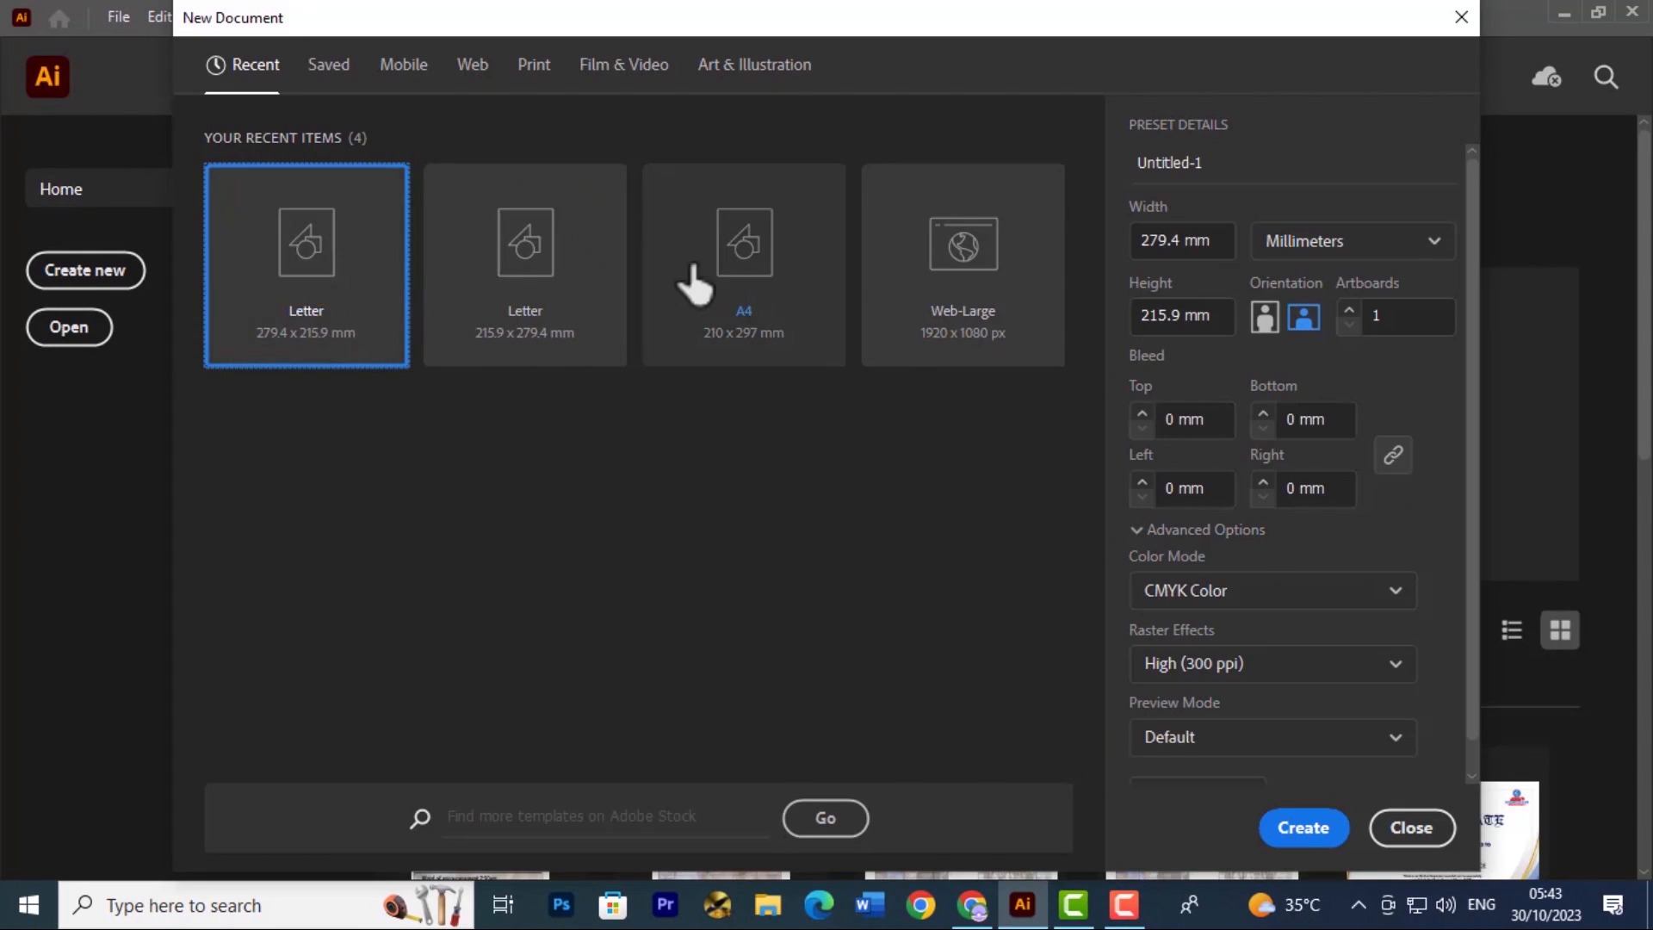
Create a new portrait A4 document, 210 x 297 mm, in CMYK color
{"action": "left_click", "coordinate": [691, 273]}
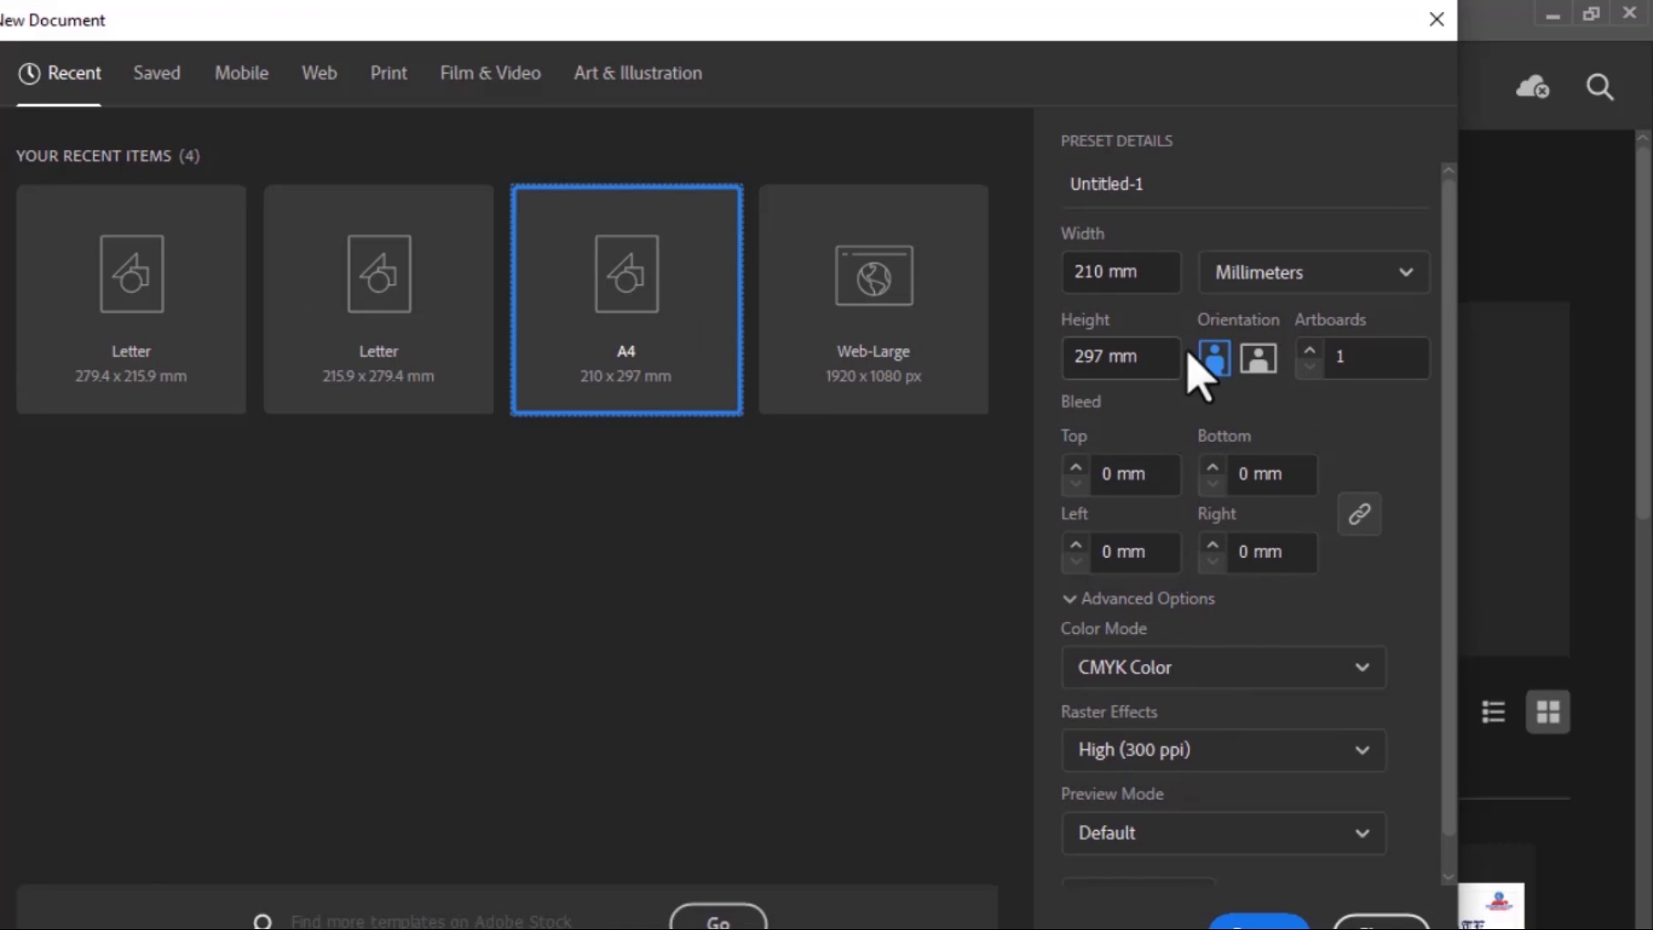
{"action": "left_click", "coordinate": [1303, 318]}
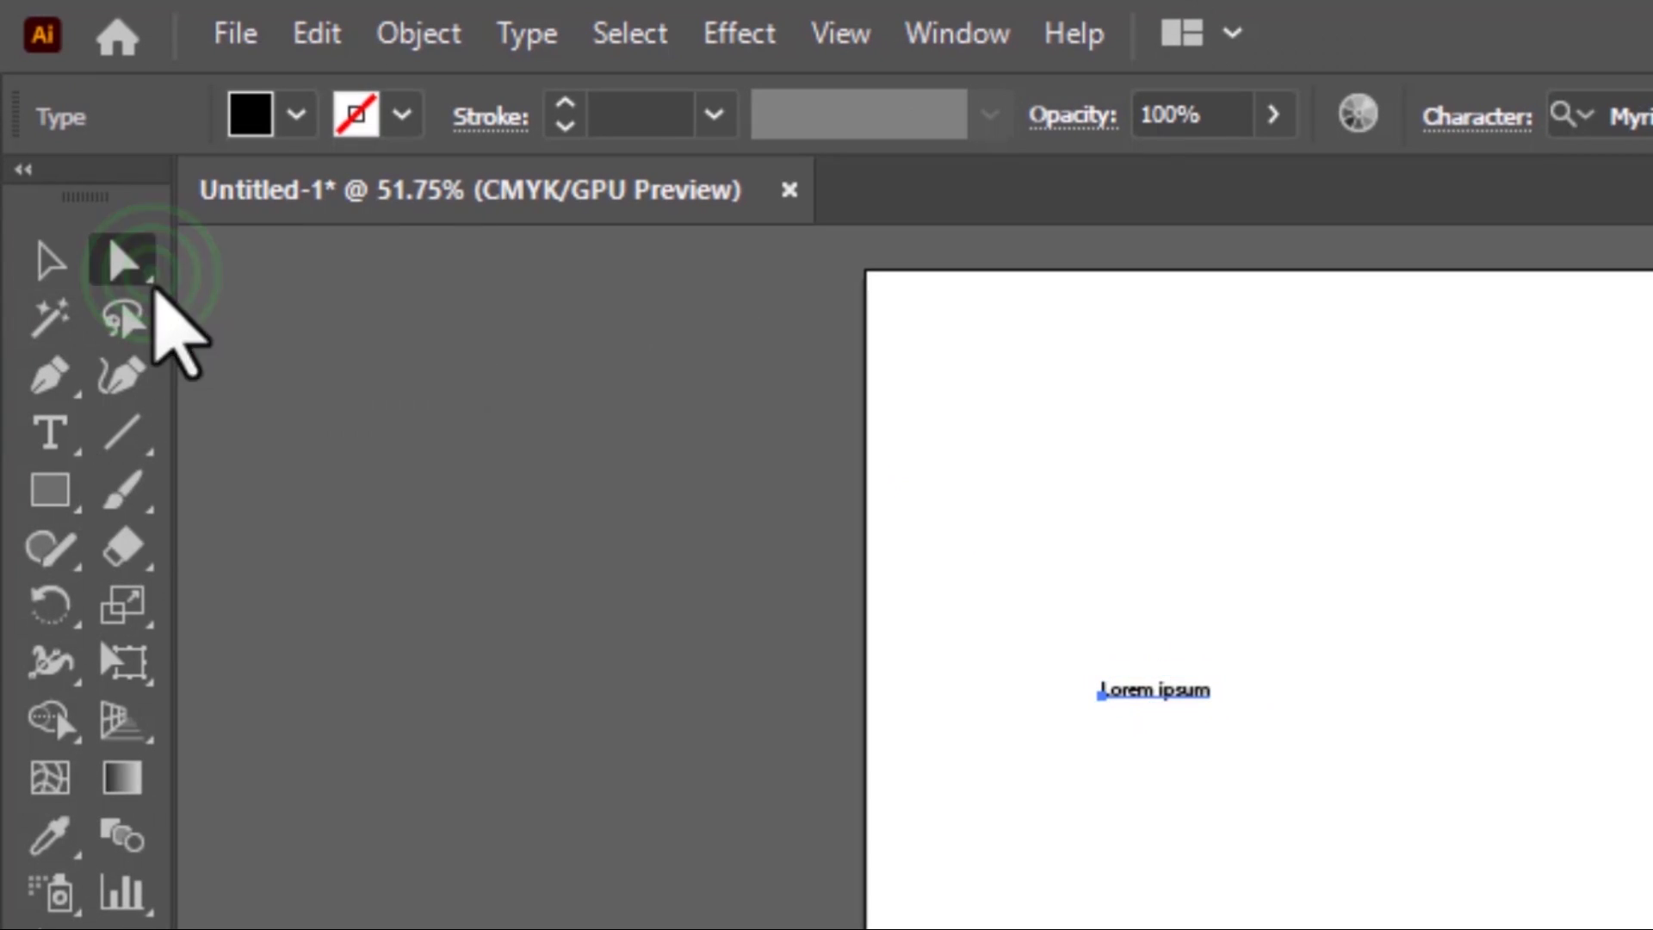
{"action": "left_click", "coordinate": [29, 291]}
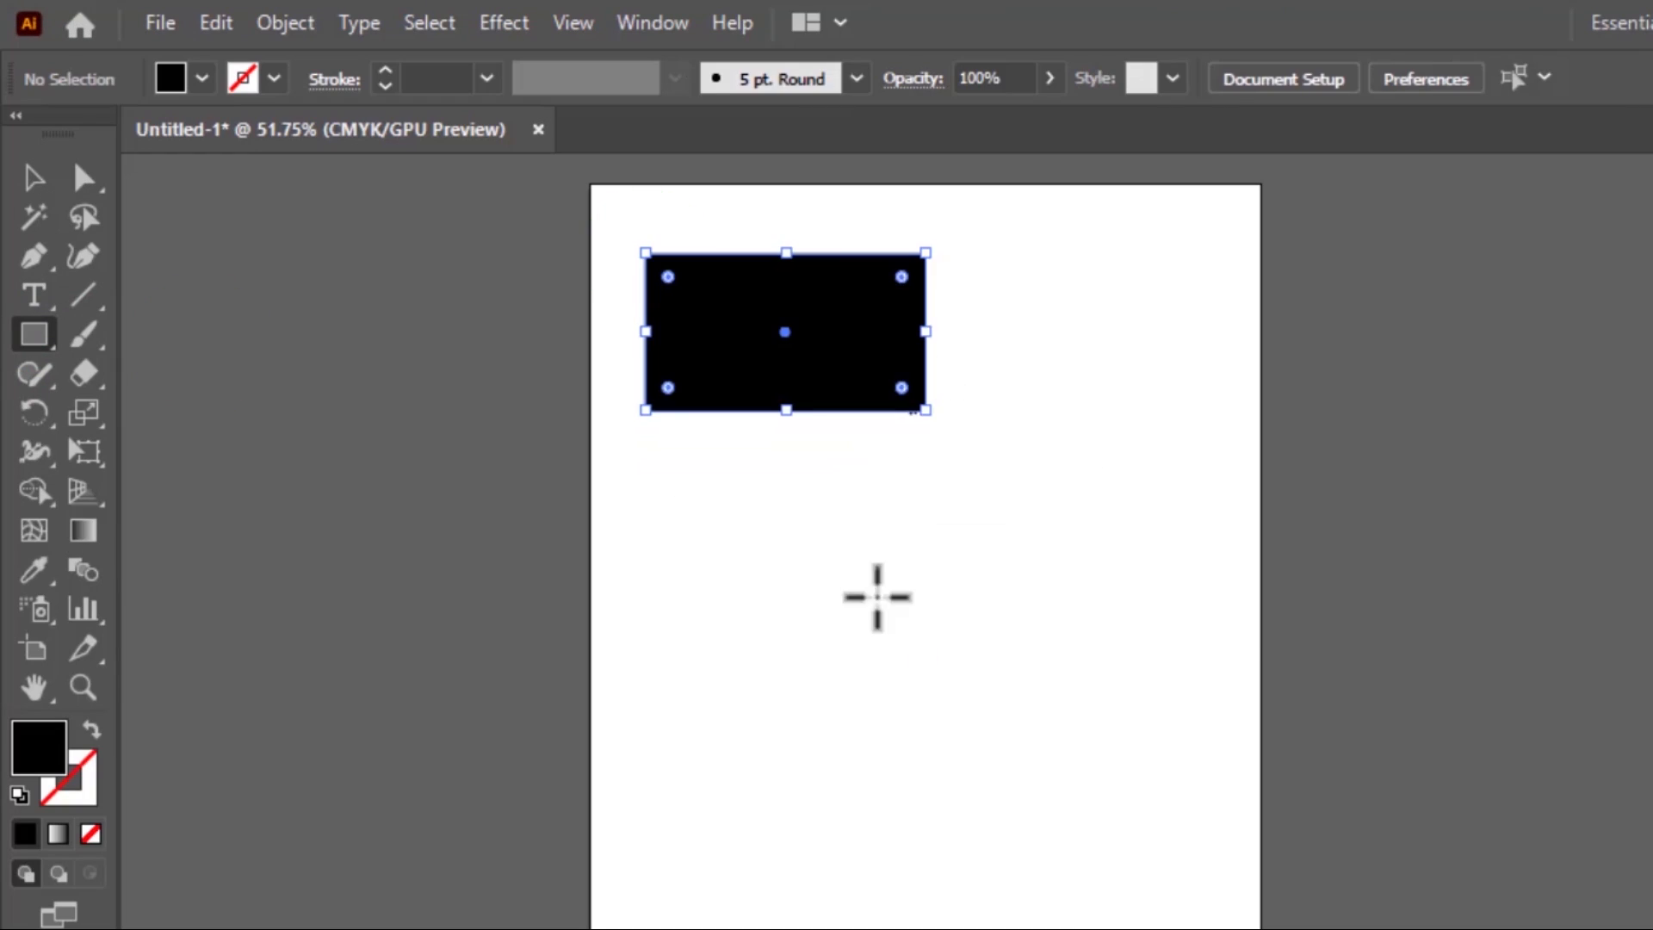
Draw black squares on the artboard around the wide black rectangle and rotate that rectangle to a diagonal angle
{"action": "left_click_drag", "start_coordinate": [894, 623], "coordinate": [1053, 782]}
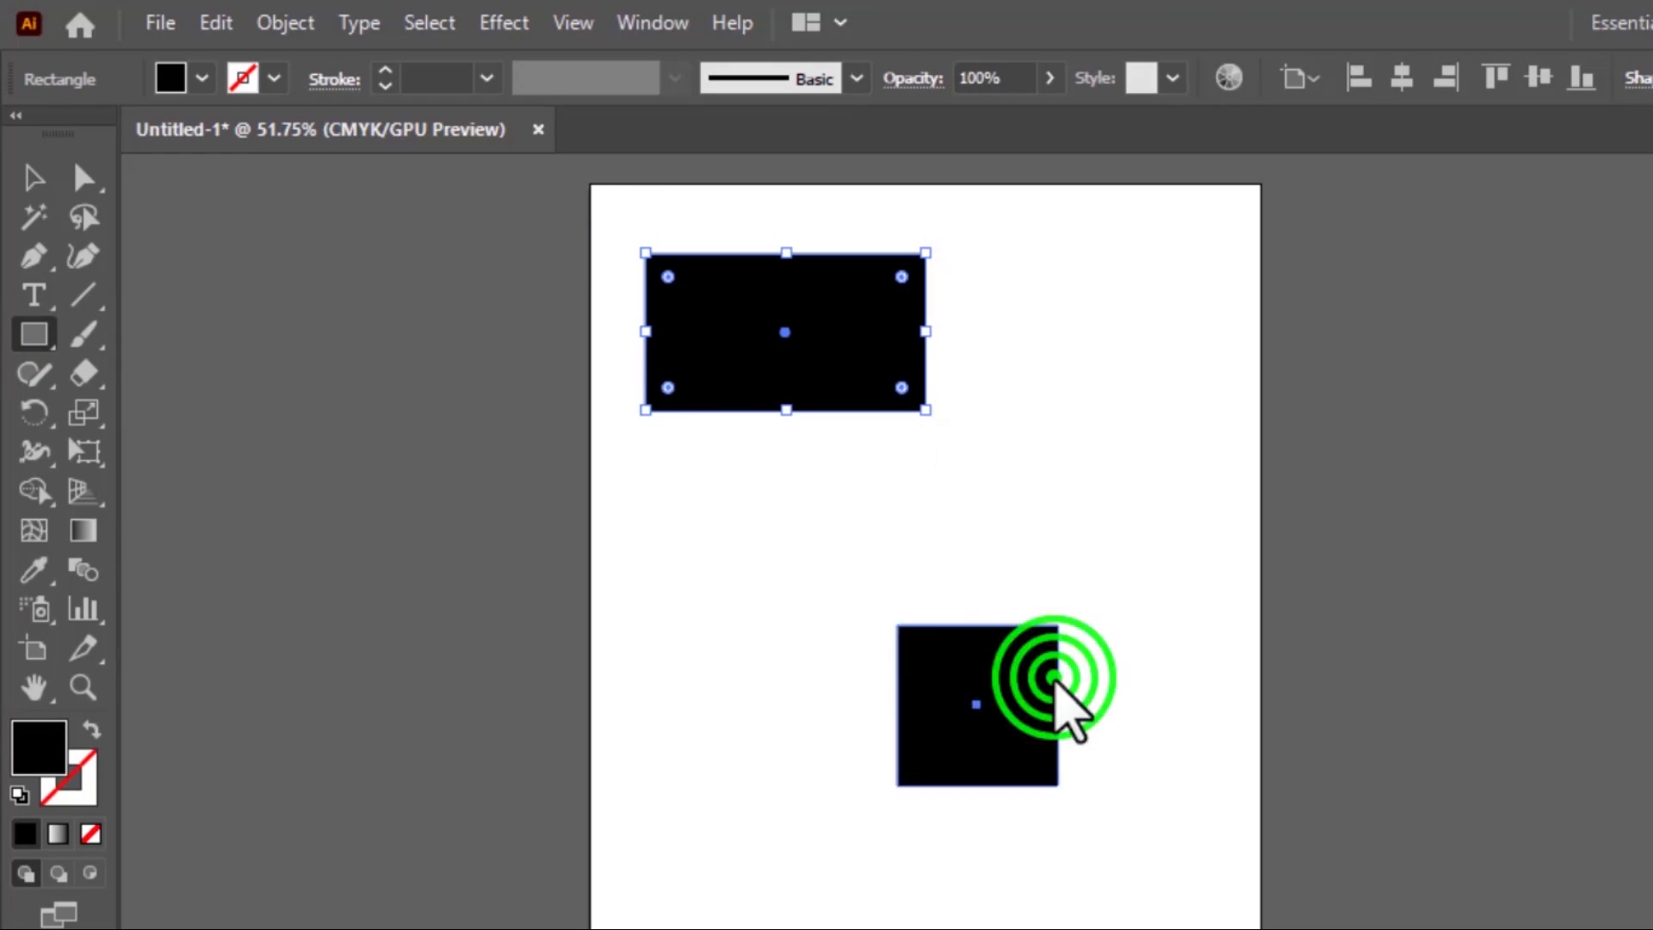
{"action": "left_click_drag", "start_coordinate": [988, 286], "coordinate": [1166, 452]}
{"action": "left_click_drag", "start_coordinate": [930, 542], "coordinate": [1050, 497]}
{"action": "left_click", "coordinate": [683, 332]}
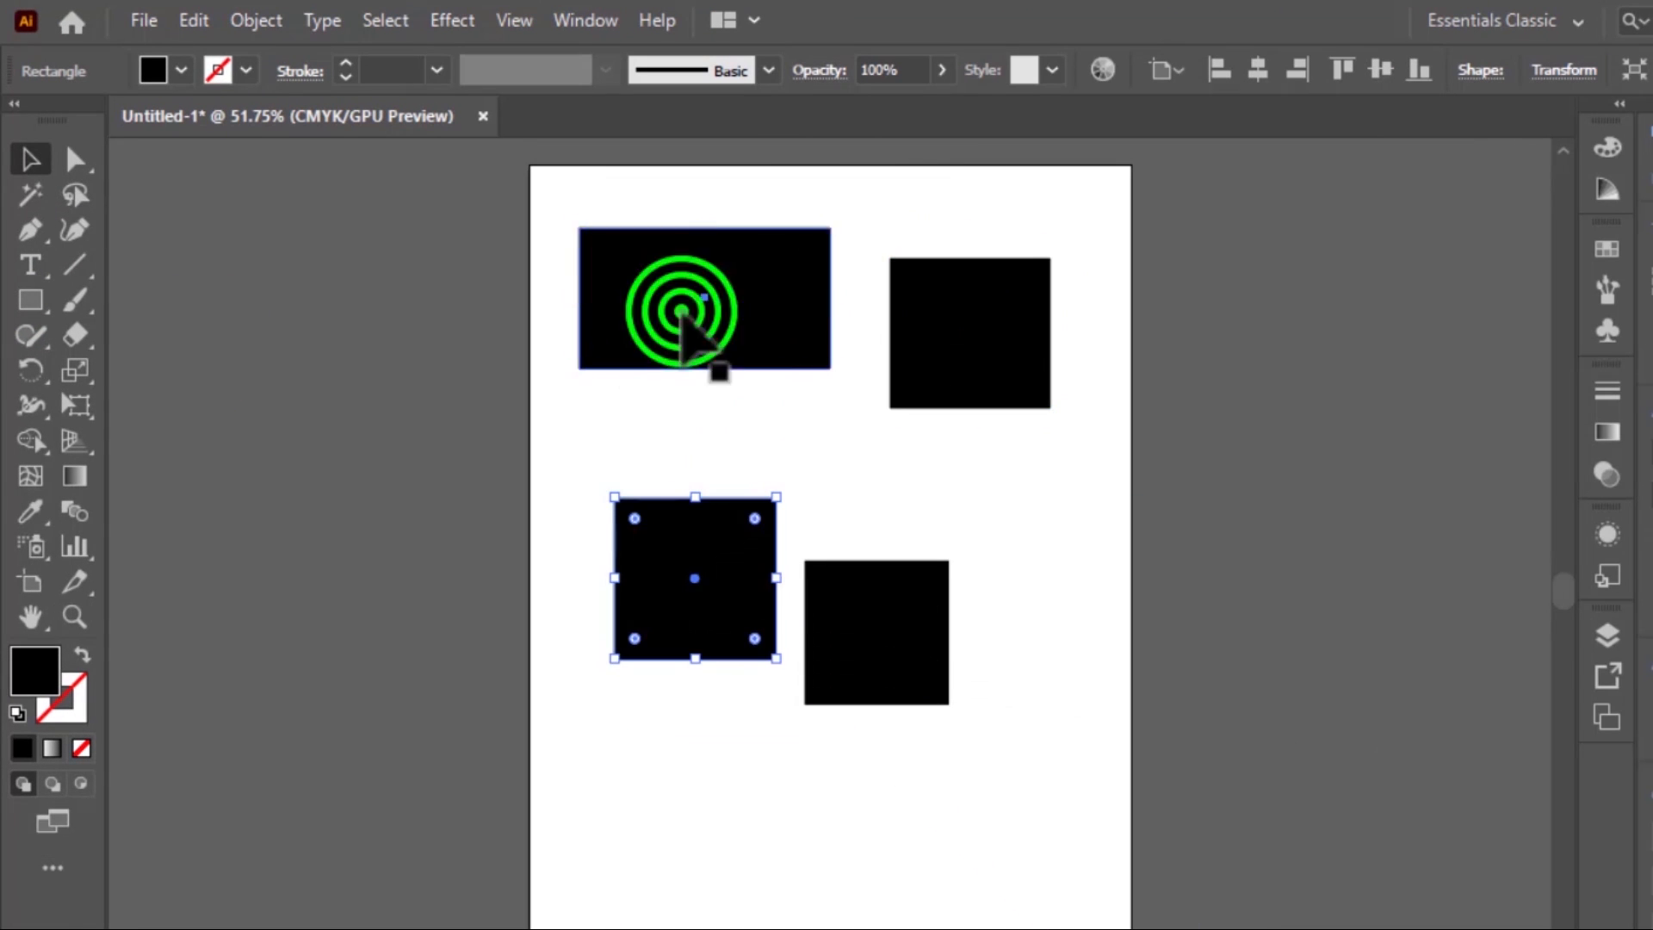
{"action": "left_click_drag", "start_coordinate": [831, 229], "coordinate": [875, 259]}
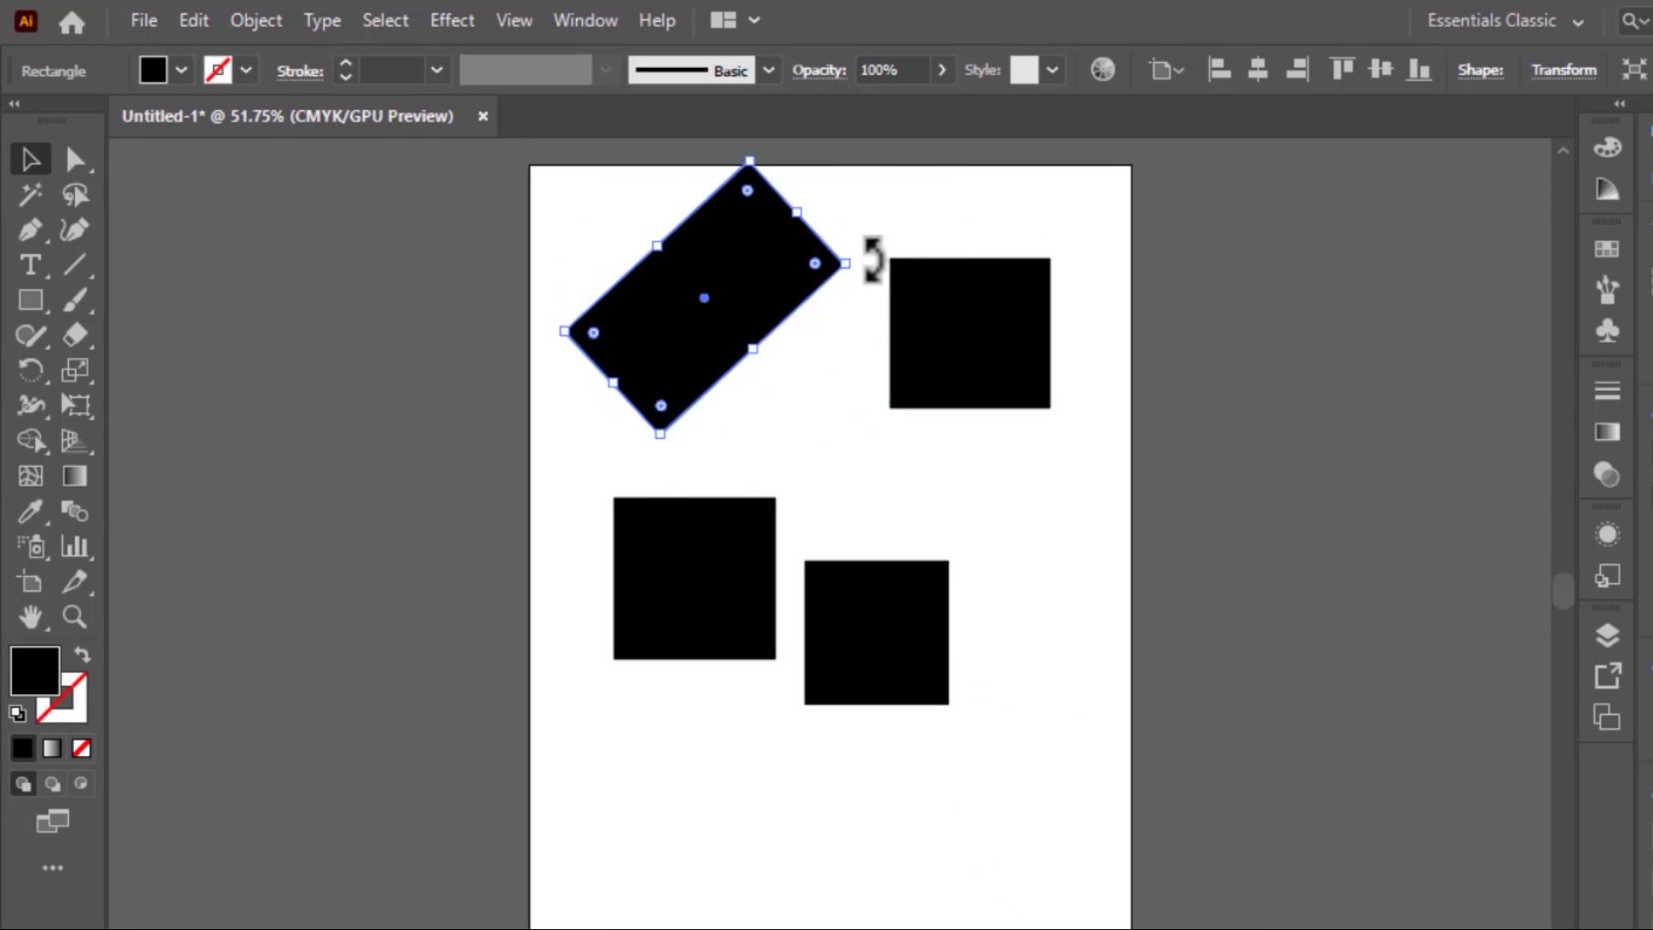
{"action": "left_click", "coordinate": [767, 689]}
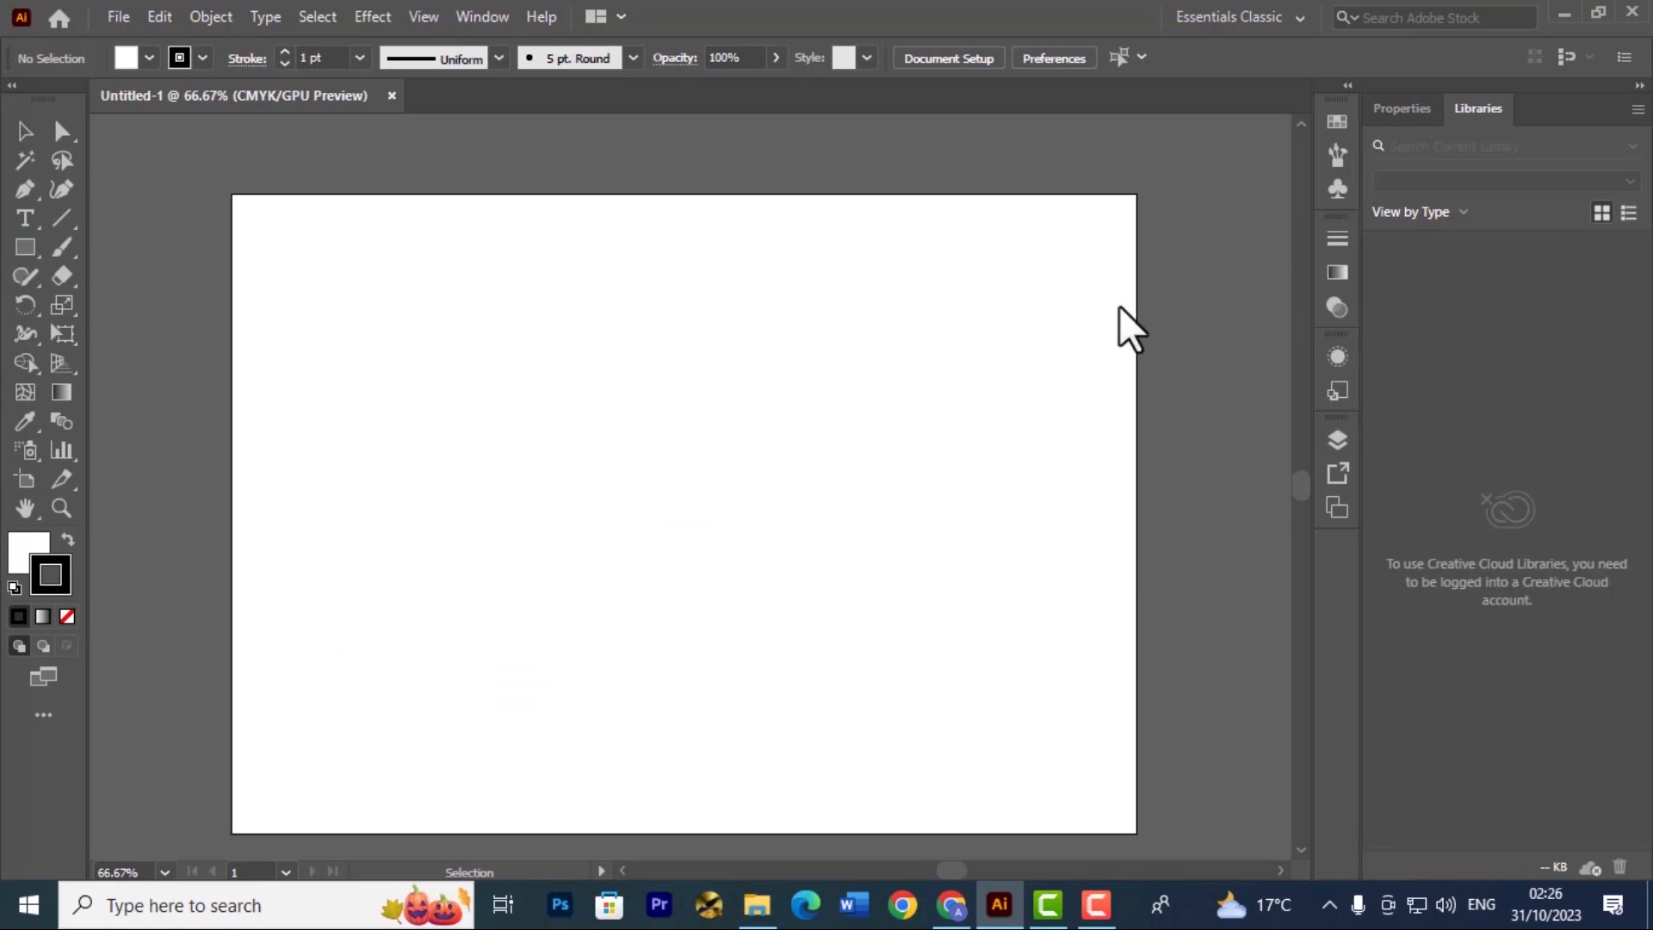
{"action": "left_click", "coordinate": [1249, 100]}
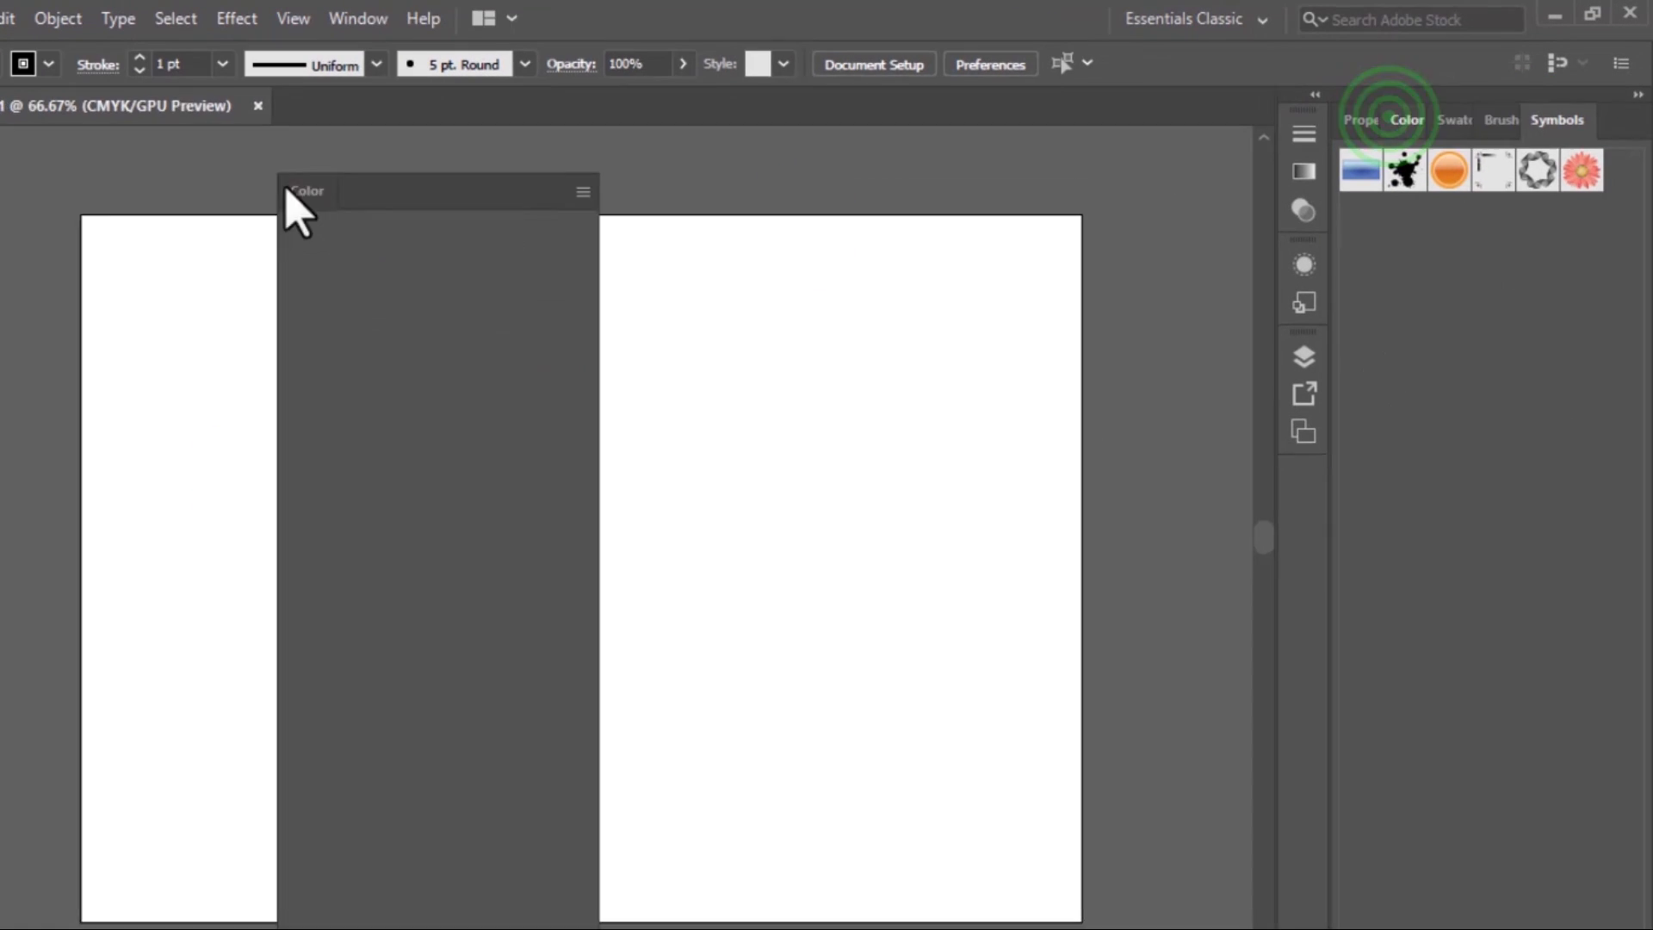
{"action": "left_click", "coordinate": [354, 18]}
{"action": "left_click", "coordinate": [1007, 418]}
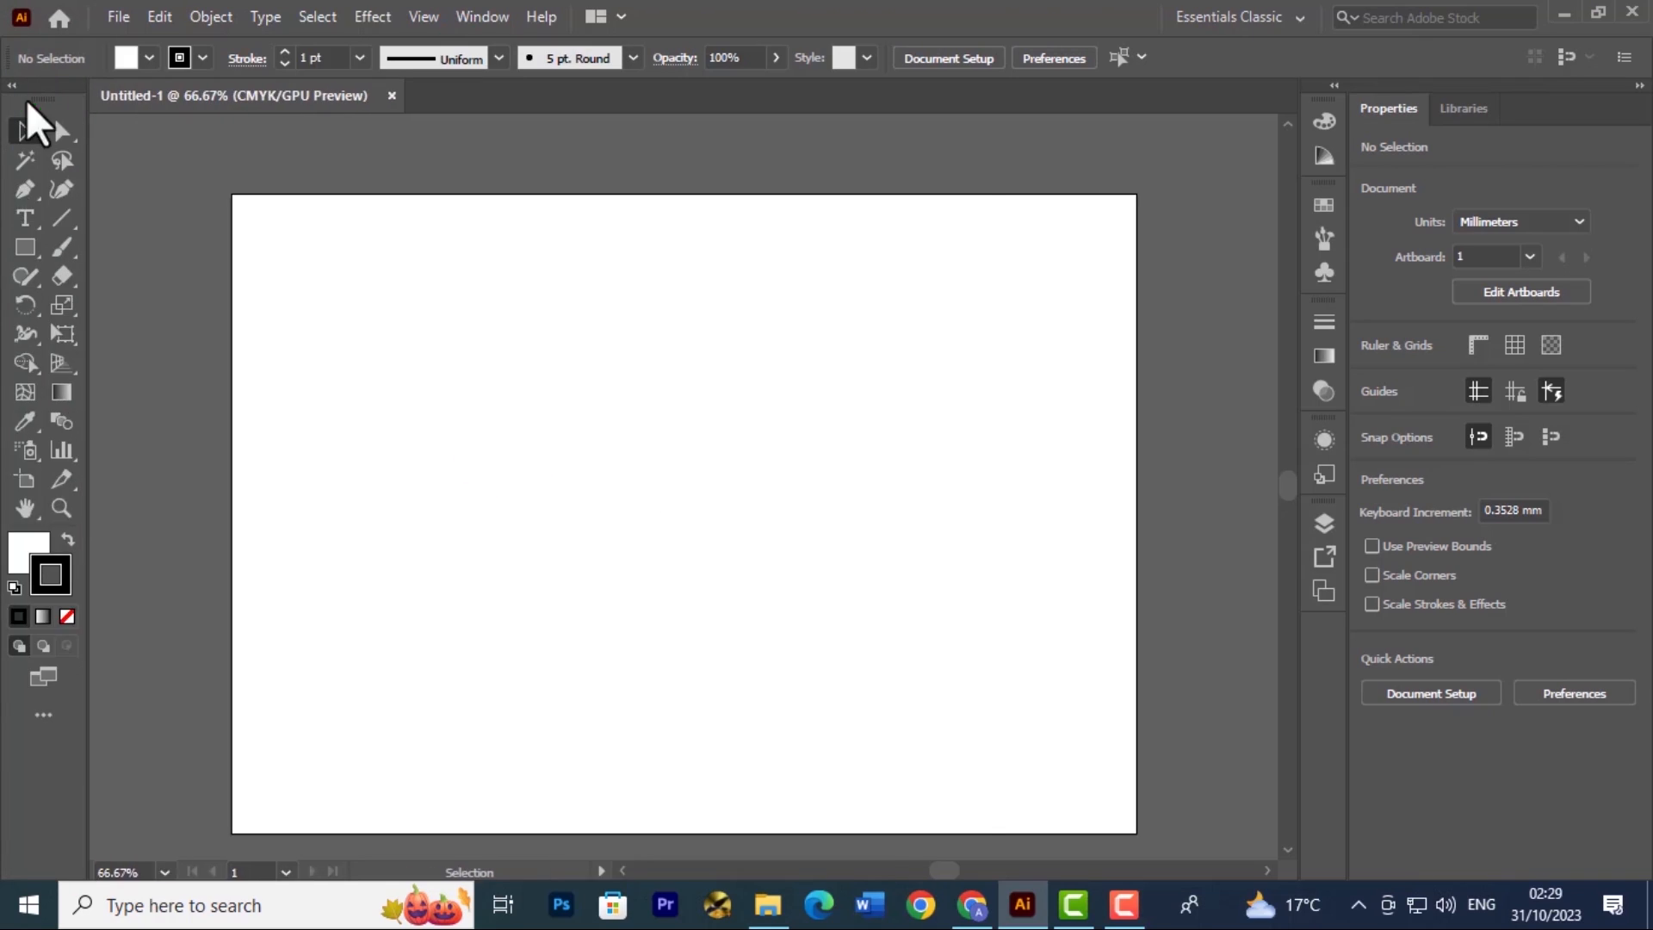
{"action": "left_click", "coordinate": [16, 87]}
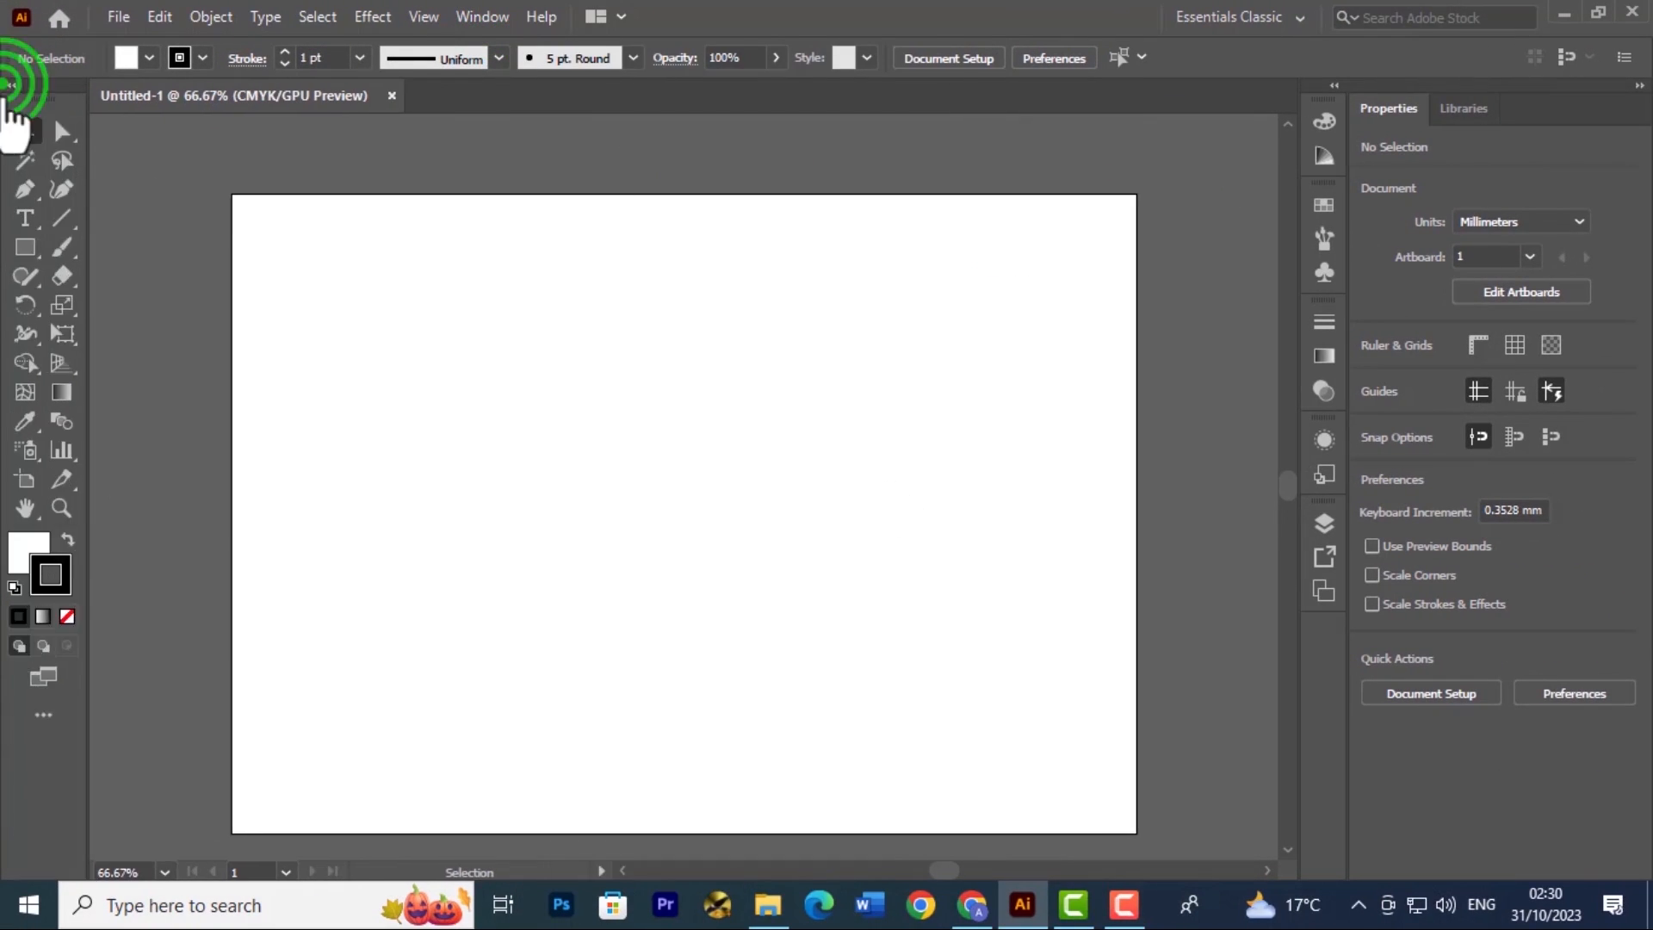
{"action": "left_click", "coordinate": [540, 418]}
{"action": "left_click", "coordinate": [656, 404], "text": "alt"}
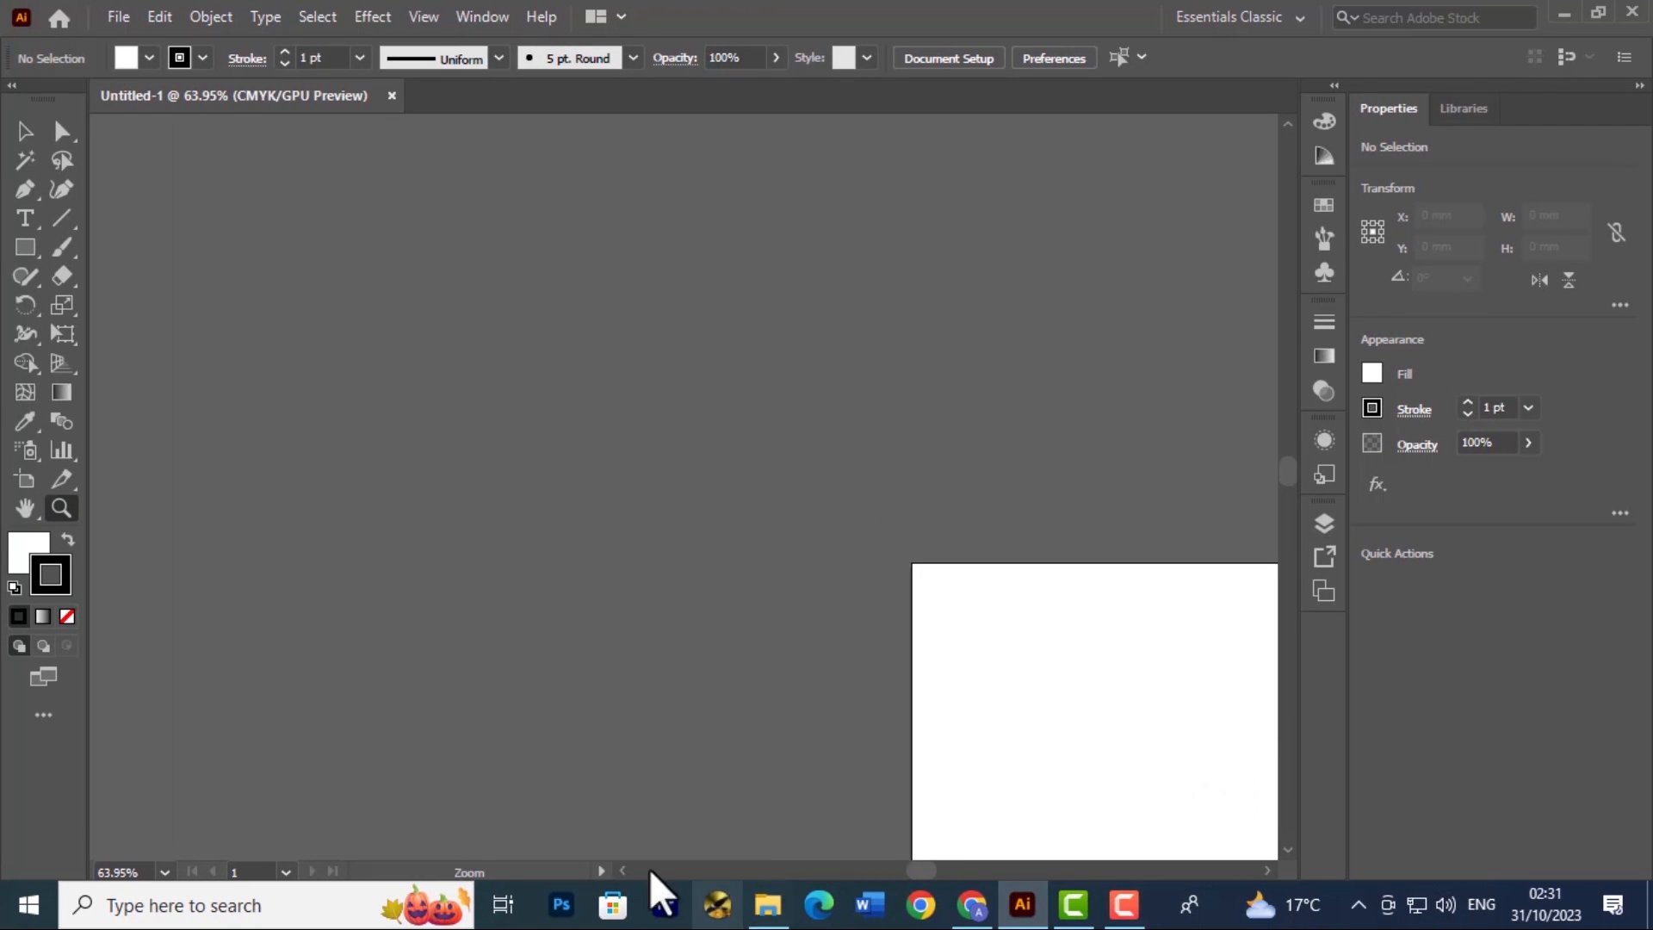
{"action": "left_click_drag", "start_coordinate": [653, 889], "coordinate": [676, 534]}
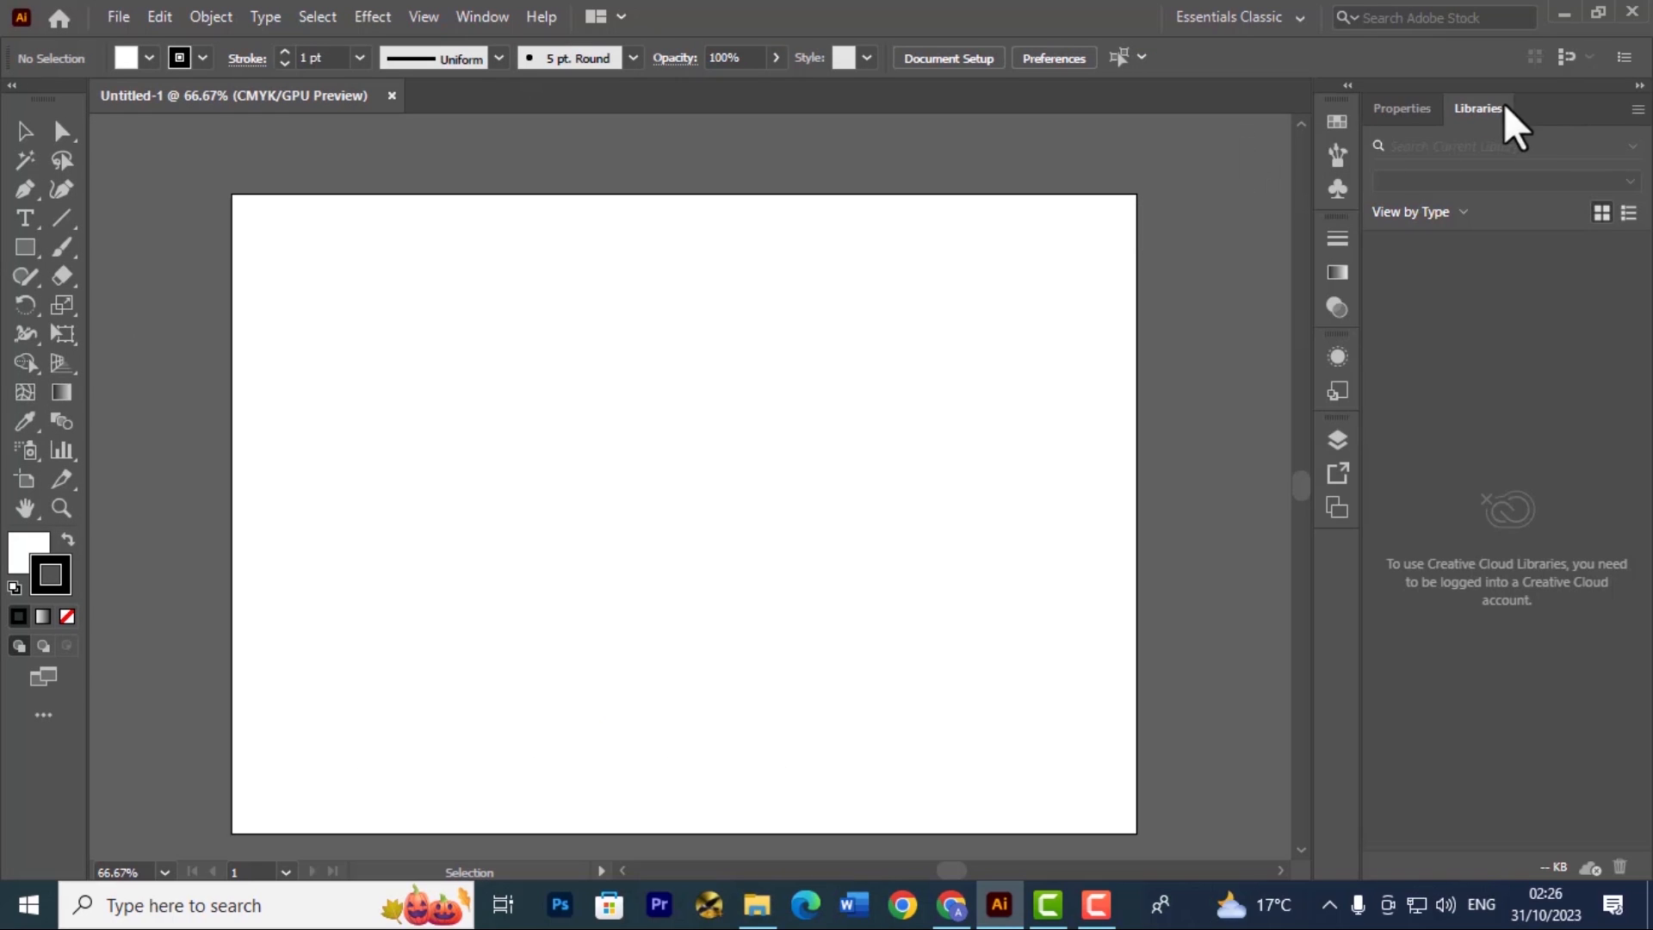
View the contents of the Properties and Libraries panels
{"action": "left_click", "coordinate": [1418, 115]}
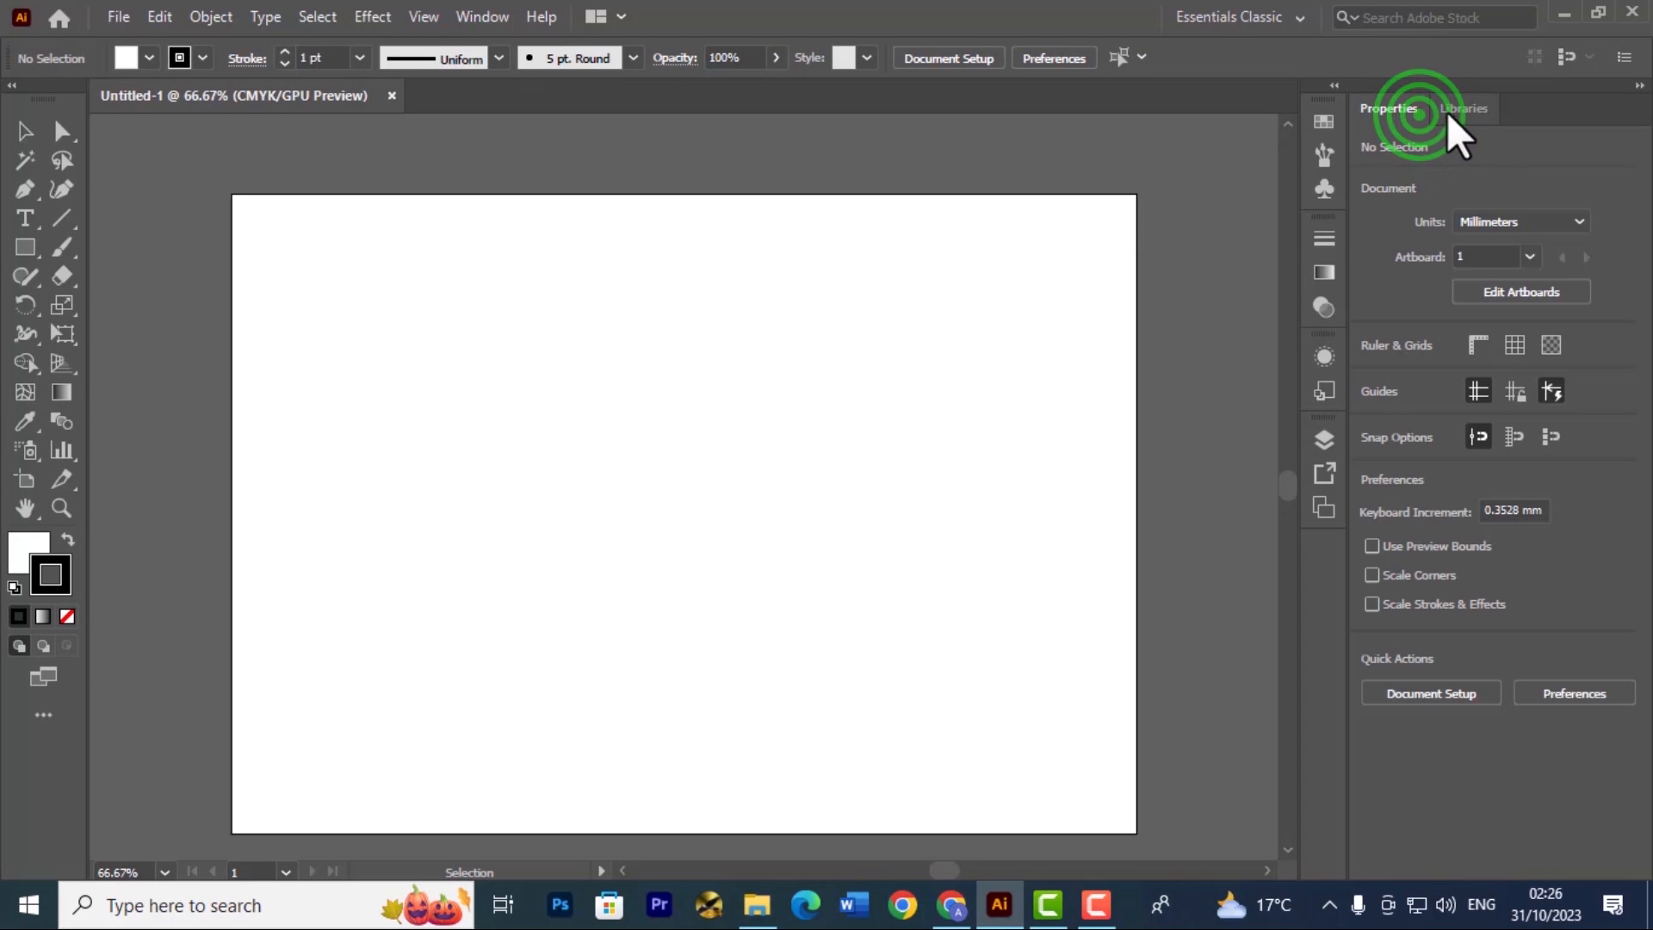
{"action": "left_click", "coordinate": [1451, 110]}
{"action": "left_click", "coordinate": [1408, 108]}
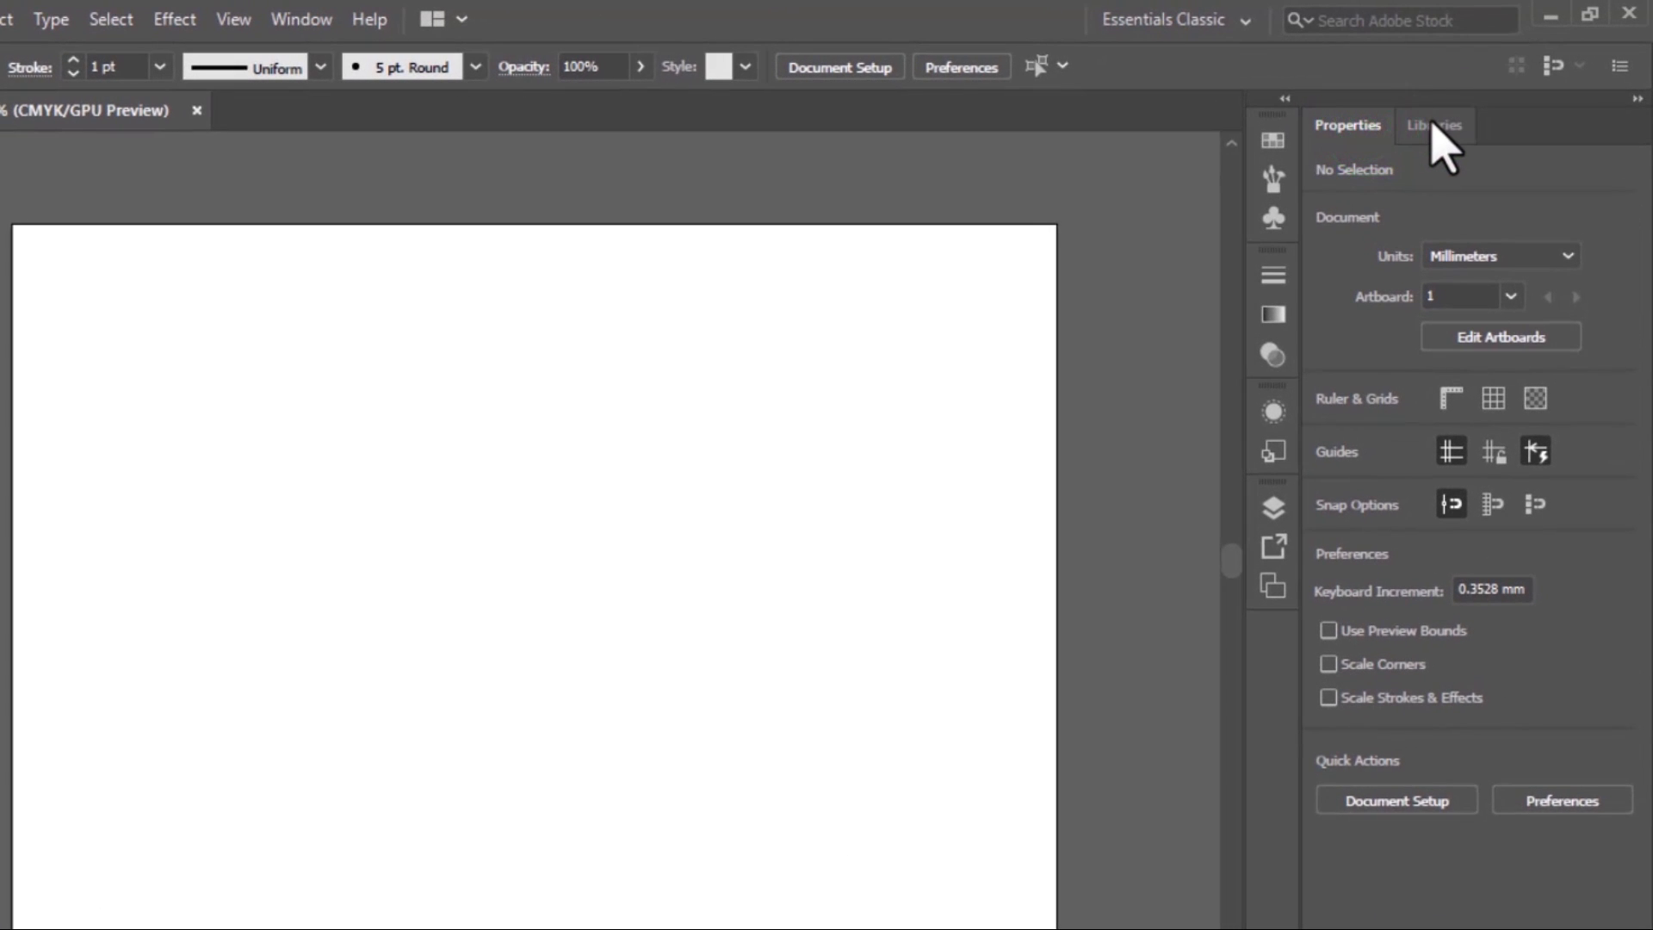
{"action": "left_click", "coordinate": [1433, 129]}
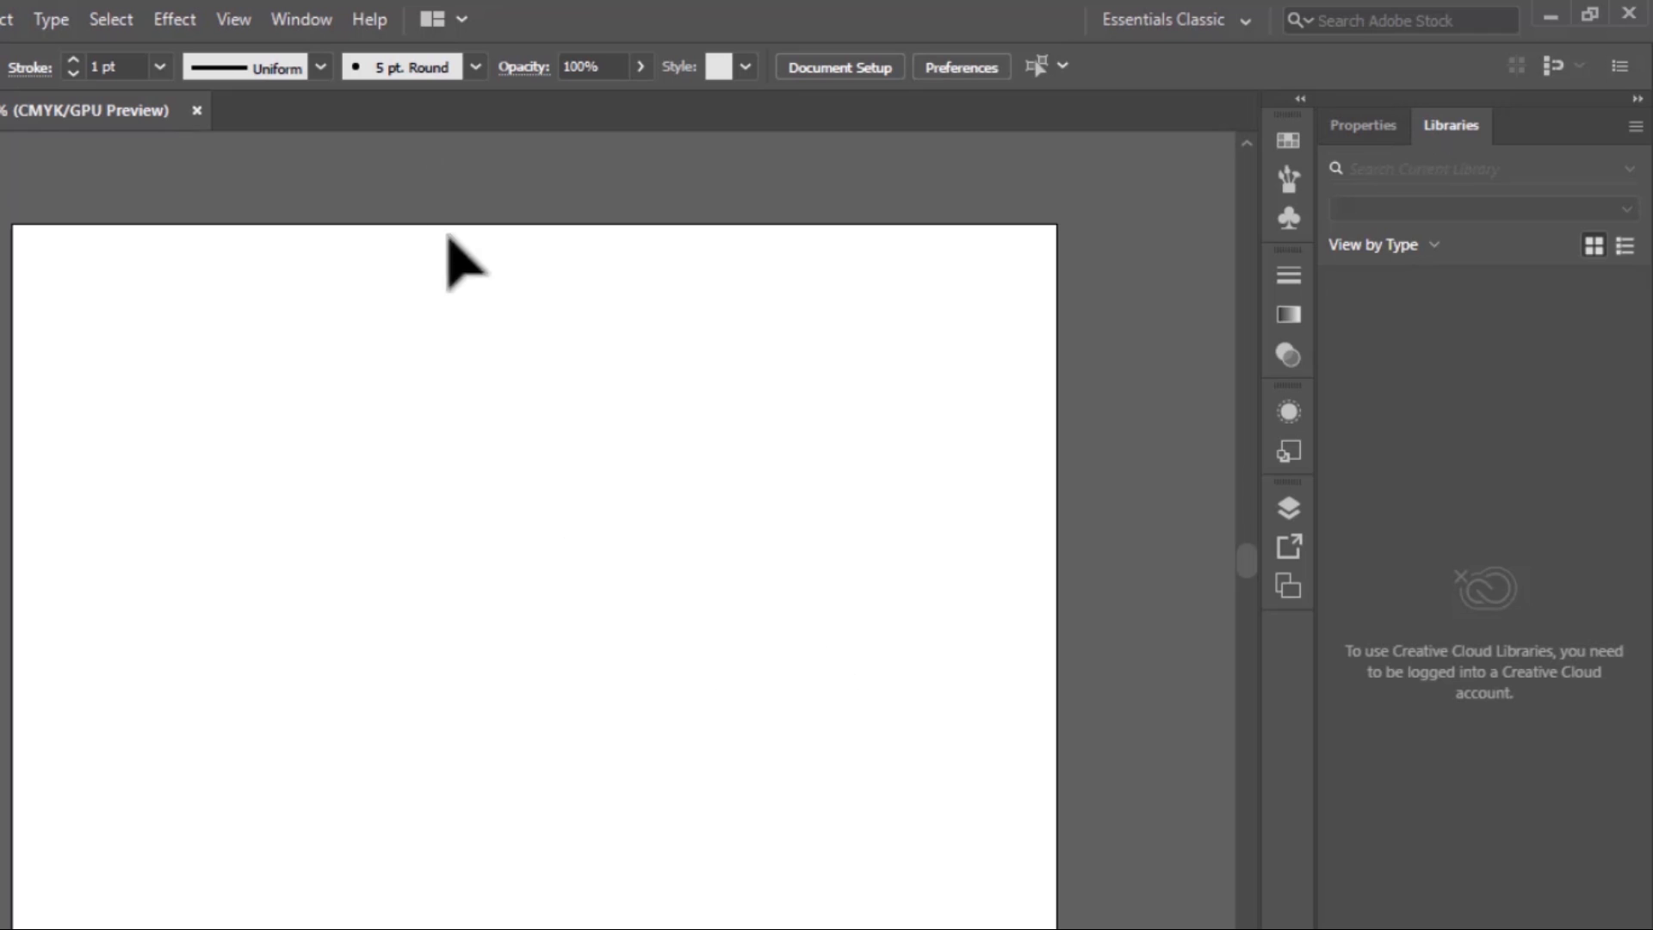
Show the Color panel and dock it in the same group as Properties and Libraries, checking each docked panel
{"action": "left_click", "coordinate": [297, 17]}
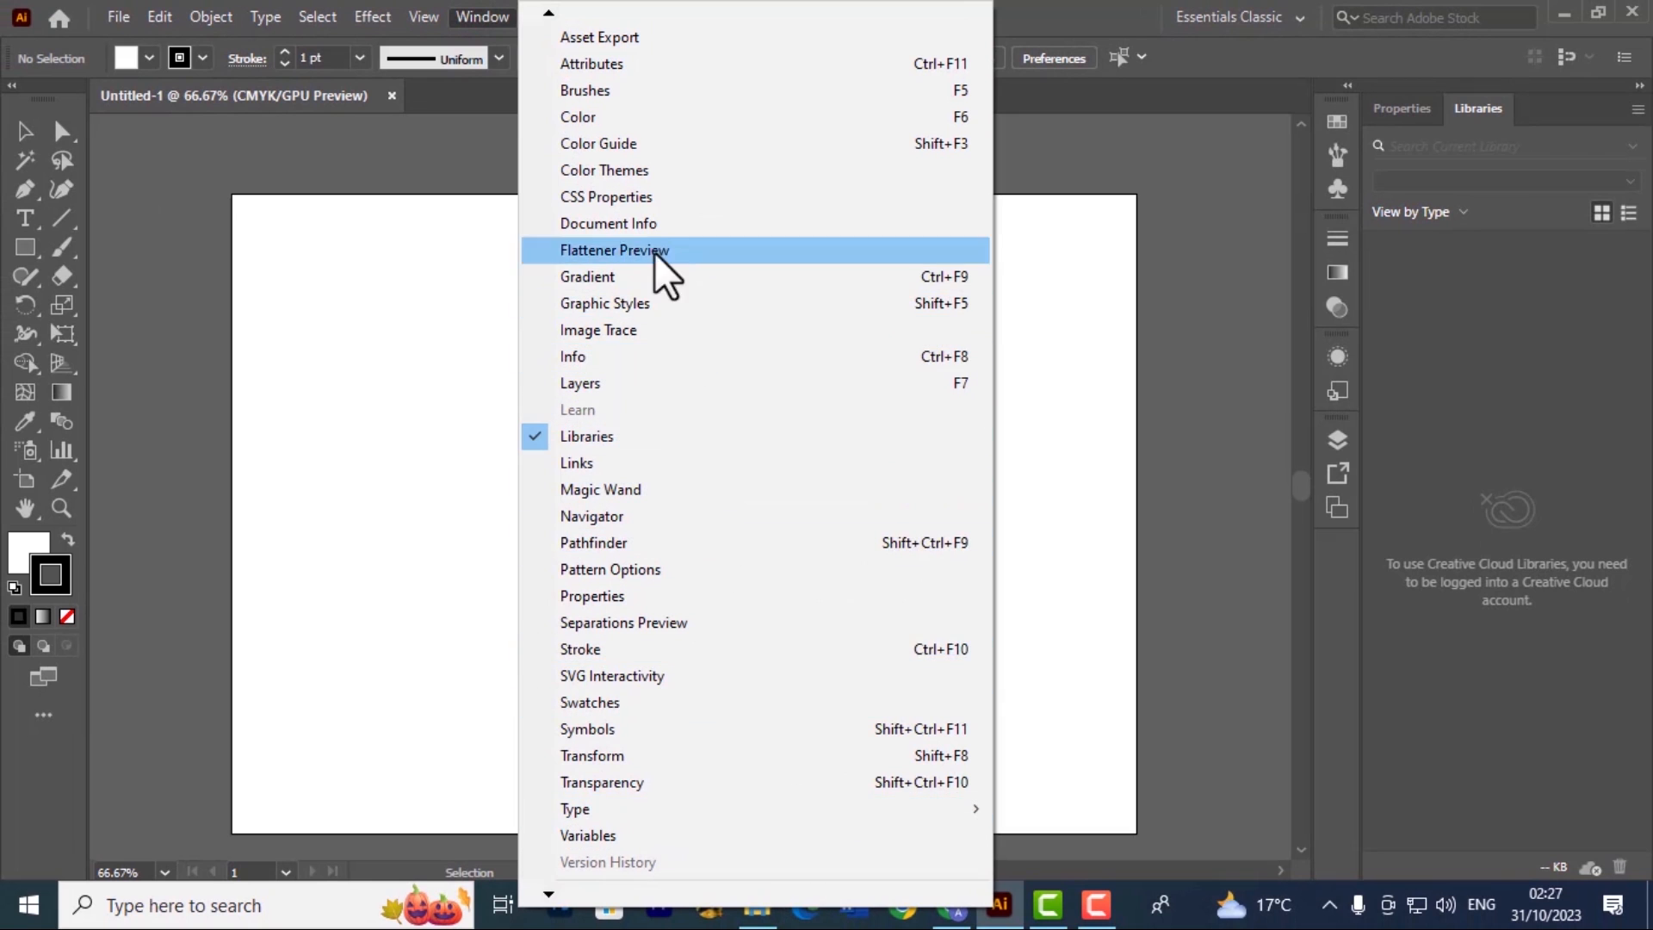
{"action": "left_click", "coordinate": [540, 124]}
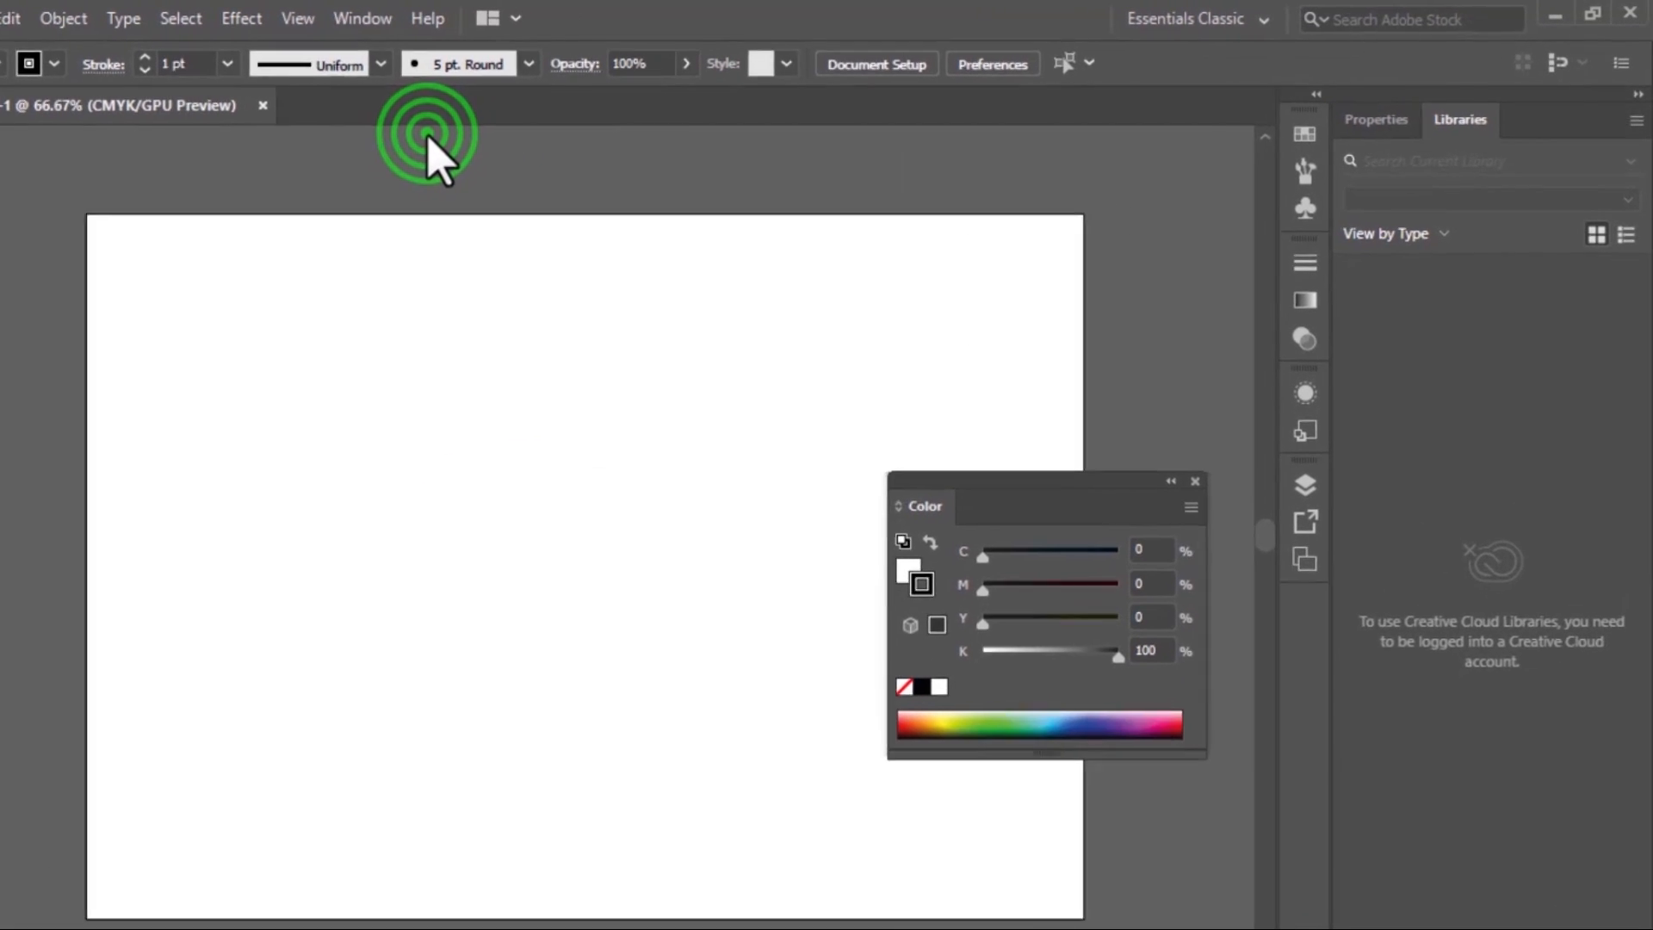
{"action": "left_click_drag", "start_coordinate": [921, 506], "coordinate": [415, 371]}
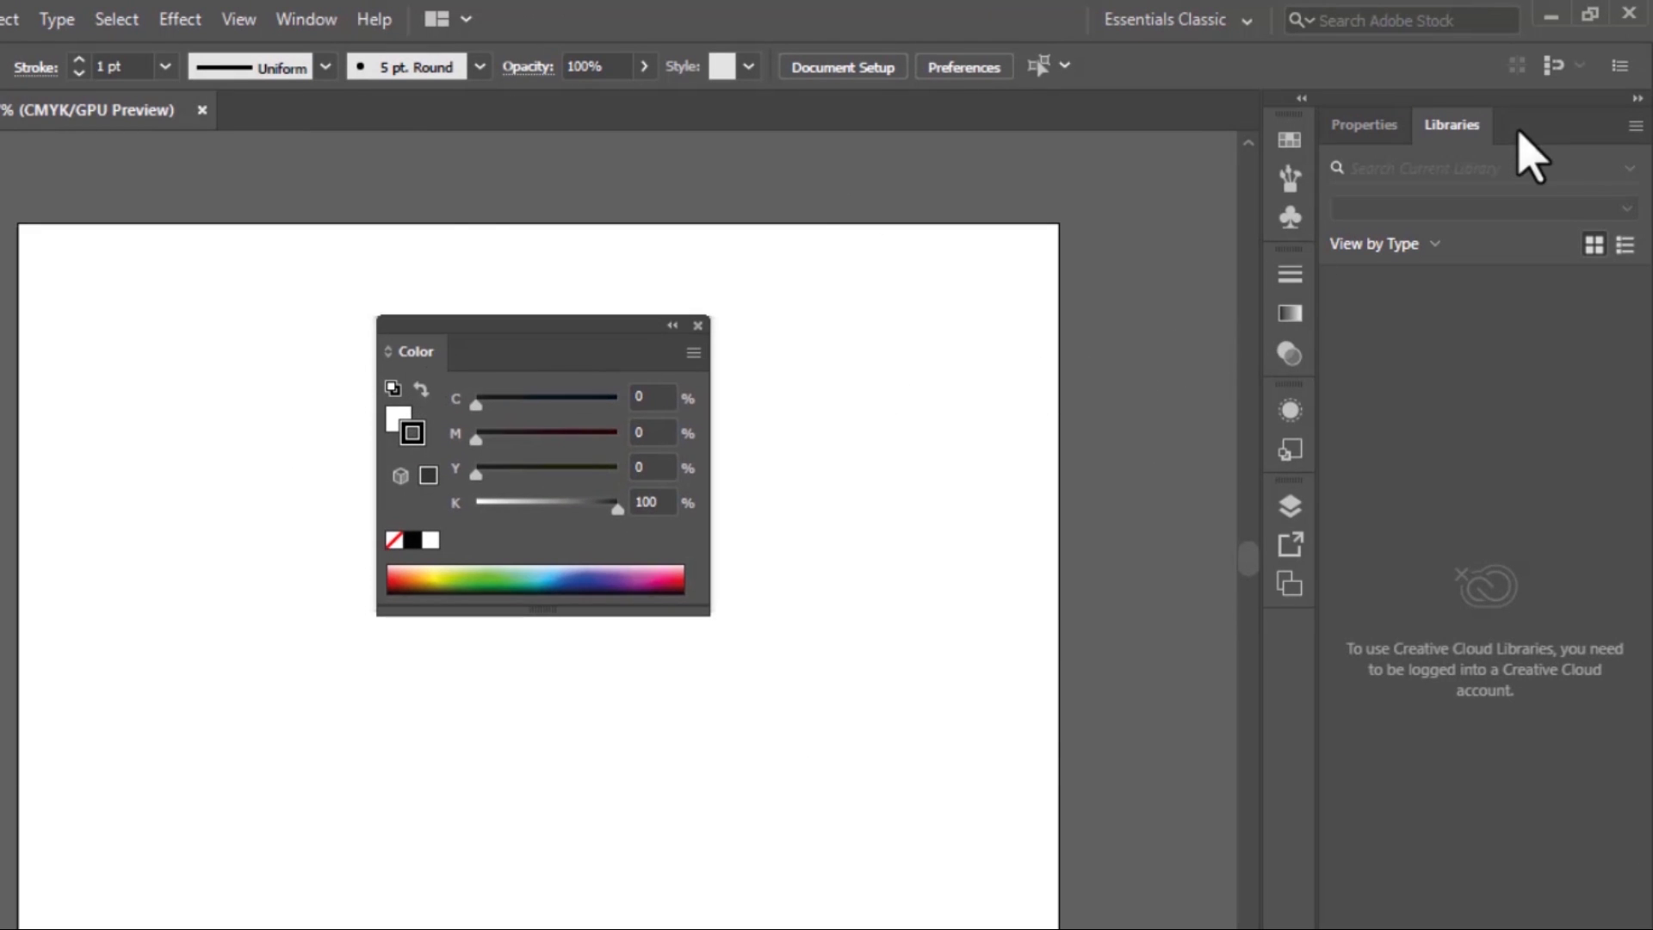
{"action": "left_click_drag", "start_coordinate": [408, 356], "coordinate": [1463, 160]}
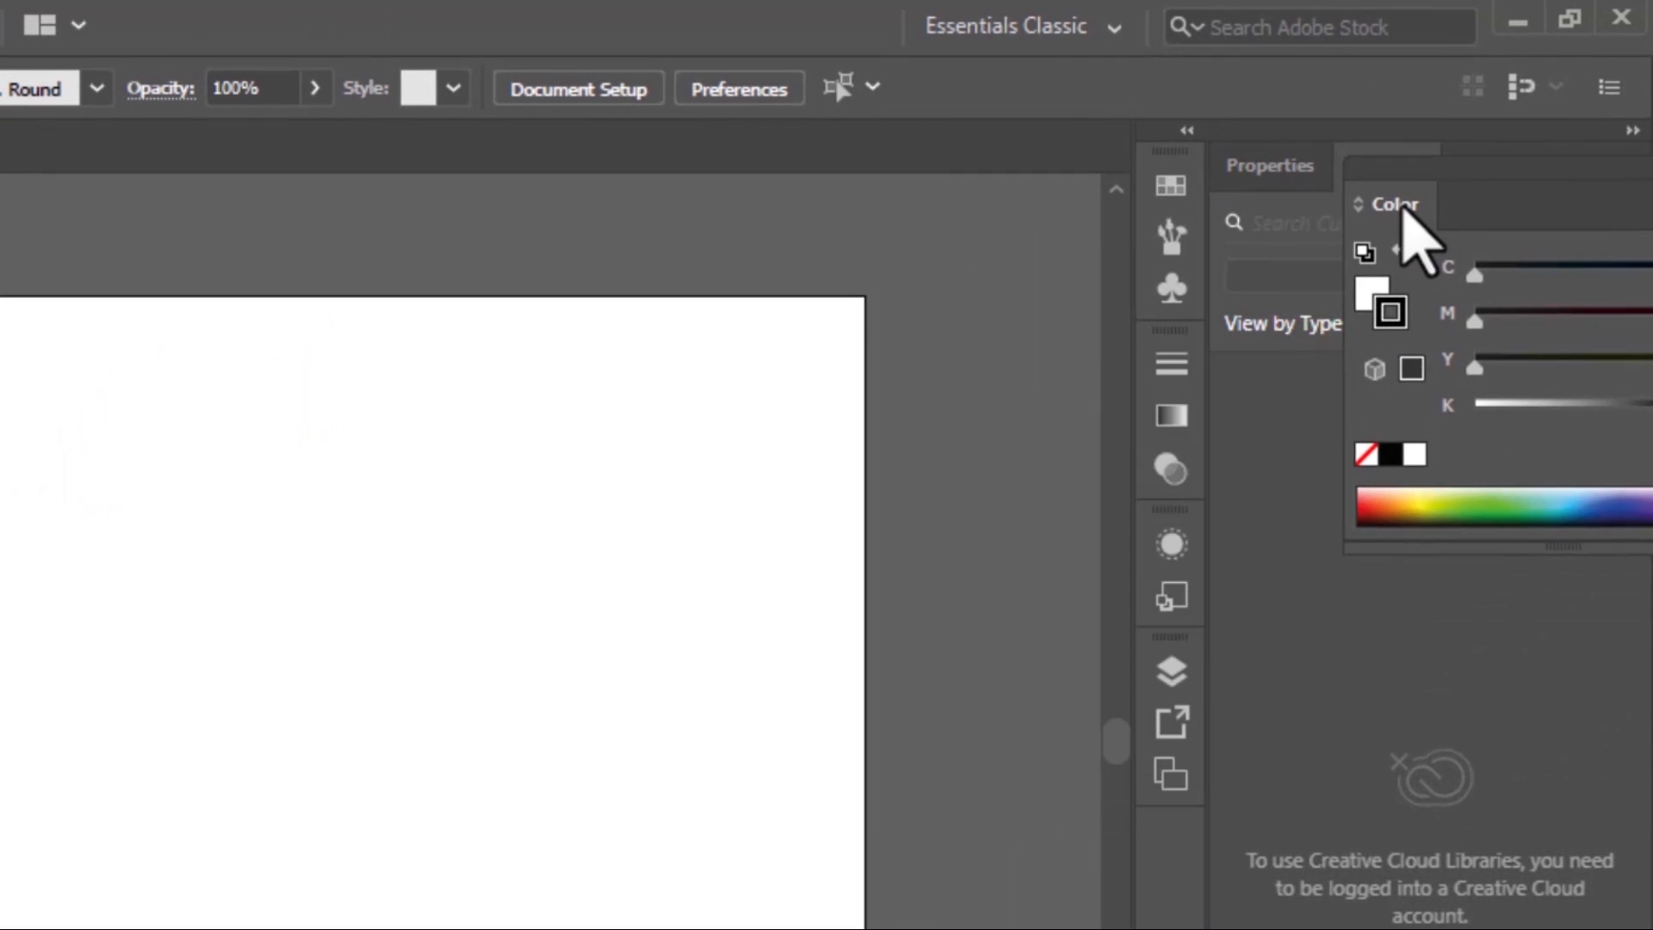
{"action": "left_click_drag", "start_coordinate": [1403, 211], "coordinate": [1455, 195]}
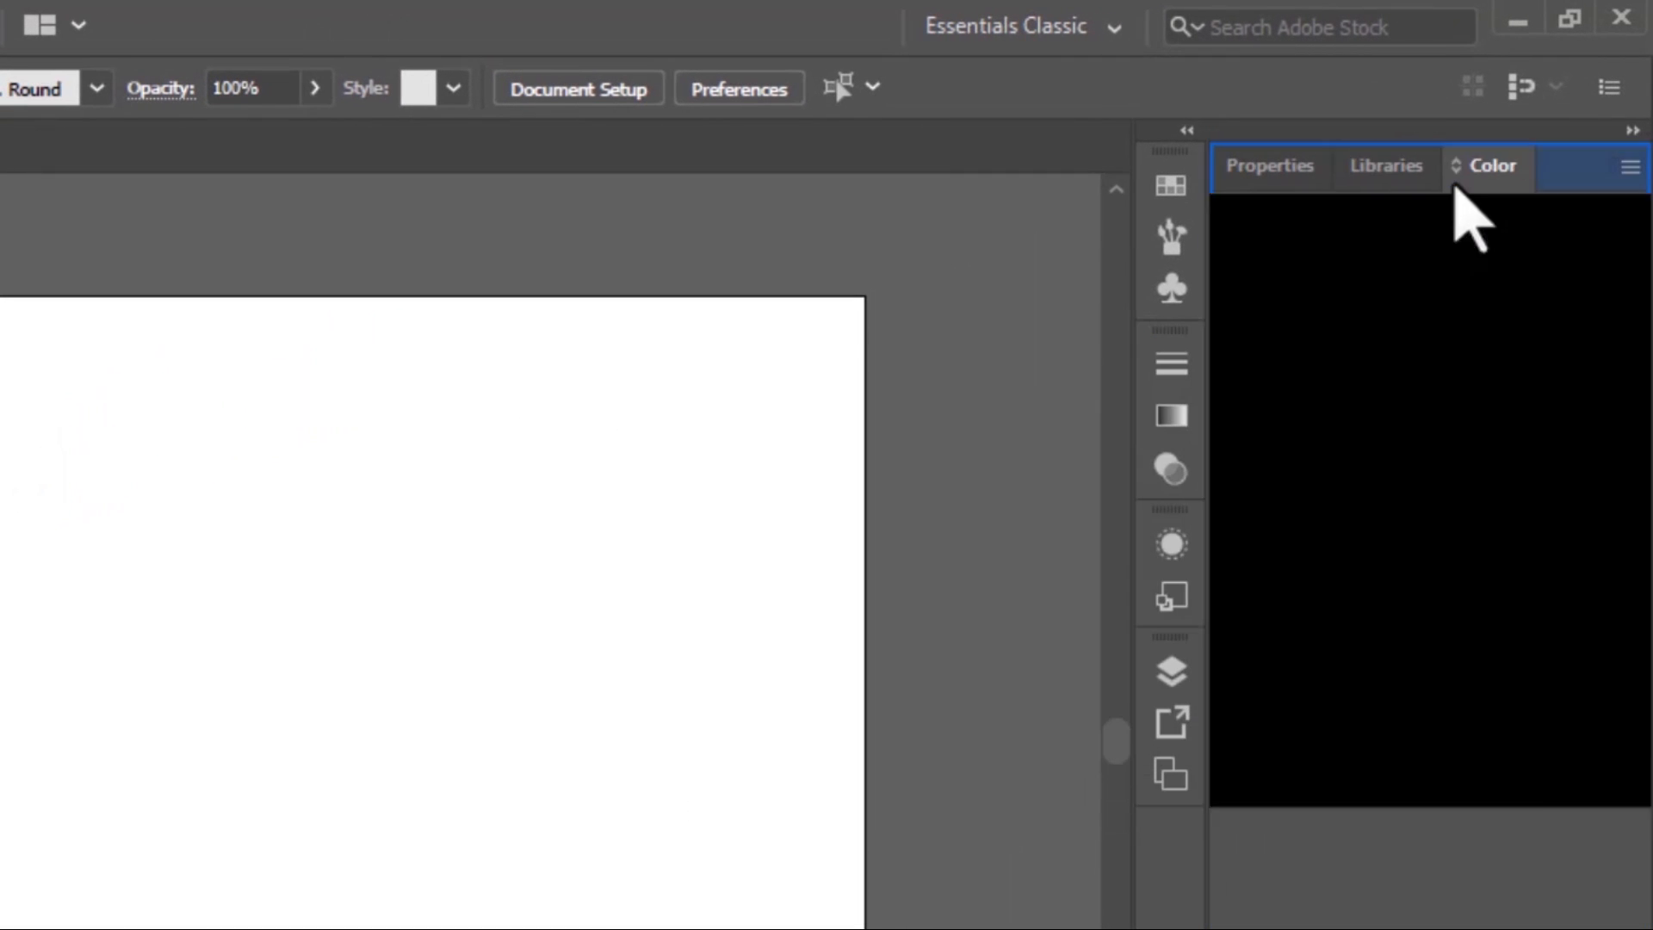
{"action": "left_click", "coordinate": [1384, 164]}
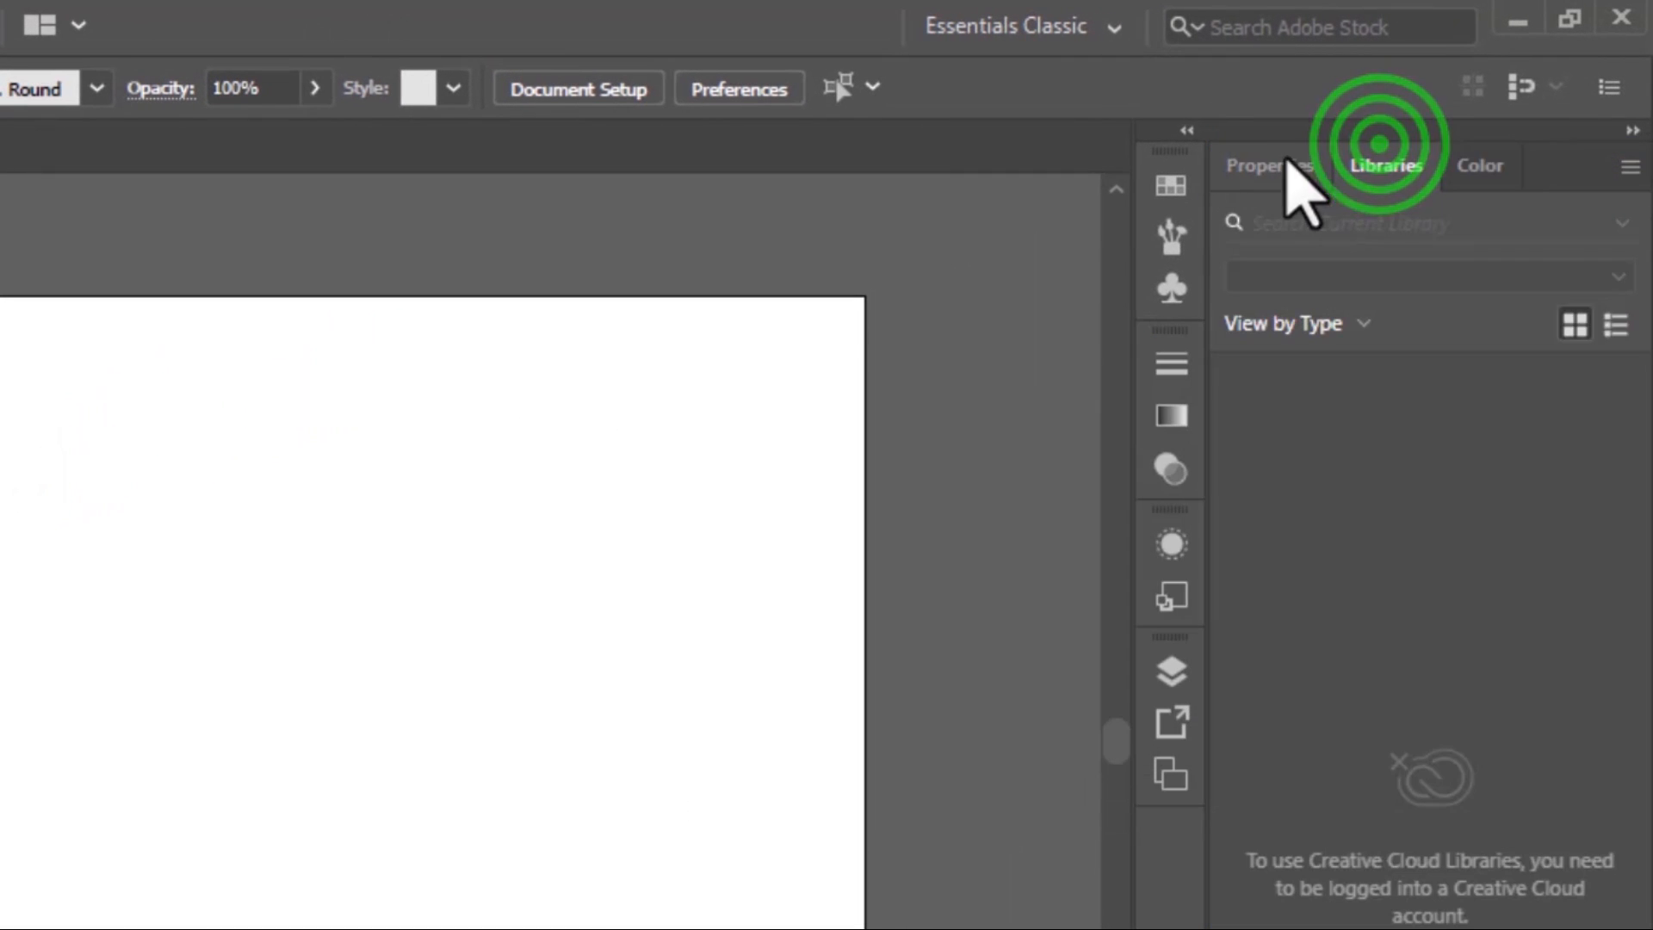
{"action": "left_click", "coordinate": [1287, 164]}
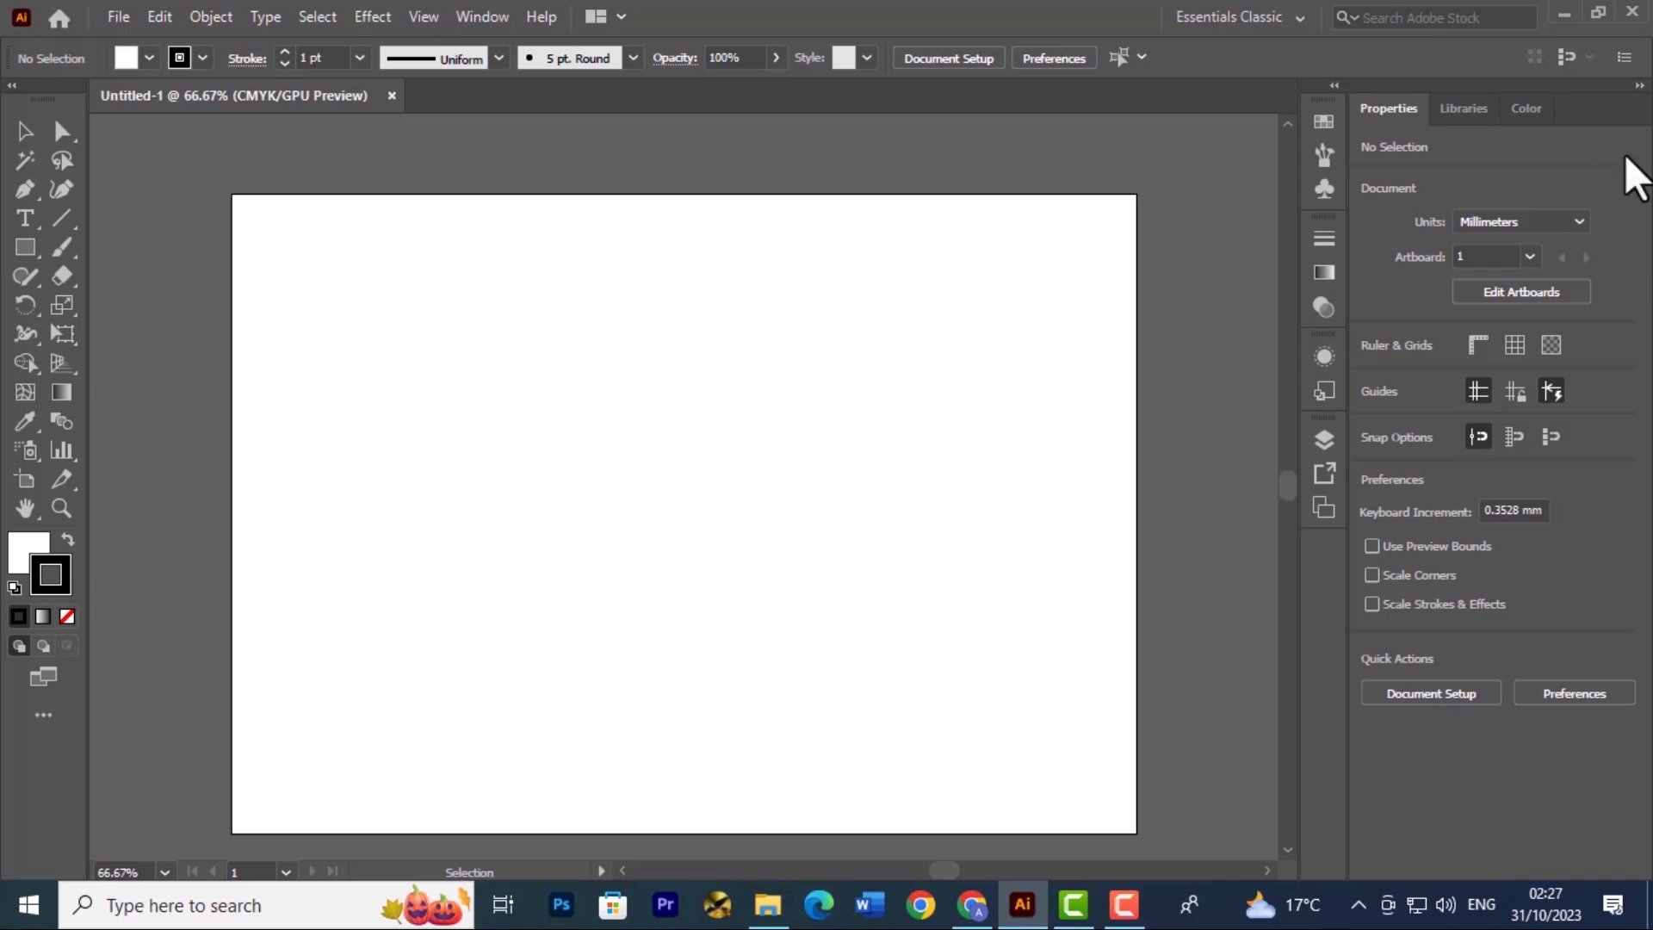
{"action": "left_click", "coordinate": [1508, 112]}
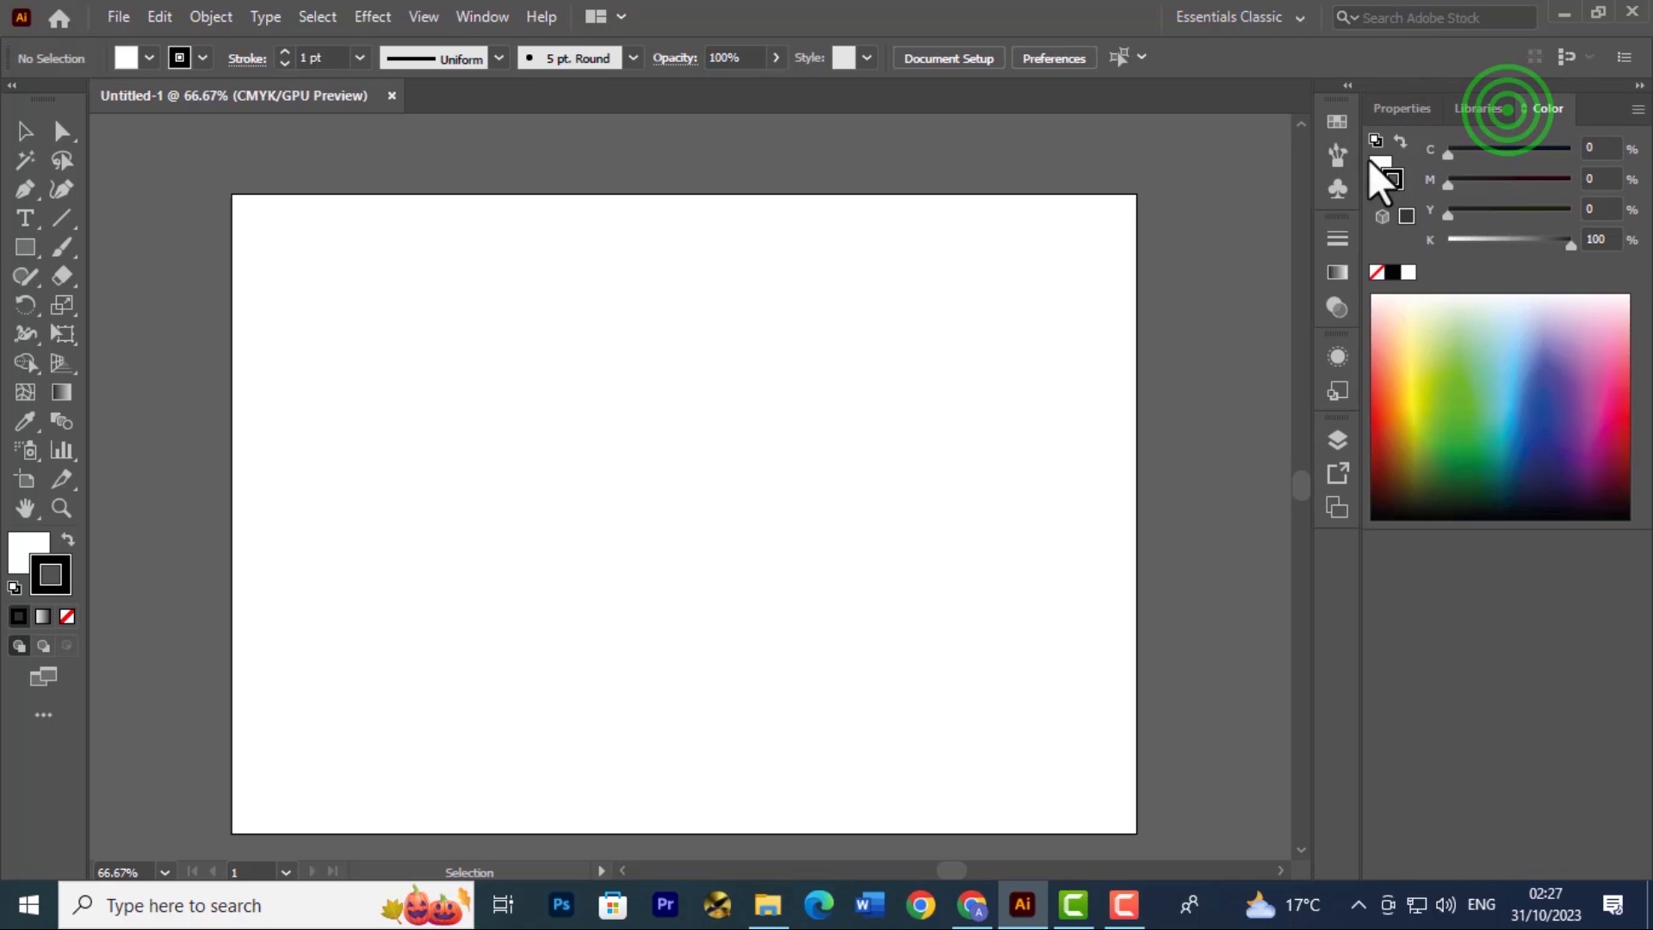
Open the Swatches panel and detach its group with Brushes and Symbols so it floats over the workspace
{"action": "left_click", "coordinate": [480, 15]}
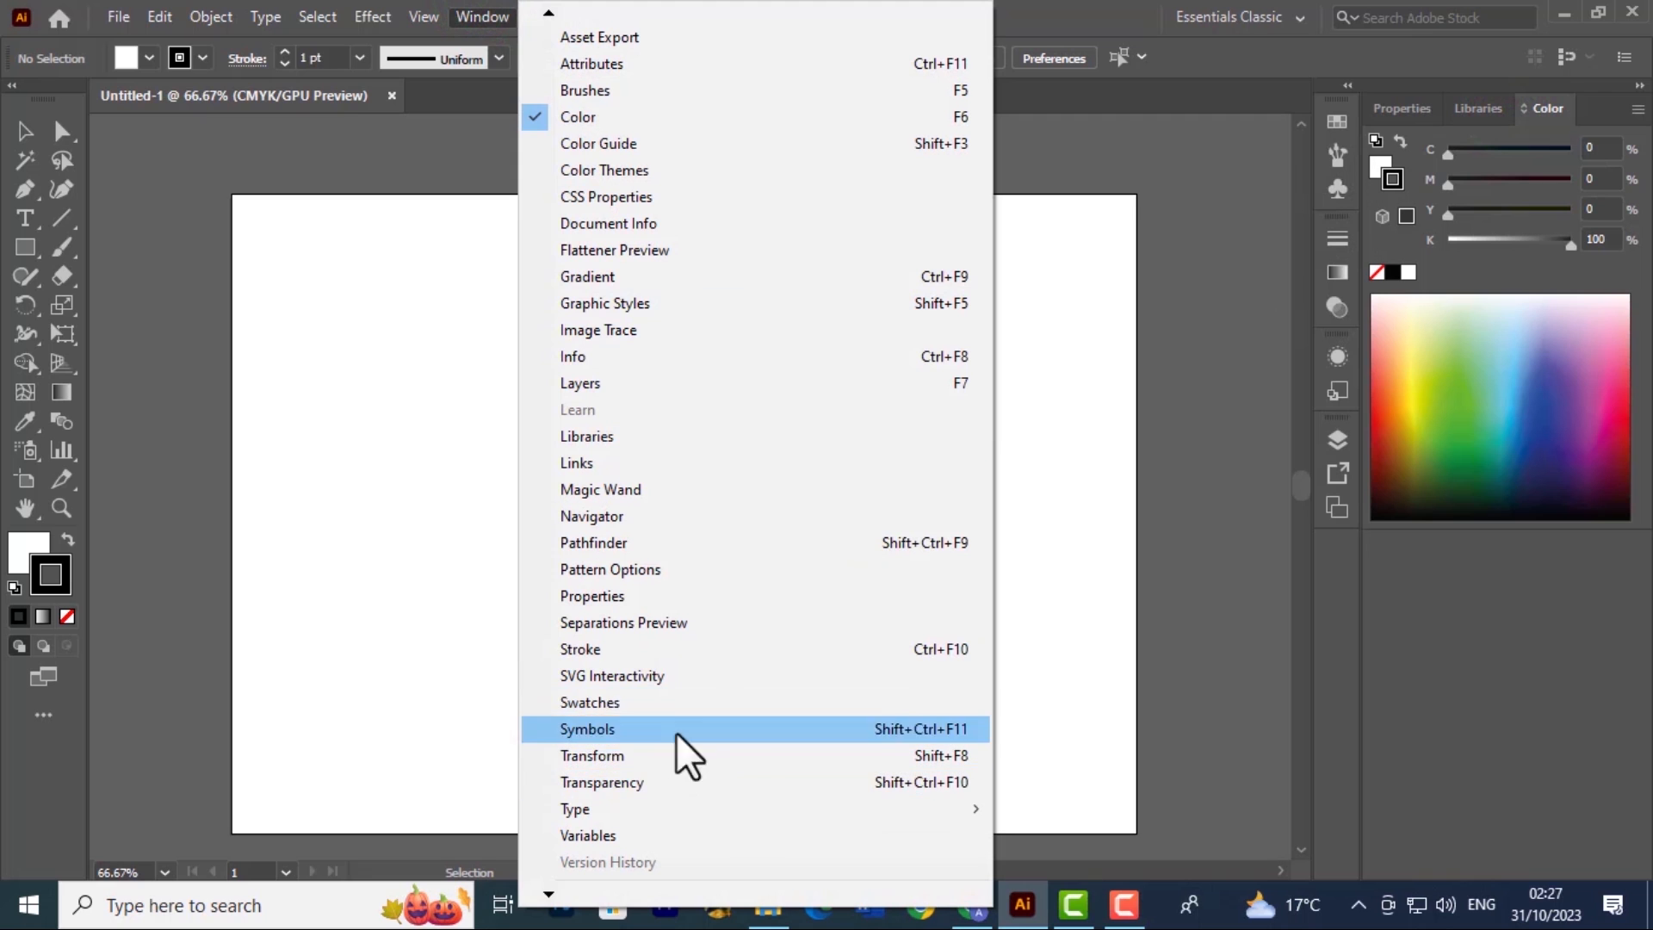
{"action": "left_click", "coordinate": [548, 699]}
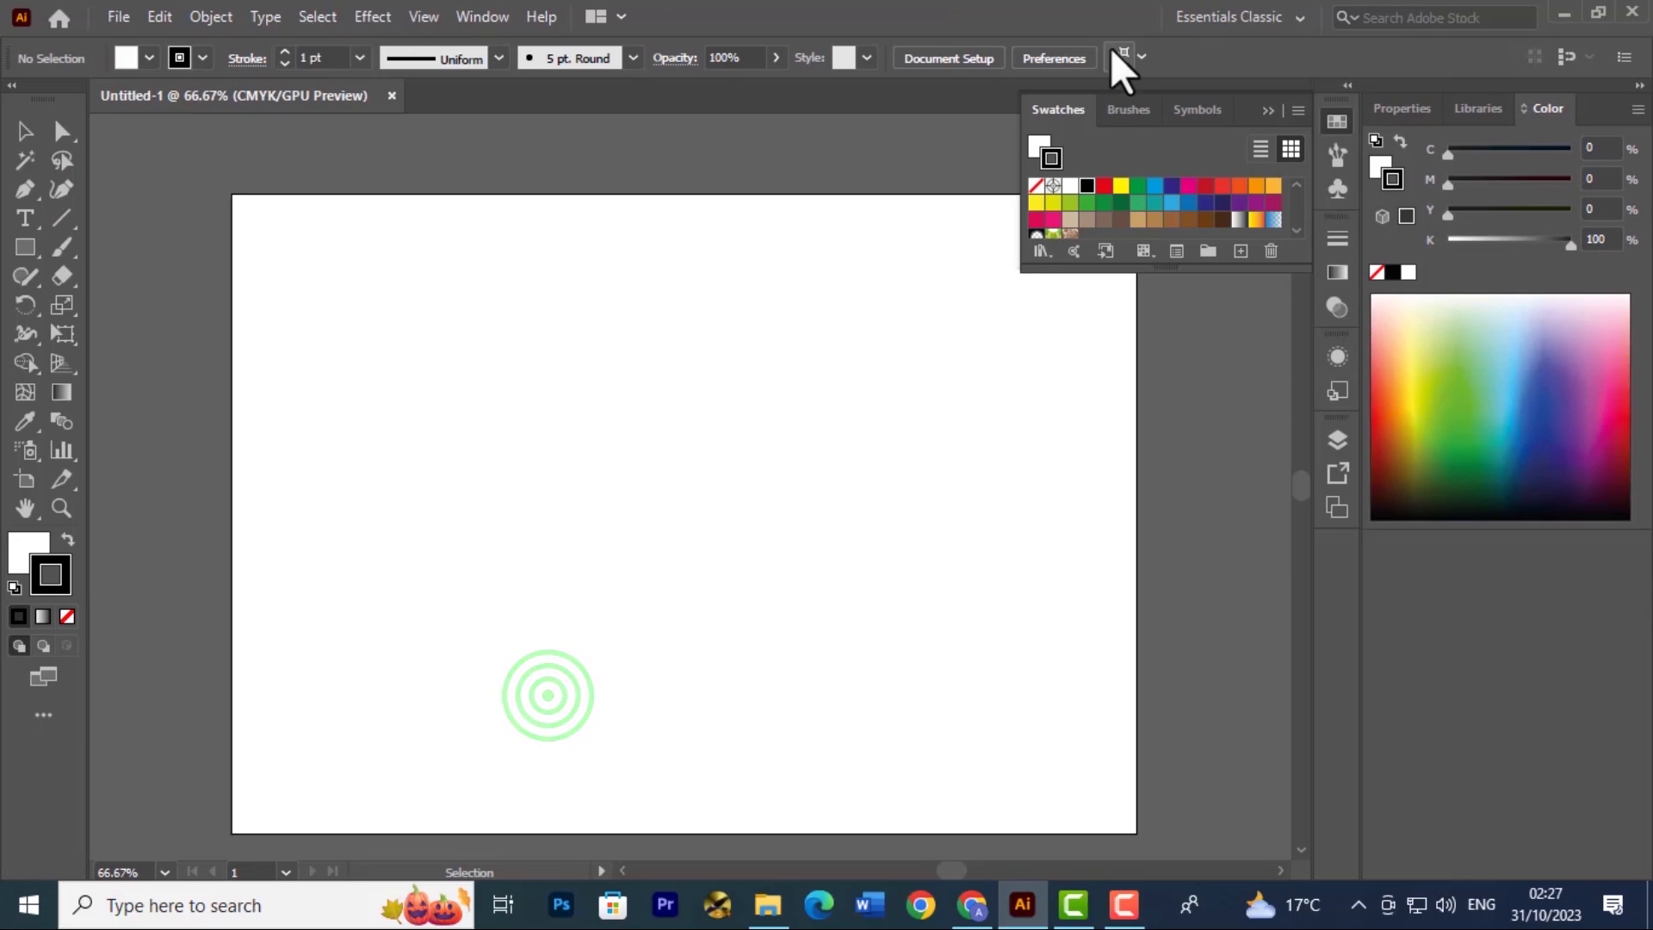
{"action": "left_click_drag", "start_coordinate": [1243, 101], "coordinate": [1210, 258]}
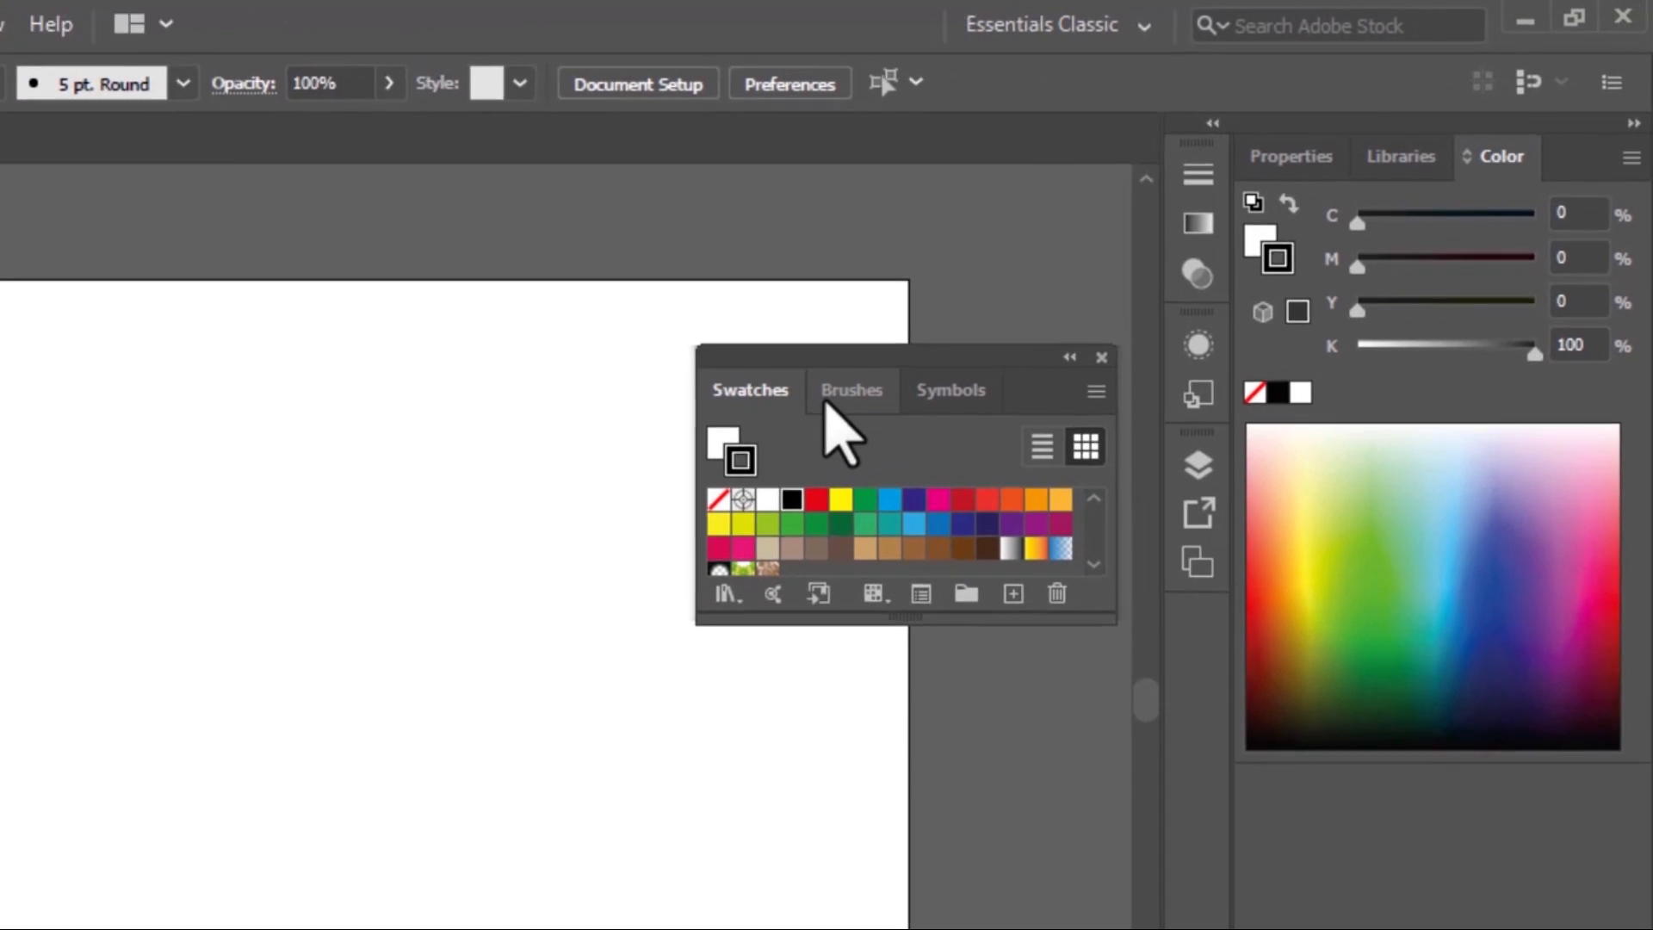
{"action": "left_click", "coordinate": [1085, 270]}
{"action": "left_click", "coordinate": [921, 406]}
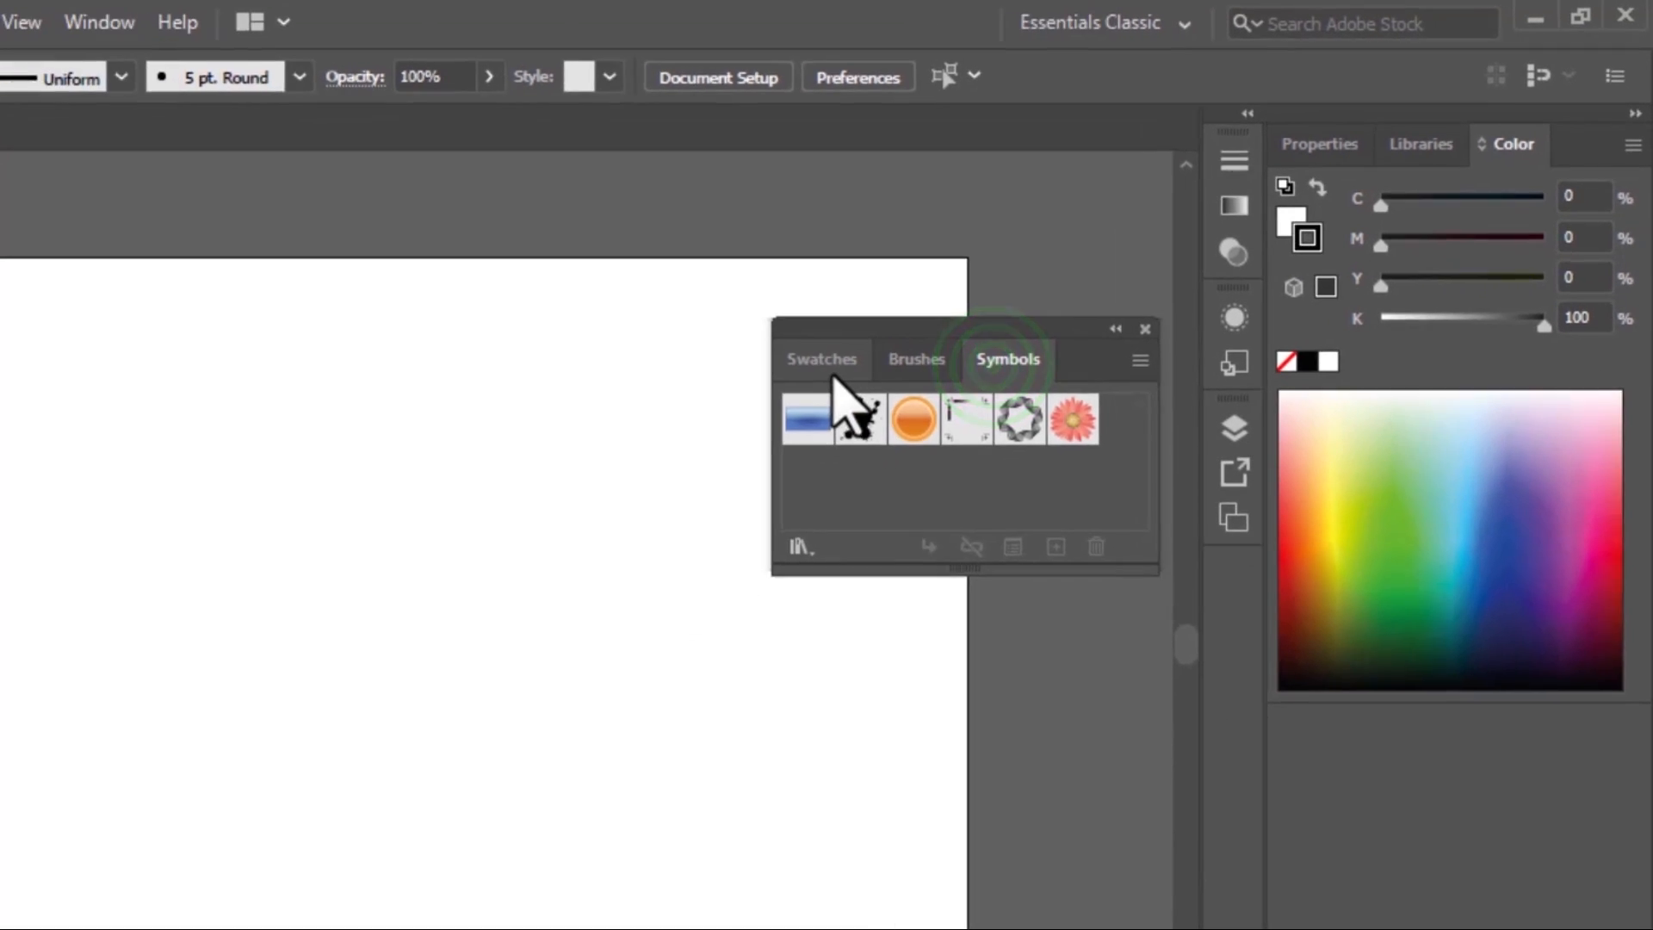
{"action": "left_click", "coordinate": [725, 408]}
Split the floating group into separate Swatches, Brushes and Symbols panels
{"action": "mouse_move", "coordinate": [967, 319]}
{"action": "left_mouse_down"}
{"action": "mouse_move", "coordinate": [635, 517]}
{"action": "mouse_move", "coordinate": [255, 497]}
{"action": "mouse_move", "coordinate": [259, 514]}
{"action": "left_mouse_up"}
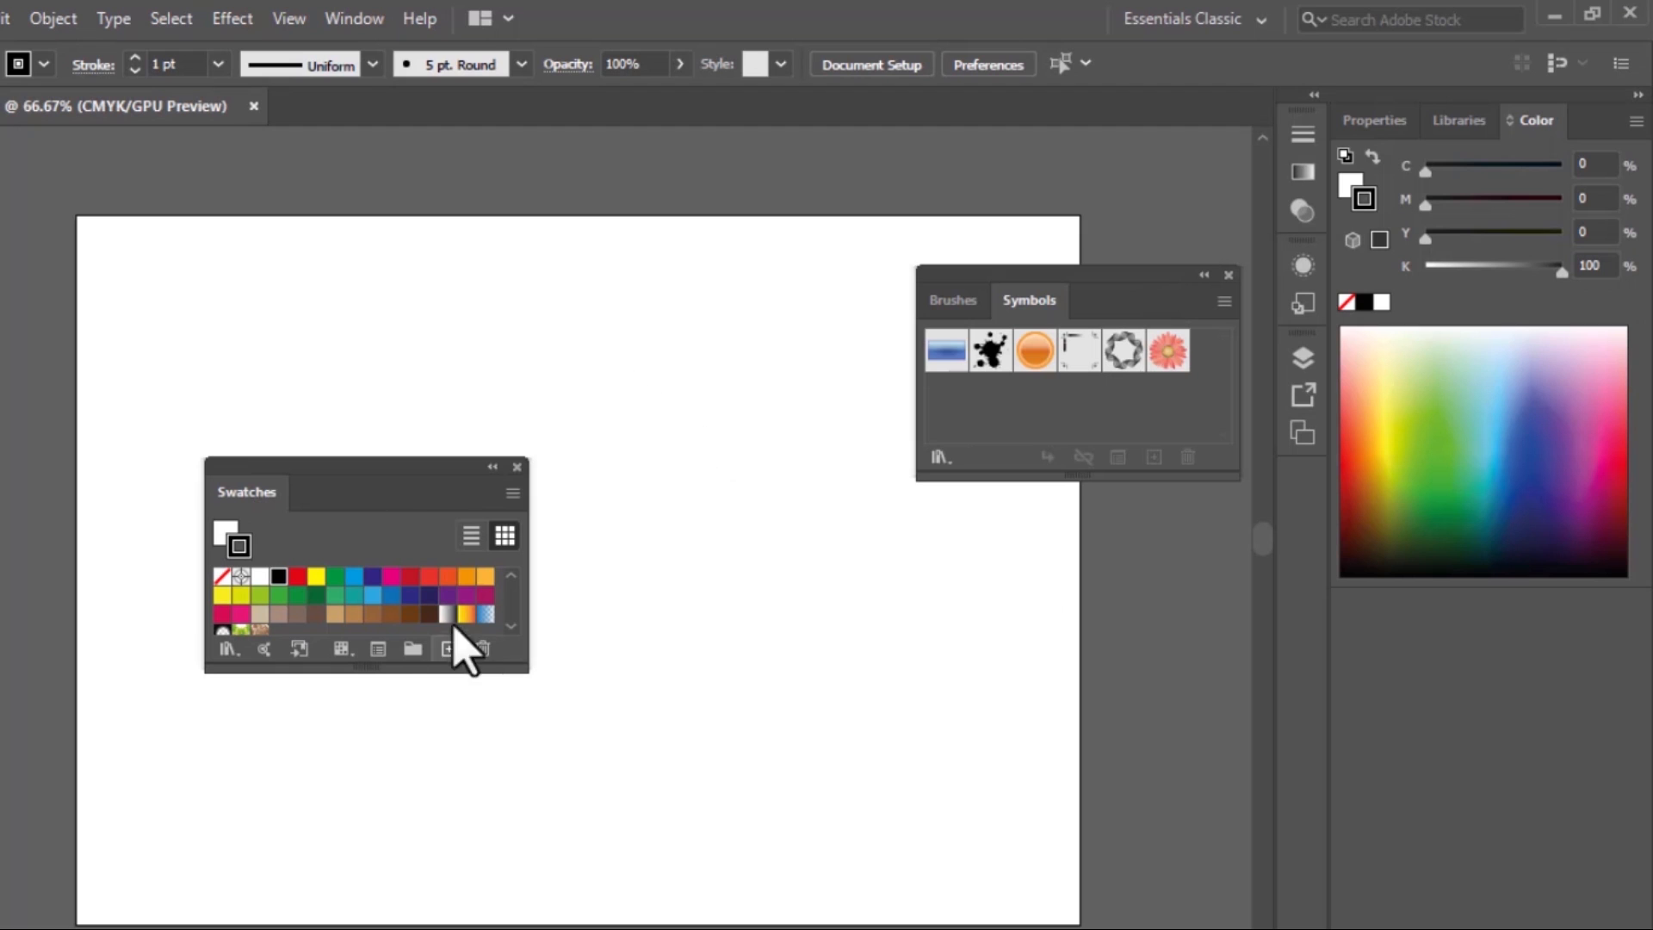
{"action": "left_click", "coordinate": [952, 299]}
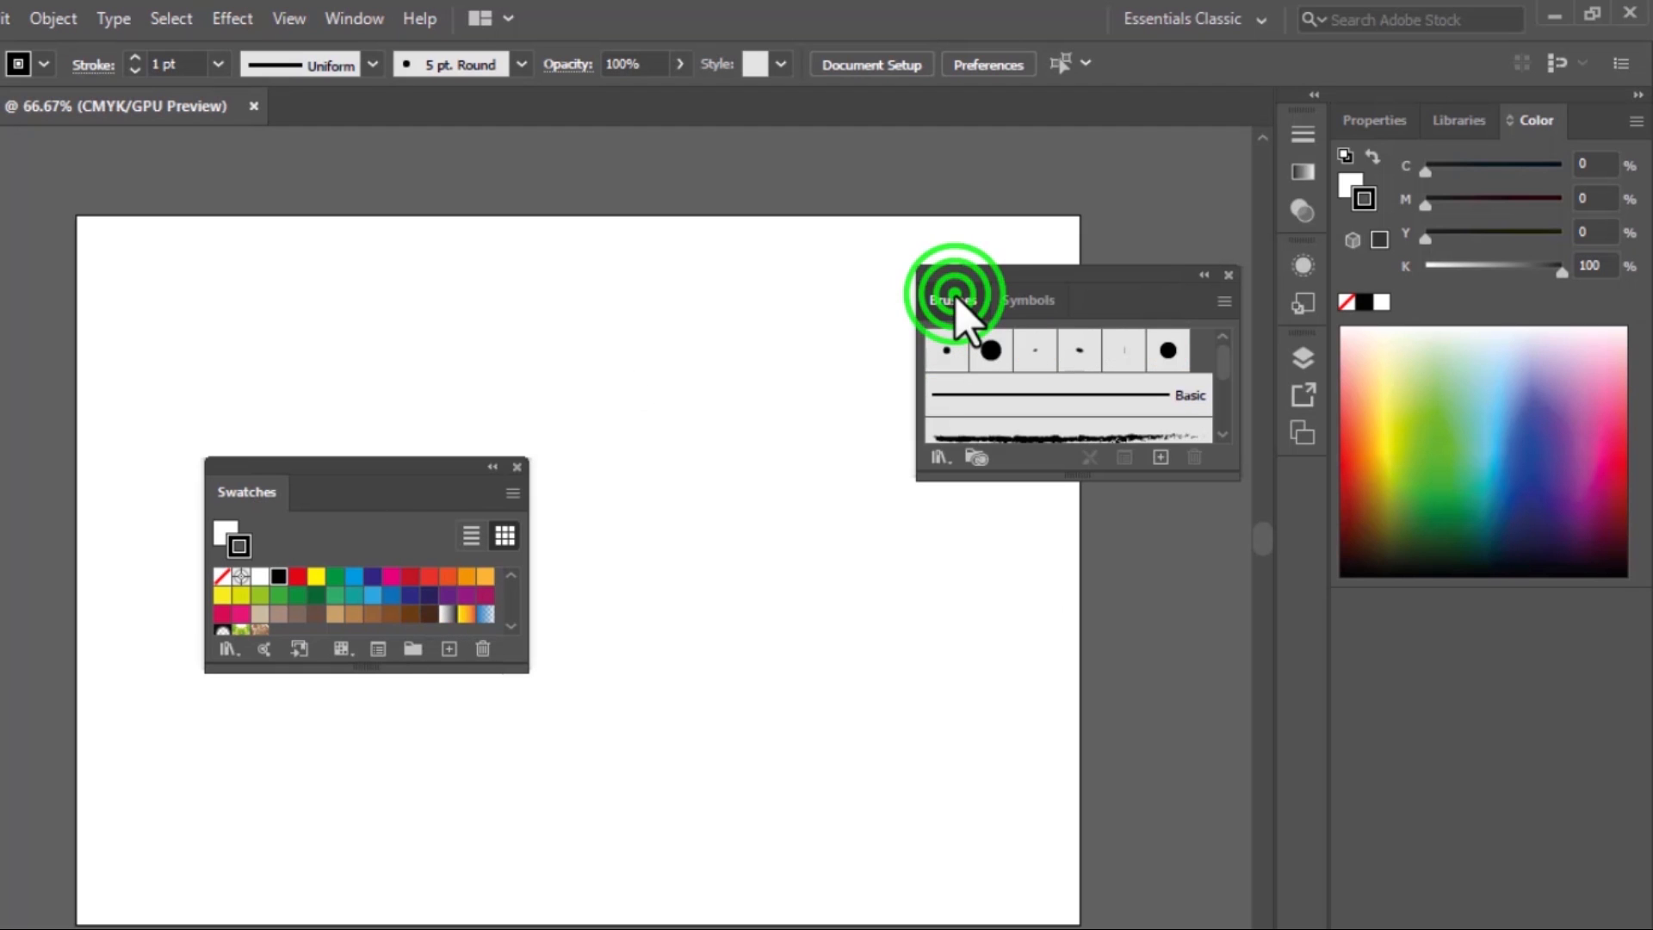
{"action": "mouse_move", "coordinate": [956, 303]}
{"action": "left_mouse_down"}
{"action": "mouse_move", "coordinate": [786, 620]}
{"action": "mouse_move", "coordinate": [733, 673]}
{"action": "left_mouse_up"}
{"action": "left_click_drag", "start_coordinate": [954, 300], "coordinate": [851, 210]}
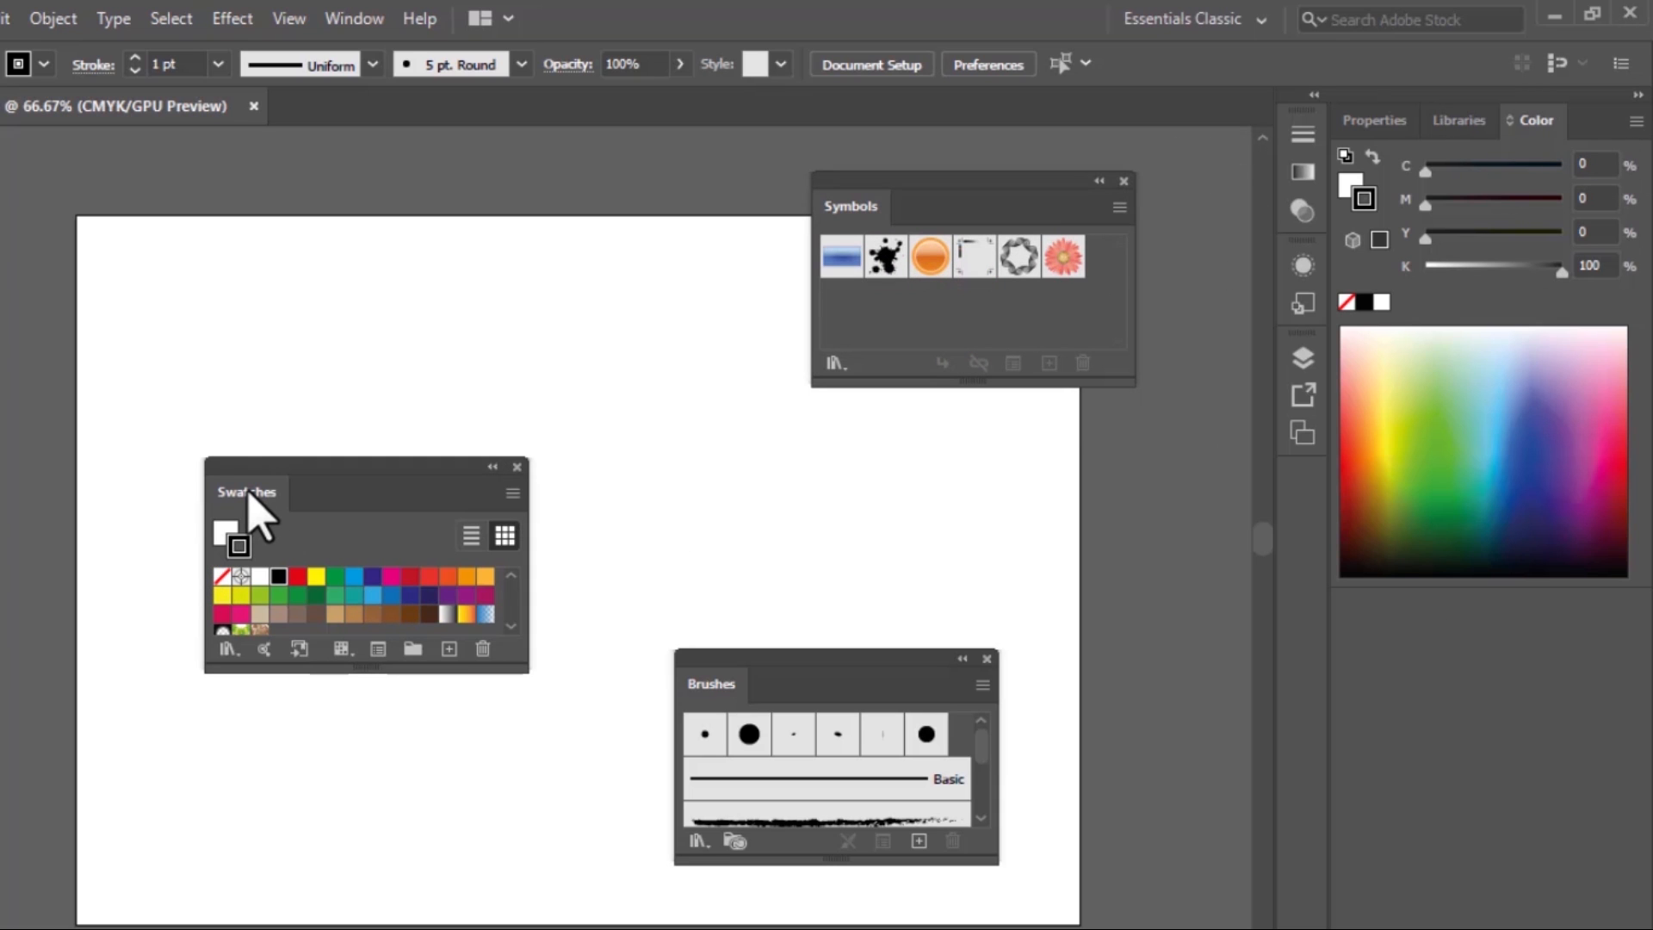
Dock the Swatches and Brushes panels in the group with Color, and view each docked panel in turn
{"action": "left_click_drag", "start_coordinate": [250, 495], "coordinate": [1598, 136]}
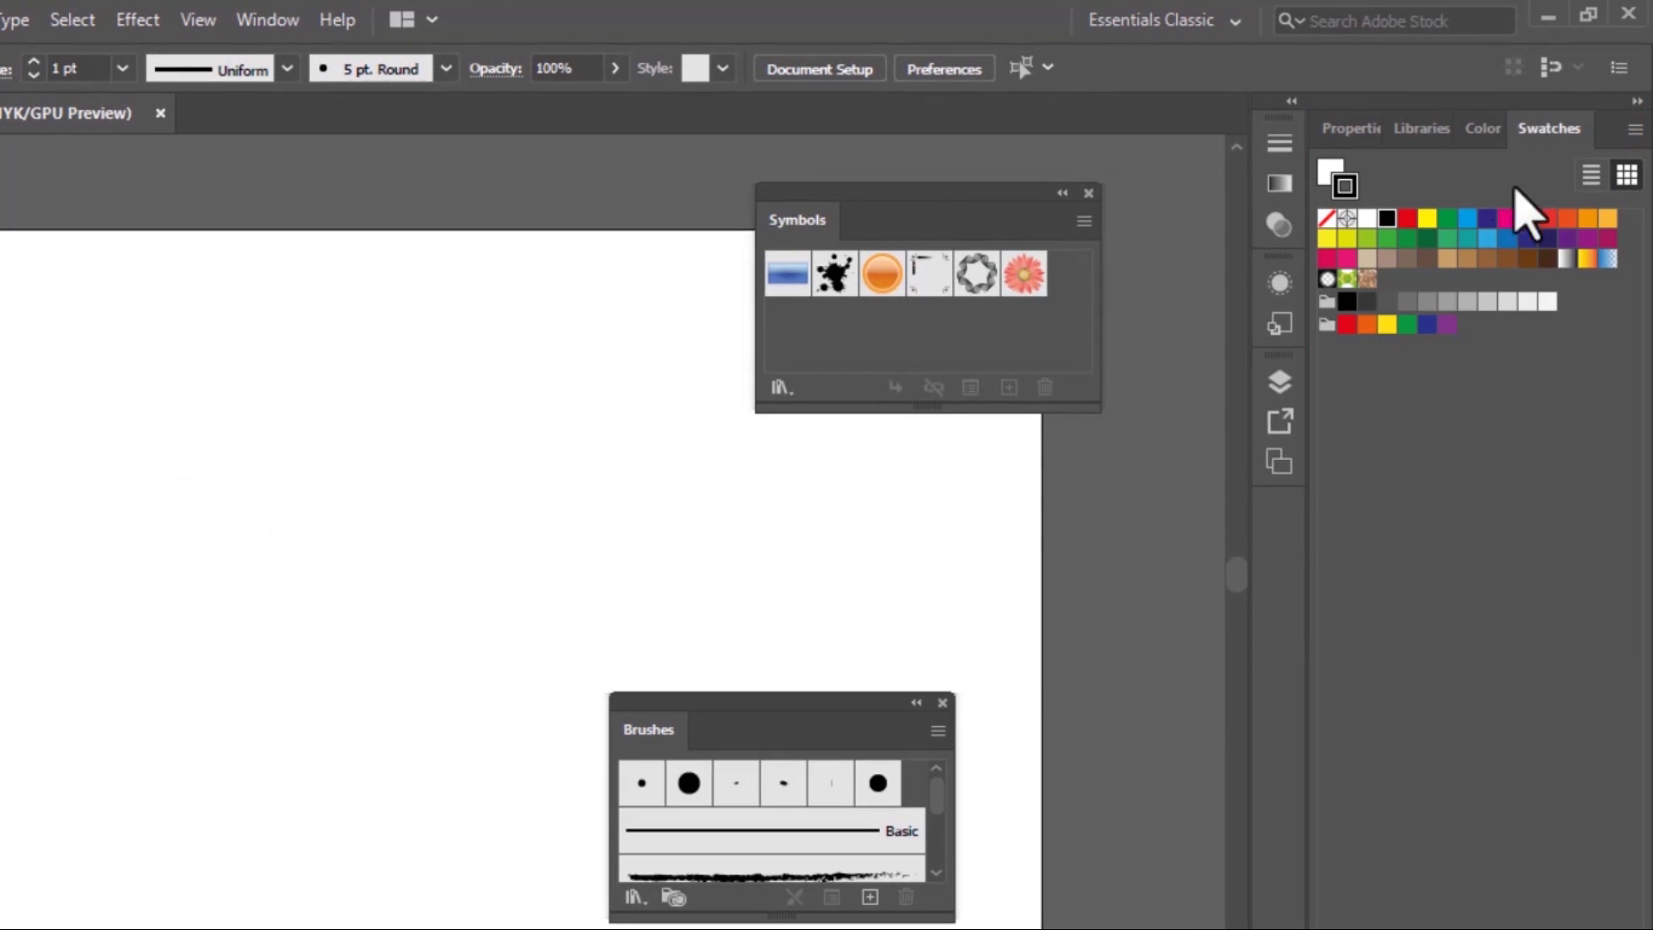
{"action": "mouse_move", "coordinate": [651, 743]}
{"action": "left_mouse_down"}
{"action": "mouse_move", "coordinate": [1126, 627]}
{"action": "mouse_move", "coordinate": [1519, 138]}
{"action": "left_mouse_up"}
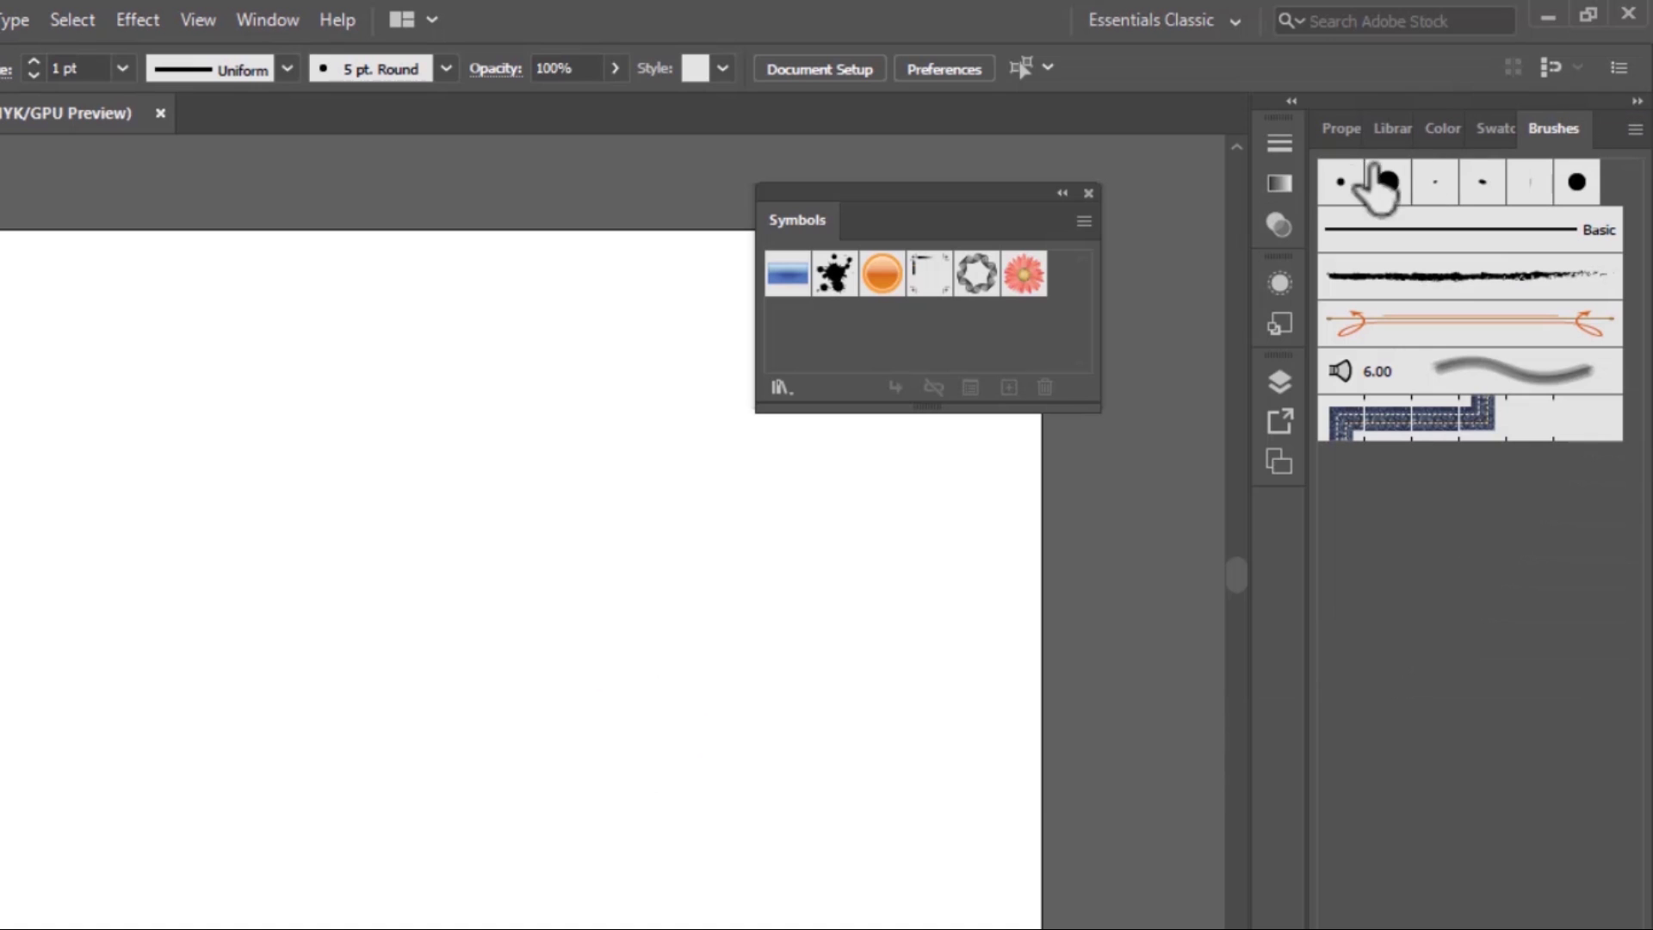
{"action": "left_click", "coordinate": [1338, 129]}
{"action": "left_click", "coordinate": [1404, 127]}
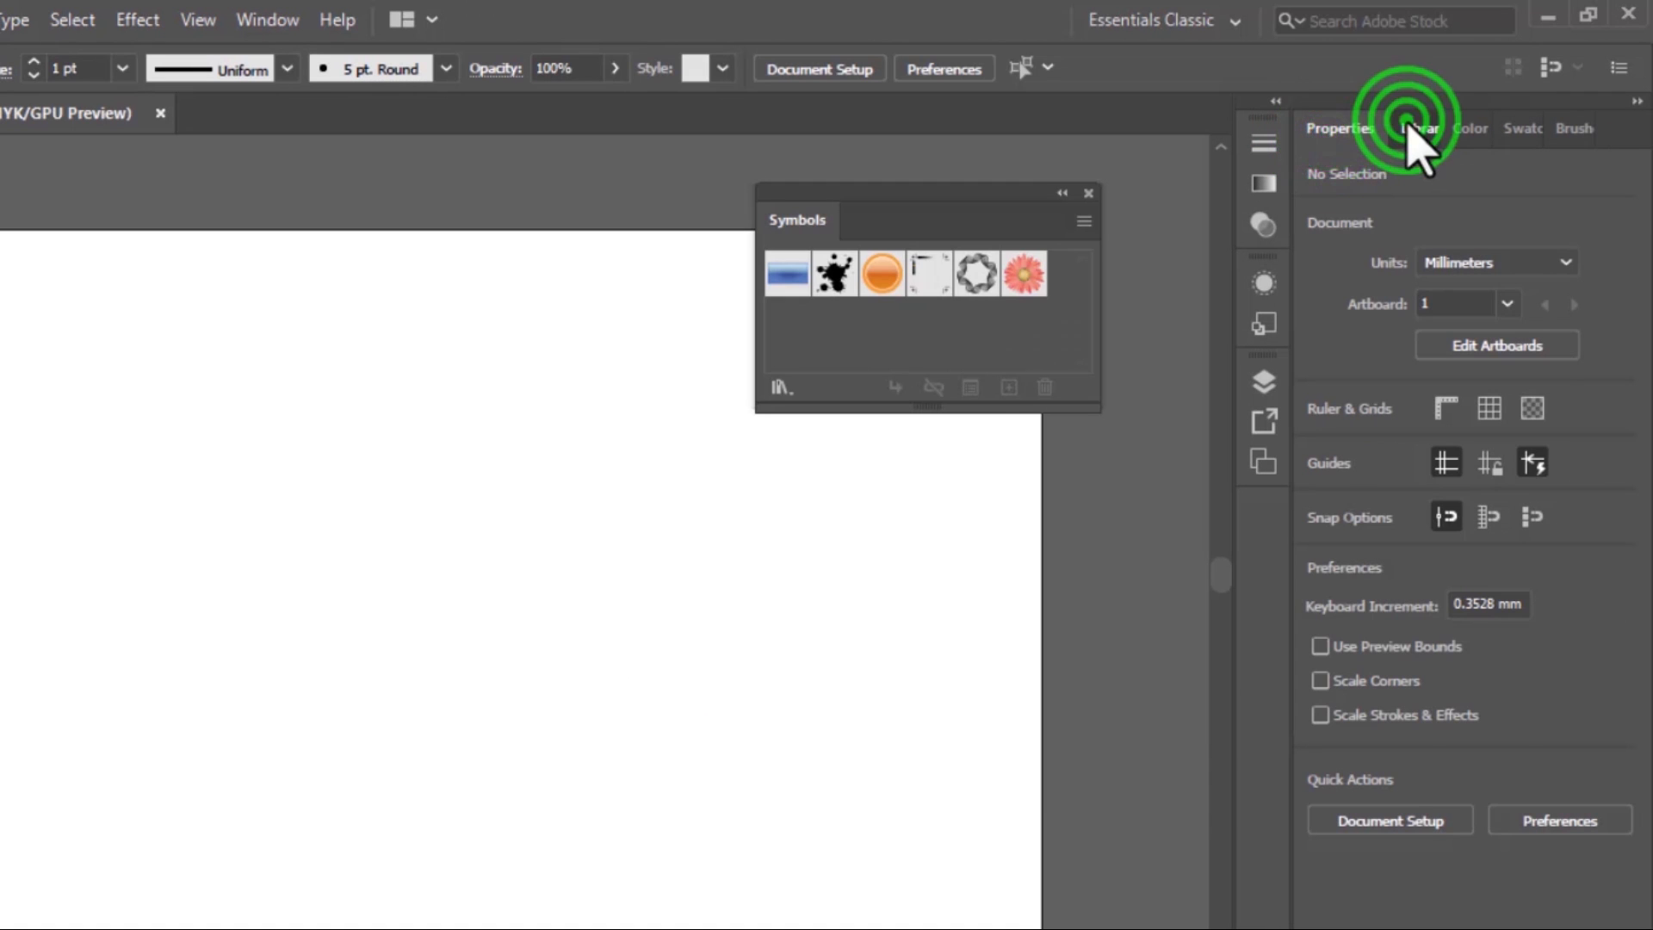
{"action": "left_click", "coordinate": [1469, 129]}
{"action": "left_click", "coordinate": [1520, 129]}
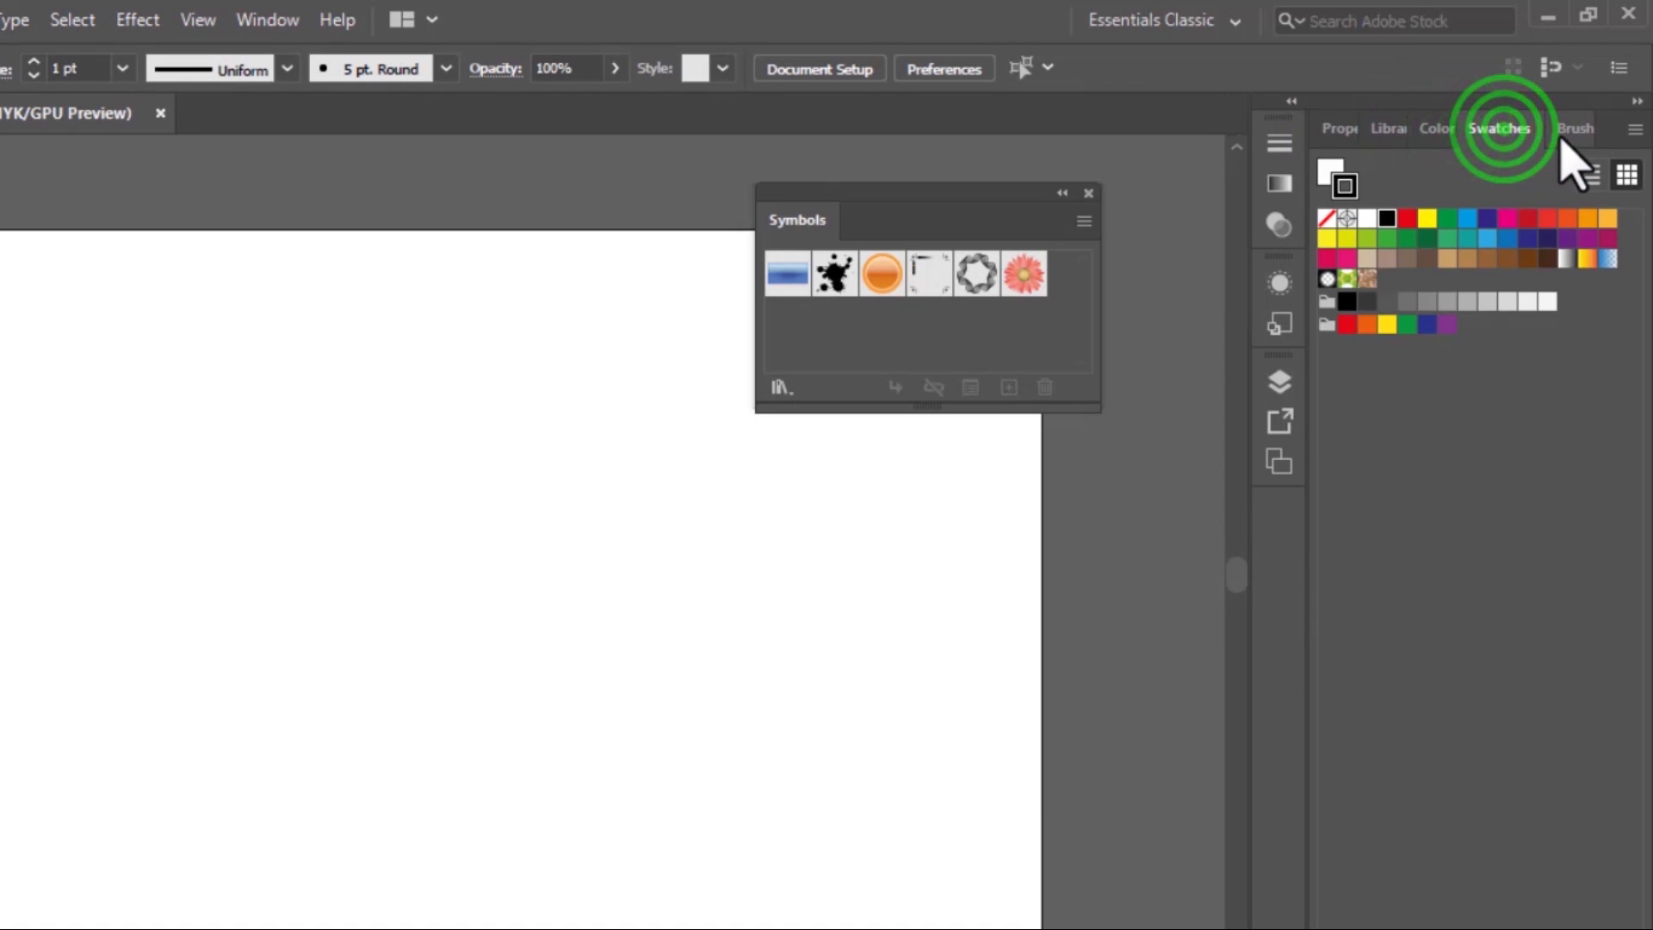
{"action": "left_click", "coordinate": [1560, 129]}
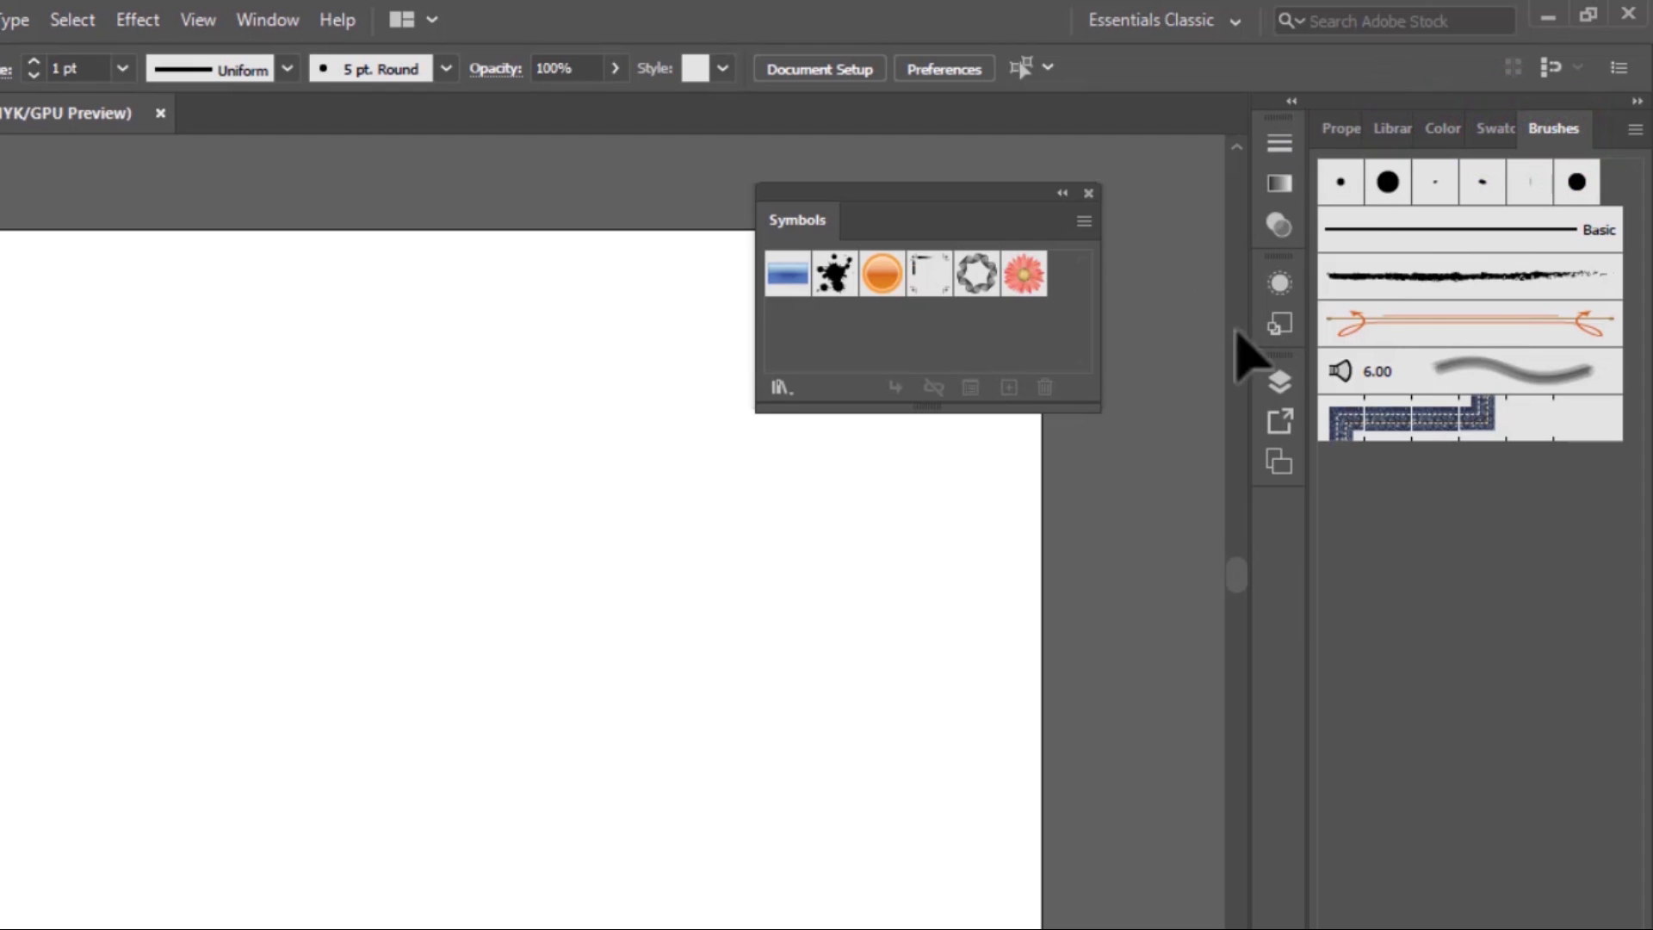
Detach the Libraries panel from the docked group and close it
{"action": "left_click", "coordinate": [1399, 129]}
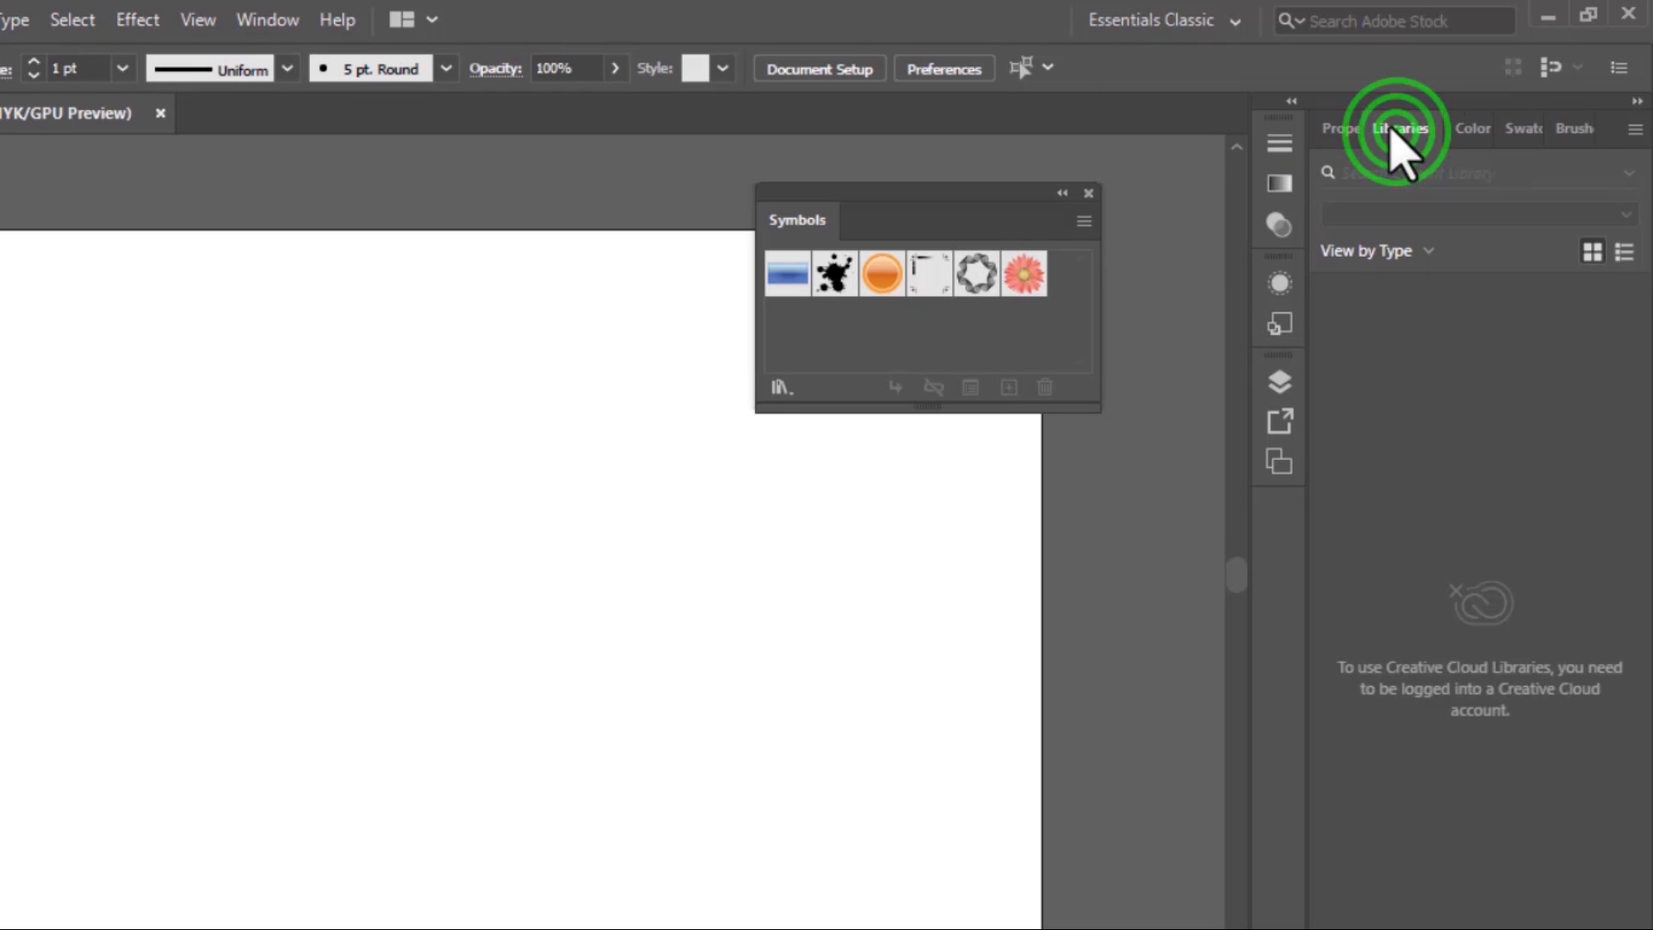
{"action": "mouse_move", "coordinate": [1401, 129]}
{"action": "left_mouse_down"}
{"action": "mouse_move", "coordinate": [1220, 353]}
{"action": "mouse_move", "coordinate": [542, 424]}
{"action": "mouse_move", "coordinate": [373, 248]}
{"action": "left_mouse_up"}
{"action": "left_click", "coordinate": [651, 224]}
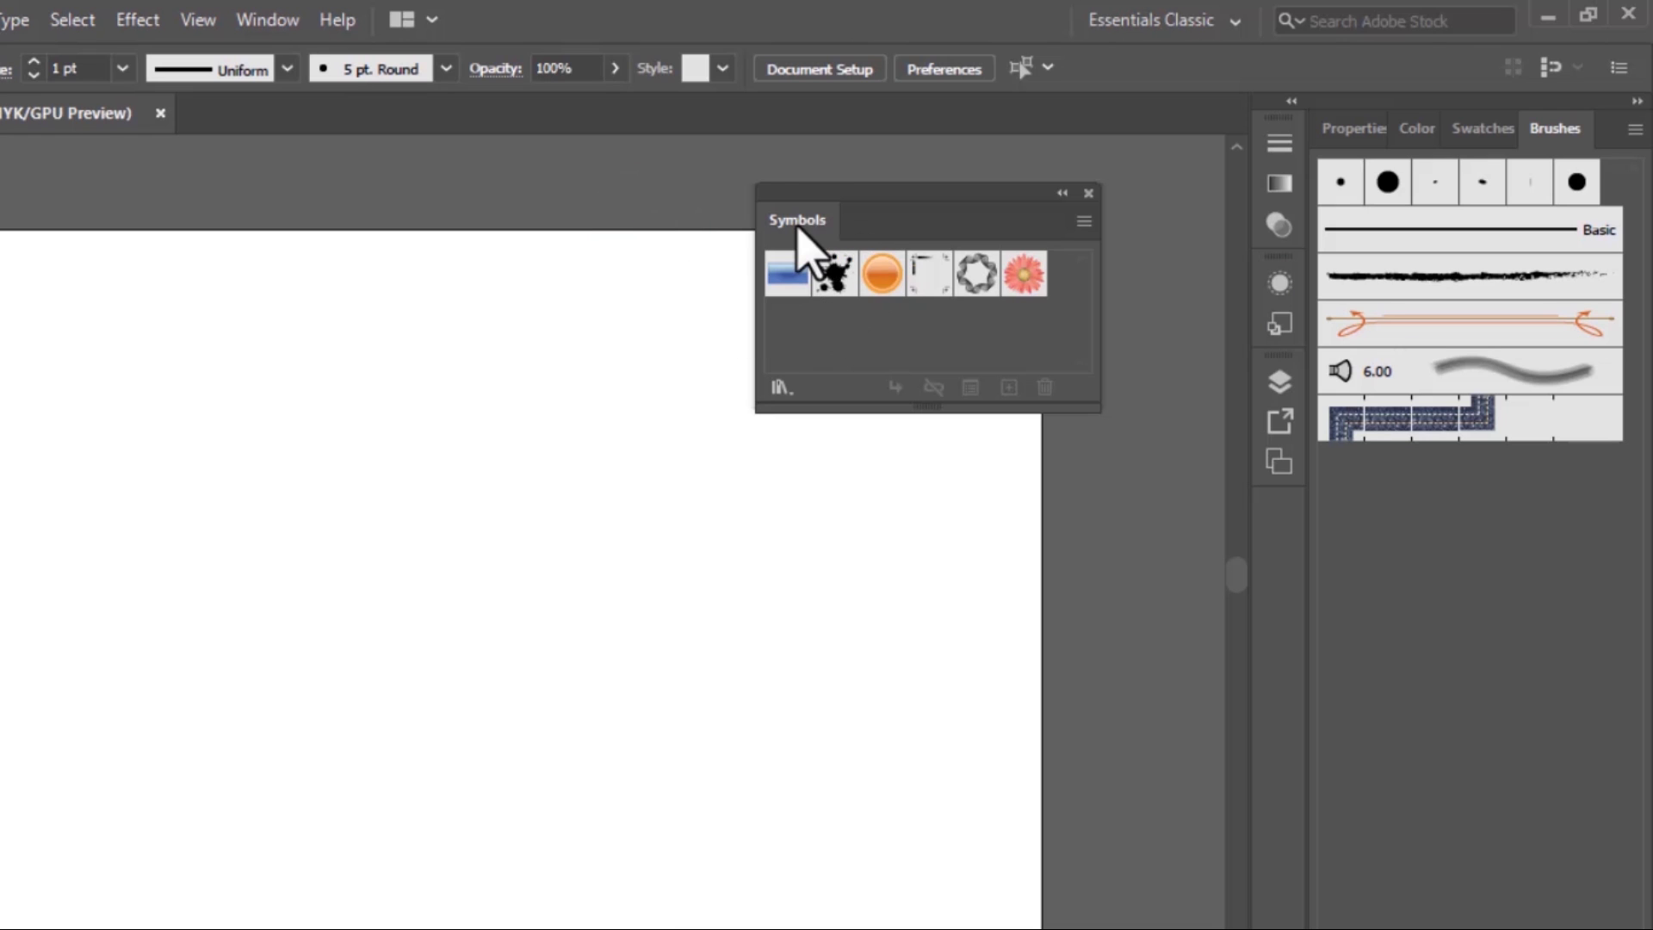
Dock the Symbols panel in the group and pull the Color and Brushes panels out as floating panels
{"action": "mouse_move", "coordinate": [796, 225]}
{"action": "left_mouse_down"}
{"action": "mouse_move", "coordinate": [1431, 177]}
{"action": "mouse_move", "coordinate": [1283, 225]}
{"action": "mouse_move", "coordinate": [245, 241]}
{"action": "mouse_move", "coordinate": [184, 221]}
{"action": "left_mouse_up"}
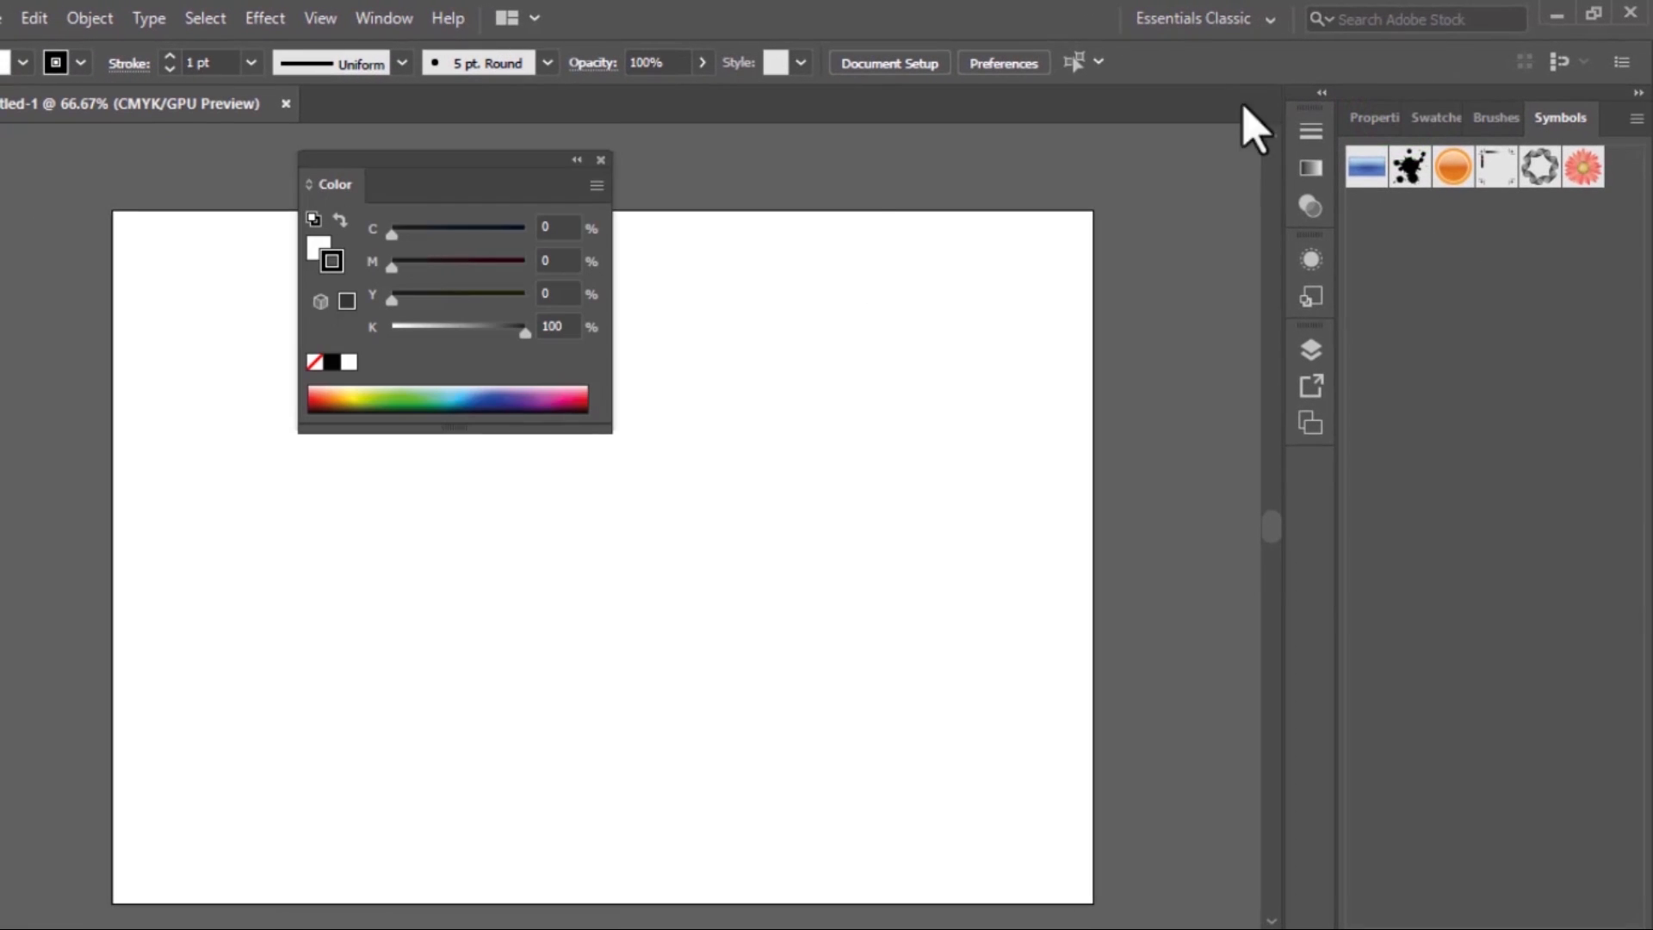
{"action": "mouse_move", "coordinate": [1476, 114]}
{"action": "left_mouse_down"}
{"action": "mouse_move", "coordinate": [1489, 110]}
{"action": "mouse_move", "coordinate": [1145, 443]}
{"action": "mouse_move", "coordinate": [938, 324]}
{"action": "mouse_move", "coordinate": [943, 284]}
{"action": "left_mouse_up"}
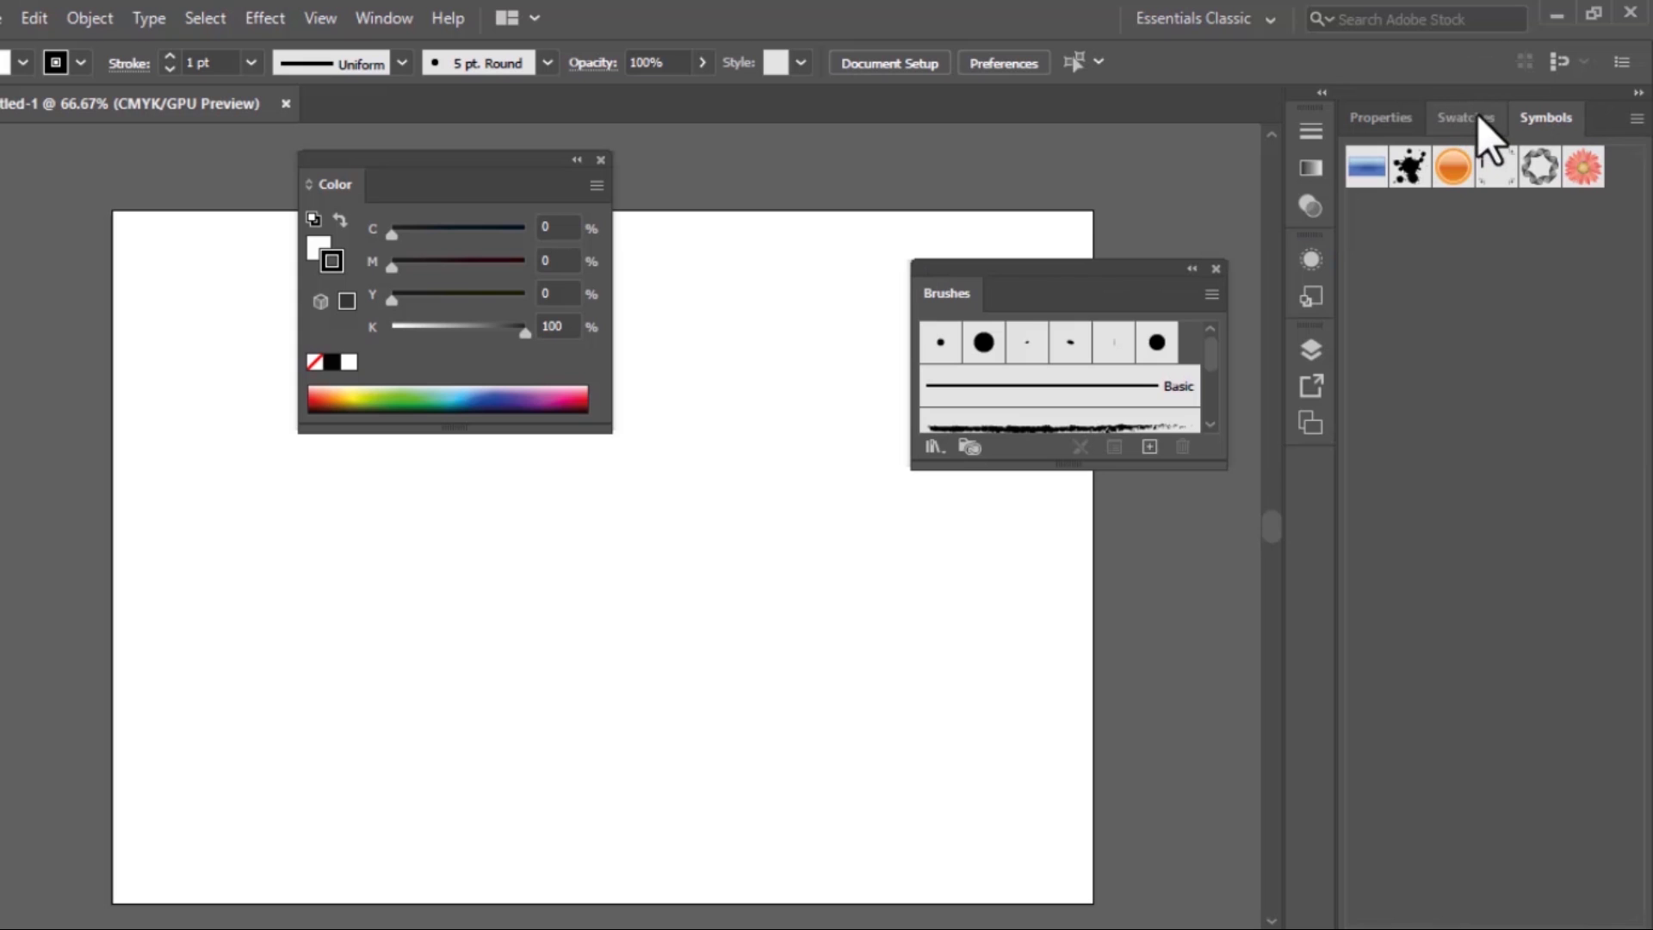
Pull the Swatches panel out of the docked group as a floating panel, and reset the Essentials Classic workspace
{"action": "left_click_drag", "start_coordinate": [1478, 117], "coordinate": [675, 496]}
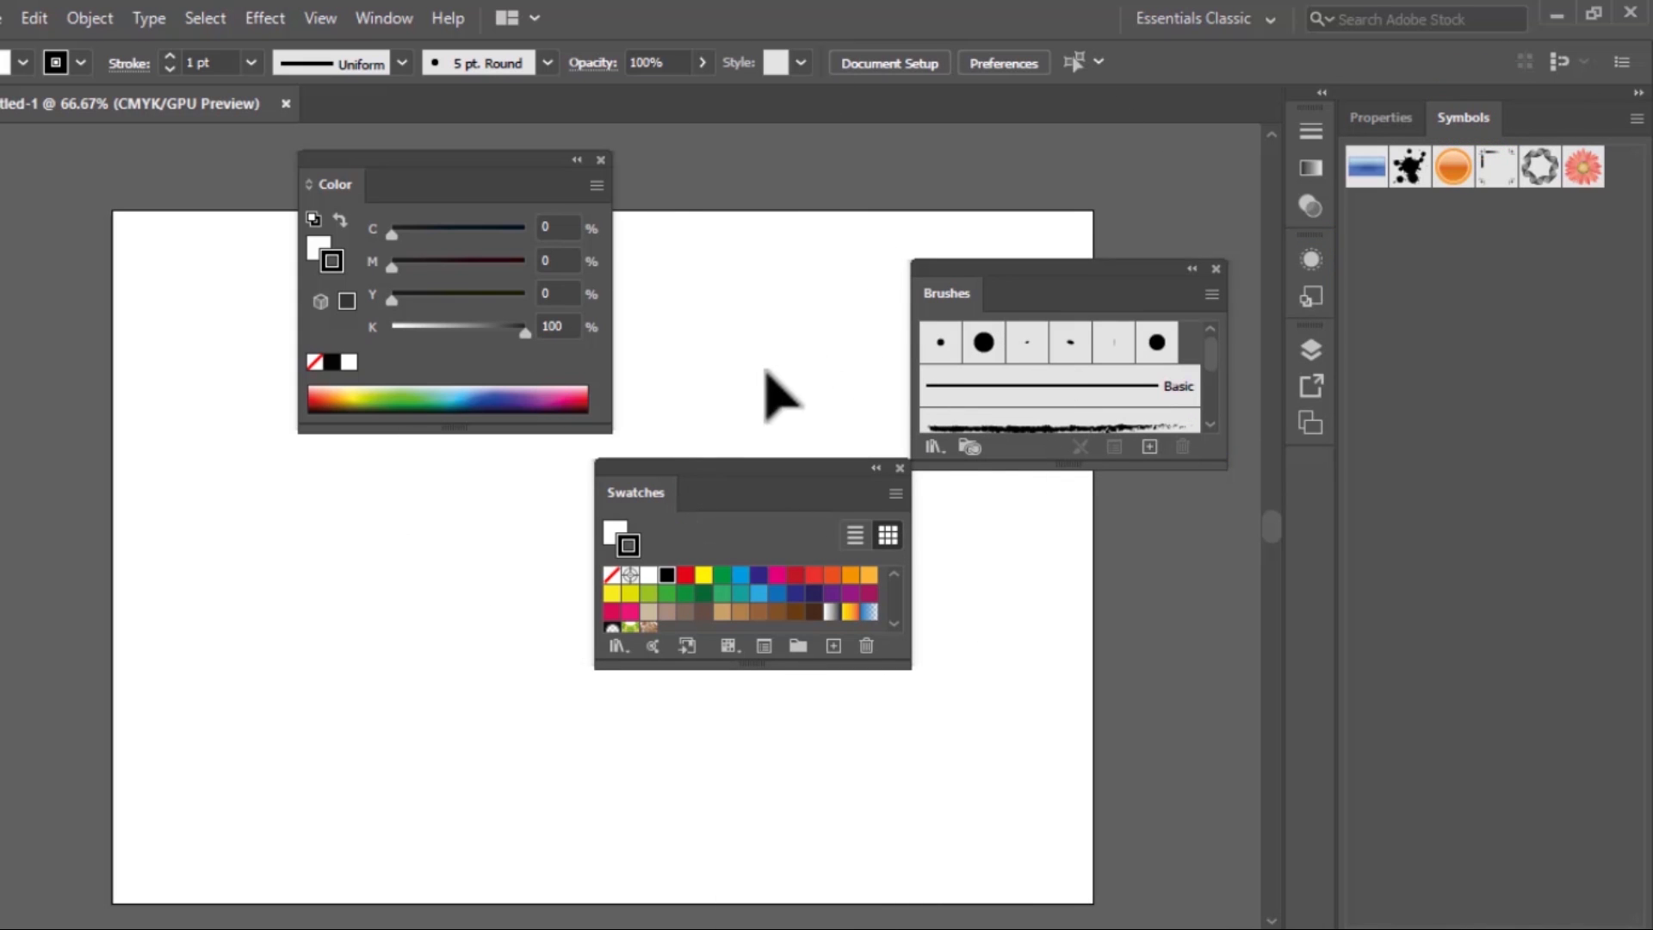
{"action": "left_click", "coordinate": [384, 18]}
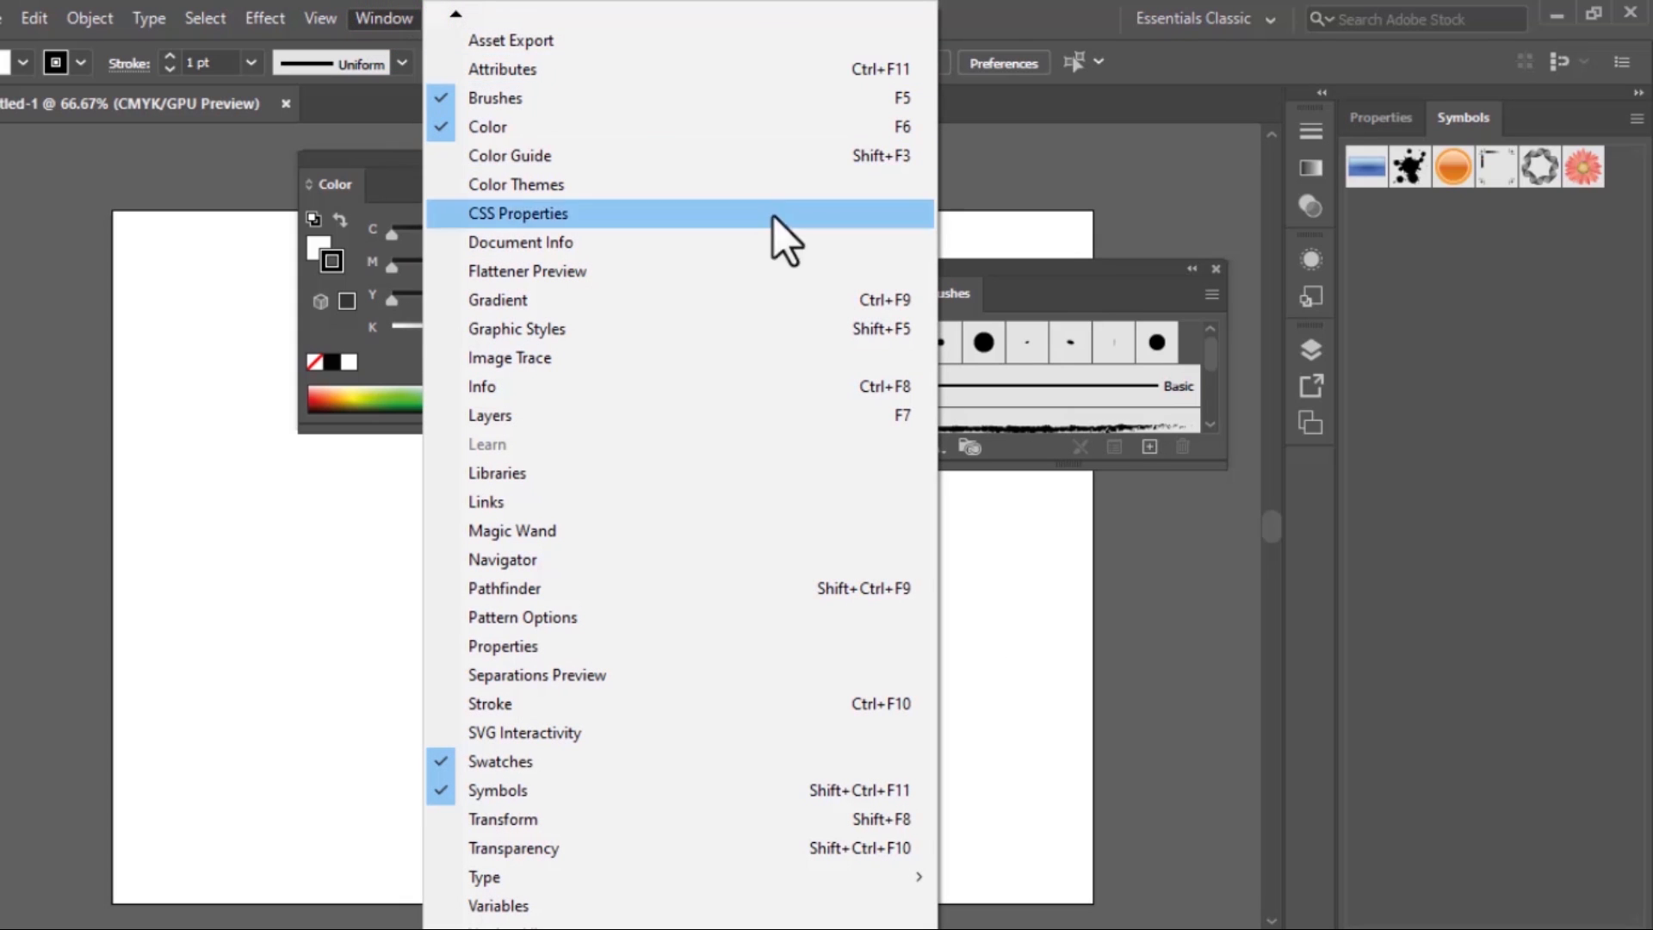
{"action": "left_click", "coordinate": [451, 15]}
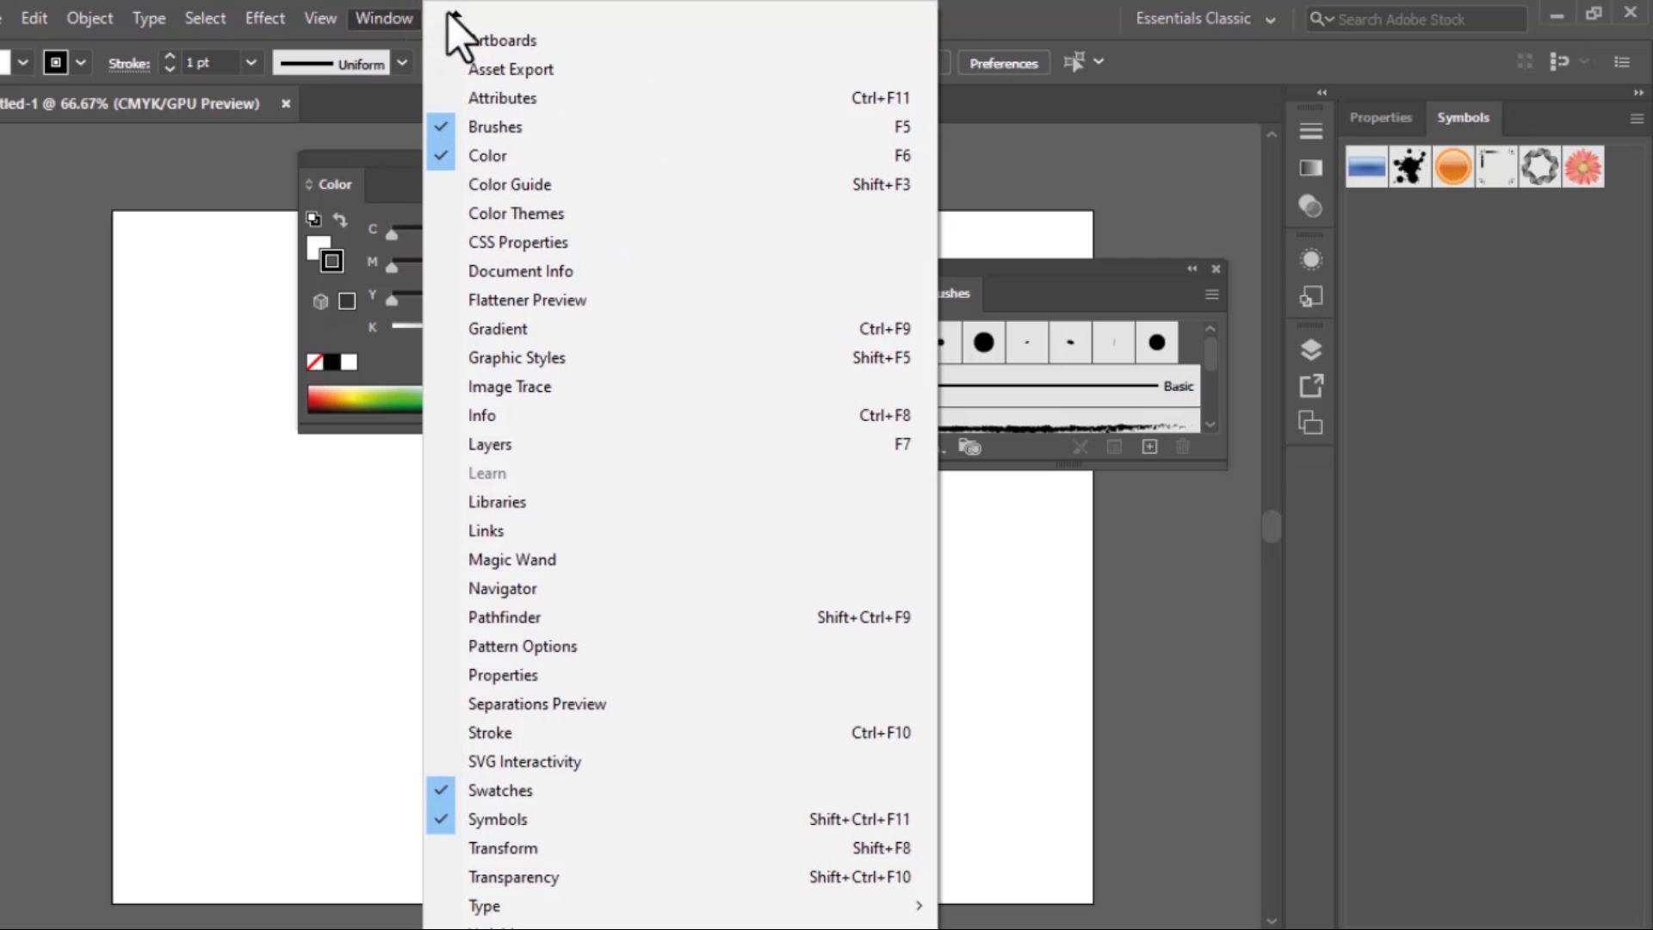
{"action": "left_click", "coordinate": [451, 15]}
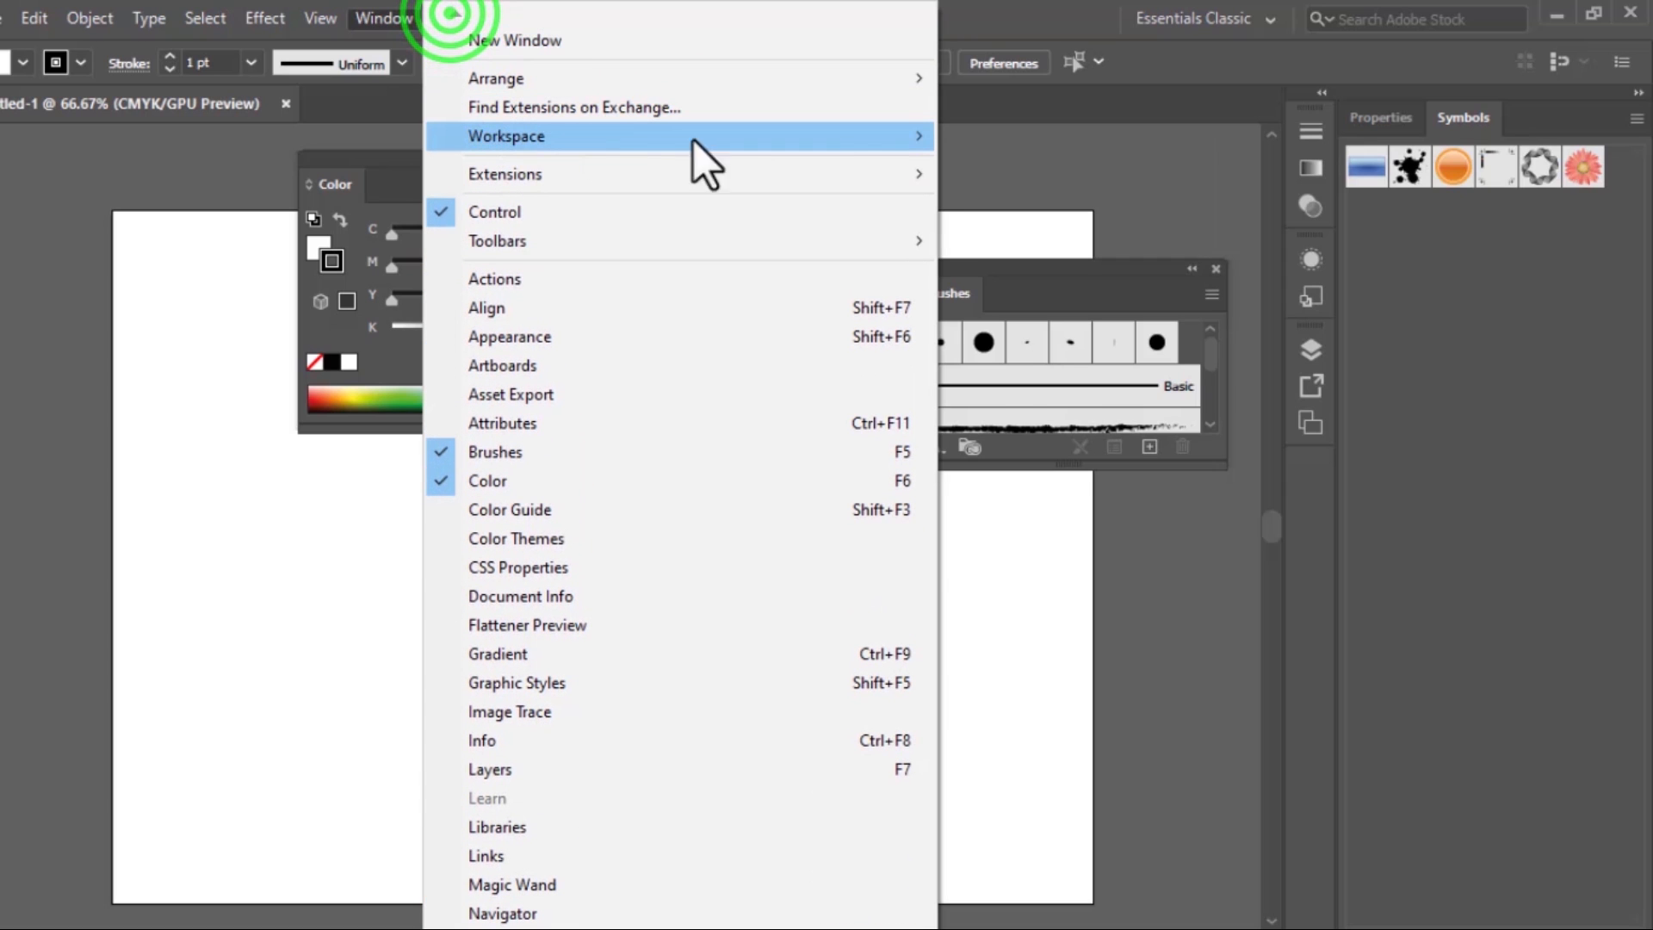
{"action": "mouse_move", "coordinate": [920, 143]}
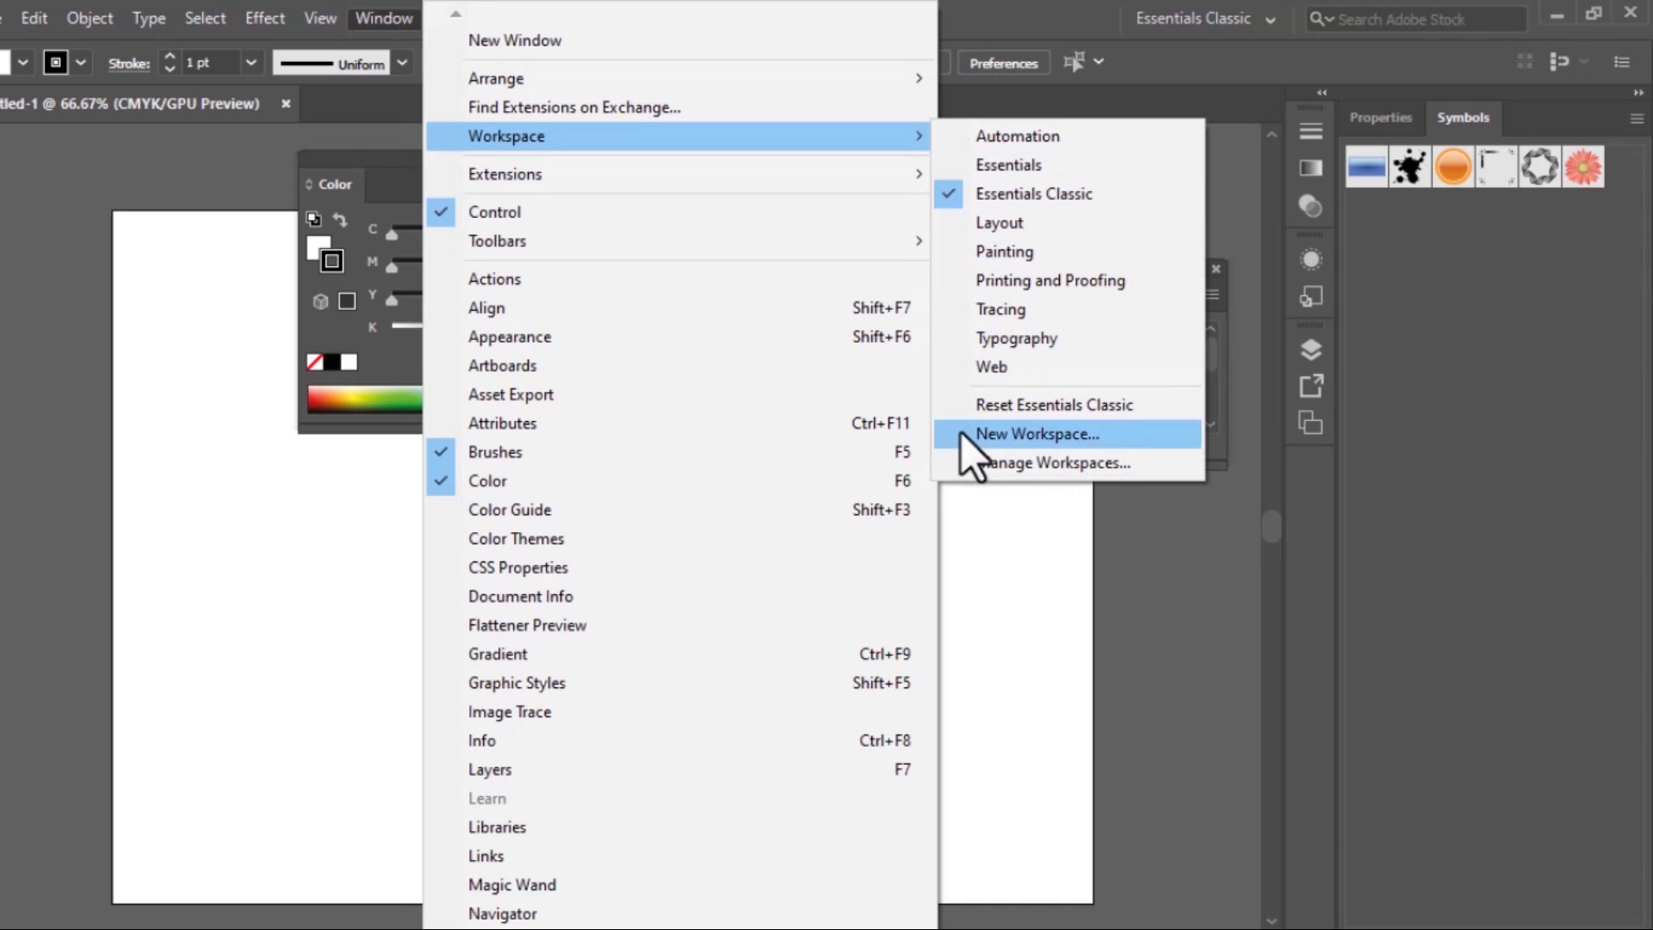
{"action": "left_click", "coordinate": [1021, 407]}
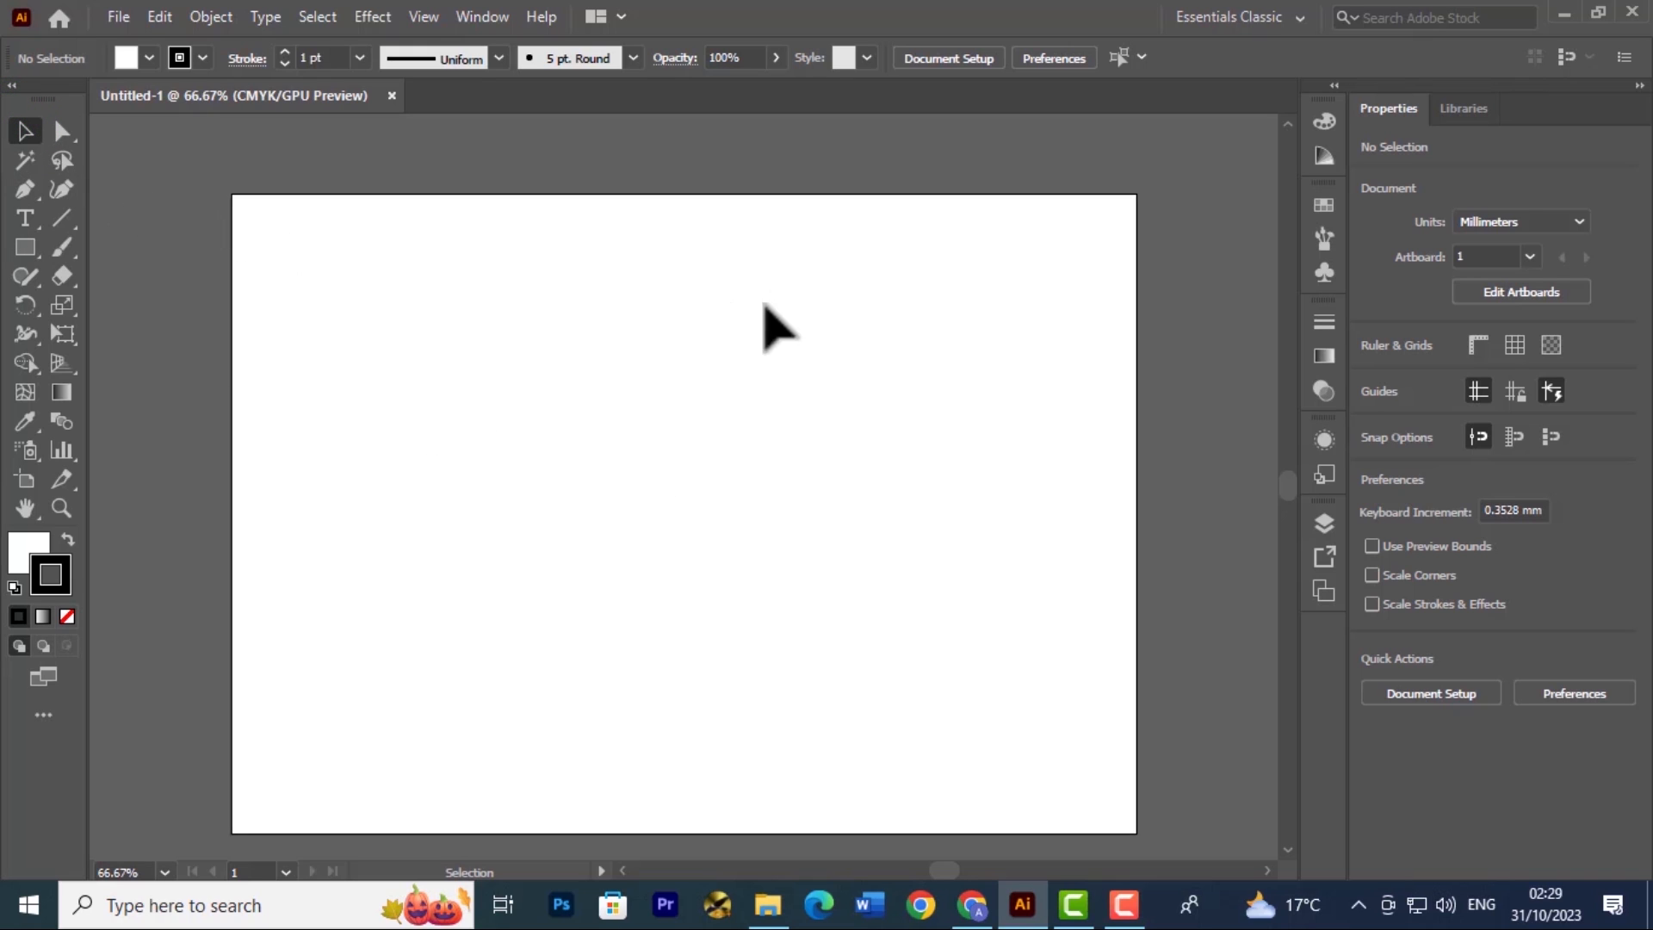
{"action": "left_click", "coordinate": [505, 444]}
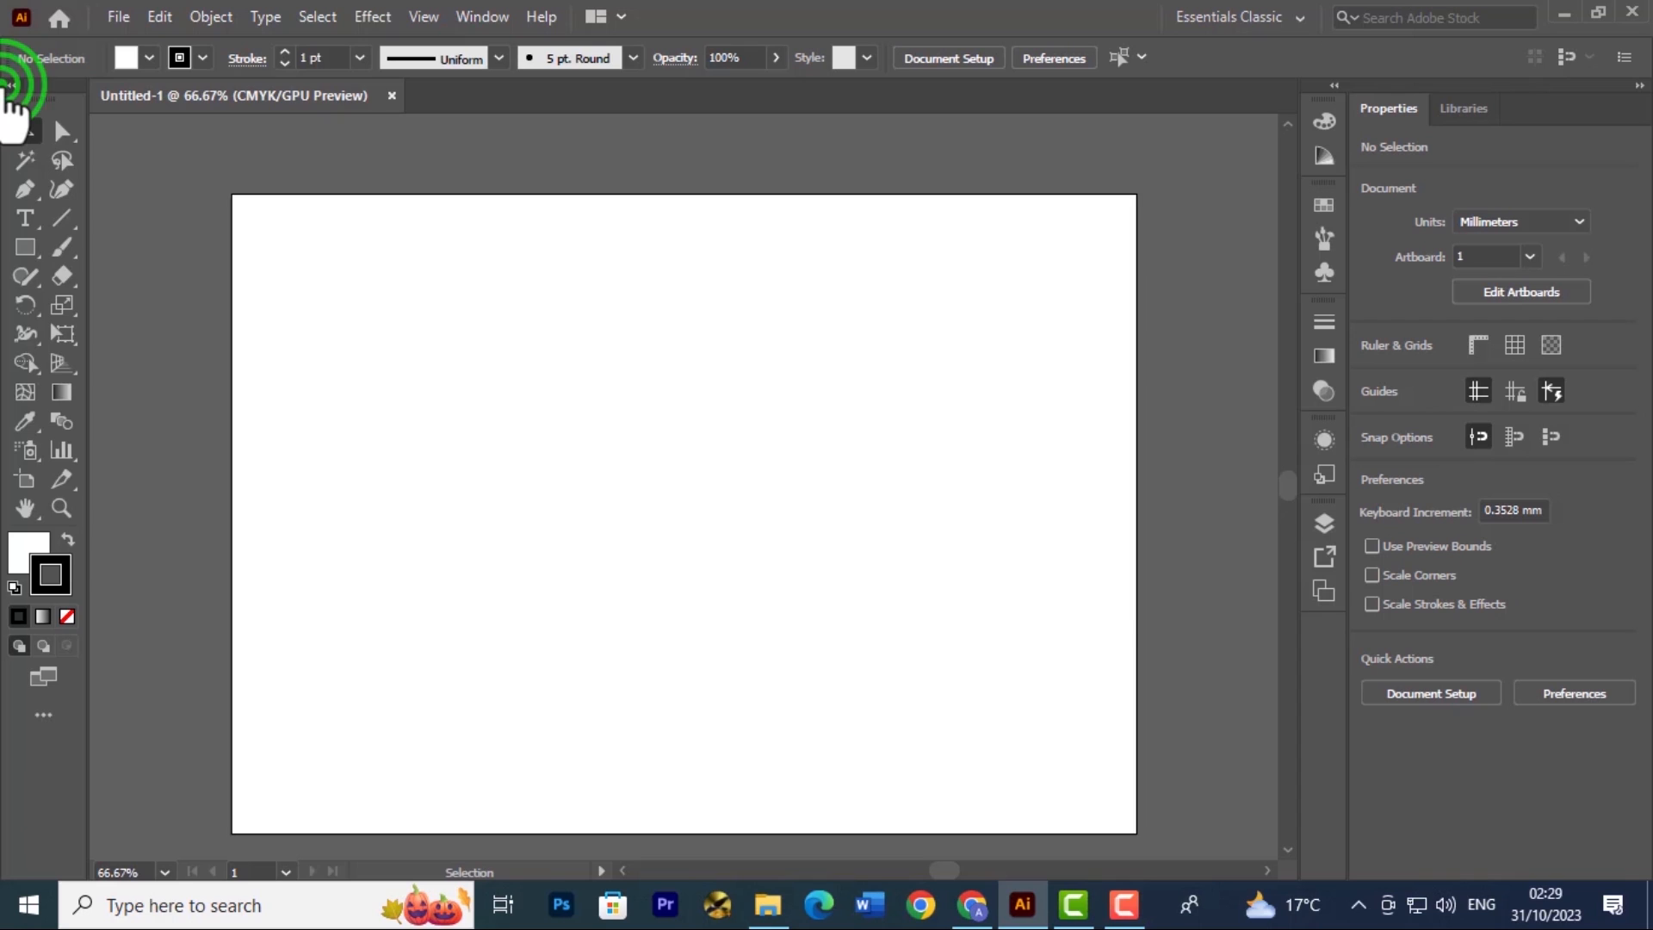
Toggle the toolbar between its single-column and double-column layouts twice, ending with two columns
{"action": "left_click", "coordinate": [10, 84]}
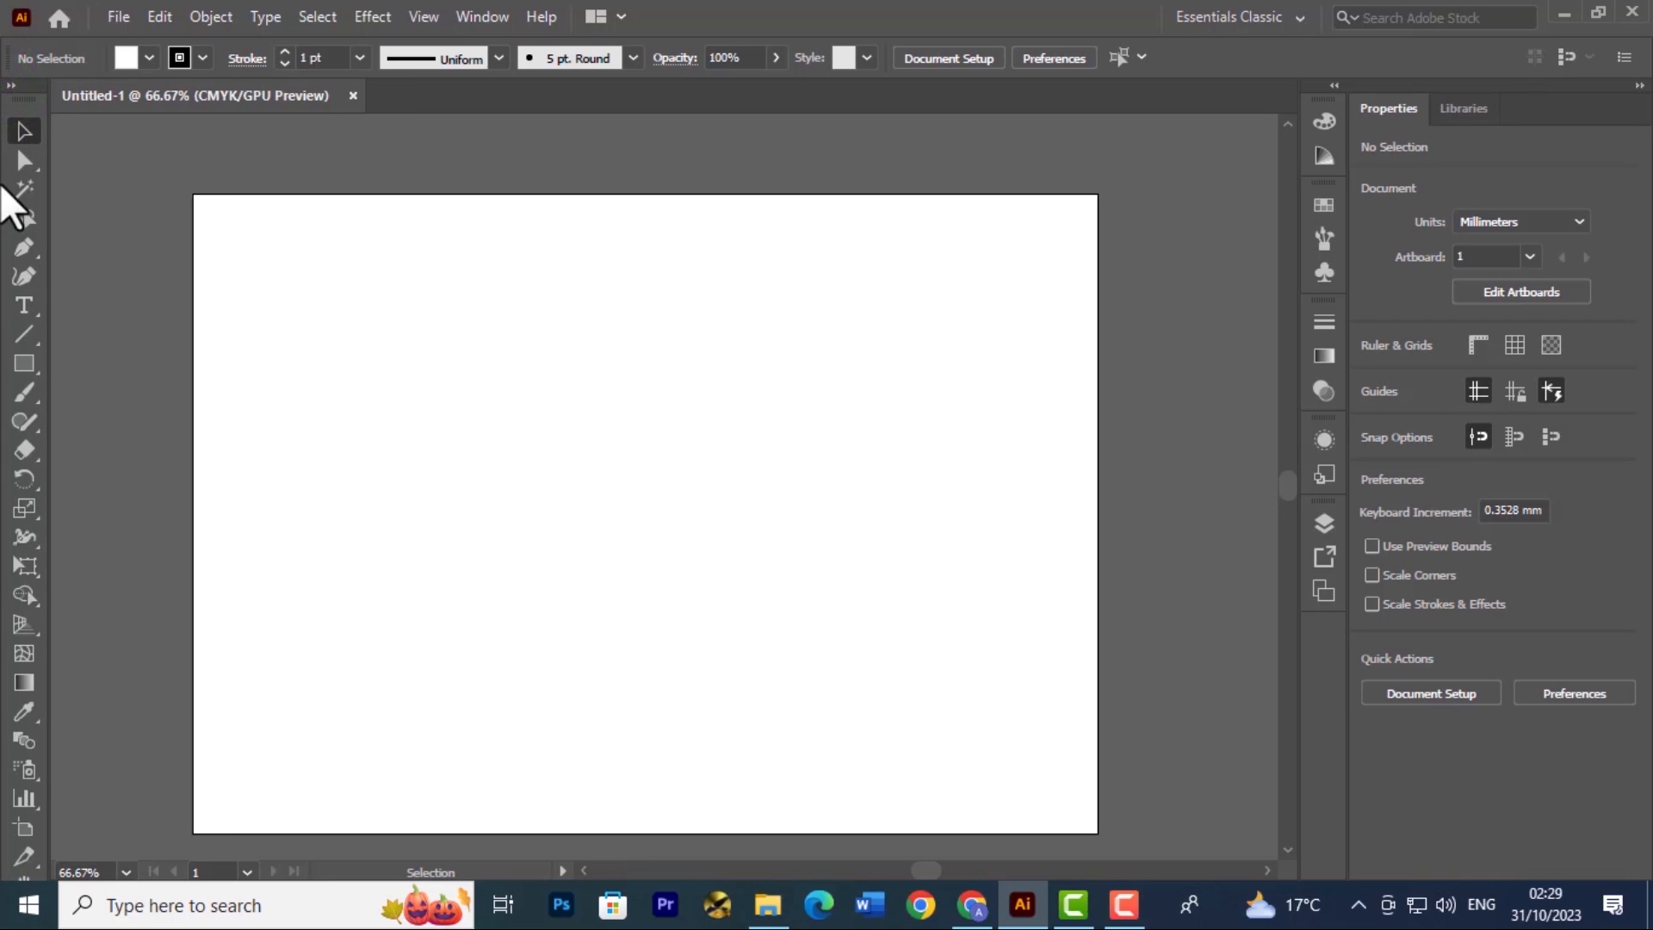
{"action": "left_click", "coordinate": [10, 84]}
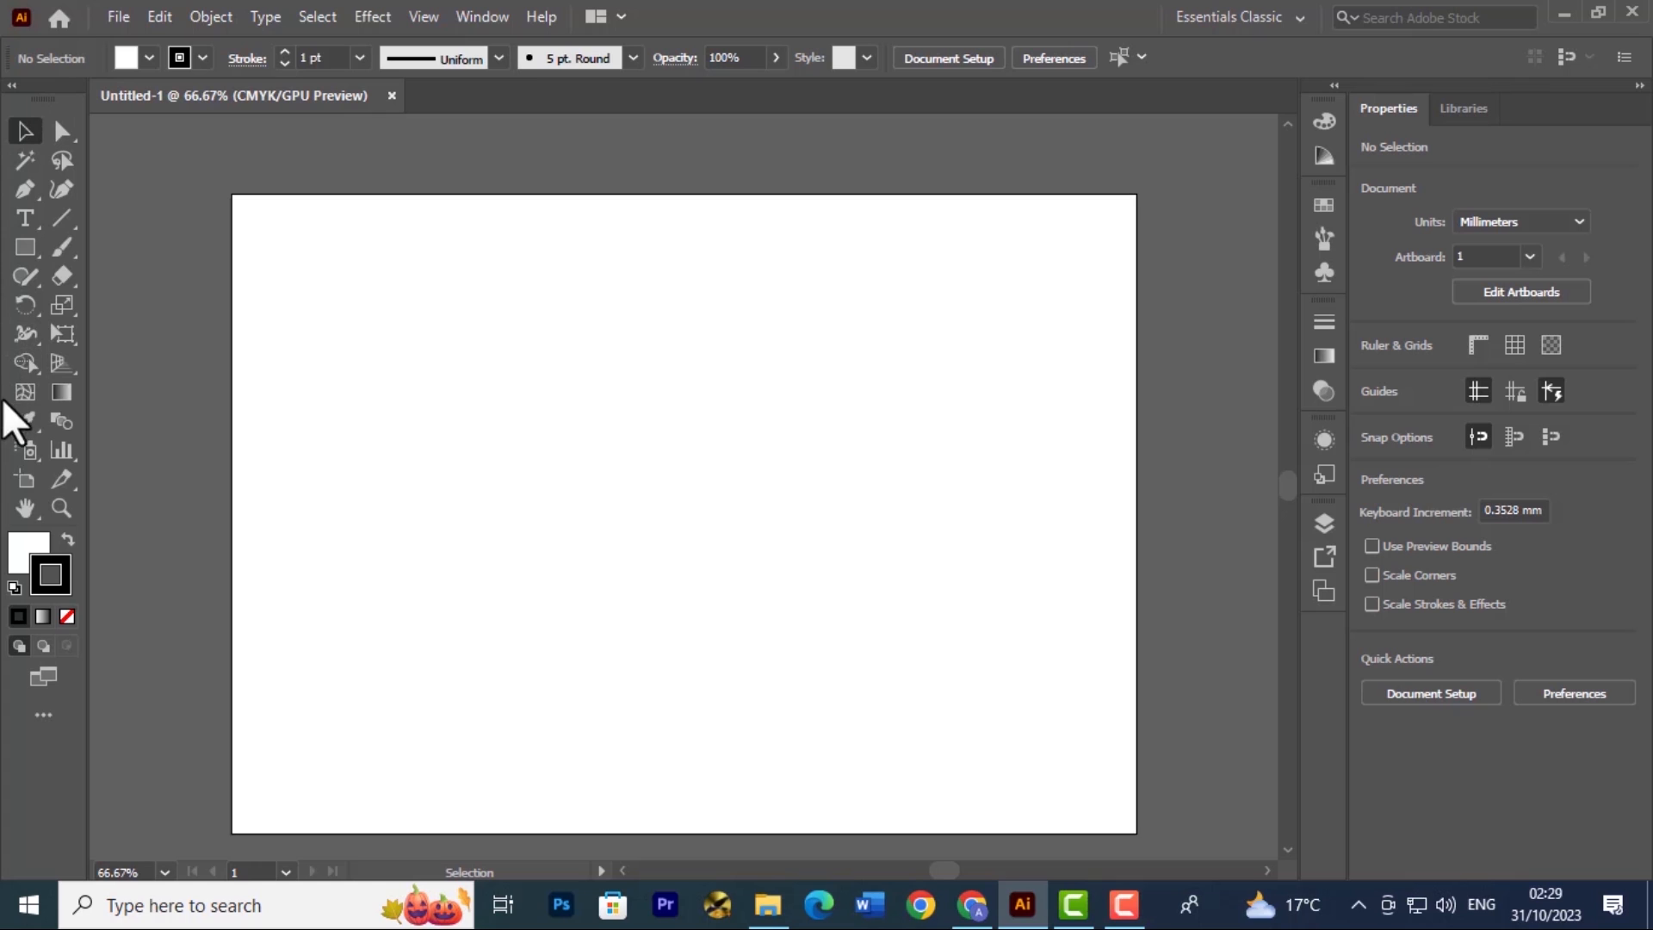
{"action": "left_click", "coordinate": [12, 84]}
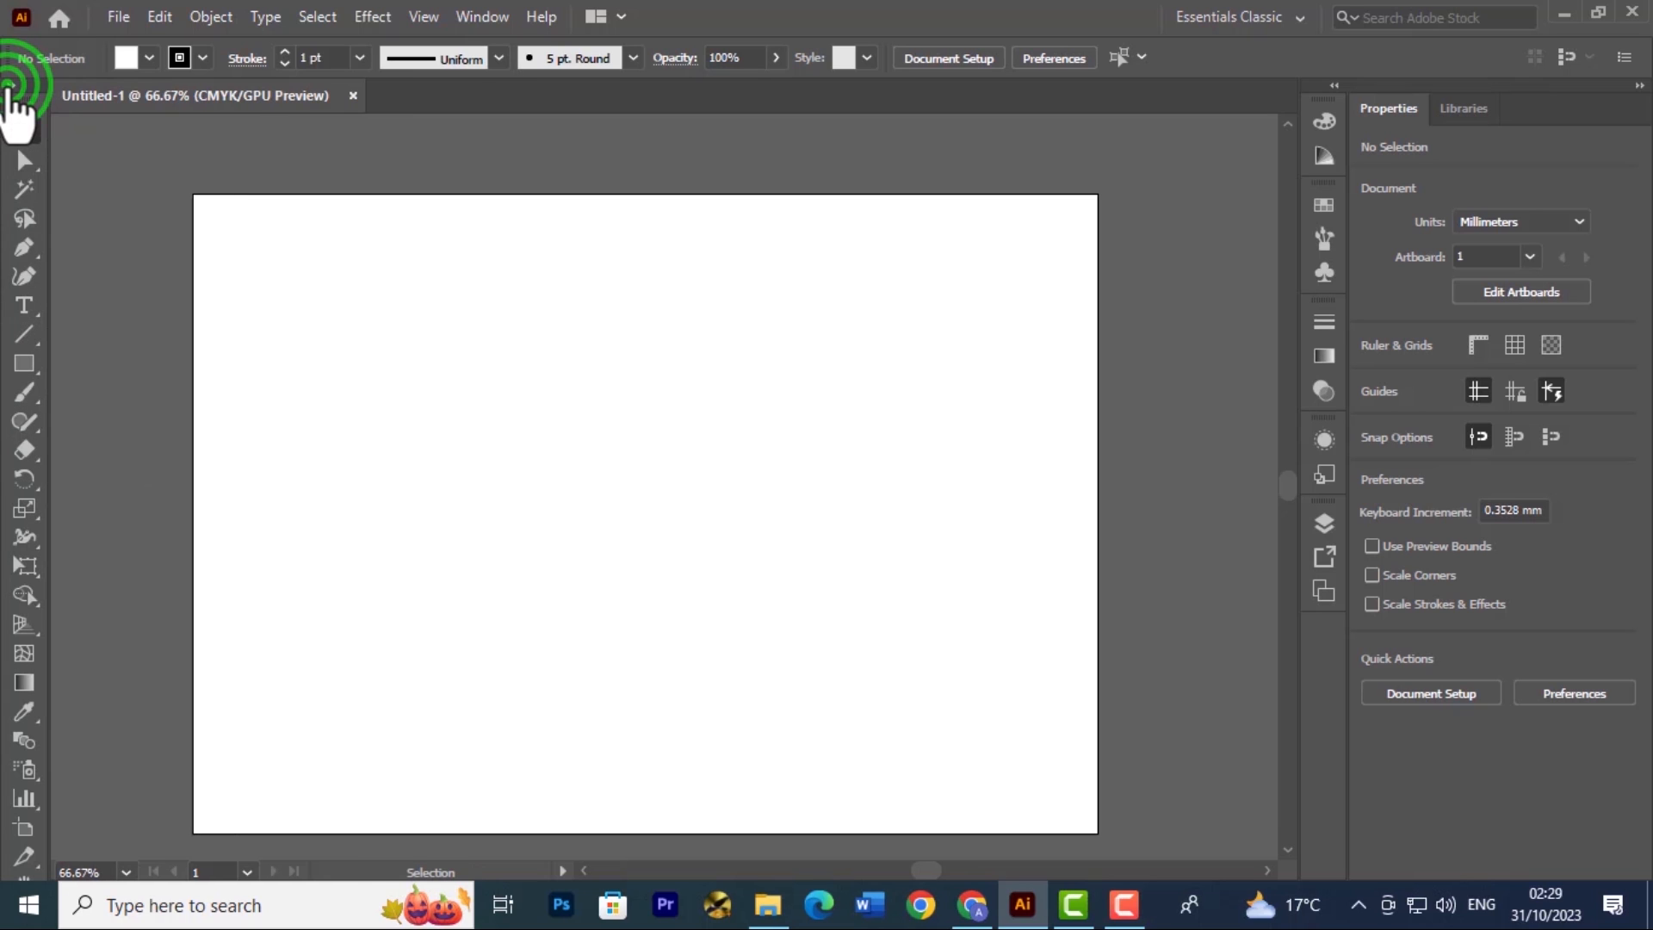
{"action": "left_click", "coordinate": [12, 84]}
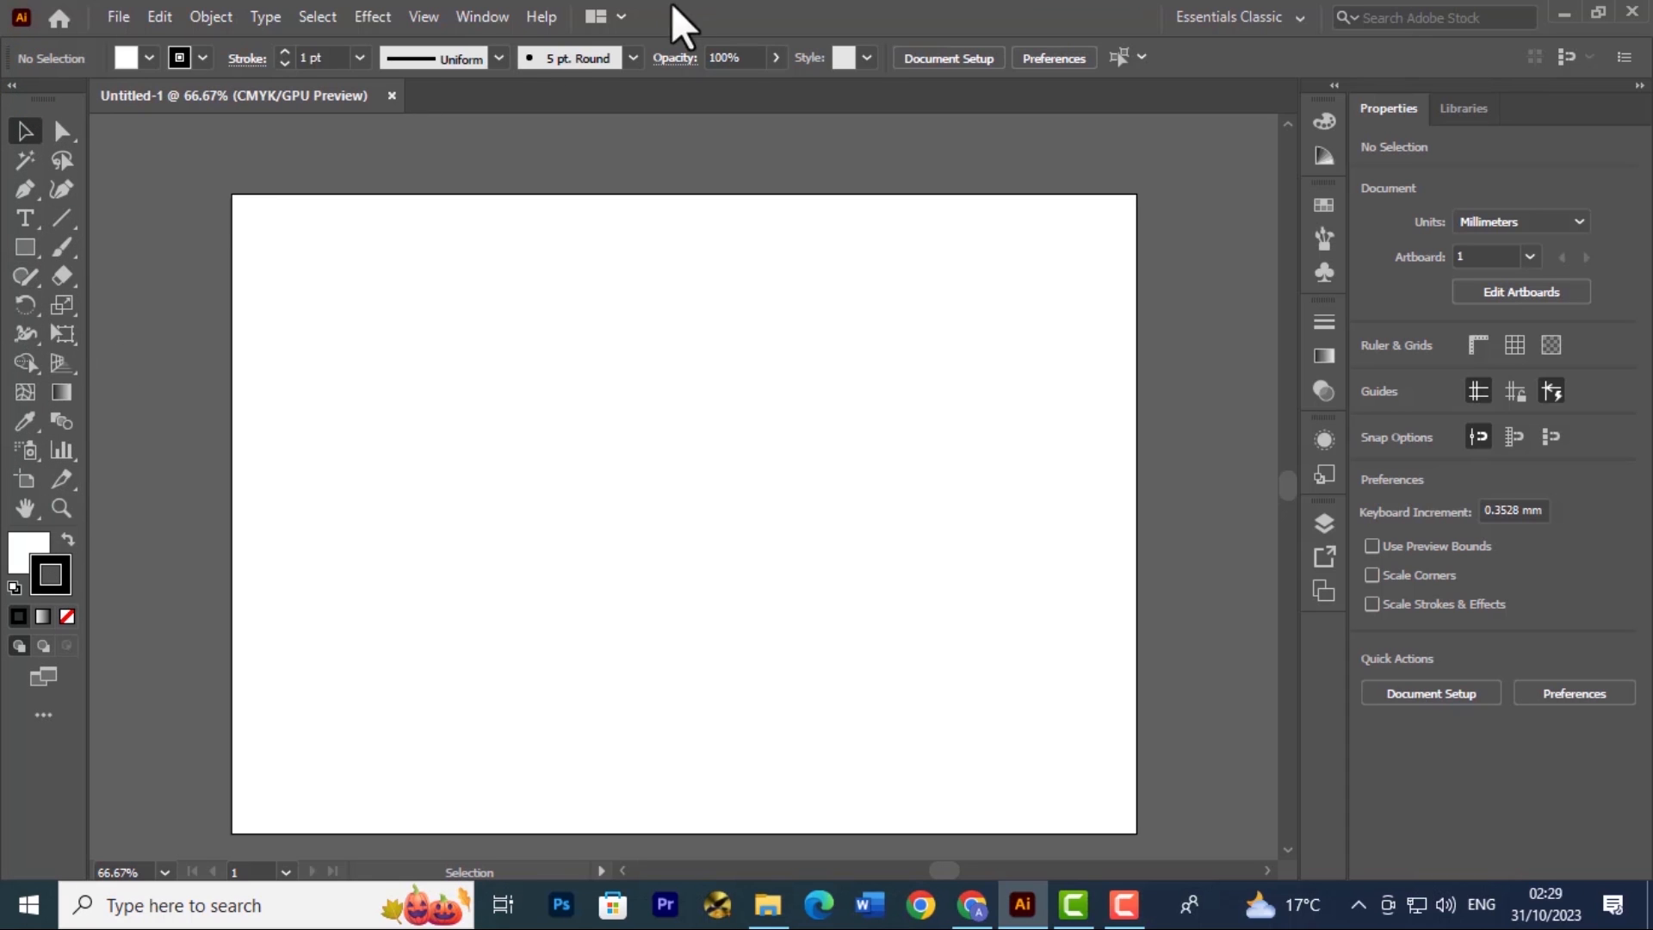
Switch the toolbar to the Basic version
{"action": "left_click", "coordinate": [494, 10]}
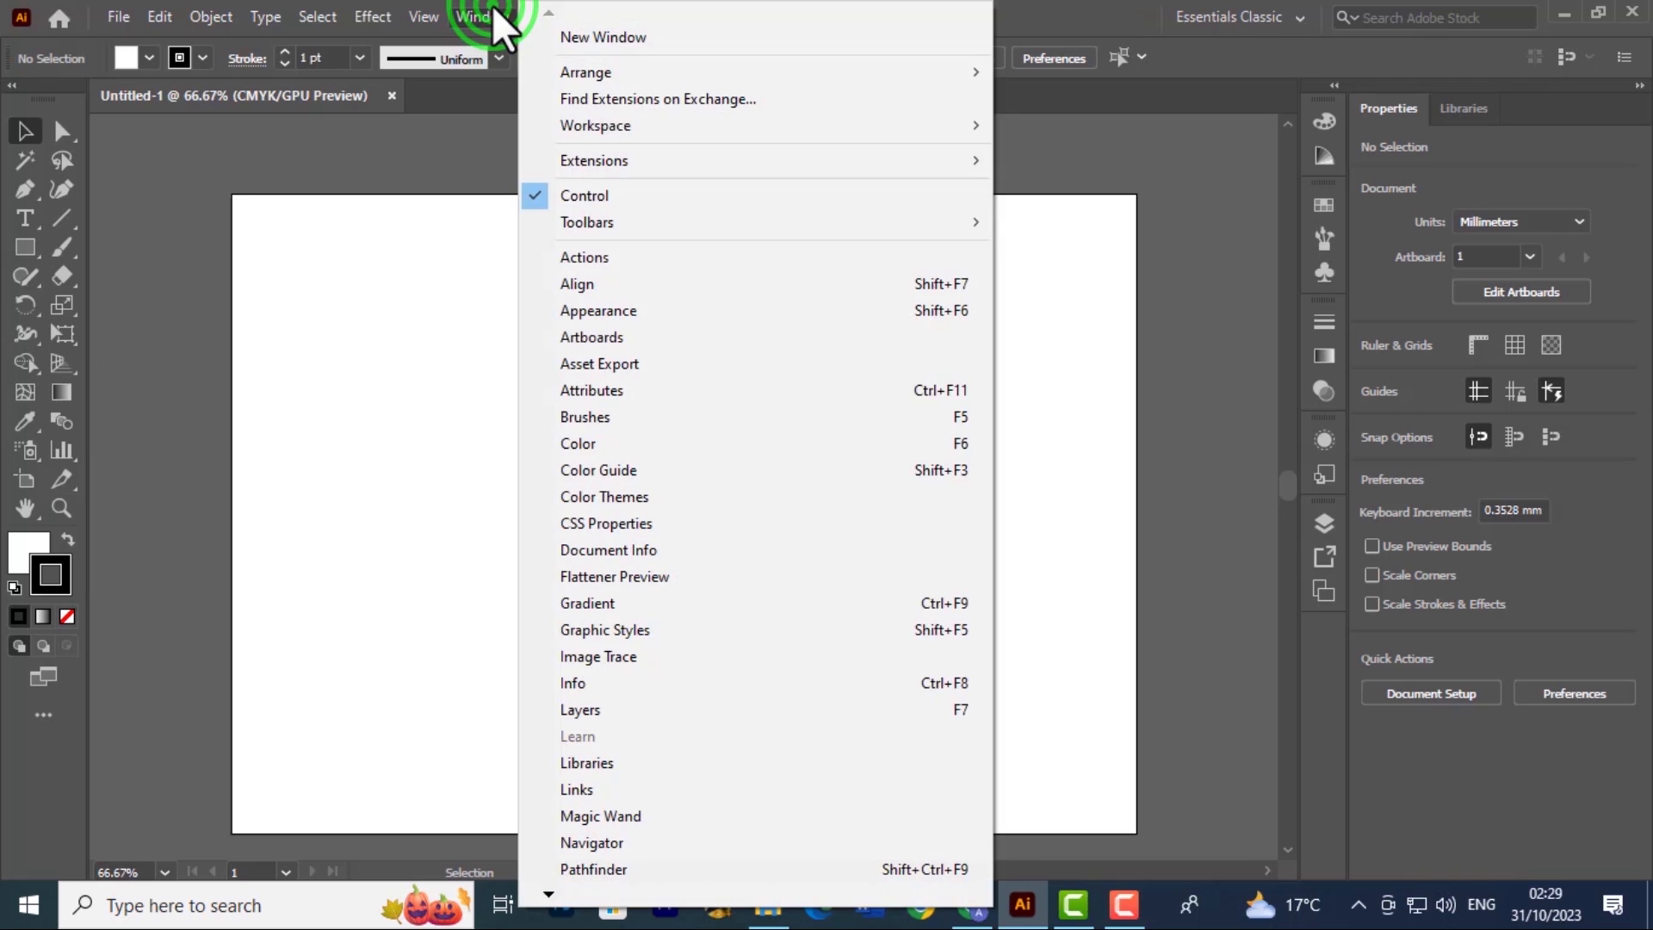
{"action": "mouse_move", "coordinate": [959, 220]}
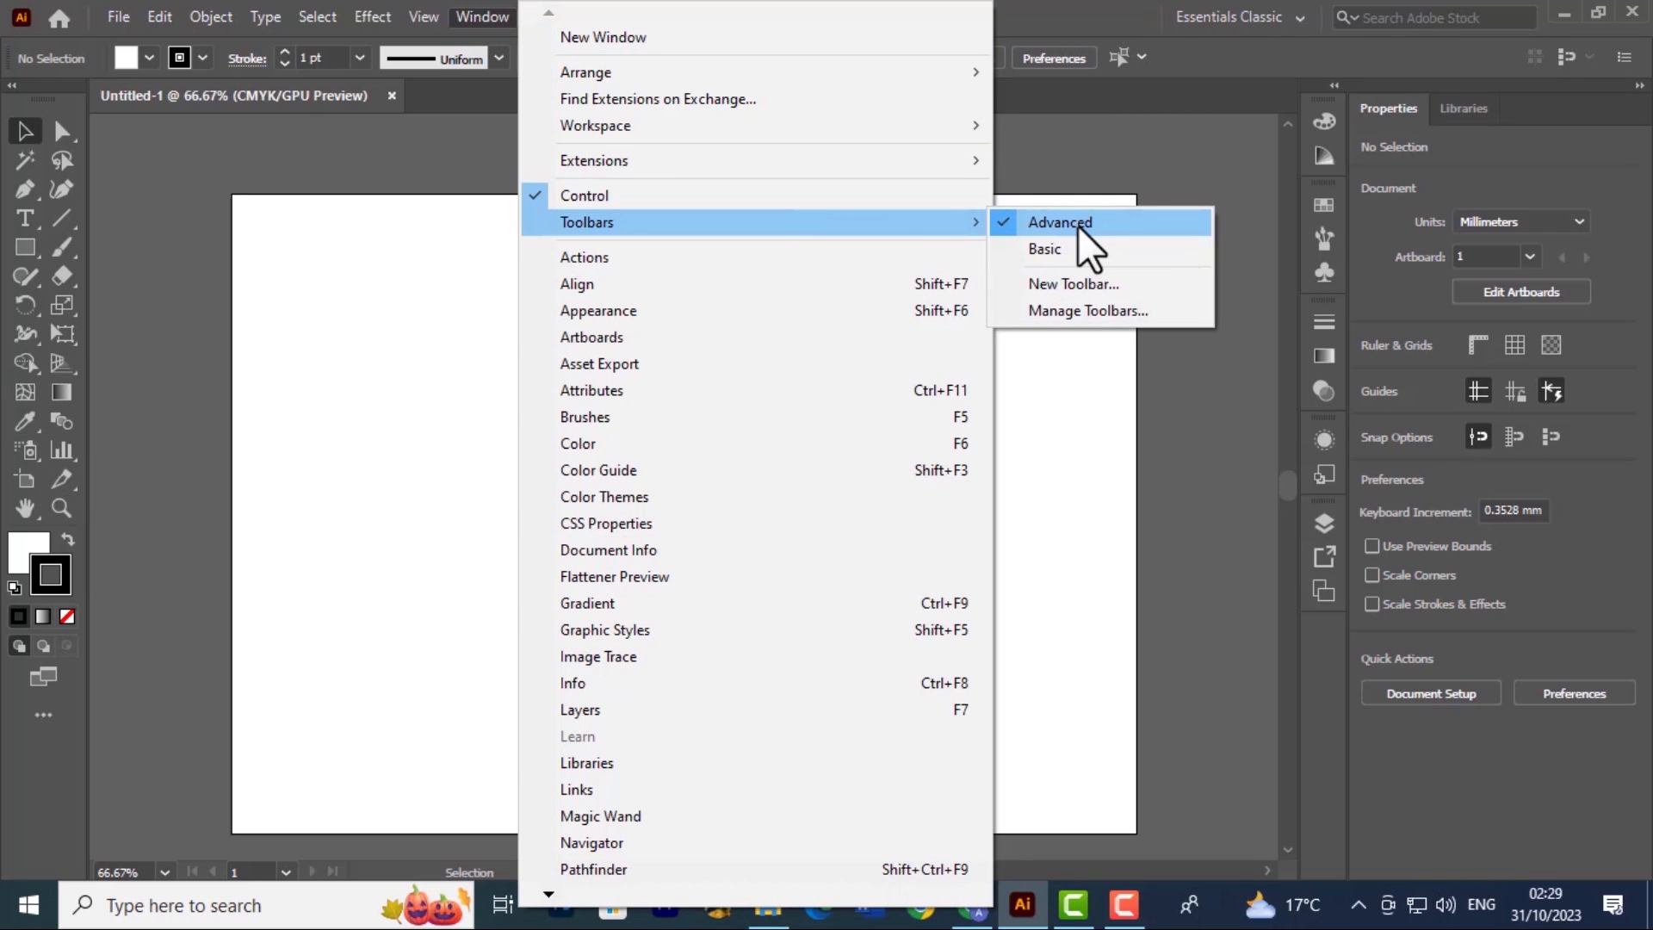
{"action": "left_click", "coordinate": [999, 256]}
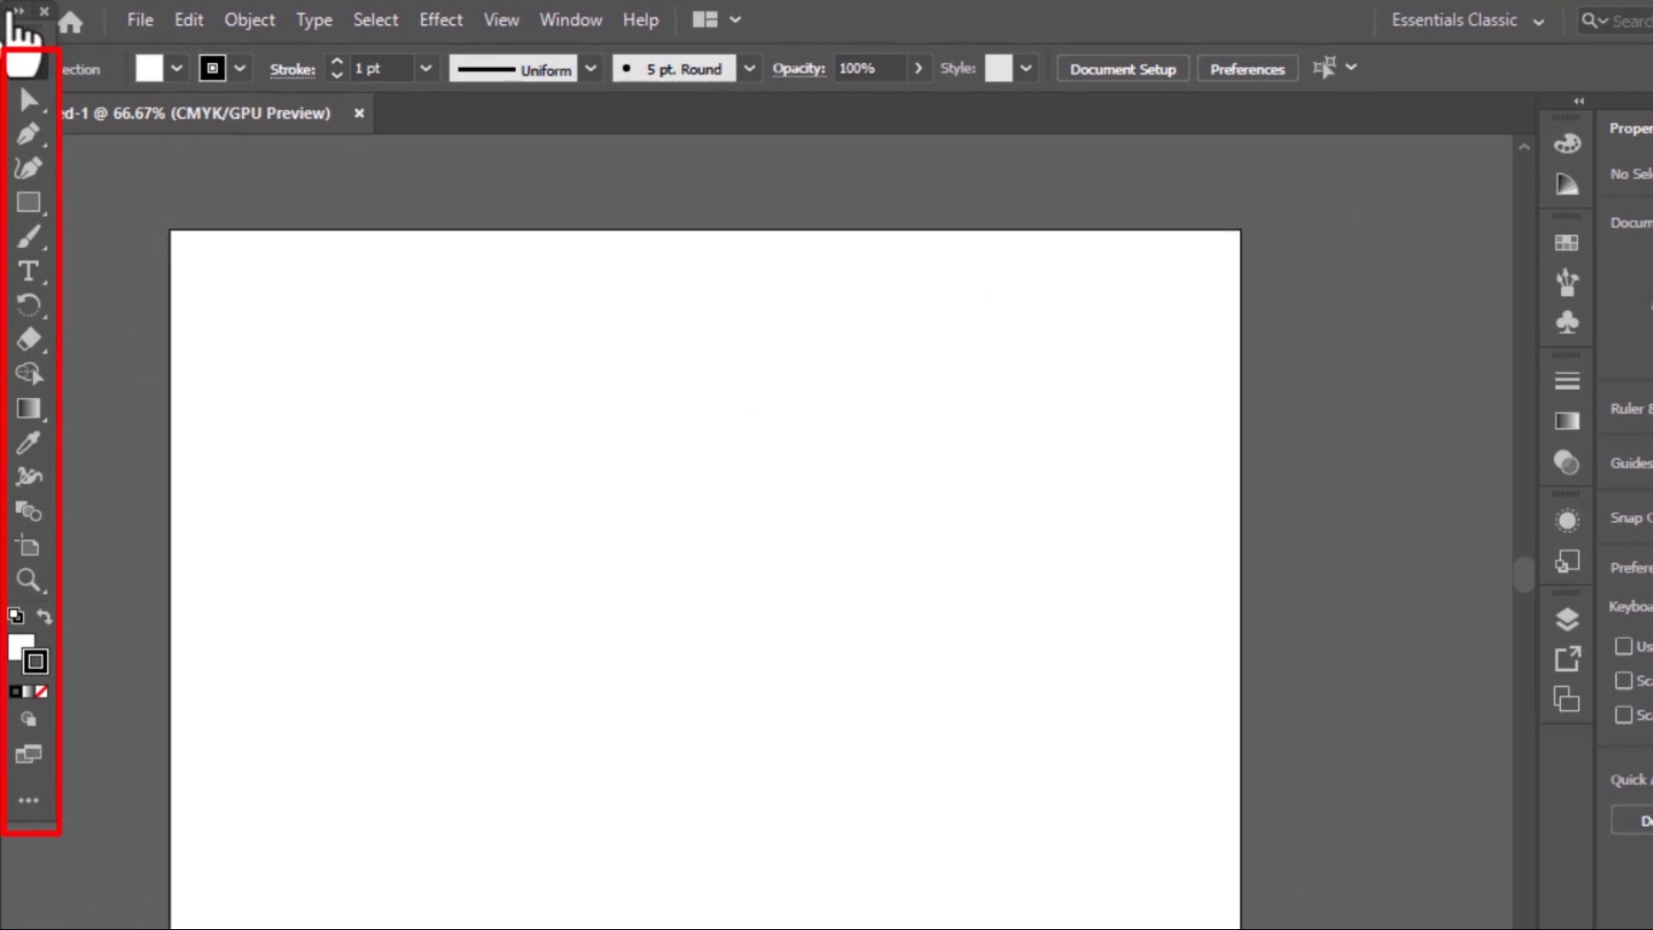
Float the Basic toolbar beside the artboard's right edge, and dock it back at its original side of the workspace
{"action": "left_click_drag", "start_coordinate": [19, 45], "coordinate": [1315, 229]}
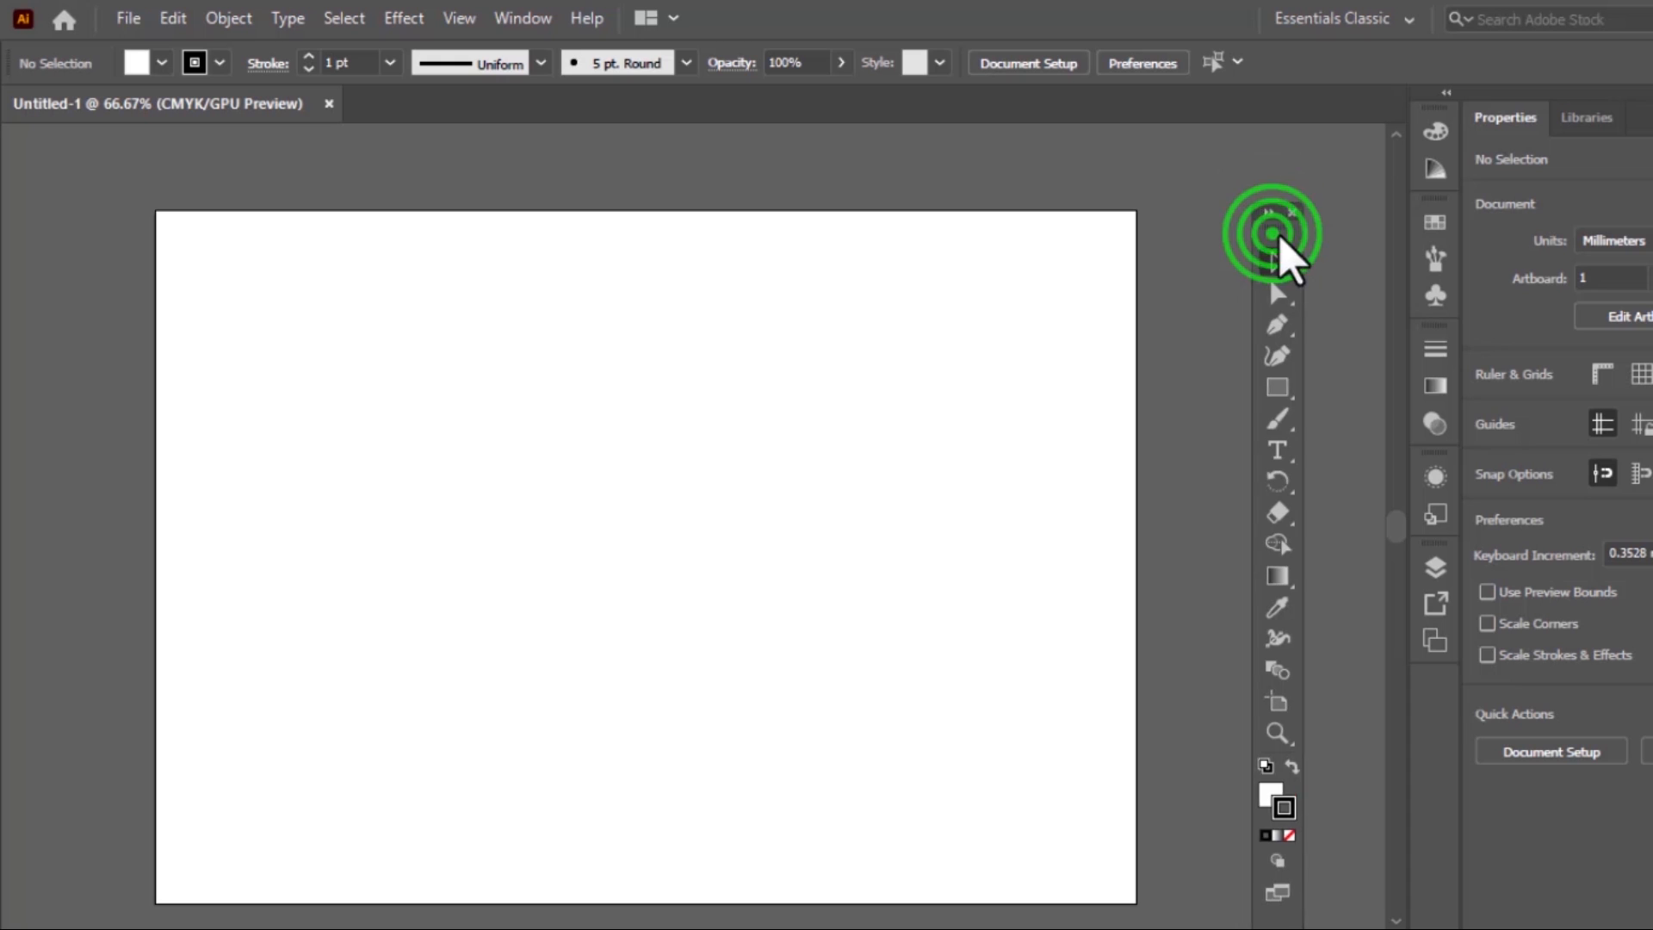
{"action": "left_click_drag", "start_coordinate": [1285, 239], "coordinate": [1286, 177]}
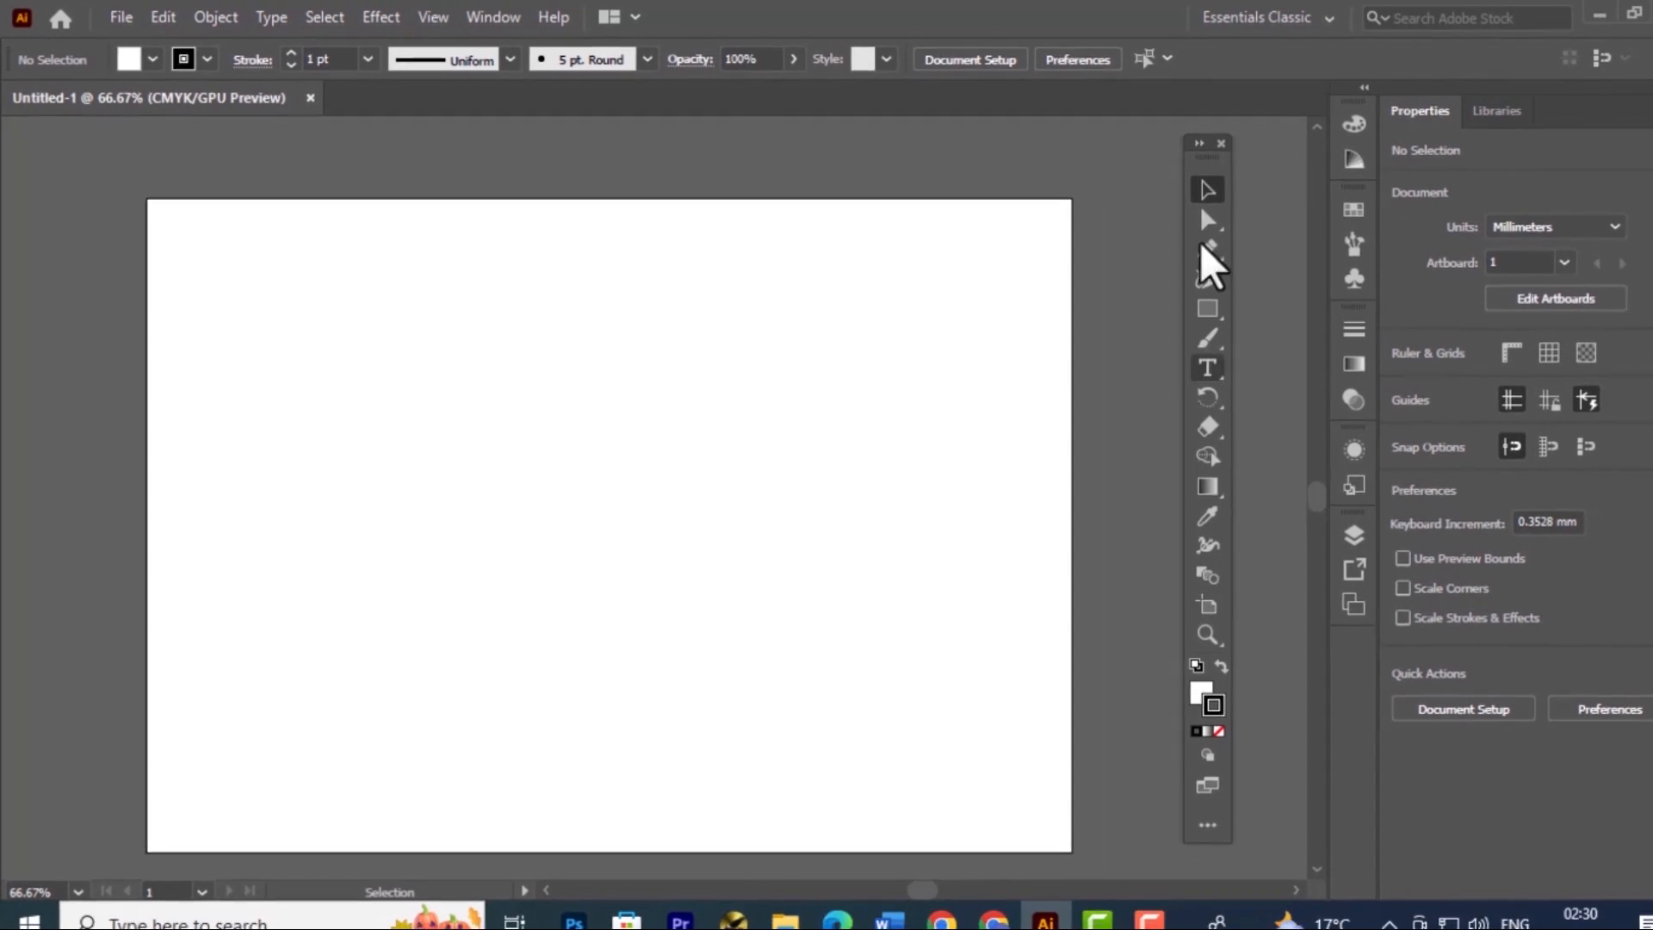
{"action": "left_click_drag", "start_coordinate": [1211, 161], "coordinate": [18, 157]}
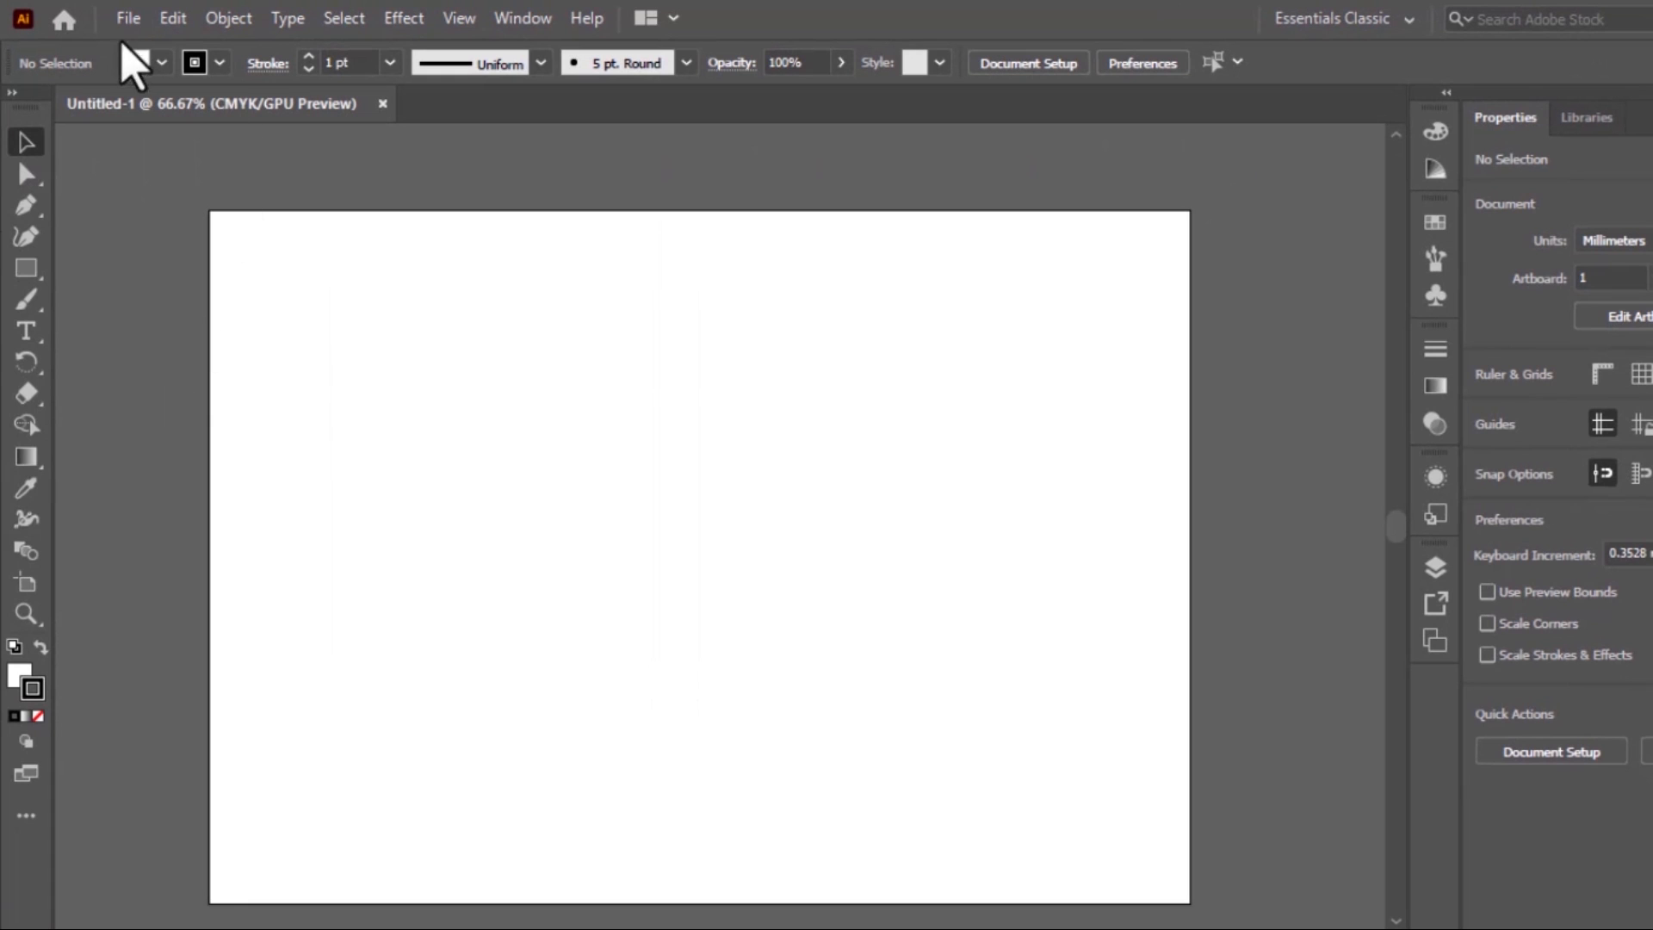
Switch the toolbar to the Advanced version, and toggle it to one column and back to two
{"action": "left_click", "coordinate": [523, 18]}
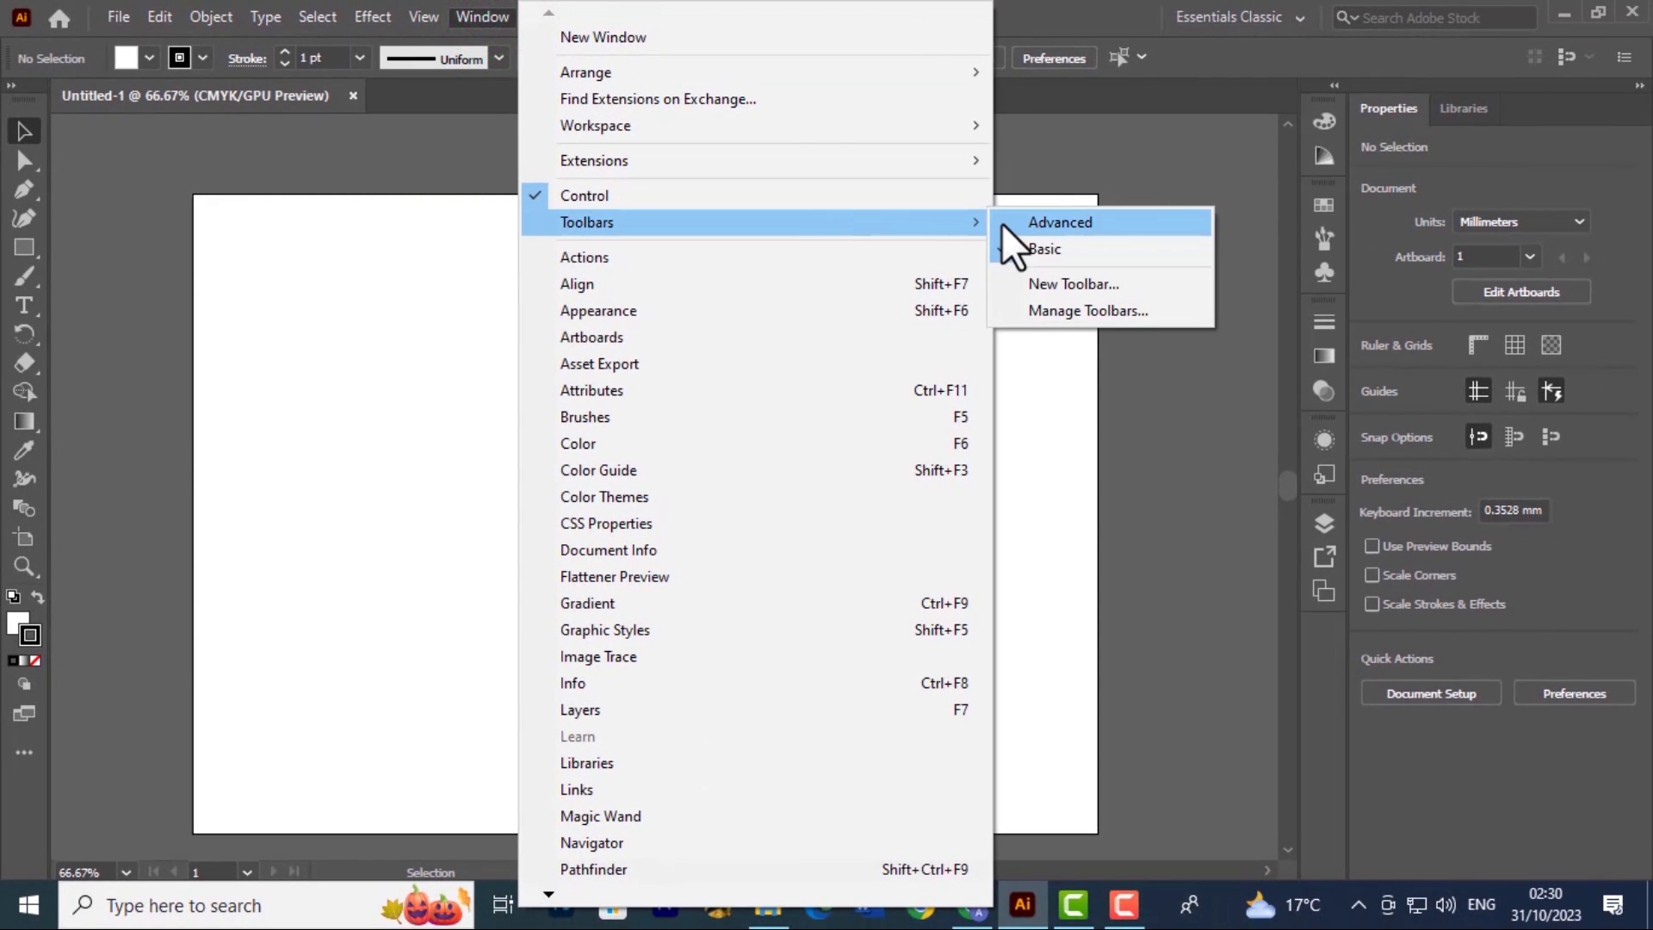
{"action": "left_click", "coordinate": [1000, 224]}
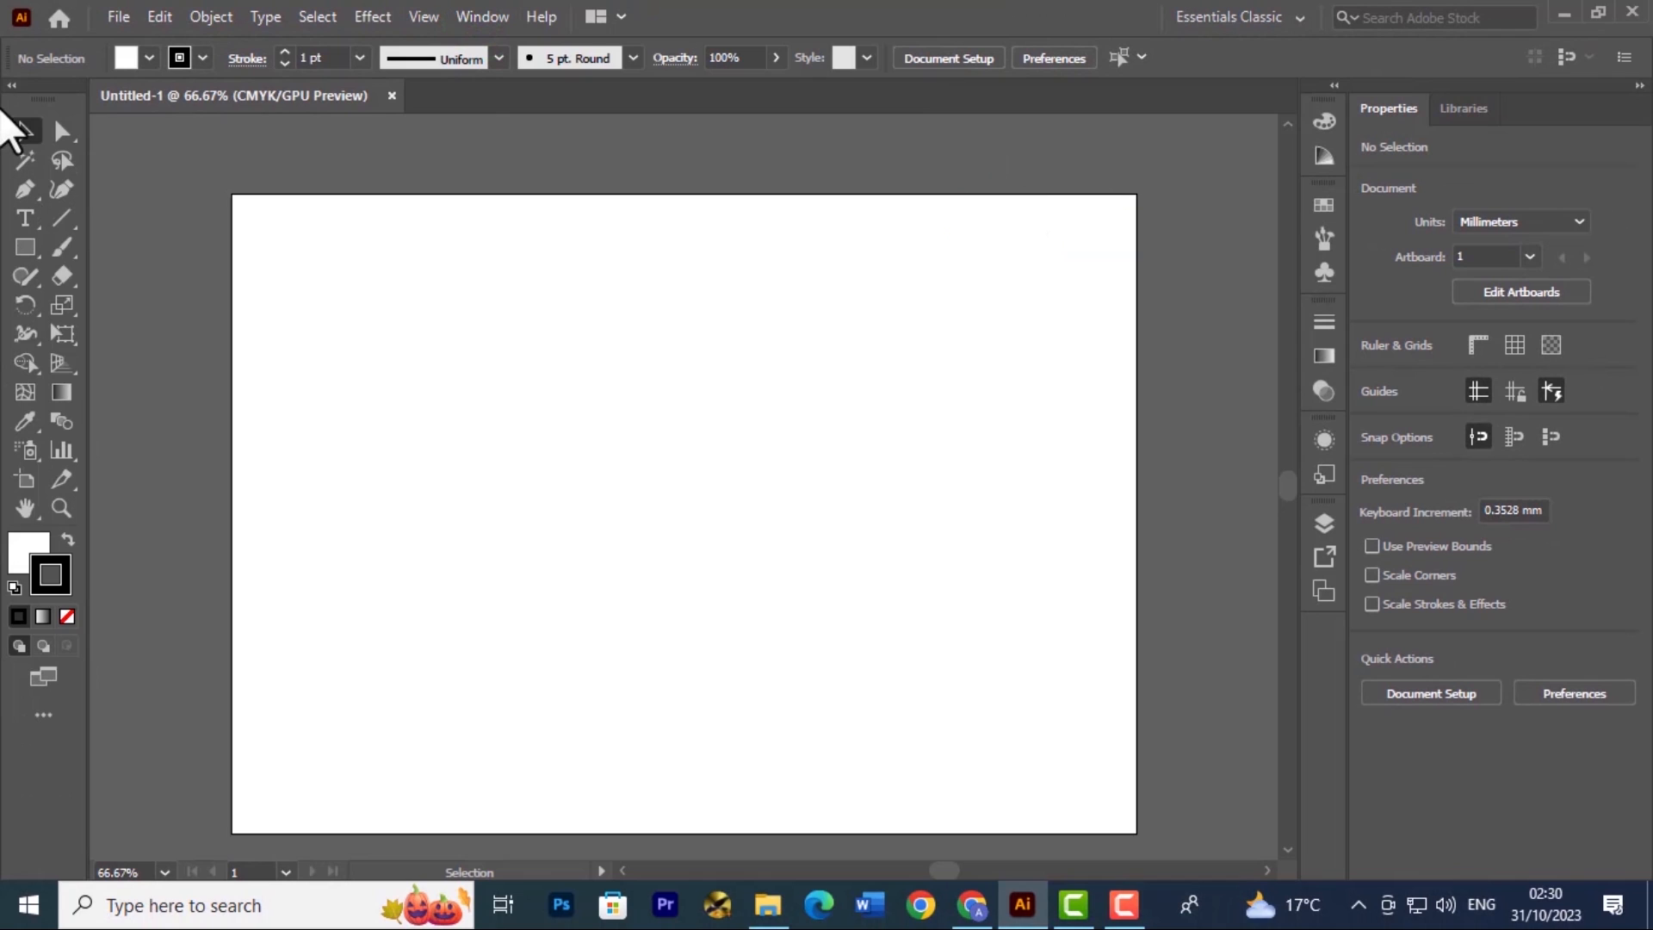
{"action": "left_click", "coordinate": [11, 84]}
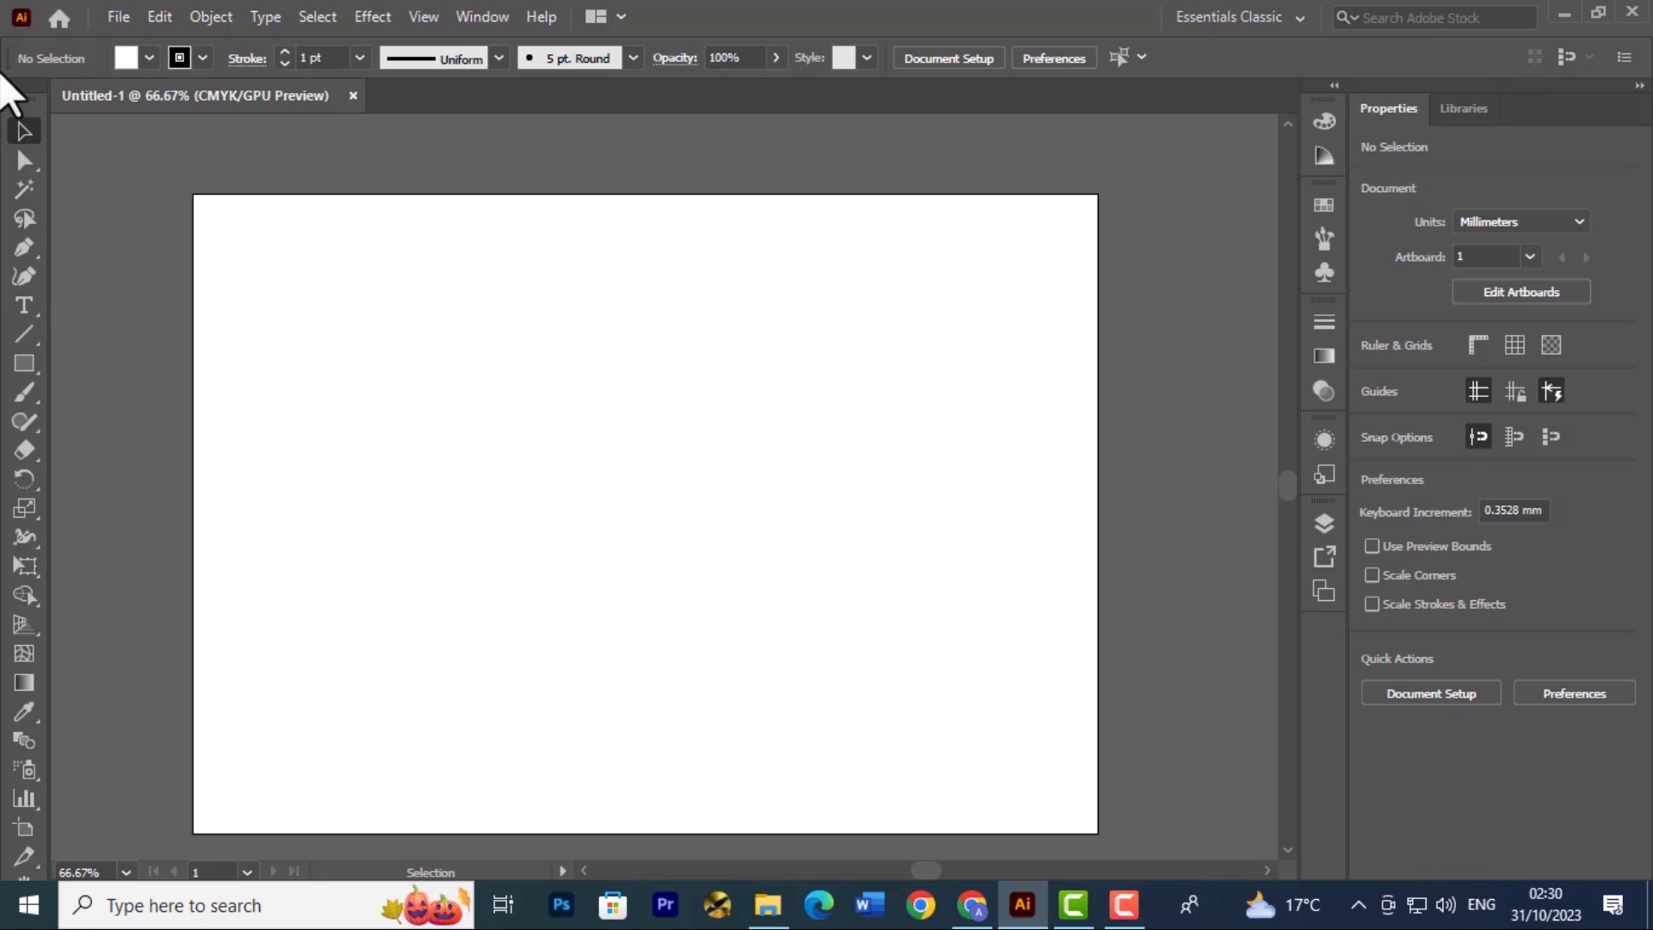
{"action": "left_click", "coordinate": [11, 85]}
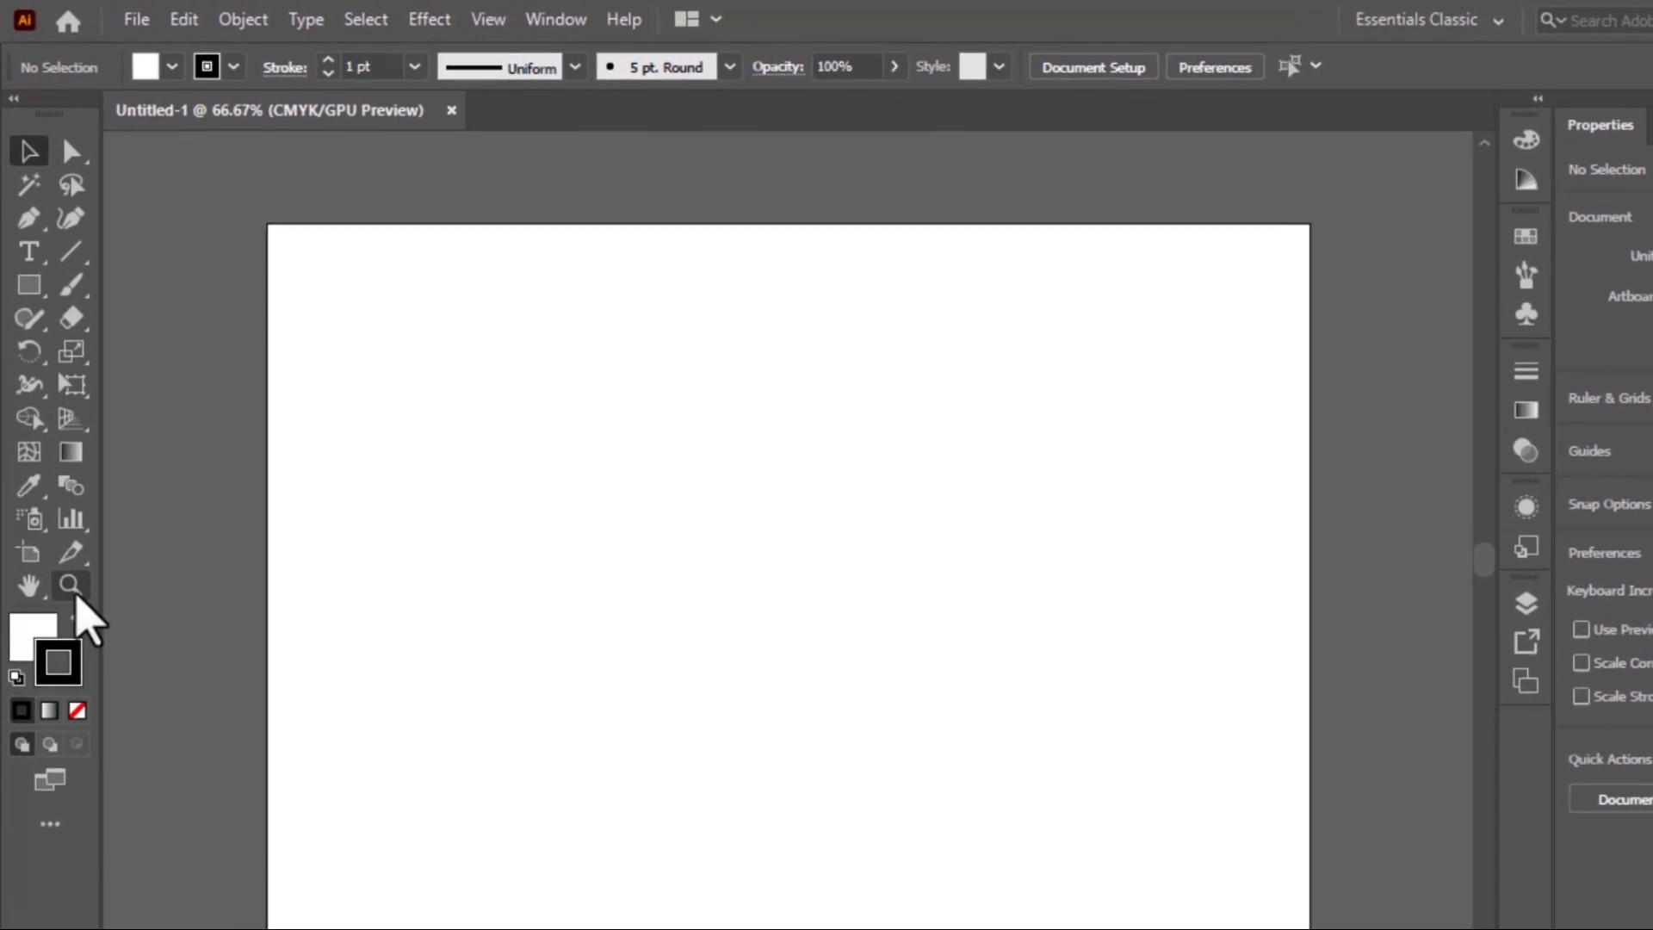
Zoom in on the artboard to 200% with the Zoom tool
{"action": "left_click", "coordinate": [61, 508]}
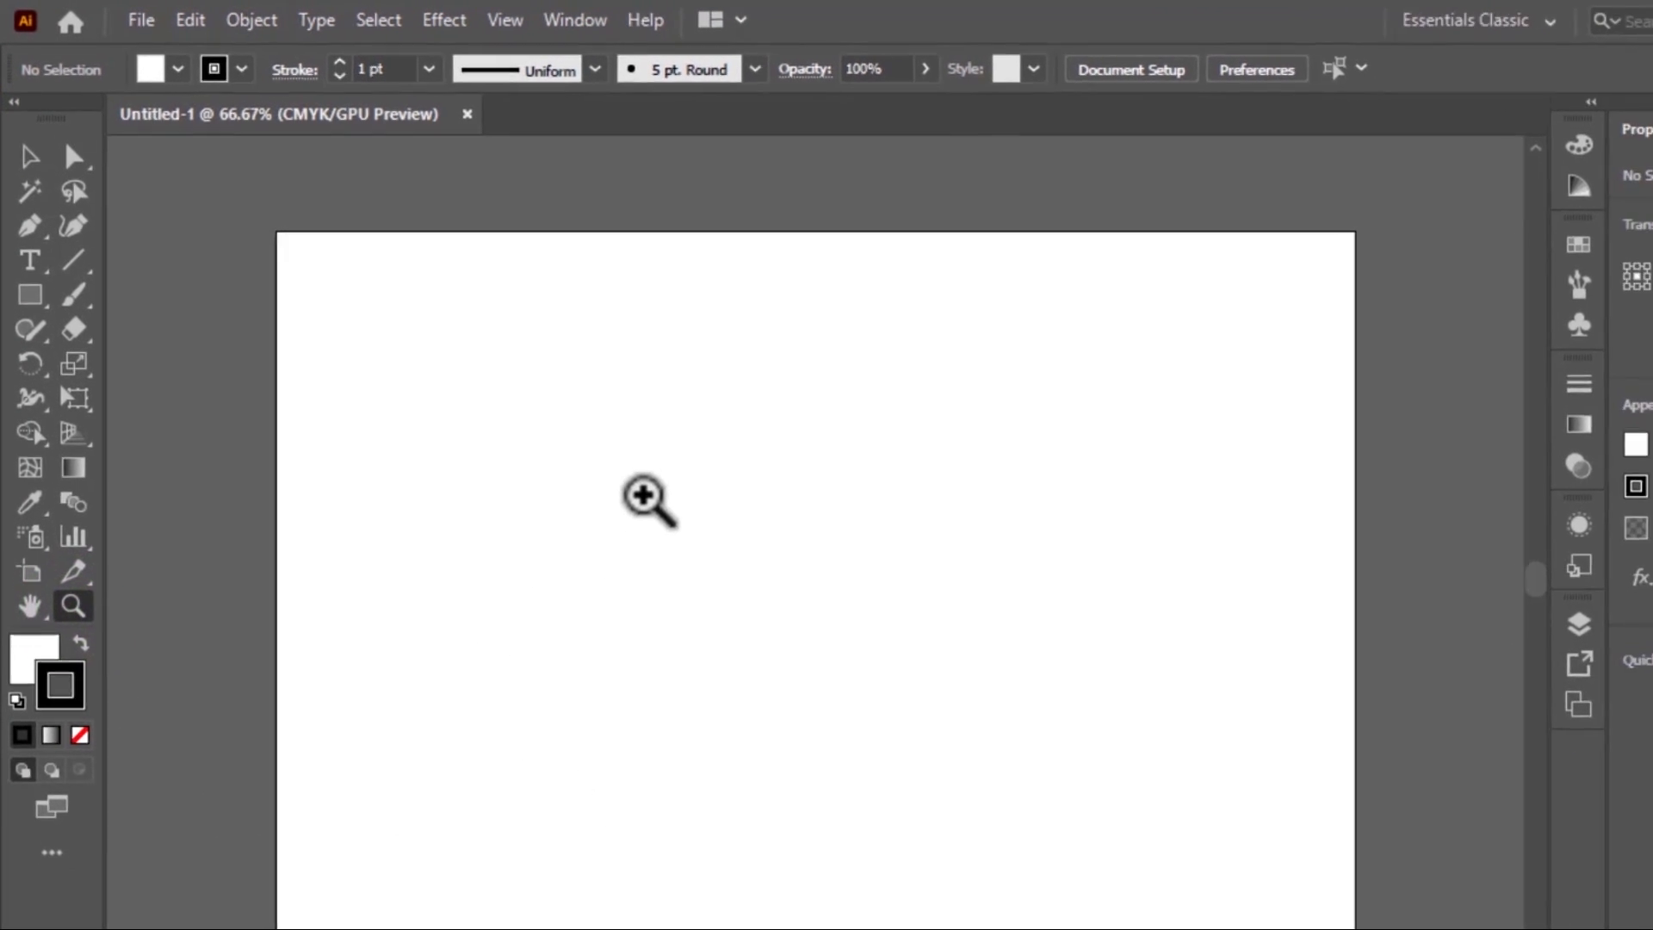
{"action": "left_click", "coordinate": [646, 498]}
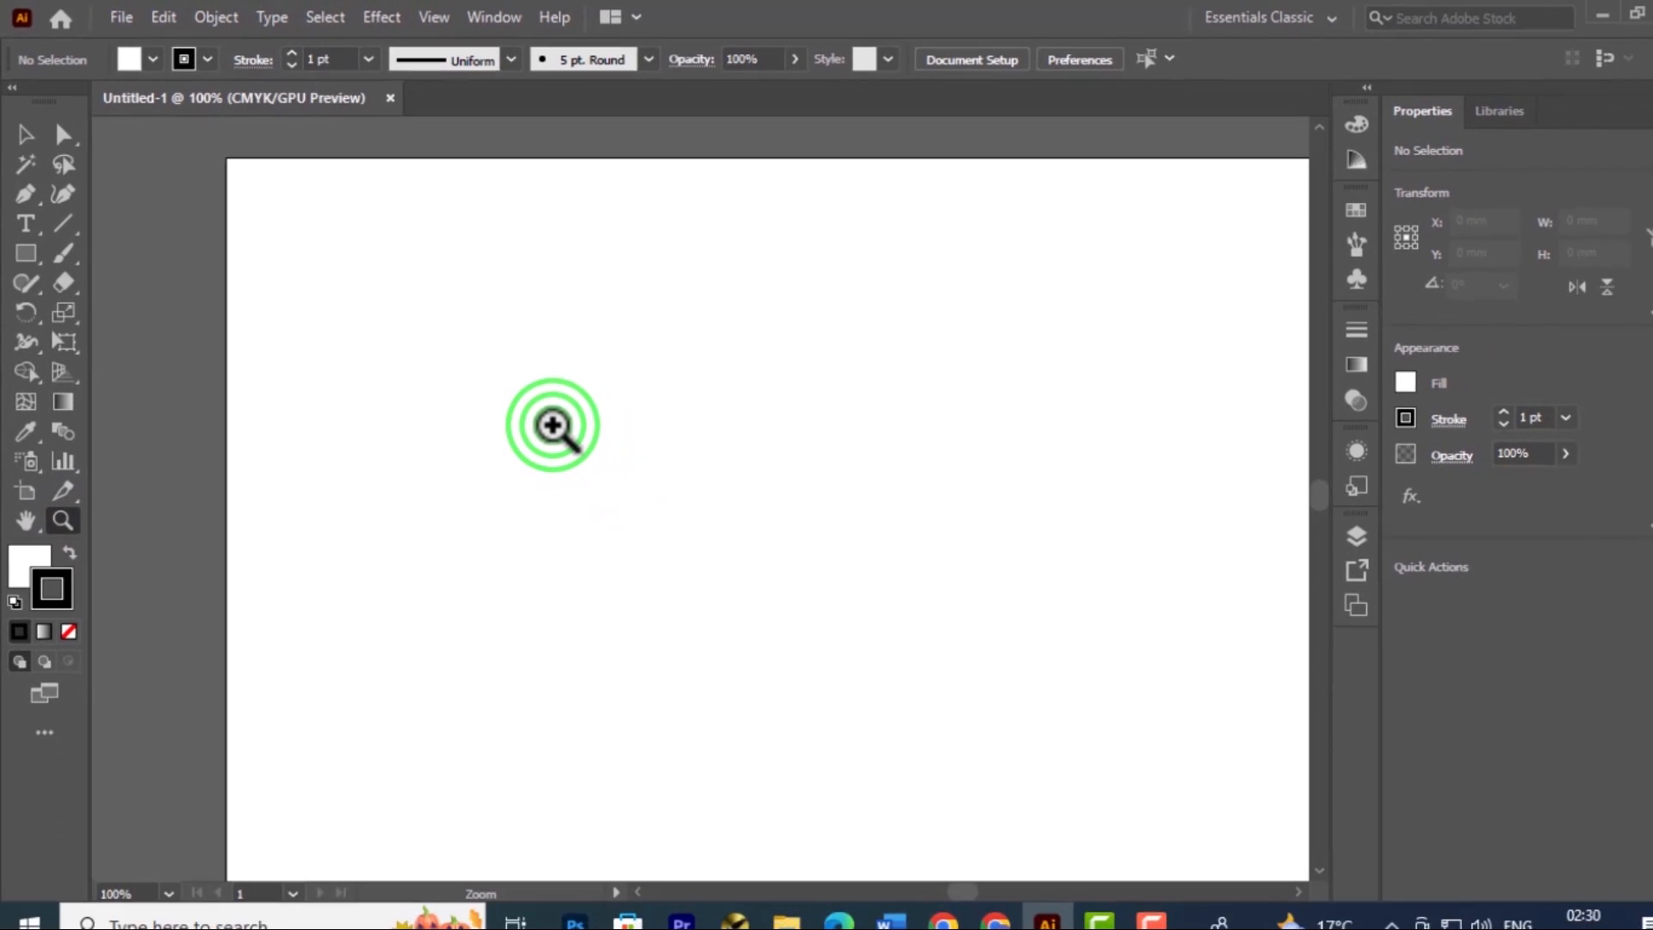
{"action": "left_click", "coordinate": [646, 497]}
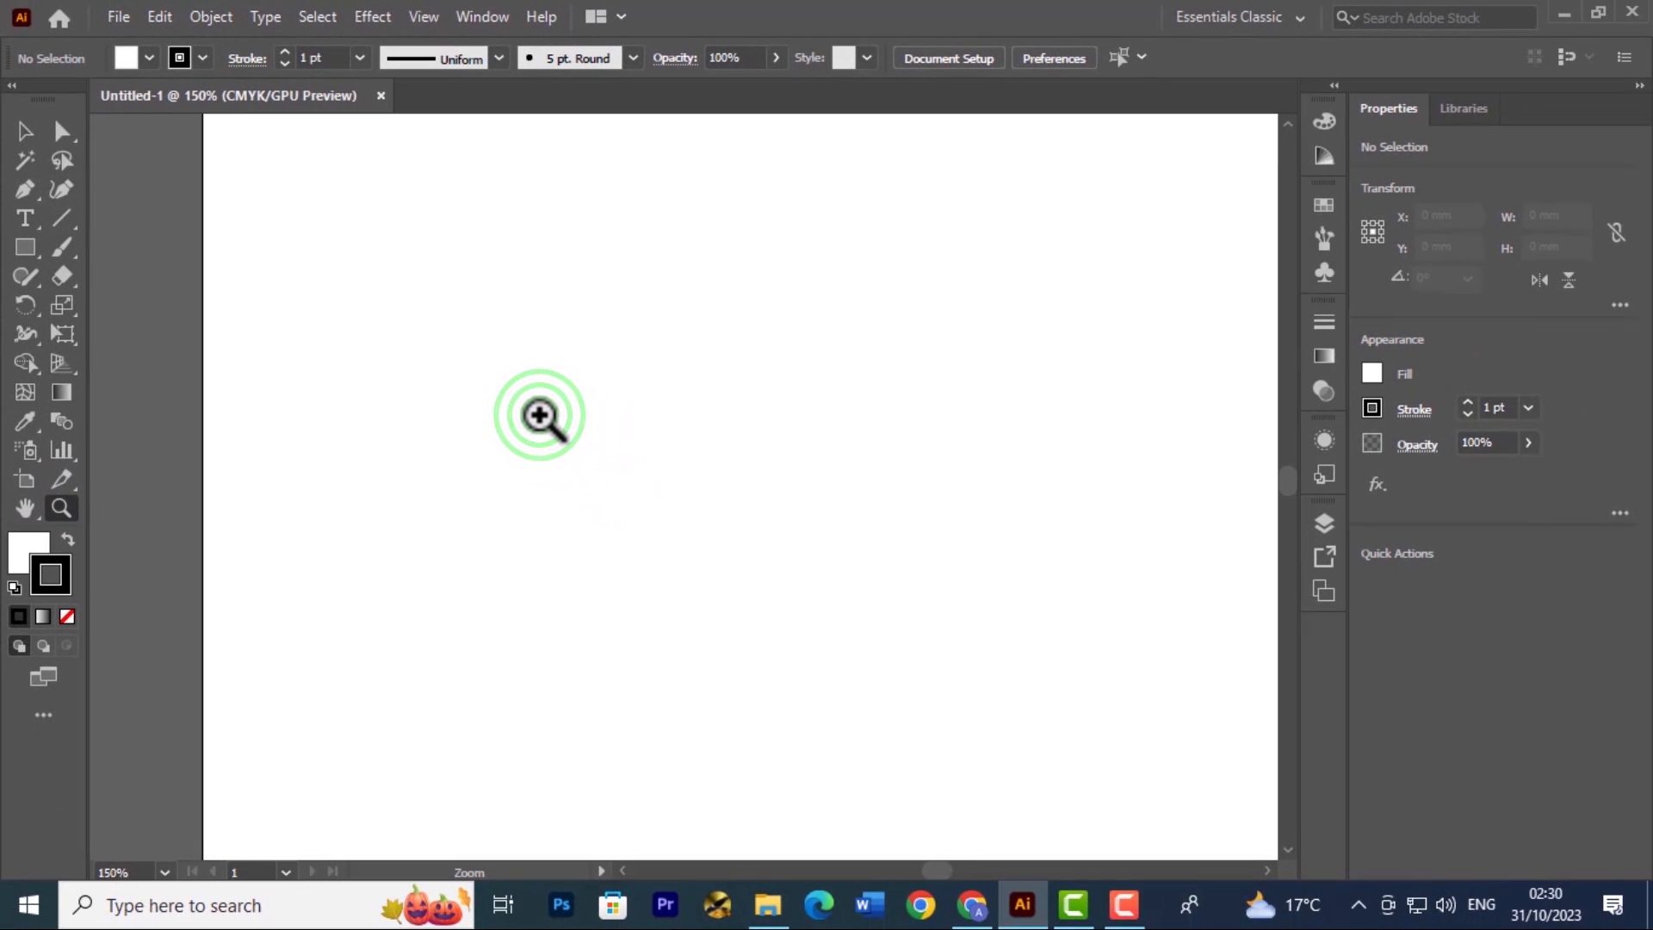
{"action": "left_click", "coordinate": [540, 415]}
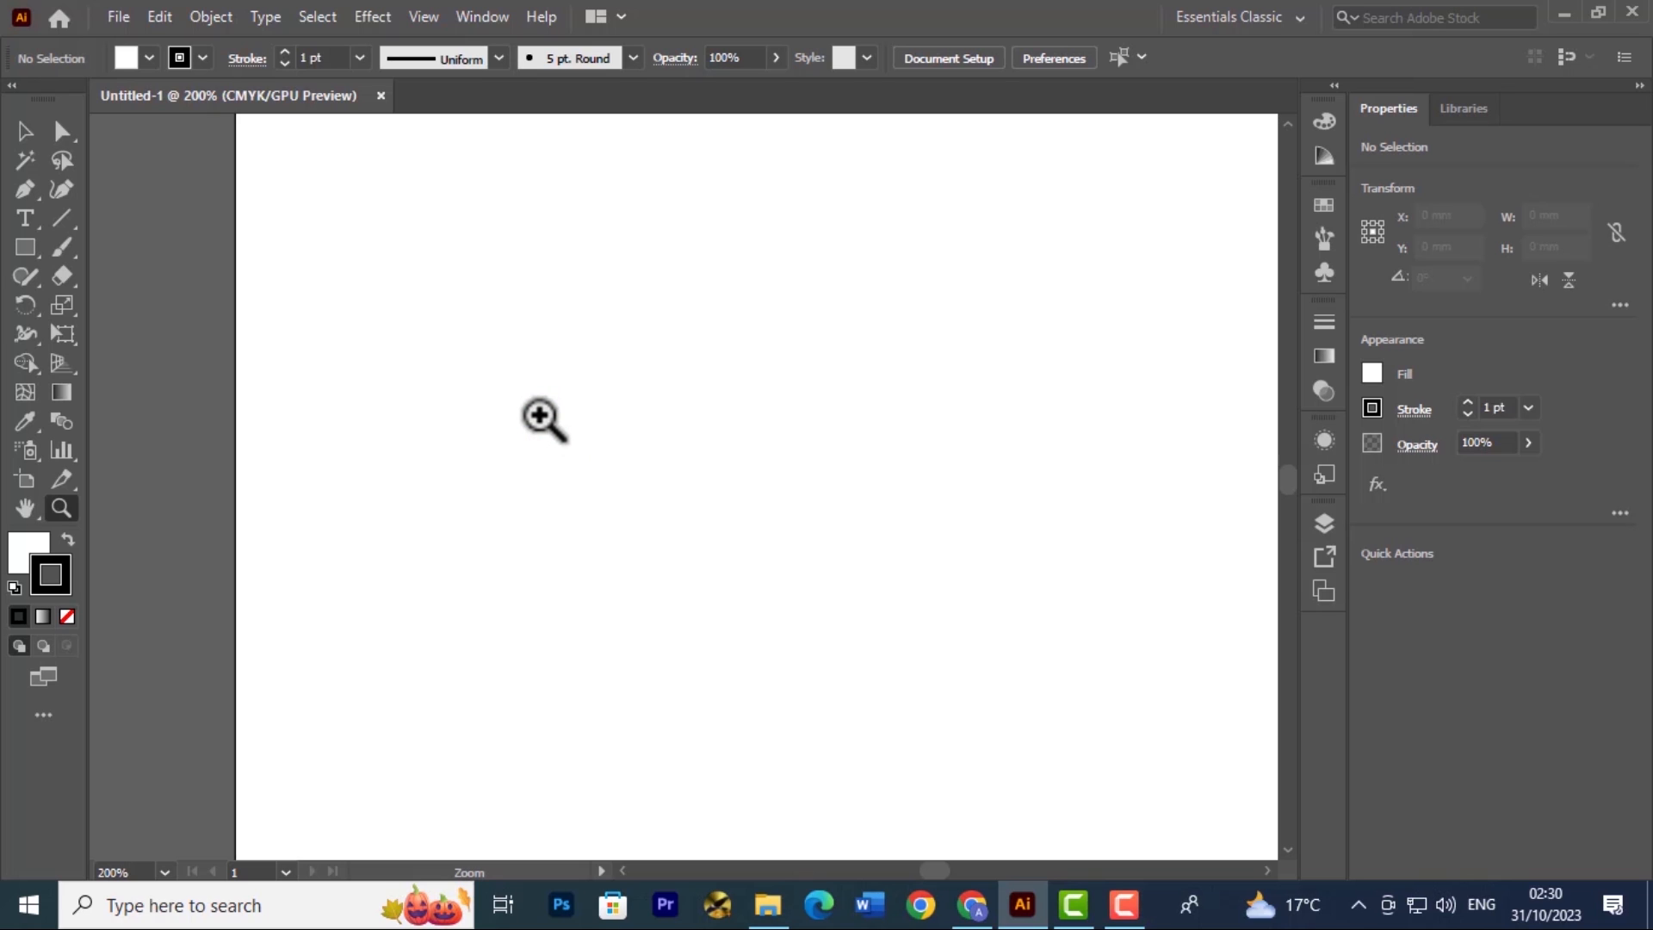
Zoom out from the artboard to 66.67% with the Zoom tool
{"action": "key", "text": "alt"}
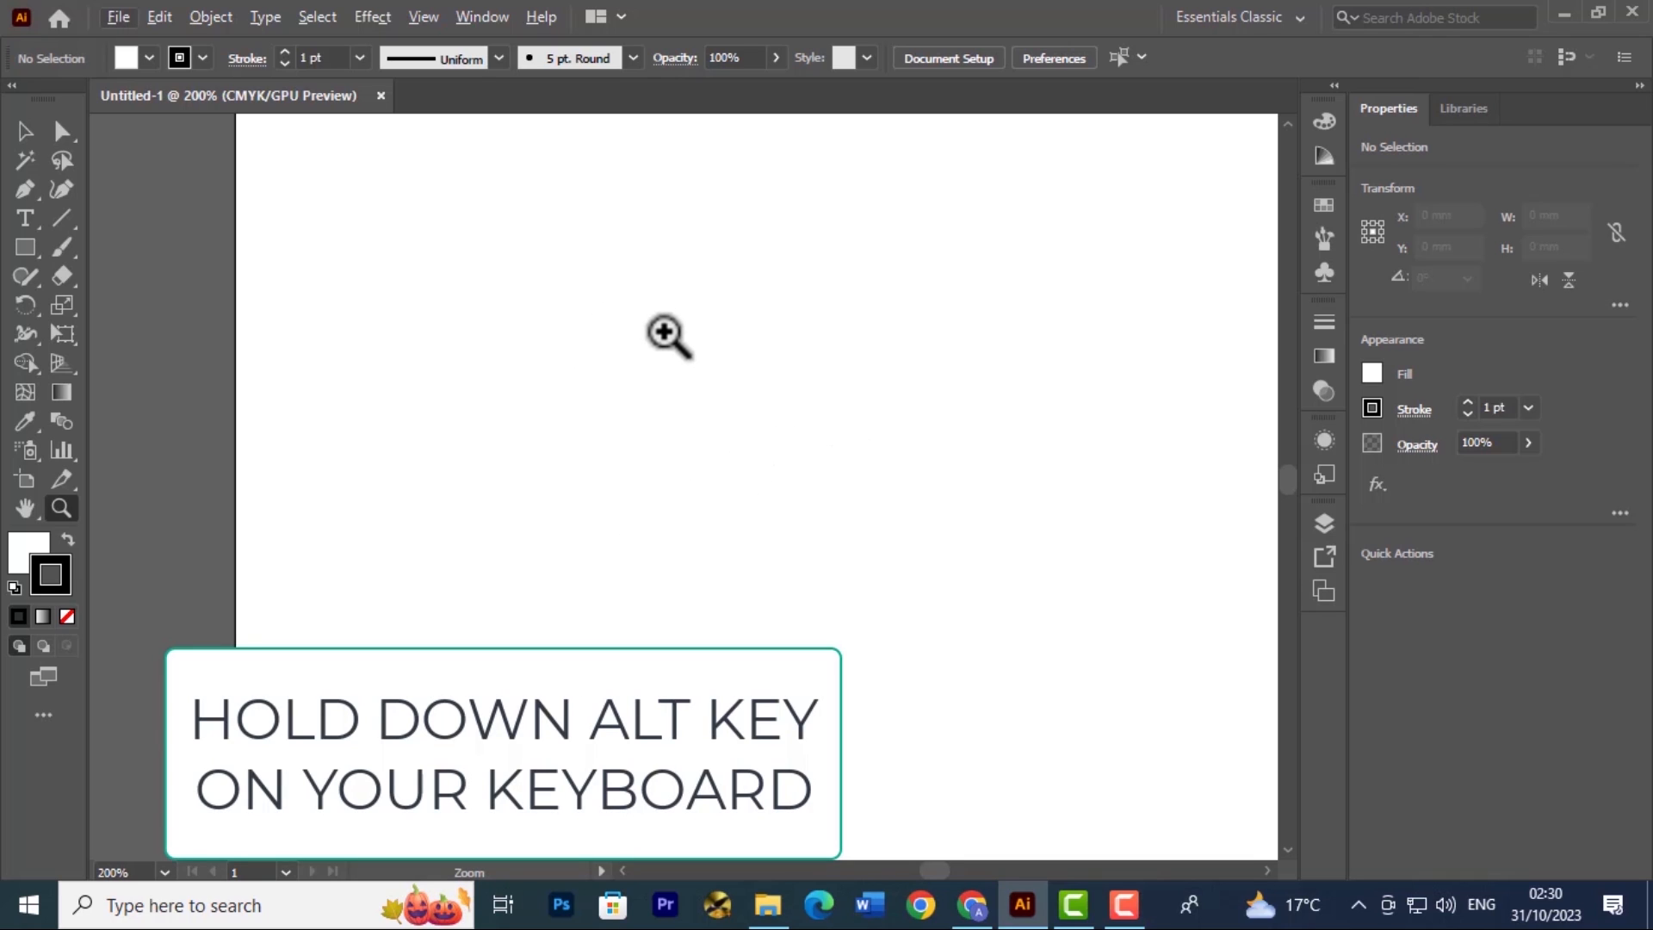
{"action": "left_click", "coordinate": [661, 402]}
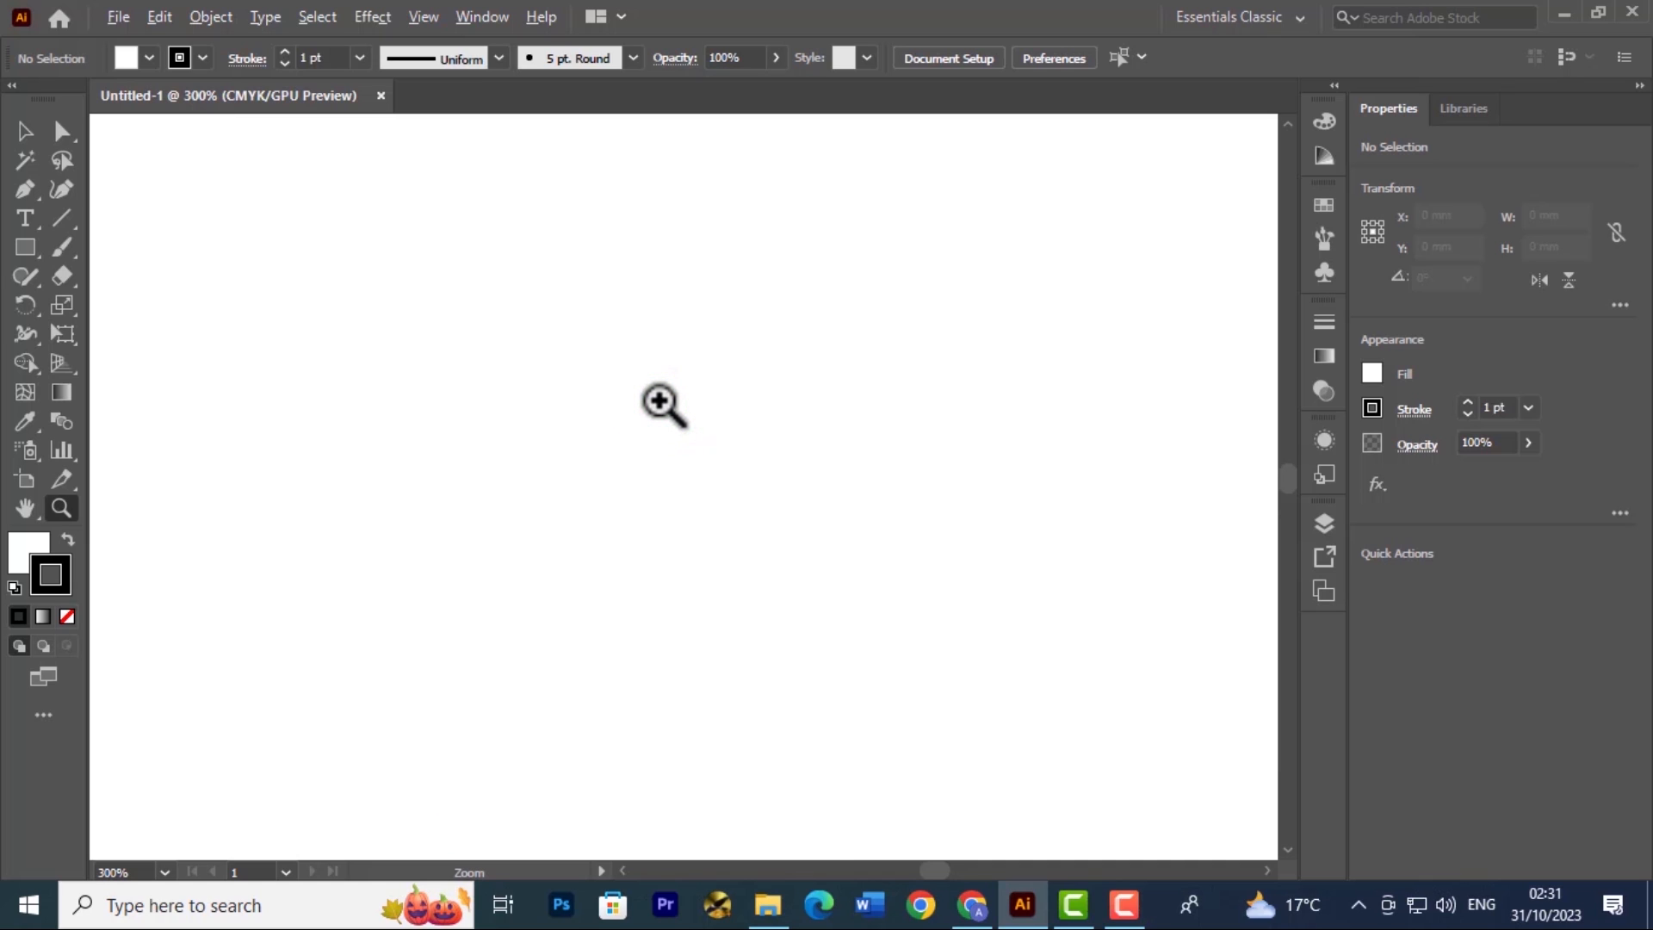
{"action": "left_click", "coordinate": [661, 402], "text": "alt"}
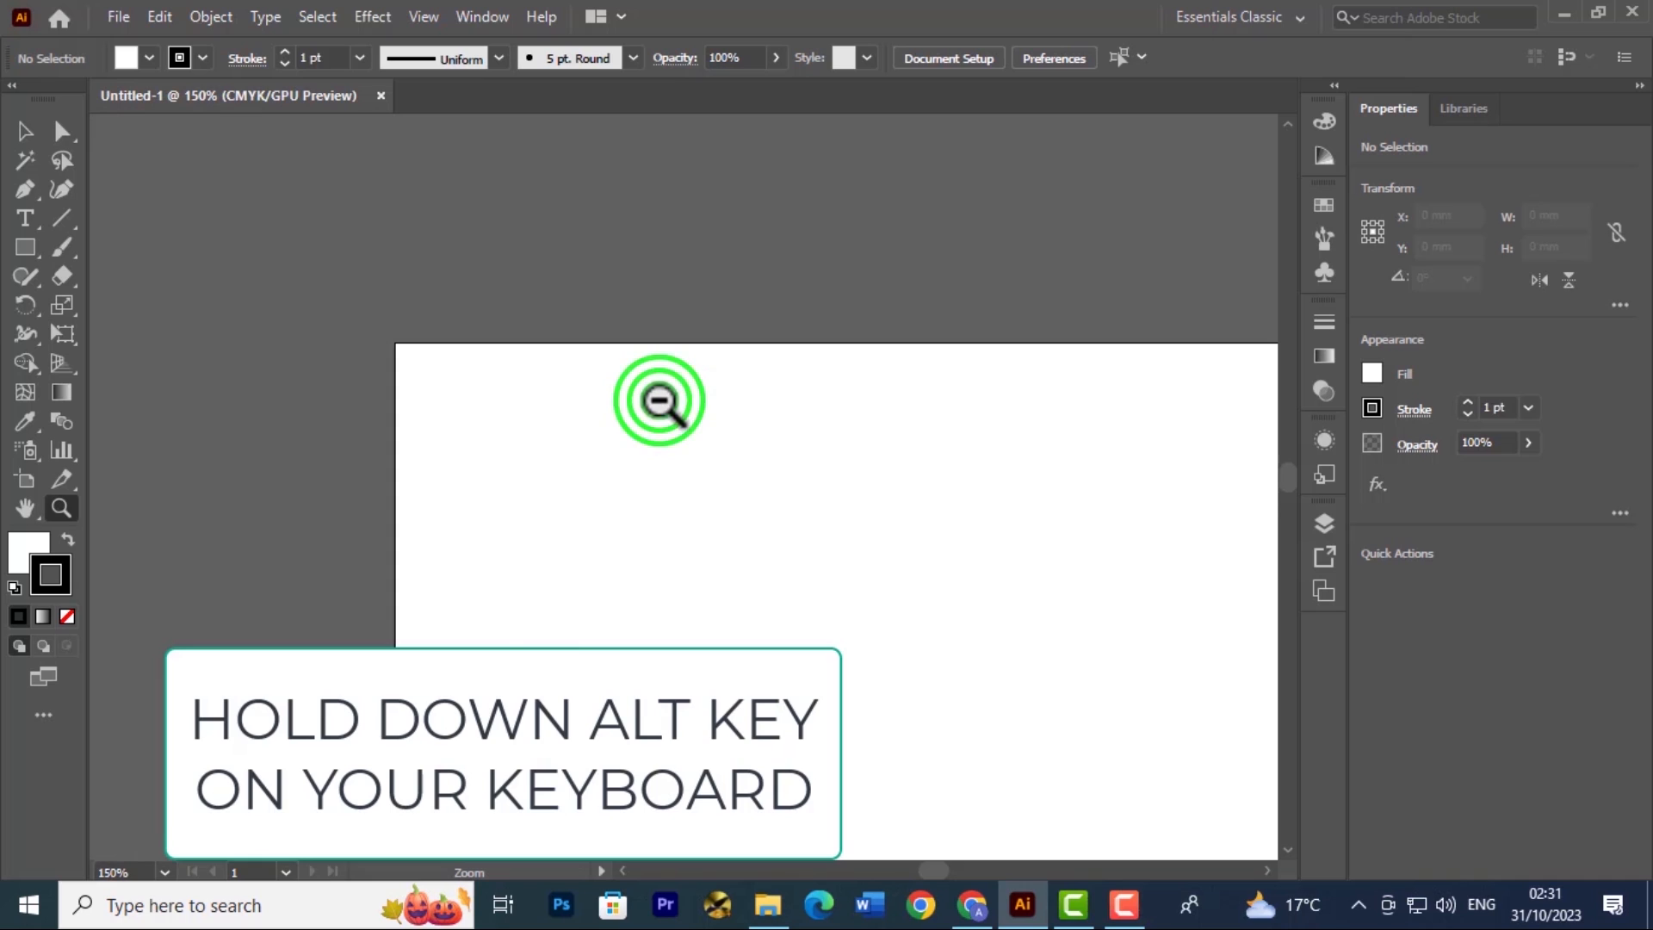
{"action": "left_click", "coordinate": [660, 401], "text": "alt"}
{"action": "left_click", "coordinate": [660, 401], "text": "alt"}
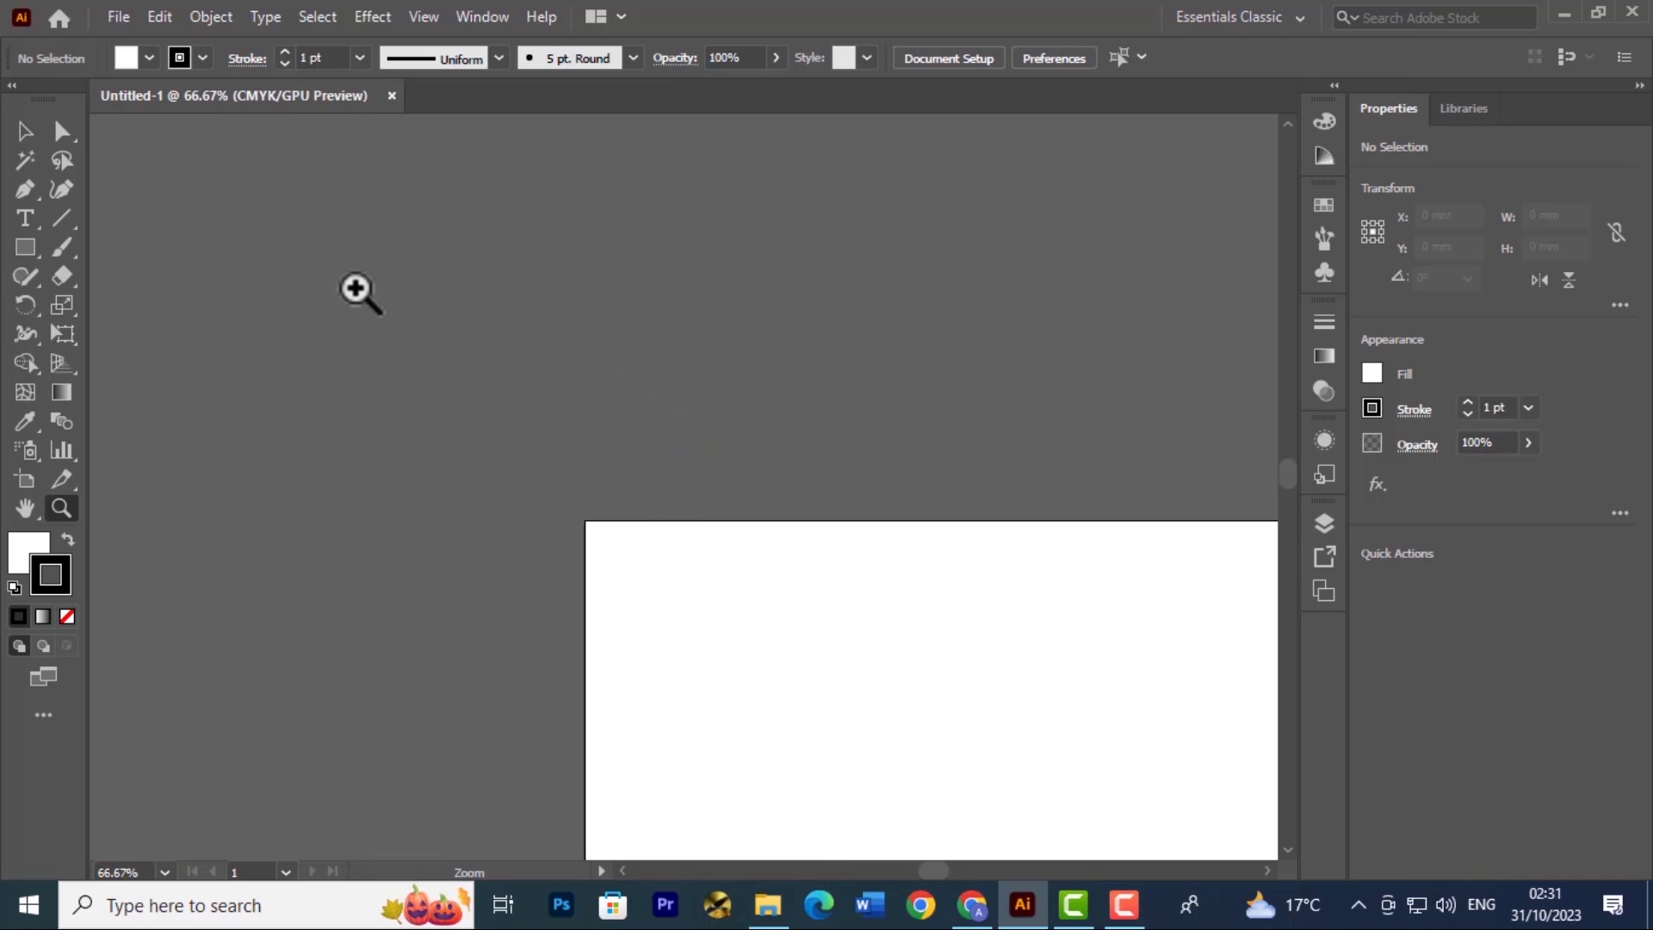
Pan across the artboard, zoom in continuously to about 254%, and zoom back out to about 64%
{"action": "left_click_drag", "start_coordinate": [371, 351], "coordinate": [310, 181]}
{"action": "left_click_drag", "start_coordinate": [389, 300], "coordinate": [328, 213]}
{"action": "key", "text": "space"}
{"action": "left_click_drag", "start_coordinate": [835, 700], "coordinate": [660, 421]}
{"action": "left_click_drag", "start_coordinate": [411, 245], "coordinate": [1018, 775]}
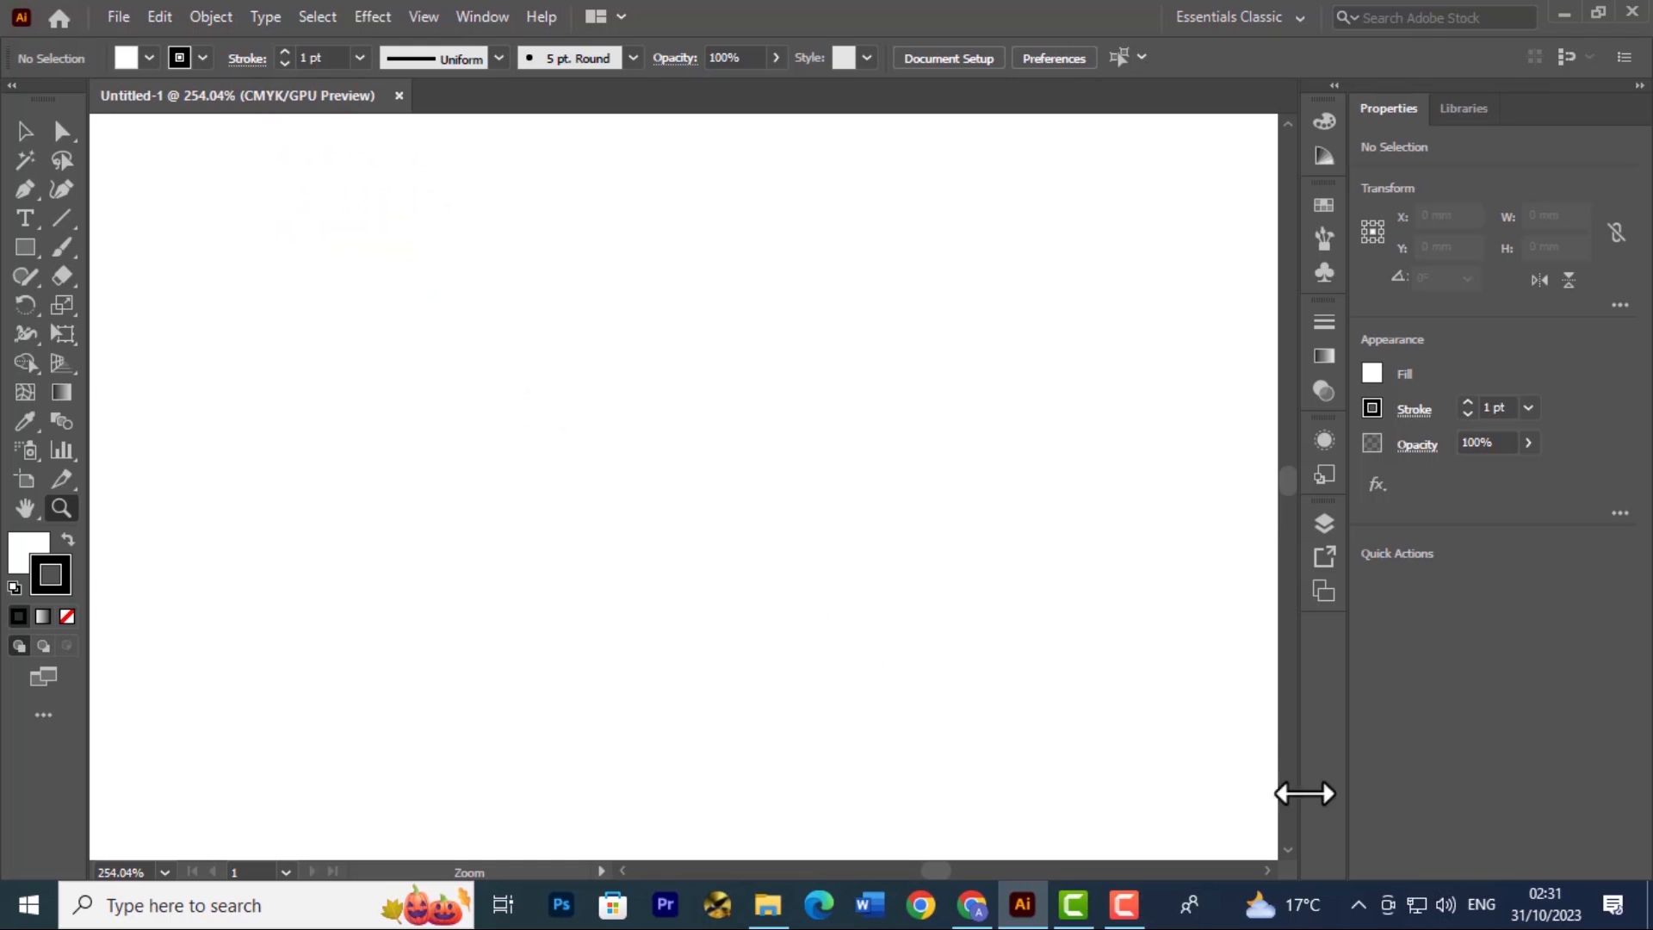
{"action": "left_click_drag", "start_coordinate": [1203, 799], "coordinate": [738, 520]}
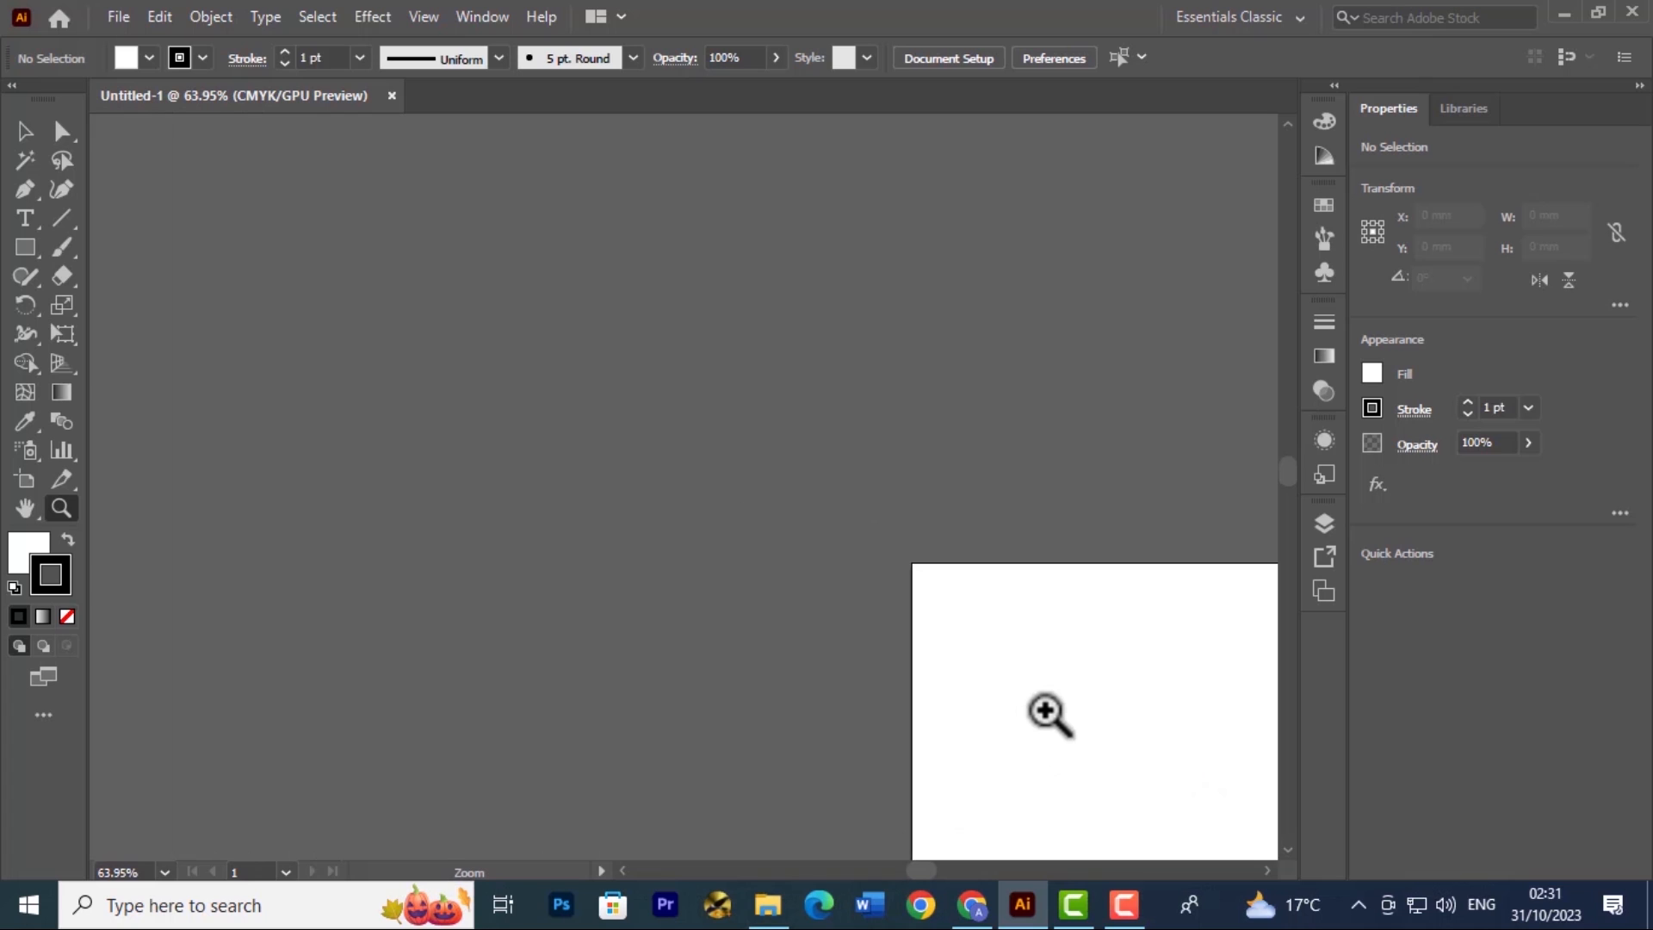
Pan the view with the temporary Hand tool until the whole artboard is centred, and return to the Selection tool
{"action": "left_click_drag", "start_coordinate": [1045, 708], "coordinate": [656, 446]}
{"action": "left_click_drag", "start_coordinate": [871, 610], "coordinate": [614, 499]}
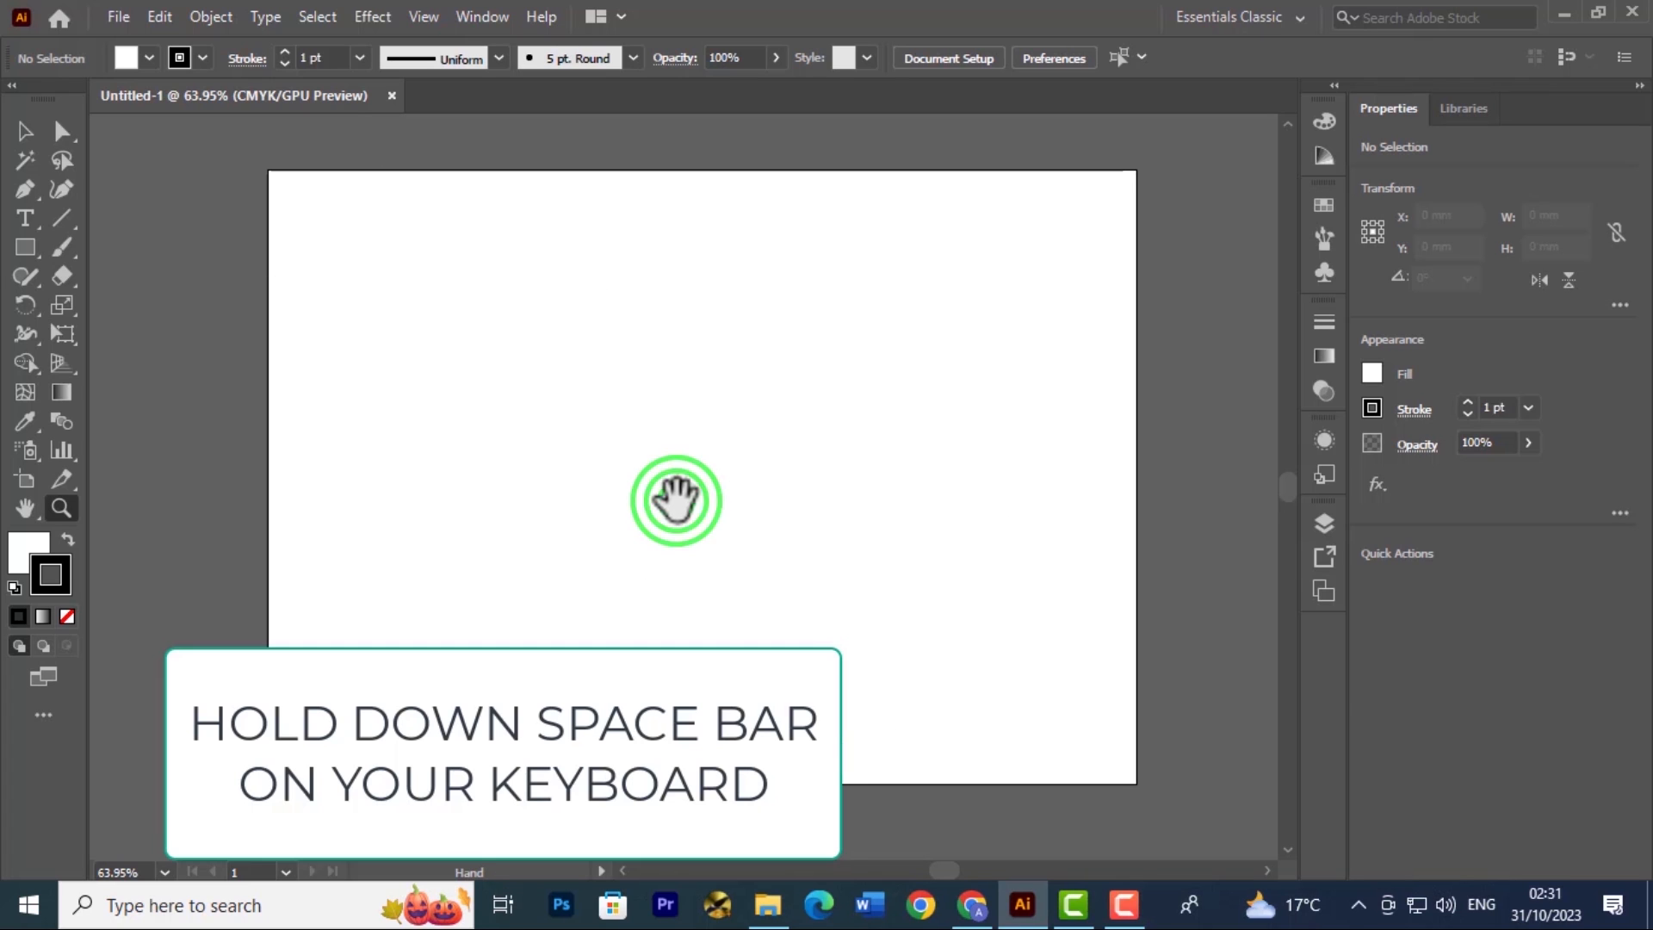
{"action": "left_click_drag", "start_coordinate": [675, 495], "coordinate": [671, 528]}
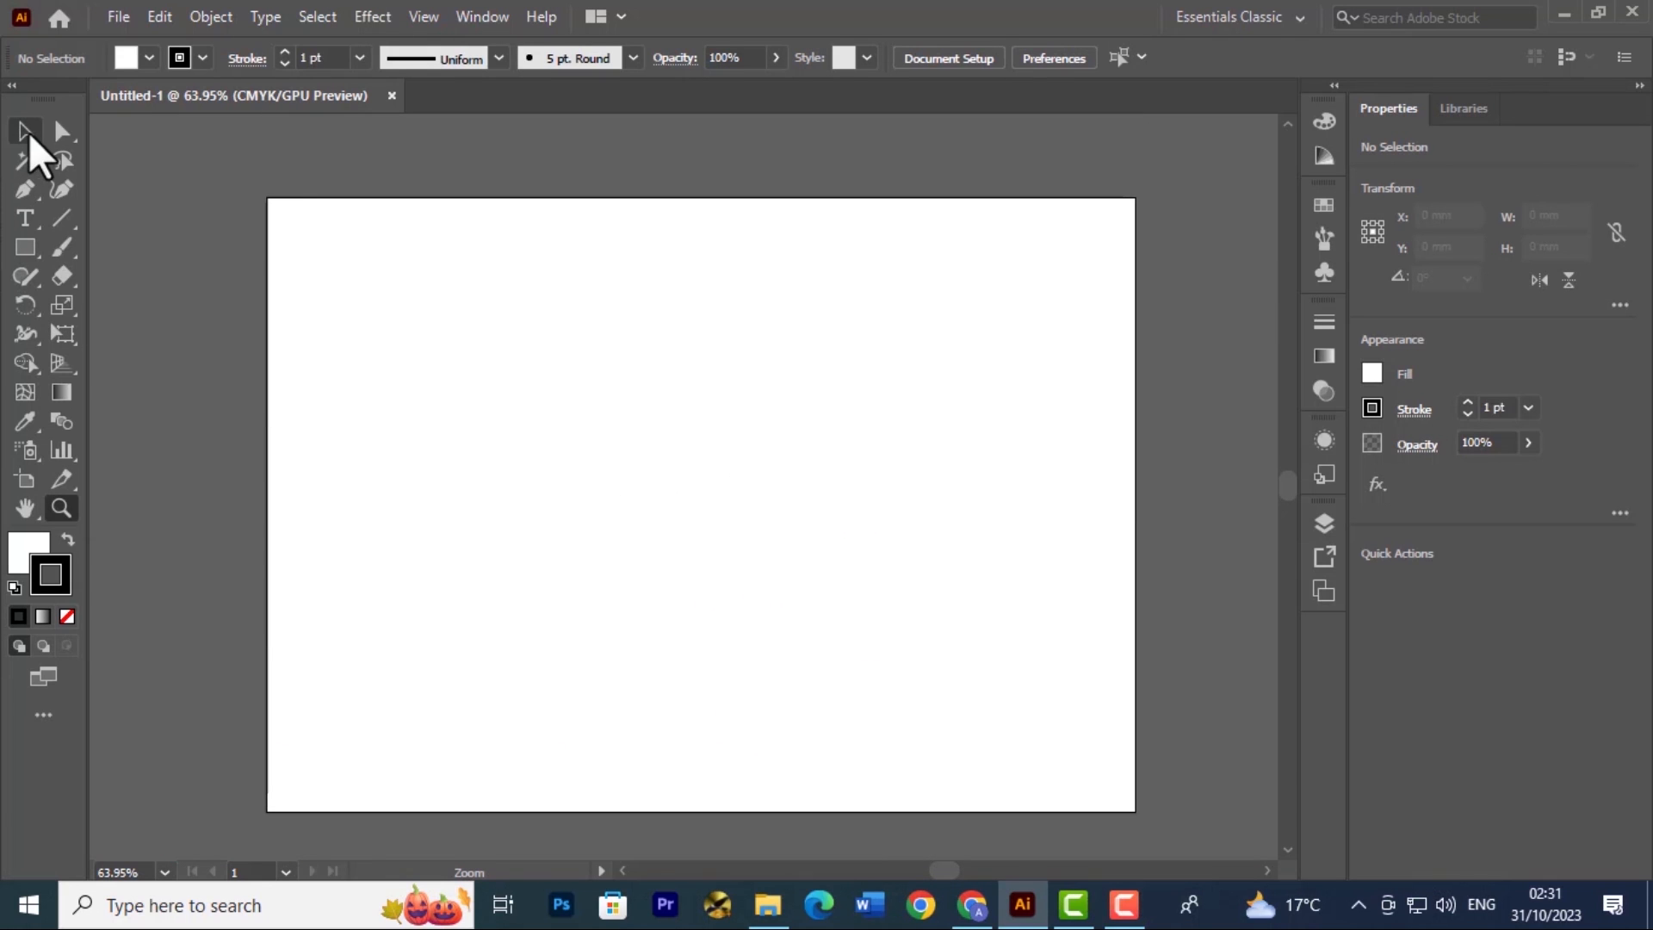
{"action": "left_click", "coordinate": [25, 131]}
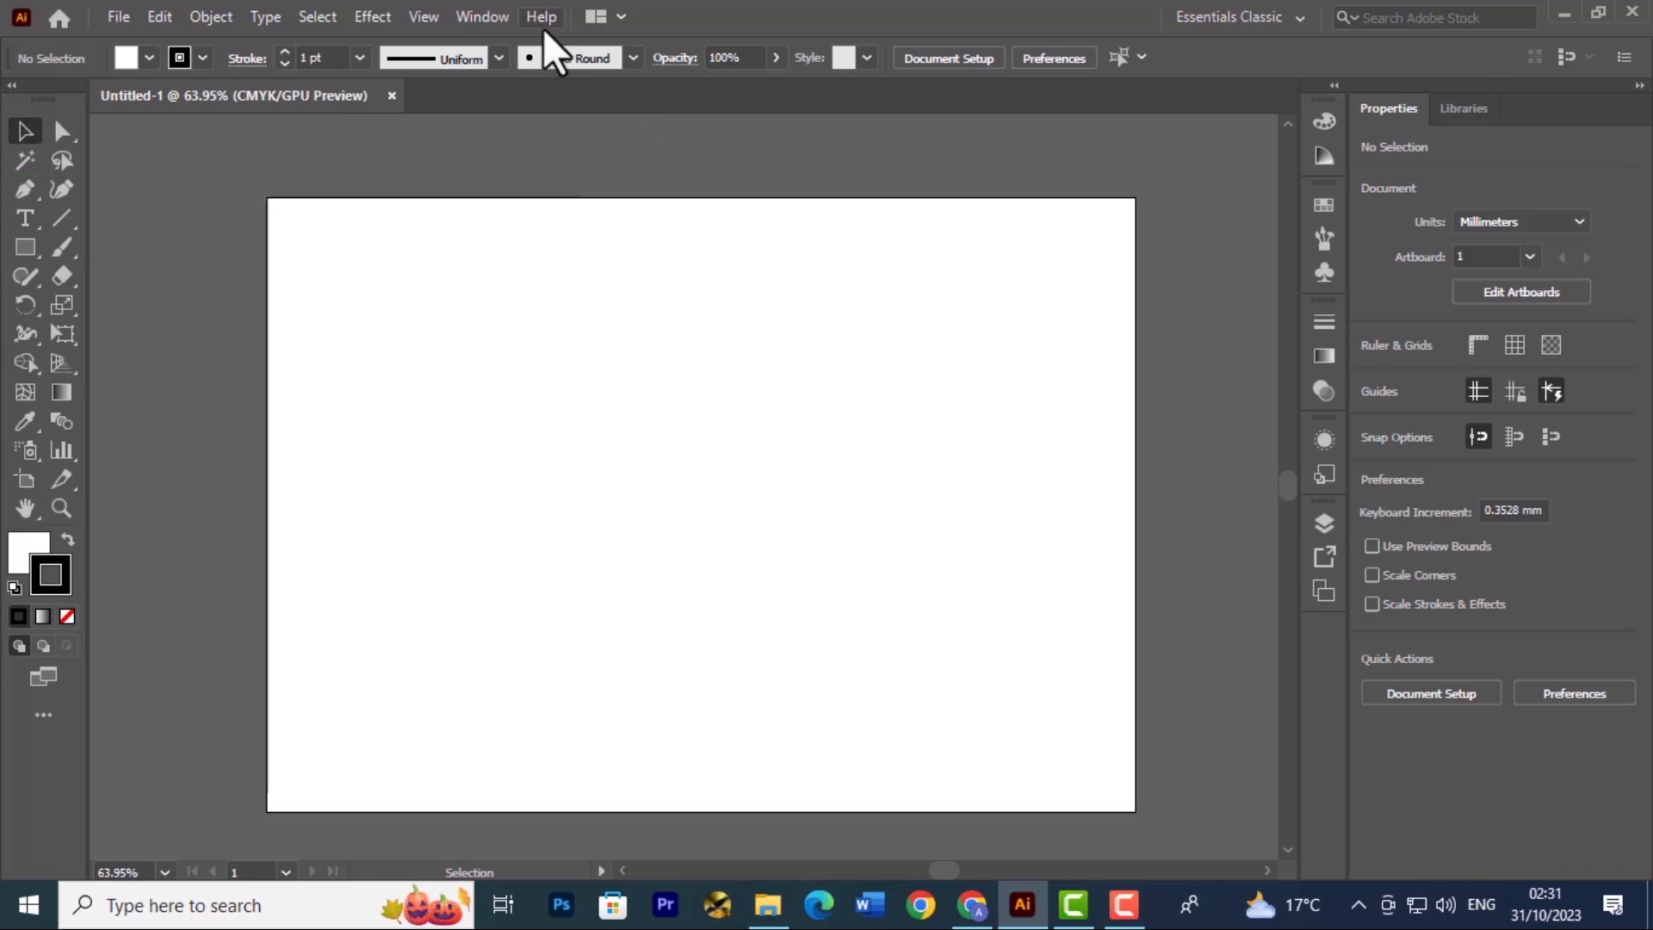
Open the Navigator panel and place it as a floating panel over the artboard's right edge
{"action": "left_click", "coordinate": [479, 17]}
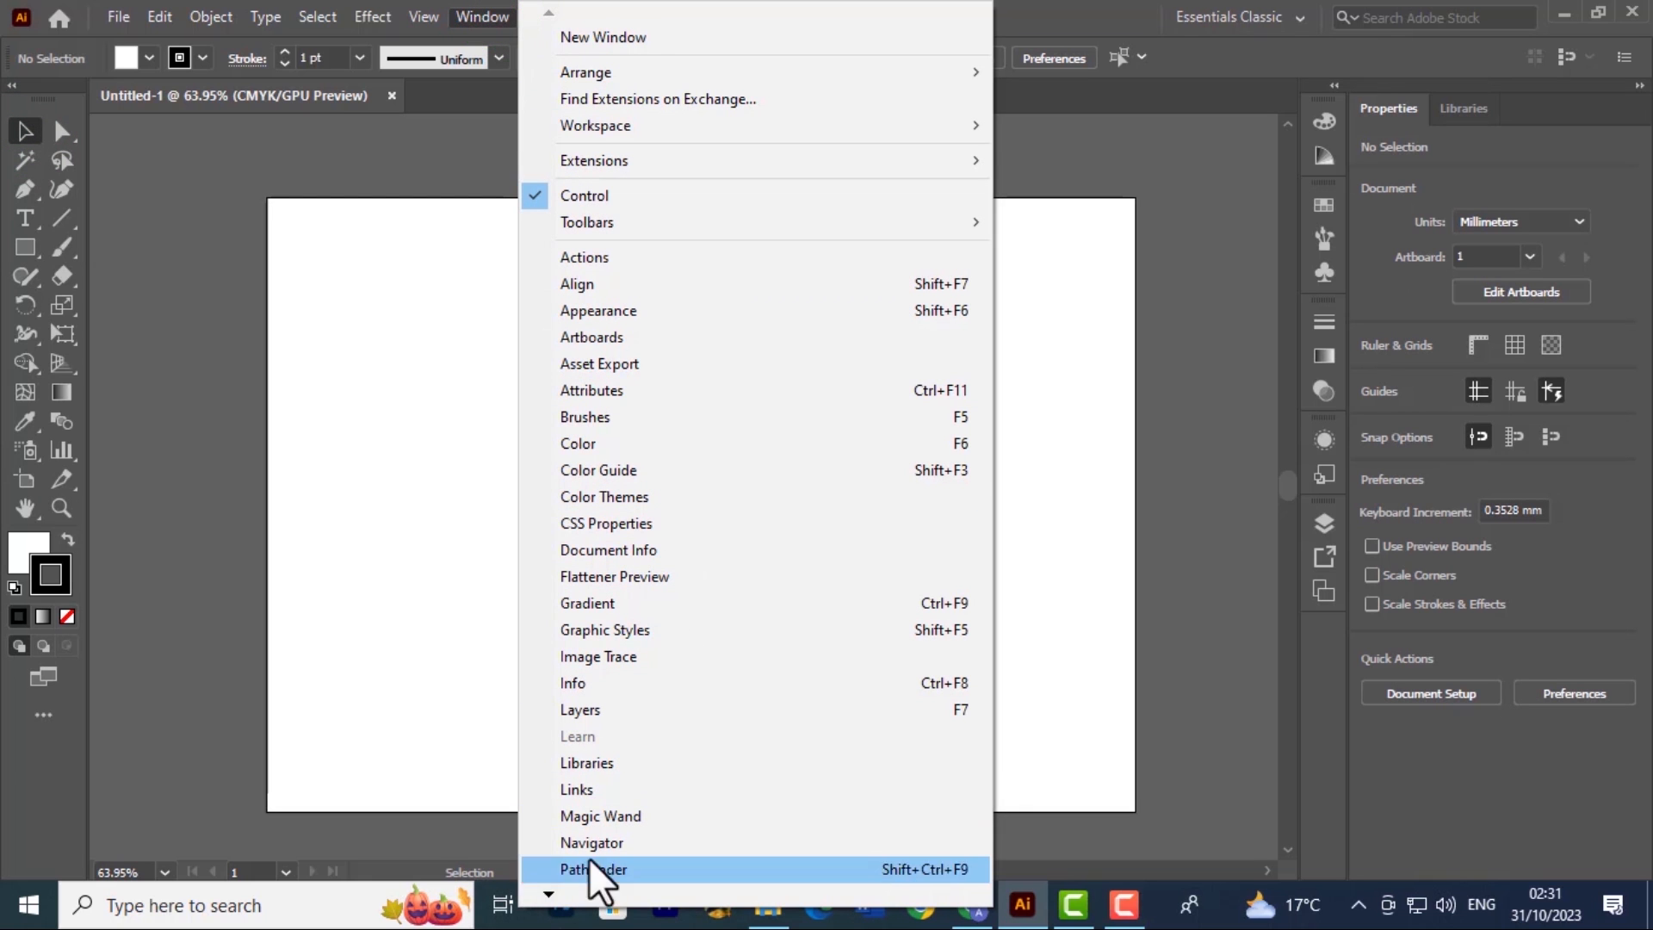
{"action": "left_click", "coordinate": [575, 840]}
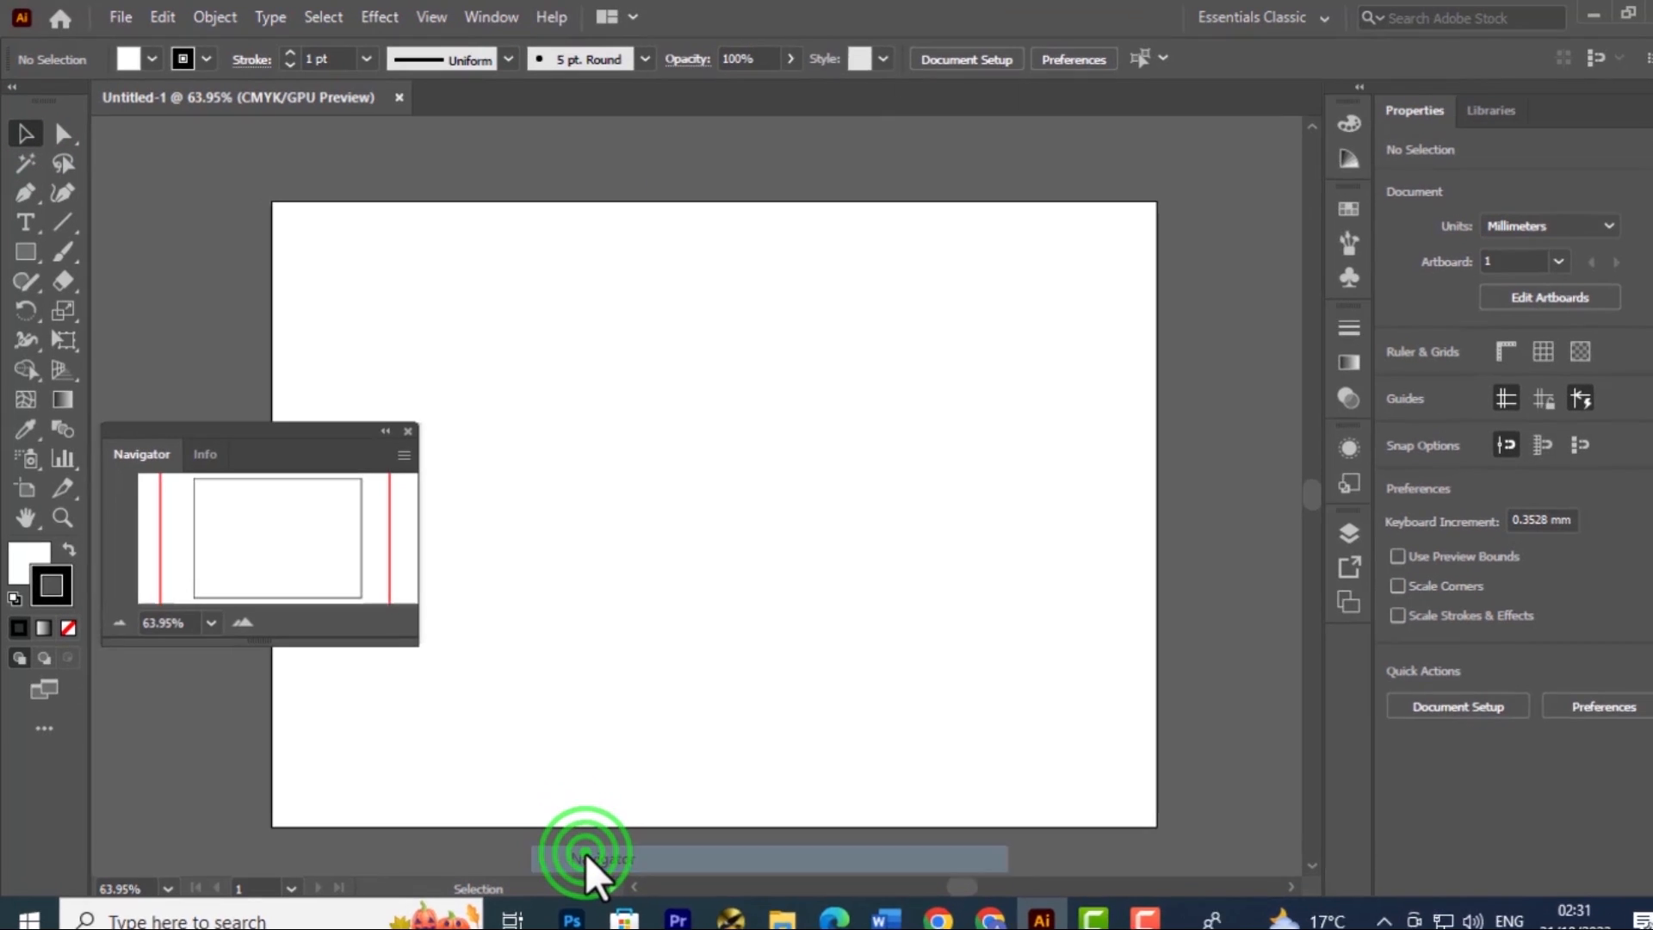
{"action": "left_click_drag", "start_coordinate": [268, 428], "coordinate": [922, 581]}
{"action": "left_click_drag", "start_coordinate": [1023, 655], "coordinate": [1172, 355]}
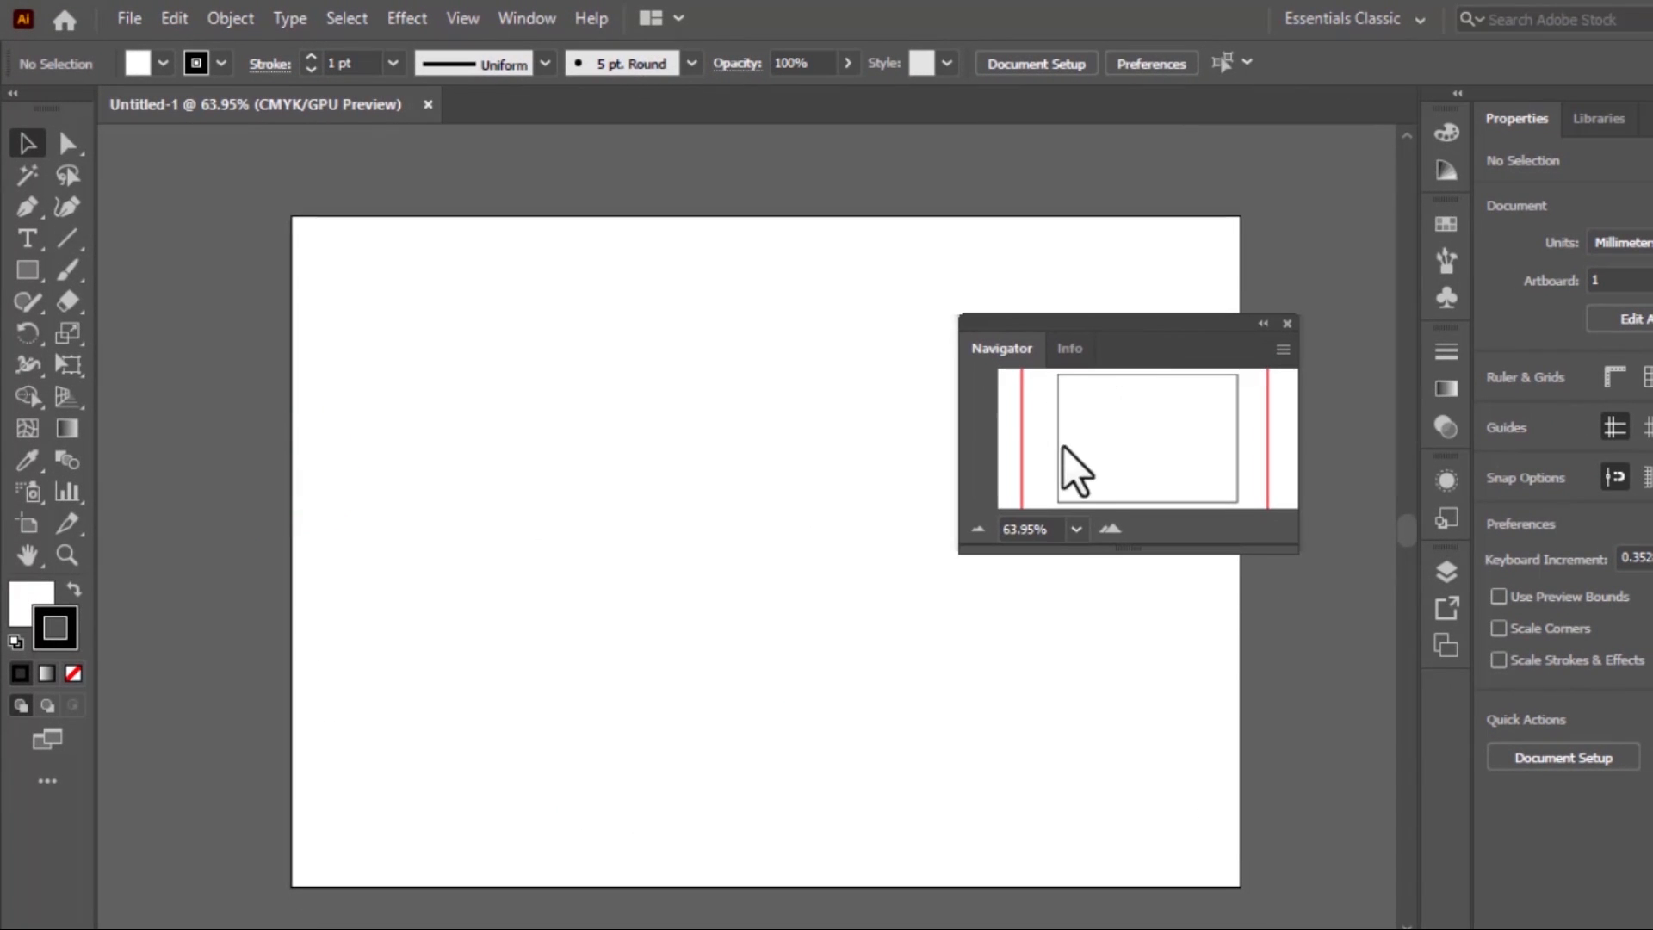
Choose preset zoom levels in the Navigator: 50%, 16.67%, and 50% again
{"action": "left_click", "coordinate": [1076, 529]}
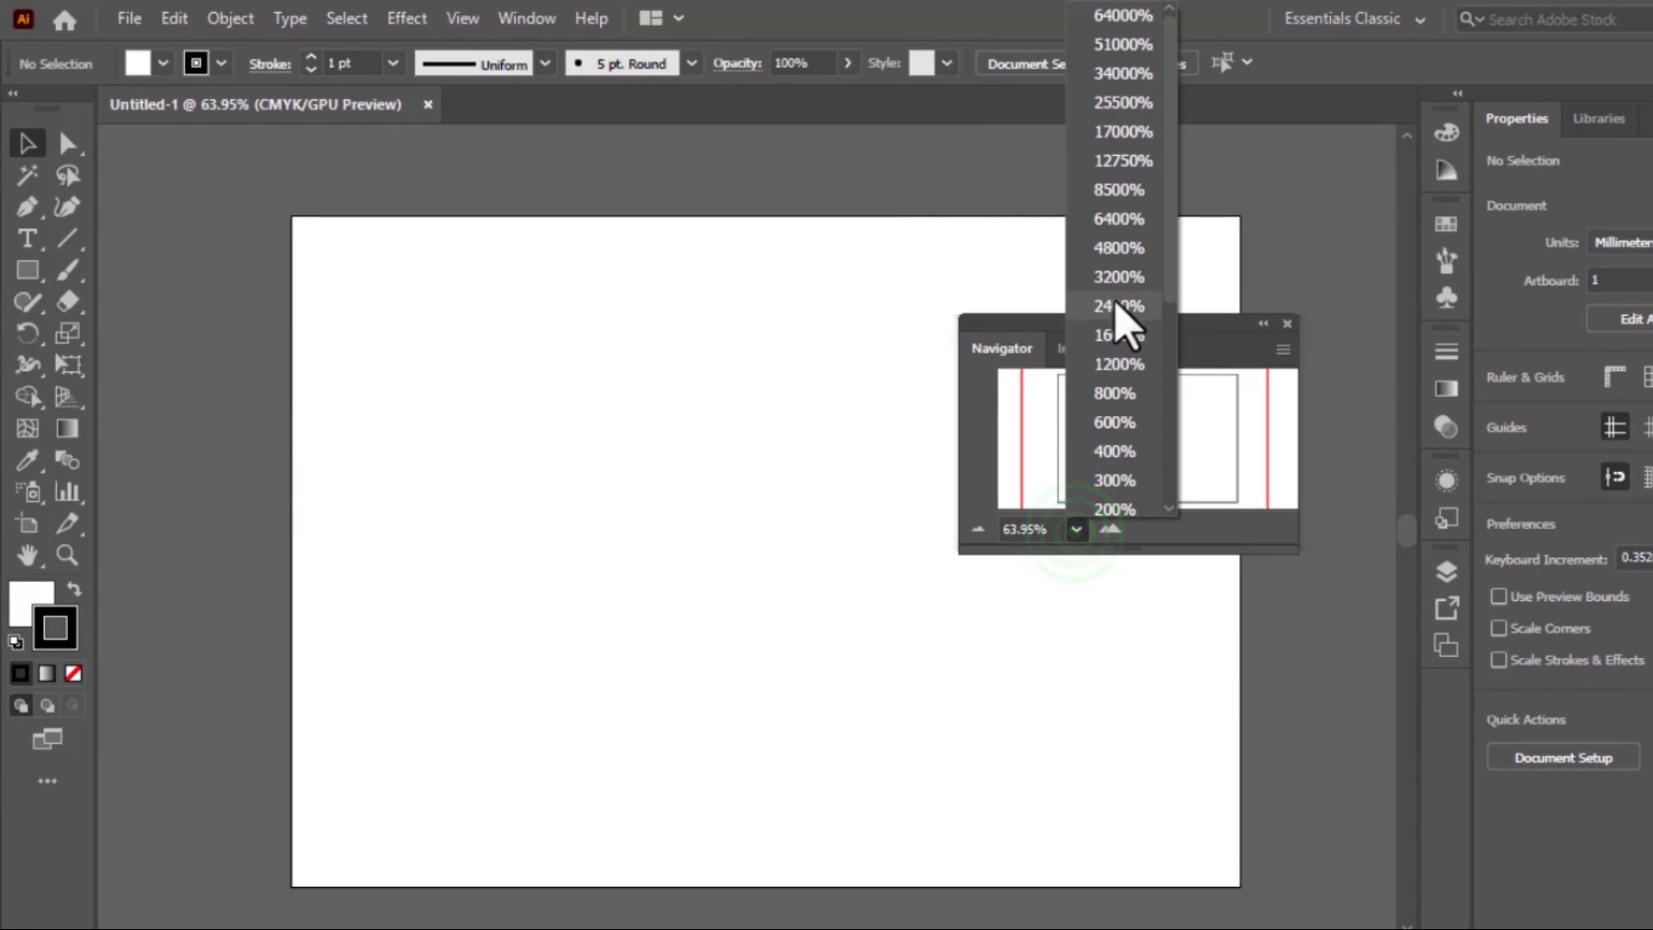
{"action": "left_click_drag", "start_coordinate": [1167, 280], "coordinate": [1206, 447]}
{"action": "left_click", "coordinate": [1111, 374]}
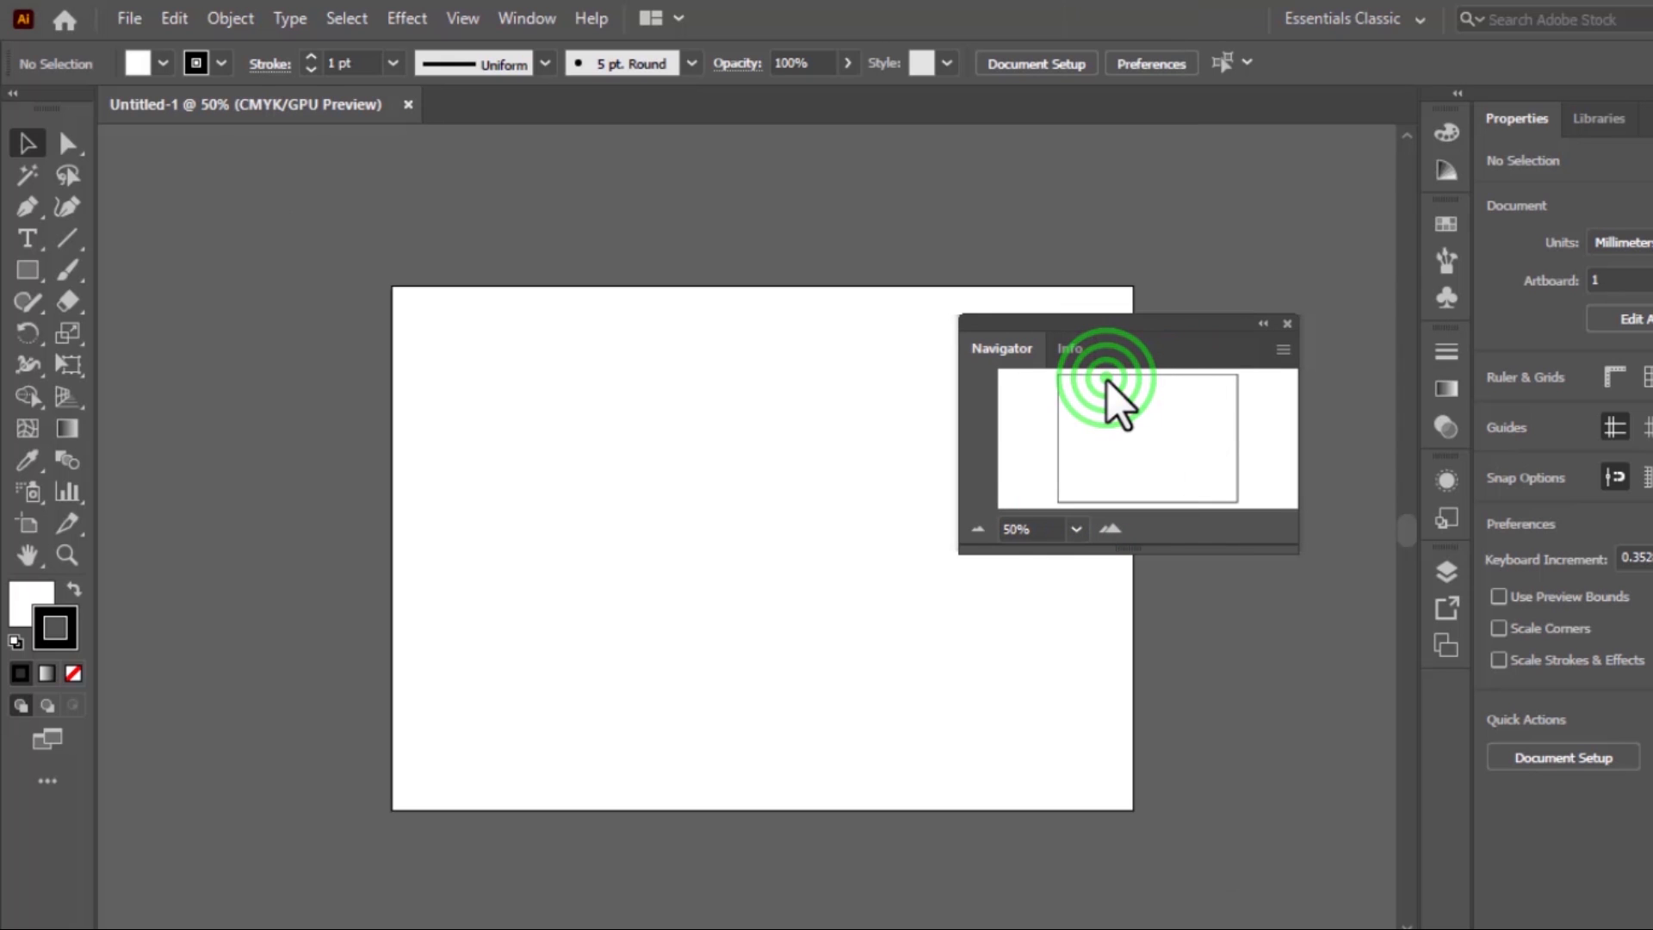
{"action": "left_click", "coordinate": [1076, 528]}
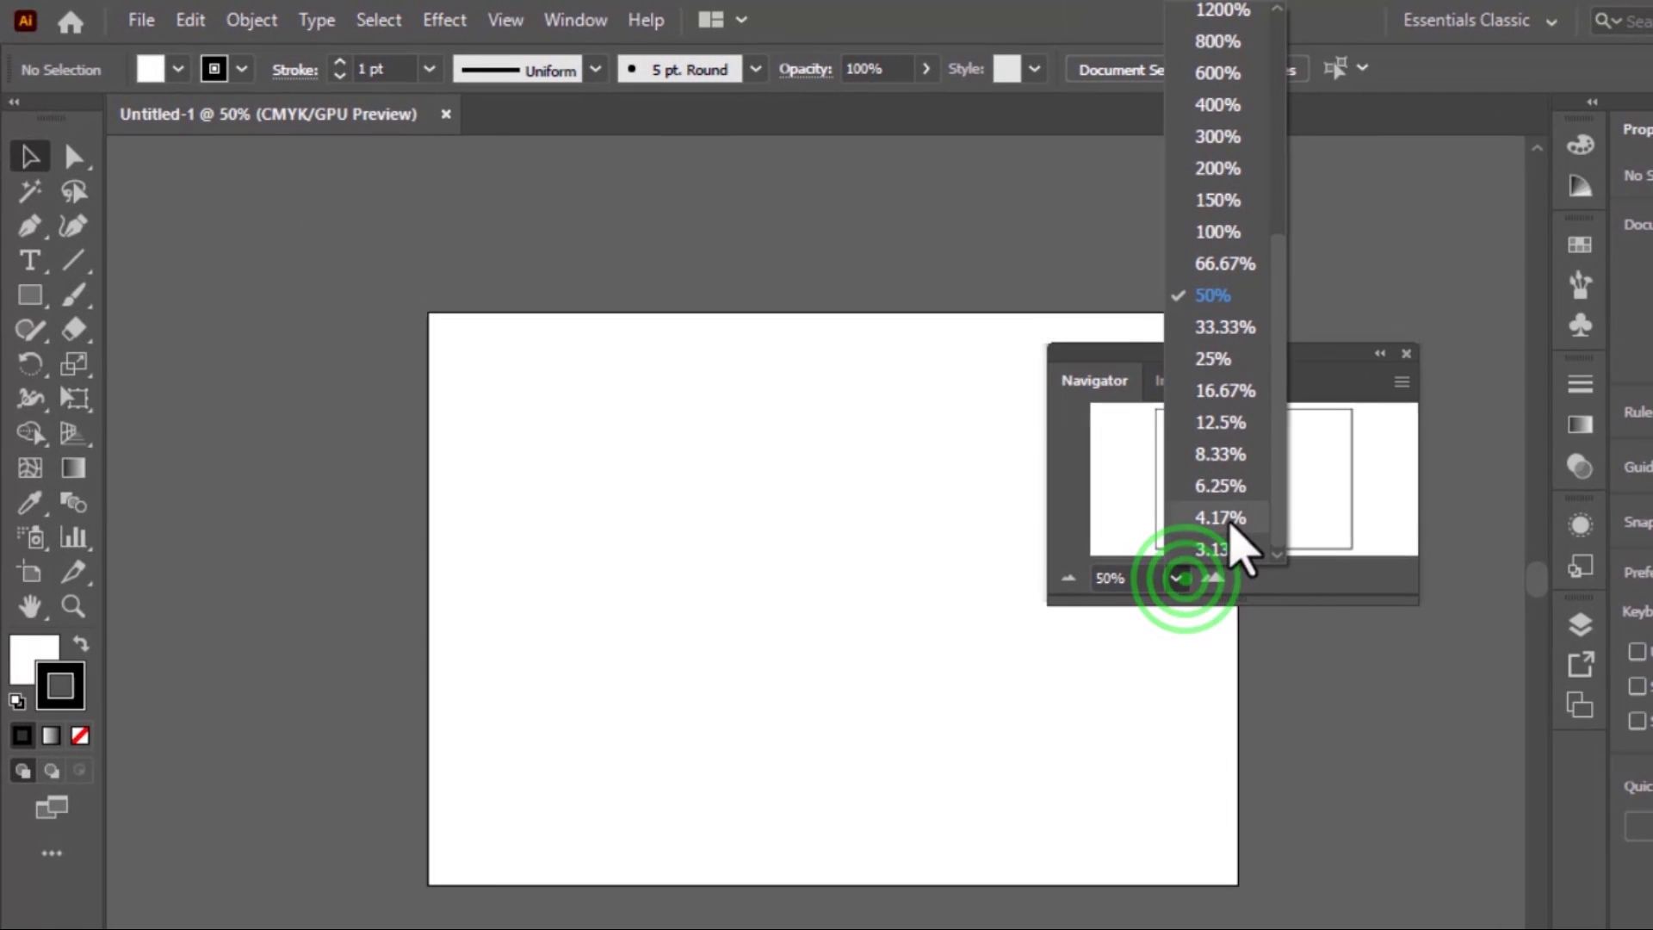
{"action": "left_click", "coordinate": [1238, 393]}
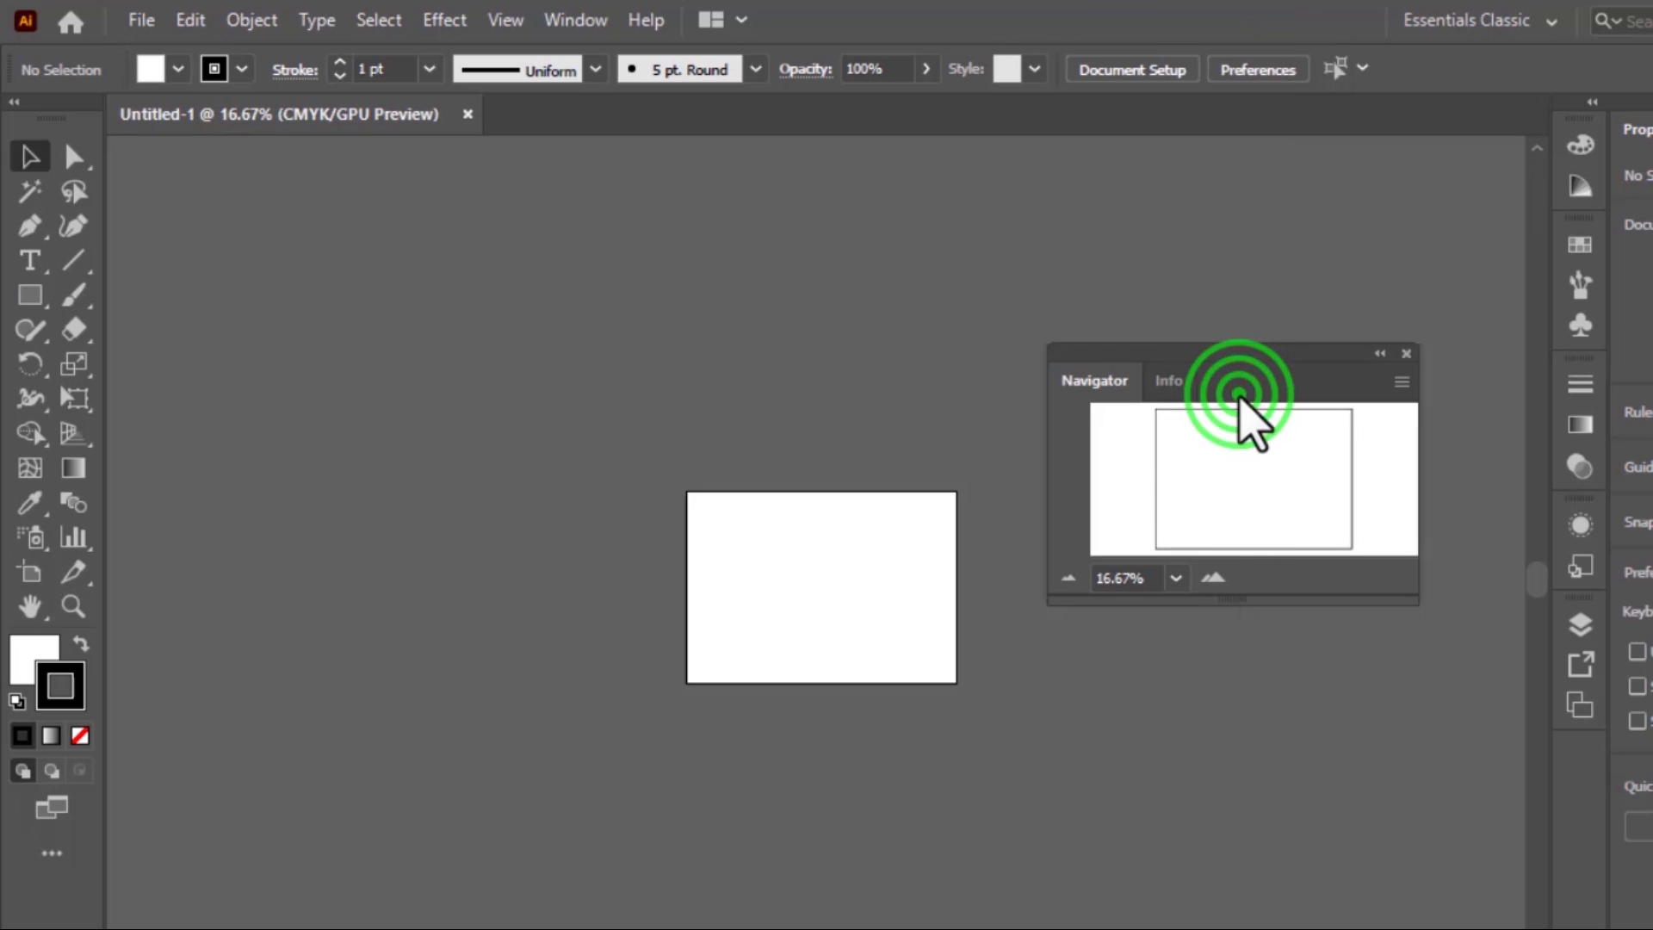
{"action": "left_click", "coordinate": [1175, 577]}
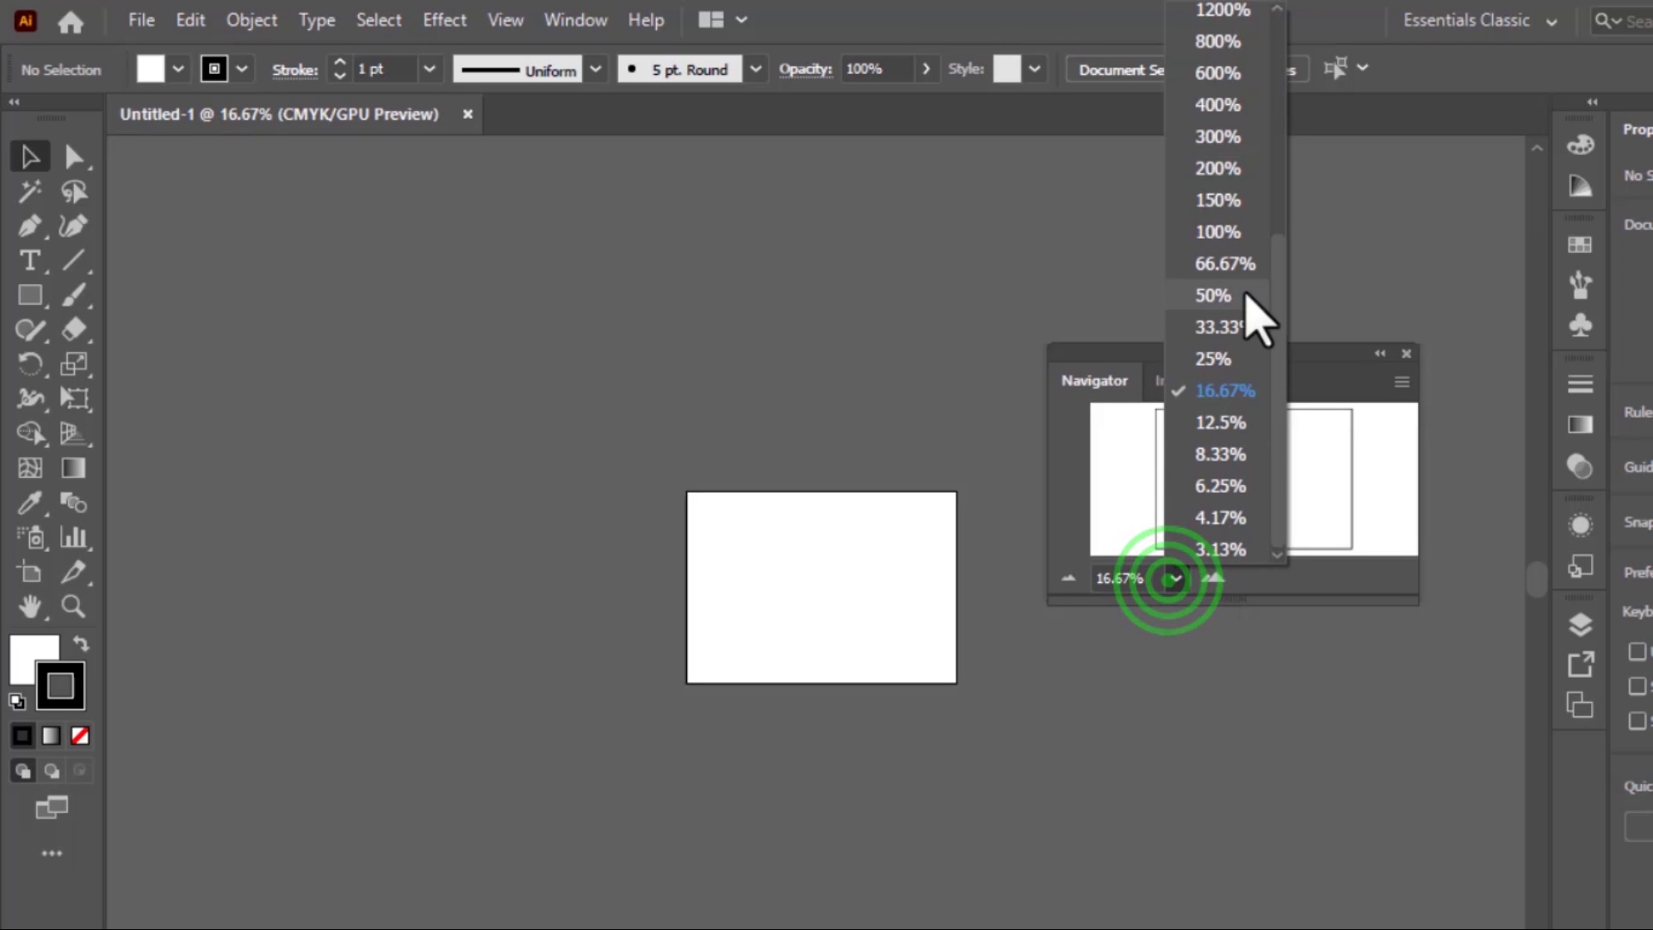
{"action": "left_click", "coordinate": [1234, 295]}
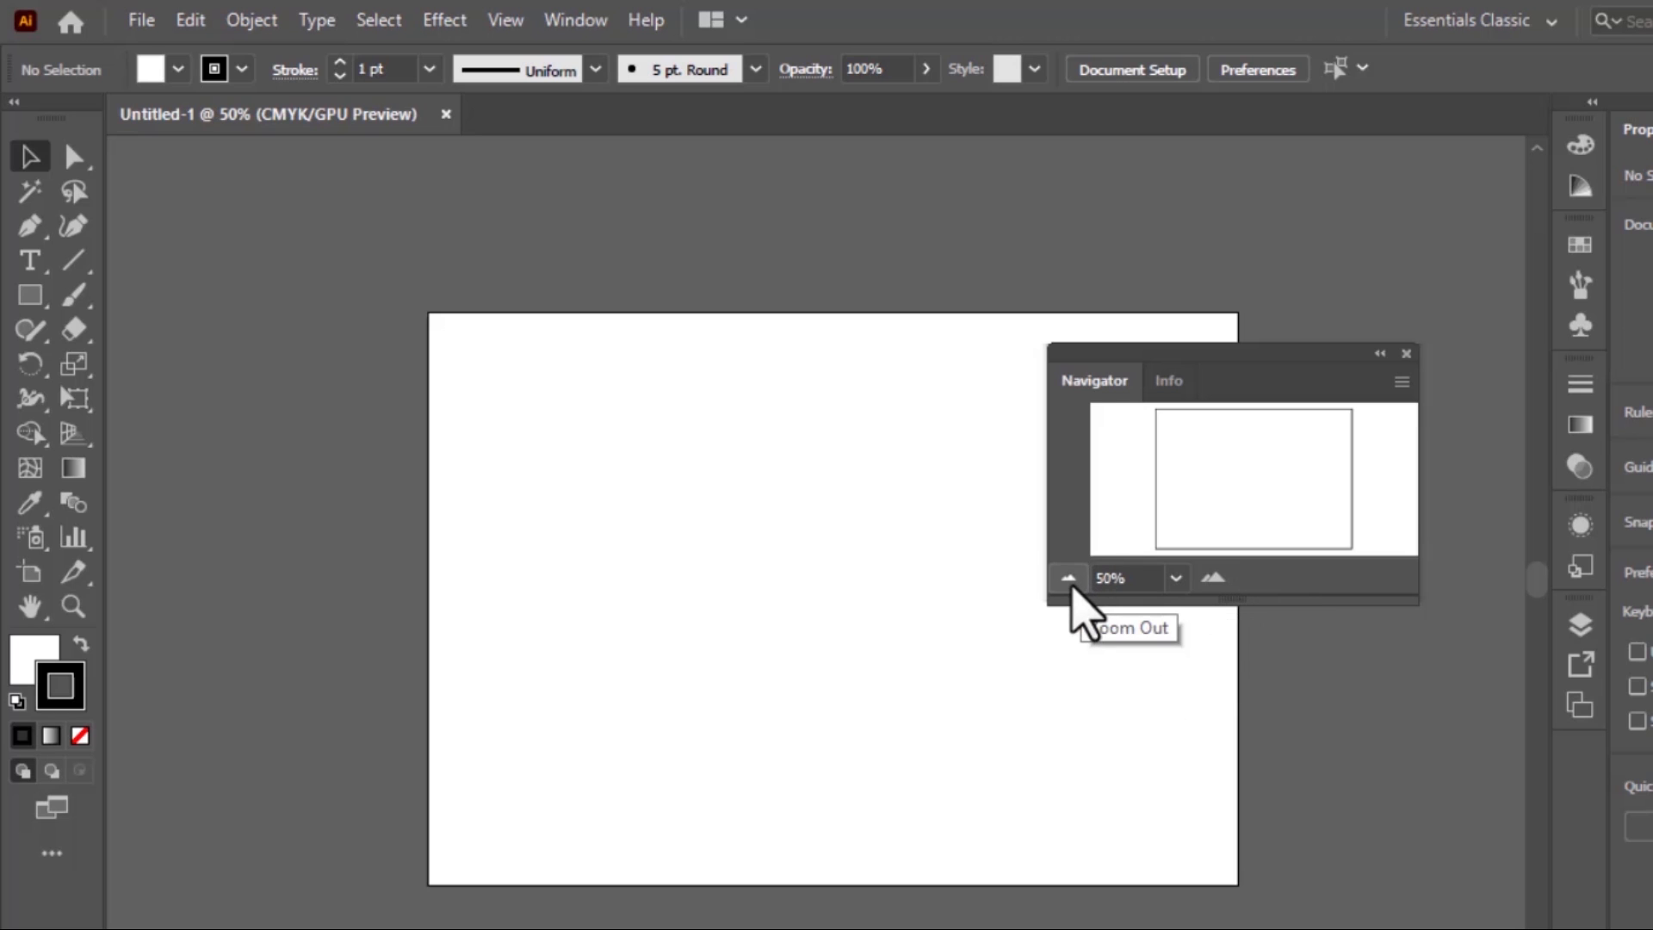
Use the Navigator to zoom out to 25%, in to 100% and back to 66.67%, and close the Navigator
{"action": "left_click", "coordinate": [1069, 579]}
{"action": "left_click", "coordinate": [1069, 578]}
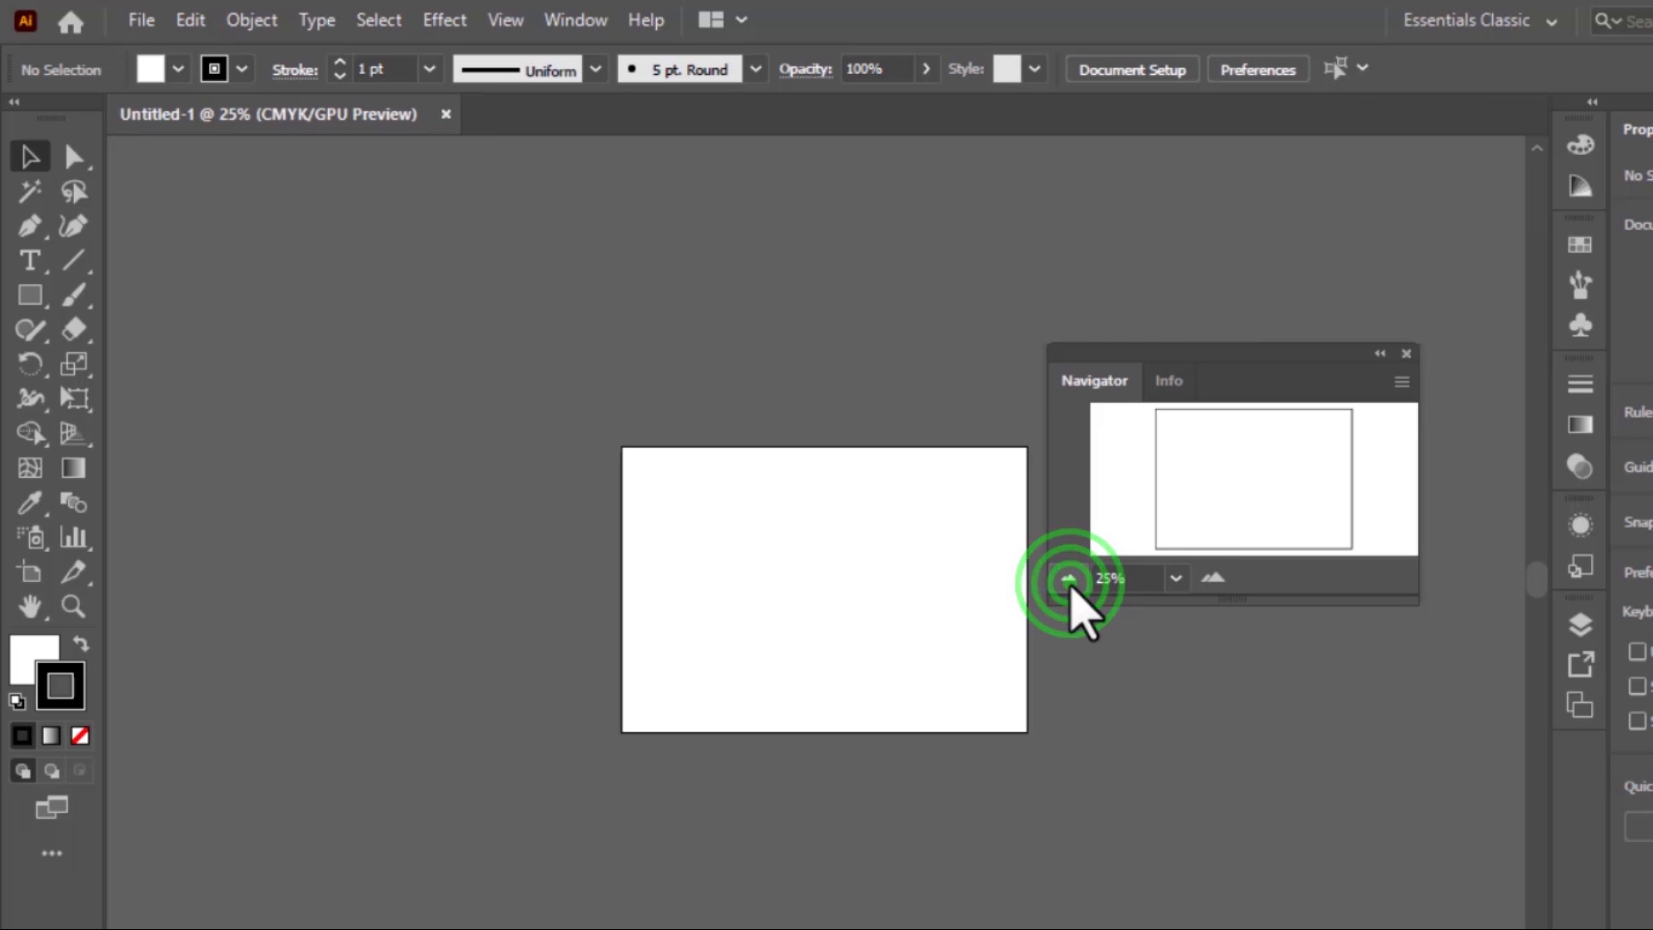
{"action": "left_click", "coordinate": [1213, 577]}
{"action": "left_click", "coordinate": [1214, 577]}
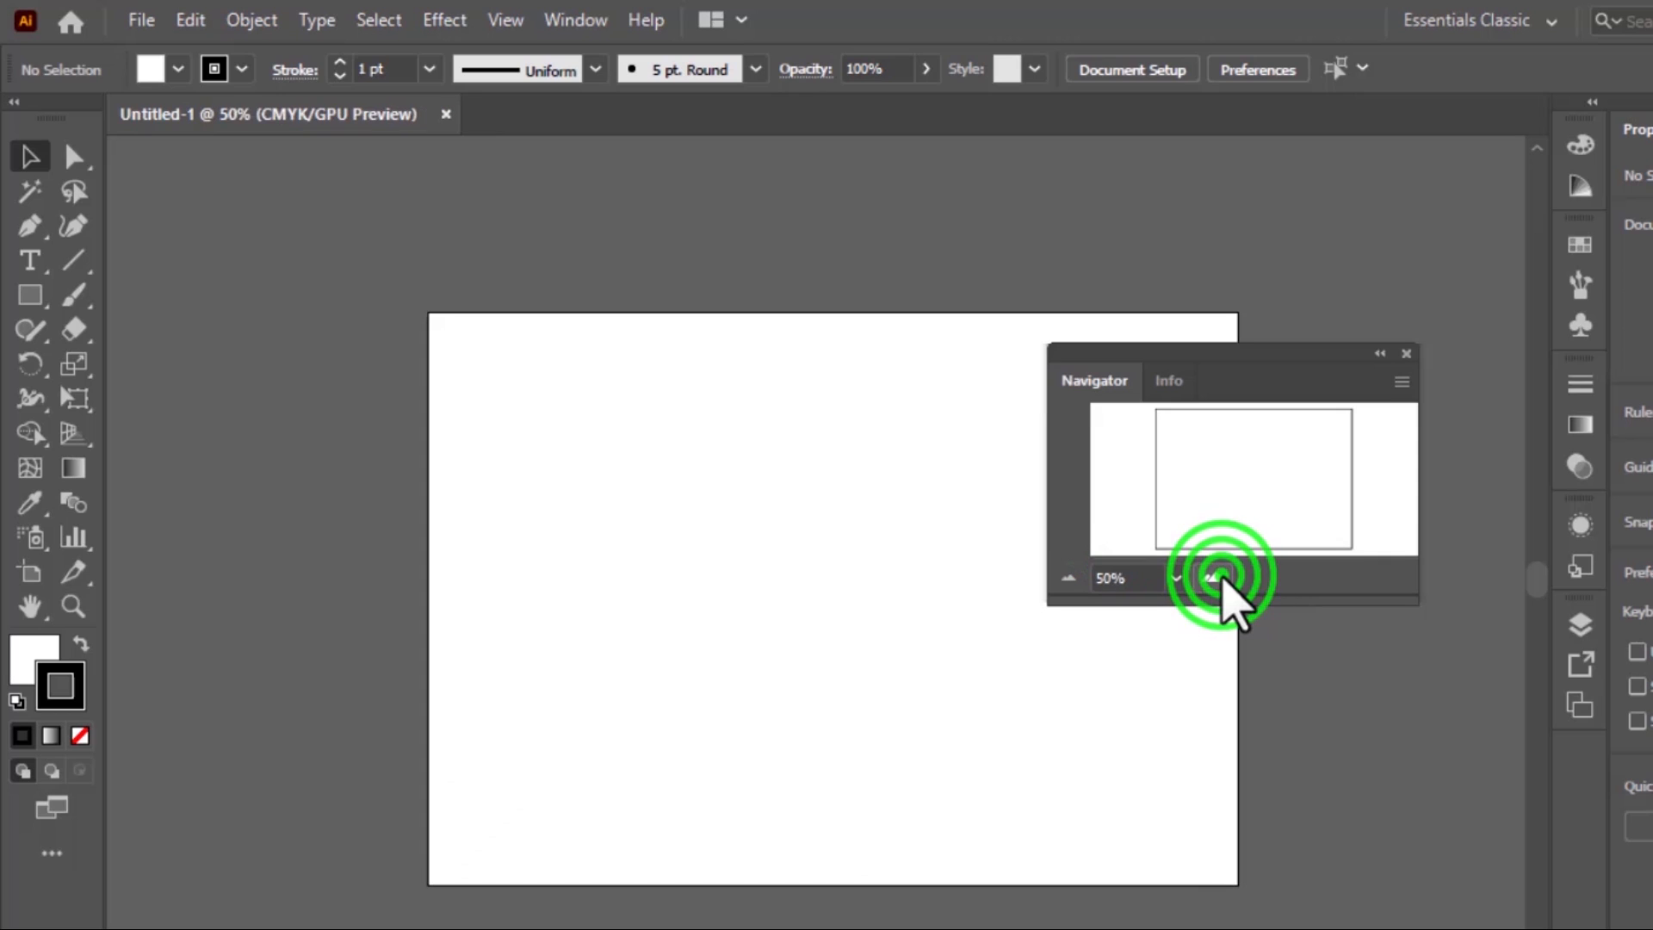
{"action": "left_click", "coordinate": [1214, 577]}
{"action": "left_click", "coordinate": [1194, 566]}
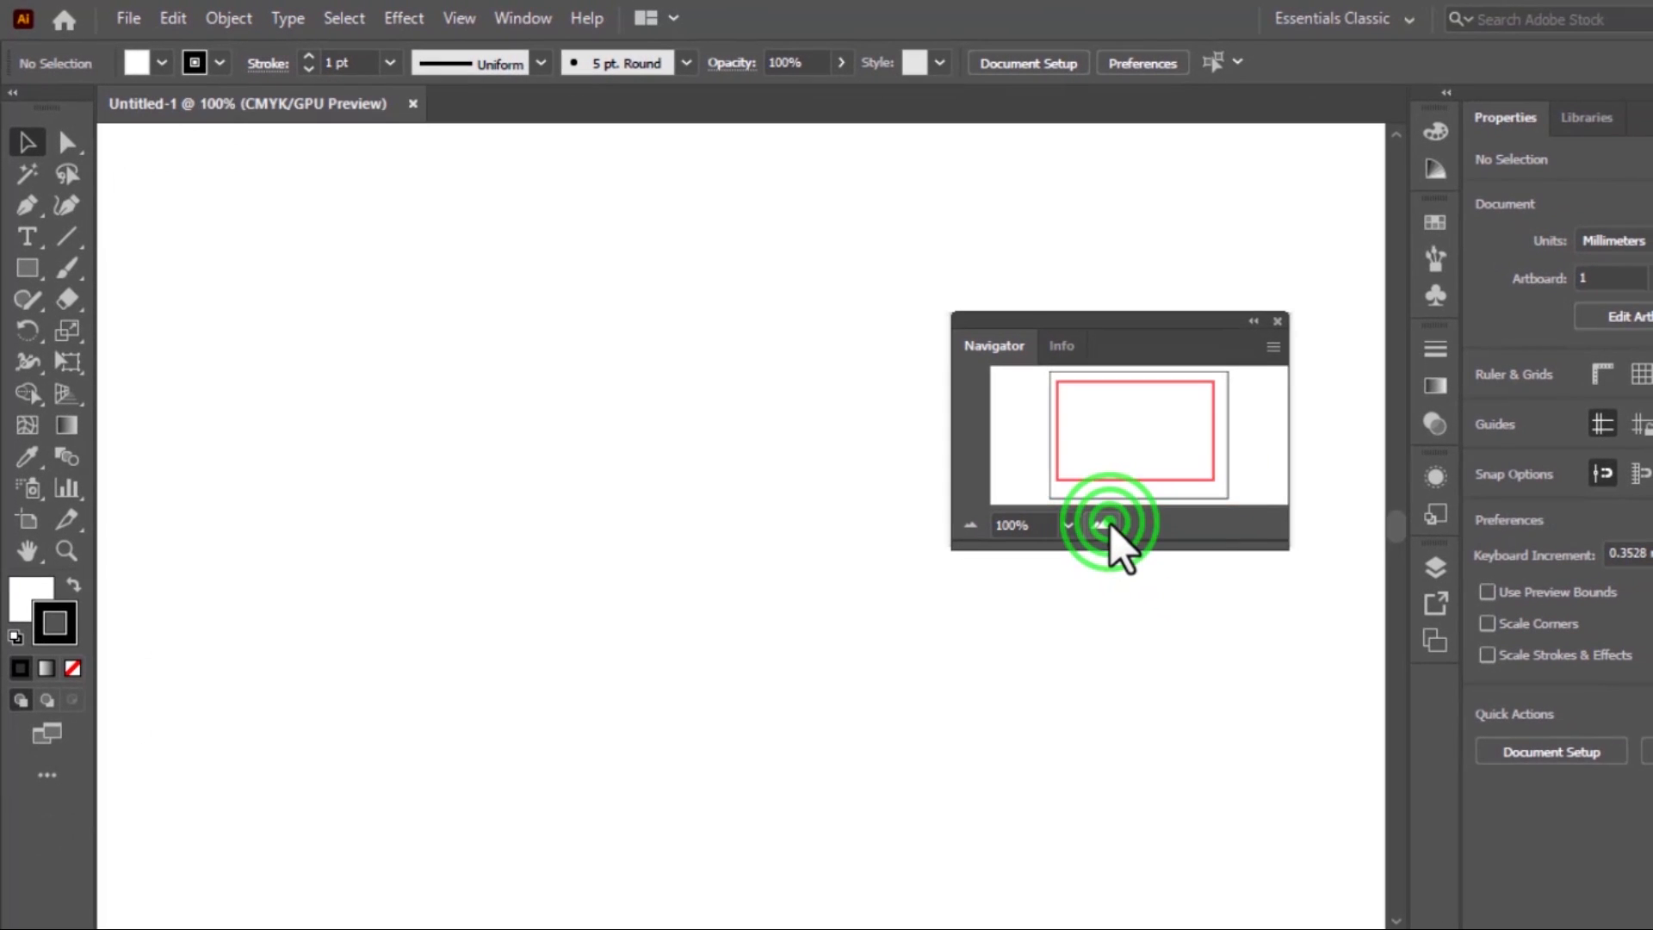
{"action": "left_click", "coordinate": [964, 521]}
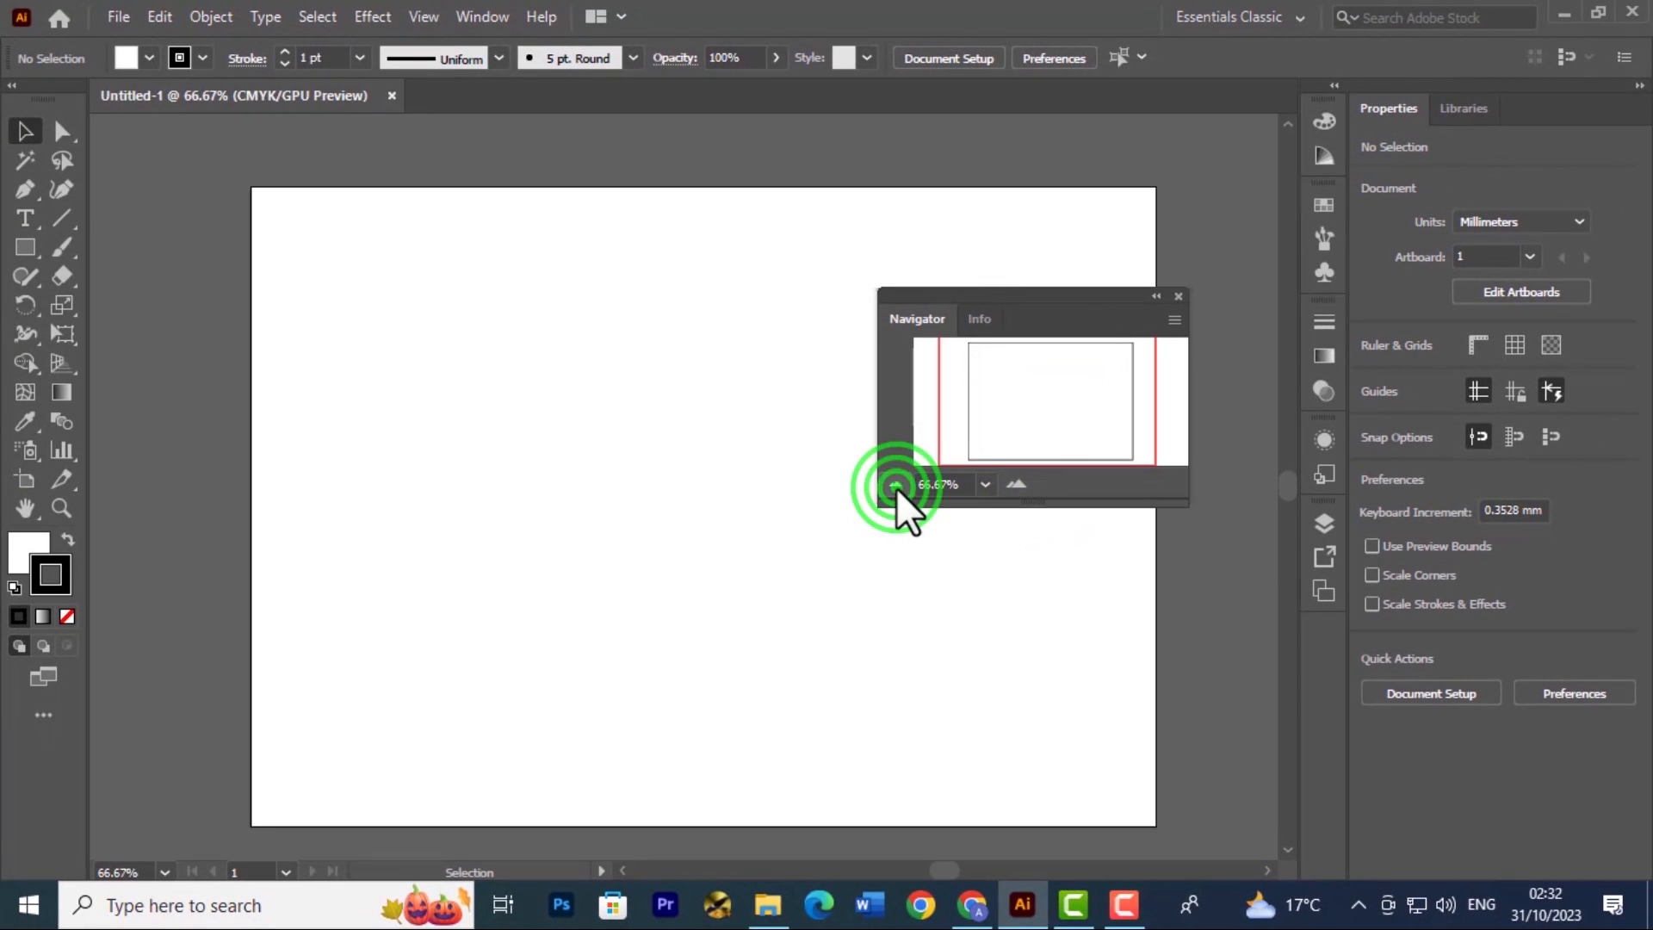
{"action": "left_click", "coordinate": [1180, 296]}
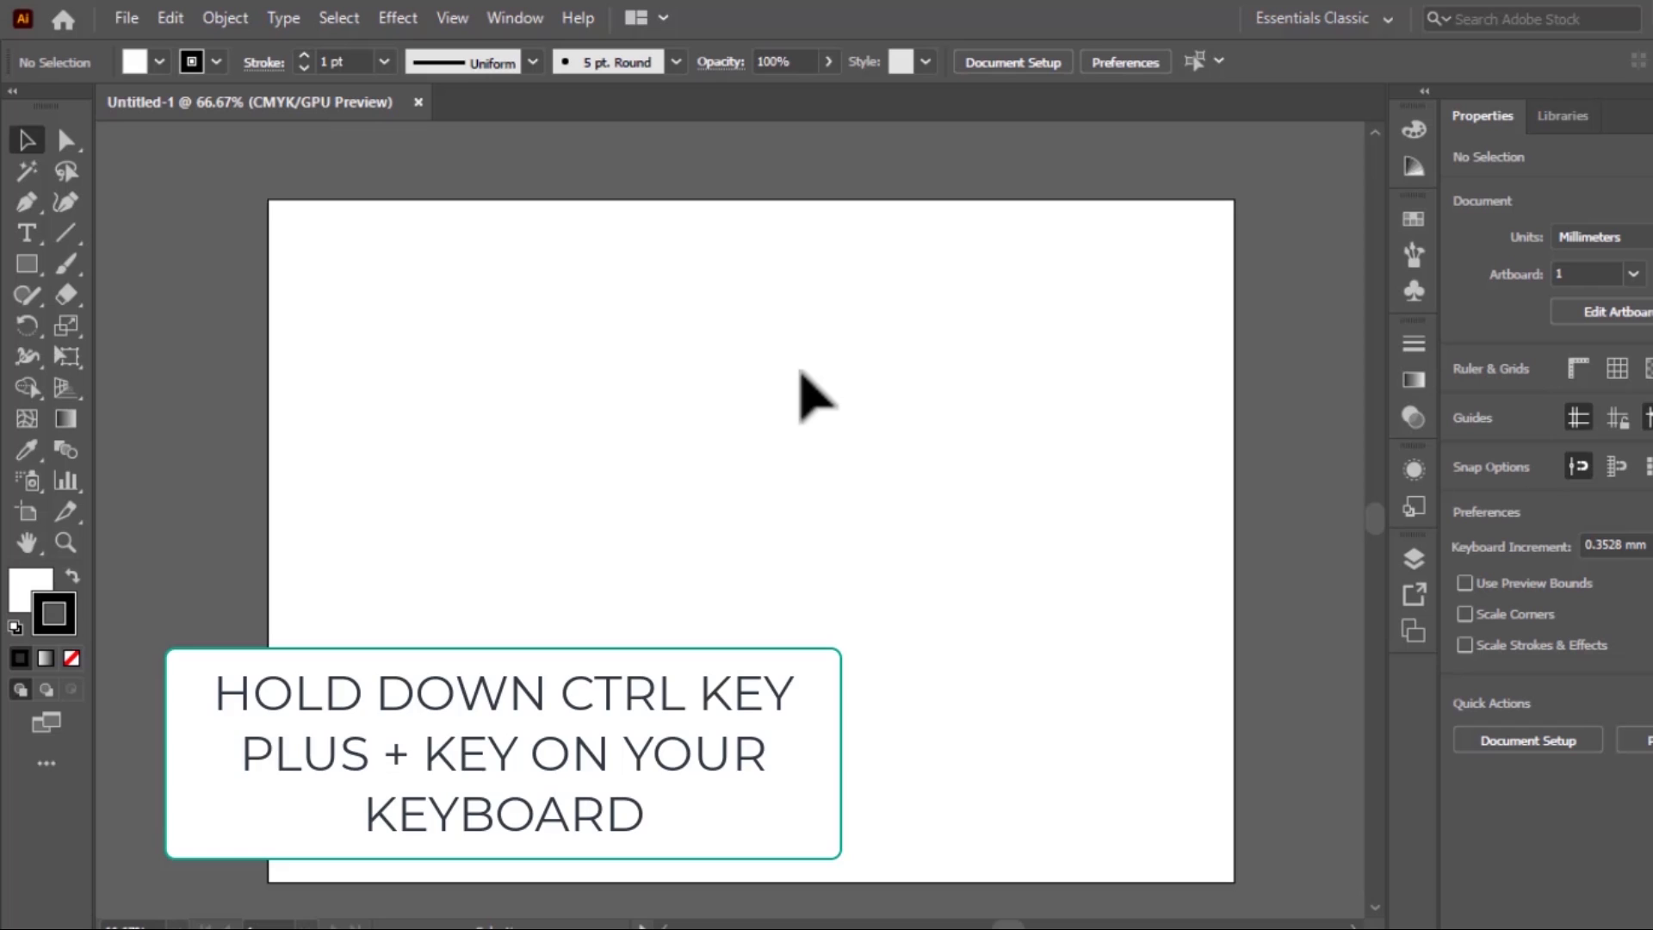
Zoom the artboard in to 200%, out to 25%, and in again to 66.67% without the Zoom tool or Navigator
{"action": "key", "text": "ctrl+plus"}
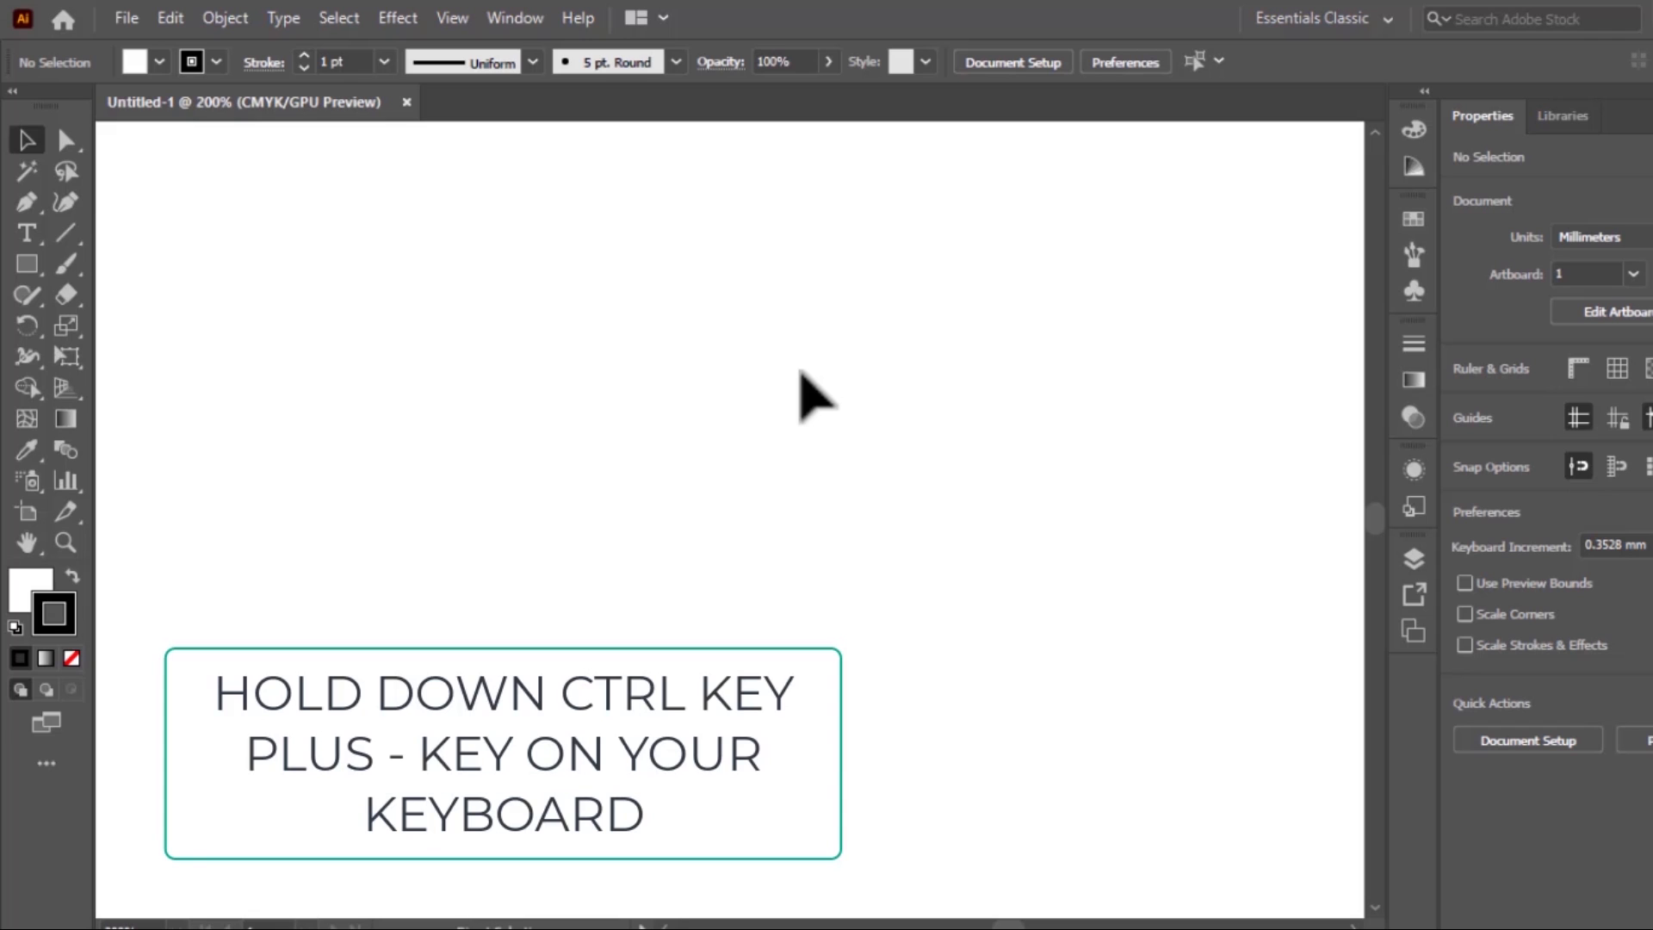
{"action": "key", "text": "ctrl+minus"}
{"action": "key", "text": "ctrl+minus"}
{"action": "key", "text": "ctrl+minus"}
{"action": "key", "text": "ctrl+minus"}
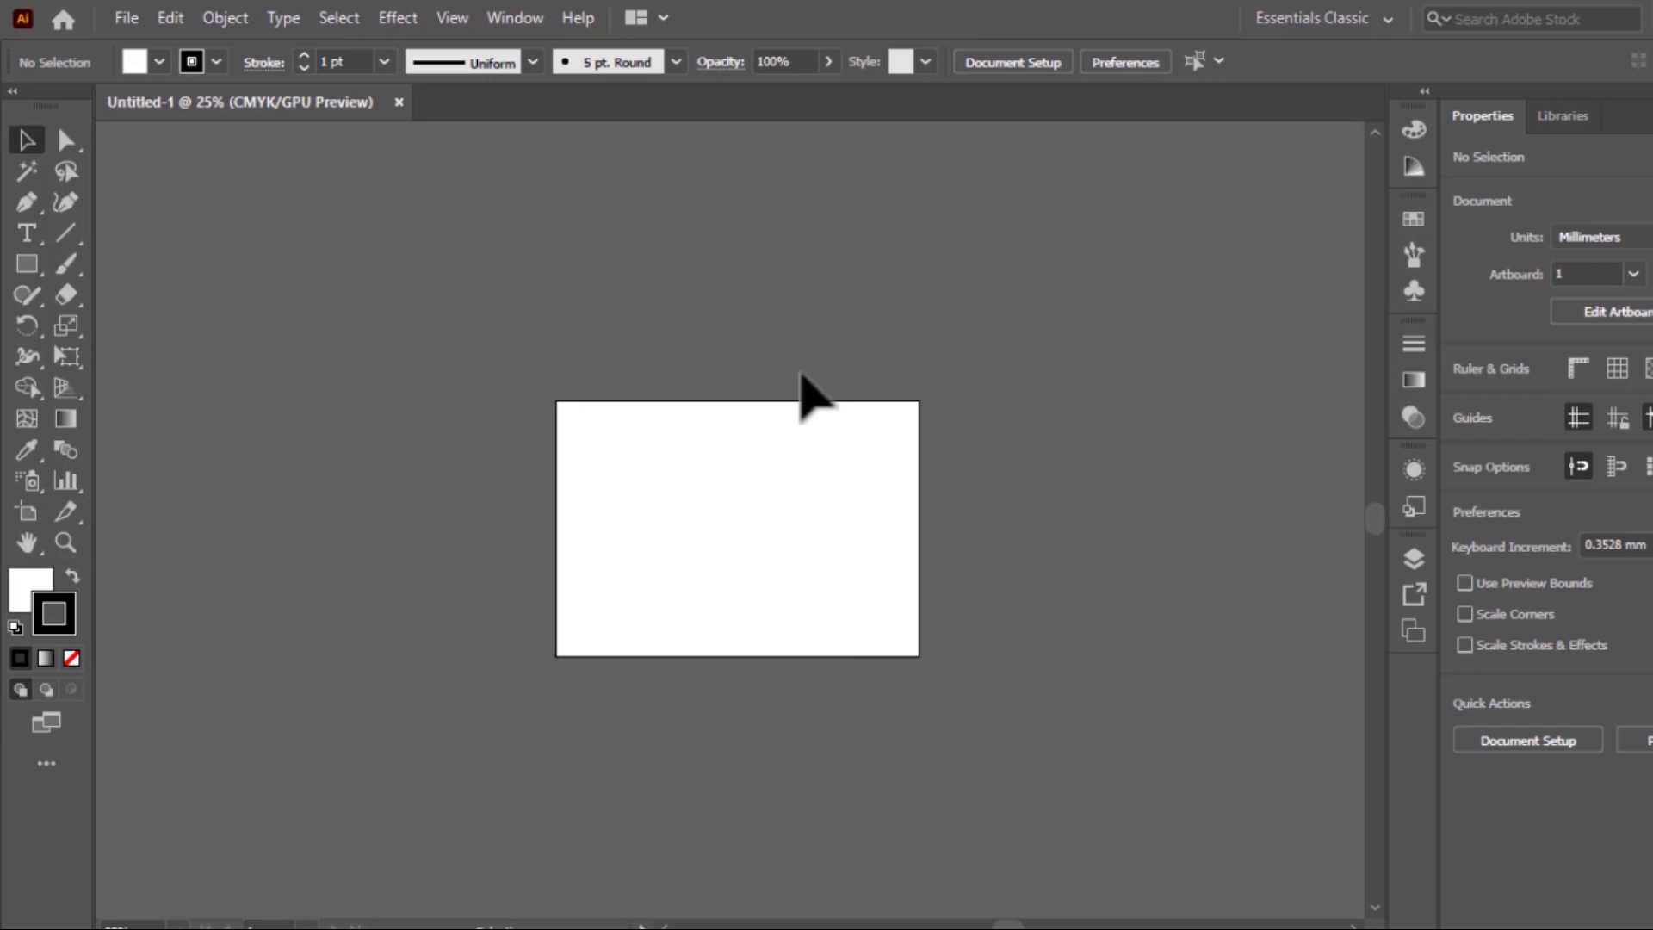
{"action": "key", "text": "ctrl+plus"}
{"action": "key", "text": "ctrl+plus"}
{"action": "key", "text": "ctrl+plus"}
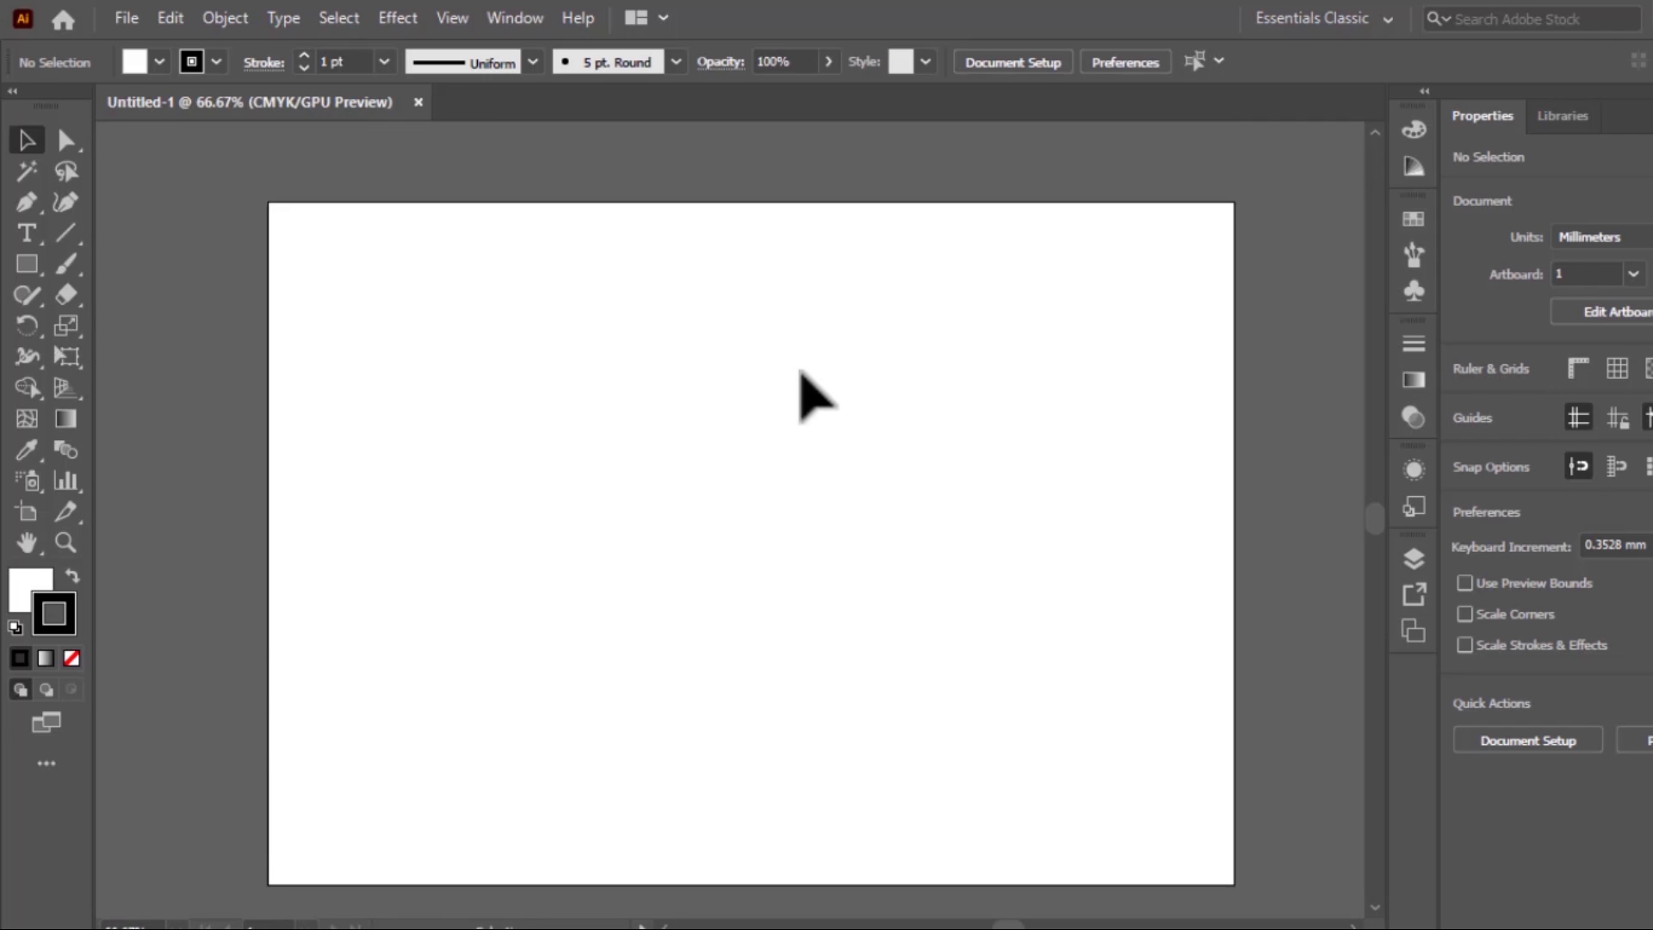
Zoom out in increments from the artboard to 25%, and fit the artboard in the window
{"action": "key", "text": "ctrl+minus"}
{"action": "key", "text": "ctrl+minus"}
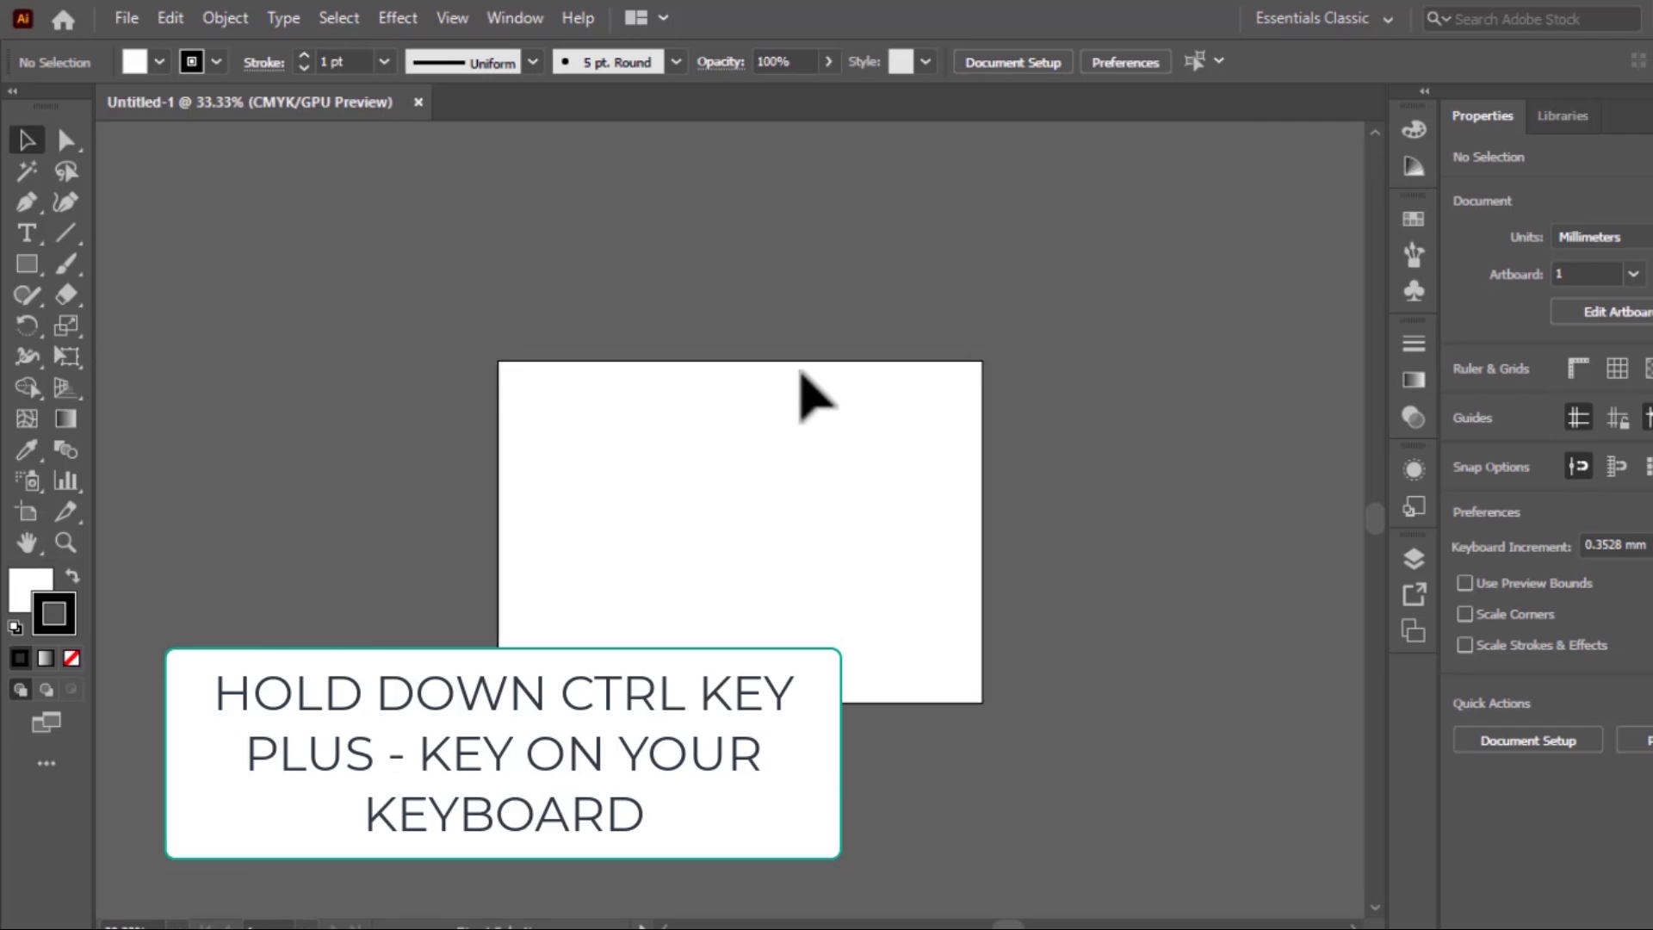
{"action": "key", "text": "ctrl+minus"}
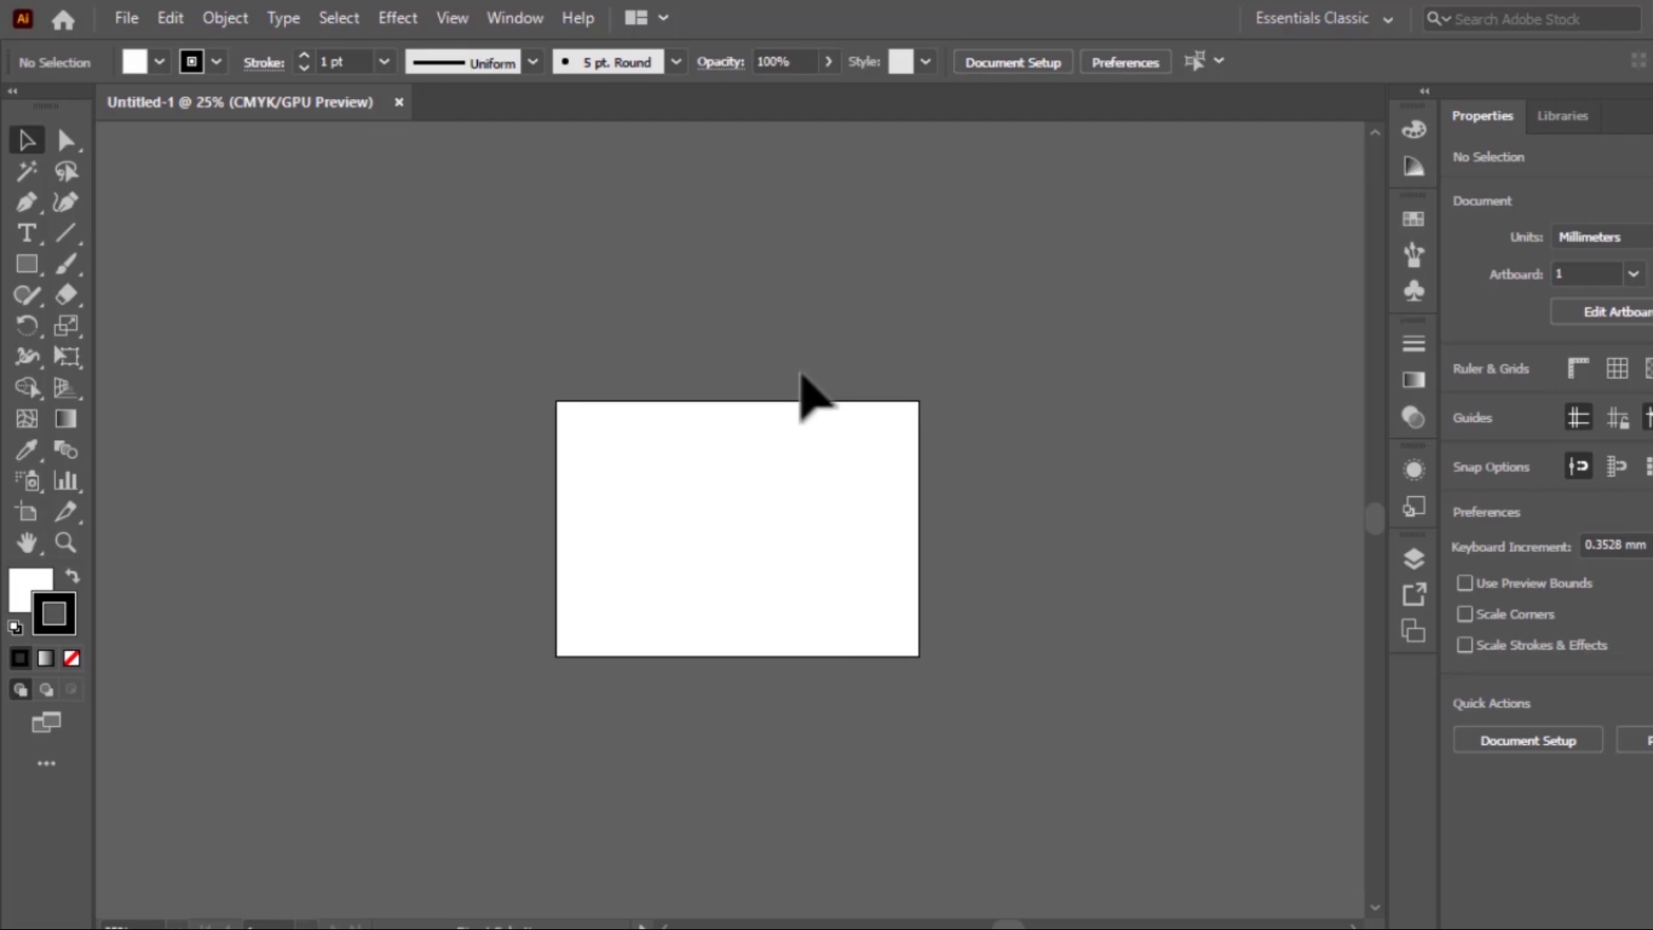
{"action": "key", "text": "ctrl+0"}
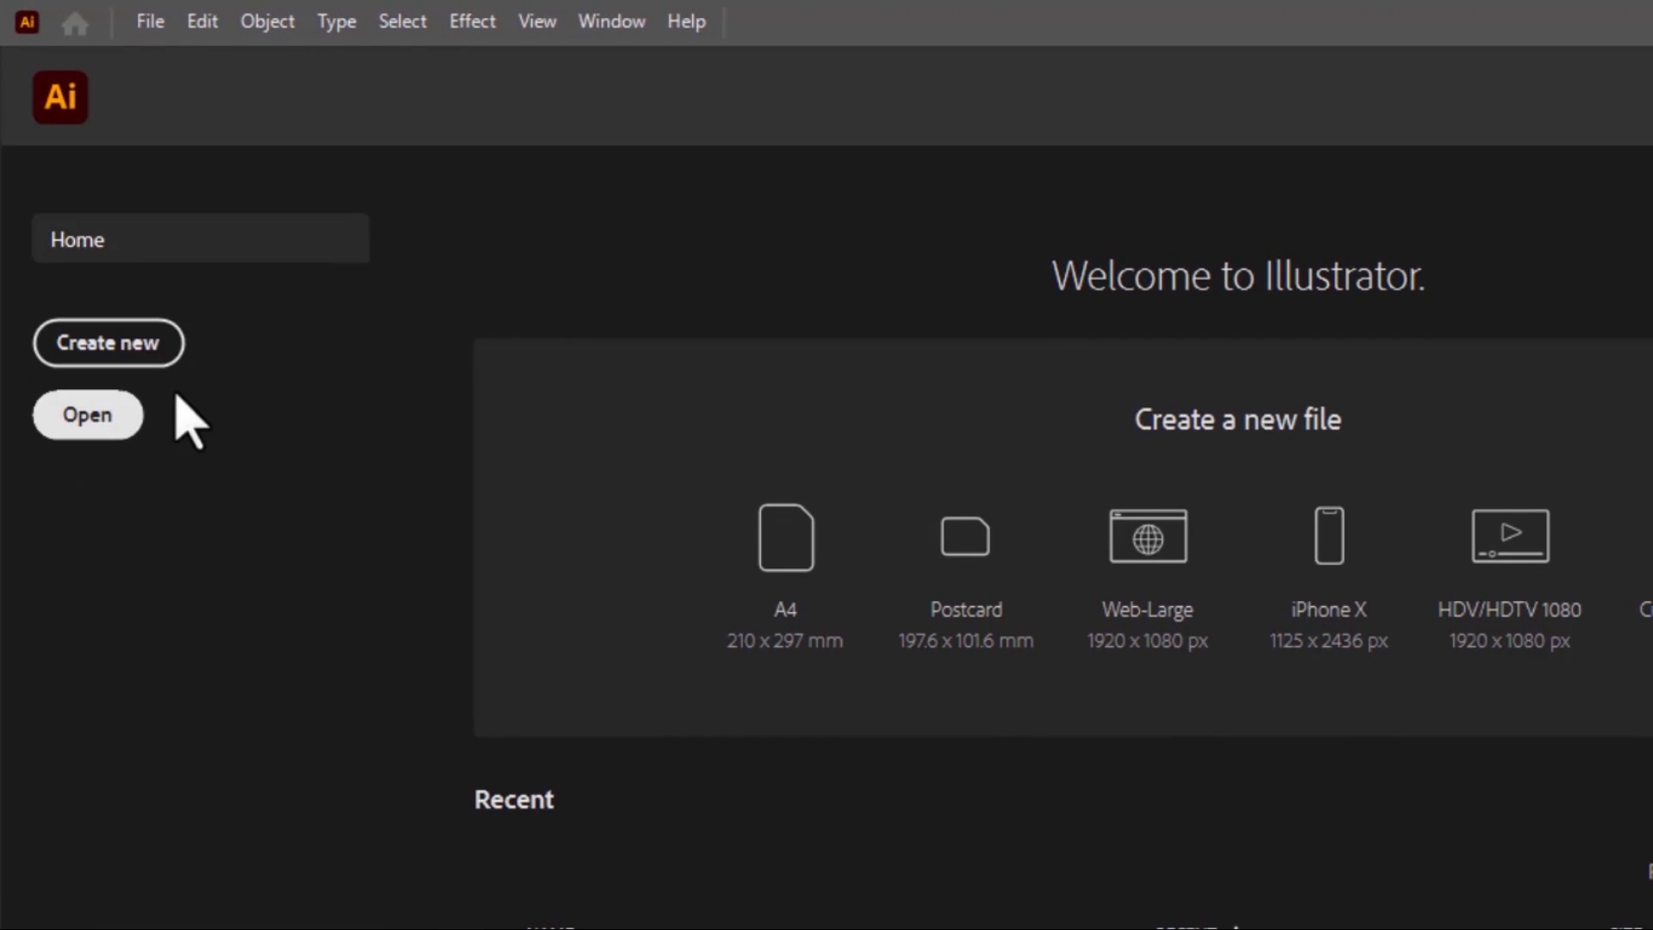
Start a new document and browse the Print, Film & Video, Art & Illustration, Web, Mobile and Saved preset categories, returning to Recent
{"action": "left_click", "coordinate": [141, 347]}
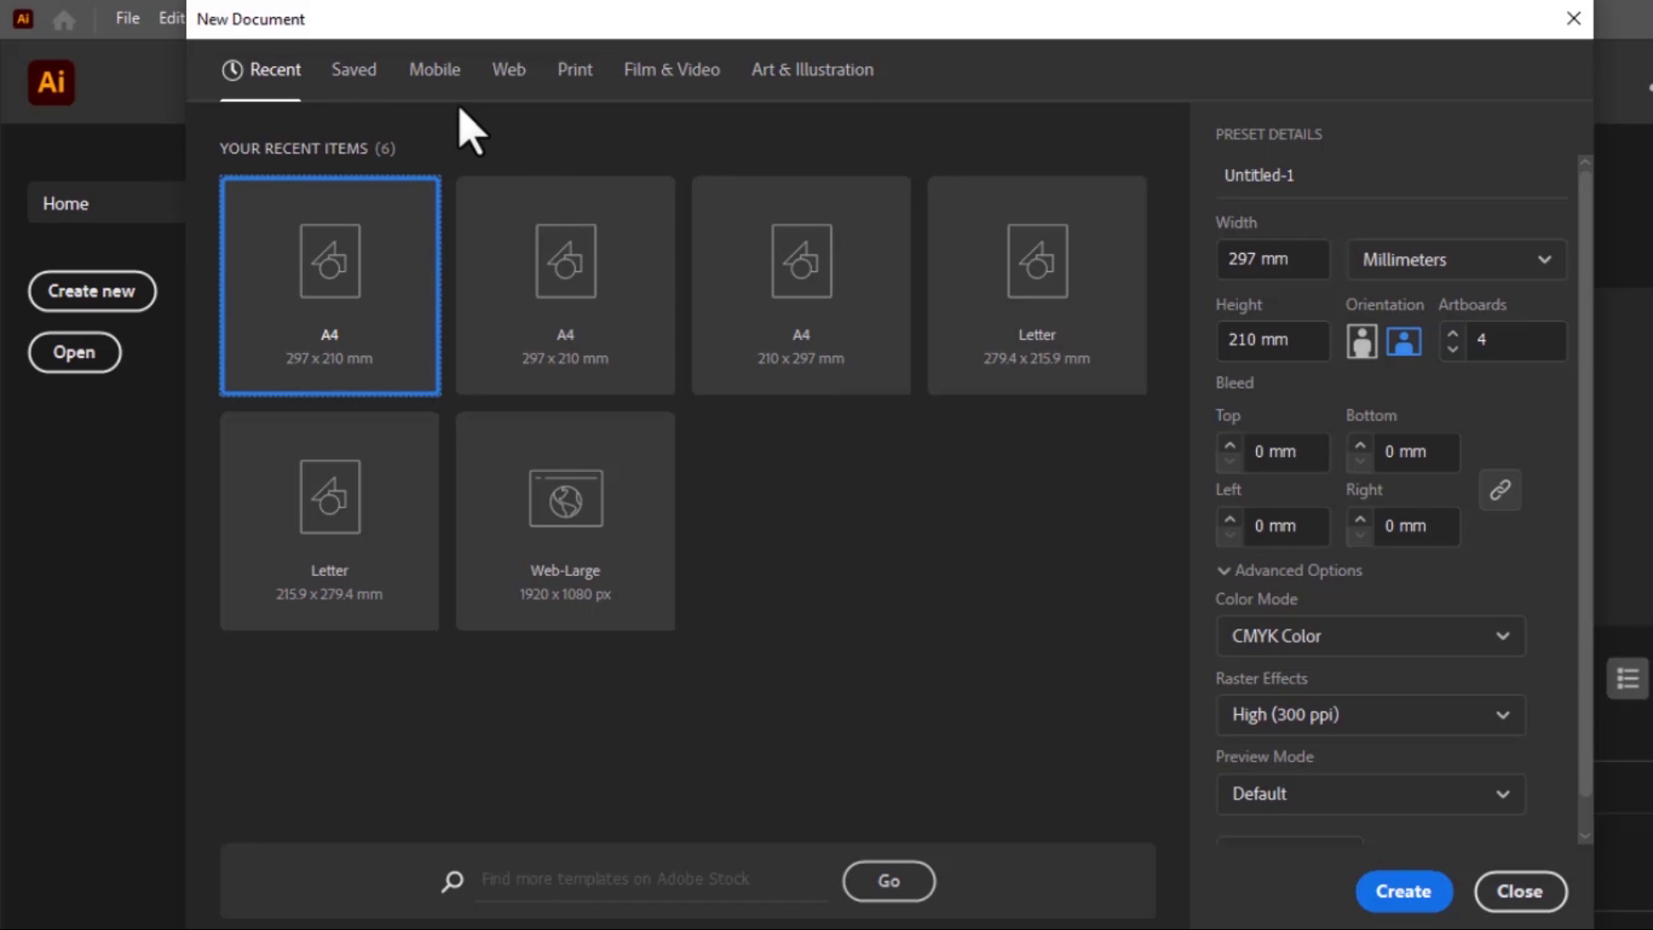
{"action": "left_click", "coordinate": [584, 75]}
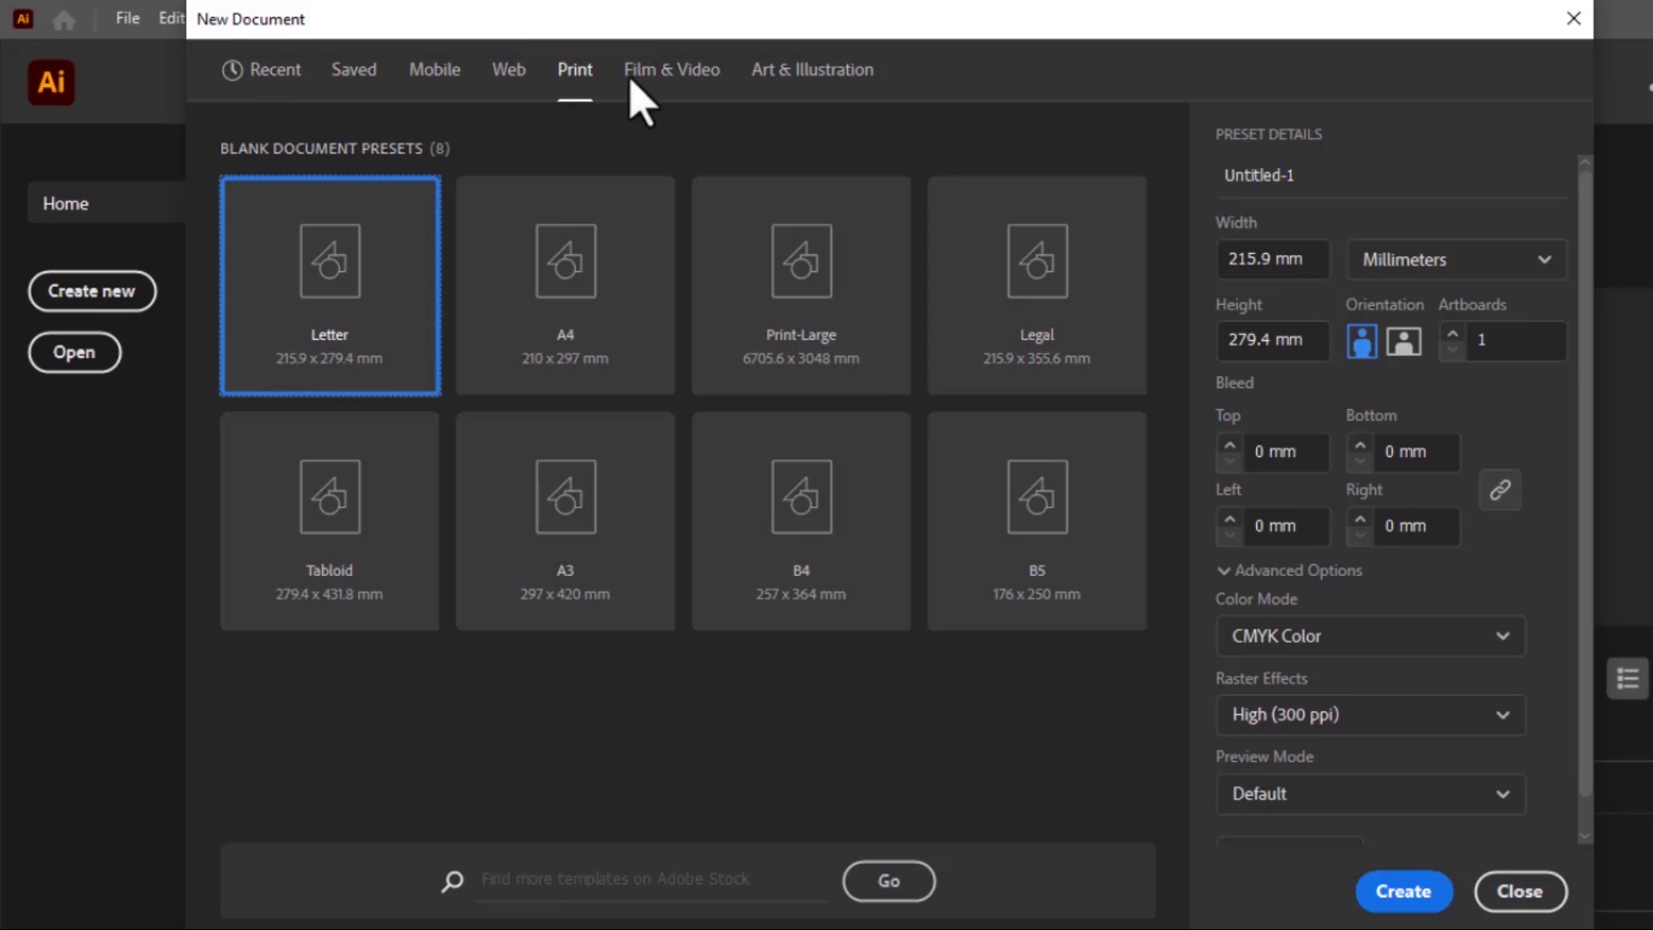
{"action": "left_click", "coordinate": [663, 71]}
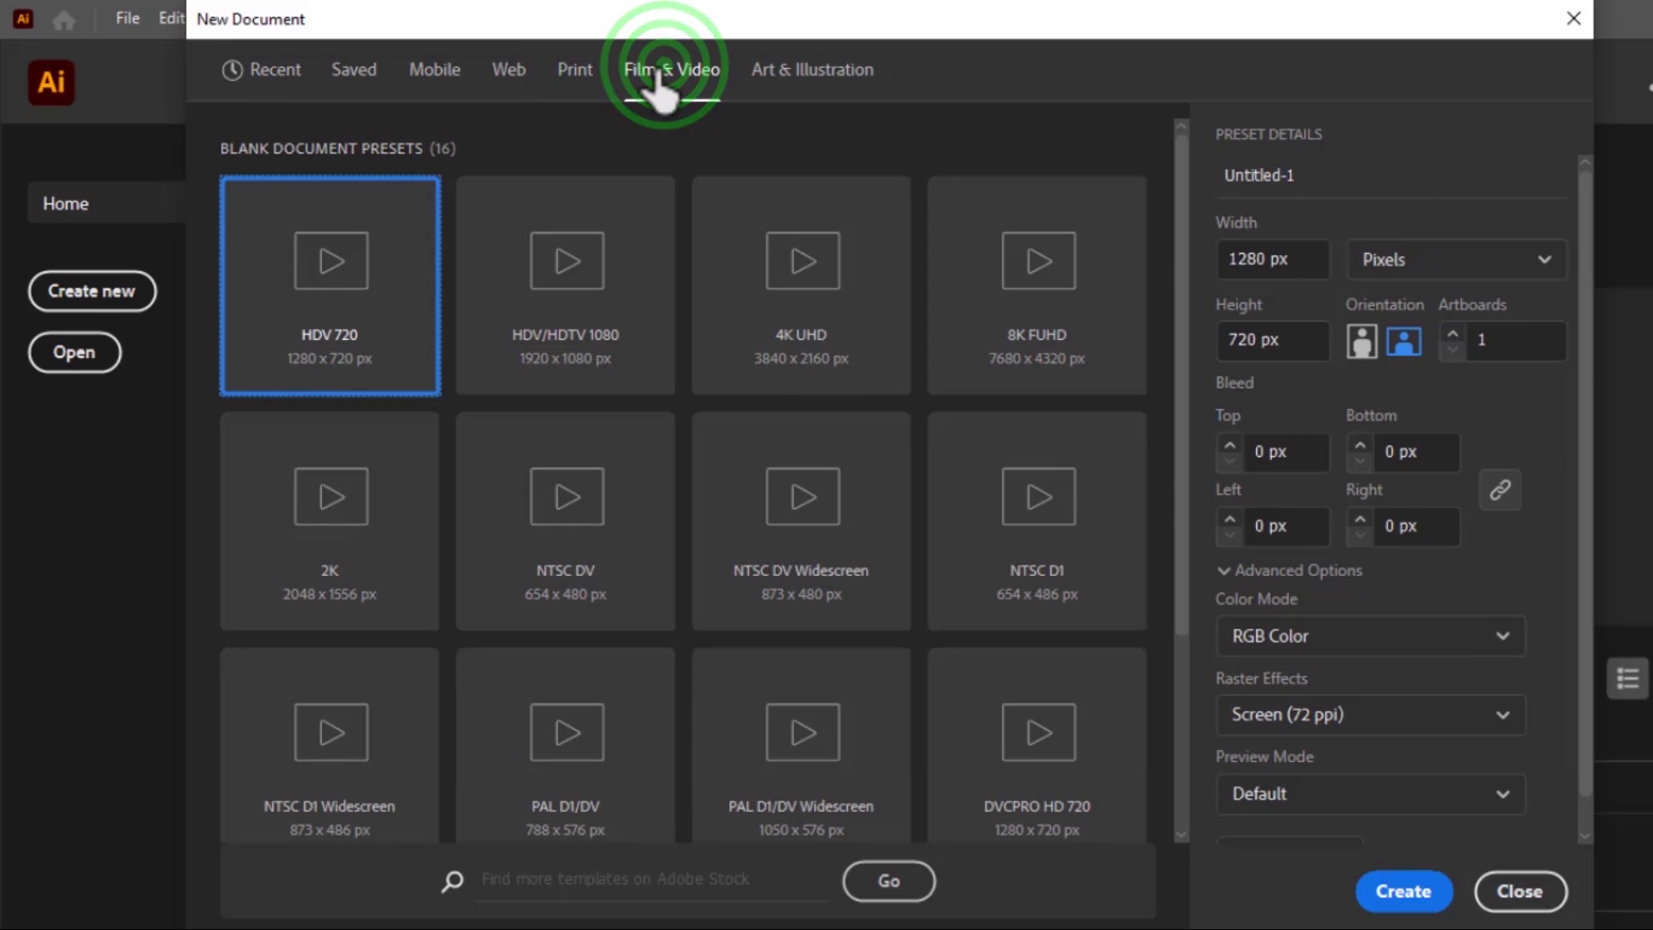
{"action": "left_click", "coordinate": [774, 70]}
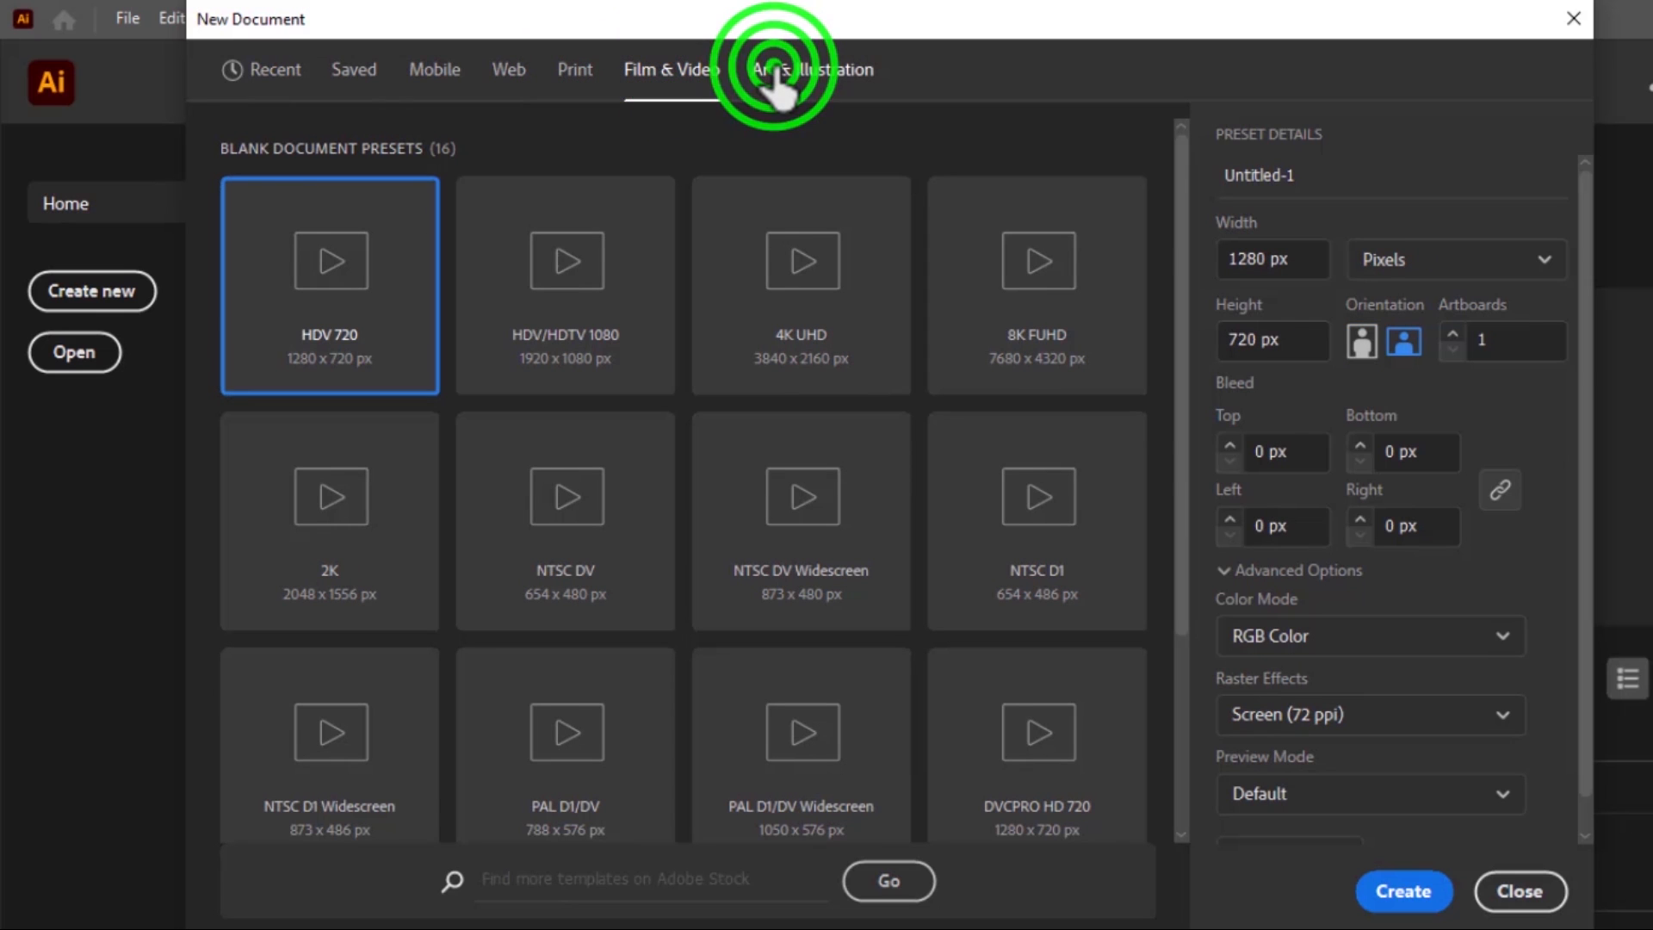
{"action": "left_click", "coordinate": [525, 71]}
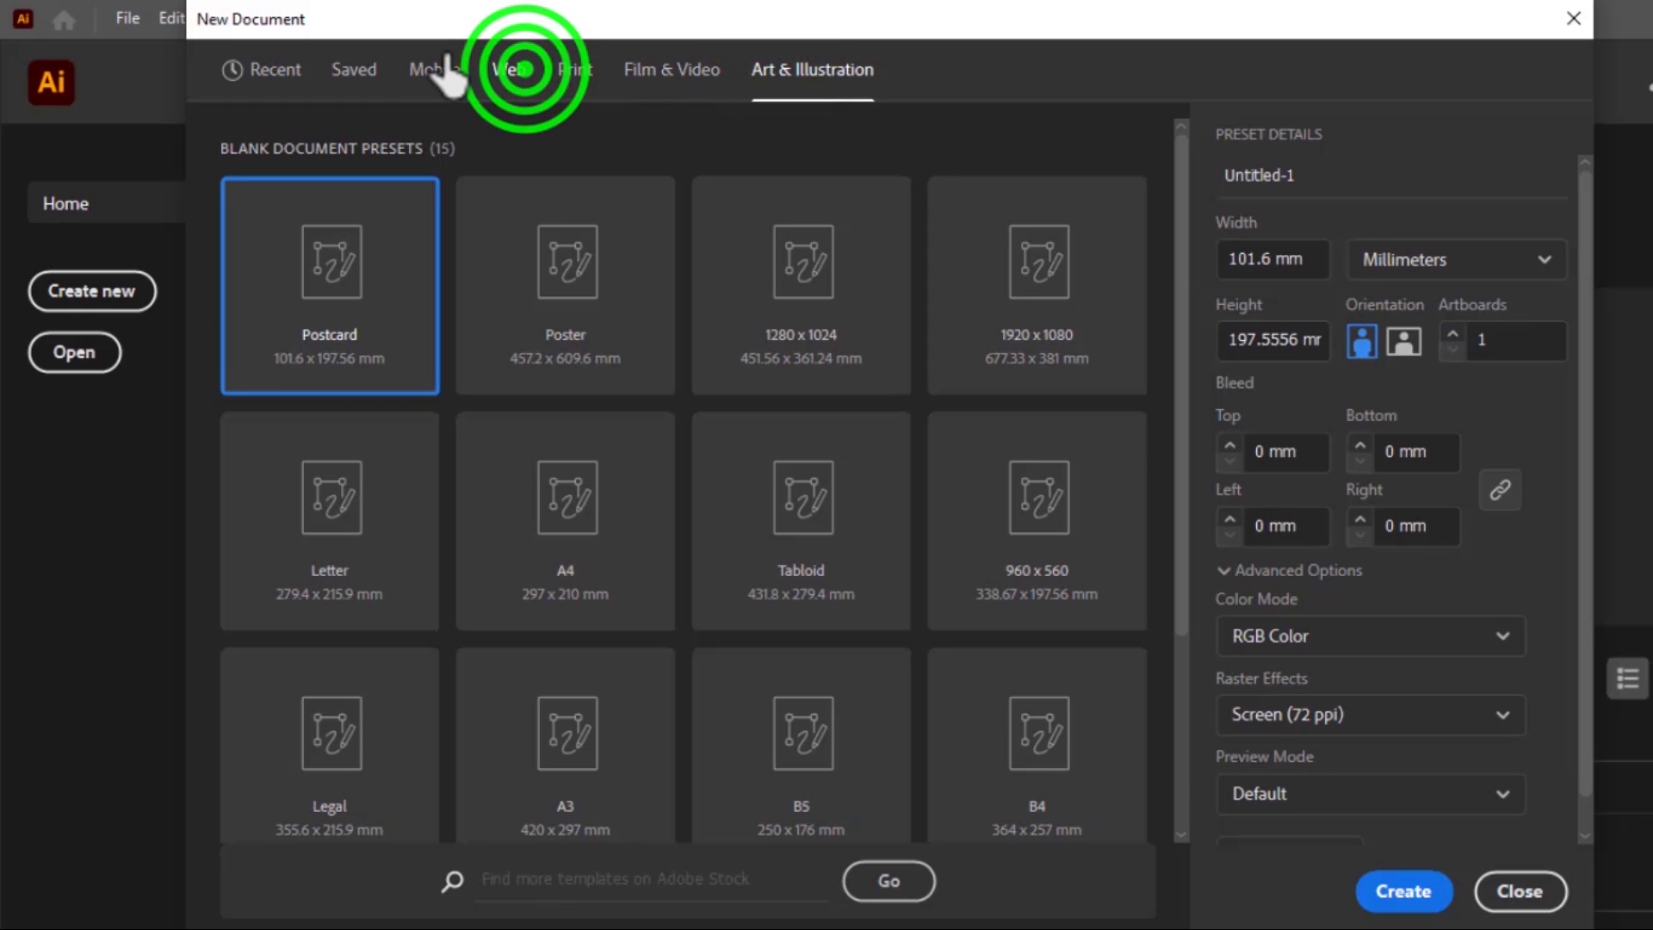
{"action": "left_click", "coordinate": [437, 74]}
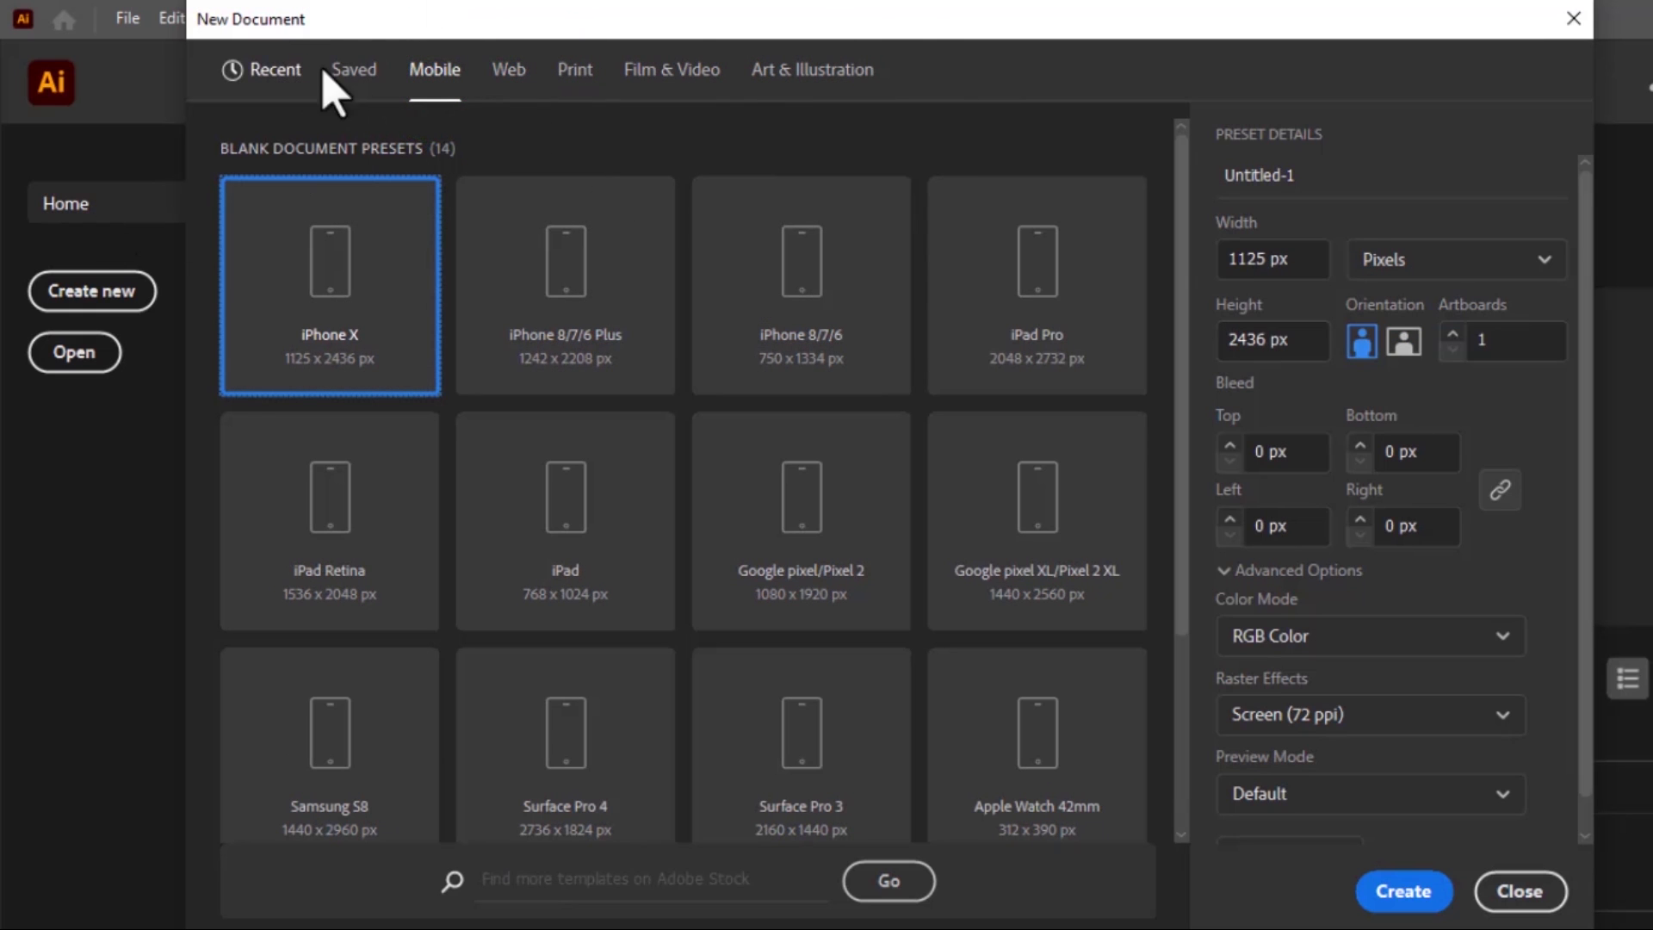
{"action": "left_click", "coordinate": [342, 70]}
{"action": "left_click", "coordinate": [277, 71]}
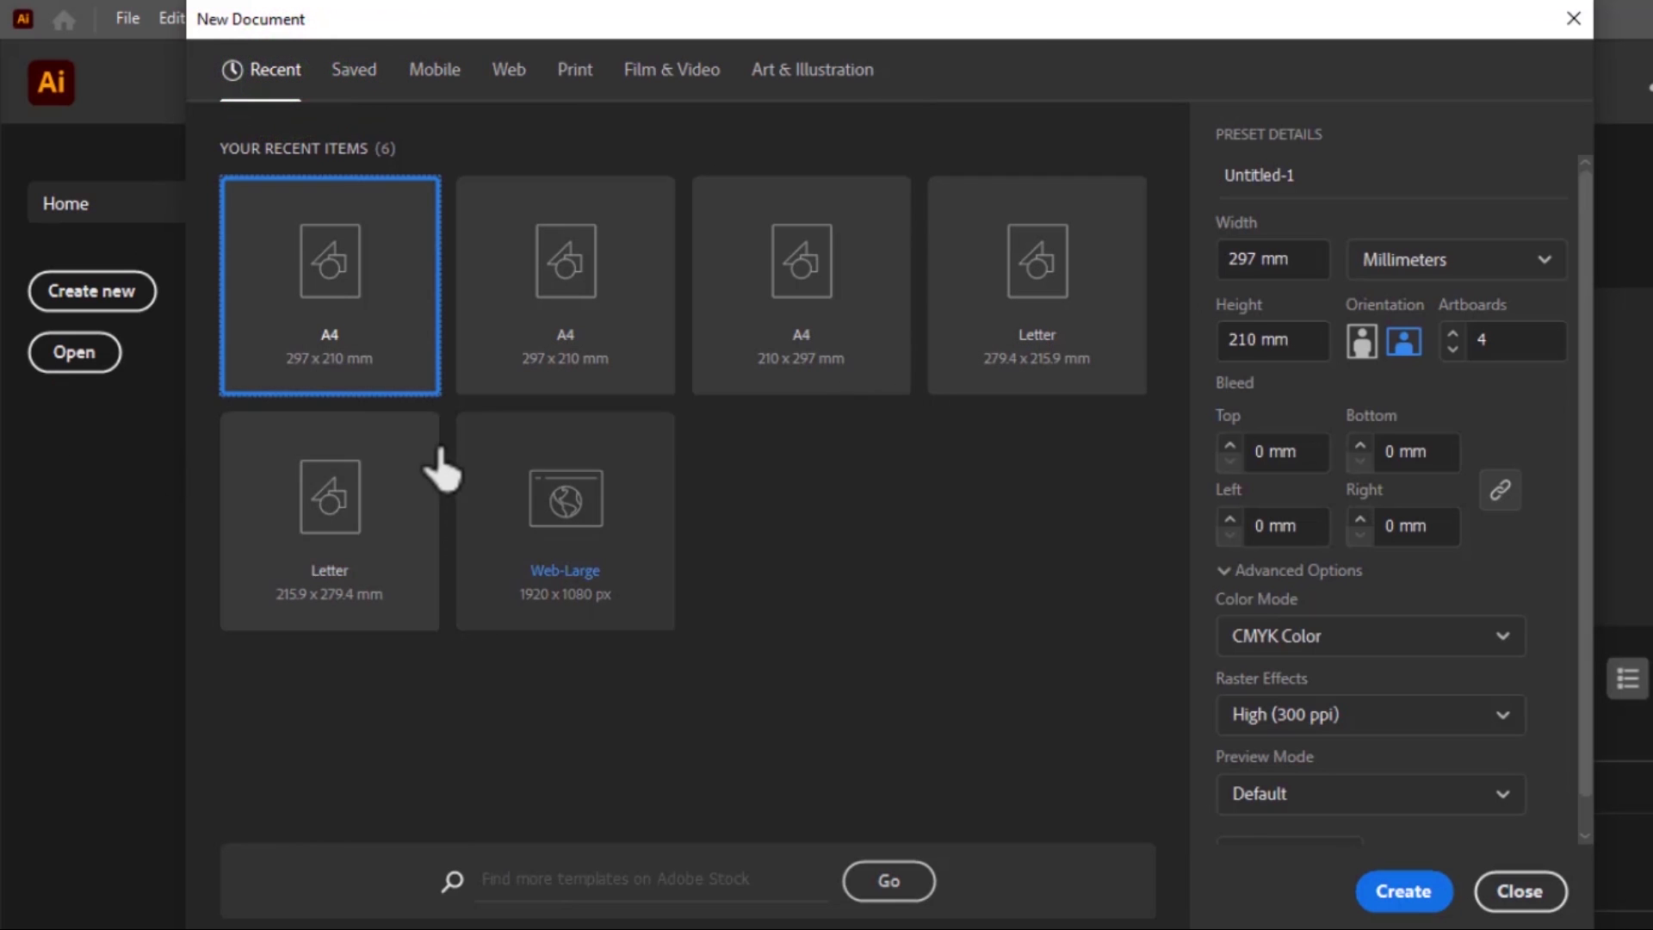
Create an A4 landscape document of 297 x 210 mm with 1 artboard, keeping CMYK Color as the colour mode
{"action": "left_click", "coordinate": [340, 286]}
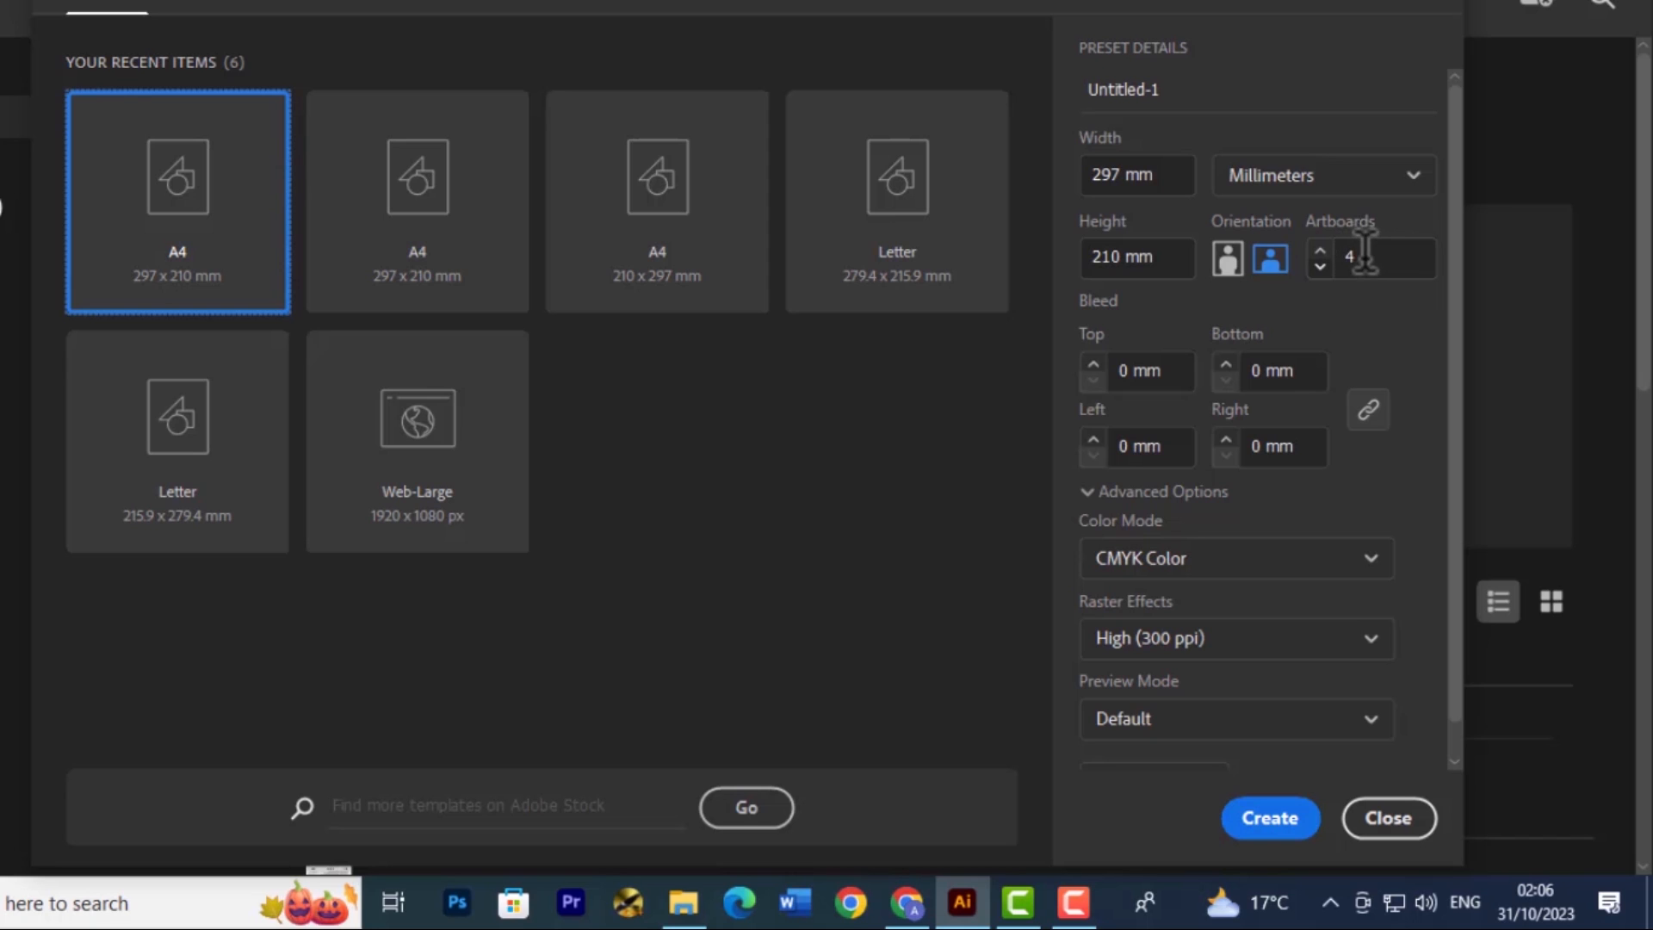
{"action": "left_click", "coordinate": [1321, 267]}
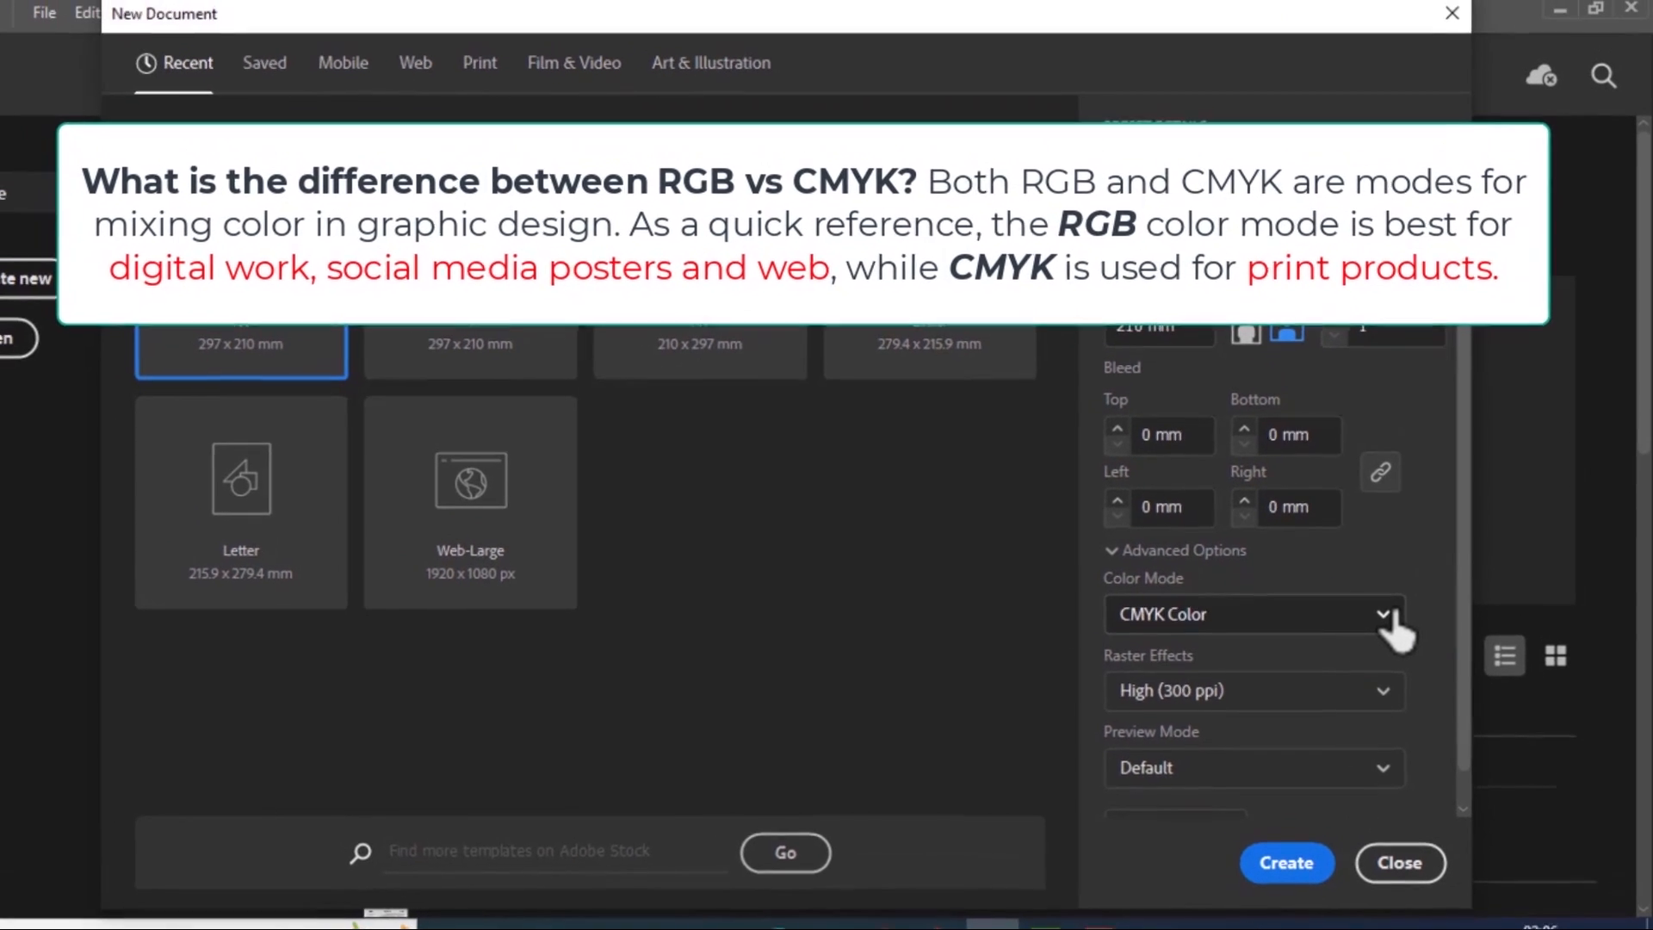
{"action": "left_click", "coordinate": [1380, 573]}
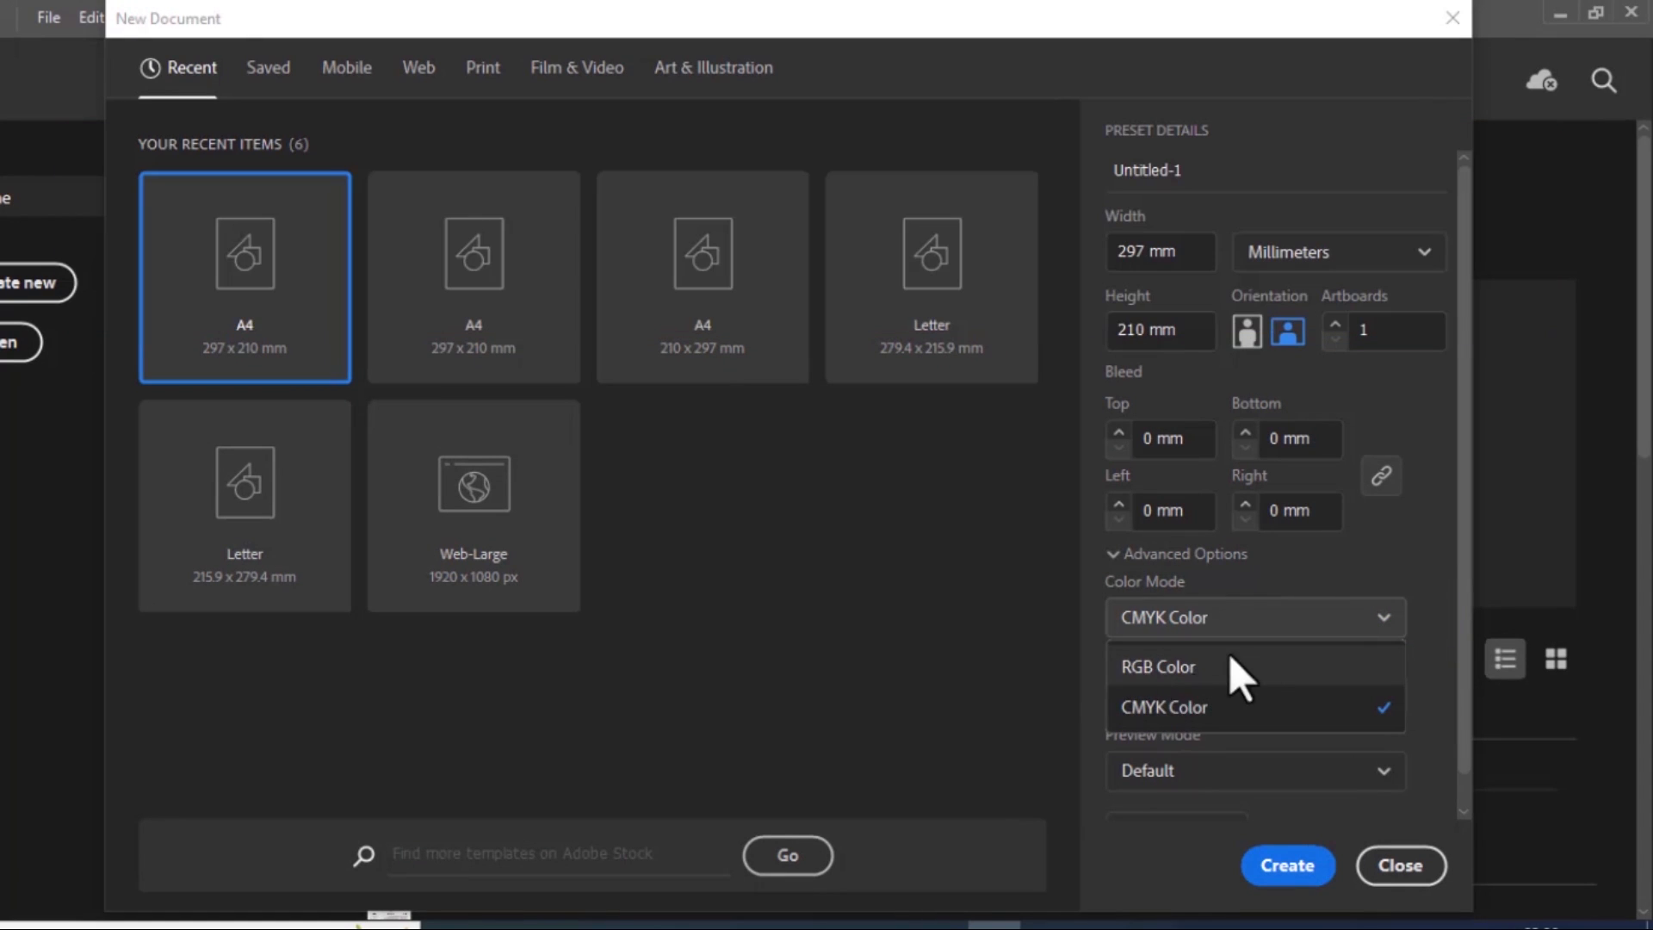
{"action": "left_click", "coordinate": [1395, 573]}
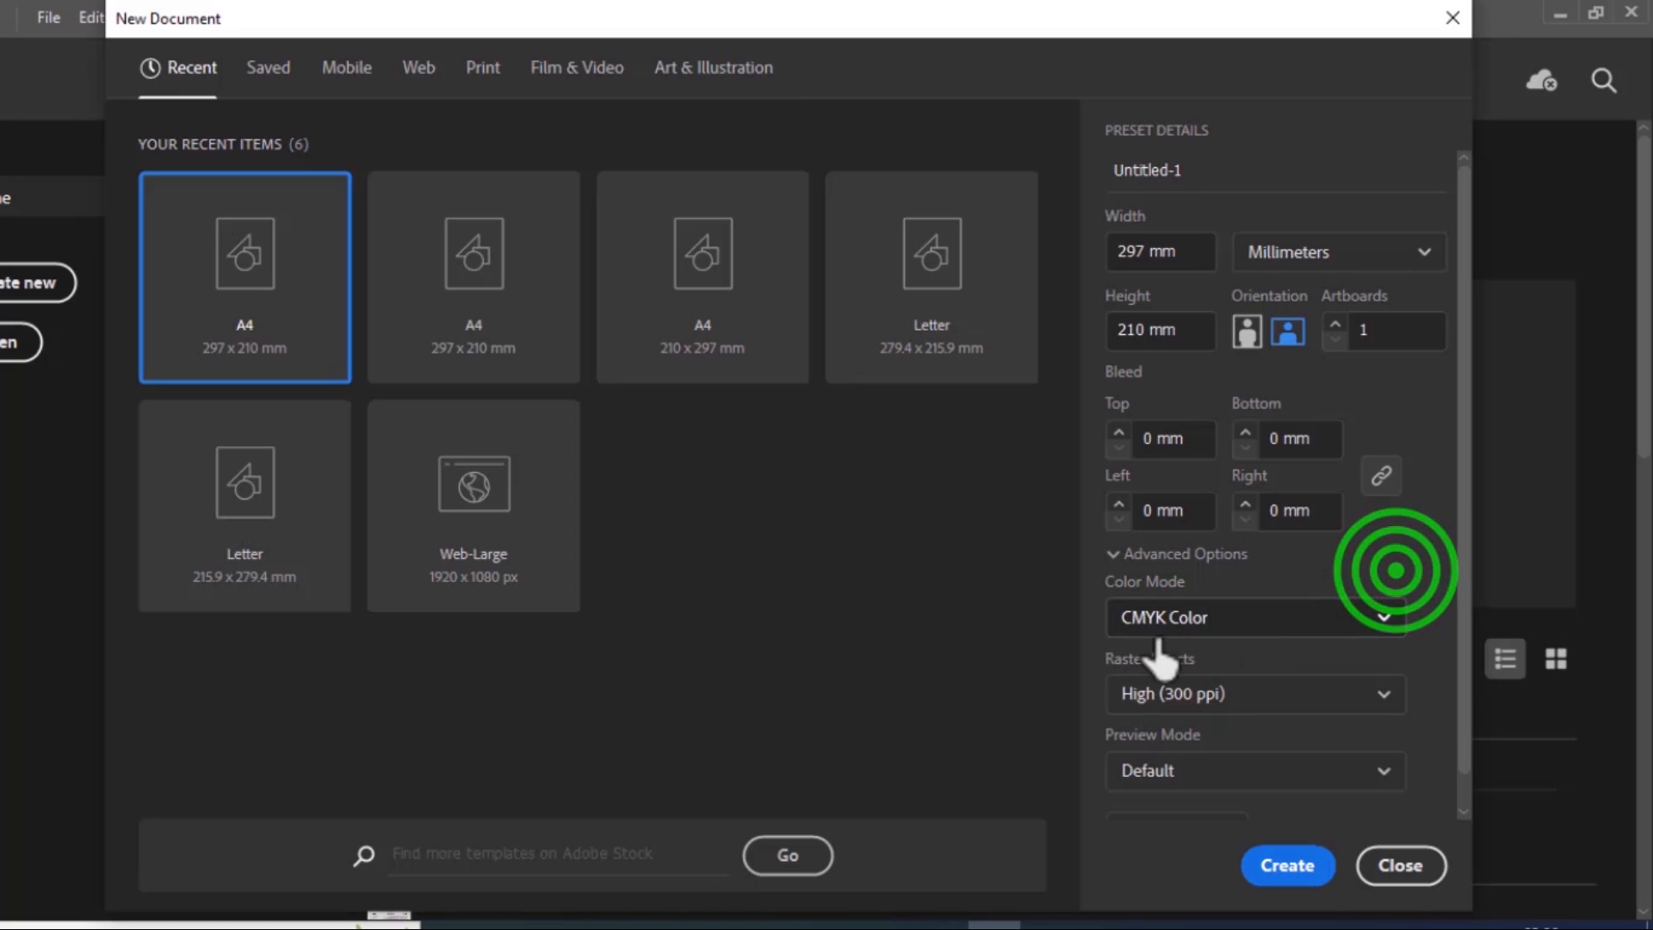
{"action": "scroll", "coordinate": [1248, 676], "scroll_direction": "down", "scroll_amount": 1}
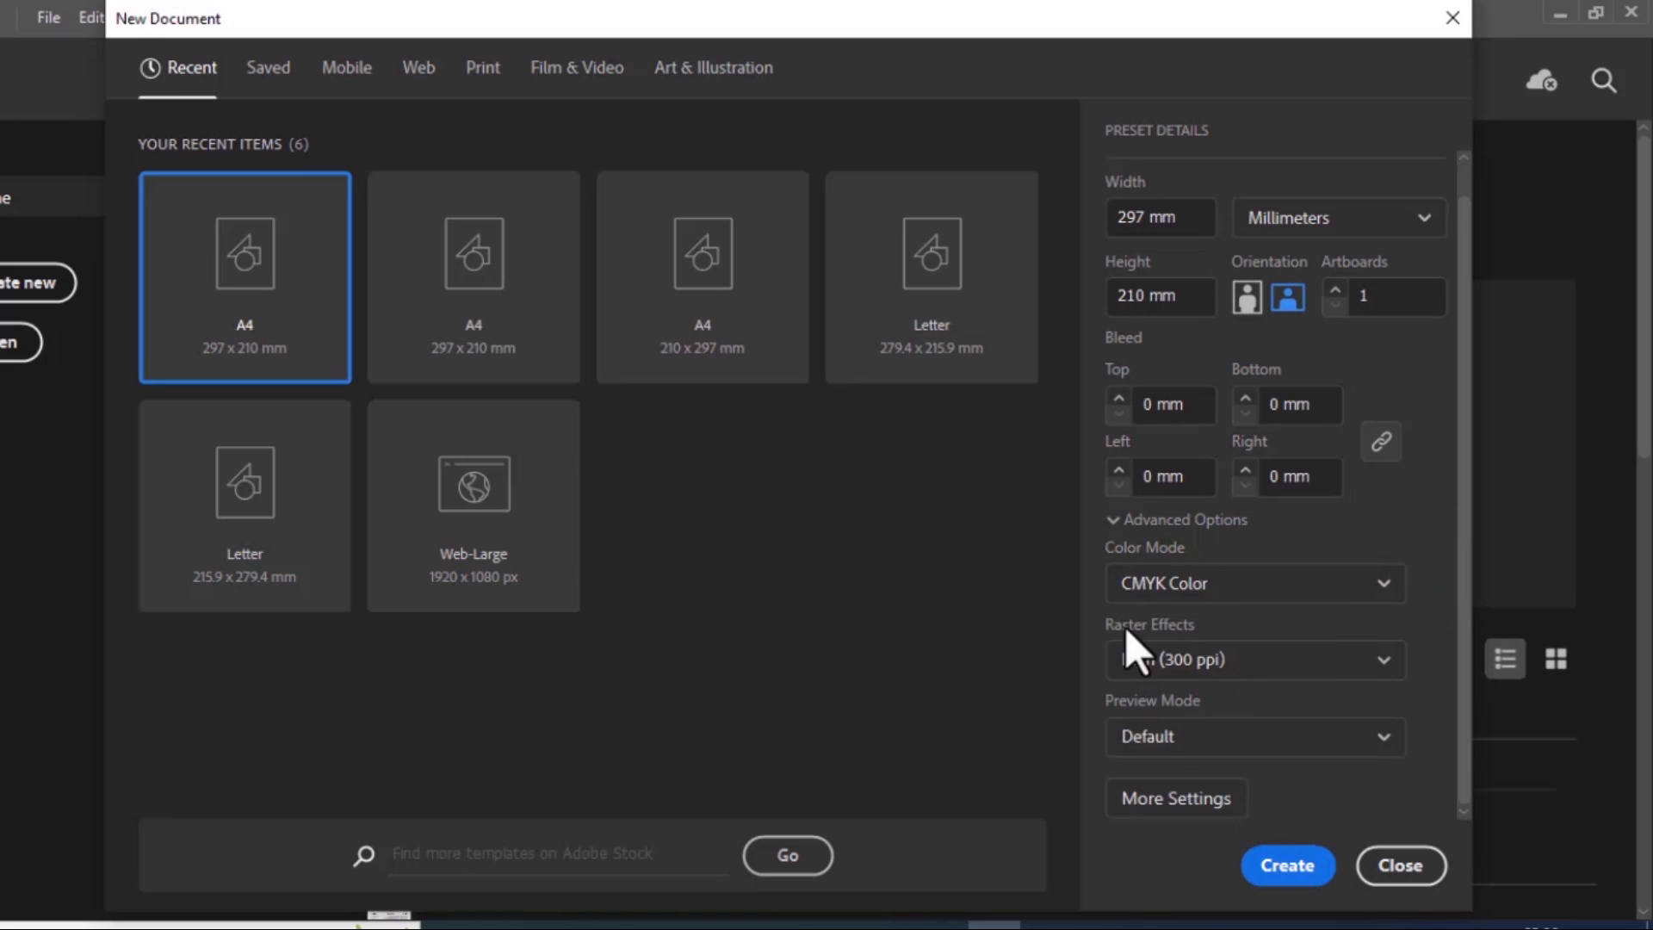
{"action": "scroll", "coordinate": [1266, 583], "scroll_direction": "up", "scroll_amount": 1}
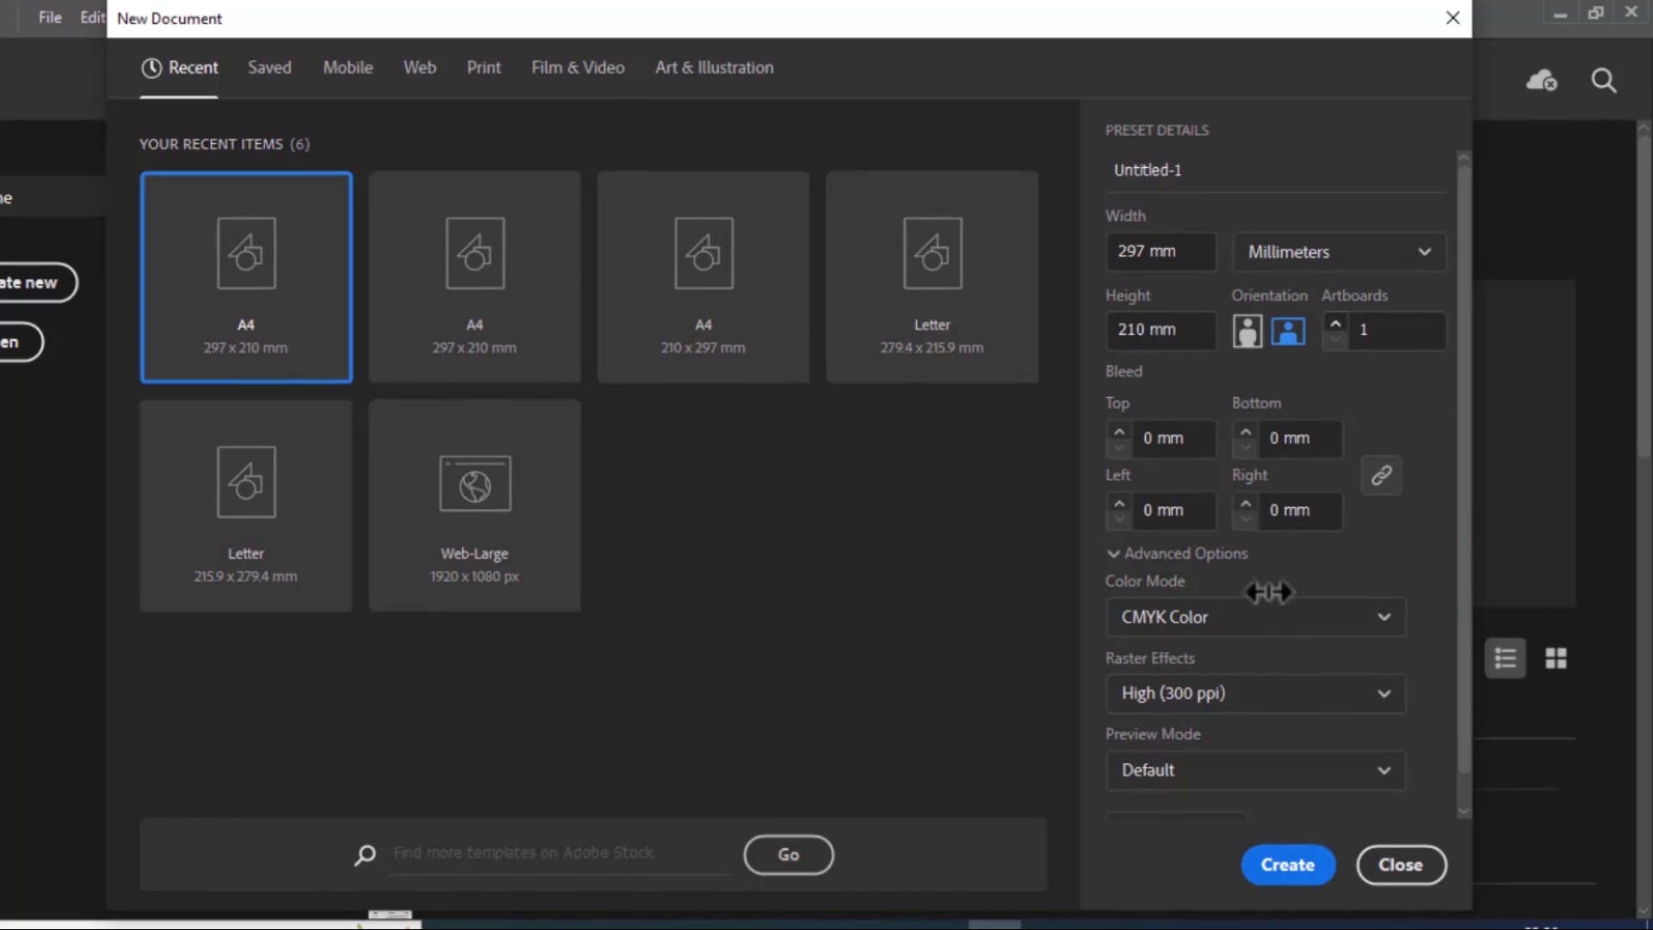
{"action": "left_click", "coordinate": [1287, 866]}
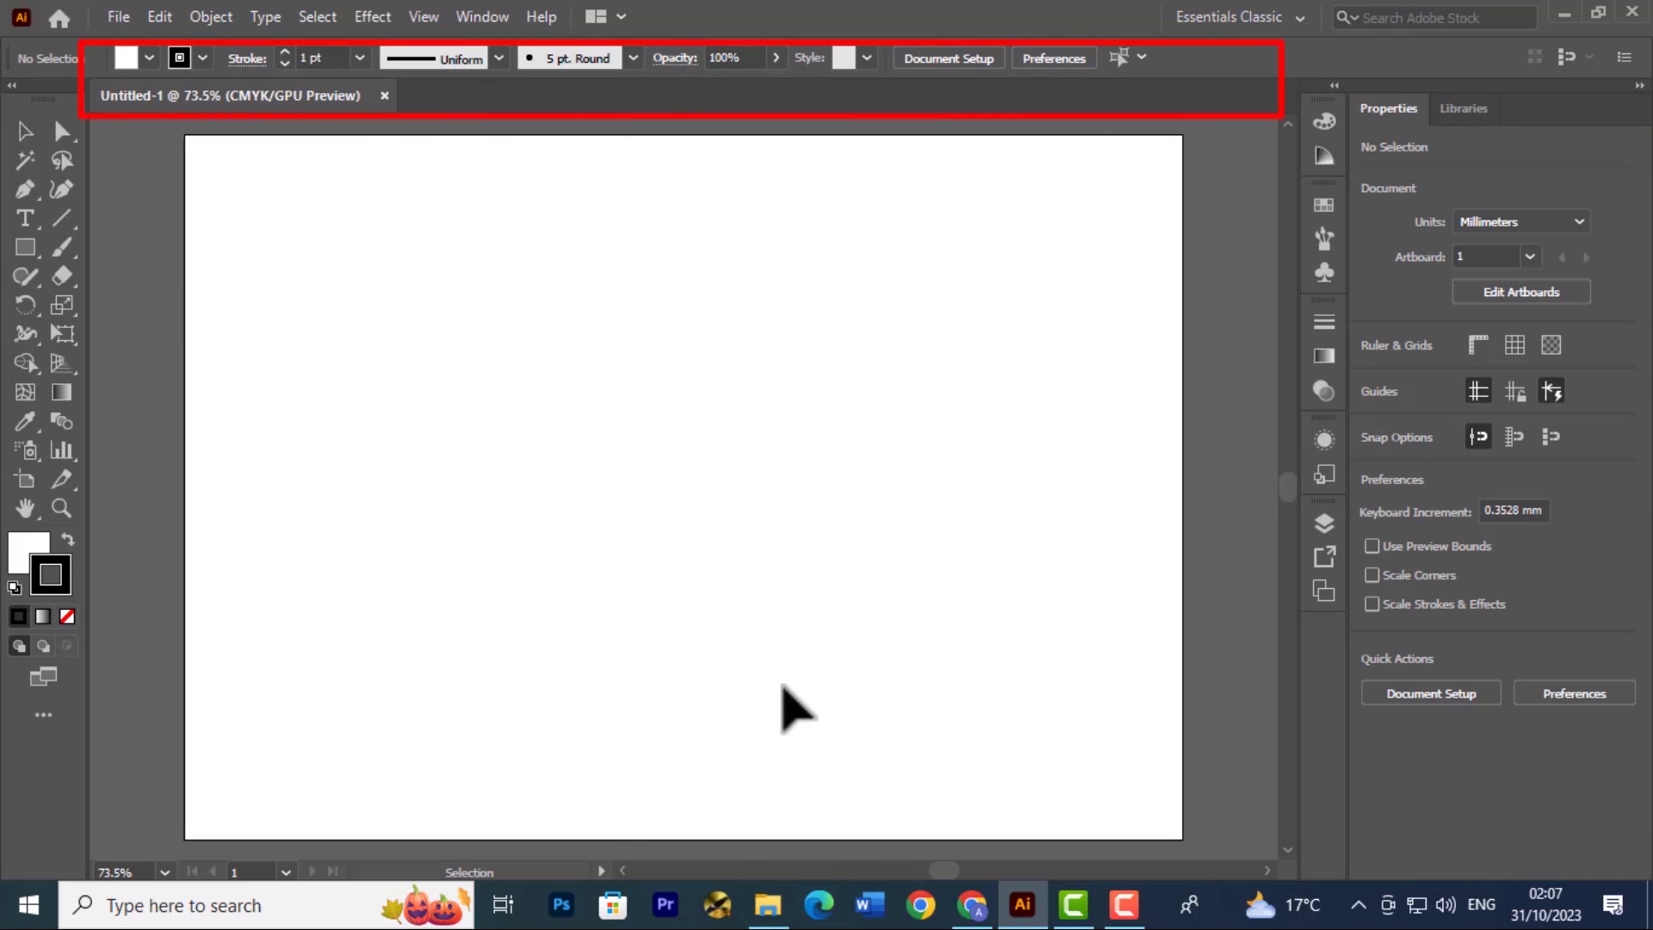
{"action": "scroll", "coordinate": [779, 551], "scroll_direction": "down", "scroll_amount": 1}
{"action": "scroll", "coordinate": [790, 568], "scroll_direction": "up", "scroll_amount": 1}
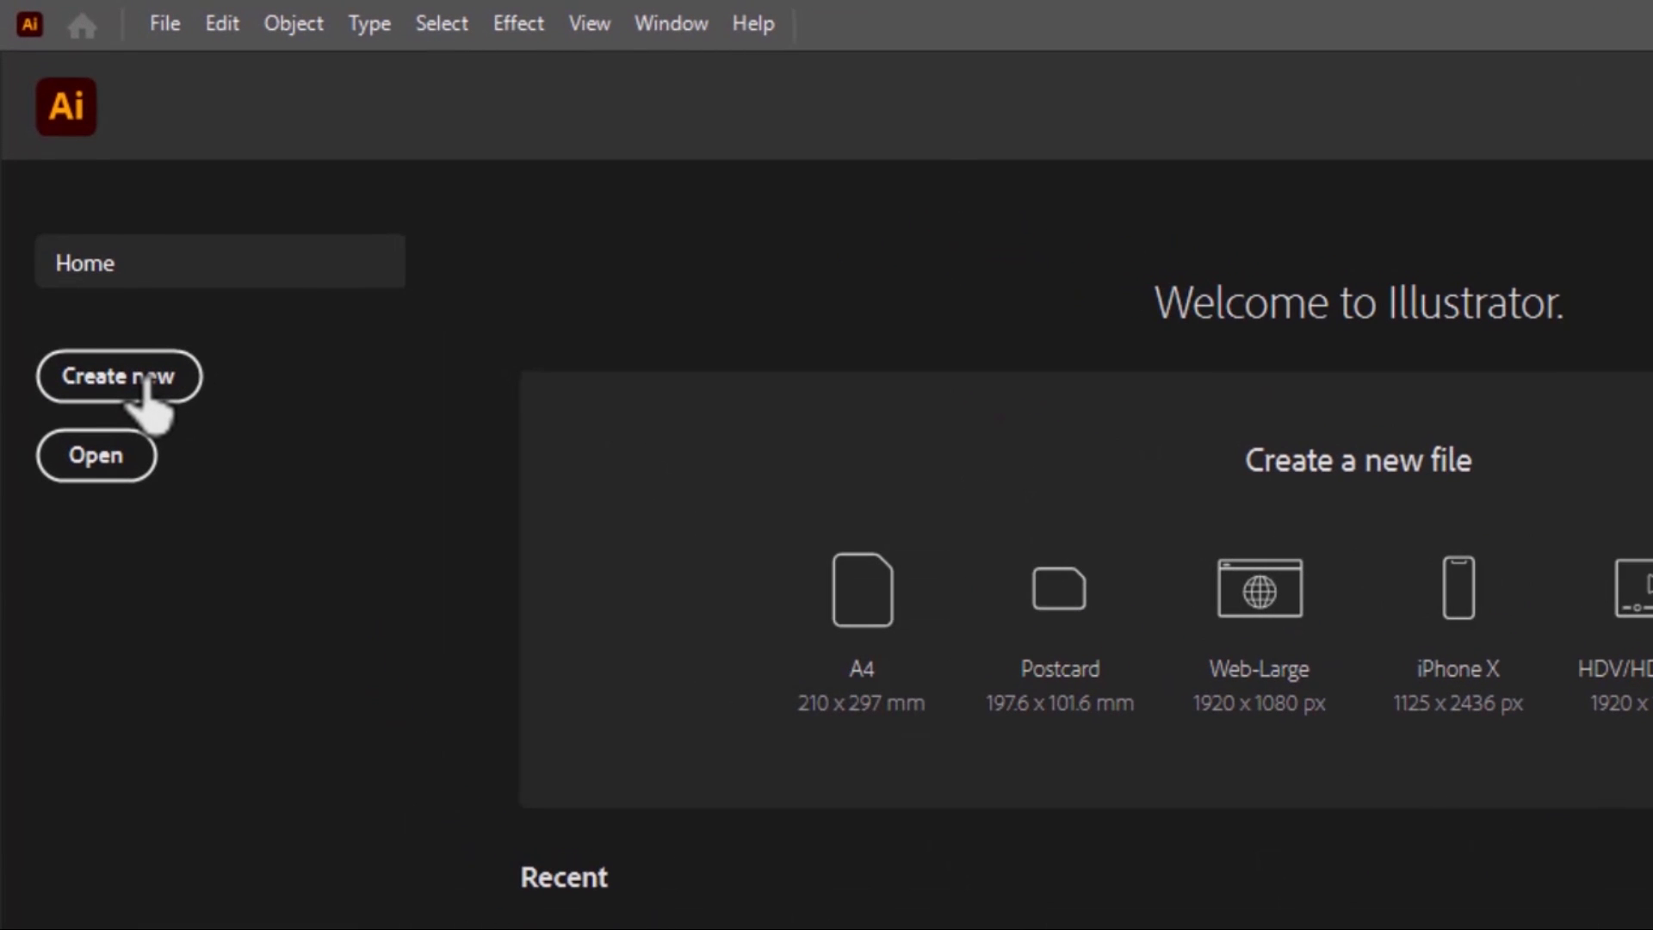
Start another new document, try the recent Letter and Web-Large presets, and select the A4 preset of 210 x 297 mm
{"action": "left_click", "coordinate": [146, 383]}
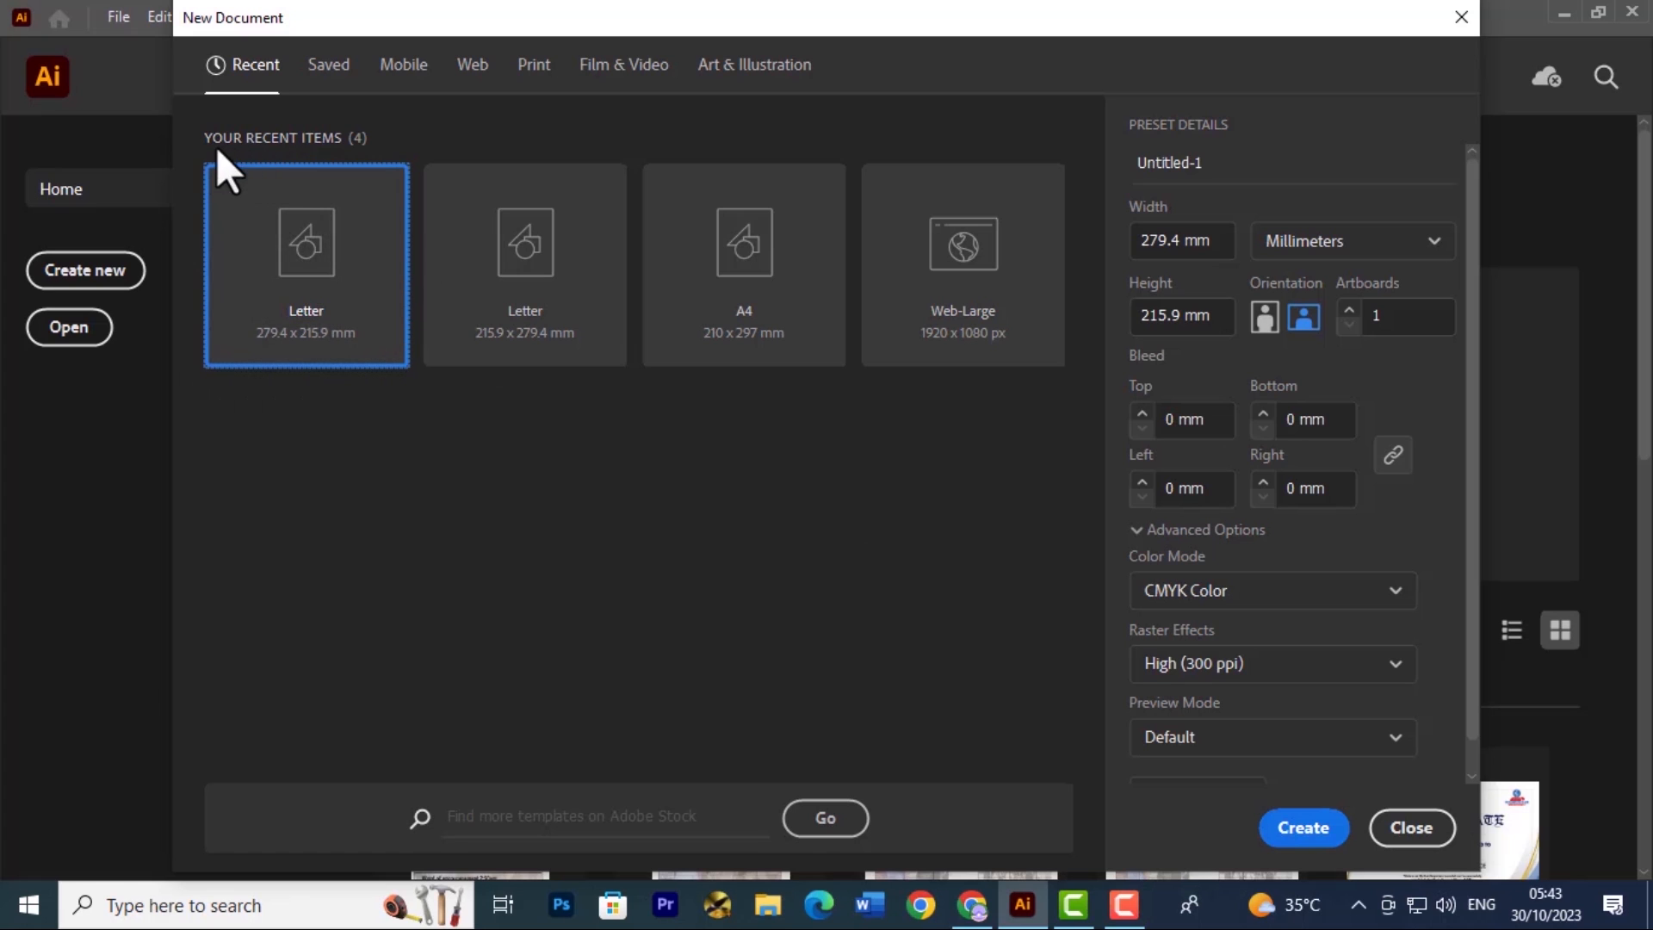
{"action": "left_click", "coordinate": [581, 253]}
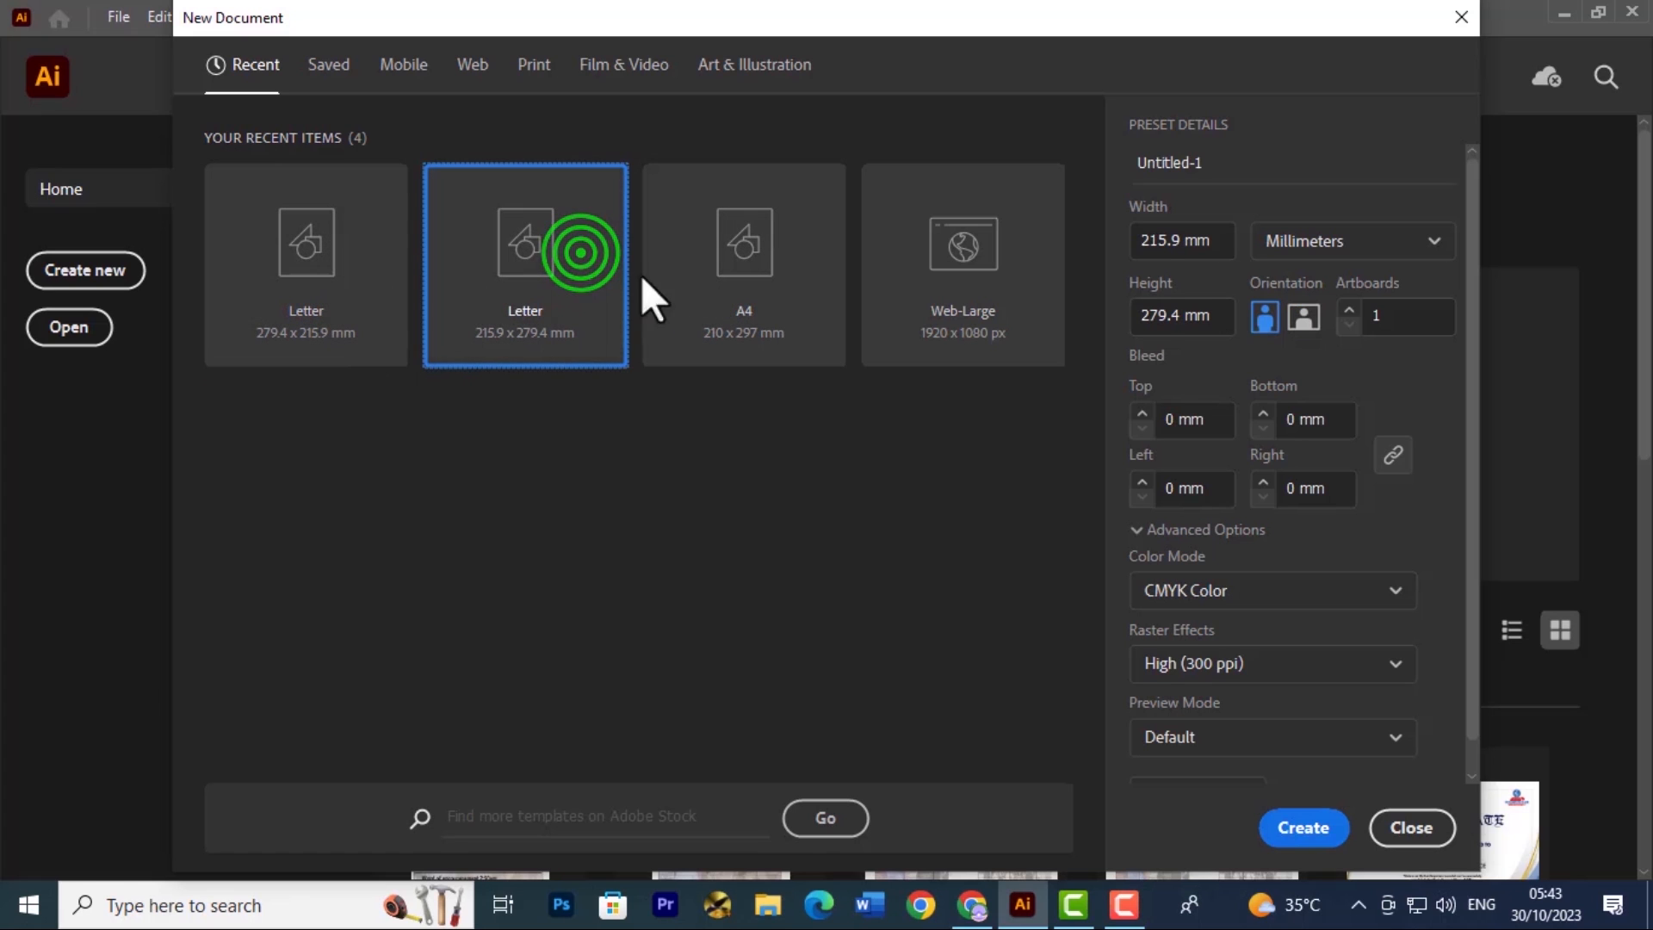
{"action": "left_click", "coordinate": [750, 234]}
{"action": "left_click", "coordinate": [952, 295]}
{"action": "left_click", "coordinate": [734, 274]}
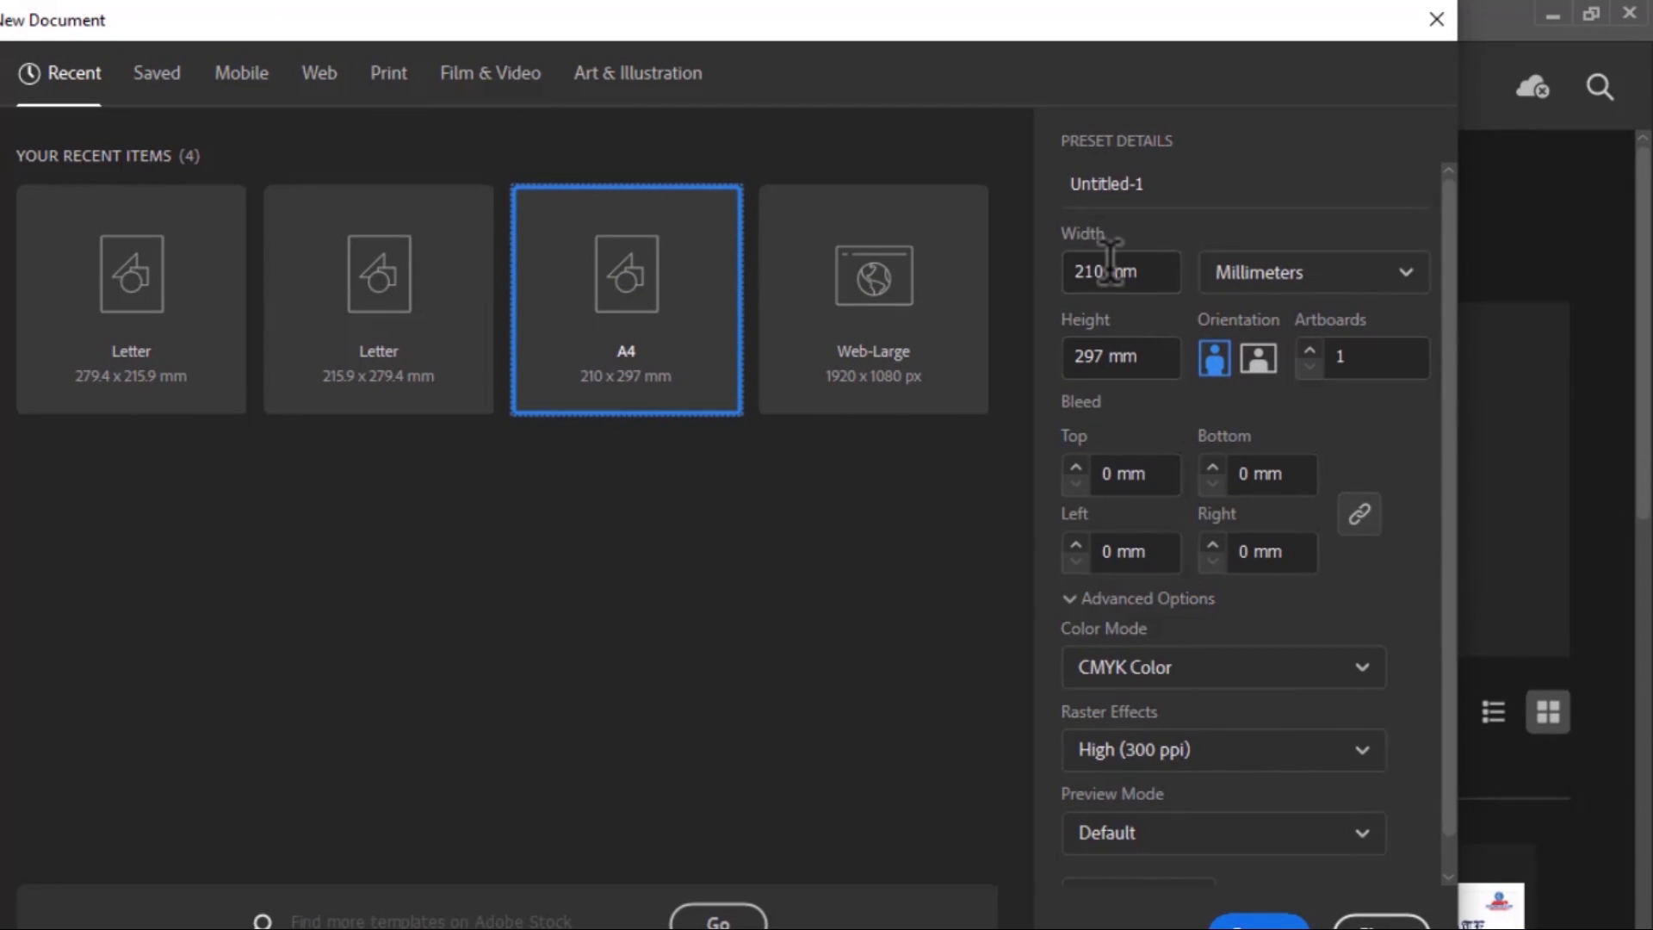
Review the available measurement units, keep Millimeters, and switch the A4 preset to landscape and back to portrait orientation
{"action": "left_click", "coordinate": [1345, 277]}
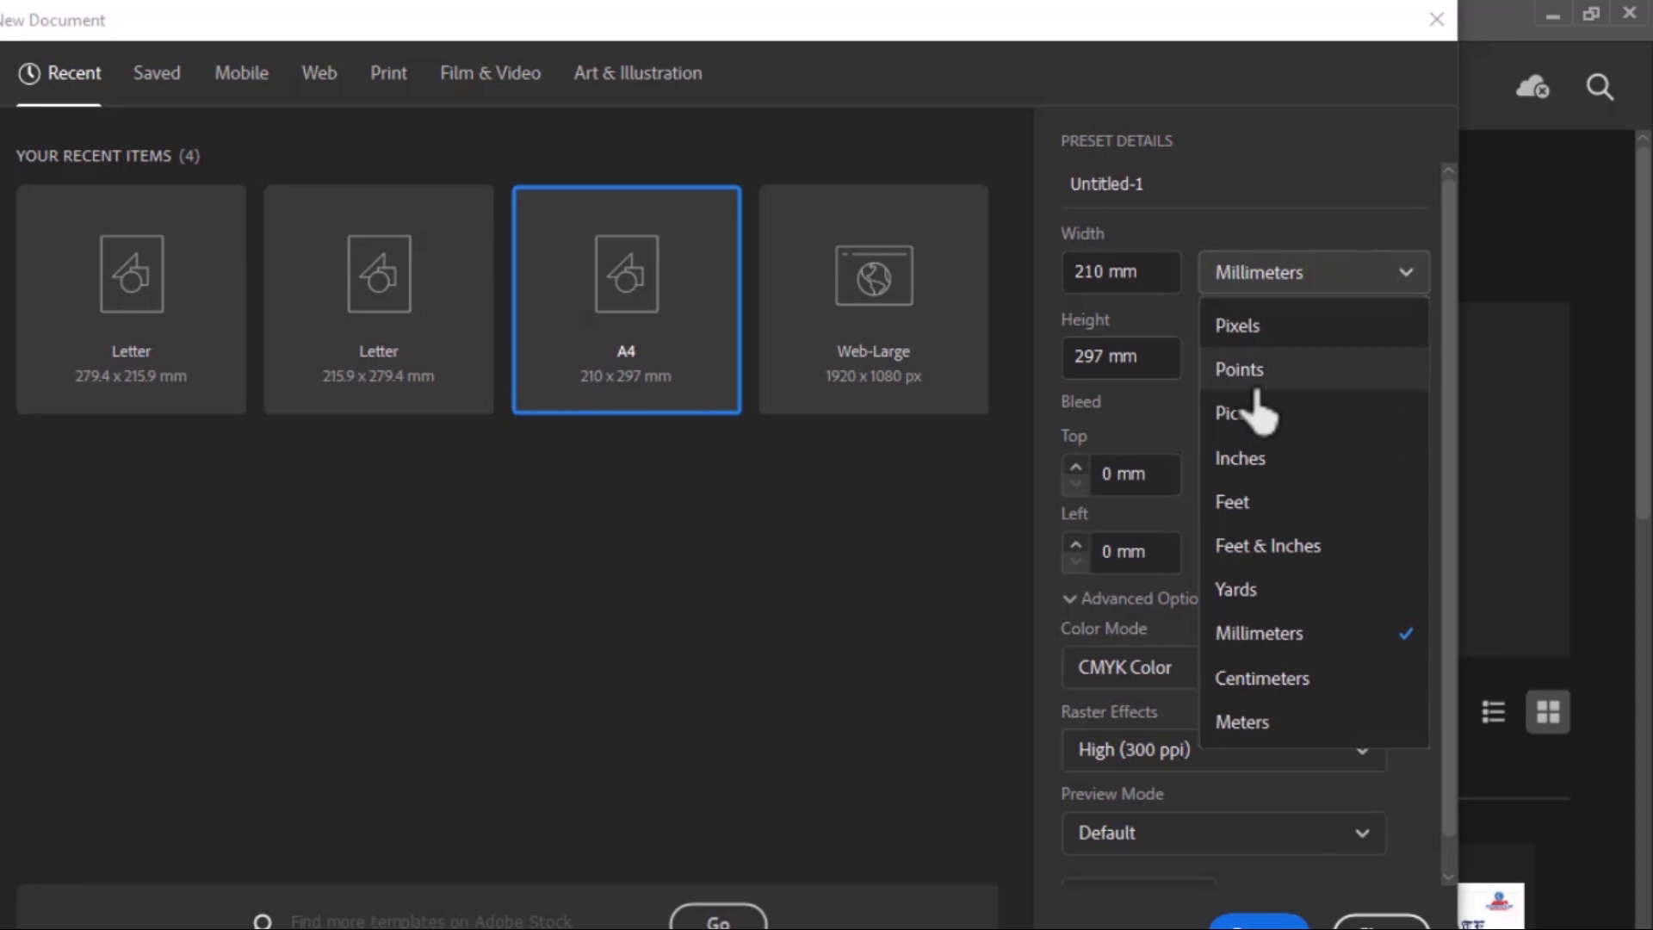
{"action": "left_click", "coordinate": [1252, 195]}
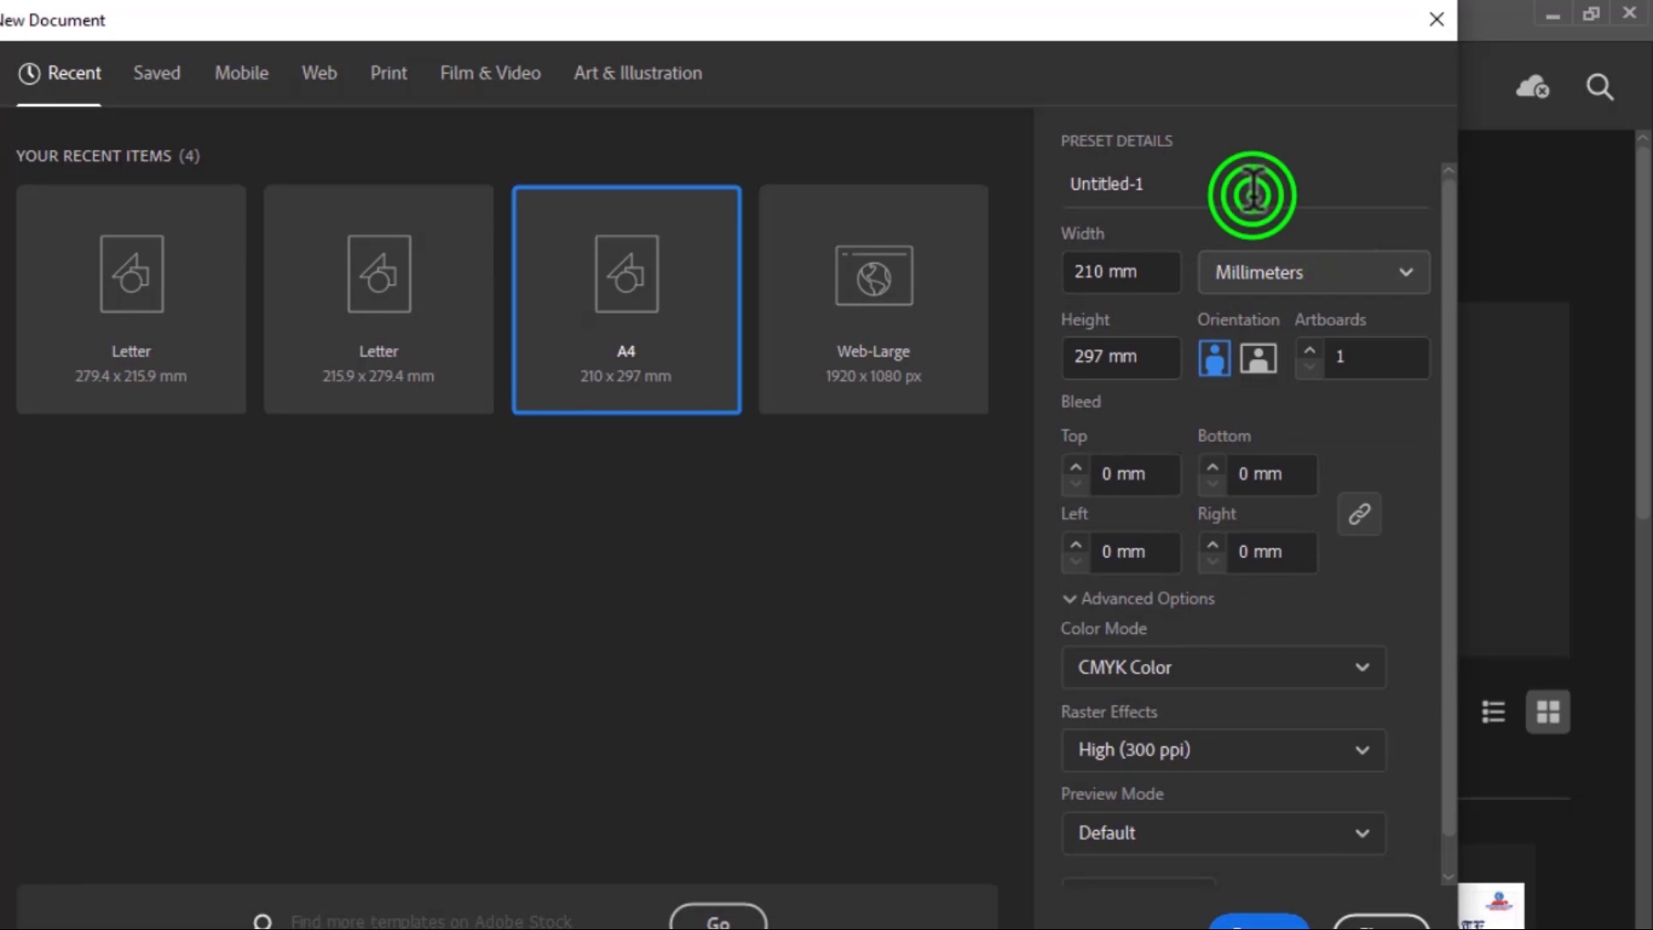
{"action": "left_click", "coordinate": [1258, 360]}
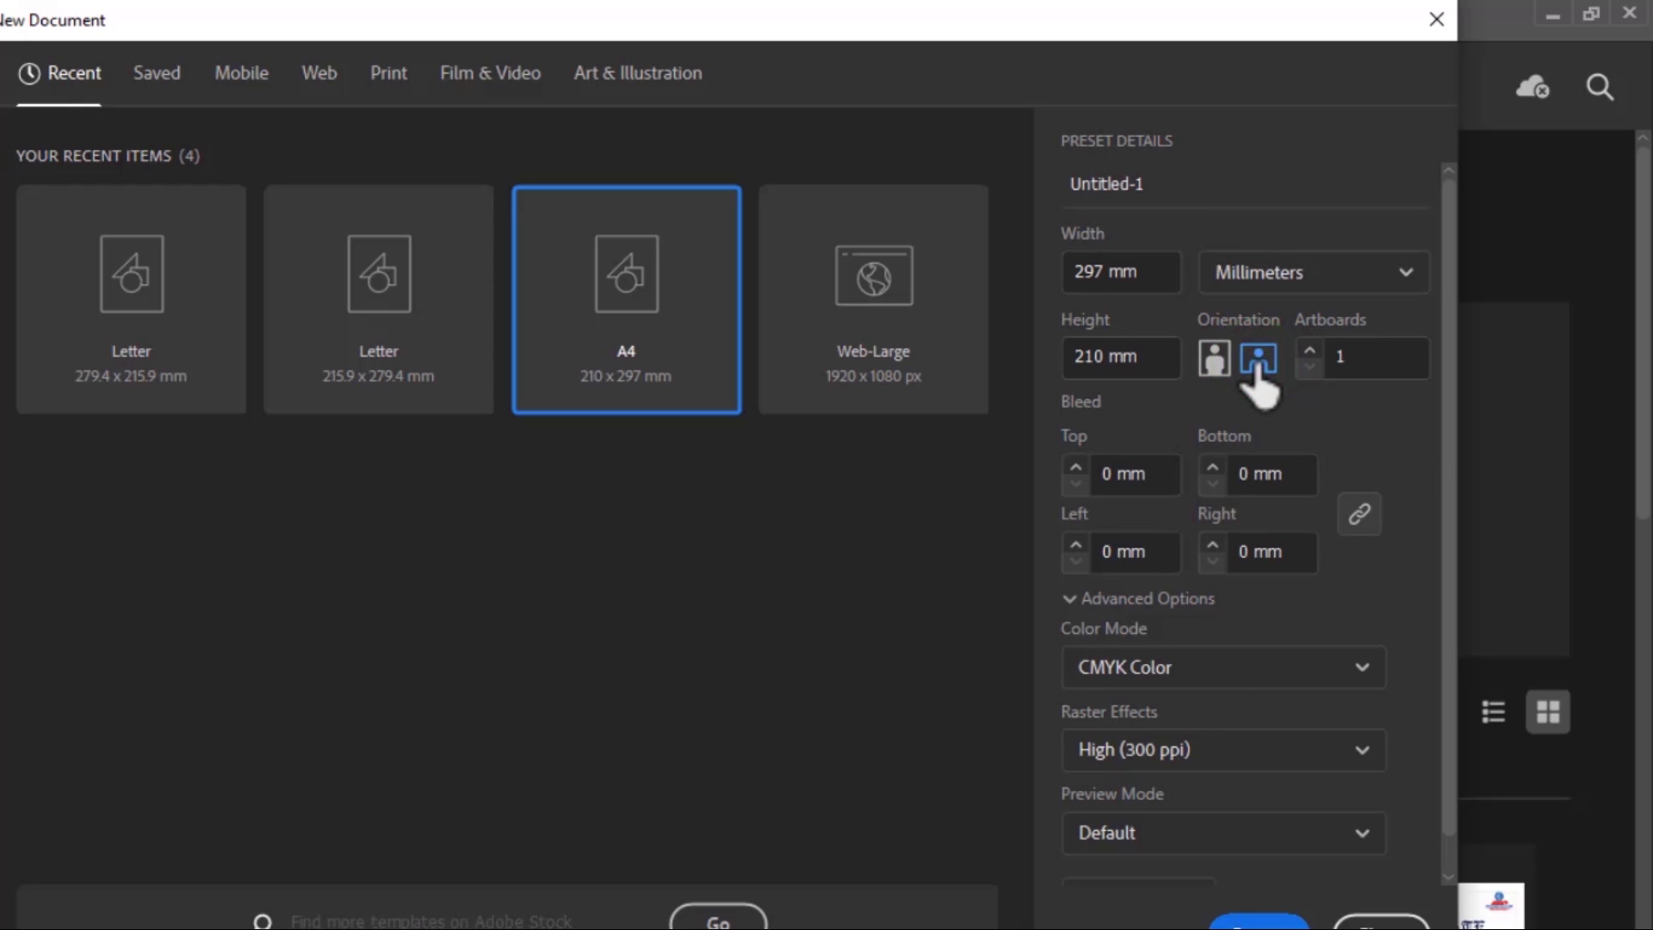
{"action": "left_click", "coordinate": [1216, 357]}
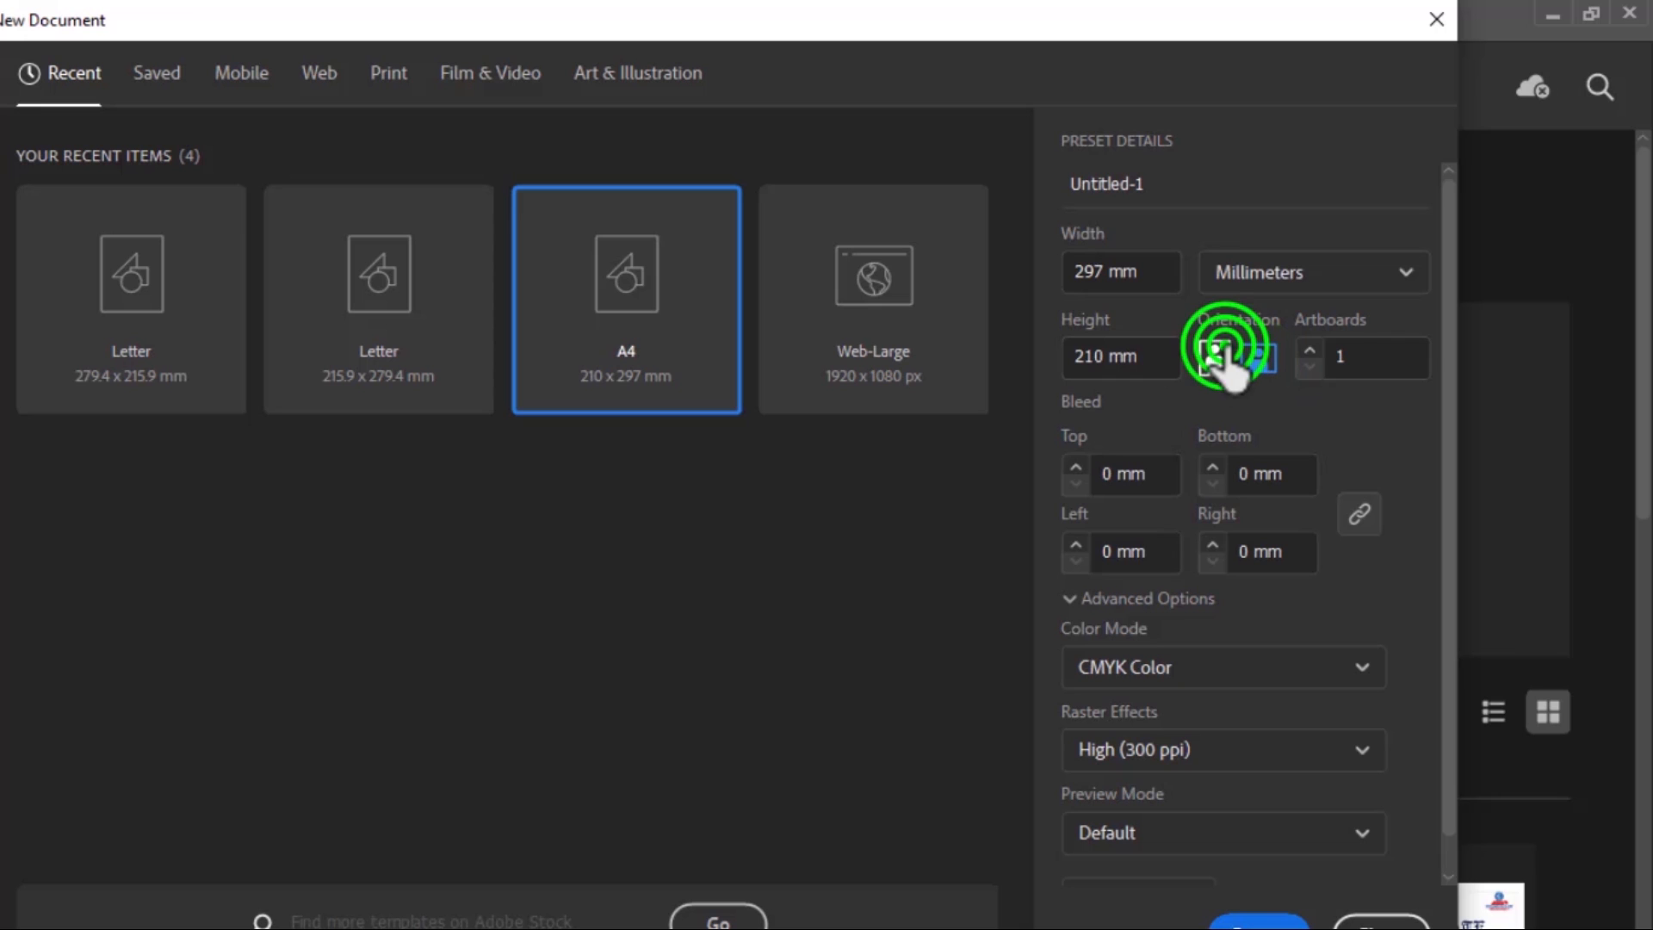
Switch the new document's colour mode to RGB Color and return it to CMYK Color
{"action": "left_click", "coordinate": [1240, 673]}
{"action": "left_click", "coordinate": [1230, 725]}
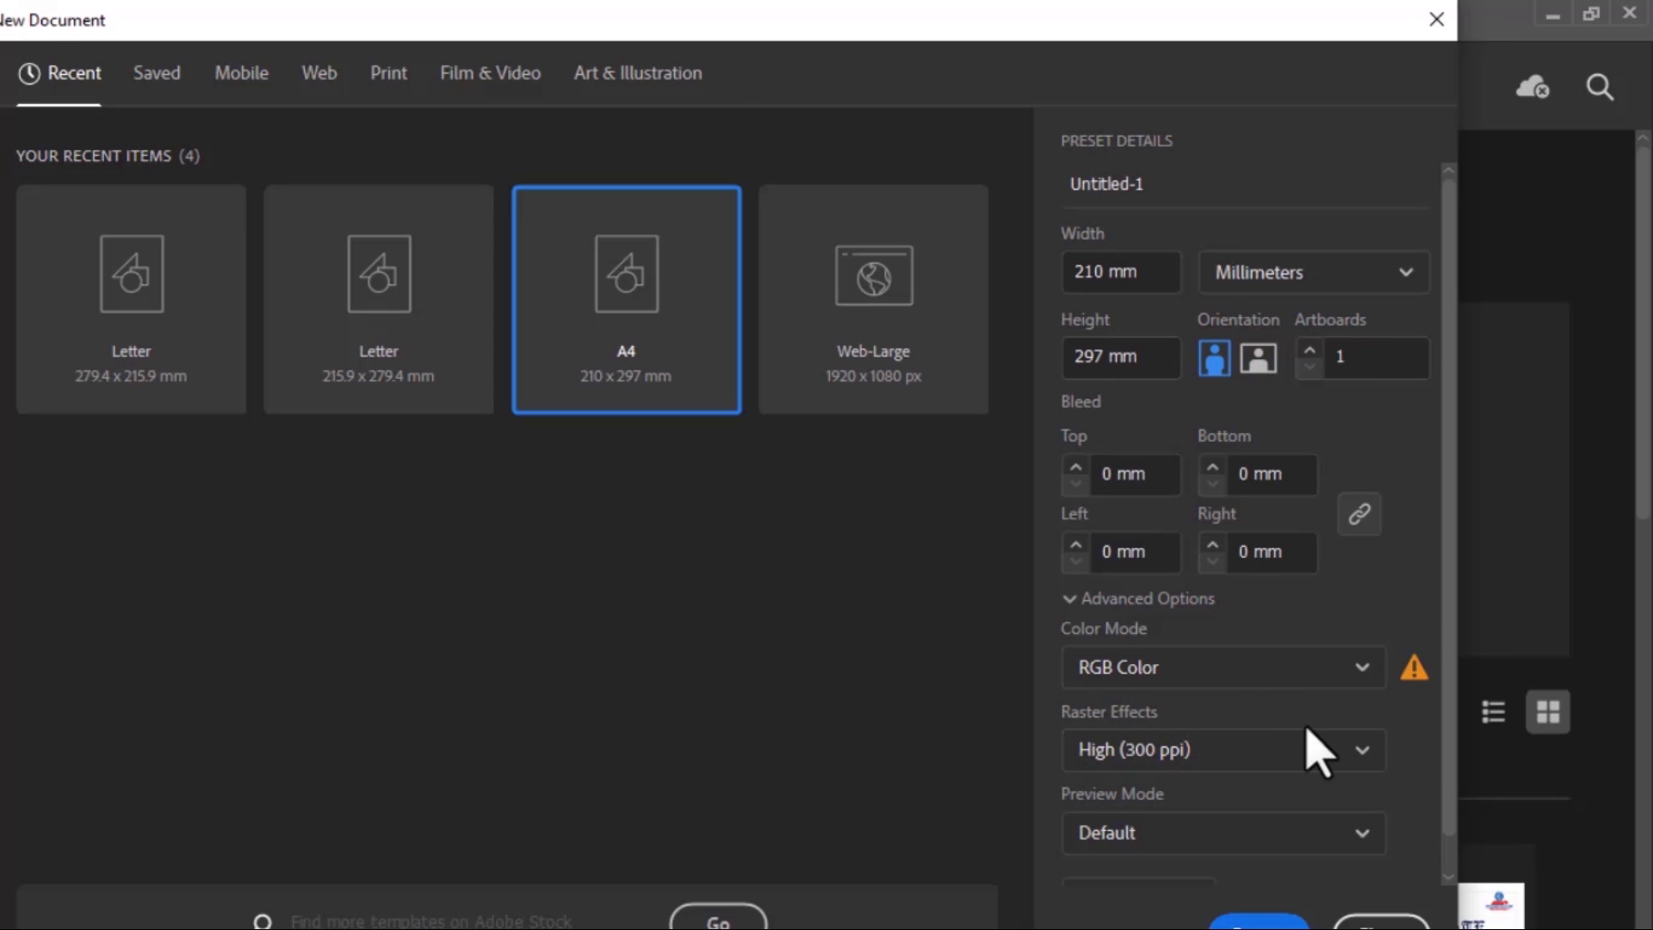
{"action": "scroll", "coordinate": [1283, 739], "scroll_direction": "down", "scroll_amount": 1}
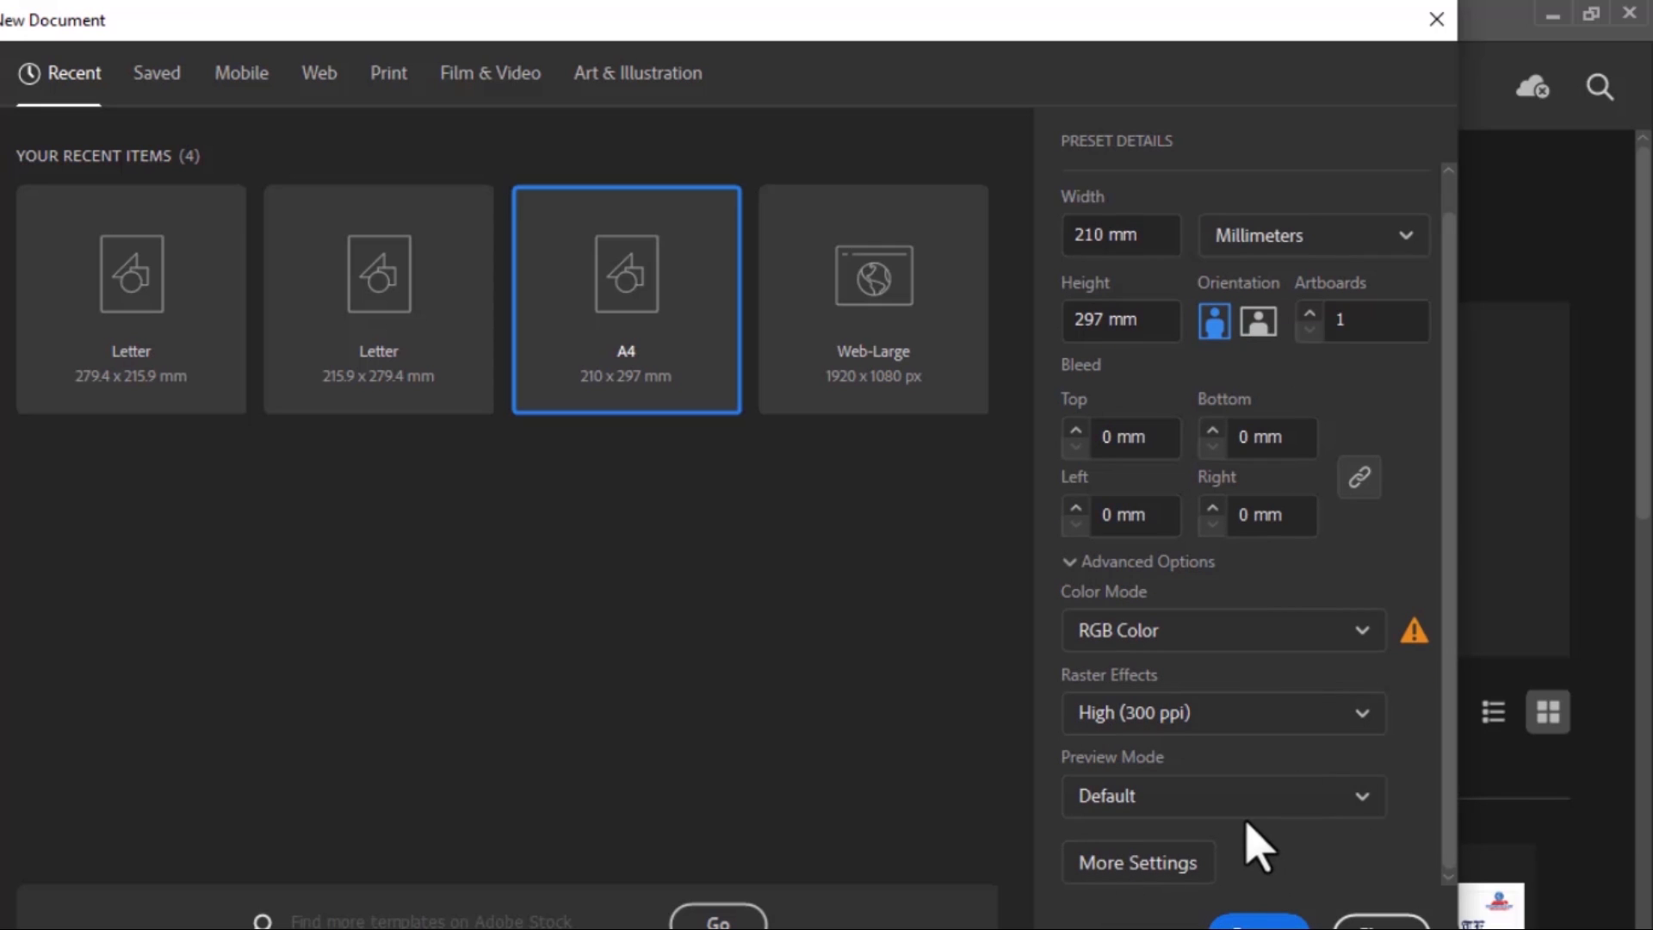
{"action": "scroll", "coordinate": [1250, 842], "scroll_direction": "up", "scroll_amount": 1}
{"action": "scroll", "coordinate": [1261, 774], "scroll_direction": "down", "scroll_amount": 1}
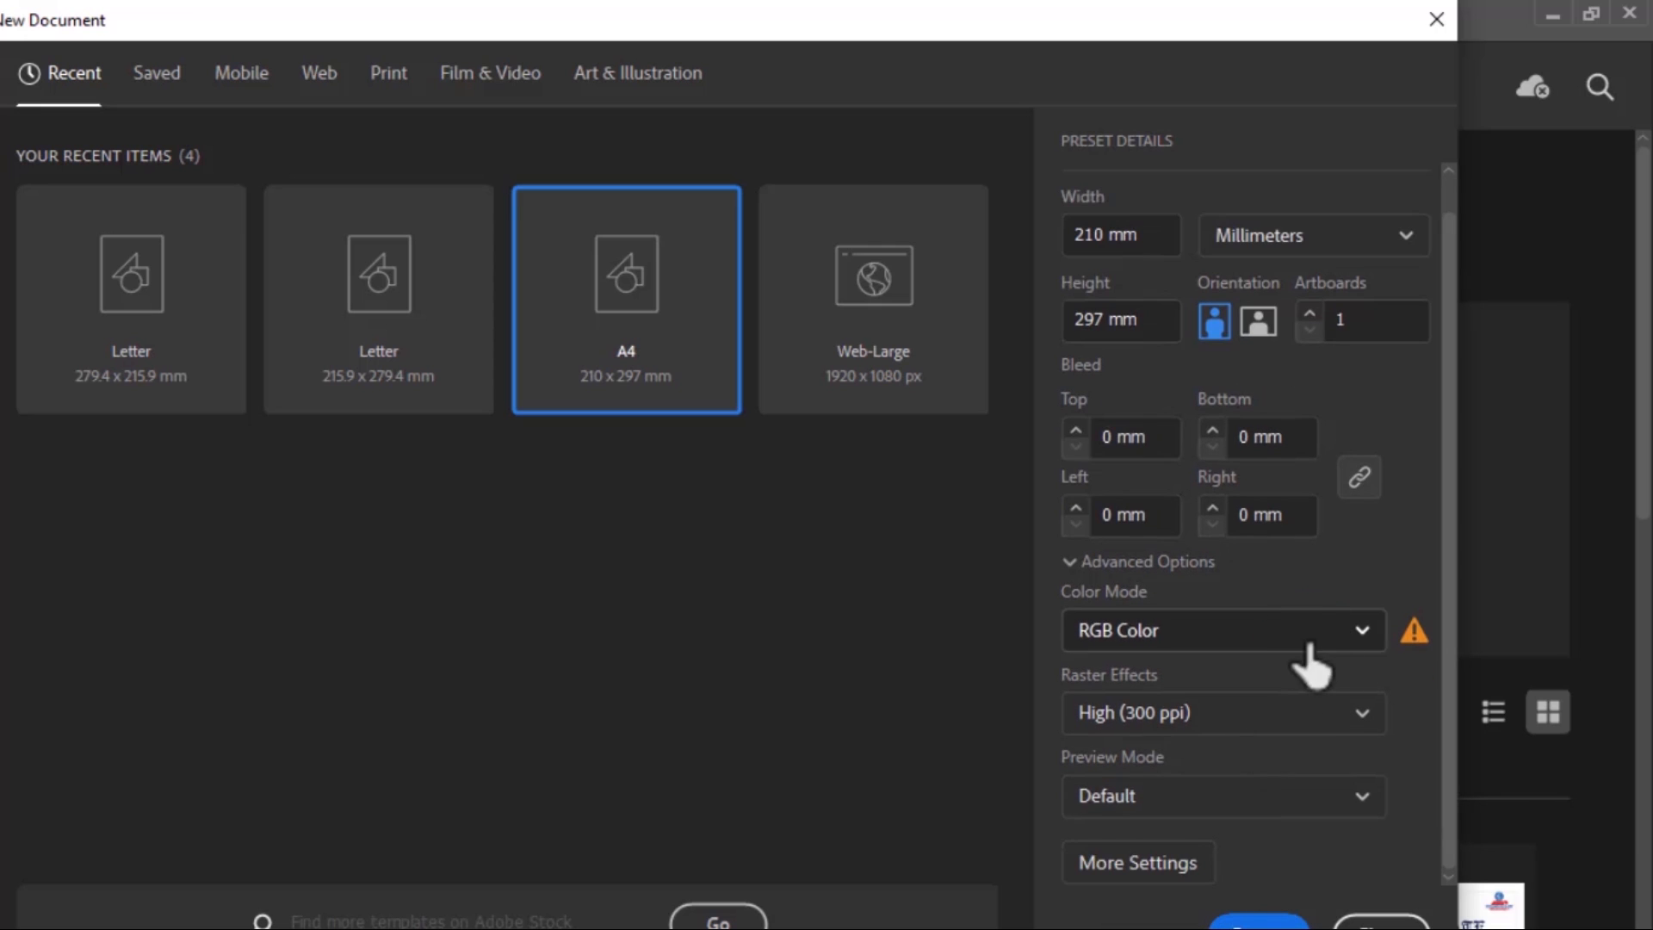
{"action": "left_click", "coordinate": [1302, 637]}
{"action": "left_click", "coordinate": [1248, 720]}
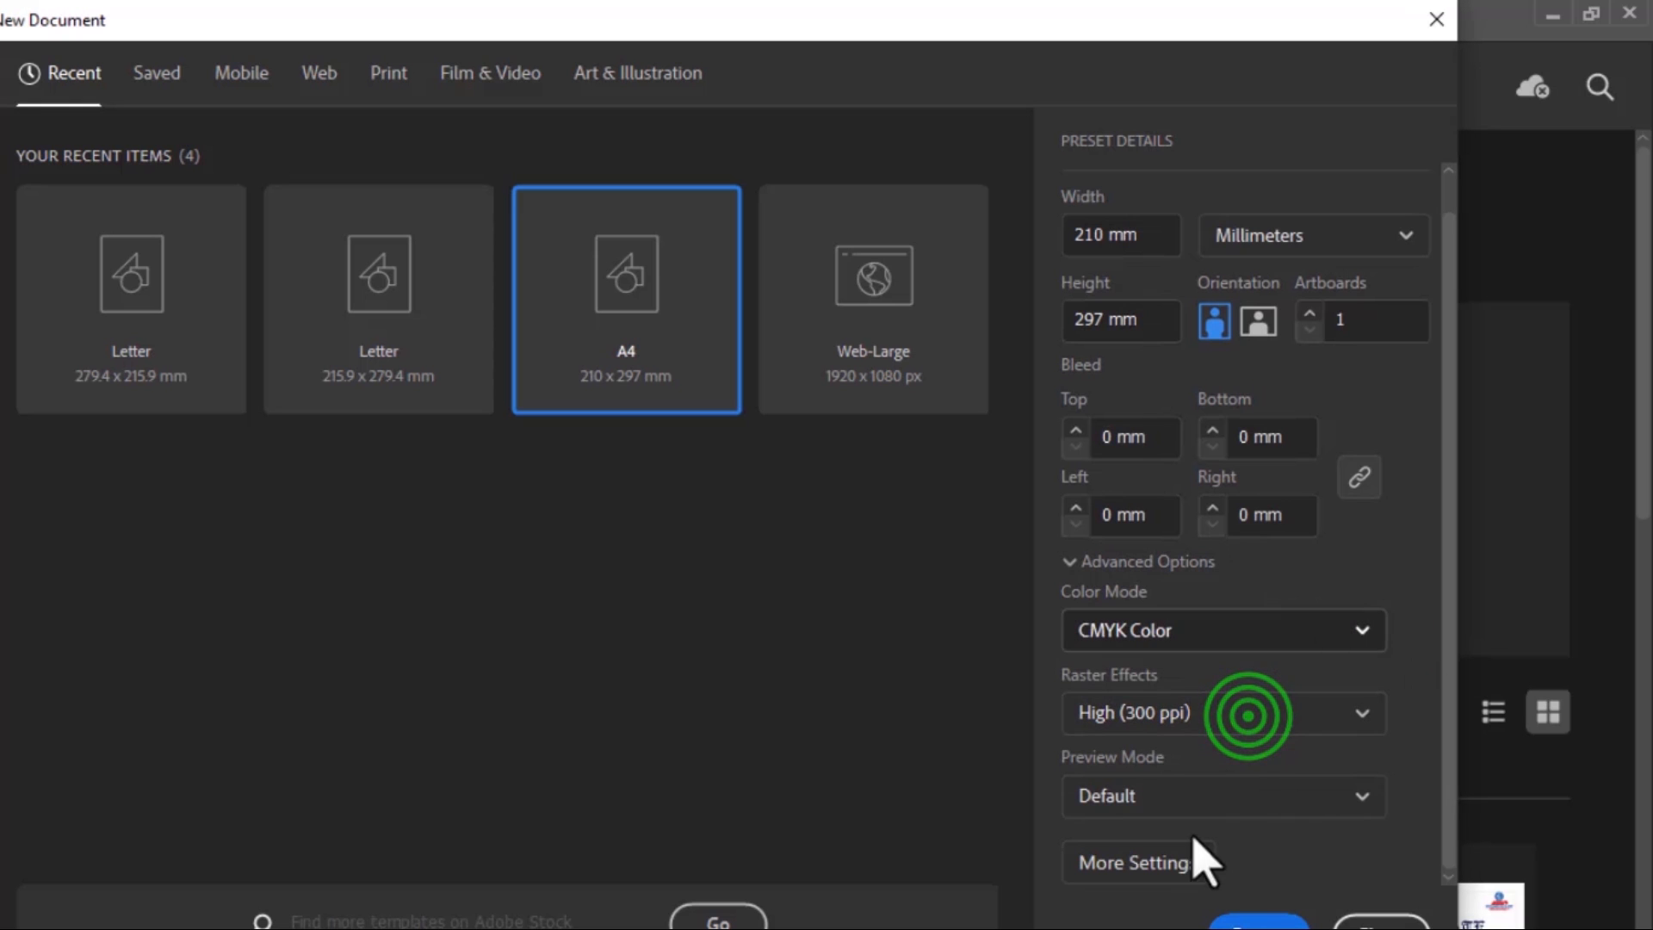
Recheck the unit options, keep Millimeters, and create the A4 portrait document of 210 x 297 mm in CMYK Color
{"action": "scroll", "coordinate": [1217, 701], "scroll_direction": "up", "scroll_amount": 1}
{"action": "scroll", "coordinate": [1236, 757], "scroll_direction": "down", "scroll_amount": 1}
{"action": "scroll", "coordinate": [1231, 758], "scroll_direction": "up", "scroll_amount": 1}
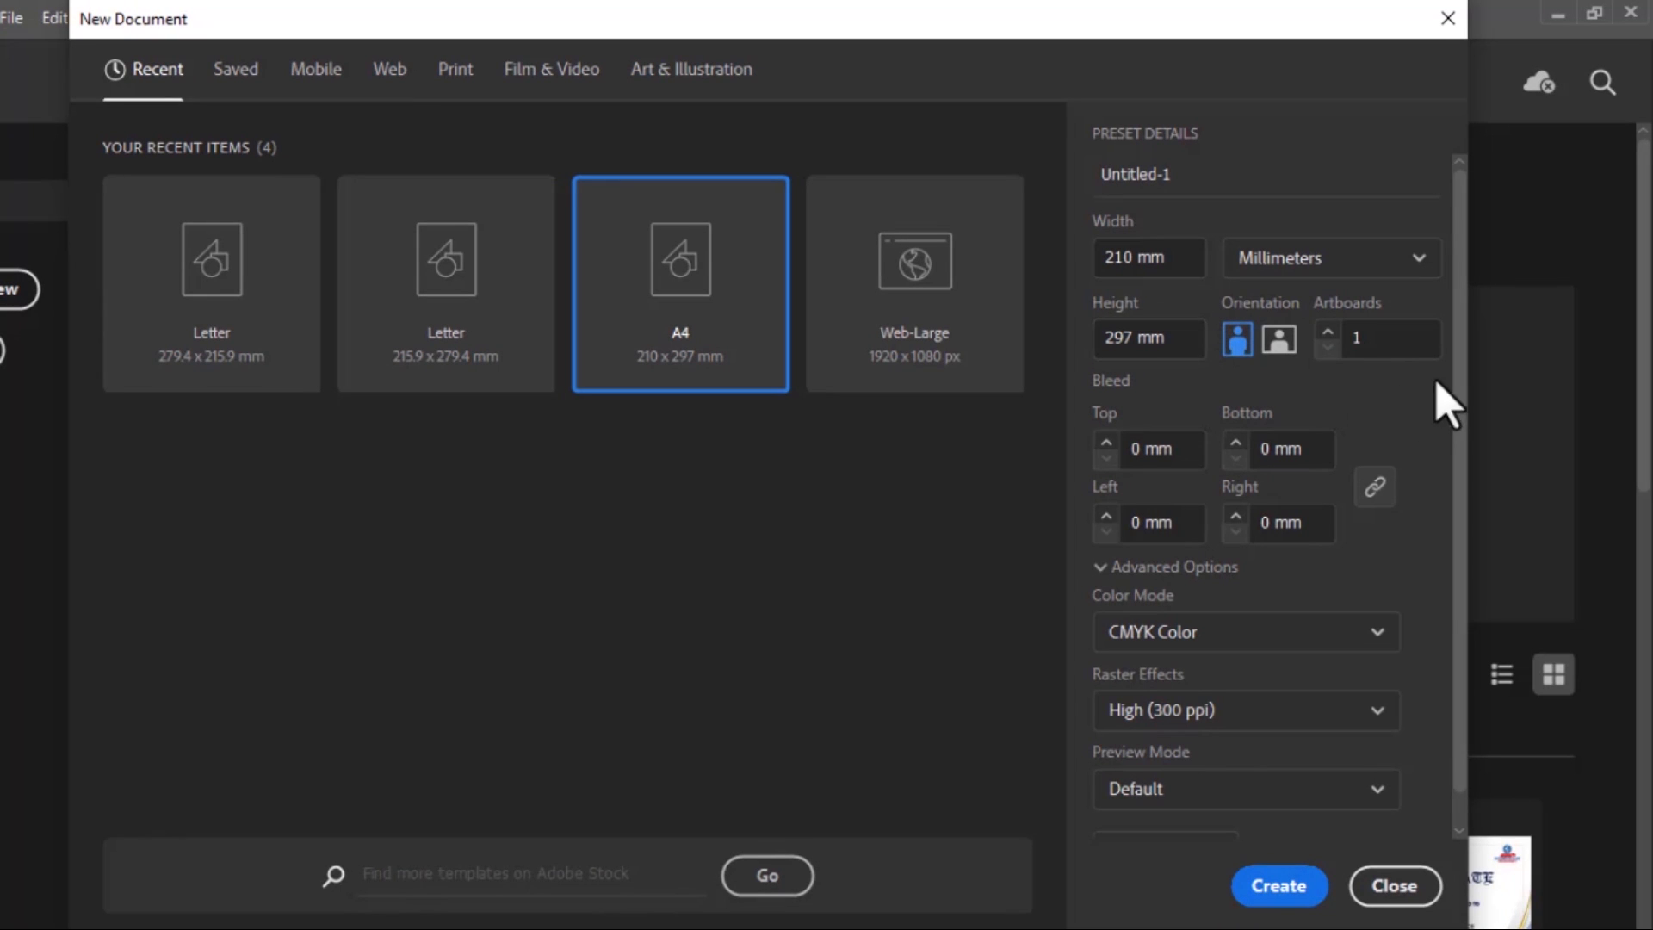
{"action": "left_click", "coordinate": [1377, 251]}
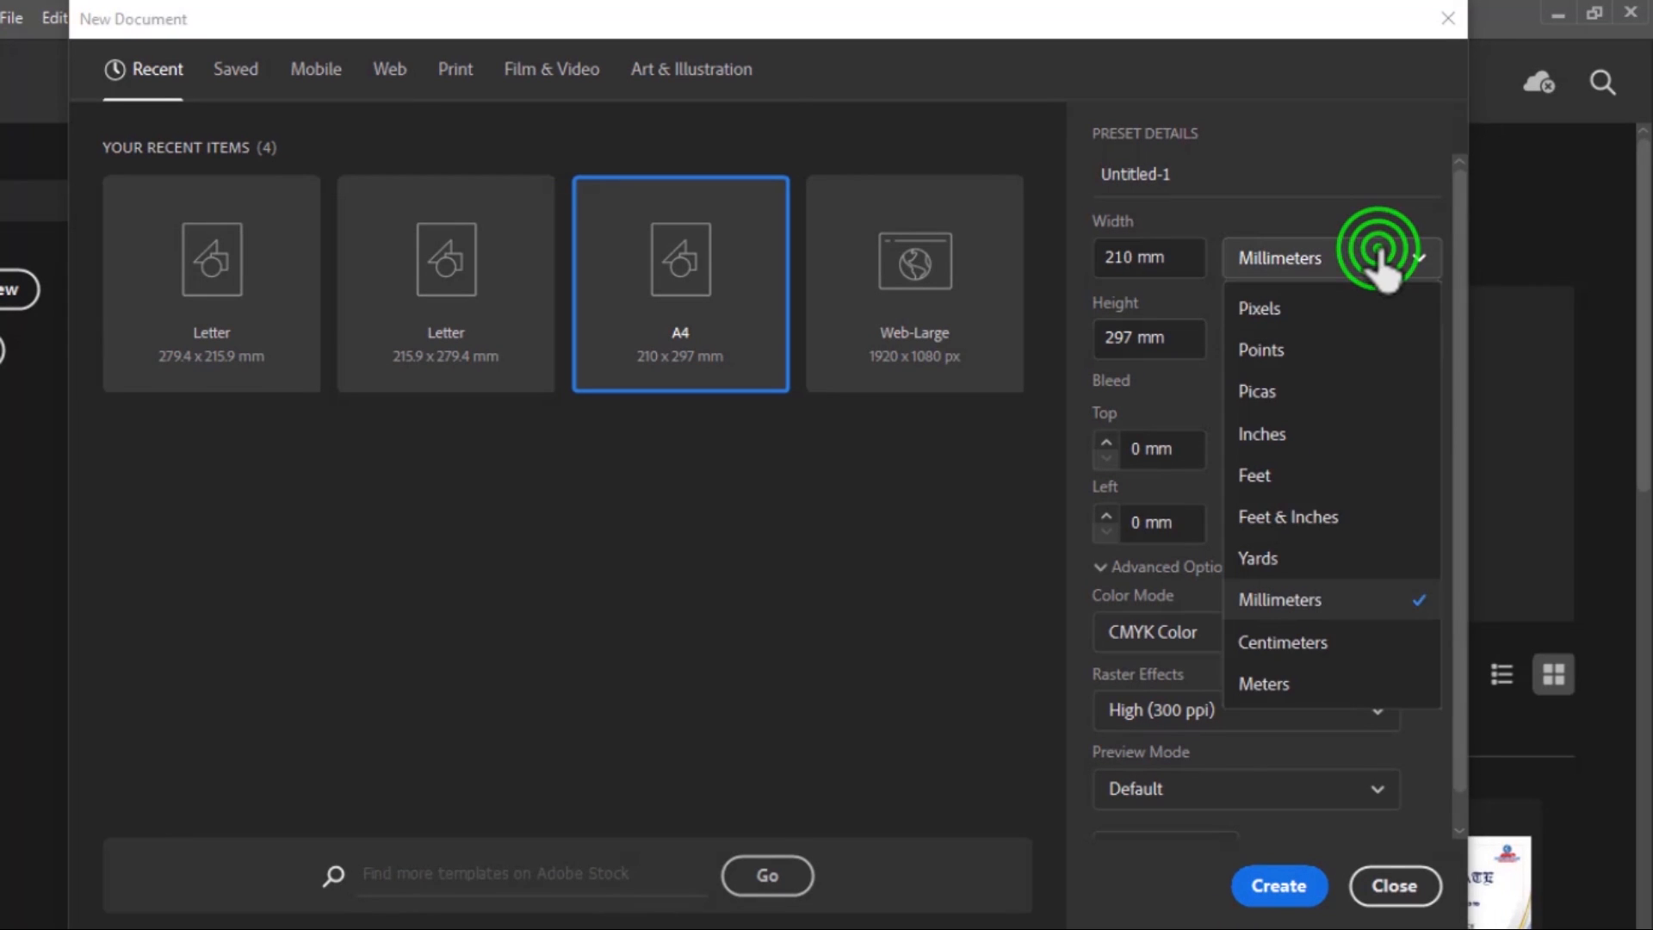
{"action": "left_click", "coordinate": [1376, 254]}
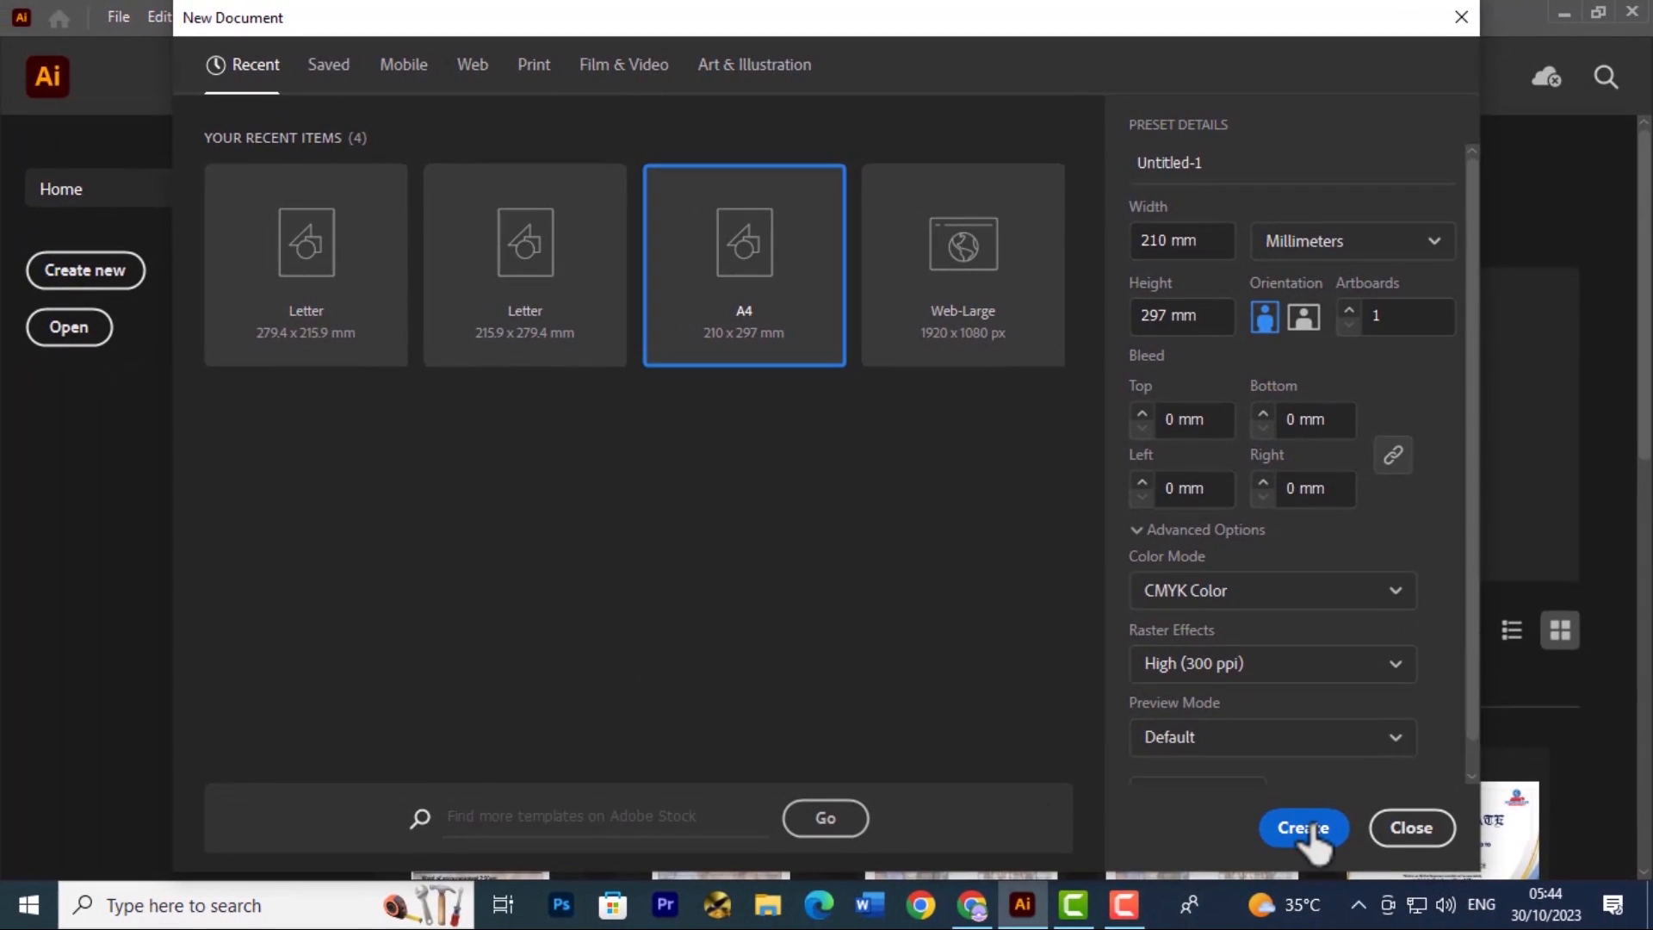
{"action": "left_click", "coordinate": [1304, 828]}
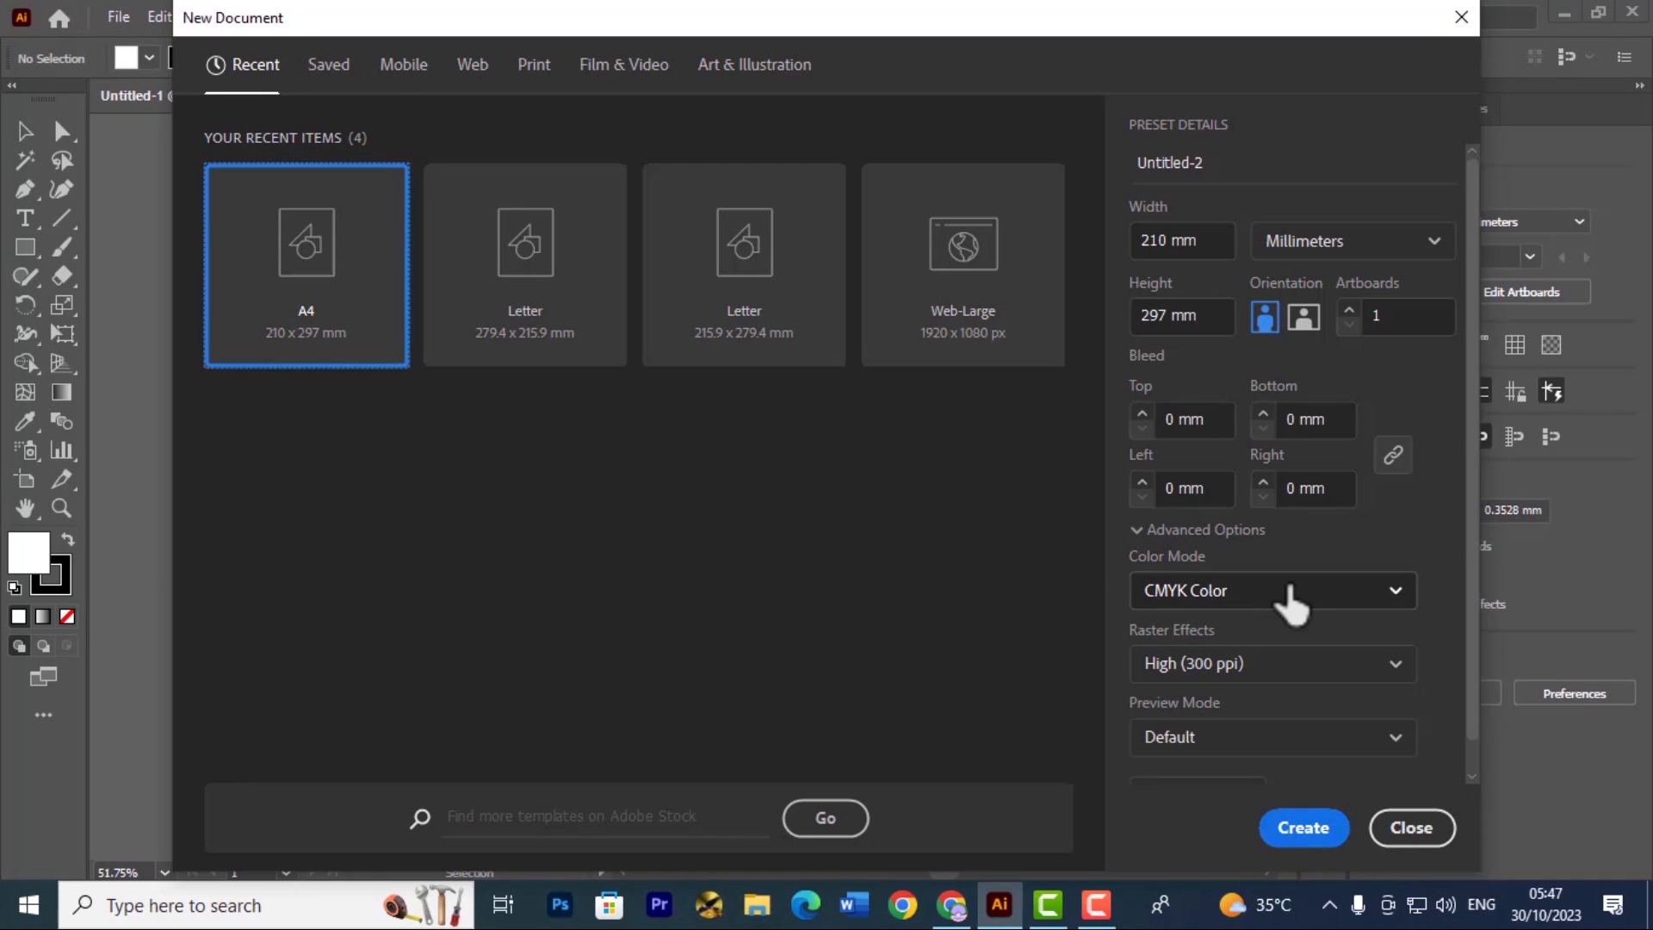
Compare the colour modes for a second A4 document by choosing RGB Color and going back to CMYK Color
{"action": "left_click", "coordinate": [1288, 596]}
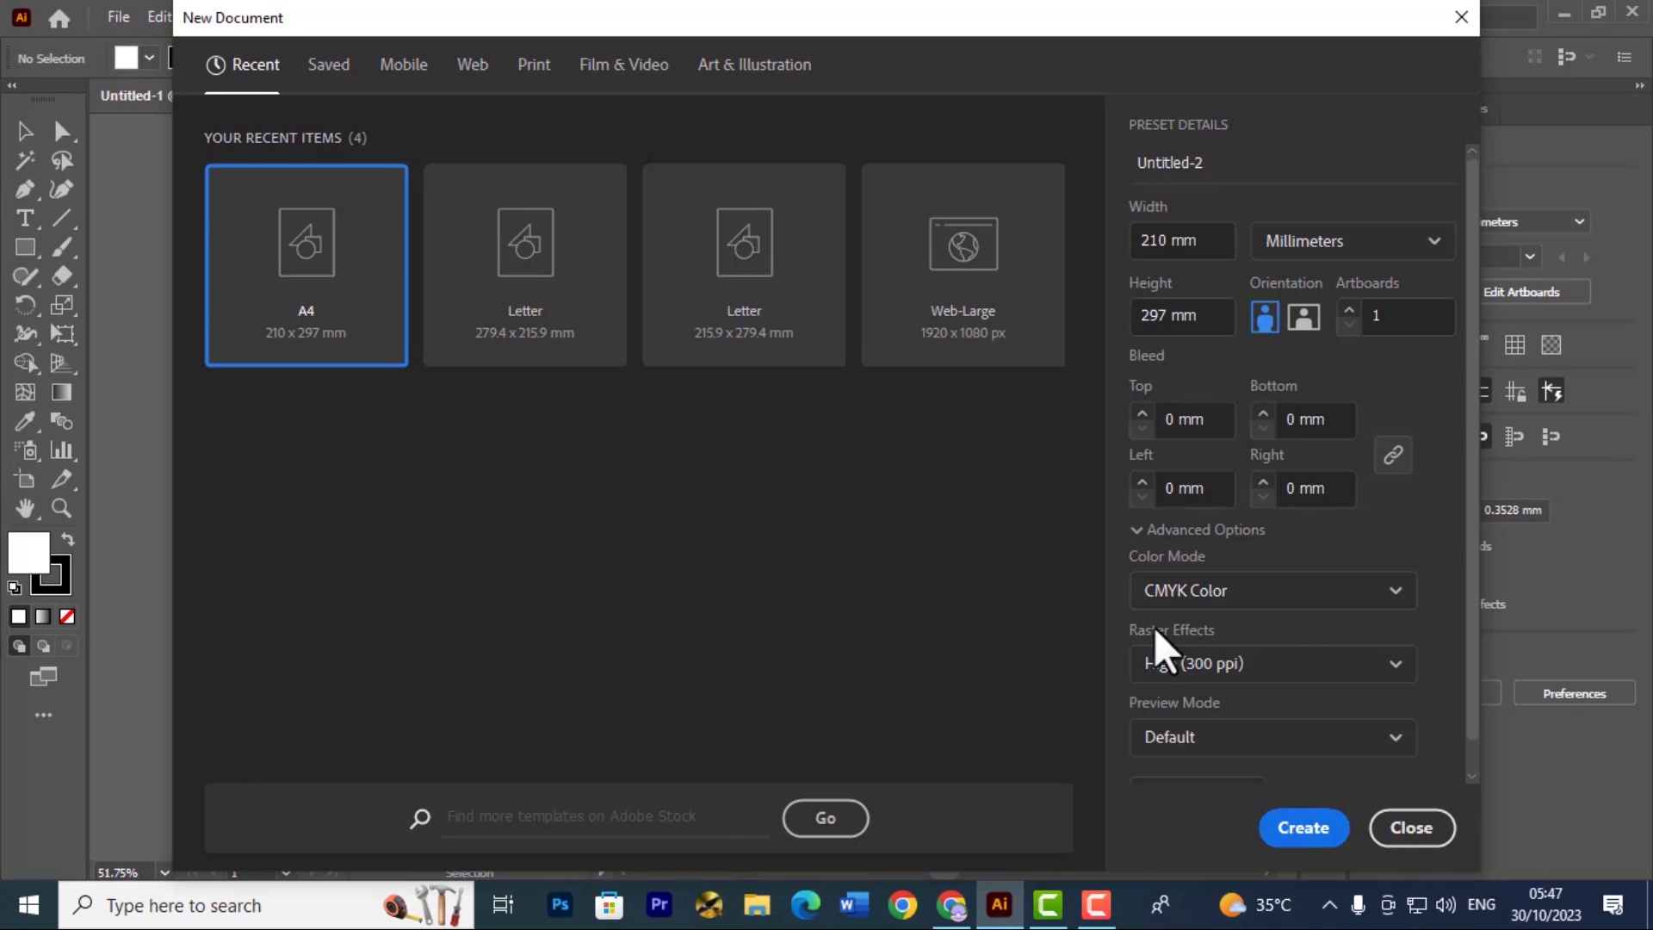
{"action": "left_click", "coordinate": [1389, 594]}
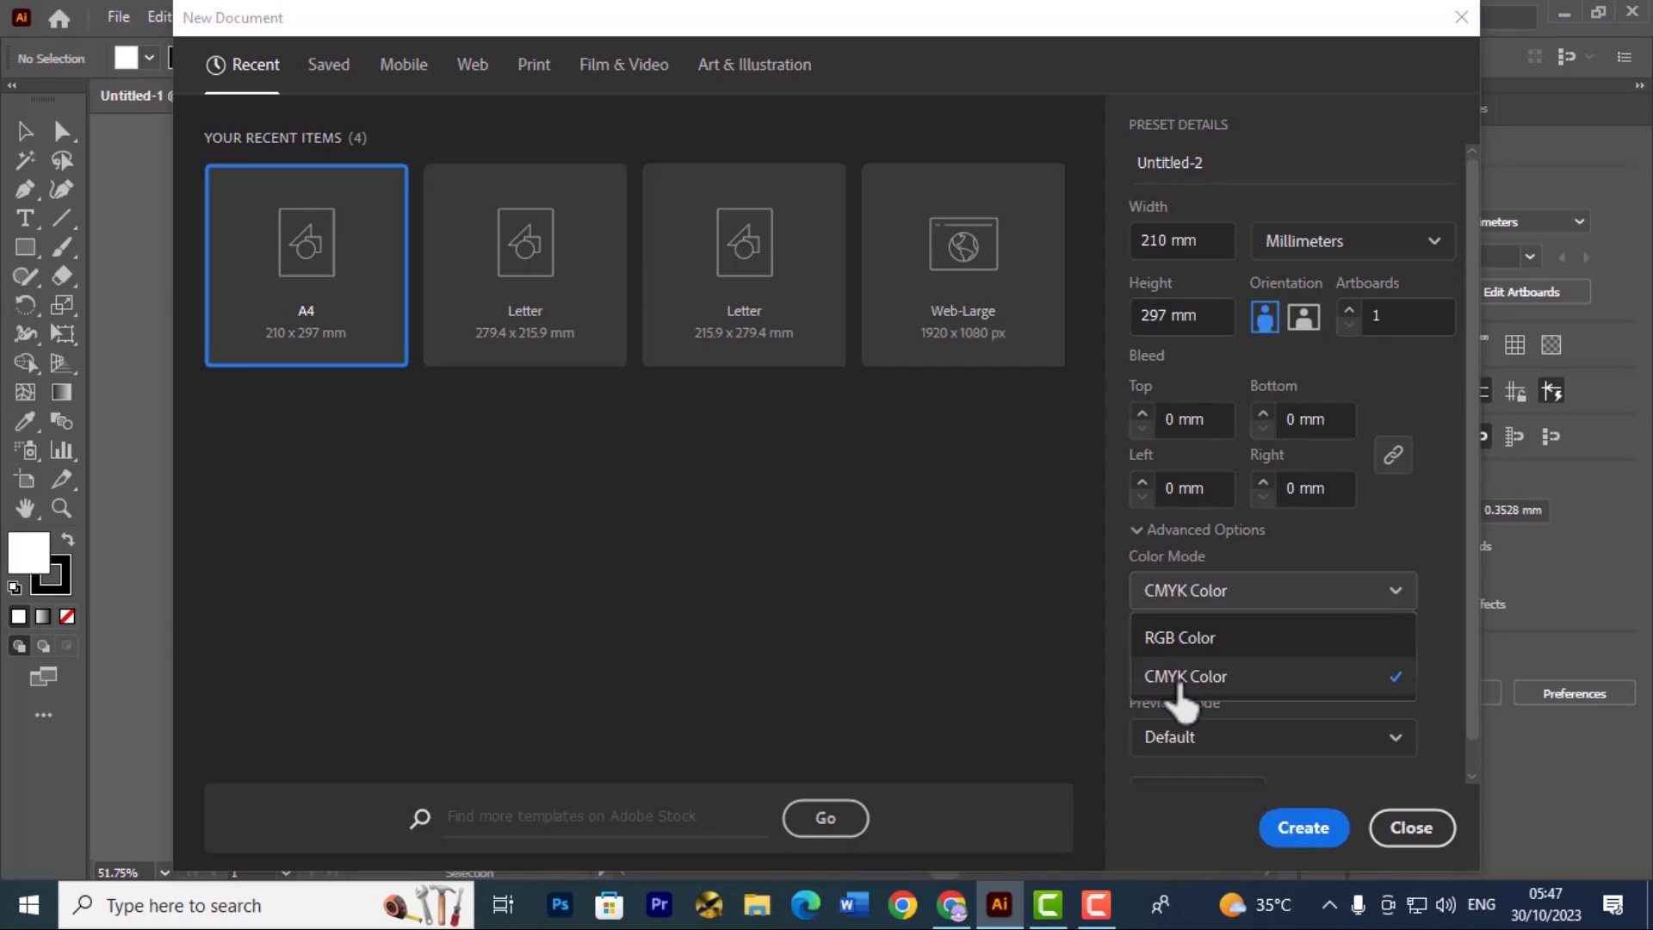
{"action": "left_click", "coordinate": [1216, 639]}
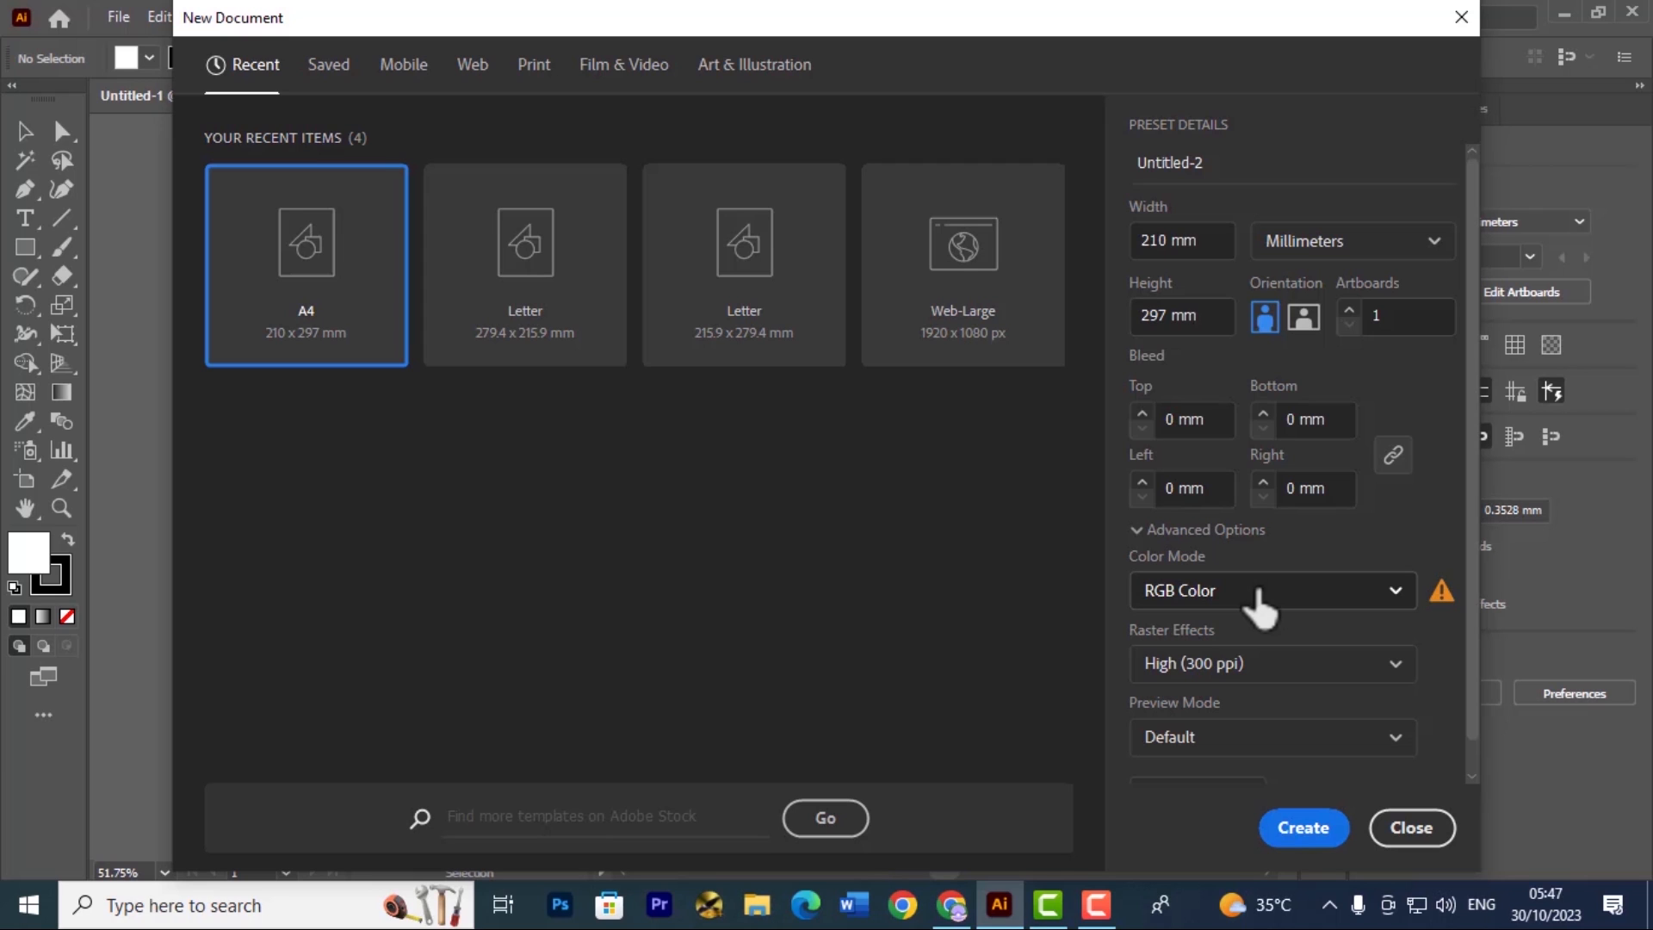
{"action": "left_click", "coordinate": [1220, 594]}
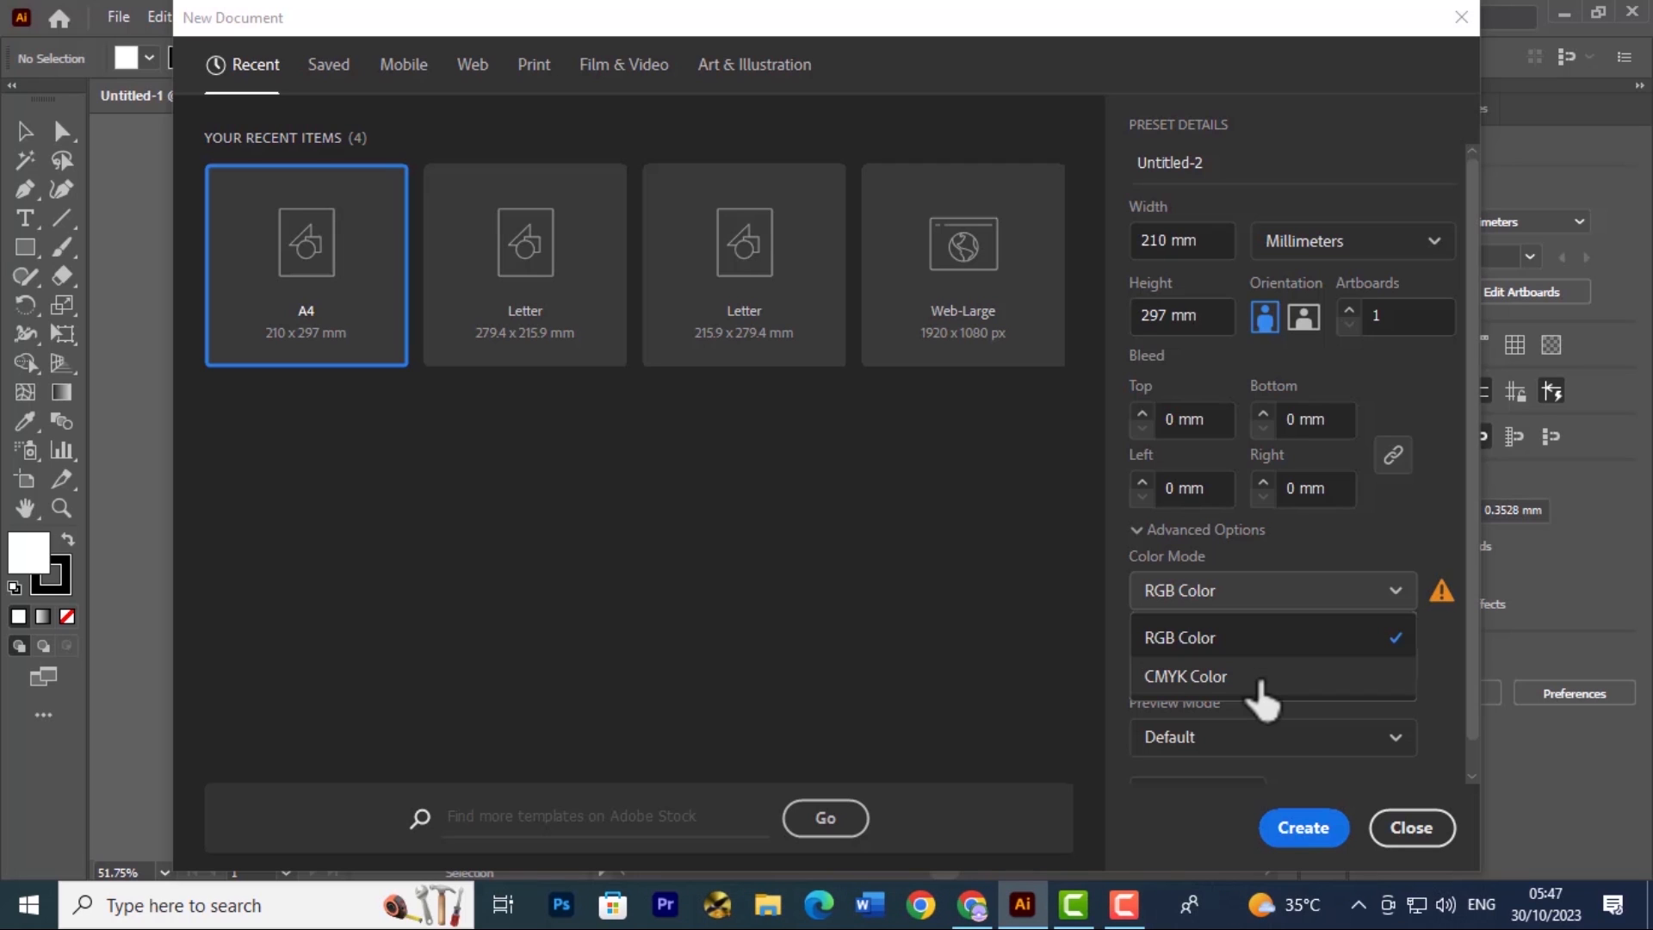
{"action": "left_click", "coordinate": [1258, 678]}
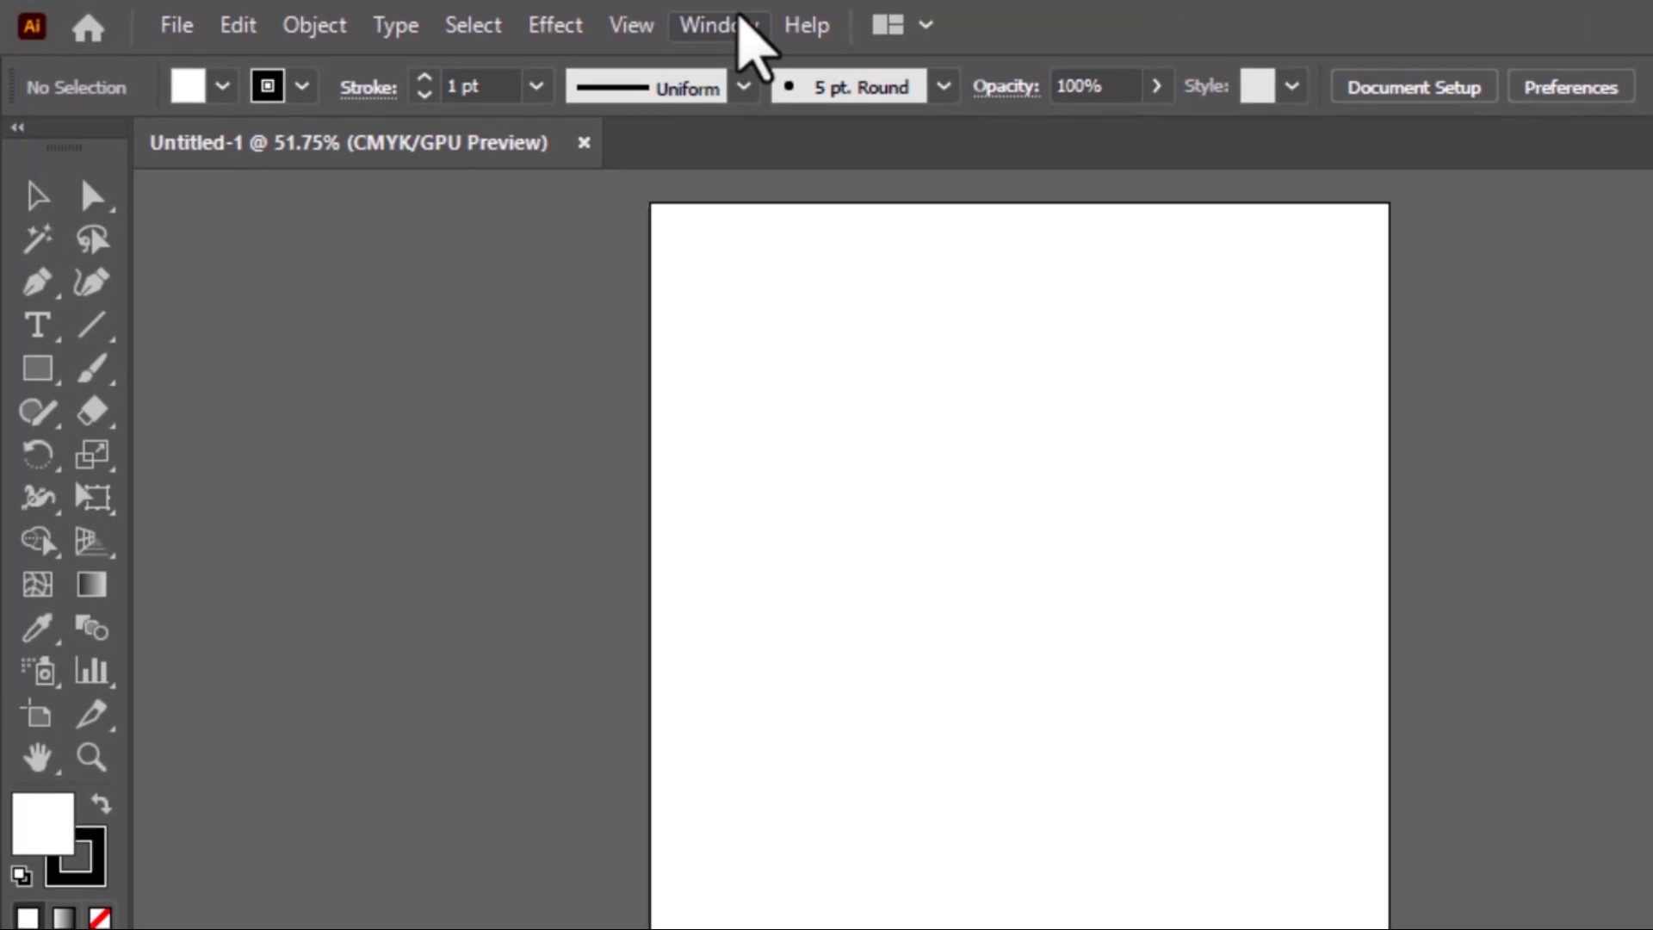
Choose Essentials Classic as the workspace
{"action": "left_click", "coordinate": [484, 16]}
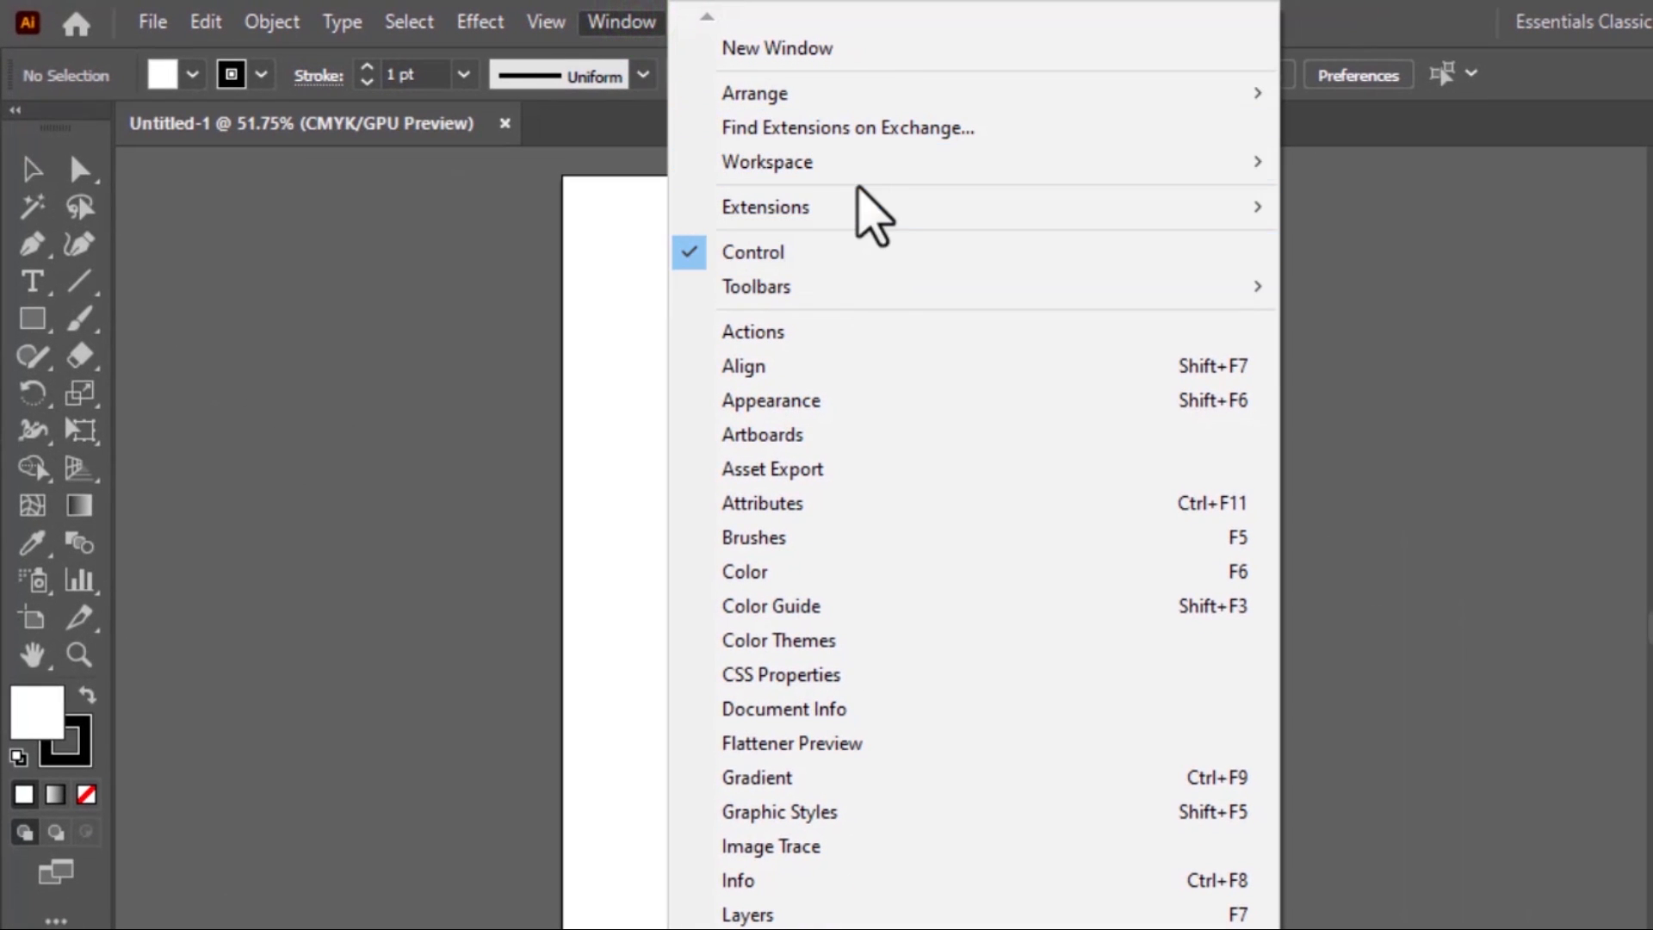
{"action": "mouse_move", "coordinate": [1159, 169]}
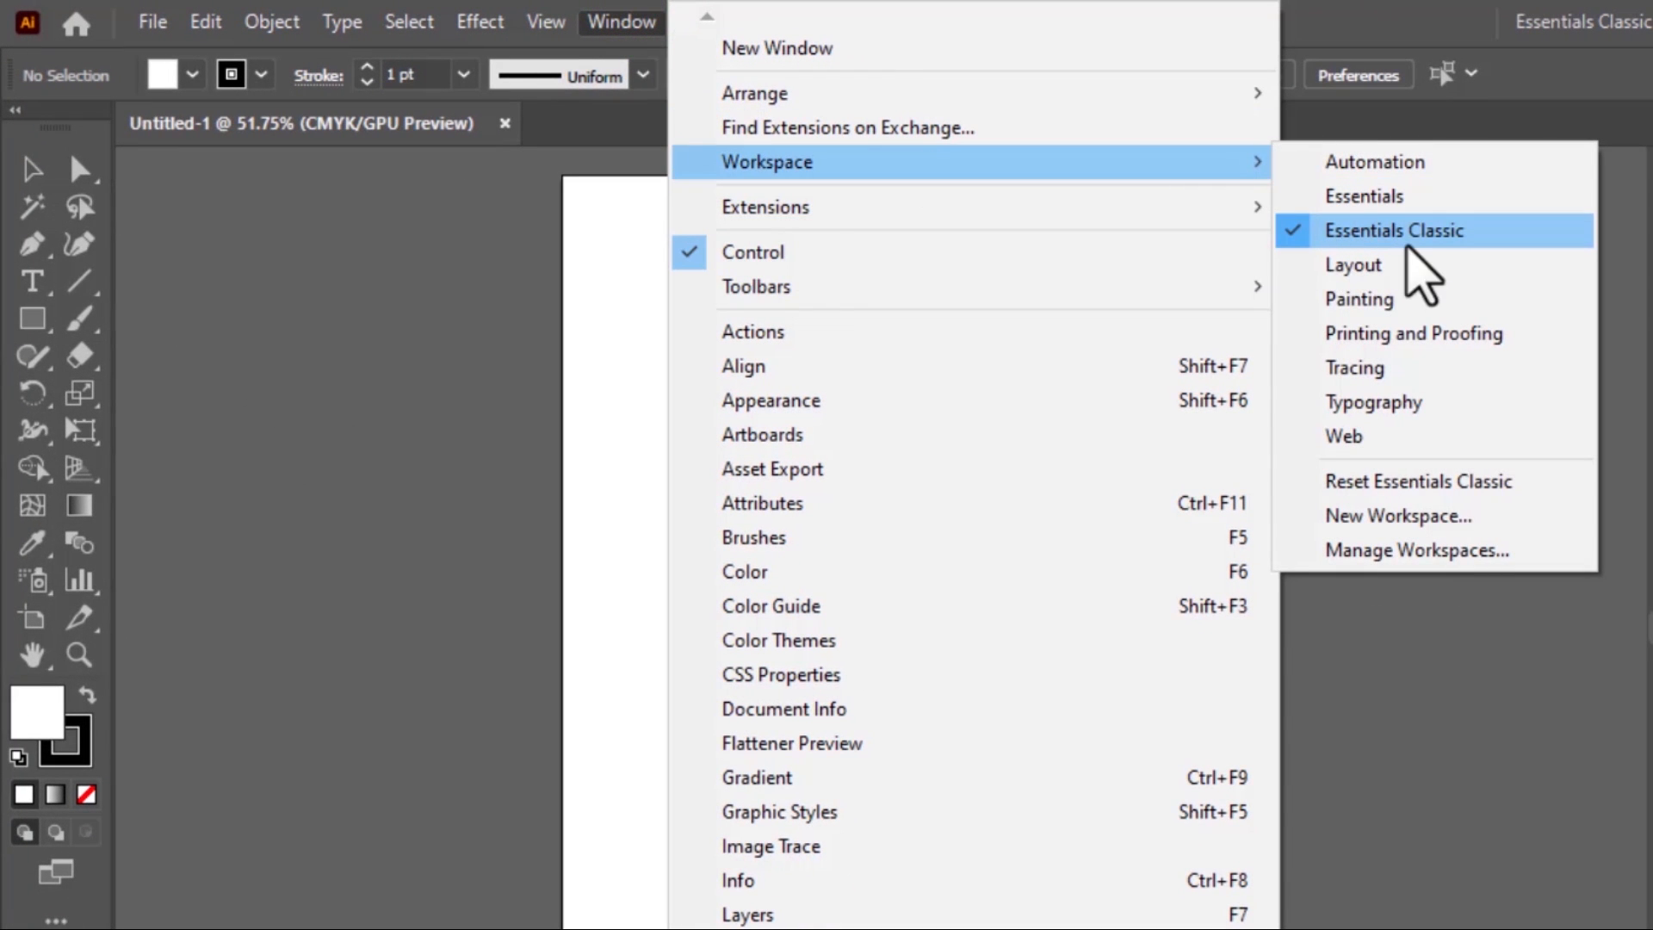
{"action": "left_click", "coordinate": [1390, 233]}
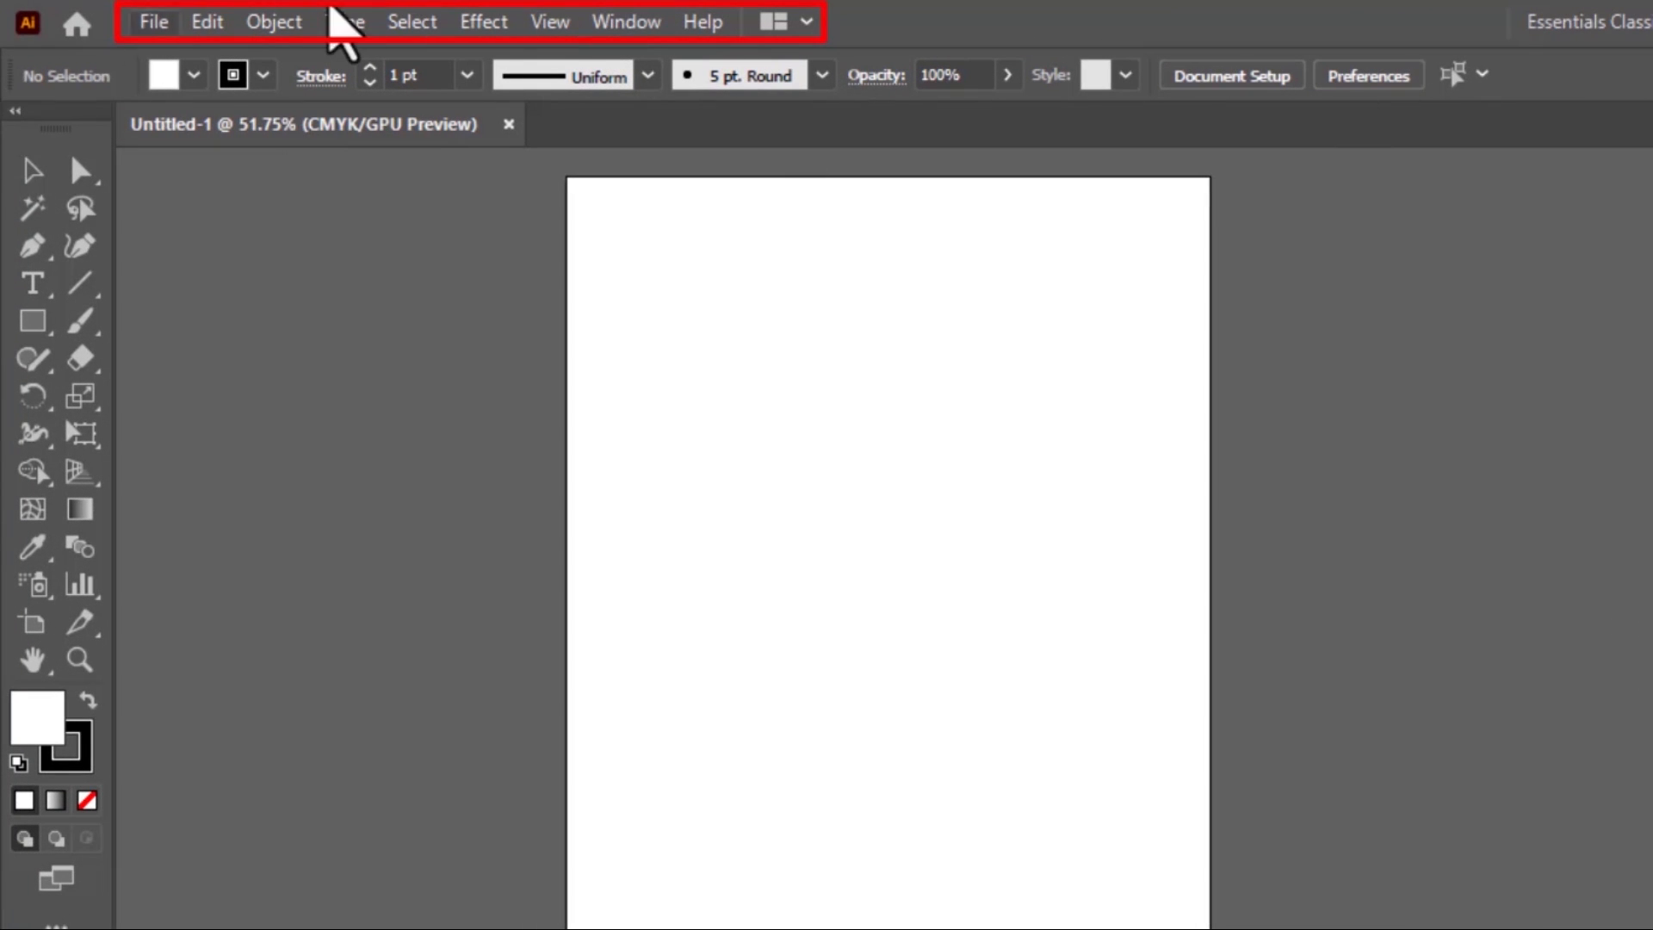
Look through the commands grouped under File, Edit, Object and Effect
{"action": "left_click", "coordinate": [154, 23]}
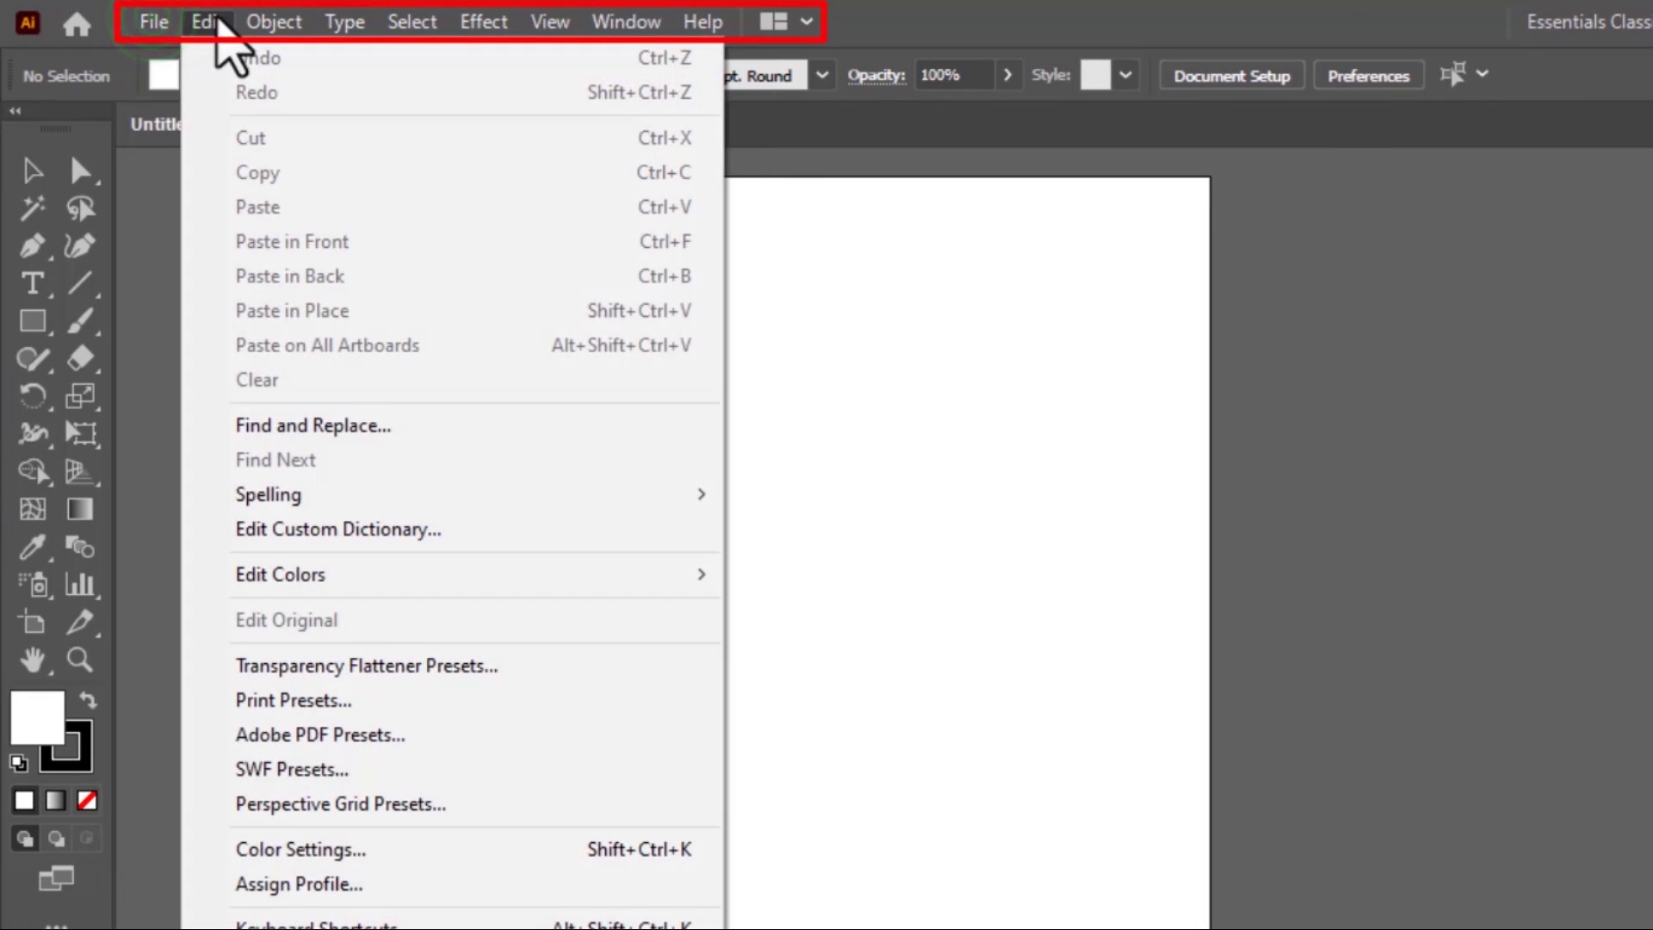
{"action": "mouse_move", "coordinate": [256, 23]}
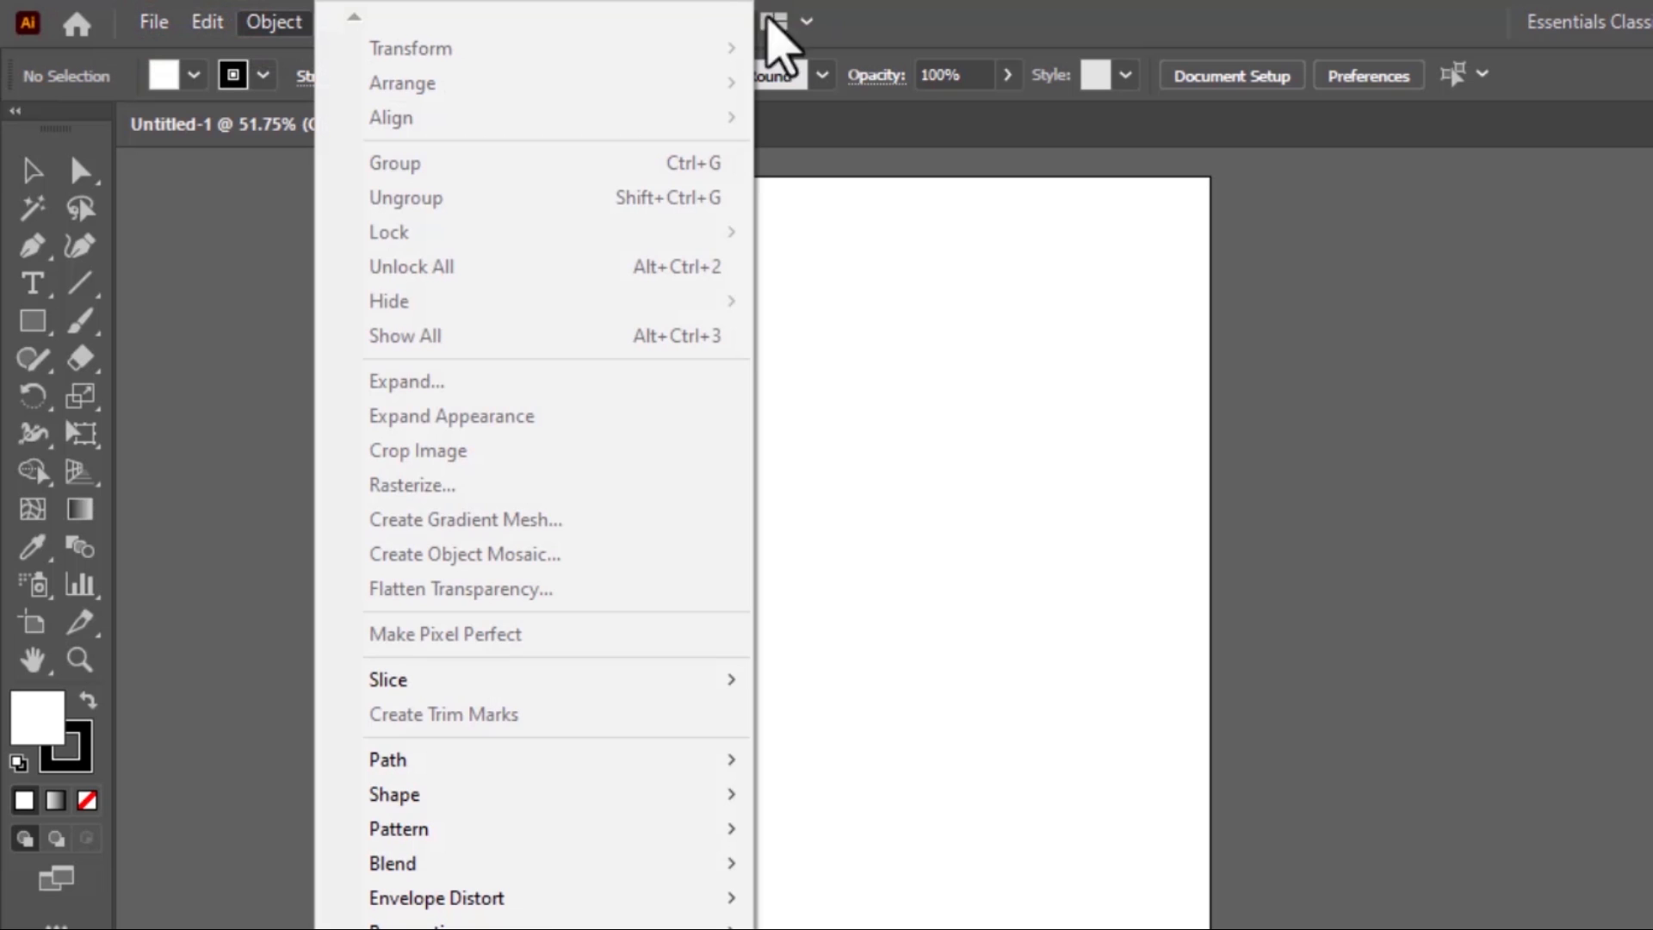
{"action": "left_click", "coordinate": [848, 21]}
{"action": "left_click", "coordinate": [470, 17]}
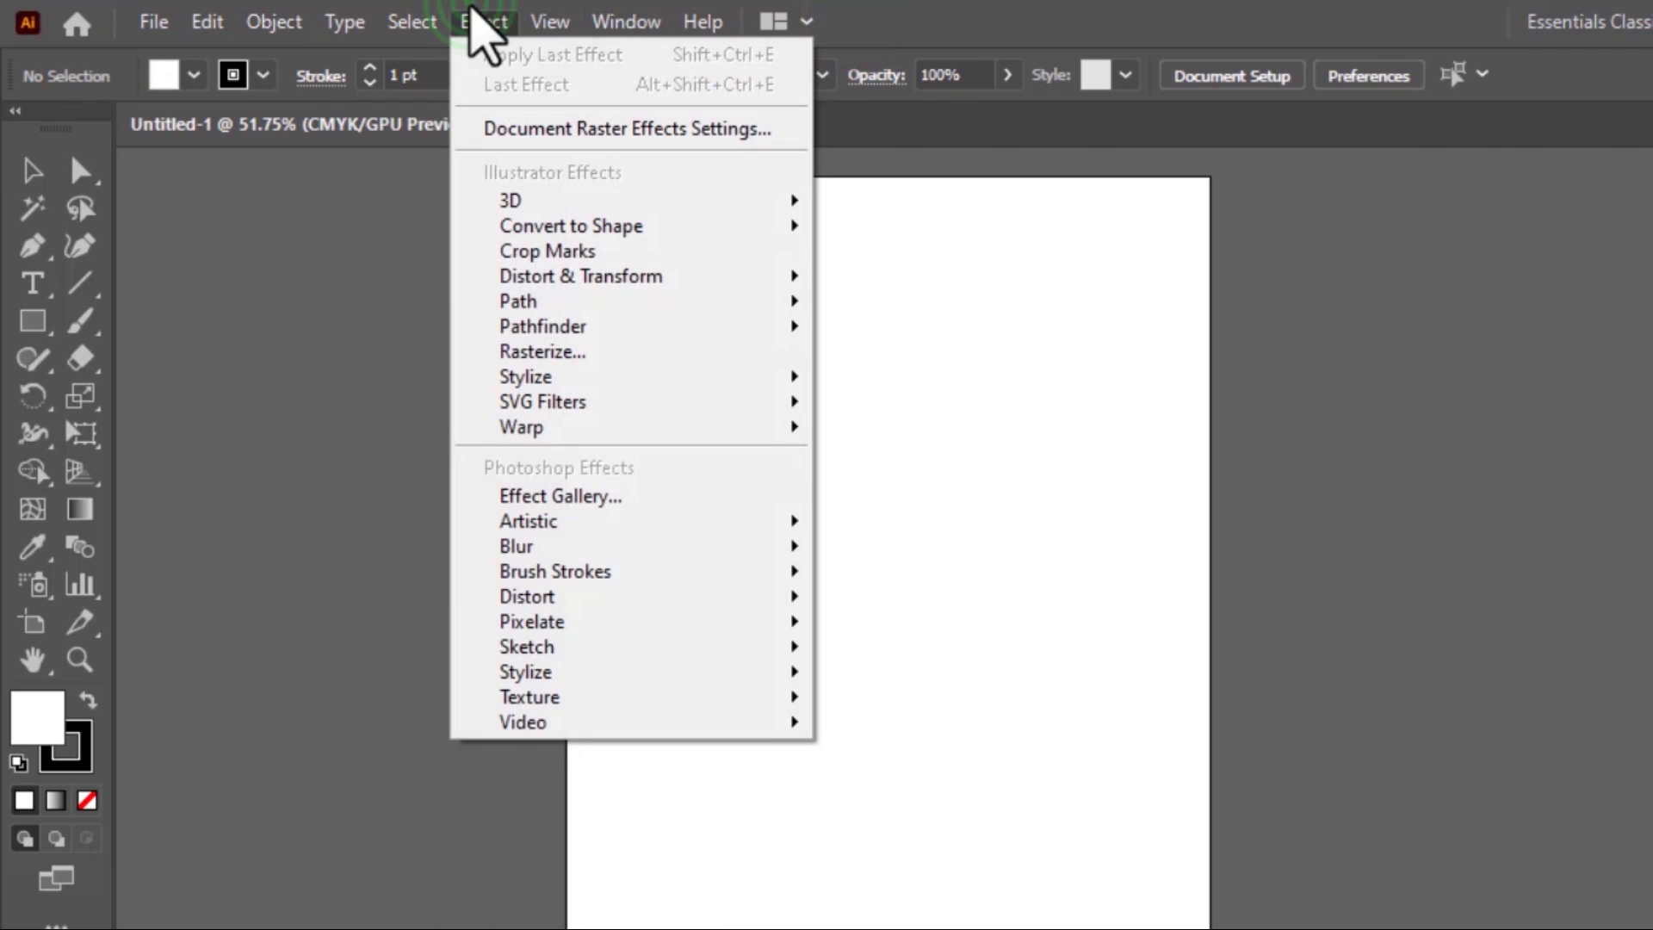
{"action": "left_click", "coordinate": [381, 19]}
{"action": "left_click", "coordinate": [357, 20]}
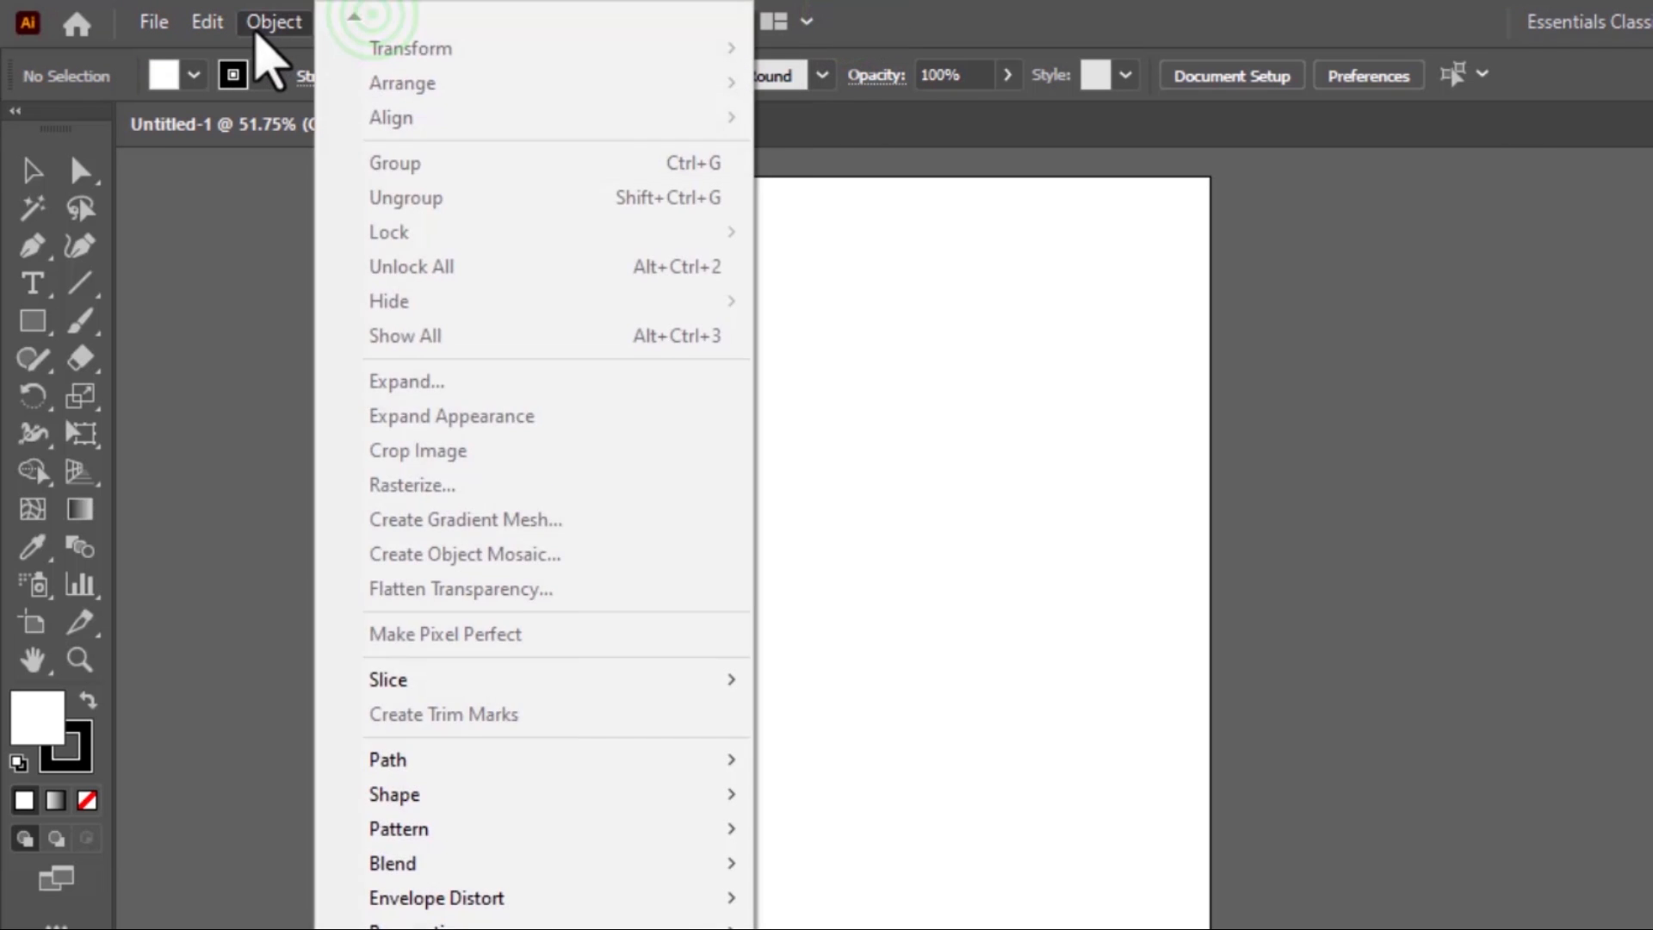
{"action": "left_click", "coordinate": [258, 24]}
{"action": "left_click", "coordinate": [200, 20]}
{"action": "left_click", "coordinate": [198, 22]}
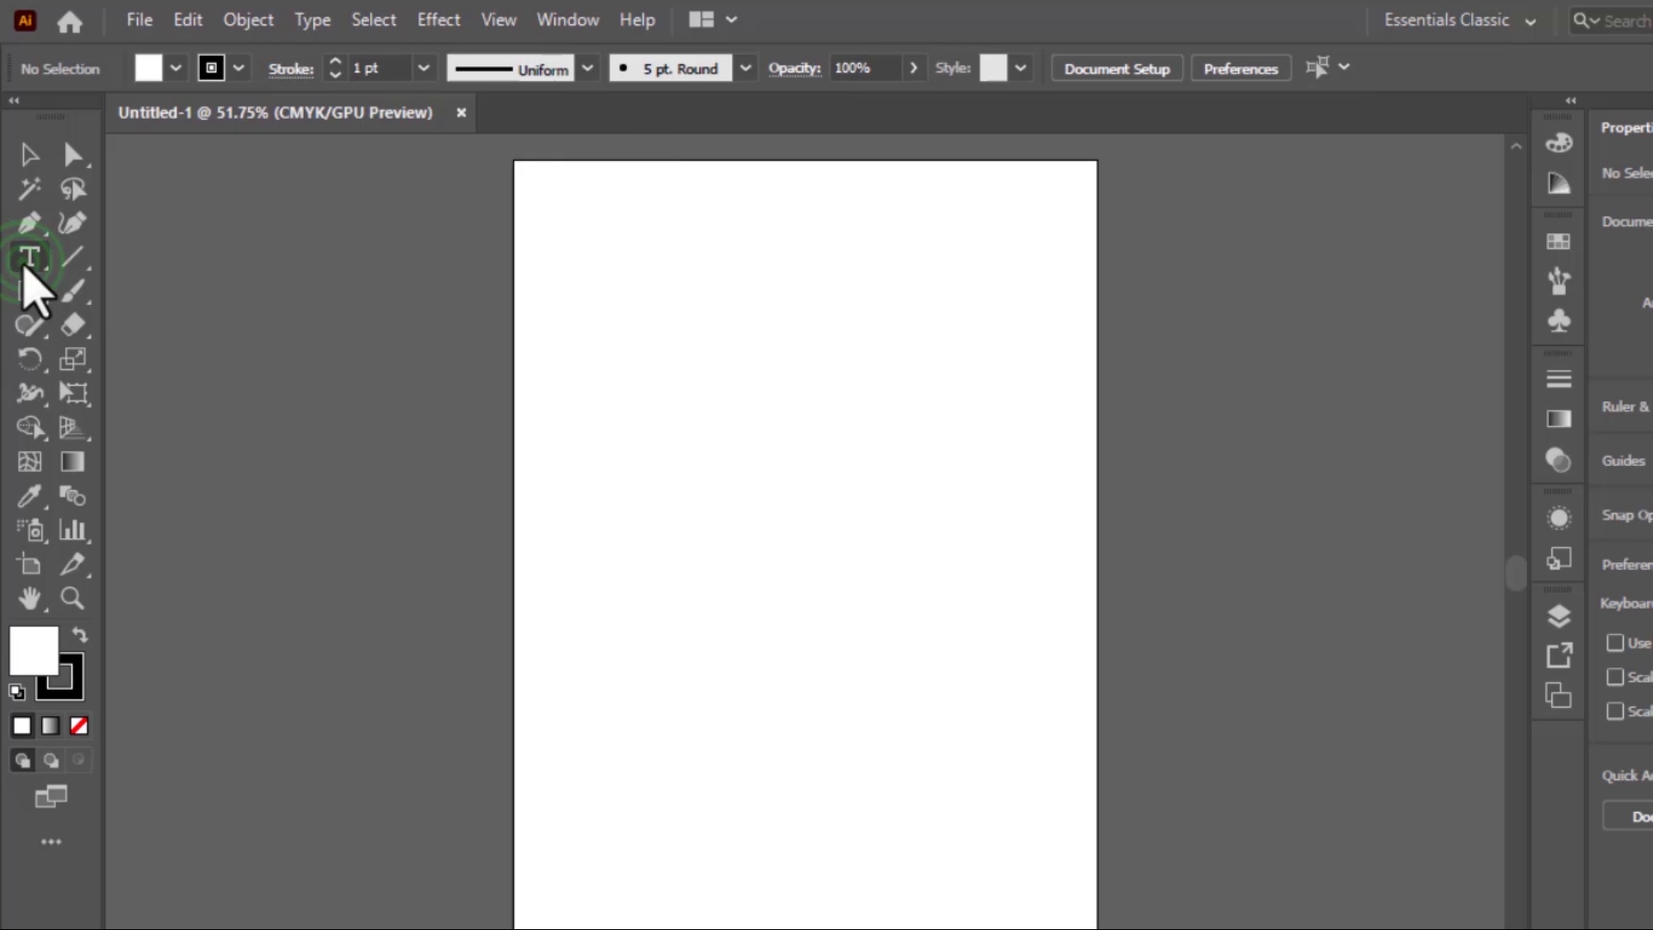
Place a Lorem ipsum point text in the upper half of the artboard and finish it by switching to the Selection tool
{"action": "left_click", "coordinate": [29, 257]}
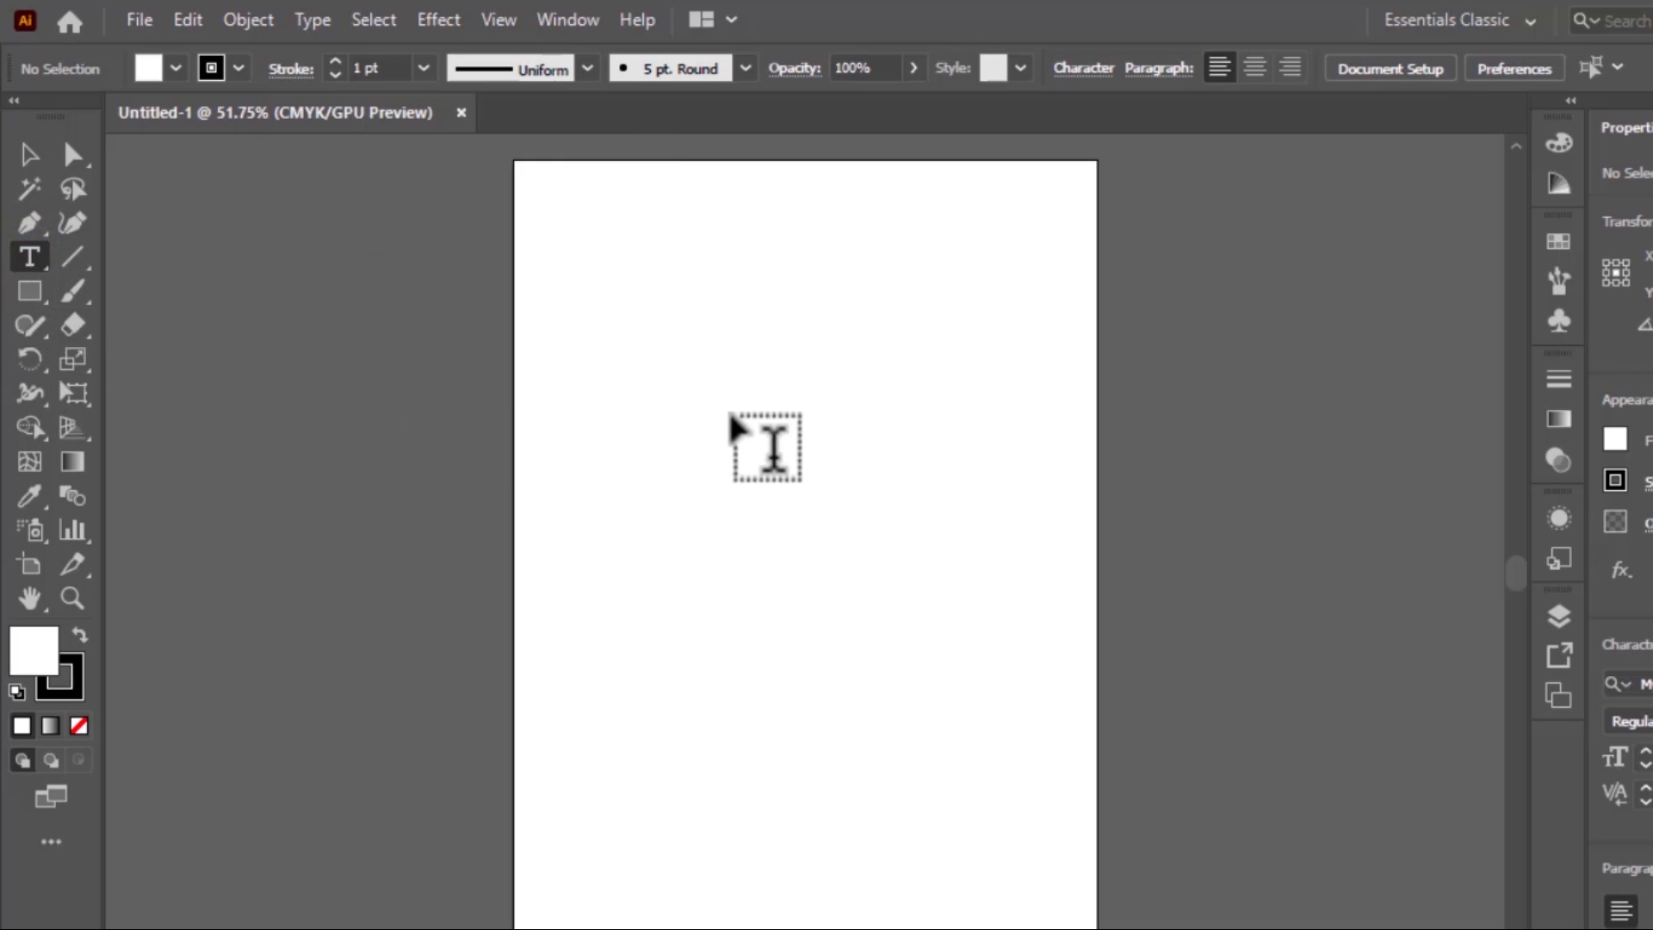
{"action": "left_click", "coordinate": [655, 415]}
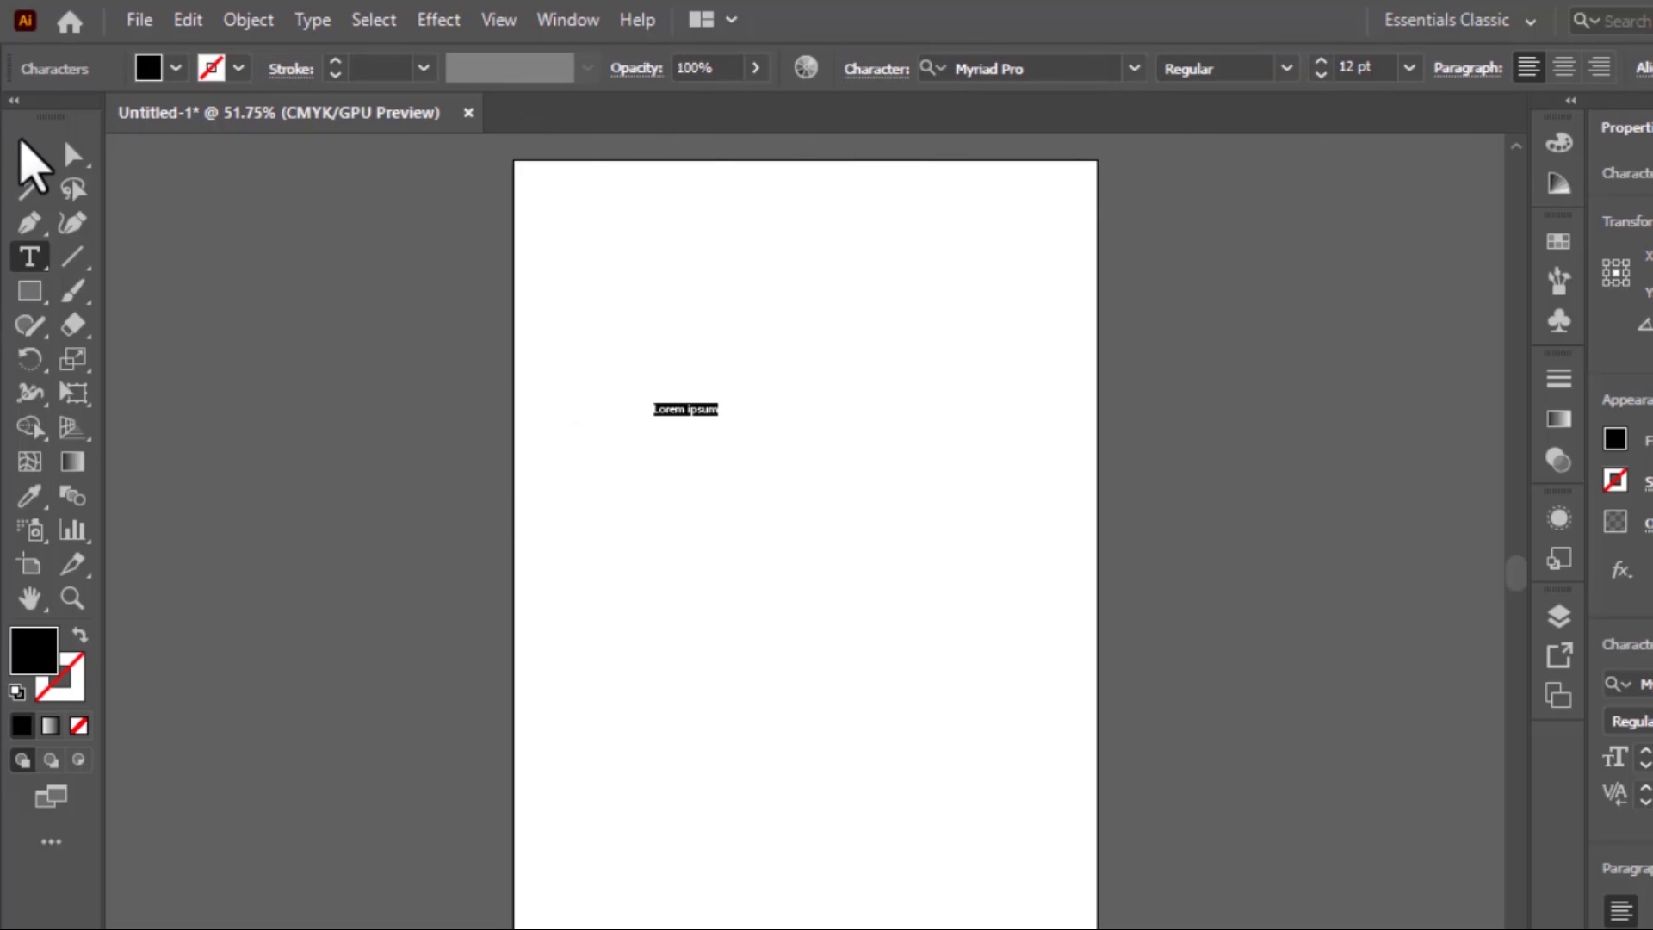
{"action": "left_click", "coordinate": [31, 156]}
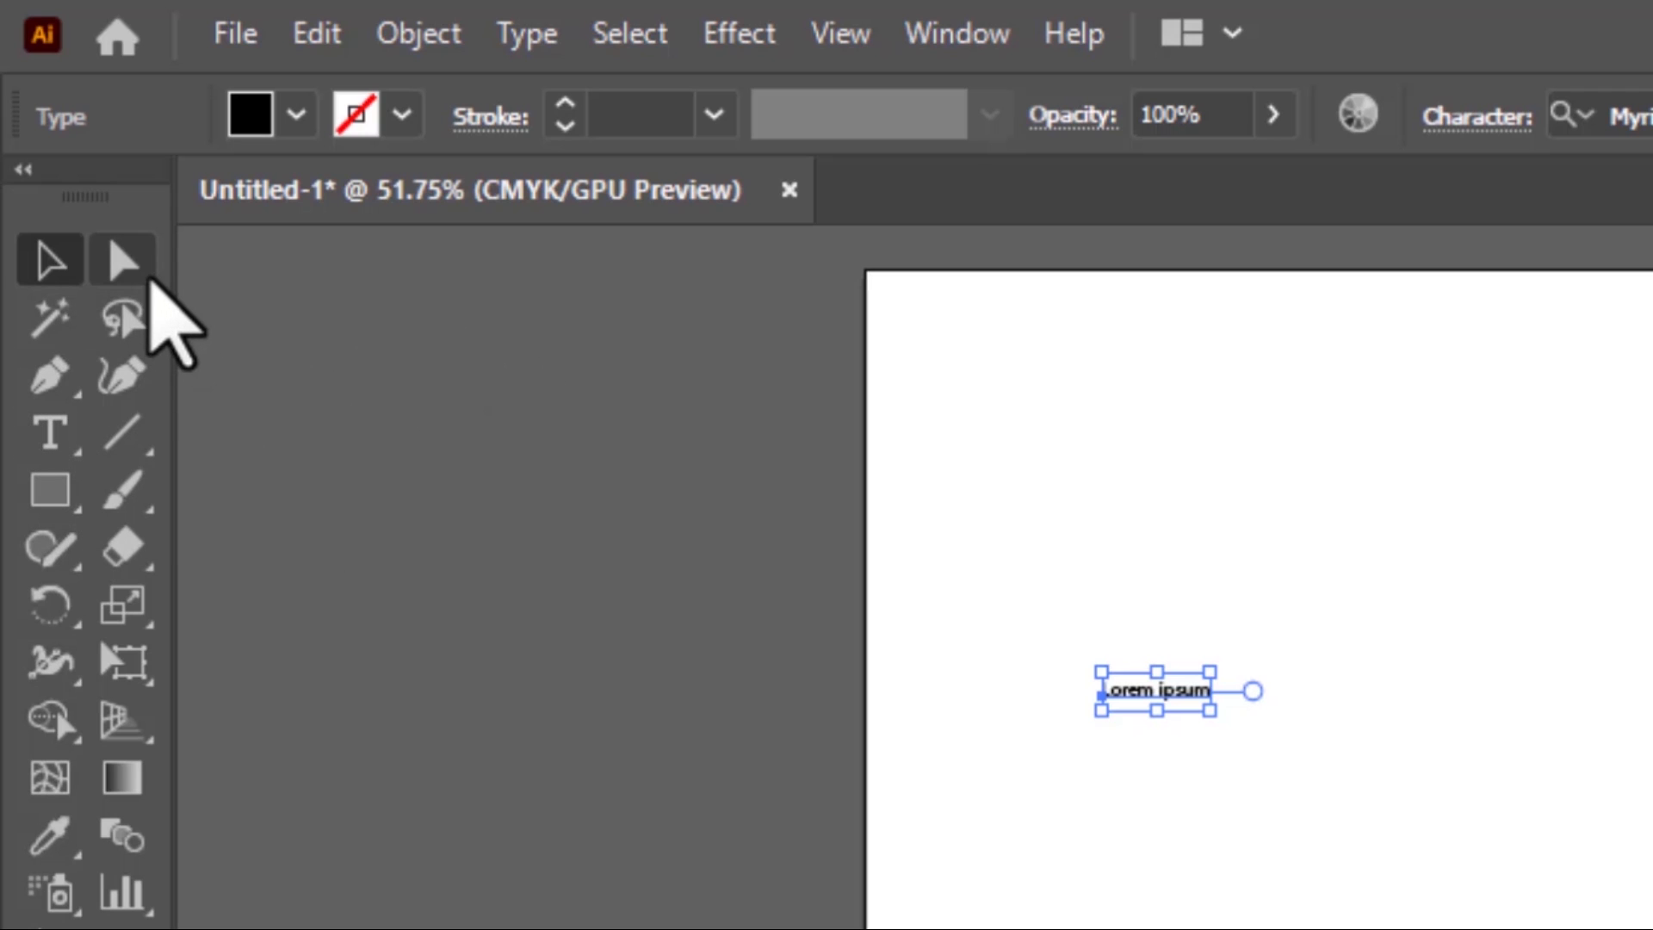
Examine the tools grouped with Direct Selection and Rectangle, deselecting the text in between, and return to the Selection tool
{"action": "left_click", "coordinate": [152, 274]}
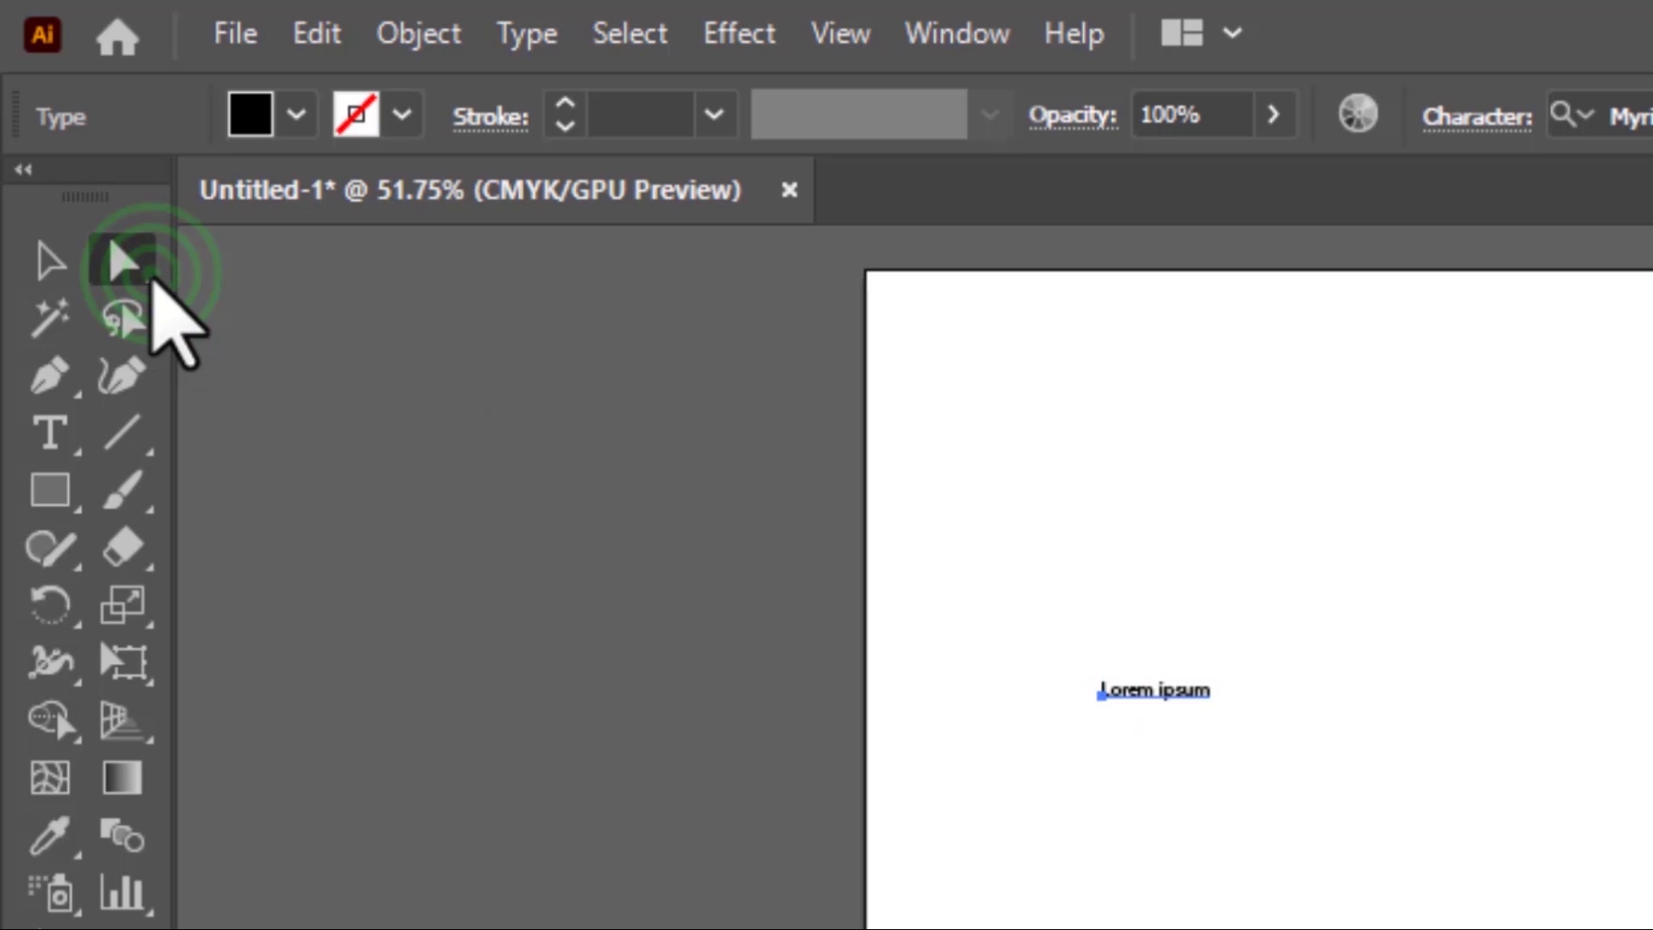
{"action": "left_click", "coordinate": [151, 277]}
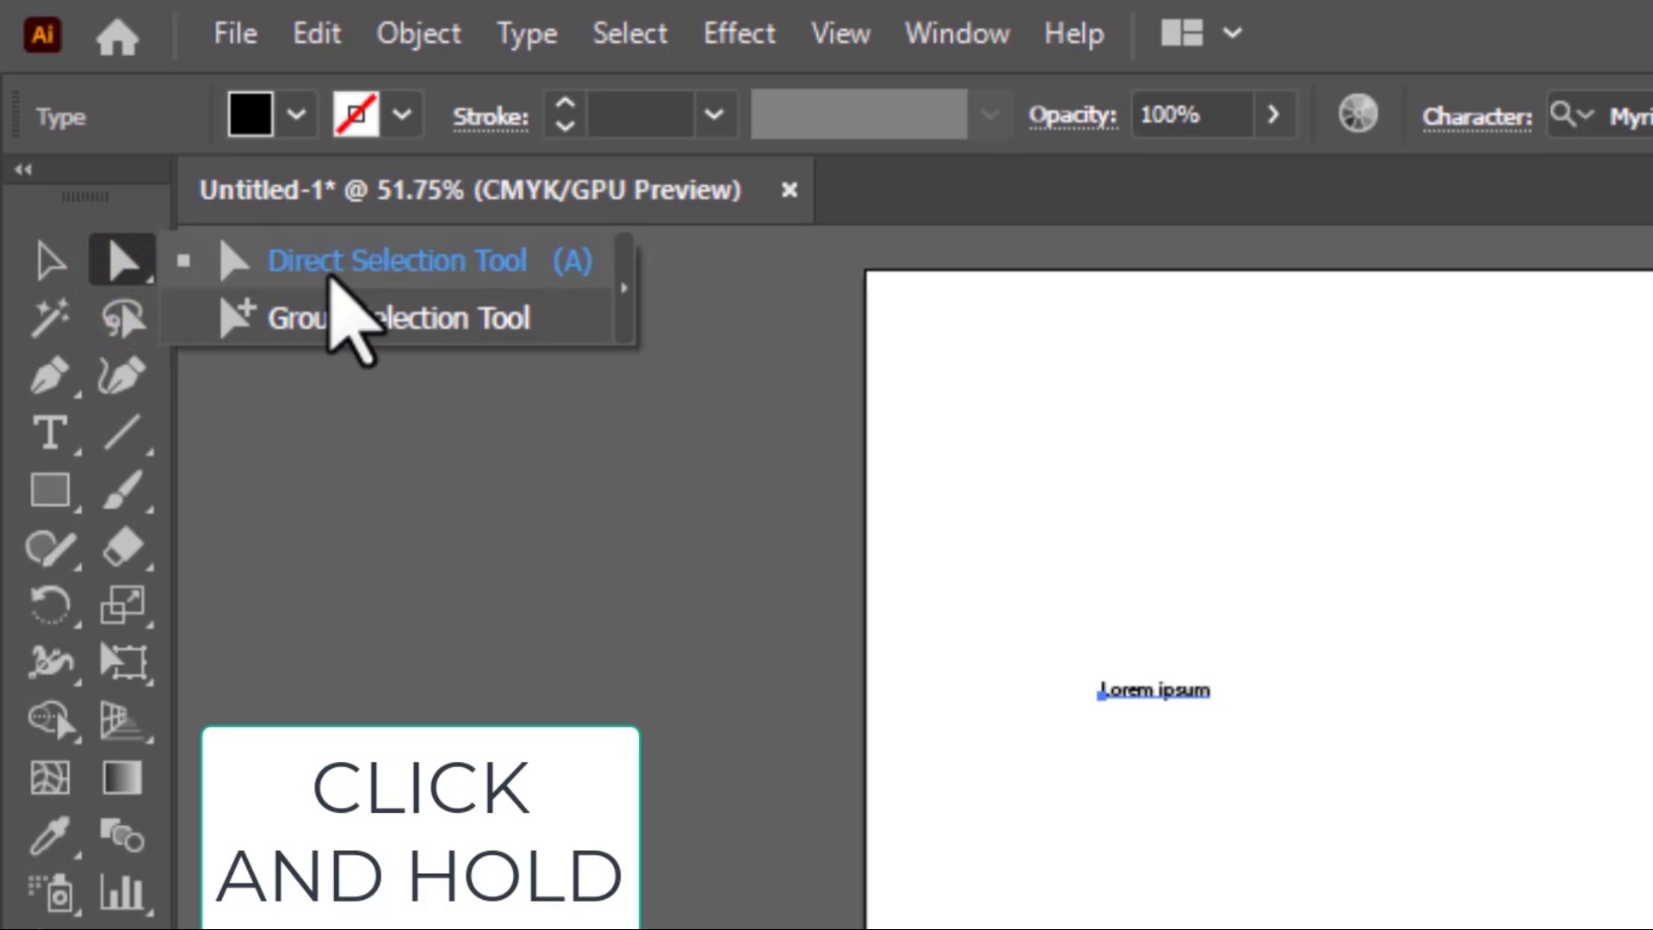
{"action": "left_click", "coordinate": [289, 402]}
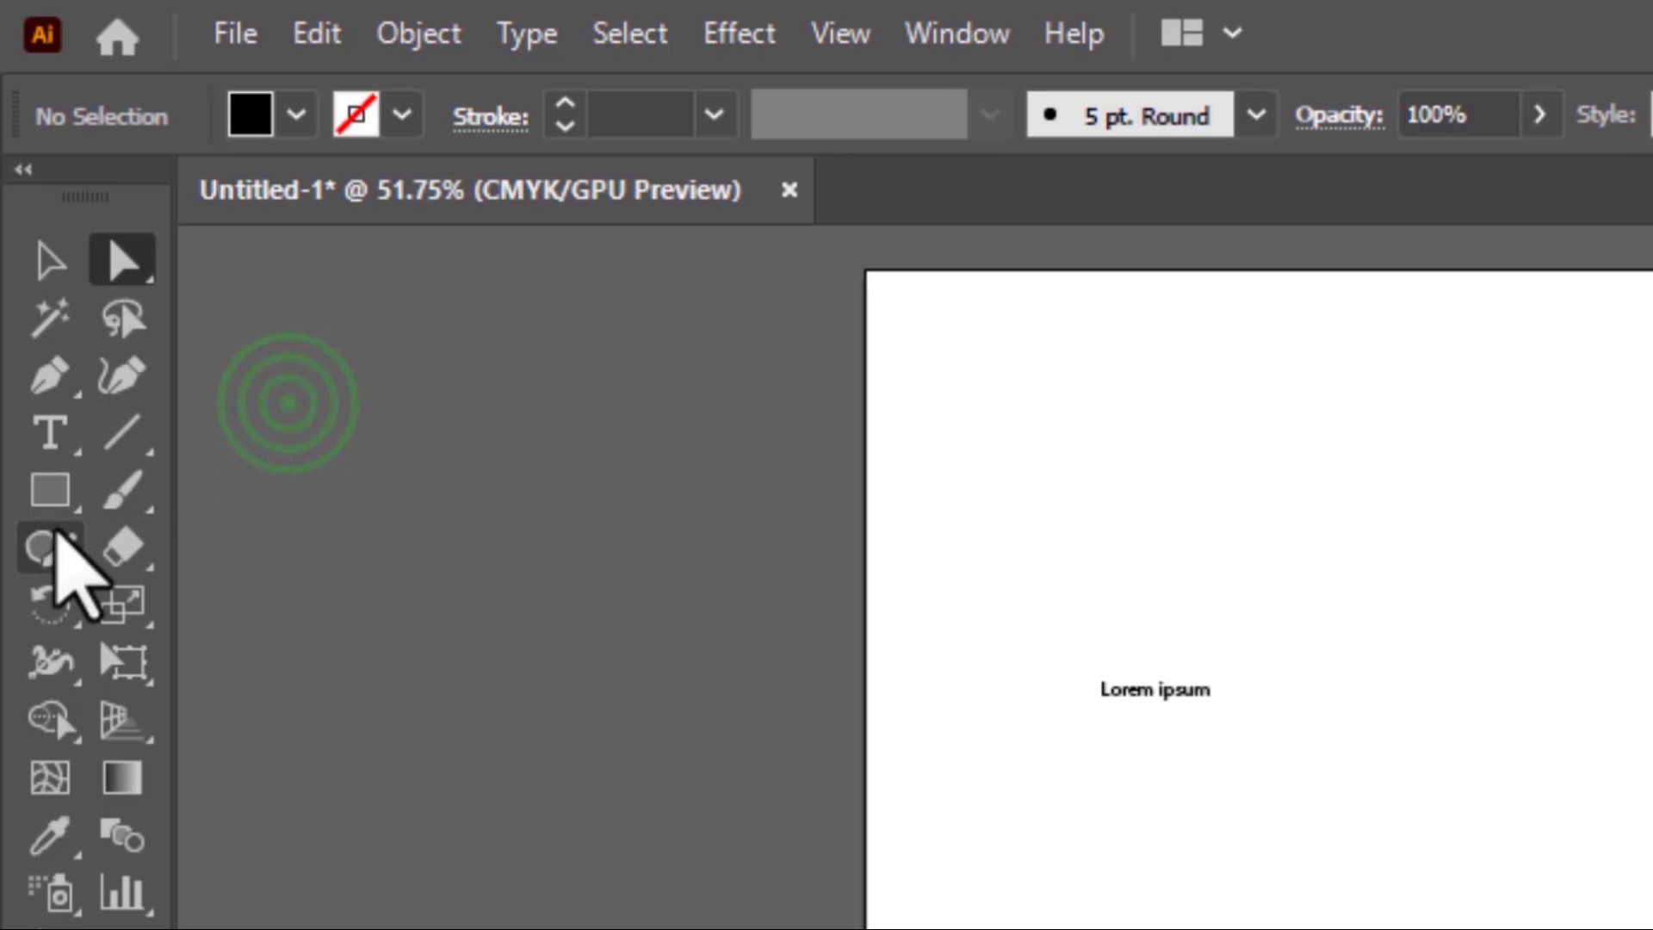
{"action": "left_click", "coordinate": [80, 510]}
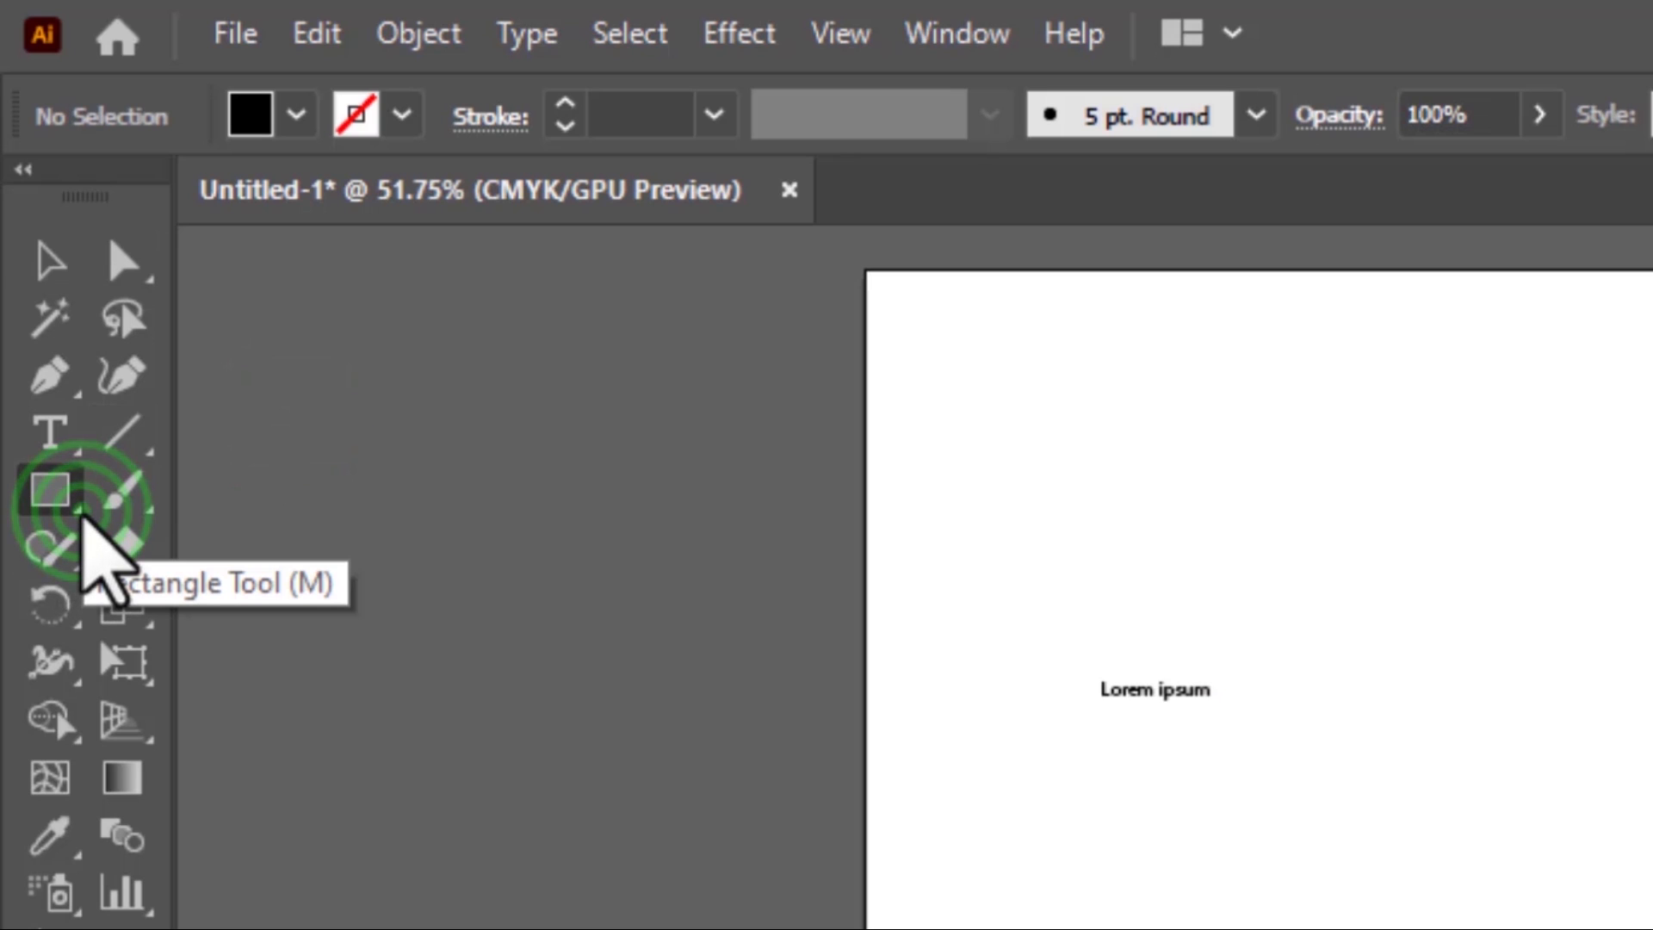
{"action": "left_click", "coordinate": [84, 513]}
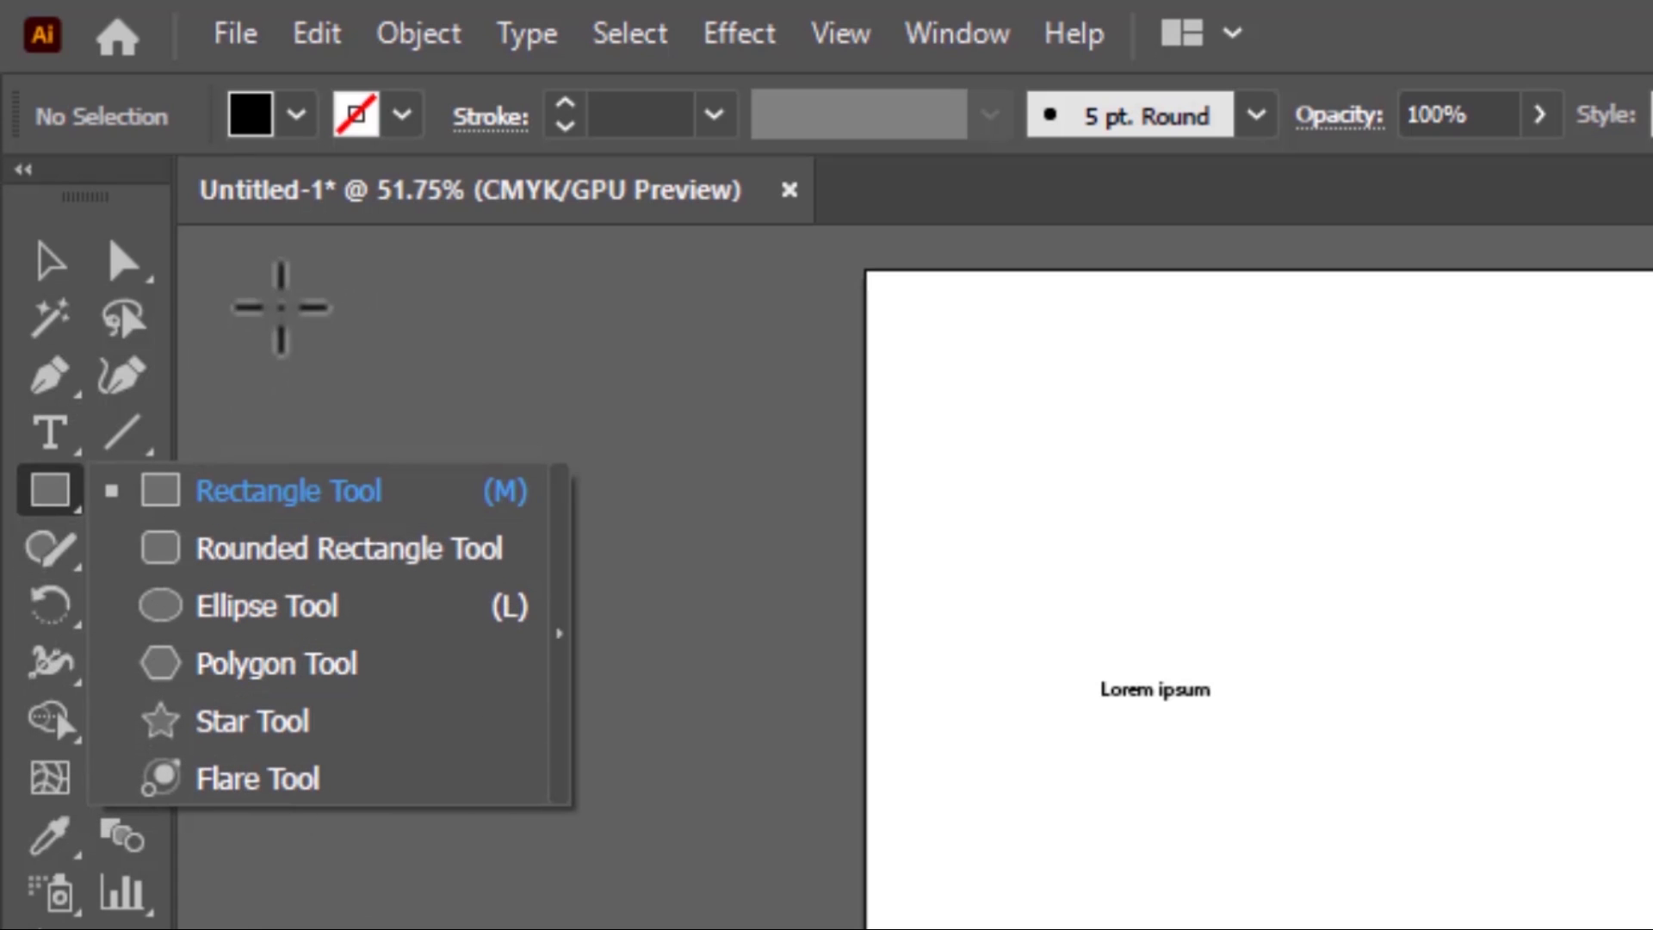
{"action": "left_click", "coordinate": [75, 255]}
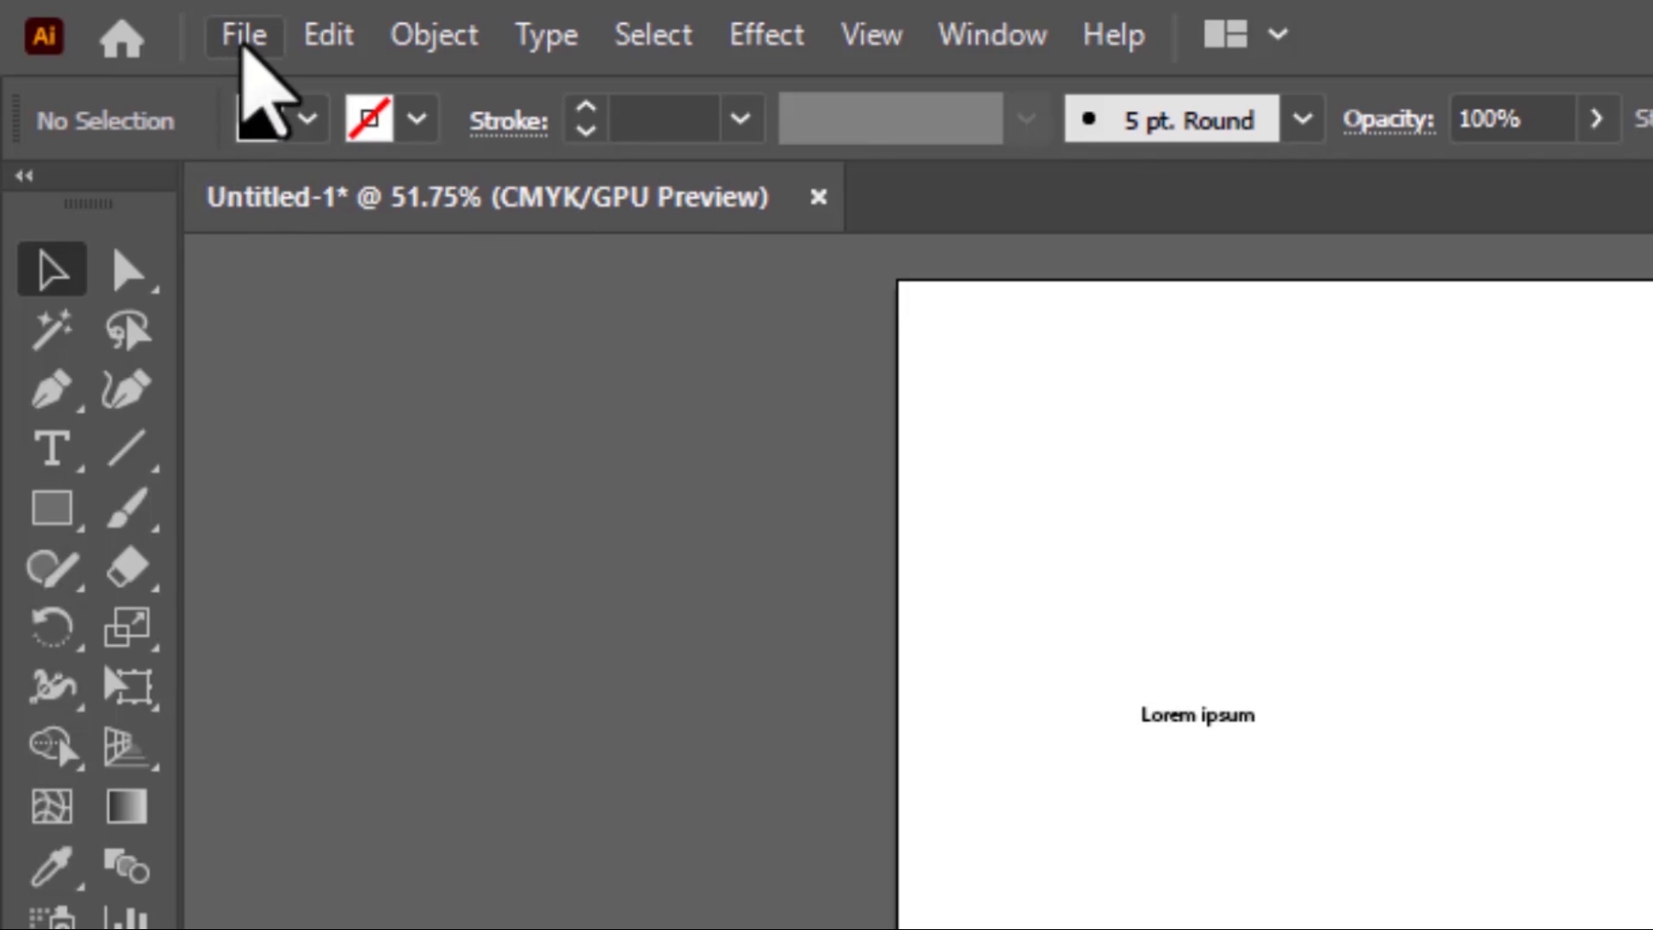
Create a new A4 document named lesson 2 in landscape orientation, 297 x 210 mm
{"action": "left_click", "coordinate": [243, 35]}
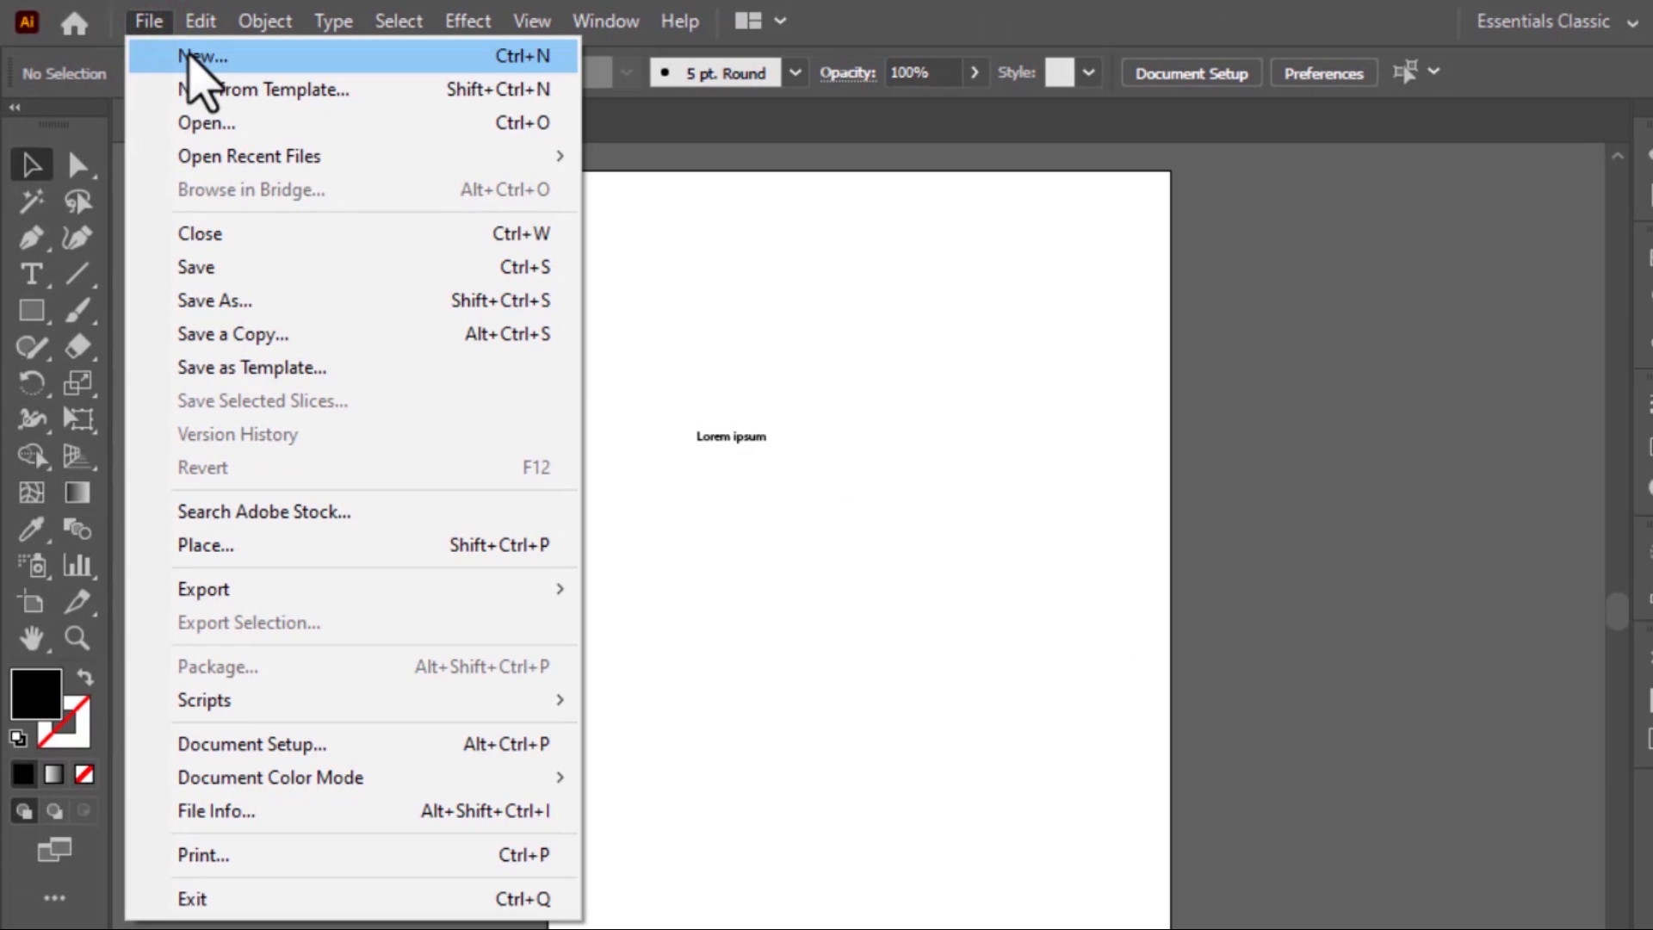
{"action": "left_click", "coordinate": [207, 62]}
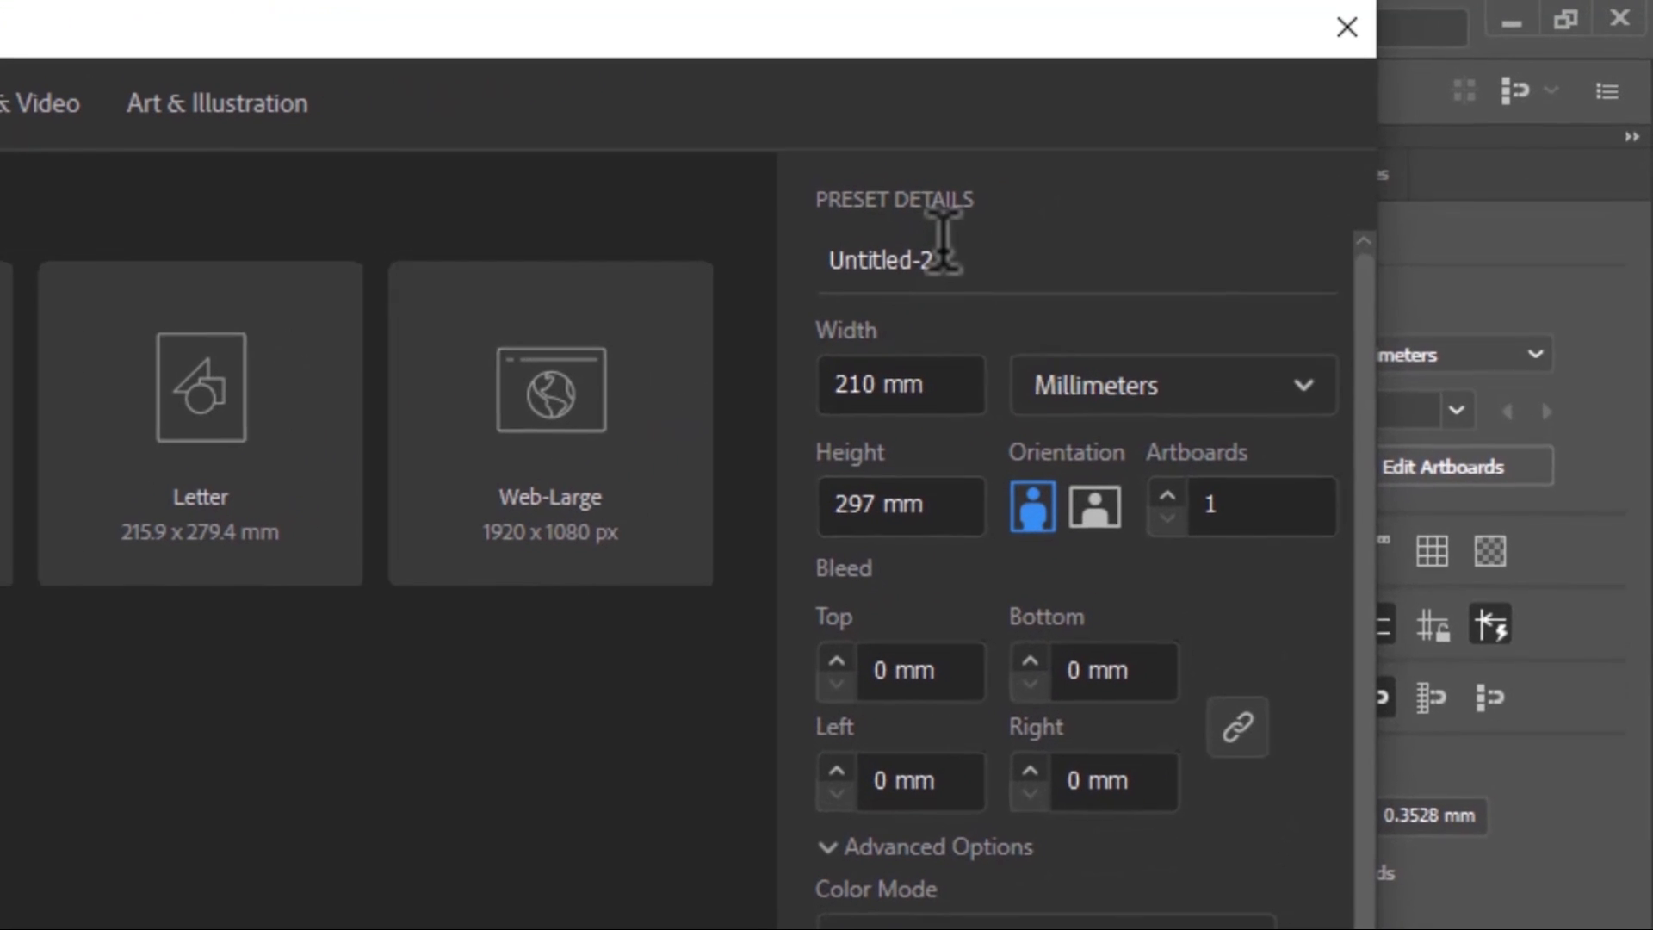
{"action": "left_click", "coordinate": [1208, 161]}
{"action": "key", "text": "BackSpace"}
{"action": "key", "text": "BackSpace"}
{"action": "key", "text": "BackSpace"}
{"action": "key", "text": "BackSpace"}
{"action": "key", "text": "BackSpace"}
{"action": "key", "text": "BackSpace"}
{"action": "key", "text": "BackSpace"}
{"action": "key", "text": "BackSpace"}
{"action": "key", "text": "BackSpace"}
{"action": "key", "text": "BackSpace"}
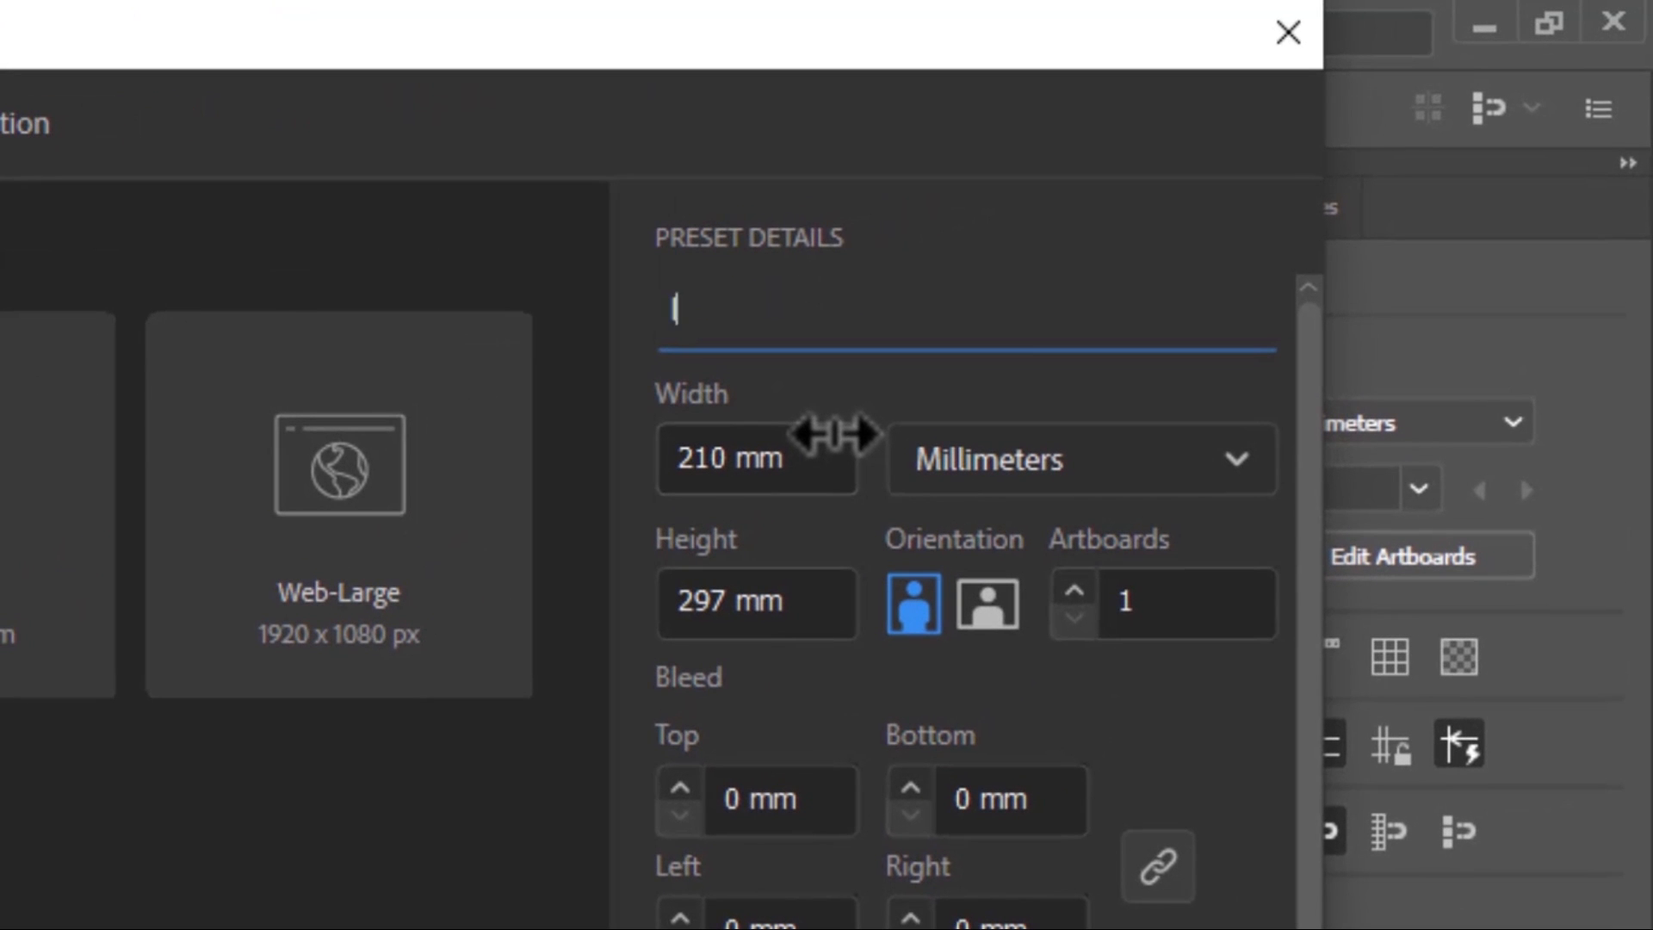
{"action": "type", "text": "lesson "}
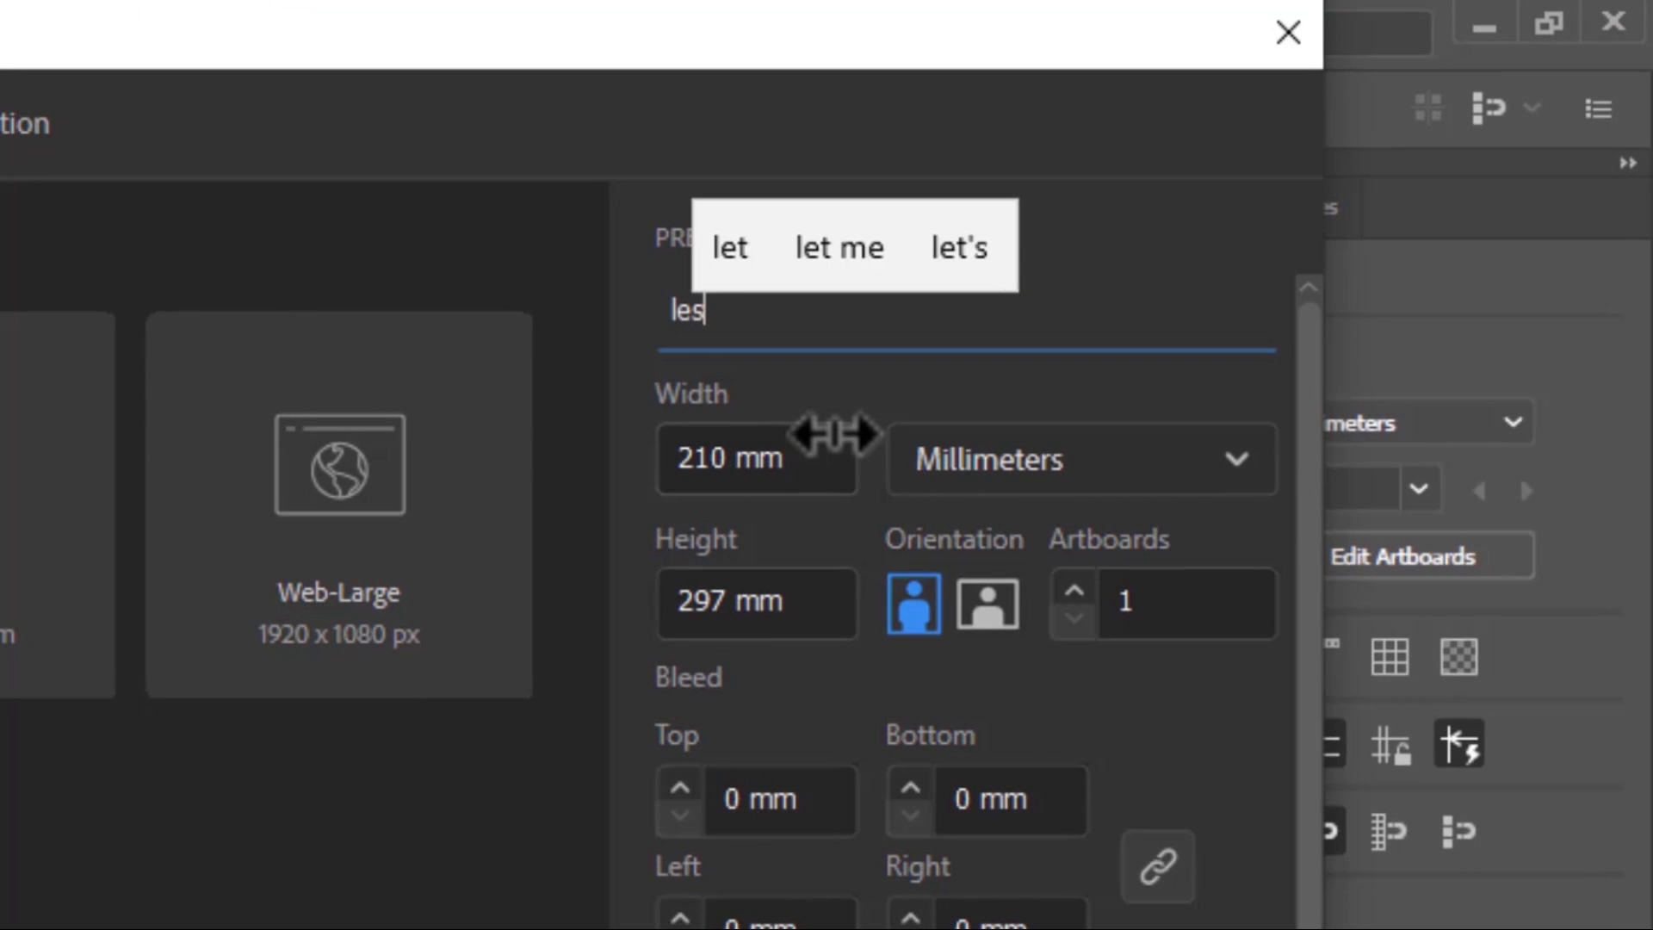
{"action": "type", "text": "2"}
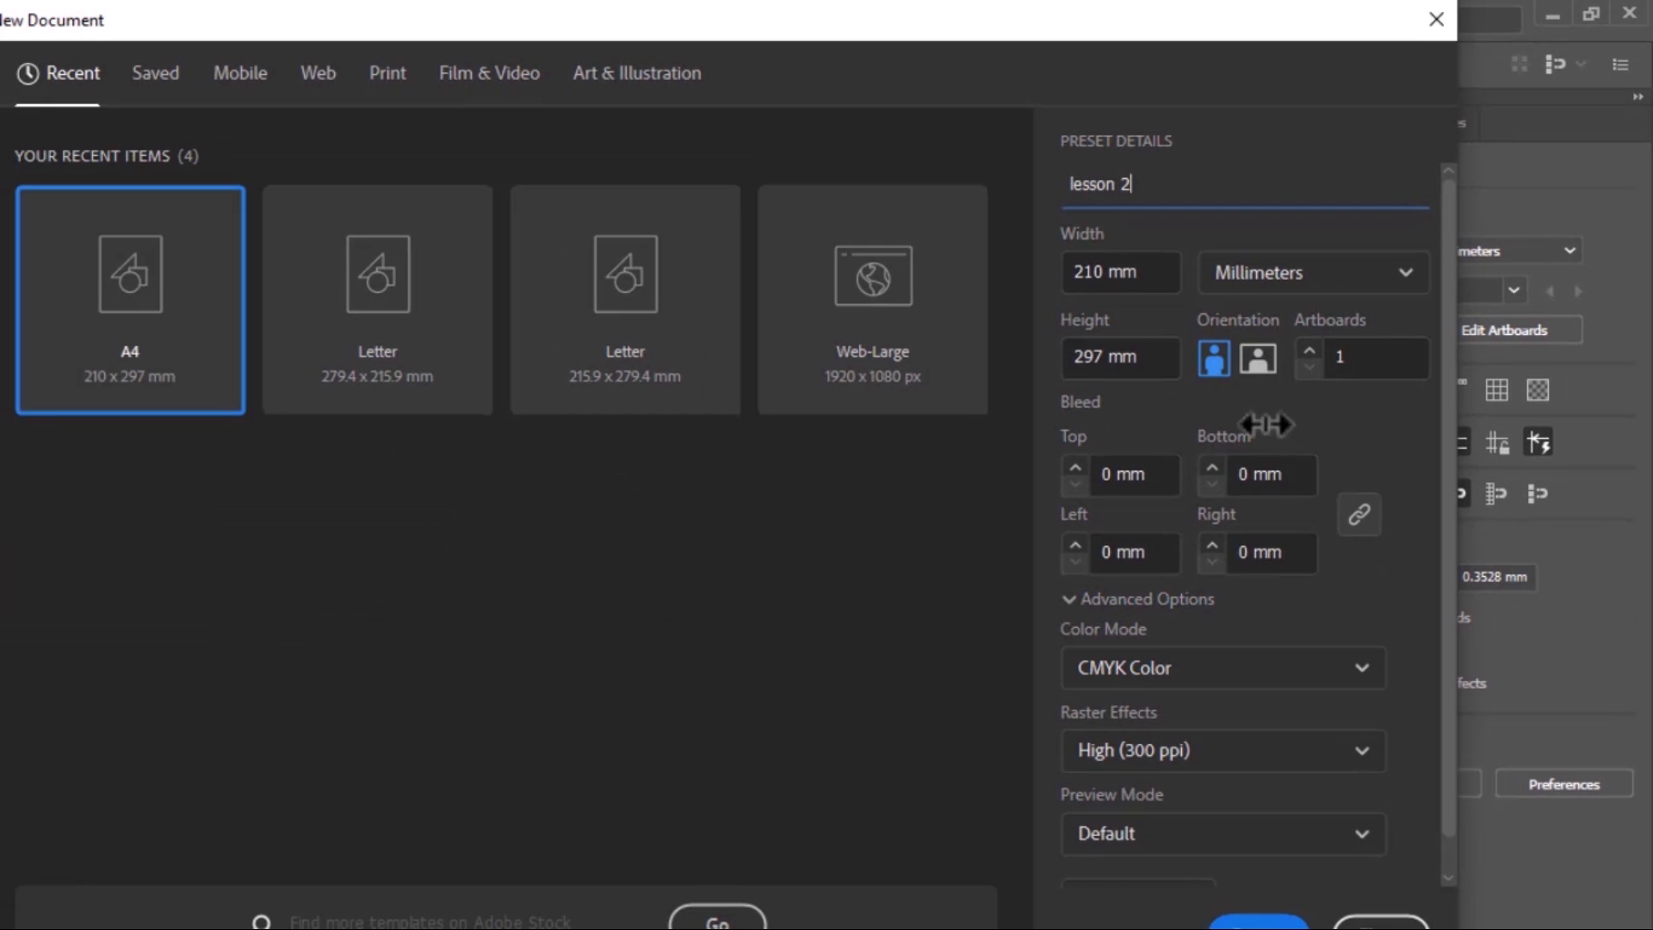
{"action": "left_click", "coordinate": [1257, 360]}
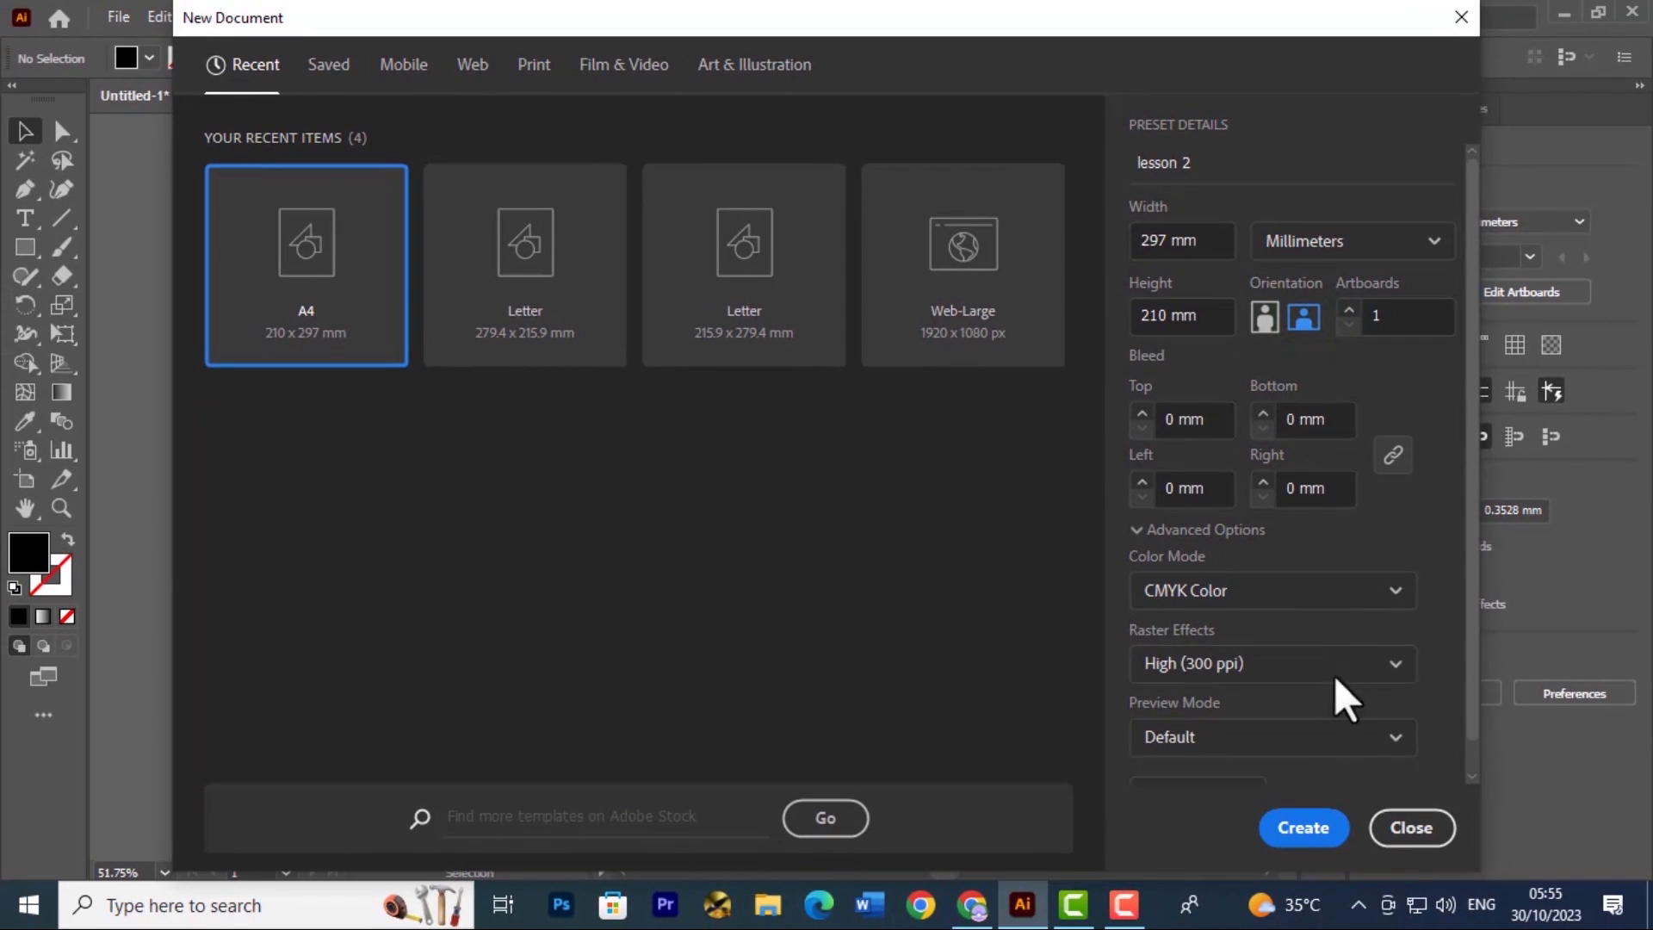
{"action": "left_click", "coordinate": [1299, 828]}
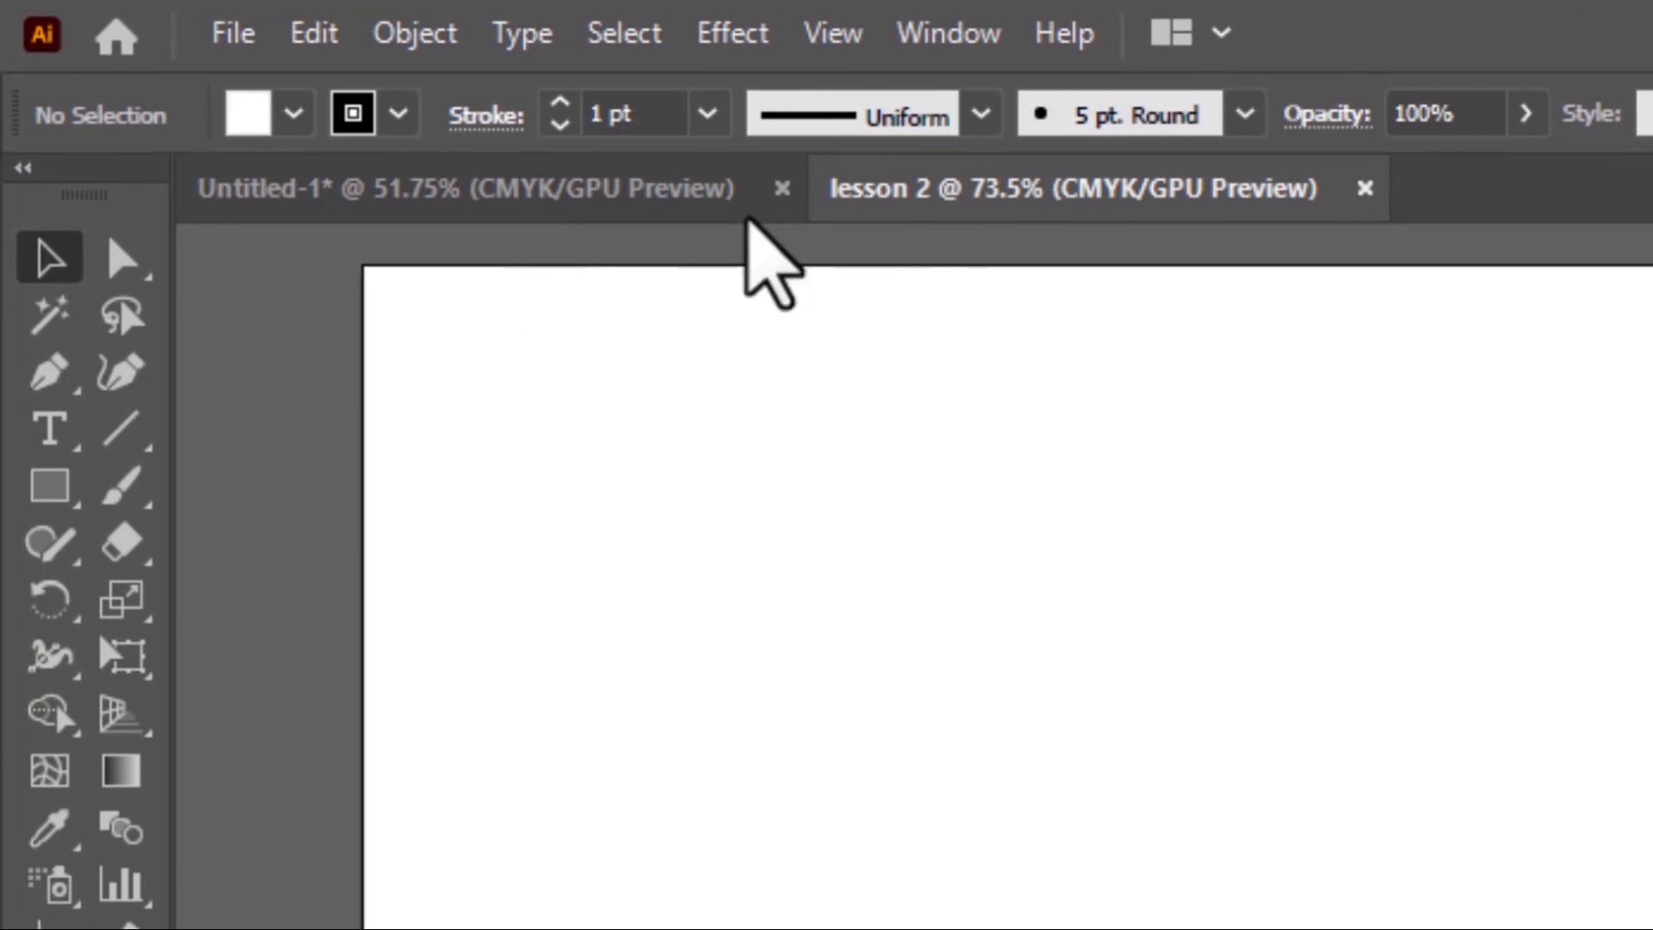
Compare the Untitled-1 and lesson 2 documents by switching between them, finishing on lesson 2
{"action": "left_click", "coordinate": [293, 188]}
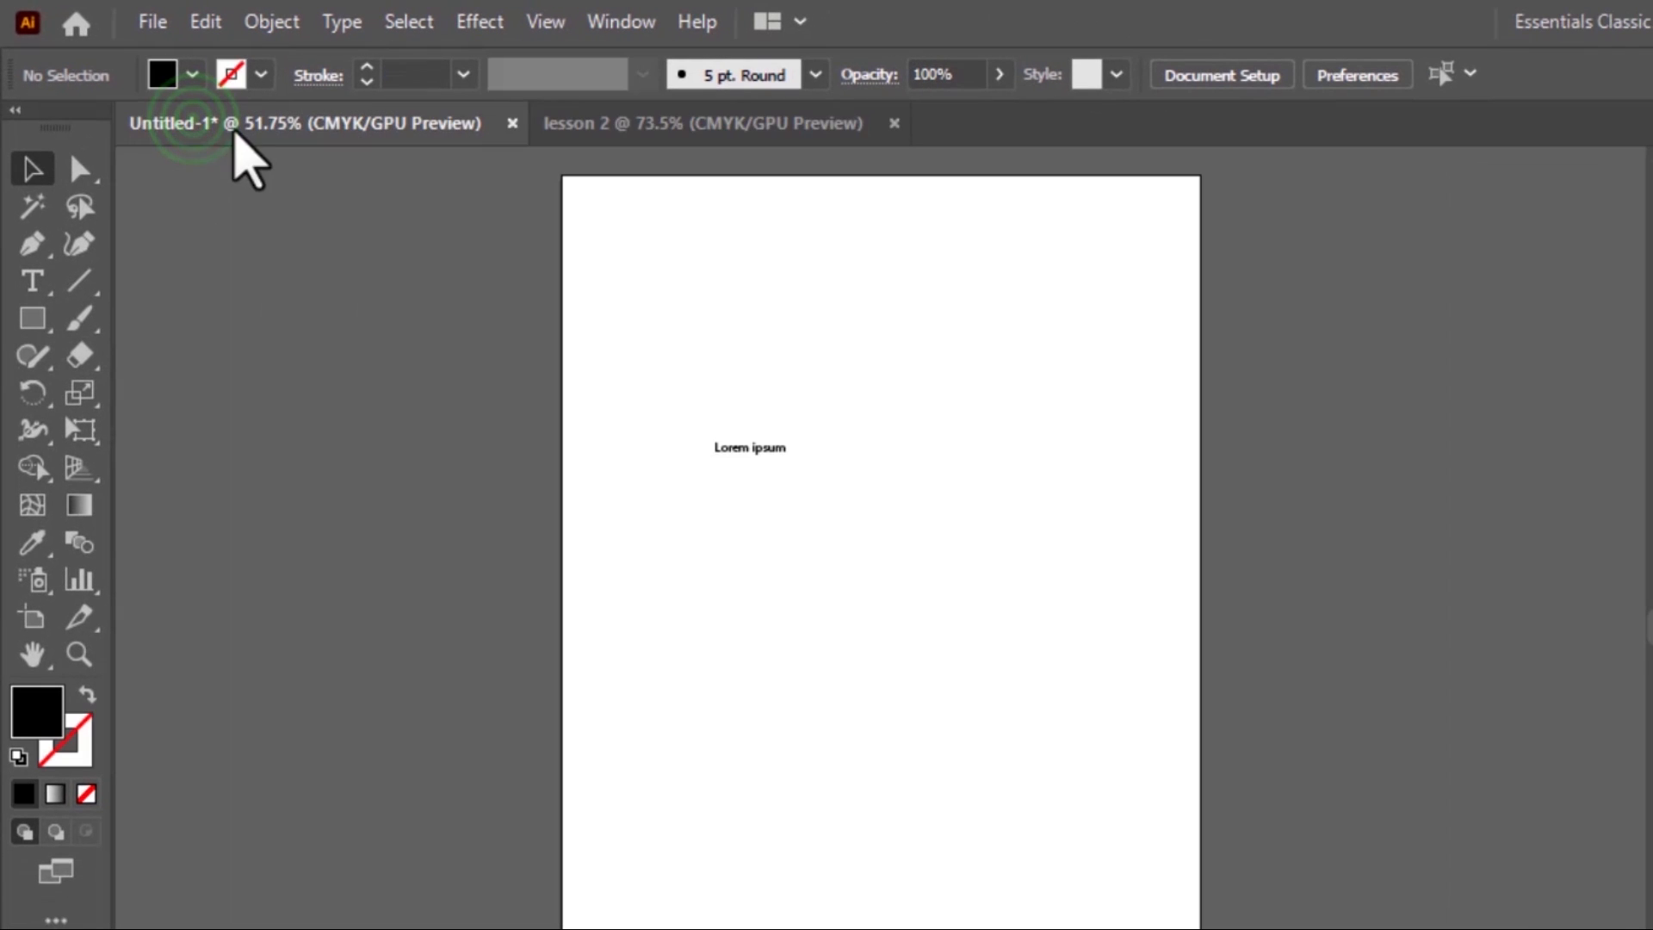
{"action": "left_click", "coordinate": [637, 125]}
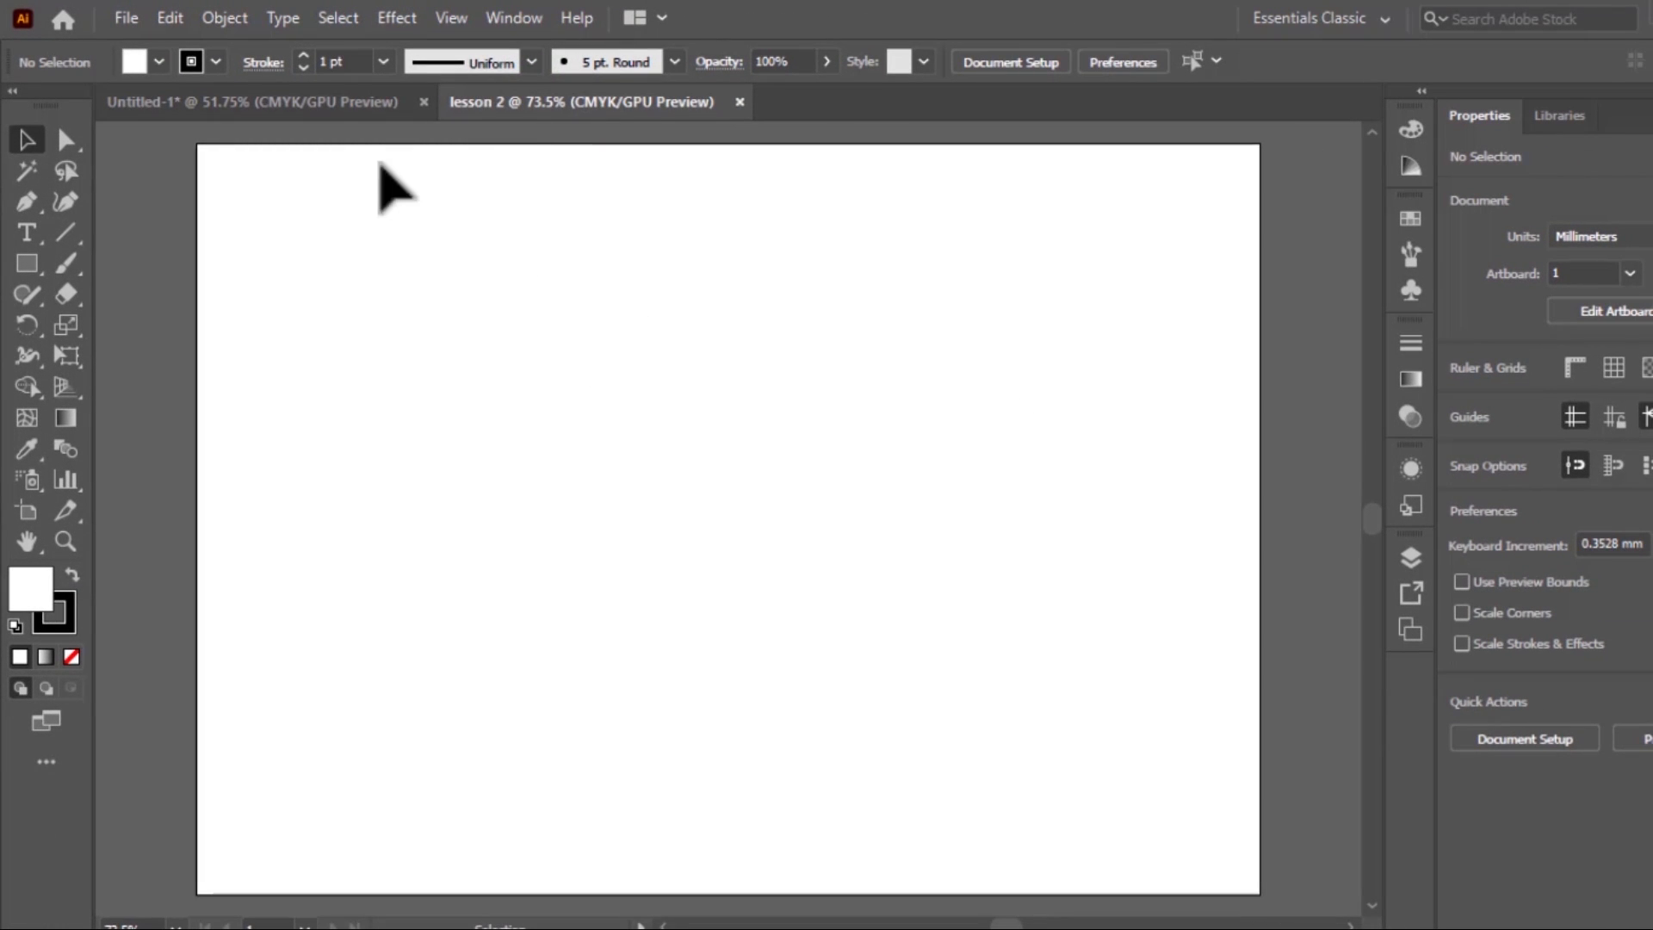
{"action": "left_click", "coordinate": [343, 108]}
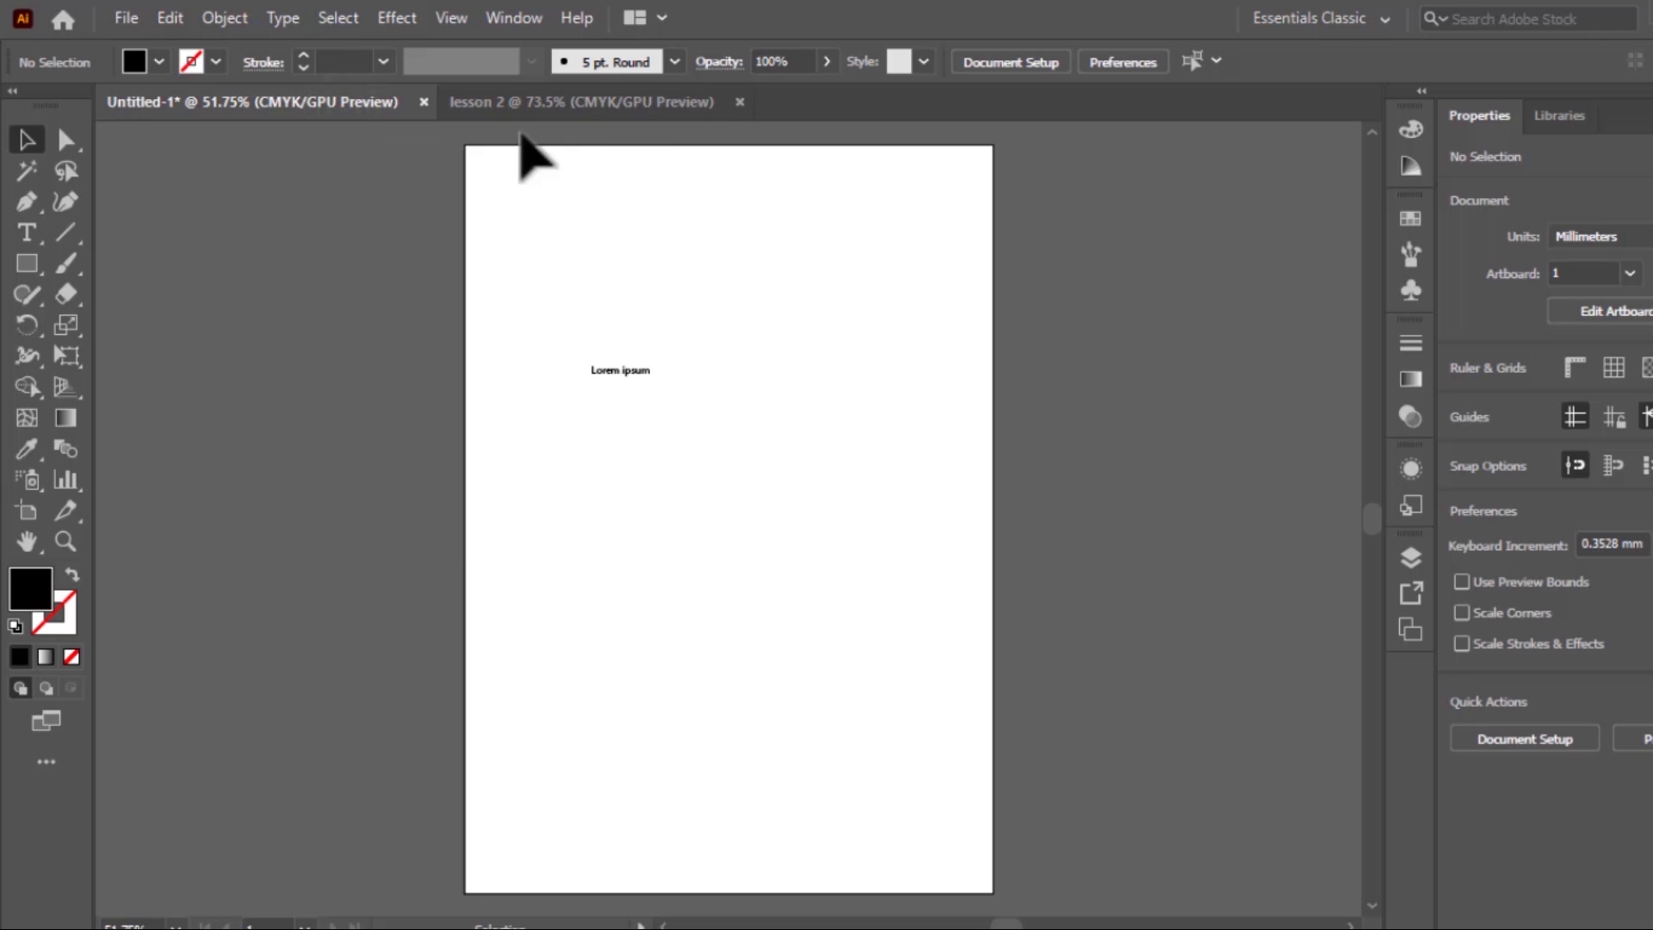
{"action": "left_click", "coordinate": [579, 107]}
{"action": "left_click", "coordinate": [340, 103]}
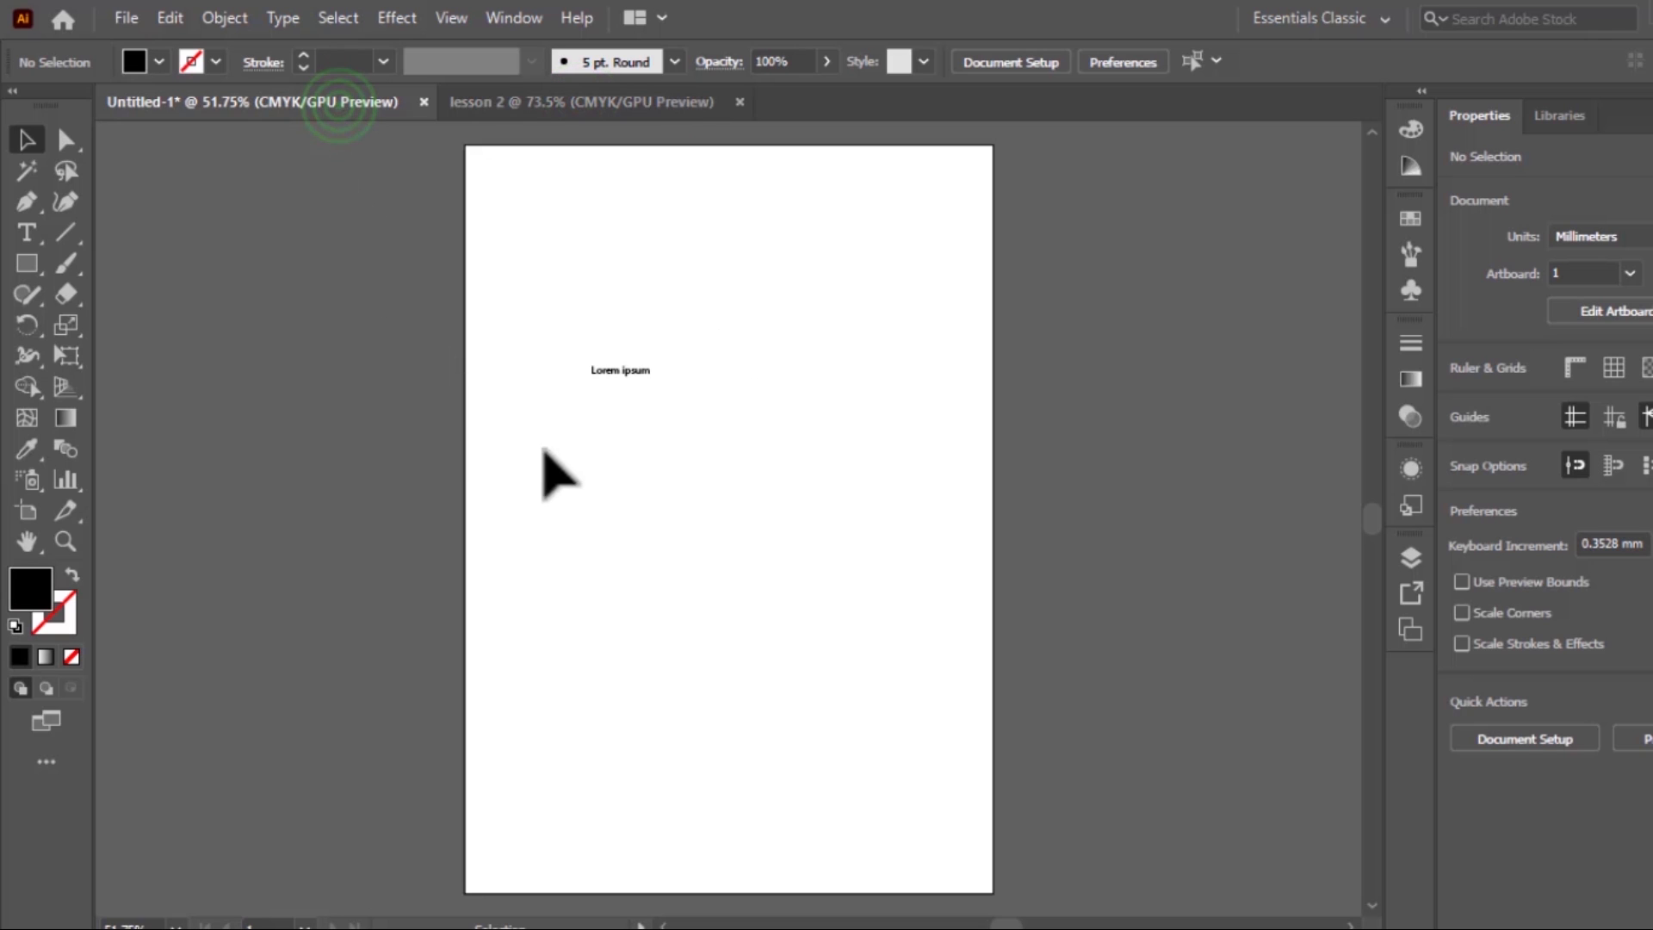
{"action": "left_click", "coordinate": [592, 108]}
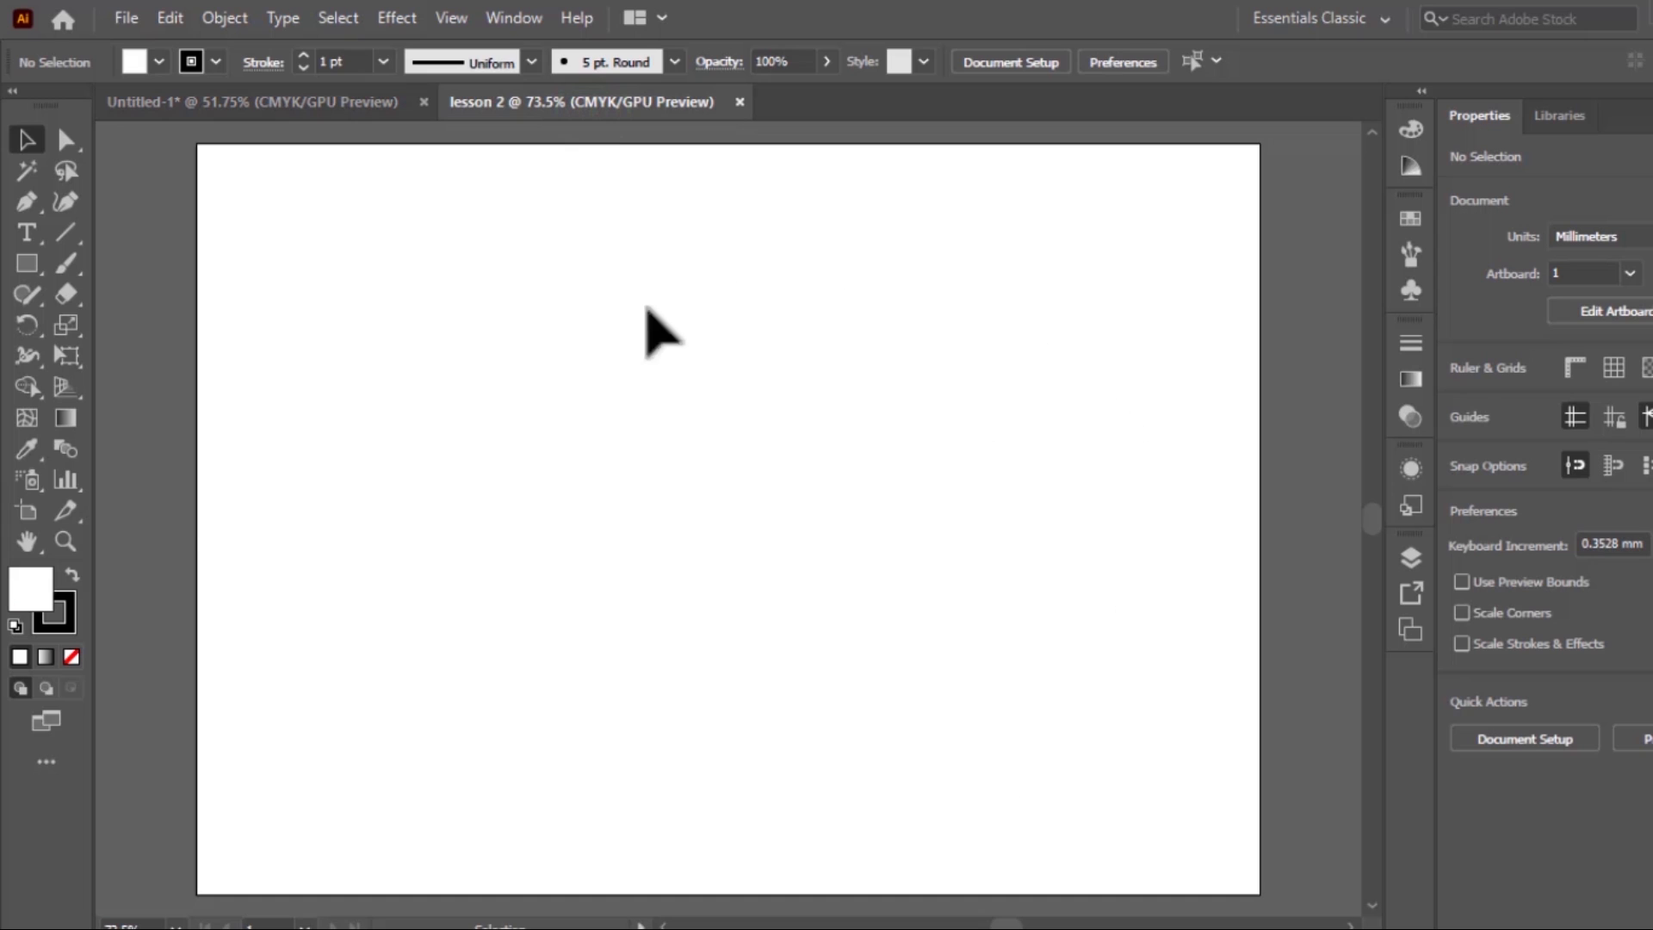
{"action": "scroll", "coordinate": [430, 501], "scroll_direction": "up", "scroll_amount": 1}
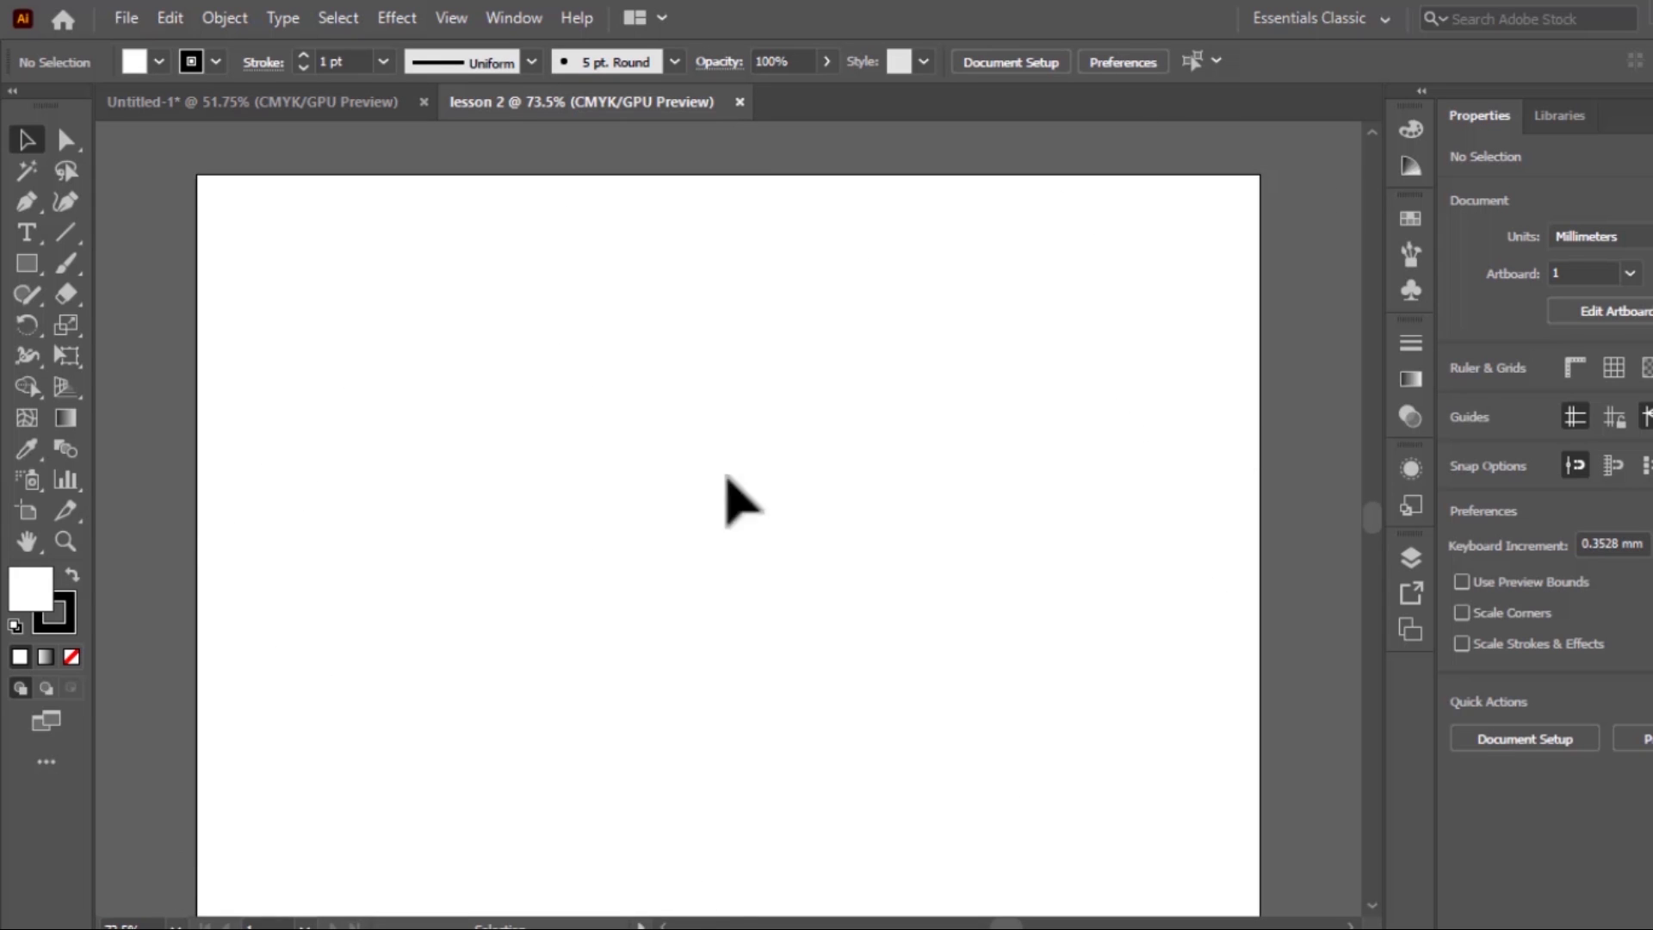
{"action": "scroll", "coordinate": [740, 676], "scroll_direction": "down", "scroll_amount": 1}
{"action": "scroll", "coordinate": [740, 675], "scroll_direction": "up", "scroll_amount": 1}
Create another landscape A4 document, 297 x 210 mm, with 4 artboards
{"action": "left_click", "coordinate": [129, 17]}
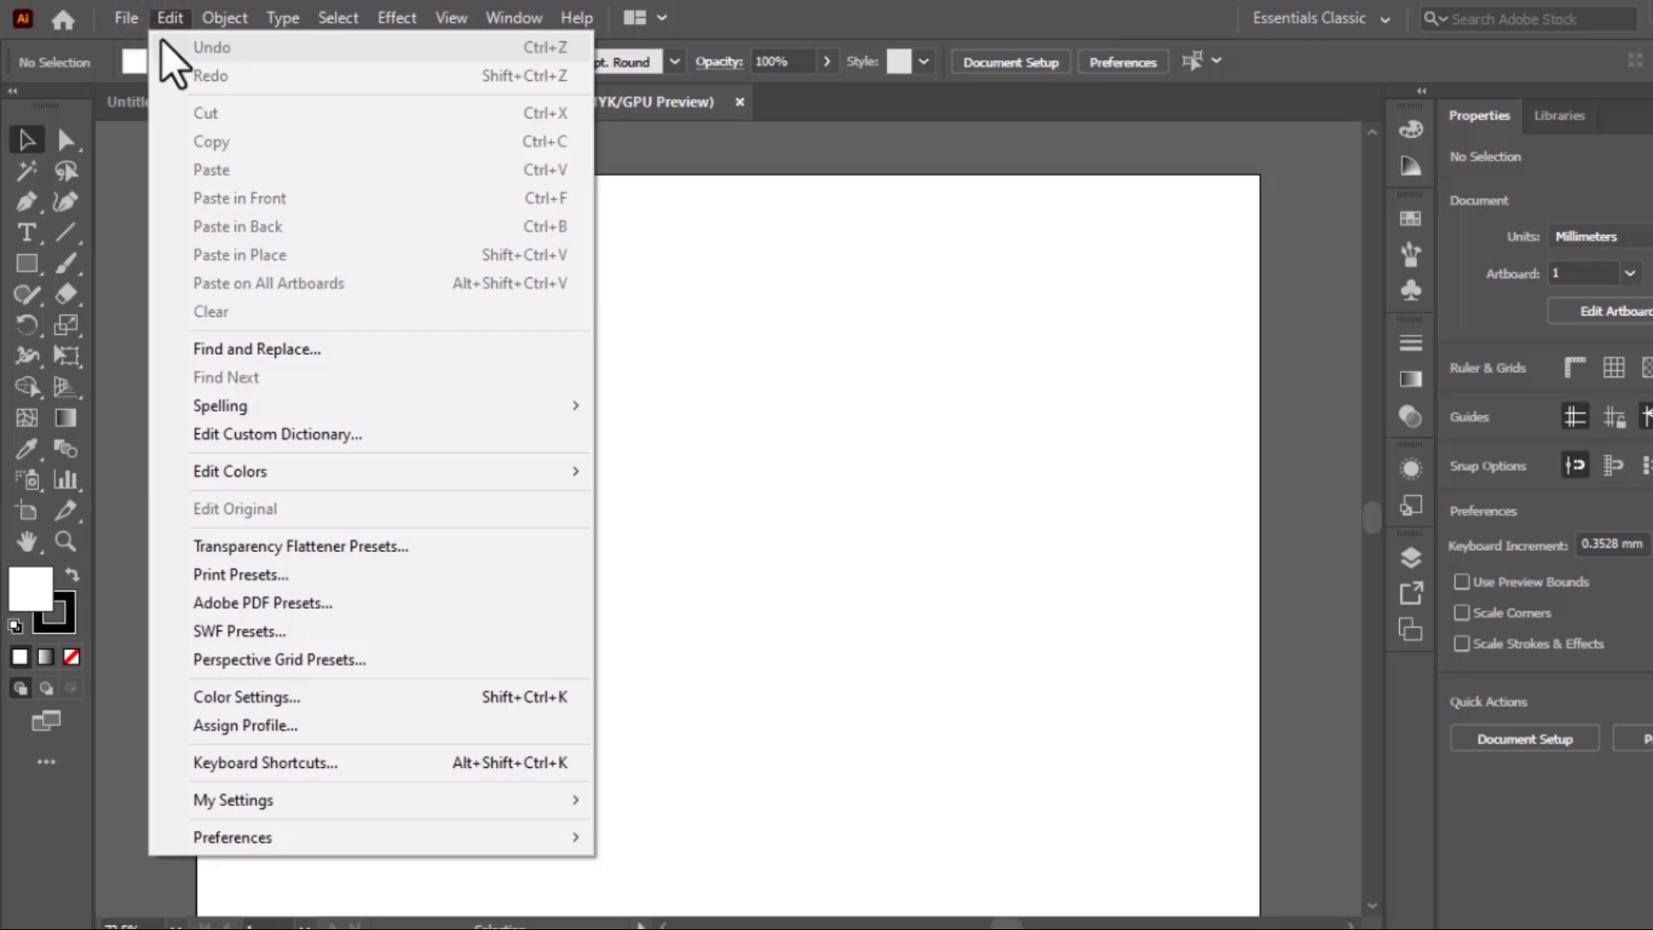
{"action": "left_click", "coordinate": [155, 47]}
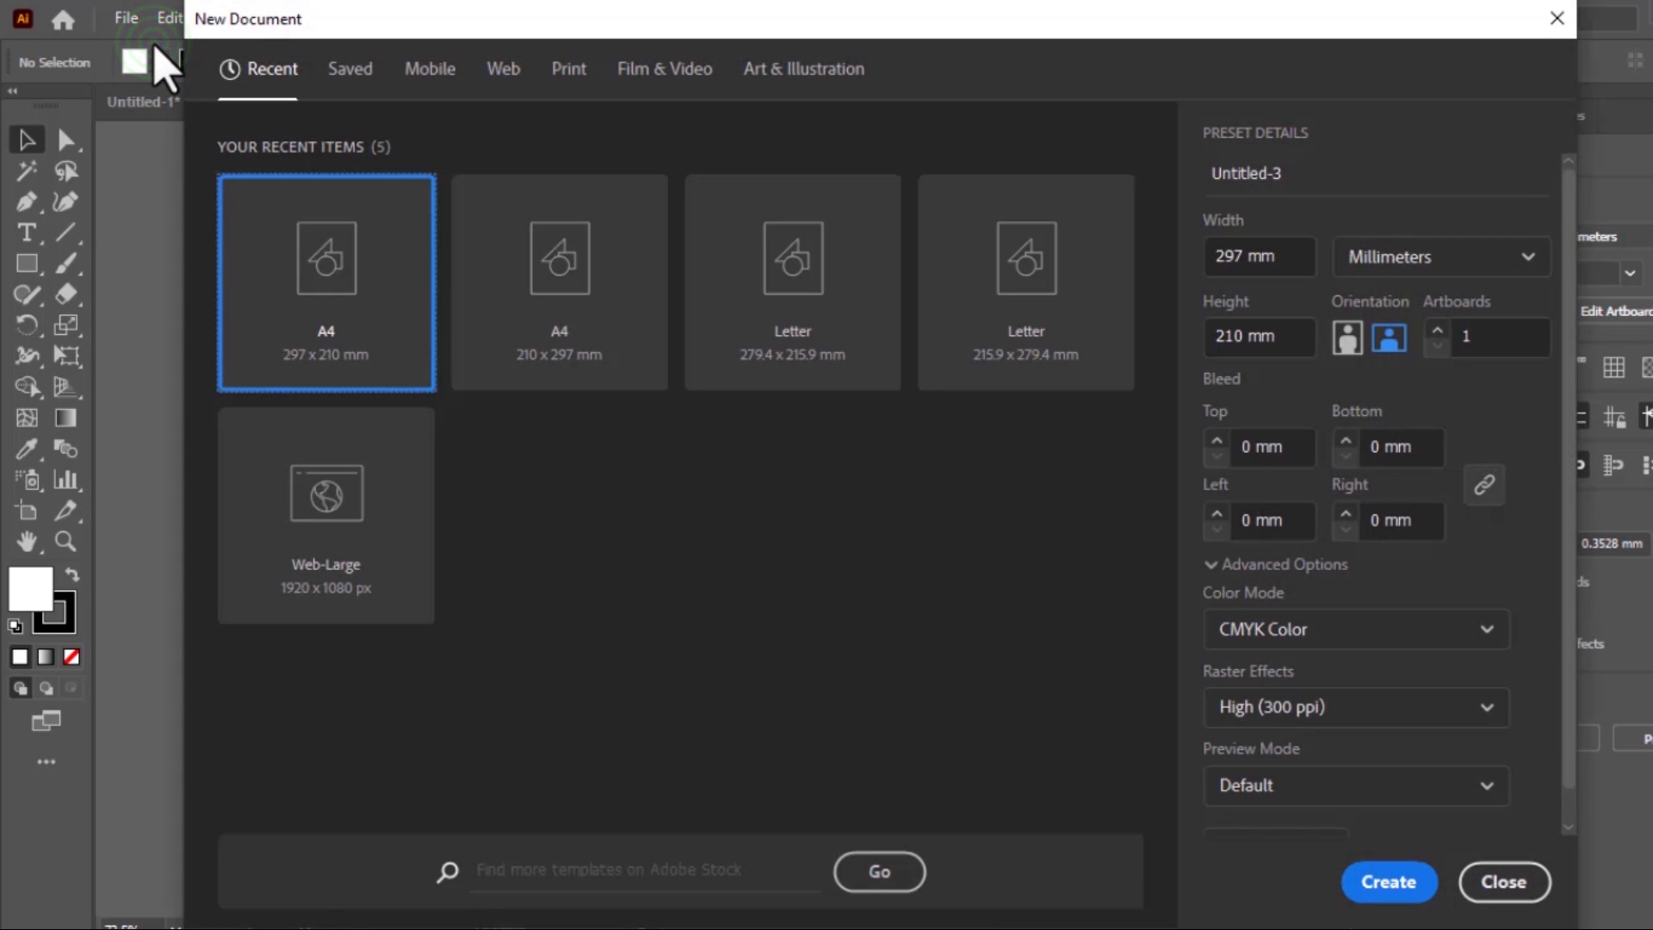
{"action": "left_click", "coordinate": [431, 379]}
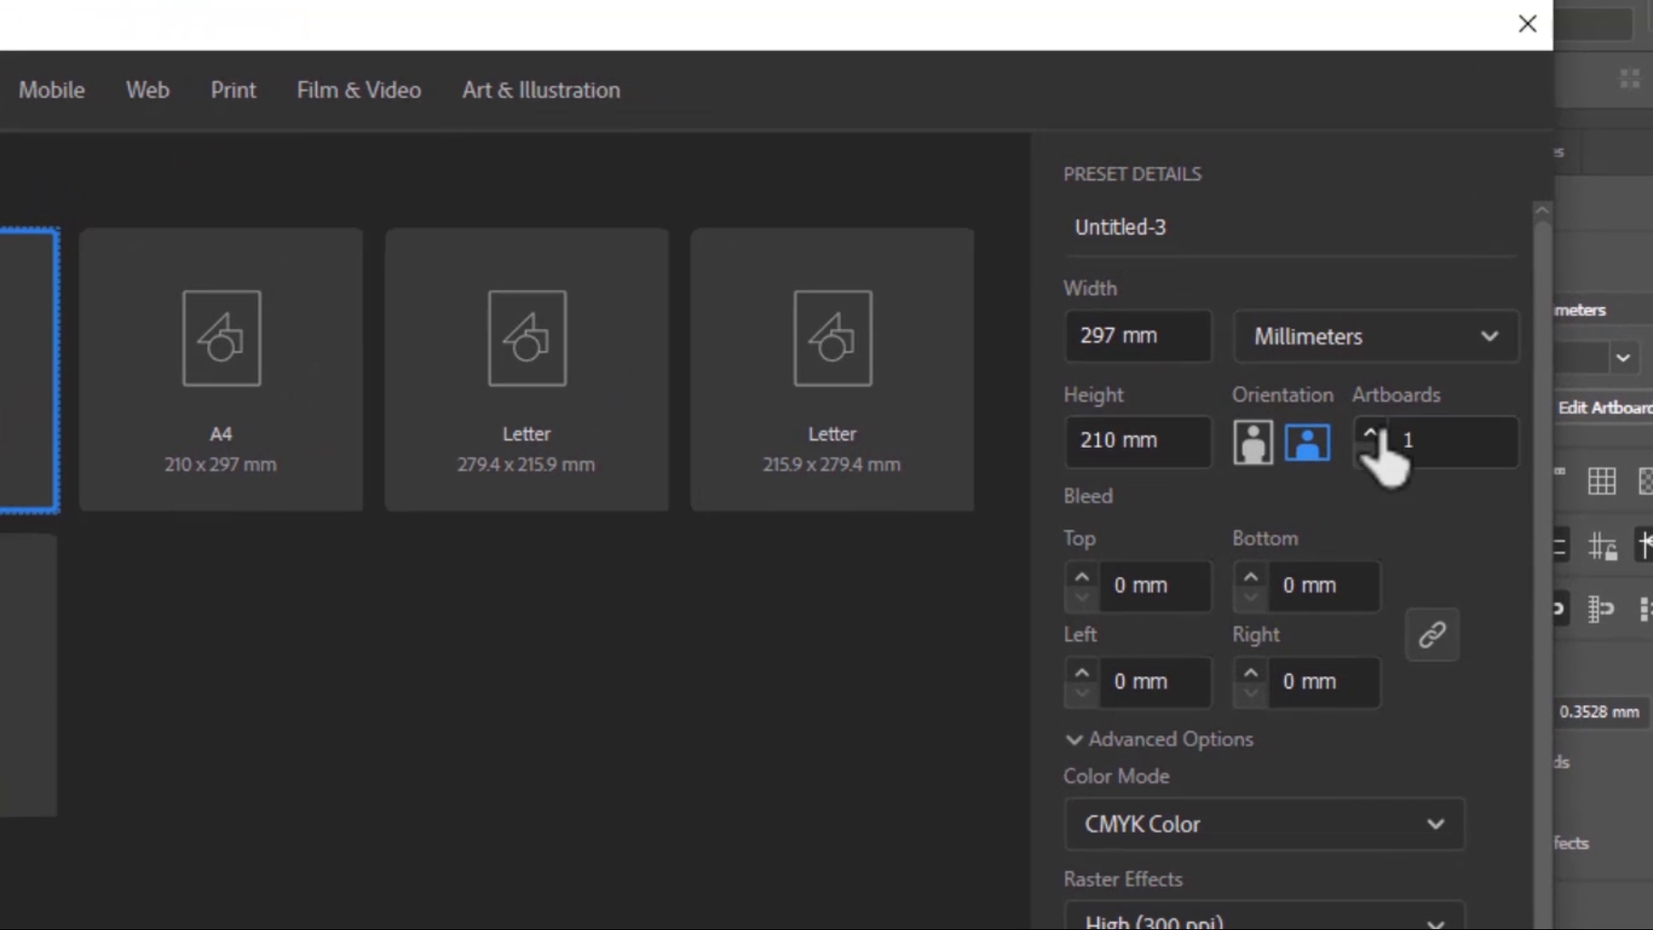
{"action": "left_click", "coordinate": [1370, 432]}
{"action": "left_click", "coordinate": [1370, 432]}
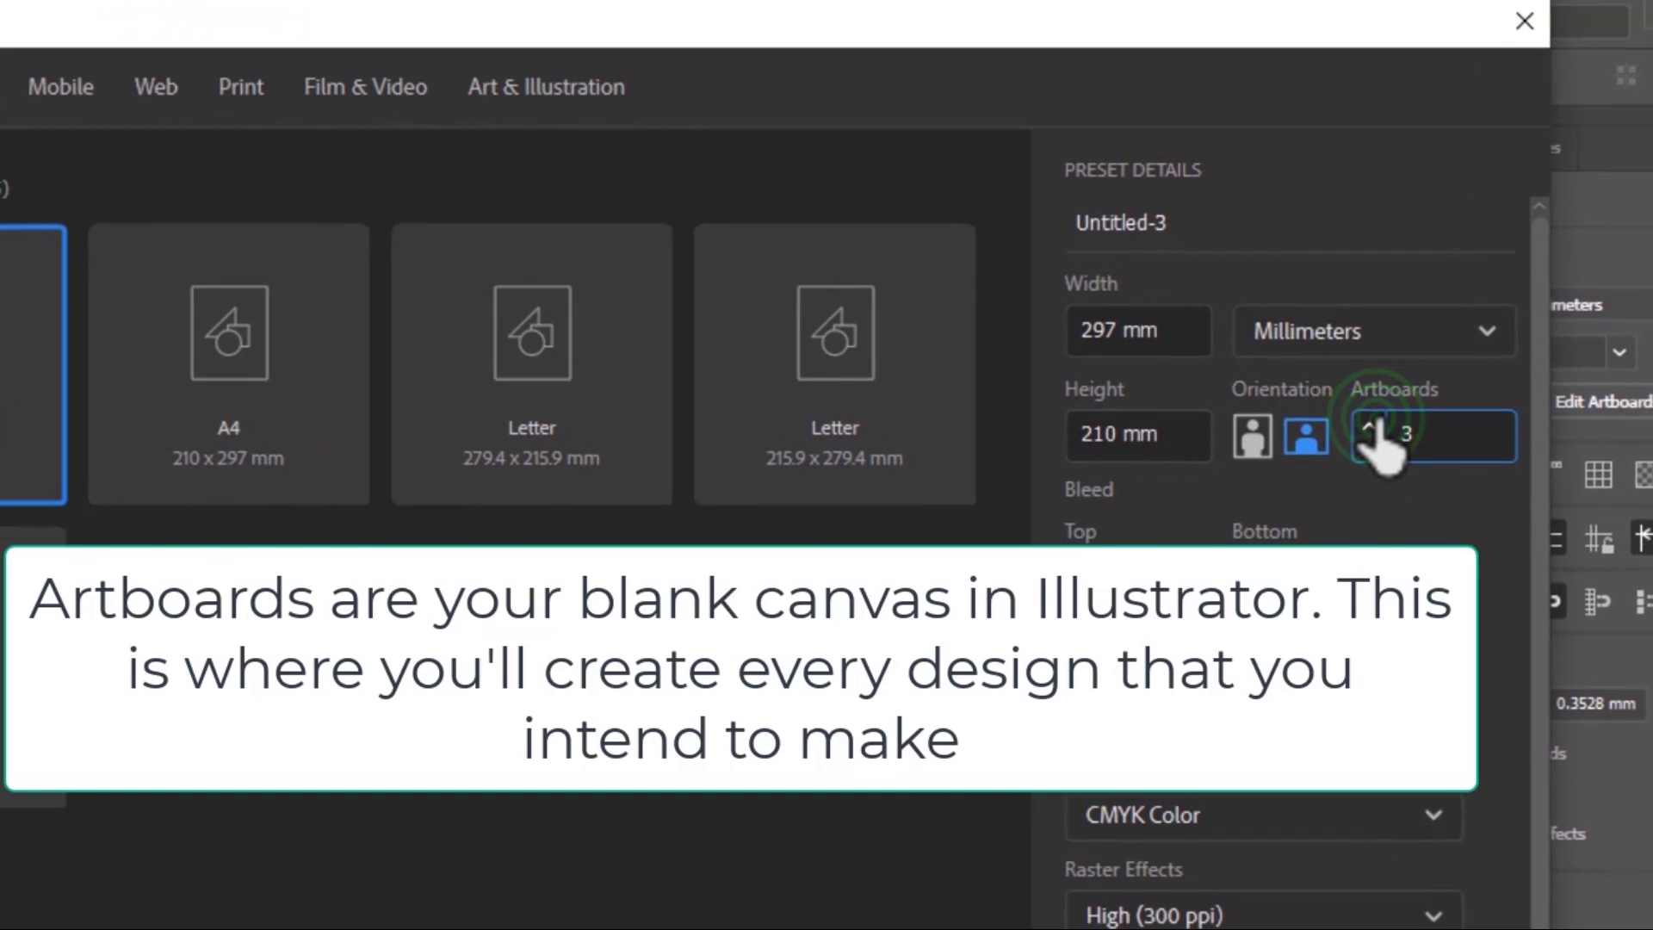
{"action": "left_click", "coordinate": [1369, 432]}
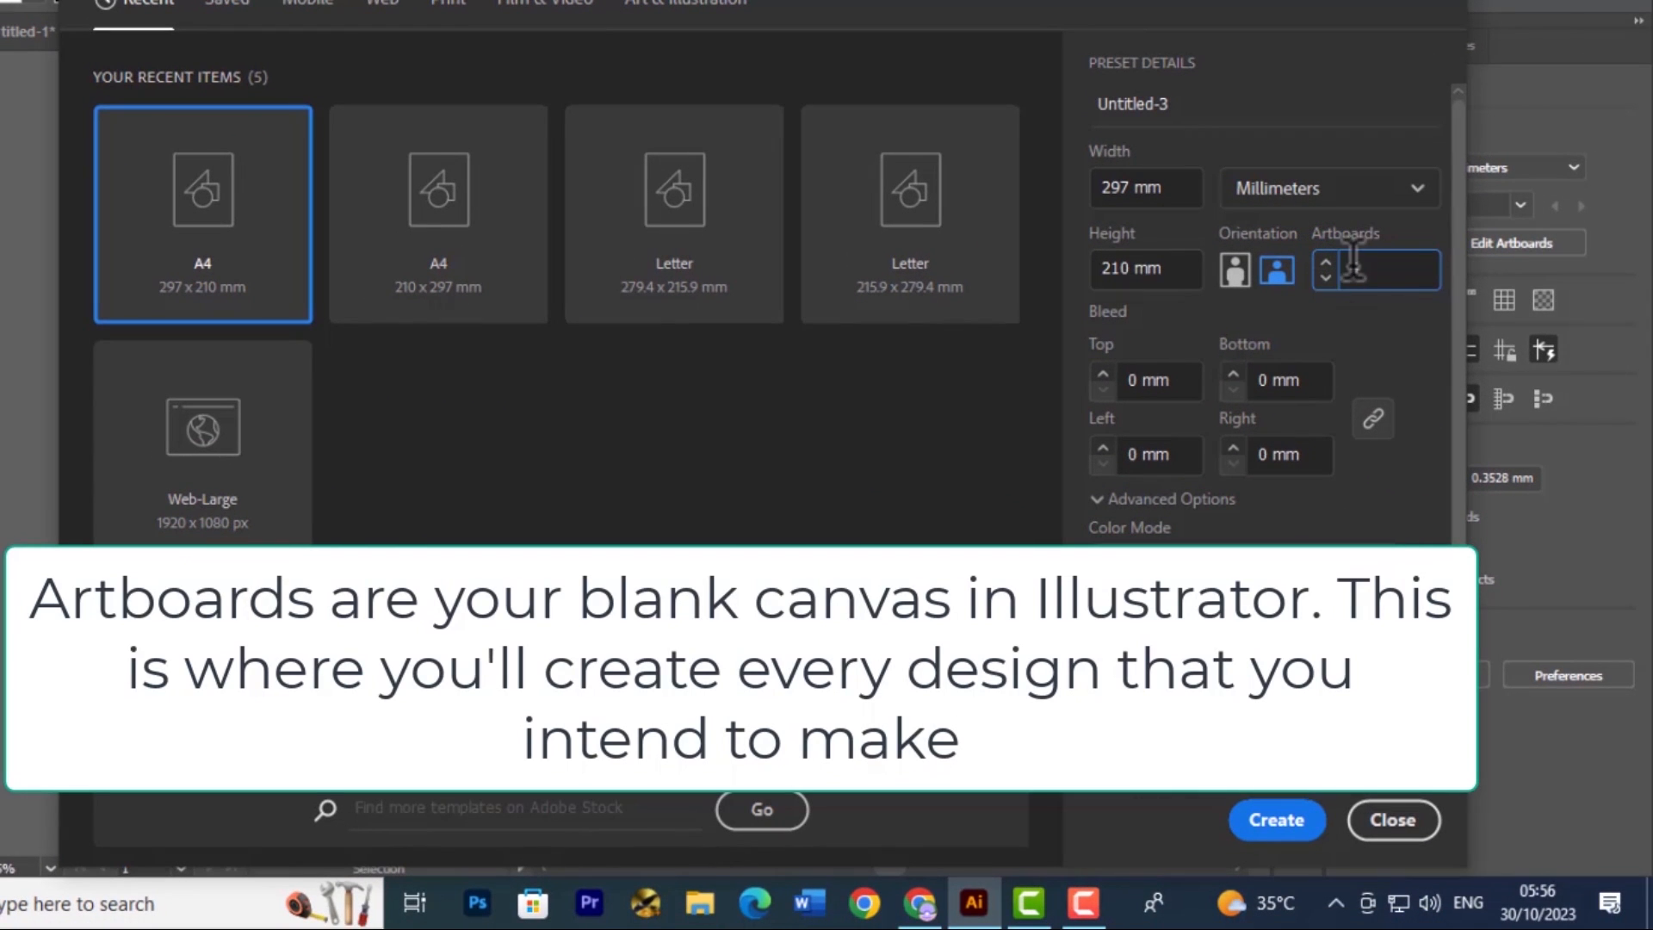
{"action": "left_click", "coordinate": [1296, 824]}
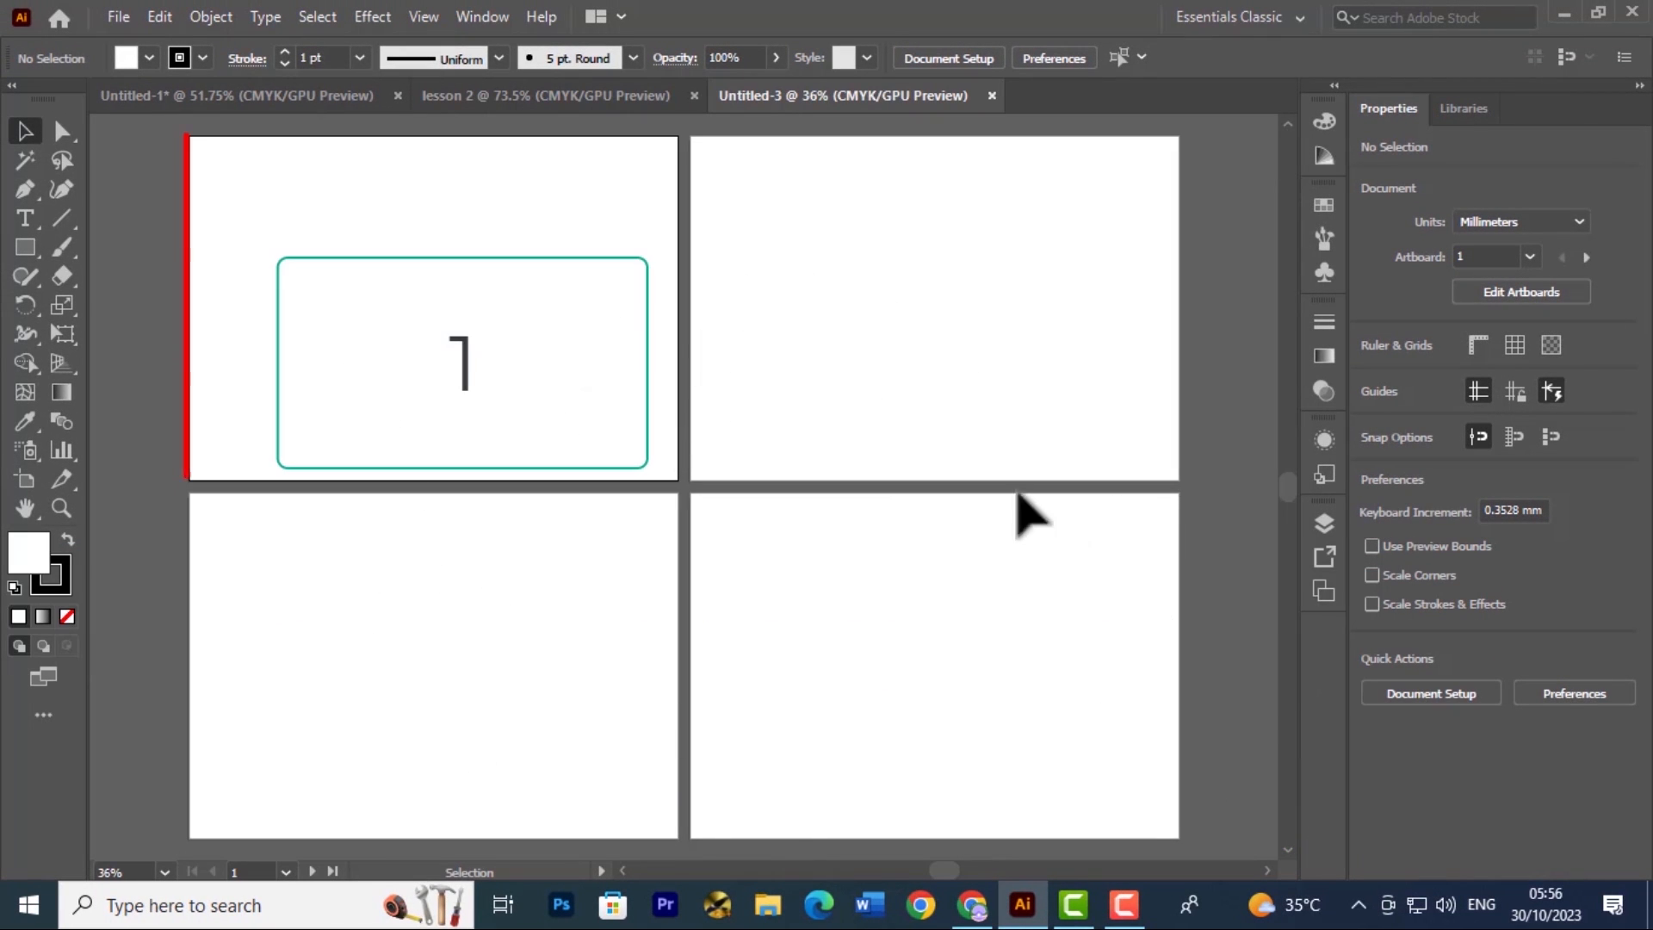
Activate each of the four artboards in turn, several times, finishing on artboard 4
{"action": "left_click", "coordinate": [852, 576]}
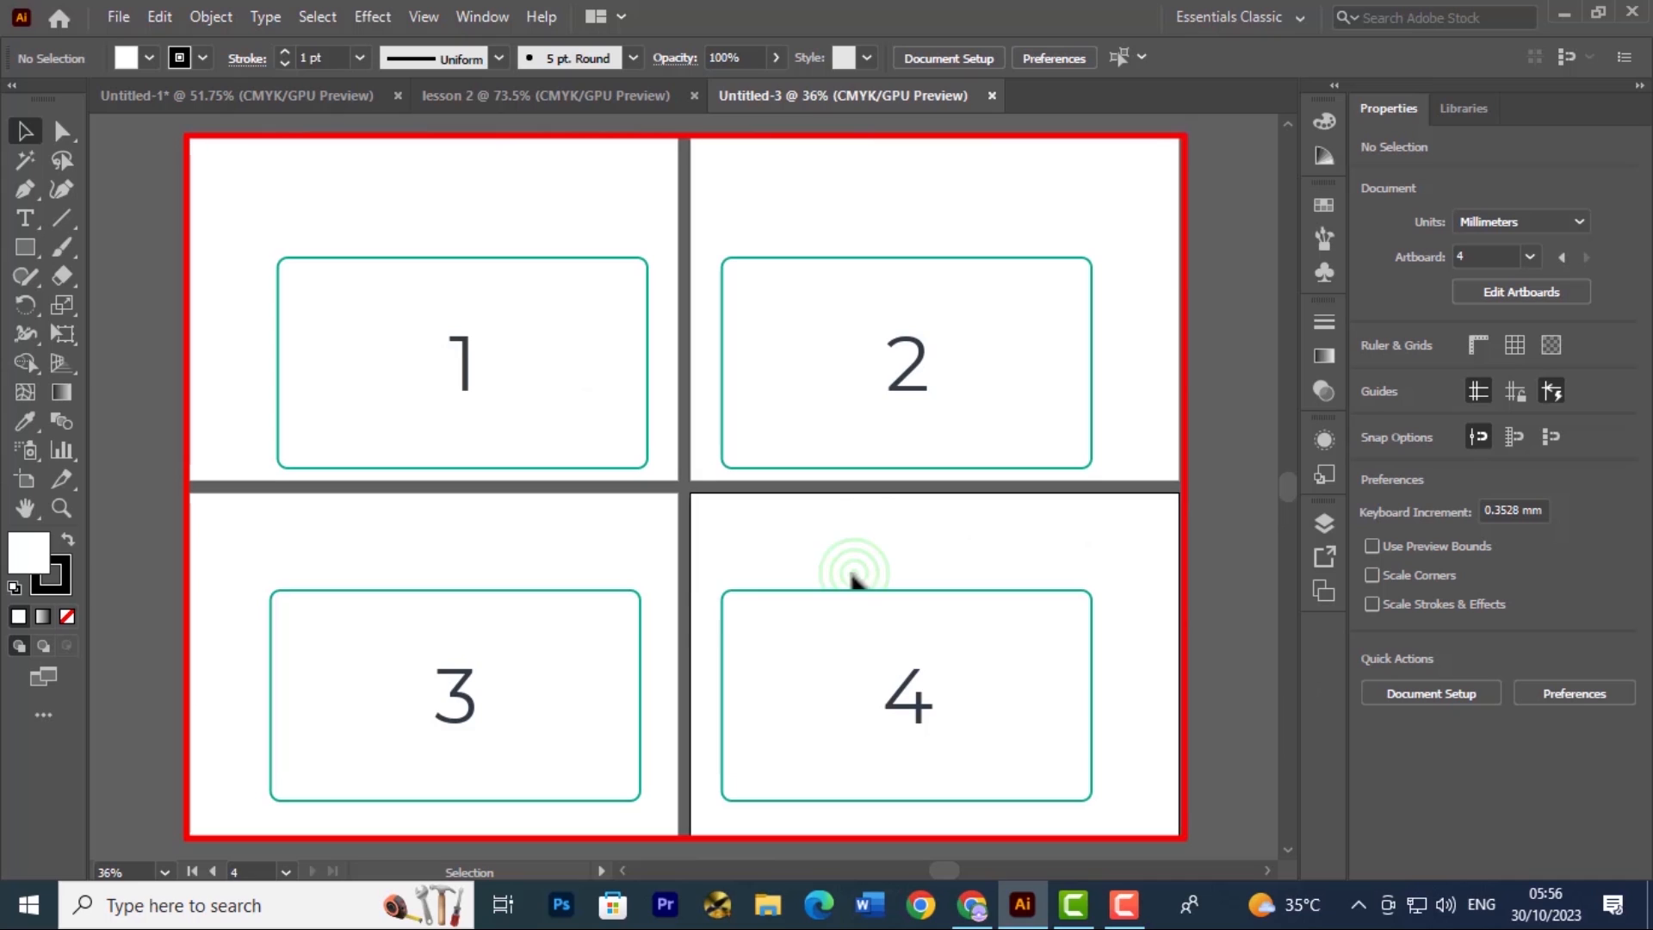
{"action": "left_click", "coordinate": [617, 579]}
{"action": "left_click", "coordinate": [594, 391]}
{"action": "left_click", "coordinate": [861, 391]}
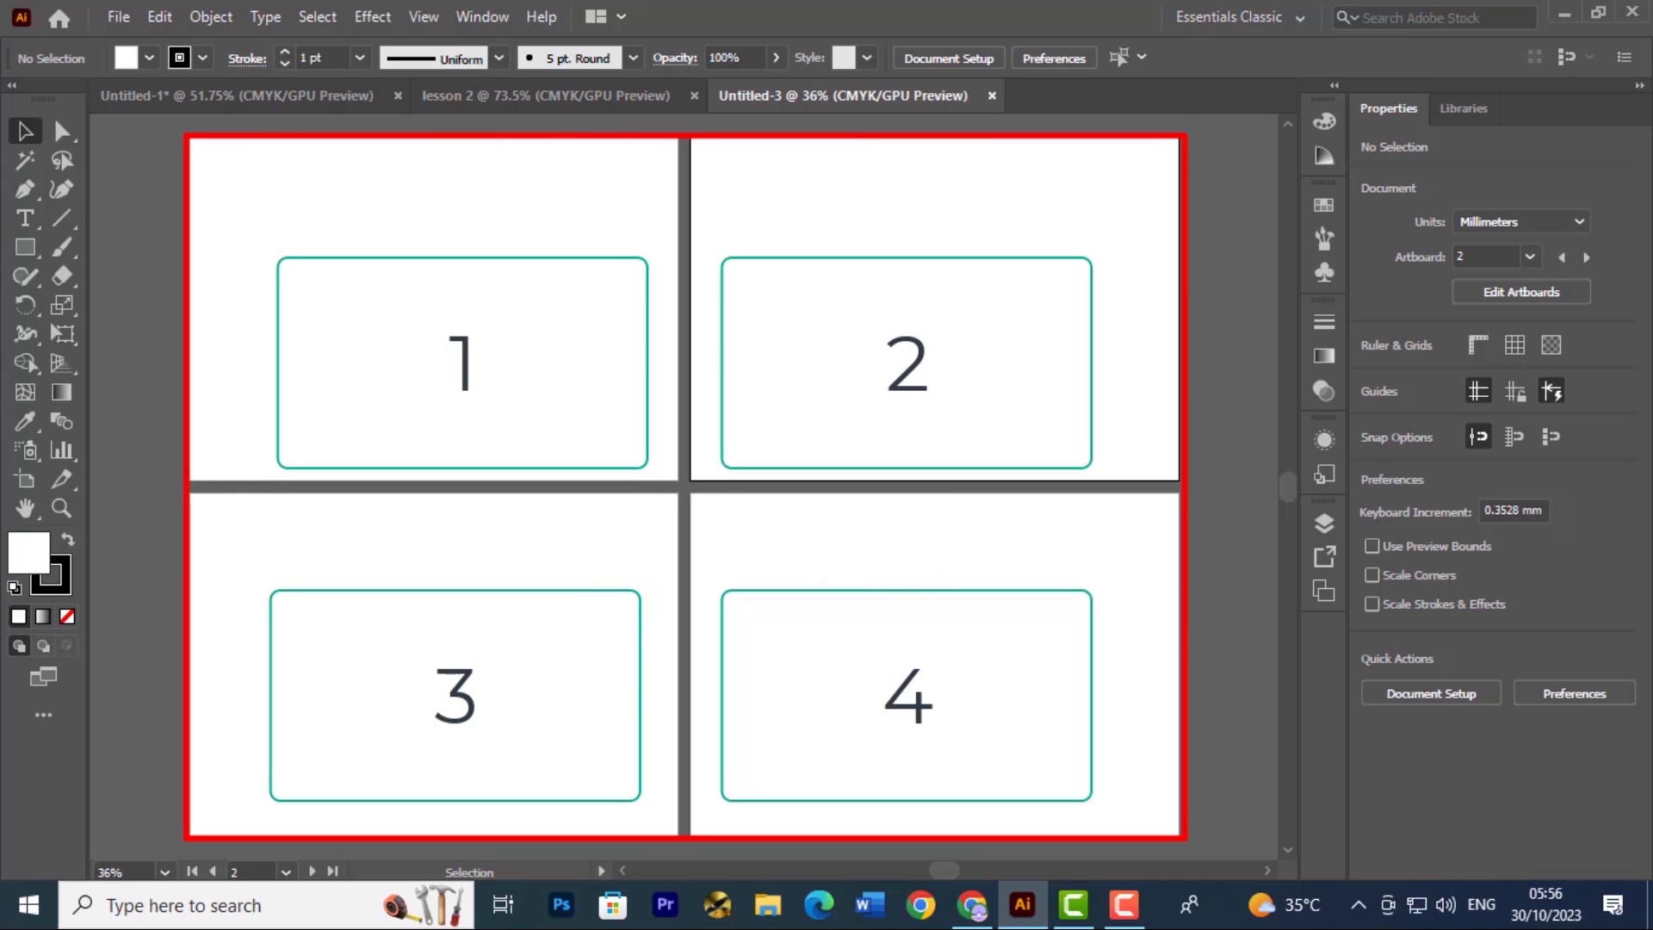
{"action": "left_click", "coordinate": [911, 602]}
{"action": "left_click", "coordinate": [480, 576]}
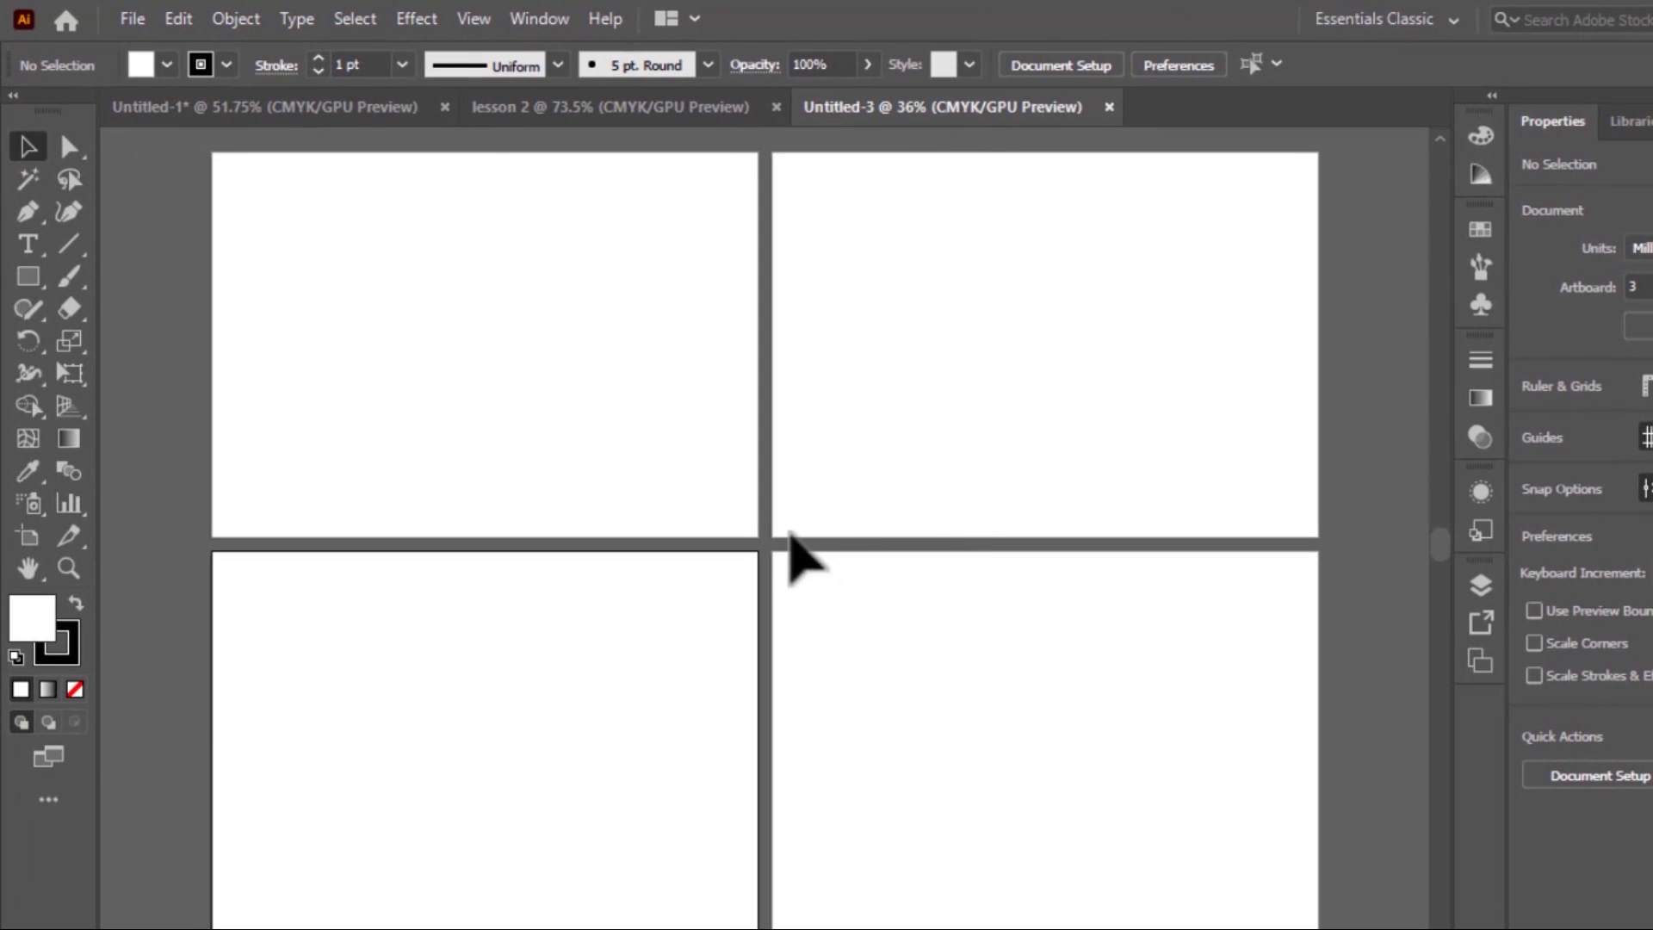
{"action": "left_click", "coordinate": [558, 439]}
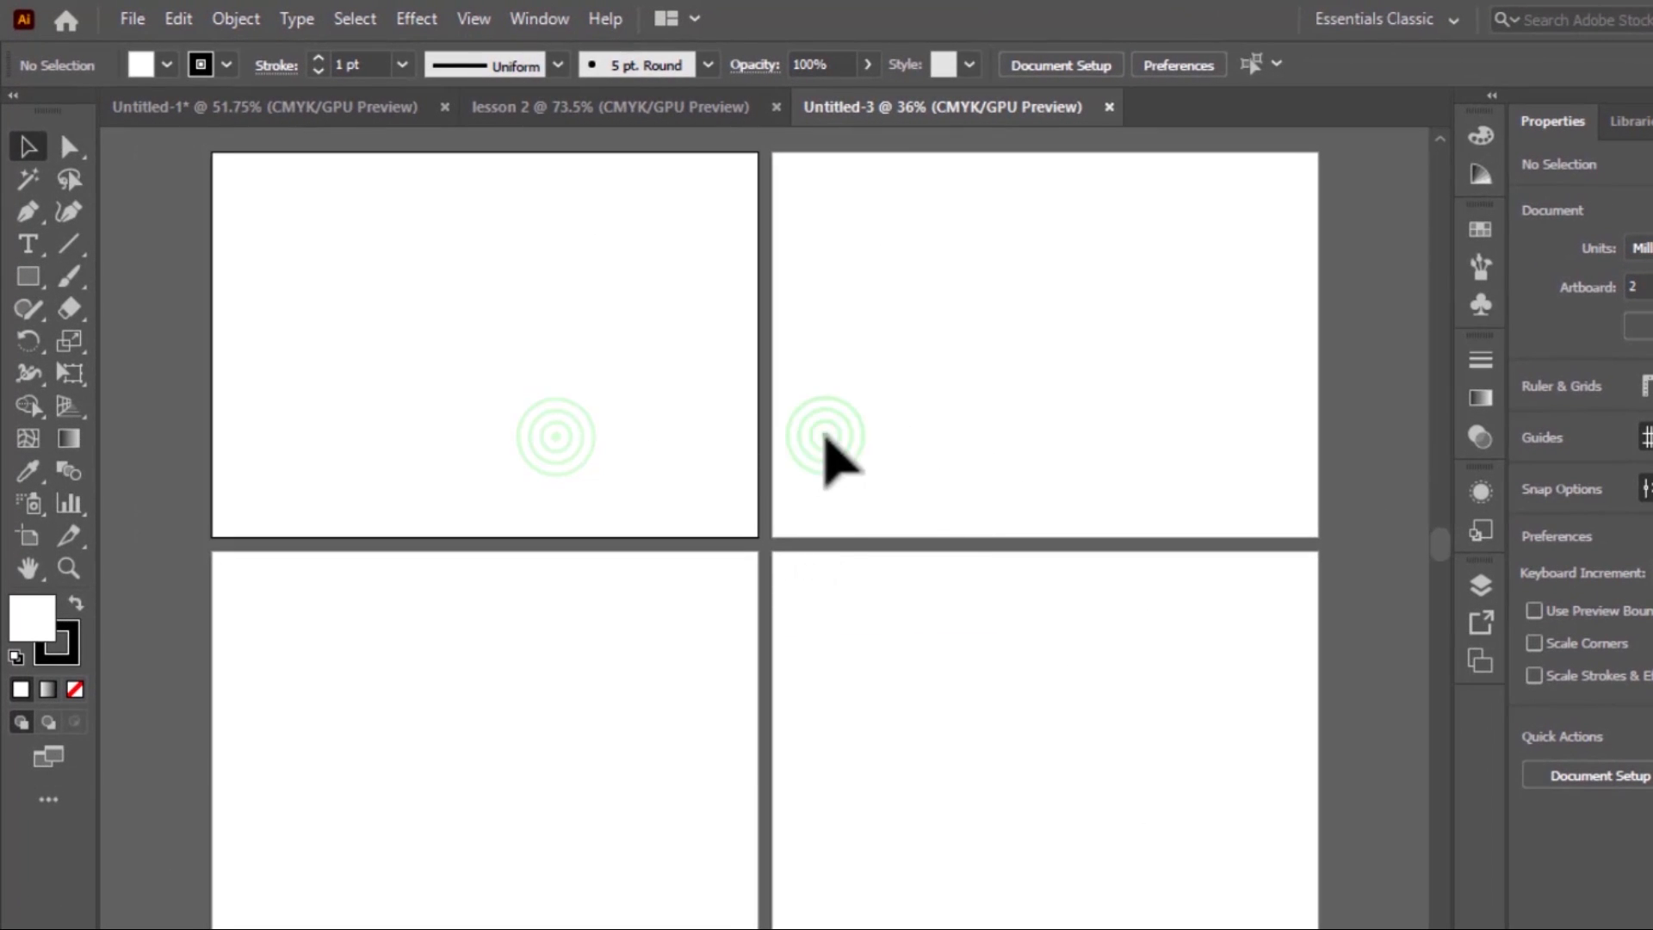
{"action": "left_click", "coordinate": [885, 611]}
{"action": "left_click", "coordinate": [668, 682]}
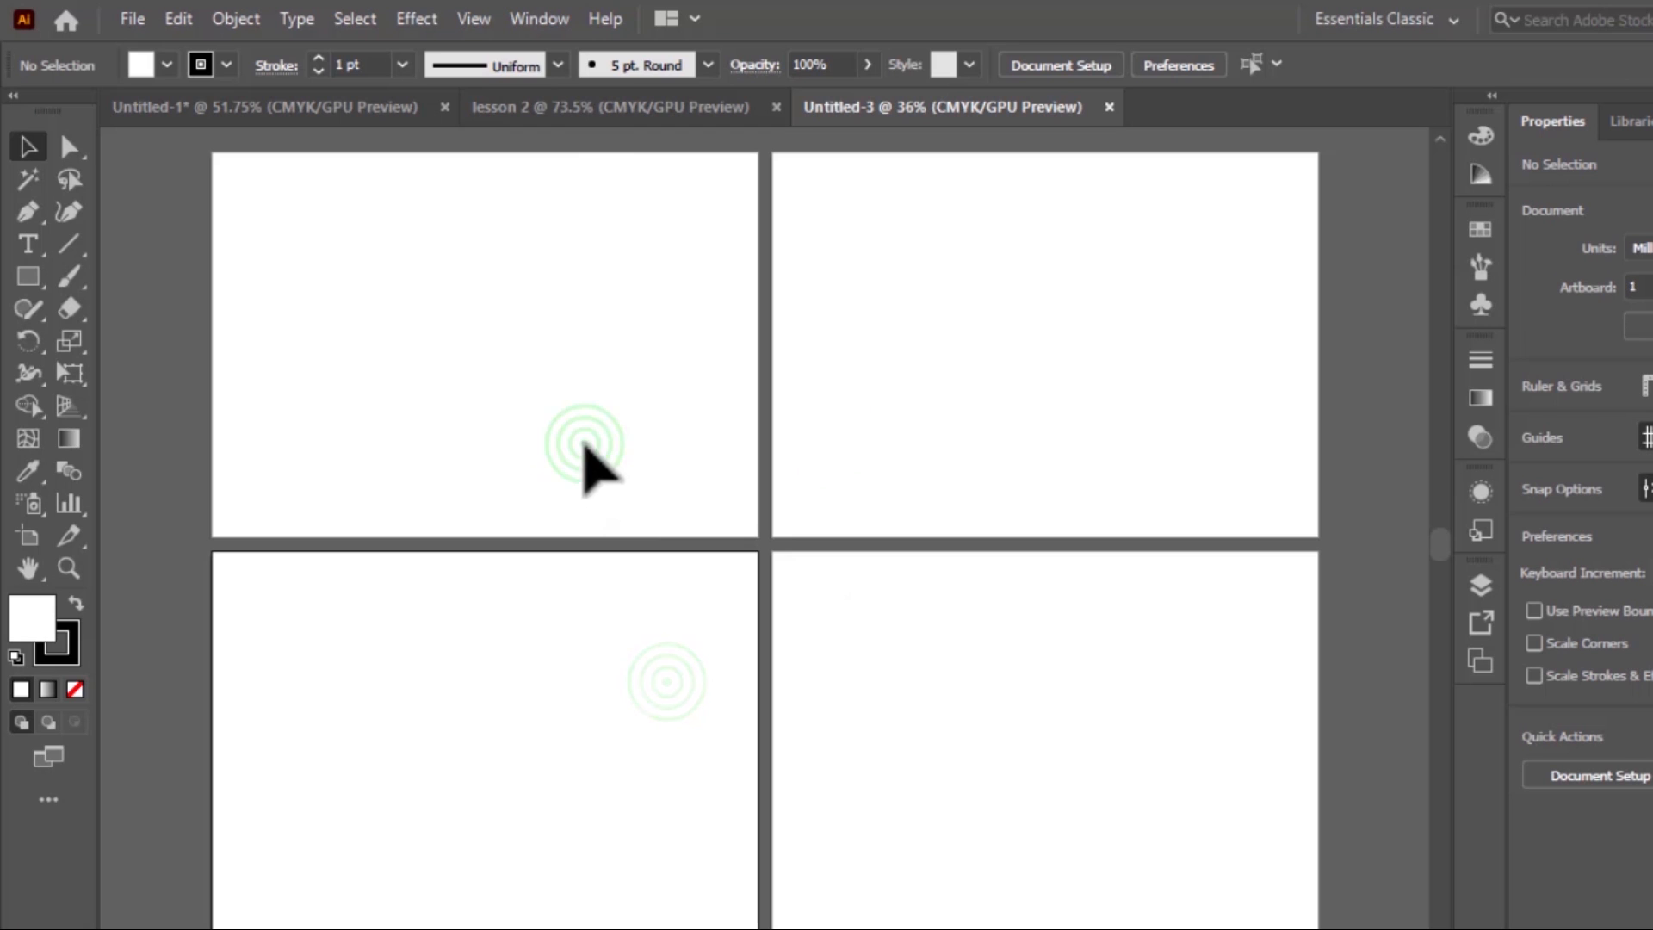
{"action": "left_click", "coordinate": [856, 383]}
{"action": "left_click", "coordinate": [1023, 731]}
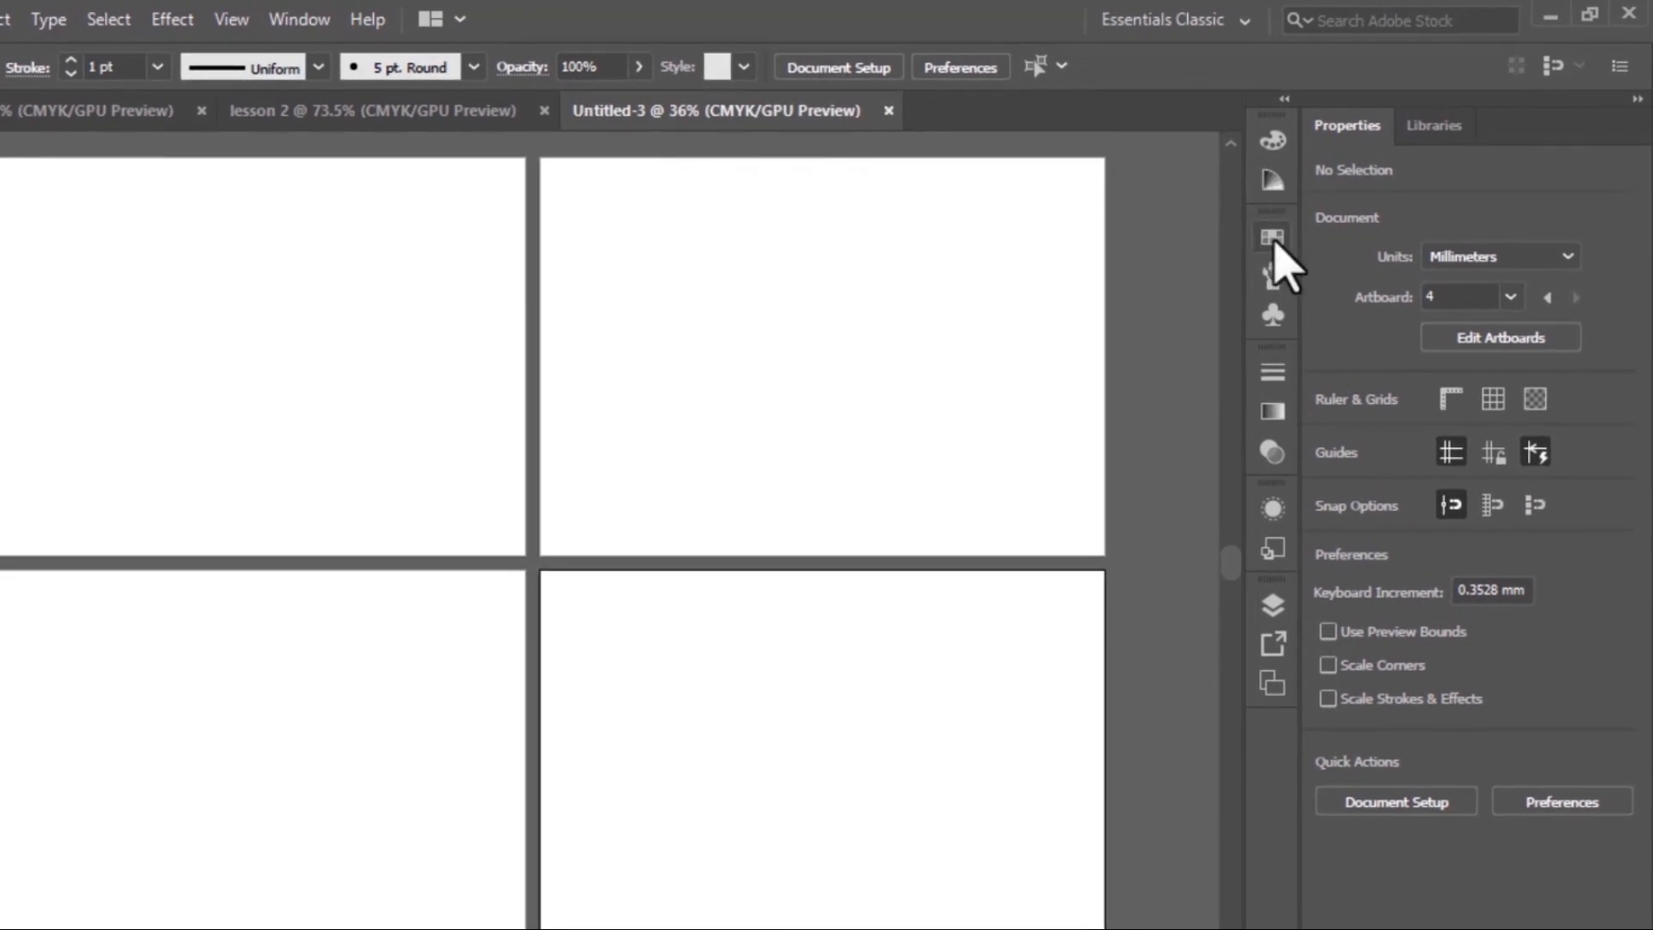
Look at the color controls in the Color panel and collapse it again
{"action": "left_click", "coordinate": [1474, 310]}
{"action": "left_click", "coordinate": [1253, 189]}
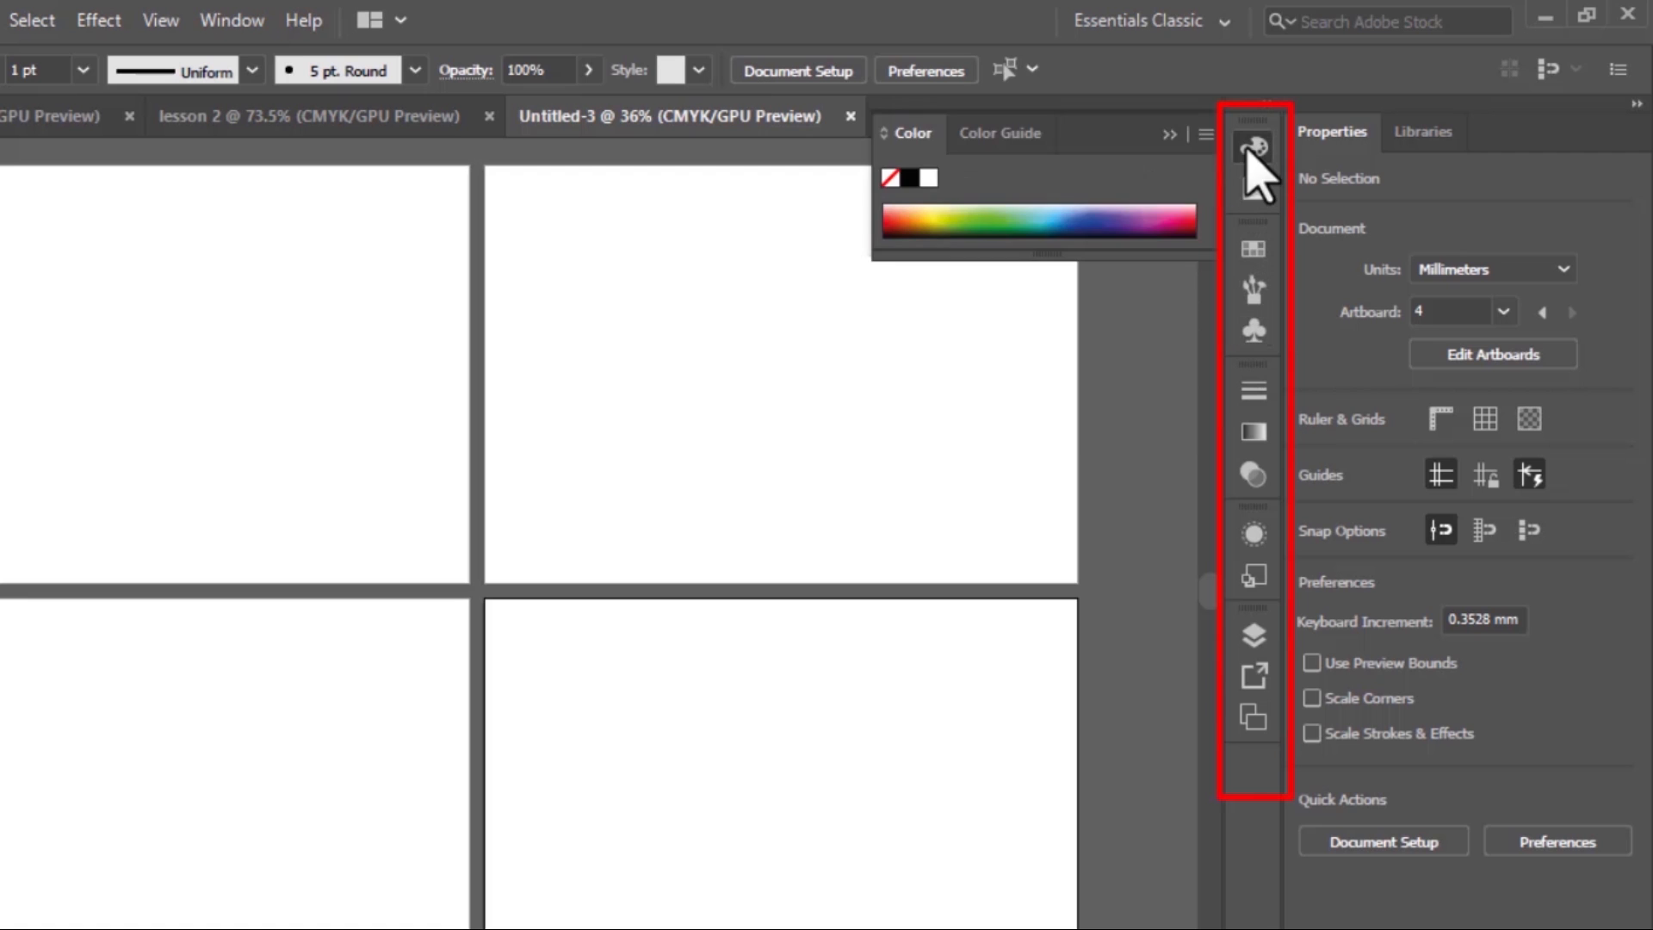
{"action": "left_click", "coordinate": [1193, 276]}
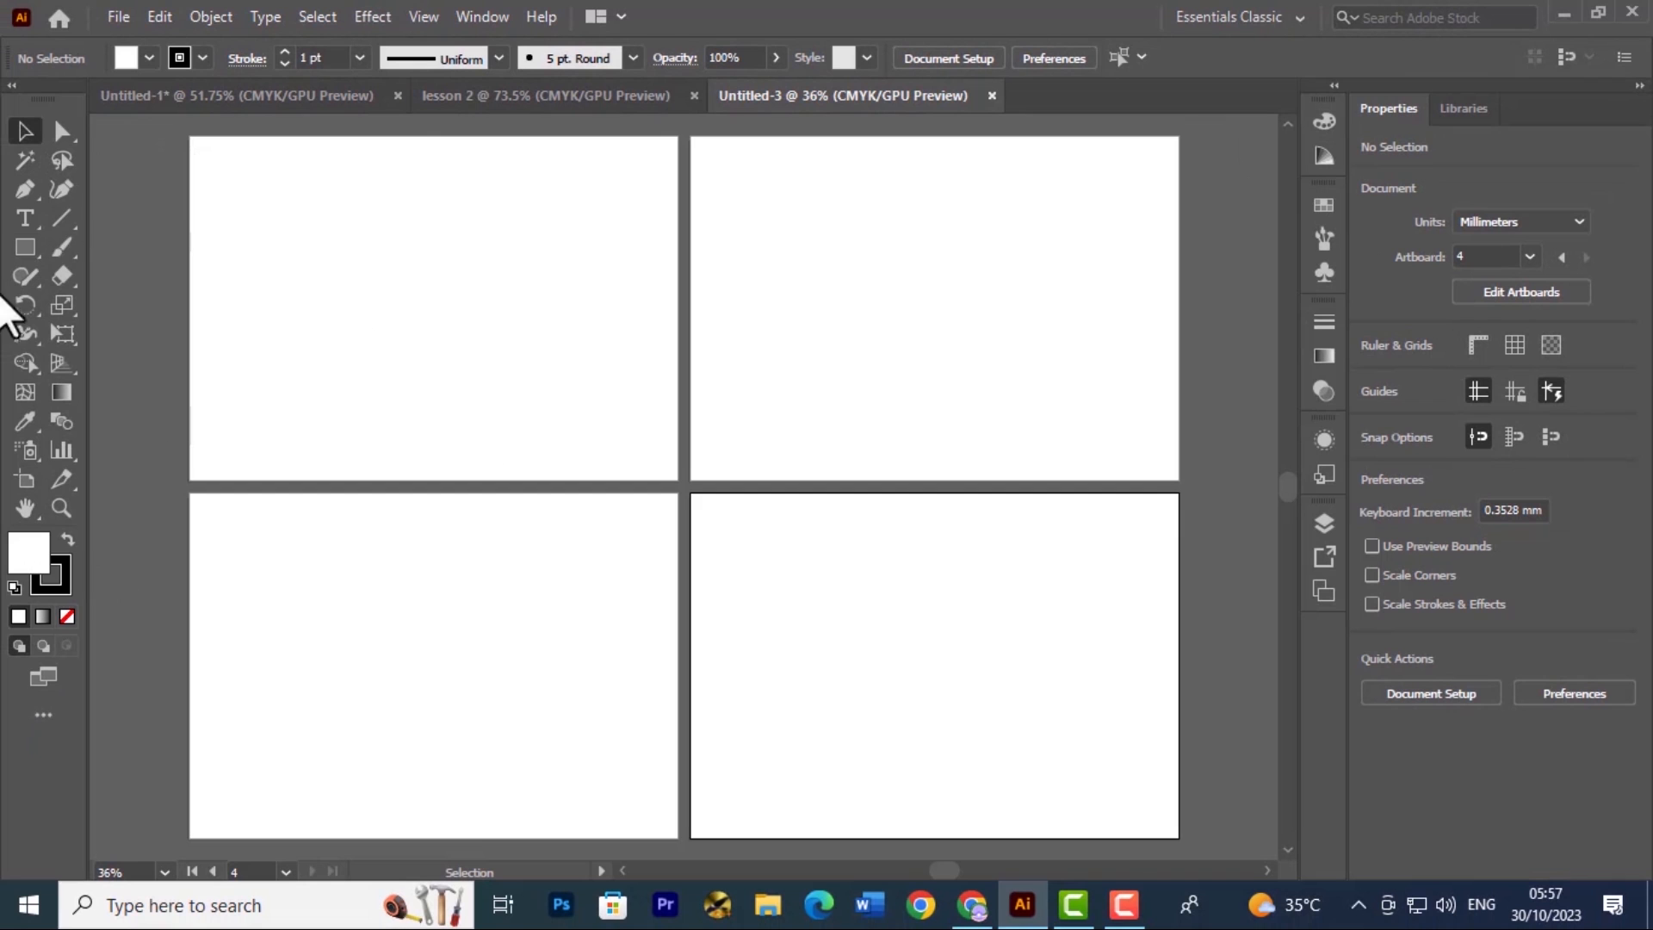
{"action": "scroll", "coordinate": [1055, 362], "scroll_direction": "up", "scroll_amount": 1}
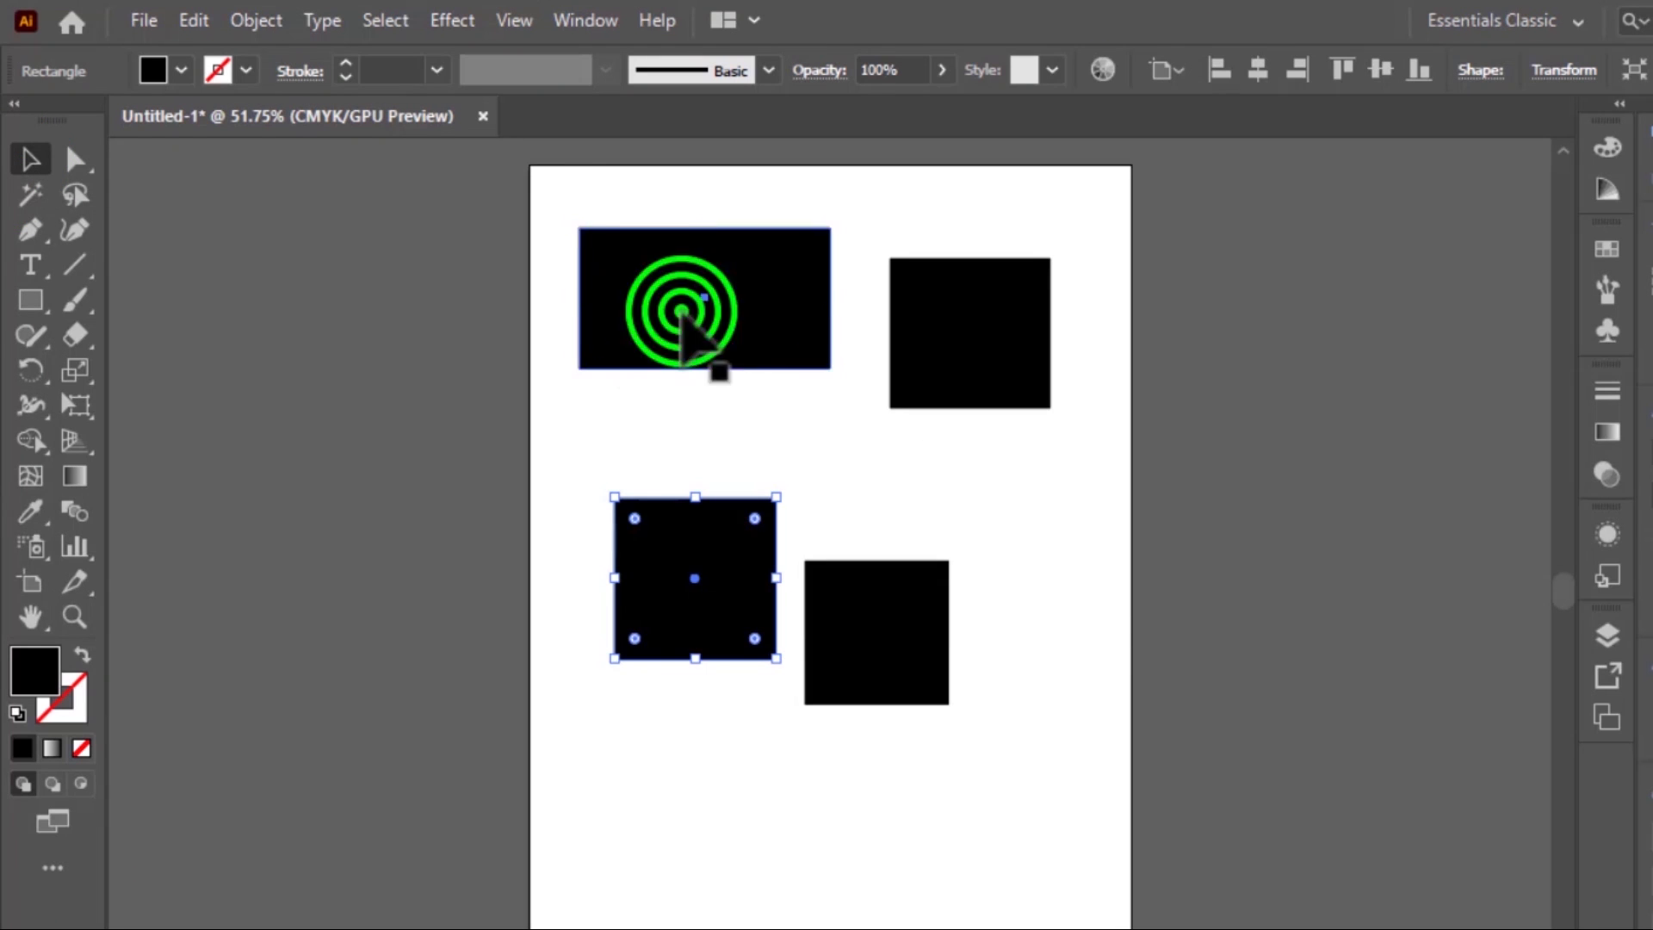
In Untitled-1, draw a black ellipse and a black circle about 82 mm across in the artboard's upper half
{"action": "left_click_drag", "start_coordinate": [587, 296], "coordinate": [772, 229]}
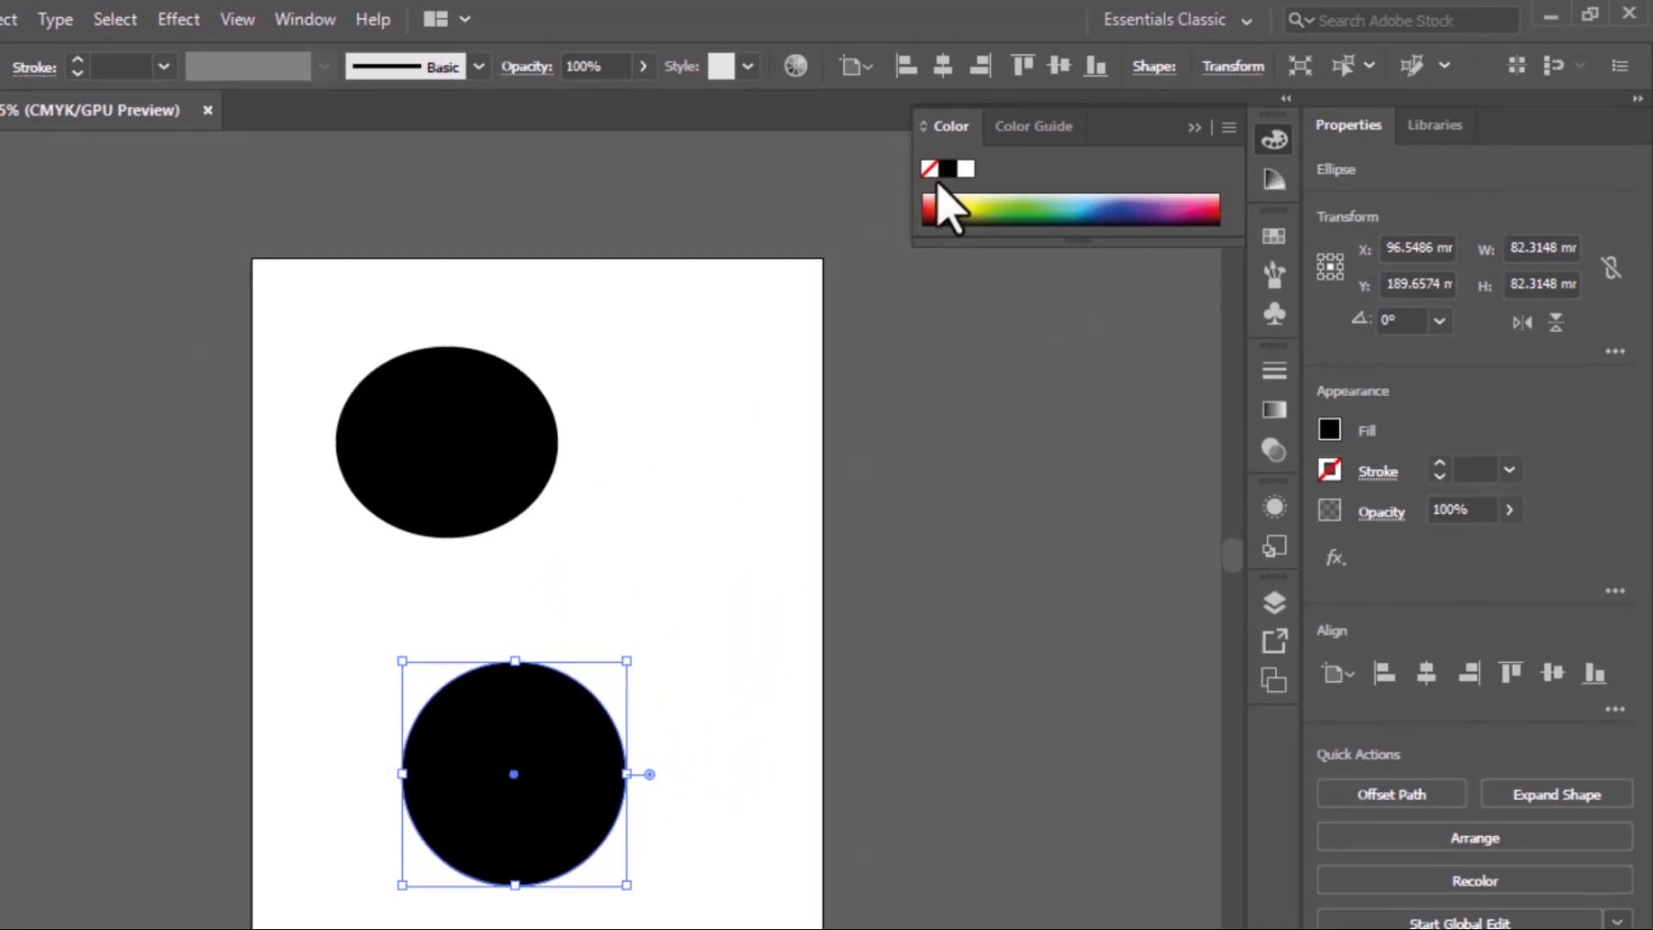
{"action": "double_click", "coordinate": [941, 204]}
{"action": "key", "text": "Return"}
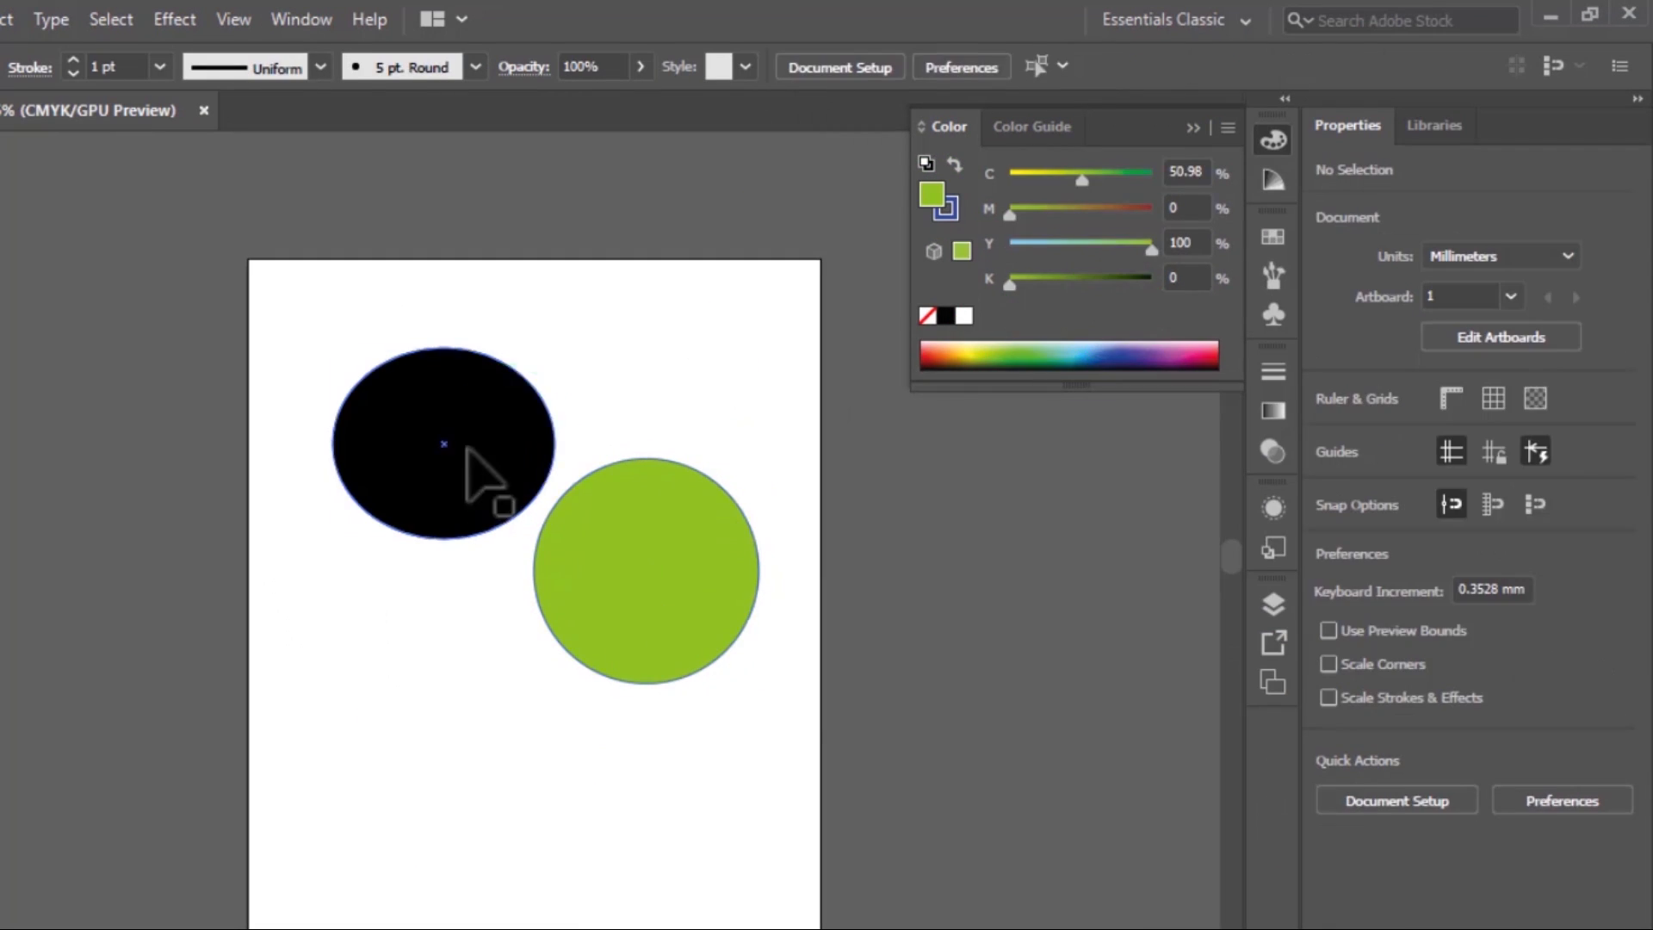
Color the ellipse purple with a red stroke and the circle green with a blue stroke, and reshape both by their anchor points
{"action": "left_click", "coordinate": [468, 457]}
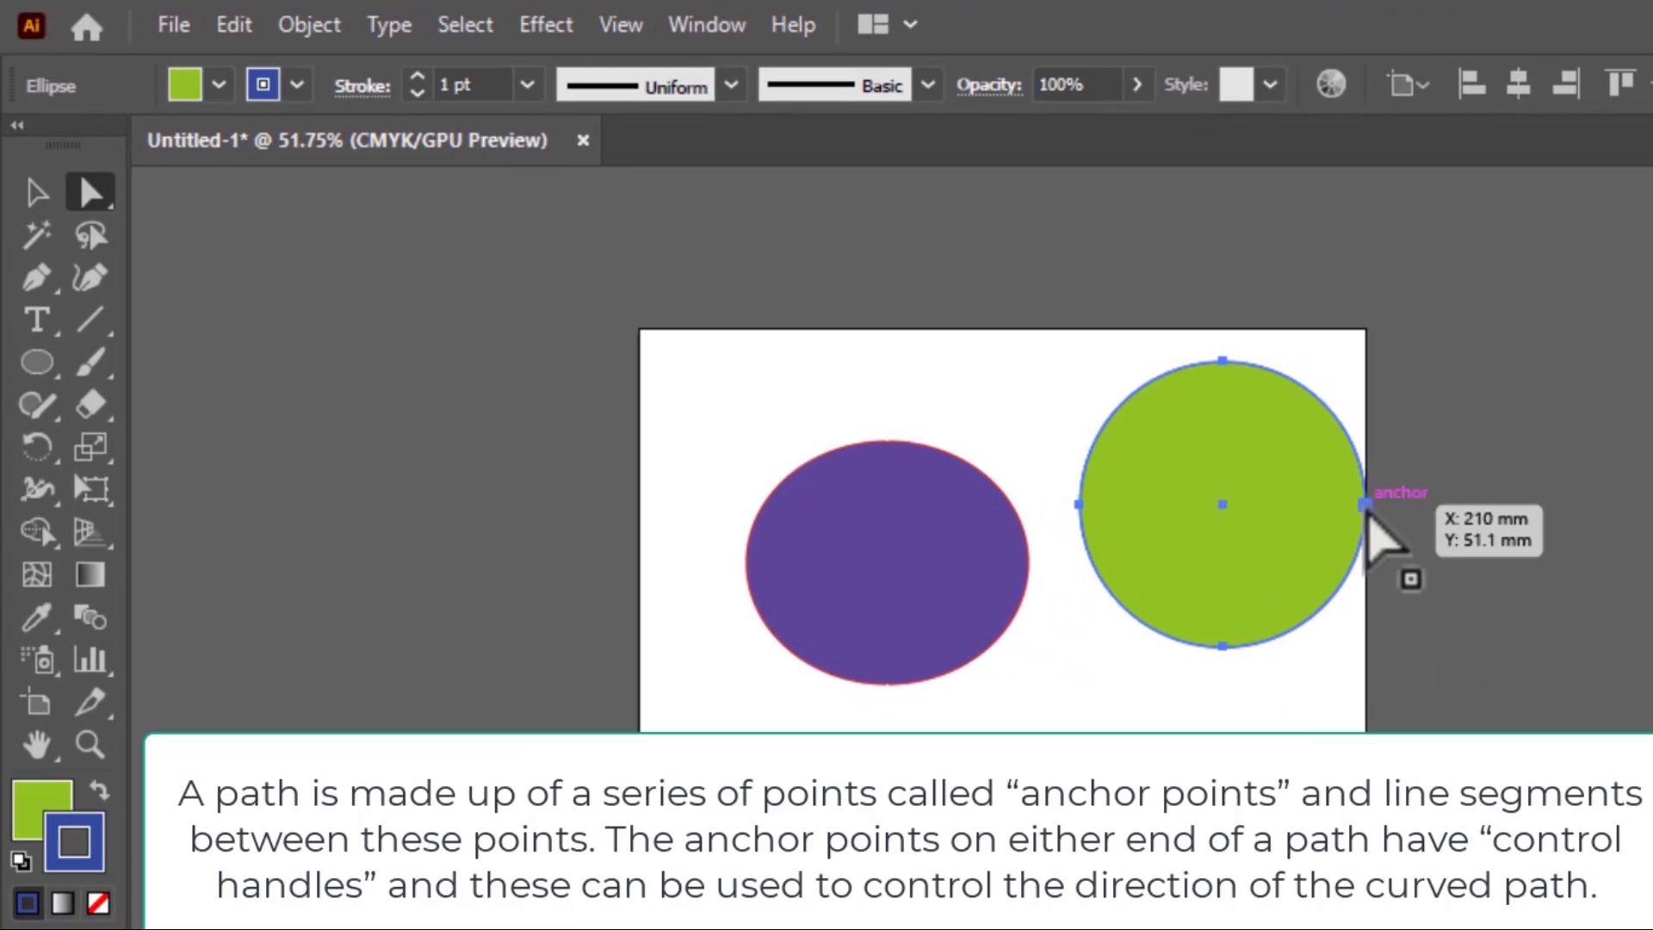
{"action": "key", "text": "shift+c"}
{"action": "left_click_drag", "start_coordinate": [1383, 543], "coordinate": [1292, 462]}
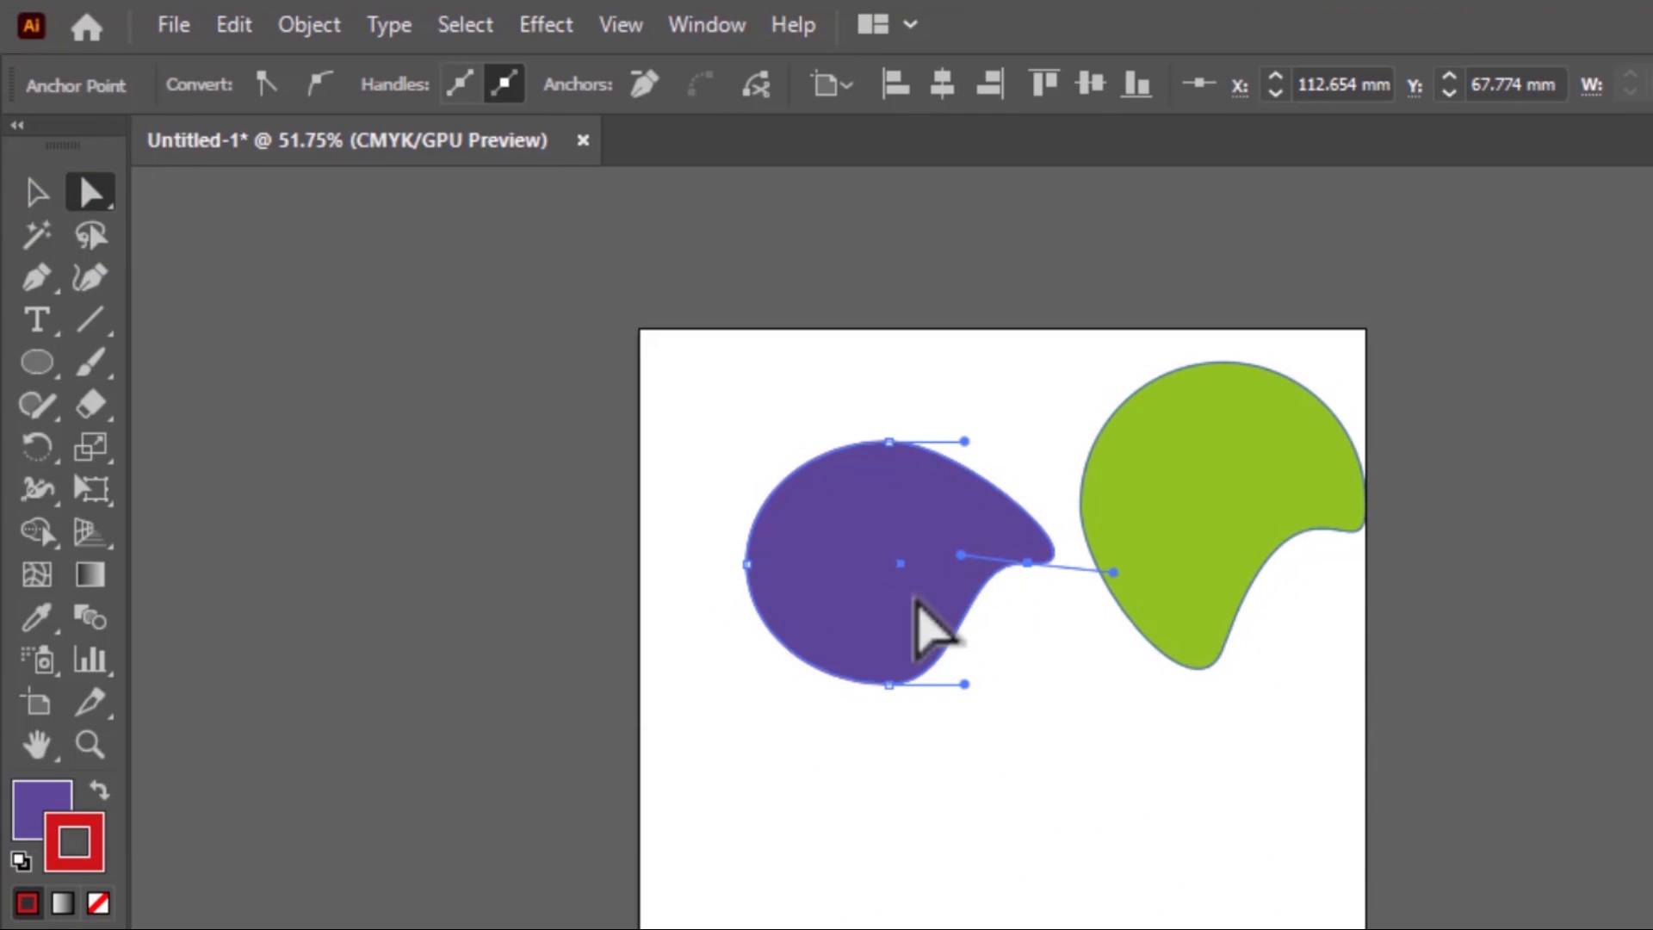
Draw a closed angular shape with the Pen tool over the reshaped ellipses and an open wavy path below them
{"action": "key", "text": "p"}
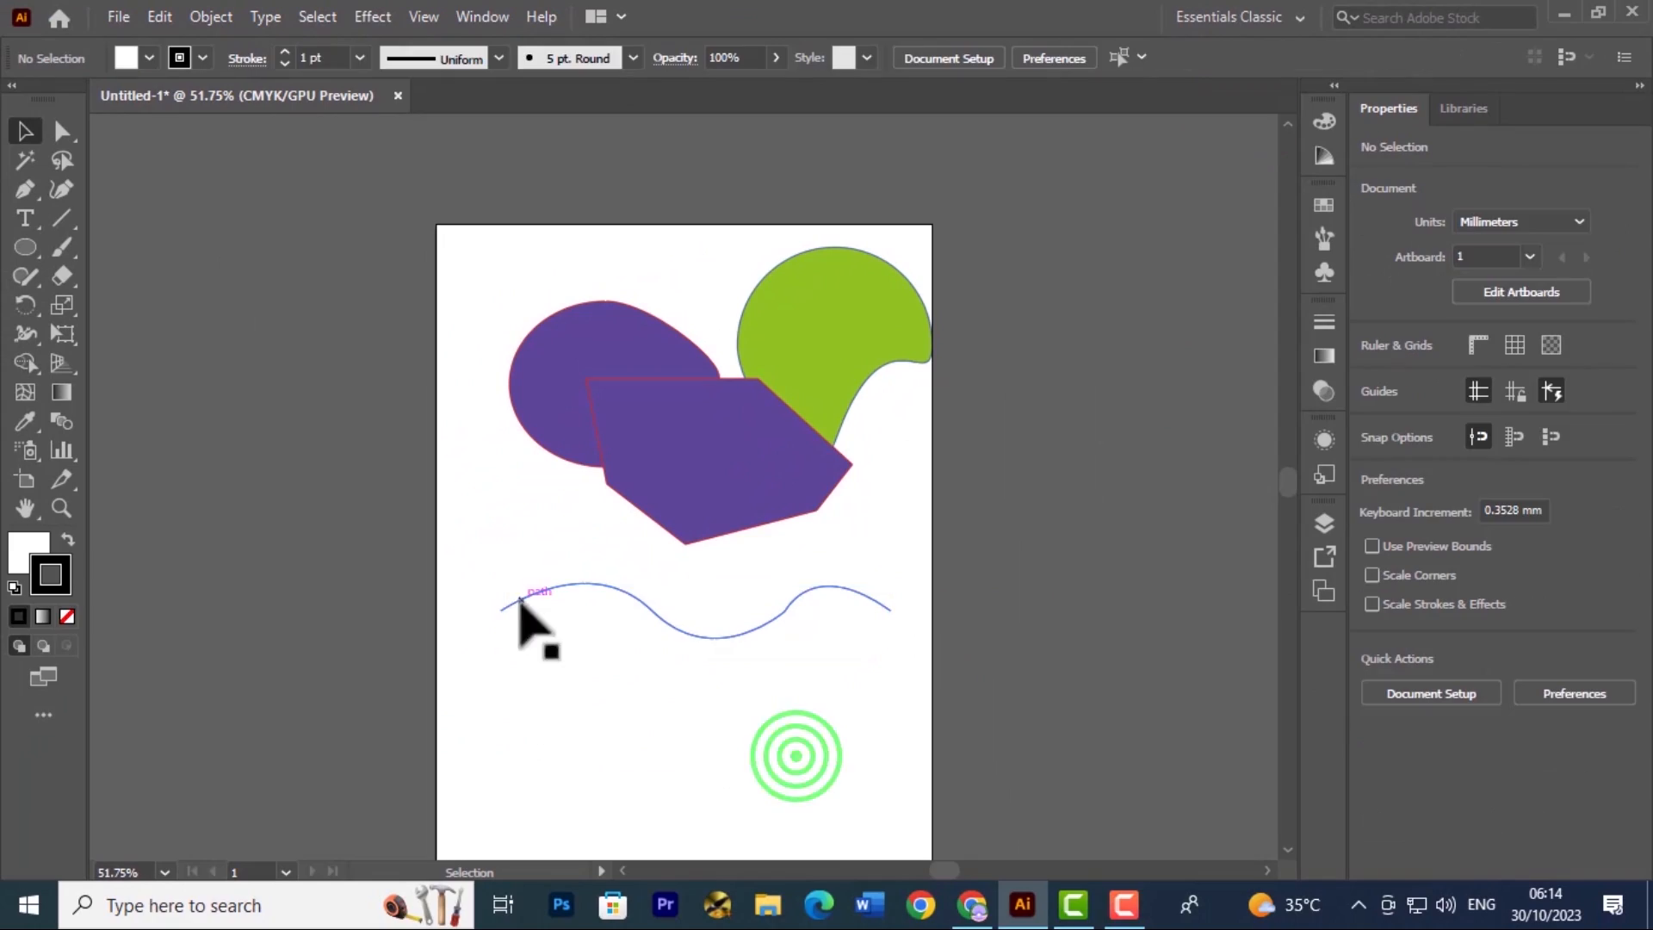
{"action": "key", "text": "Delete"}
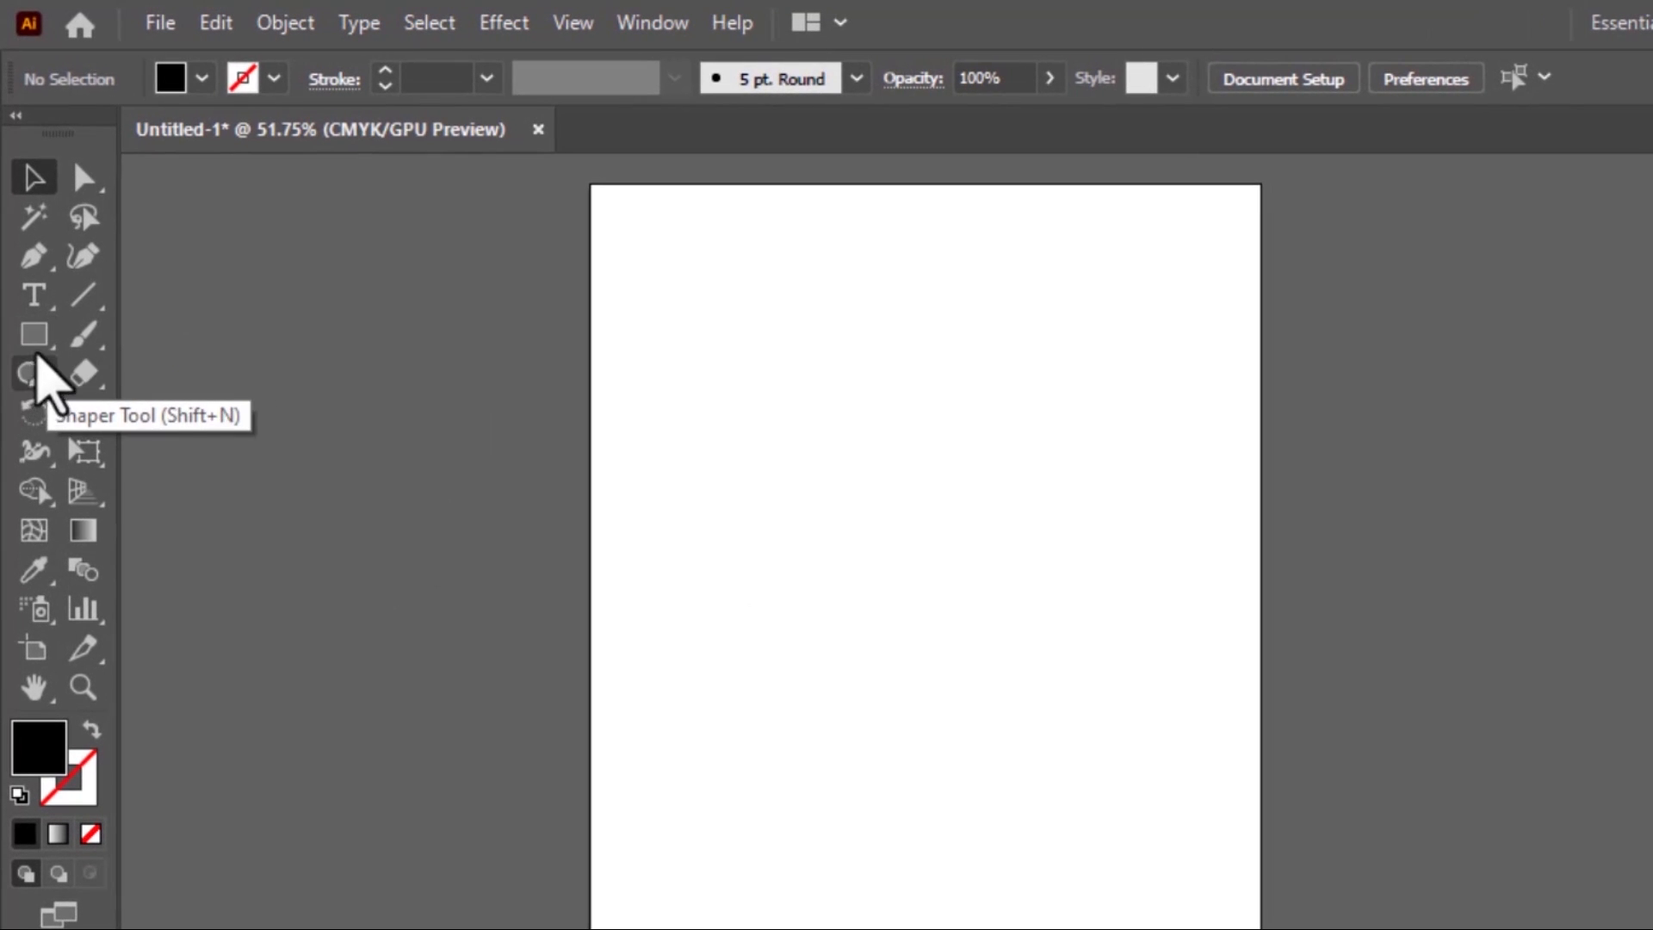
Draw a black rectangle about 49 mm high in the artboard's upper part and a 50 × 50 mm square below it
{"action": "left_click", "coordinate": [45, 342]}
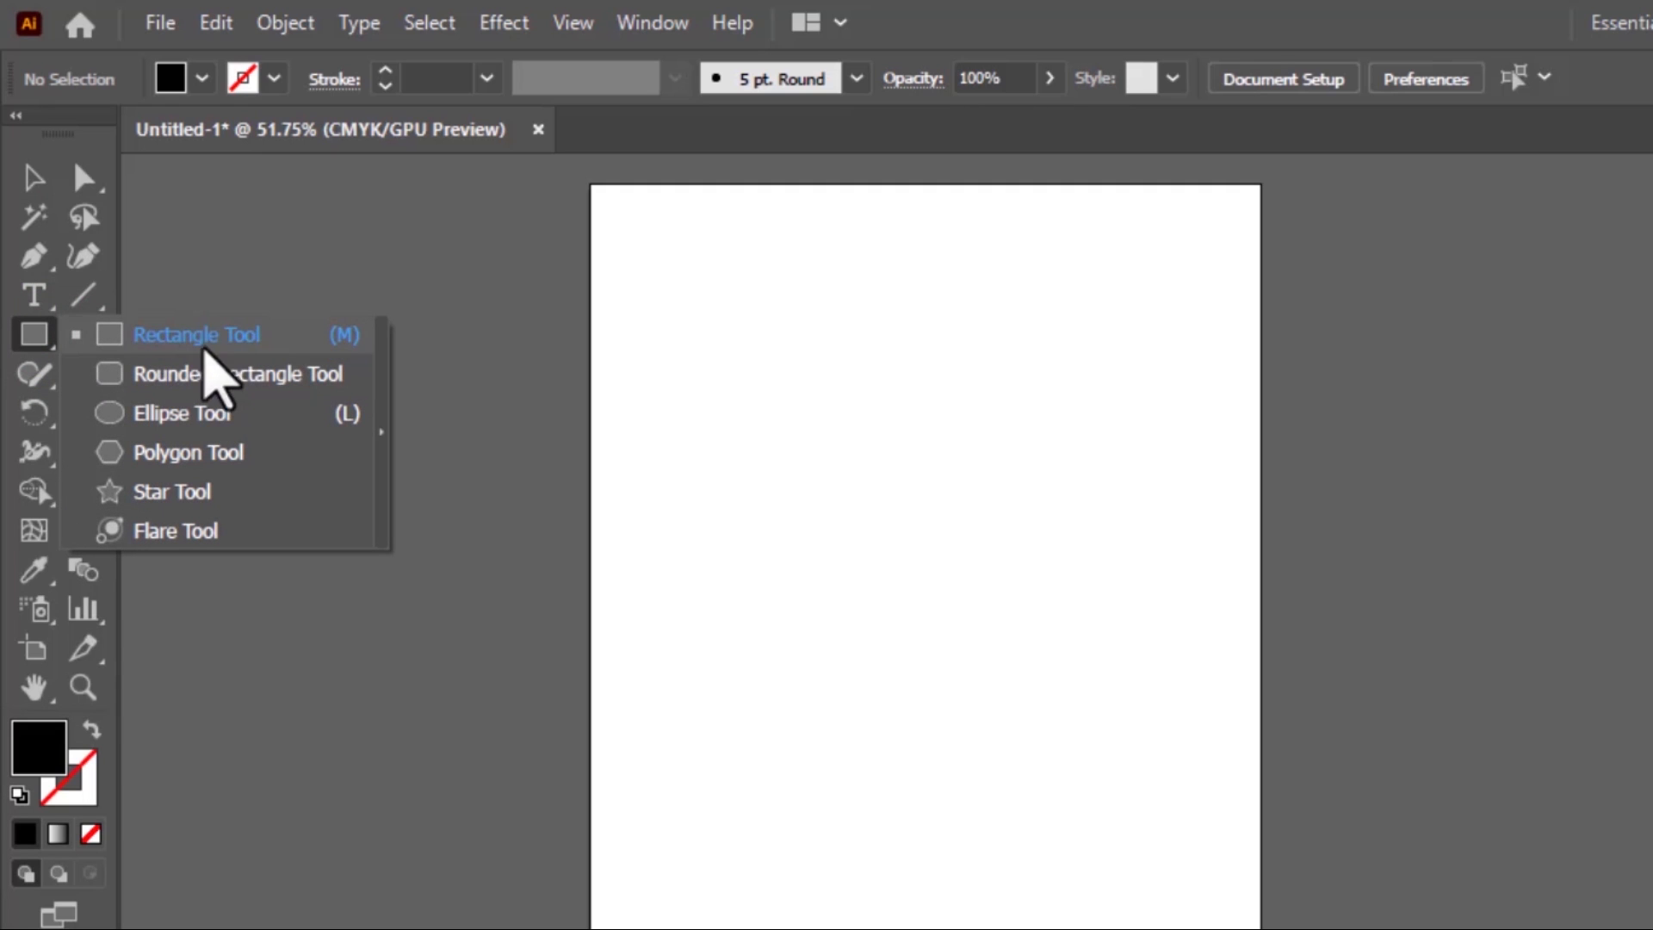
{"action": "left_click", "coordinate": [203, 349]}
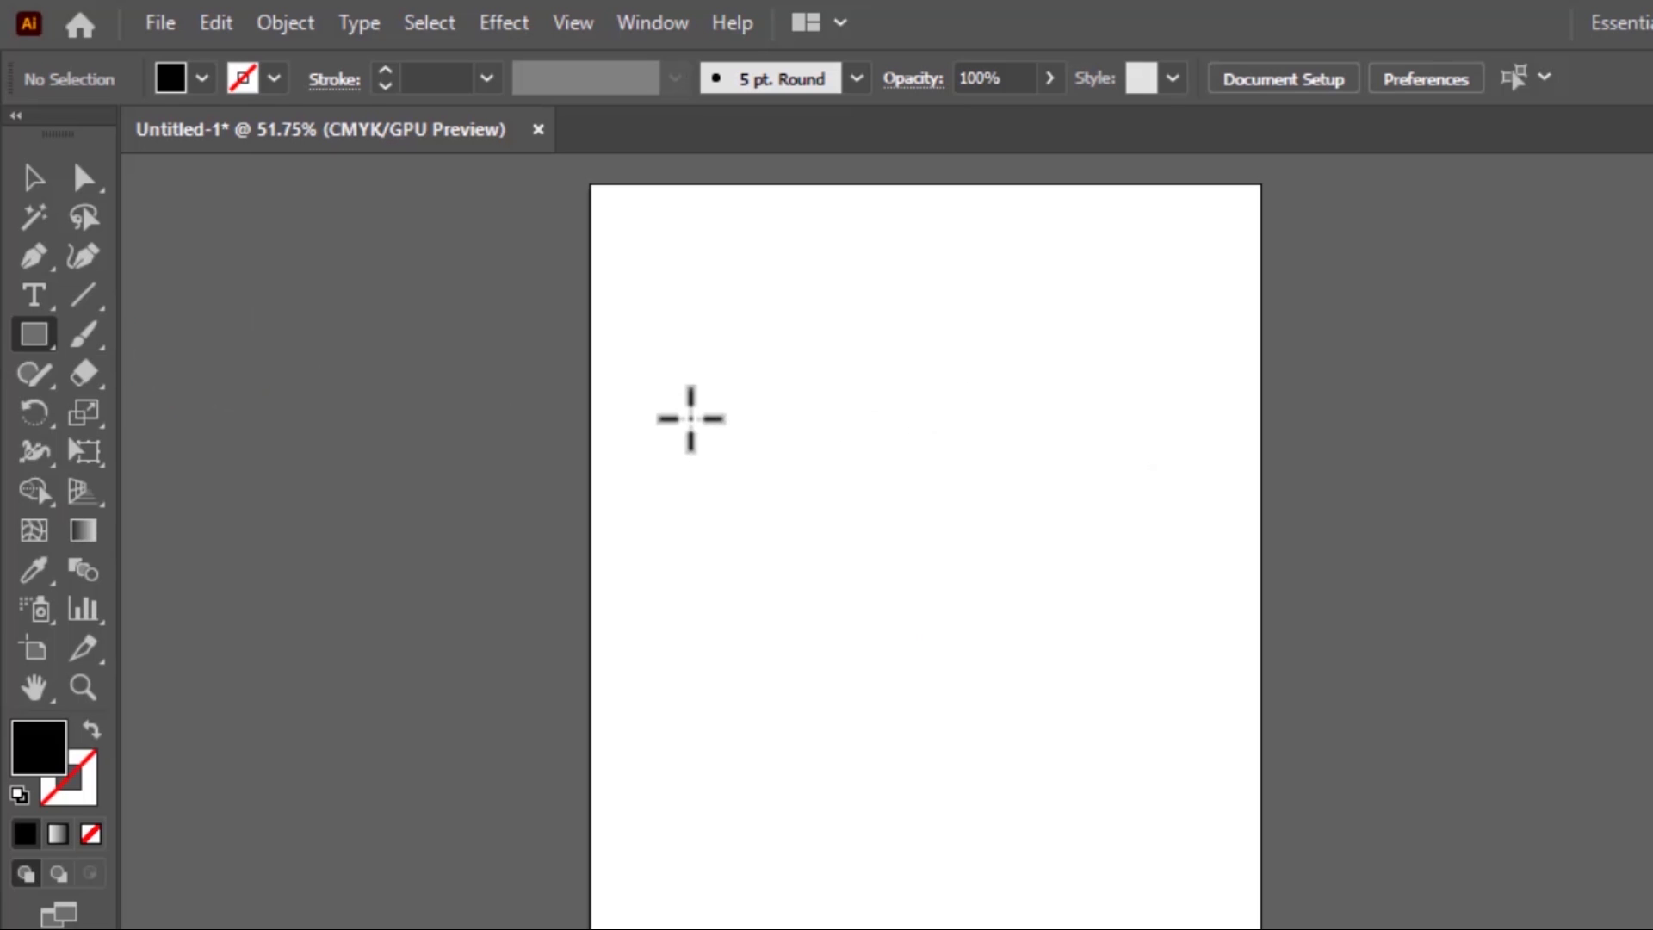
{"action": "left_click_drag", "start_coordinate": [646, 254], "coordinate": [925, 410]}
{"action": "left_click", "coordinate": [898, 626]}
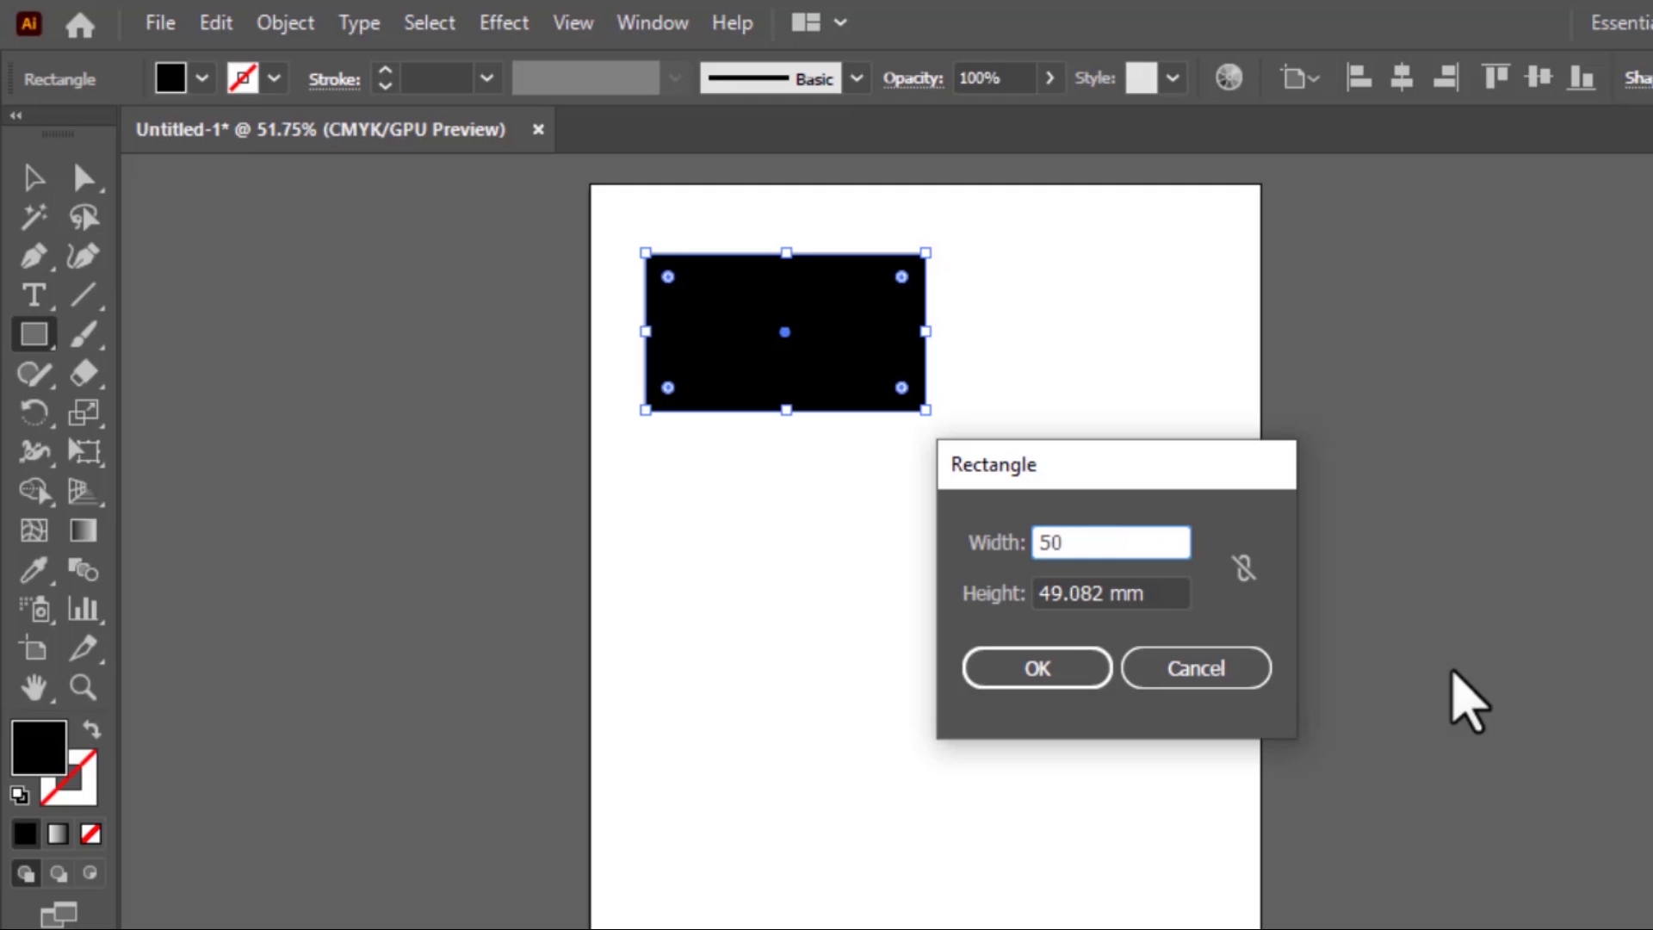
{"action": "triple_click", "coordinate": [1143, 593]}
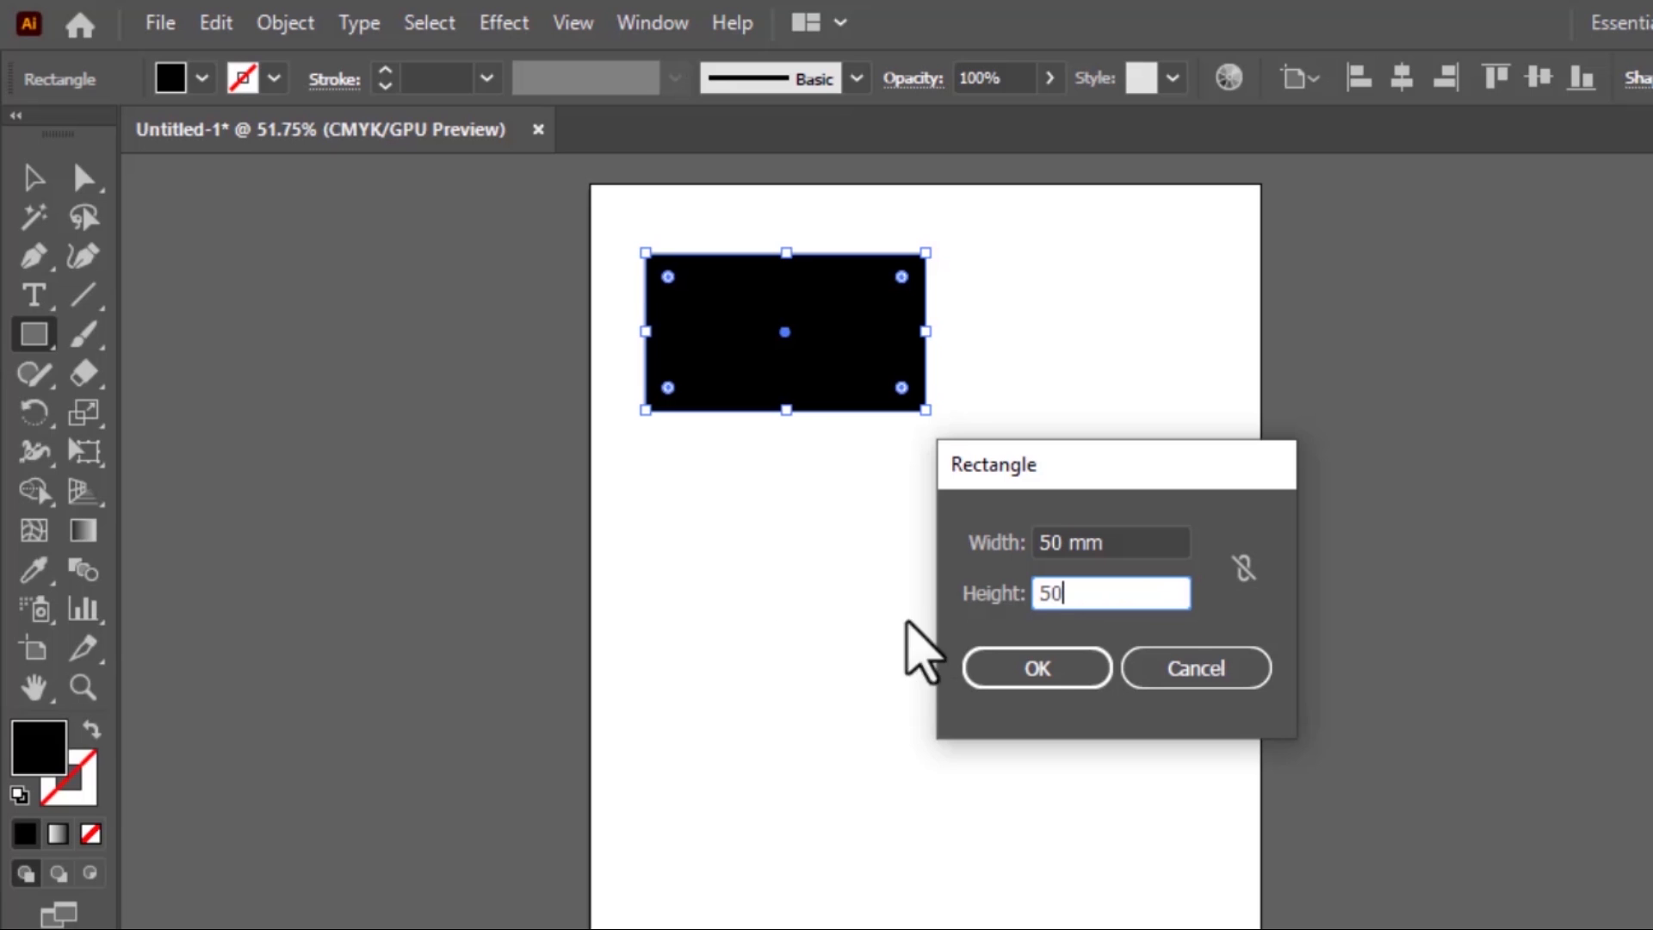
{"action": "type", "text": "50"}
{"action": "left_click", "coordinate": [1055, 680]}
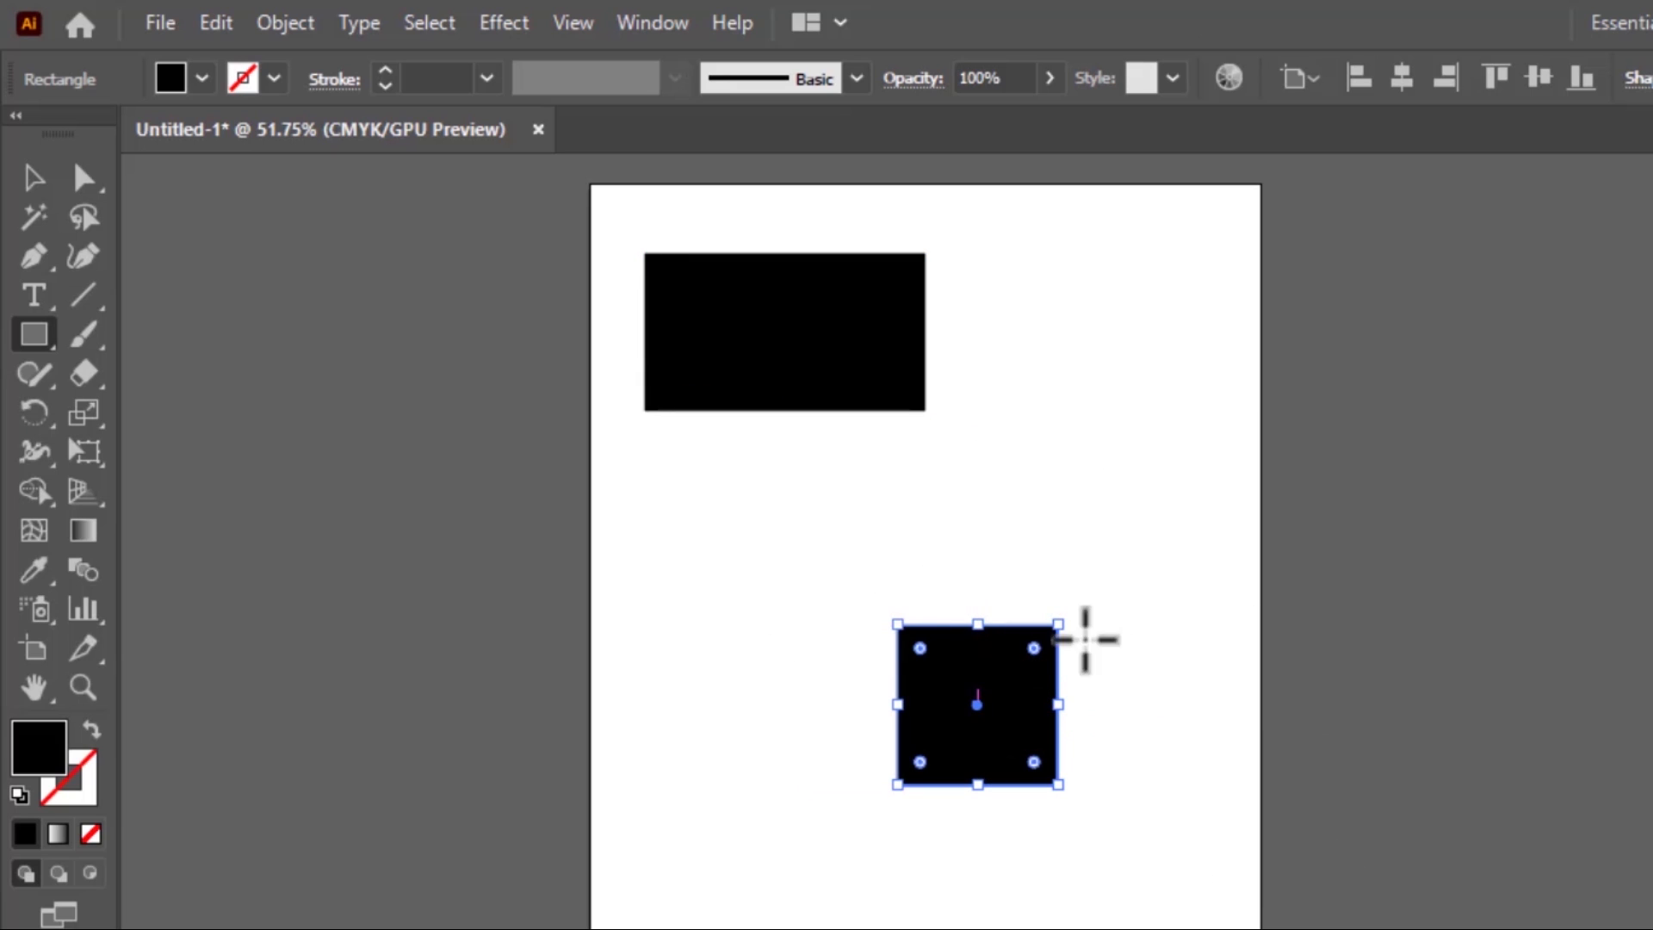
Draw a nearly square rectangle beside the wide rectangle and a perfect square beside the 50 mm square
{"action": "left_click", "coordinate": [1083, 395]}
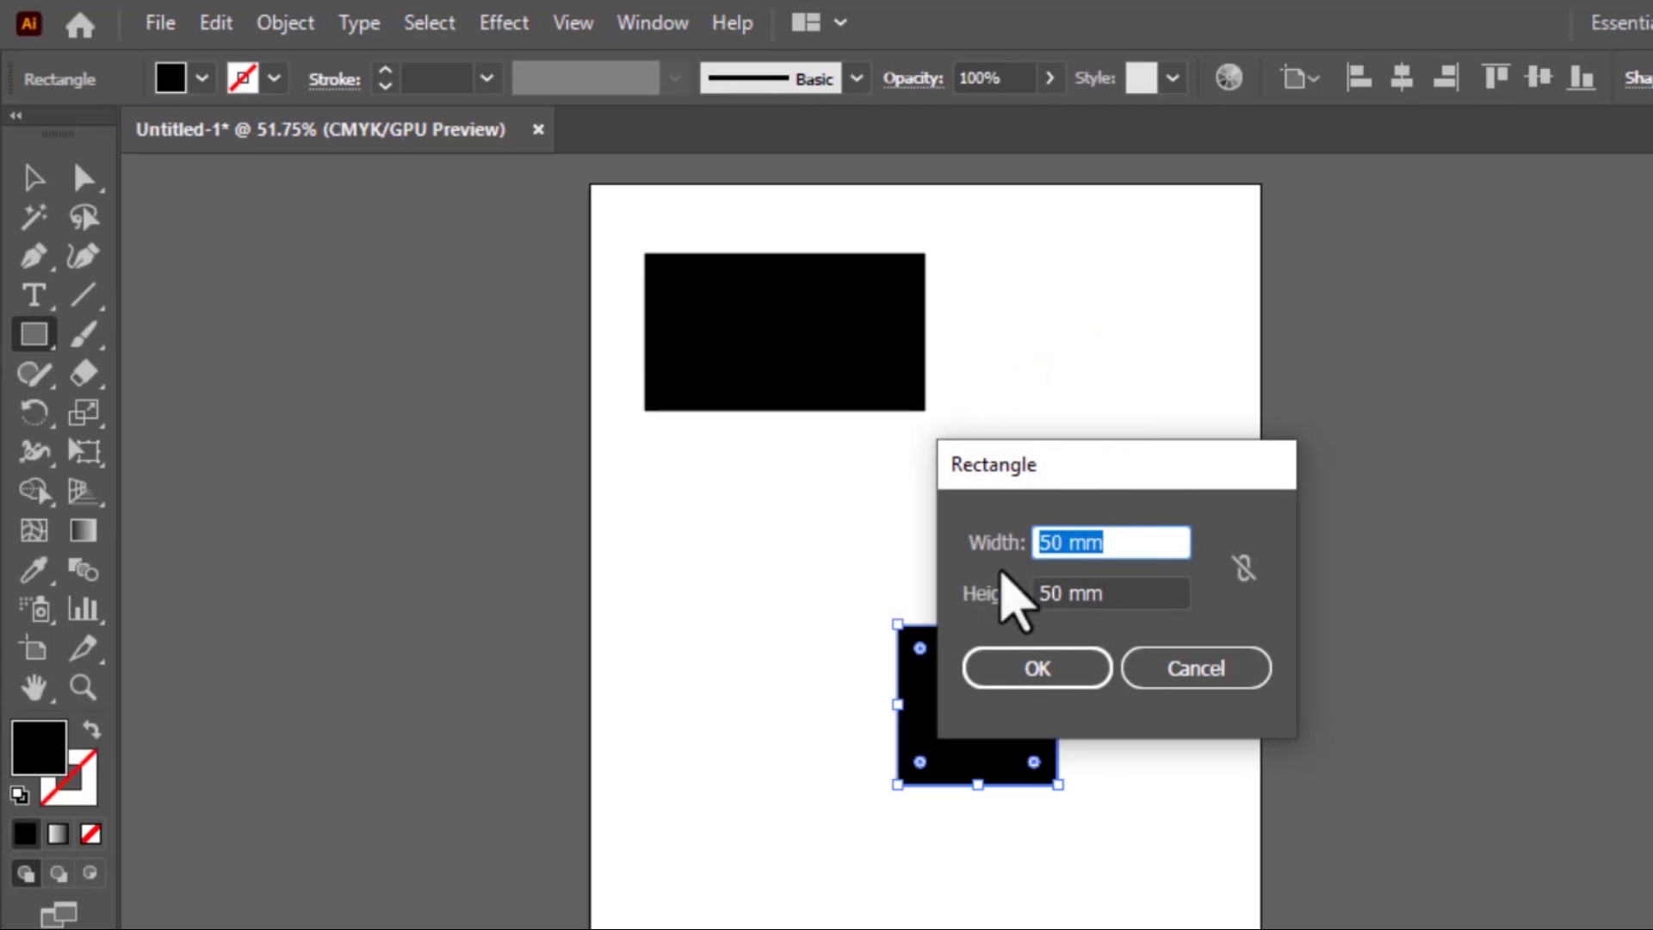
{"action": "left_click", "coordinate": [1240, 670]}
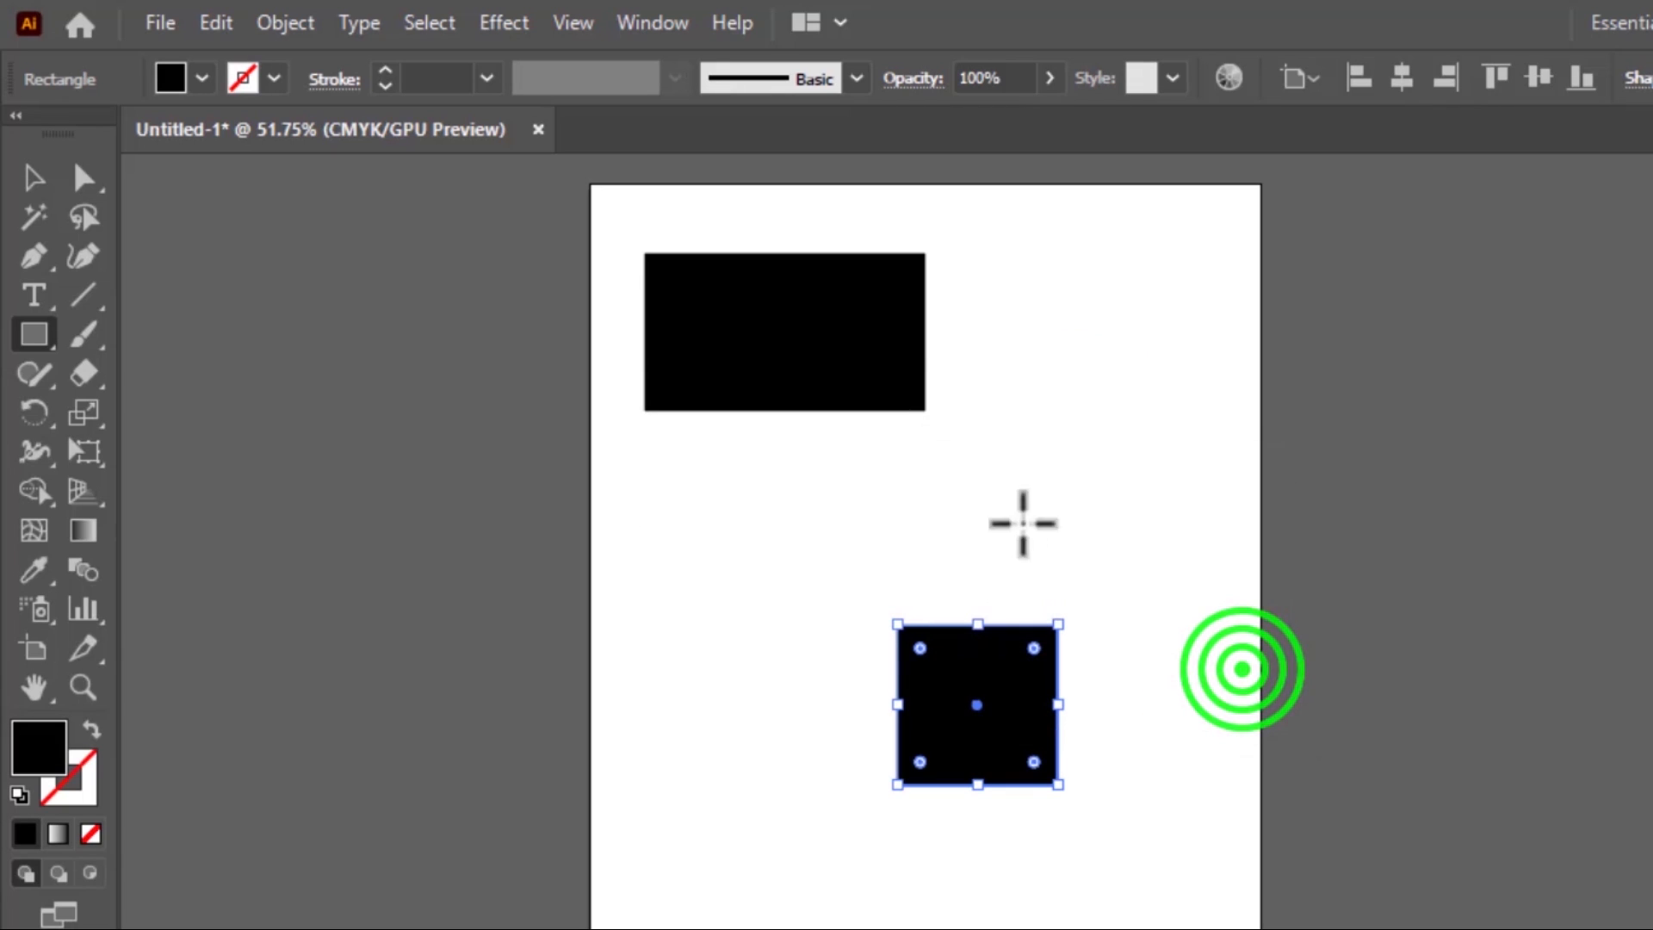
{"action": "left_click_drag", "start_coordinate": [992, 287], "coordinate": [1171, 454]}
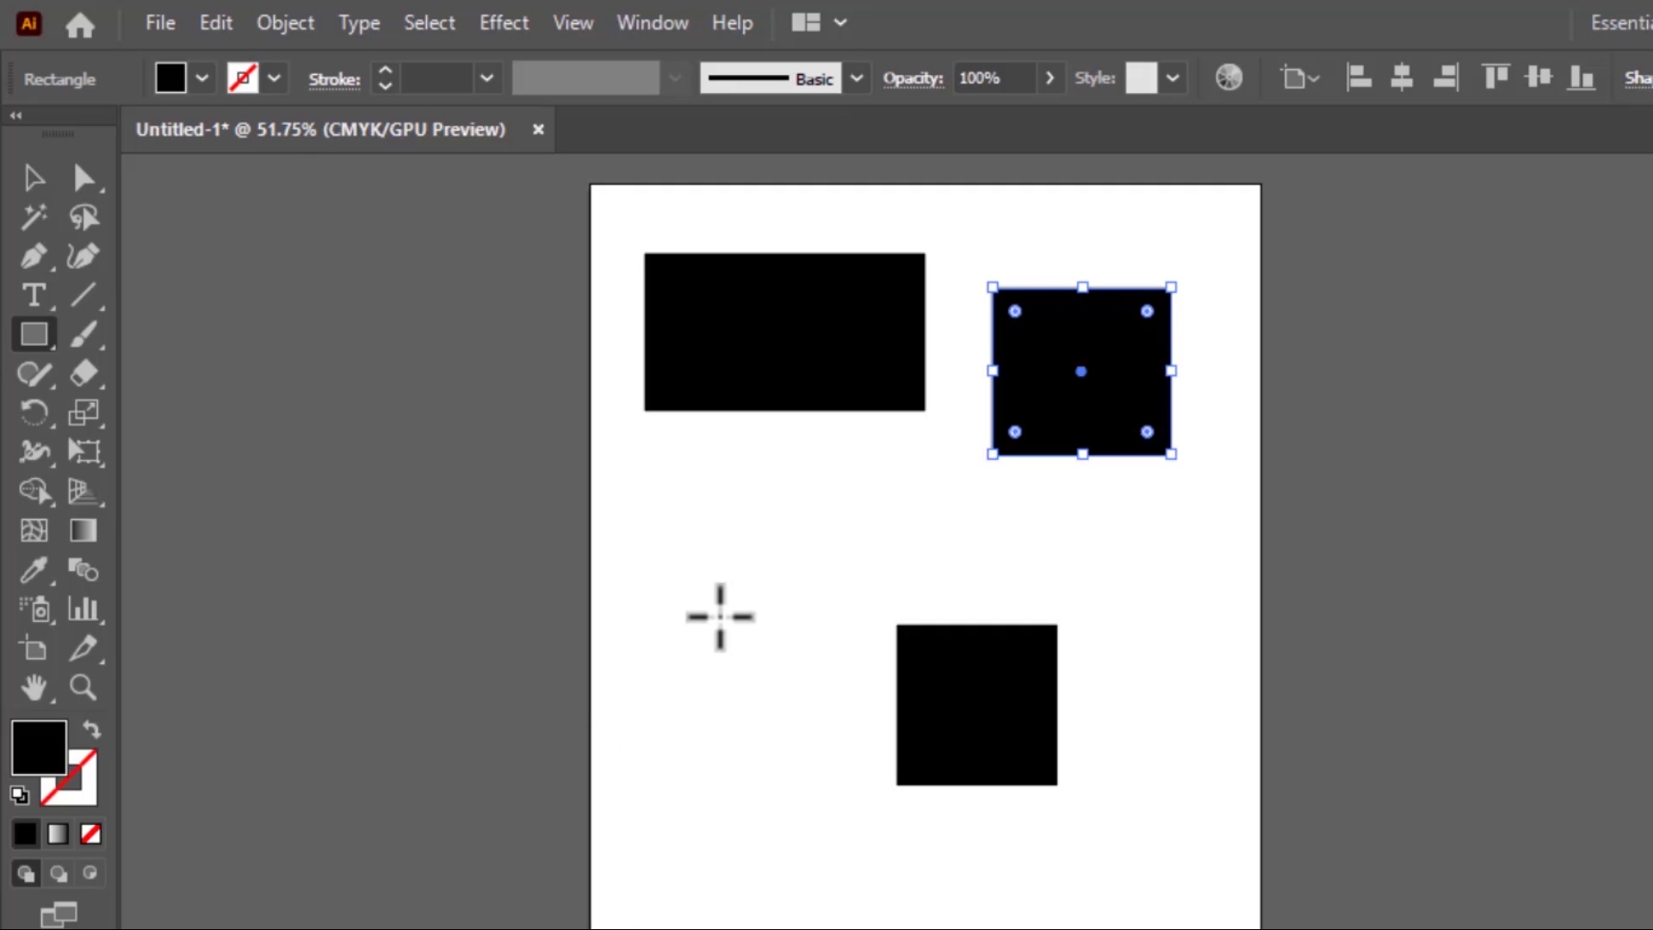
{"action": "left_click_drag", "start_coordinate": [684, 556], "coordinate": [1019, 727]}
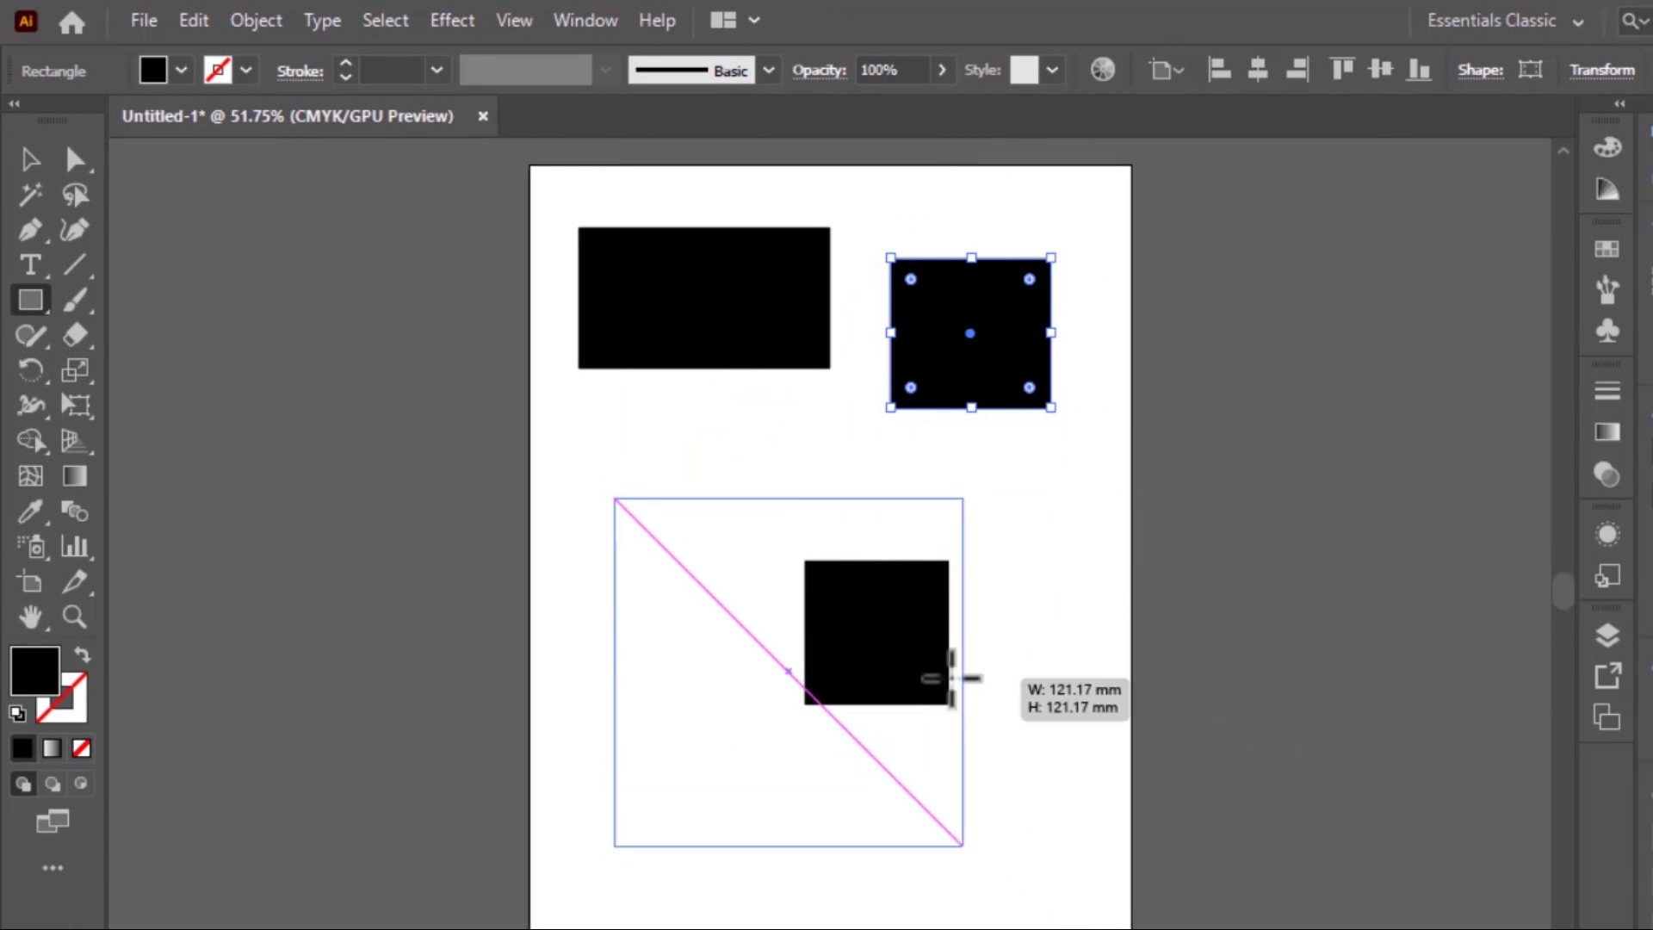
{"action": "left_click_drag", "start_coordinate": [957, 677], "coordinate": [776, 658]}
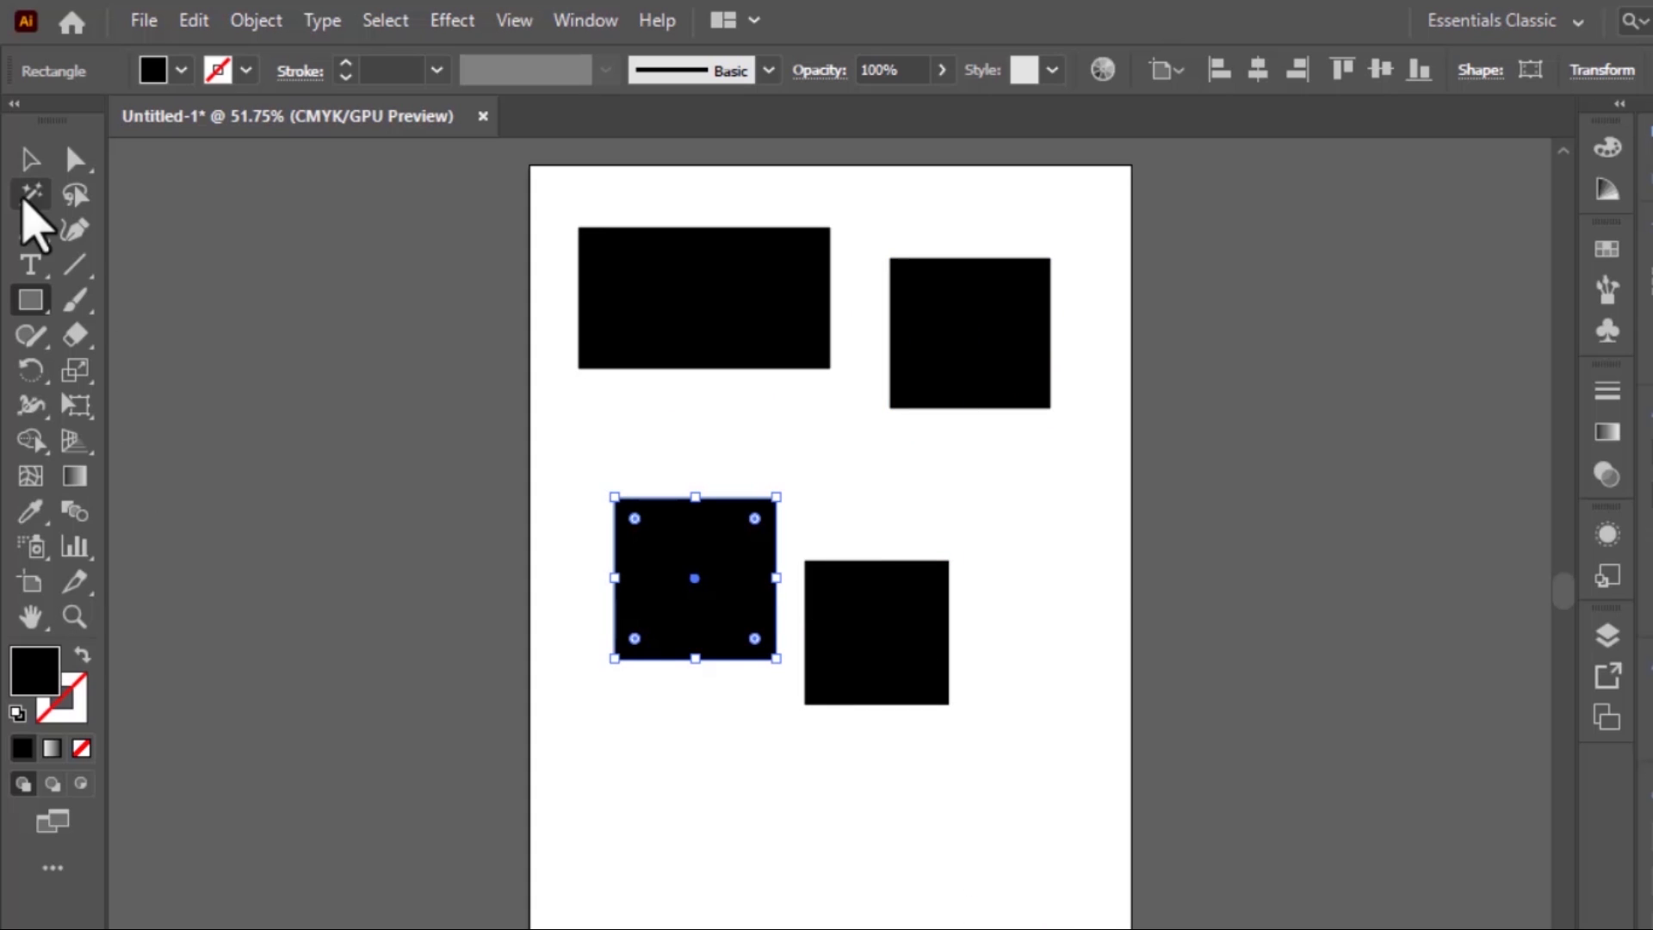
Rotate the wide black rectangle clockwise so that it lies diagonally
{"action": "left_click", "coordinate": [27, 166]}
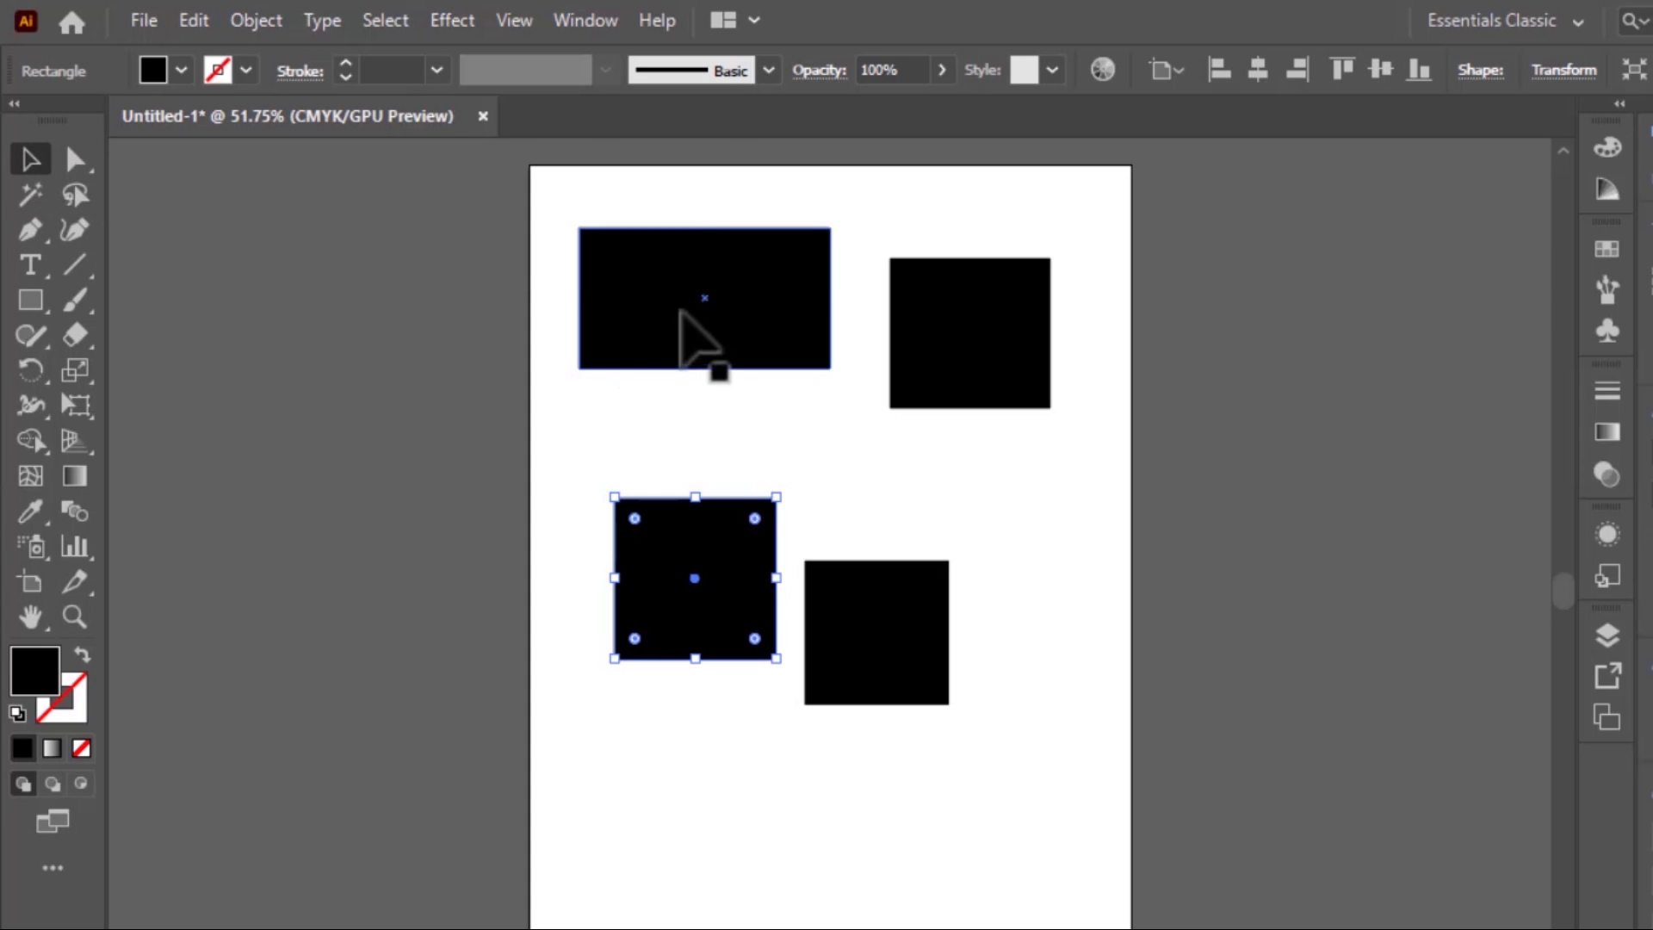
{"action": "left_click", "coordinate": [681, 311]}
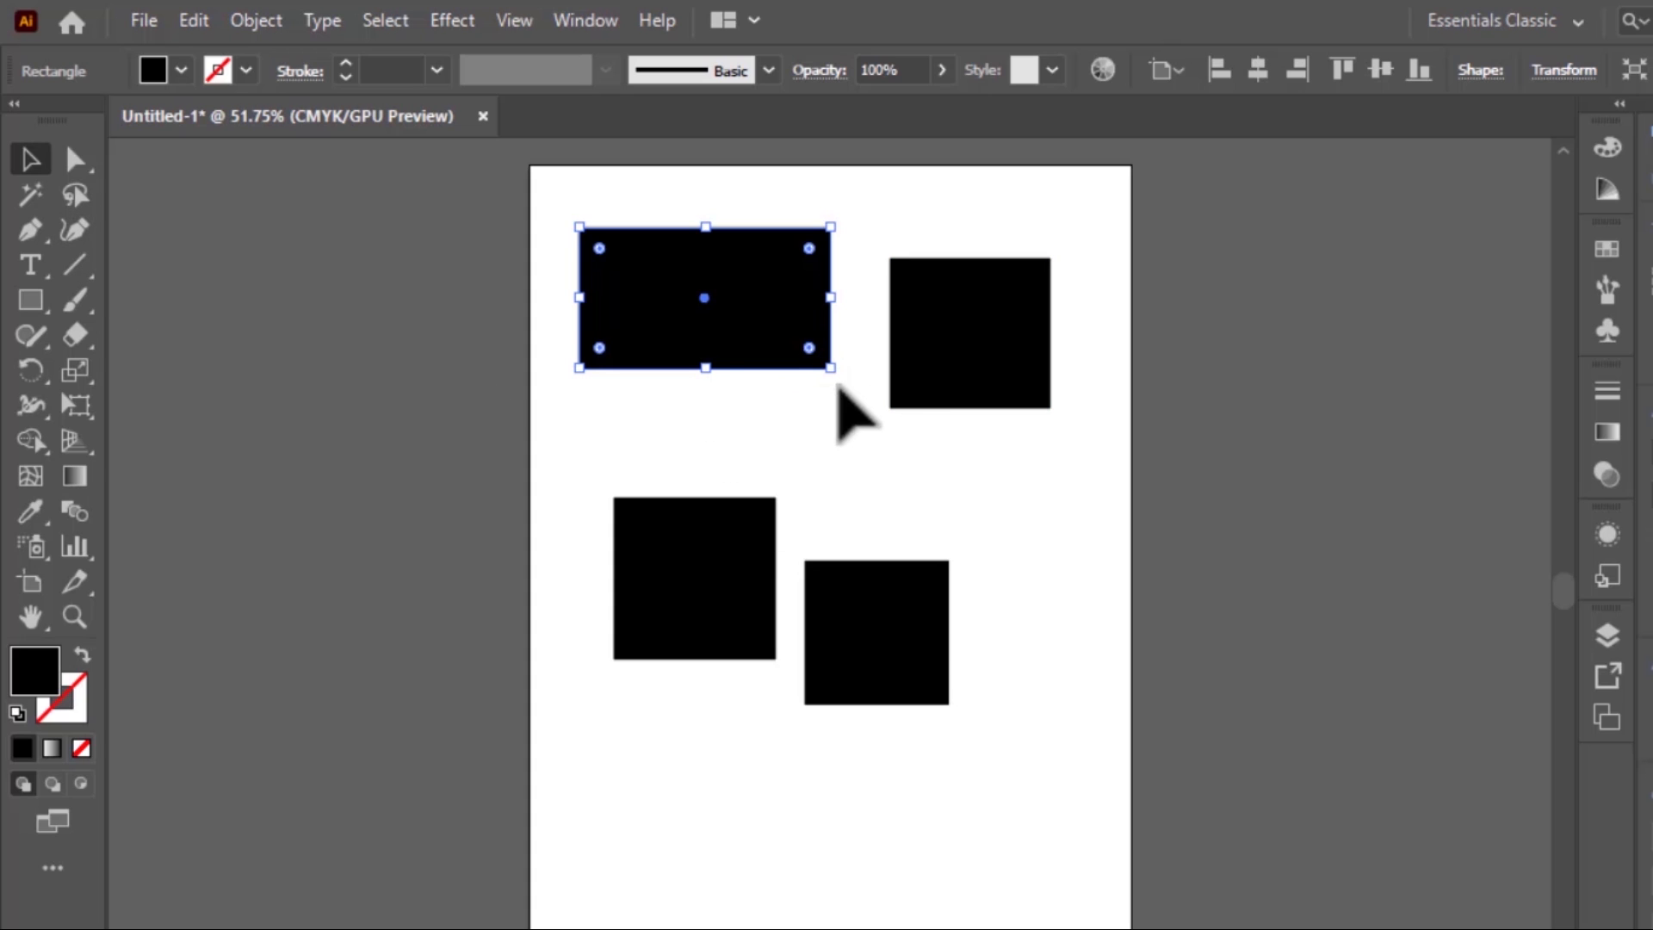
{"action": "left_click_drag", "start_coordinate": [837, 374], "coordinate": [779, 521]}
Resize the upper-right rectangle into a small upright one, and move the two lower squares up near it
{"action": "left_click", "coordinate": [964, 351]}
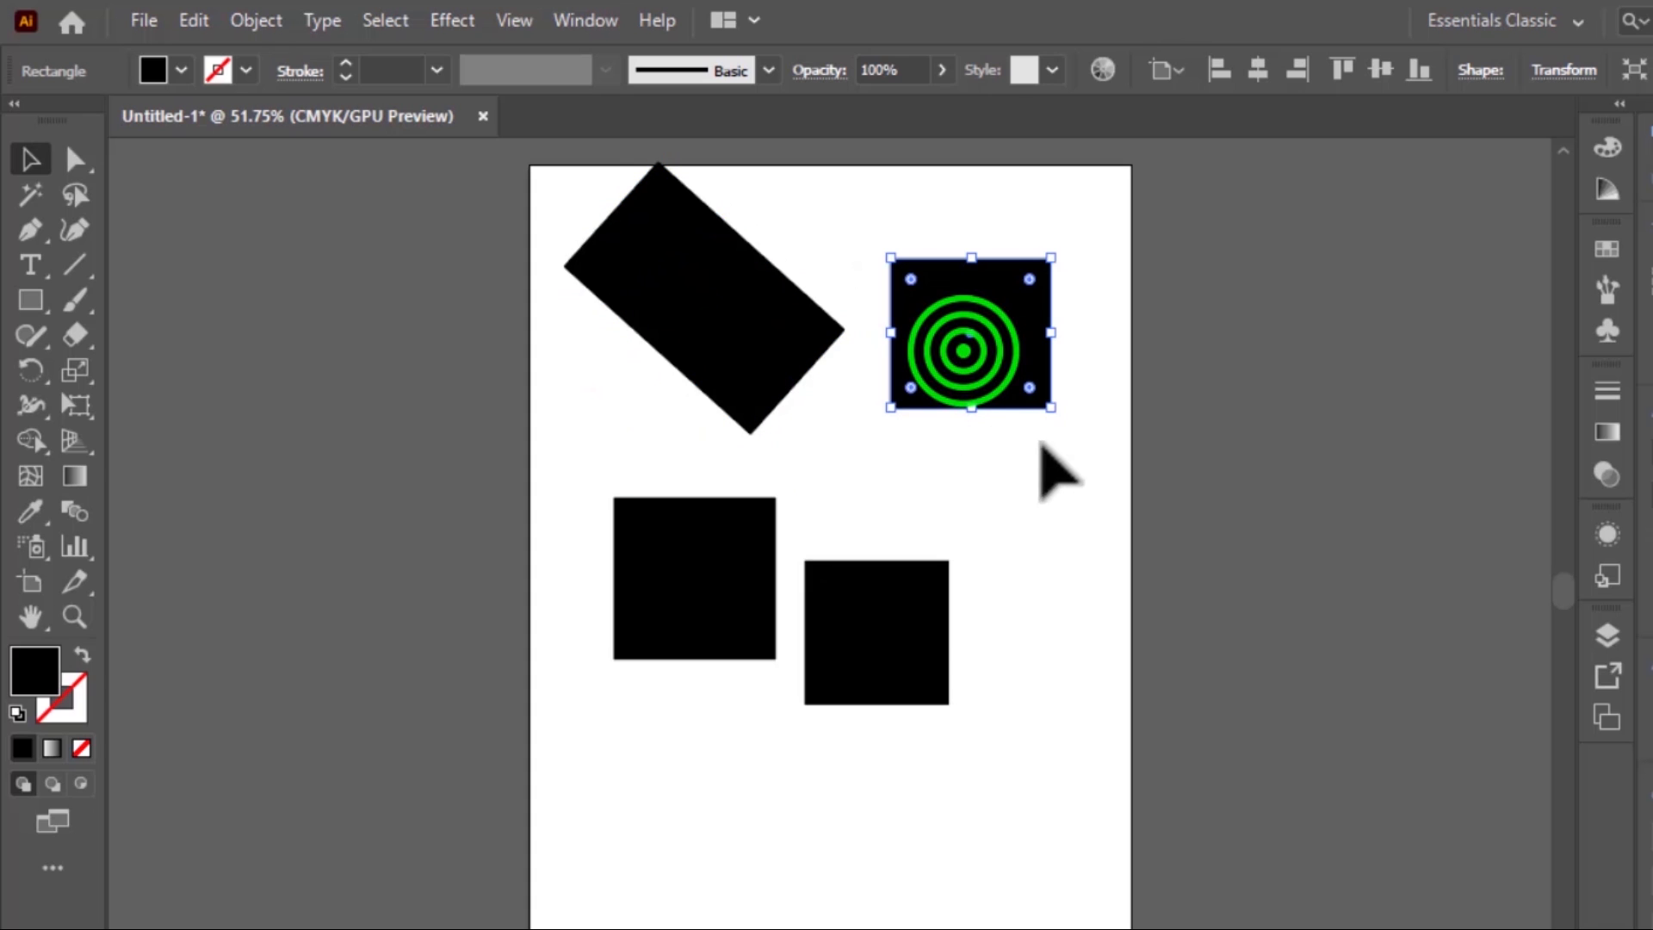
{"action": "left_click_drag", "start_coordinate": [1050, 406], "coordinate": [1286, 667]}
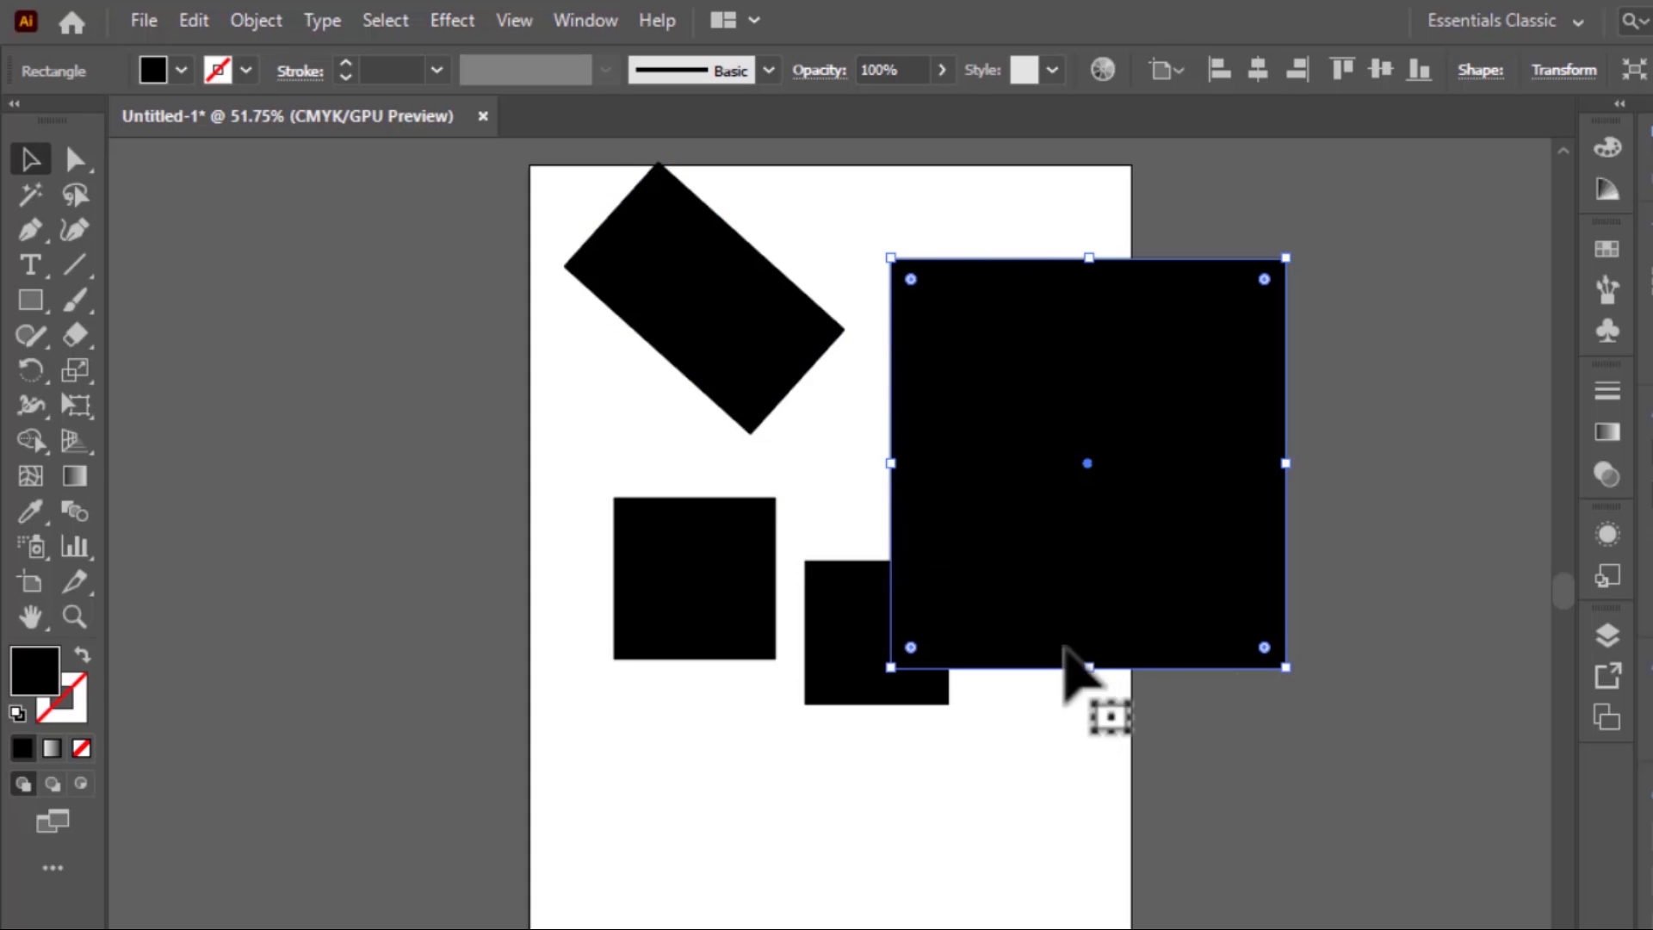
{"action": "left_click_drag", "start_coordinate": [1089, 667], "coordinate": [1140, 922]}
{"action": "left_click_drag", "start_coordinate": [890, 259], "coordinate": [850, 331]}
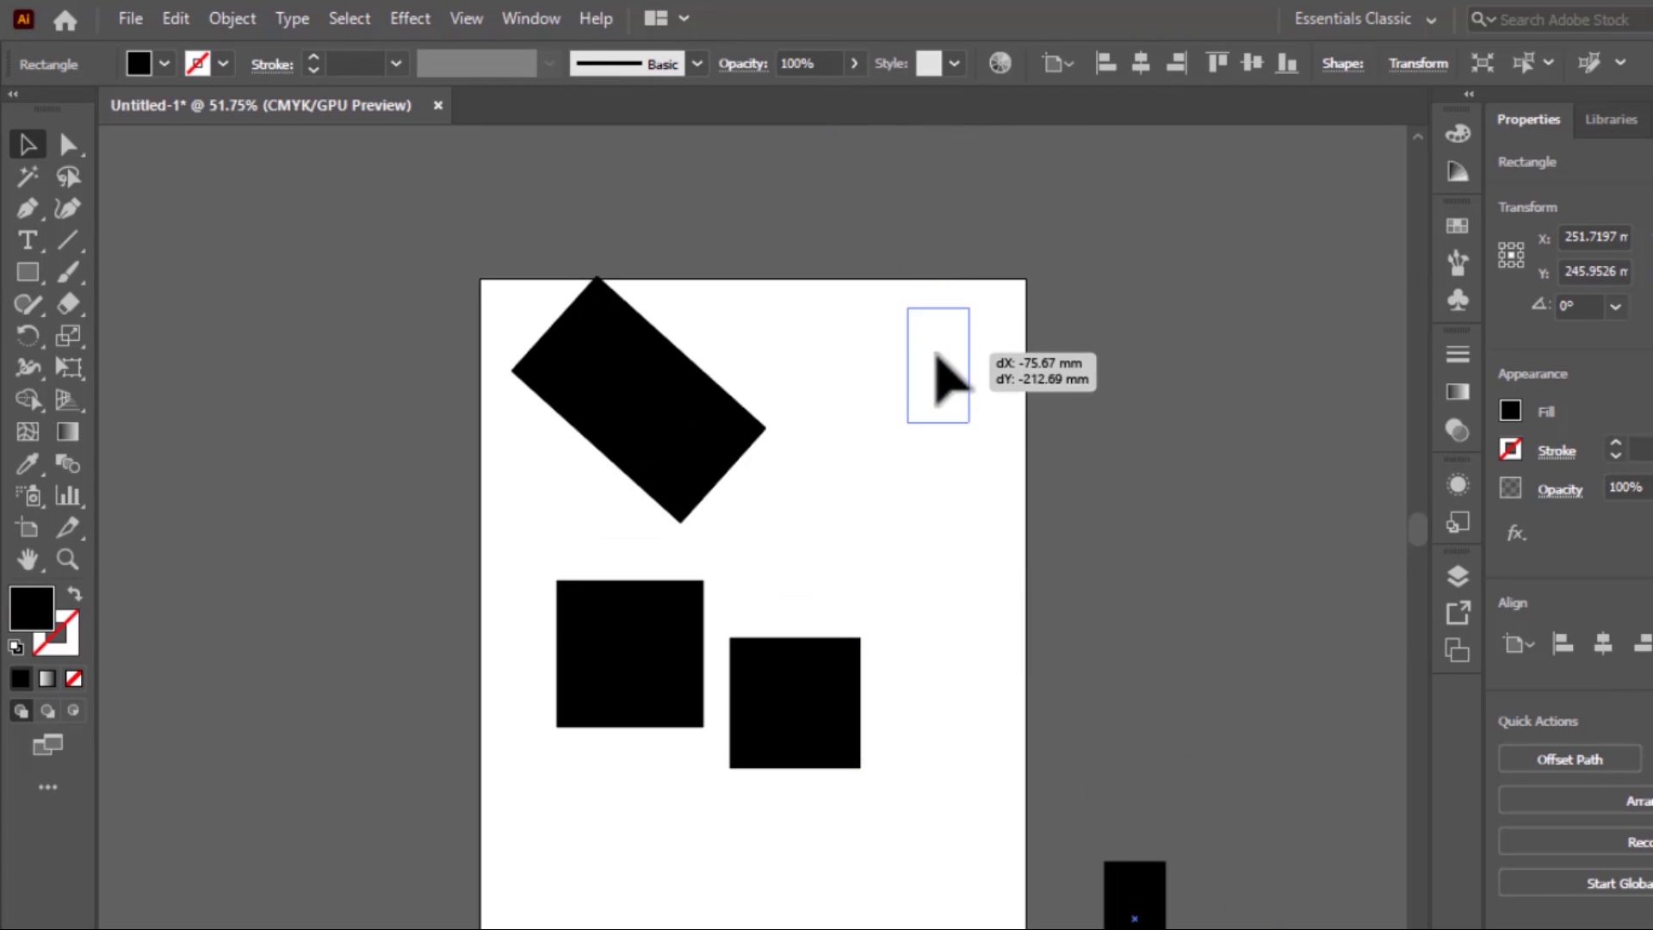
{"action": "left_click_drag", "start_coordinate": [792, 693], "coordinate": [958, 367]}
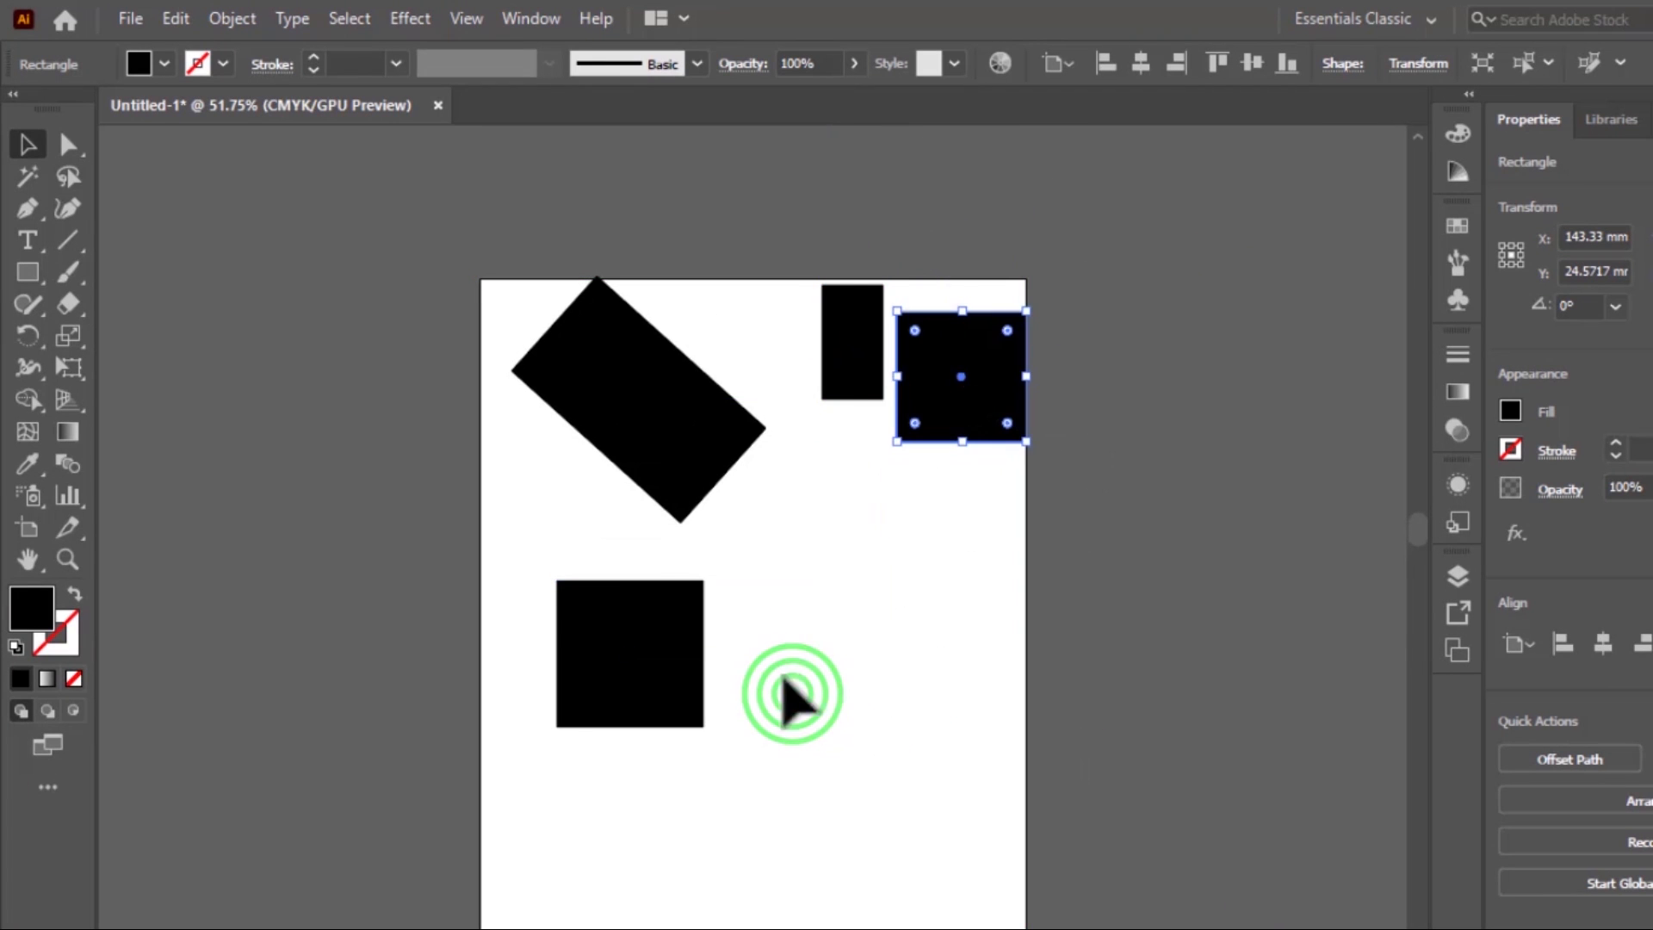
{"action": "left_click_drag", "start_coordinate": [653, 696], "coordinate": [910, 555]}
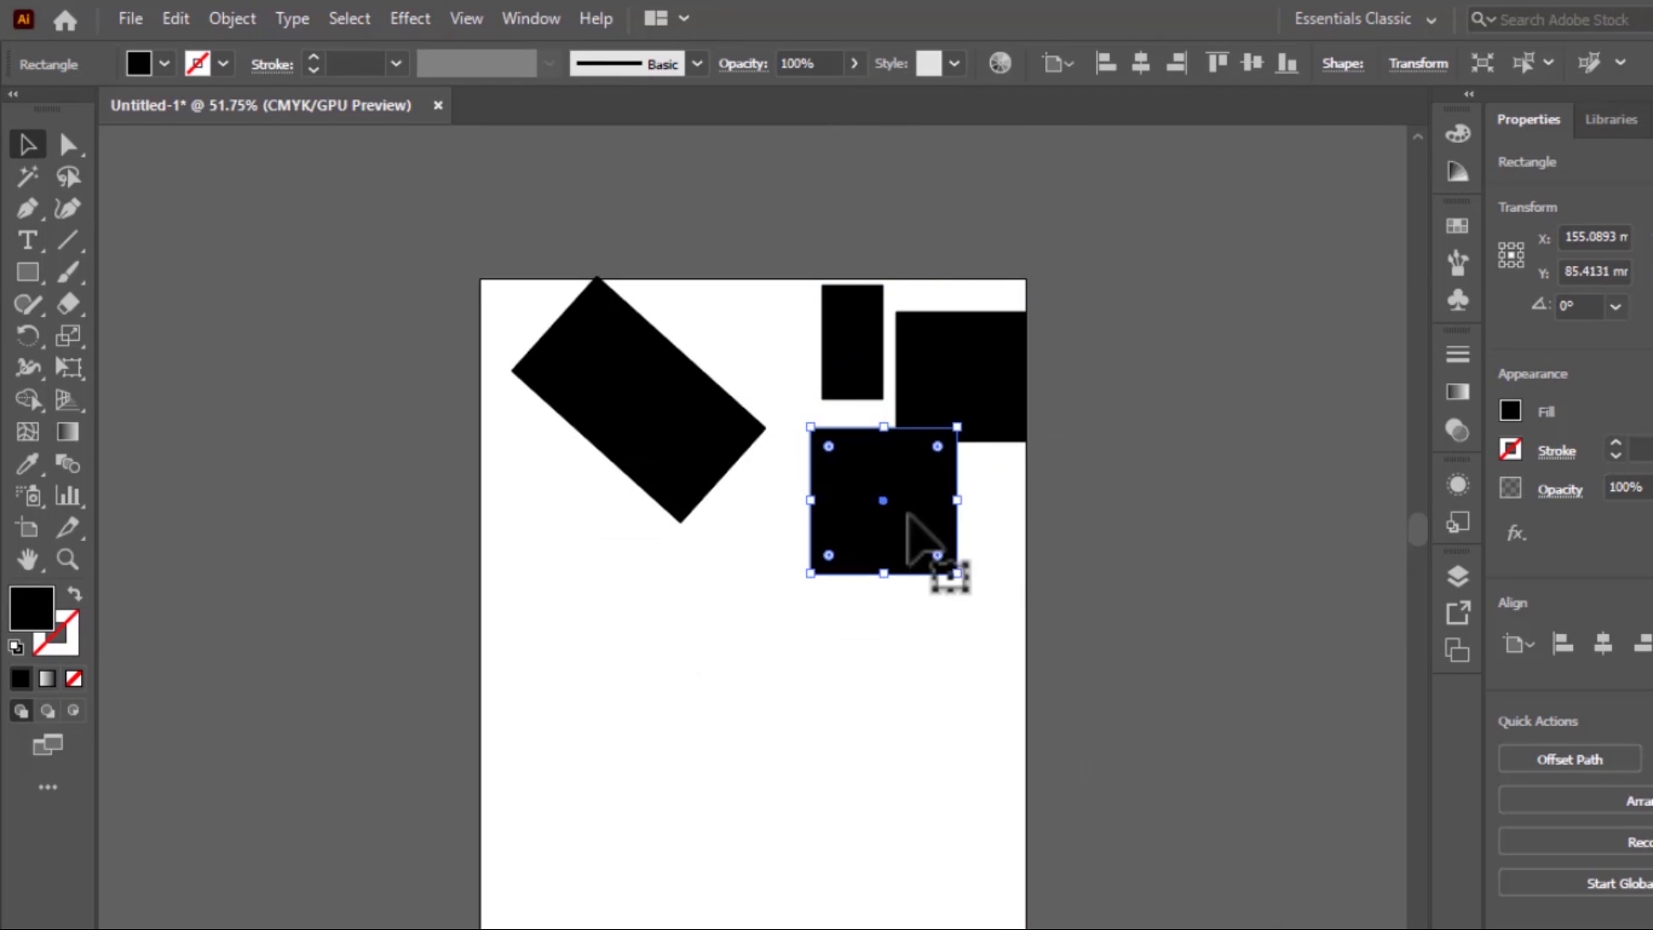
Delete all four black shapes from the artboard
{"action": "key", "text": "Delete"}
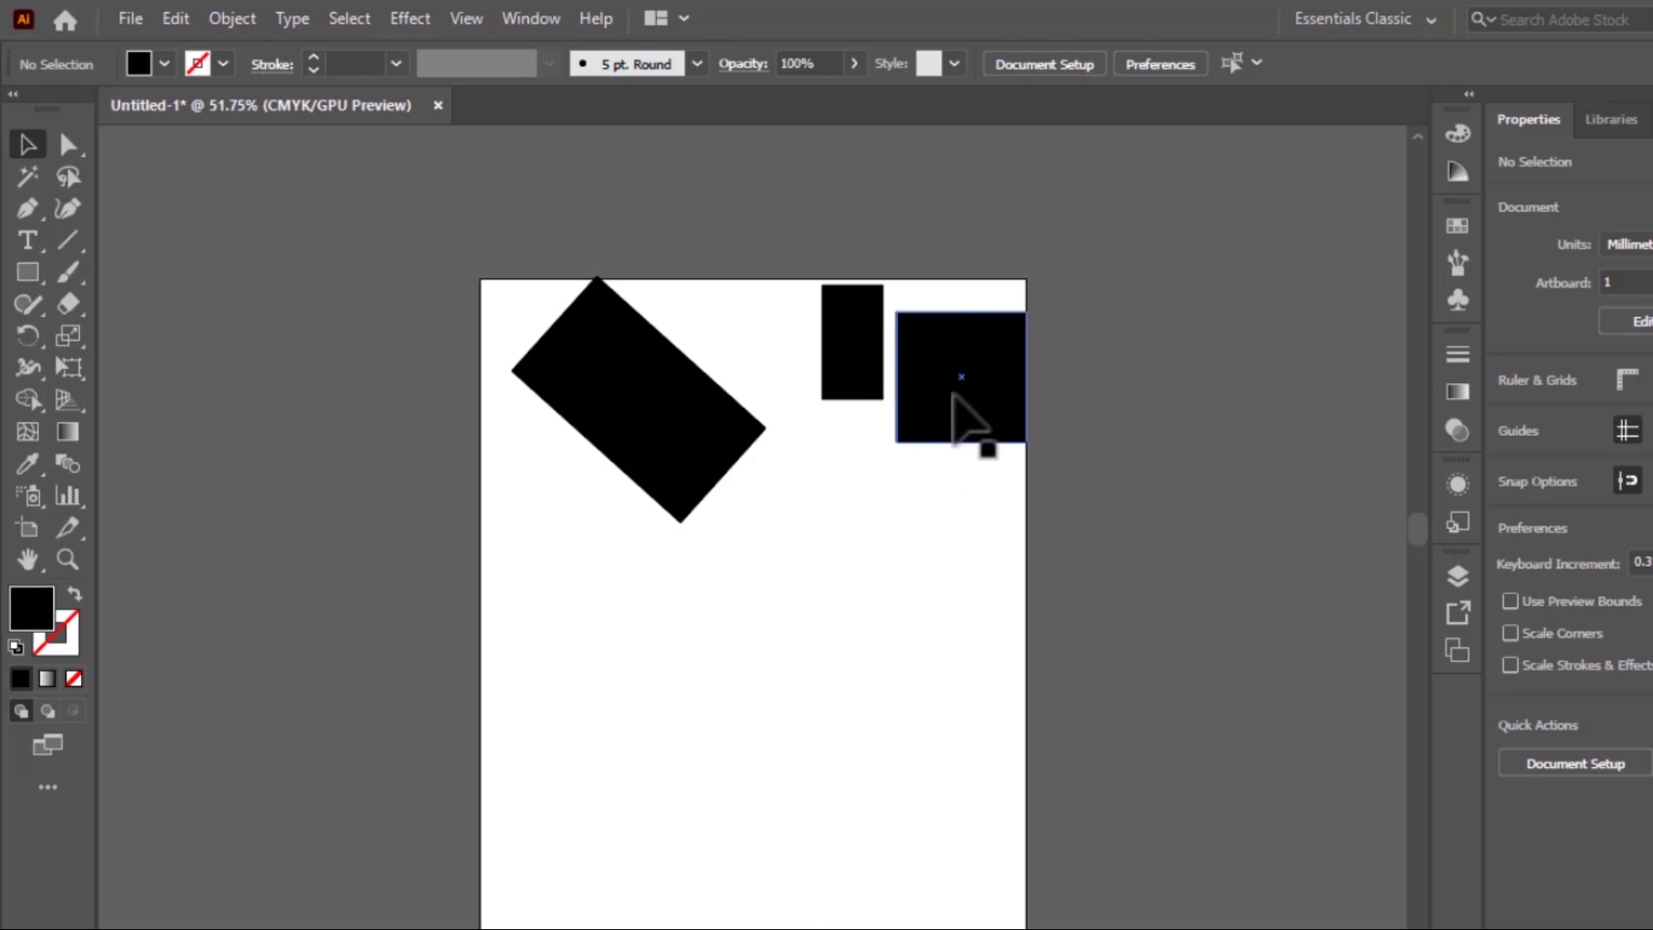
{"action": "left_click", "coordinate": [950, 379]}
{"action": "key", "text": "Delete"}
{"action": "left_click_drag", "start_coordinate": [788, 376], "coordinate": [539, 417]}
{"action": "key", "text": "Delete"}
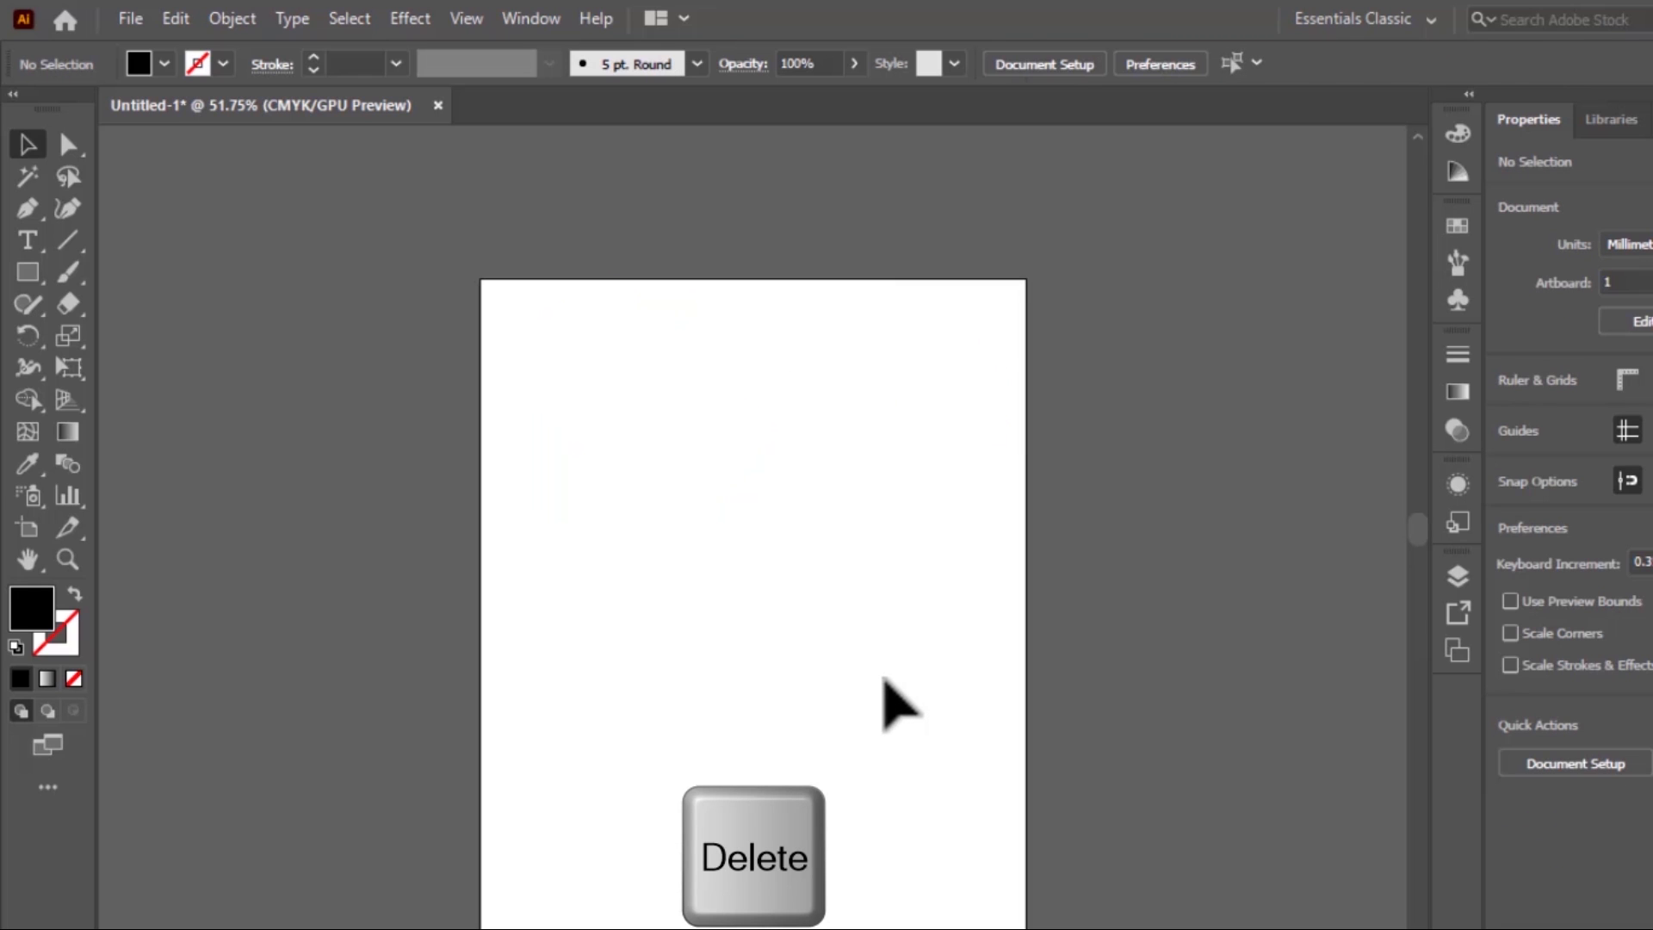
Draw a black ellipse about 81 × 70 mm in the artboard's upper half and a circle about 82 mm across below it
{"action": "scroll", "coordinate": [681, 508], "scroll_direction": "down", "scroll_amount": 1}
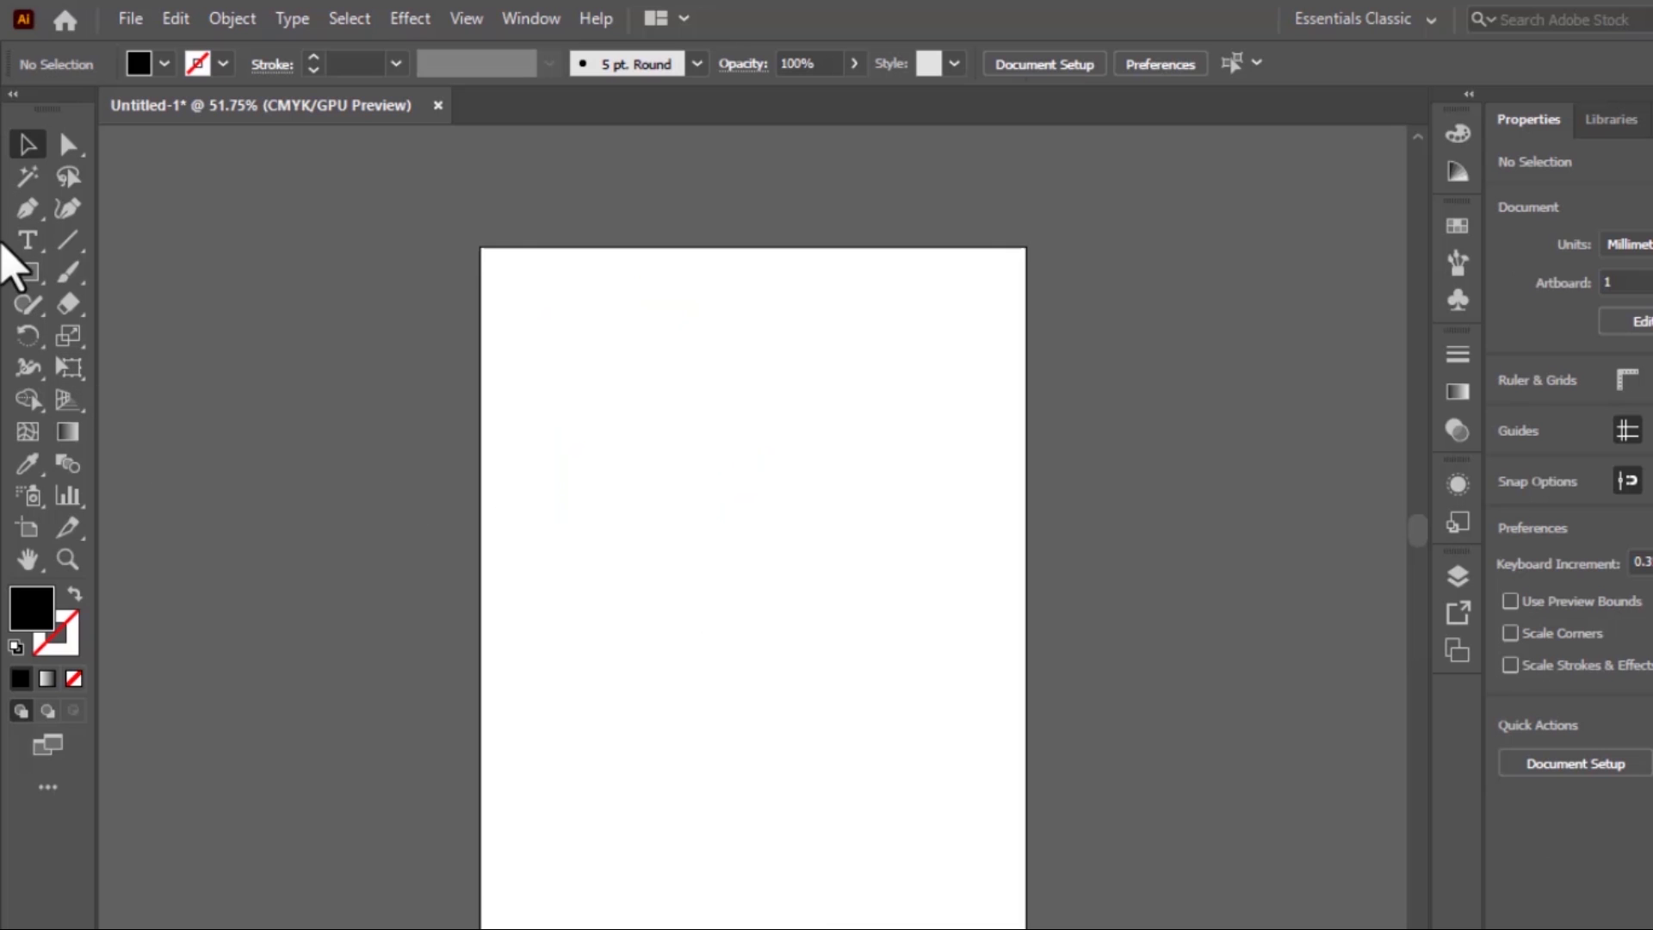
{"action": "left_click_drag", "start_coordinate": [26, 280], "coordinate": [149, 336]}
{"action": "left_click_drag", "start_coordinate": [561, 331], "coordinate": [774, 514]}
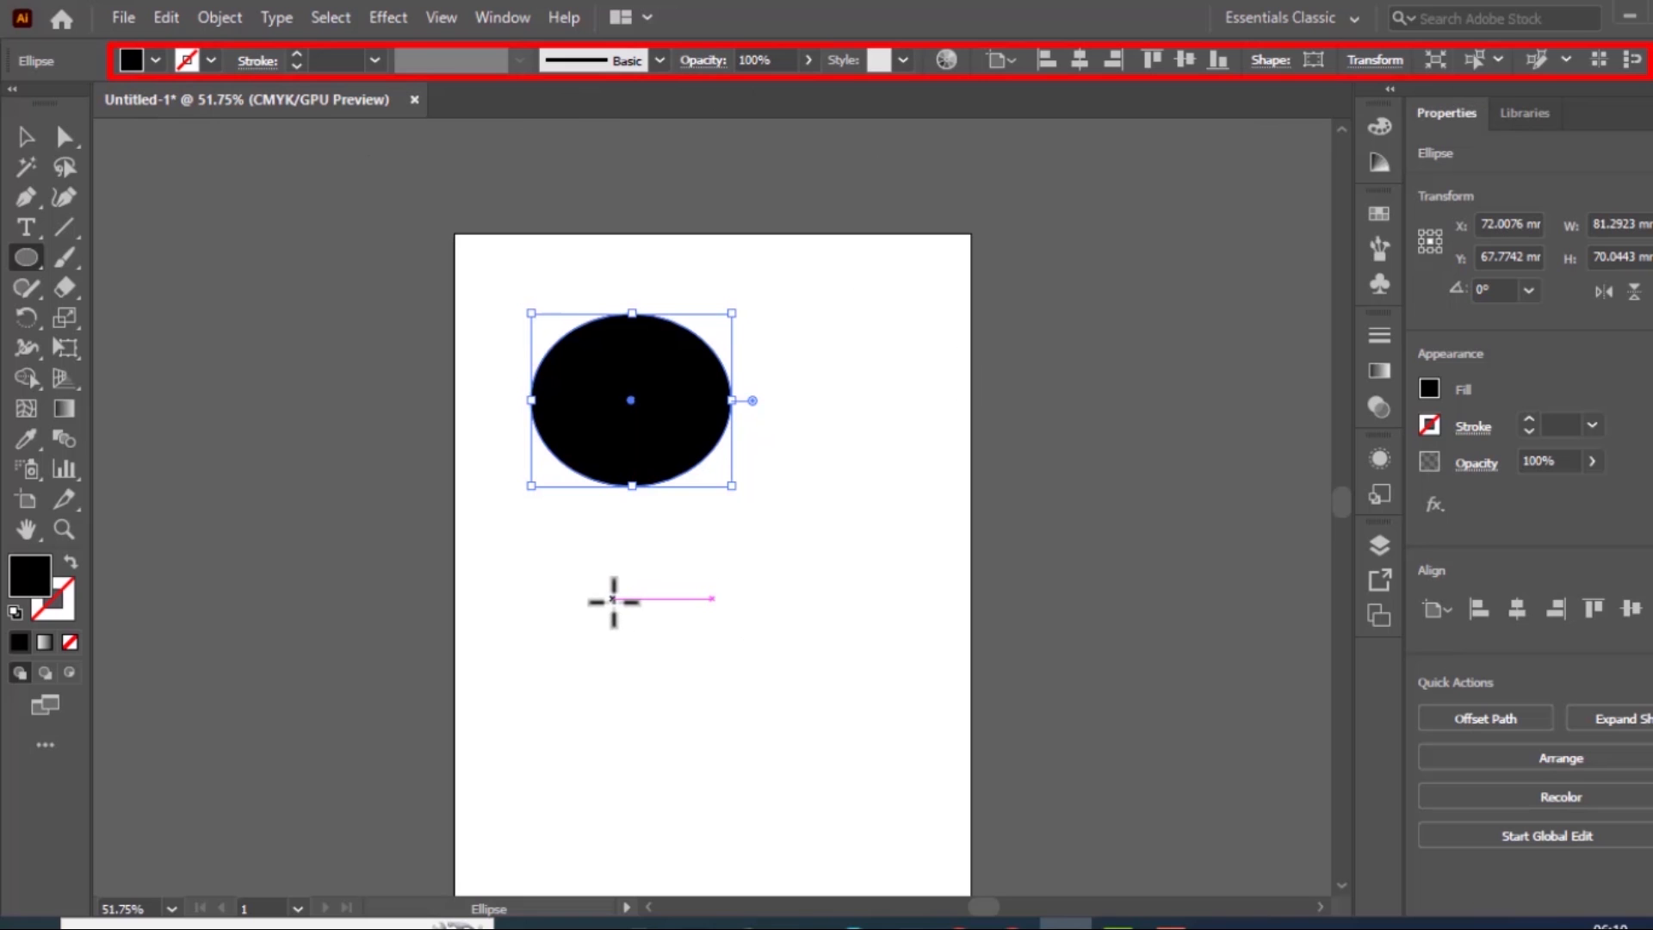
{"action": "left_click_drag", "start_coordinate": [591, 598], "coordinate": [793, 639]}
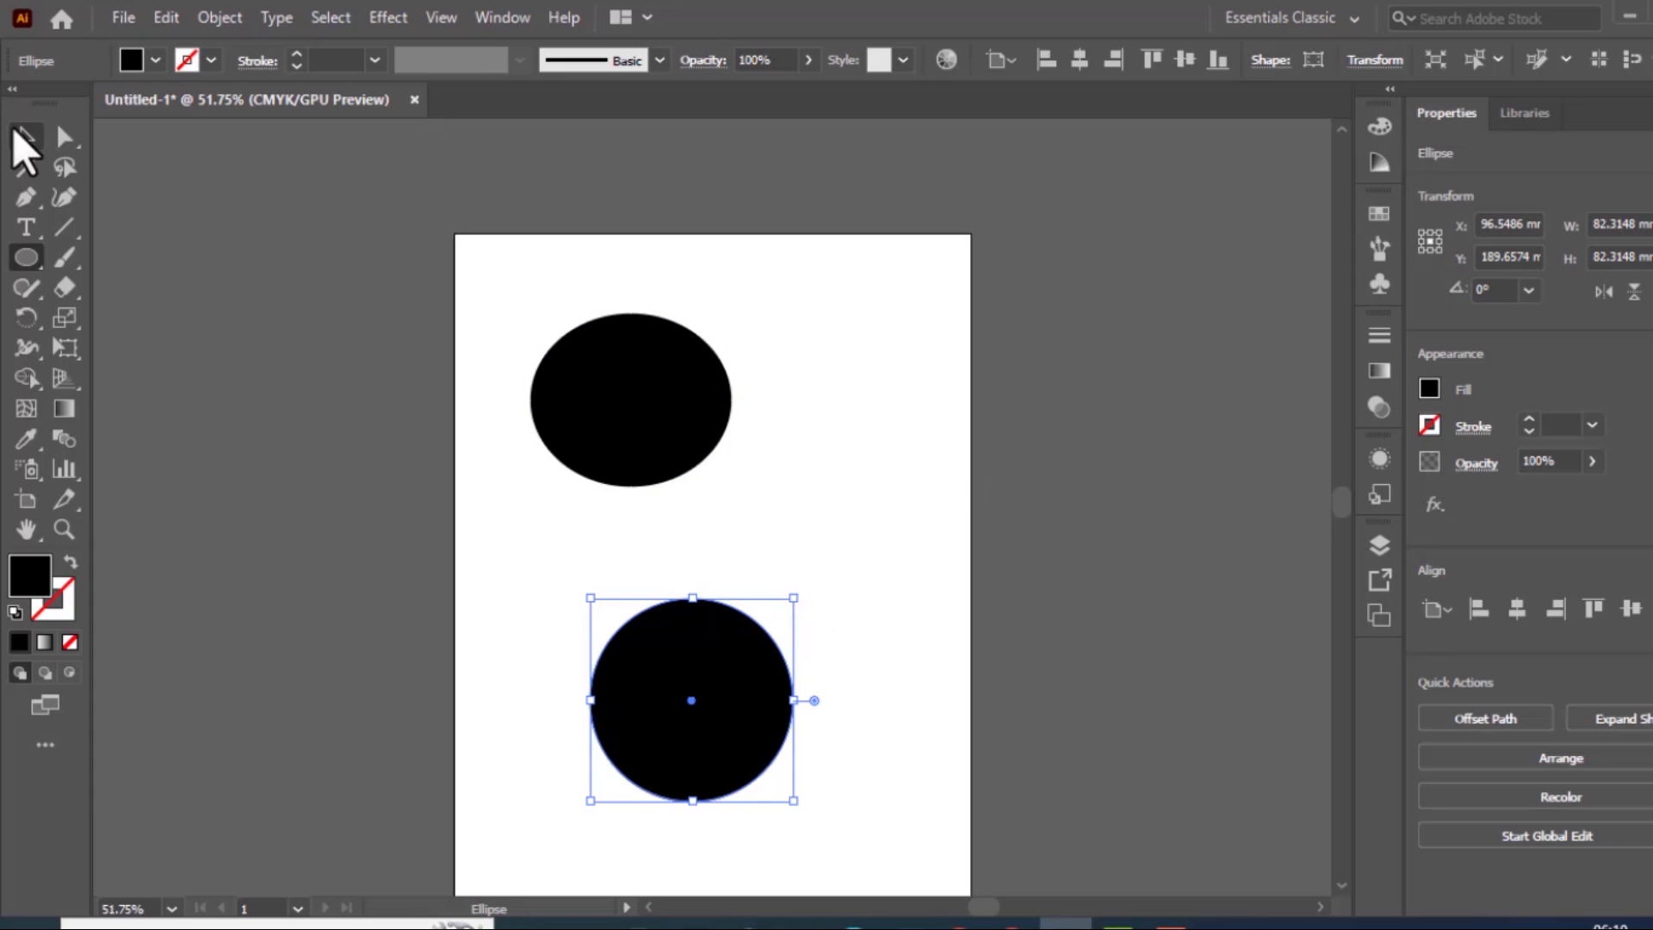
Show the full color options in the Color panel and move the circle up beside the ellipse
{"action": "left_click", "coordinate": [25, 135]}
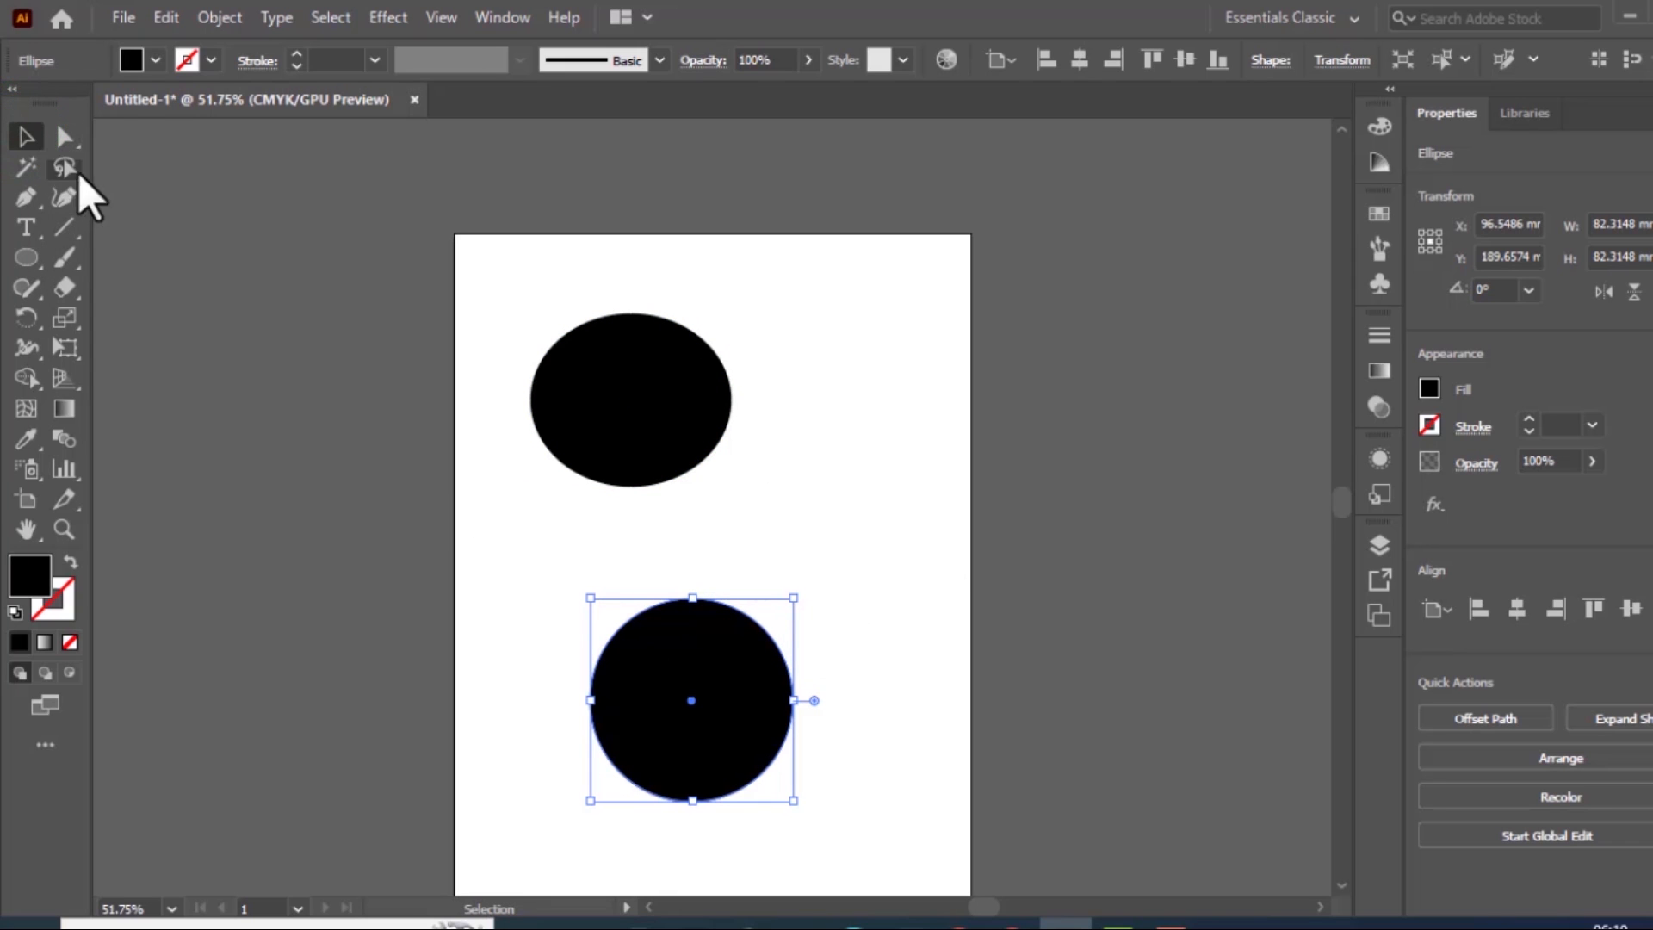
{"action": "left_click", "coordinate": [1378, 130]}
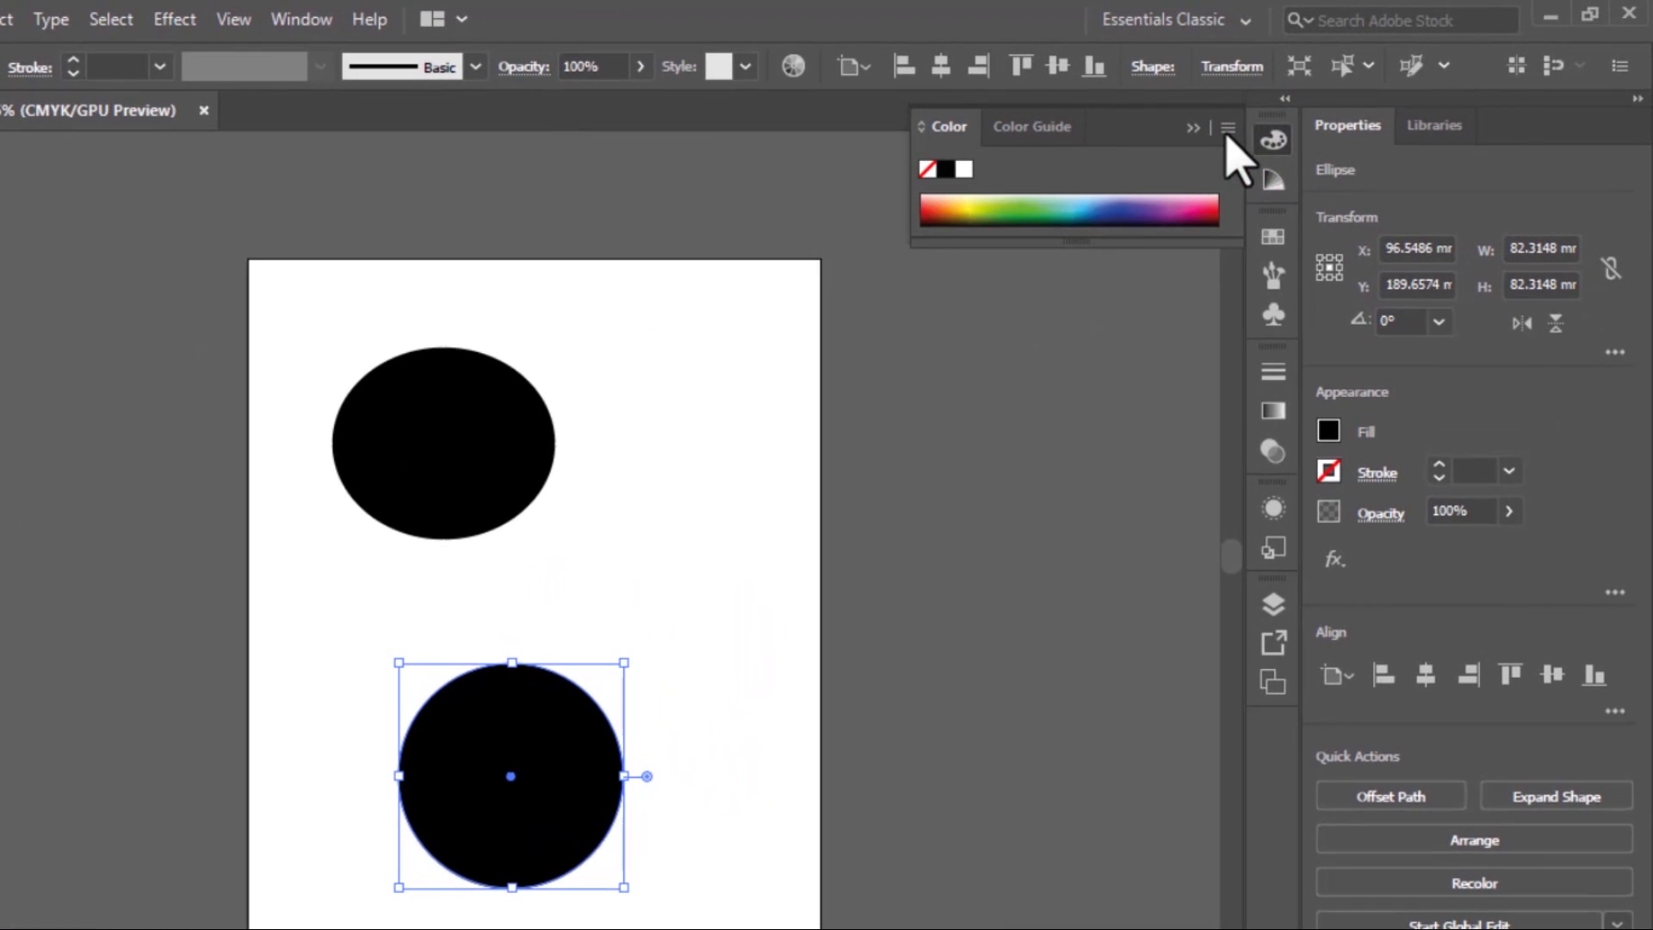
{"action": "left_click", "coordinate": [1228, 128]}
{"action": "left_click", "coordinate": [1339, 131]}
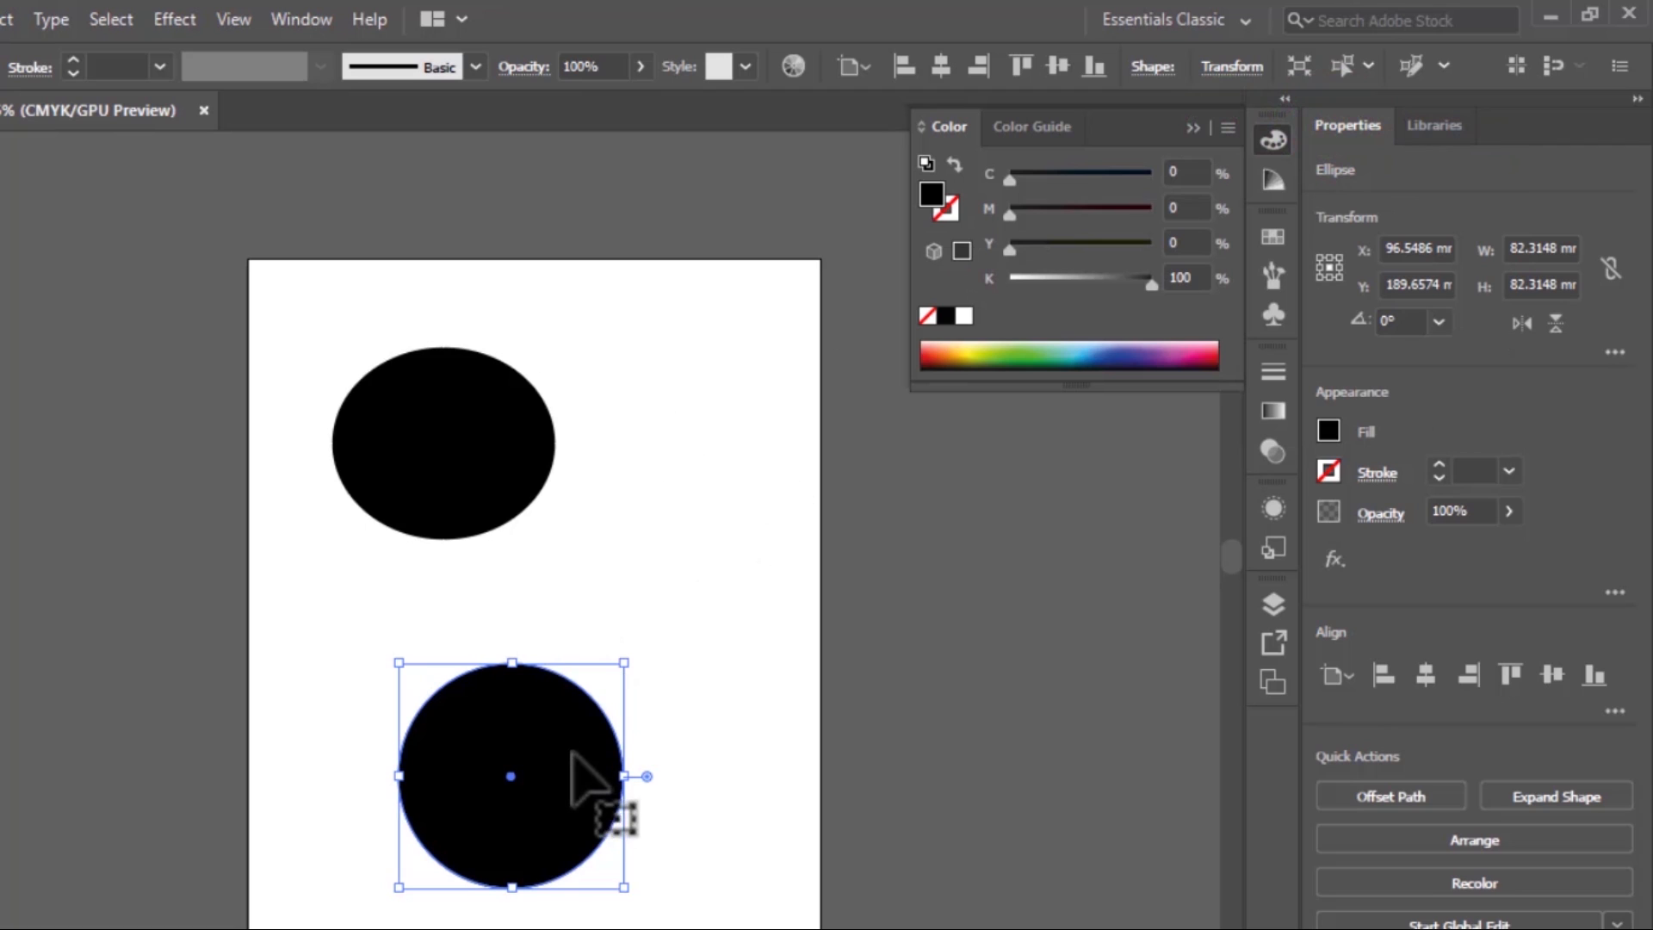
{"action": "left_click_drag", "start_coordinate": [571, 753], "coordinate": [707, 548]}
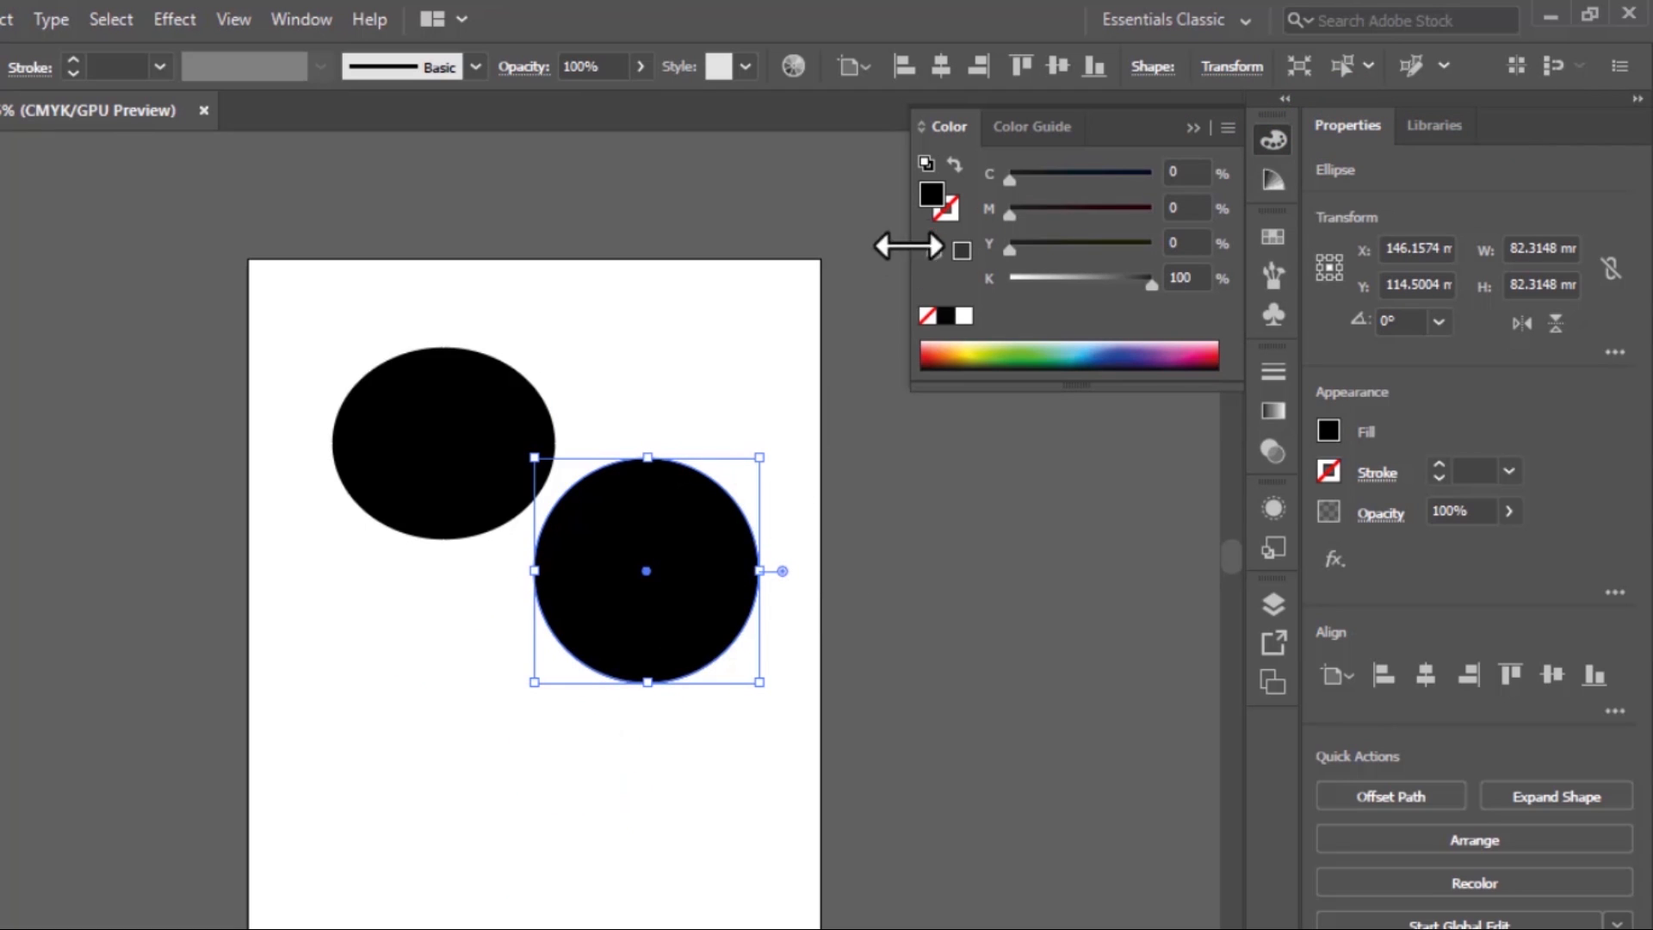
Give the circle a blue stroke of C 88.84, M 73.25, Y 0, K 0 and deselect it
{"action": "left_click", "coordinate": [949, 211]}
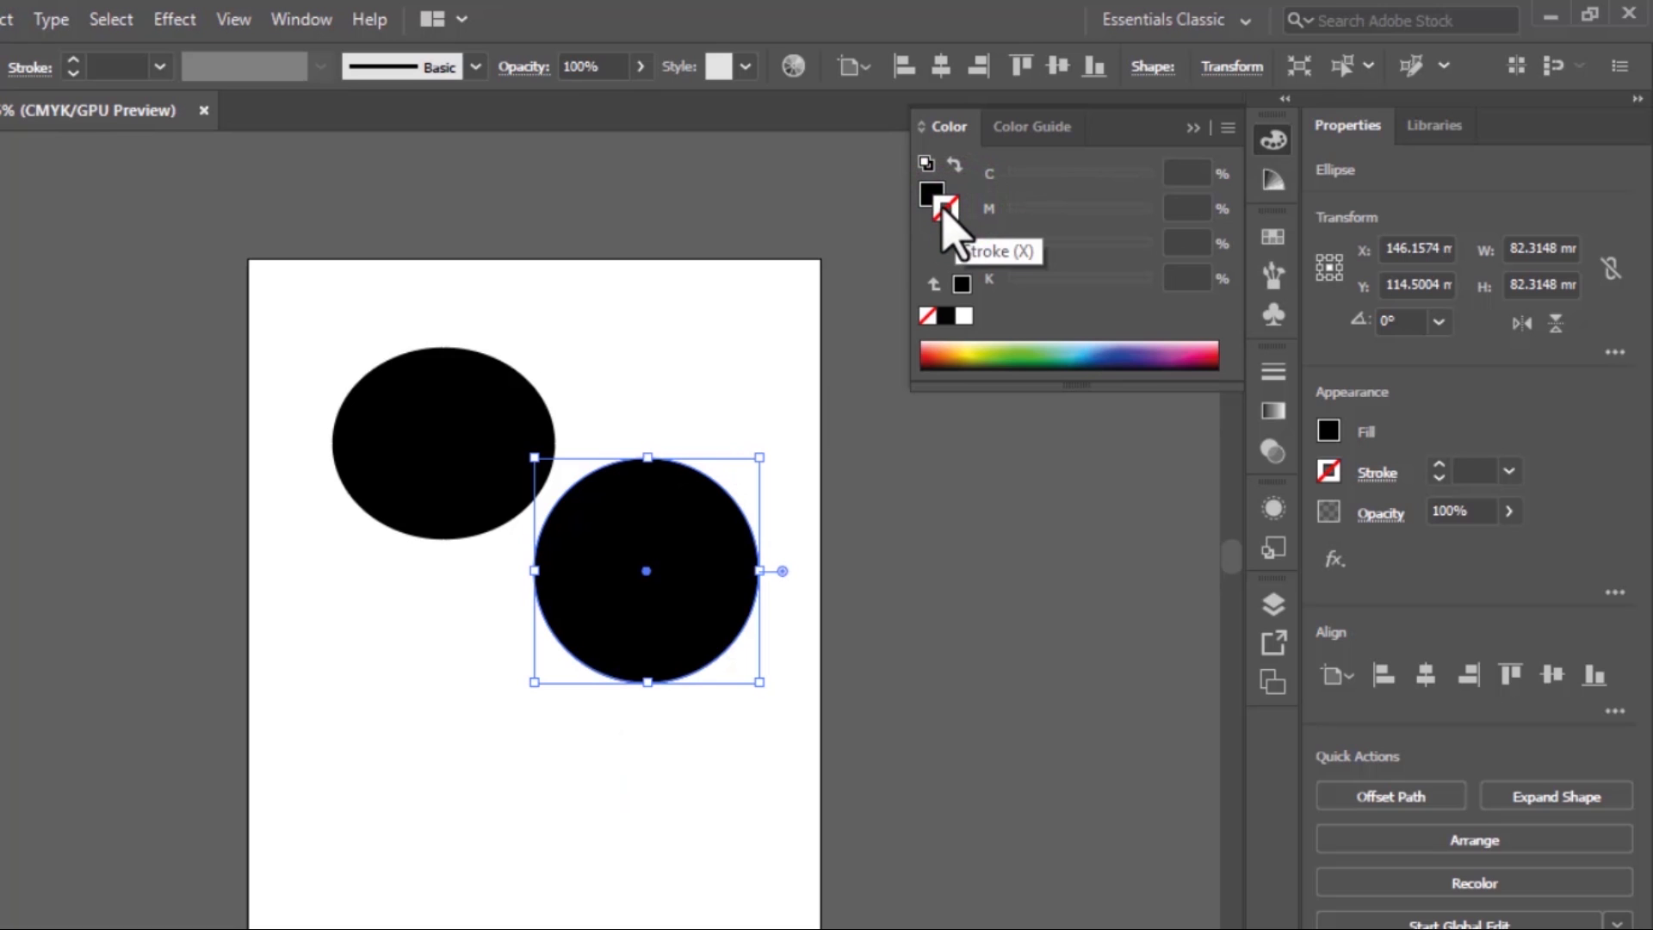
{"action": "left_click", "coordinate": [946, 213]}
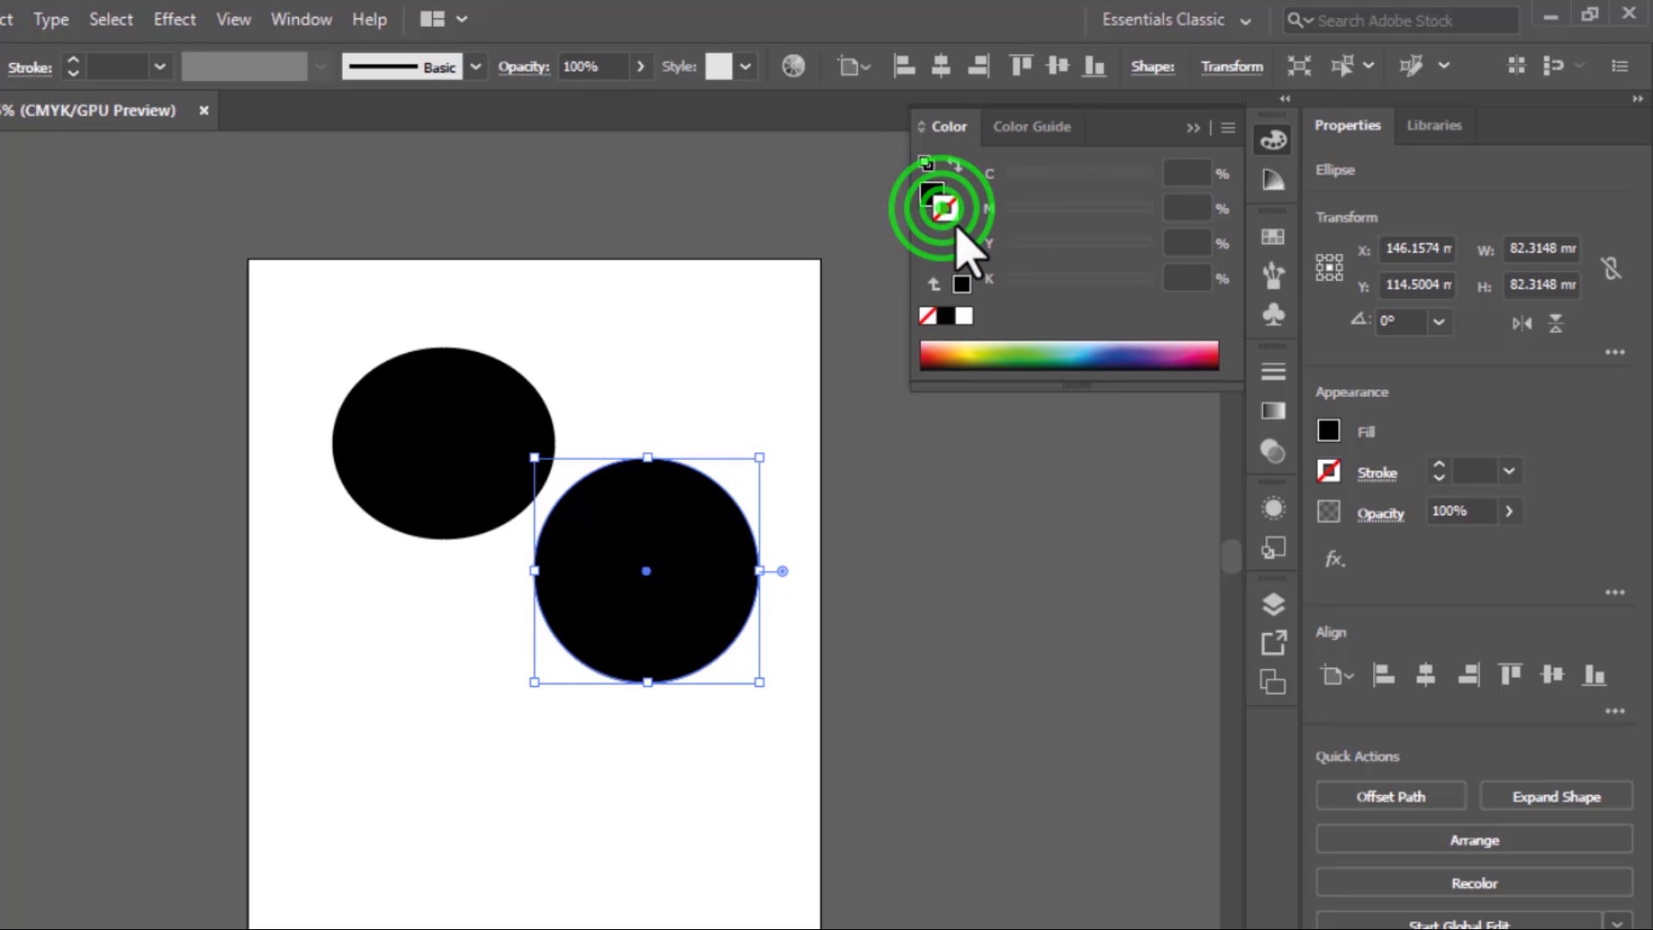
{"action": "double_click", "coordinate": [944, 211]}
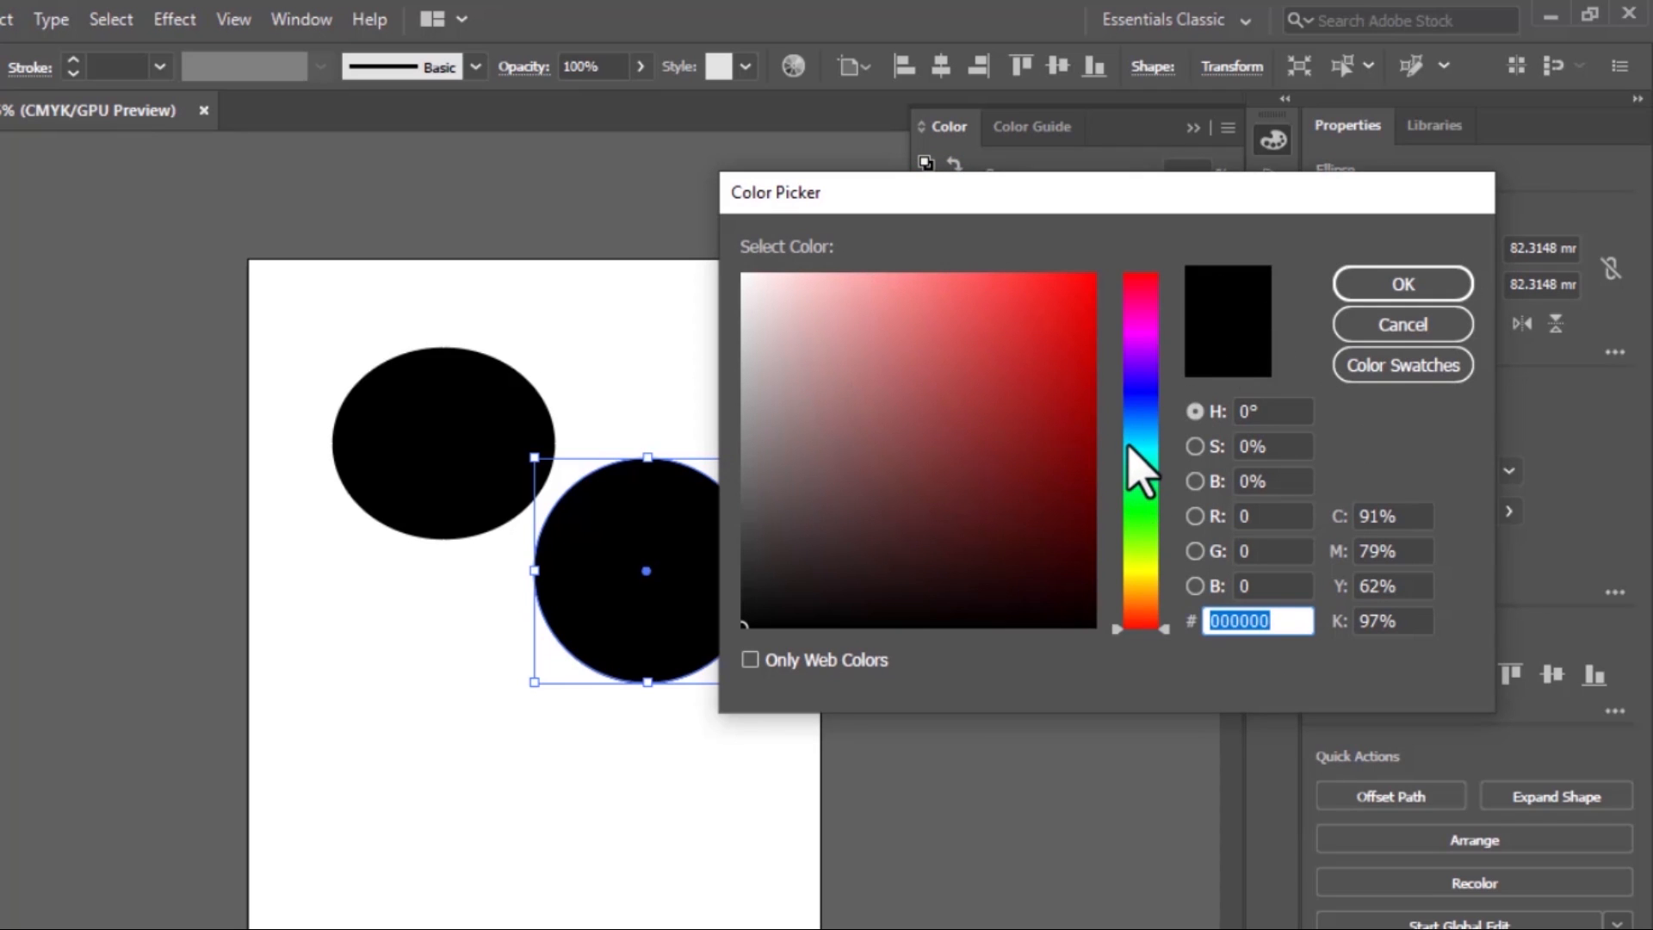
{"action": "left_click", "coordinate": [1129, 401]}
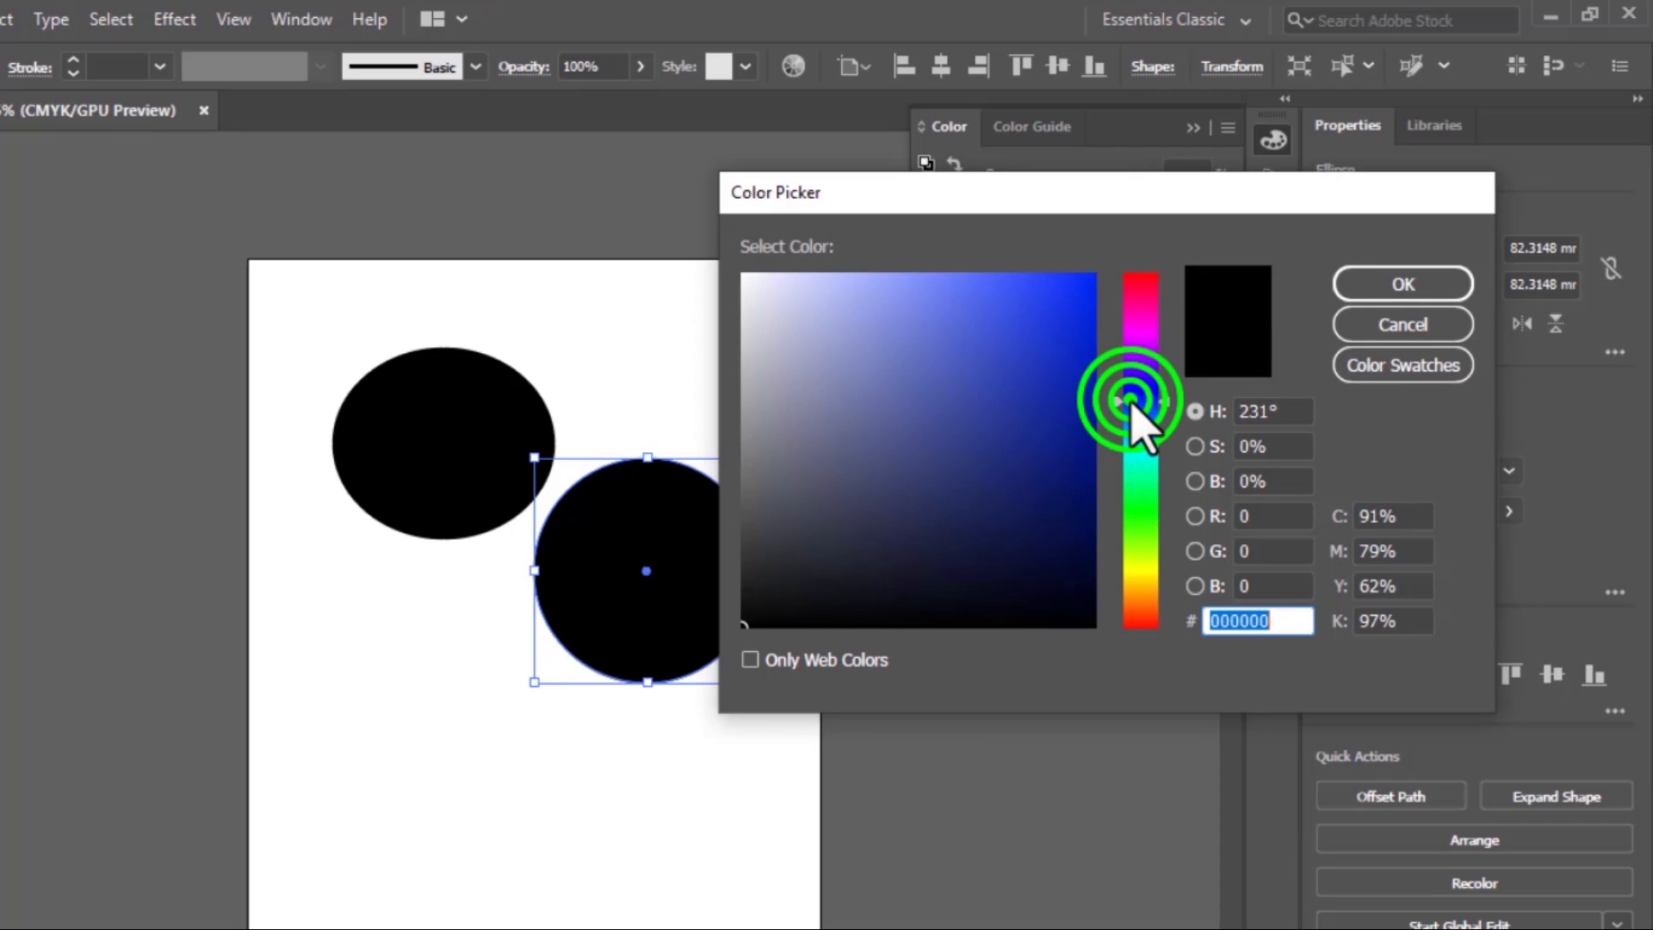
{"action": "left_click", "coordinate": [1377, 295]}
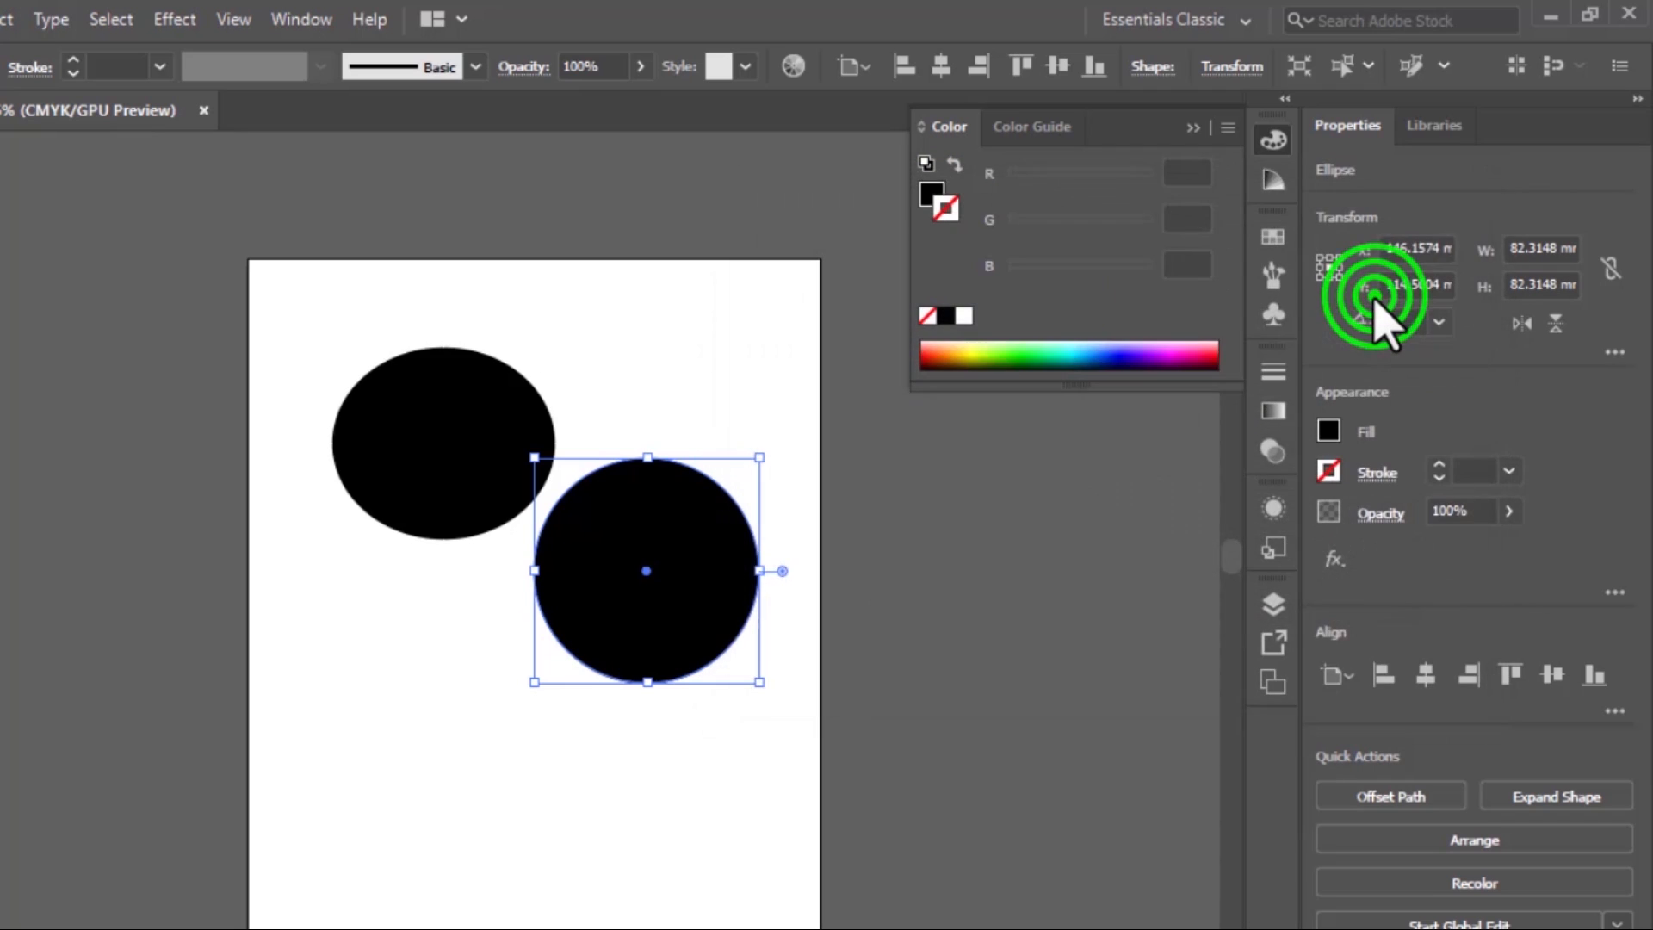
{"action": "left_click", "coordinate": [1119, 349]}
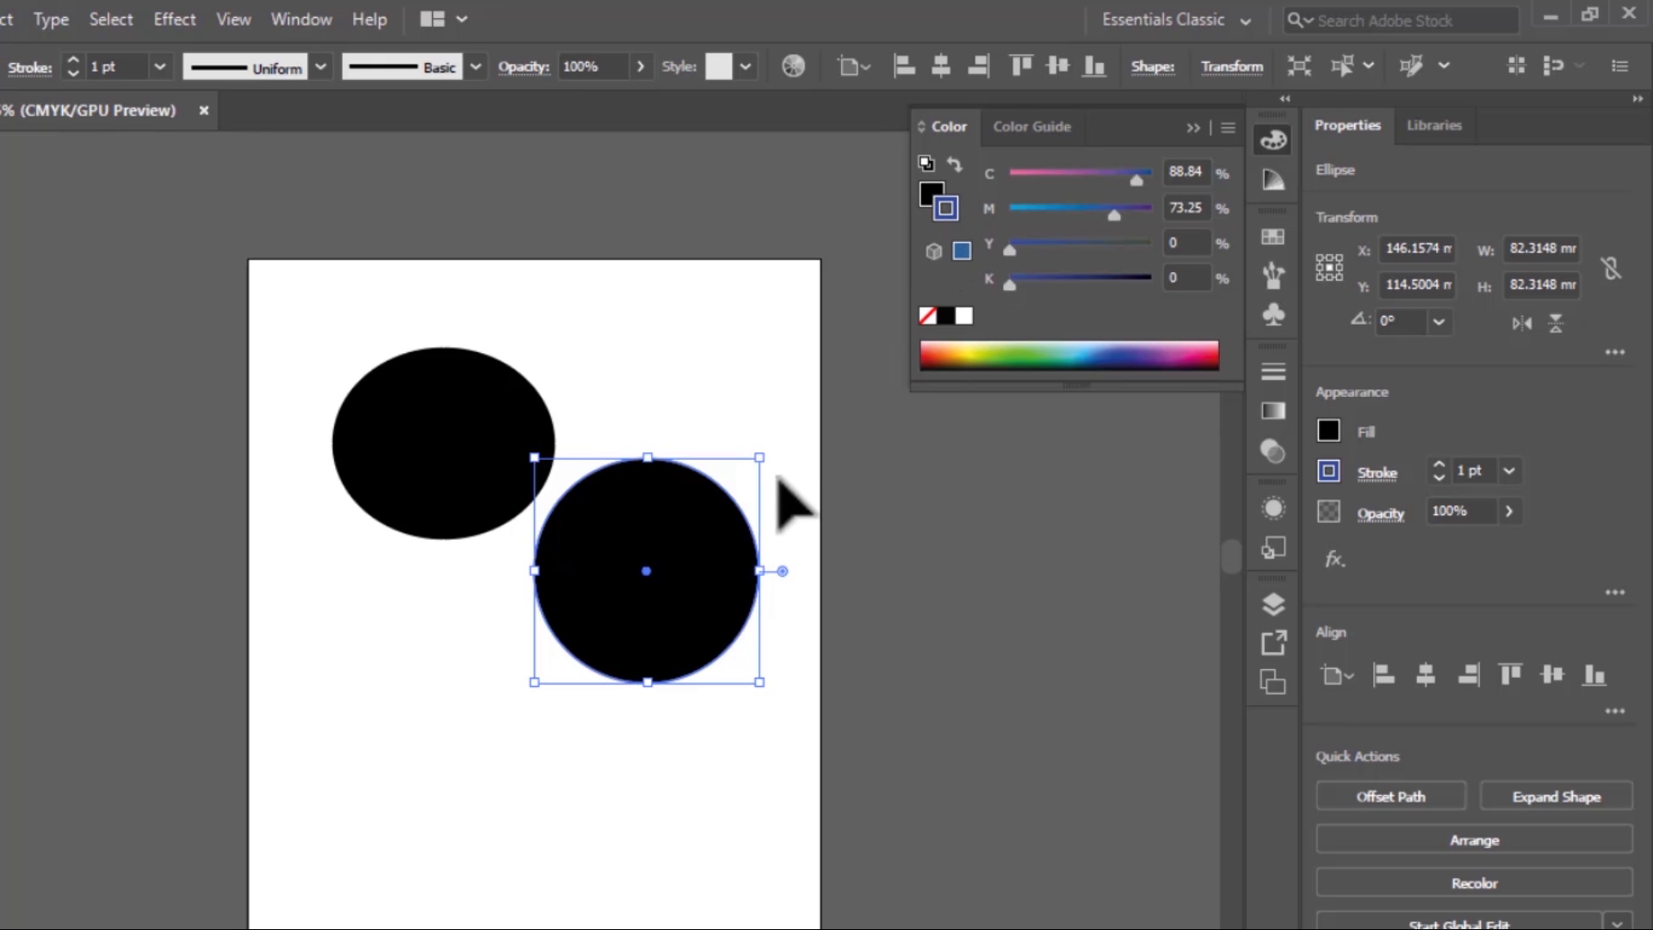
{"action": "left_click", "coordinate": [723, 376]}
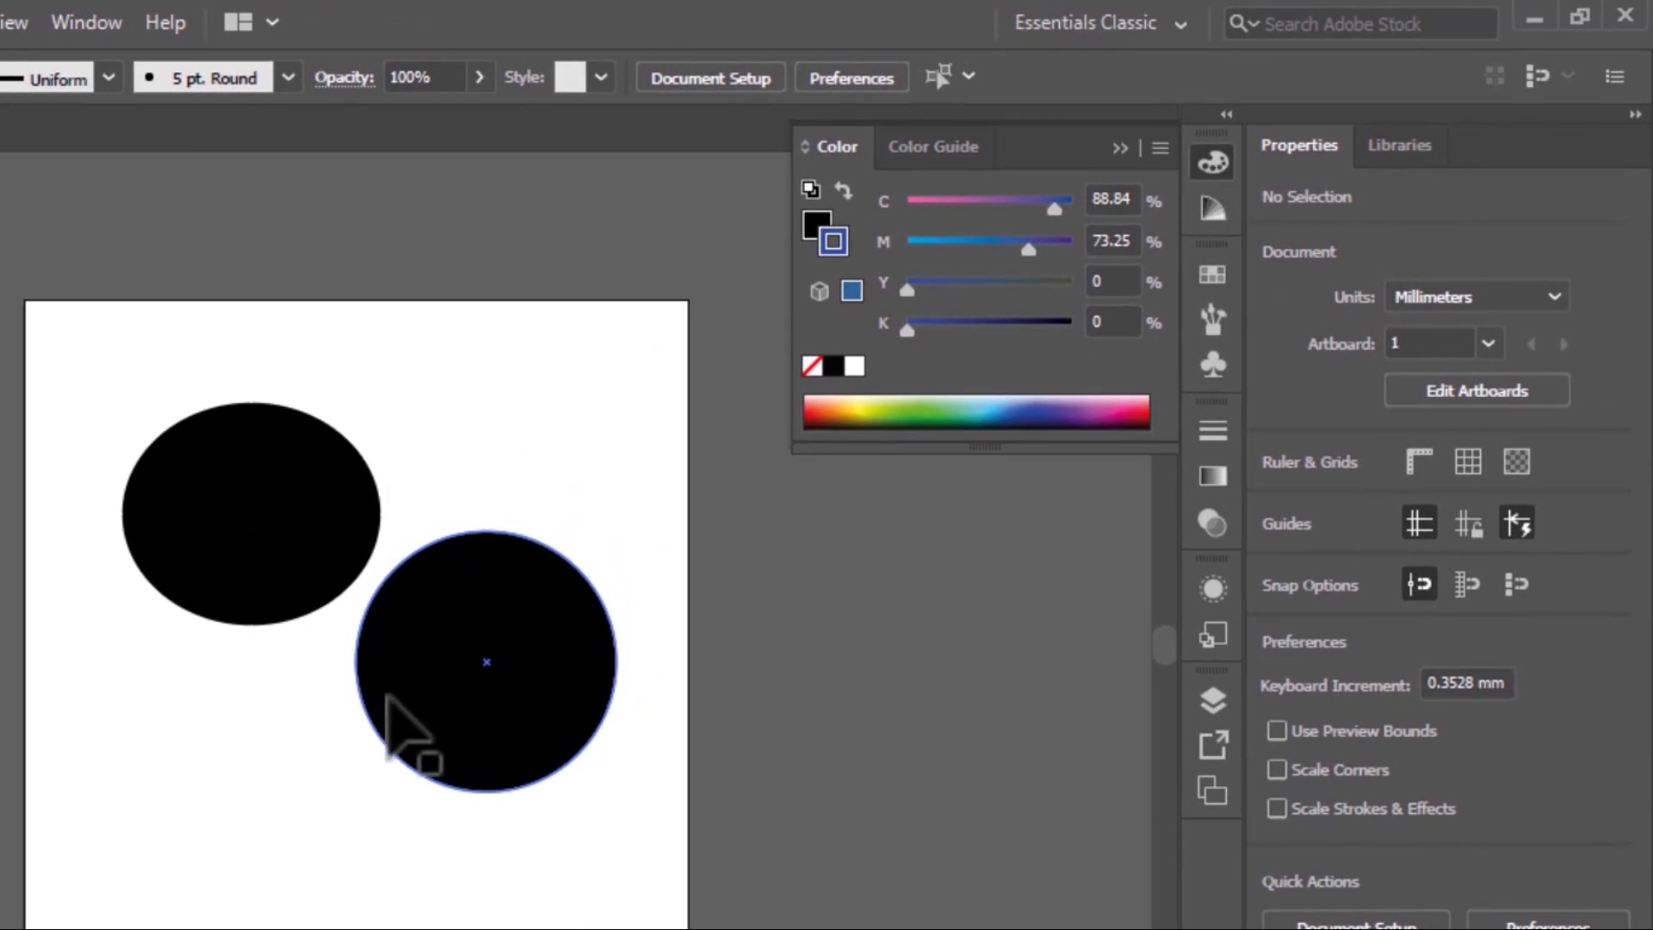
Fill the circle with green, C 50.98, M 0, Y 100, K 0, and deselect it
{"action": "left_click", "coordinate": [809, 231]}
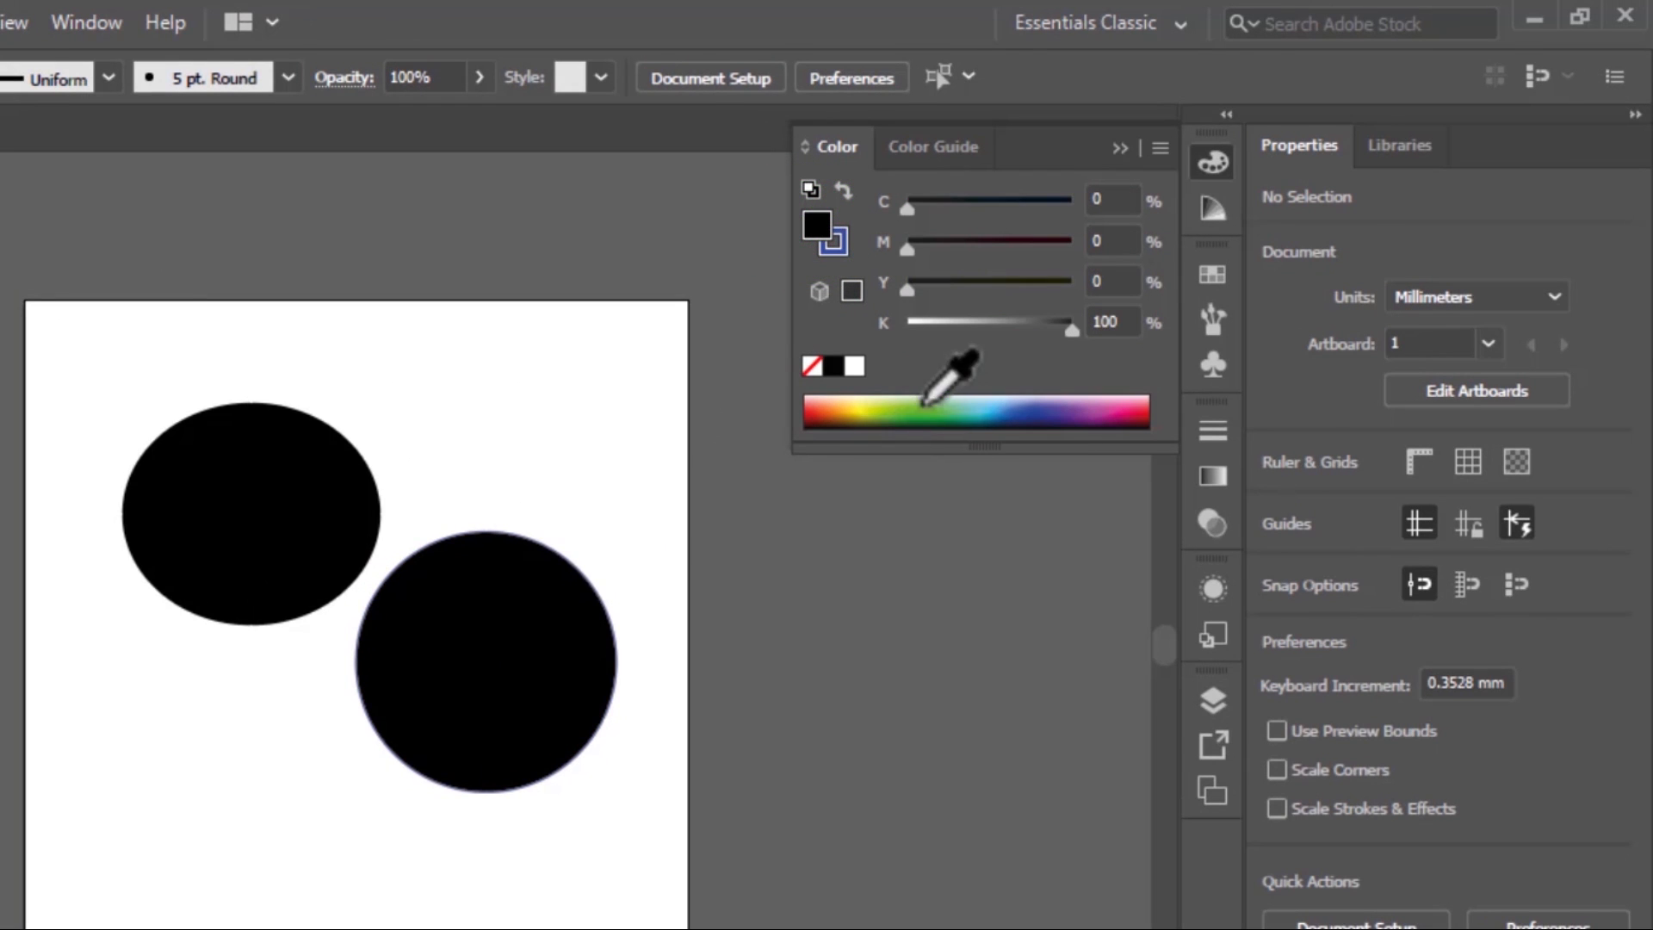
{"action": "left_click", "coordinate": [531, 648]}
{"action": "left_click", "coordinate": [887, 404]}
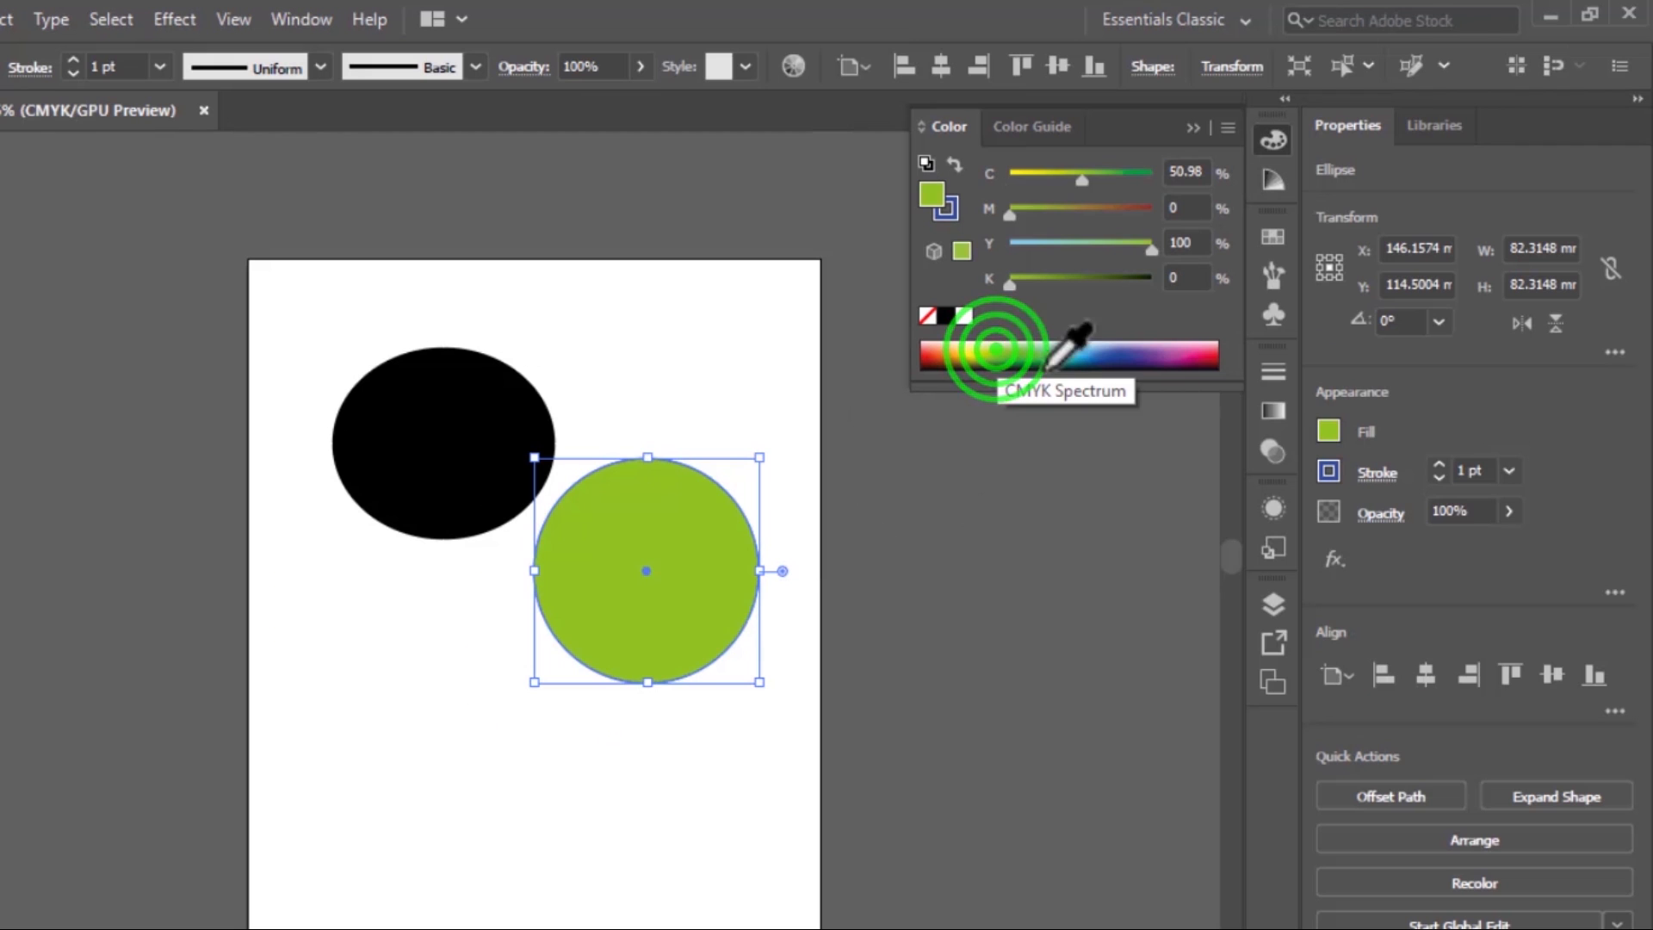
{"action": "left_click", "coordinate": [1106, 310]}
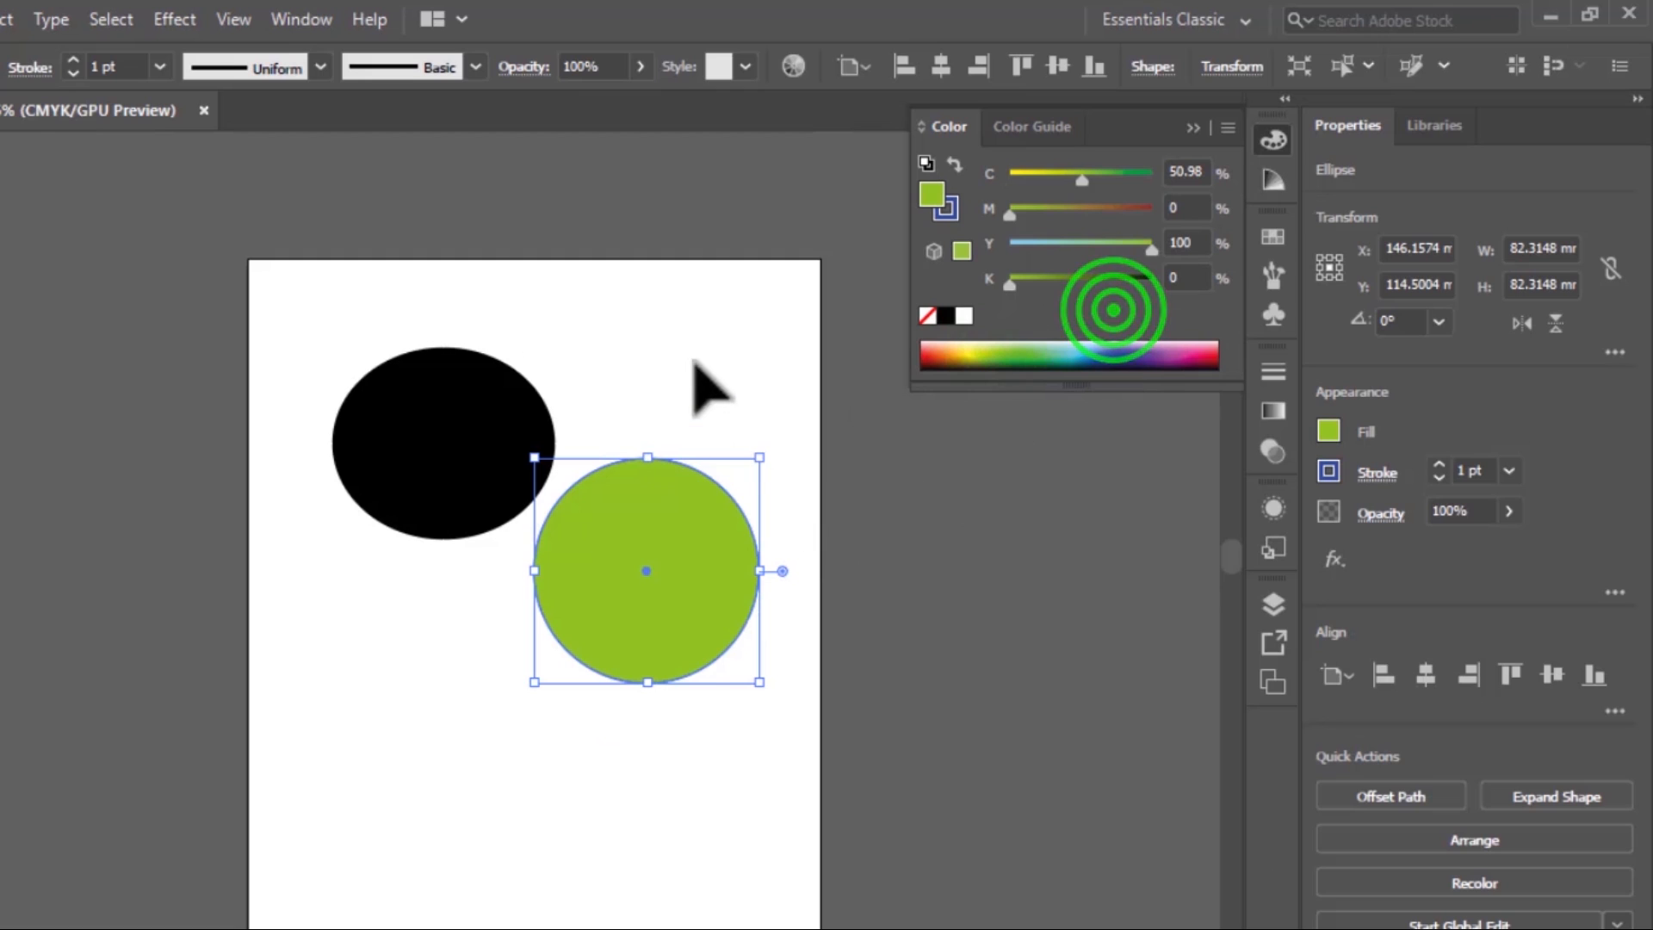
{"action": "left_click", "coordinate": [694, 361]}
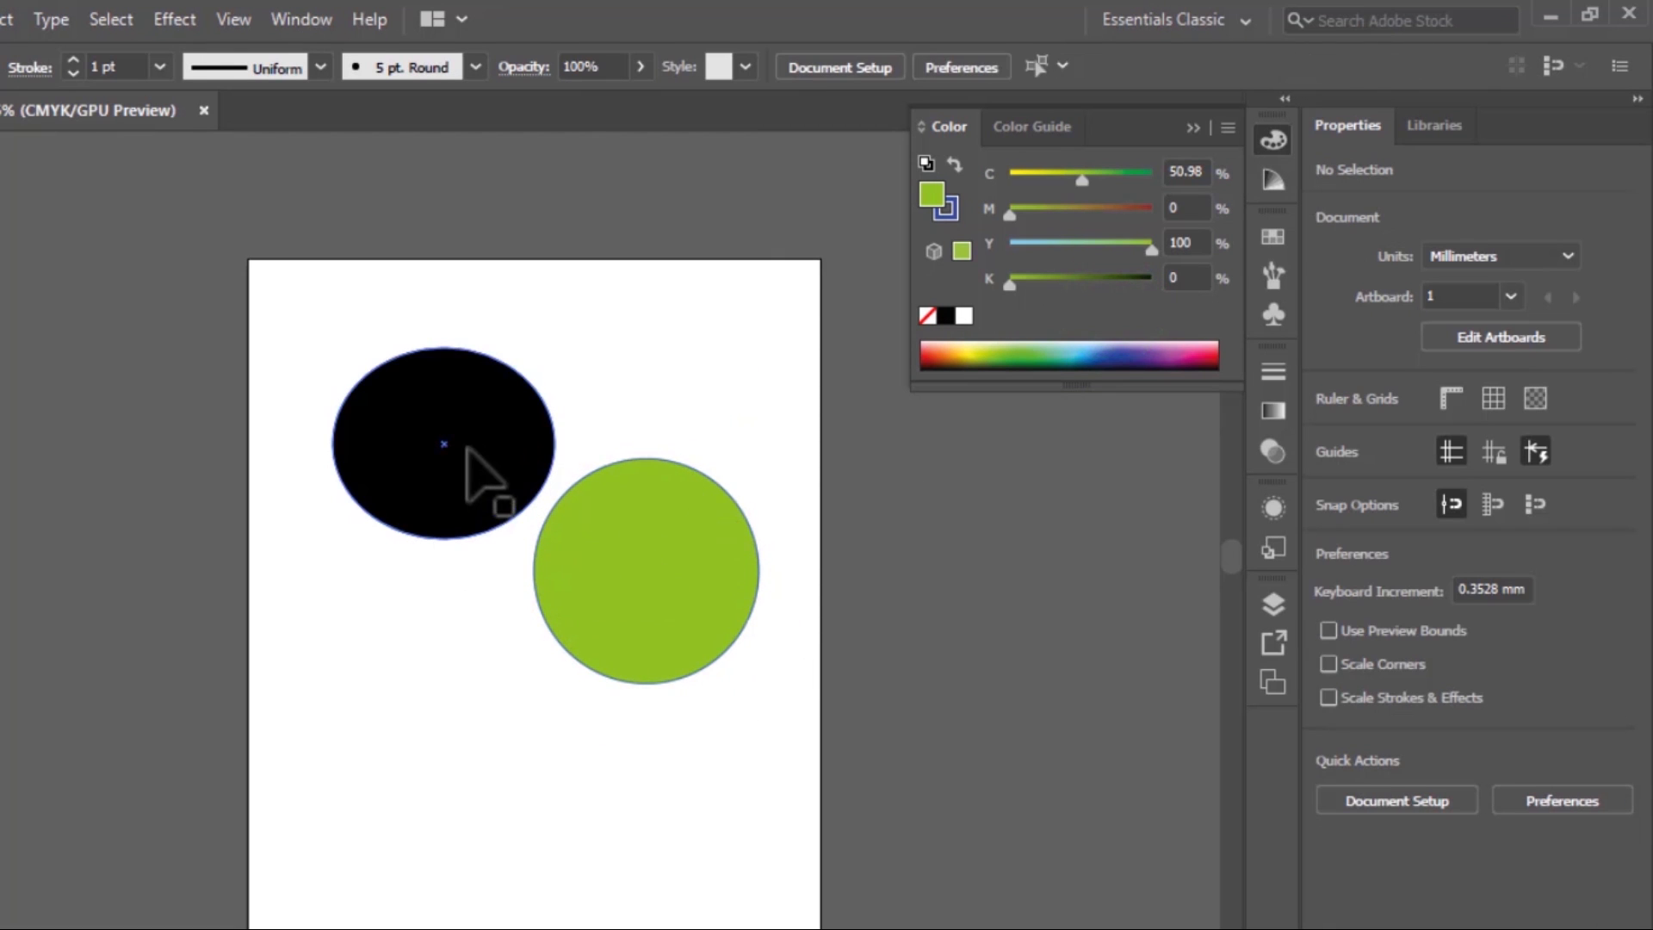
Give the black ellipse a red stroke of C 11.7, M 100, Y 100, K 4
{"action": "left_click", "coordinate": [514, 415]}
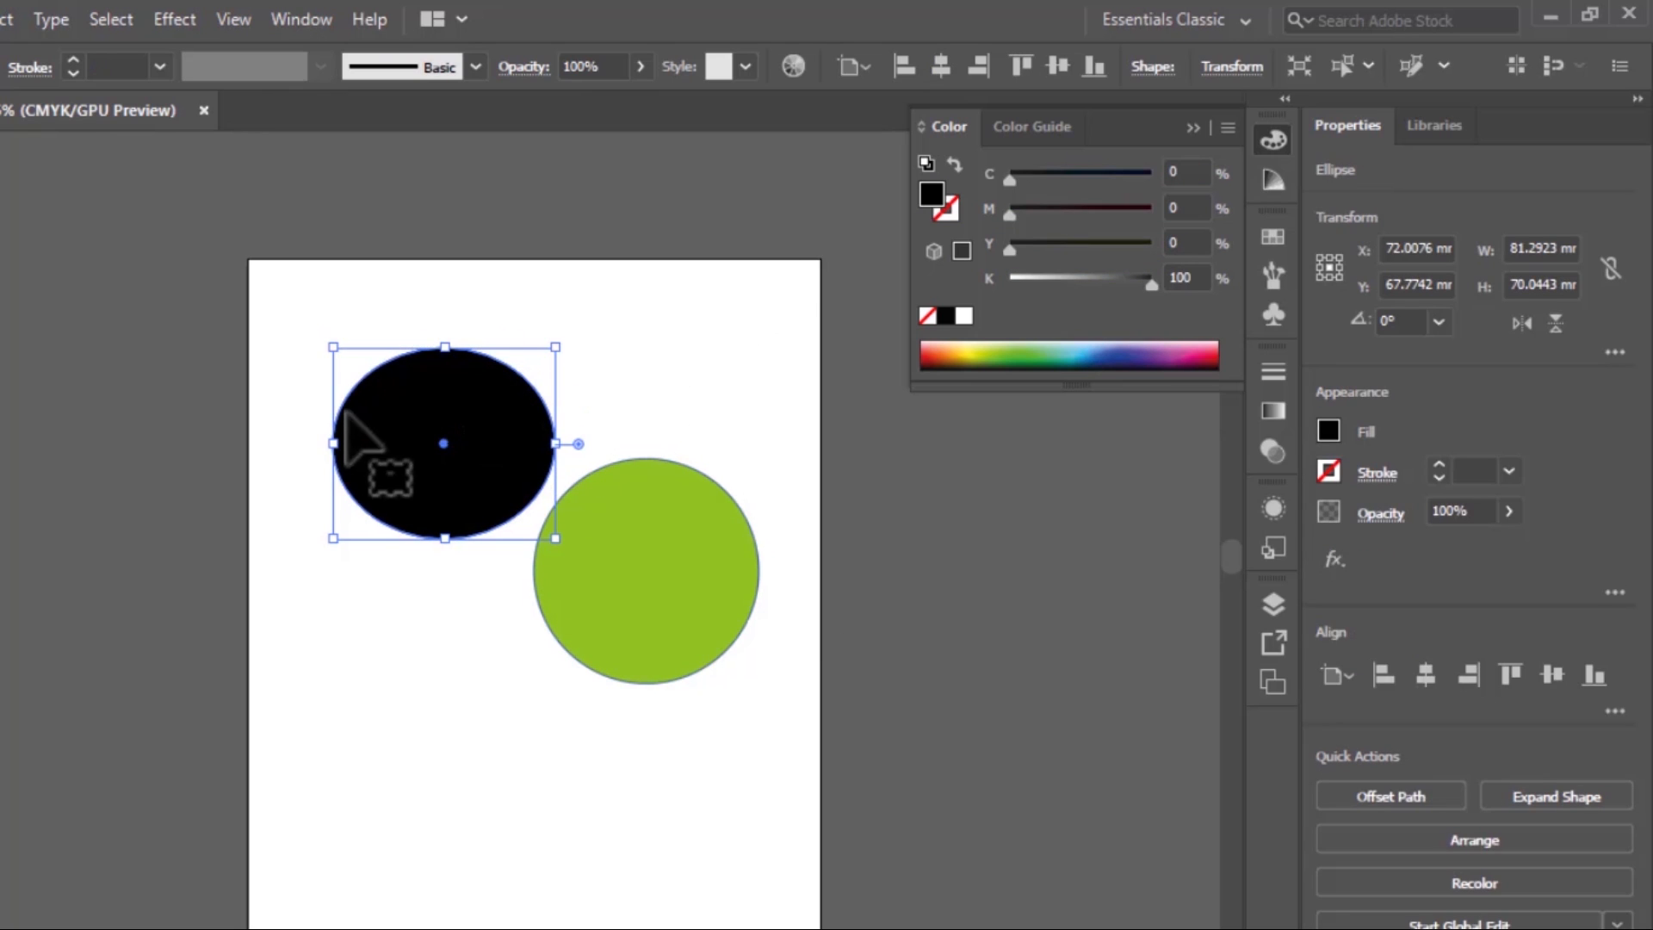
{"action": "double_click", "coordinate": [939, 205]}
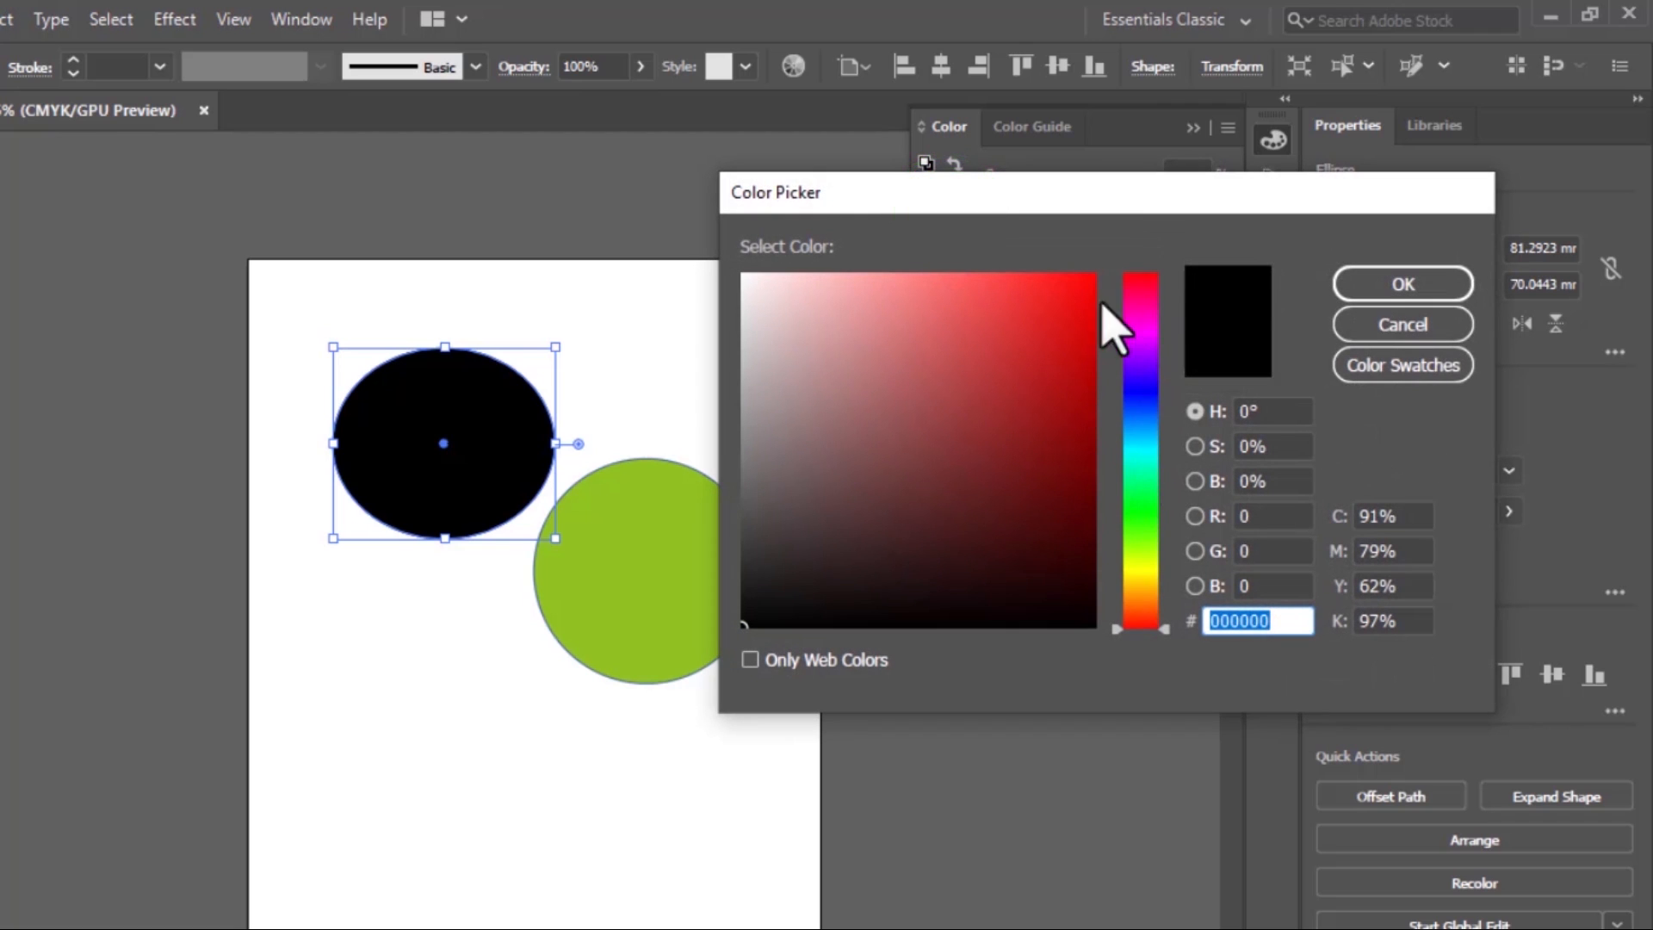
{"action": "left_click", "coordinate": [1068, 308]}
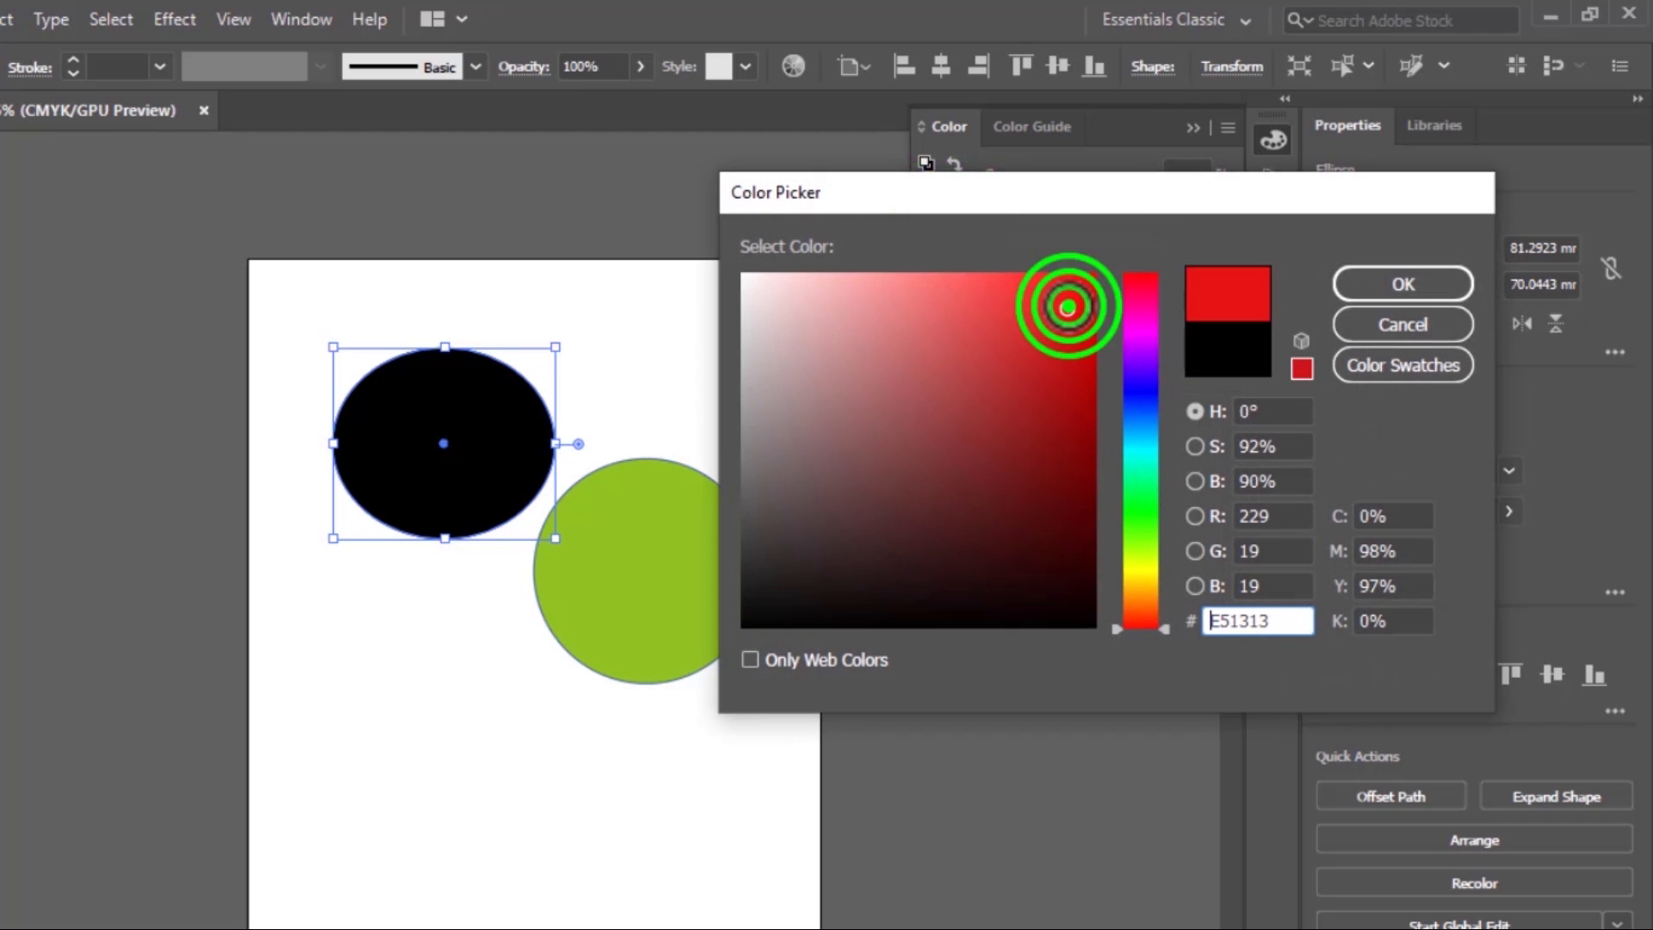
{"action": "left_click", "coordinate": [1400, 288]}
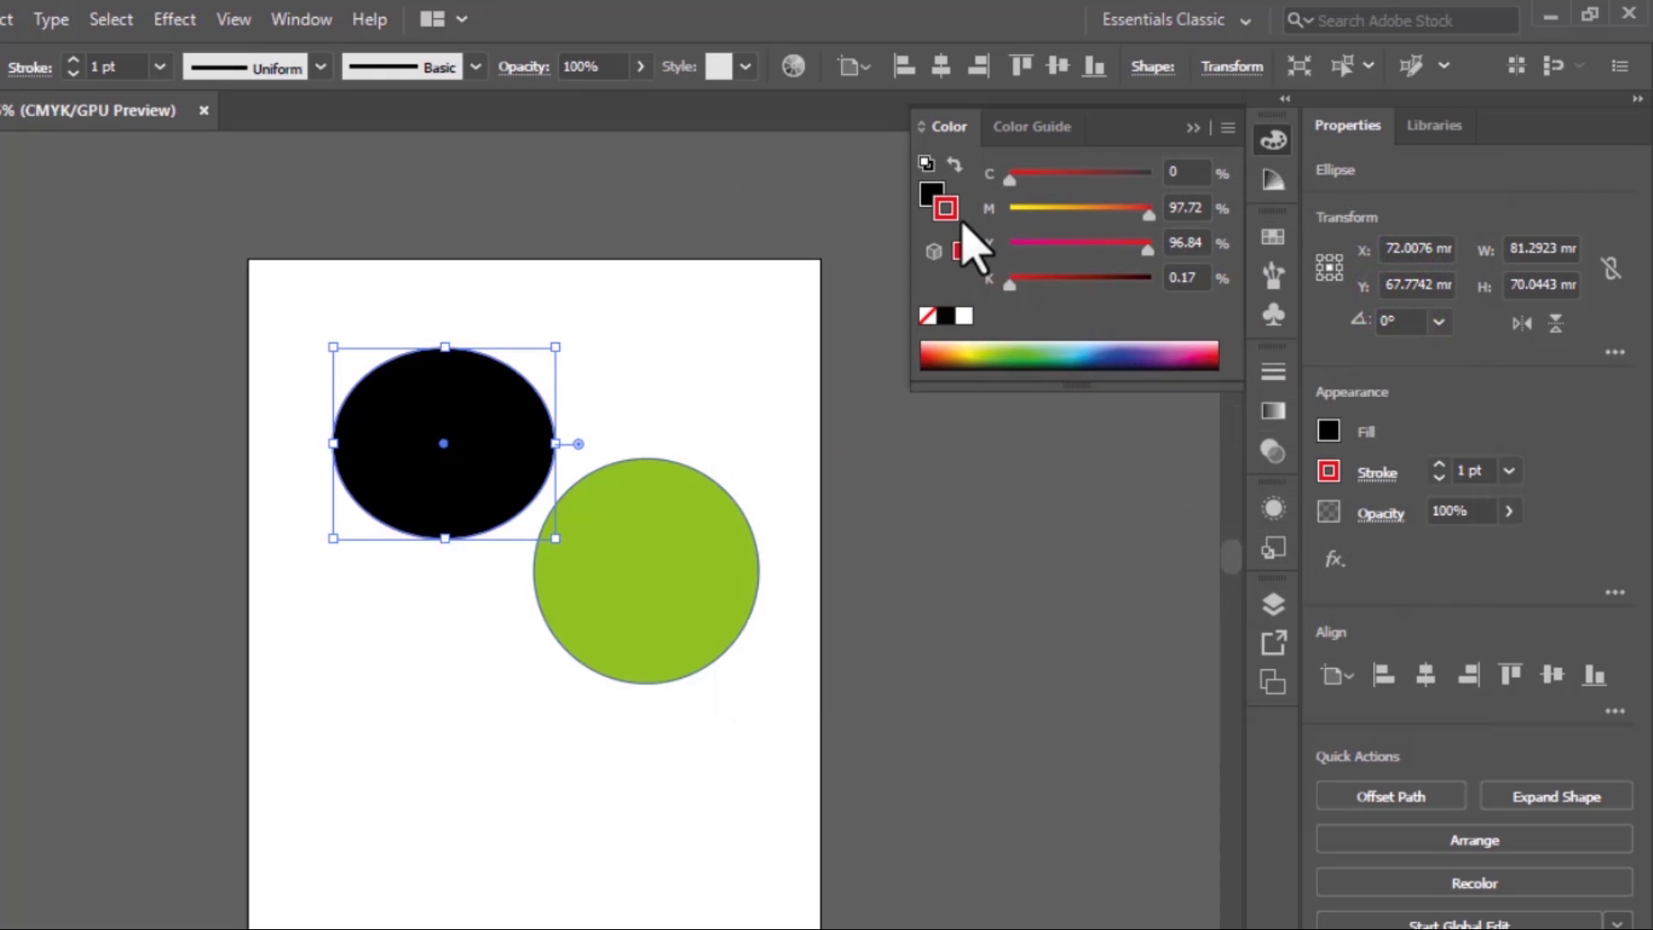
{"action": "left_click", "coordinate": [961, 250]}
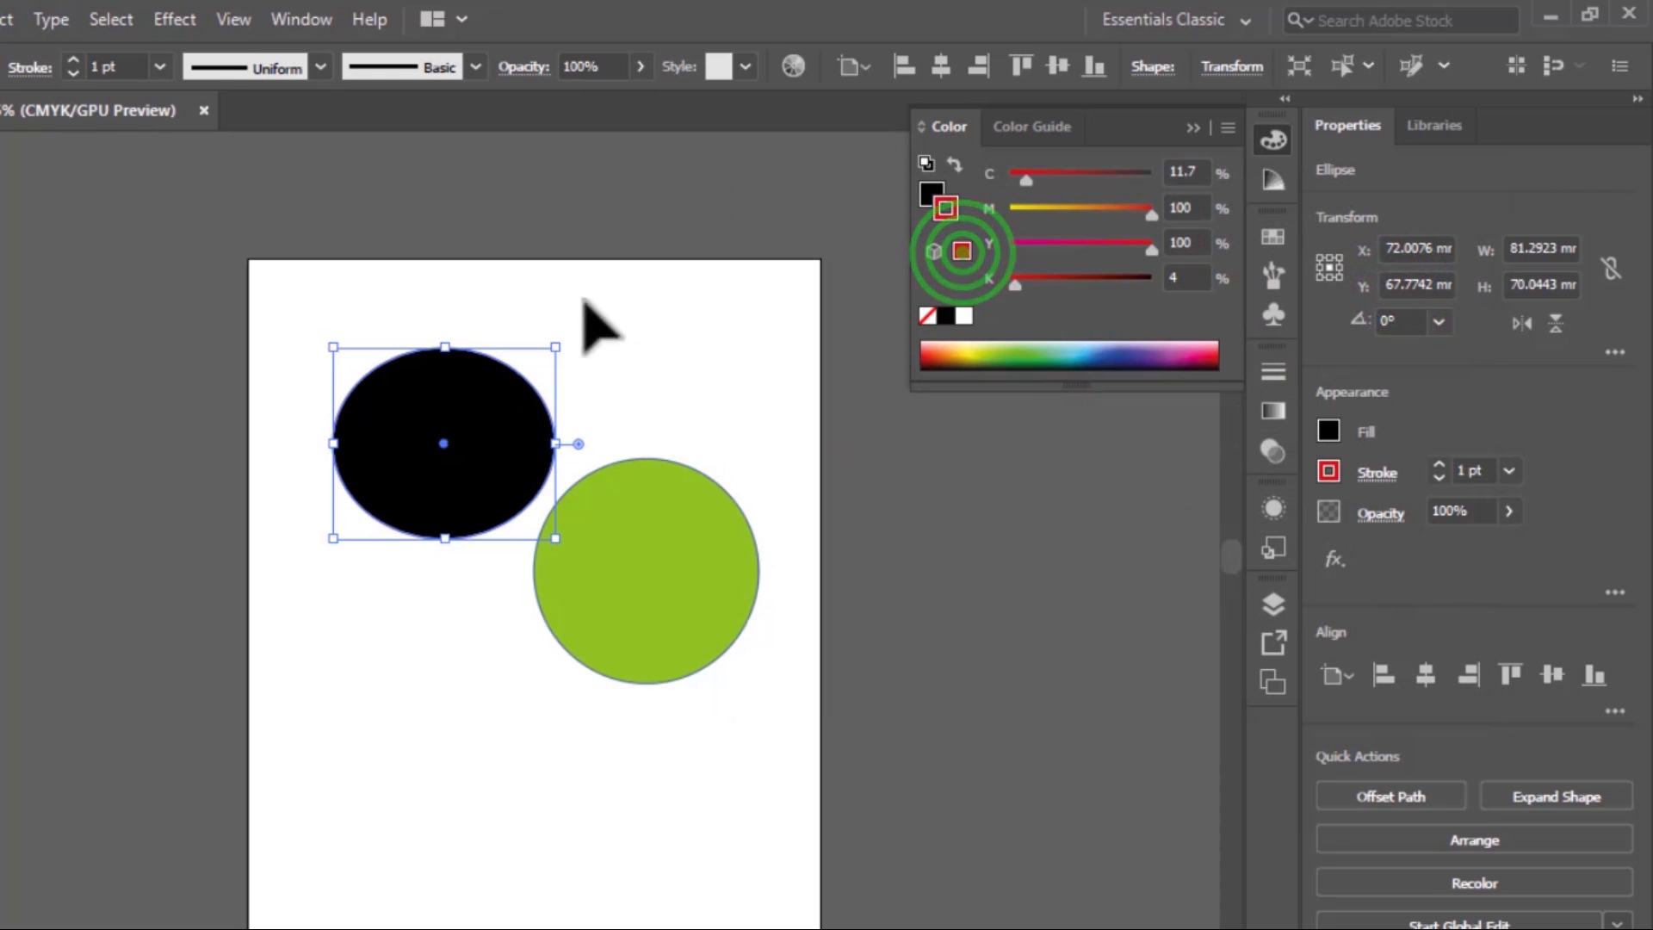
{"action": "left_click", "coordinate": [446, 429]}
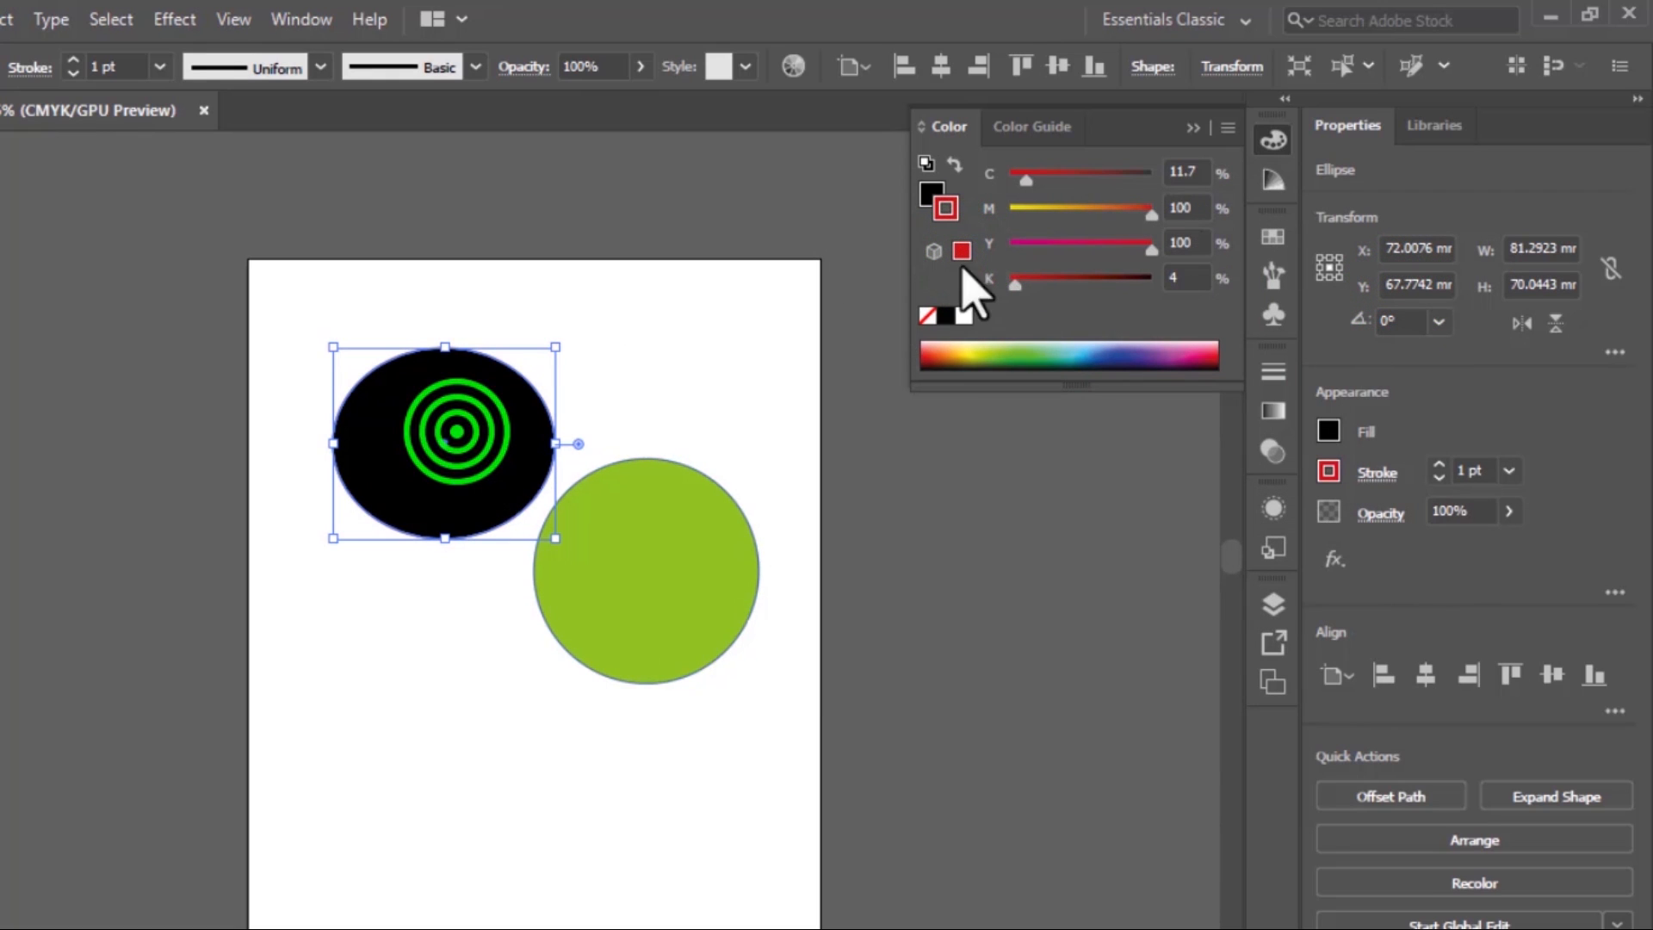
{"action": "left_click", "coordinate": [962, 251]}
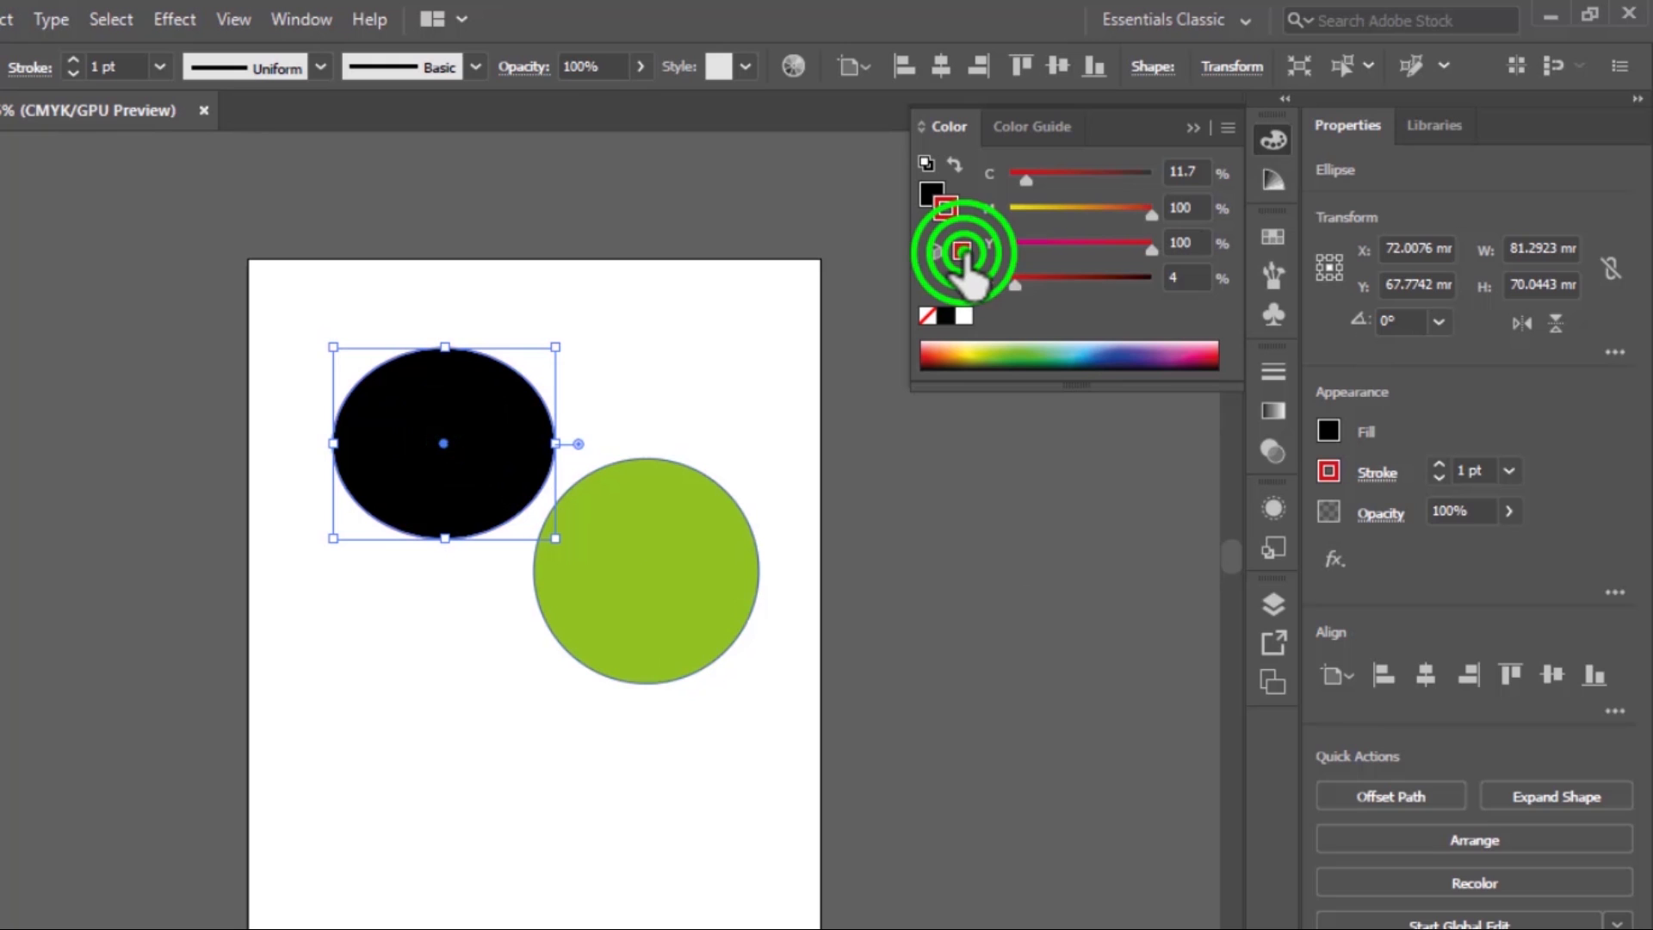
Fill the ellipse with purple, C 76.08, M 78.04, Y 0, K 0, and deselect it
{"action": "left_click", "coordinate": [930, 190]}
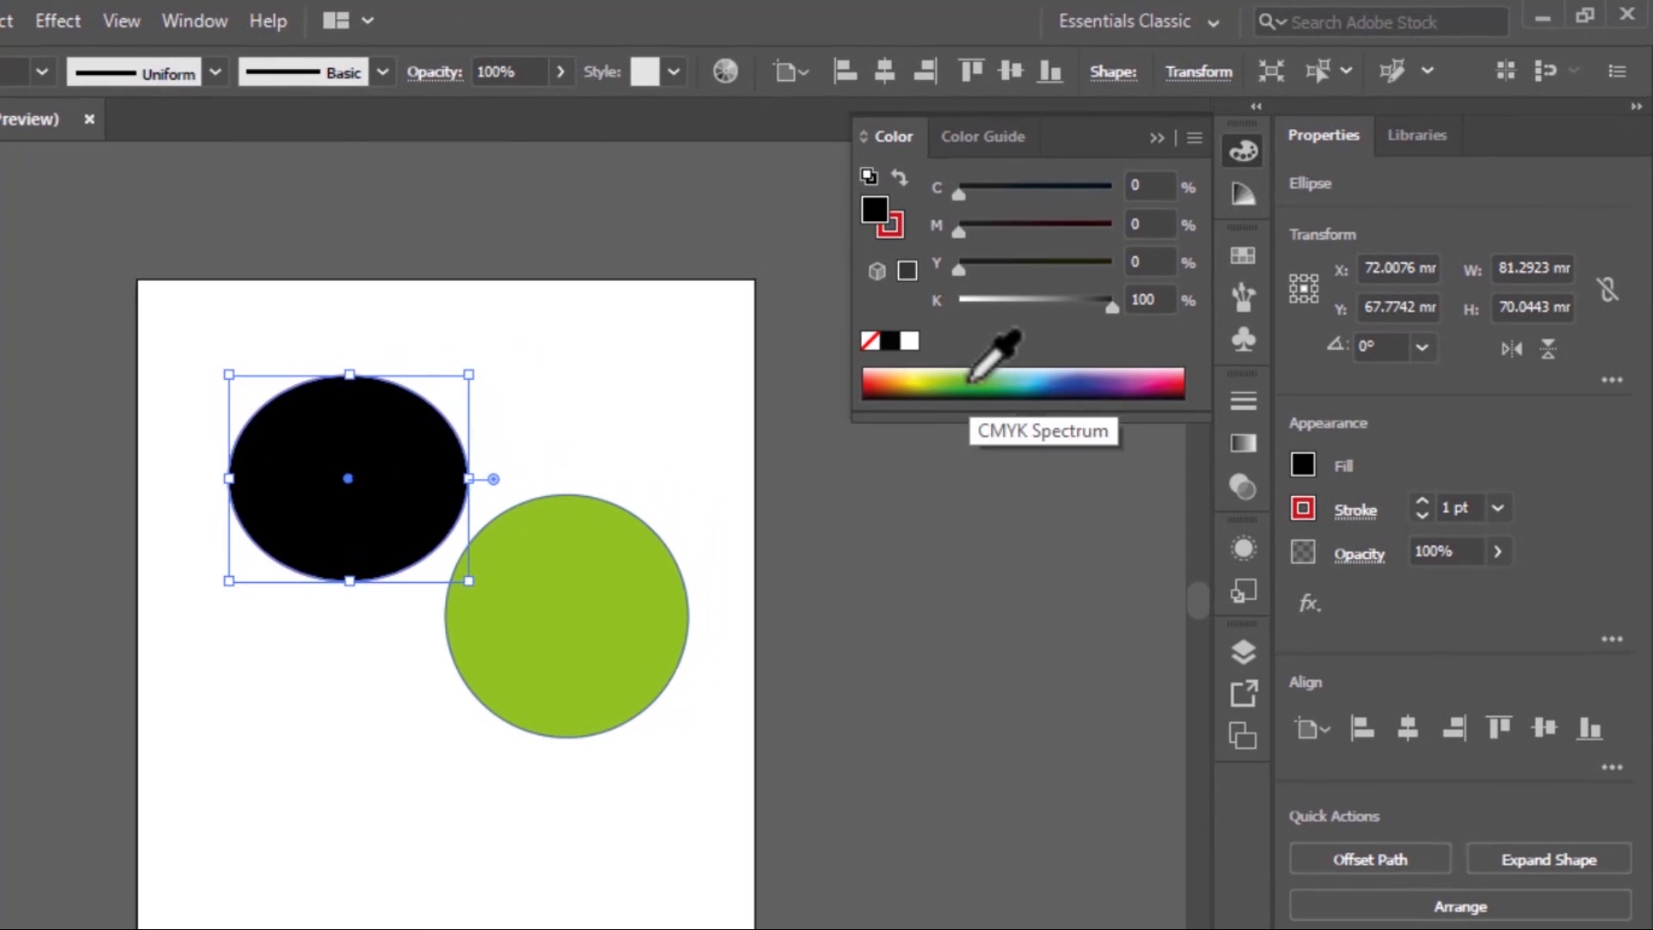
{"action": "left_click", "coordinate": [969, 375]}
{"action": "left_click", "coordinate": [1098, 377]}
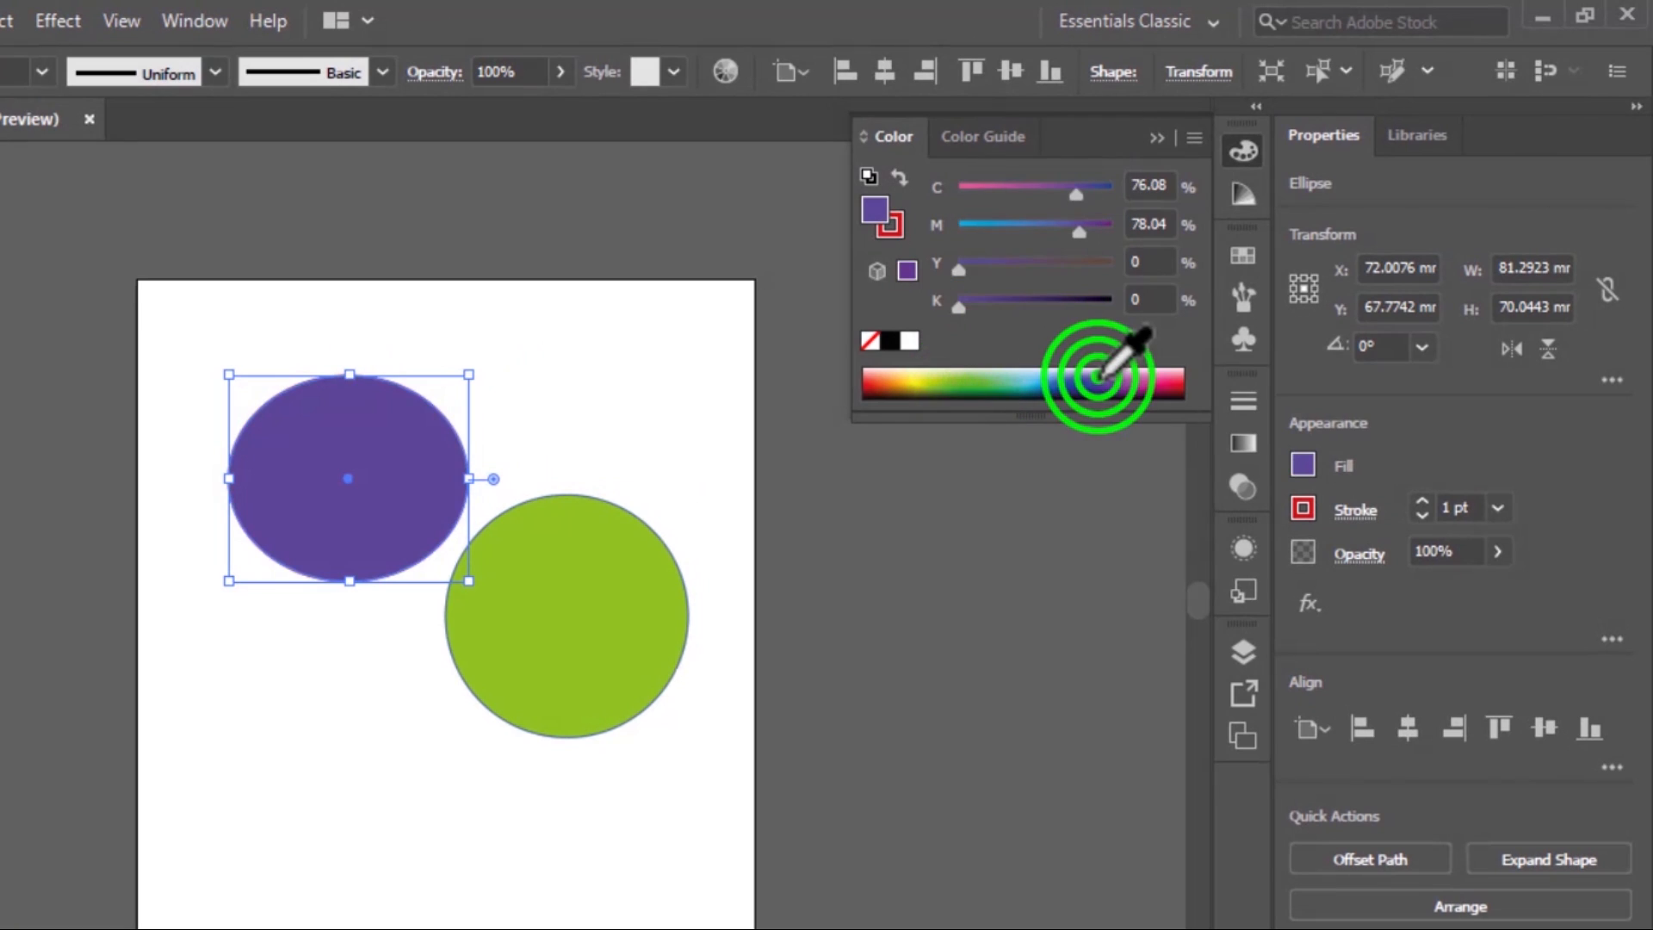
{"action": "left_click", "coordinate": [887, 227]}
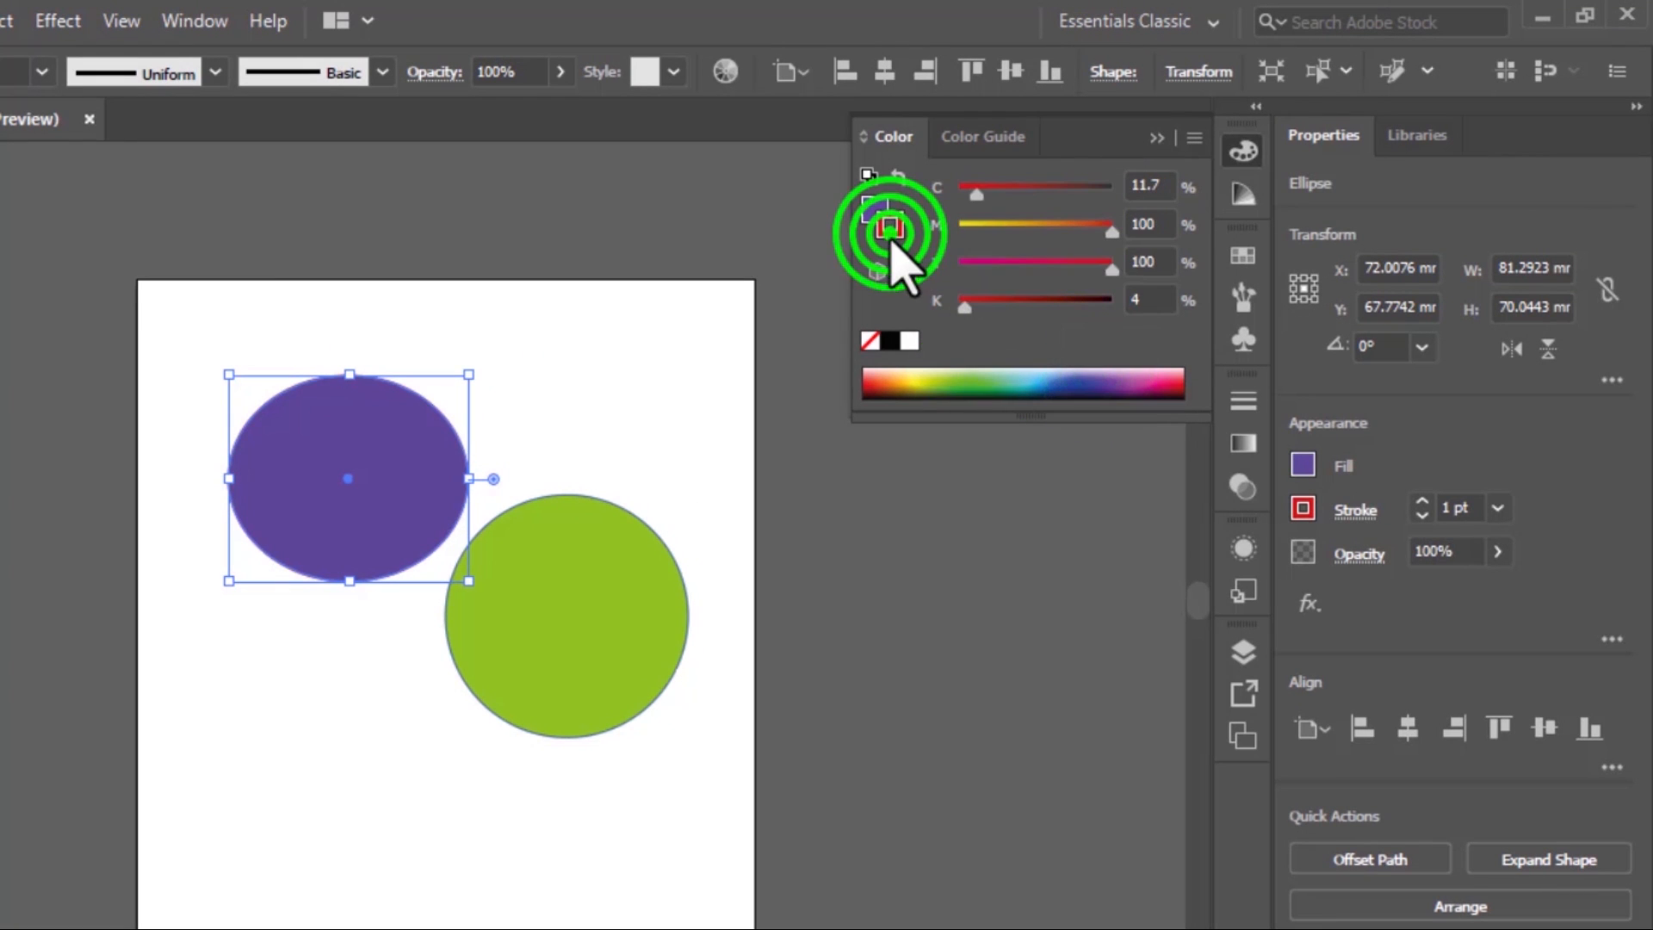
{"action": "left_click", "coordinate": [616, 416]}
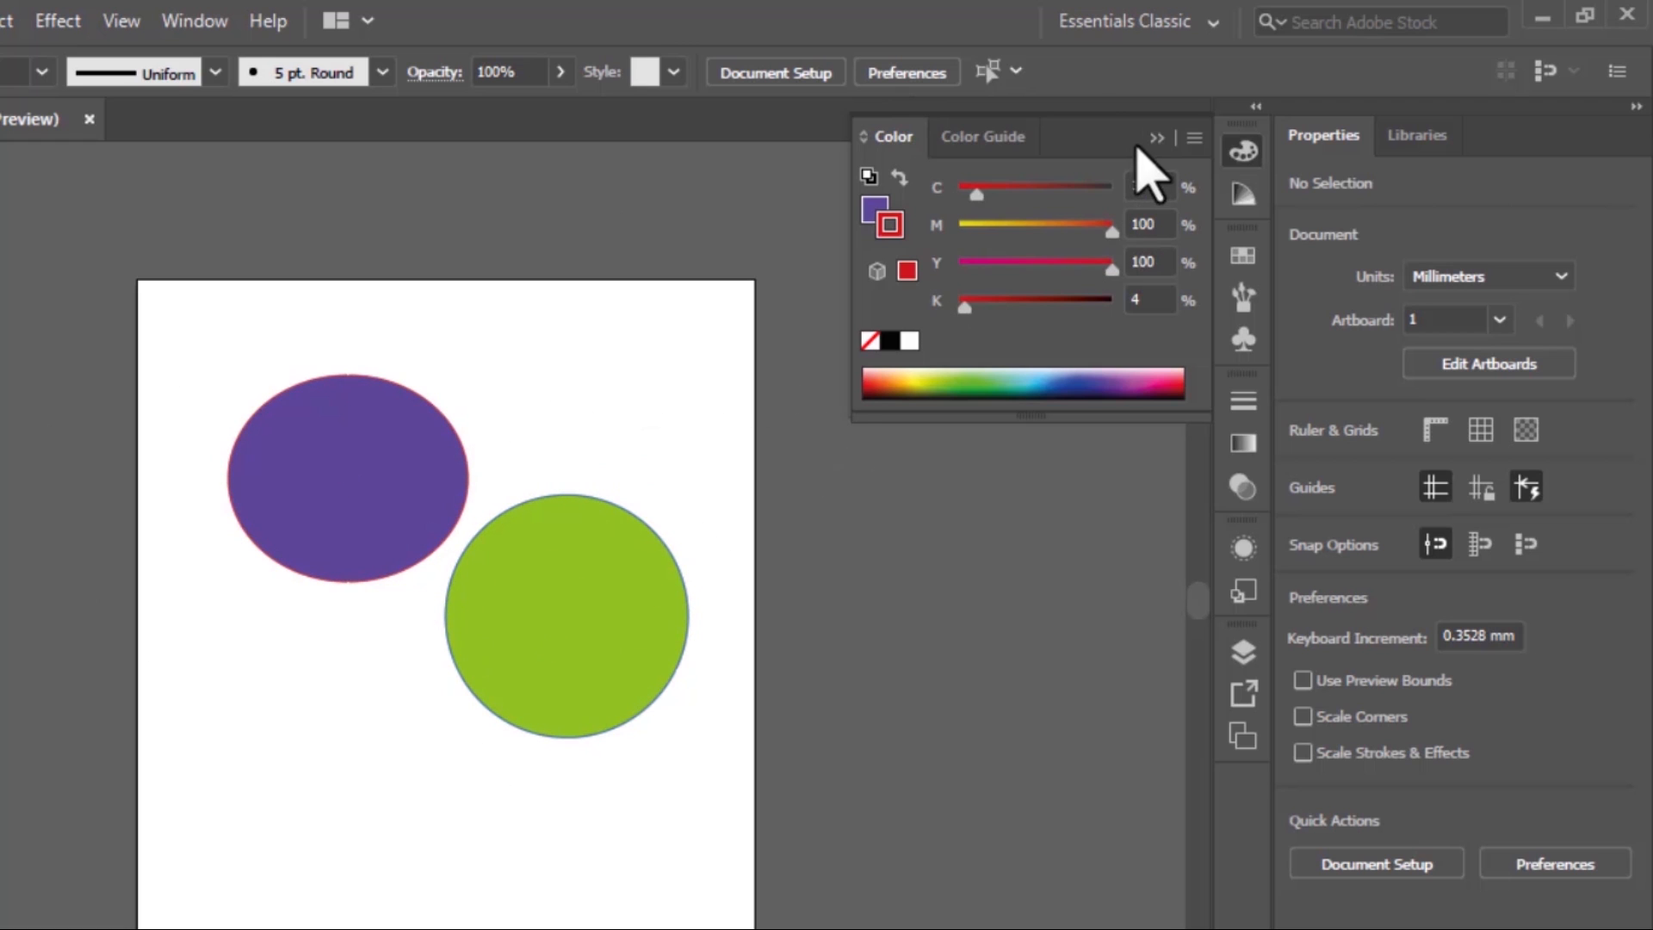
Collapse the Color panel and move the green circle up to the artboard's upper-right corner
{"action": "left_click", "coordinate": [1154, 137]}
{"action": "left_click_drag", "start_coordinate": [564, 633], "coordinate": [629, 413]}
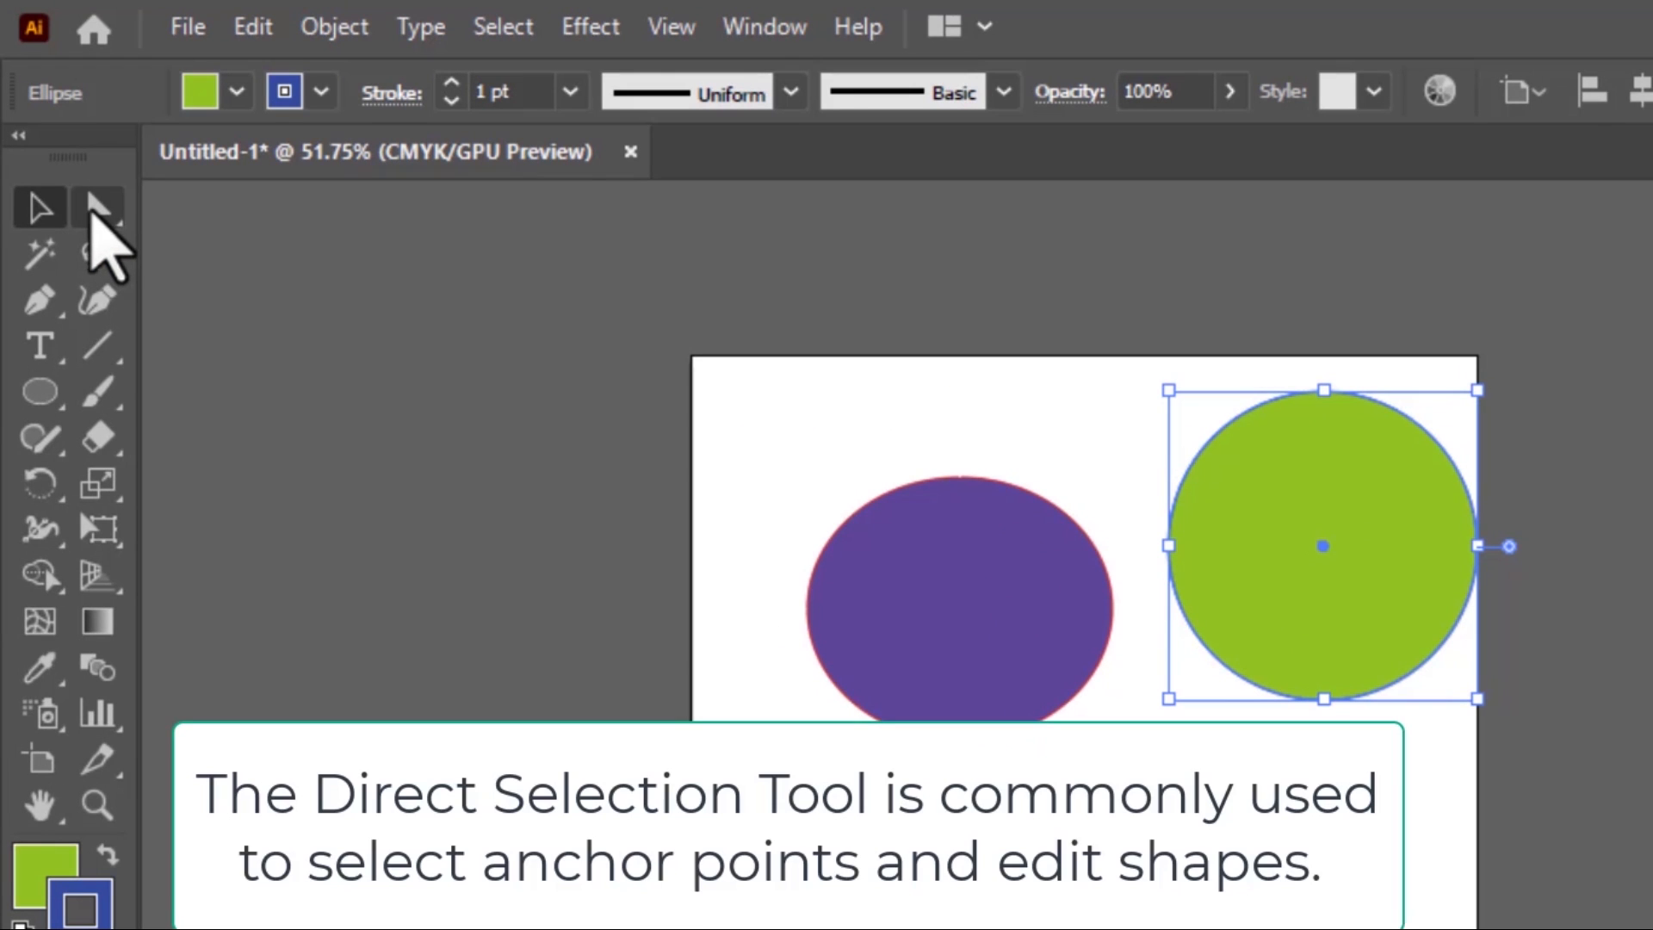
Reshape the green circle with Direct Selection by swinging its bottom anchor's right handle upward, curving the lower-right side inward
{"action": "left_click", "coordinate": [95, 211]}
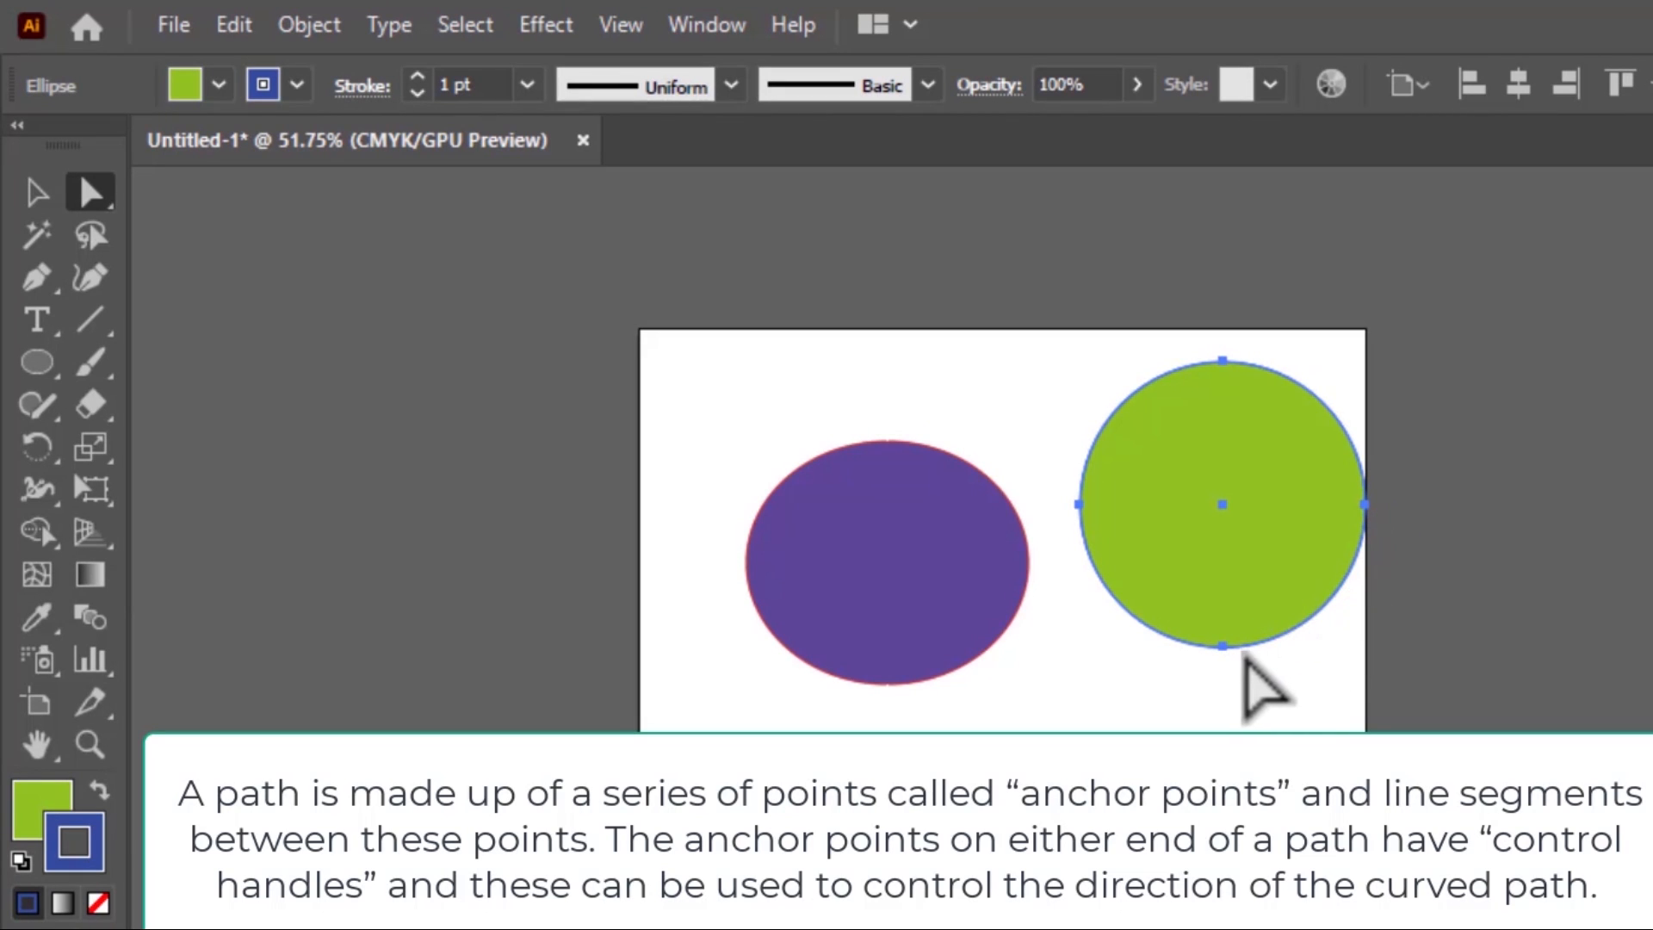
{"action": "left_click", "coordinate": [1223, 646]}
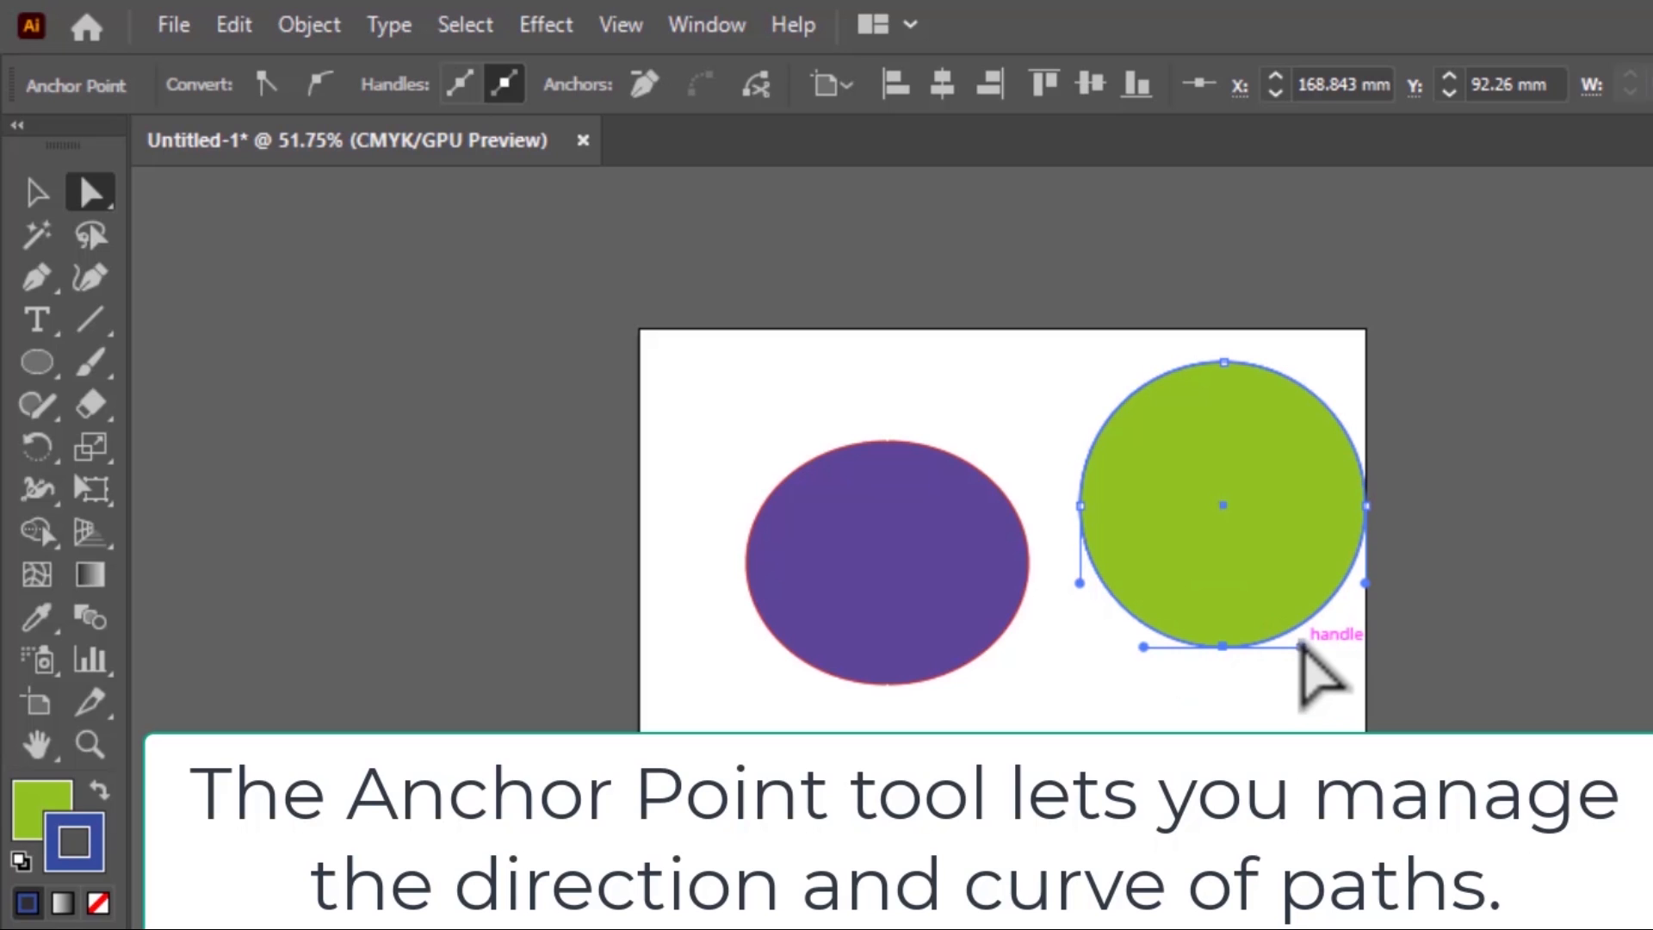
{"action": "left_click_drag", "start_coordinate": [1300, 645], "coordinate": [1295, 443]}
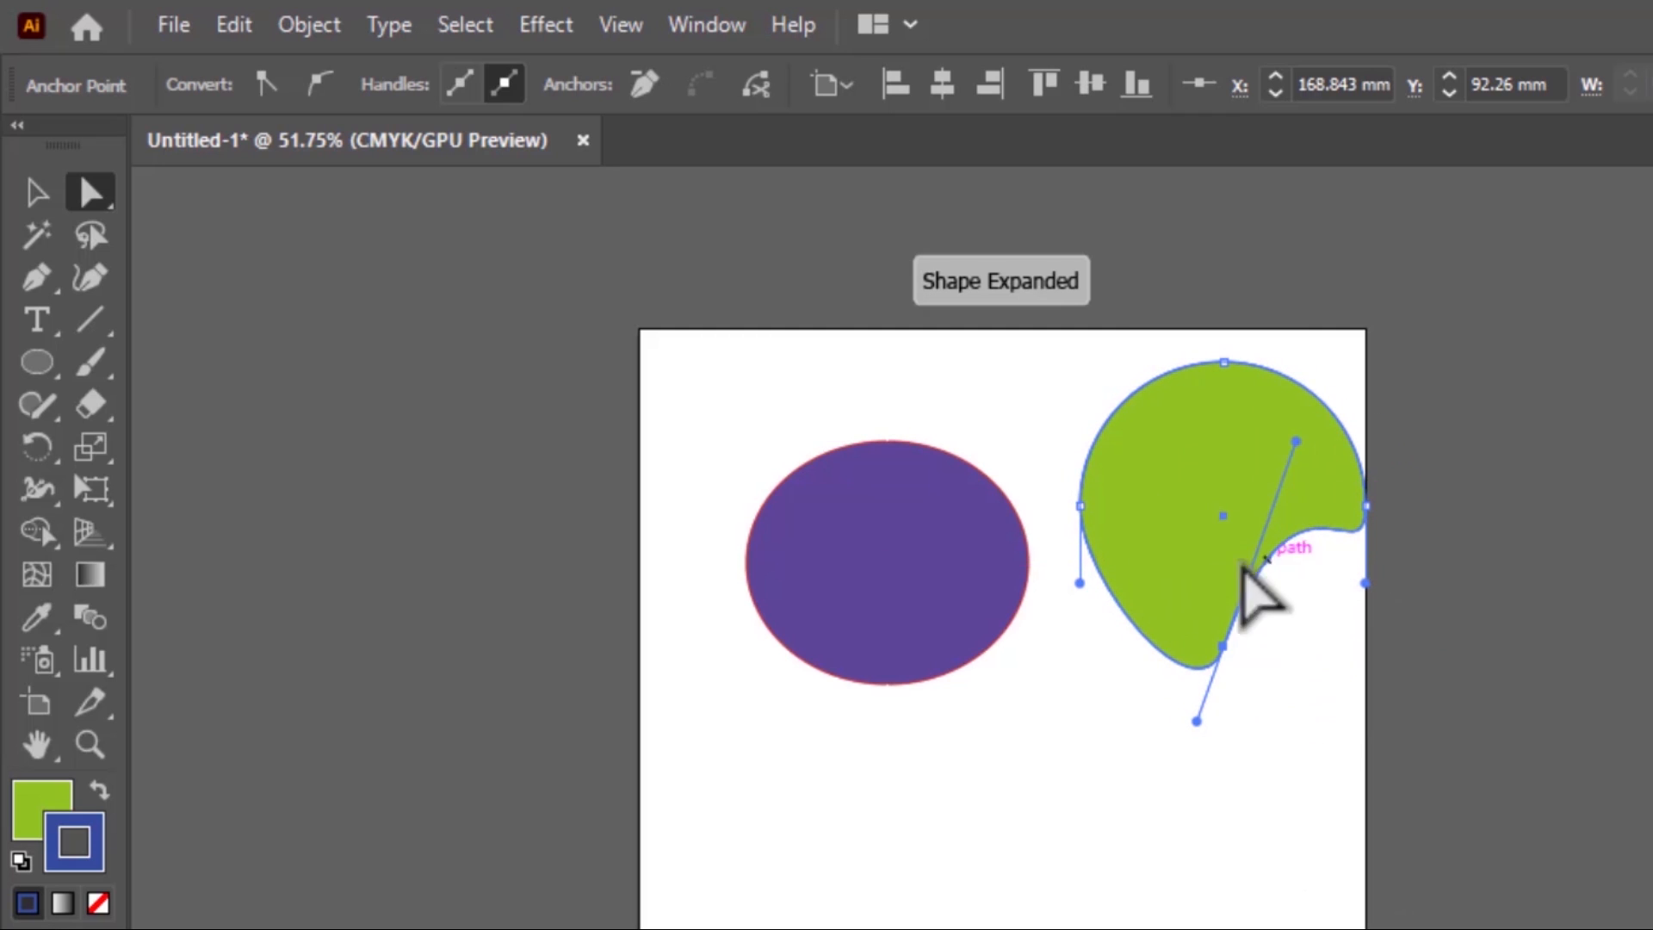
Reshape the purple ellipse by swinging its right anchor's upper handle outward to the right, forming a pointed tip
{"action": "left_click", "coordinate": [884, 565]}
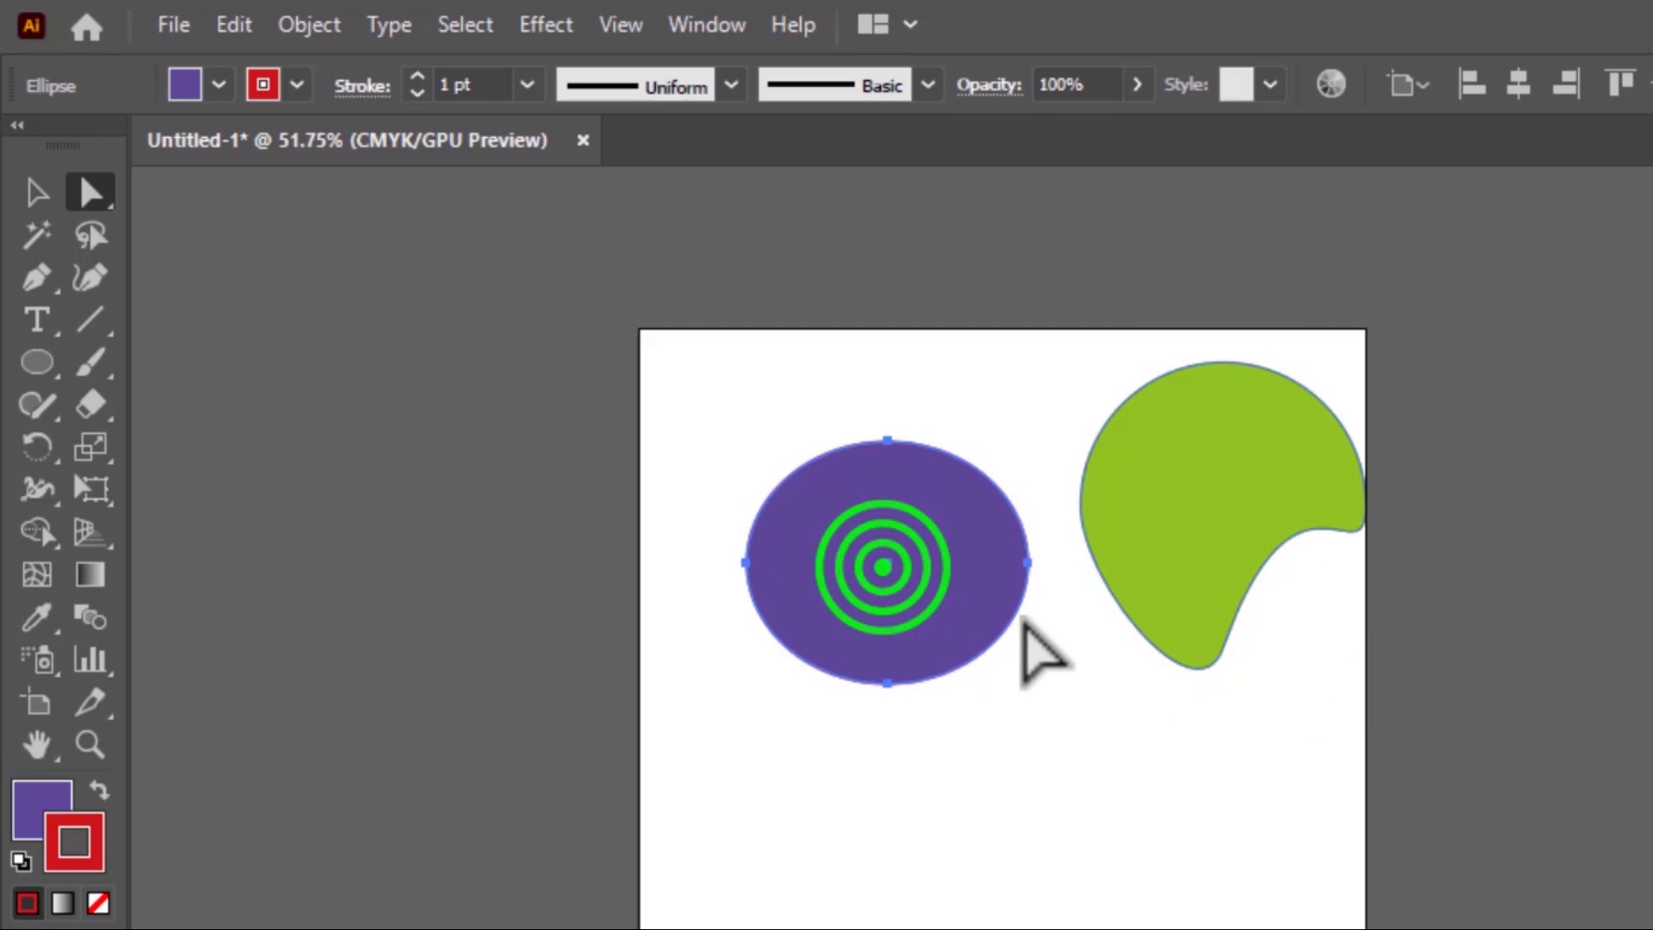
{"action": "left_click", "coordinate": [888, 683]}
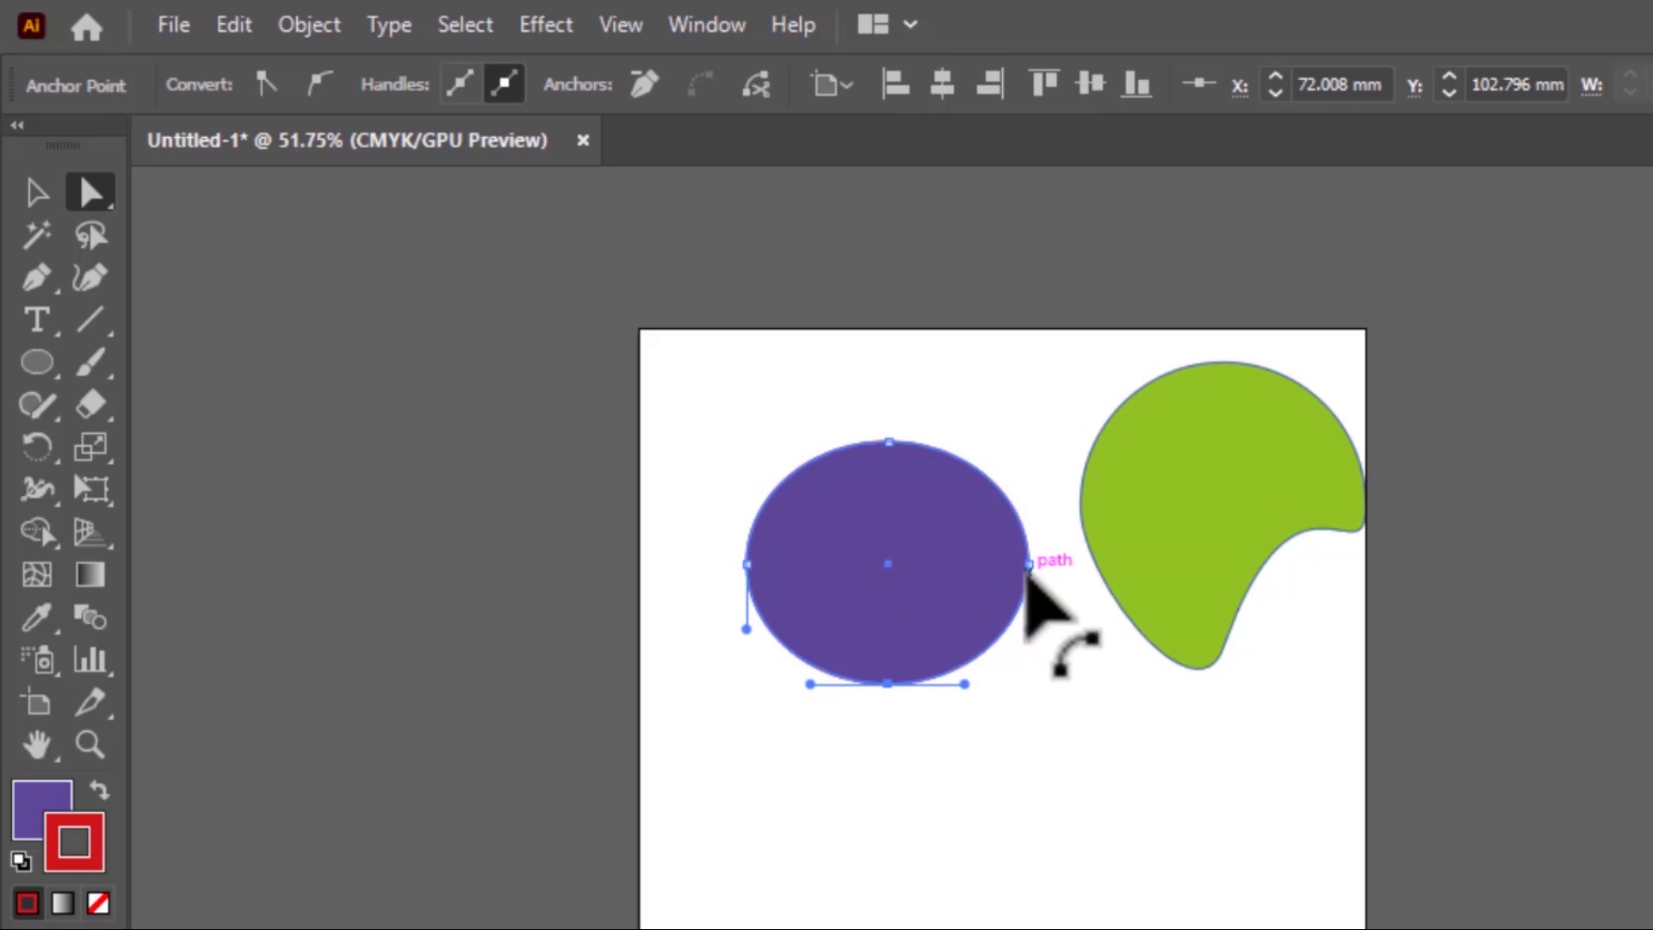
{"action": "left_click", "coordinate": [1030, 565]}
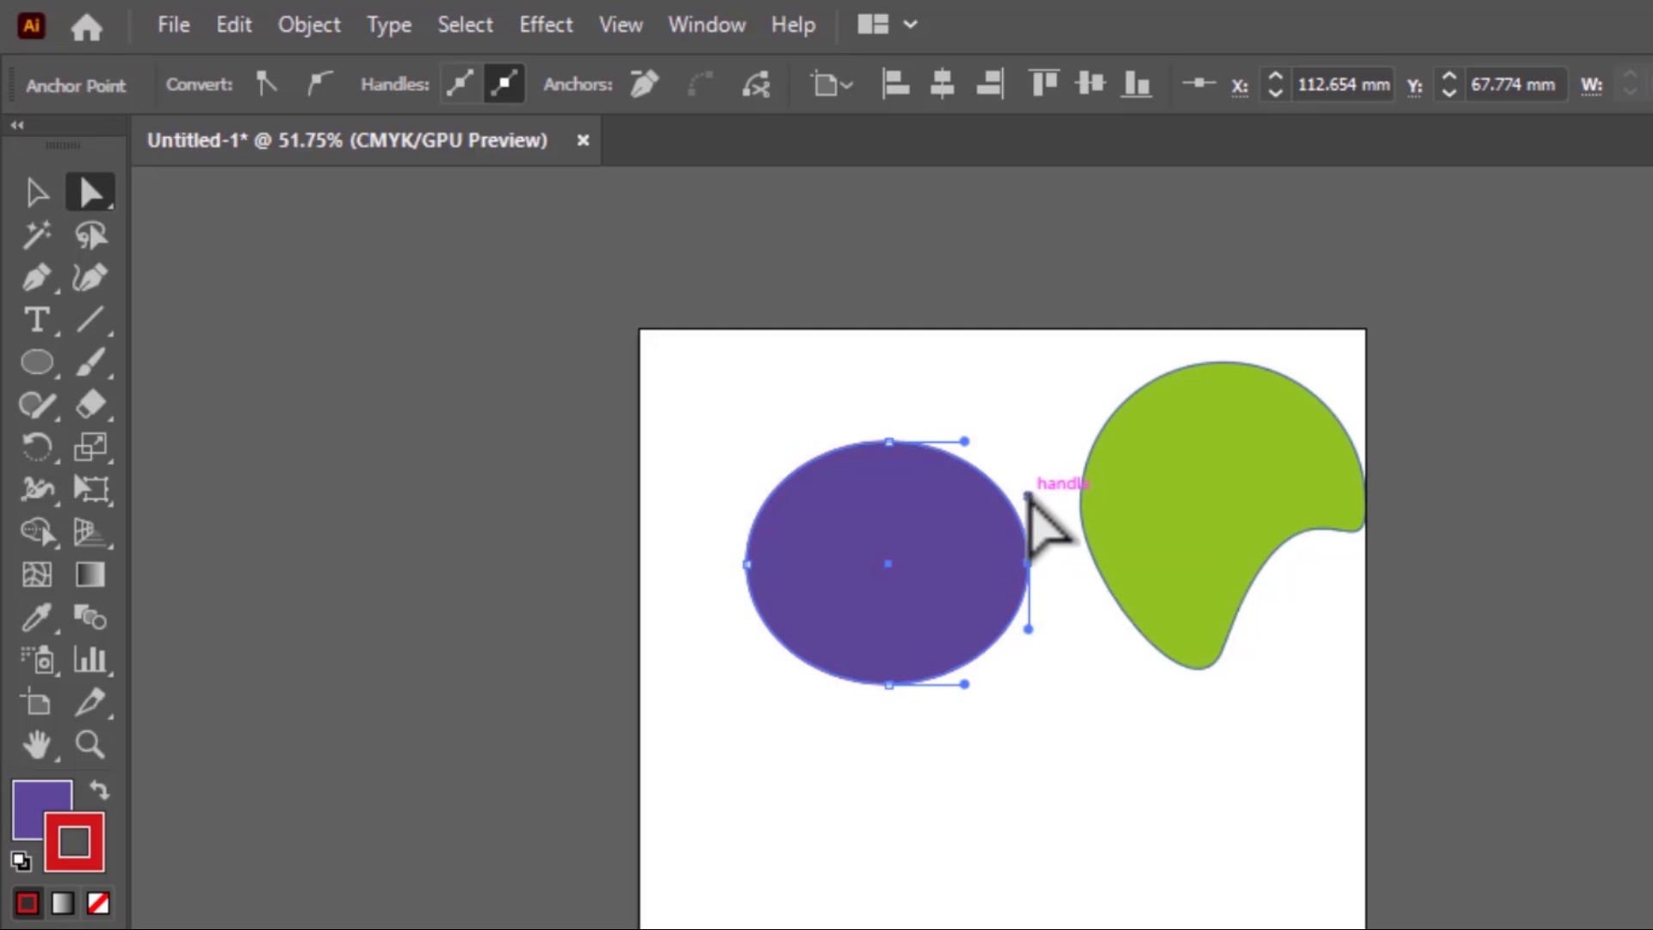
{"action": "left_click_drag", "start_coordinate": [1030, 498], "coordinate": [1113, 572]}
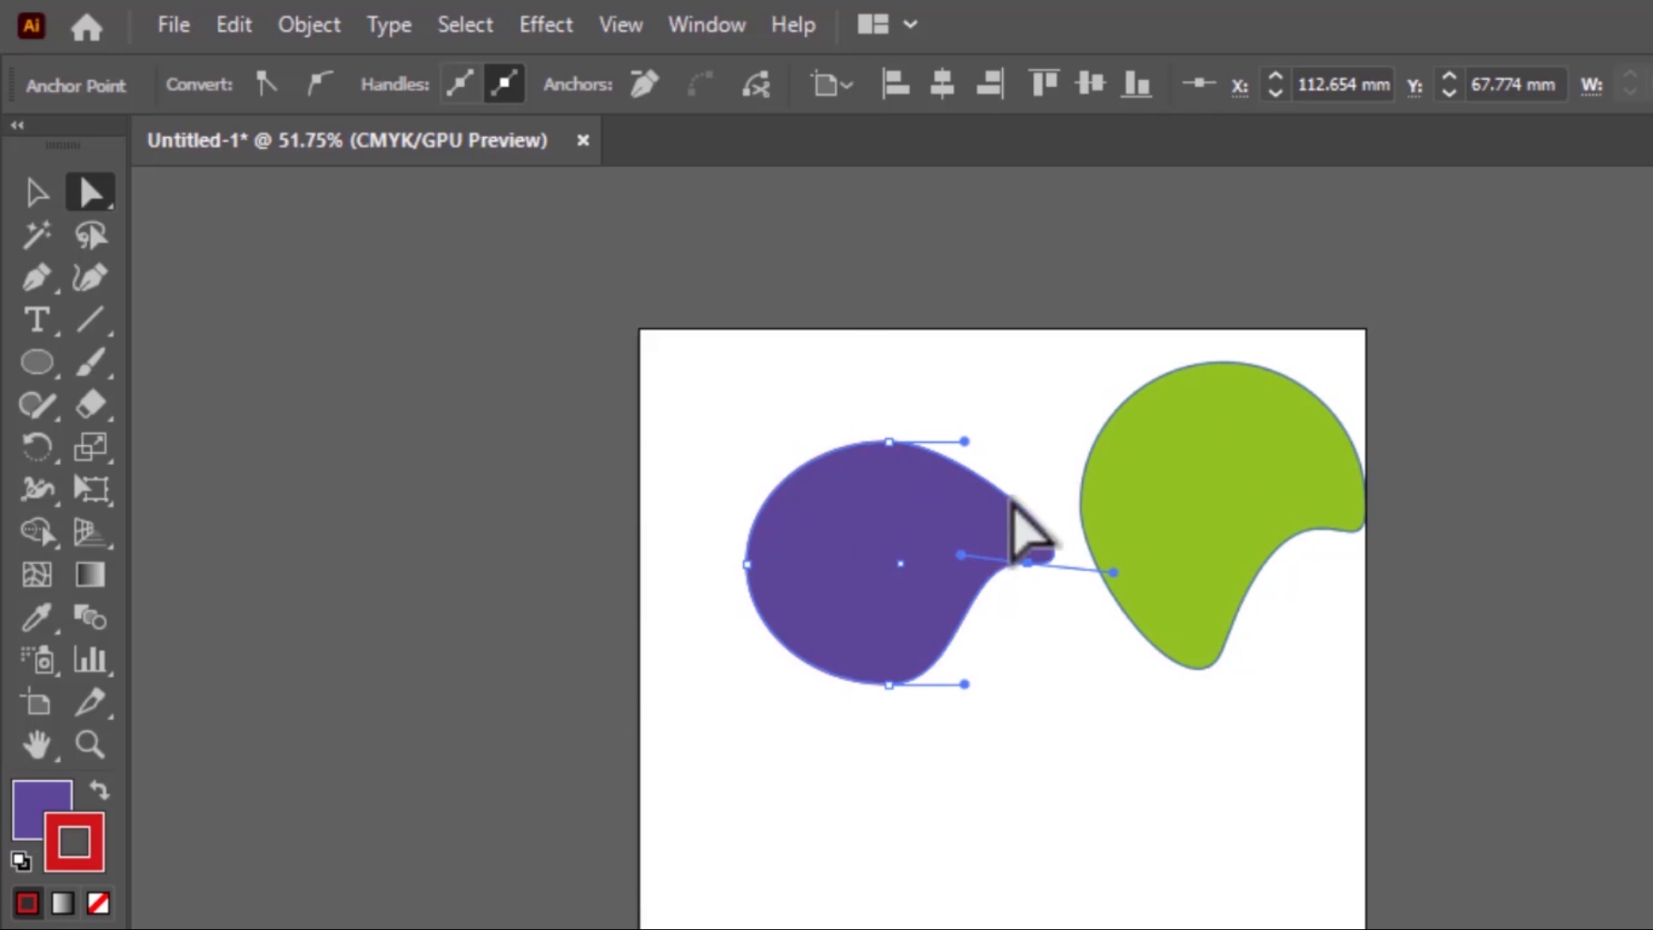
{"action": "left_click", "coordinate": [90, 190]}
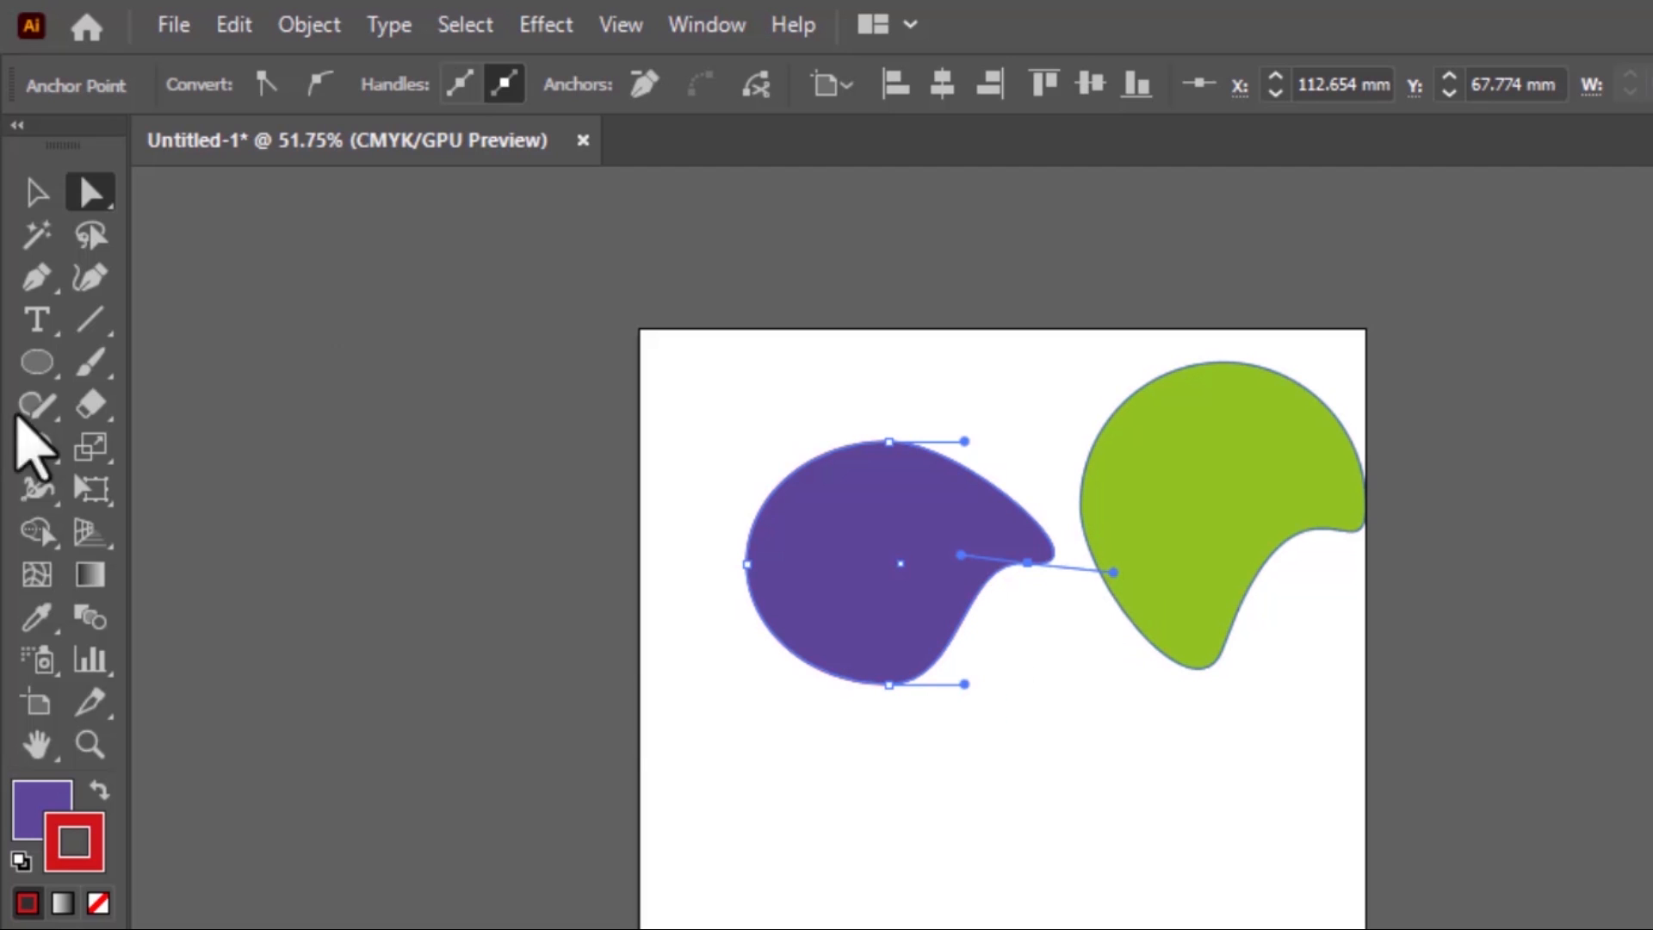
{"action": "left_click", "coordinate": [15, 214]}
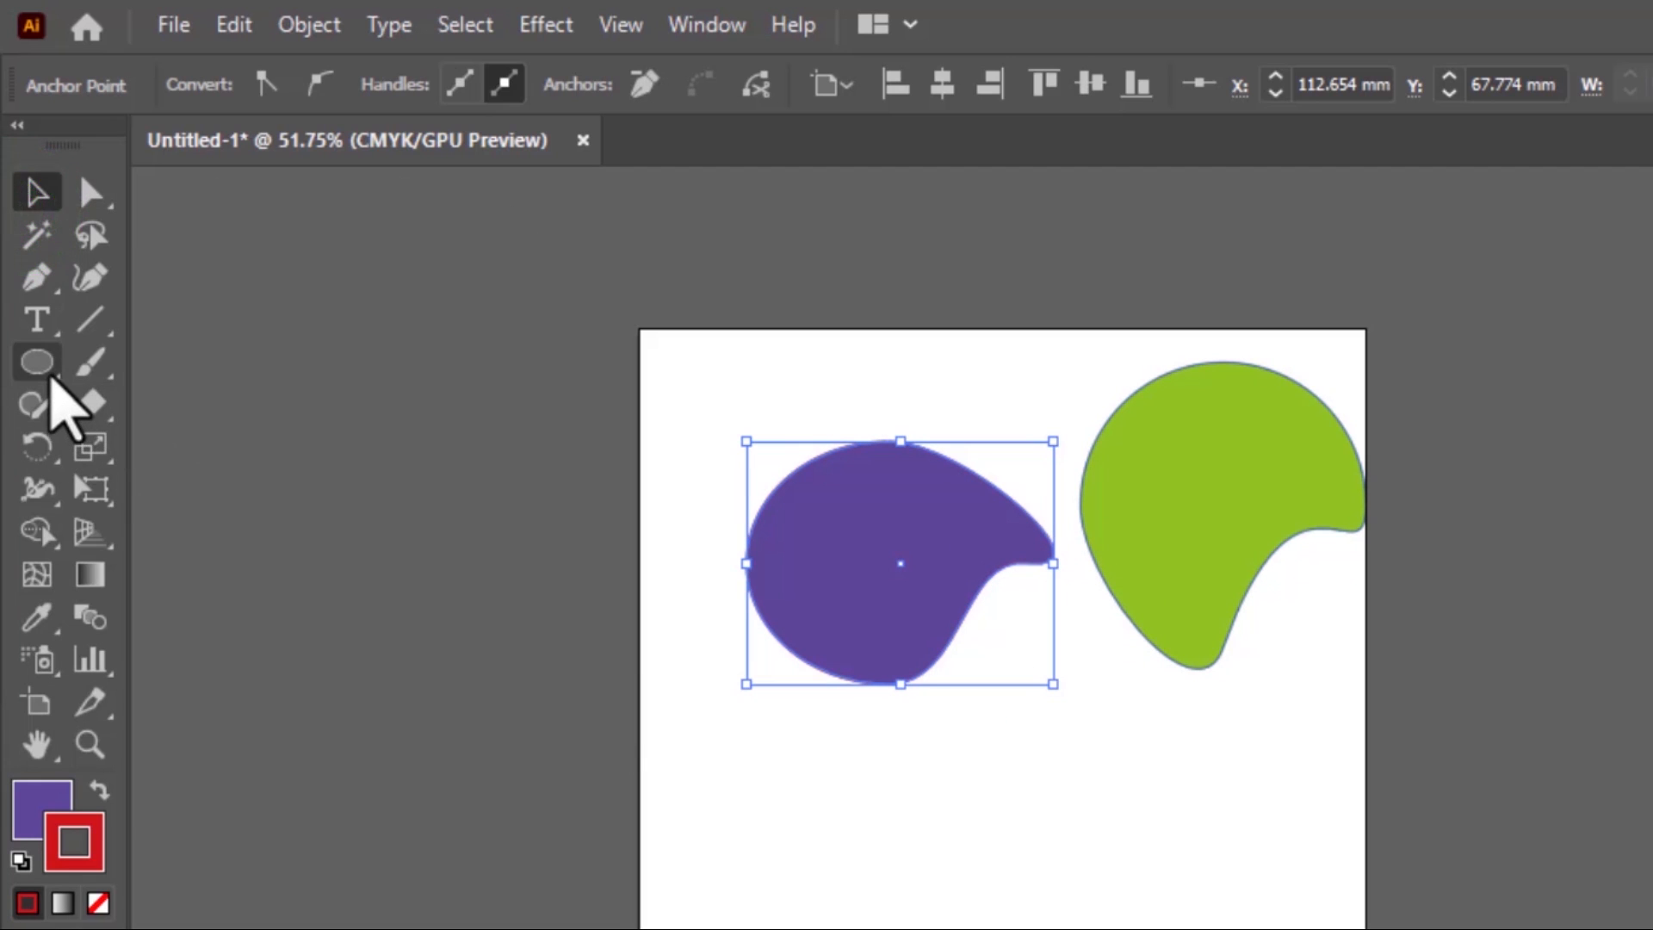
{"action": "left_click", "coordinate": [49, 370]}
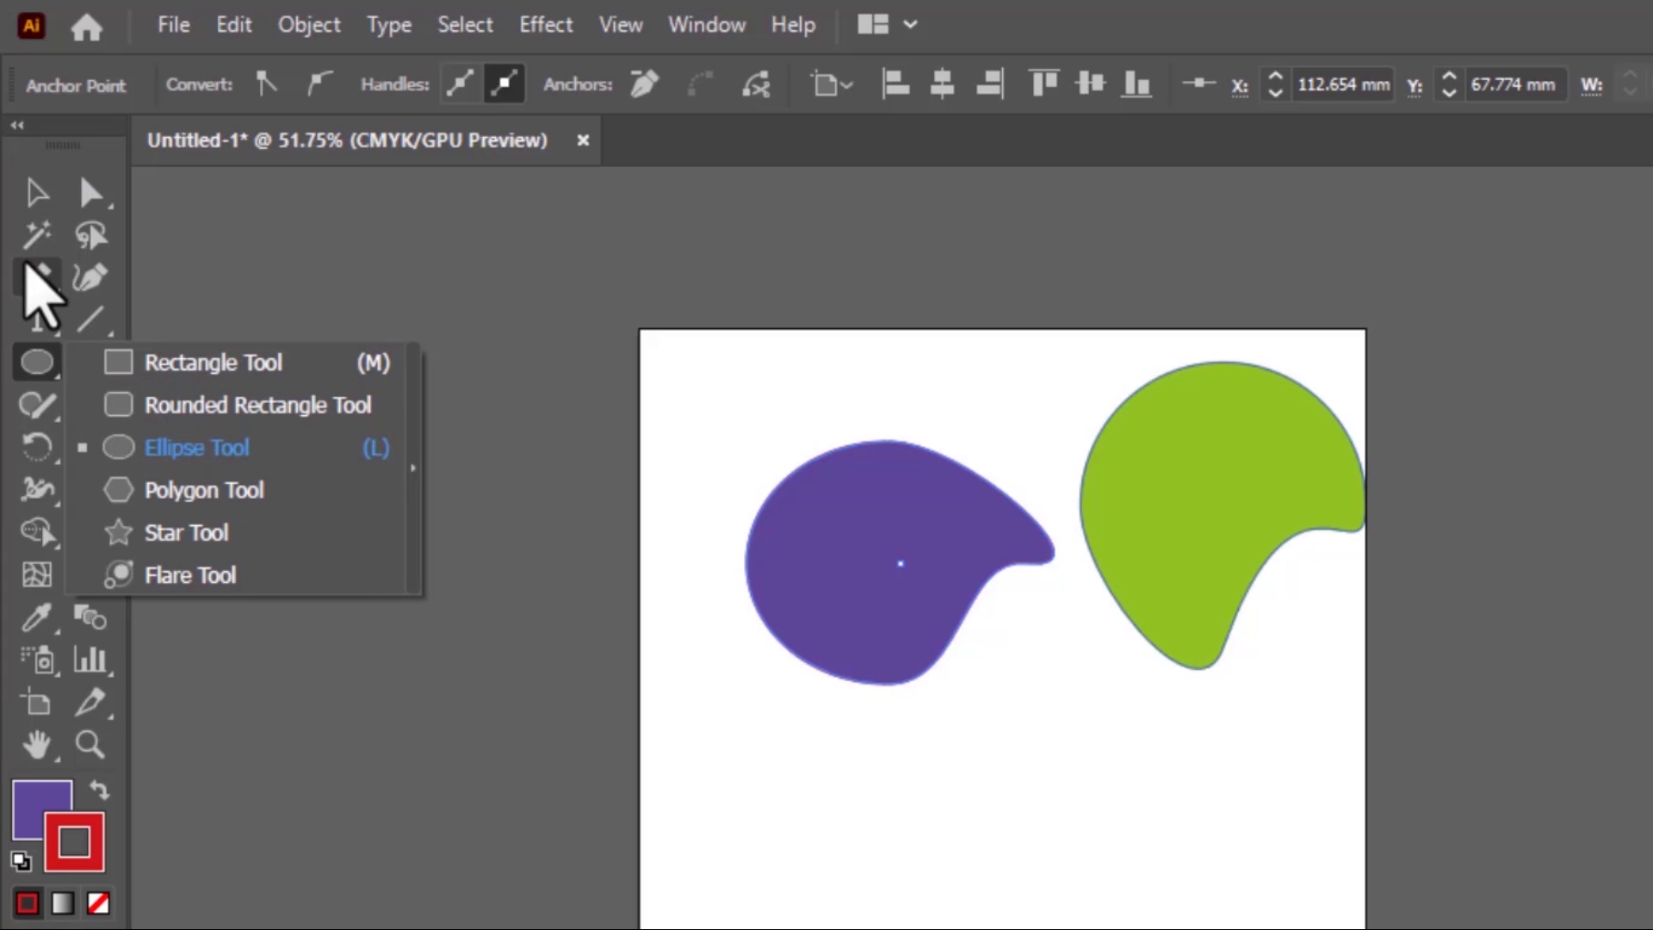
Draw a closed six-sided polygon with the Pen tool below the purple shape and move it up to overlap the purple and green shapes
{"action": "left_click", "coordinate": [31, 274]}
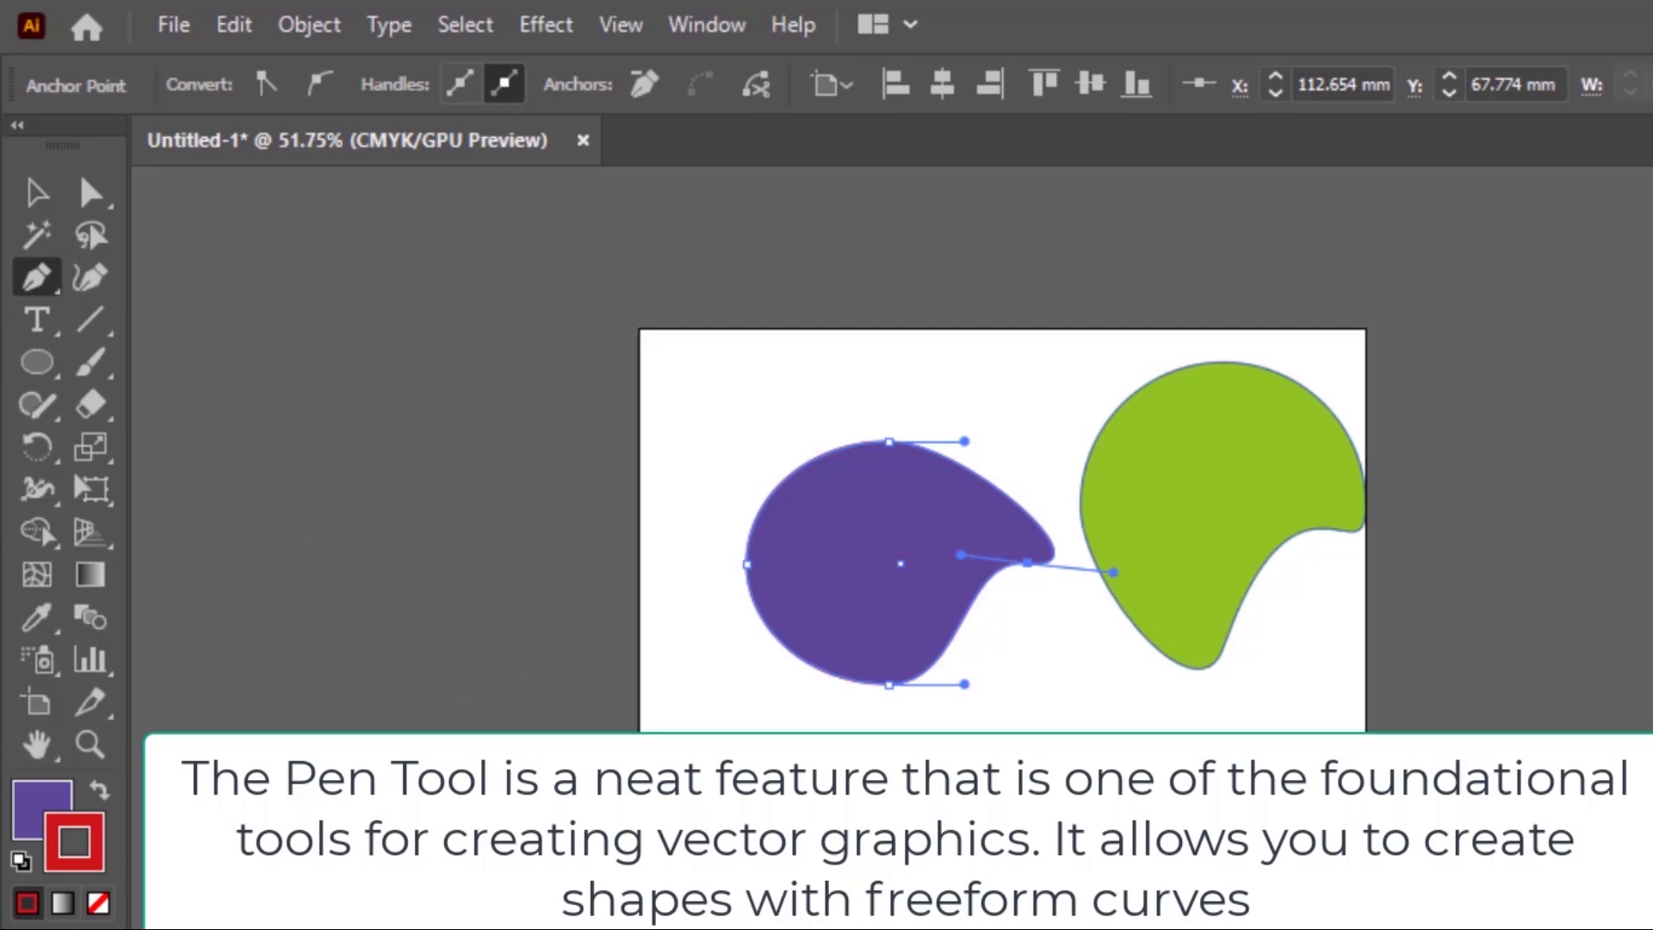
{"action": "left_click", "coordinate": [714, 797]}
{"action": "left_click", "coordinate": [968, 804]}
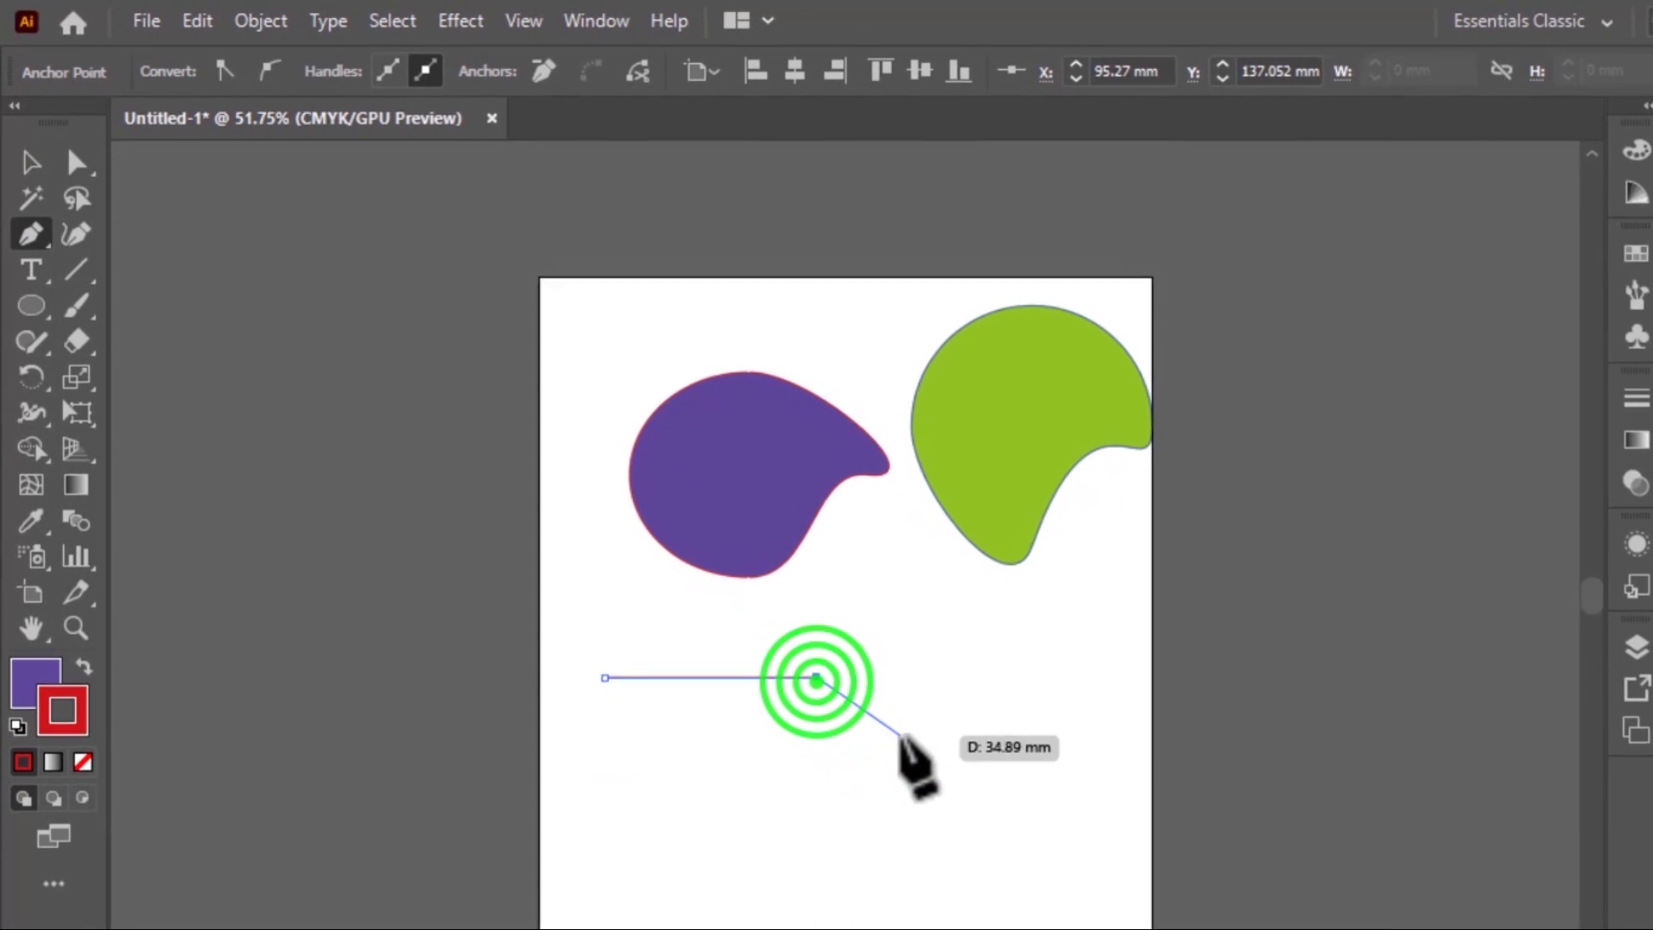
{"action": "left_click", "coordinate": [934, 783]}
{"action": "left_click", "coordinate": [886, 840]}
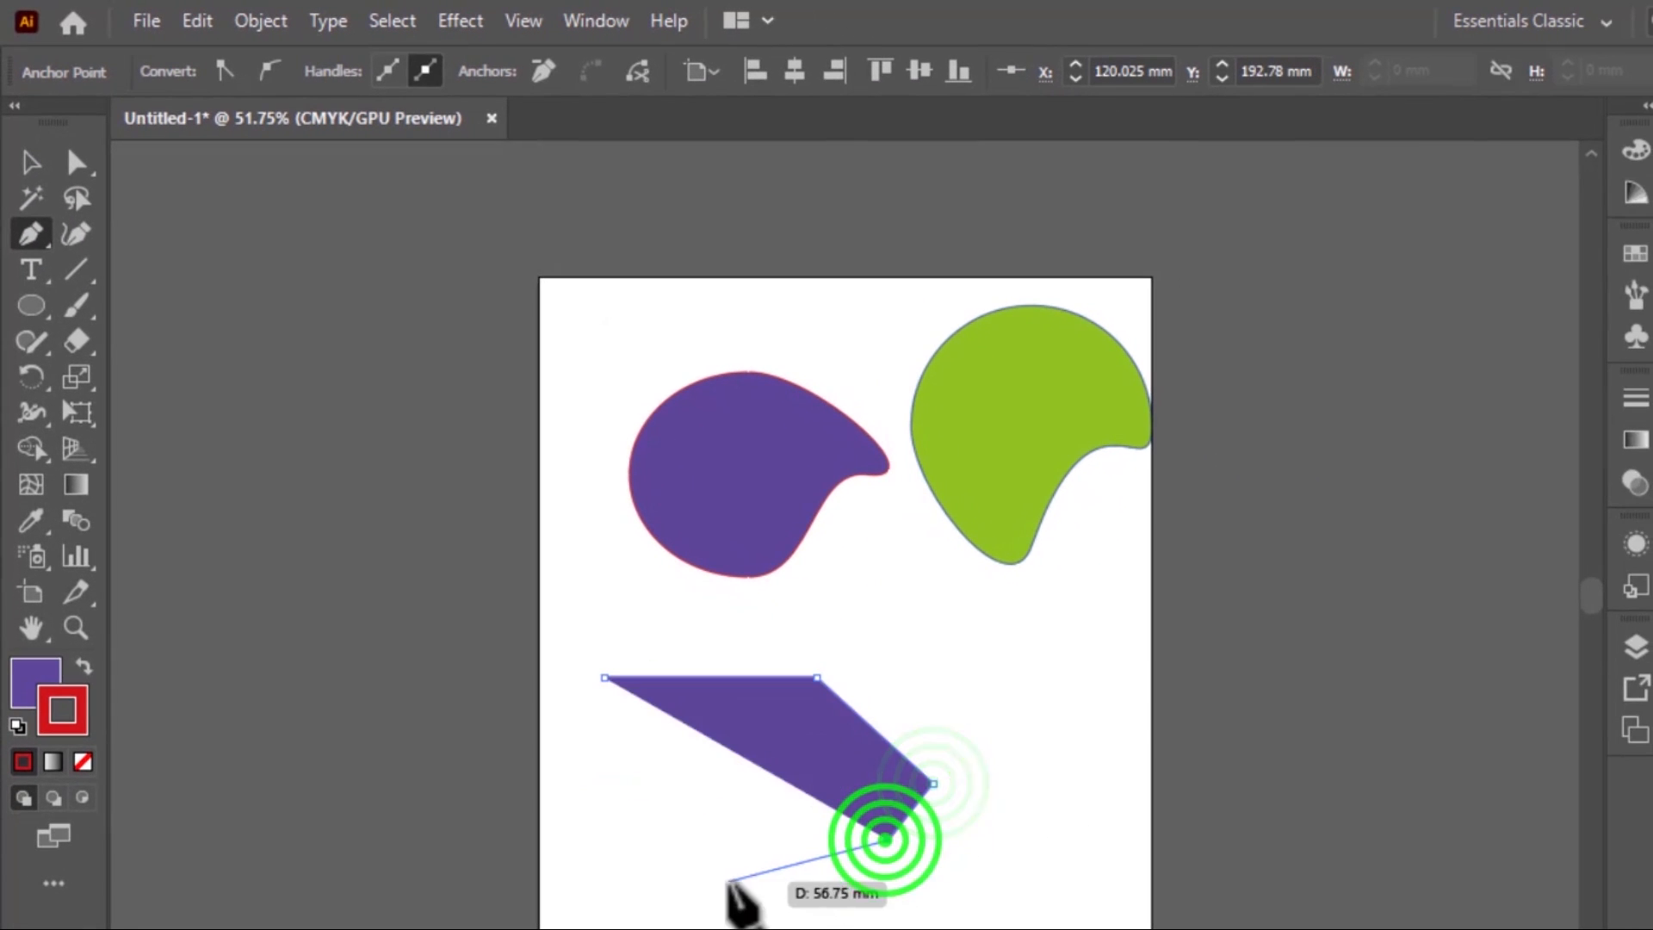
{"action": "left_click", "coordinate": [726, 880]}
{"action": "left_click", "coordinate": [628, 806]}
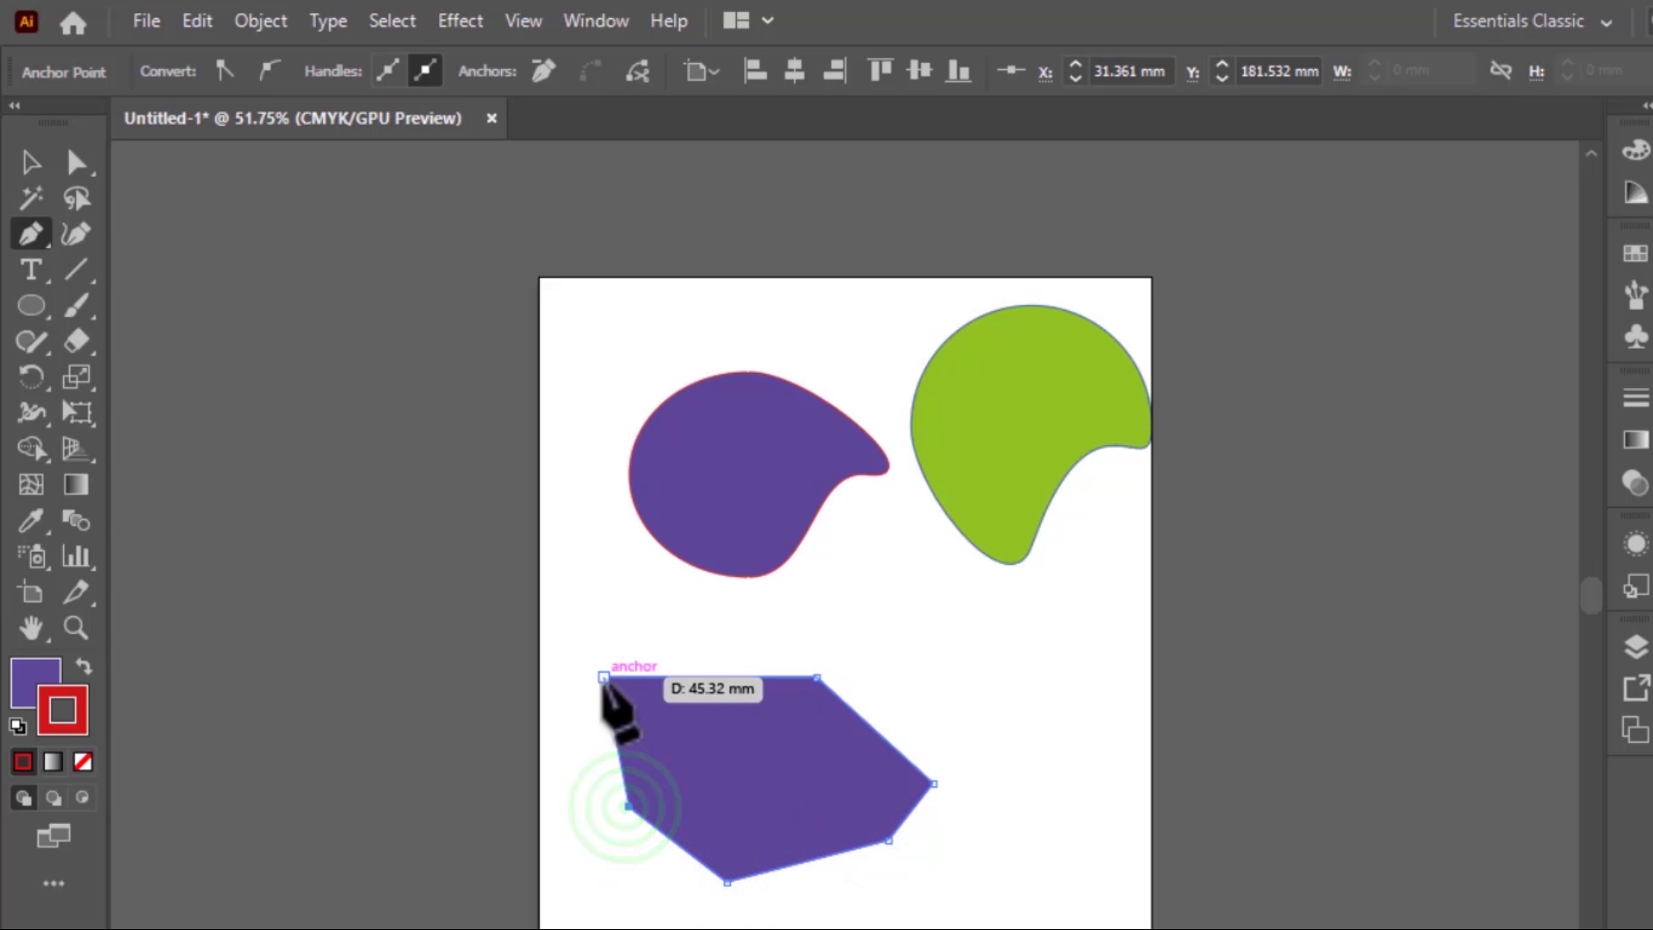
{"action": "left_click", "coordinate": [603, 677]}
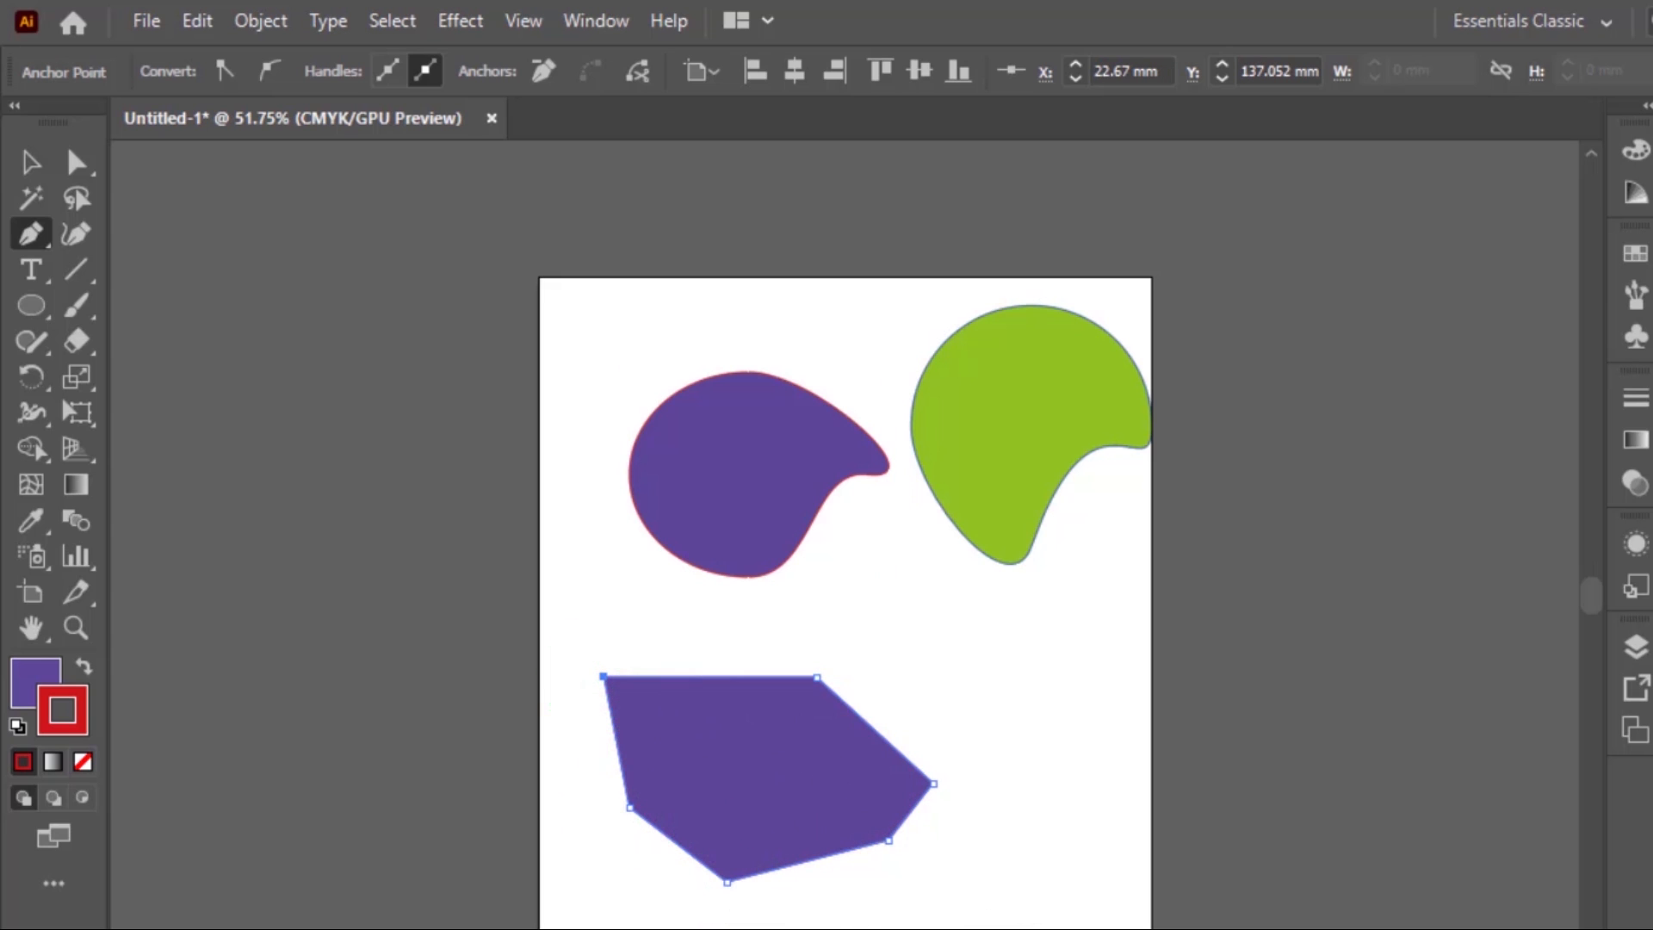
{"action": "left_click", "coordinate": [31, 162]}
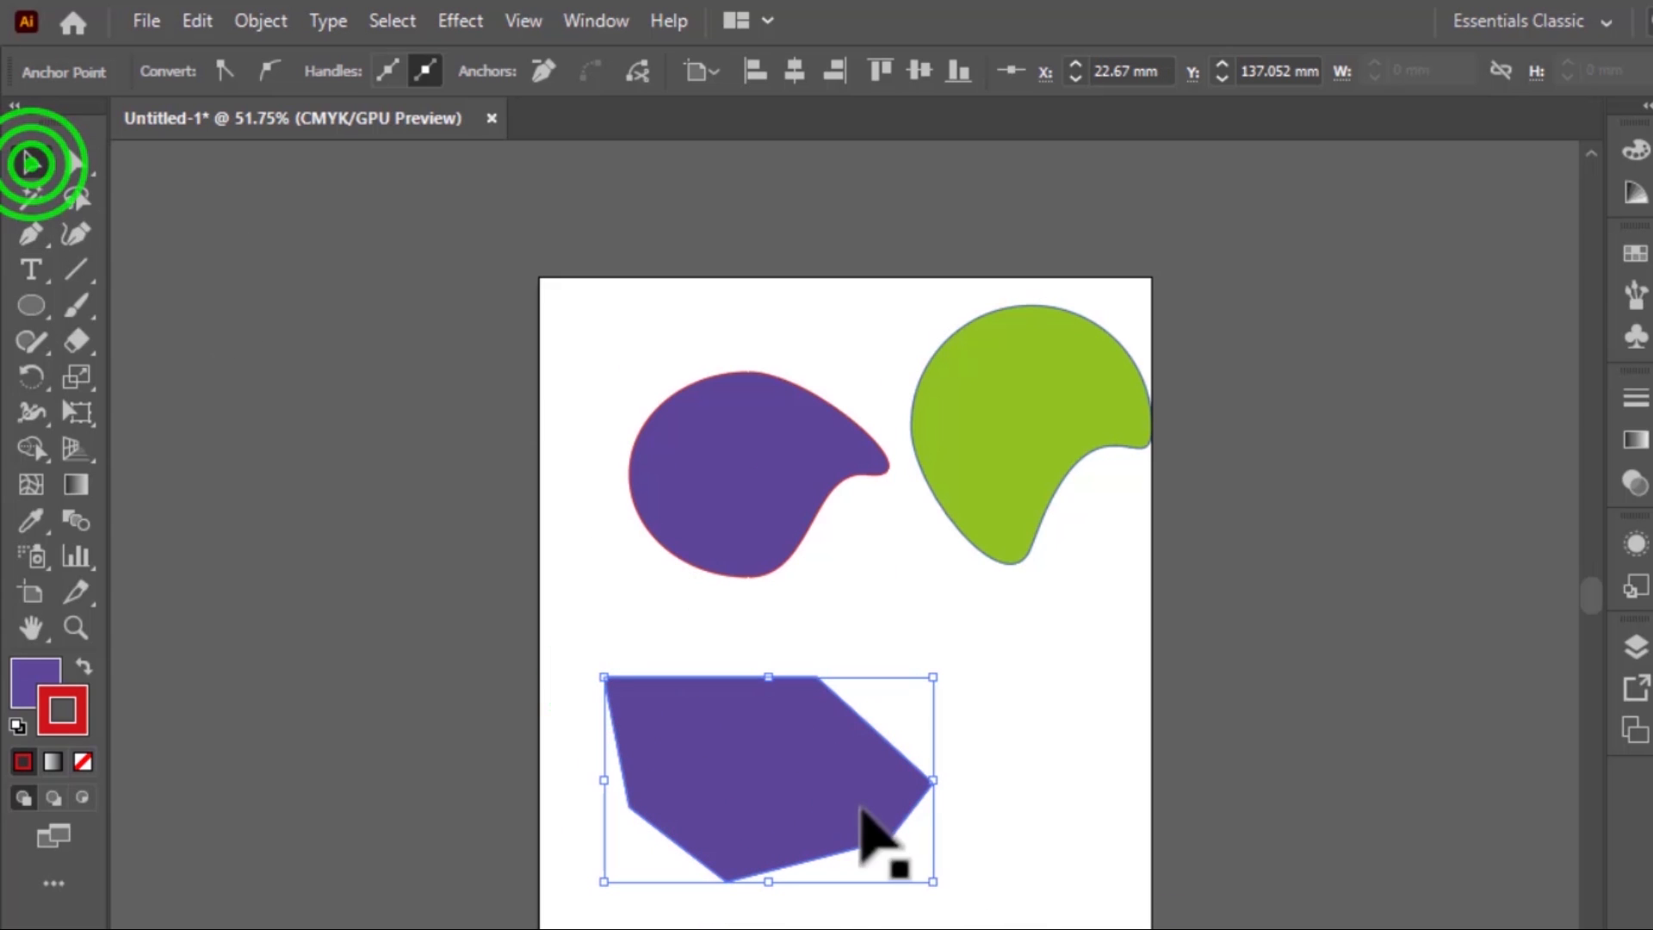
{"action": "left_click_drag", "start_coordinate": [839, 792], "coordinate": [930, 627]}
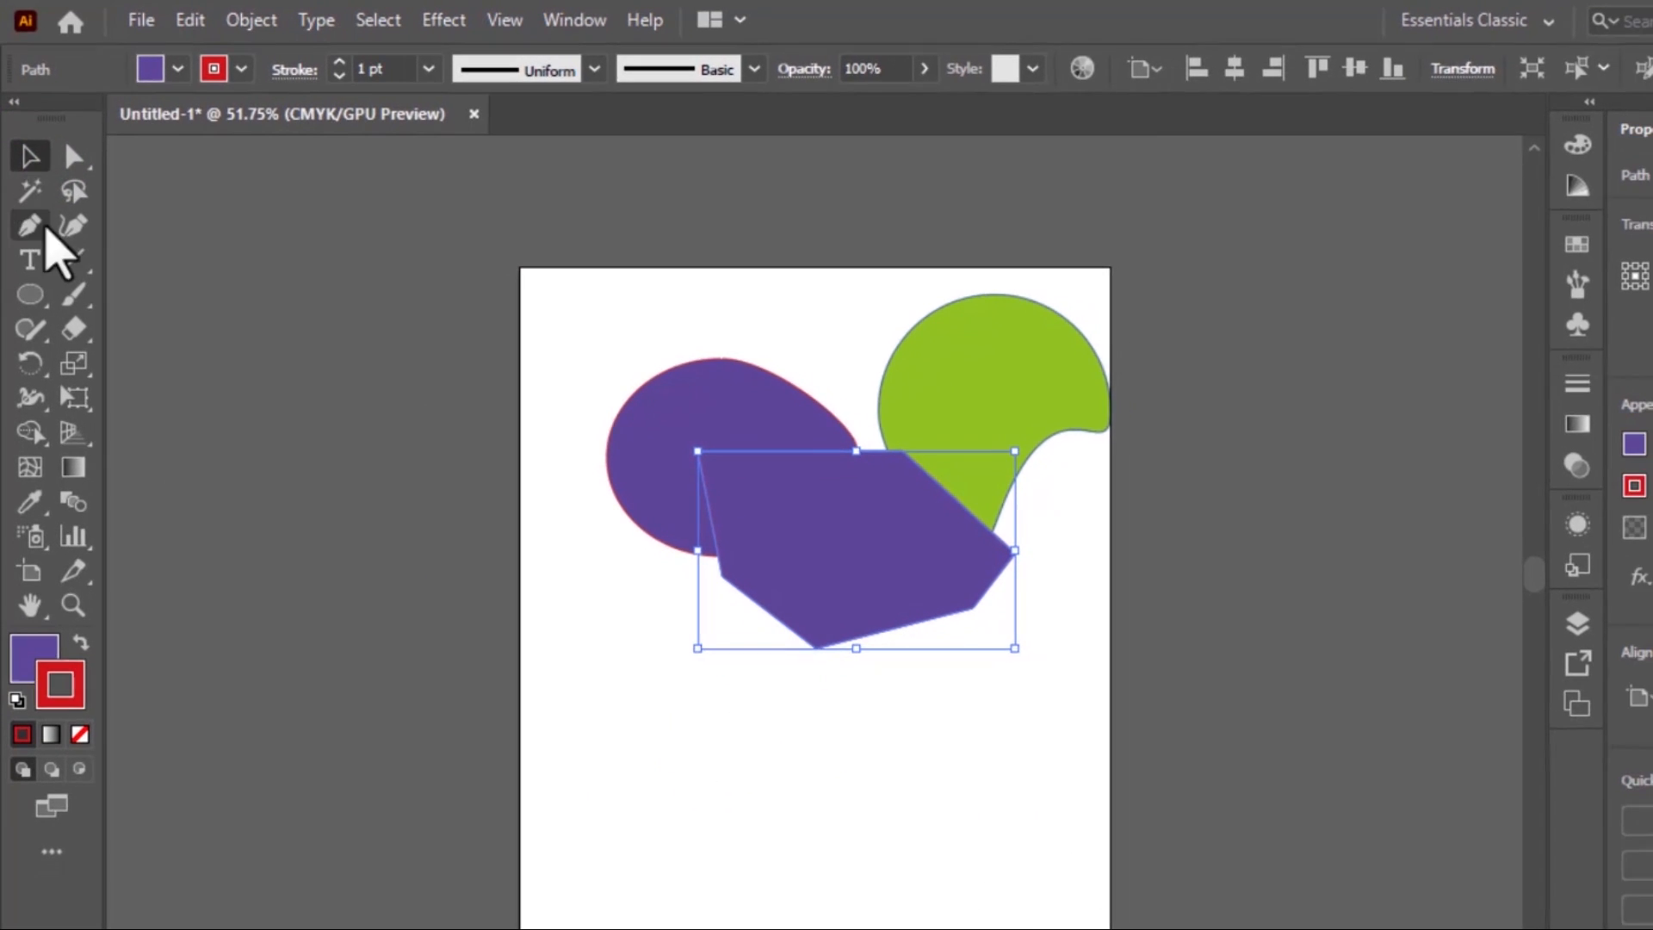
Draw an open wavy path of three alternating curves with the Pen tool below the polygon, ending at about X 192.4, Y 163.6 mm
{"action": "left_click", "coordinate": [31, 225]}
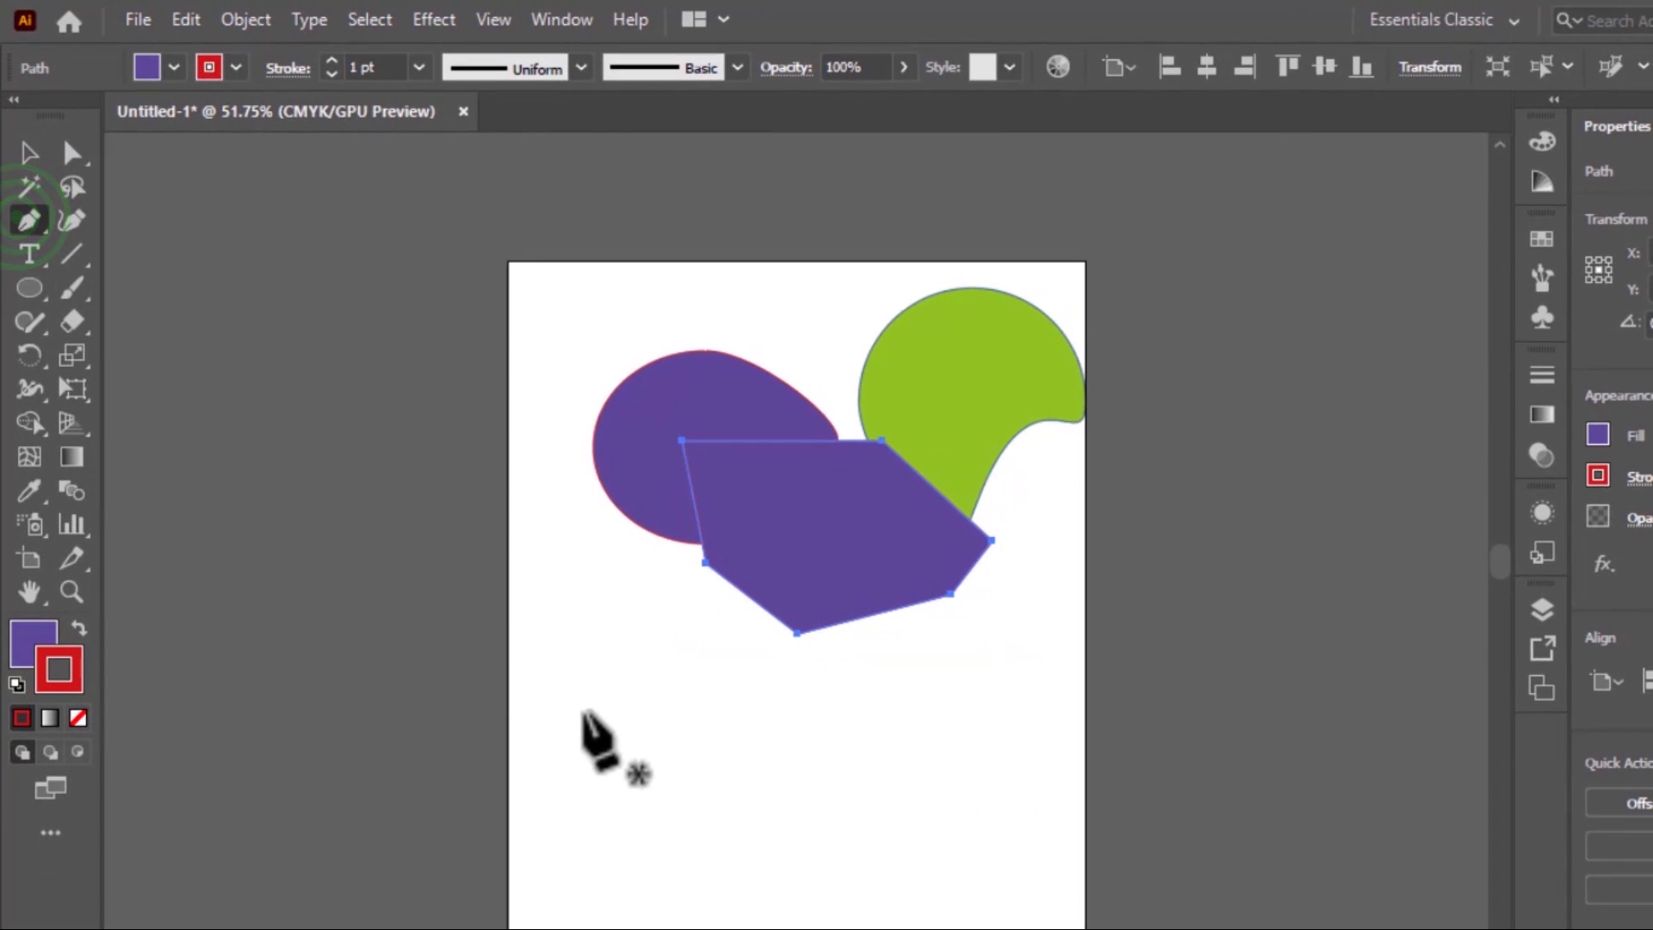
{"action": "left_click", "coordinate": [597, 728]}
{"action": "left_click_drag", "start_coordinate": [759, 711], "coordinate": [833, 782]}
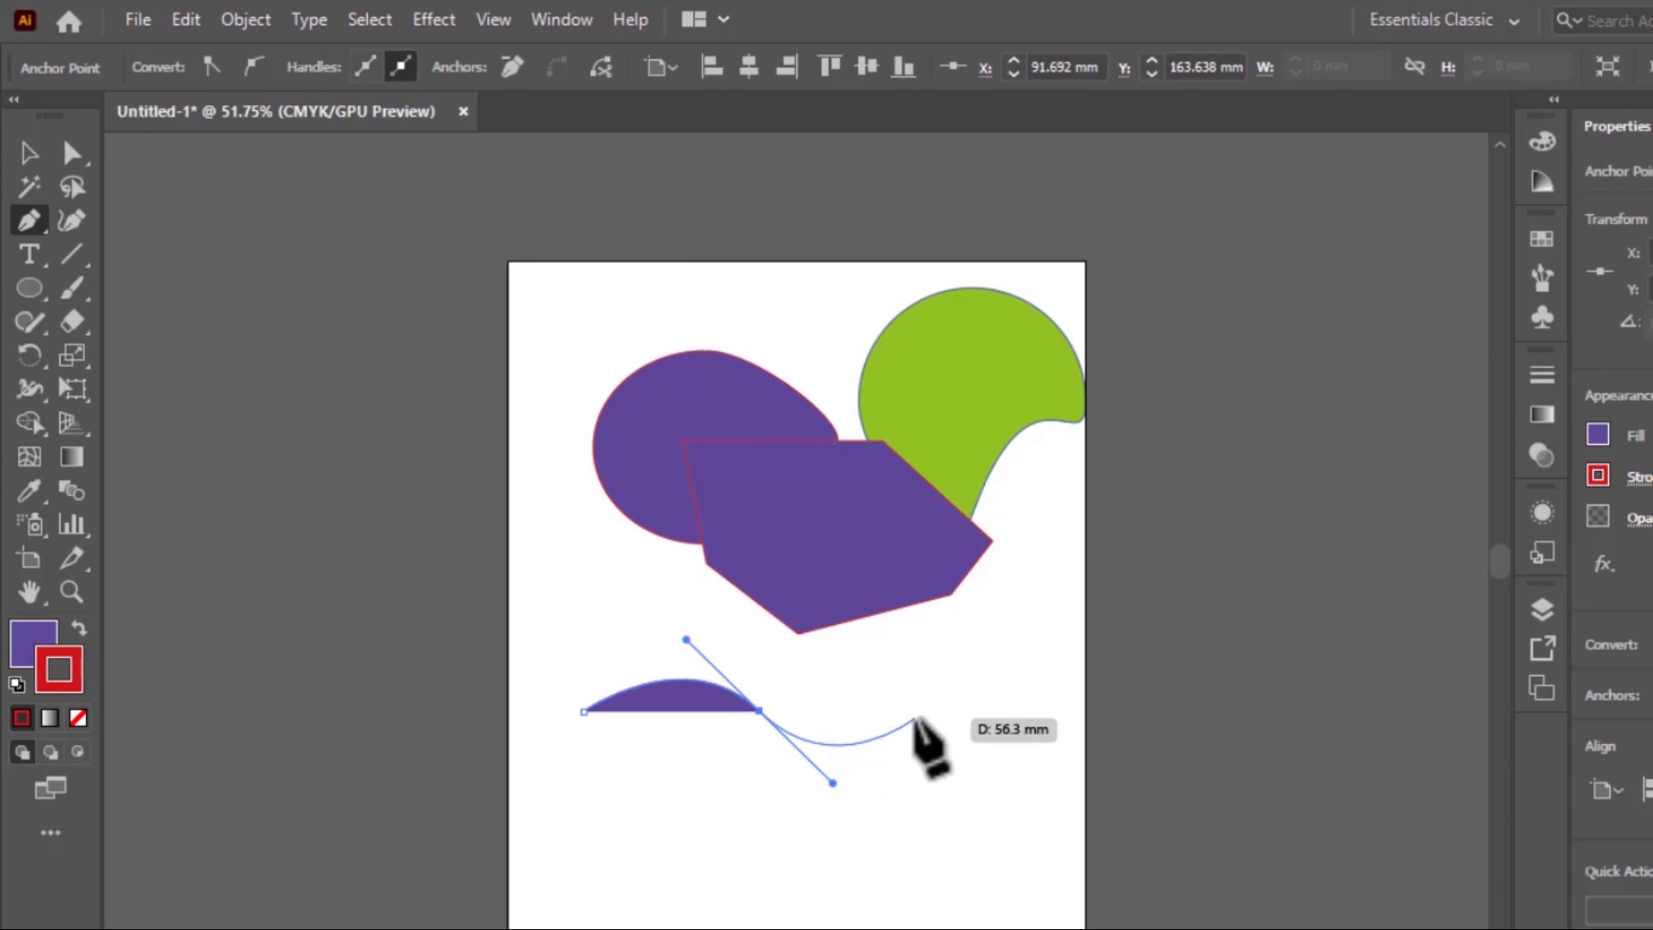
{"action": "left_click", "coordinate": [913, 712]}
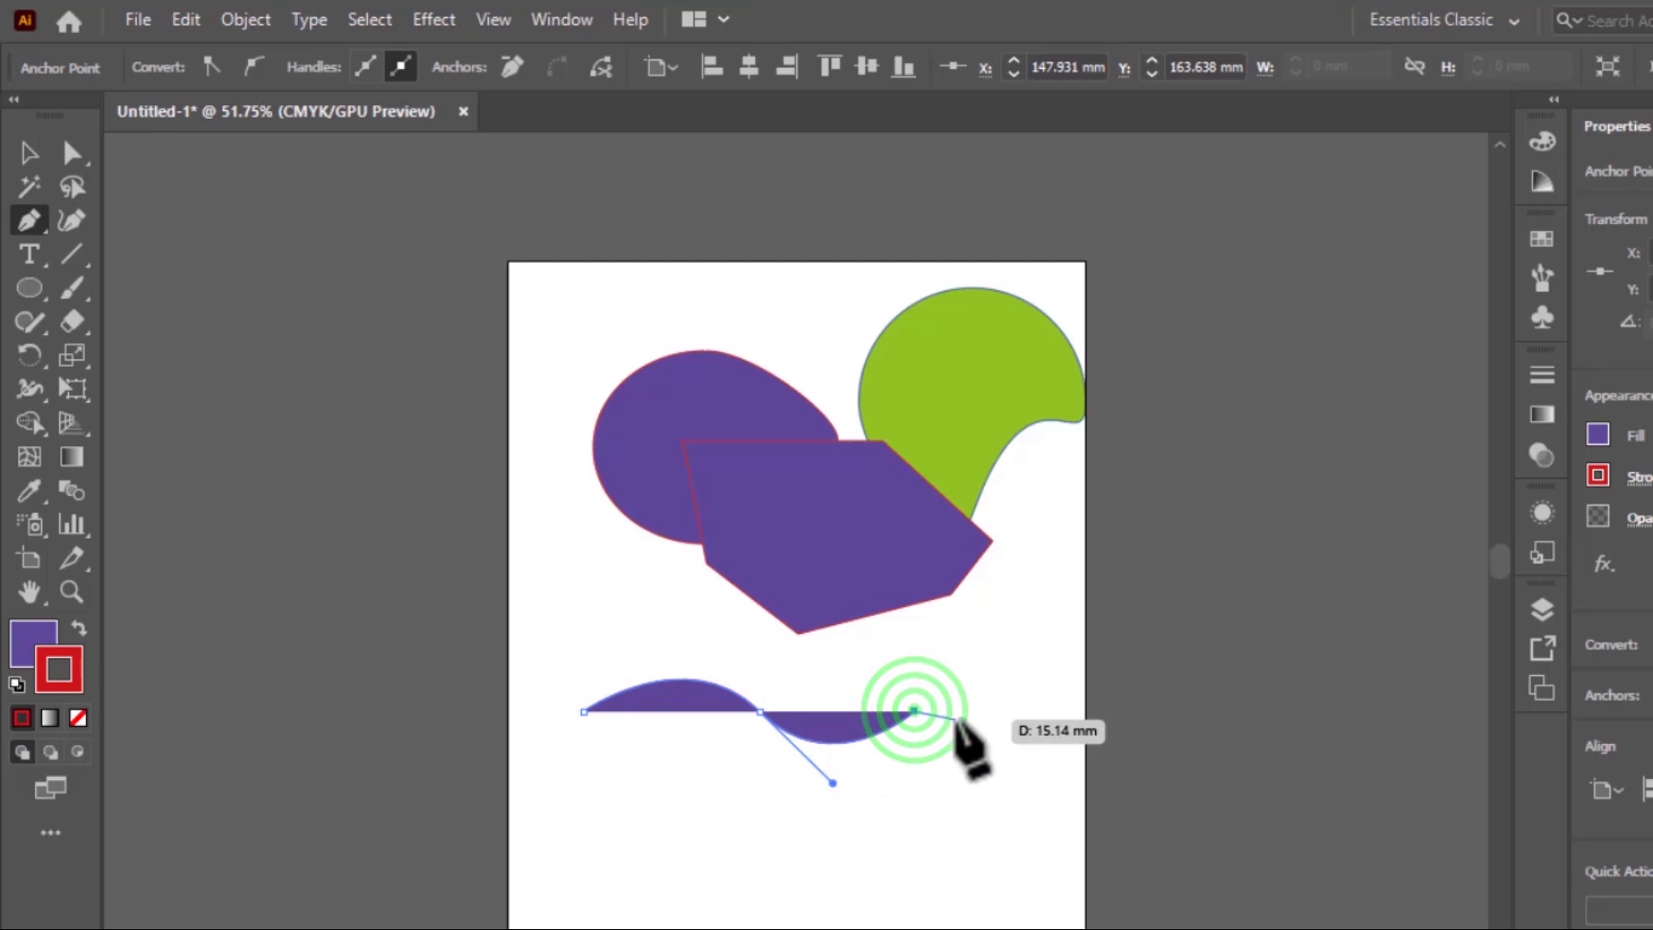
{"action": "left_click_drag", "start_coordinate": [1037, 711], "coordinate": [1116, 783]}
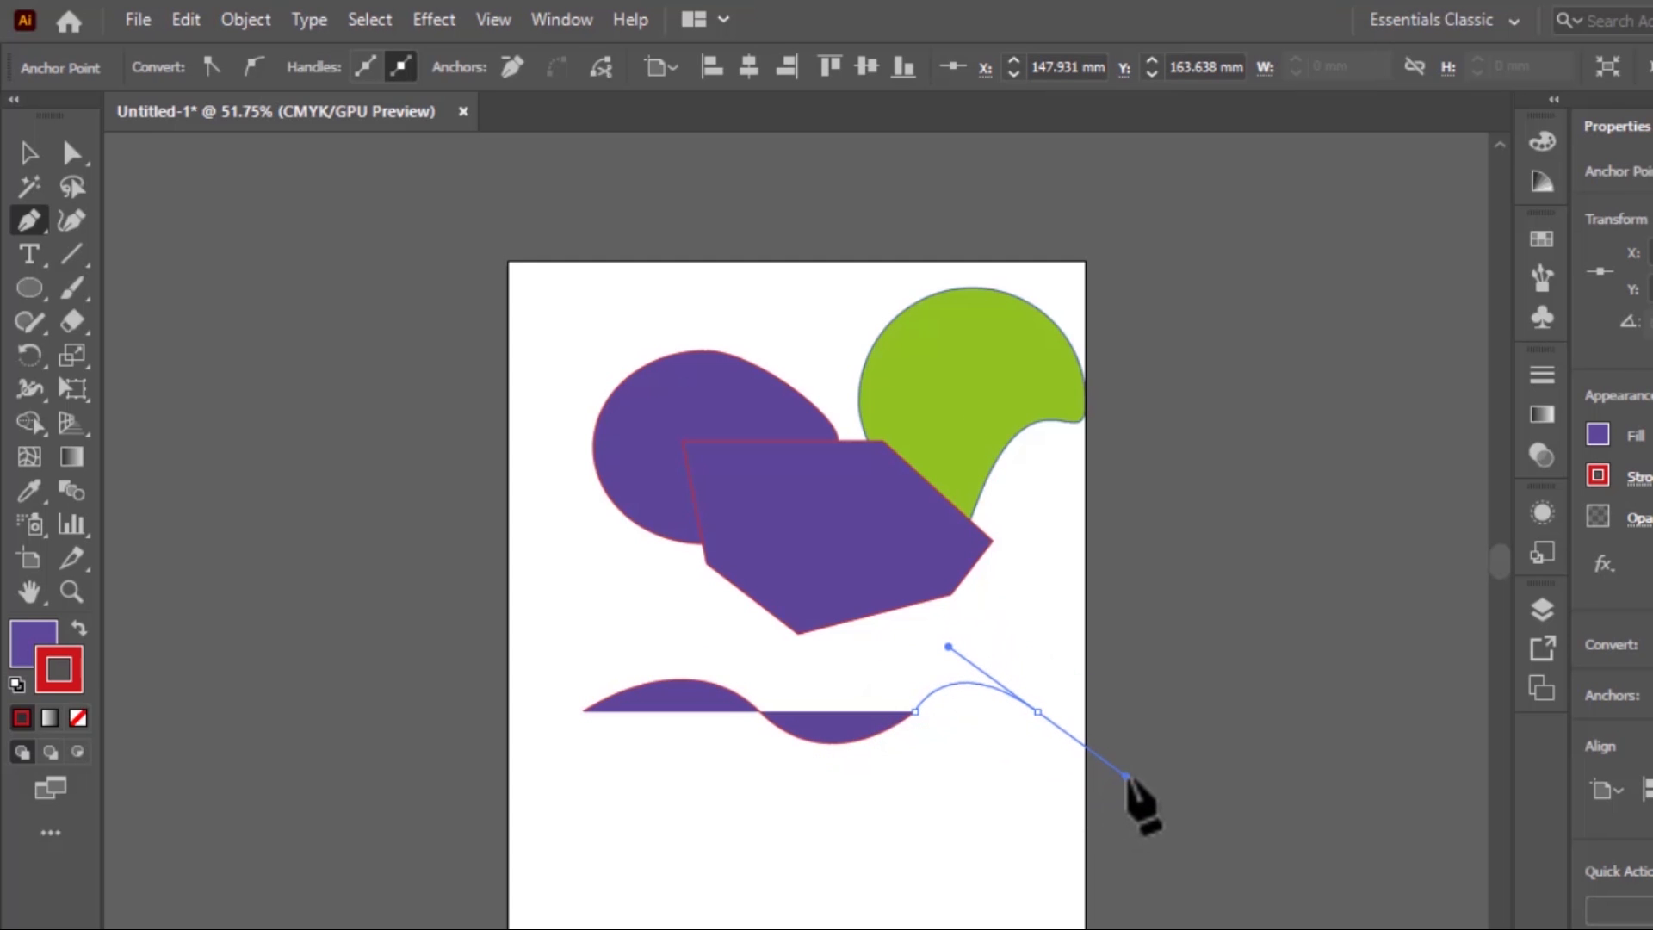
{"action": "left_click_drag", "start_coordinate": [1127, 778], "coordinate": [1128, 777]}
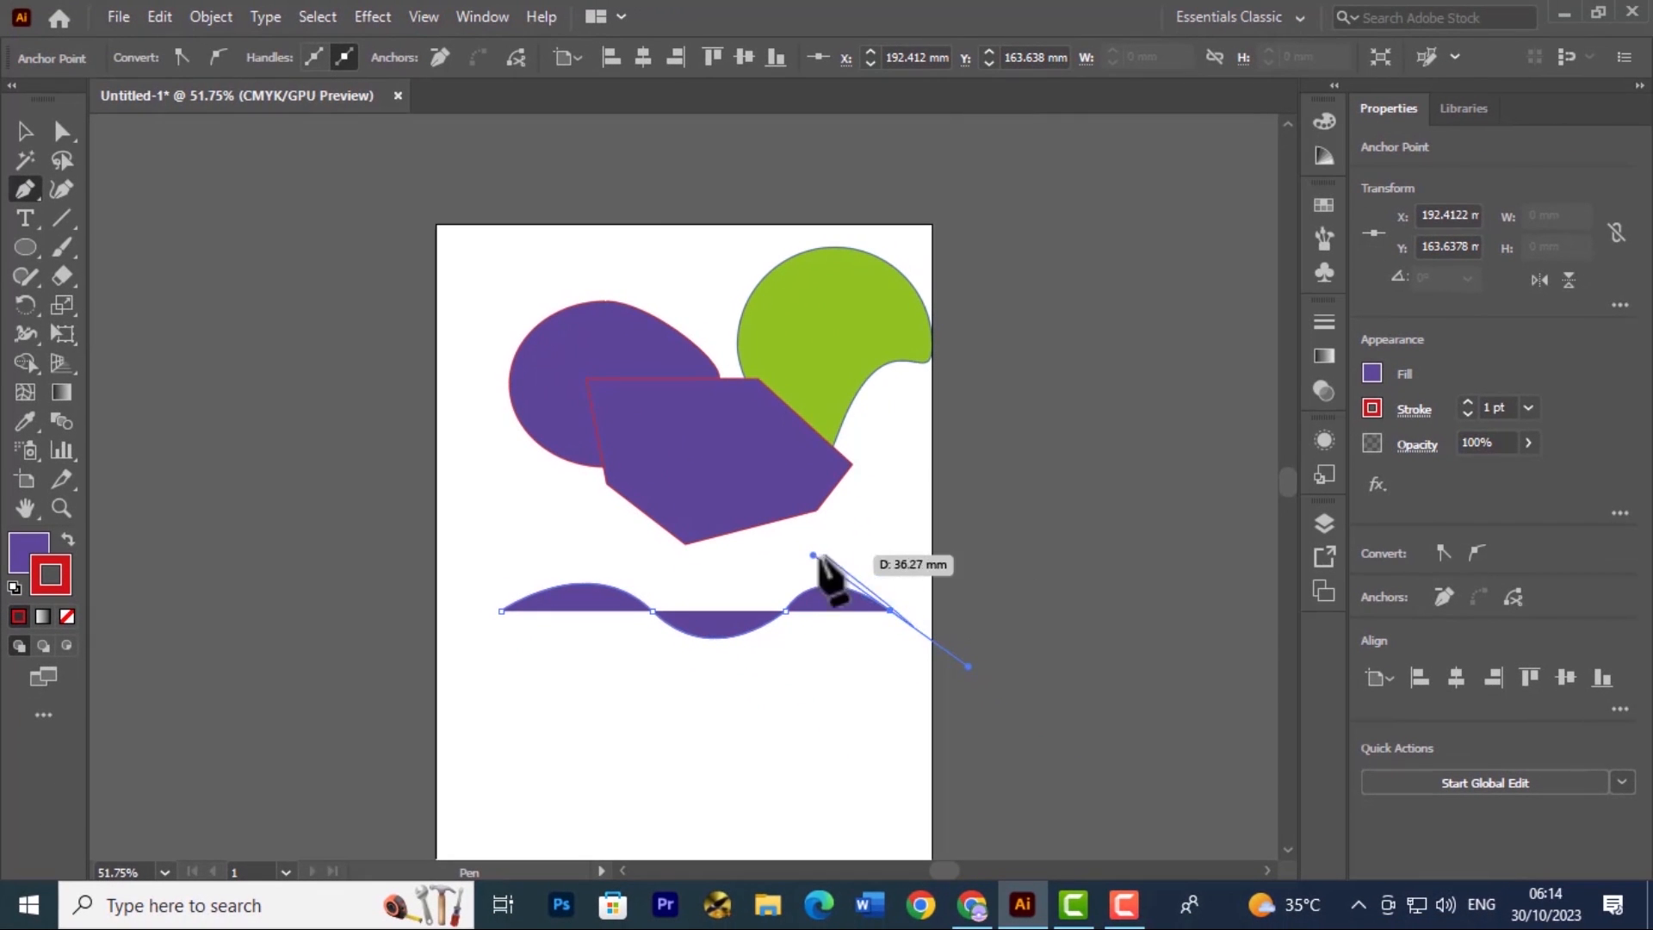
{"action": "left_click", "coordinate": [24, 137]}
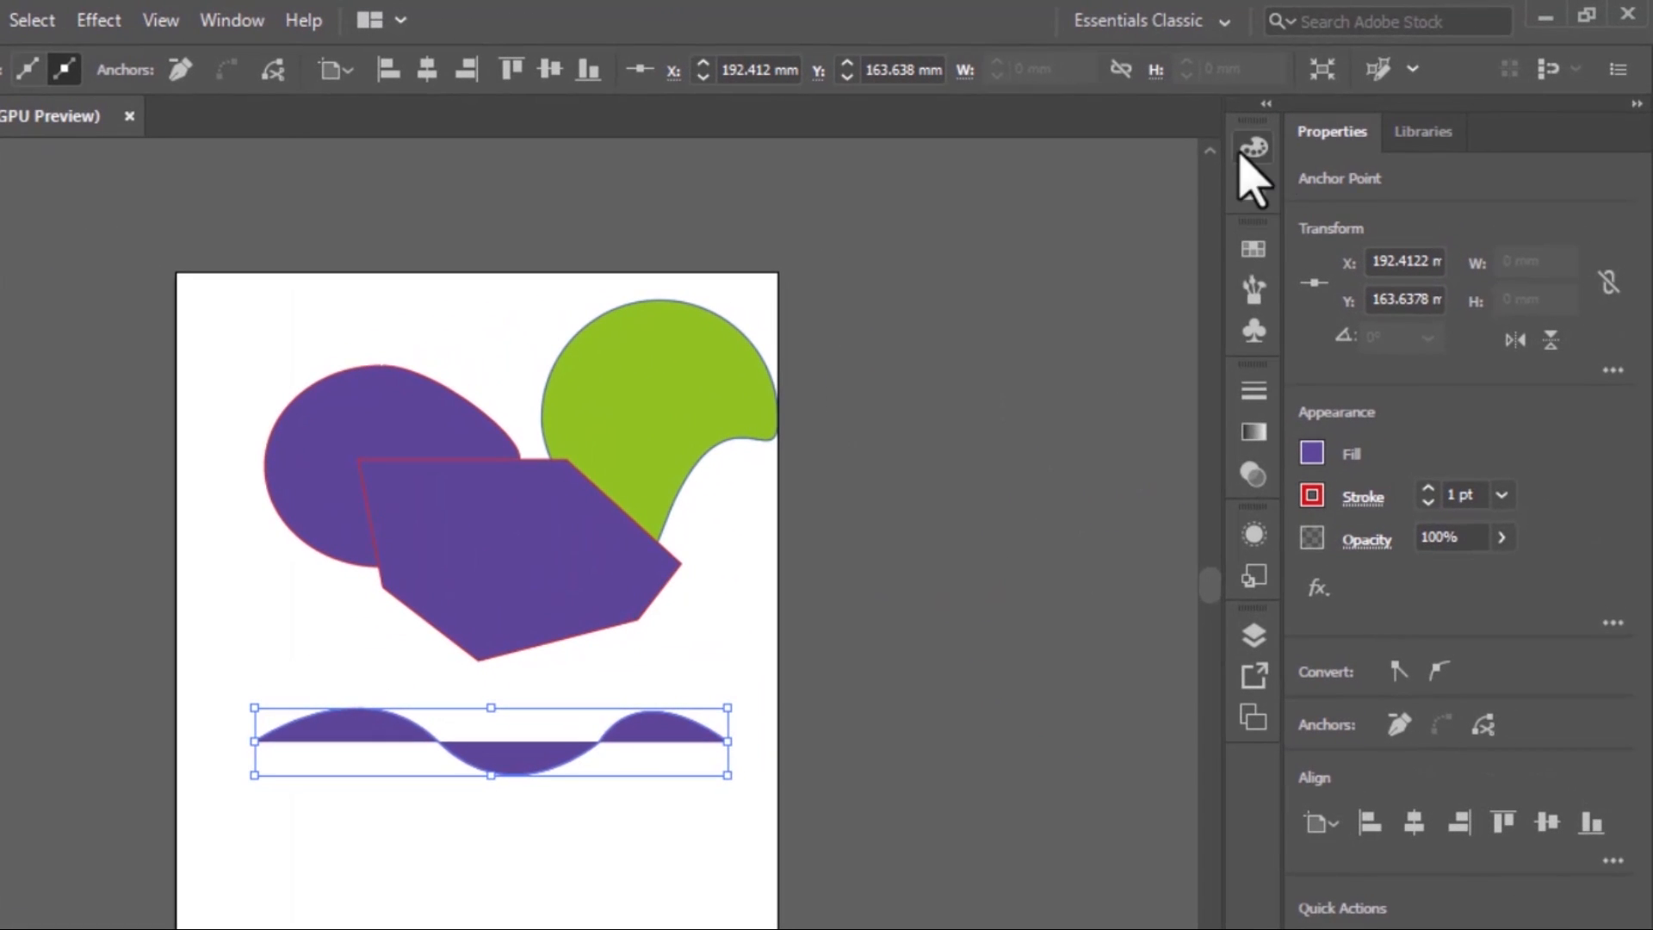
Reset the wavy path to the default white fill and black stroke, close the color settings and deselect the path
{"action": "left_click", "coordinate": [1256, 148]}
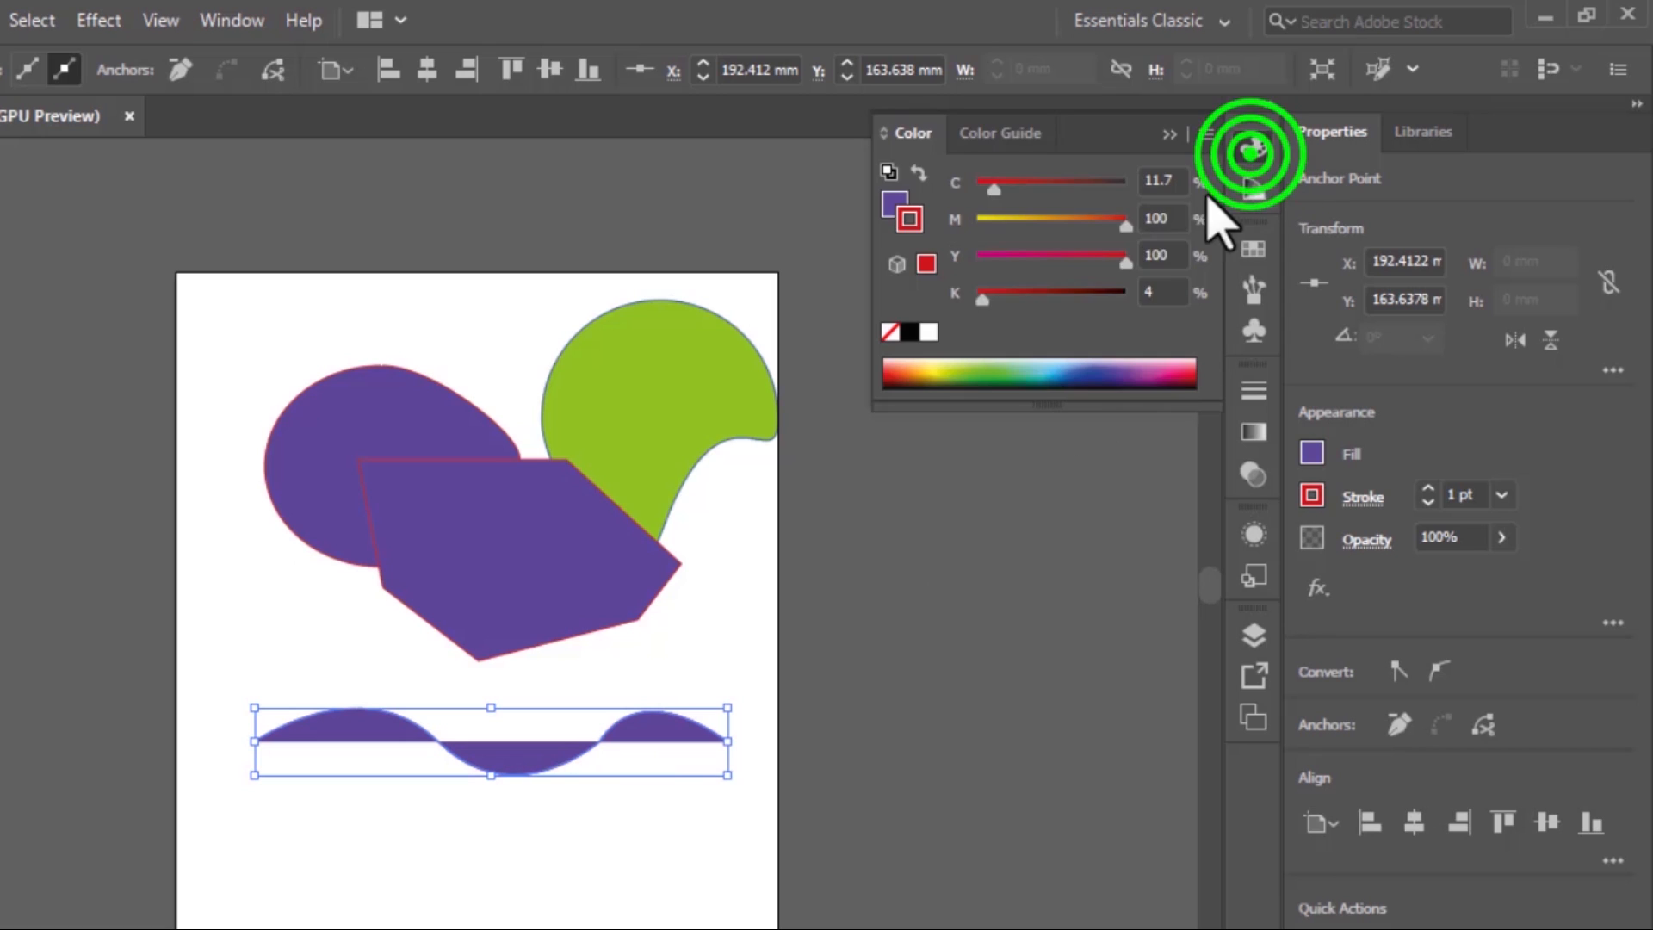
{"action": "left_click", "coordinate": [888, 171]}
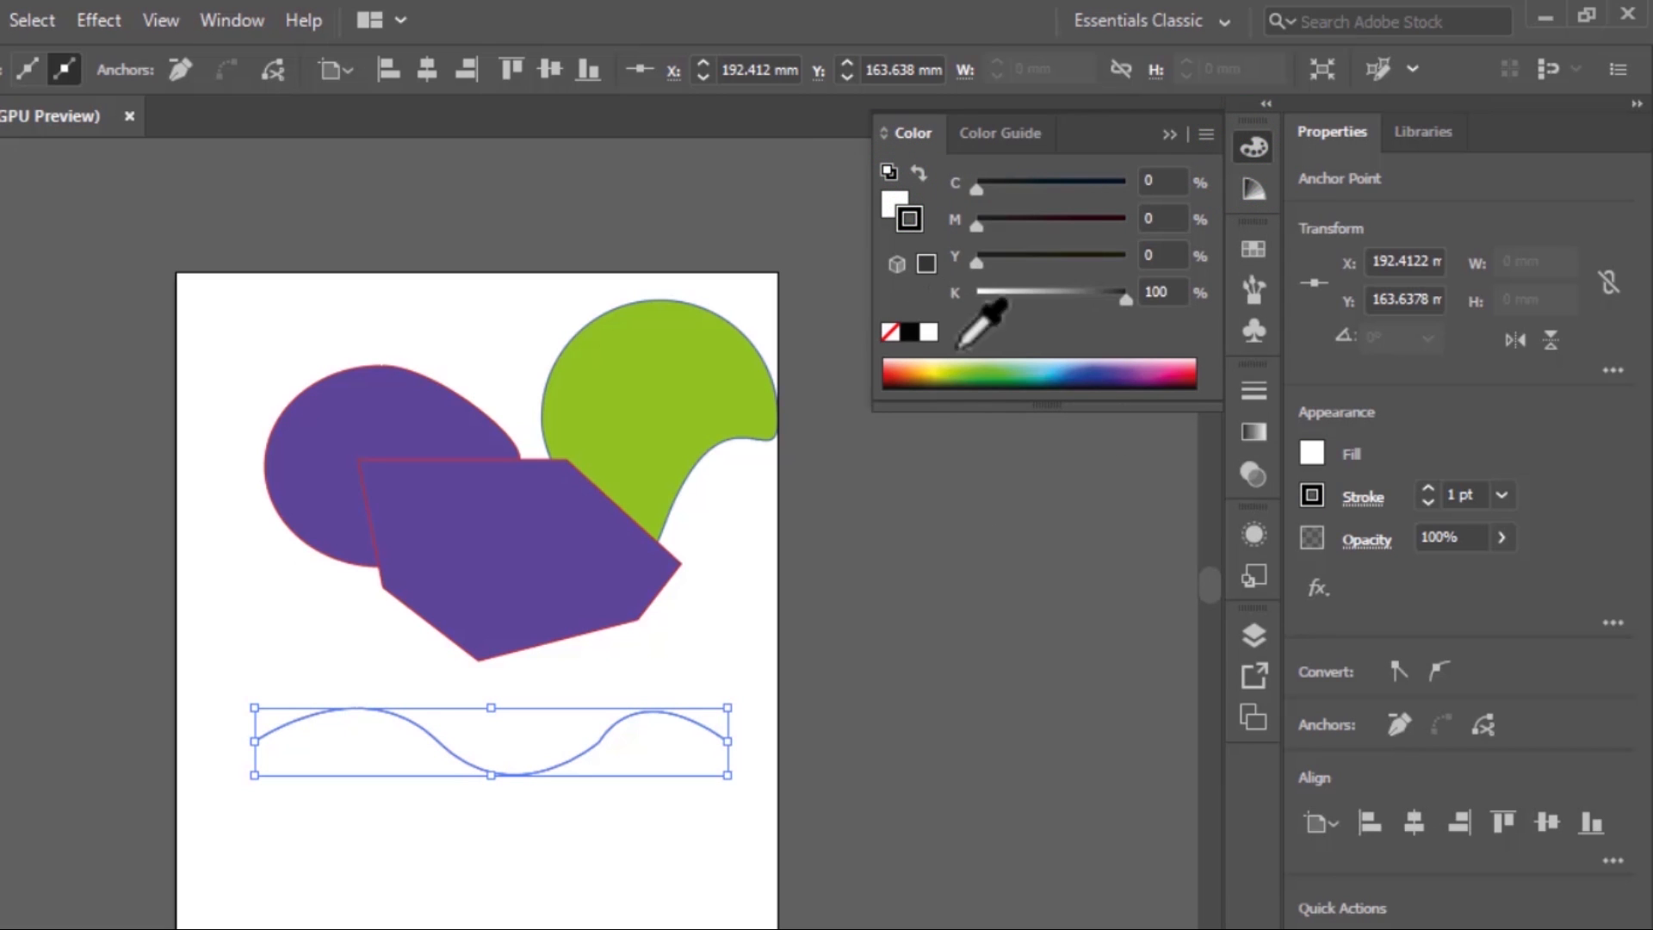
{"action": "left_click", "coordinate": [1169, 134]}
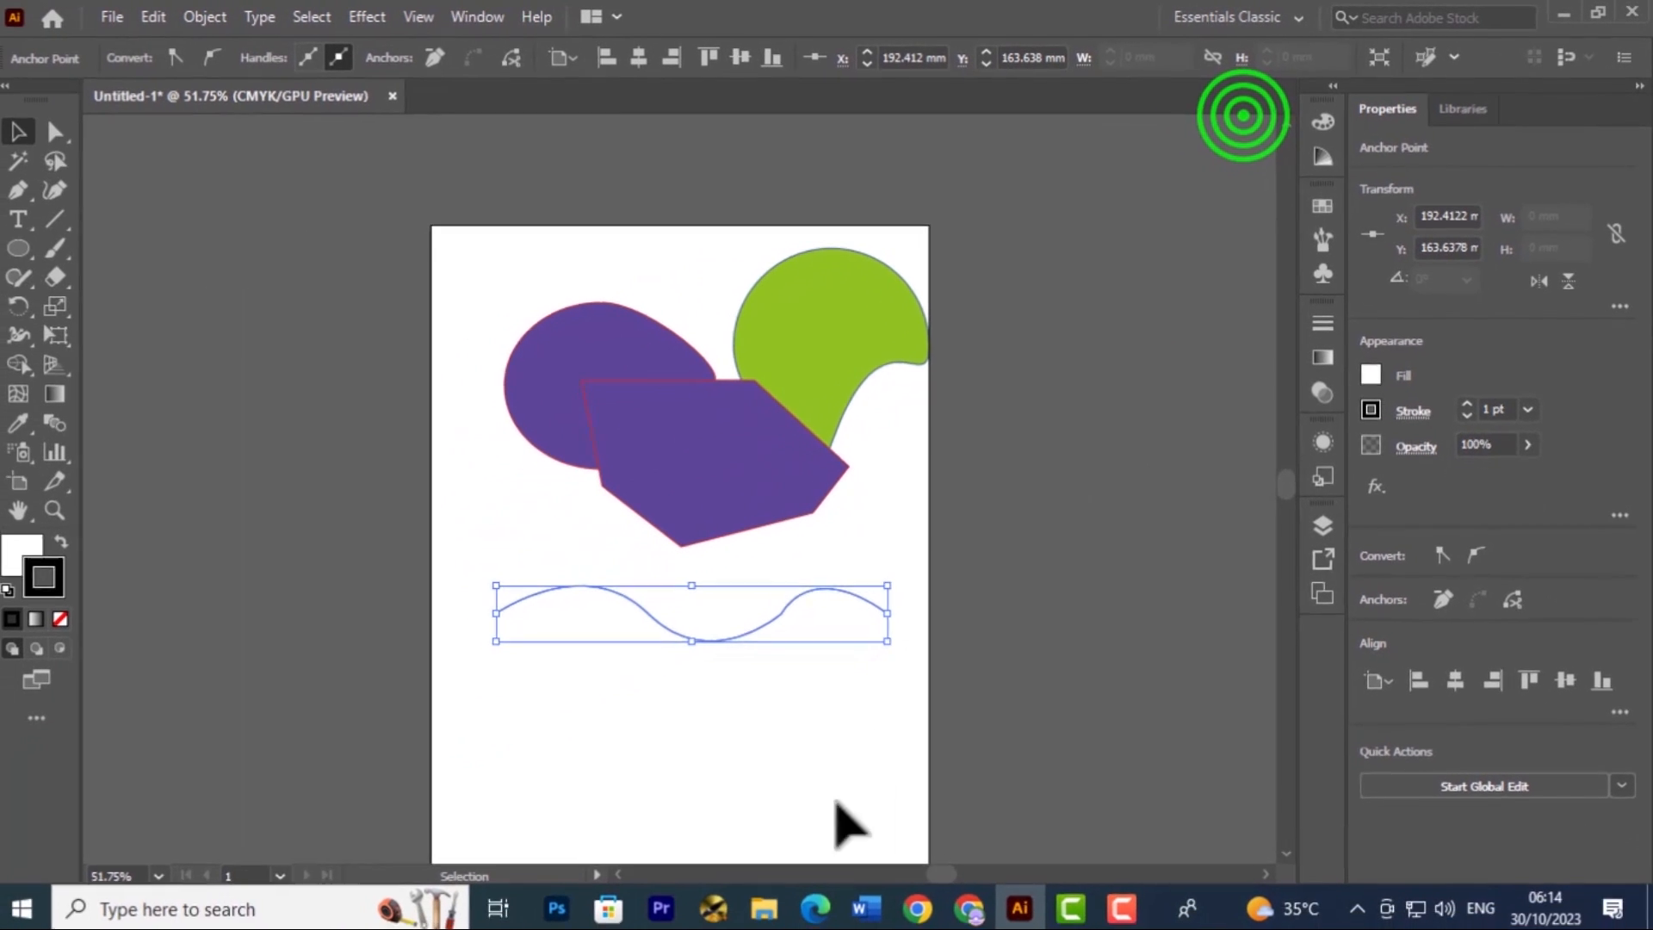
{"action": "left_click", "coordinate": [786, 757]}
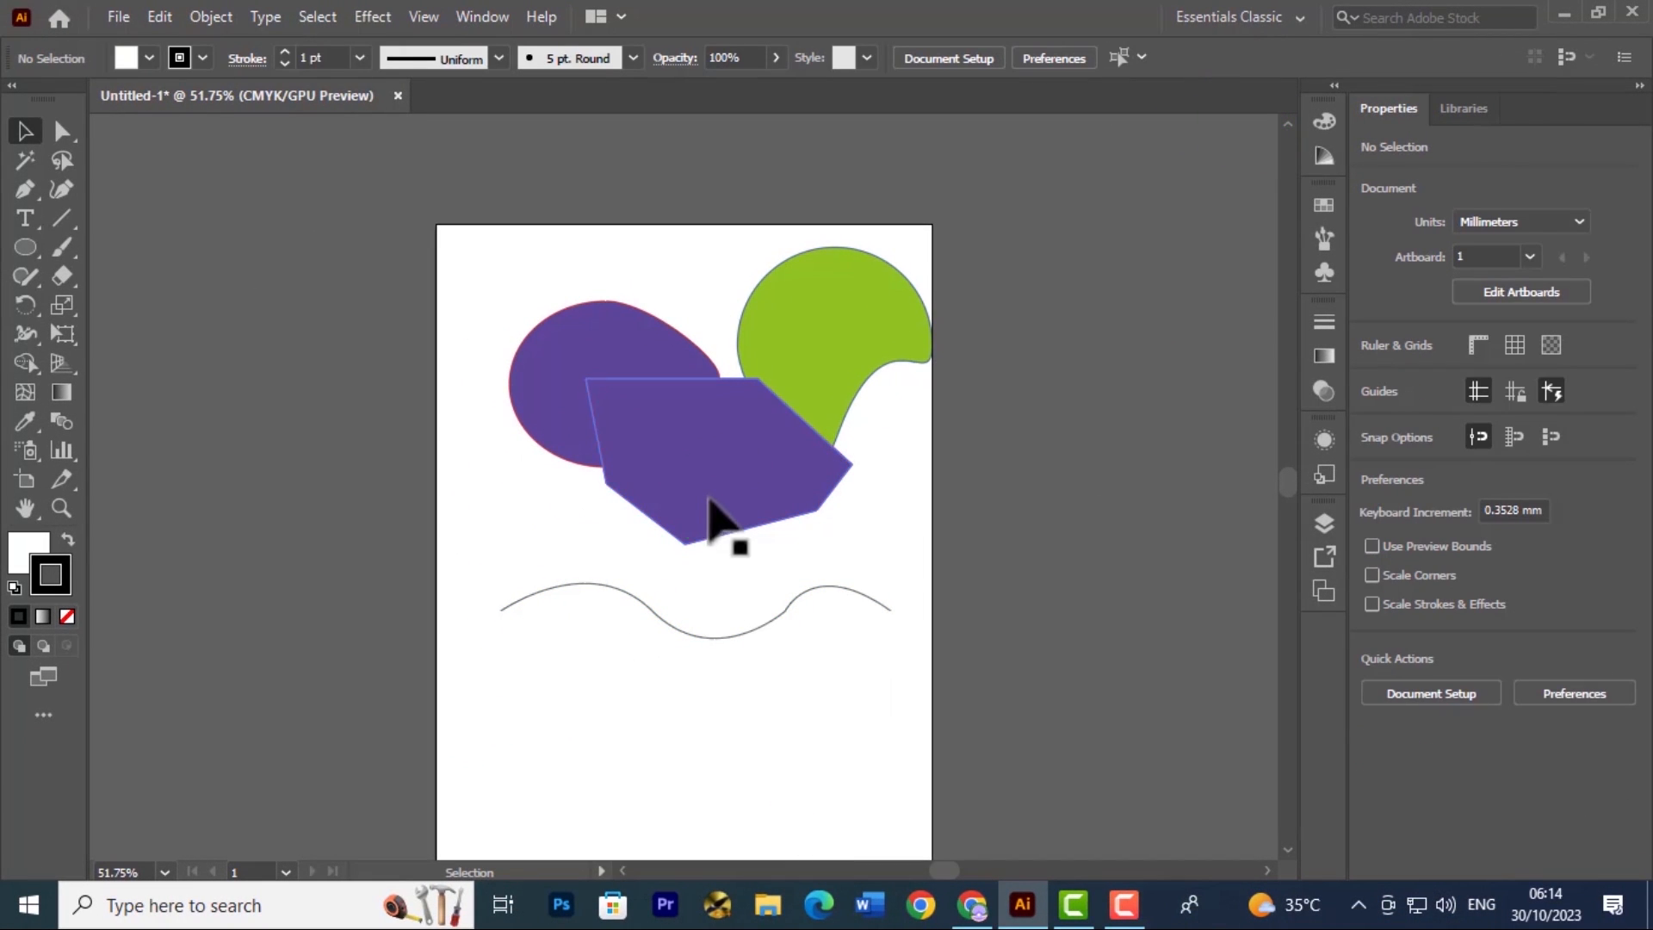
Reposition the shapes: polygon up past the artboard's top edge, green shape slightly left, and wavy path up and right to just below them
{"action": "left_click_drag", "start_coordinate": [708, 517], "coordinate": [604, 345]}
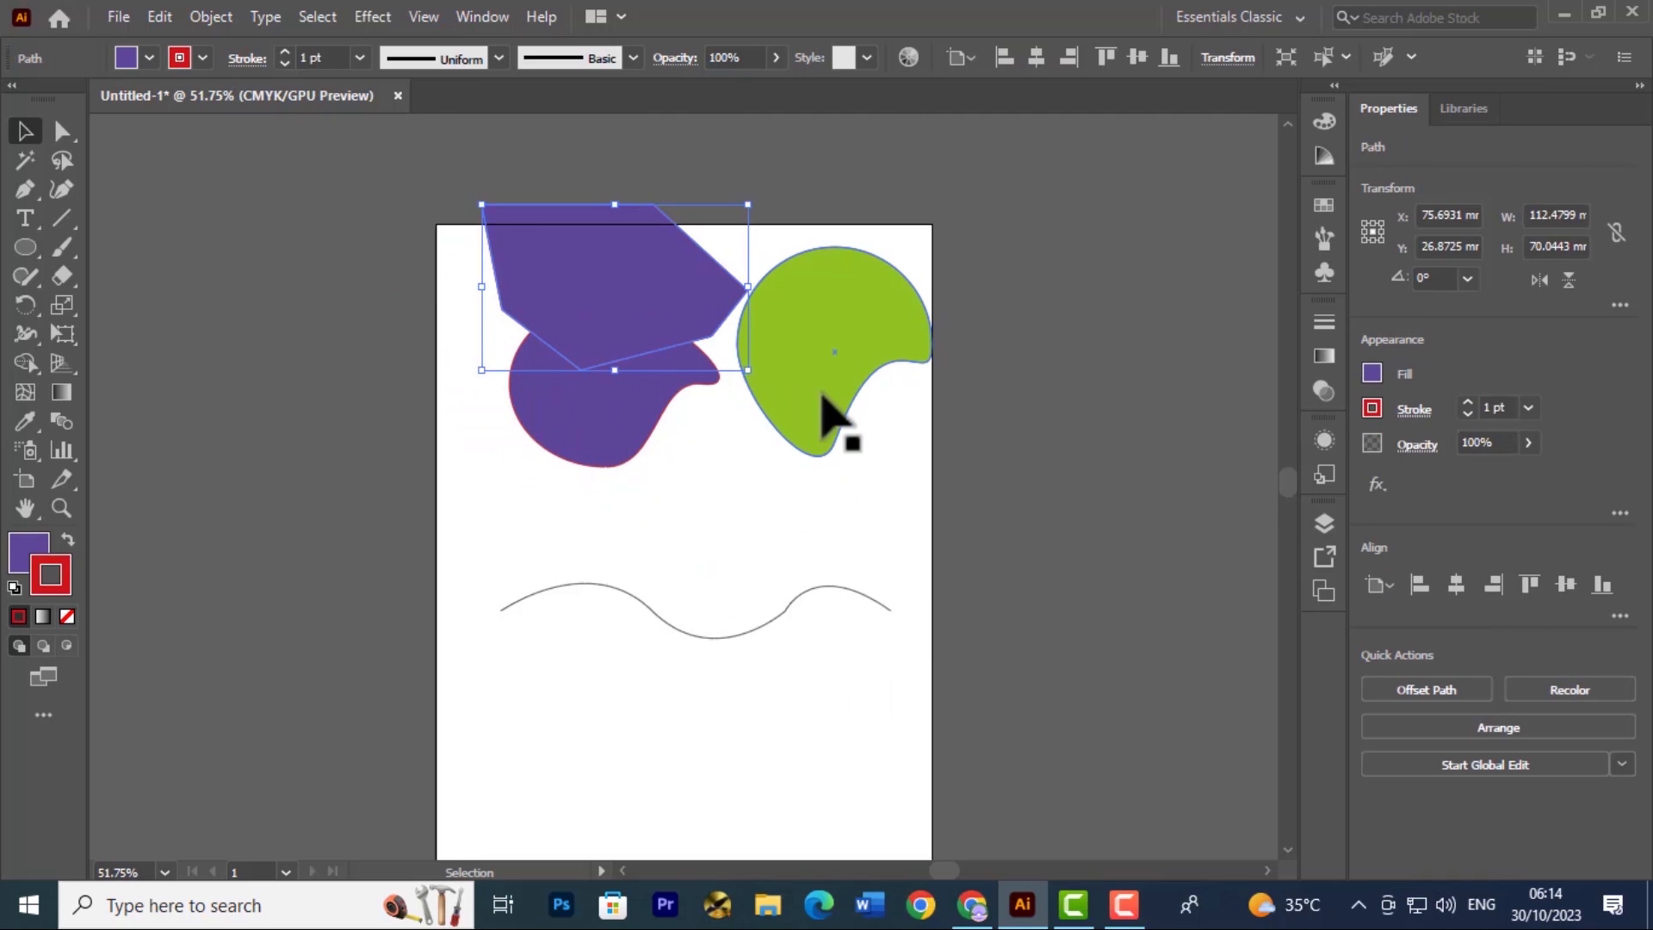
{"action": "left_click_drag", "start_coordinate": [822, 396], "coordinate": [794, 398]}
{"action": "left_click", "coordinate": [771, 614]}
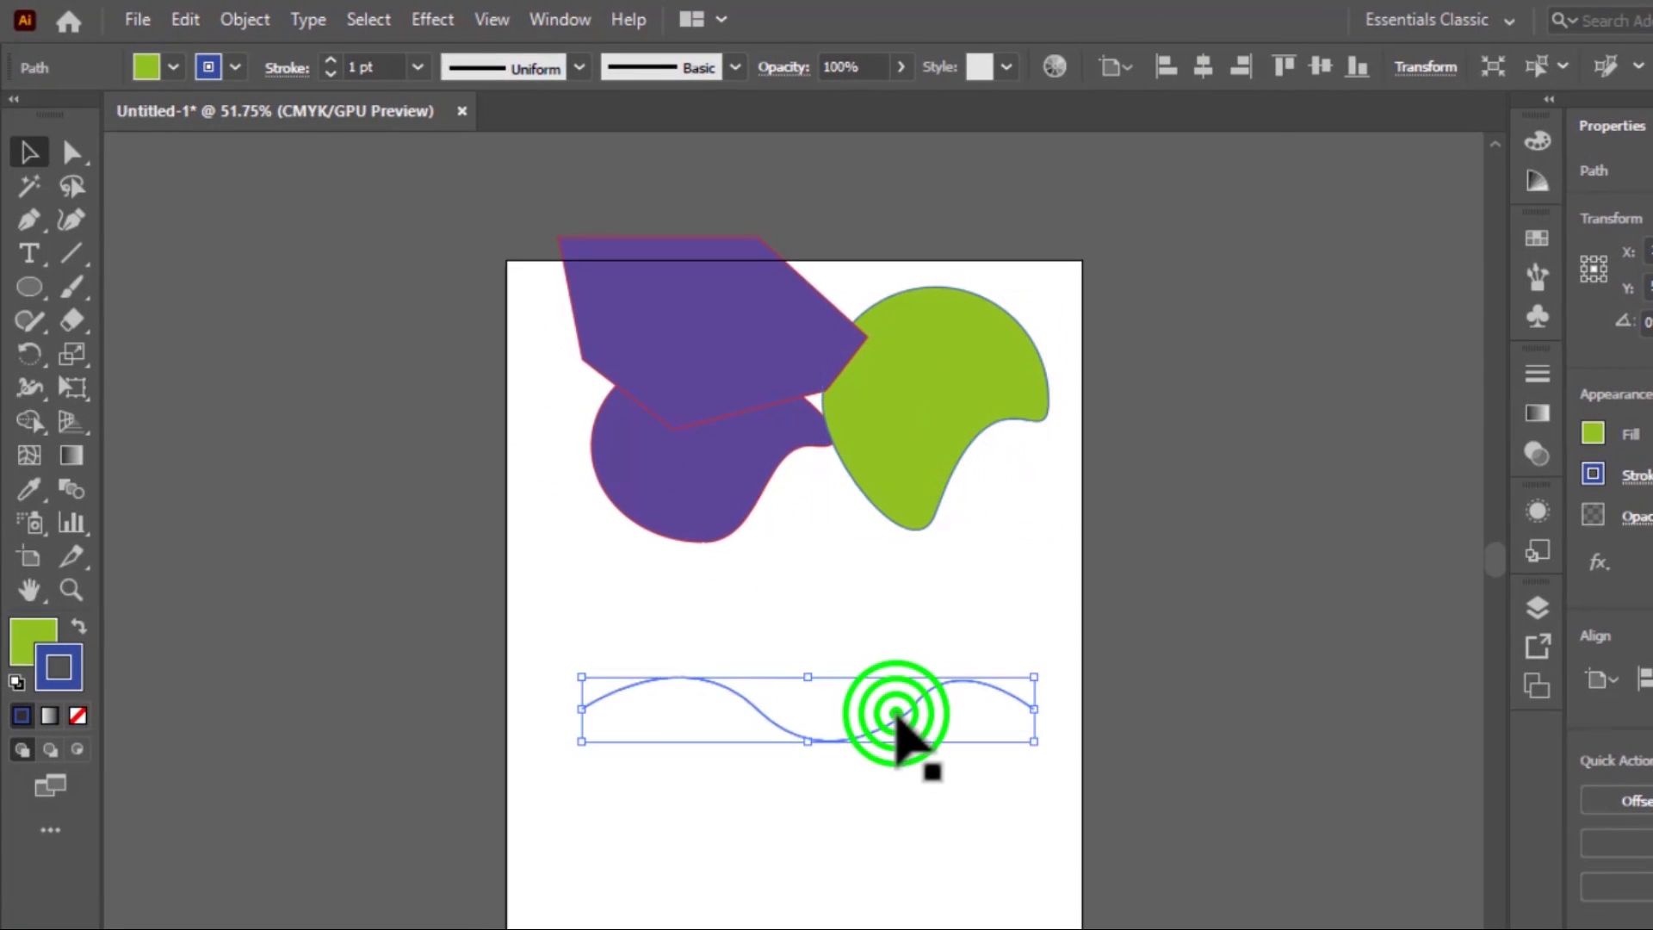
{"action": "left_click_drag", "start_coordinate": [895, 715], "coordinate": [942, 592]}
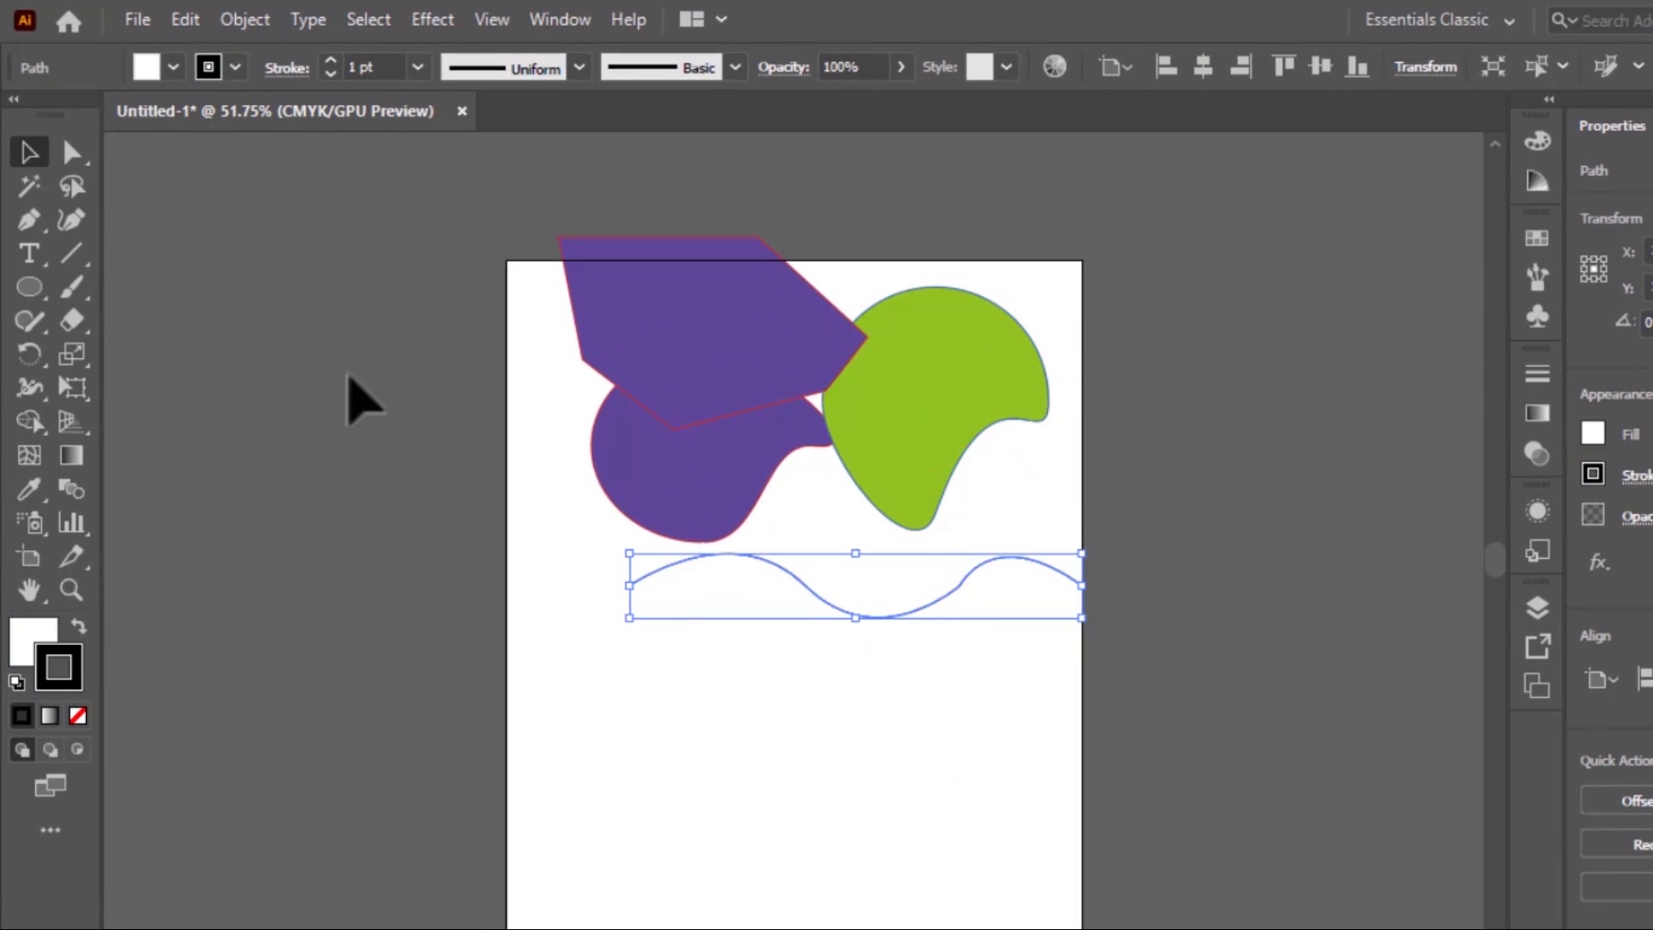
Draw a closed leaf-like shape with the Pen tool below the wavy path, starting at about X 25.7, Y 150.9 mm, with two curved sides and one straight side
{"action": "left_click", "coordinate": [29, 221]}
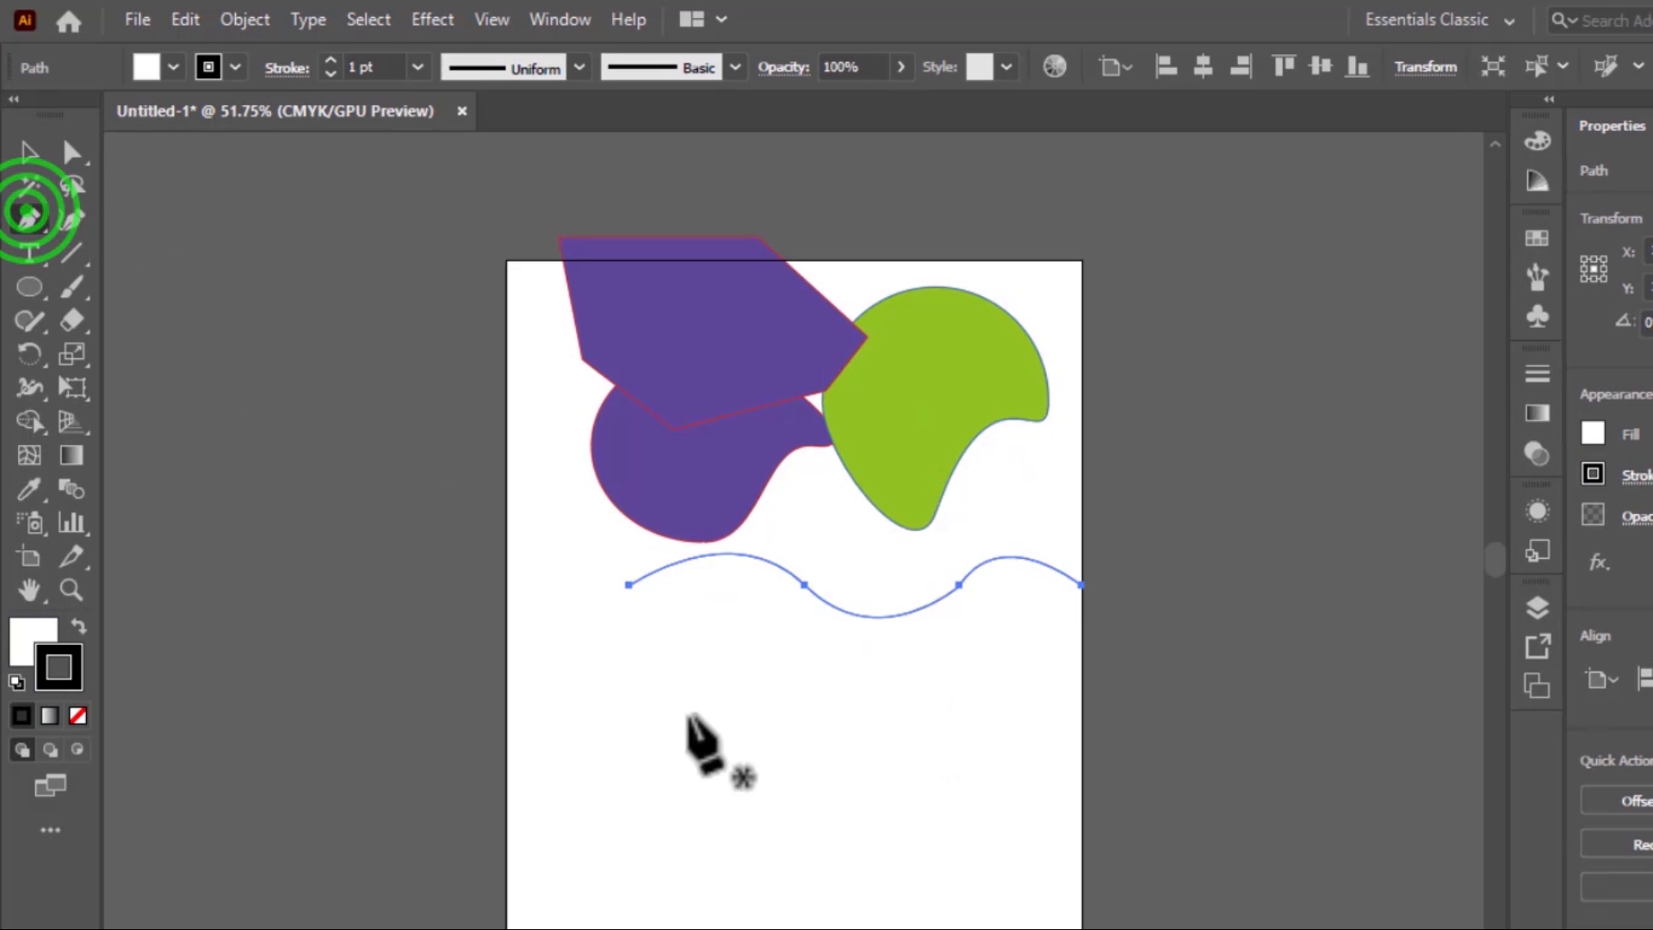
{"action": "left_click", "coordinate": [575, 673]}
{"action": "left_click_drag", "start_coordinate": [773, 734], "coordinate": [868, 648]}
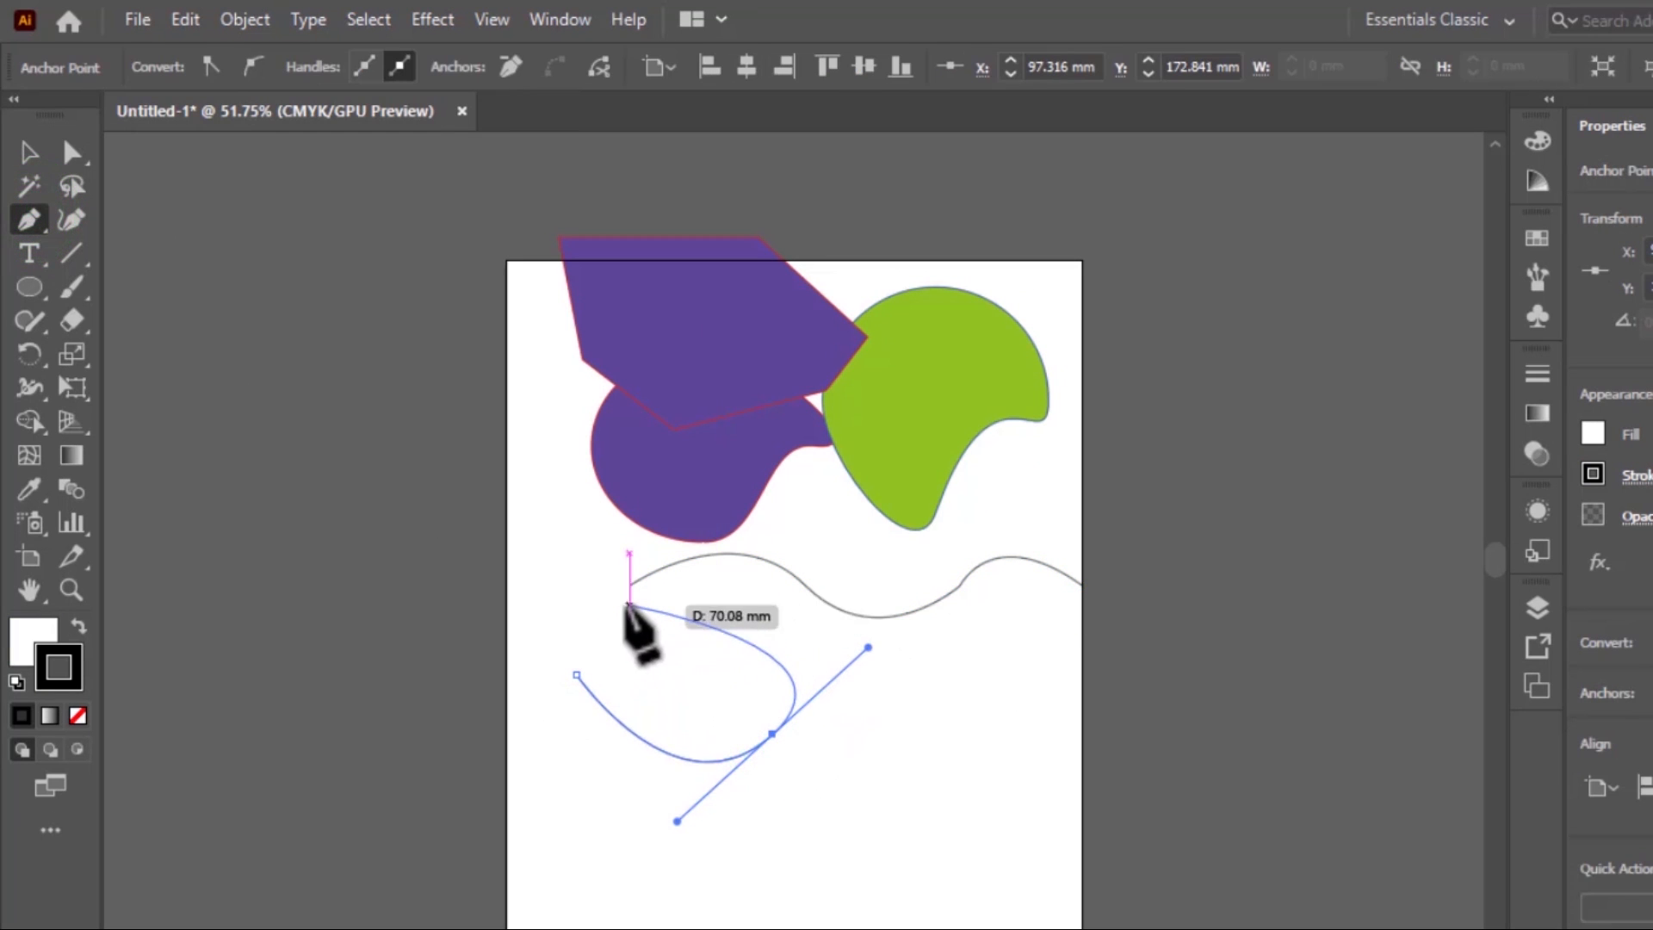
{"action": "left_click", "coordinate": [652, 633]}
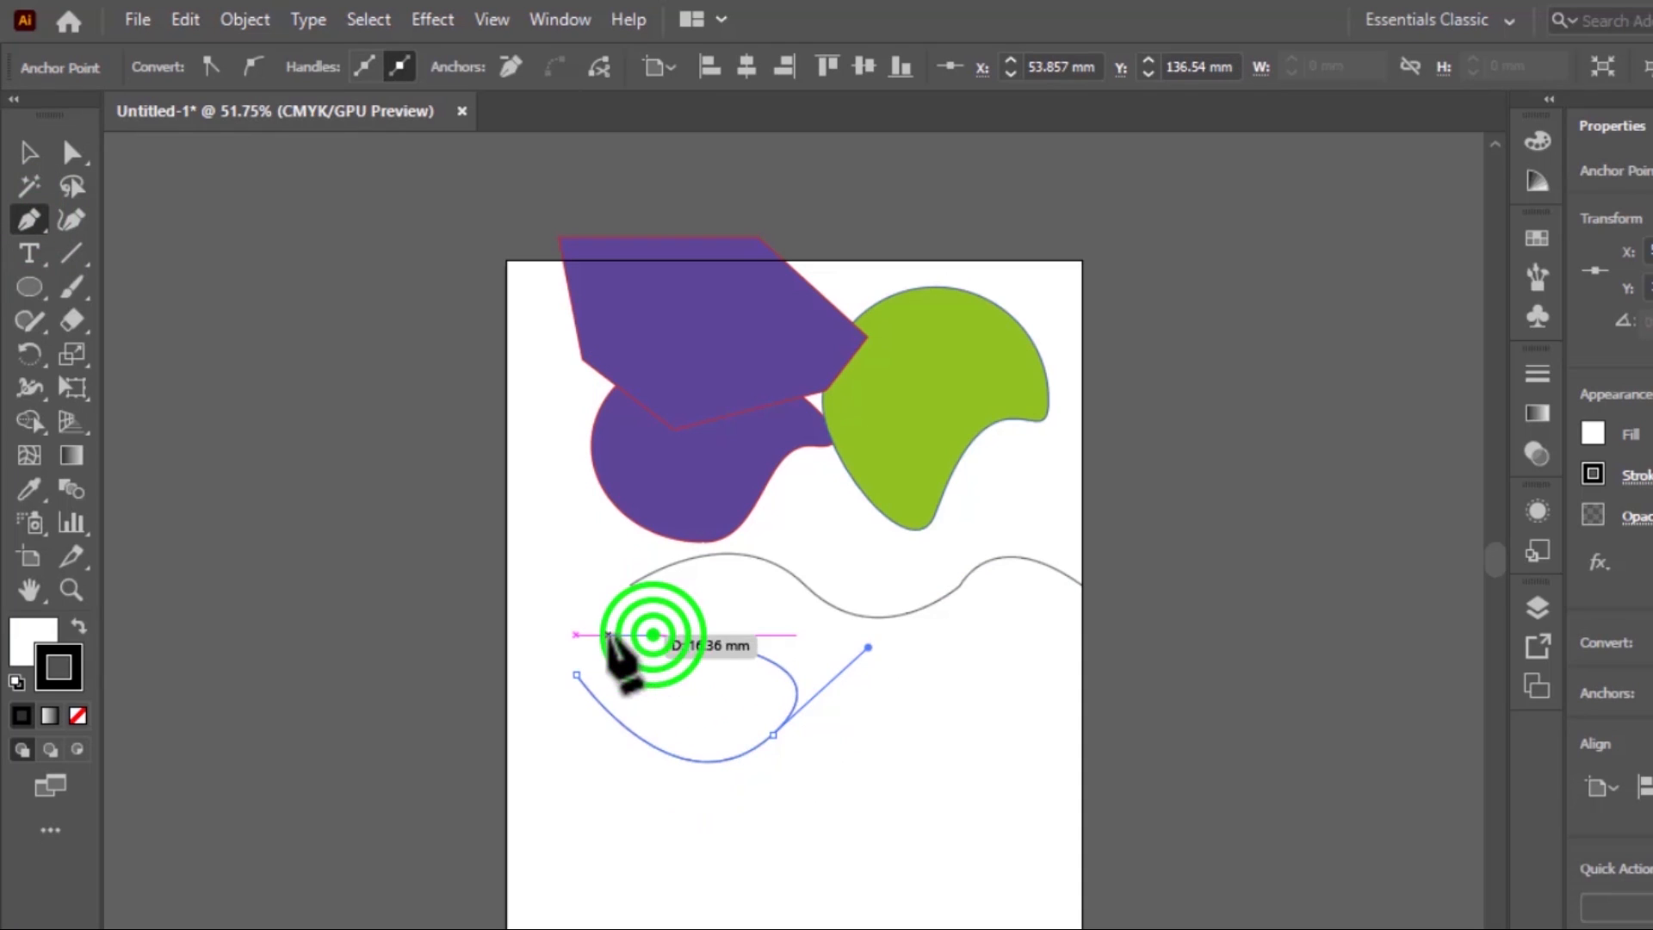
{"action": "left_click", "coordinate": [576, 674]}
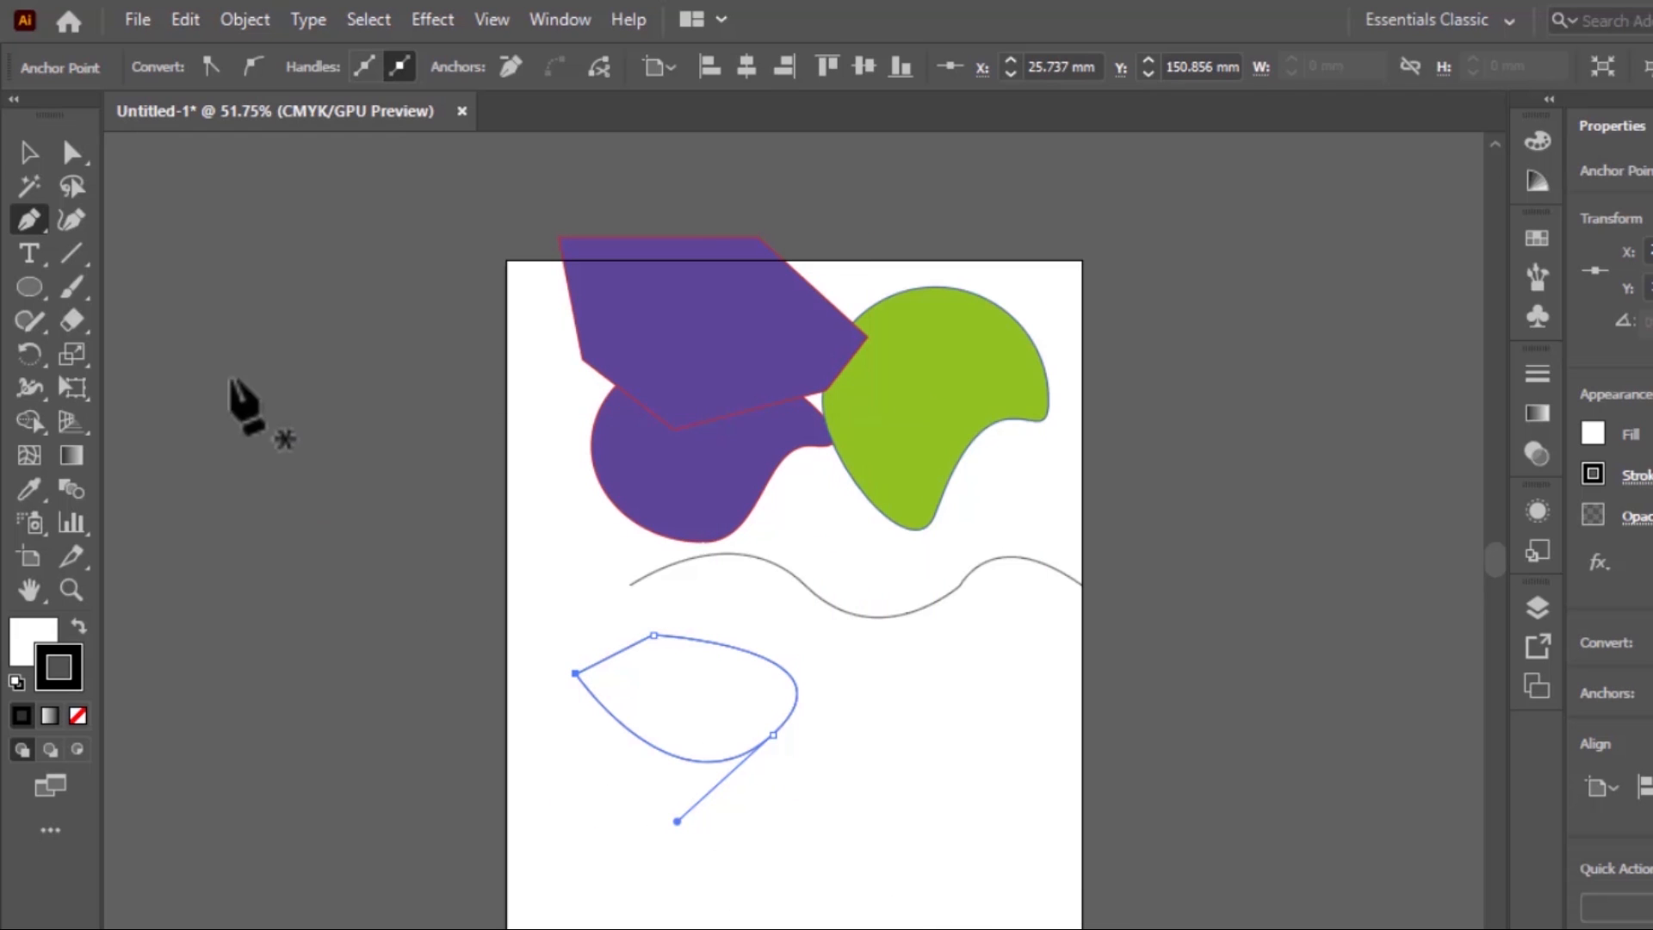
Delete the purple polygon, the wavy path and the leaf-like pen shape, leaving only the purple and green shapes
{"action": "key", "text": "v"}
{"action": "left_click_drag", "start_coordinate": [683, 324], "coordinate": [860, 606]}
{"action": "key", "text": "Delete"}
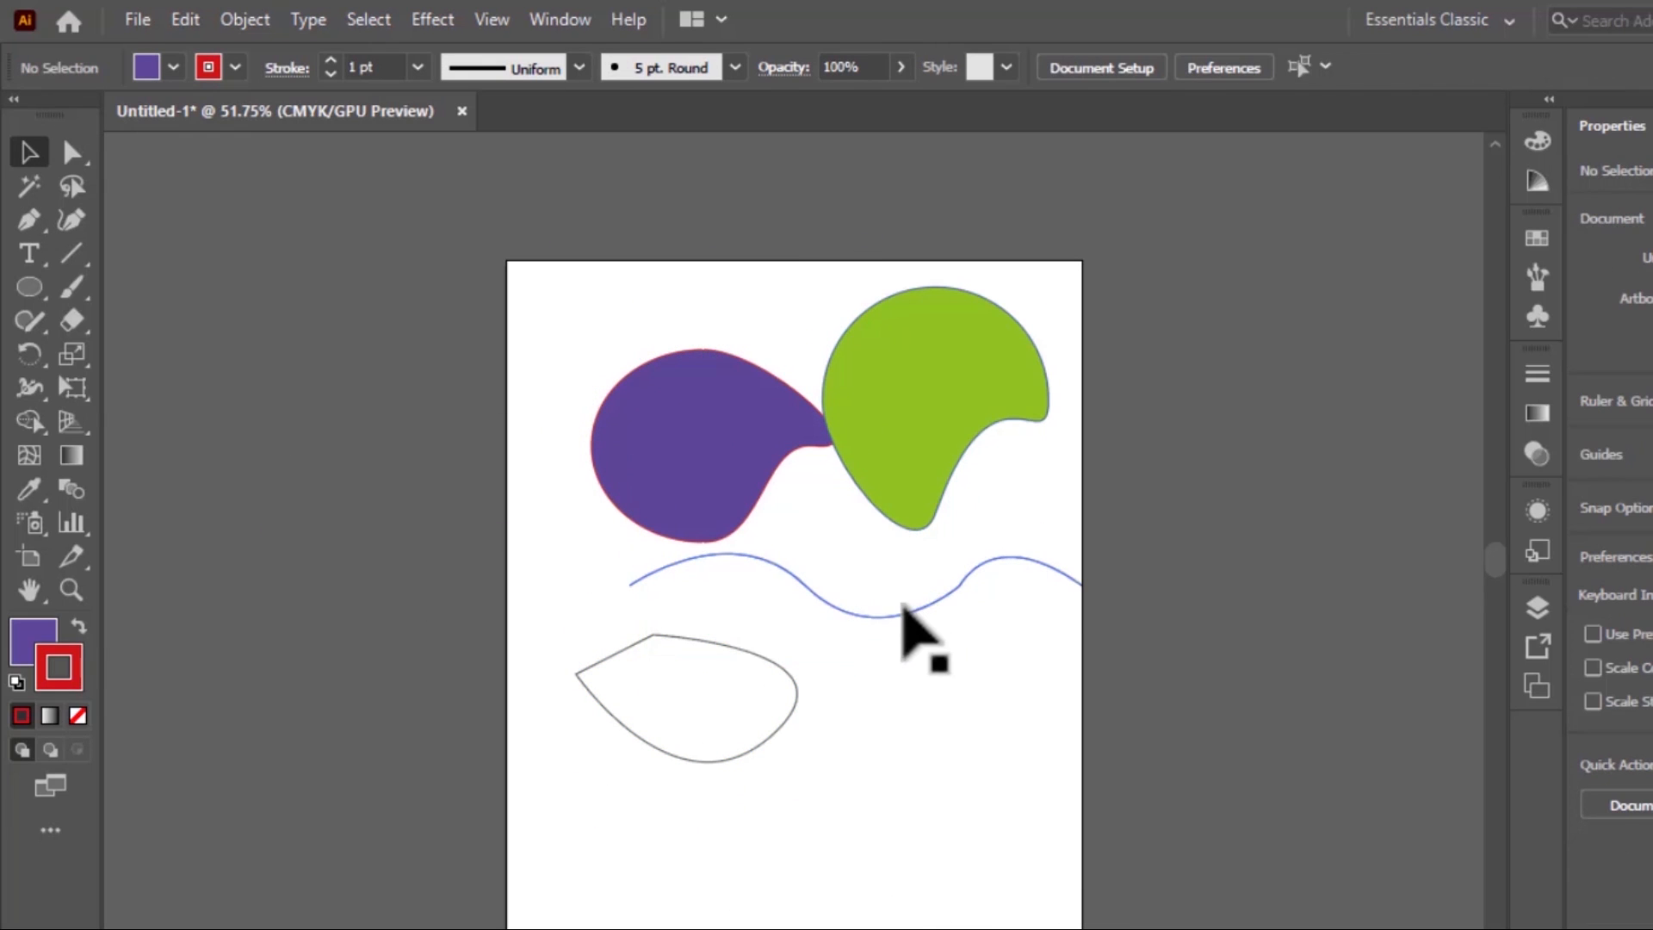
{"action": "left_click", "coordinate": [903, 610]}
{"action": "key", "text": "Delete"}
{"action": "left_click", "coordinate": [758, 674]}
{"action": "key", "text": "Delete"}
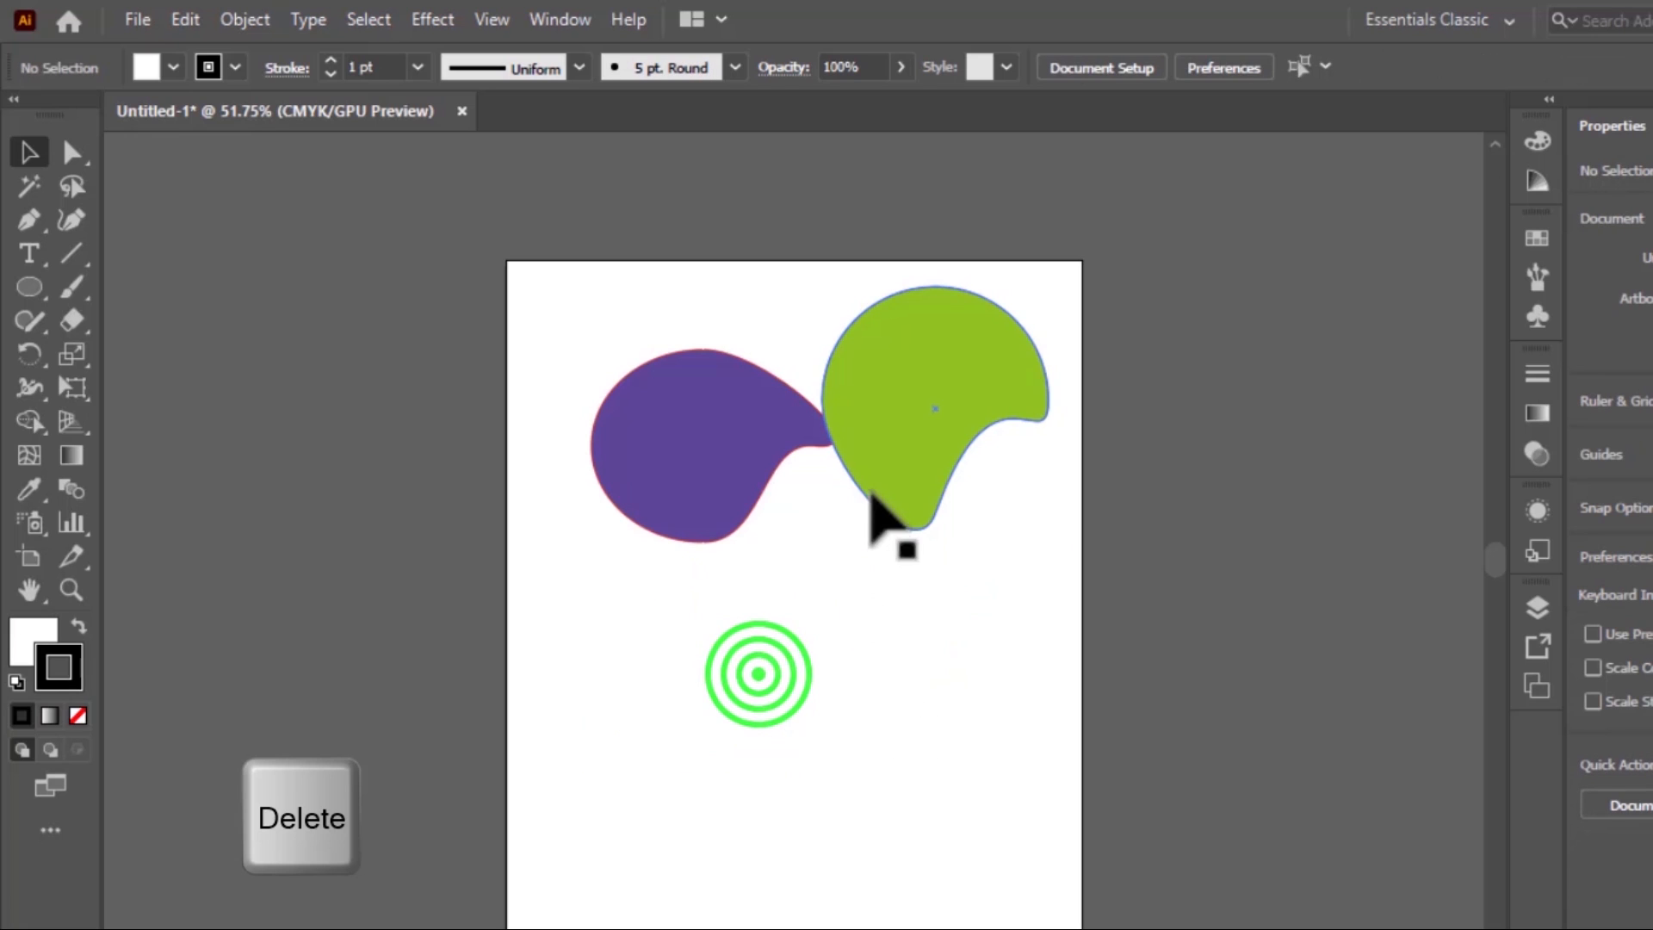
Move the green shape down to the lower right of the purple shape and open the Align controls
{"action": "left_click_drag", "start_coordinate": [871, 494], "coordinate": [860, 713]}
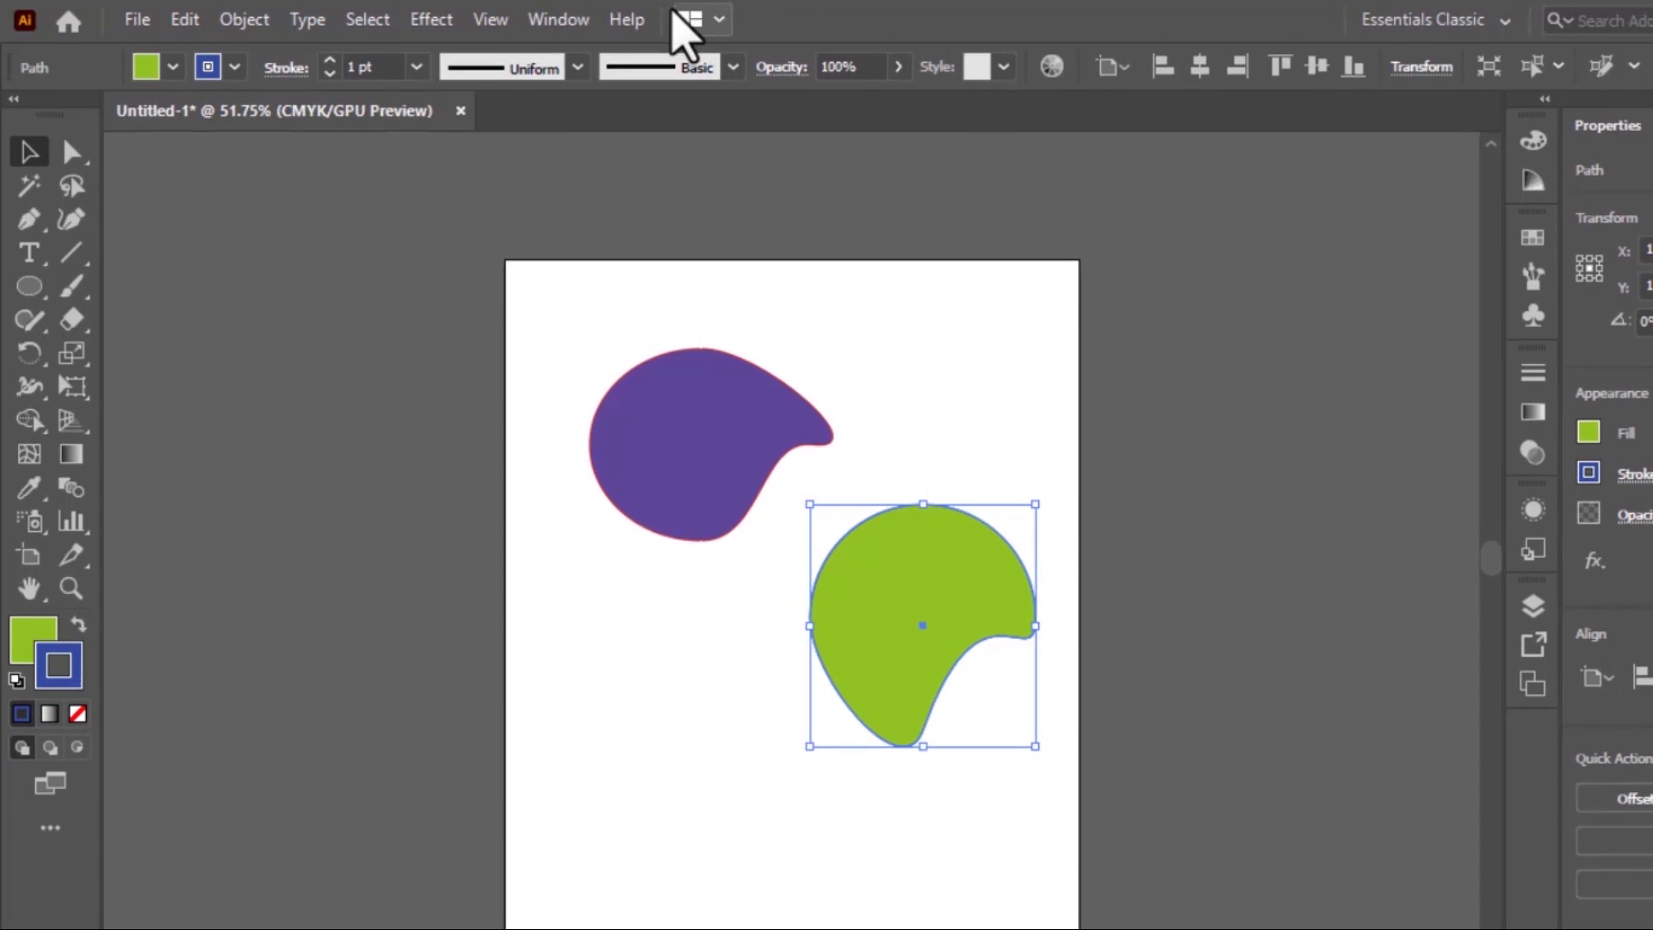
{"action": "left_click", "coordinate": [560, 19]}
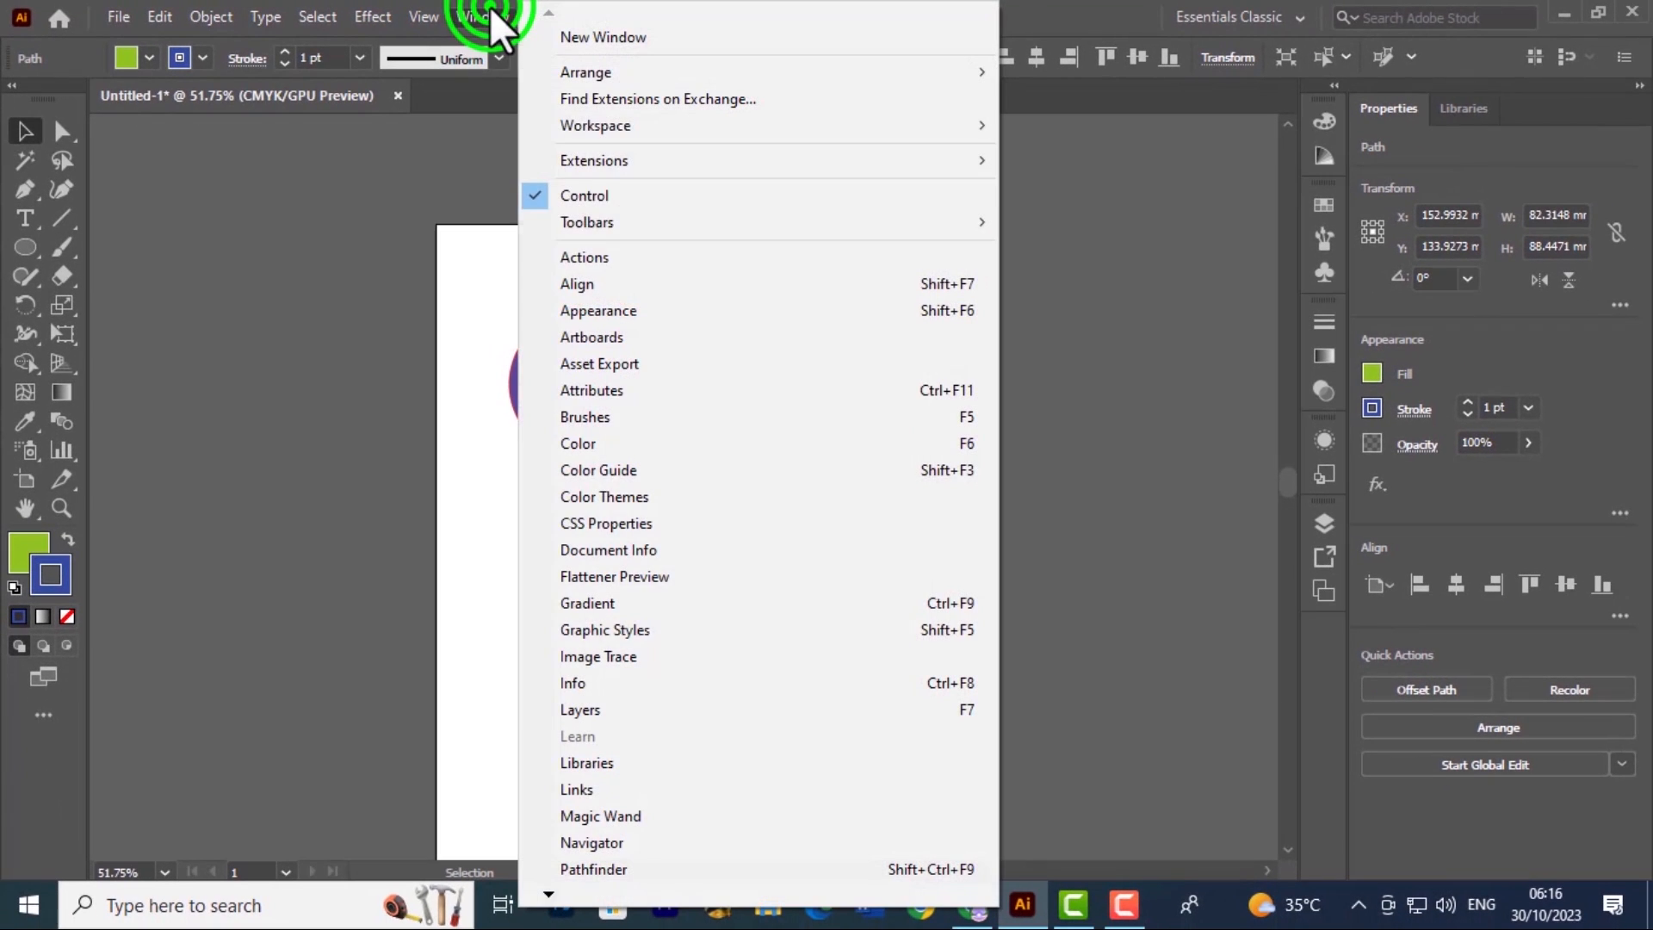
{"action": "left_click", "coordinate": [596, 283]}
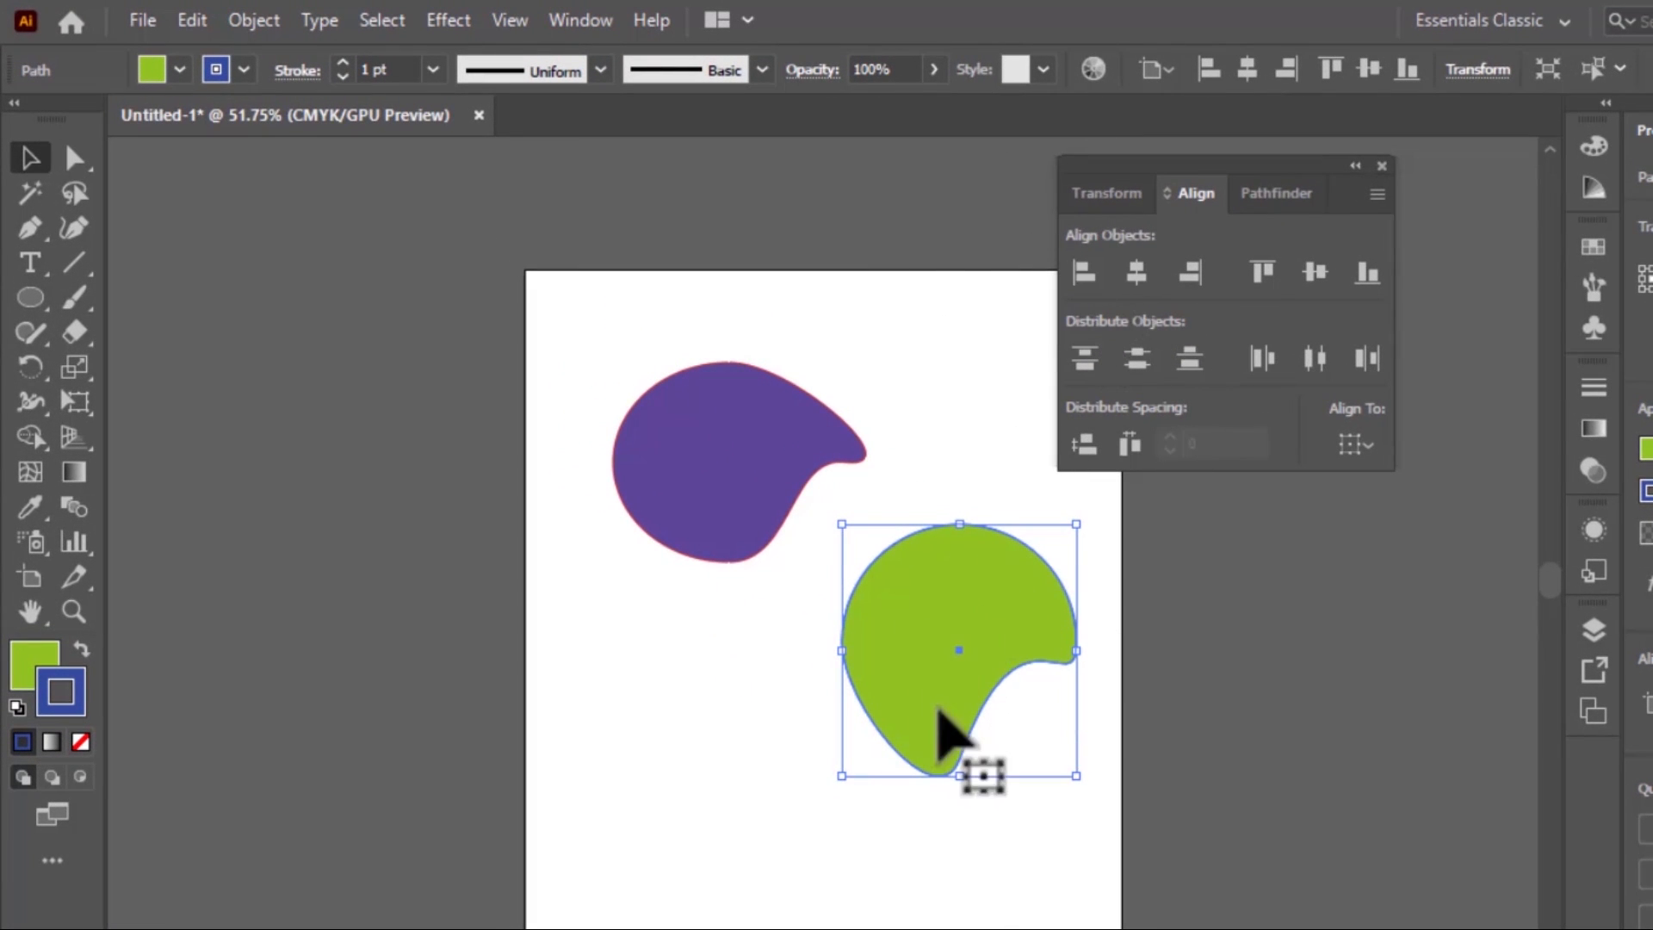
Align the green shape to the artboard's left edge, horizontal center and right edge in turn
{"action": "left_click", "coordinate": [1083, 274]}
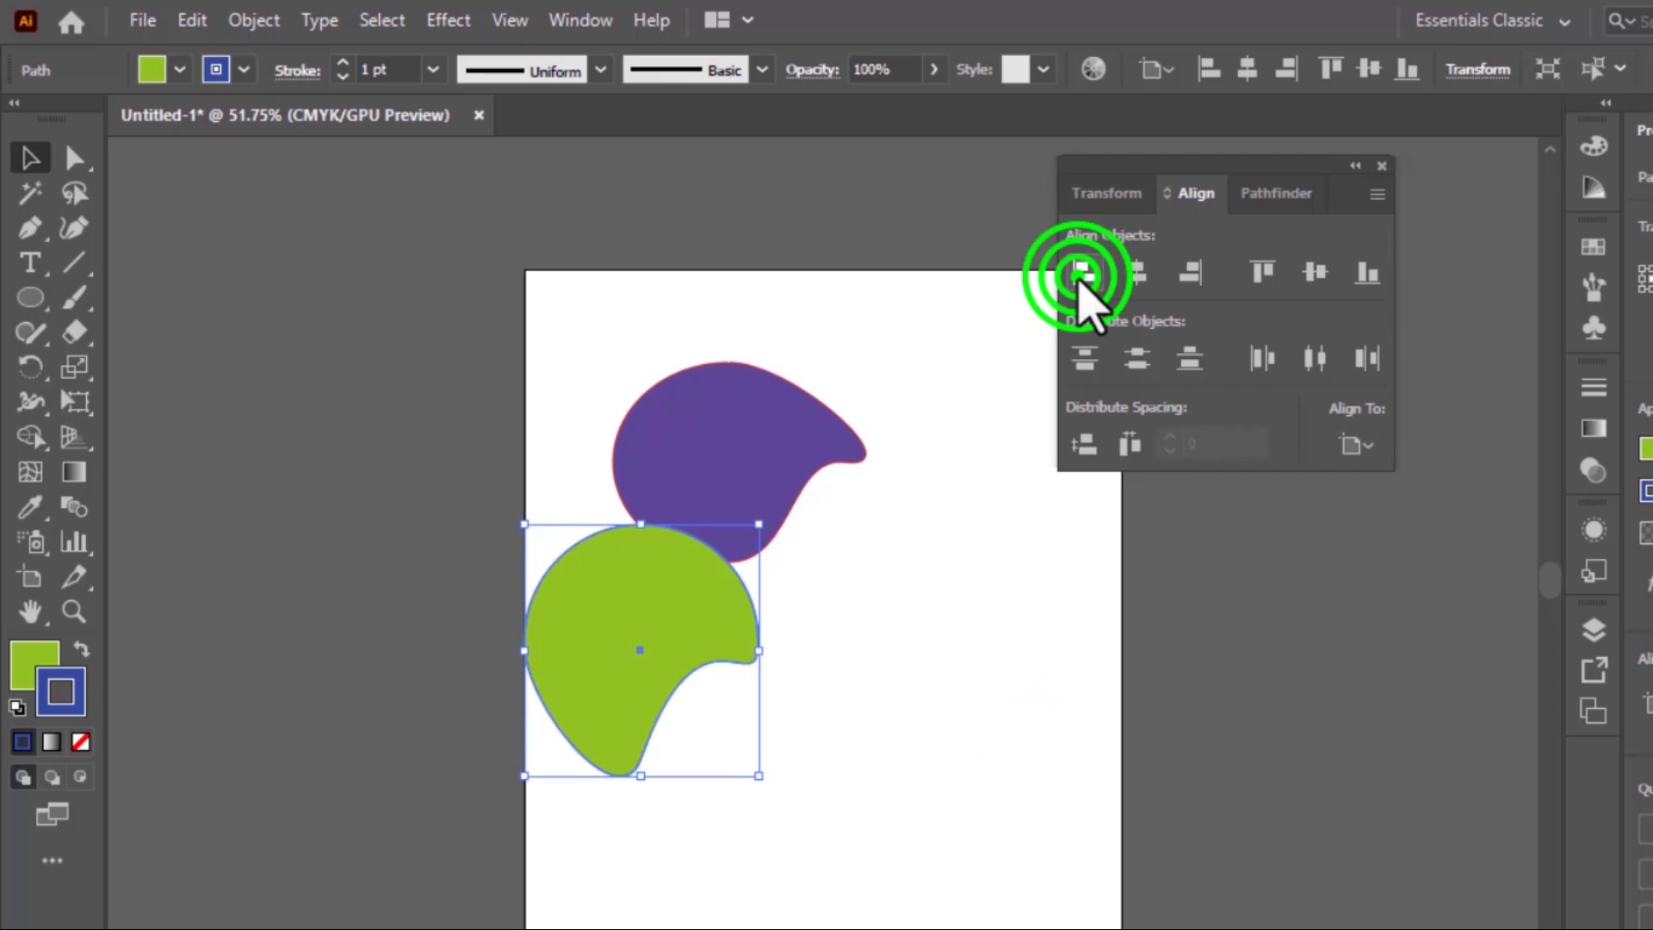
{"action": "left_click", "coordinate": [1137, 274]}
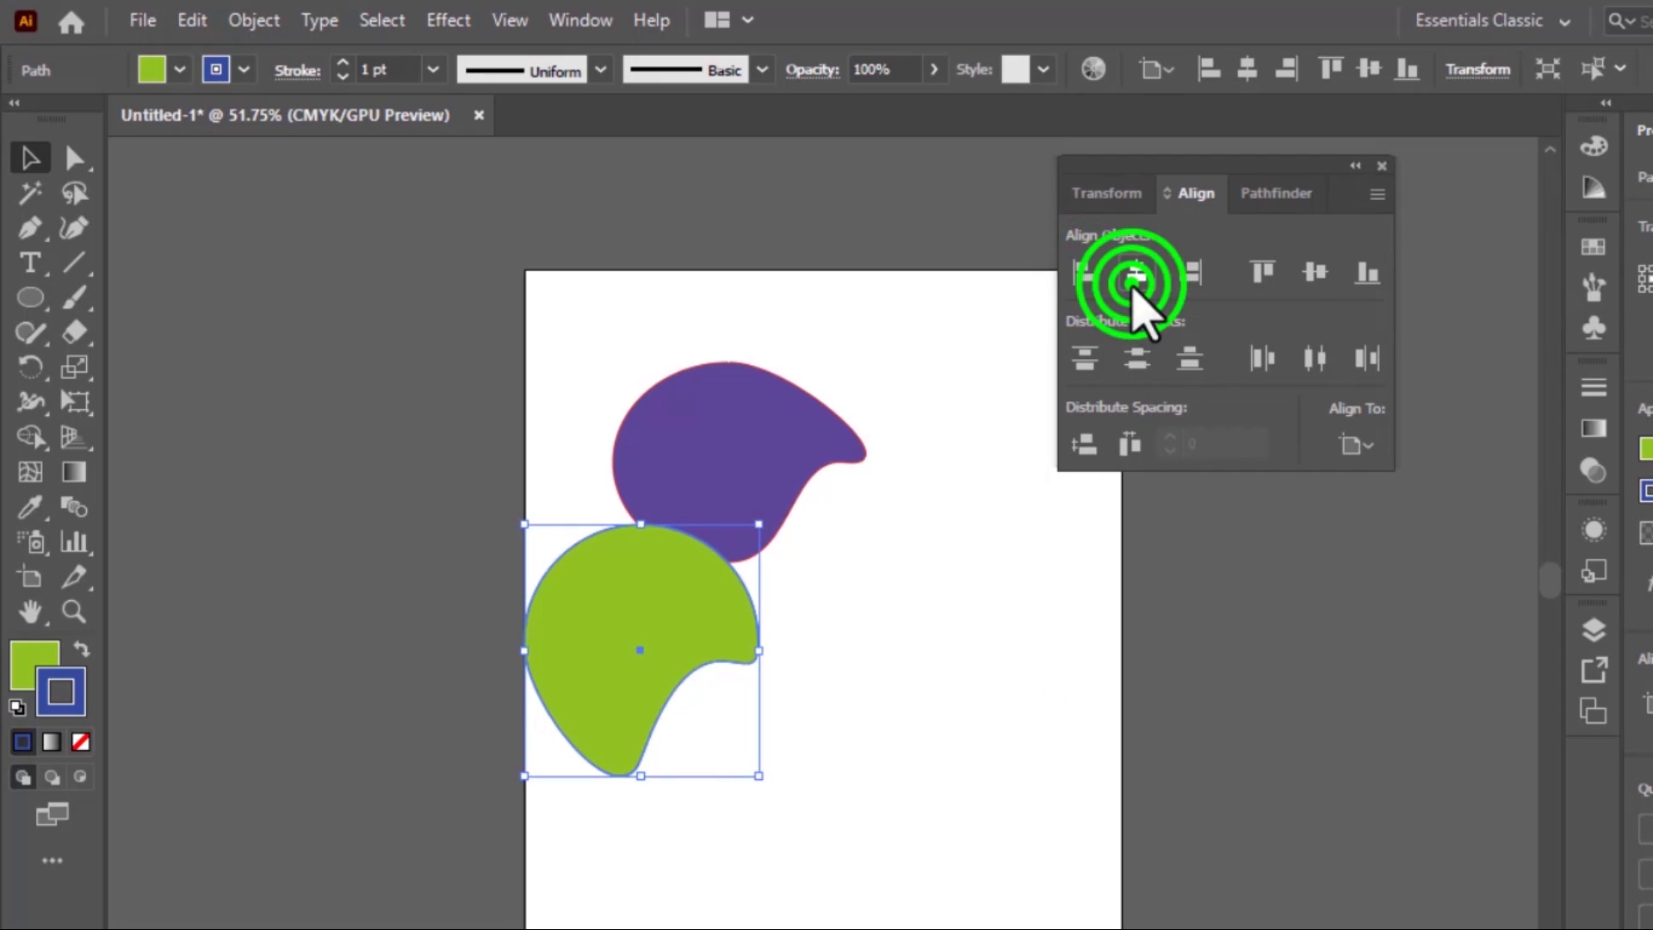
{"action": "left_click", "coordinate": [1188, 274]}
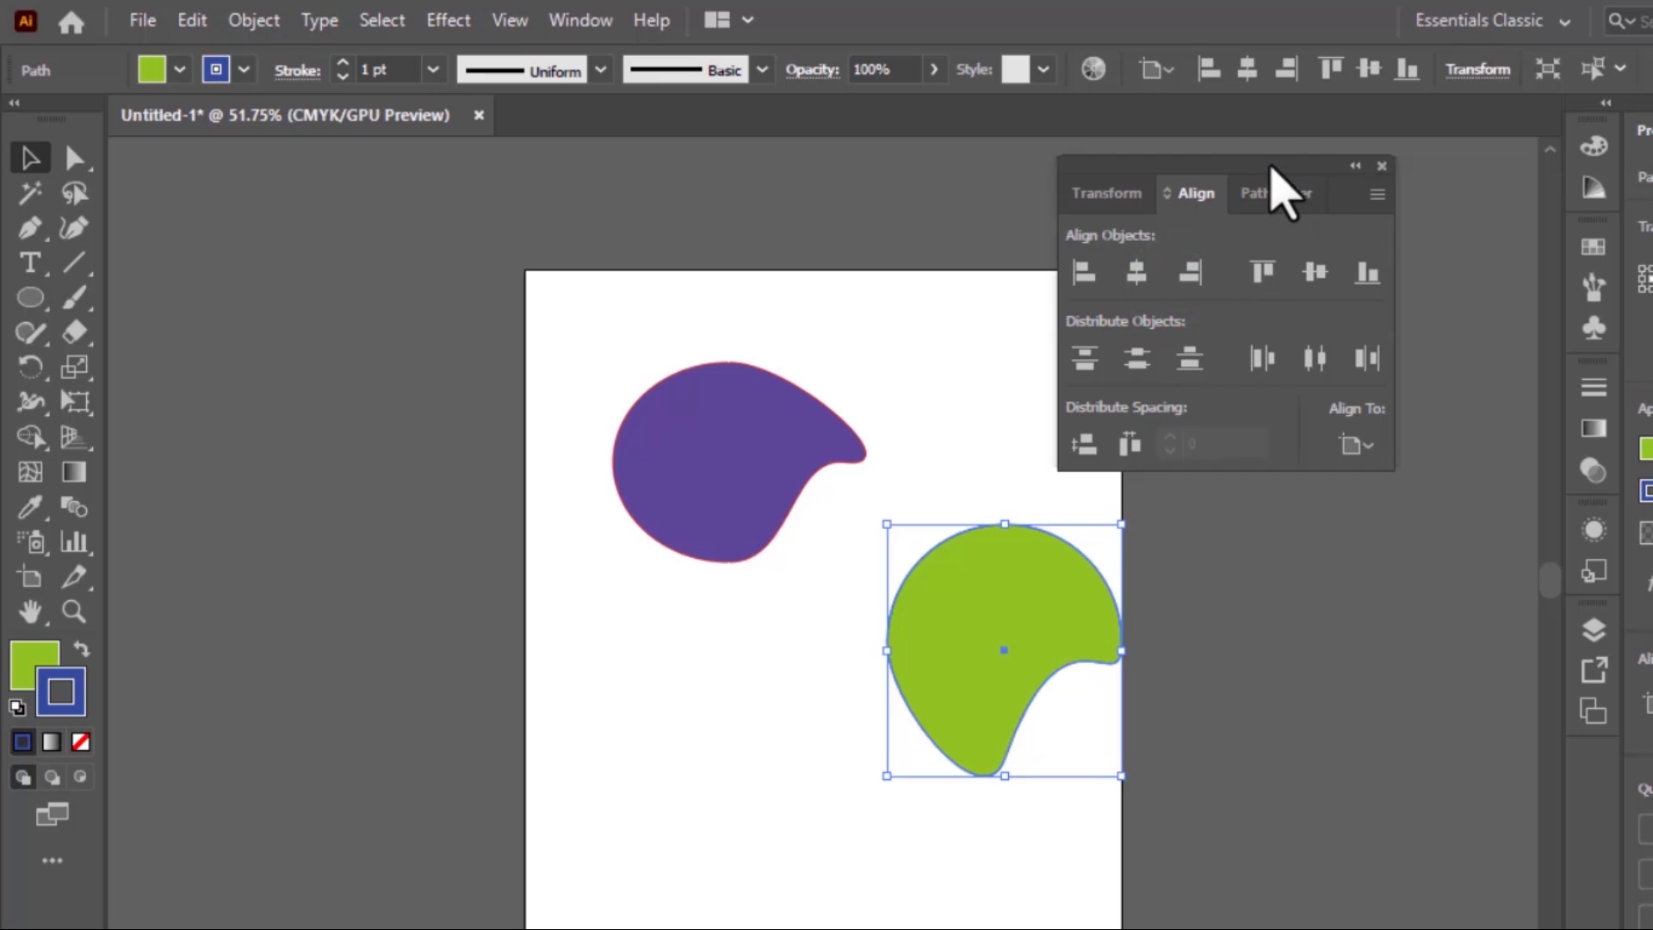
Select both the purple and green shapes and align them to each other by left edges, horizontal centers and right edges in turn
{"action": "left_click_drag", "start_coordinate": [1272, 172], "coordinate": [1438, 262]}
{"action": "left_click", "coordinate": [923, 336]}
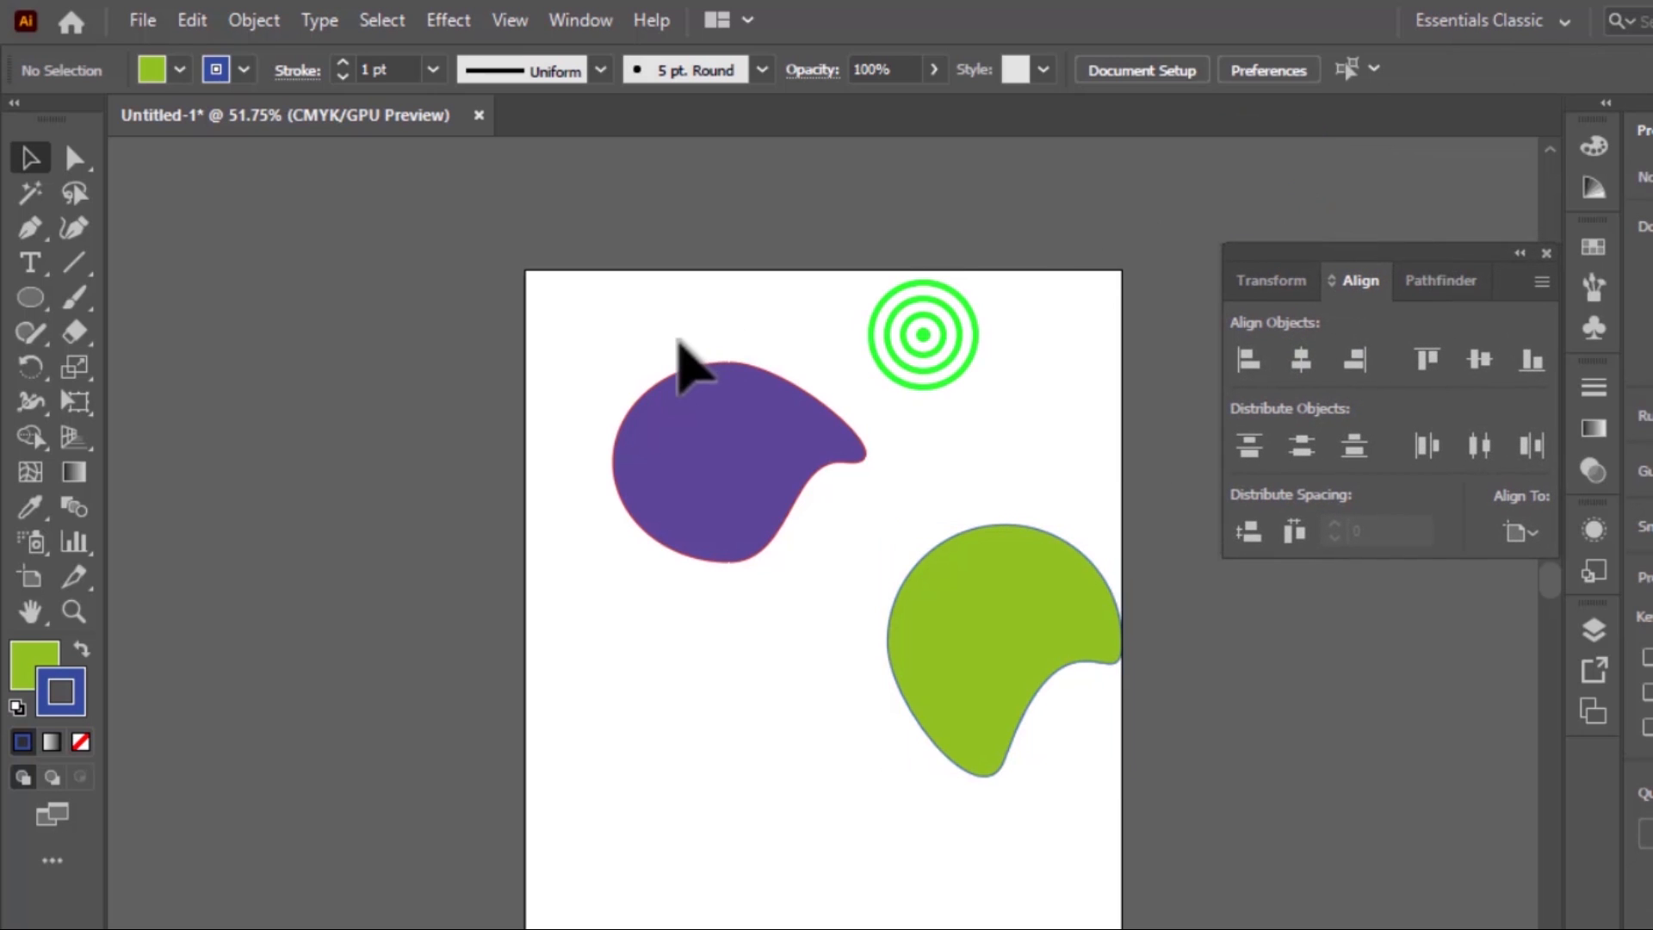
{"action": "left_click_drag", "start_coordinate": [637, 328], "coordinate": [1098, 779]}
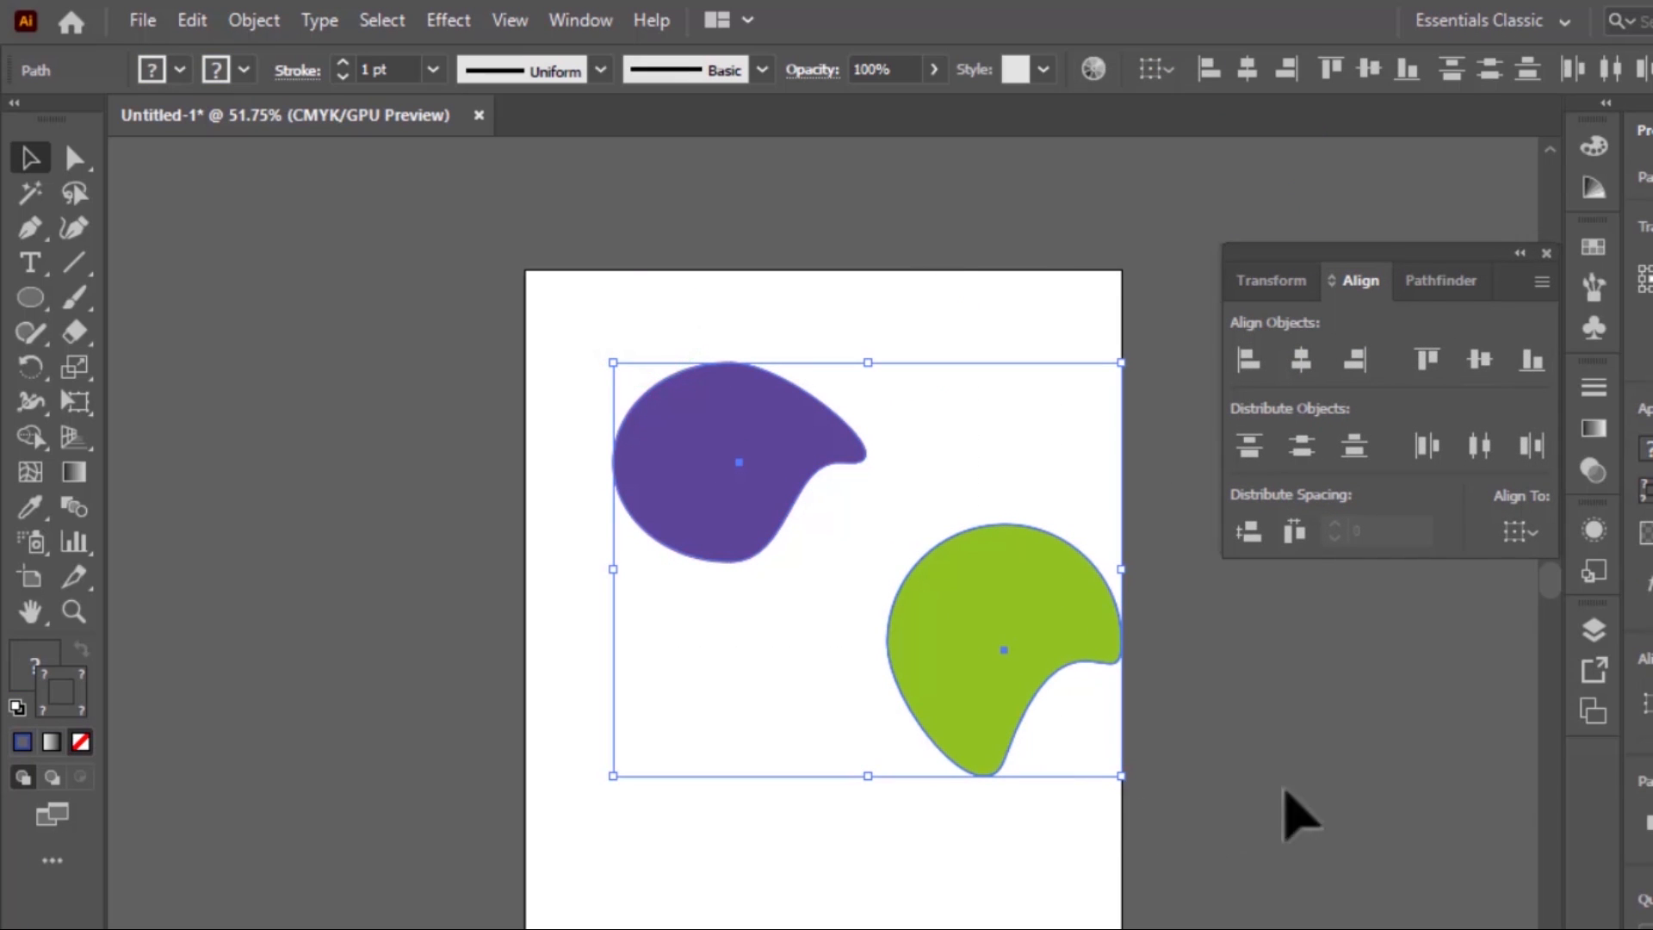
{"action": "left_click", "coordinate": [1246, 361]}
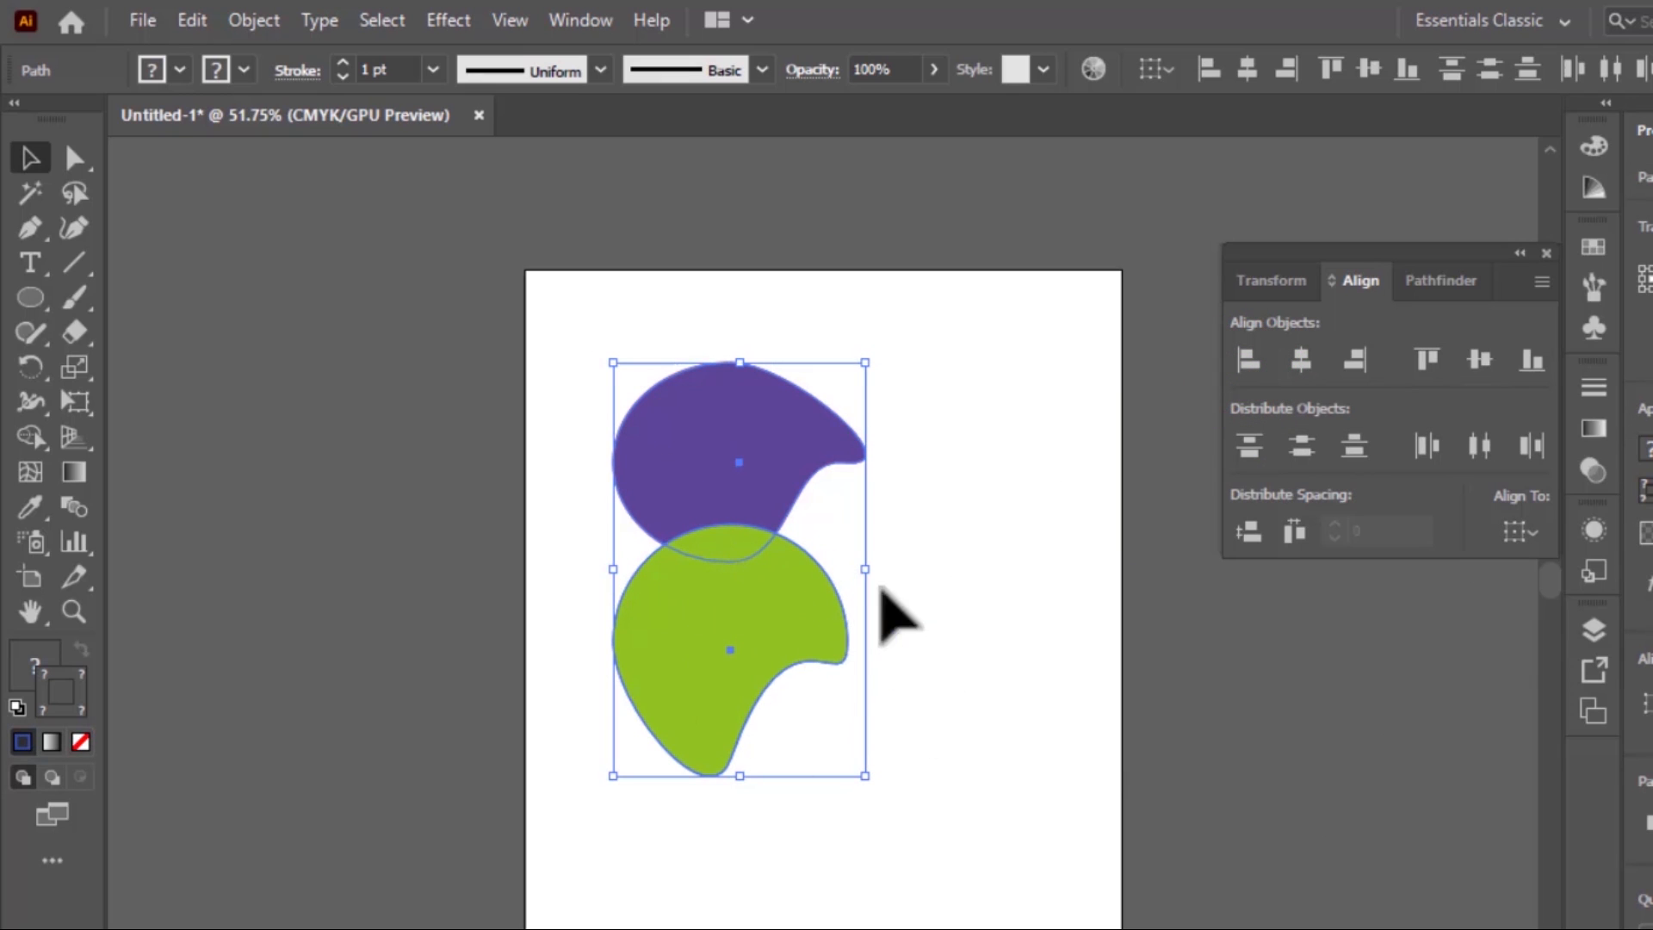
{"action": "left_click", "coordinate": [1299, 361]}
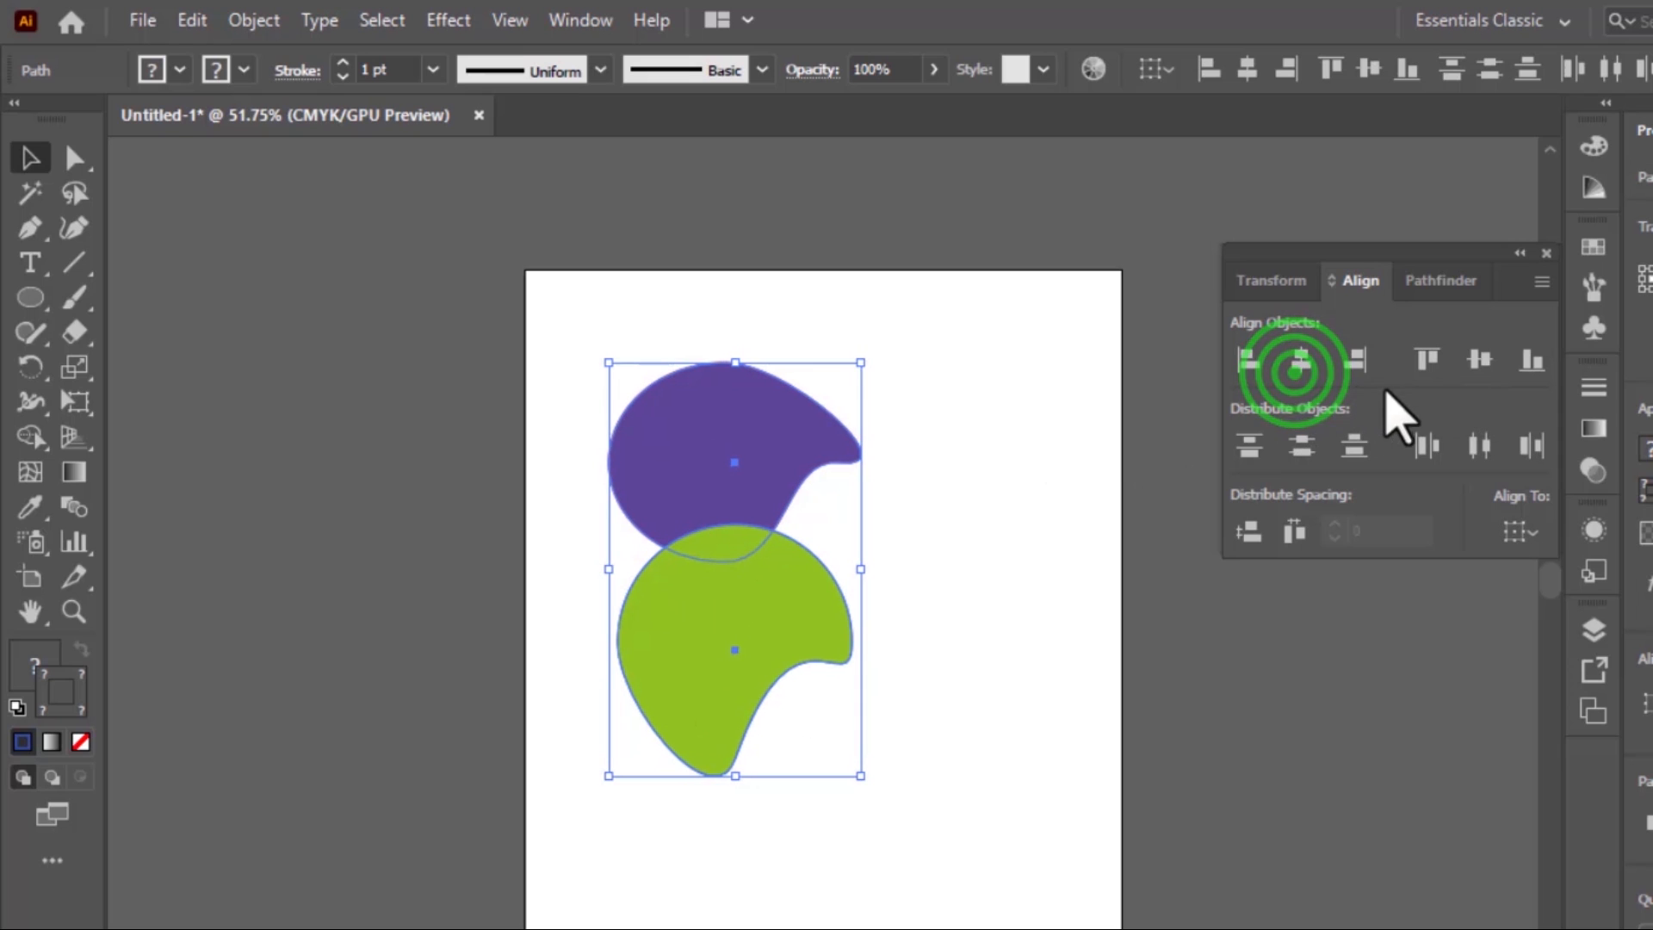
{"action": "left_click", "coordinate": [1355, 359]}
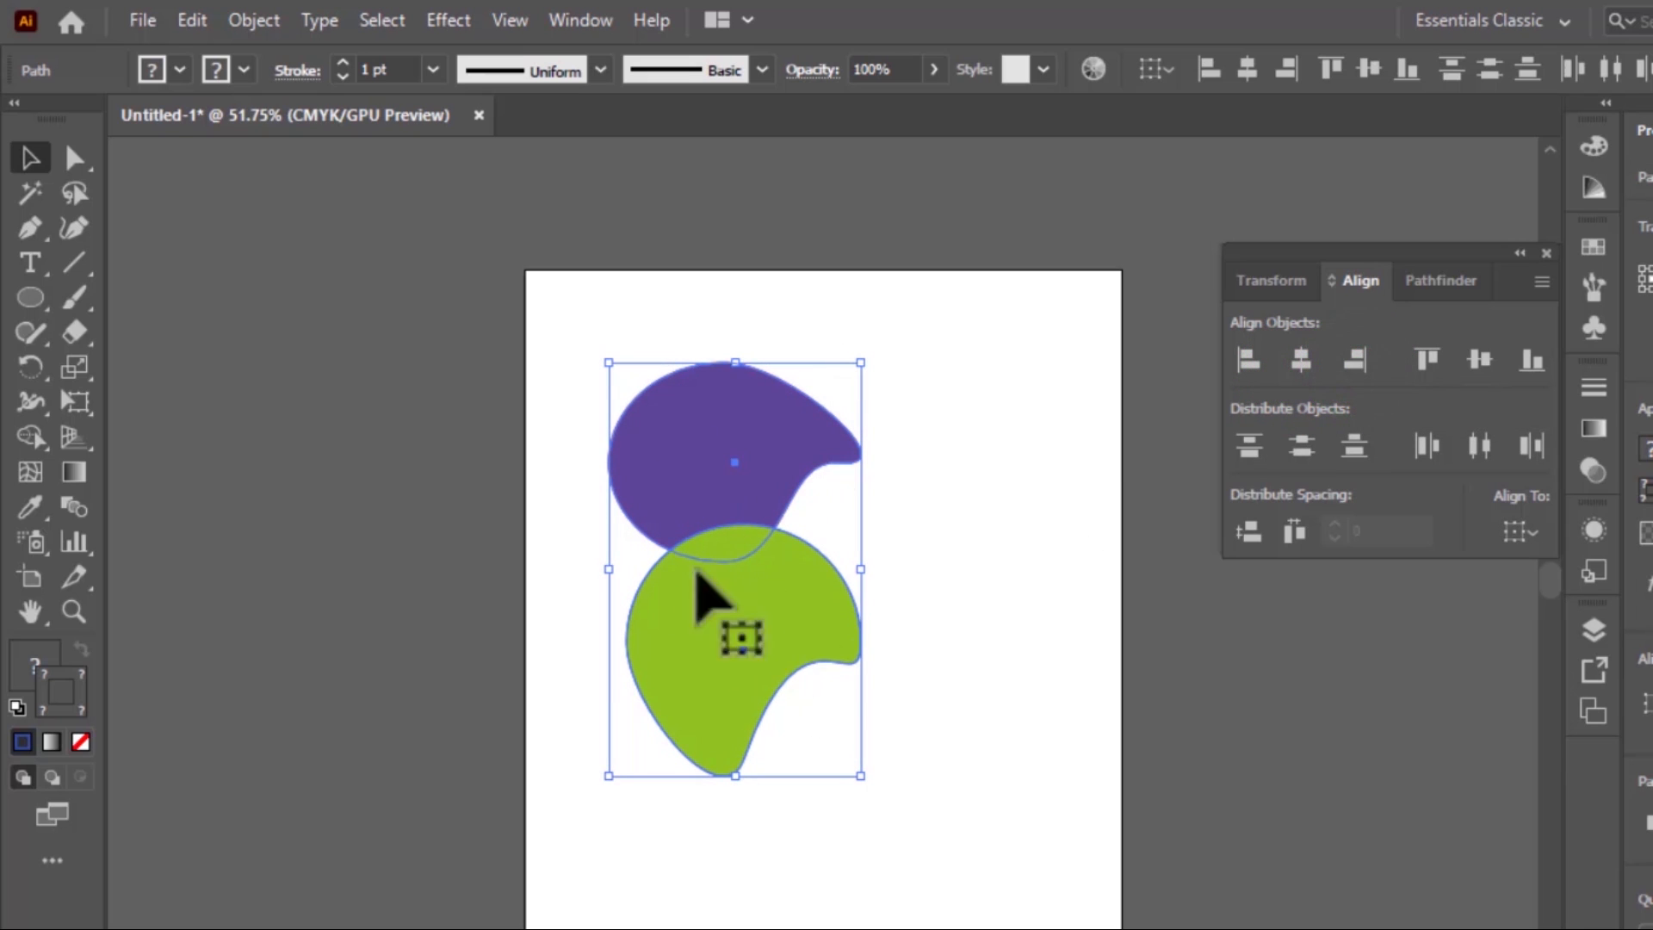
Align the two shapes by top edges, vertical centers and bottom edges in turn, finish with their left edges aligned, and deselect them
{"action": "left_click", "coordinate": [1433, 357]}
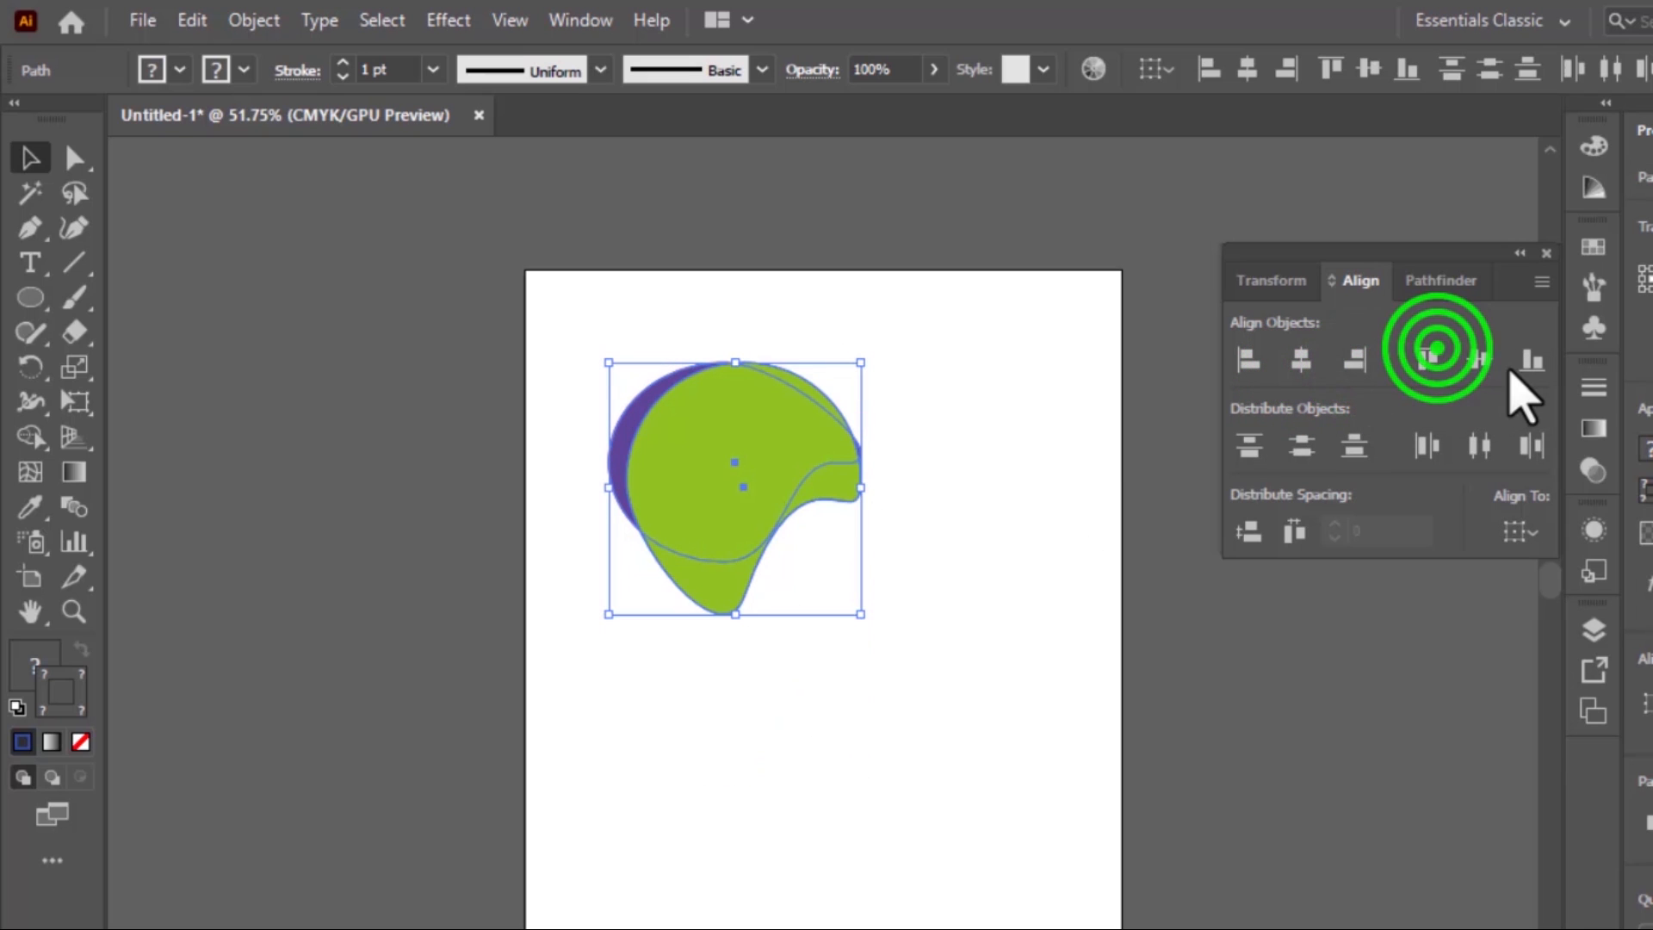
{"action": "left_click", "coordinate": [1488, 365]}
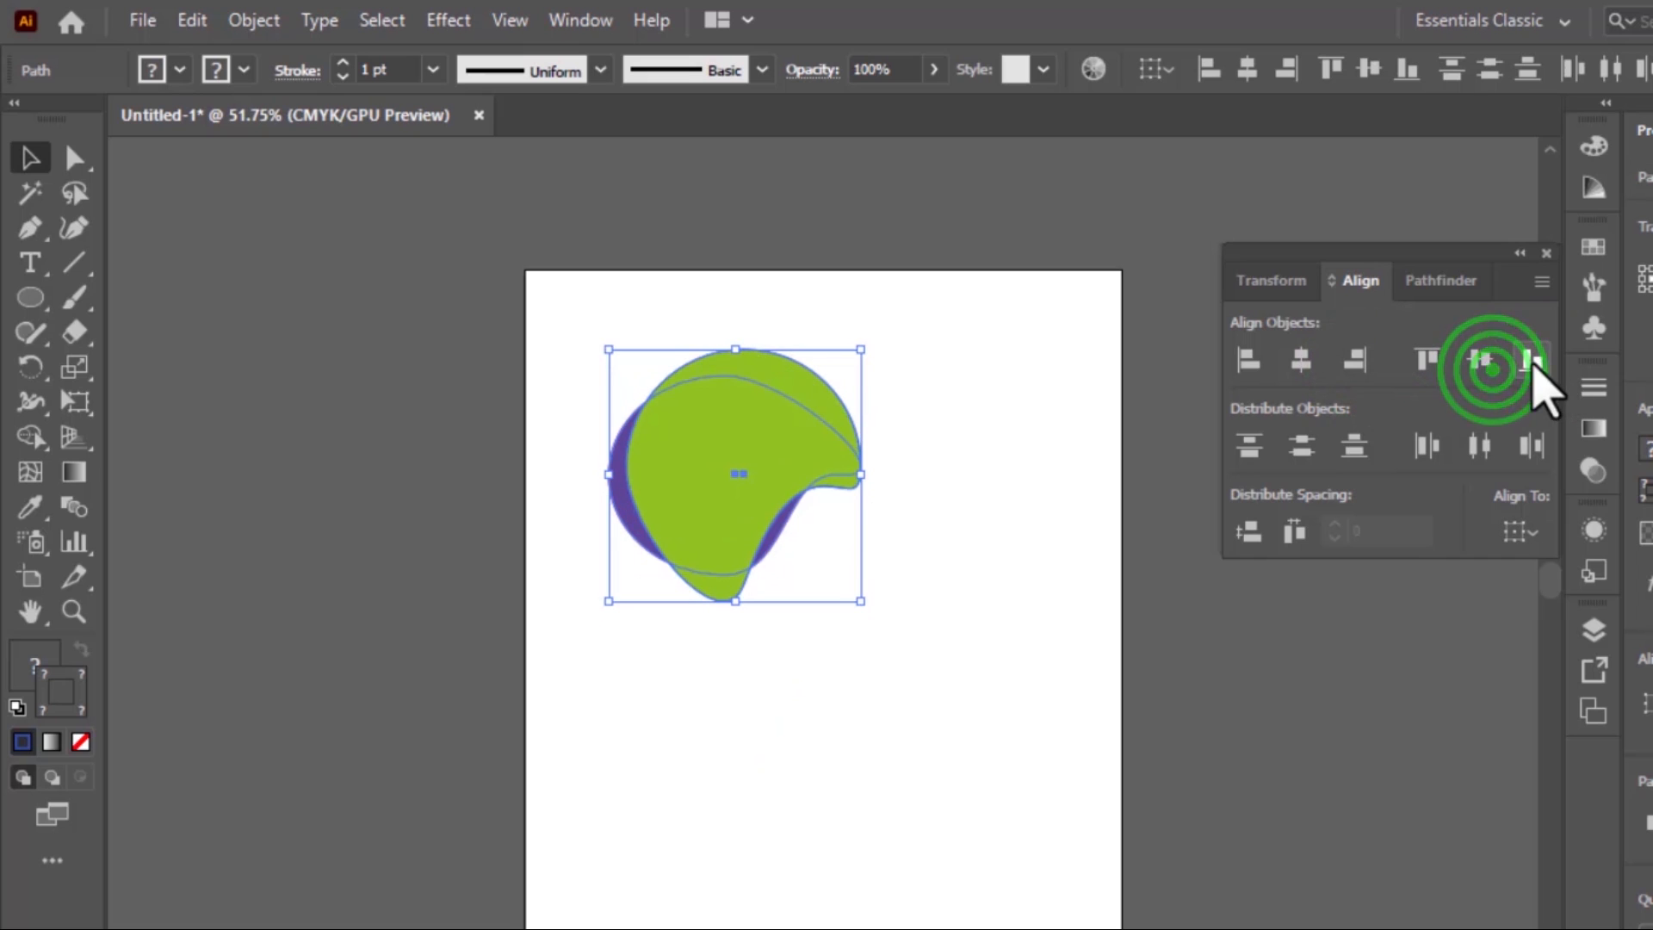
{"action": "left_click", "coordinate": [1531, 359]}
{"action": "left_click", "coordinate": [1248, 358]}
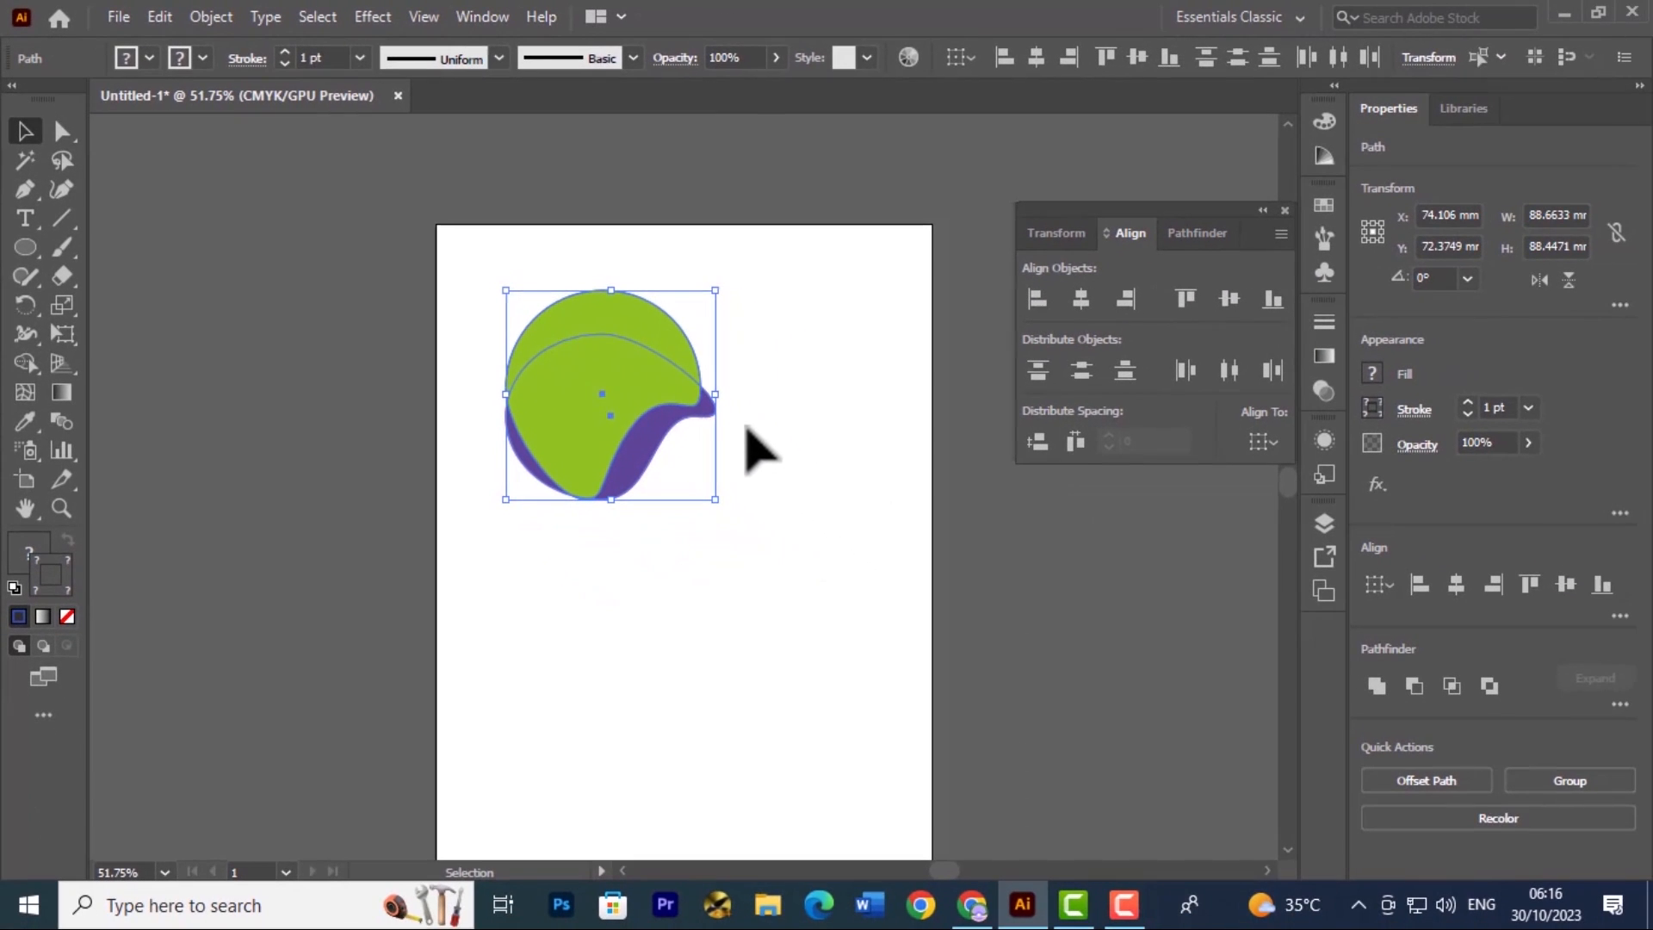
{"action": "left_click", "coordinate": [776, 426]}
Move the green shape below the purple one and align each shape separately to the artboard's left edge
{"action": "left_click_drag", "start_coordinate": [637, 375], "coordinate": [736, 656]}
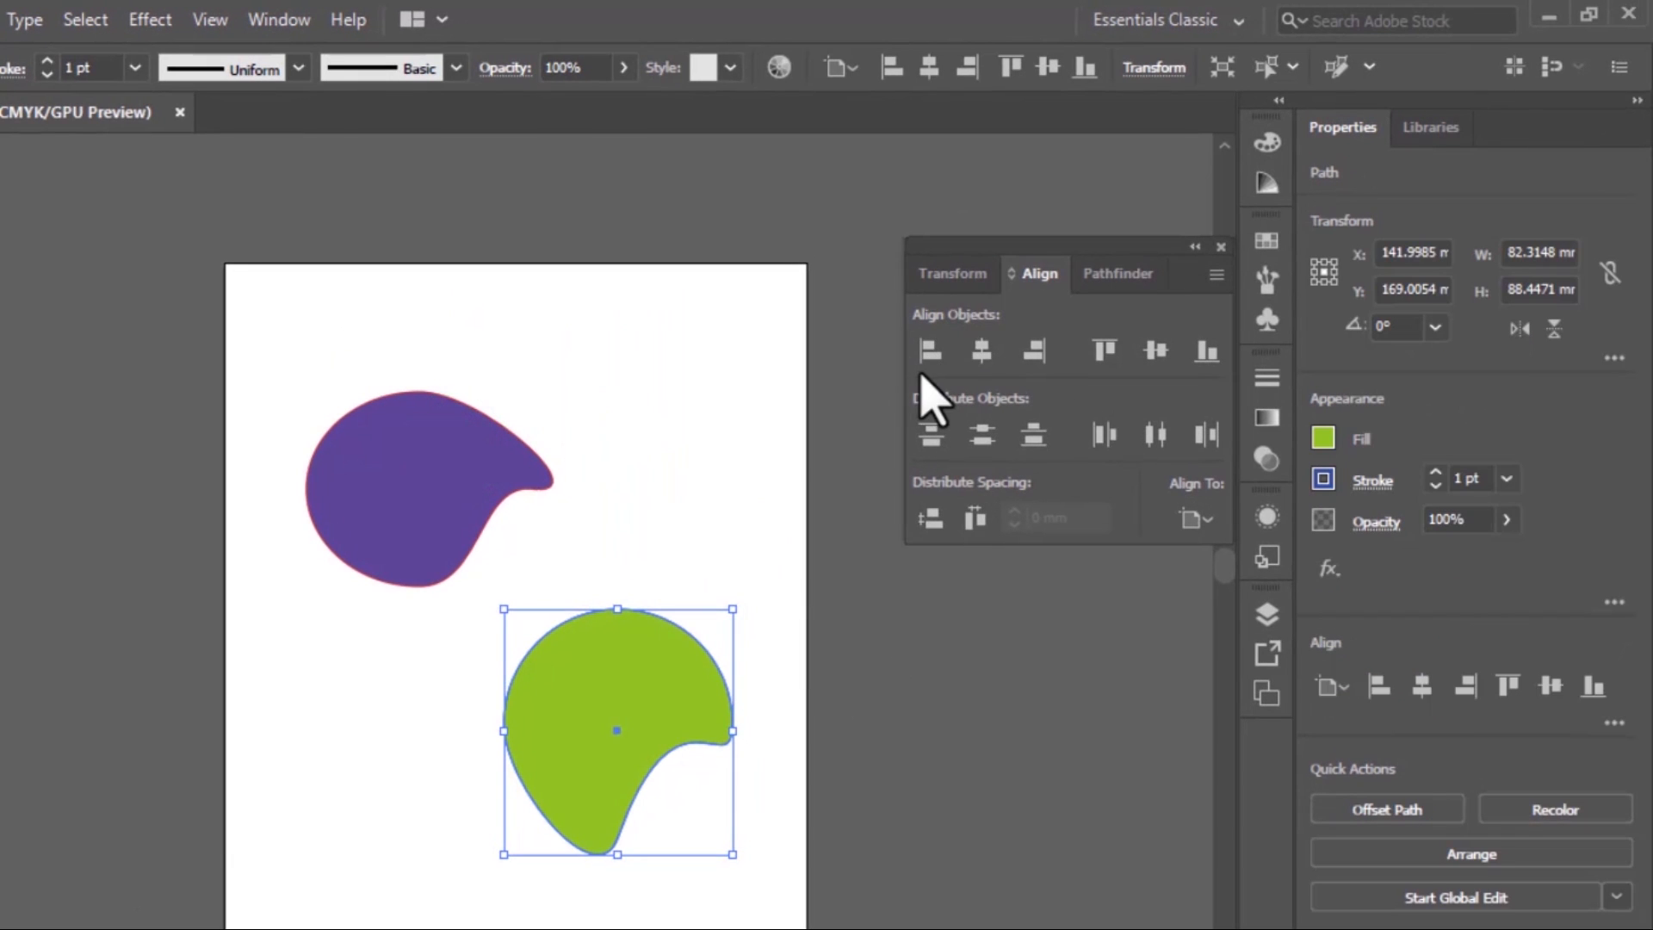
{"action": "left_click", "coordinate": [930, 350]}
{"action": "left_click", "coordinate": [392, 492]}
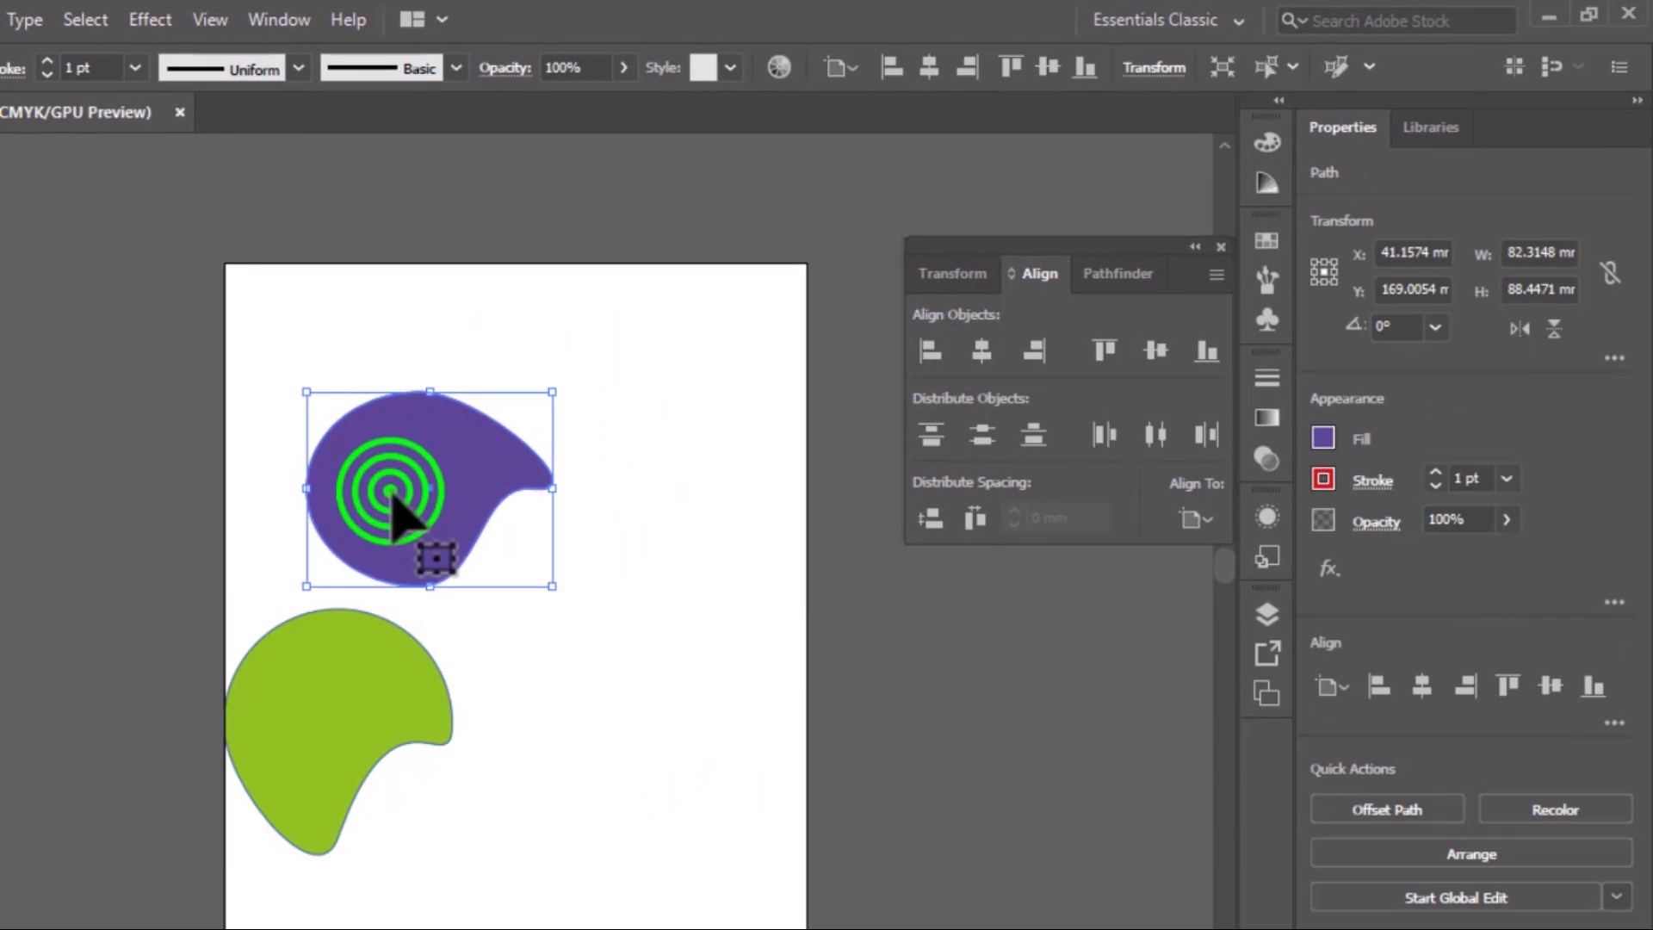
{"action": "left_click", "coordinate": [930, 350]}
{"action": "left_click", "coordinate": [730, 521]}
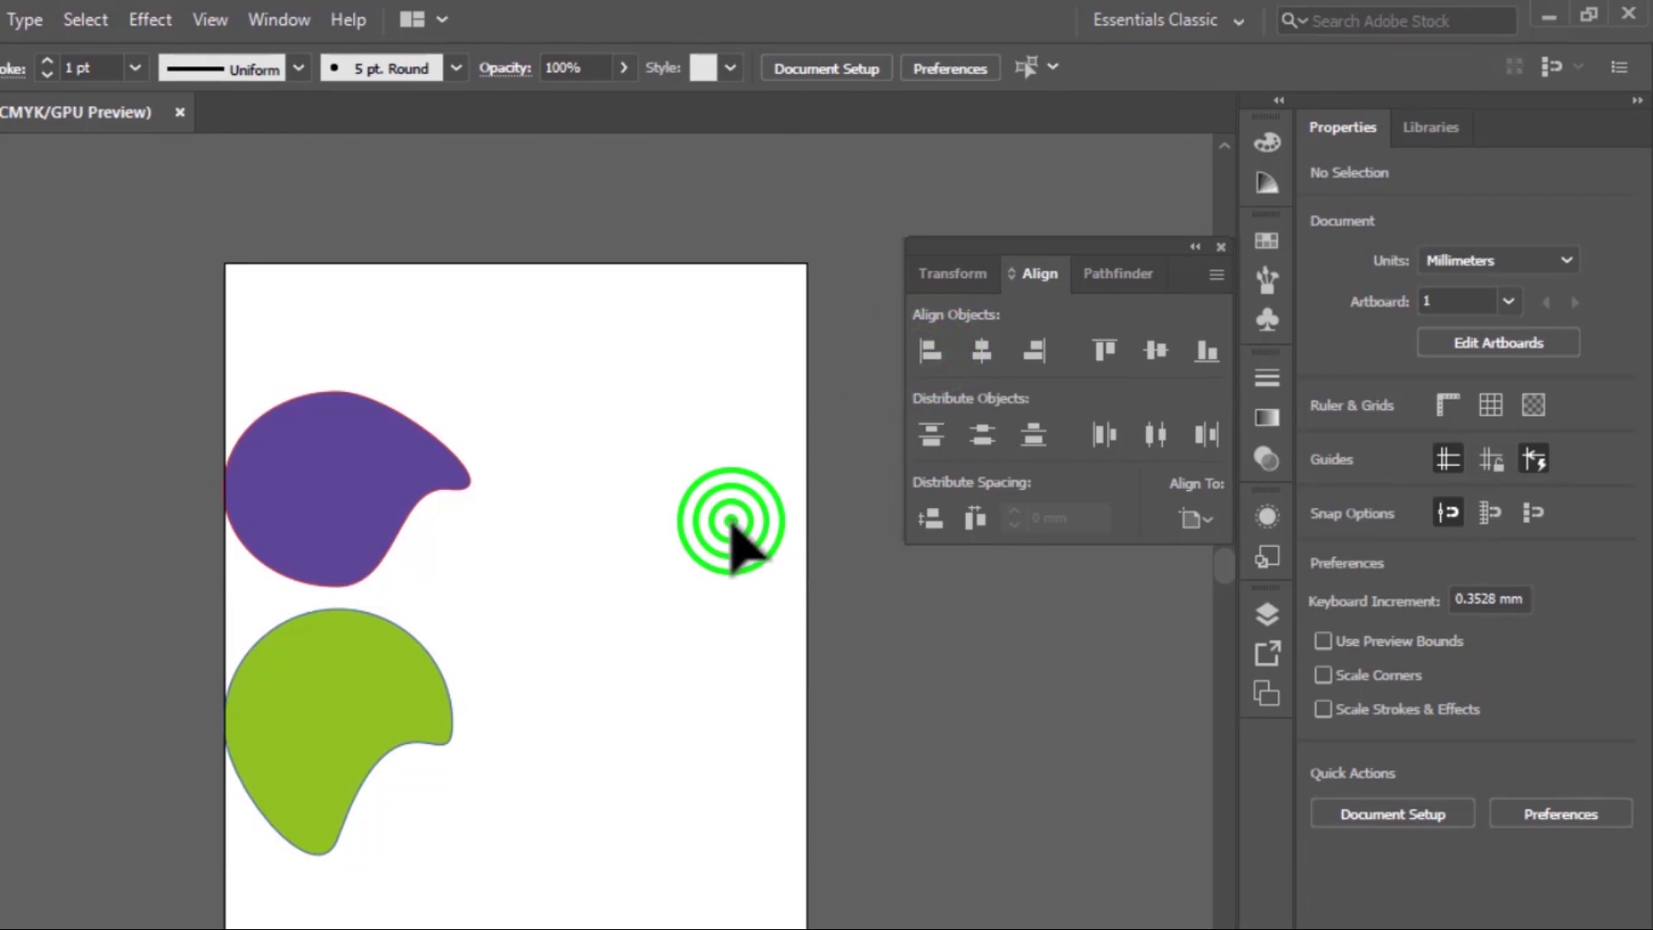
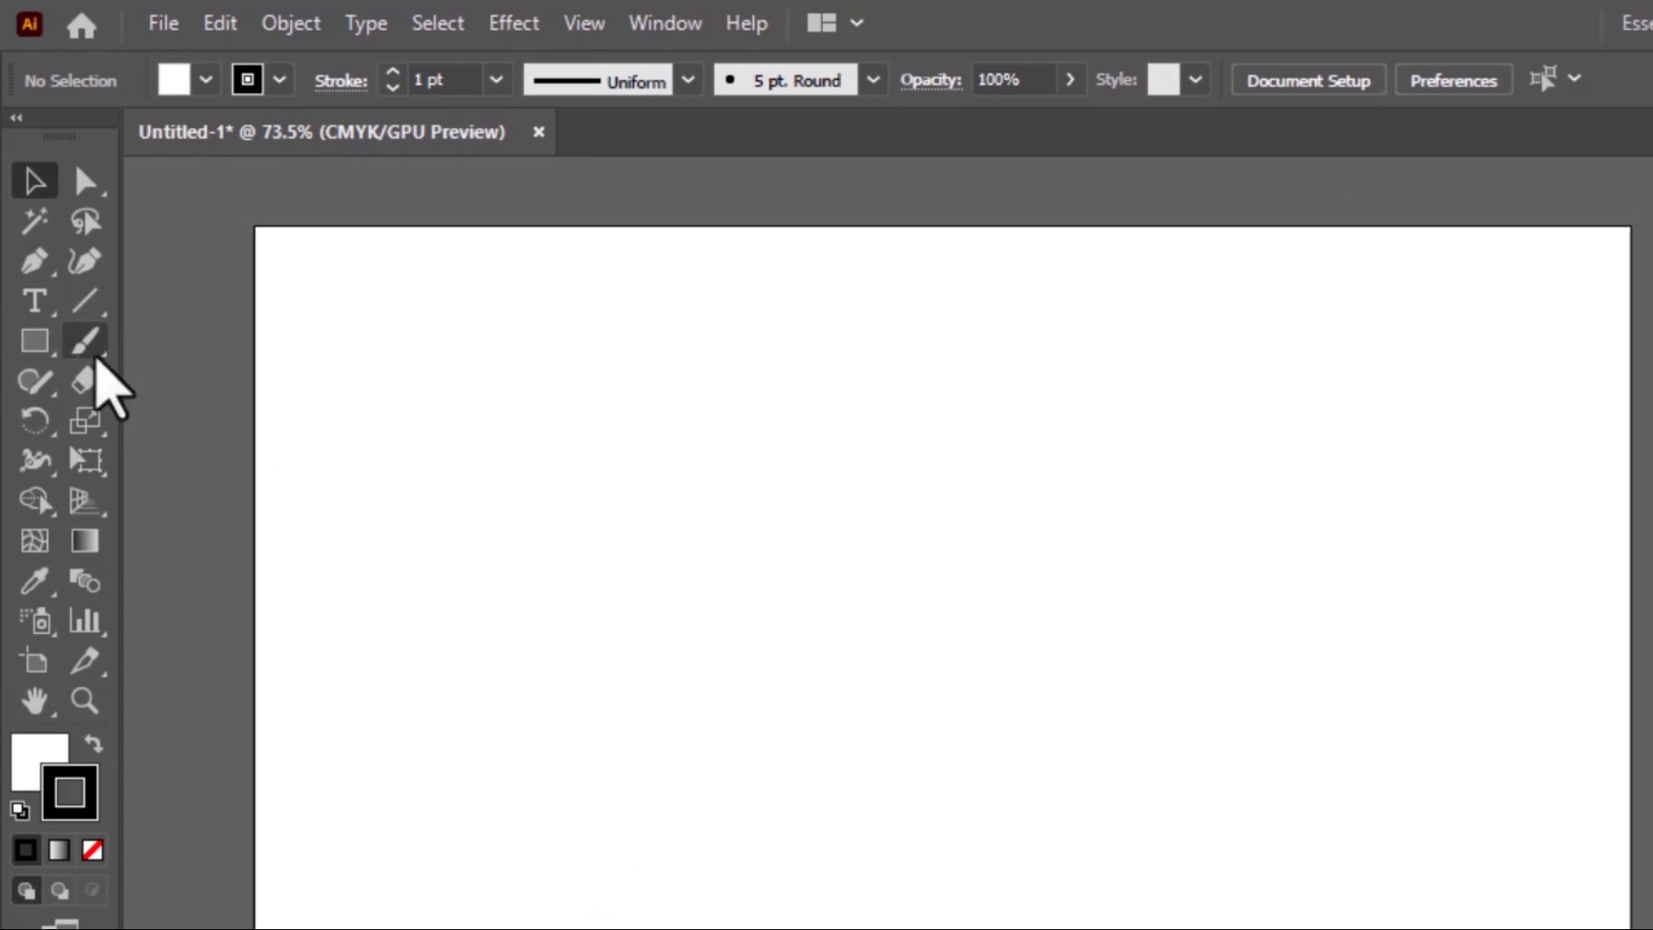
Draw a rectangle about 67 × 37 mm in the artboard's upper left area and fill it with light blue (C=70 M=15 Y=0 K=0)
{"action": "left_click", "coordinate": [34, 341]}
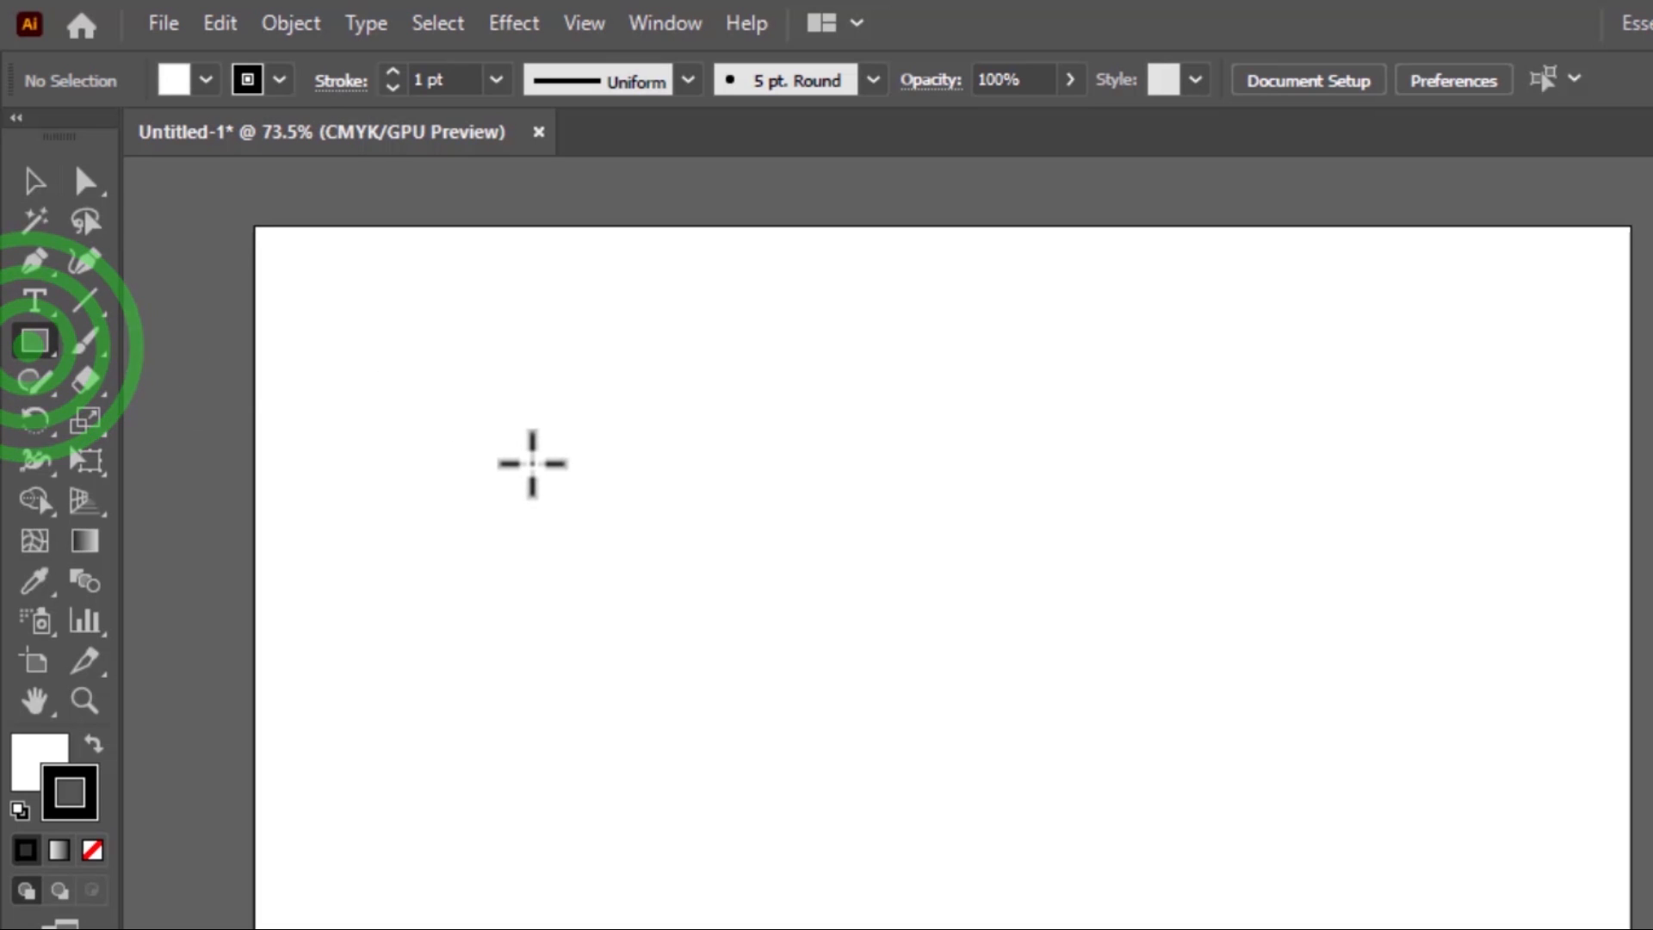
{"action": "mouse_move", "coordinate": [371, 363]}
{"action": "left_mouse_down"}
{"action": "mouse_move", "coordinate": [504, 427]}
{"action": "mouse_move", "coordinate": [628, 523]}
{"action": "mouse_move", "coordinate": [682, 535]}
{"action": "left_mouse_up"}
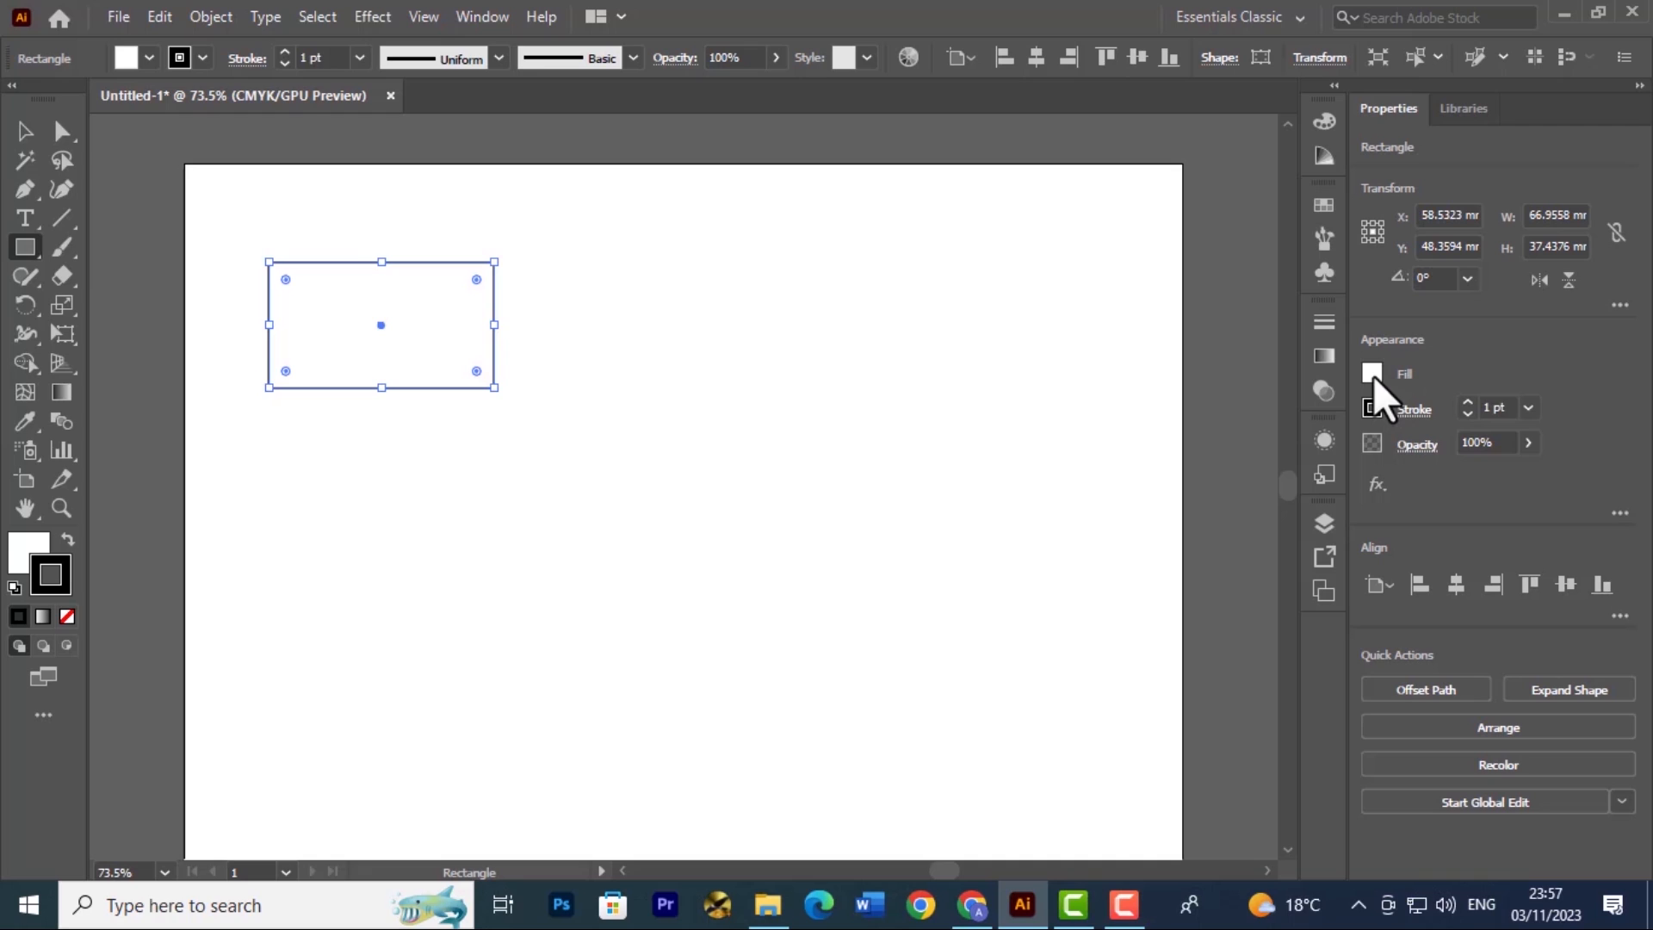
{"action": "left_click", "coordinate": [1373, 375]}
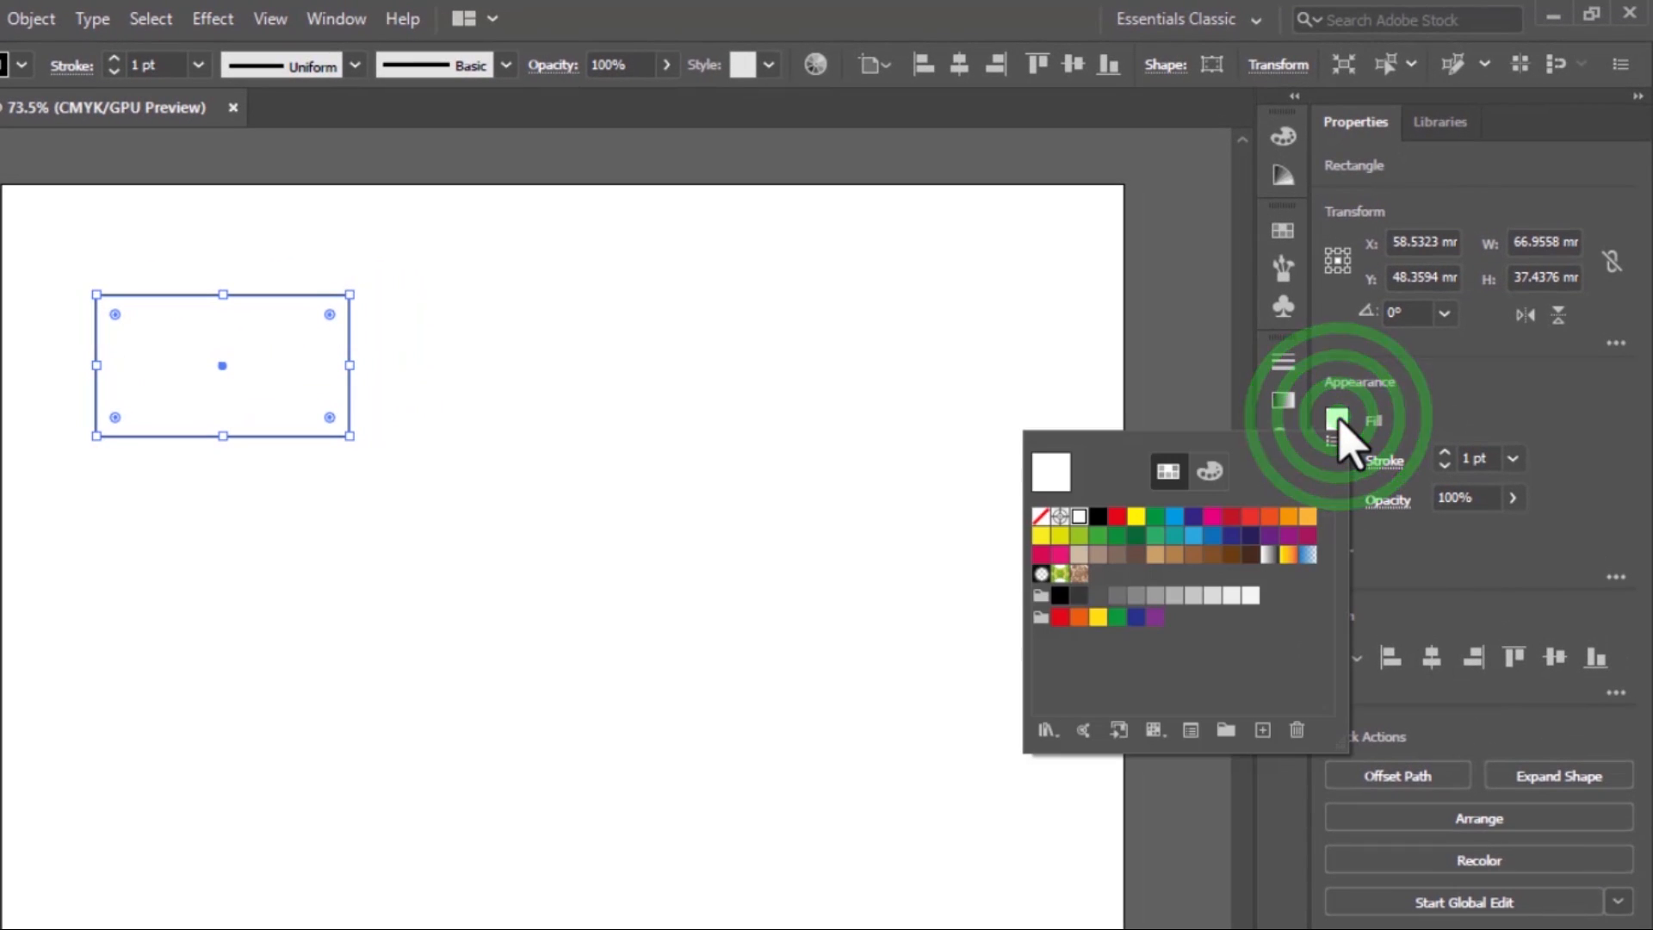
{"action": "left_click", "coordinate": [1195, 535]}
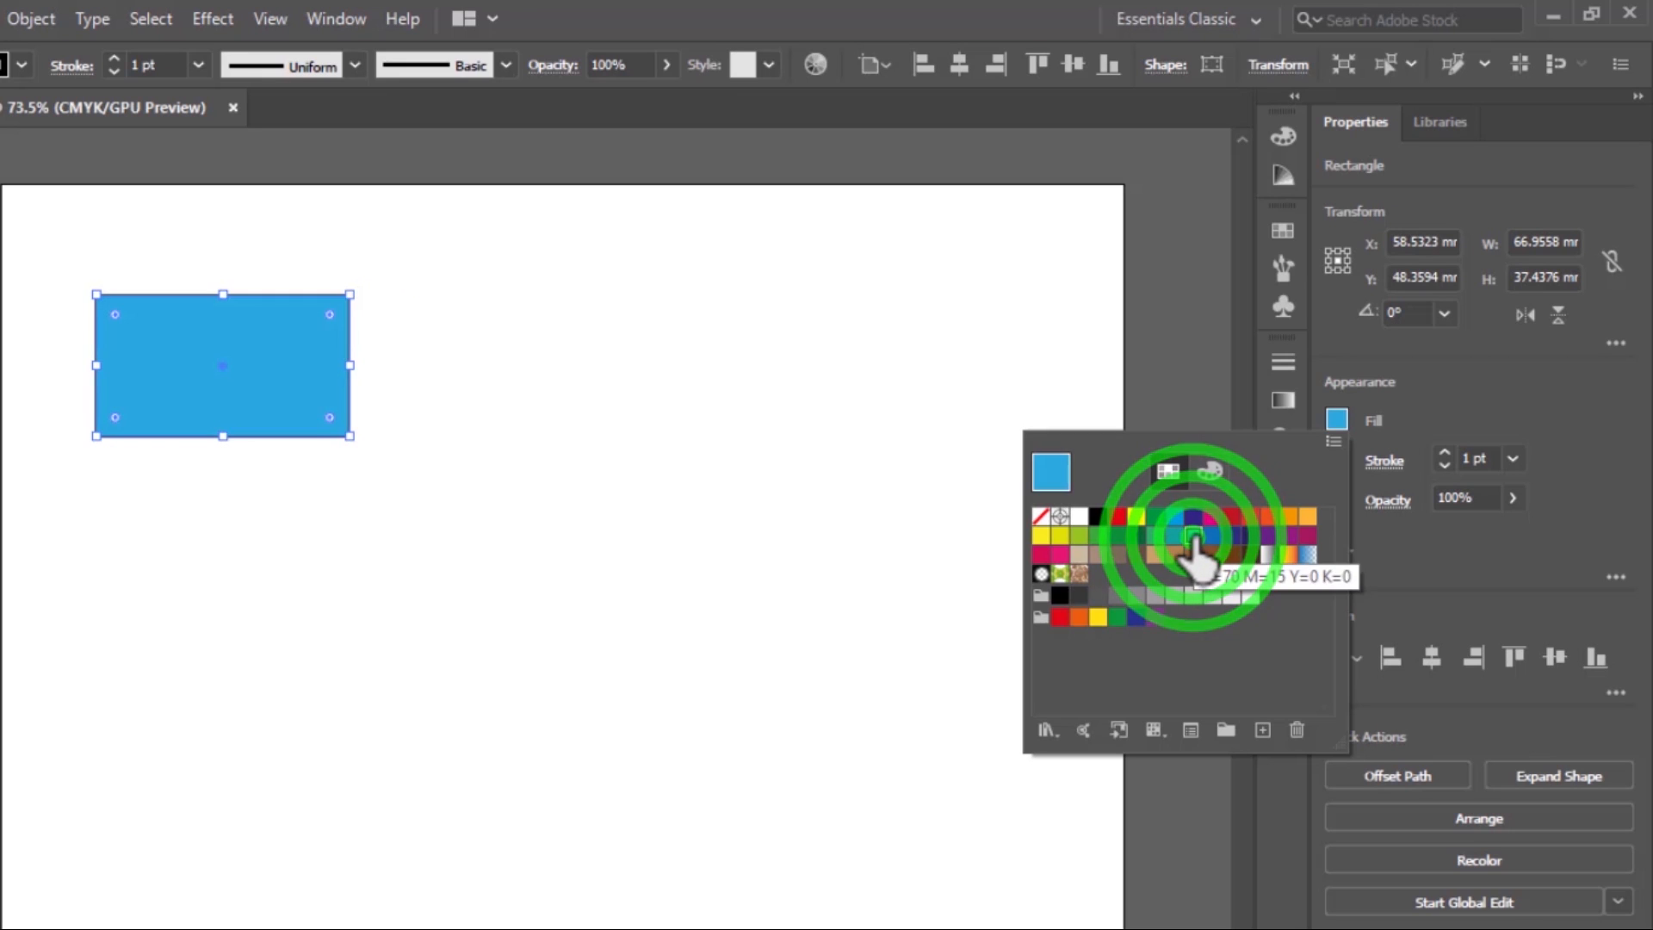
{"action": "left_click", "coordinate": [1386, 420]}
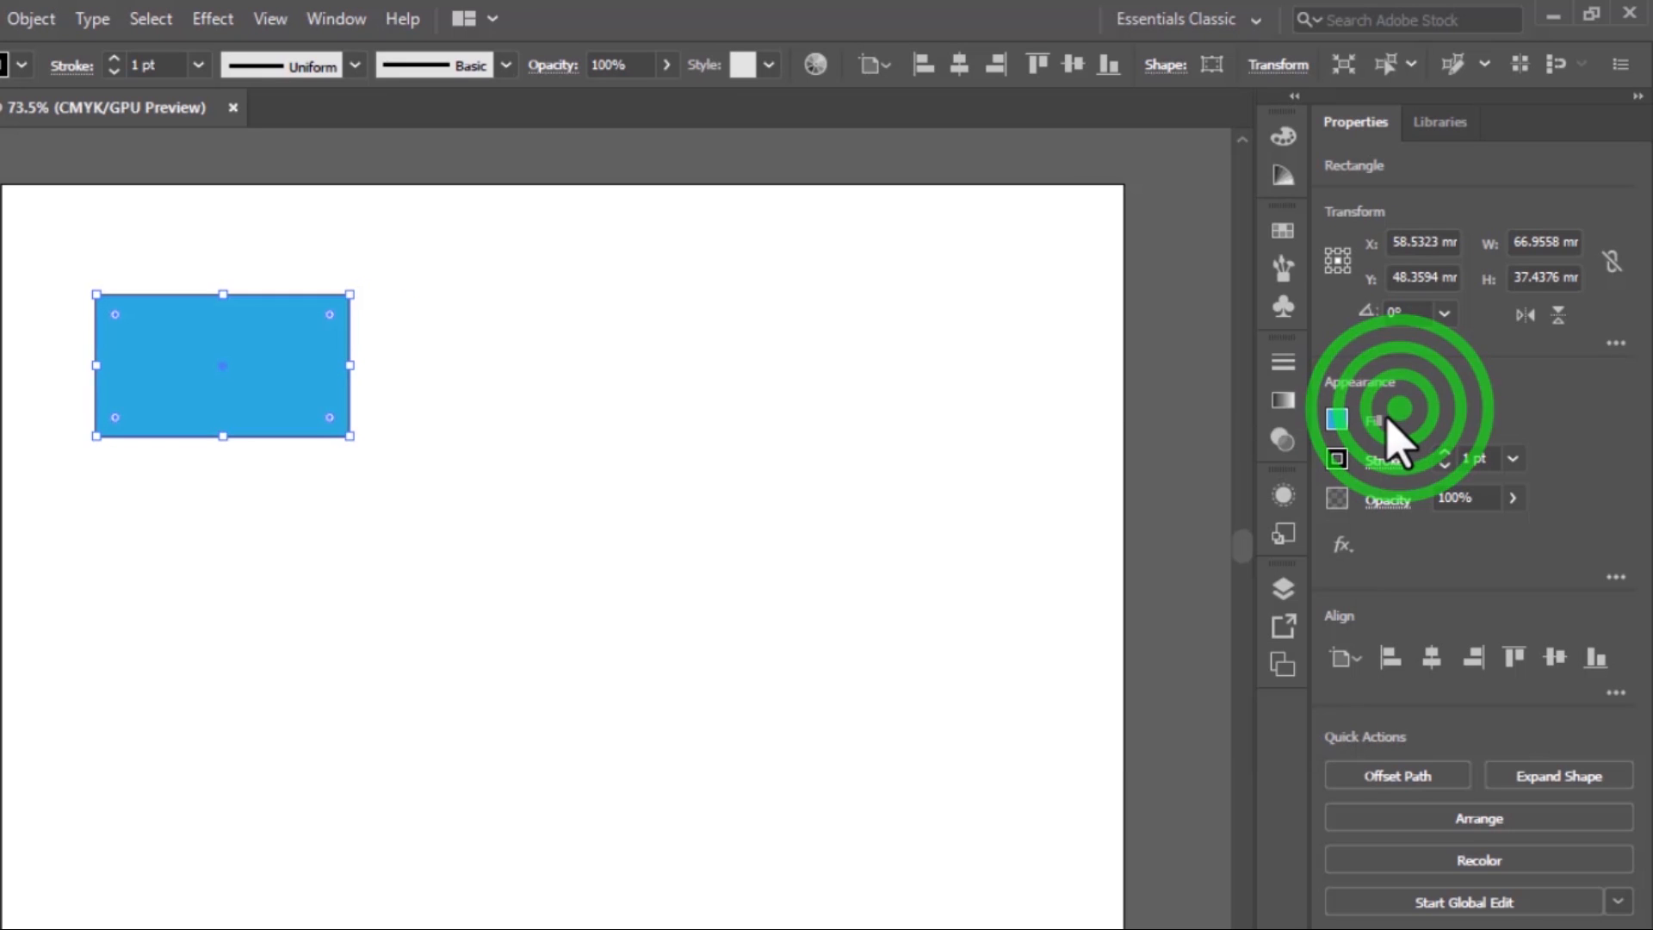
Give the blue rectangle a crimson stroke color and deselect it
{"action": "left_click", "coordinate": [1333, 475]}
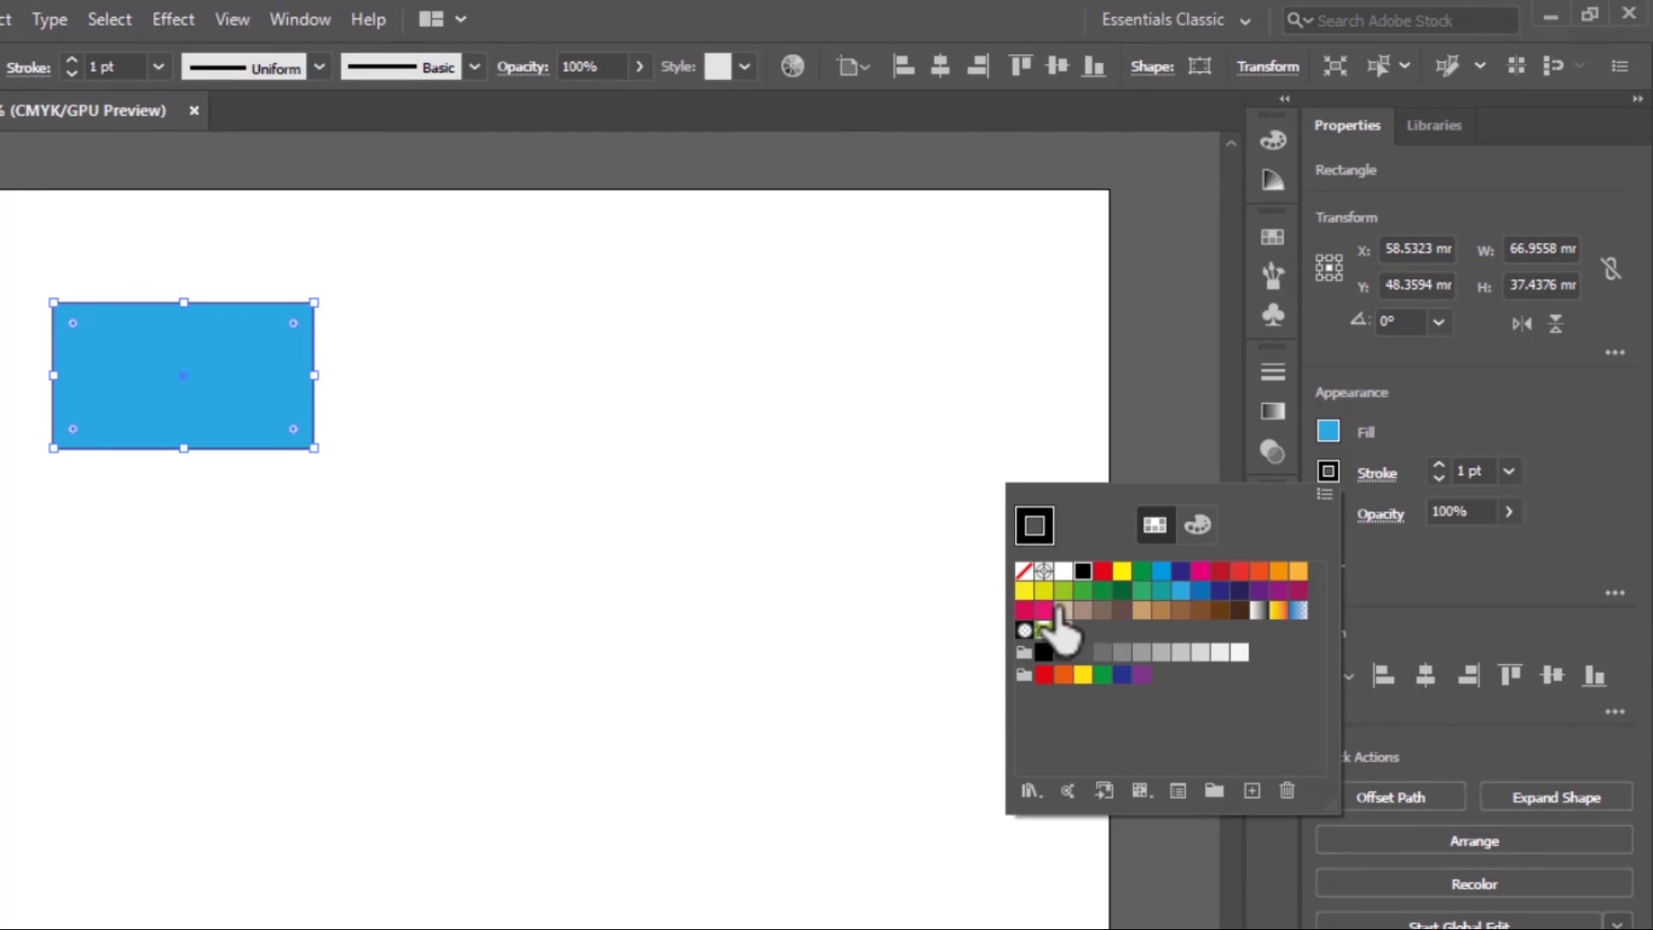
{"action": "left_click", "coordinate": [1031, 614]}
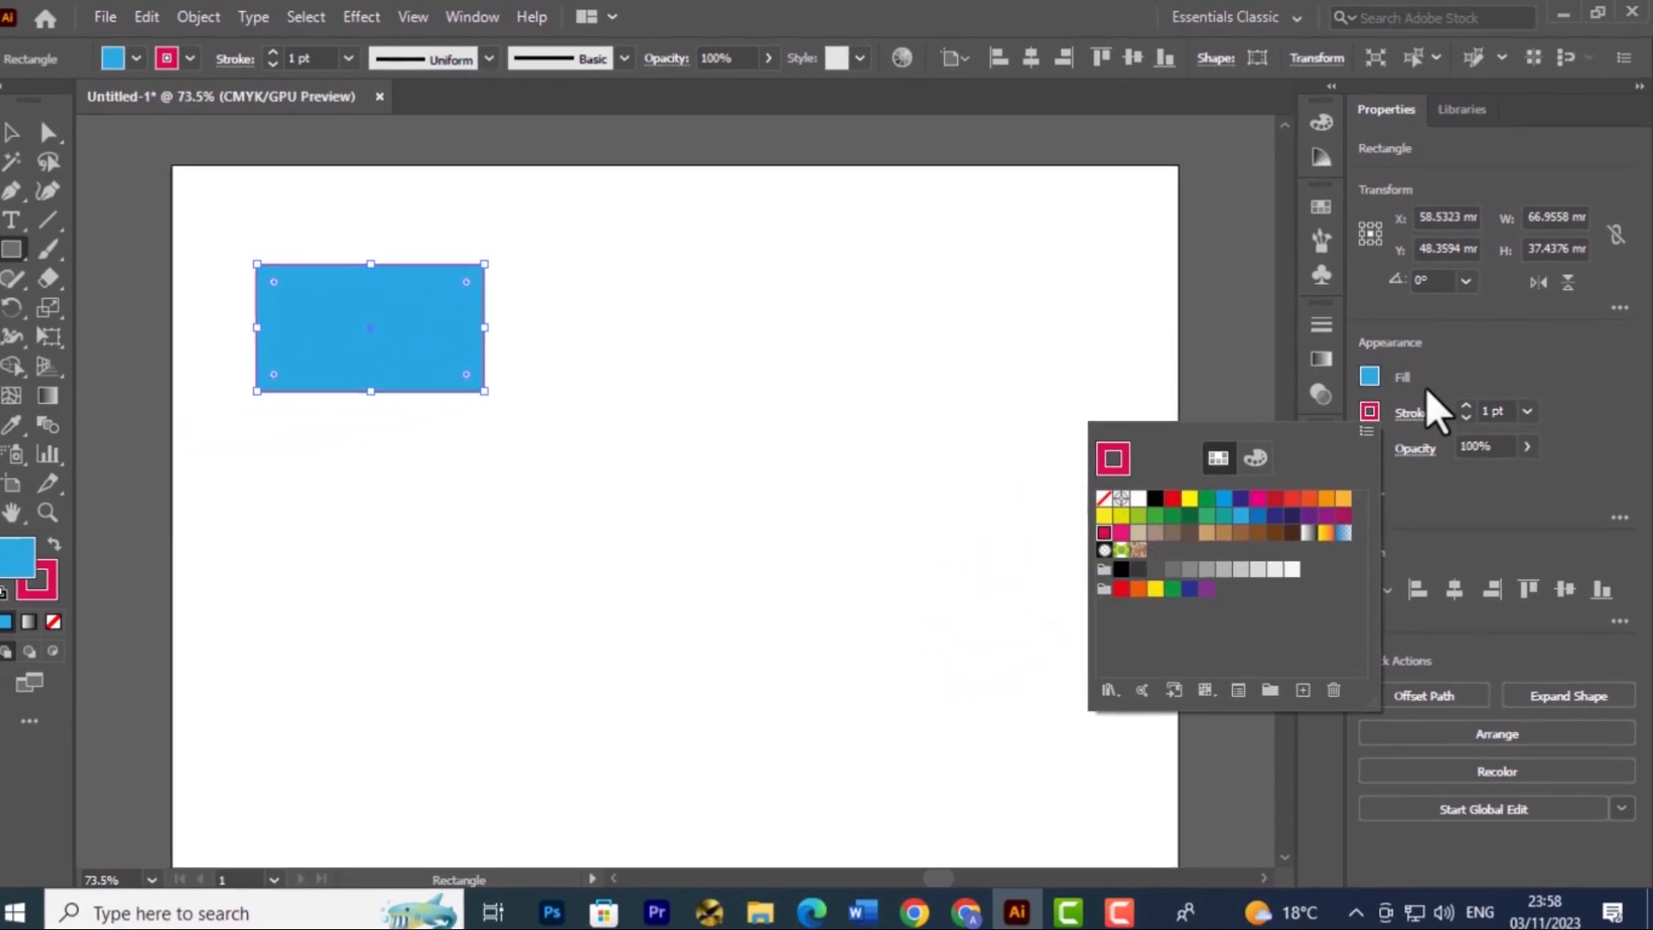
{"action": "left_click", "coordinate": [1411, 422]}
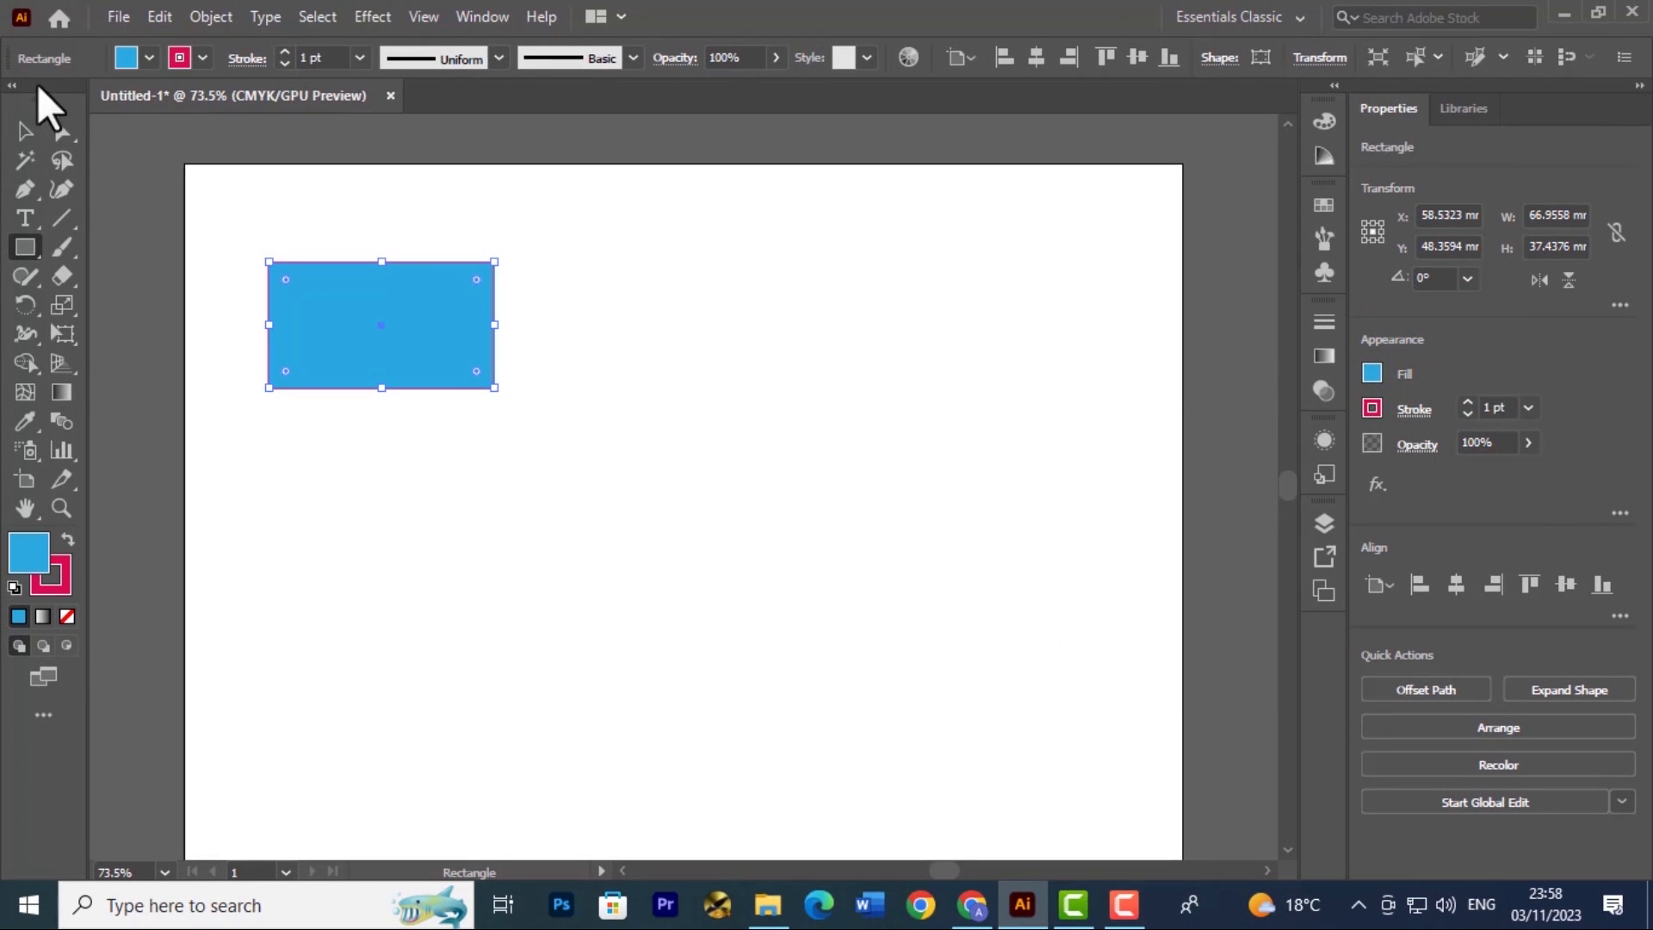
{"action": "left_click", "coordinate": [21, 131]}
{"action": "left_click", "coordinate": [701, 369]}
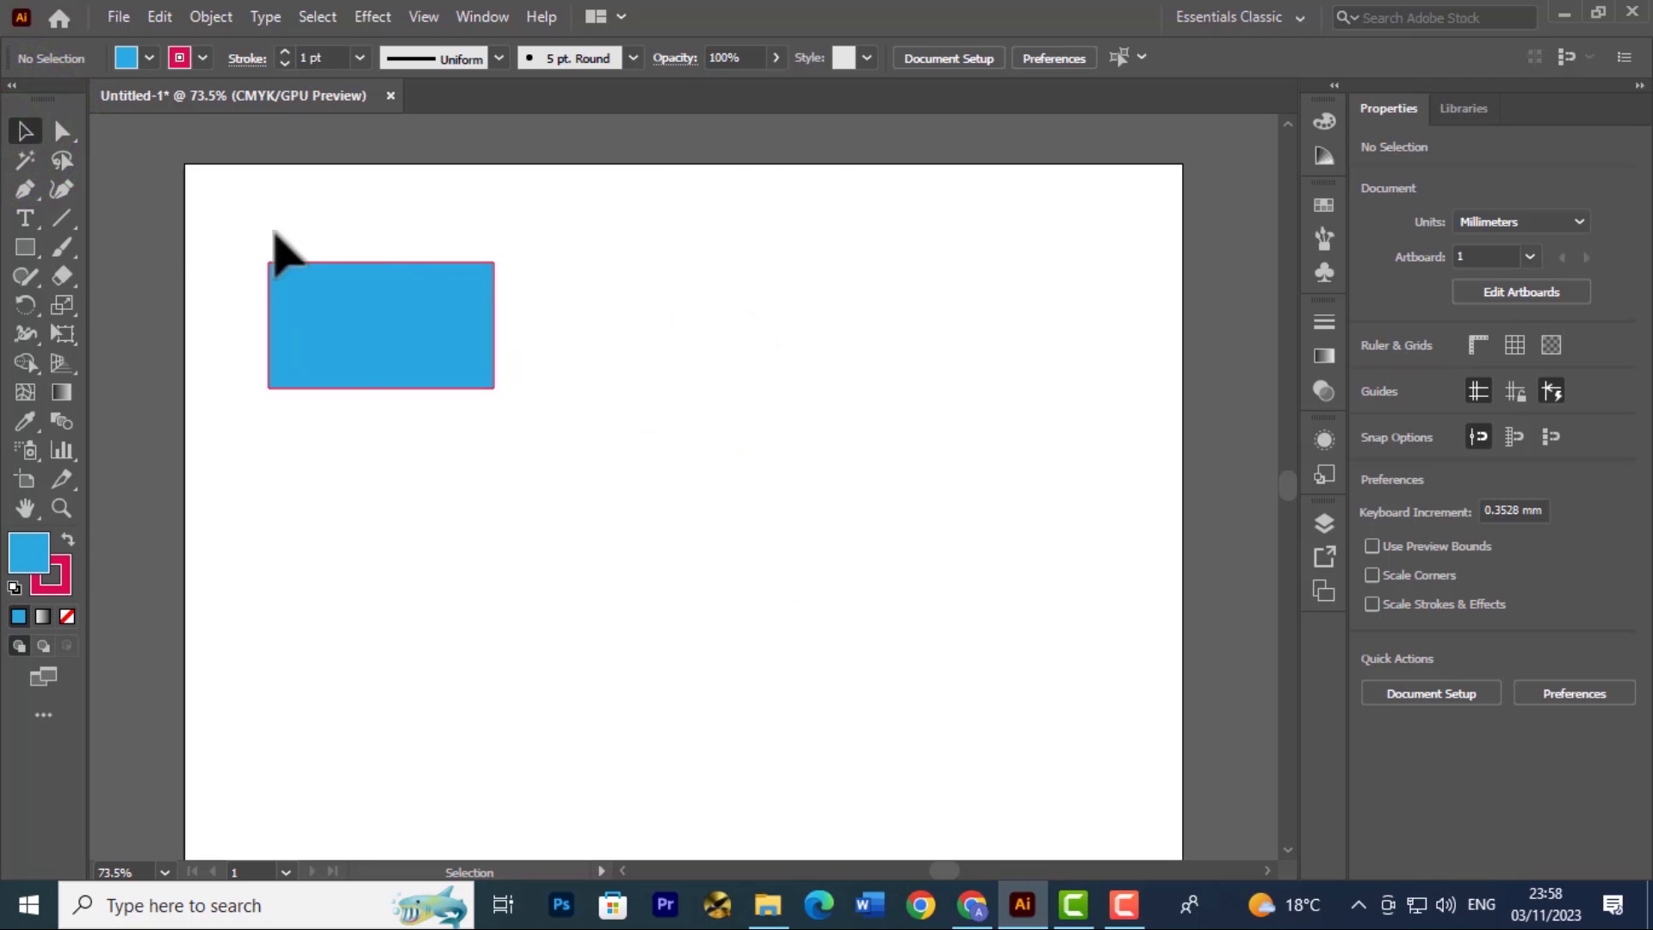
Select the blue rectangle again, raise its stroke weight to 4 pt, and deselect it
{"action": "left_click", "coordinate": [495, 301]}
{"action": "left_click", "coordinate": [441, 301]}
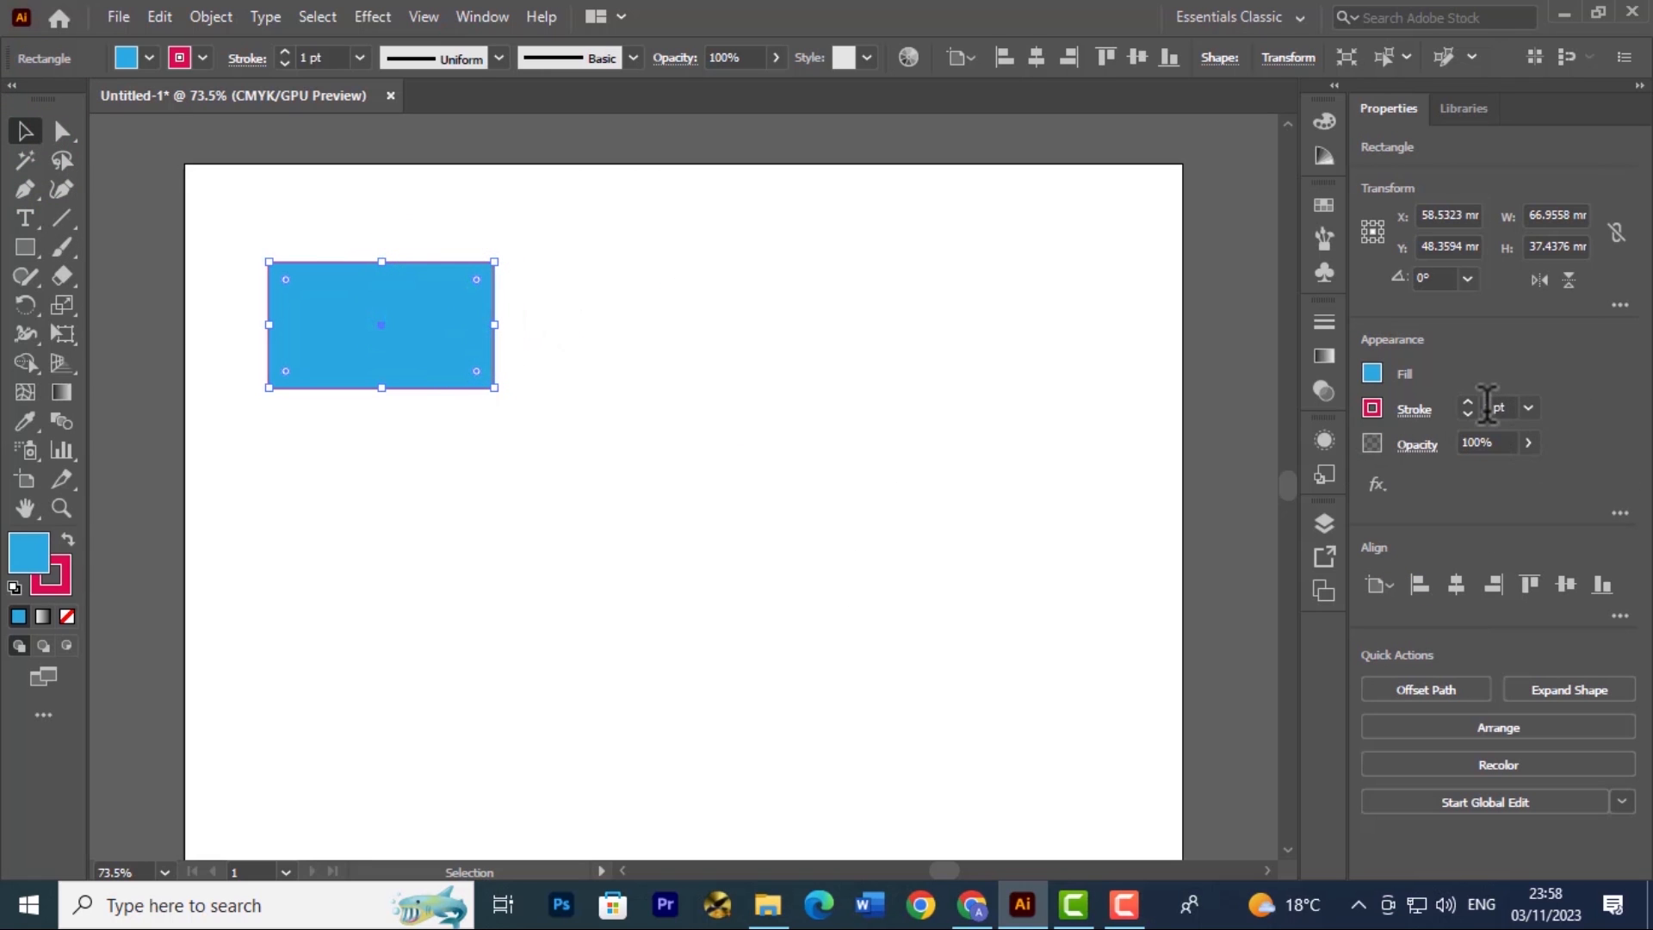
{"action": "left_click", "coordinate": [1460, 403]}
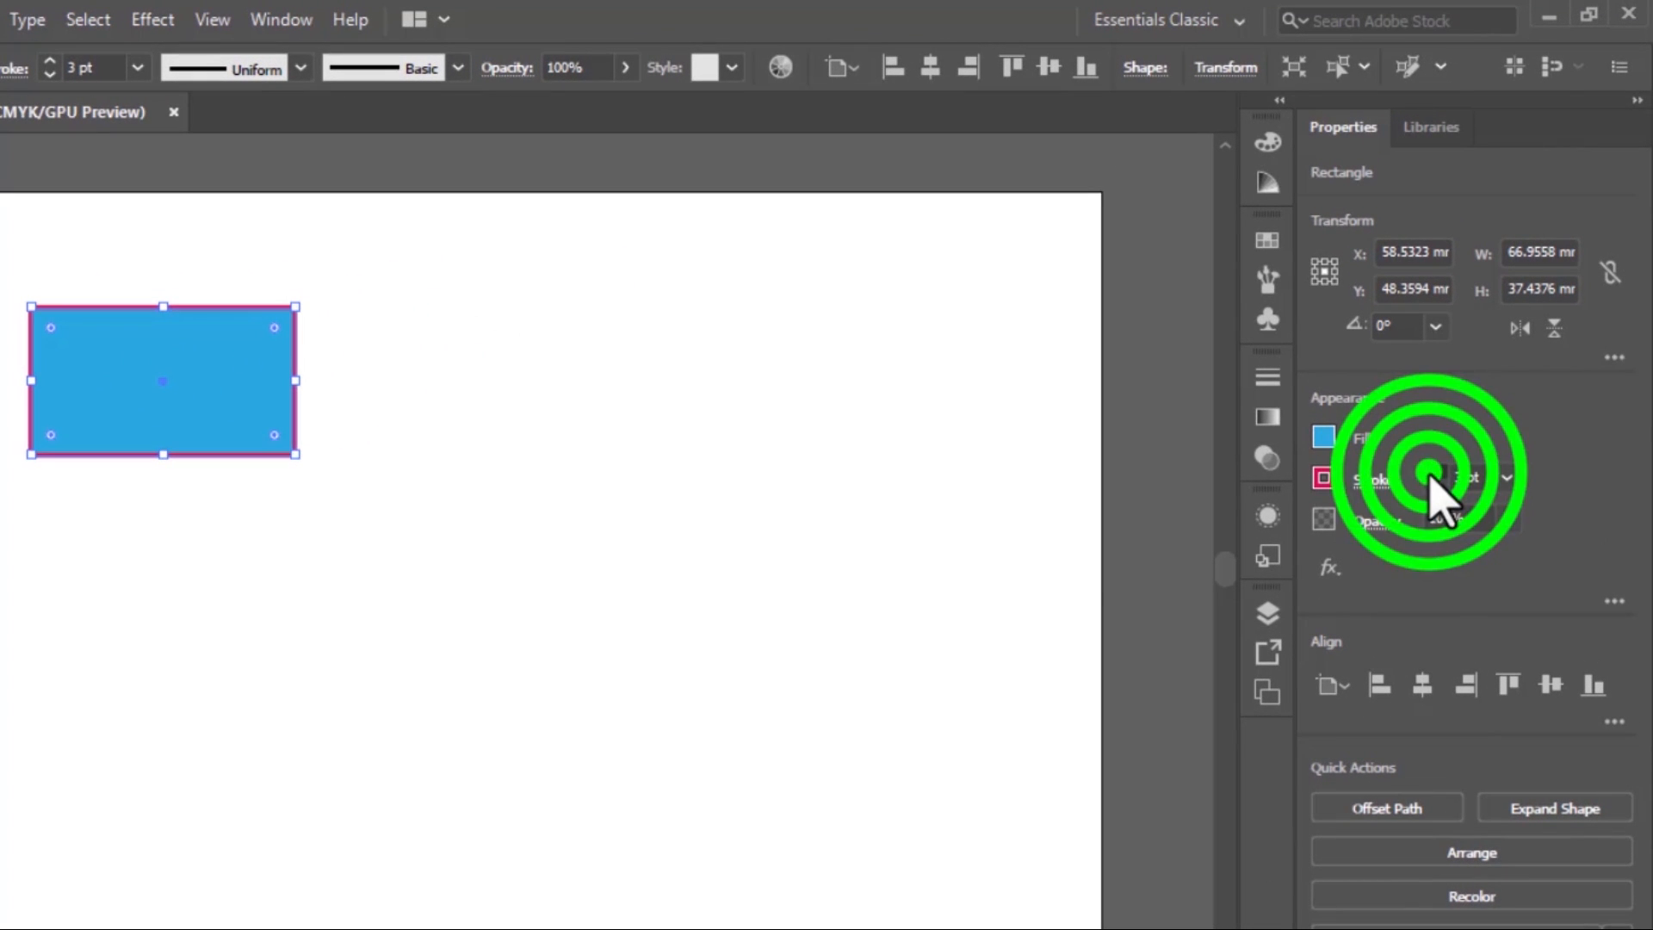
{"action": "left_click", "coordinate": [1430, 472]}
{"action": "left_click", "coordinate": [883, 492]}
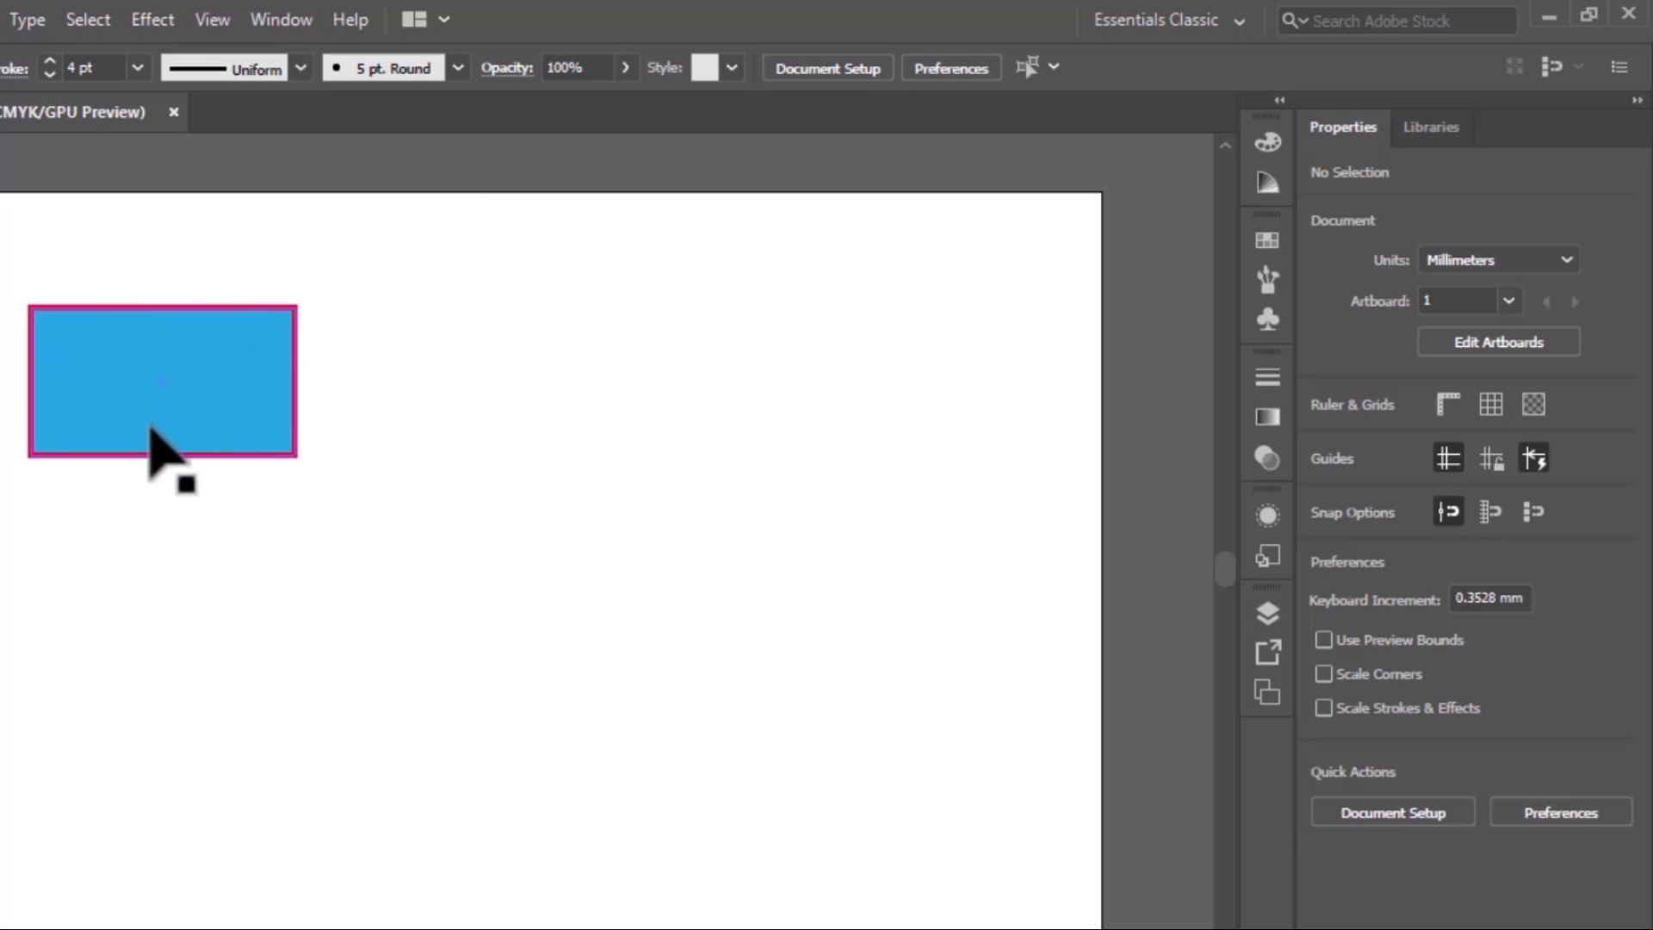
{"action": "left_click", "coordinate": [223, 388]}
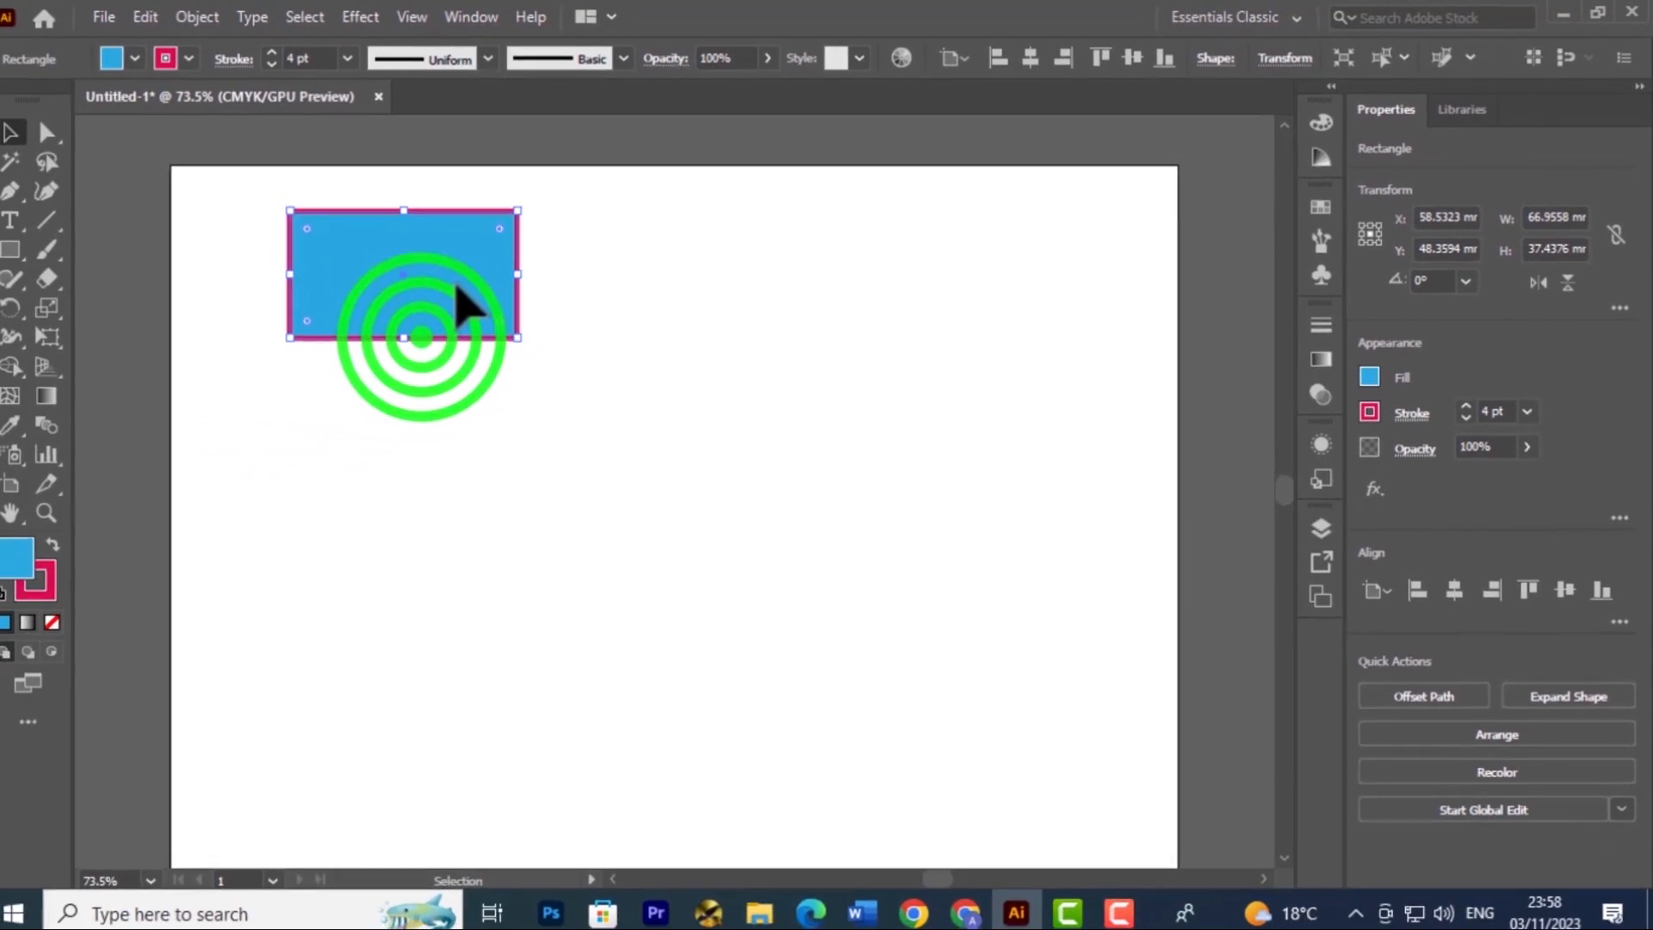
{"action": "left_click", "coordinate": [508, 550]}
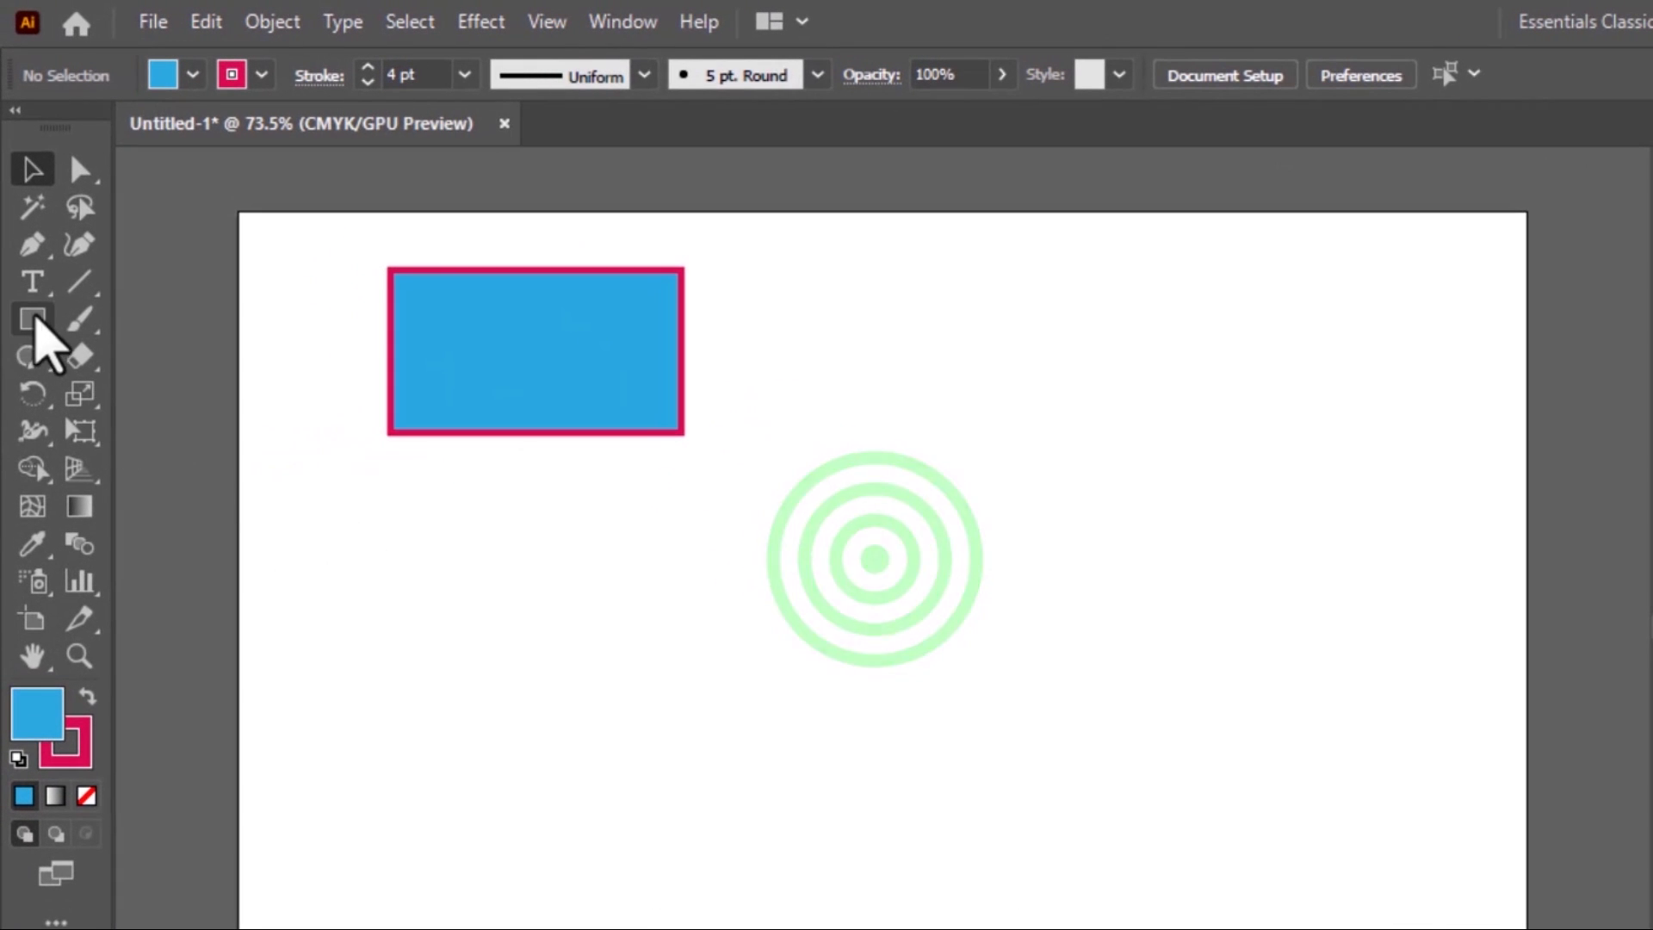
Draw a square about 67 mm wide to the right of the blue rectangle with the Rectangle tool
{"action": "left_click", "coordinate": [33, 319]}
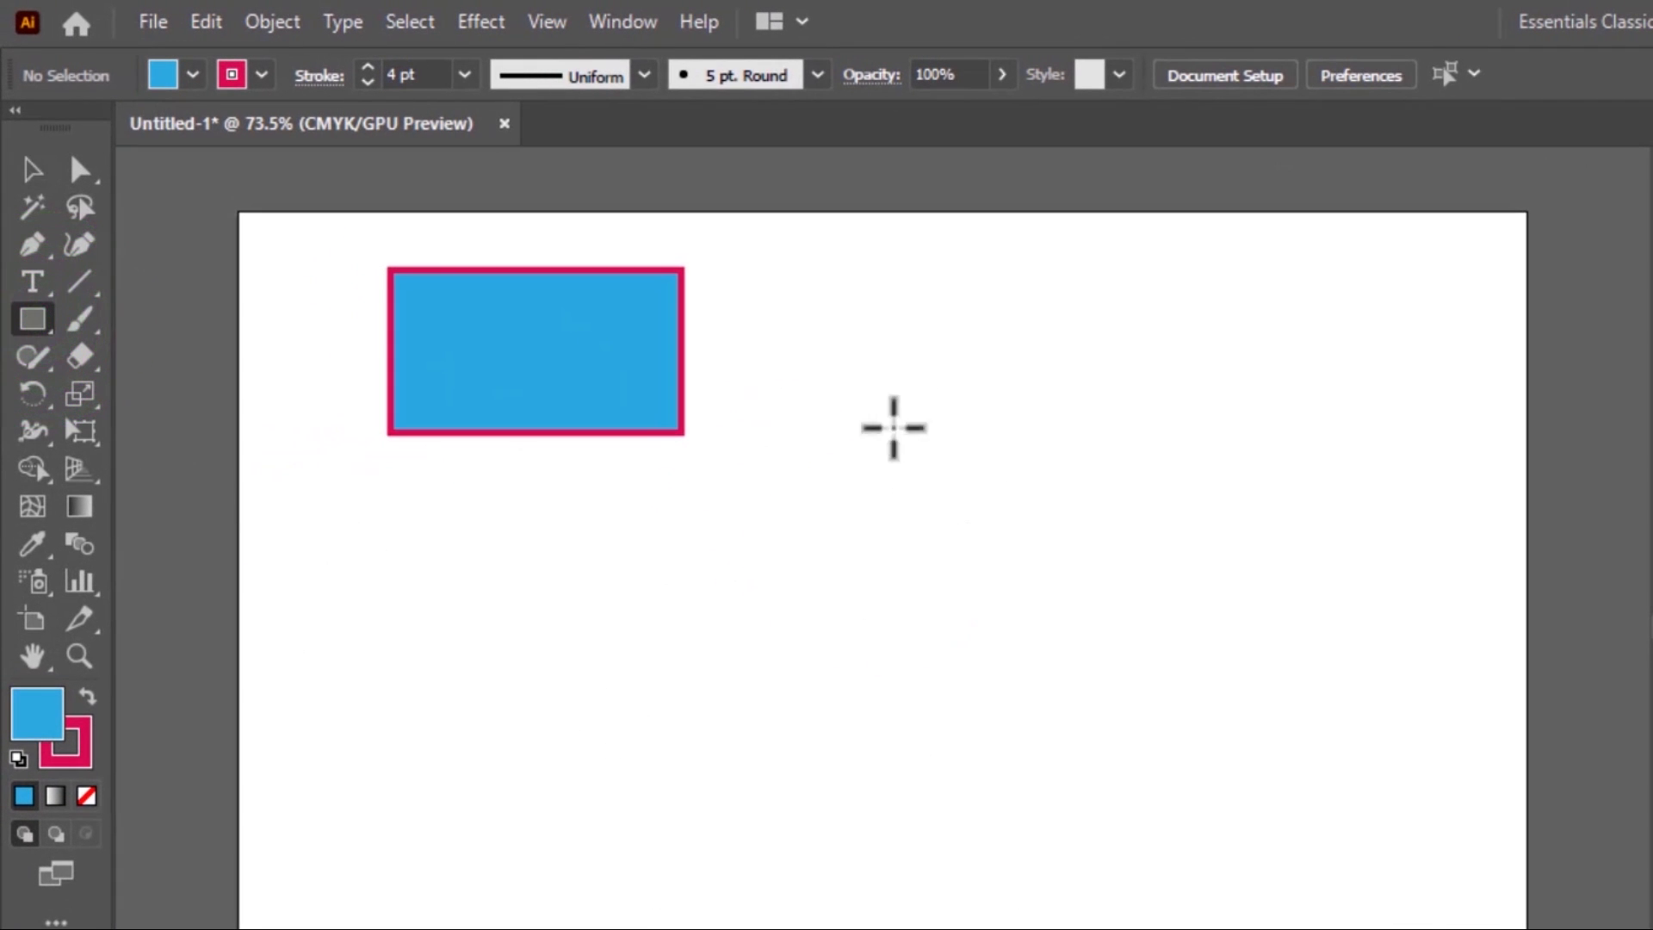
{"action": "mouse_move", "coordinate": [833, 362]}
{"action": "left_mouse_down"}
{"action": "mouse_move", "coordinate": [1161, 699]}
{"action": "mouse_move", "coordinate": [967, 489]}
{"action": "mouse_move", "coordinate": [1126, 652]}
{"action": "left_mouse_up"}
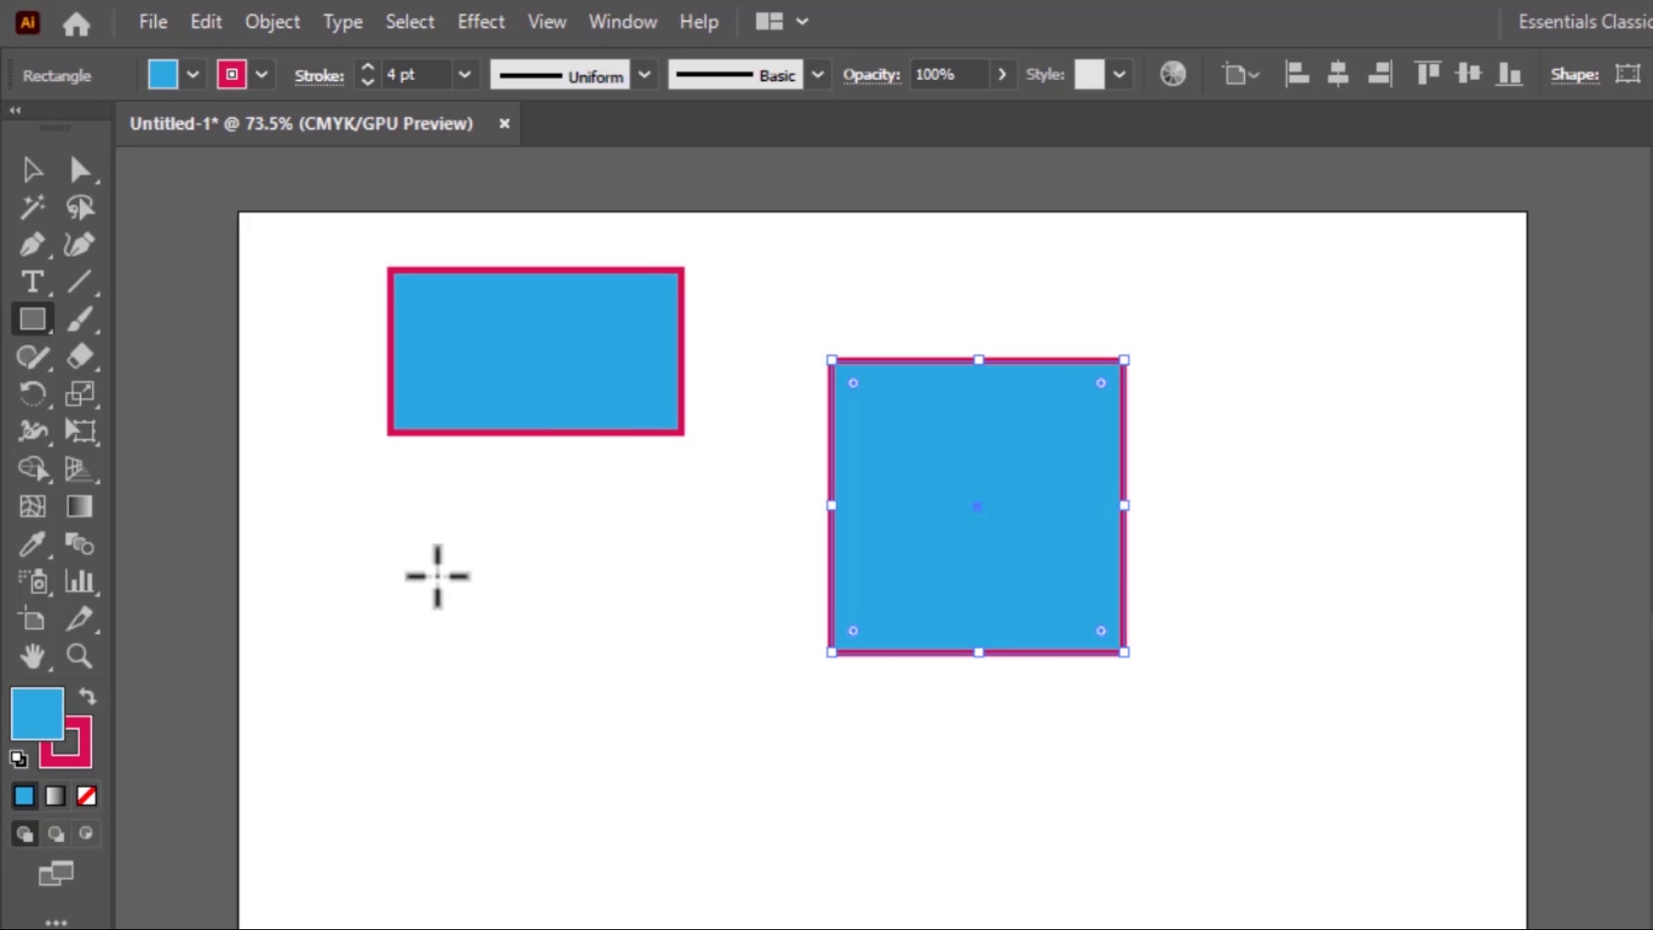
Draw a smaller proportional square about 39 mm wide below the blue rectangle and delete it
{"action": "left_click_drag", "start_coordinate": [437, 576], "coordinate": [591, 704]}
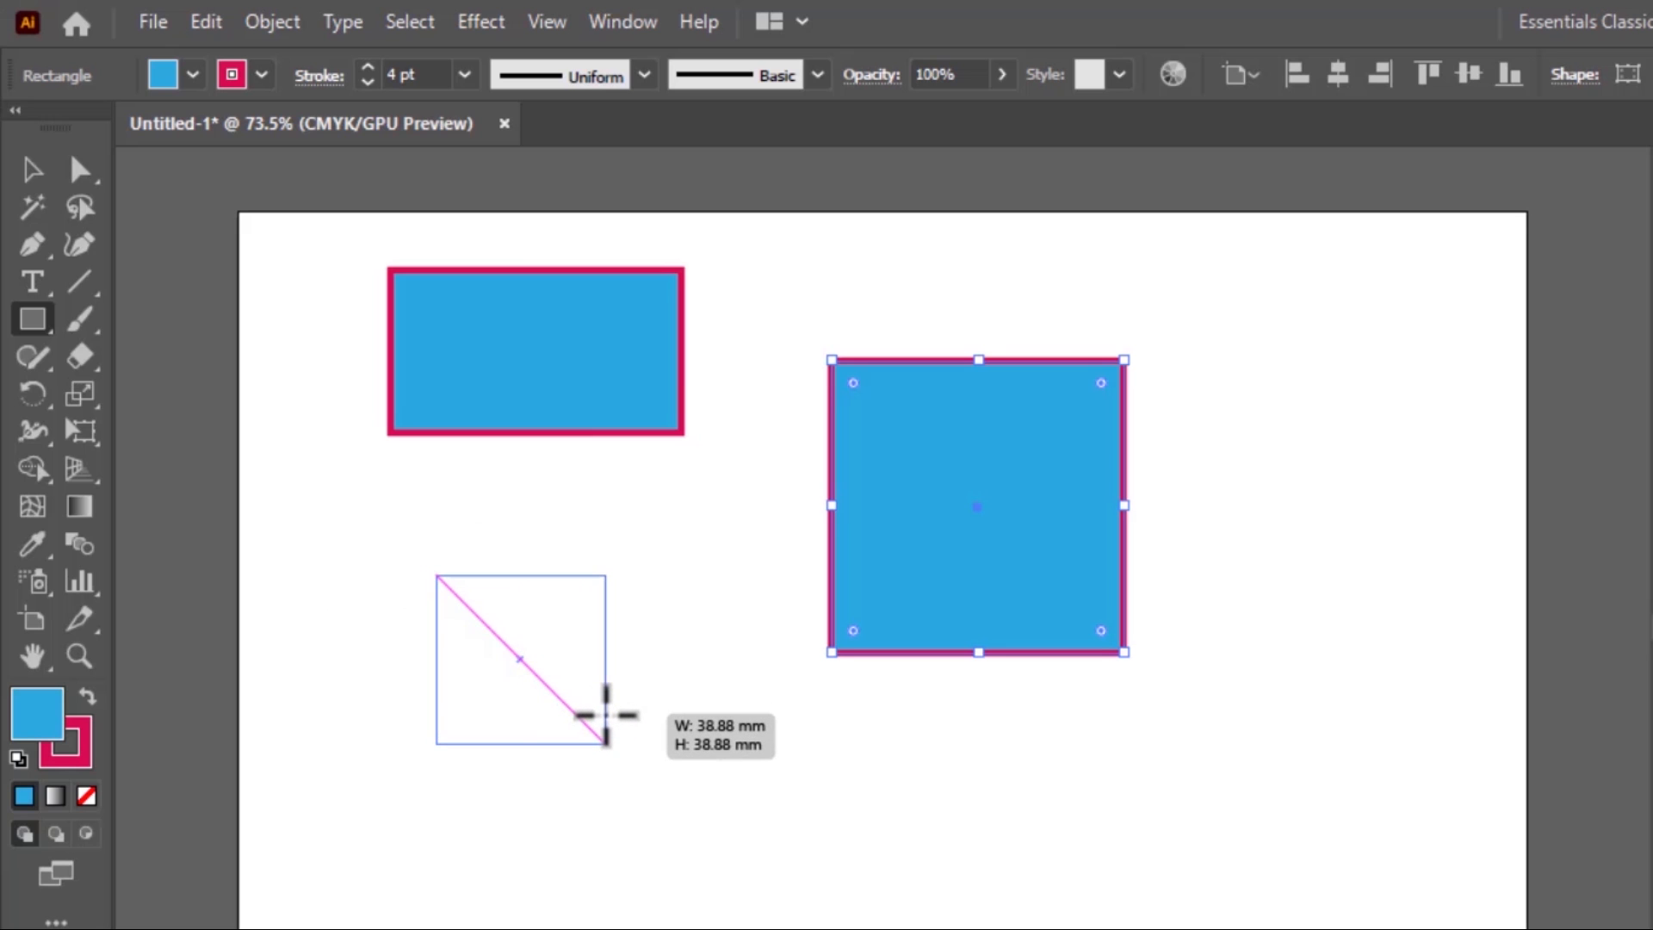
{"action": "left_click_drag", "start_coordinate": [606, 714], "coordinate": [606, 714]}
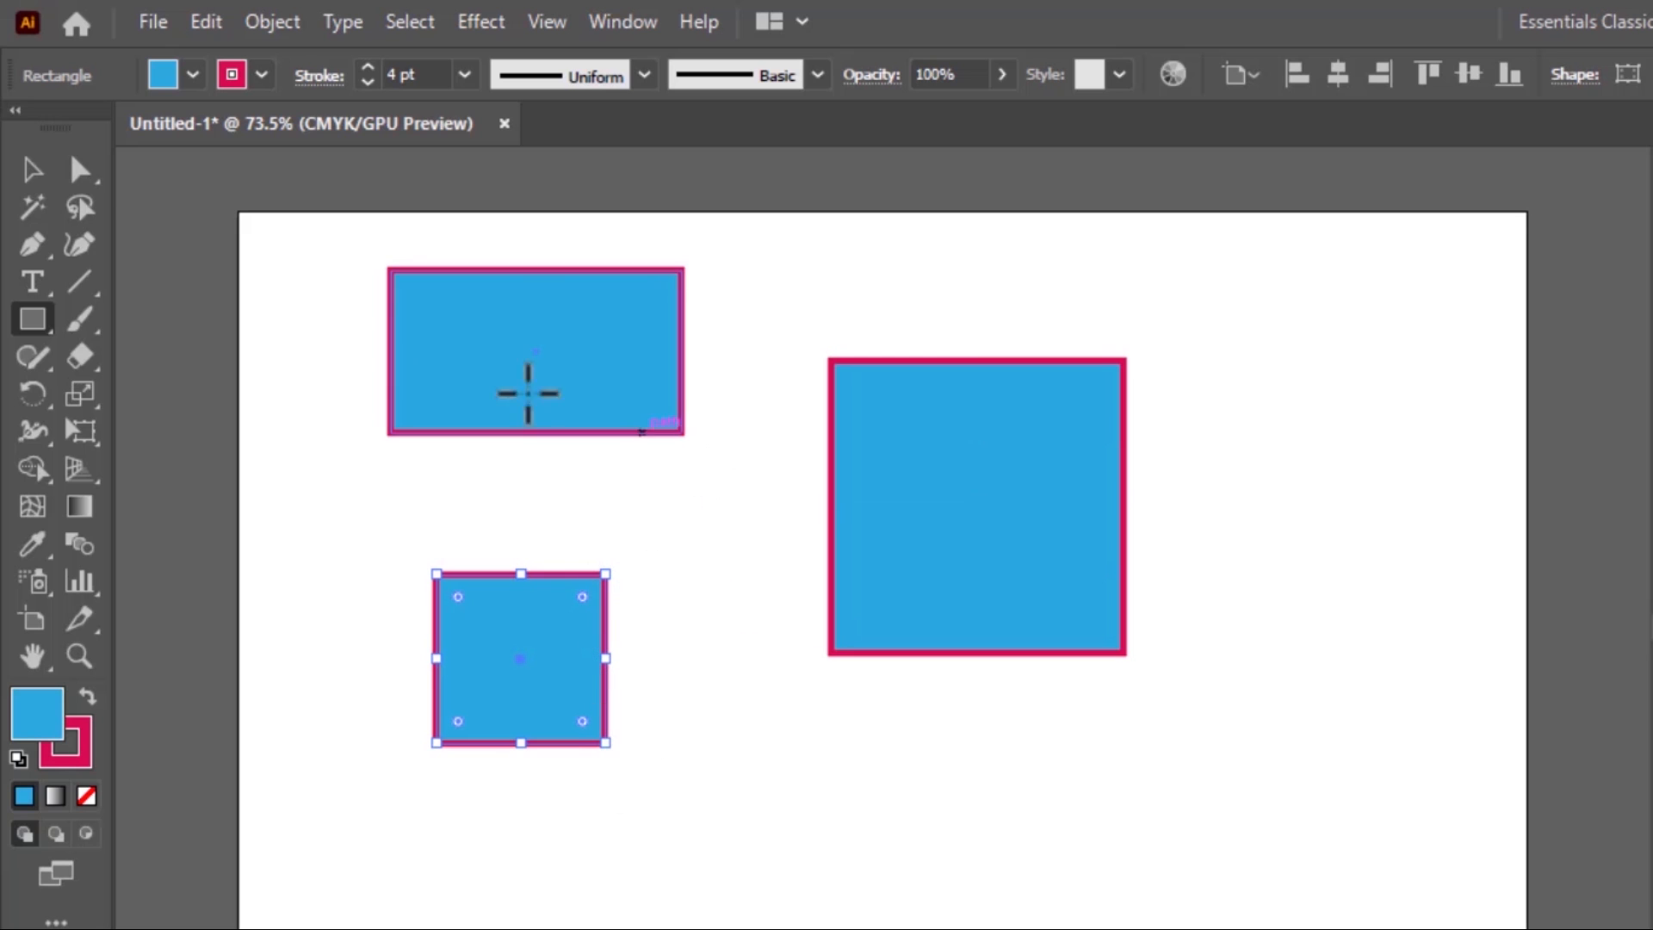
{"action": "left_click", "coordinate": [35, 169]}
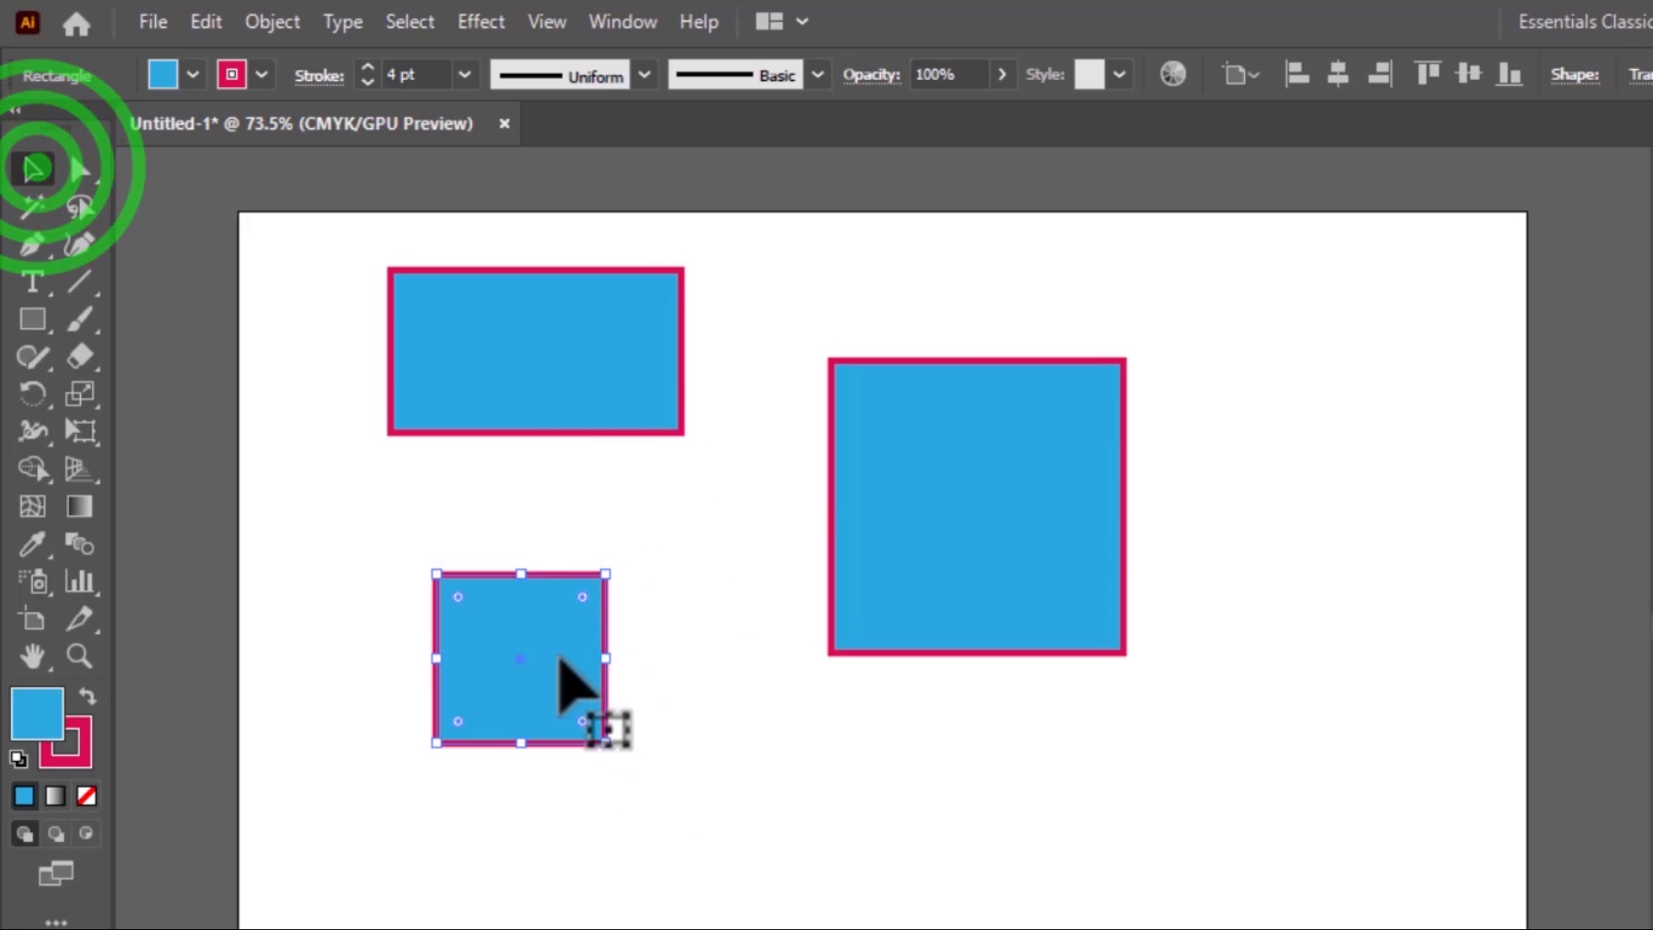
{"action": "left_click", "coordinate": [559, 656]}
{"action": "key", "text": "Delete"}
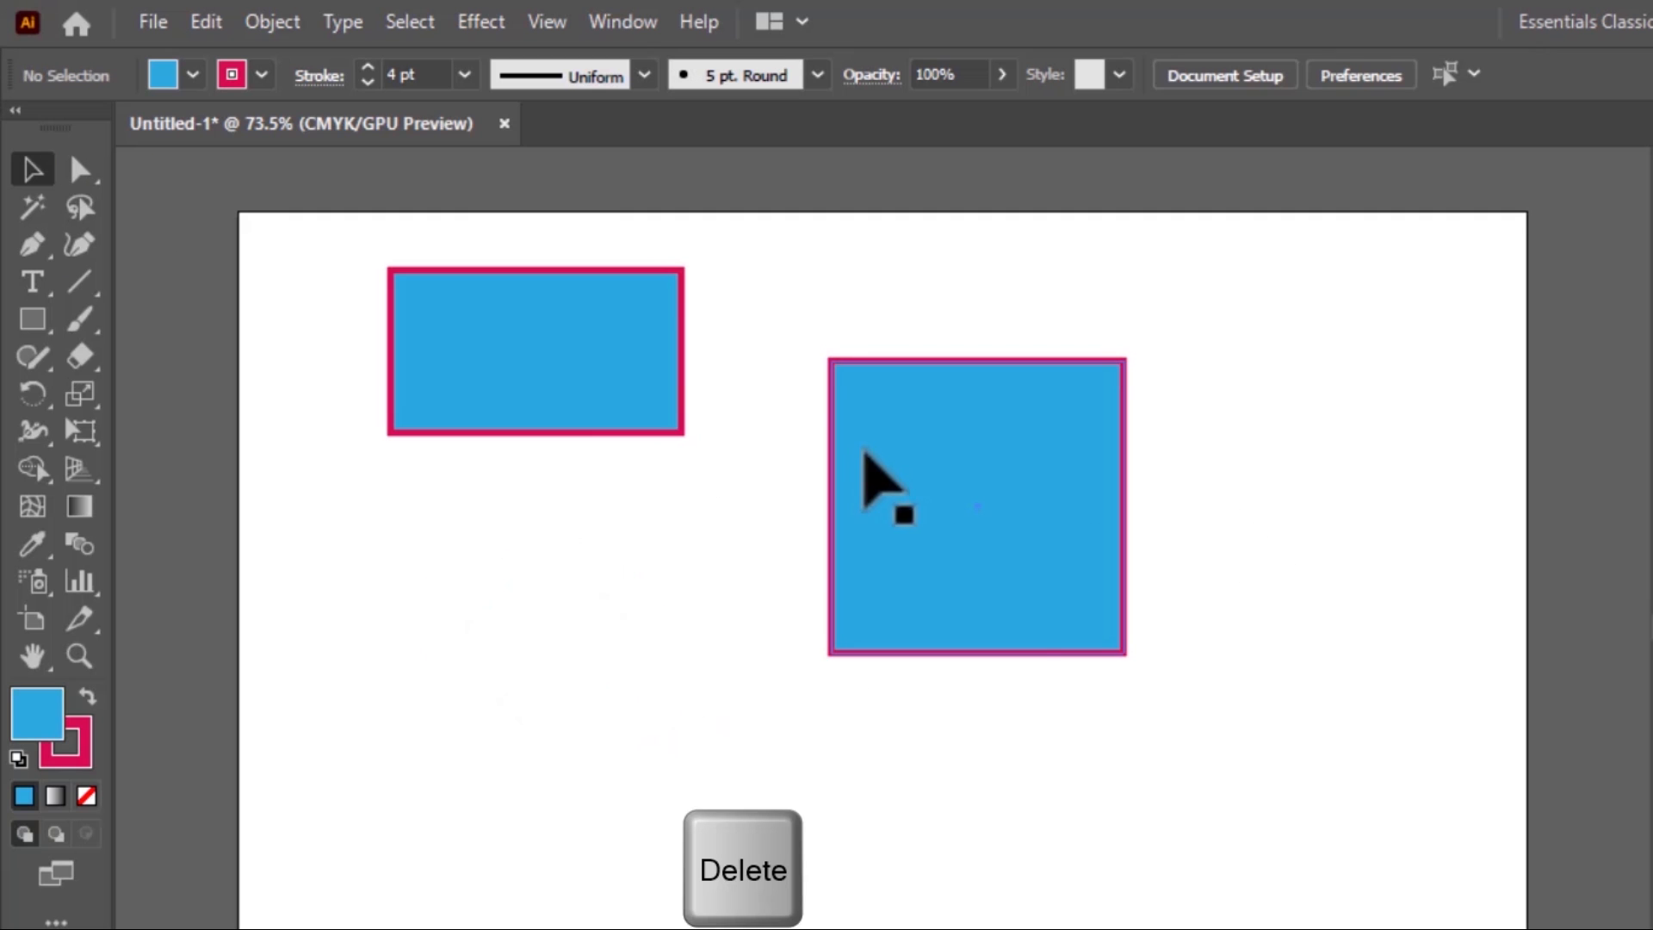
Move the large square slightly up and to the right and change its fill to yellow
{"action": "left_click_drag", "start_coordinate": [1003, 555], "coordinate": [1041, 507]}
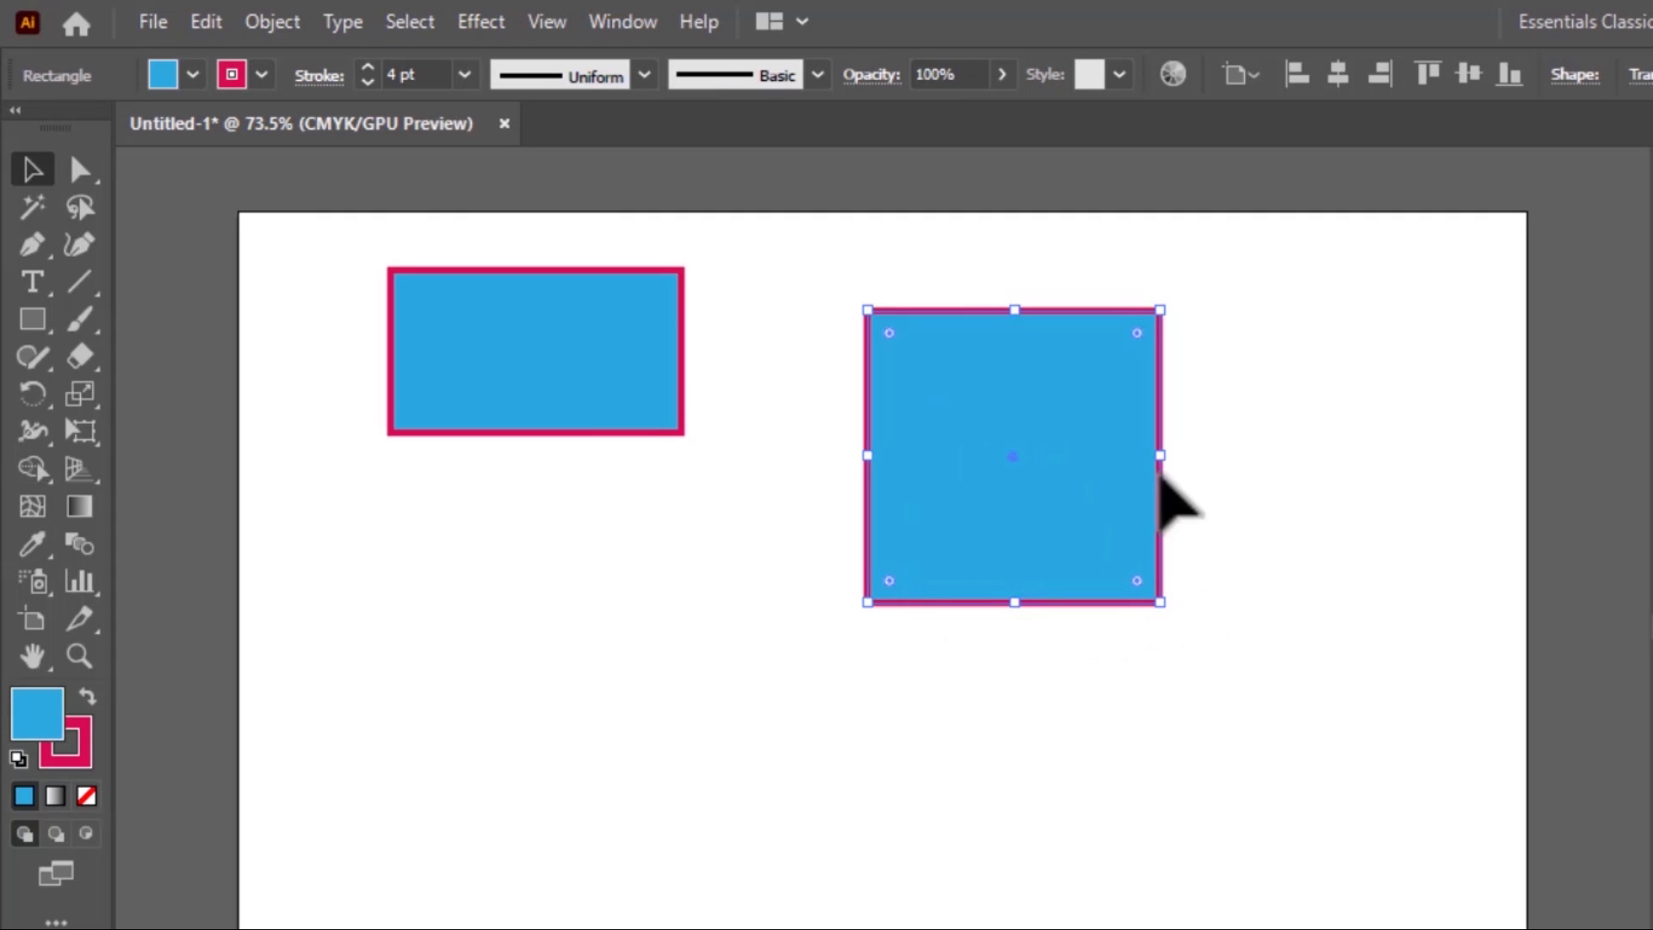
{"action": "left_click", "coordinate": [1065, 394]}
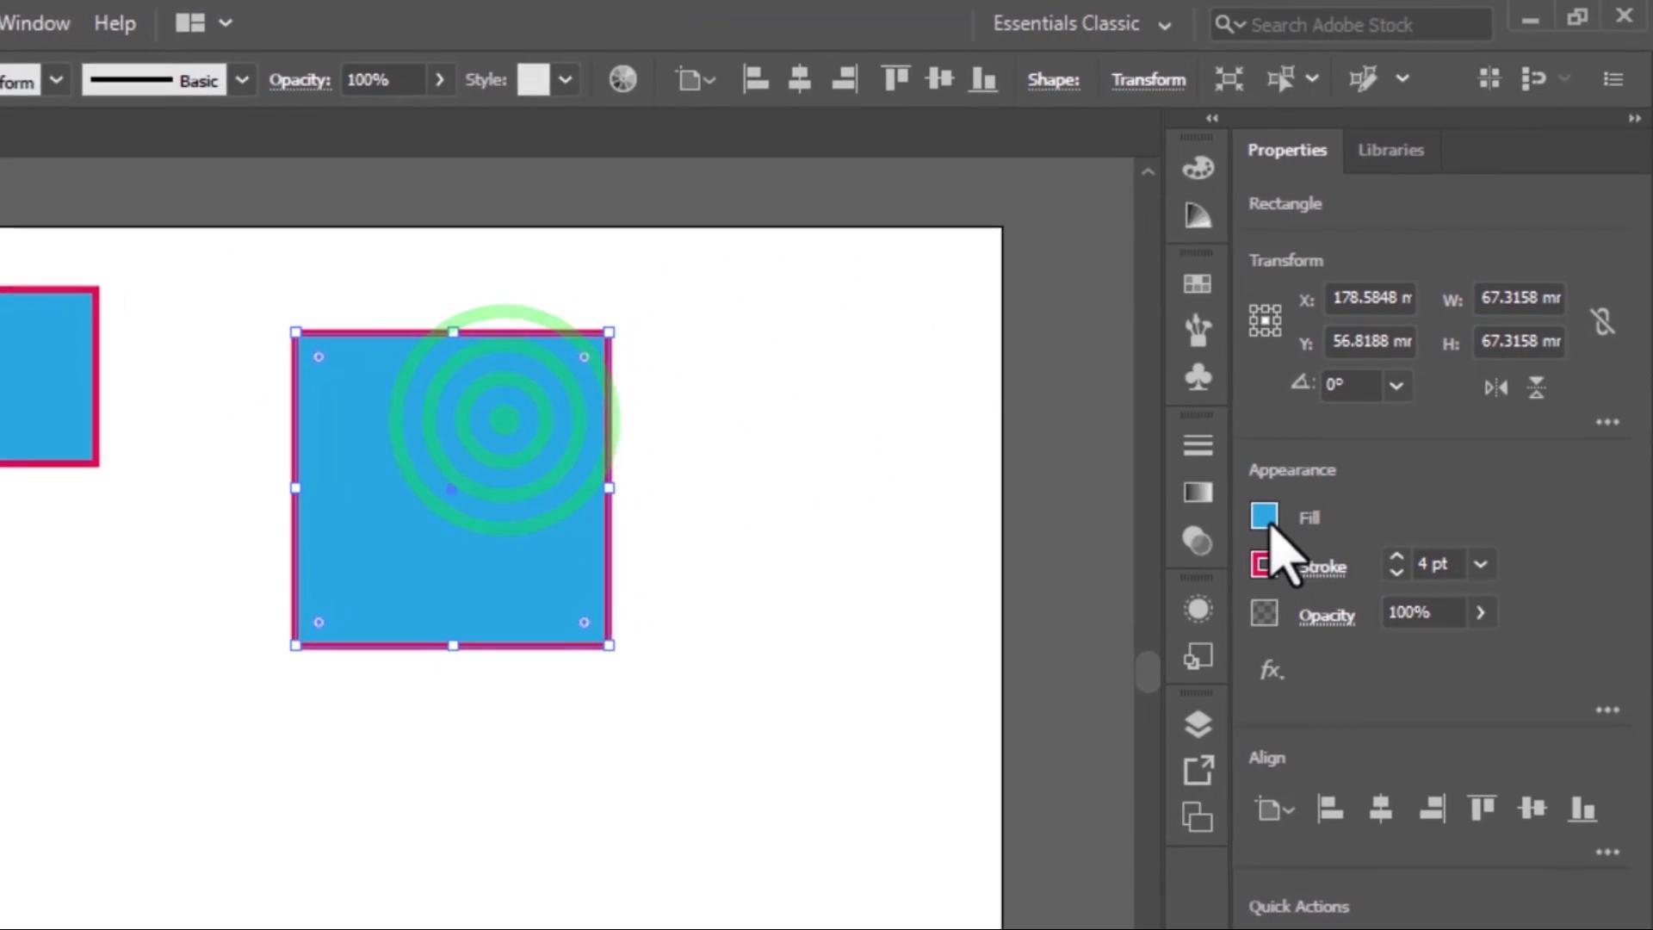
{"action": "left_click", "coordinate": [1265, 521]}
{"action": "left_click", "coordinate": [1021, 623]}
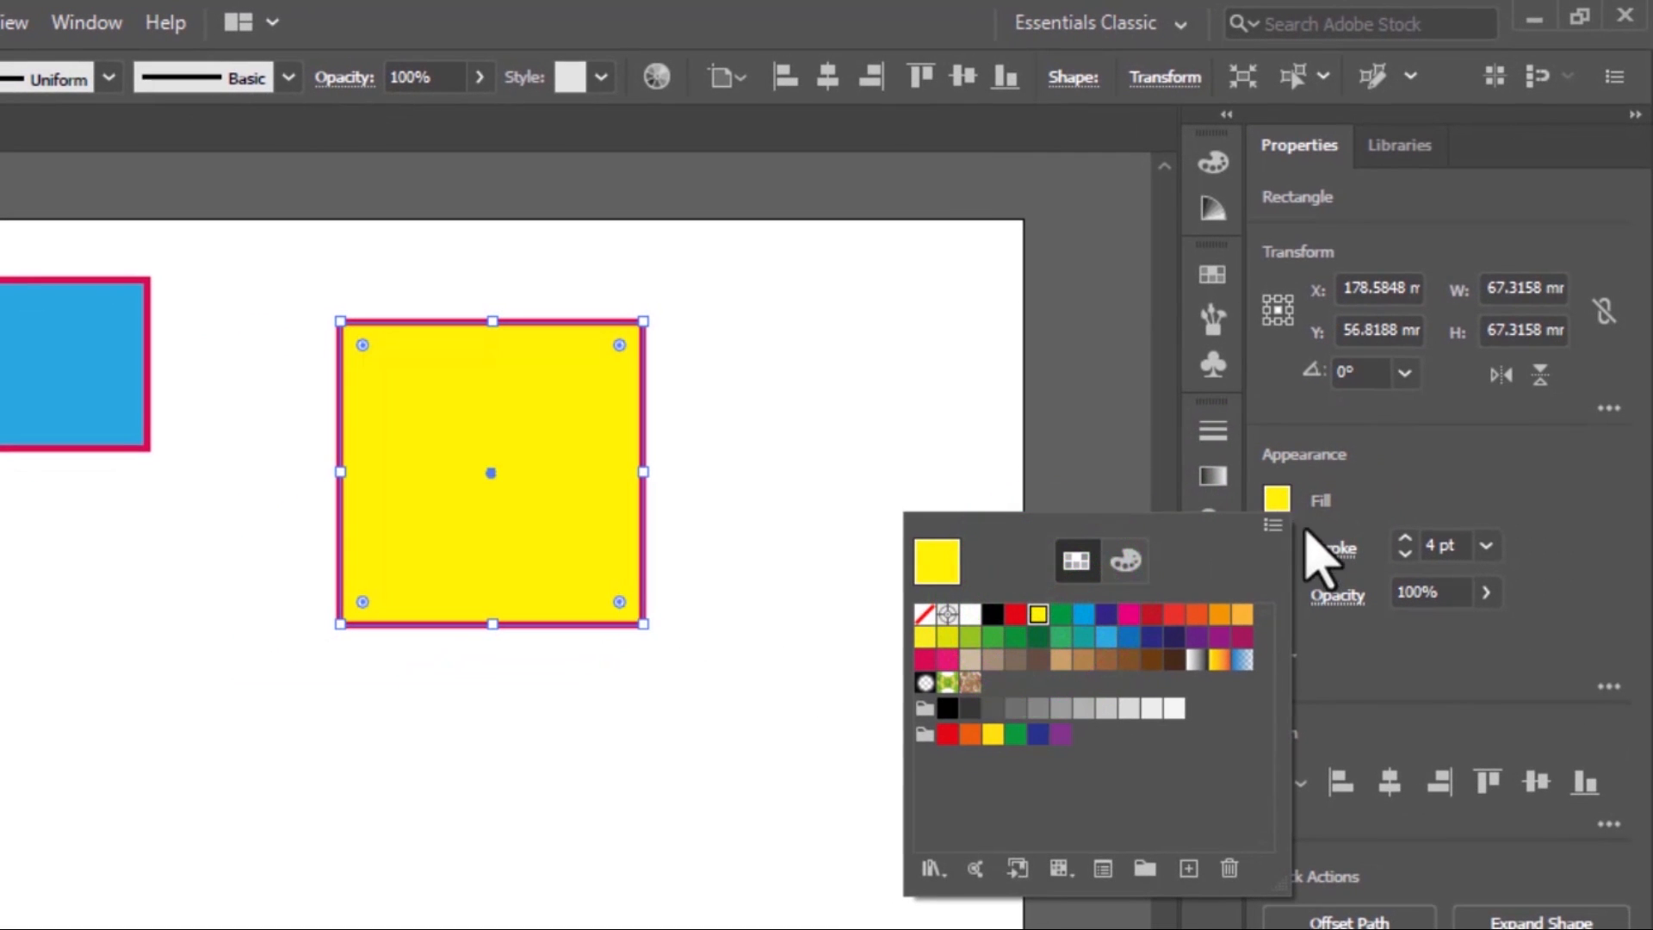
{"action": "left_click", "coordinate": [1307, 482]}
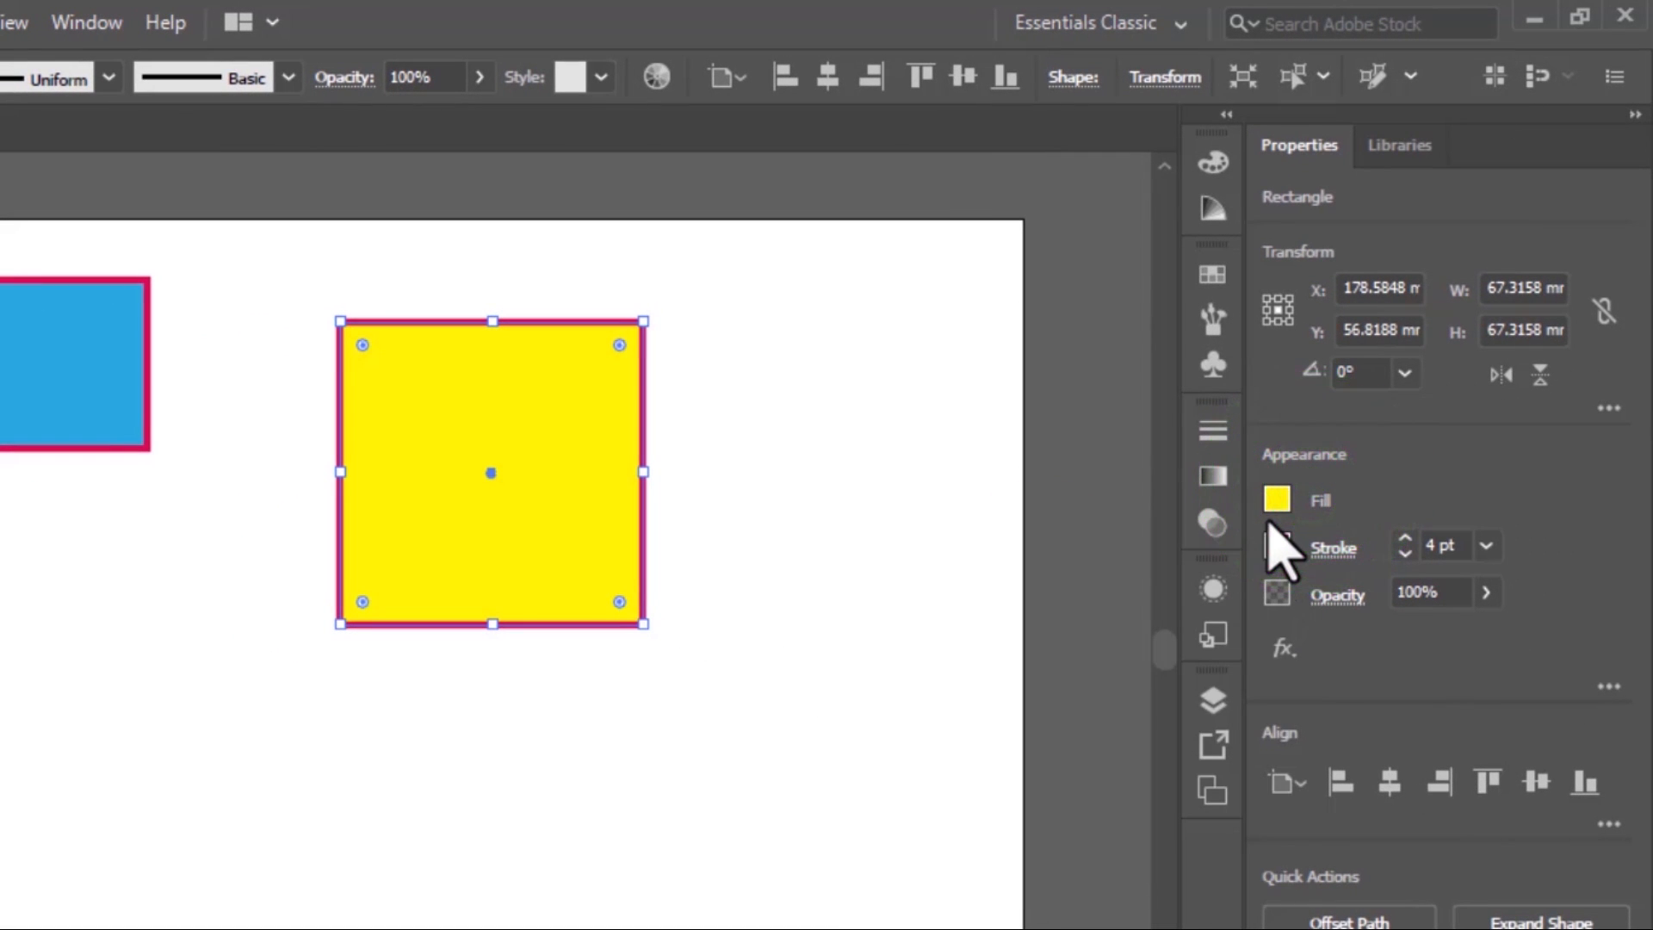
Set the yellow square's stroke to None and move the blue rectangle slightly up and to the right
{"action": "left_click", "coordinate": [1278, 550]}
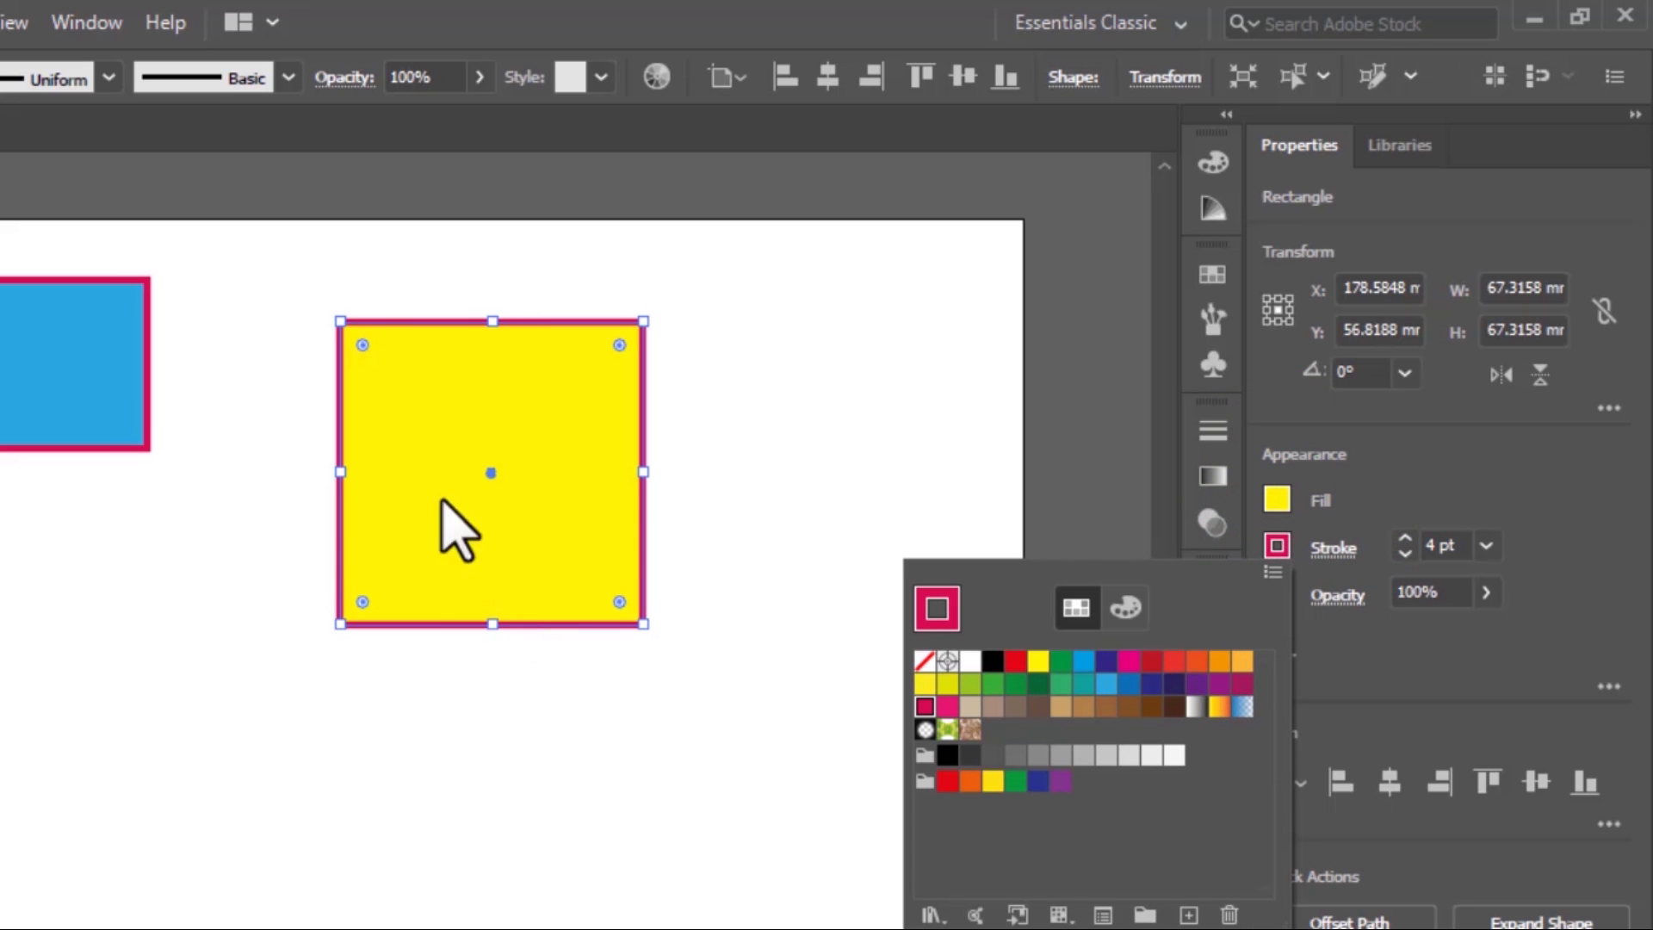
{"action": "left_click", "coordinate": [925, 661]}
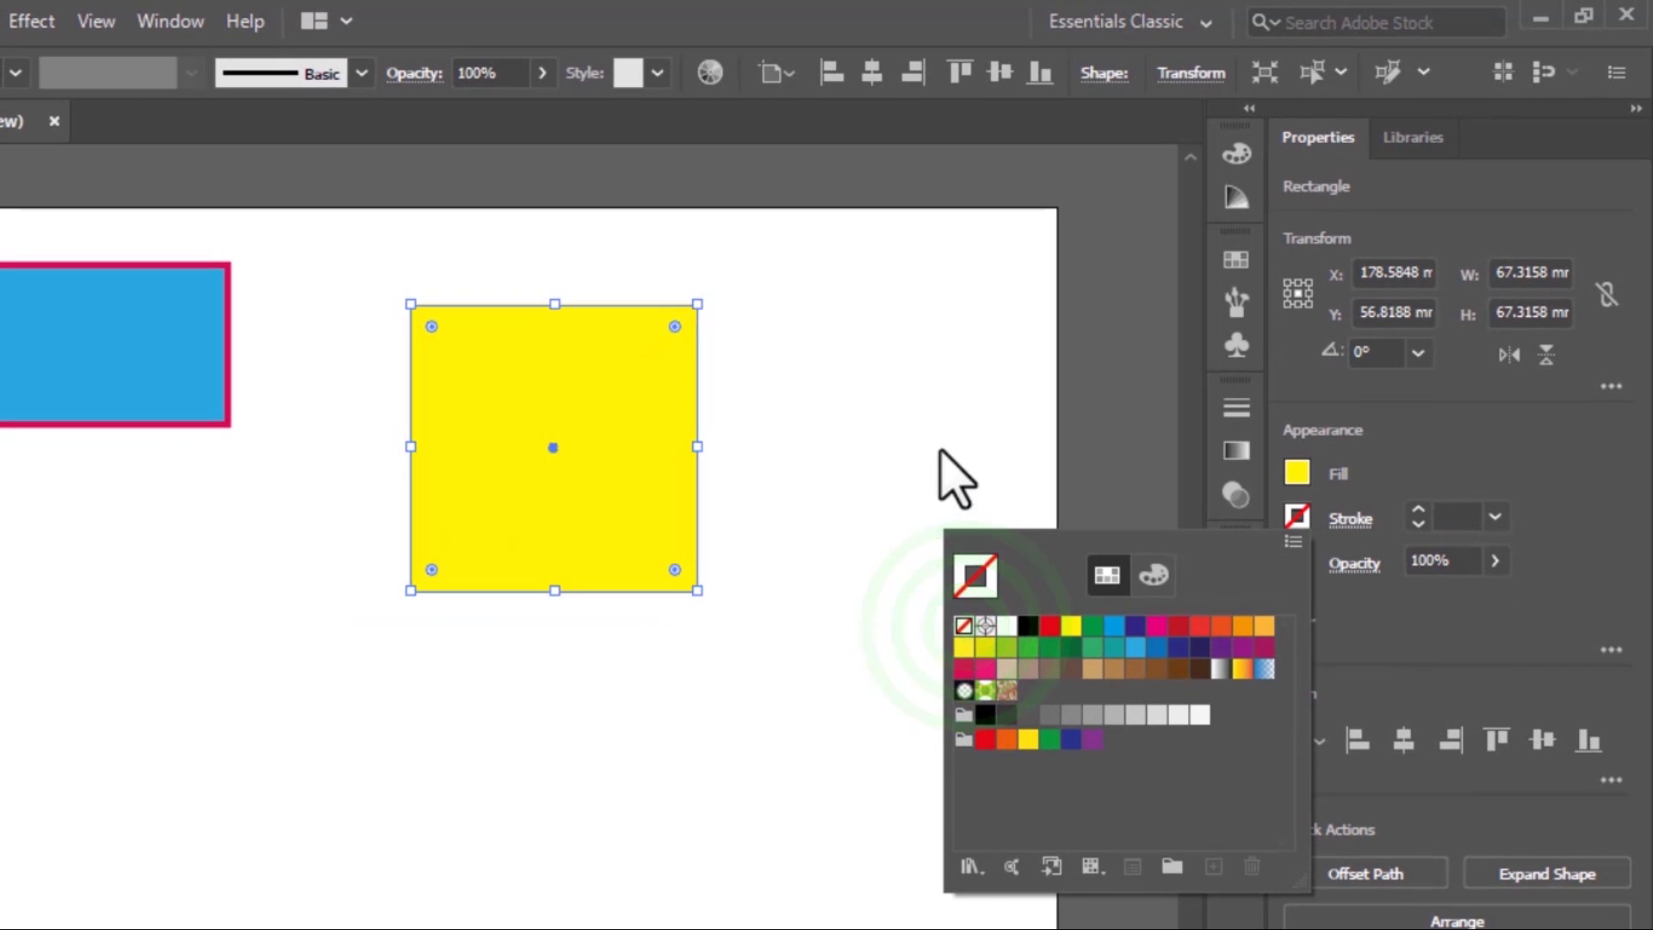
{"action": "left_click", "coordinate": [941, 443]}
{"action": "left_click", "coordinate": [830, 479]}
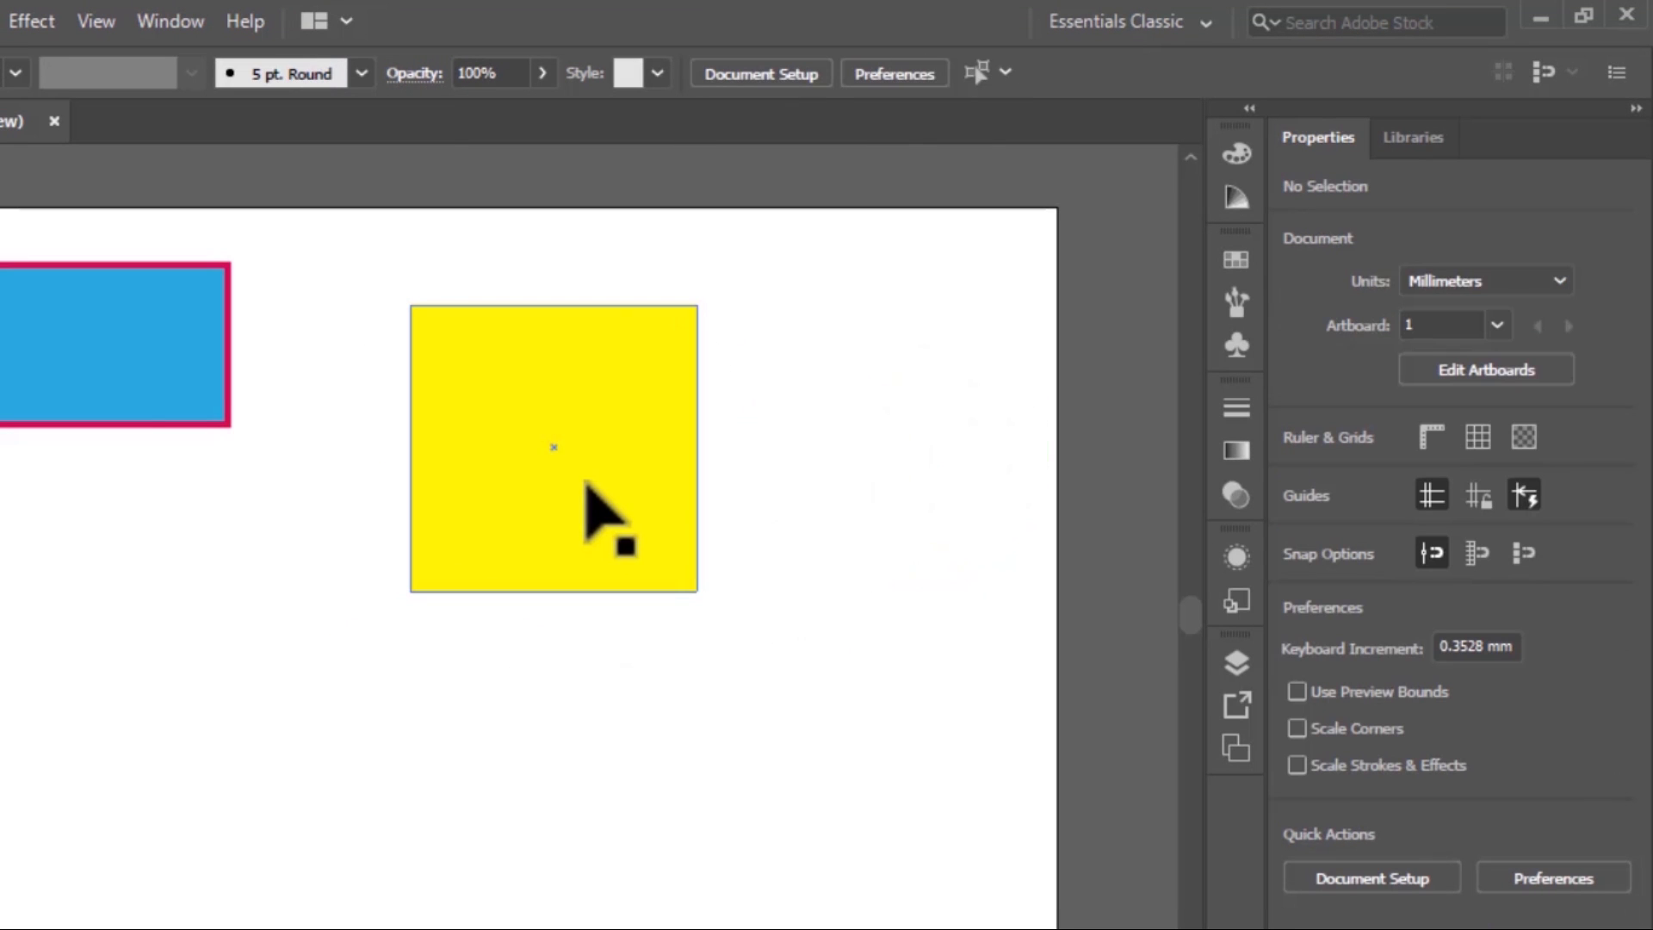
{"action": "left_click", "coordinate": [94, 360]}
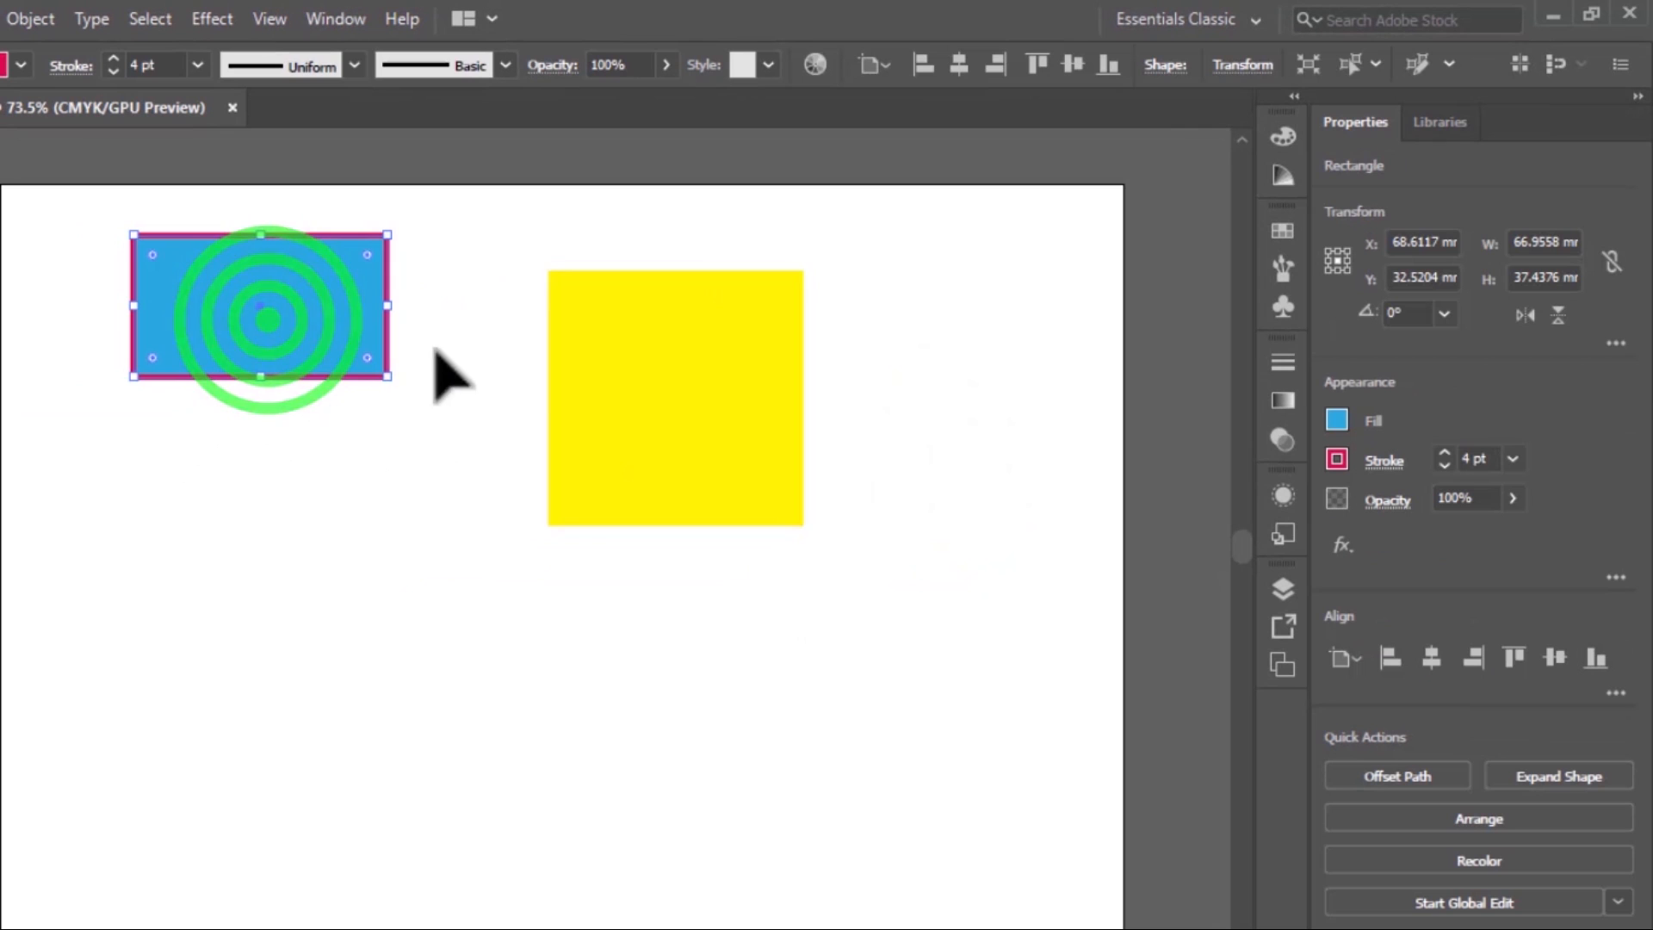
Give the yellow square a black stroke and deselect it
{"action": "left_click", "coordinate": [771, 464]}
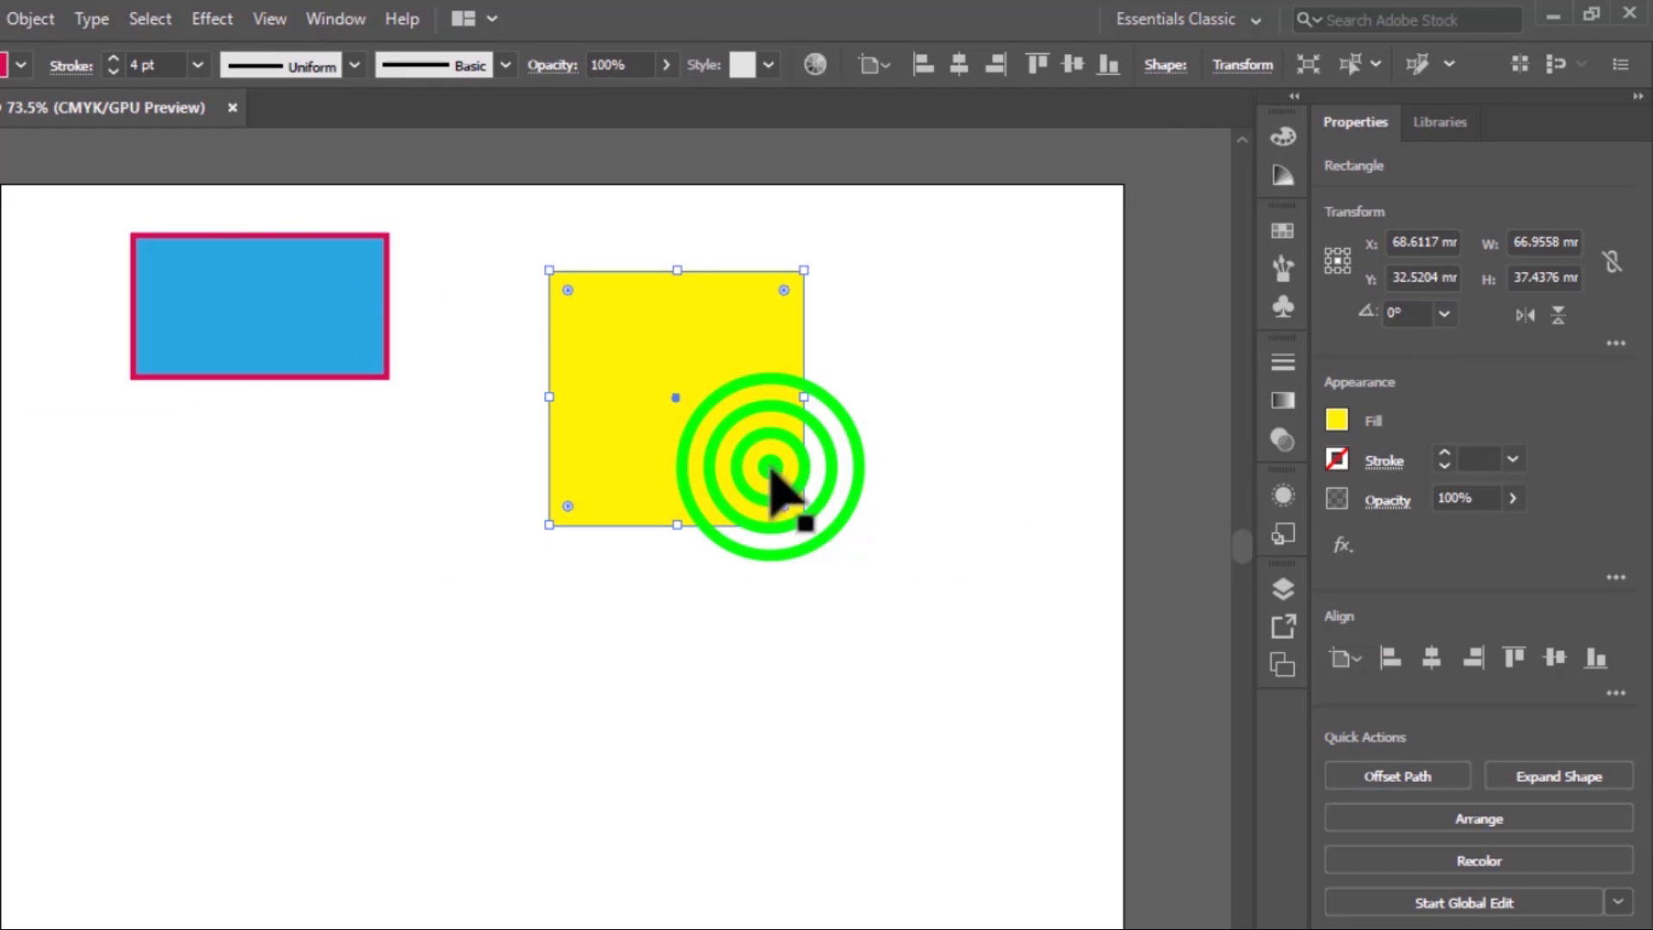
{"action": "left_click", "coordinate": [1335, 461]}
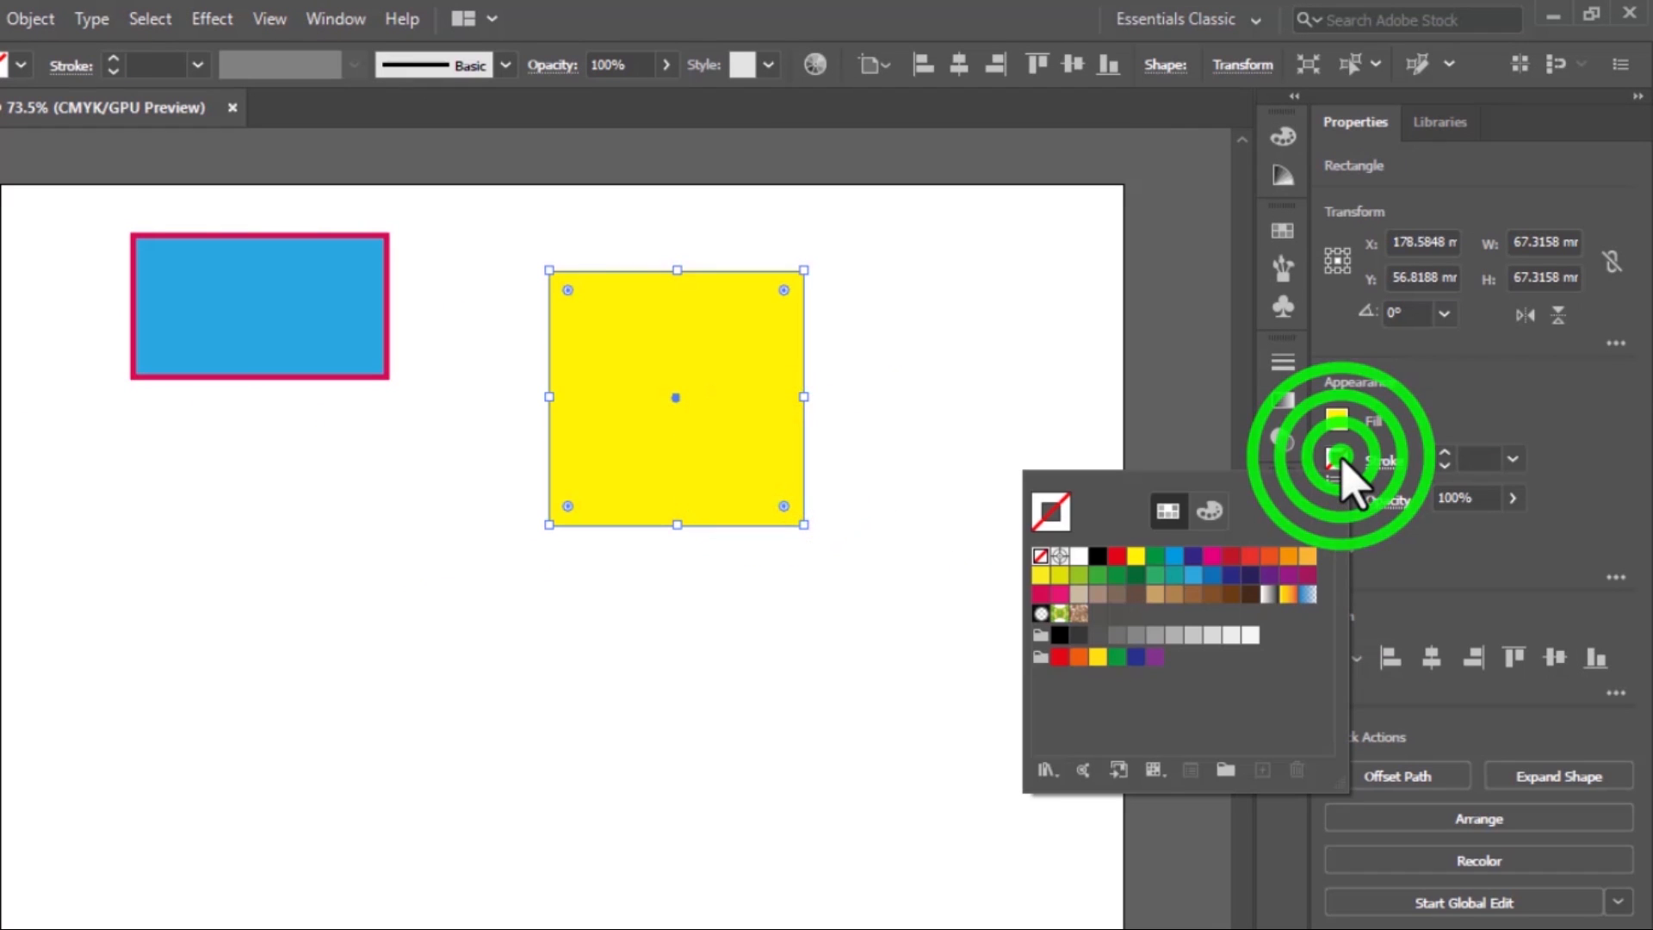
{"action": "left_click", "coordinate": [1099, 556]}
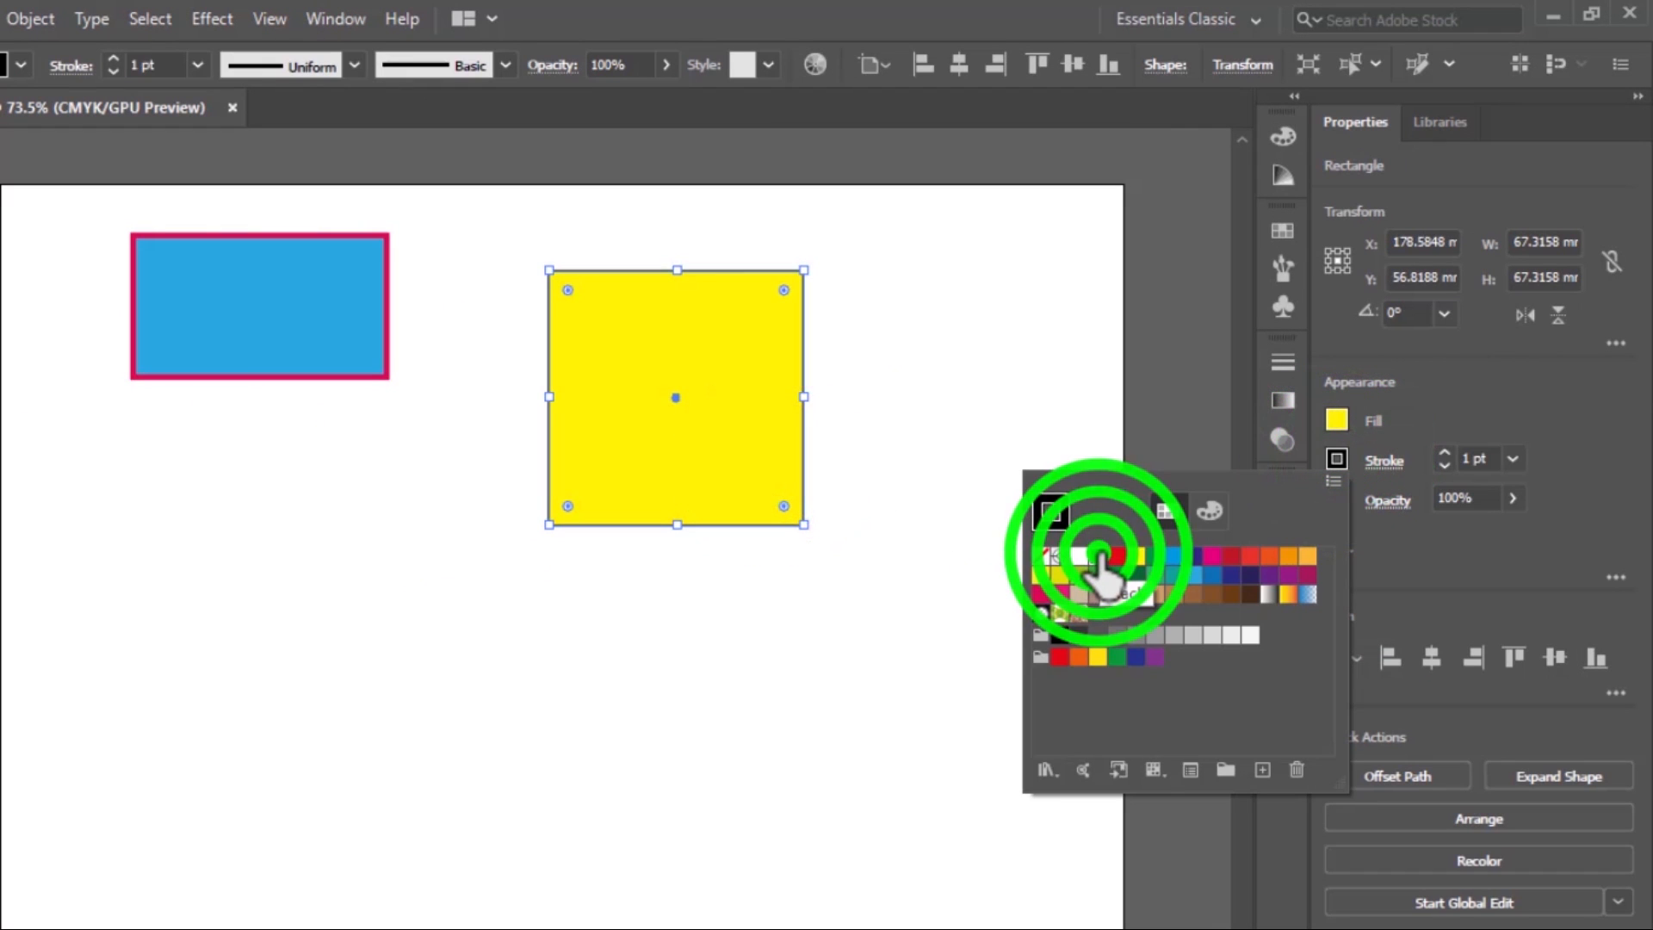
{"action": "left_click", "coordinate": [986, 320]}
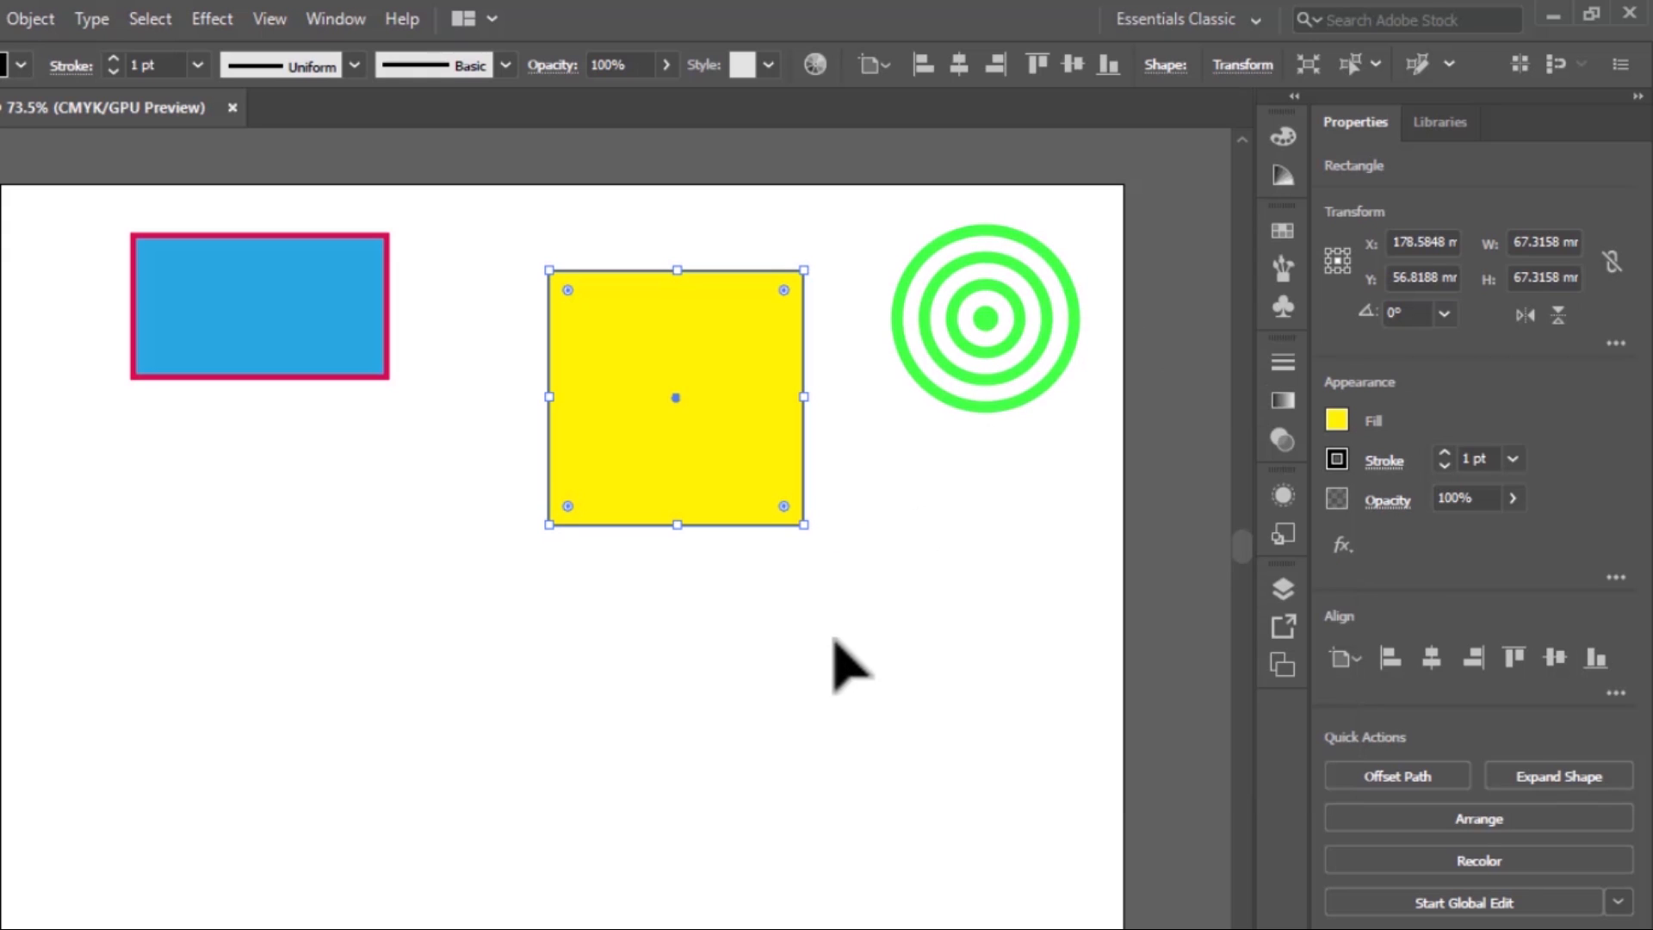
{"action": "left_click", "coordinate": [830, 644]}
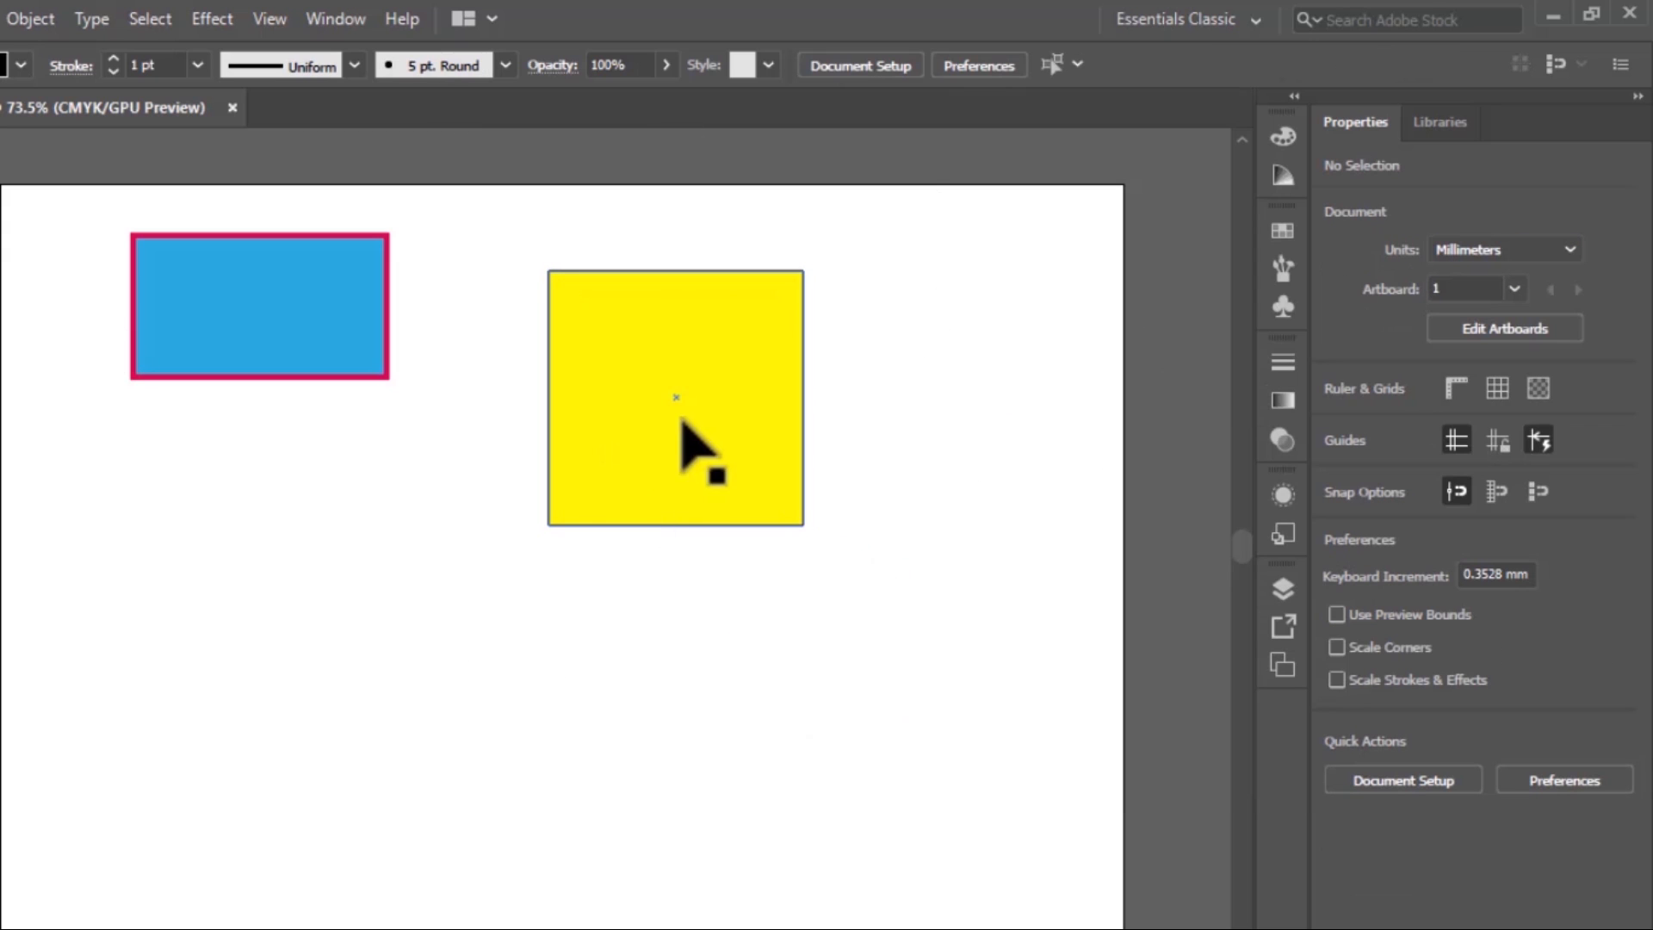
Move the blue rectangle toward the artboard's upper left corner and the yellow square up and to the left
{"action": "left_click_drag", "start_coordinate": [682, 421], "coordinate": [782, 420]}
{"action": "left_click_drag", "start_coordinate": [257, 326], "coordinate": [206, 326]}
{"action": "left_click_drag", "start_coordinate": [761, 465], "coordinate": [601, 417]}
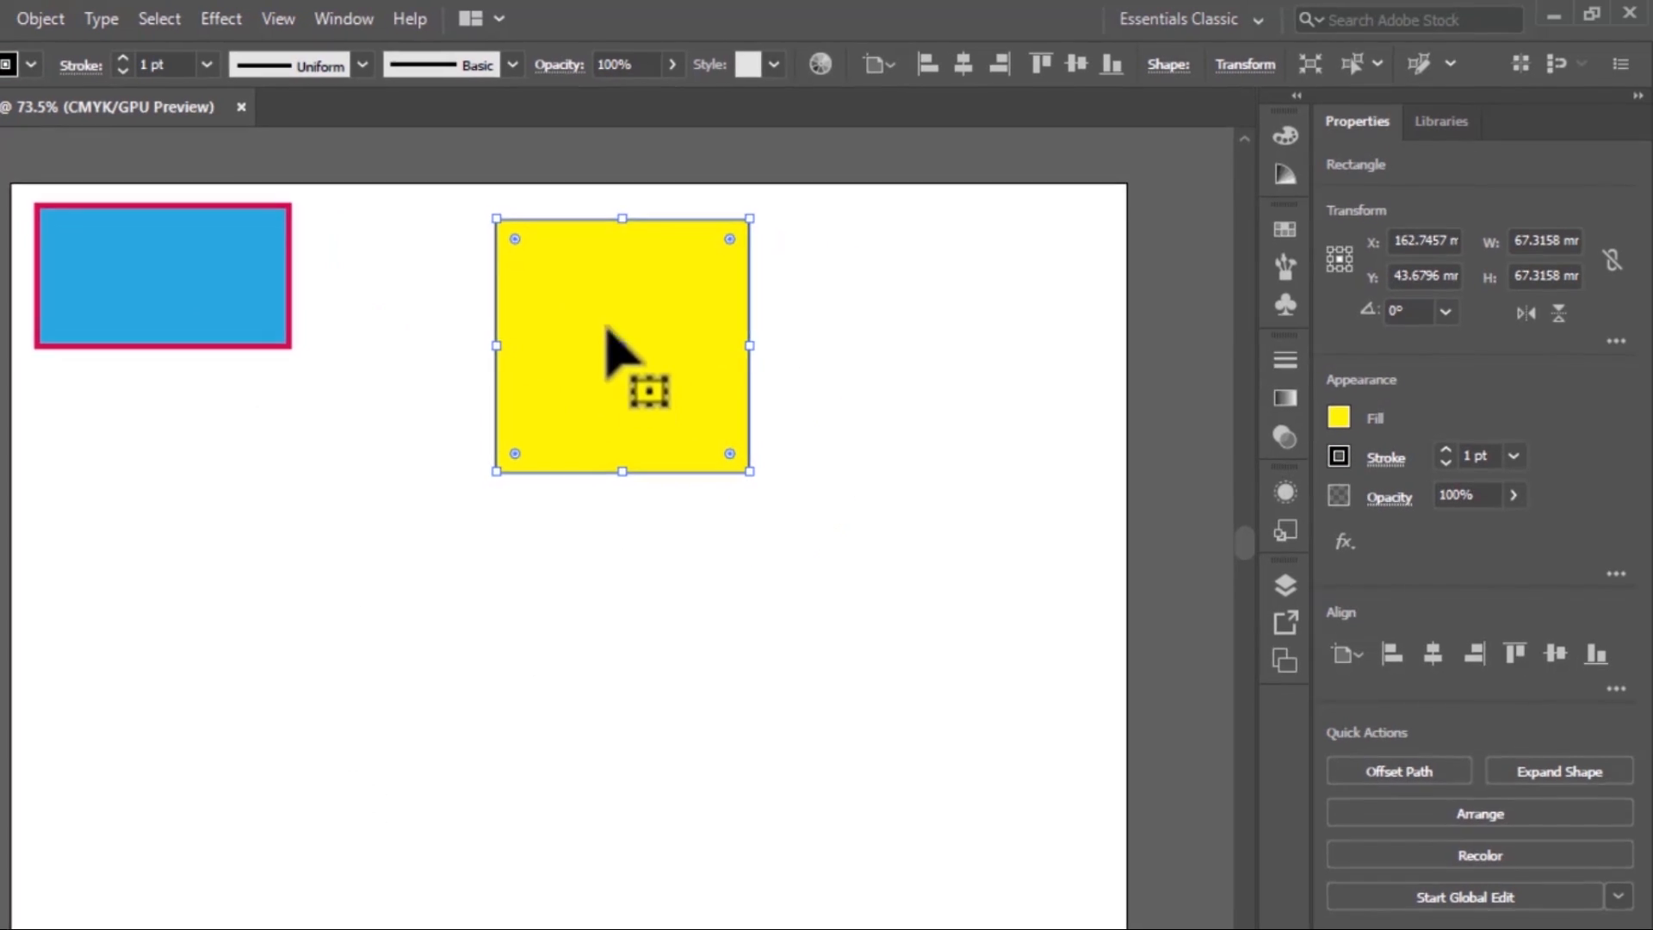
Draw a tilted hexagon with the Polygon tool, below the blue rectangle and overlapping the artboard's left edge
{"action": "left_click", "coordinate": [38, 249]}
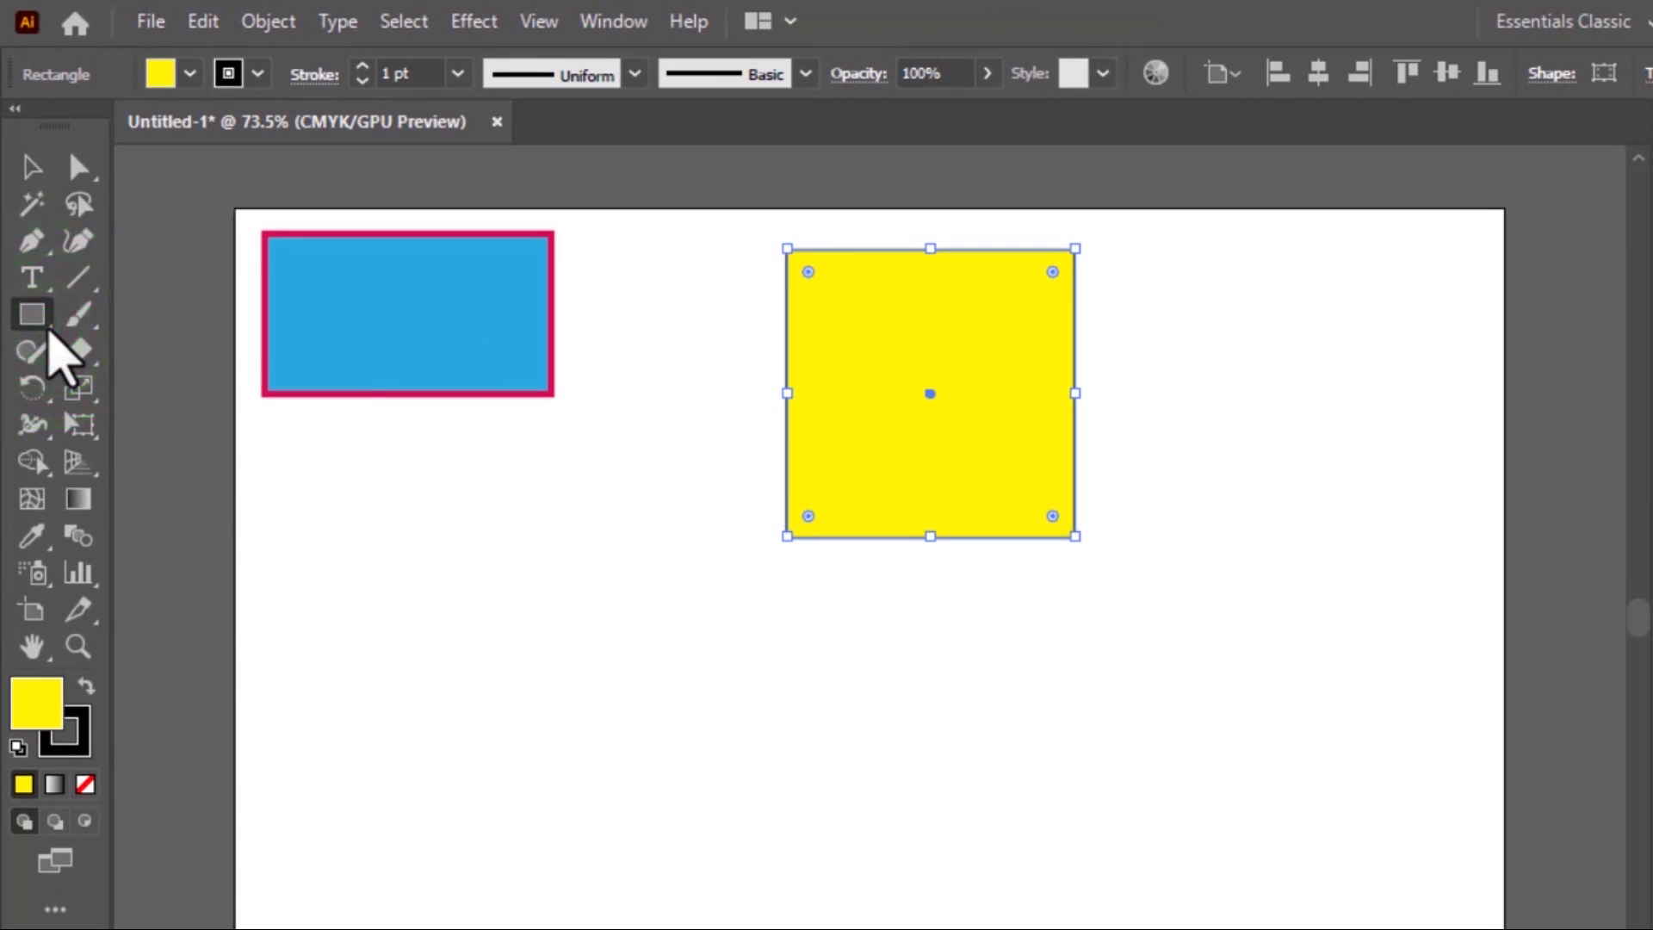
{"action": "left_click", "coordinate": [37, 256]}
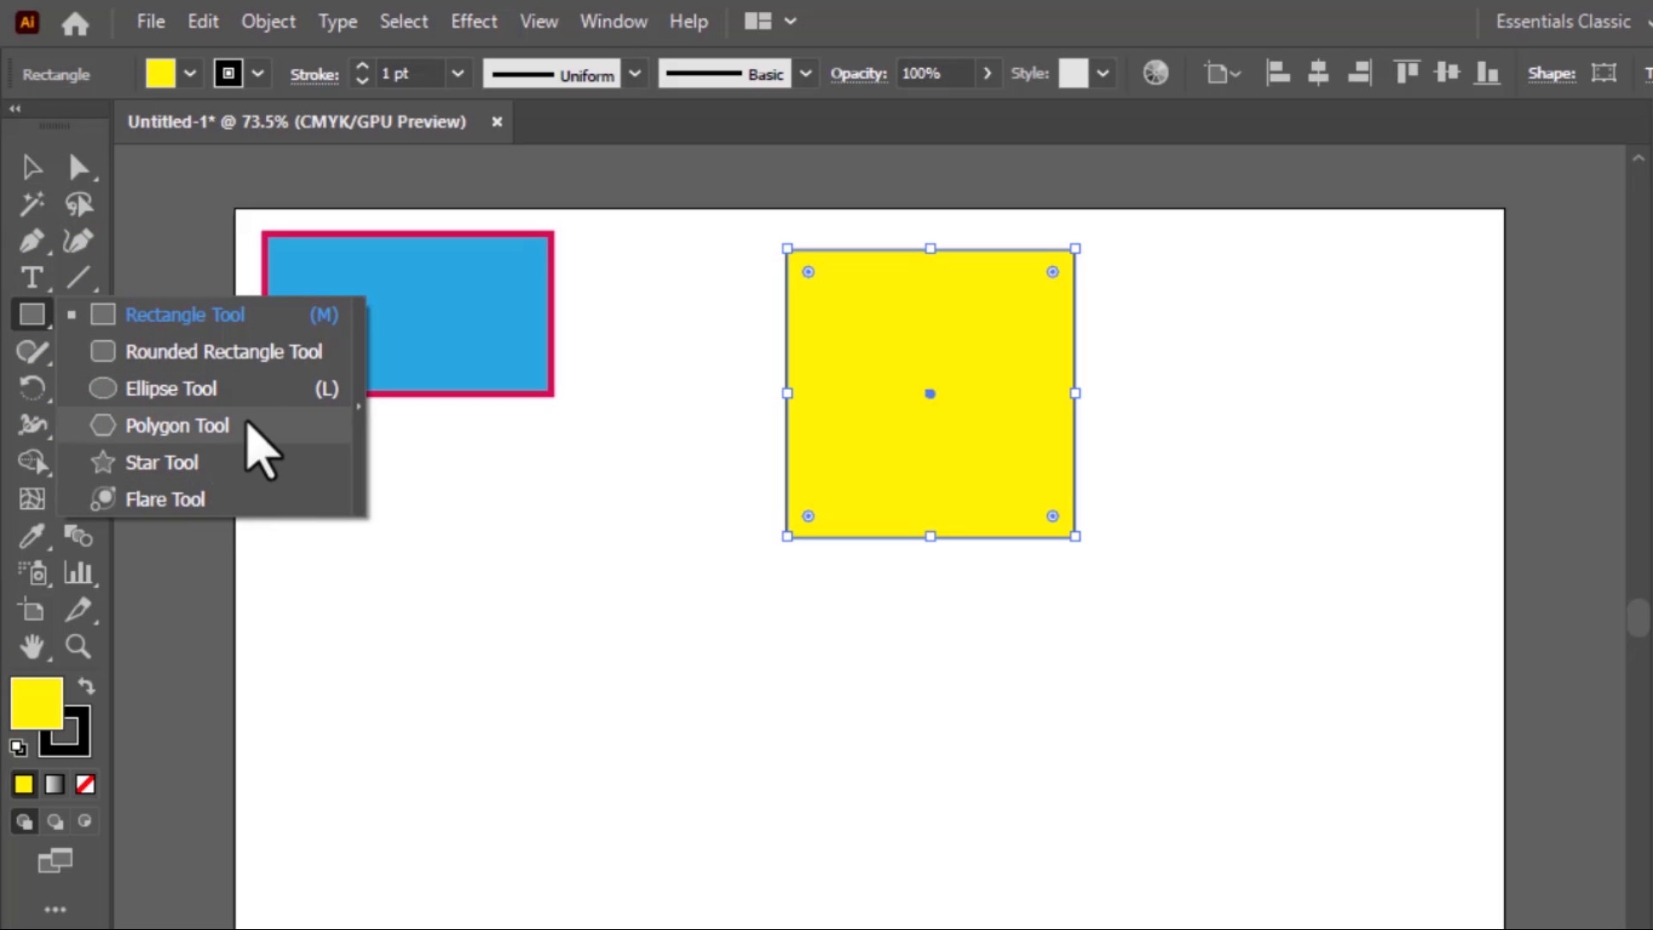
{"action": "left_click", "coordinate": [247, 423]}
{"action": "left_click_drag", "start_coordinate": [277, 556], "coordinate": [431, 585]}
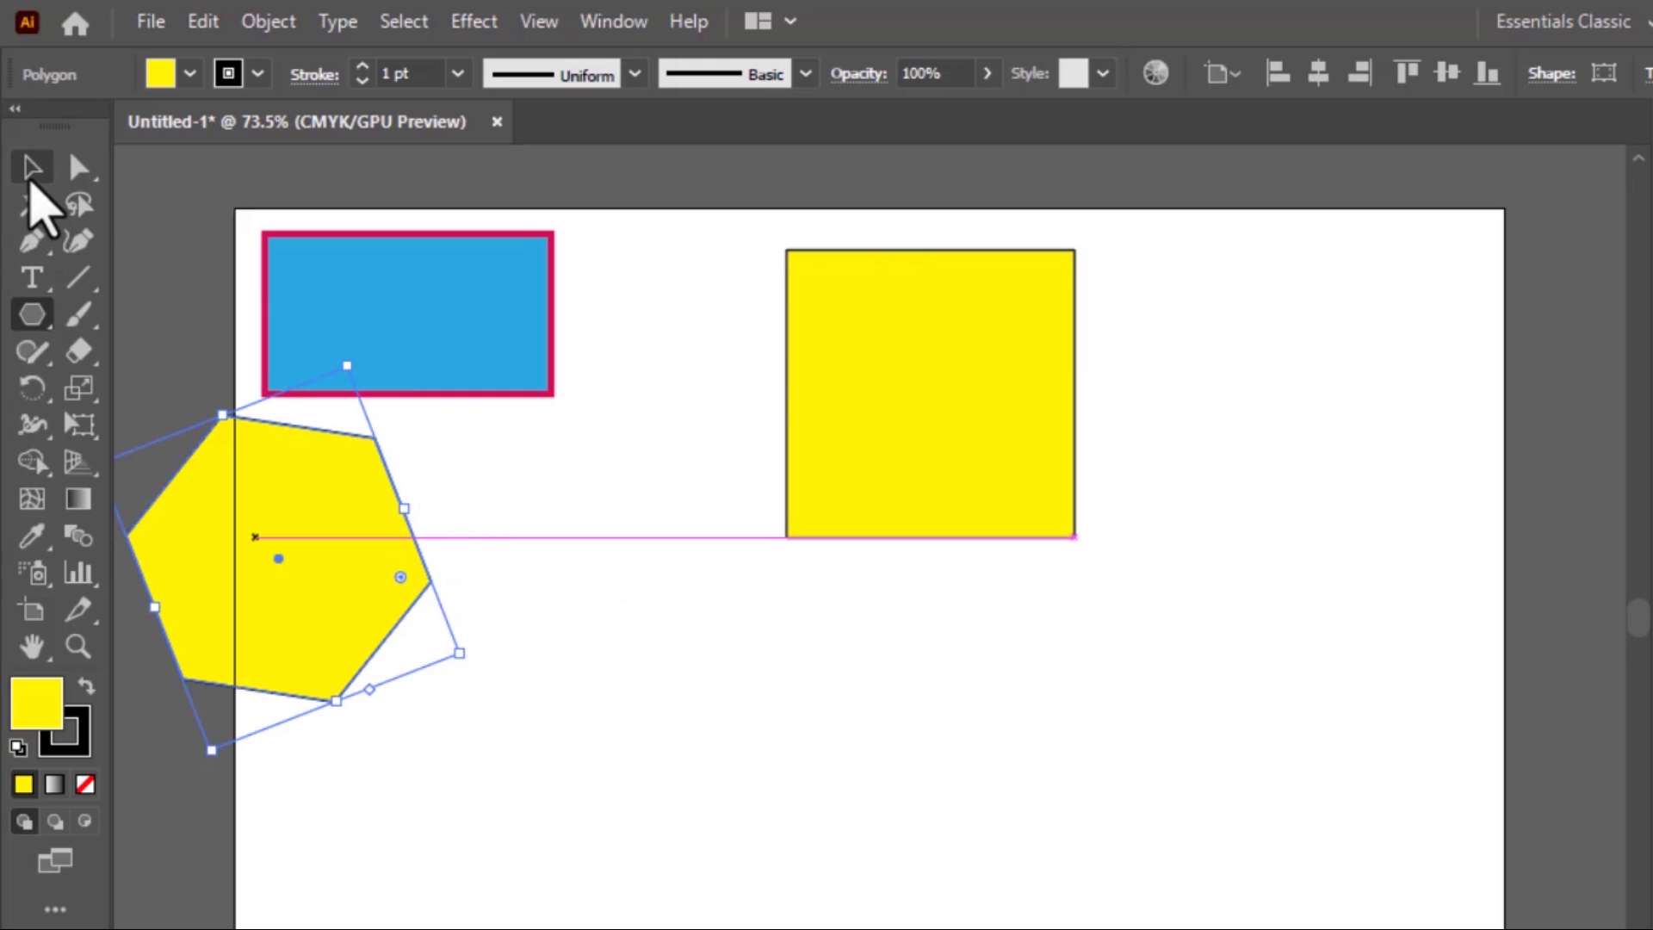
Move the hexagon fully onto the artboard, placing it just below and to the left of the yellow square
{"action": "left_click", "coordinate": [32, 169]}
{"action": "left_click_drag", "start_coordinate": [277, 516], "coordinate": [642, 718]}
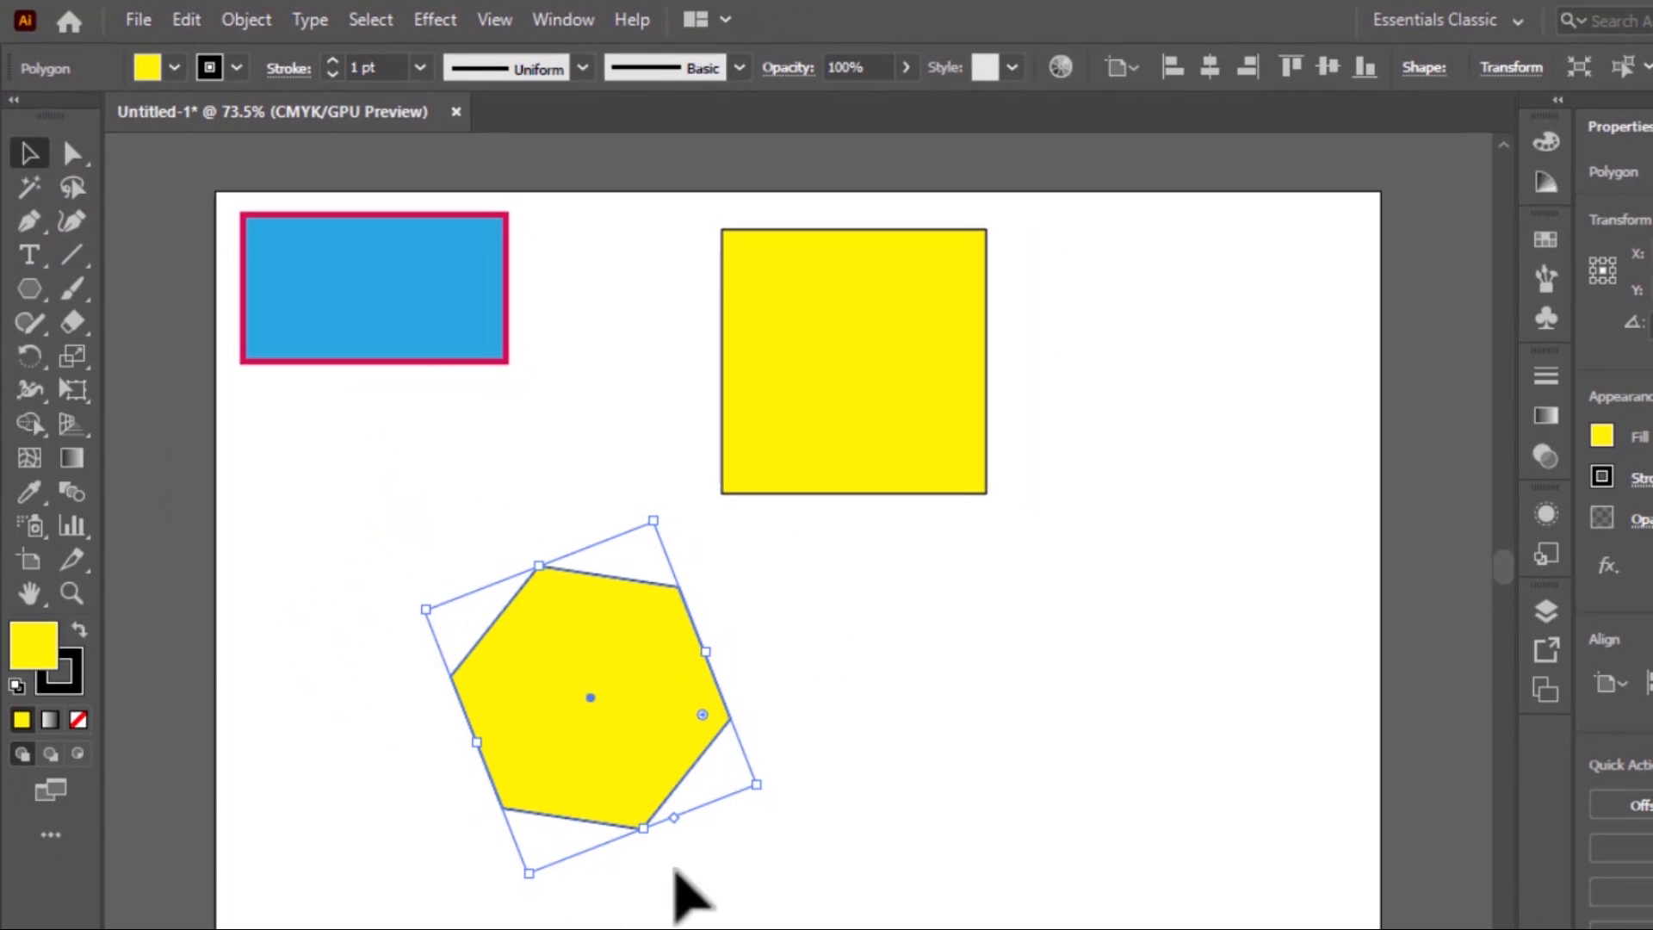
{"action": "left_click_drag", "start_coordinate": [621, 635], "coordinate": [858, 641]}
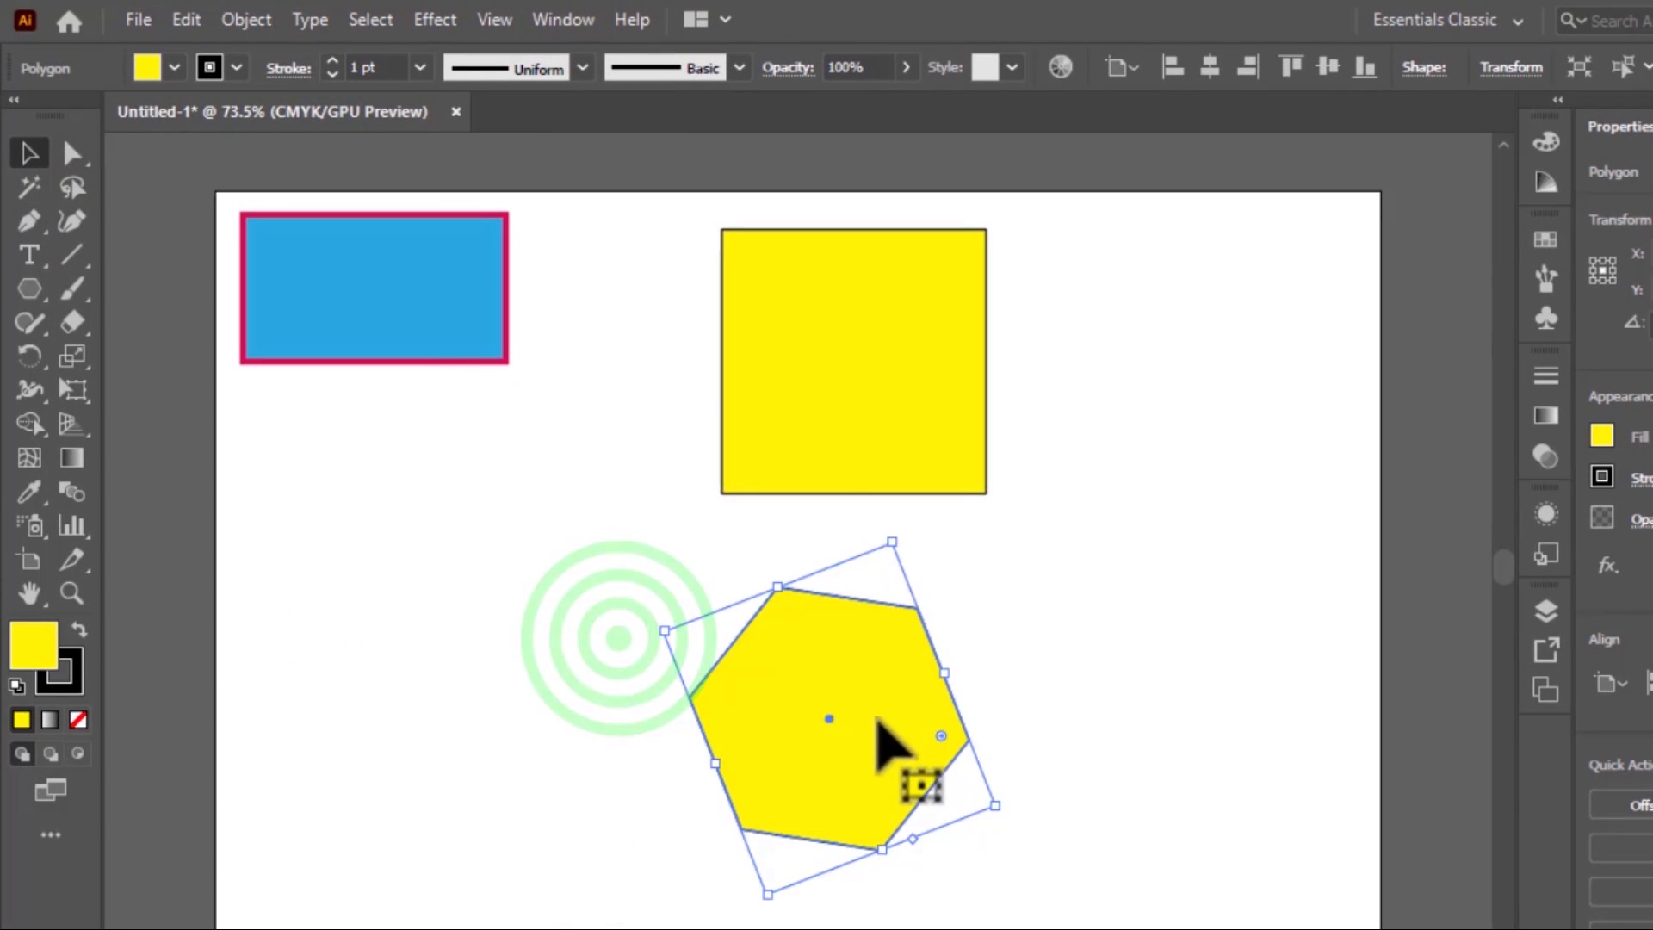
{"action": "left_click_drag", "start_coordinate": [877, 721], "coordinate": [733, 676]}
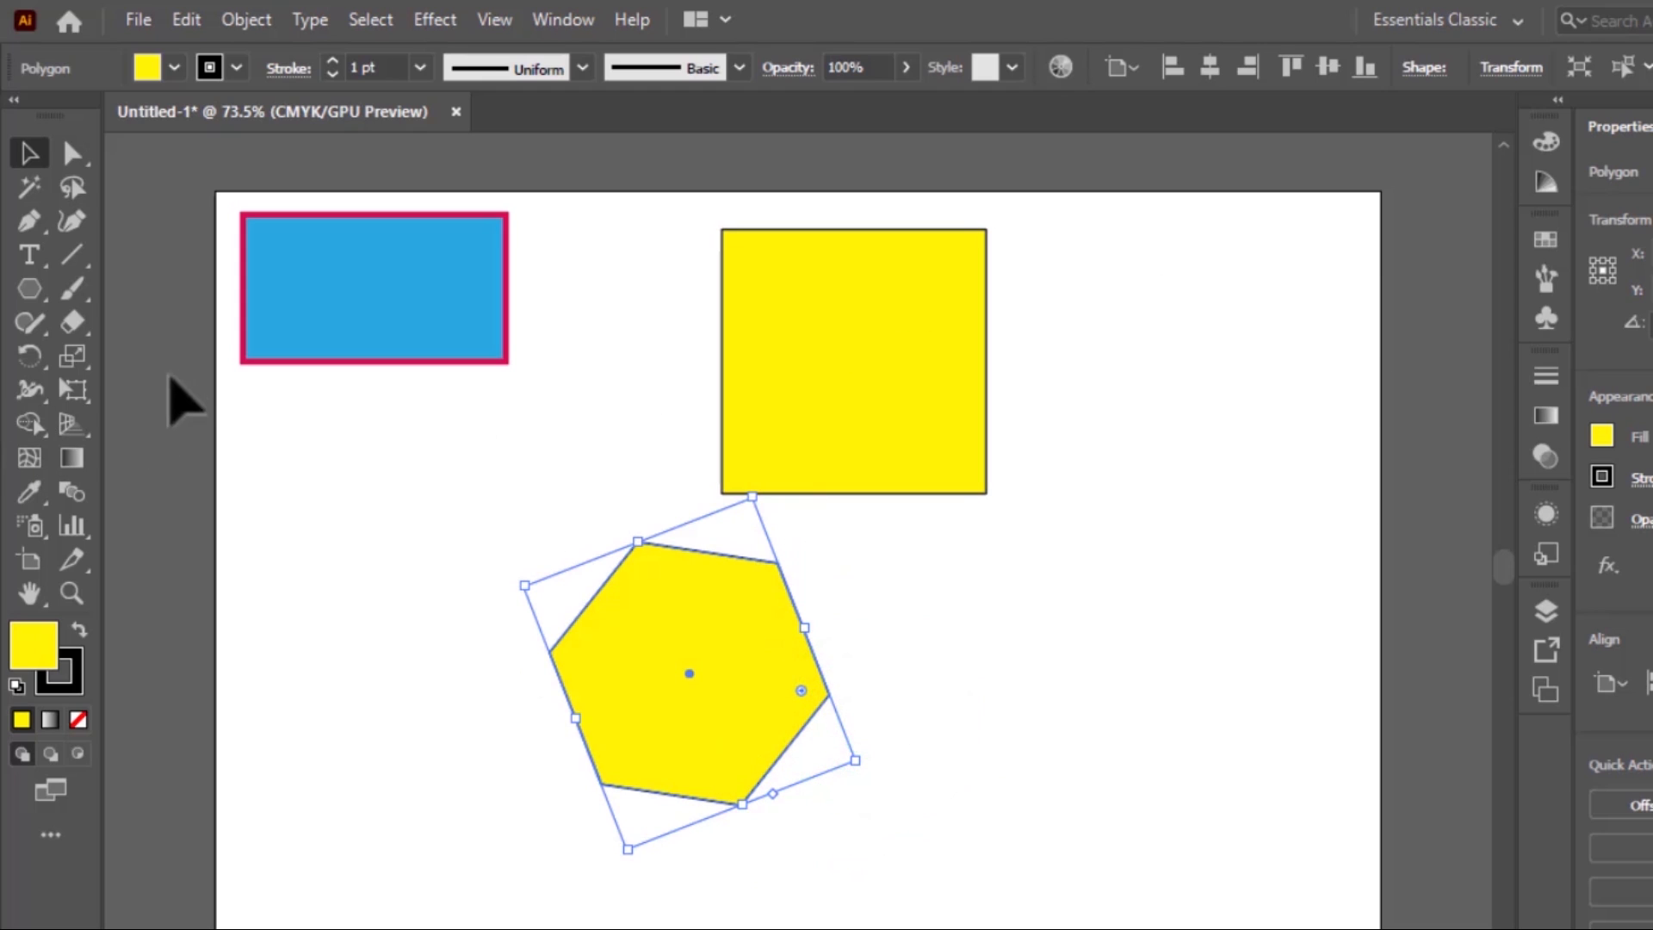
Spread the three shapes apart: yellow square toward the artboard's right edge, blue rectangle slightly down and right, hexagon centred below between them
{"action": "left_click", "coordinate": [28, 153]}
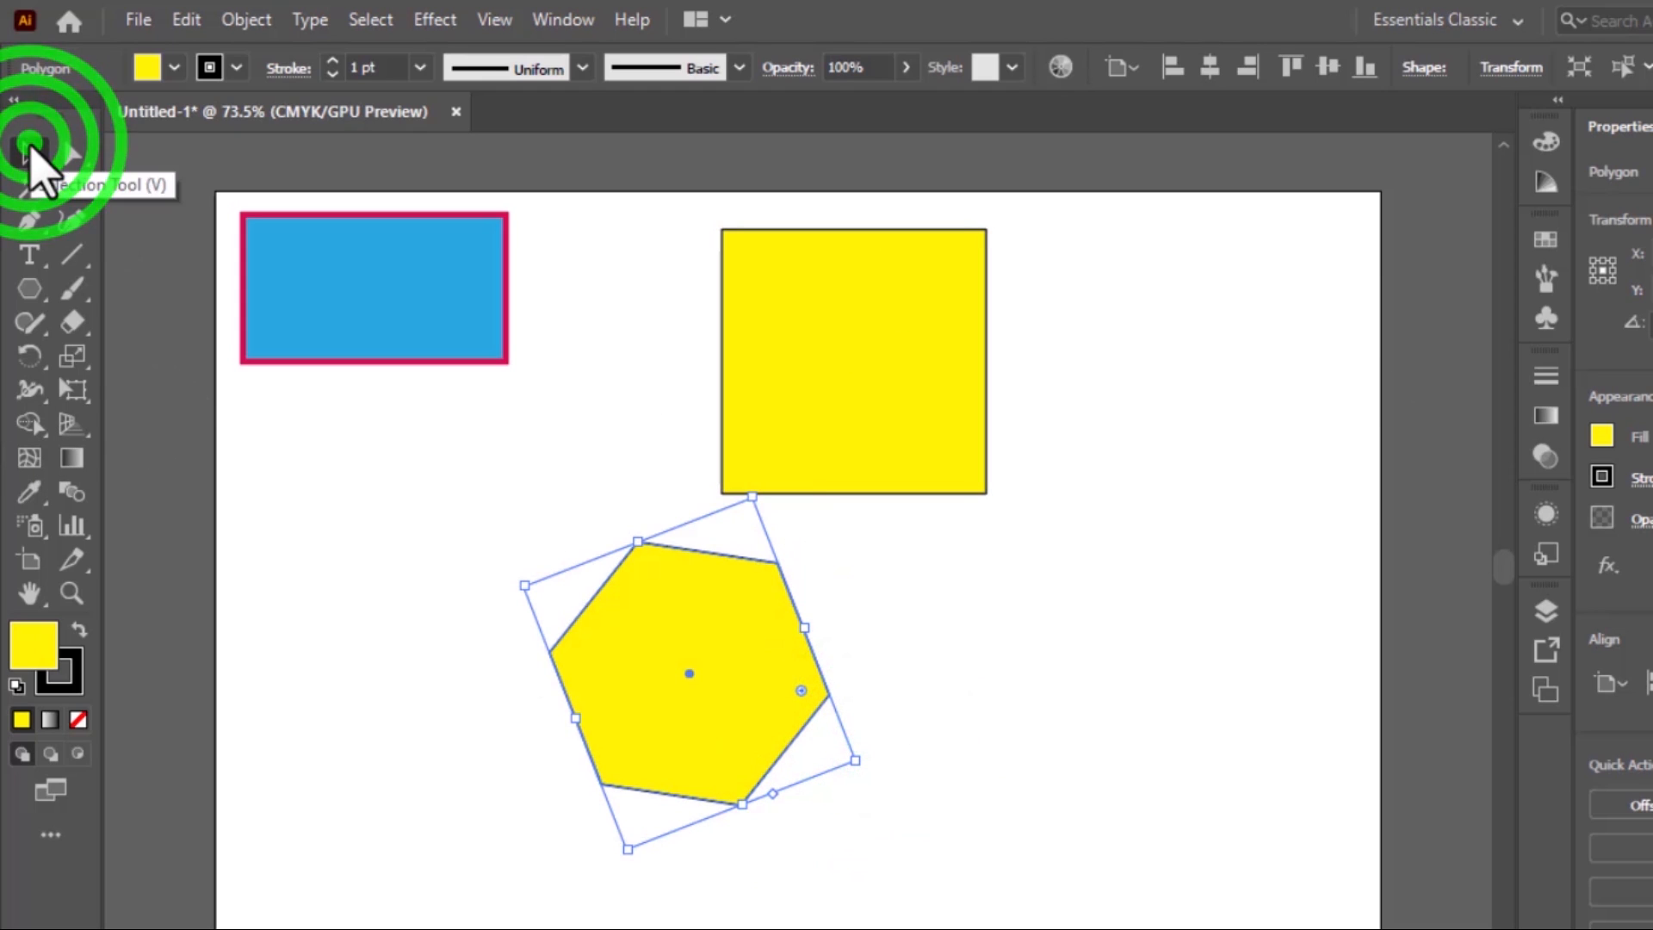
{"action": "left_click_drag", "start_coordinate": [736, 674], "coordinate": [510, 770]}
{"action": "left_click_drag", "start_coordinate": [788, 447], "coordinate": [1062, 479]}
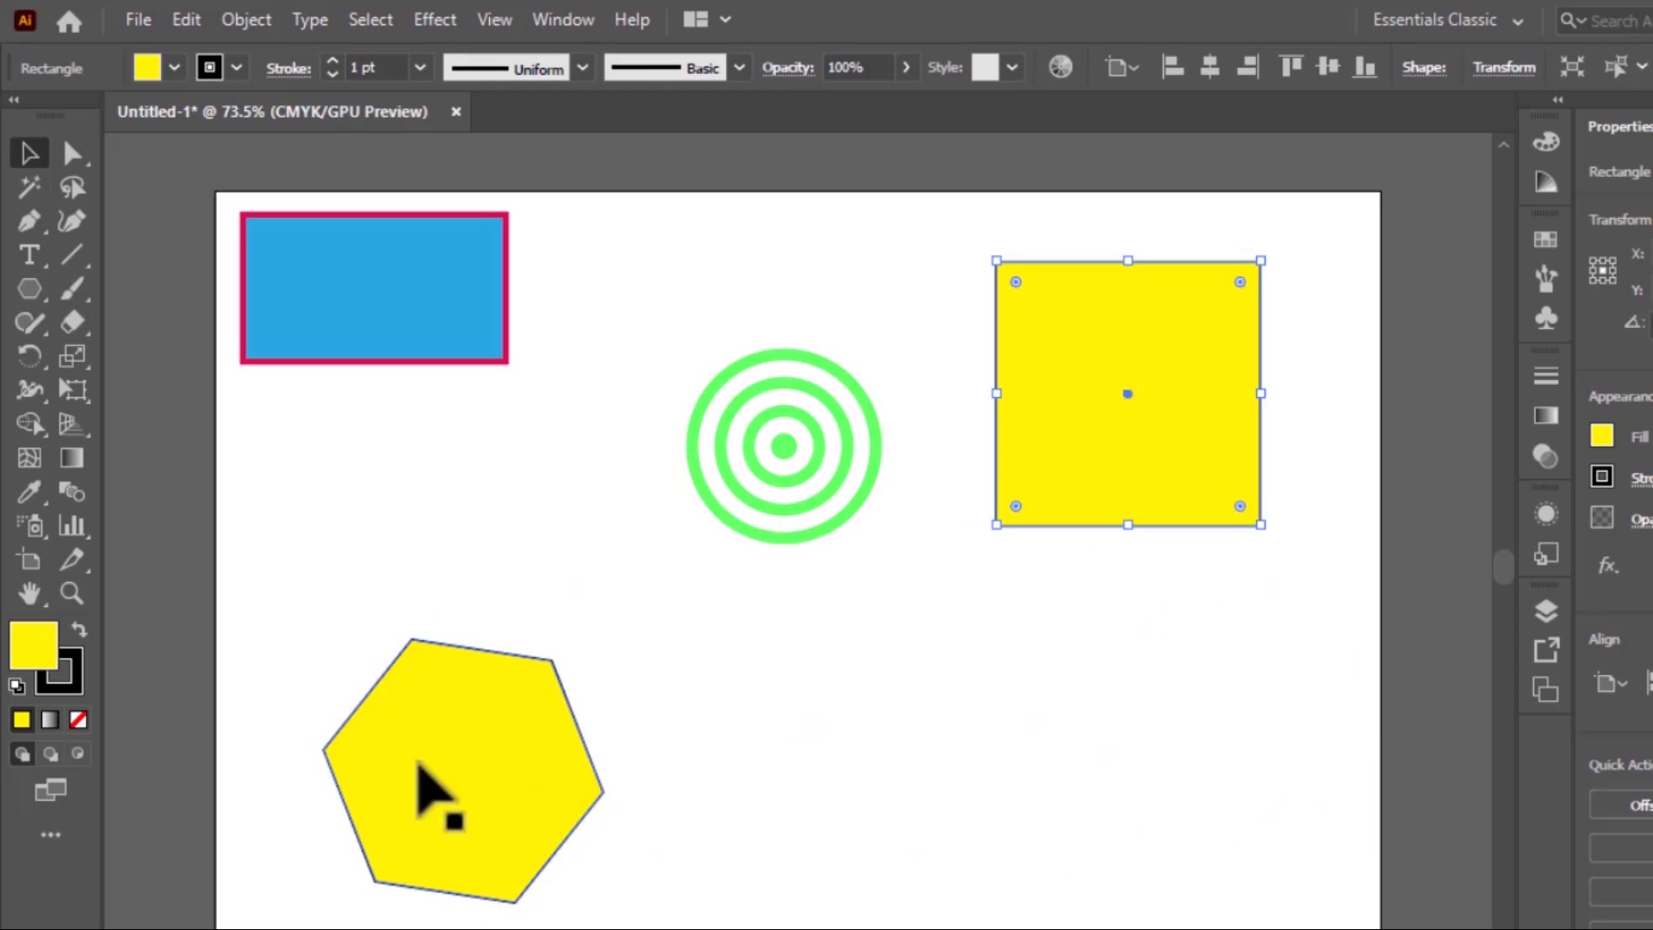
{"action": "left_click_drag", "start_coordinate": [413, 780], "coordinate": [580, 834]}
{"action": "left_click_drag", "start_coordinate": [374, 306], "coordinate": [442, 380]}
{"action": "left_click_drag", "start_coordinate": [676, 878], "coordinate": [704, 835]}
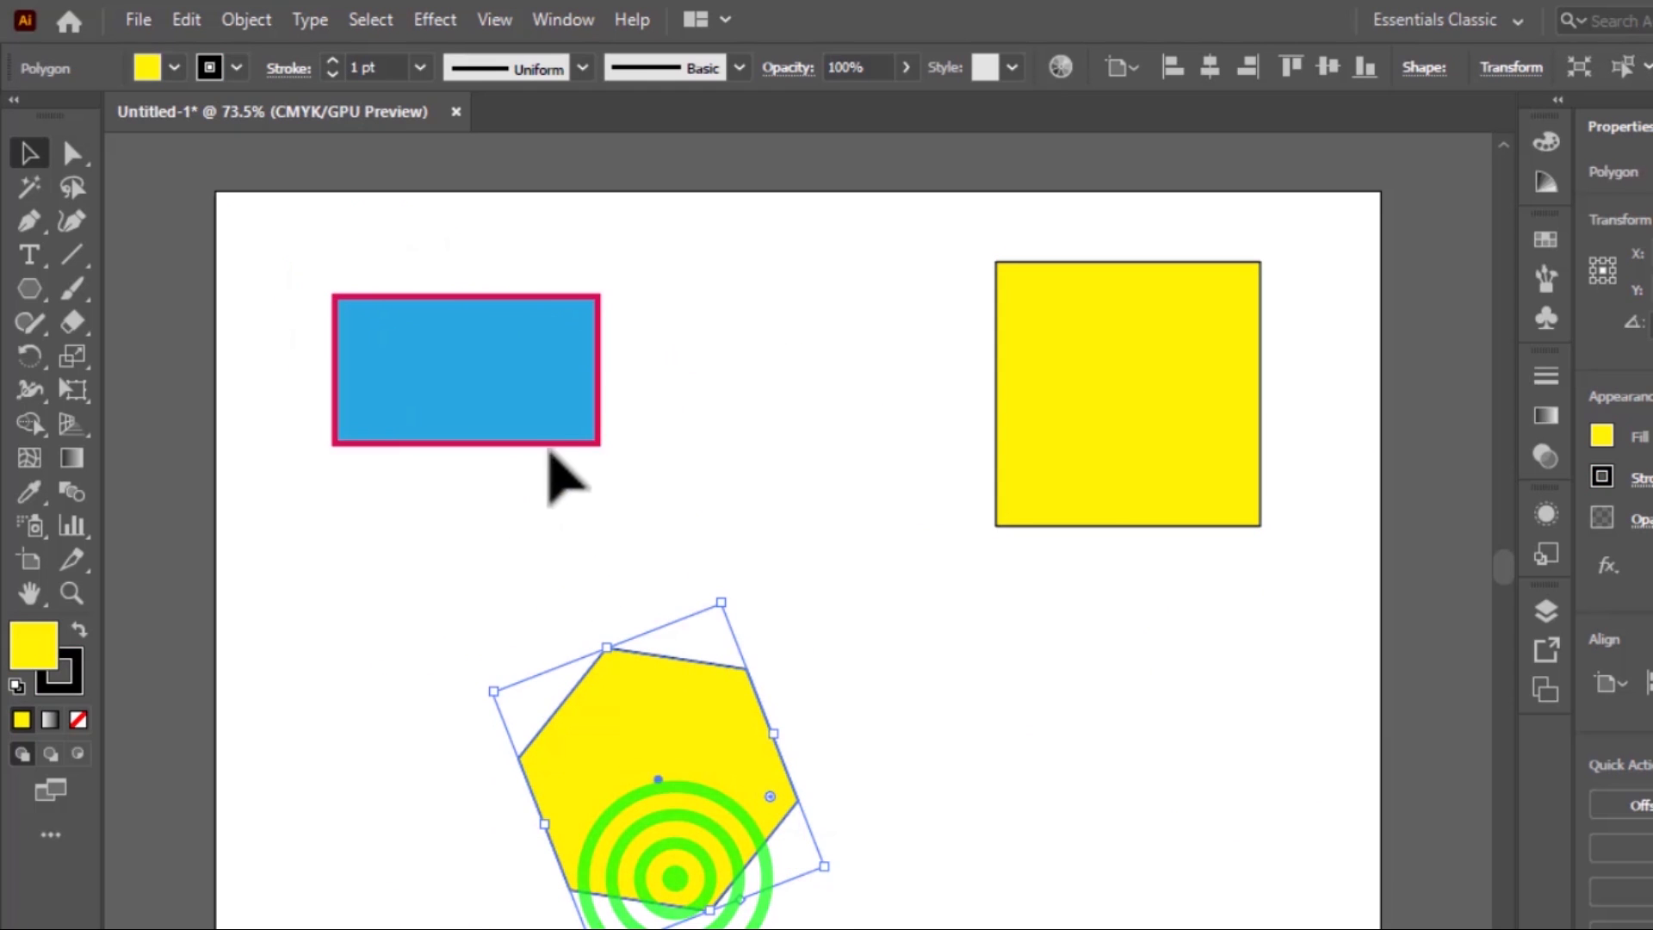
Enlarge the blue rectangle from its lower right corner, then widen it slightly on both sides
{"action": "left_click", "coordinate": [529, 403]}
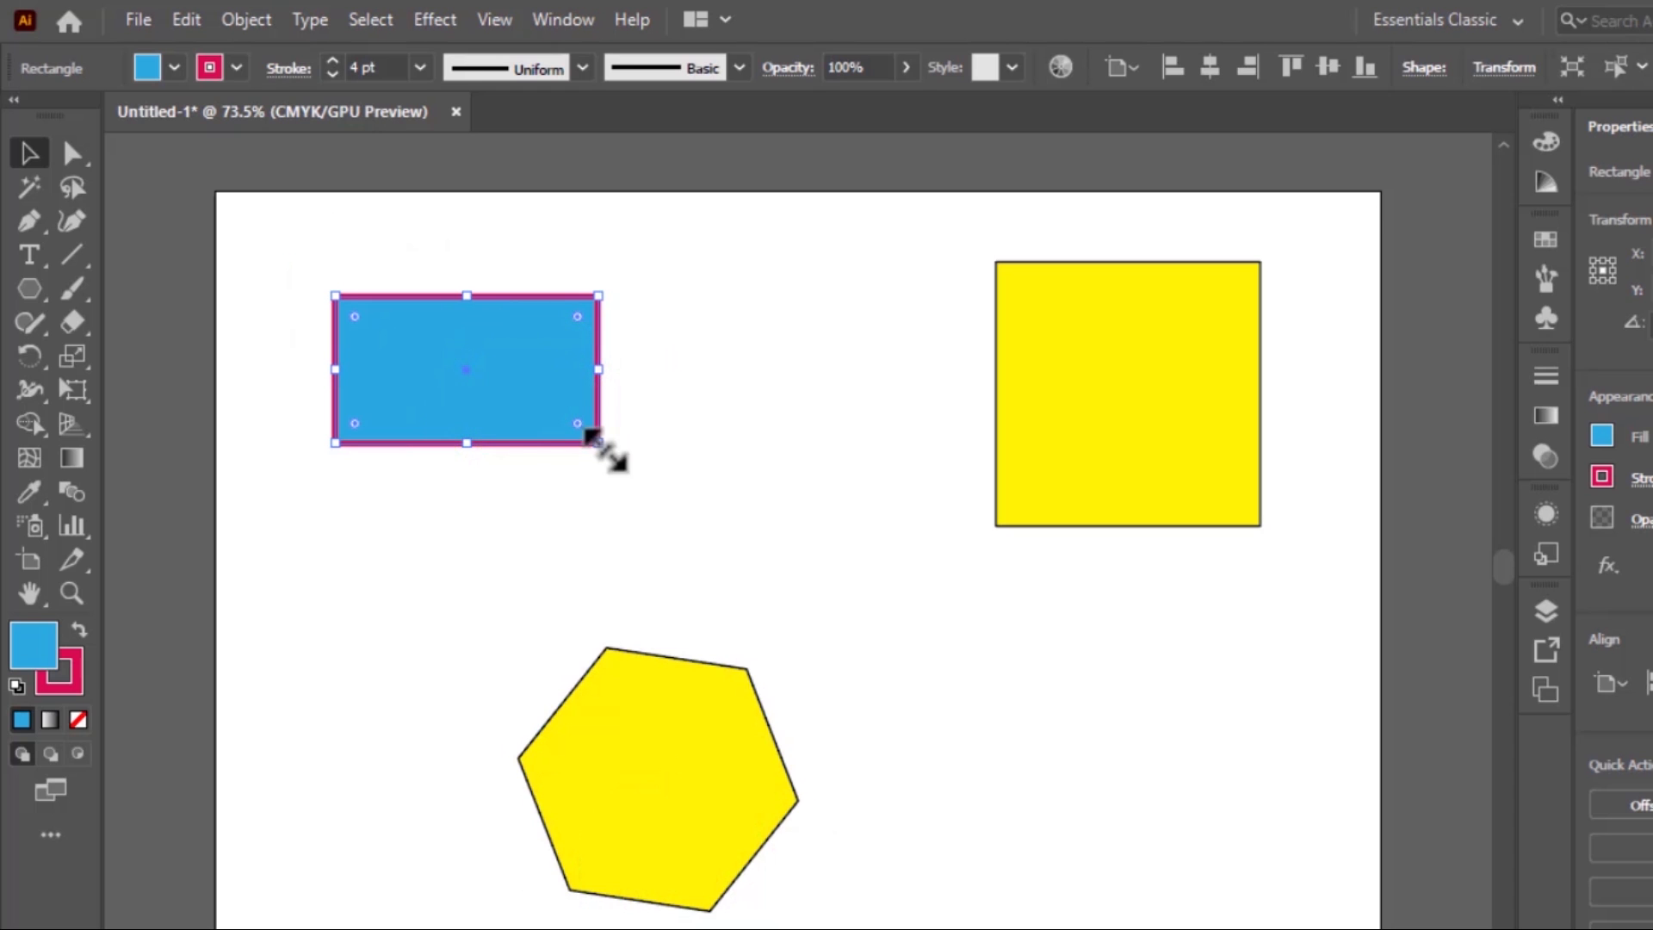
{"action": "left_click_drag", "start_coordinate": [596, 441], "coordinate": [731, 513]}
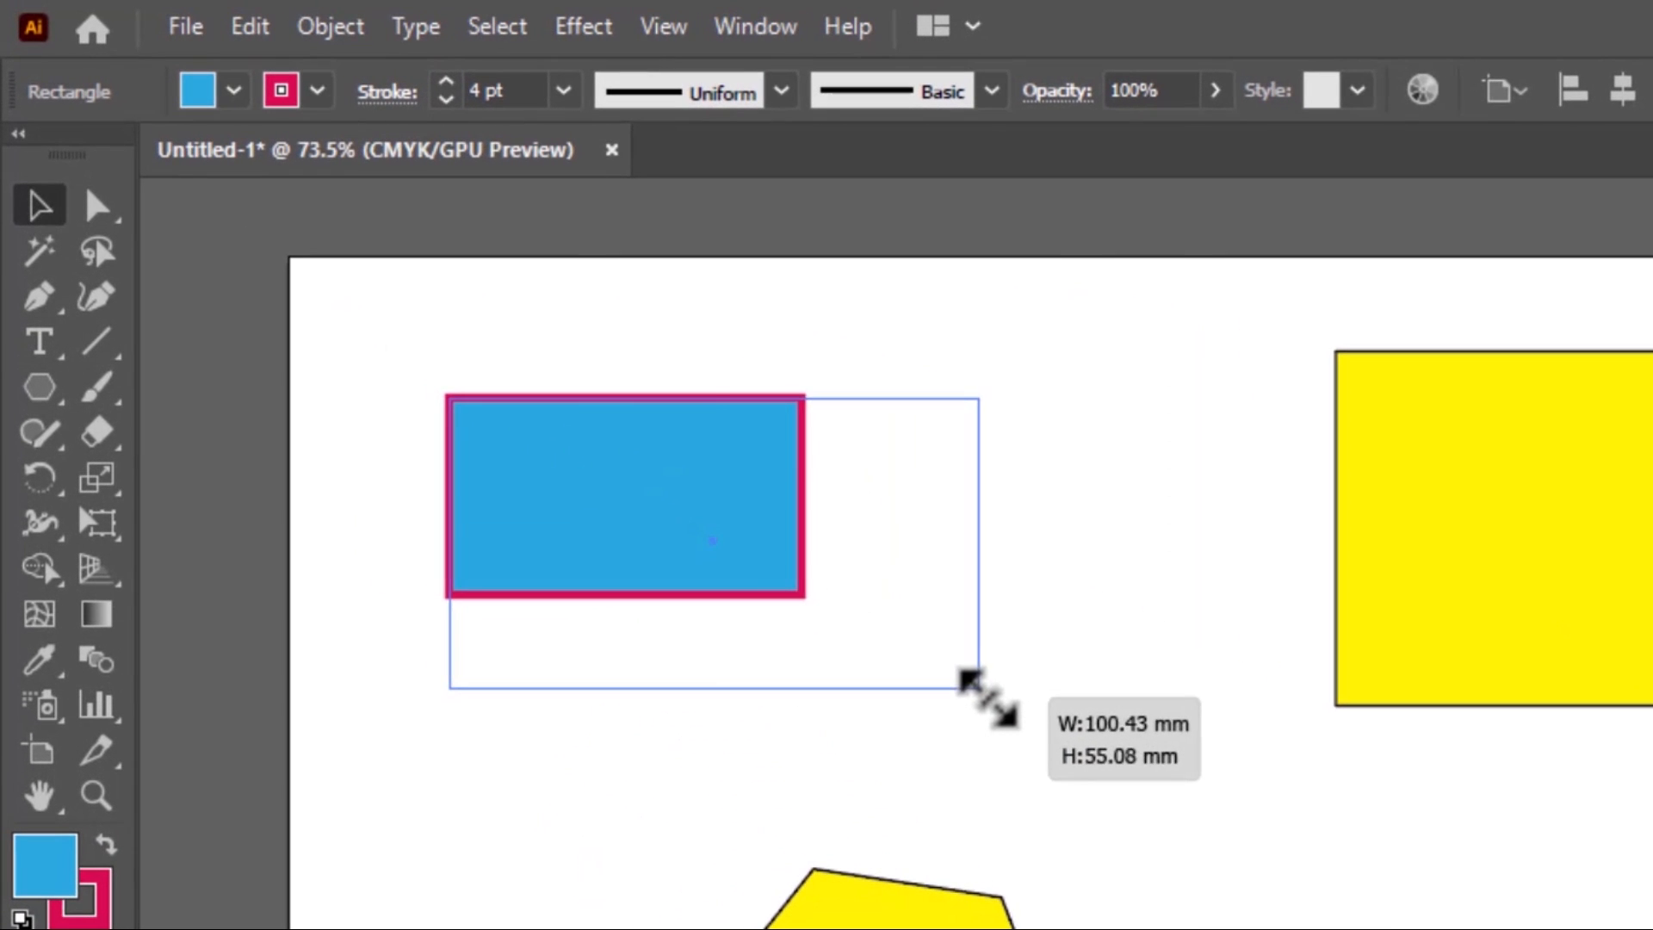
{"action": "left_click_drag", "start_coordinate": [988, 698], "coordinate": [961, 644]}
{"action": "left_click", "coordinate": [958, 515]}
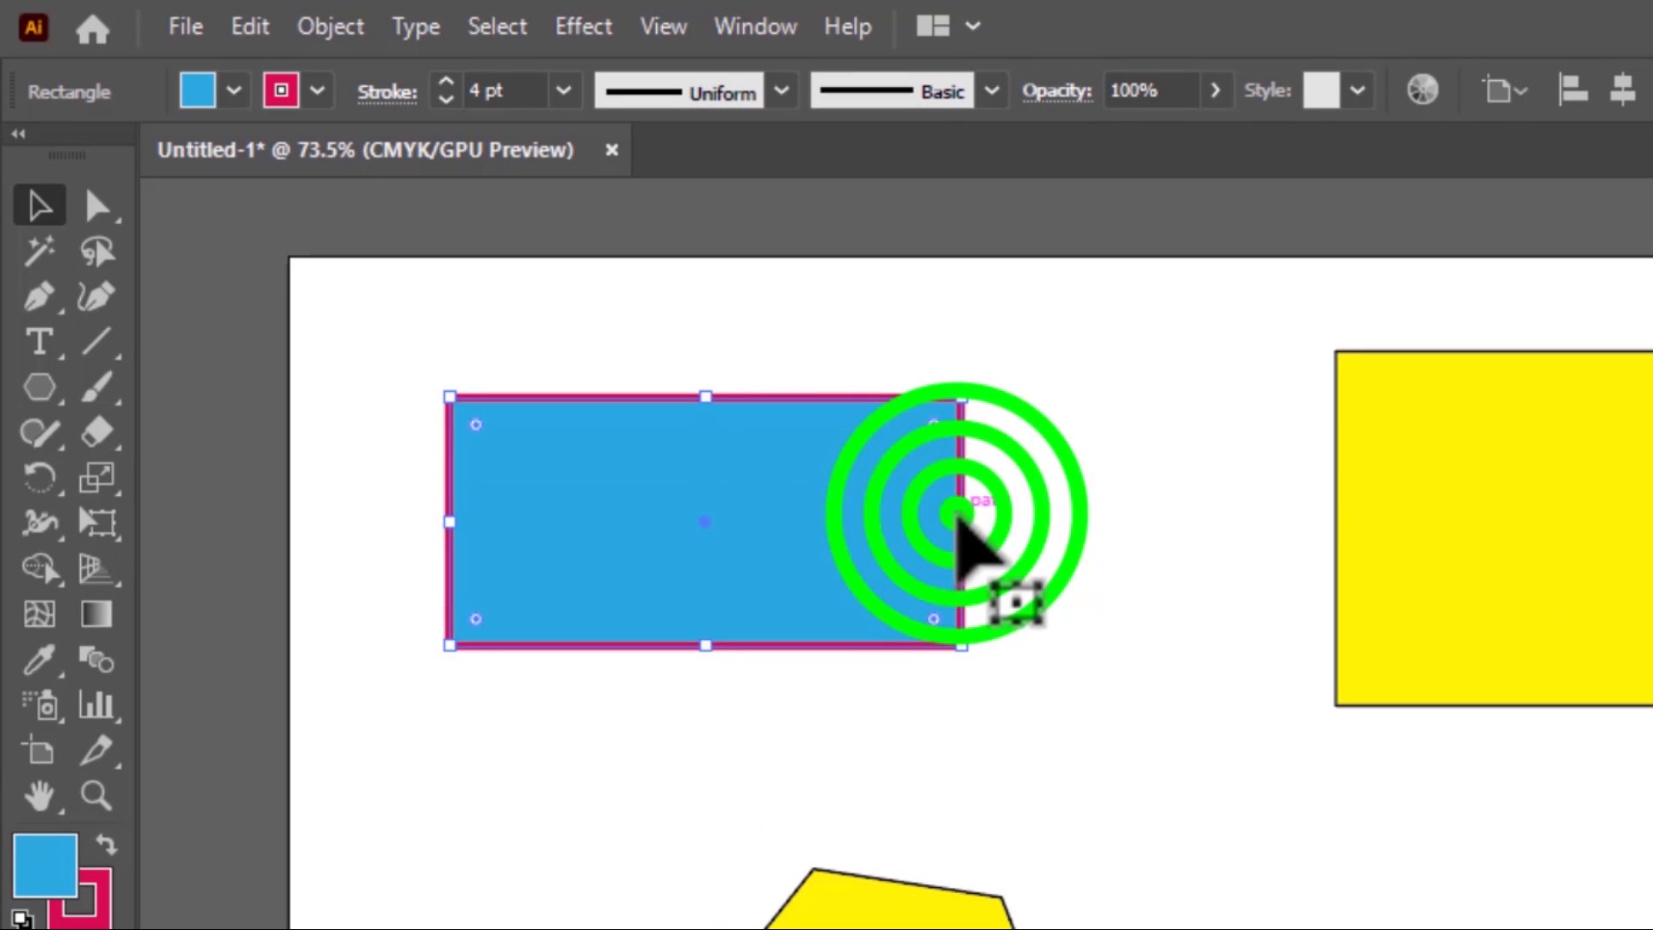
{"action": "left_click_drag", "start_coordinate": [958, 515], "coordinate": [1036, 538]}
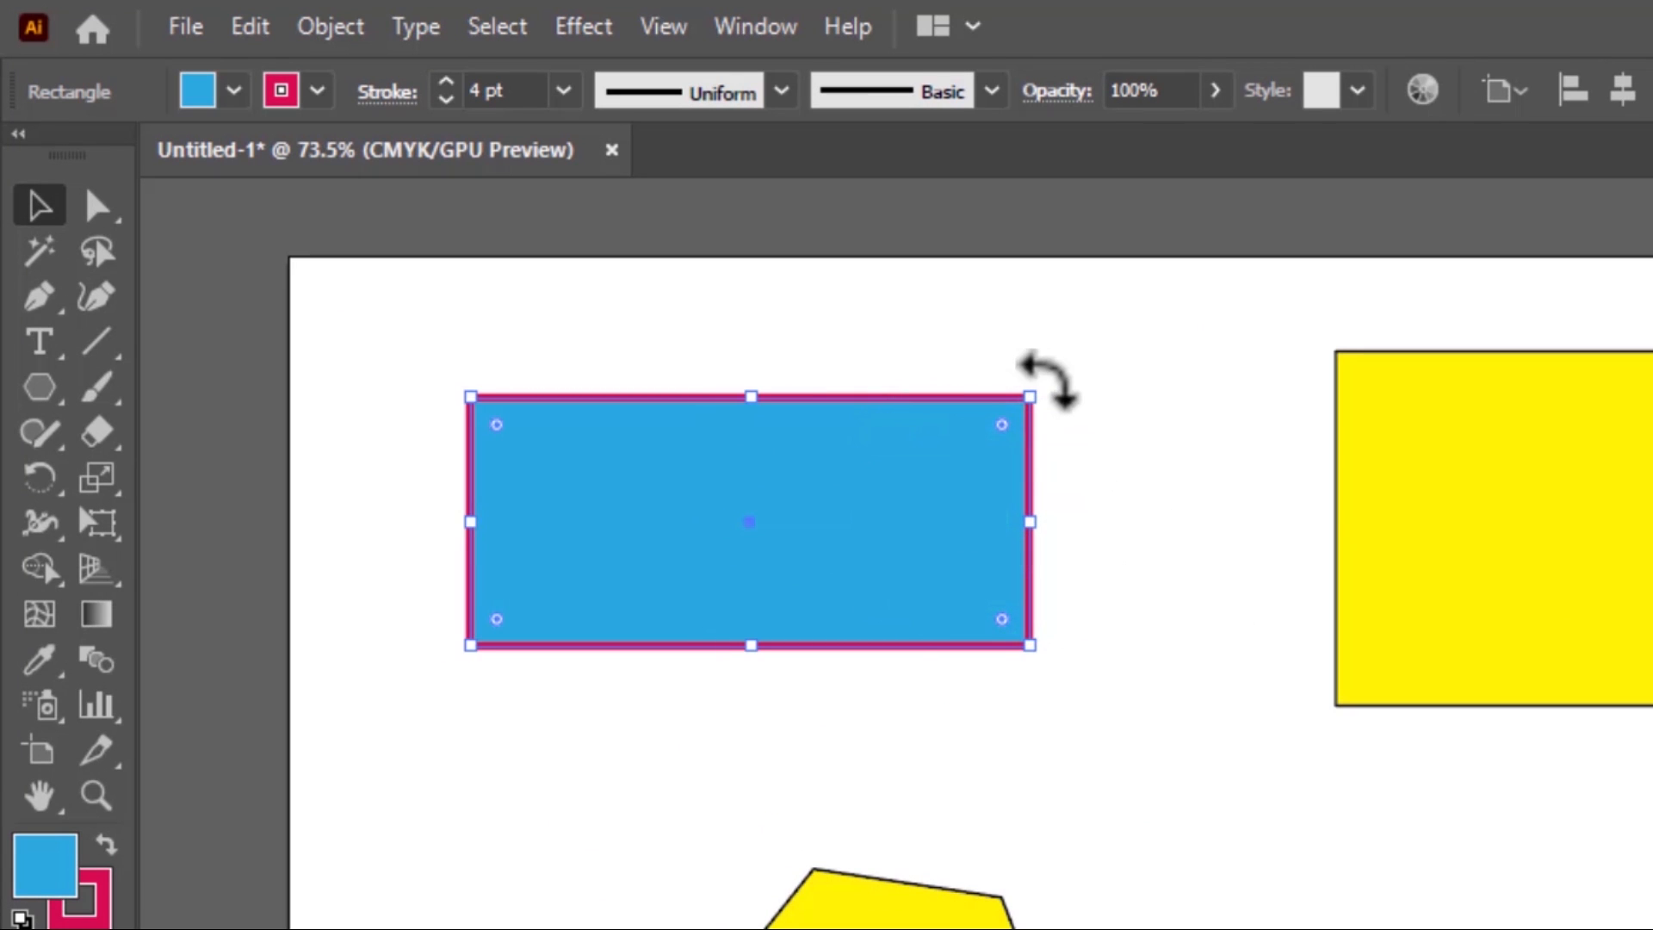
Rotate the blue rectangle to about 265.6° so it stands nearly upright, and move it down and to the left
{"action": "left_click_drag", "start_coordinate": [1035, 385], "coordinate": [855, 839]}
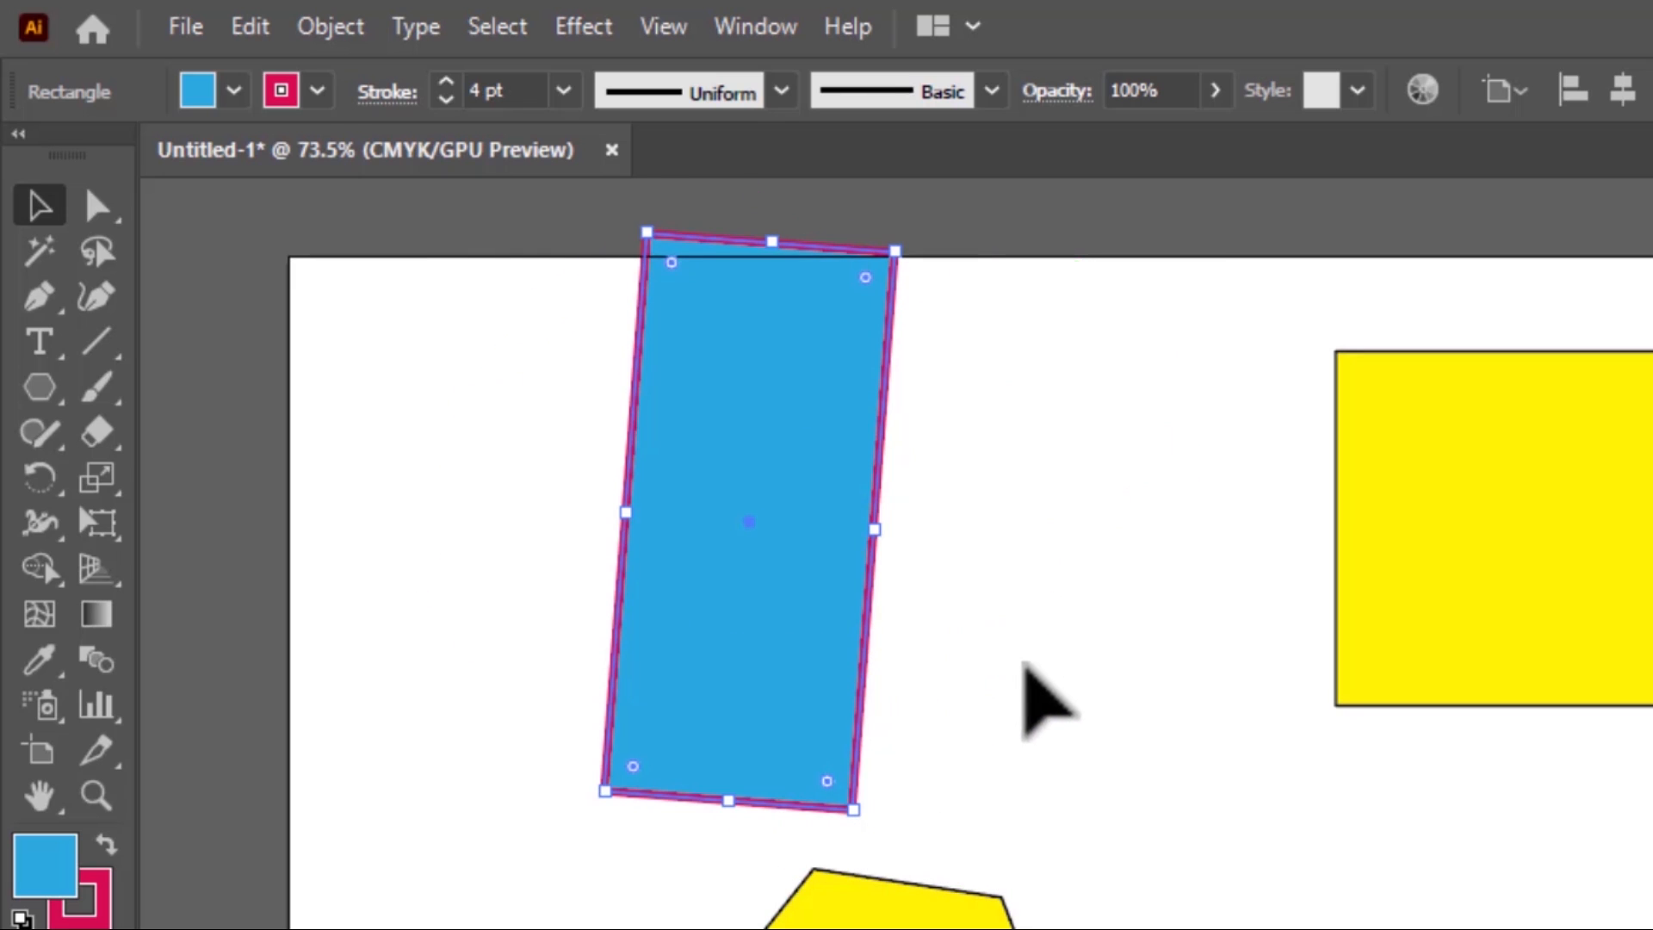
{"action": "left_click_drag", "start_coordinate": [806, 451], "coordinate": [733, 506]}
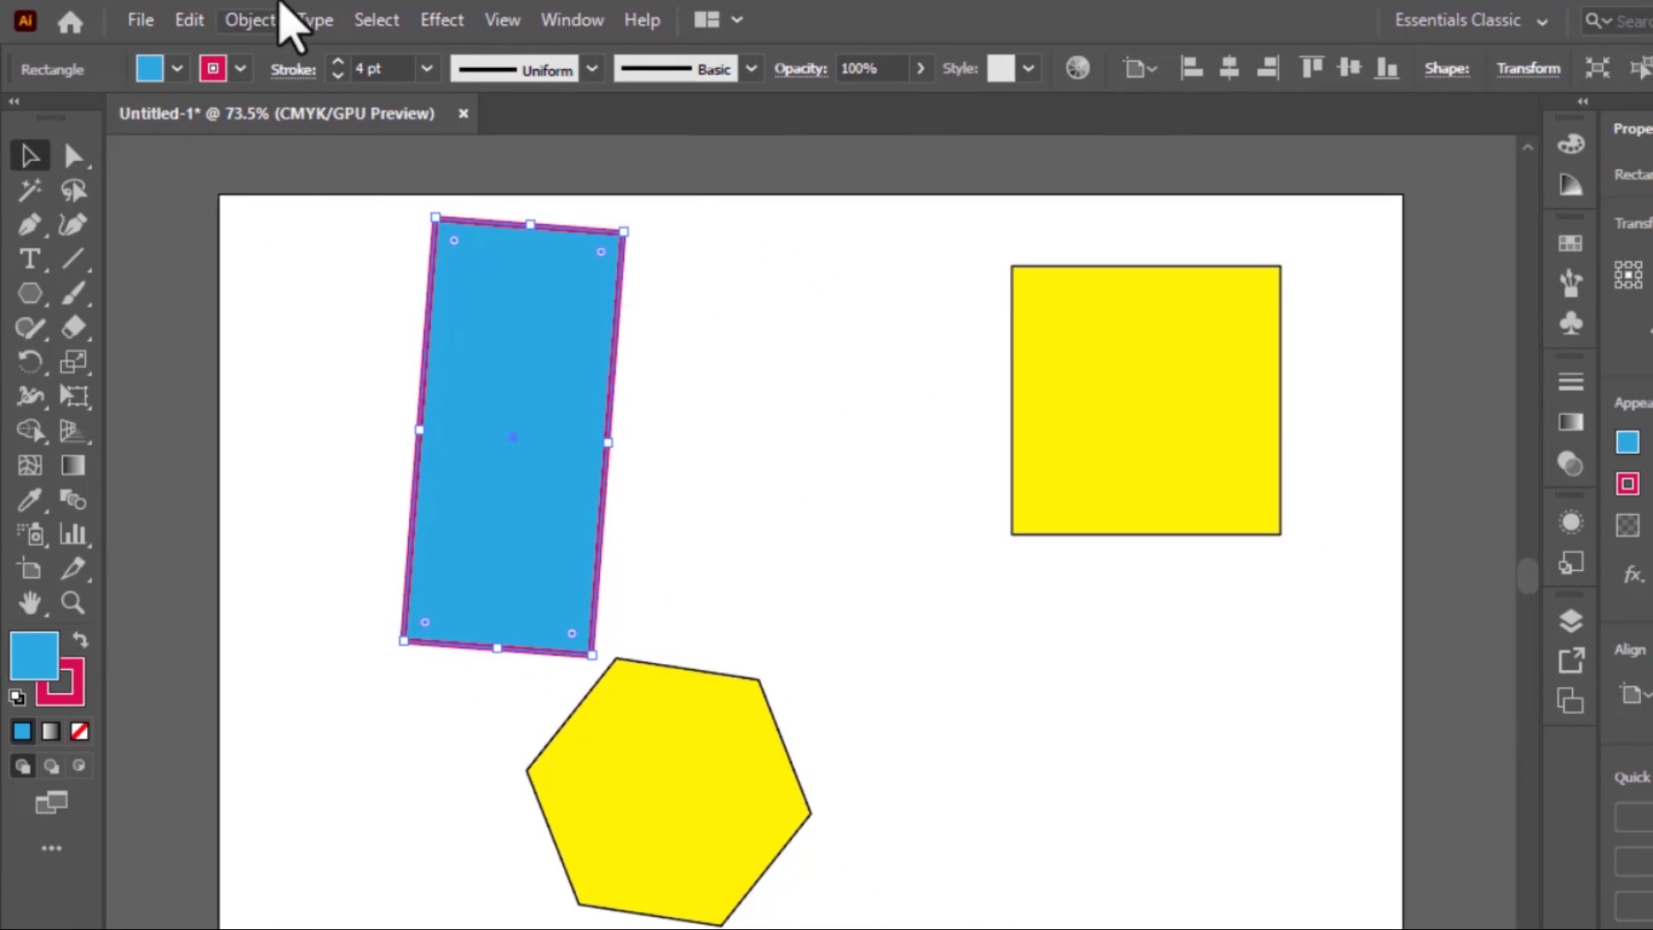
Undo the blue rectangle's move and its rotation
{"action": "left_click", "coordinate": [189, 19]}
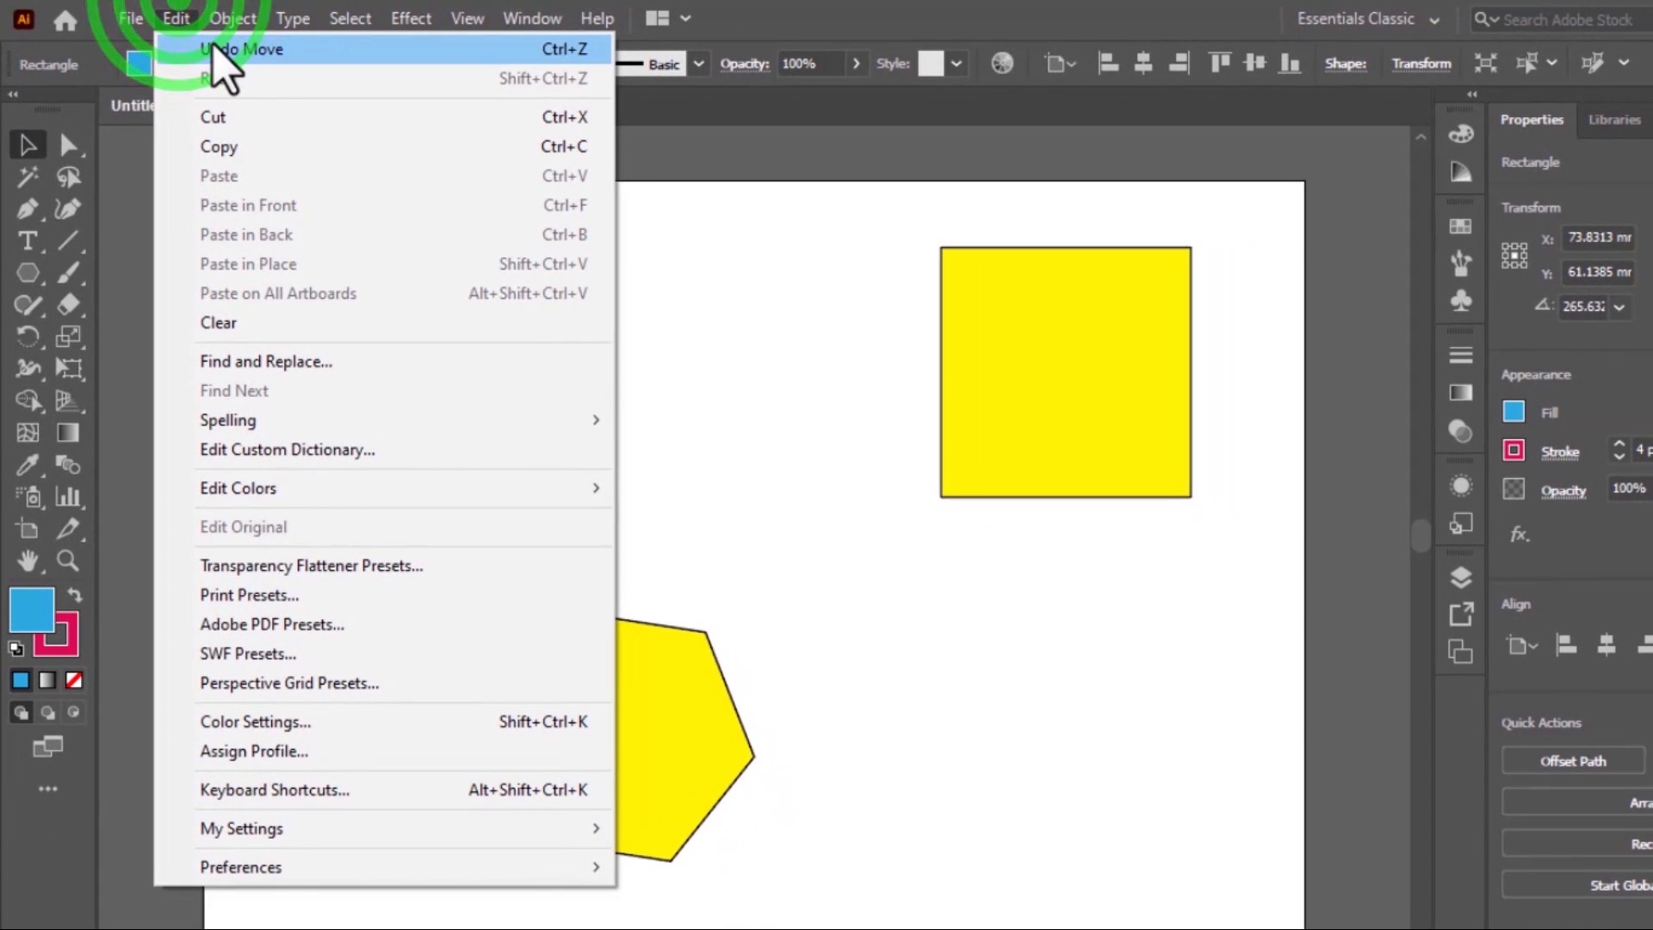
{"action": "left_click", "coordinate": [213, 49]}
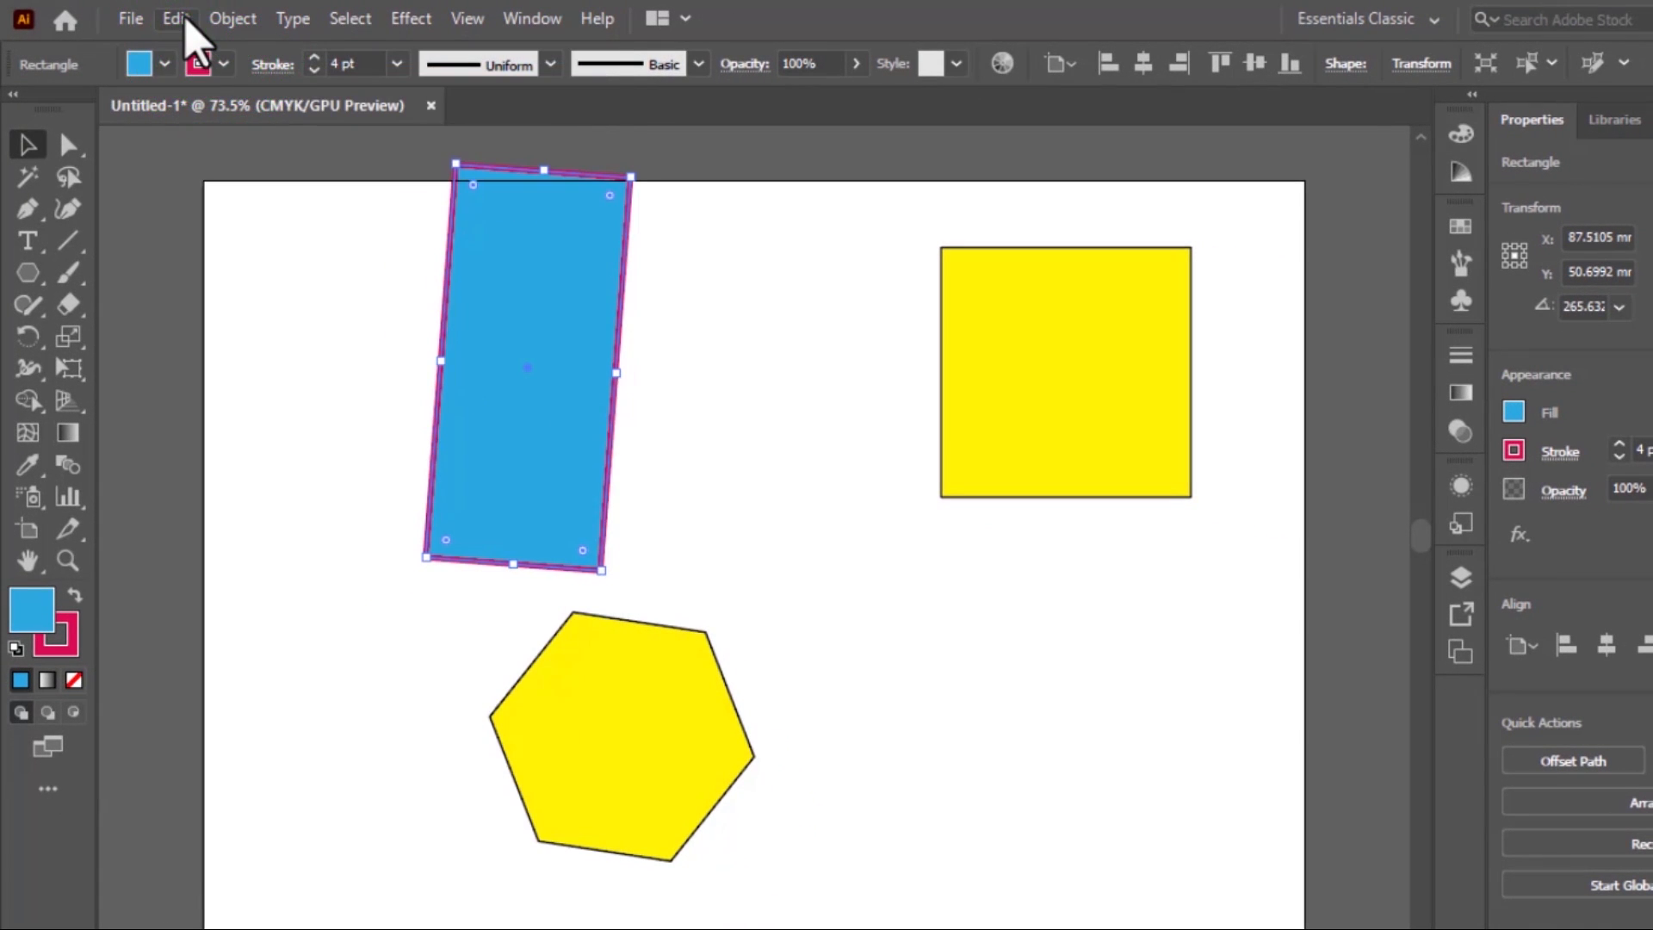
{"action": "left_click", "coordinate": [185, 19]}
{"action": "left_click", "coordinate": [215, 49]}
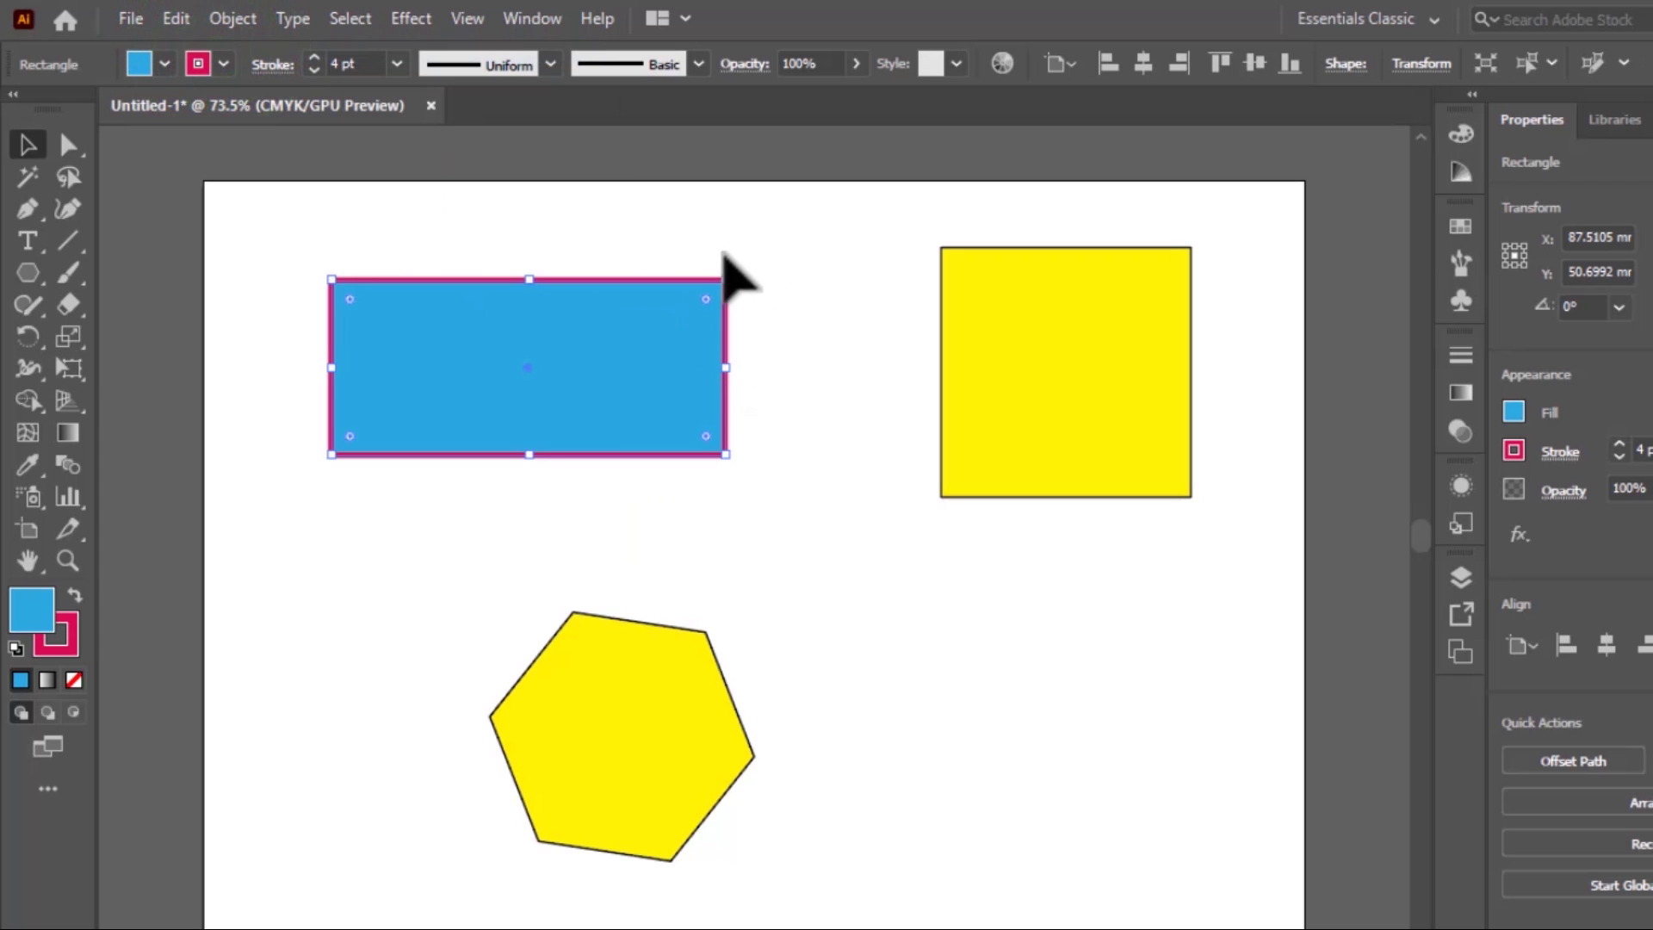
Rotate the blue rectangle to about 283.3° and undo that rotation
{"action": "left_click_drag", "start_coordinate": [738, 267], "coordinate": [785, 682]}
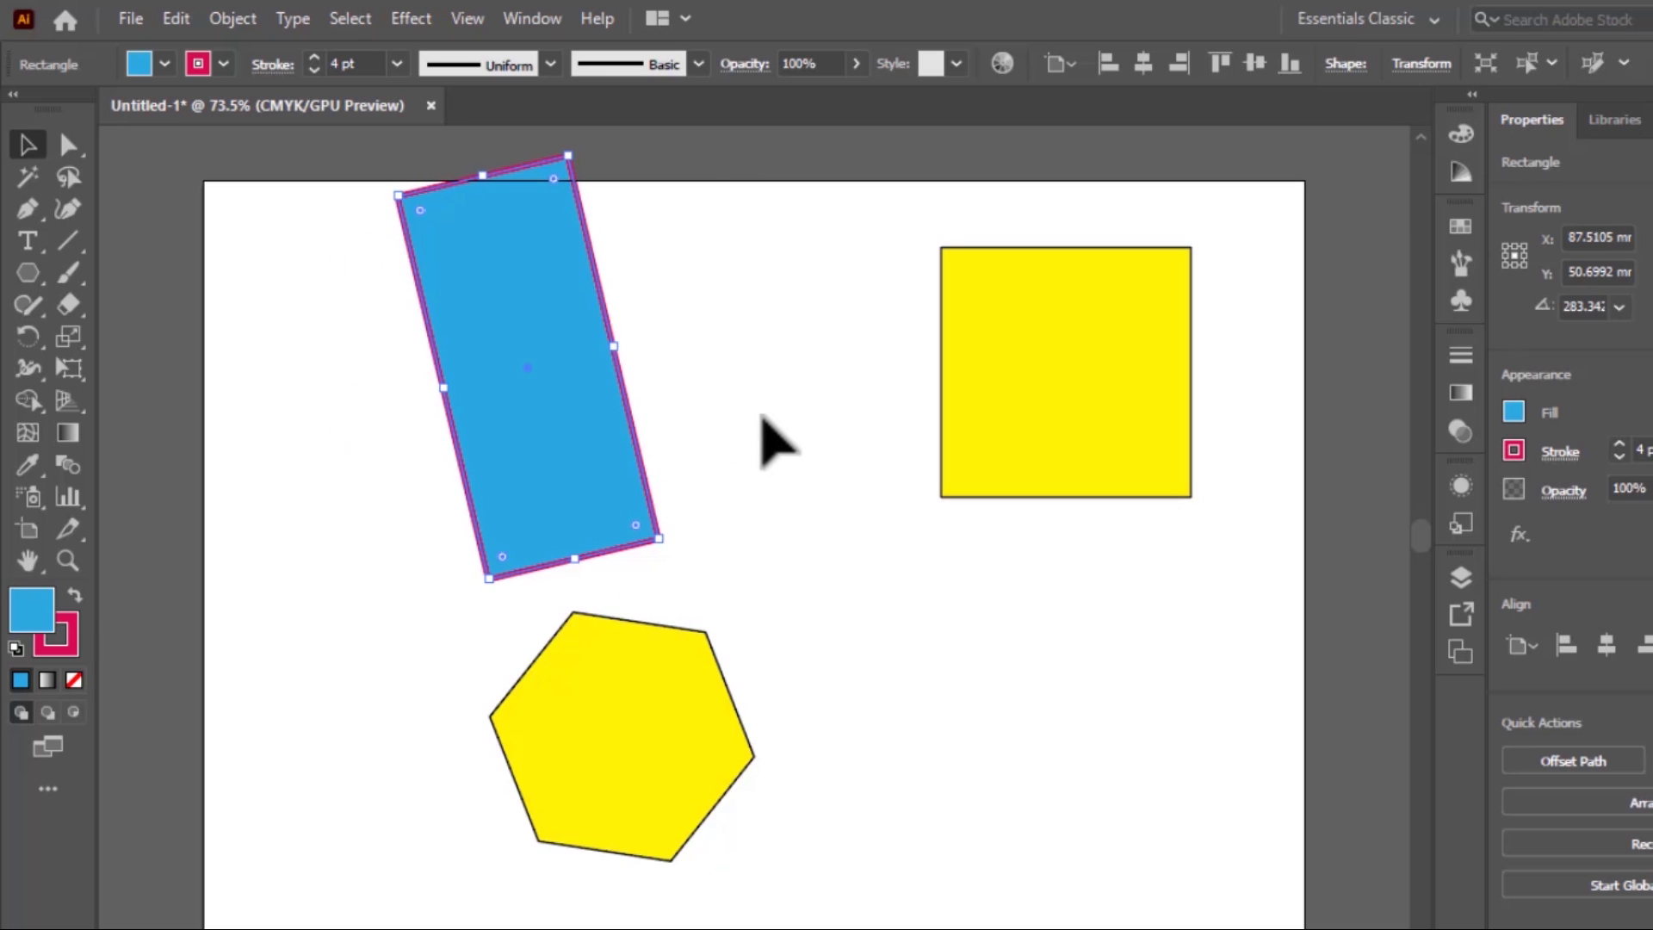
{"action": "key", "text": "ctrl+z"}
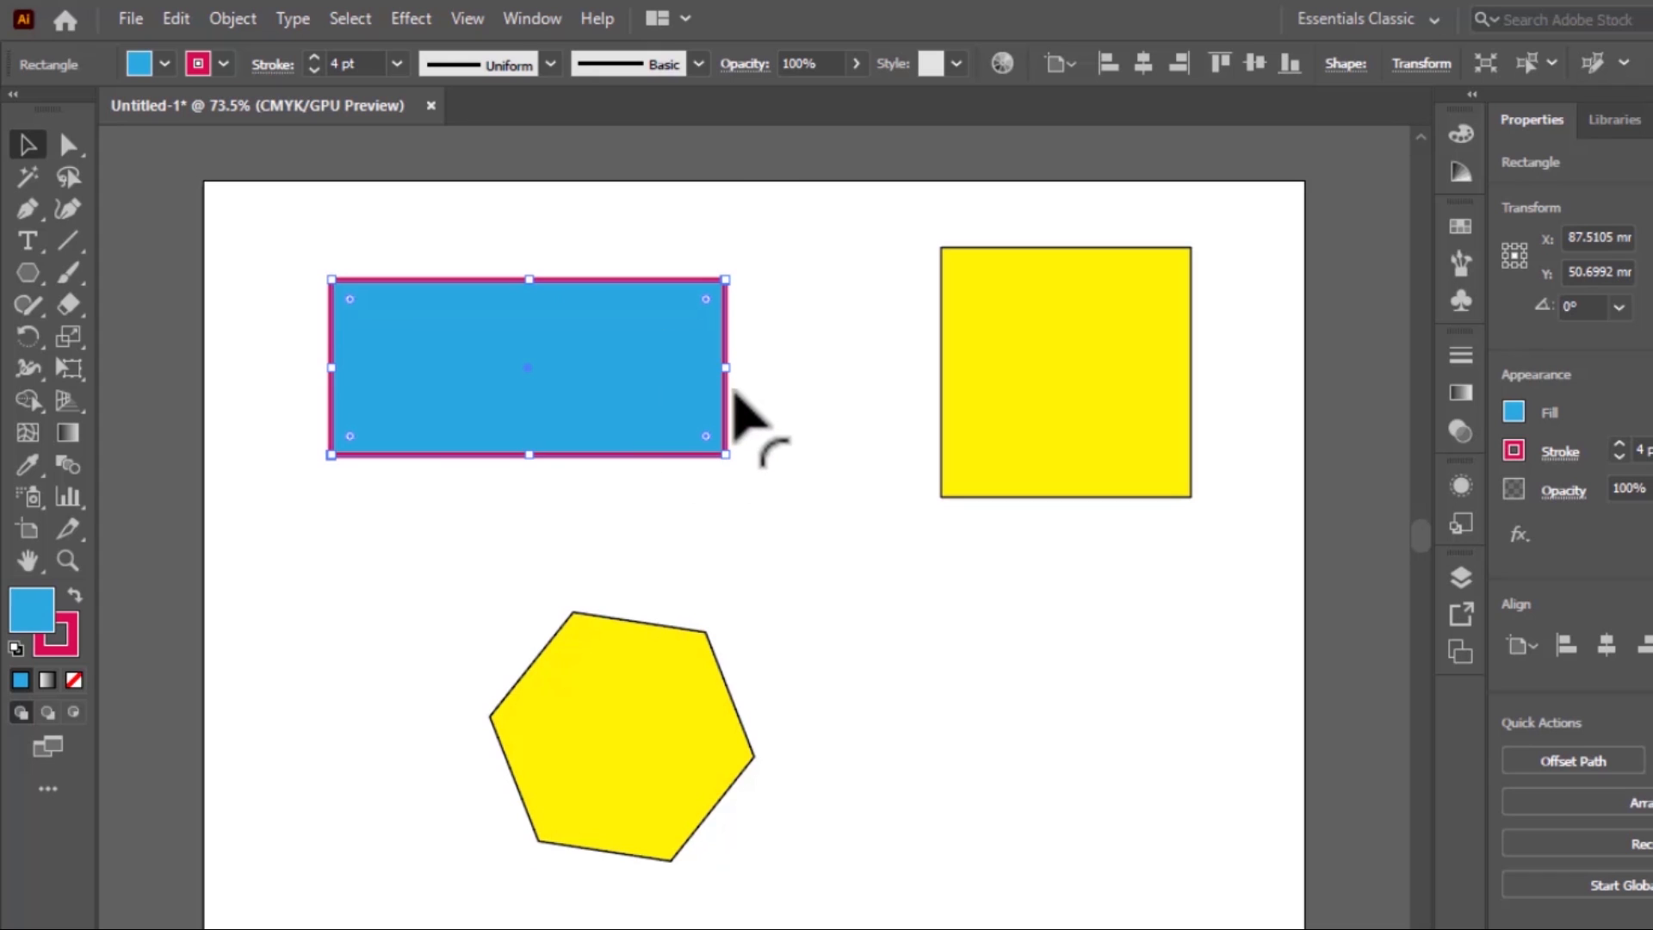
Move the hexagon slightly up and to the right, below the blue rectangle
{"action": "left_click", "coordinate": [629, 727]}
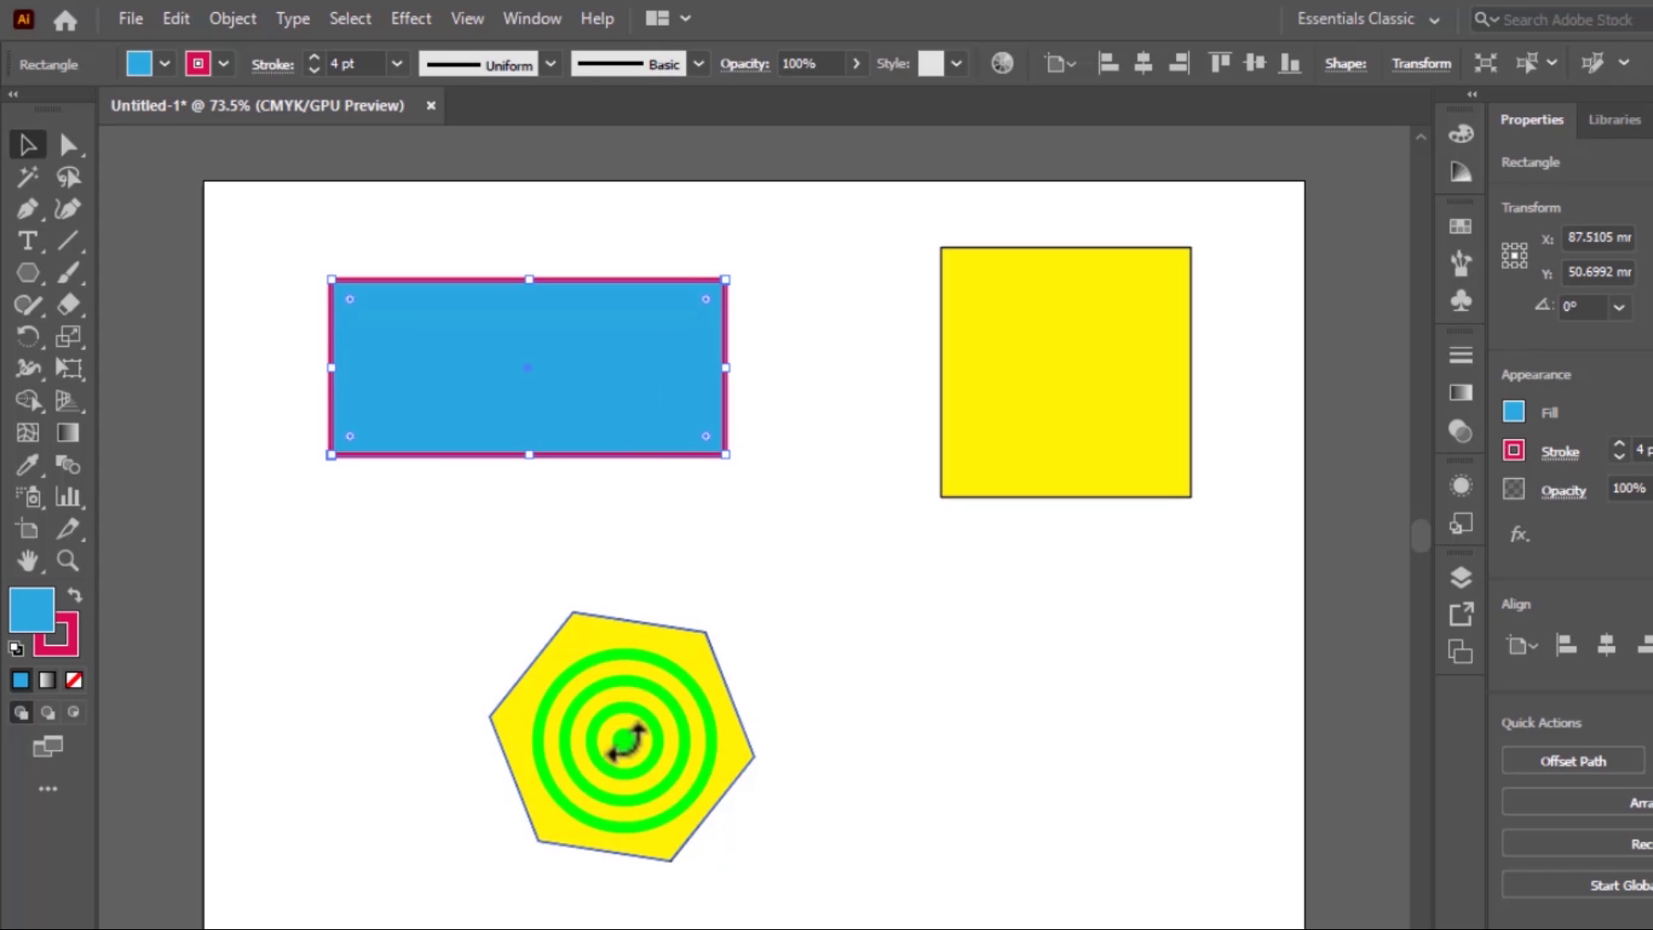
{"action": "left_click_drag", "start_coordinate": [644, 728], "coordinate": [671, 664]}
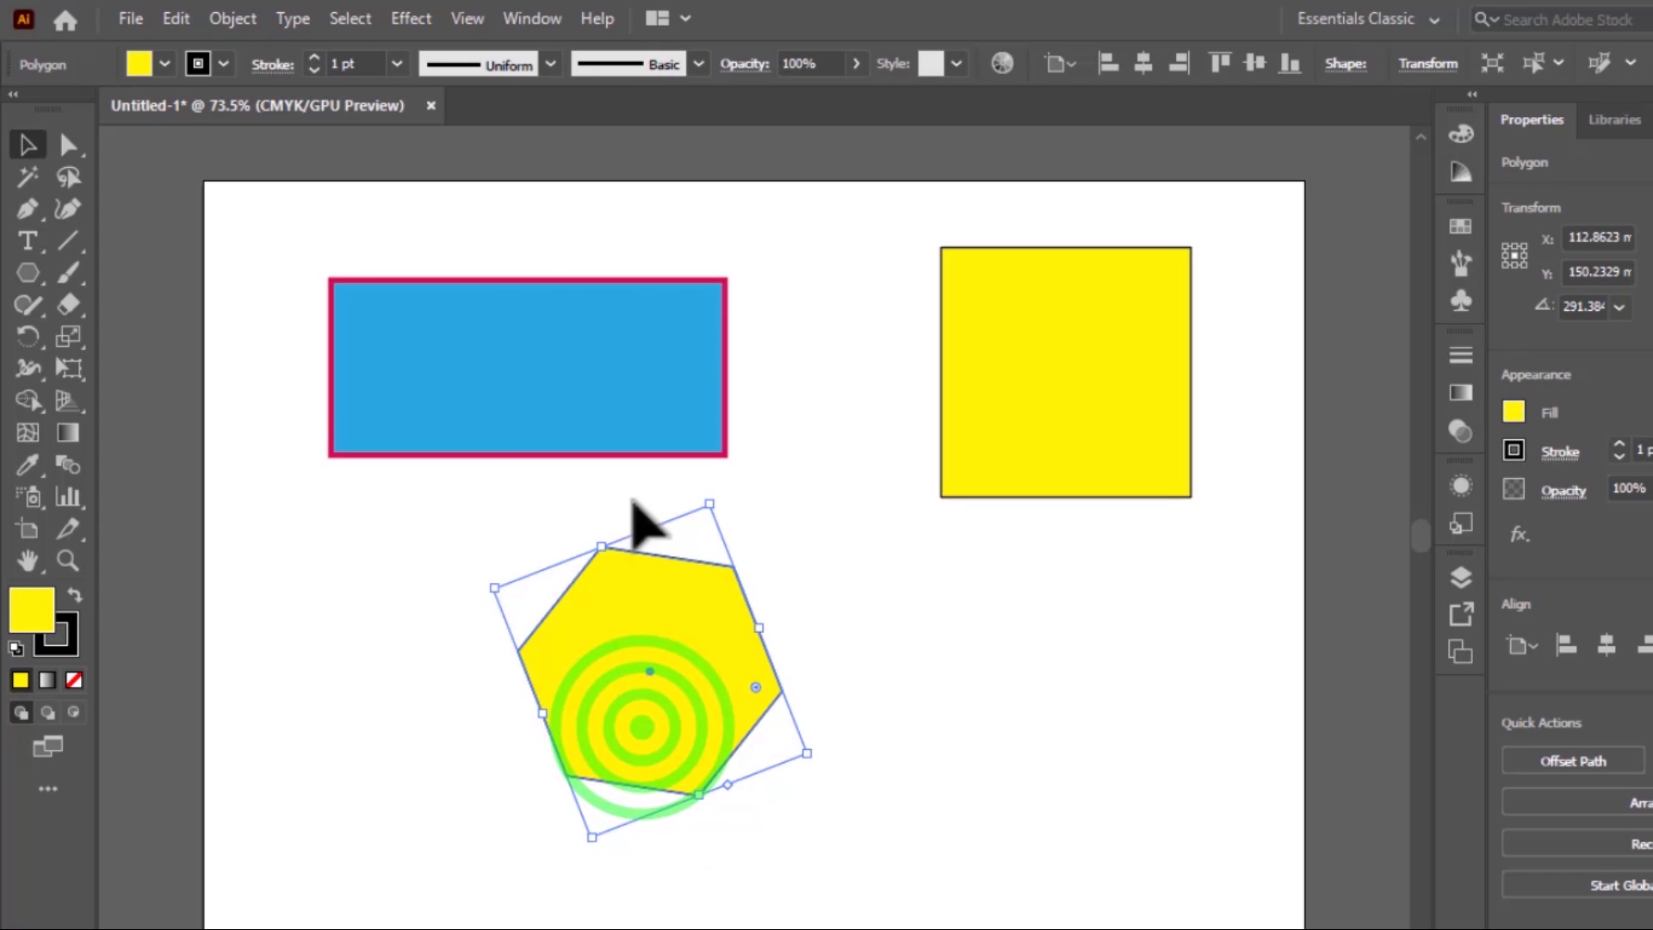
Round all corners of the blue rectangle to the maximum radius, making a pill shape, and deselect it
{"action": "left_click", "coordinate": [651, 378]}
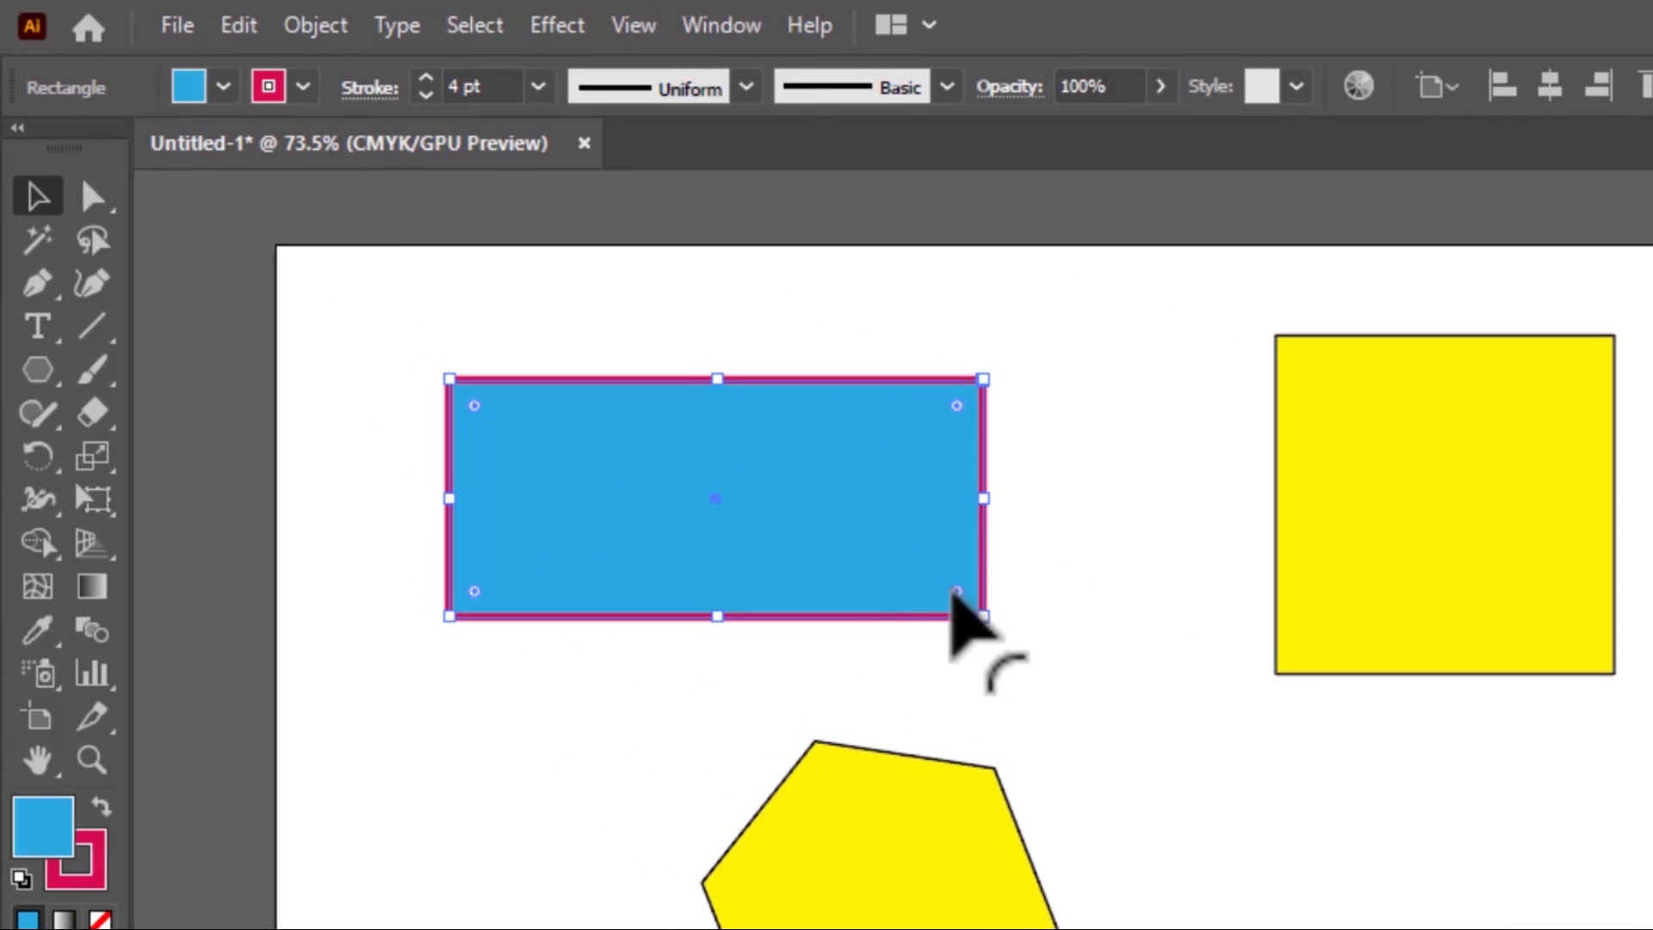
{"action": "left_click_drag", "start_coordinate": [955, 592], "coordinate": [751, 540]}
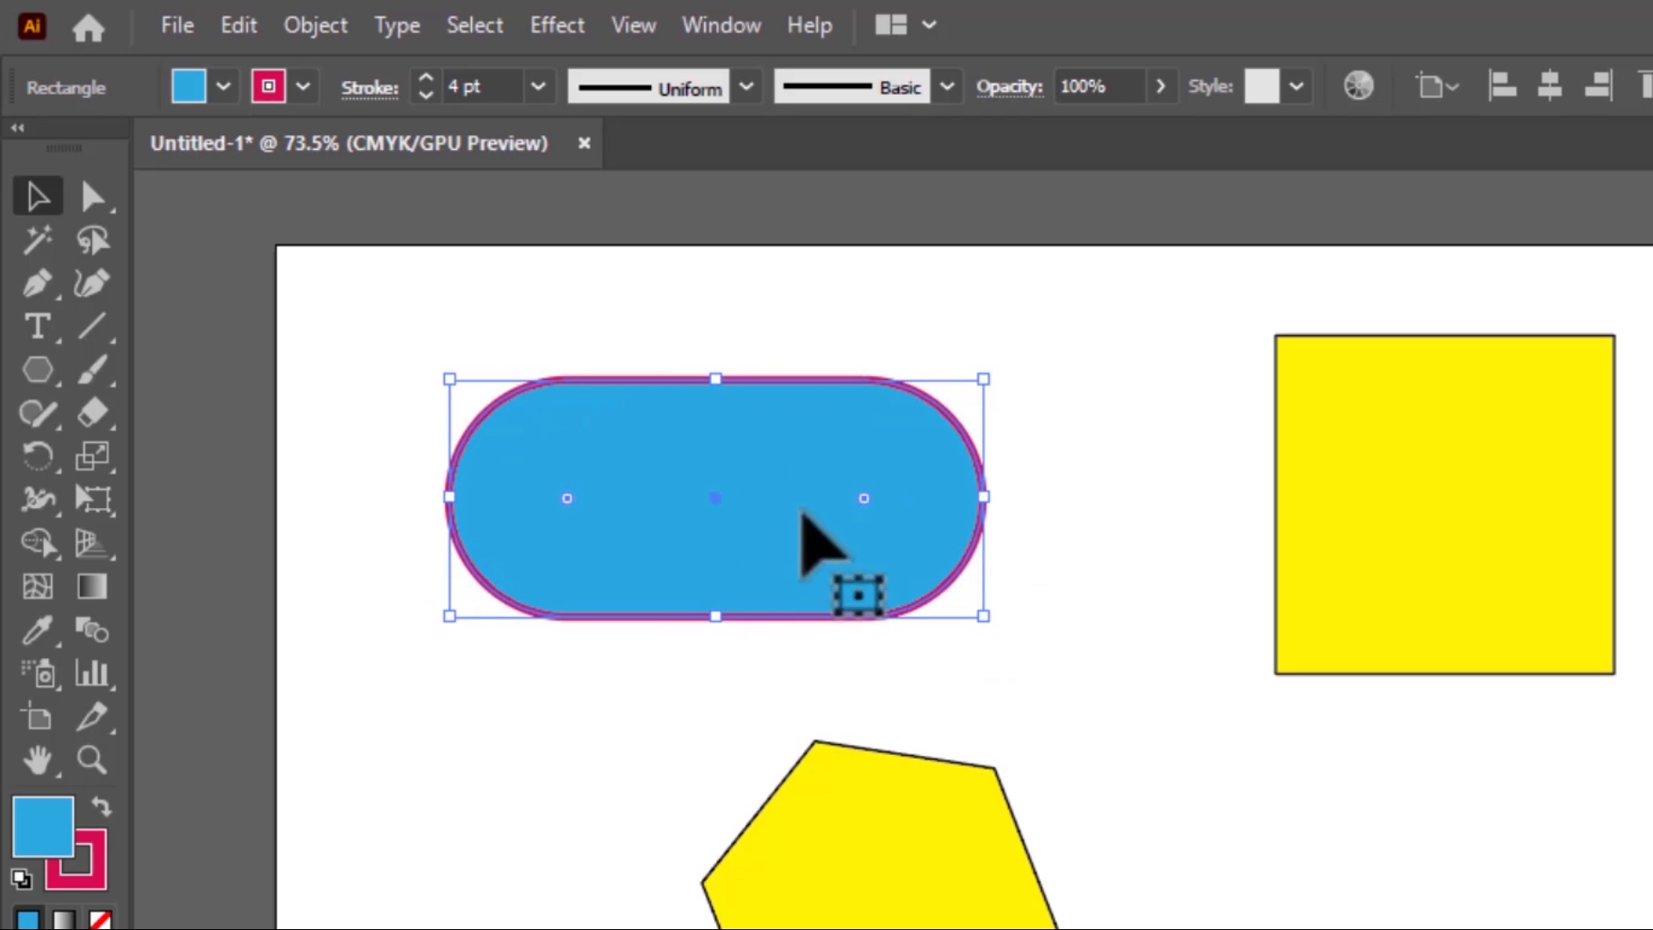
{"action": "left_click", "coordinate": [1139, 361]}
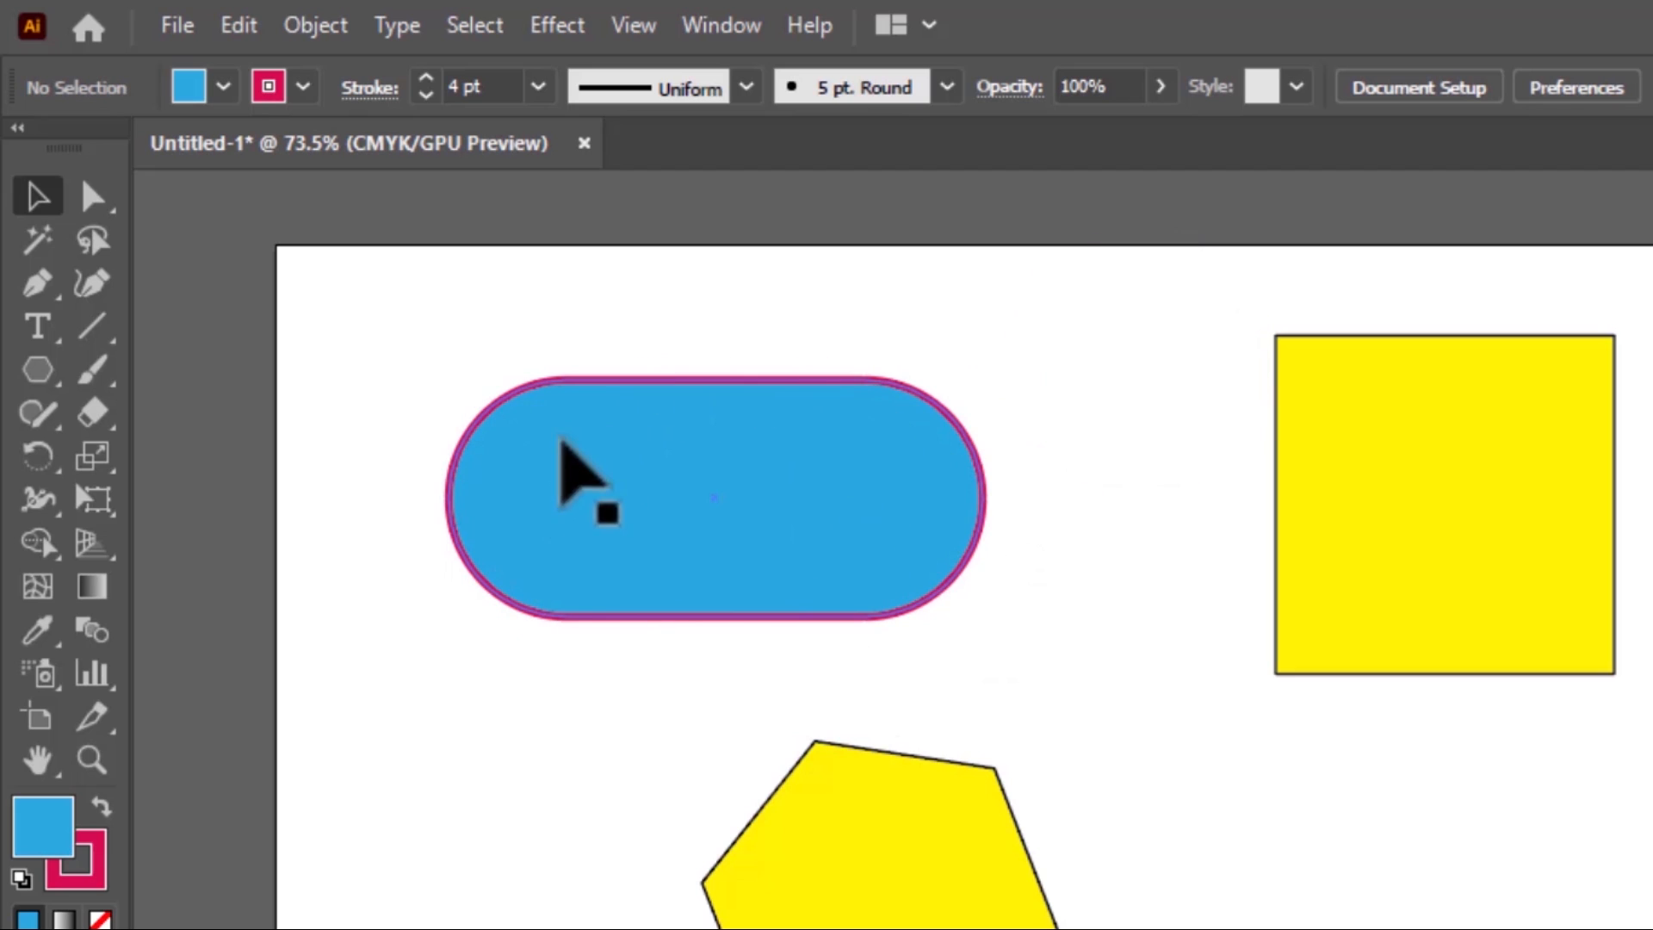
Reduce the blue pill shape's corner radius to zero to restore square corners, and deselect it
{"action": "left_click", "coordinate": [880, 522]}
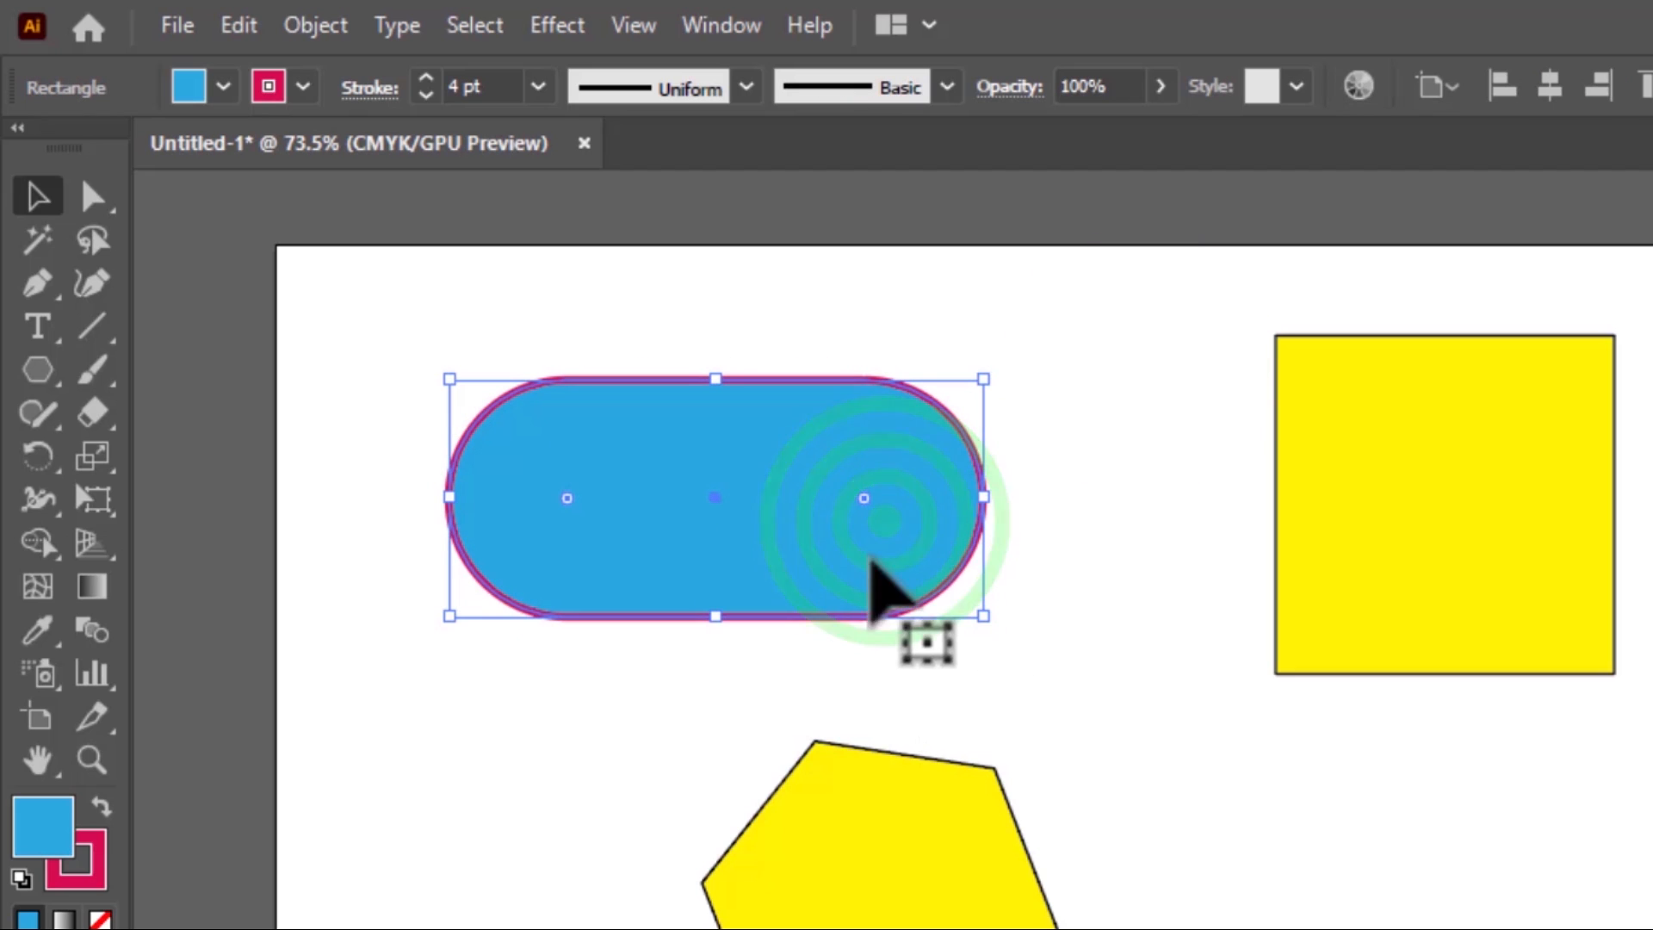
{"action": "left_click_drag", "start_coordinate": [865, 507], "coordinate": [1154, 520]}
{"action": "left_click", "coordinate": [1114, 517]}
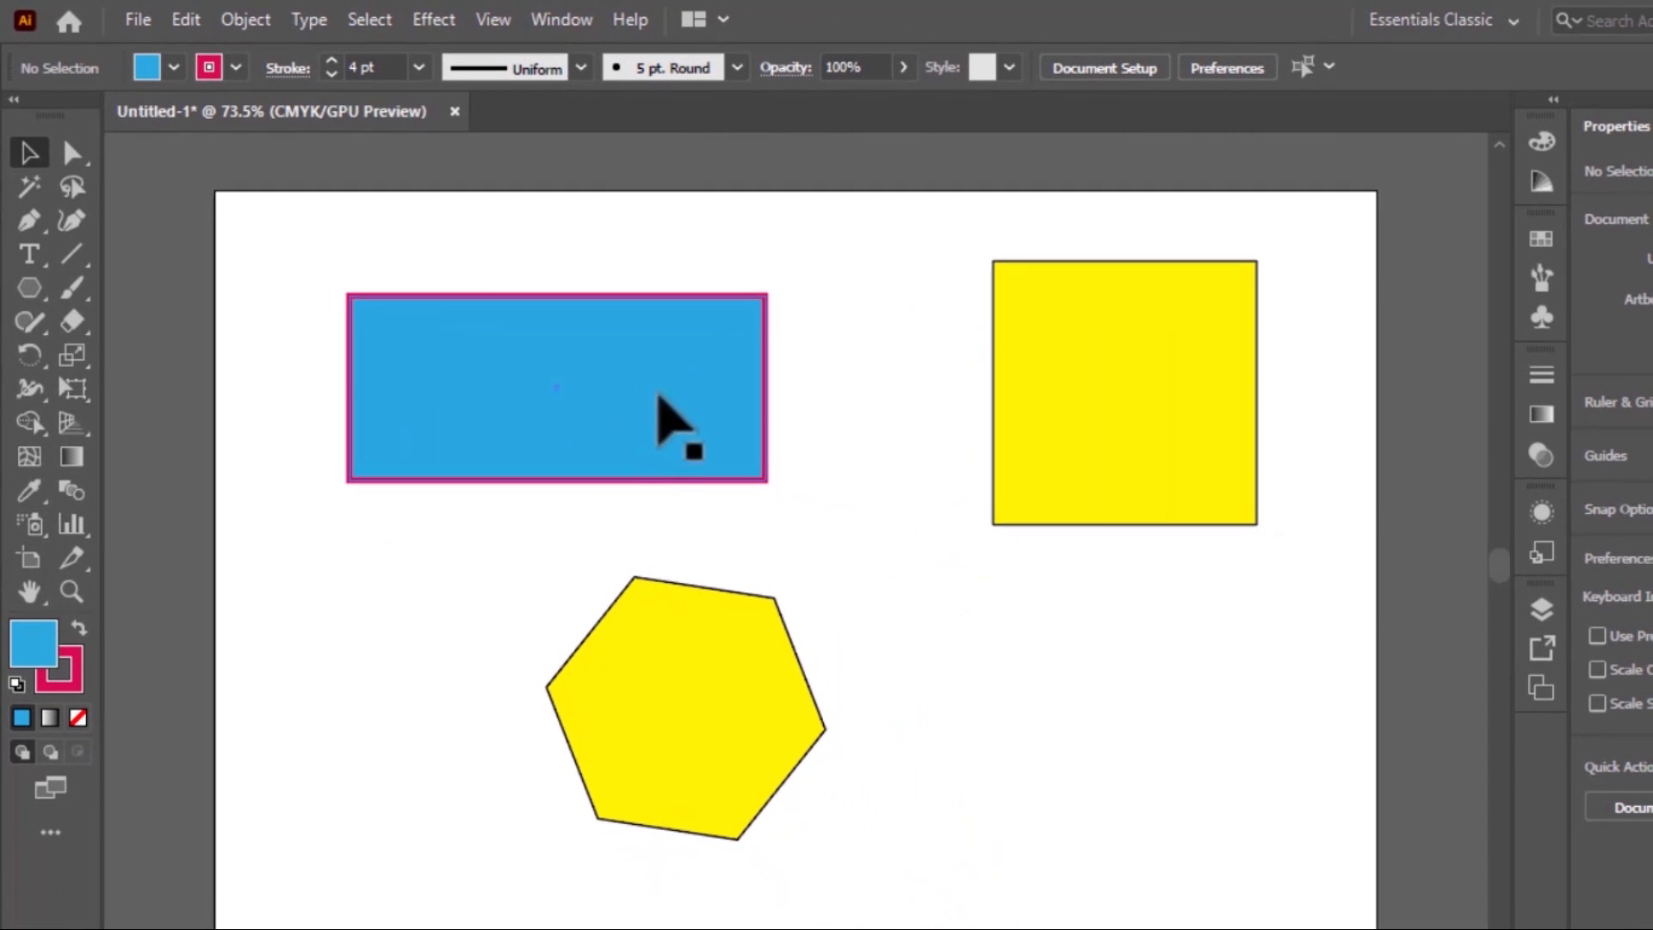
Fully round the blue rectangle's corners again and deselect the shape
{"action": "left_click", "coordinate": [698, 386]}
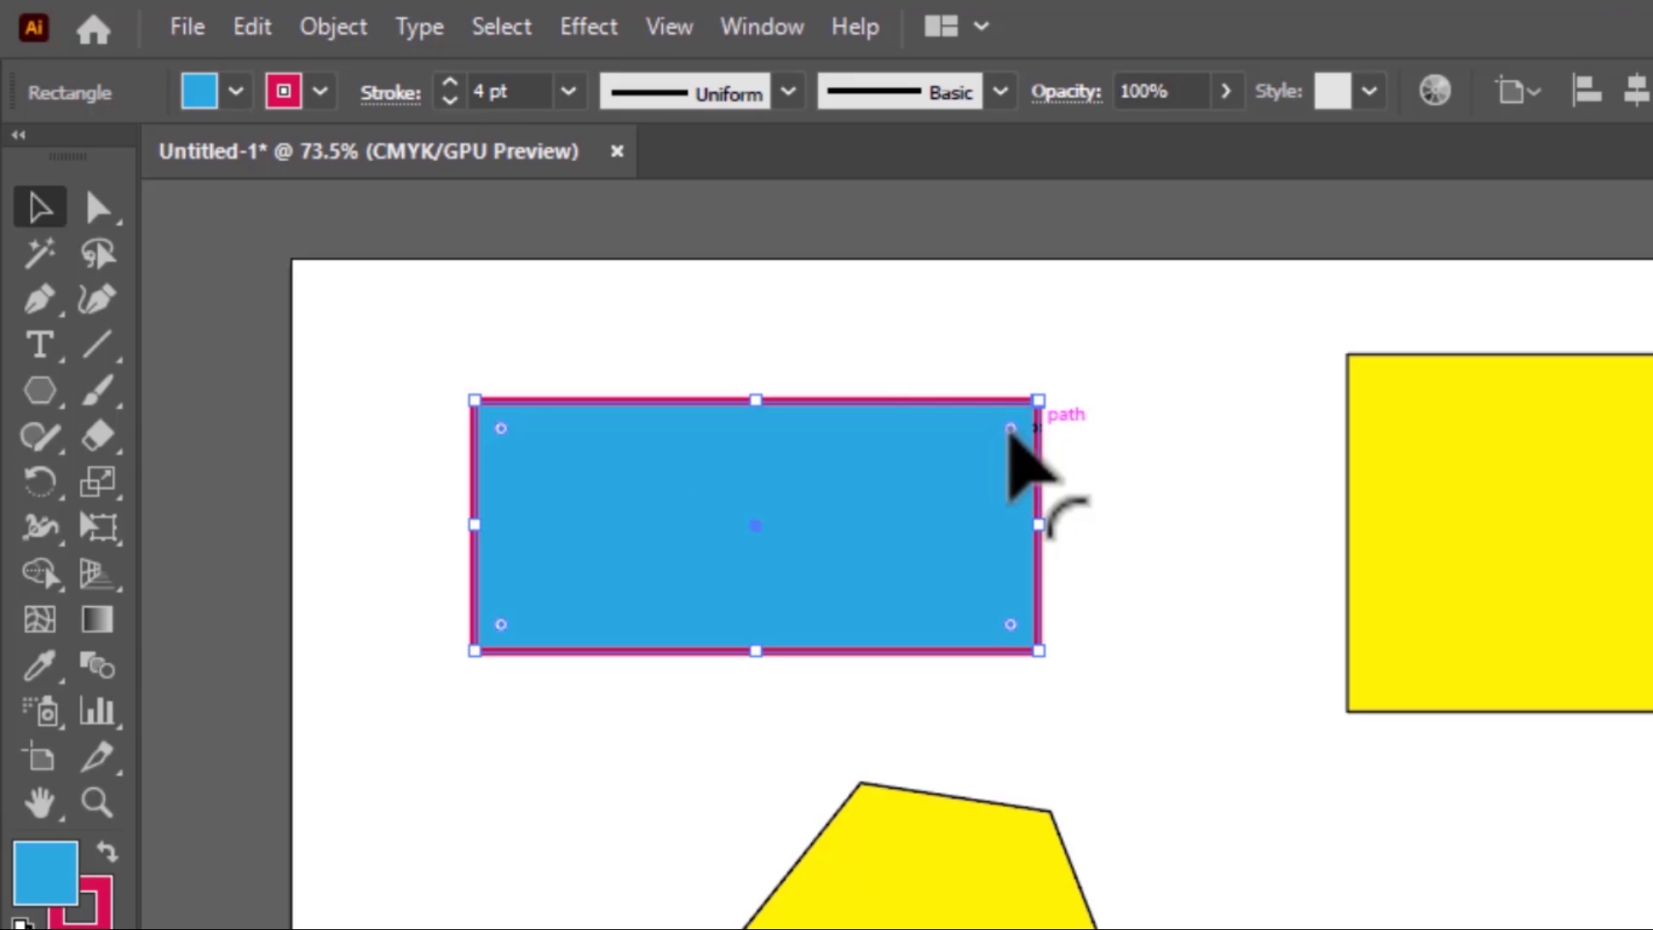
{"action": "left_click_drag", "start_coordinate": [1010, 429], "coordinate": [783, 560]}
{"action": "left_click", "coordinate": [1109, 746]}
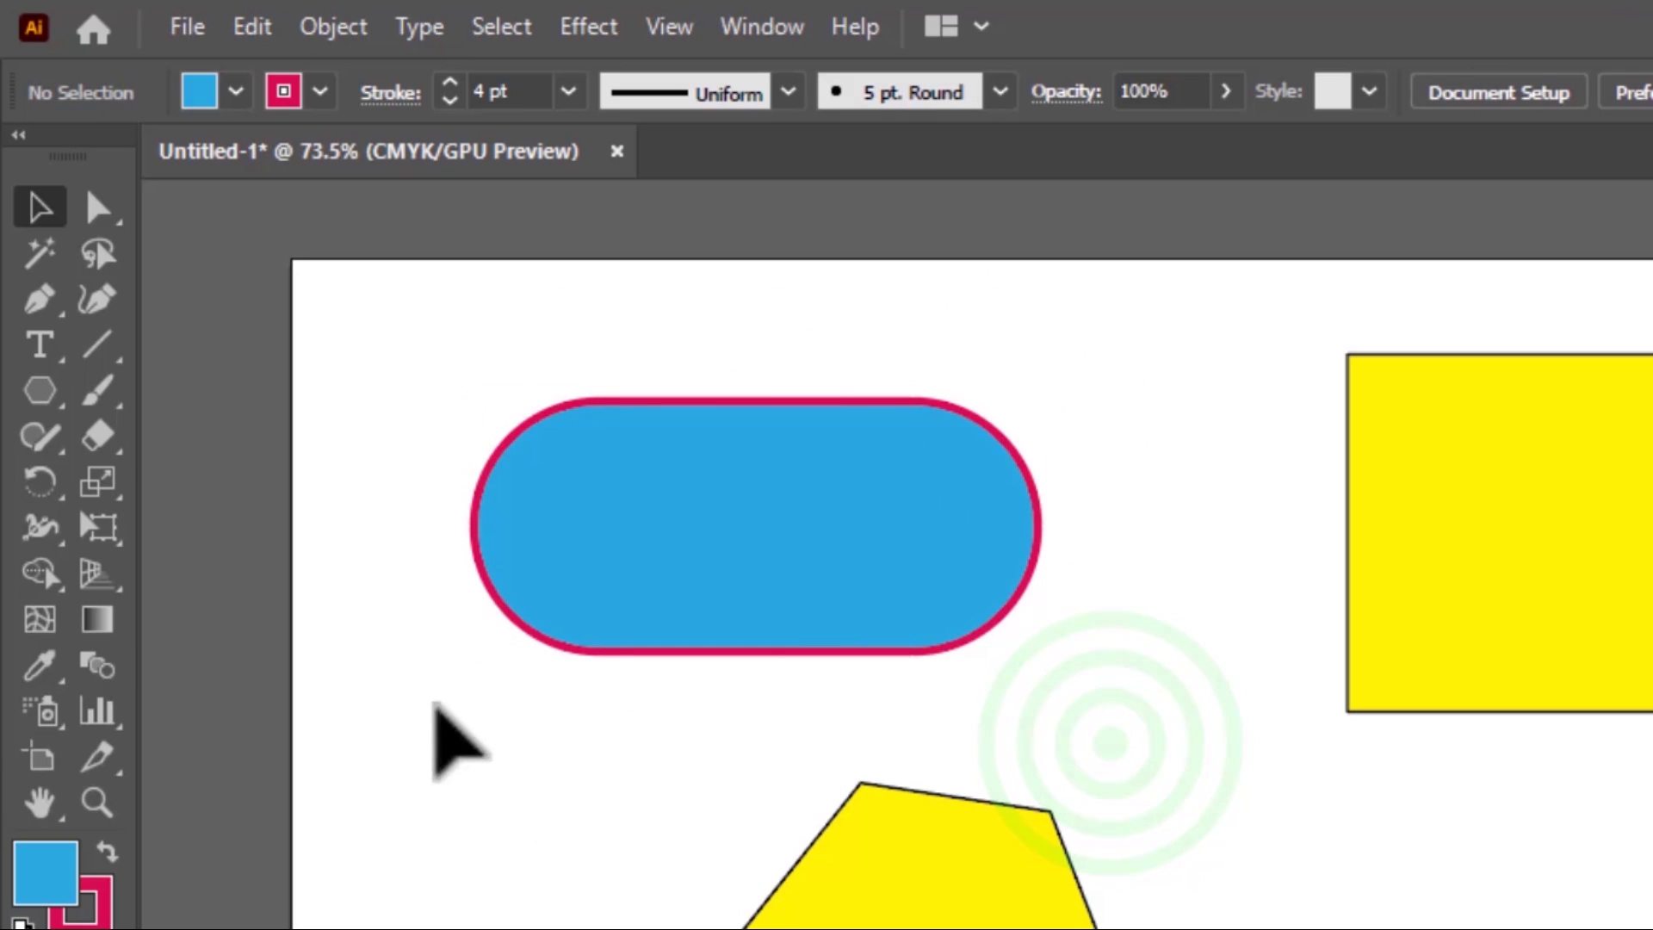
Slightly reduce the blue shape's corner rounding, then undo the corner changes back to a square-cornered rectangle
{"action": "left_click", "coordinate": [799, 515]}
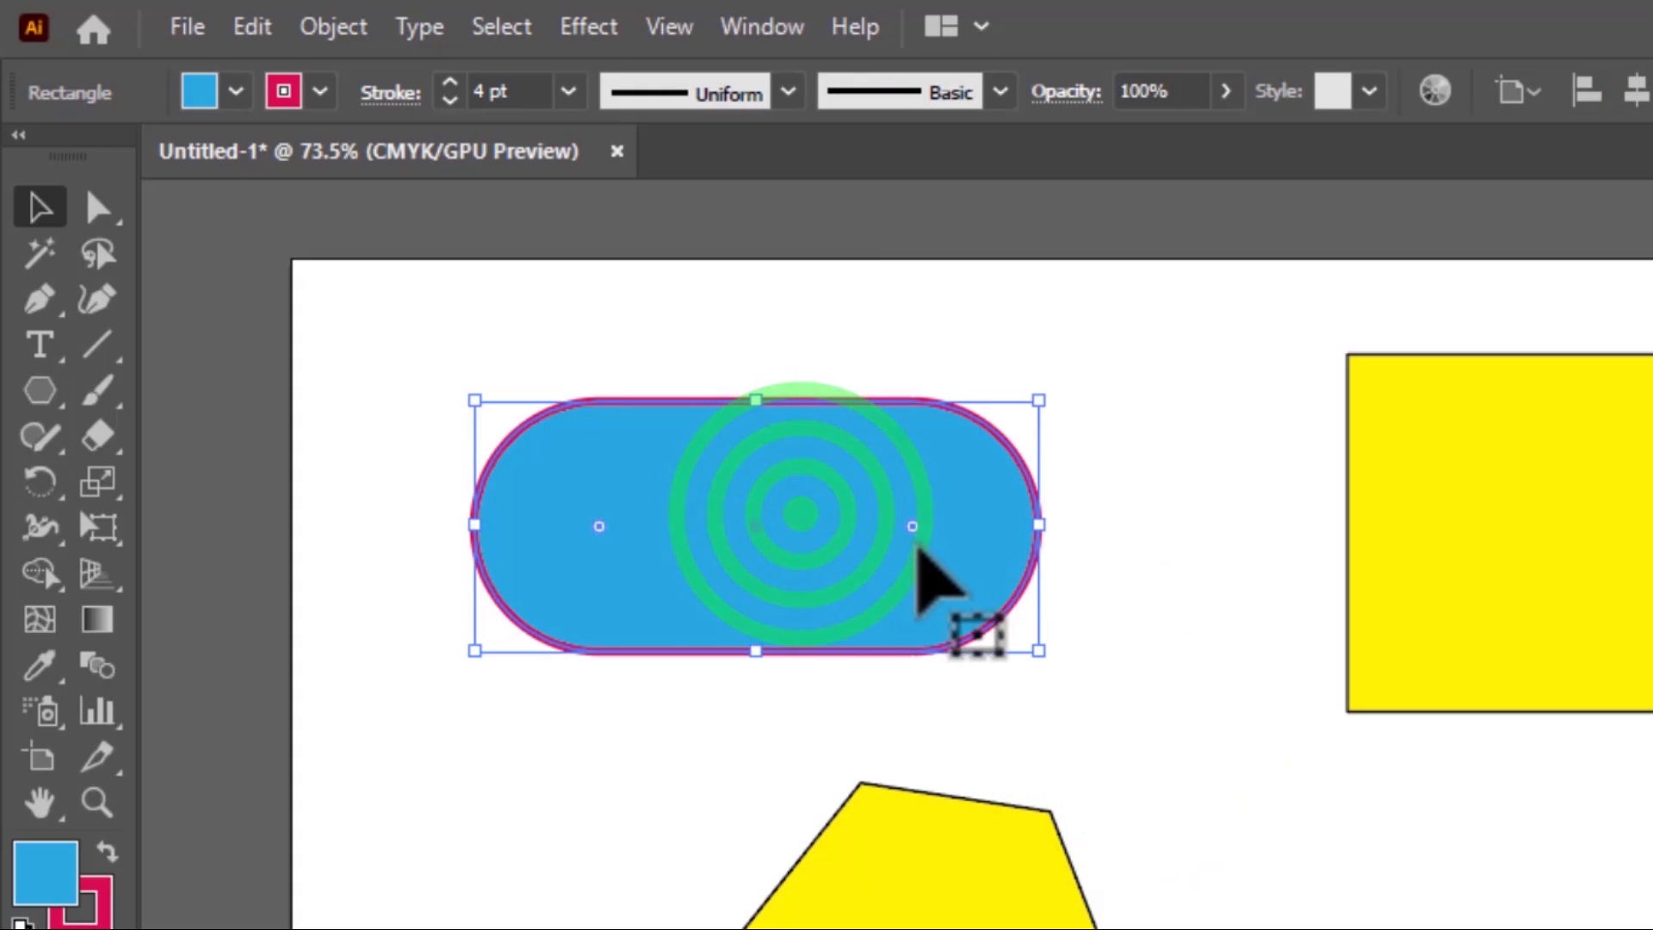
{"action": "left_click_drag", "start_coordinate": [913, 526], "coordinate": [982, 554]}
{"action": "key", "text": "ctrl+z"}
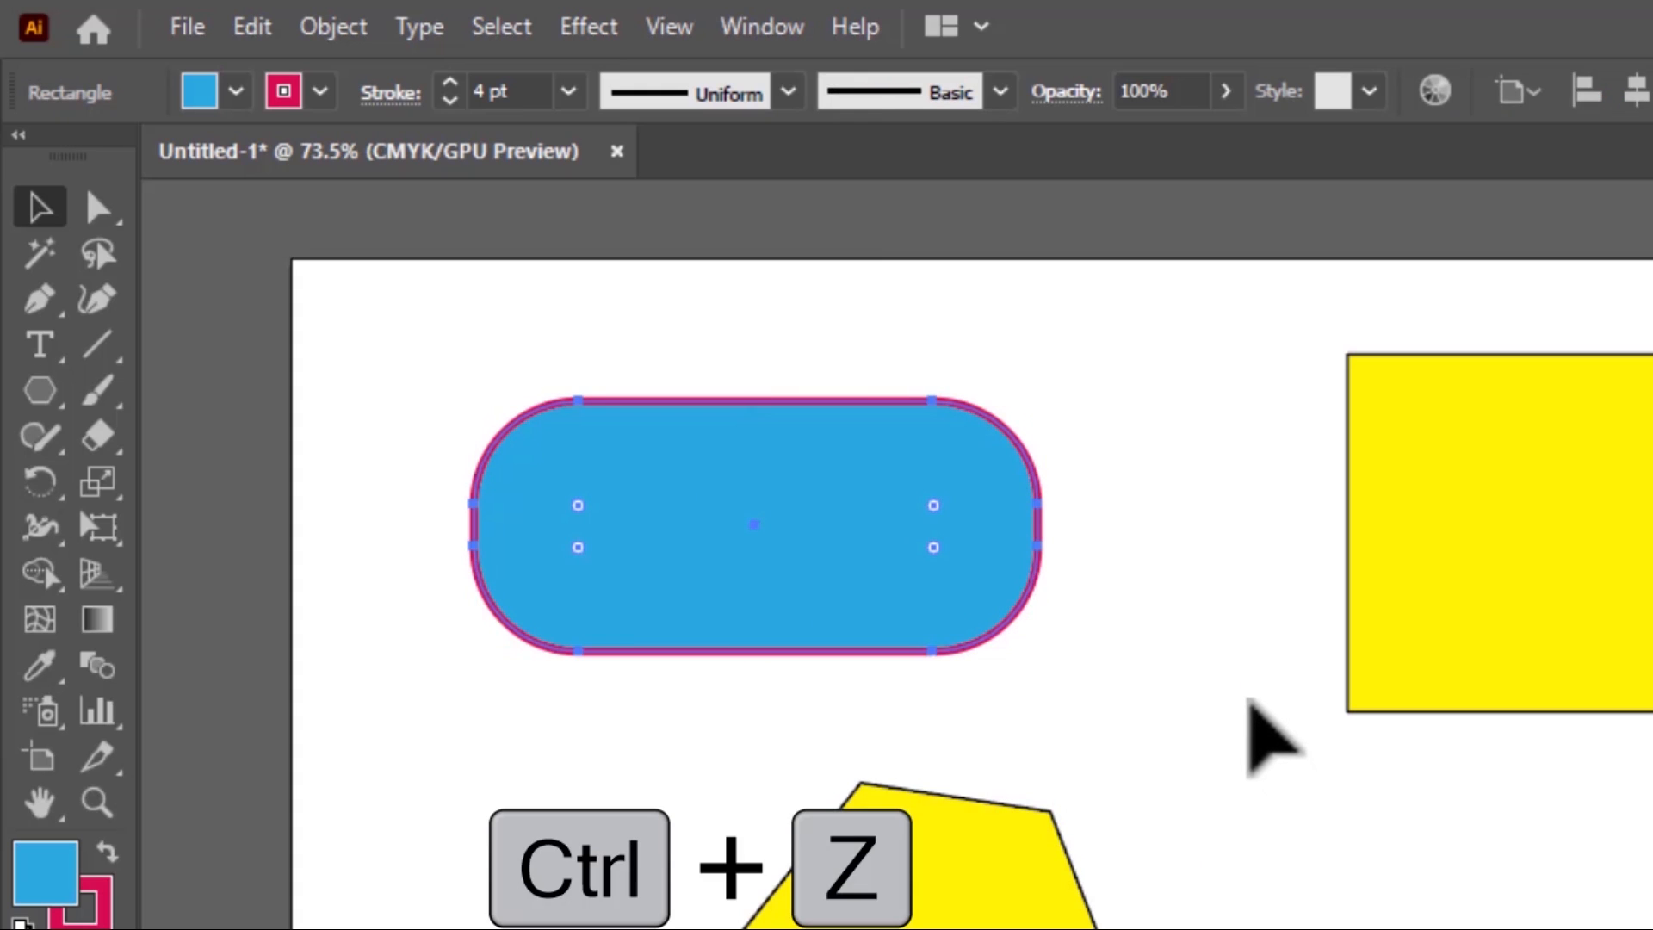
{"action": "key", "text": "ctrl+z"}
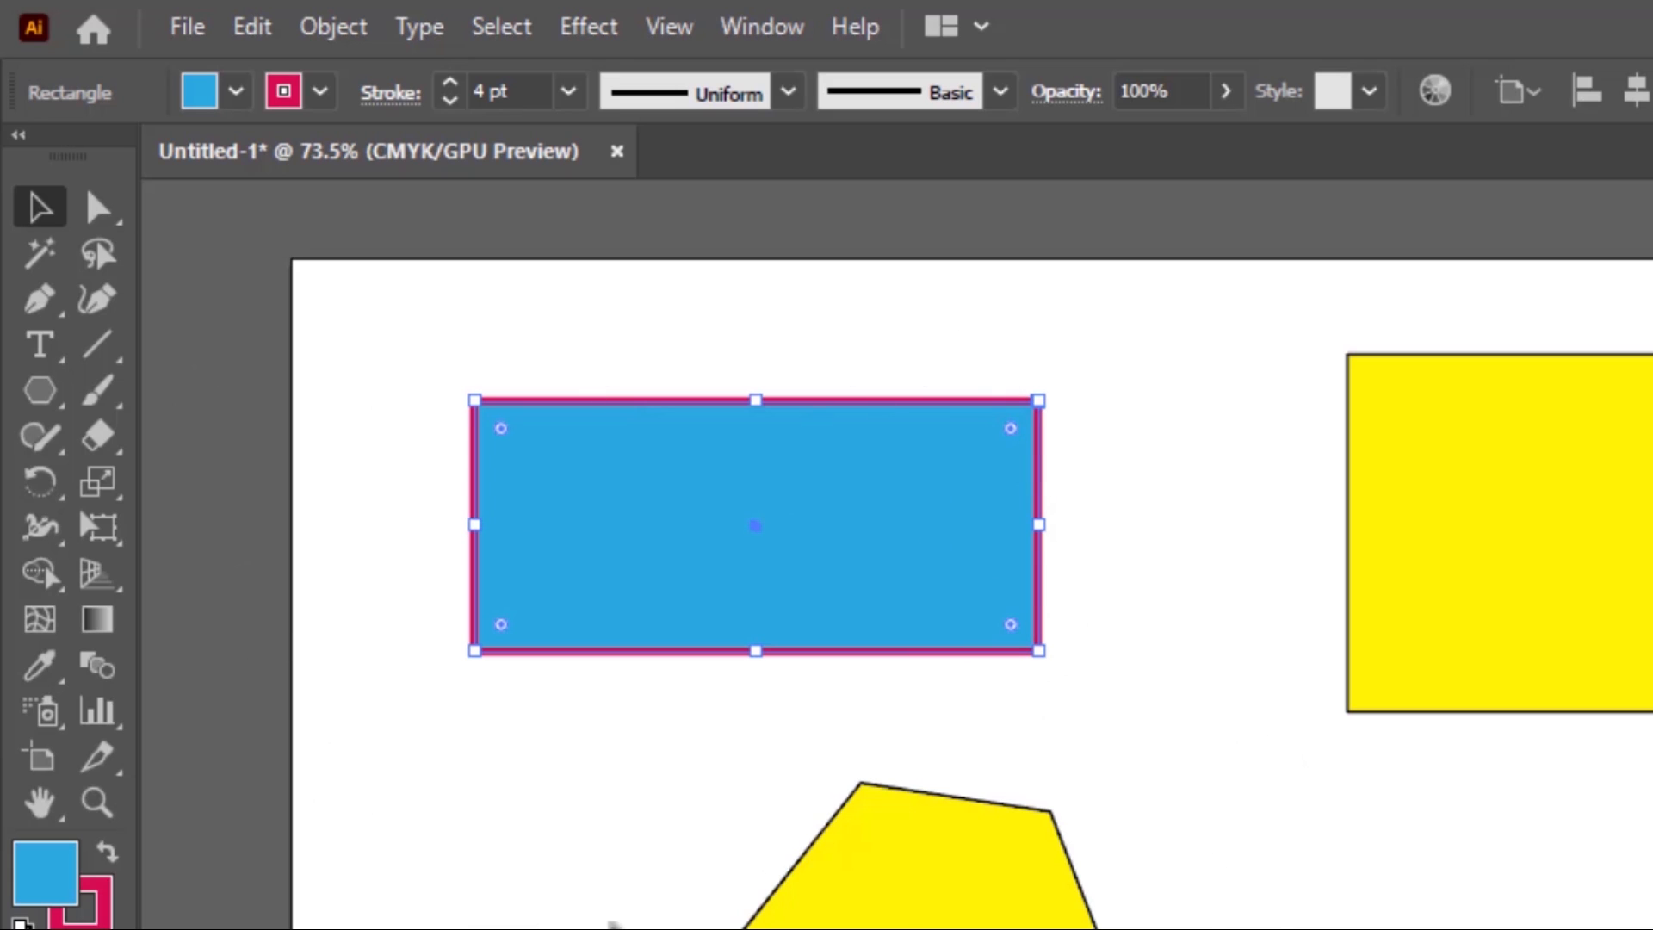
Round the yellow square's corners to the maximum radius to turn it into a circle, and reselect it
{"action": "left_click", "coordinate": [1201, 594]}
{"action": "left_click", "coordinate": [1429, 585]}
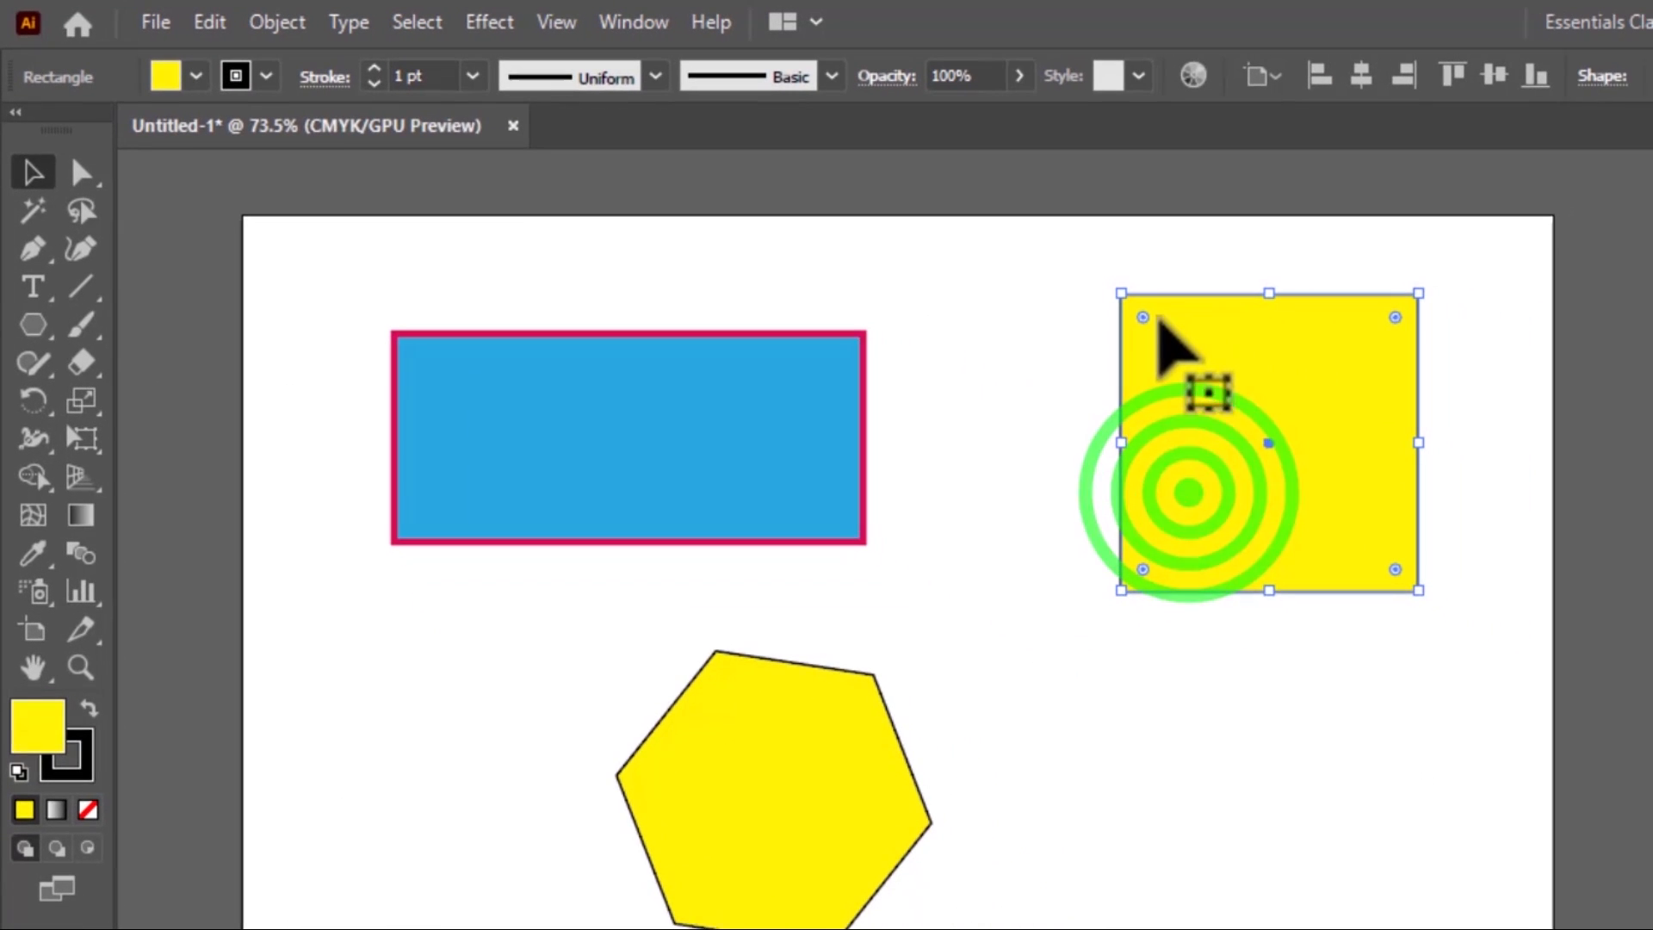
{"action": "left_click_drag", "start_coordinate": [1136, 318], "coordinate": [1314, 488]}
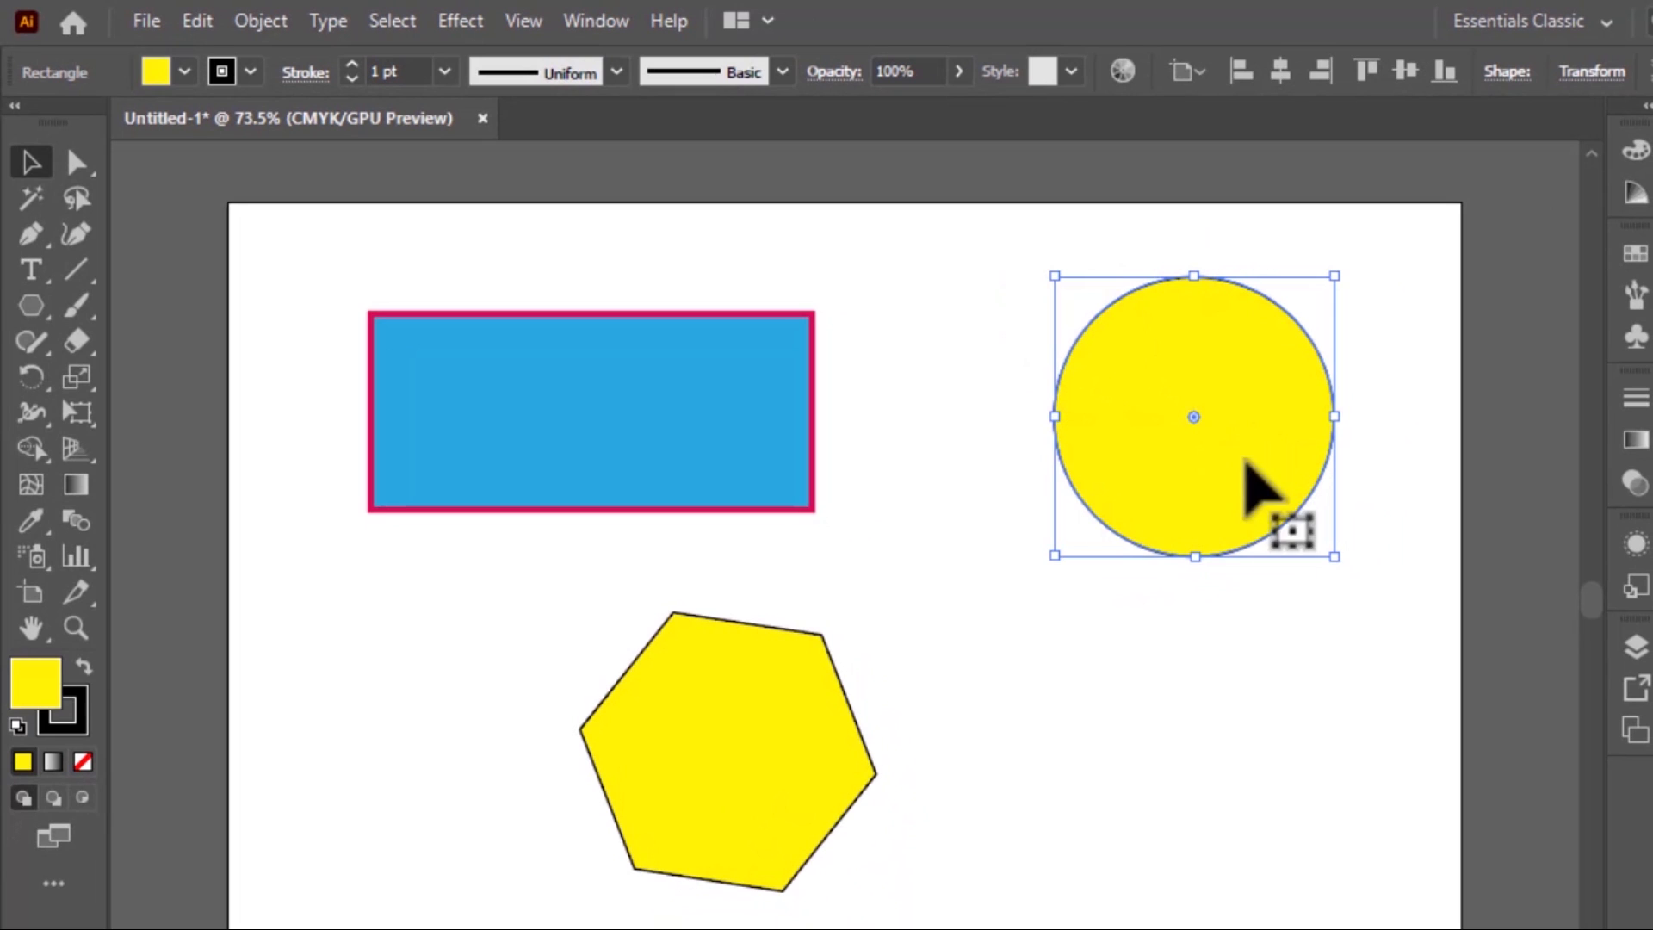
{"action": "left_click", "coordinate": [1201, 635]}
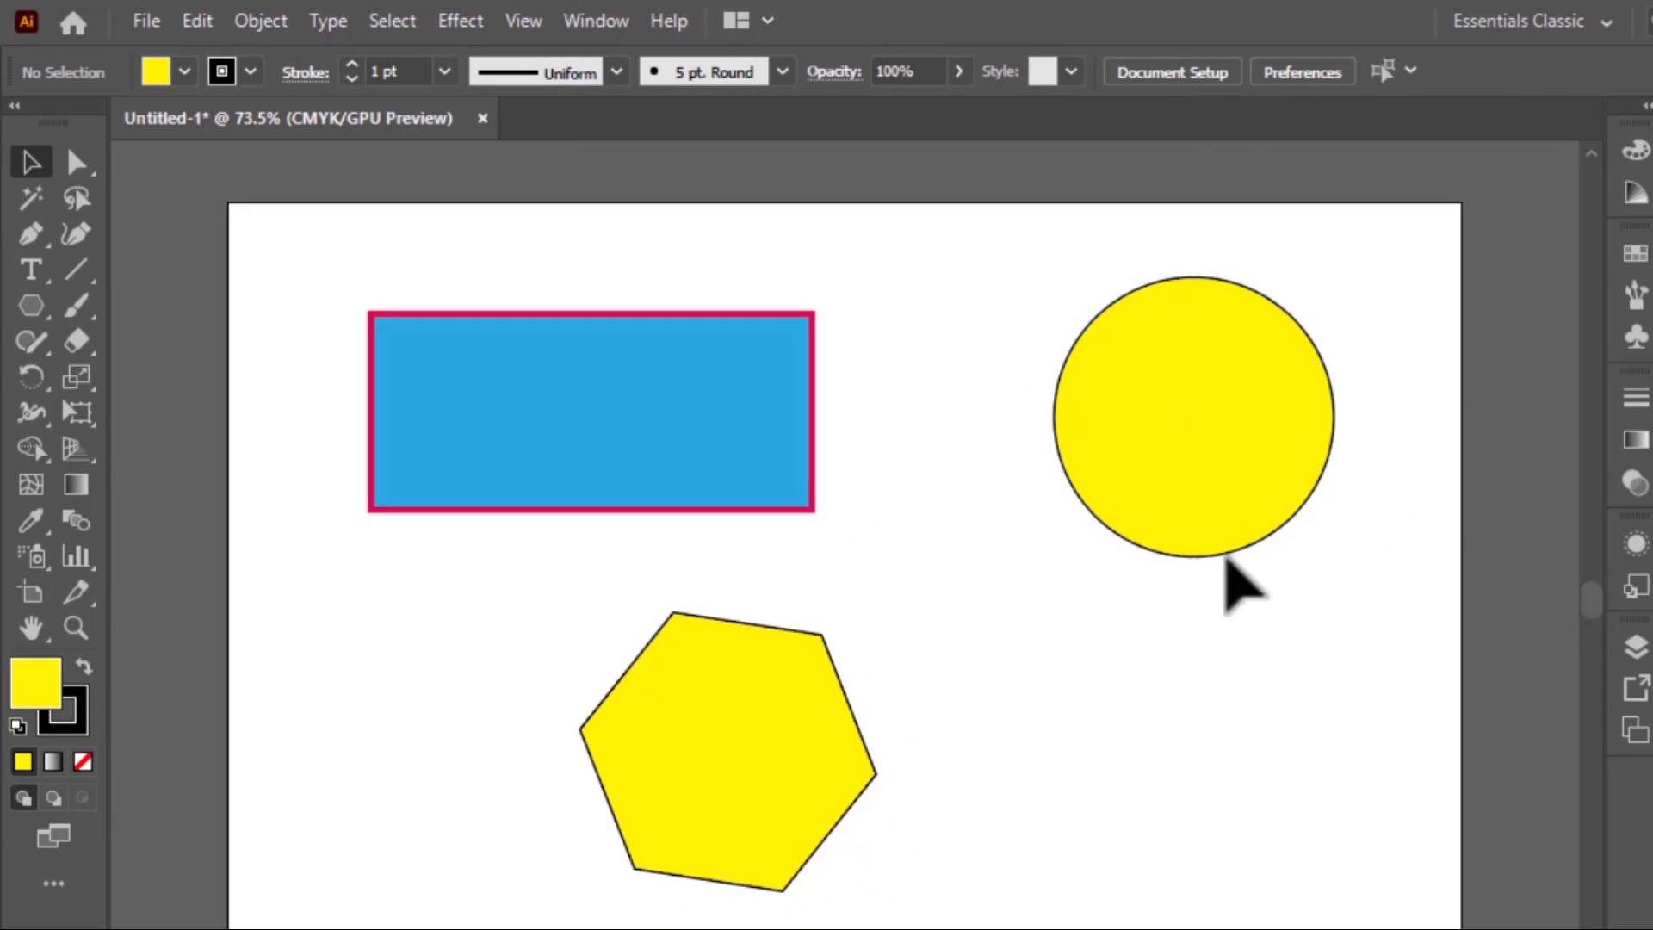
{"action": "left_click", "coordinate": [1154, 370]}
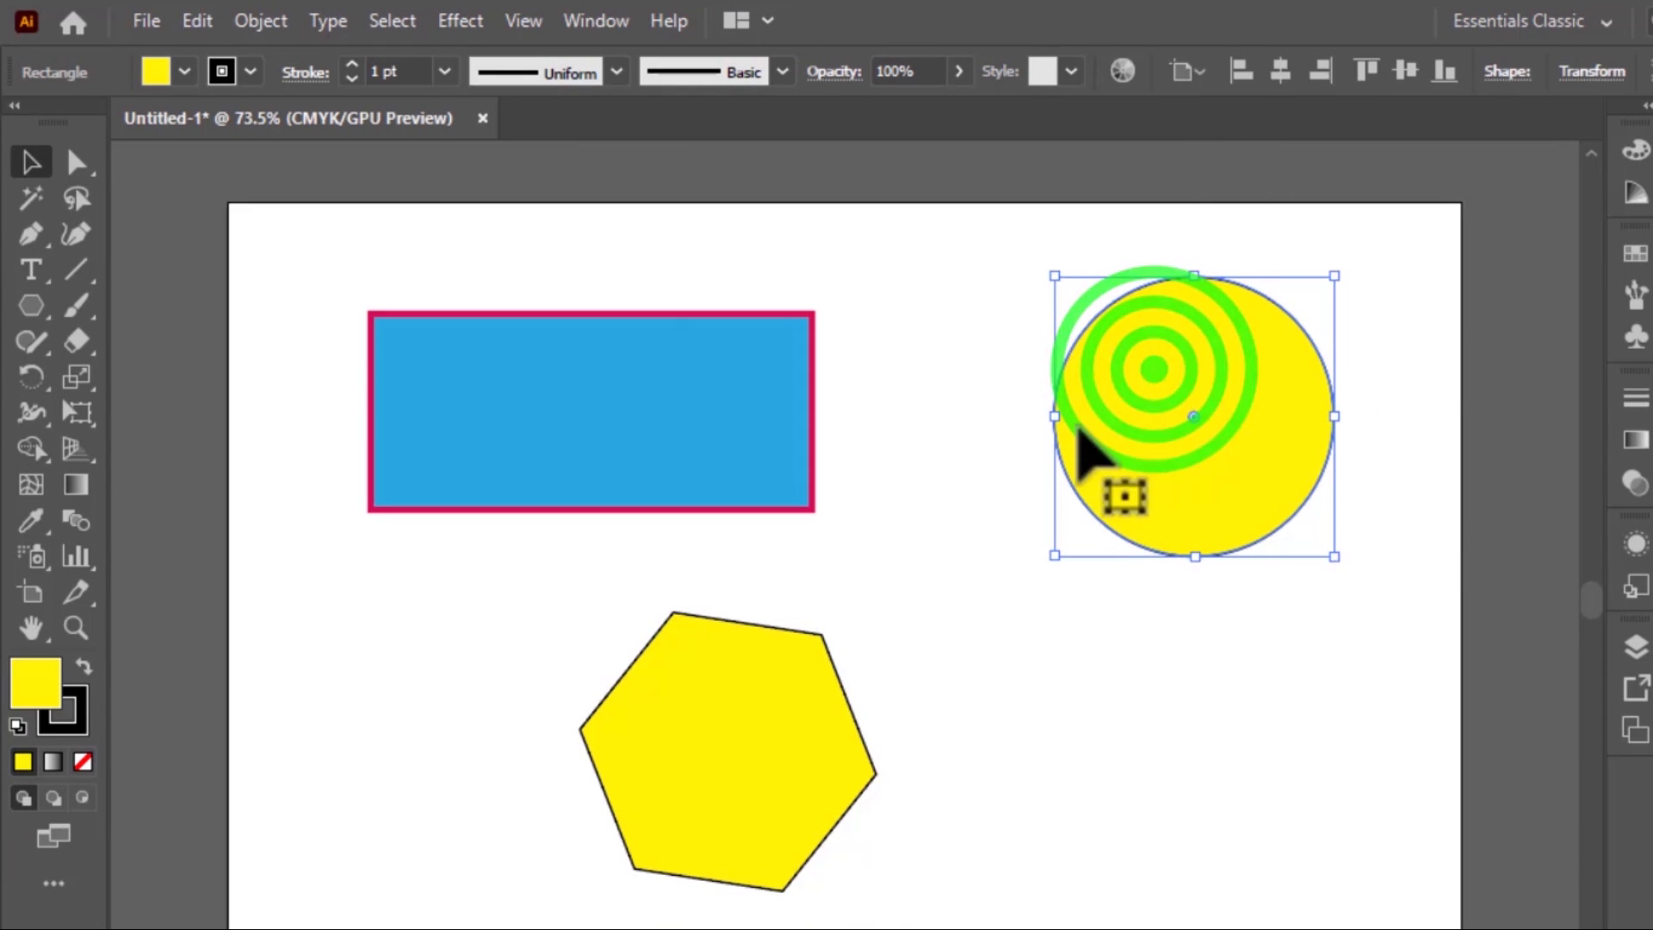
Restore the yellow circle's rounded corners to square ones individually, and deselect the shape
{"action": "left_click", "coordinate": [1197, 412]}
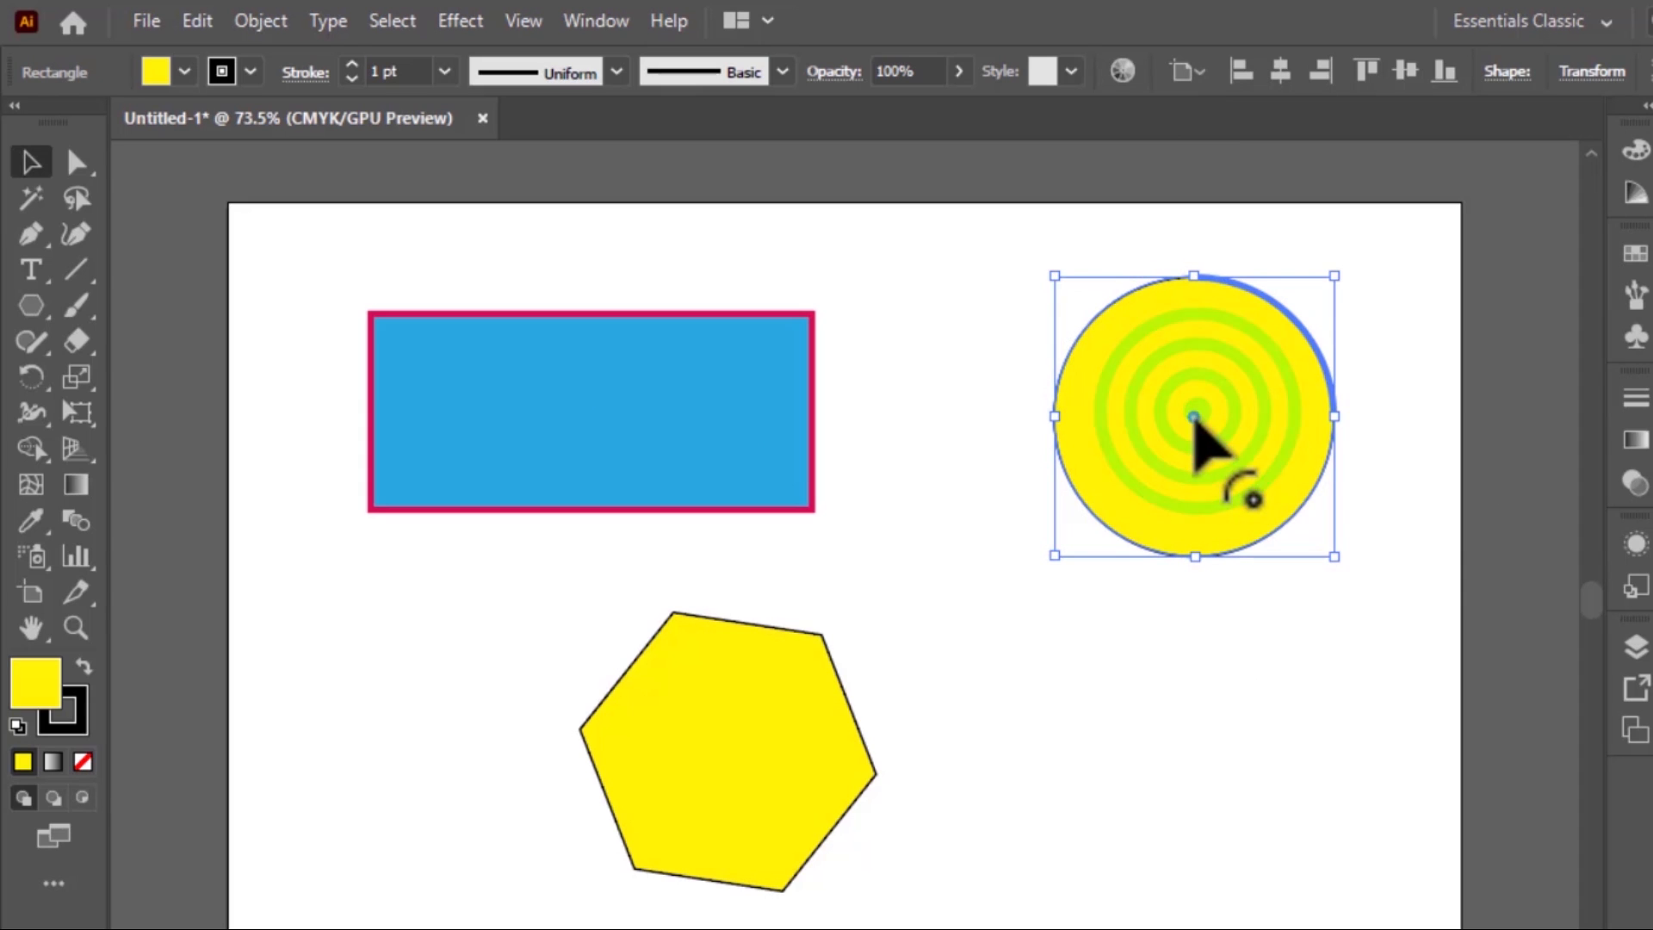
{"action": "left_click_drag", "start_coordinate": [1196, 411], "coordinate": [1394, 295]}
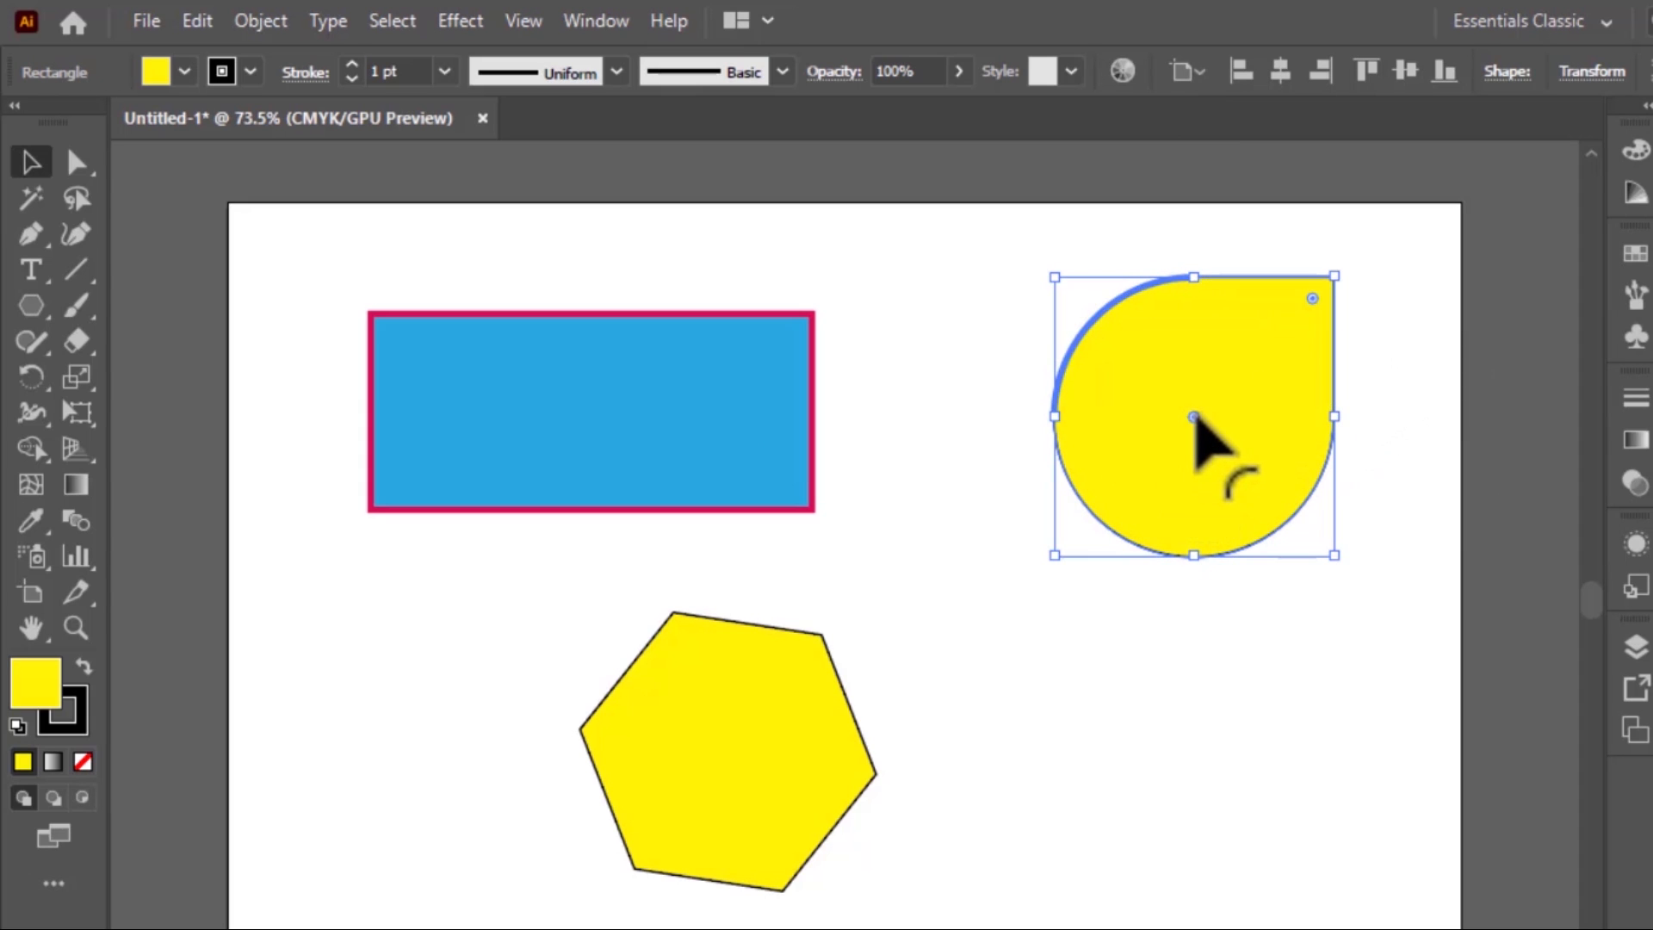
{"action": "left_click_drag", "start_coordinate": [1196, 422], "coordinate": [1003, 317]}
{"action": "left_click", "coordinate": [1109, 708]}
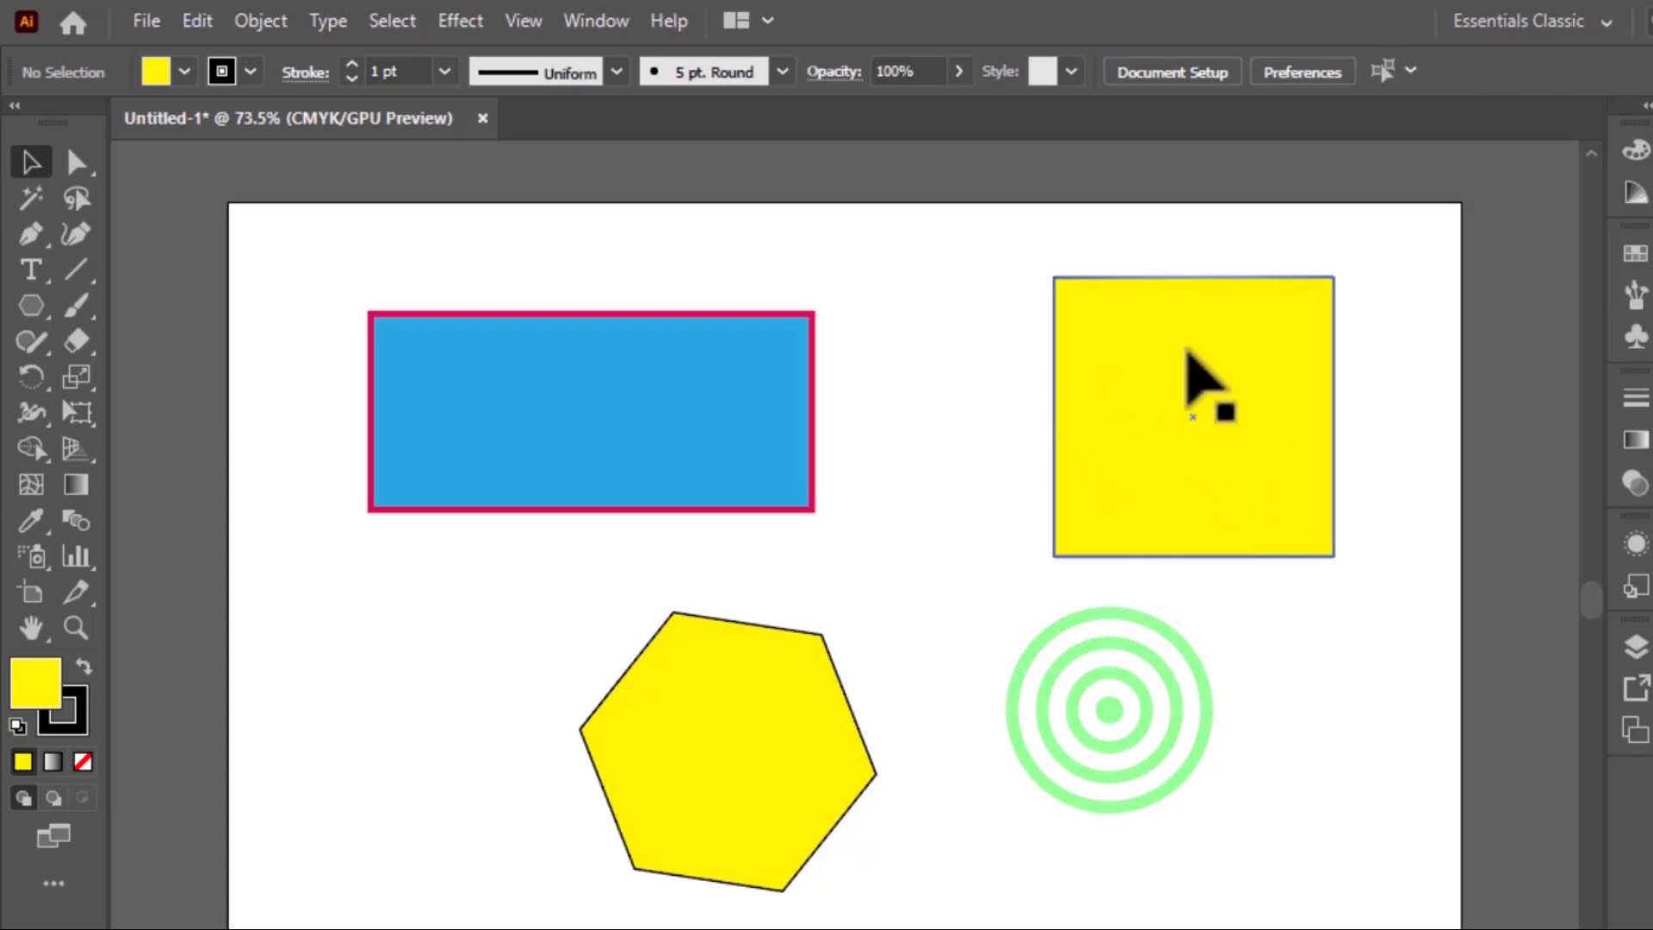
Round all corners of the yellow square to the maximum radius to make a circle, and deselect it
{"action": "left_click", "coordinate": [1236, 456]}
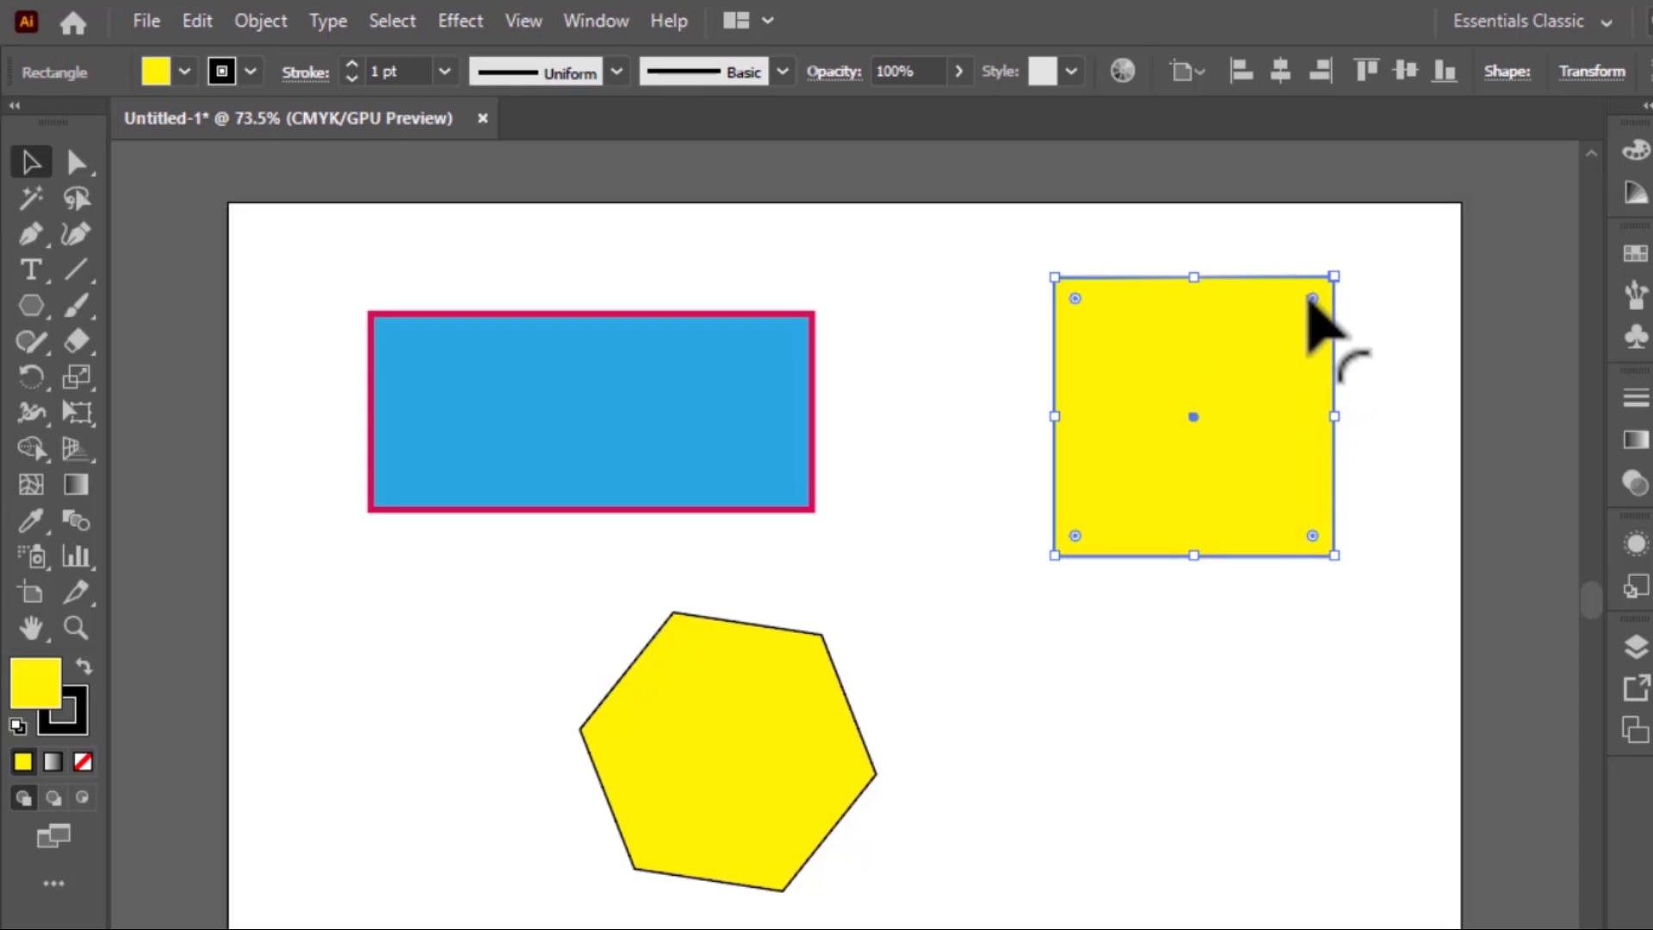
{"action": "left_click_drag", "start_coordinate": [1314, 299], "coordinate": [1153, 521]}
{"action": "left_click", "coordinate": [1188, 708]}
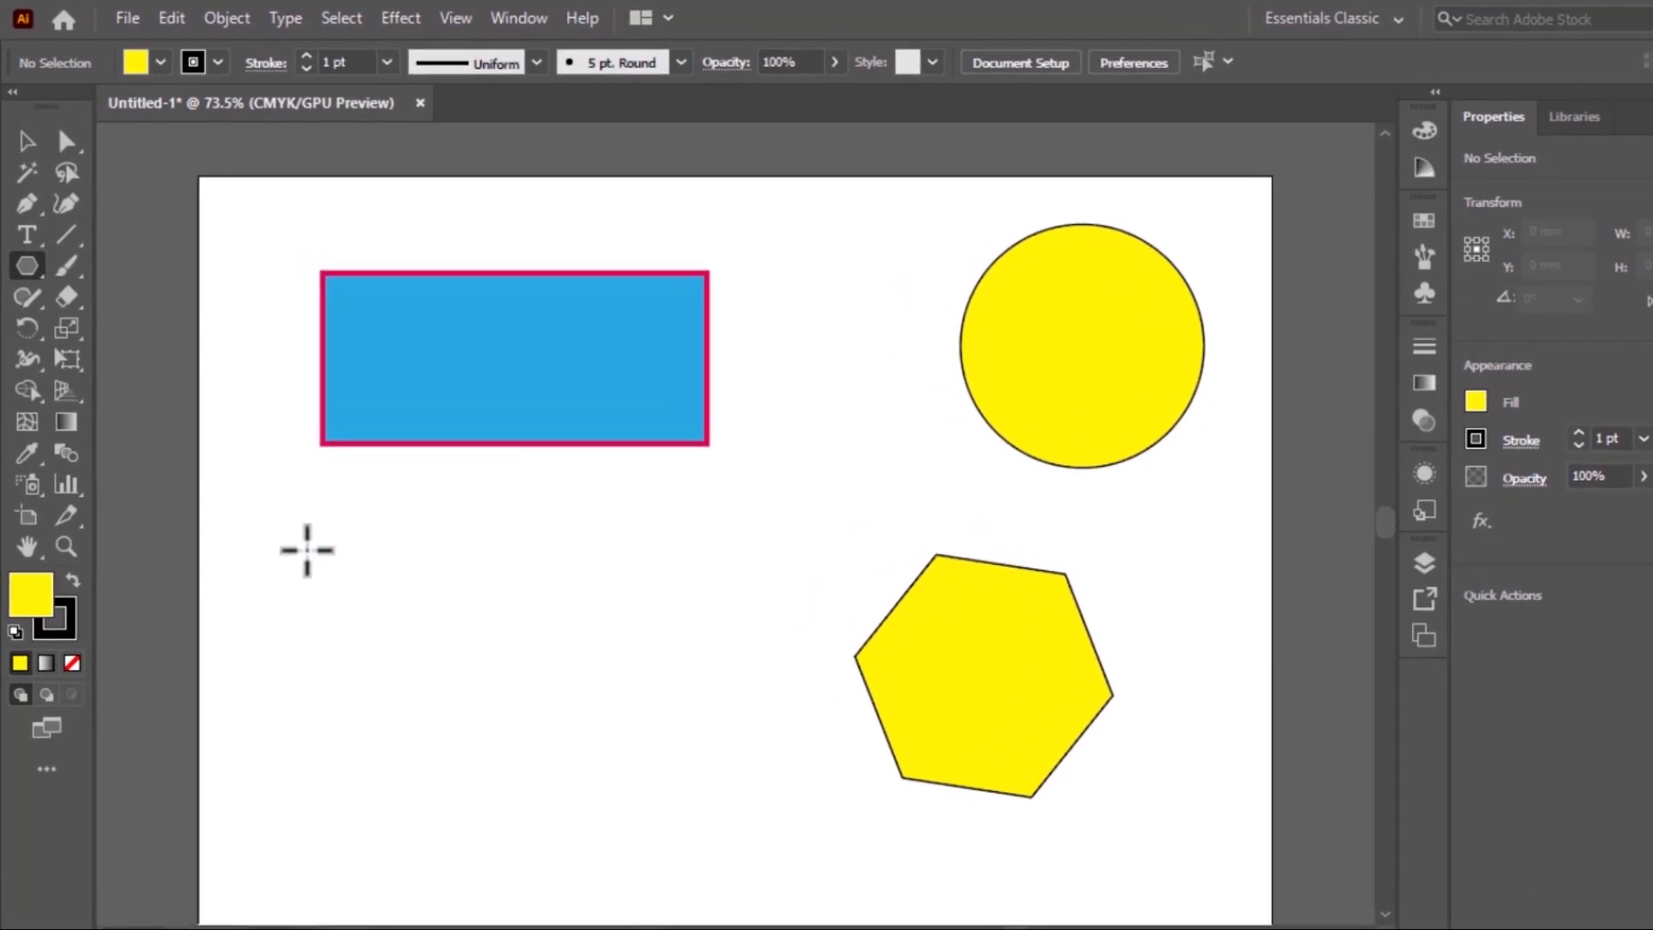
Draw a nine-sided yellow polygon below the blue rectangle, varying its side count while drawing, and move it beside the hexagon
{"action": "left_click_drag", "start_coordinate": [285, 510], "coordinate": [325, 538]}
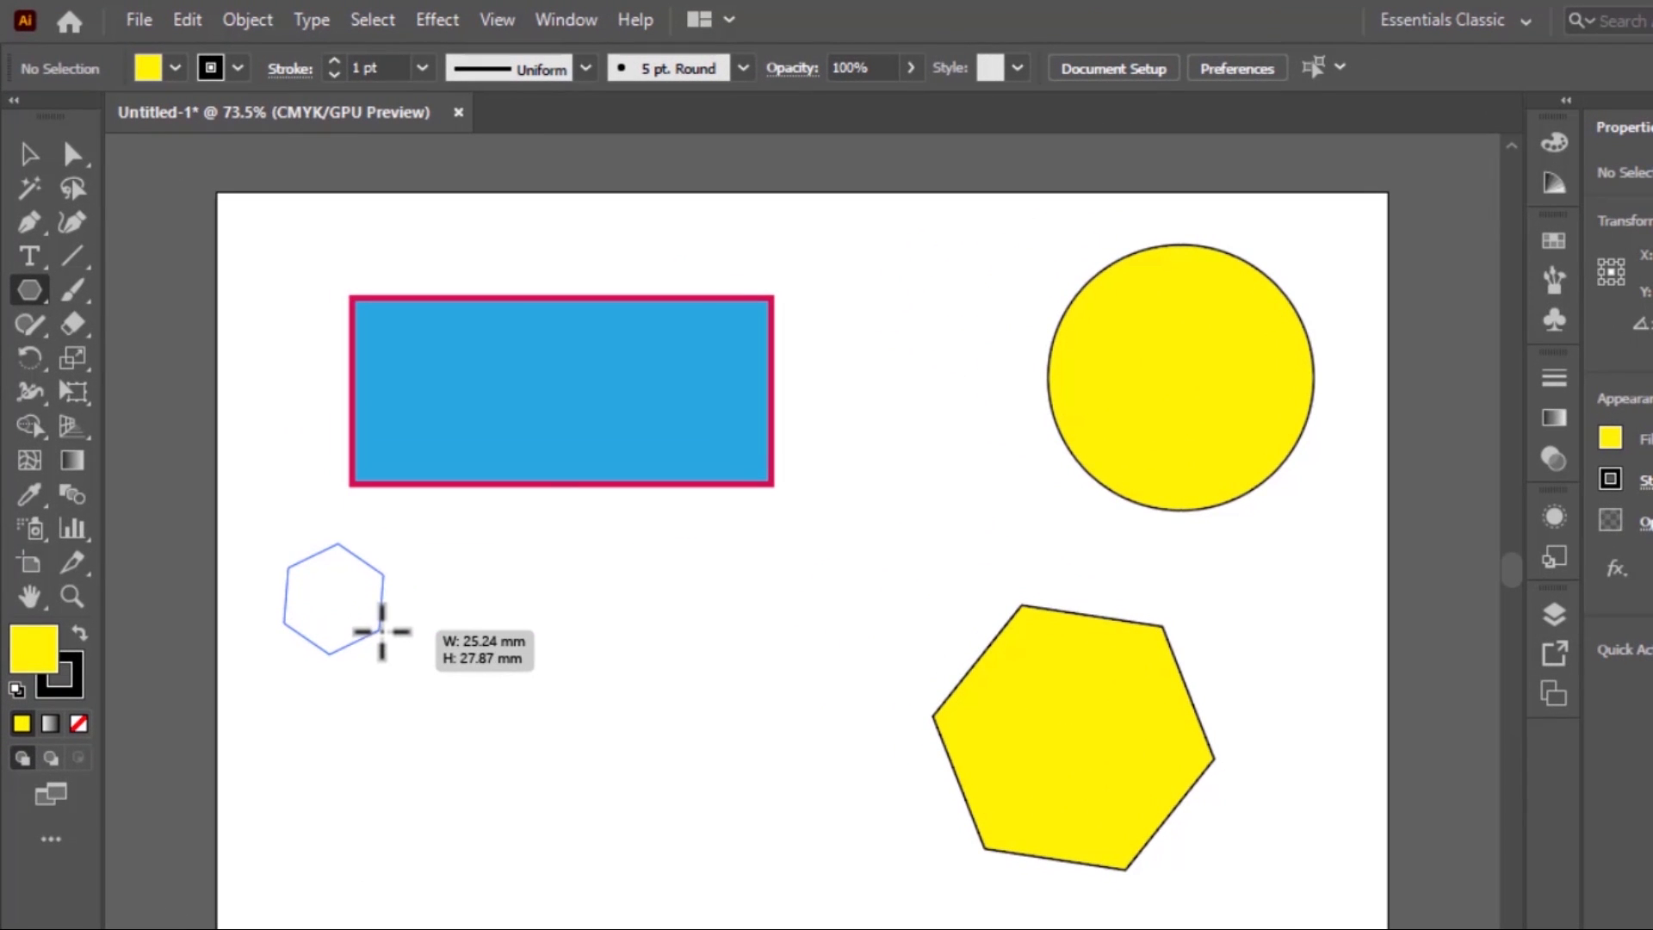
{"action": "key", "text": "Up"}
{"action": "key", "text": "Up"}
{"action": "key", "text": "Up"}
{"action": "key", "text": "Up"}
{"action": "key", "text": "Up"}
{"action": "key", "text": "Up"}
{"action": "key", "text": "Up"}
{"action": "key", "text": "Up"}
{"action": "key", "text": "Up"}
{"action": "key", "text": "Up"}
{"action": "left_click_drag", "start_coordinate": [381, 631], "coordinate": [456, 659]}
{"action": "key", "text": "Down"}
{"action": "key", "text": "Down"}
{"action": "key", "text": "Down"}
{"action": "key", "text": "Down"}
{"action": "key", "text": "Down"}
{"action": "key", "text": "Down"}
{"action": "key", "text": "Down"}
{"action": "key", "text": "Down"}
{"action": "key", "text": "Down"}
{"action": "key", "text": "Down"}
{"action": "key", "text": "Down"}
{"action": "key", "text": "Down"}
{"action": "key", "text": "Down"}
{"action": "key", "text": "Down"}
{"action": "key", "text": "Up"}
{"action": "key", "text": "Up"}
{"action": "key", "text": "Up"}
{"action": "key", "text": "Up"}
{"action": "key", "text": "Up"}
{"action": "key", "text": "Up"}
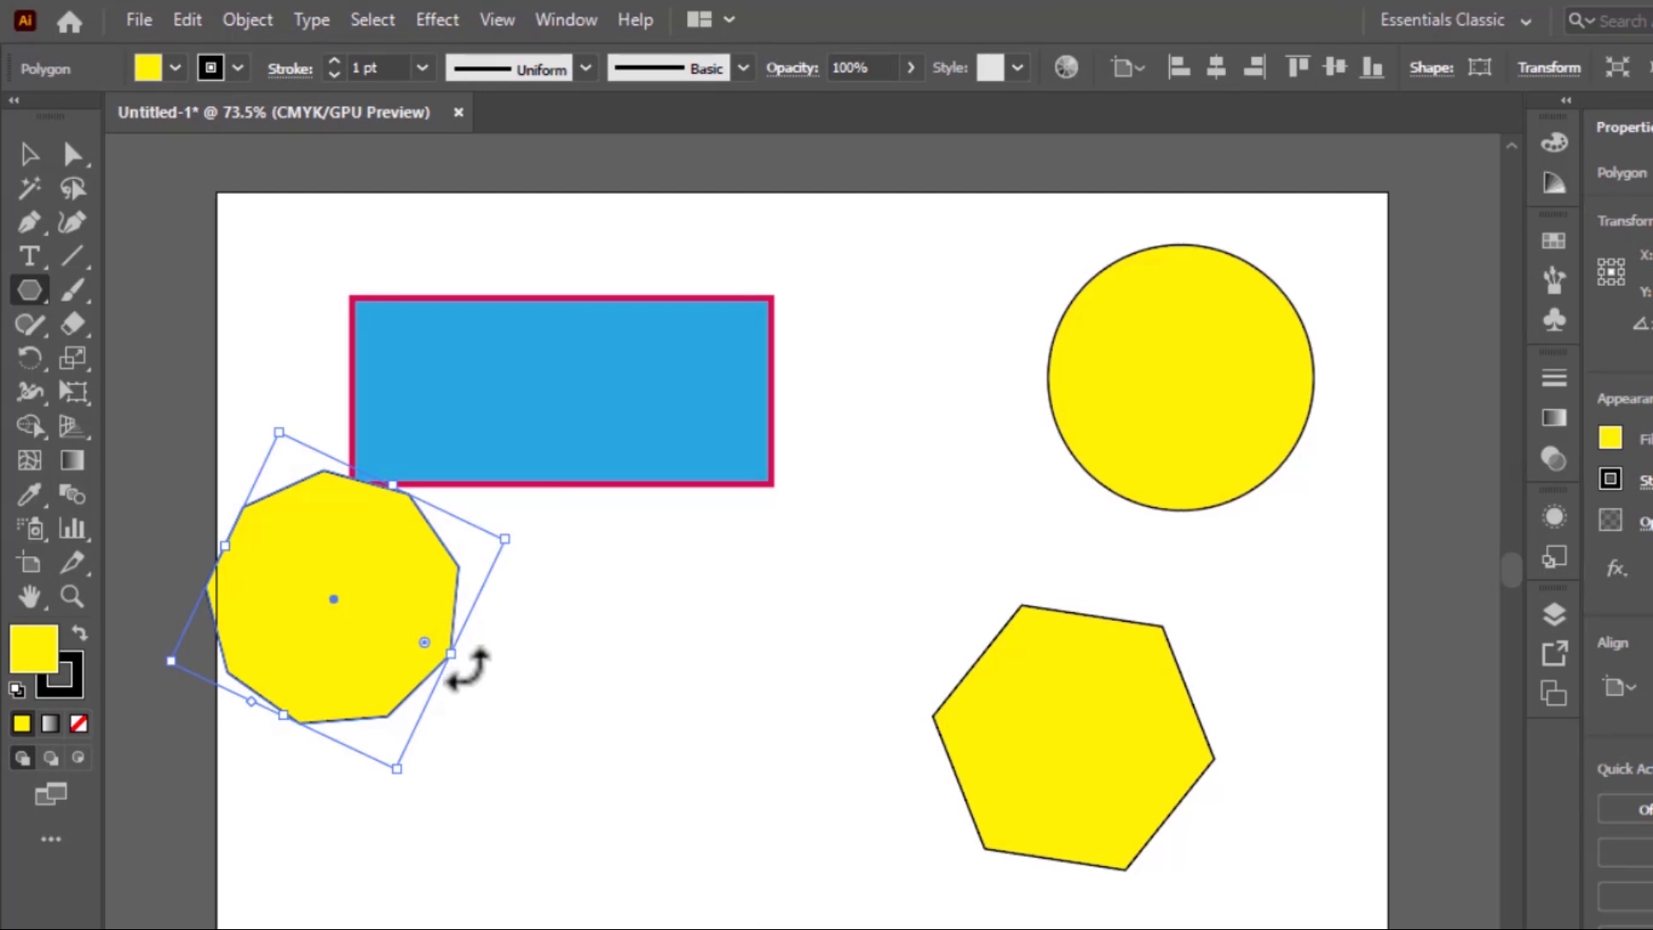
{"action": "left_click", "coordinate": [29, 153]}
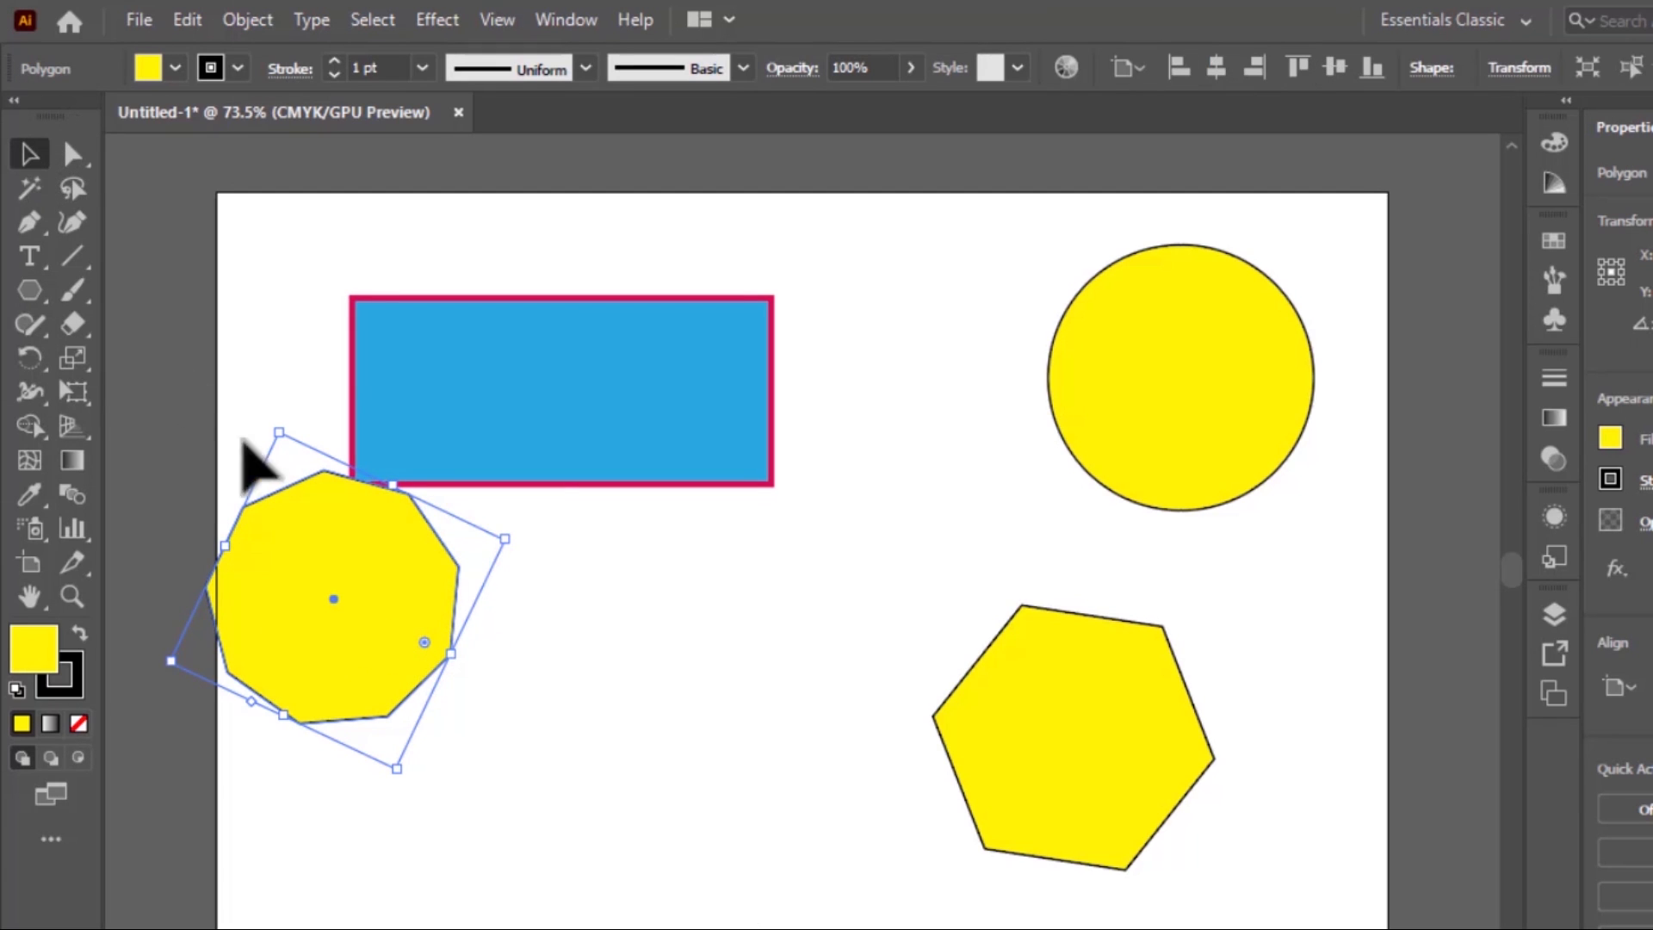
{"action": "left_click_drag", "start_coordinate": [331, 611], "coordinate": [744, 760]}
Draw a many-pointed yellow star about 50 mm across below the blue rectangle, increasing its number of points while drawing
{"action": "left_click", "coordinate": [30, 290]}
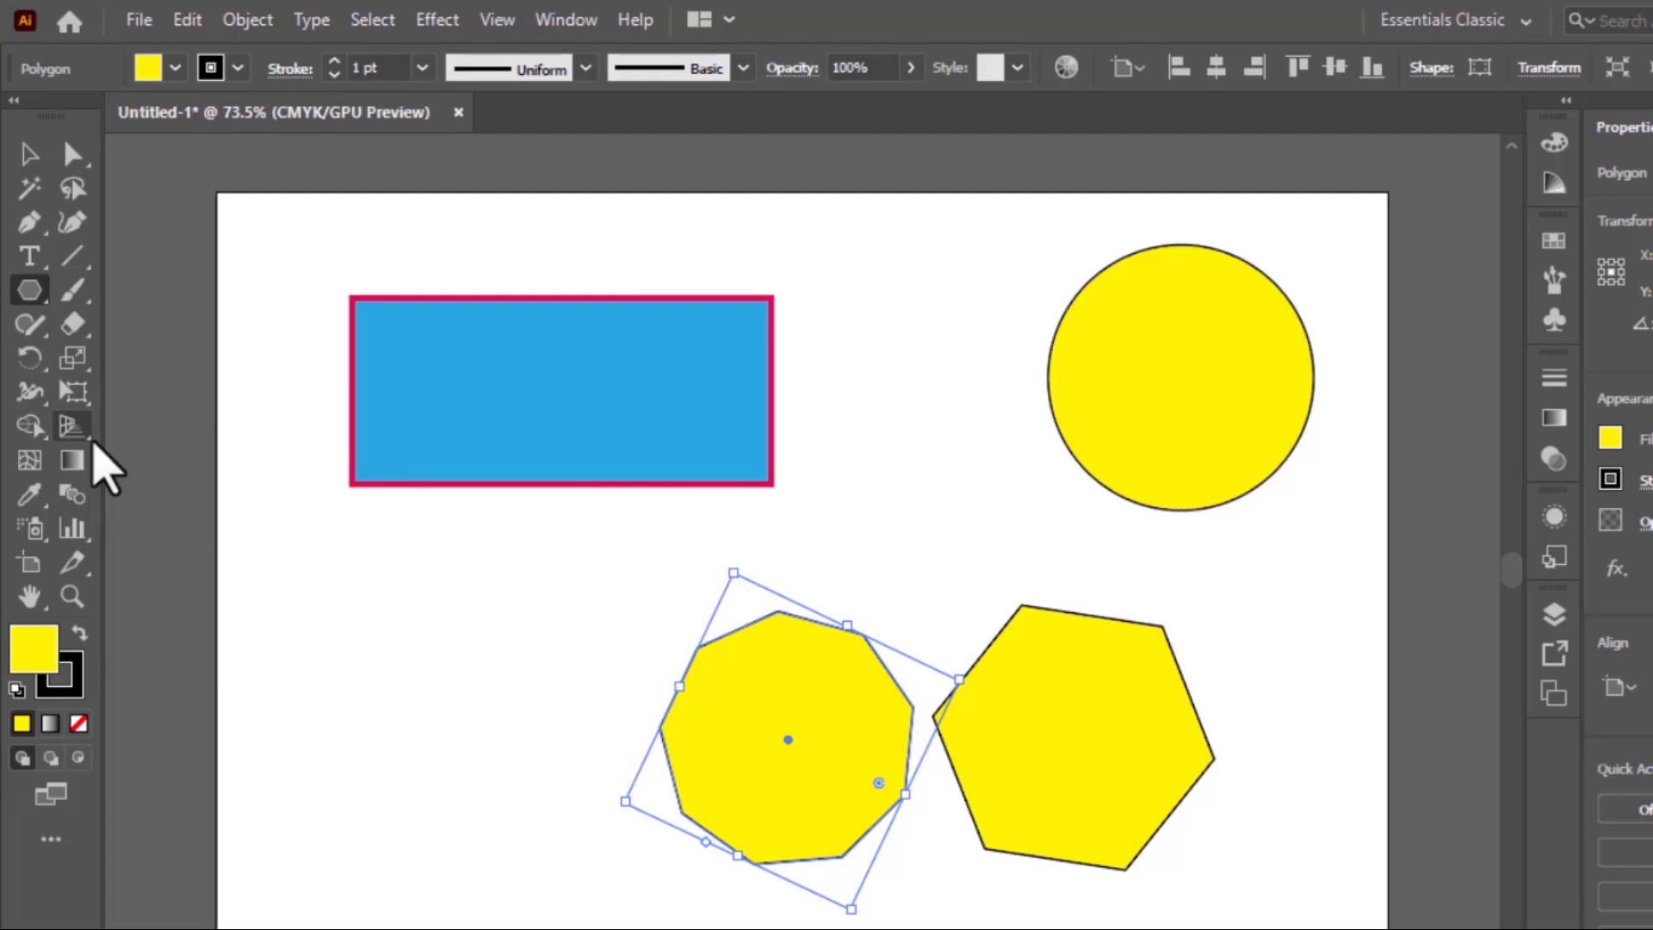
{"action": "left_click", "coordinate": [40, 306]}
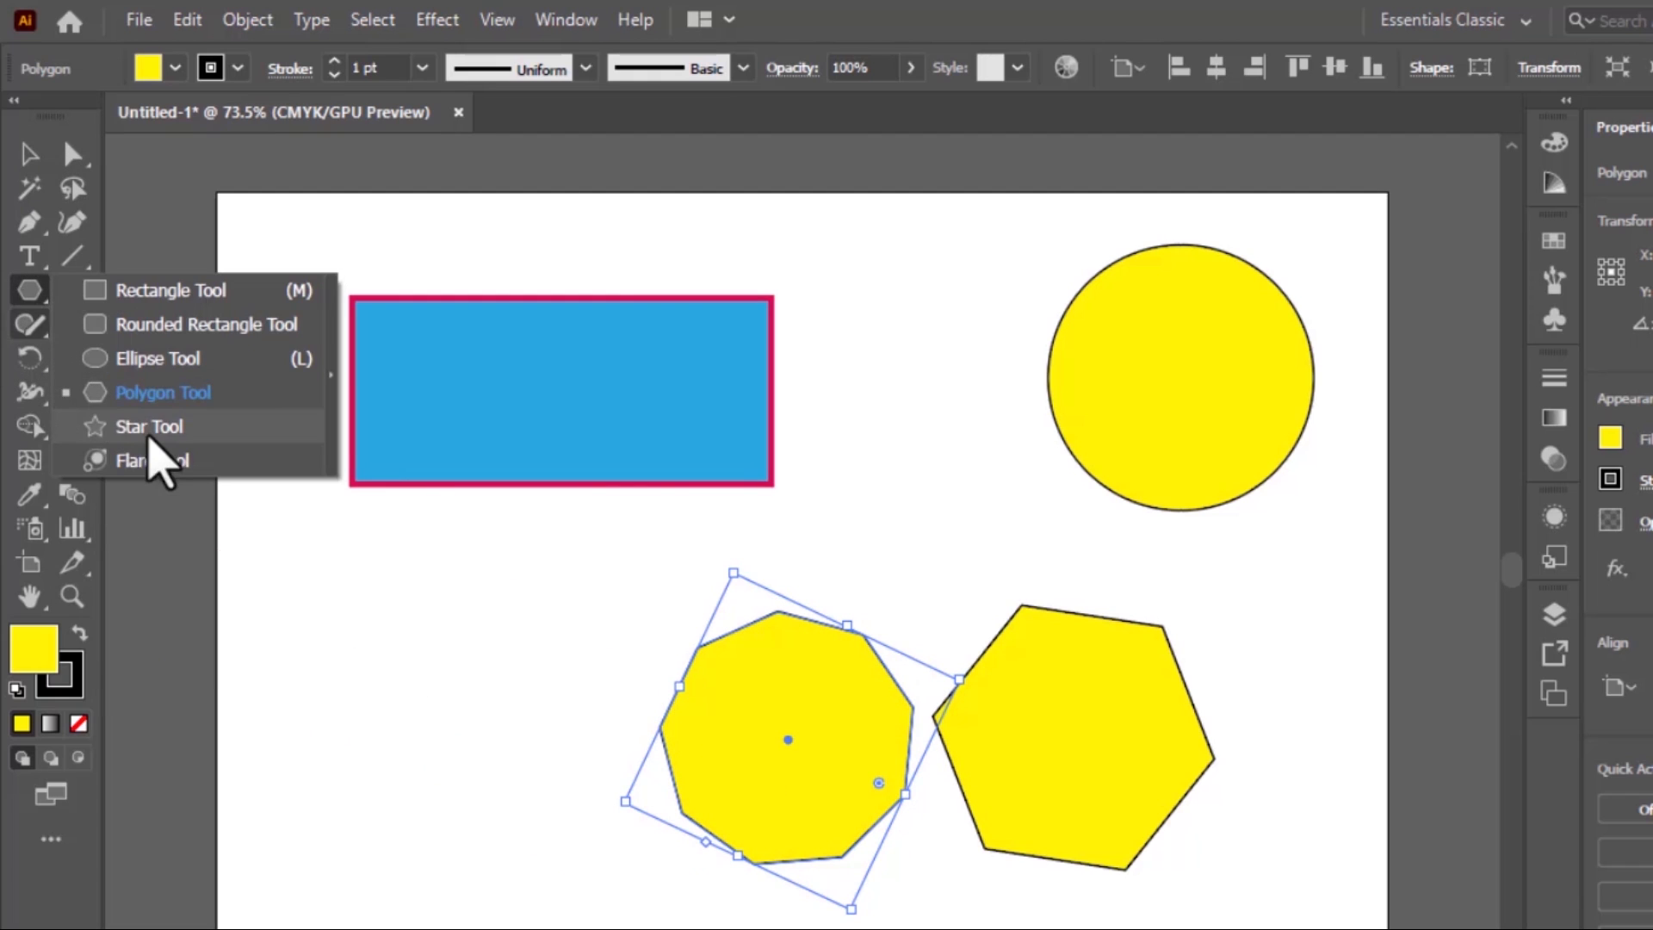
{"action": "left_click", "coordinate": [154, 436]}
{"action": "left_click_drag", "start_coordinate": [316, 603], "coordinate": [385, 678]}
{"action": "key", "text": "Up"}
{"action": "key", "text": "Up"}
{"action": "key", "text": "Up"}
{"action": "key", "text": "Up"}
{"action": "key", "text": "Up"}
{"action": "key", "text": "Up"}
{"action": "key", "text": "Up"}
{"action": "key", "text": "Up"}
{"action": "key", "text": "Up"}
{"action": "key", "text": "Up"}
{"action": "key", "text": "Up"}
{"action": "key", "text": "Up"}
{"action": "key", "text": "Up"}
{"action": "key", "text": "Up"}
Move the star down and to the right, and shift the nine-sided polygon slightly left to space the shapes out
{"action": "left_click", "coordinate": [28, 155]}
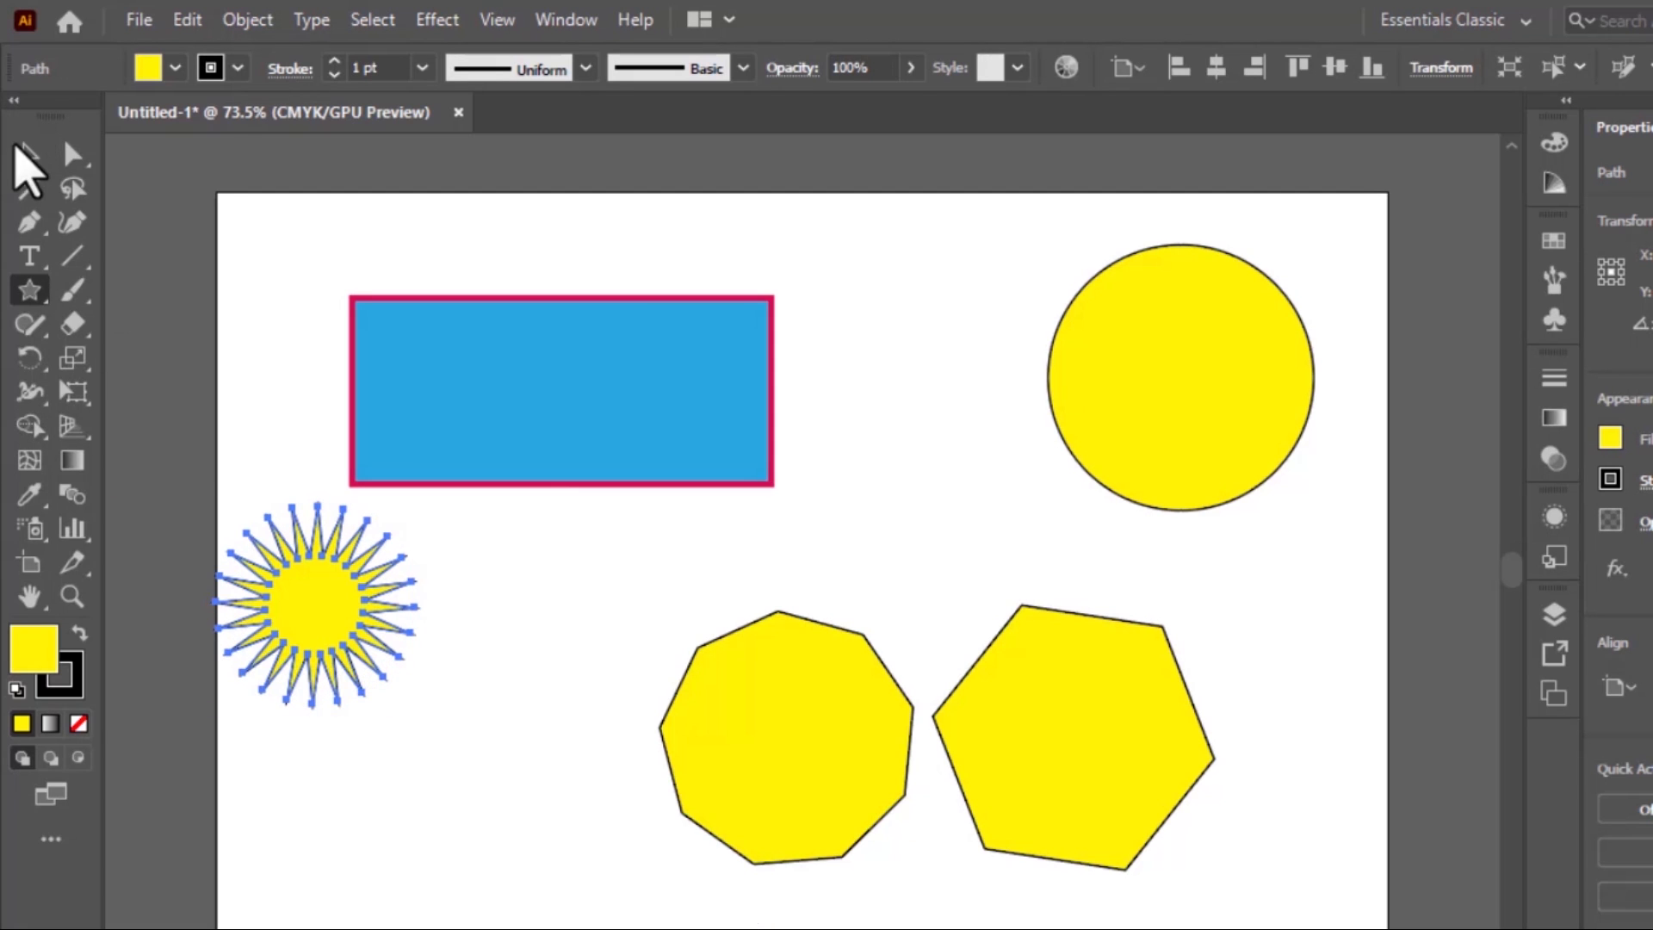
{"action": "left_click_drag", "start_coordinate": [372, 585], "coordinate": [456, 723]}
{"action": "left_click", "coordinate": [613, 586]}
{"action": "left_click_drag", "start_coordinate": [786, 786], "coordinate": [732, 801]}
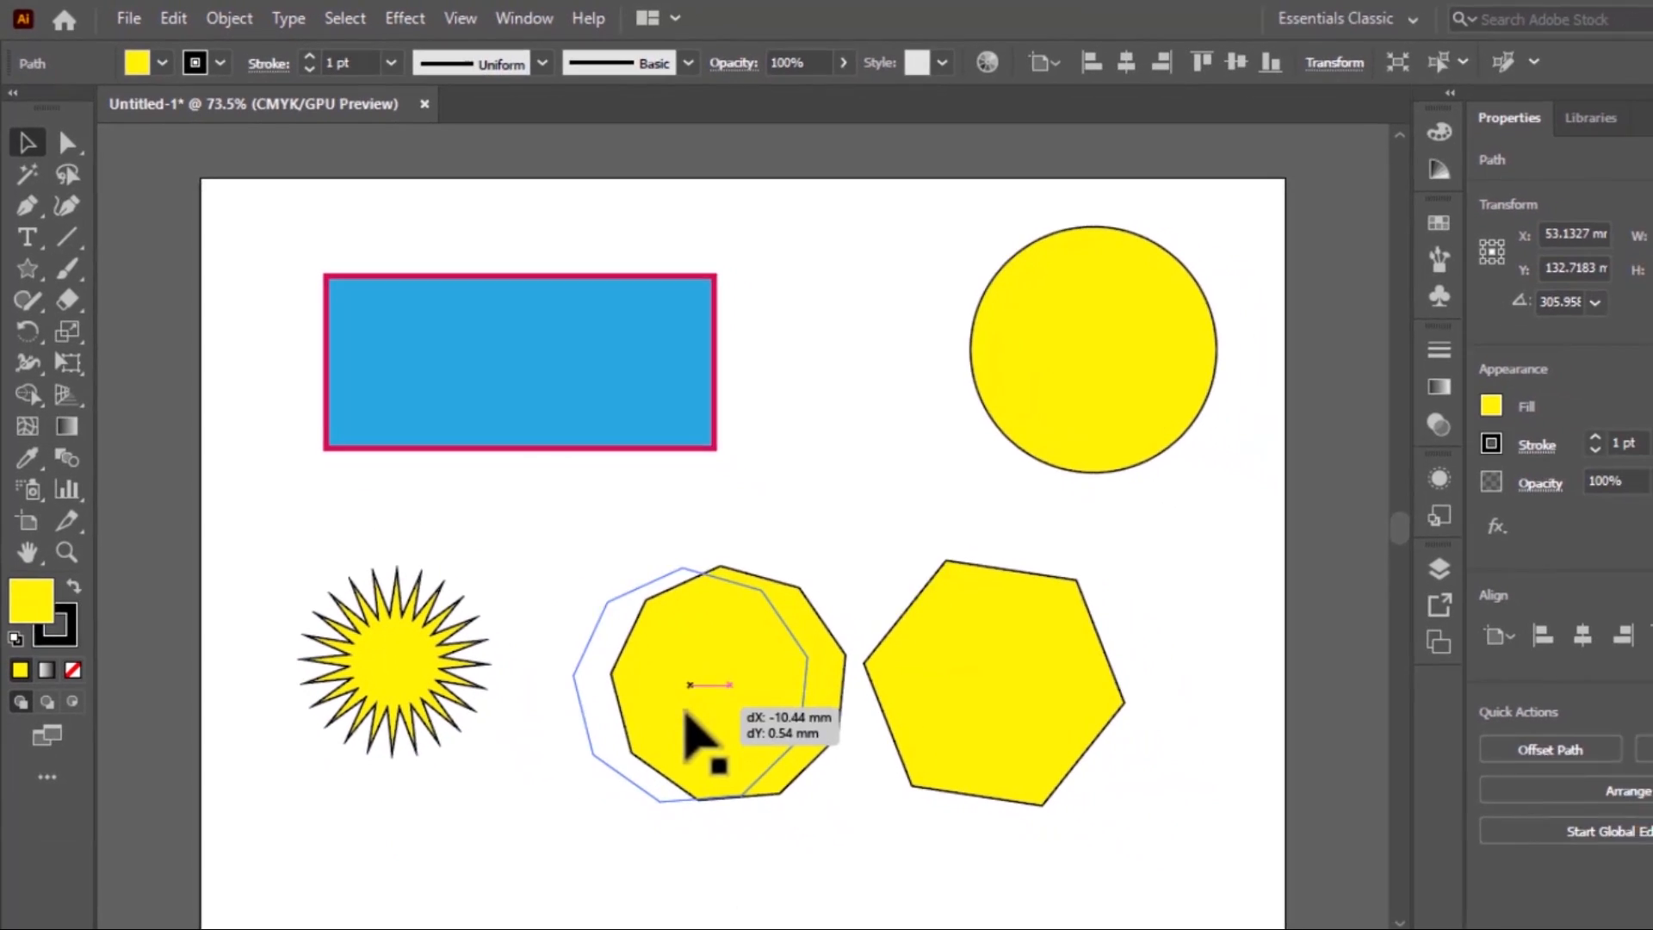
Give the star a green fill and no stroke, and deselect it
{"action": "left_click", "coordinate": [379, 639]}
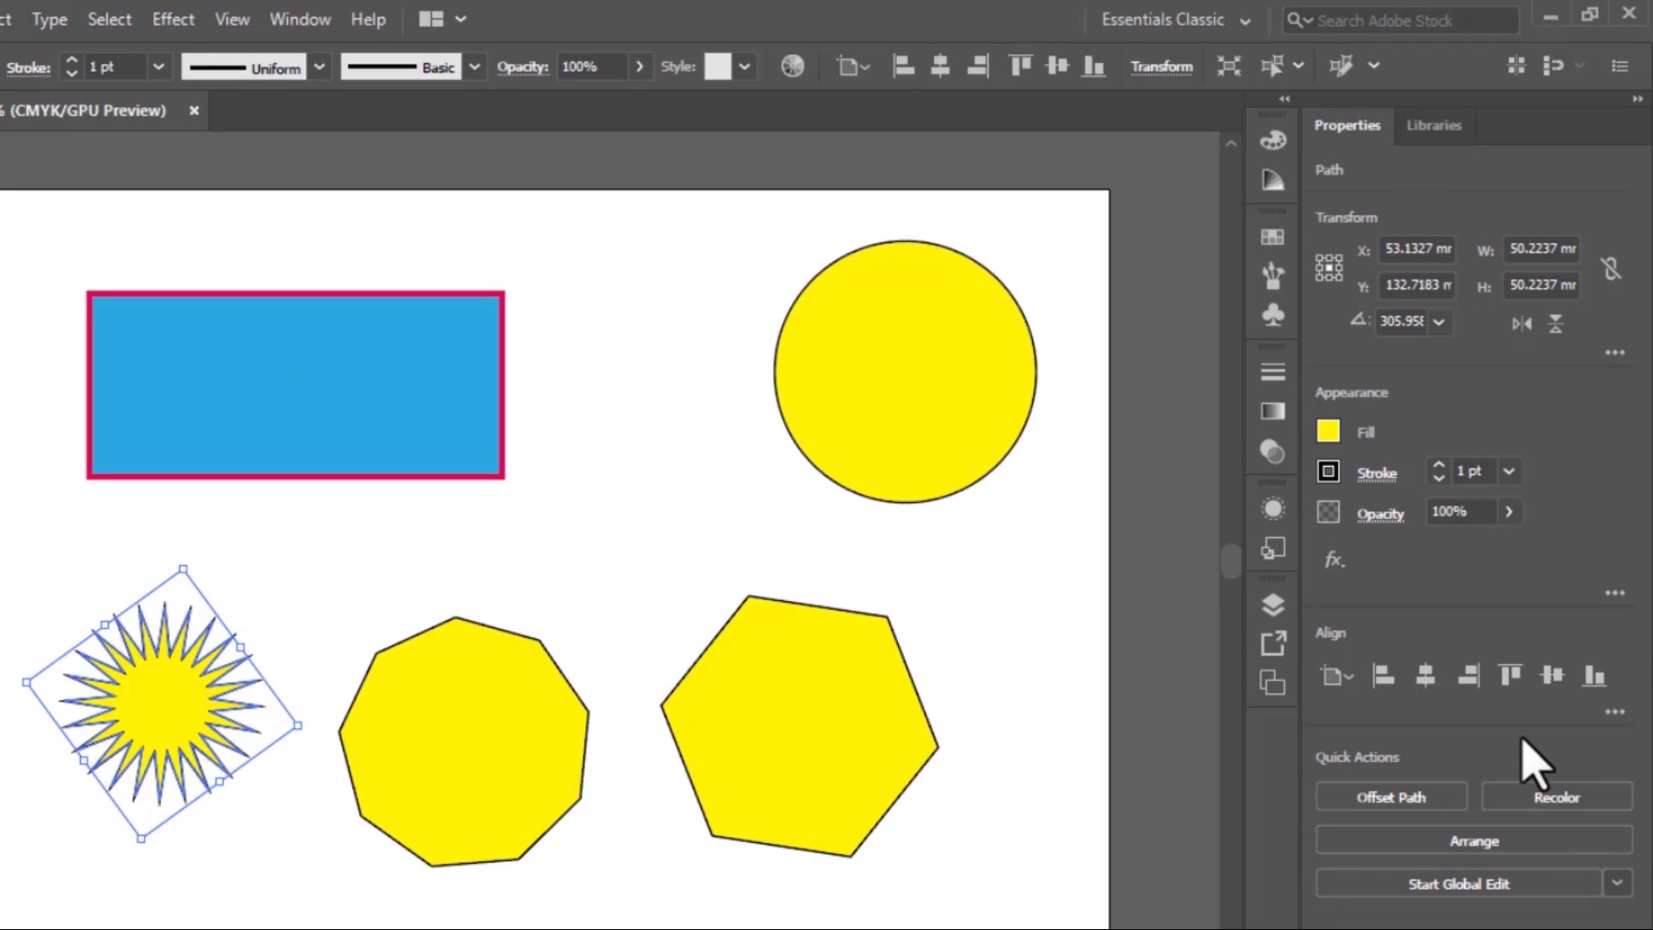
{"action": "left_click", "coordinate": [1328, 431]}
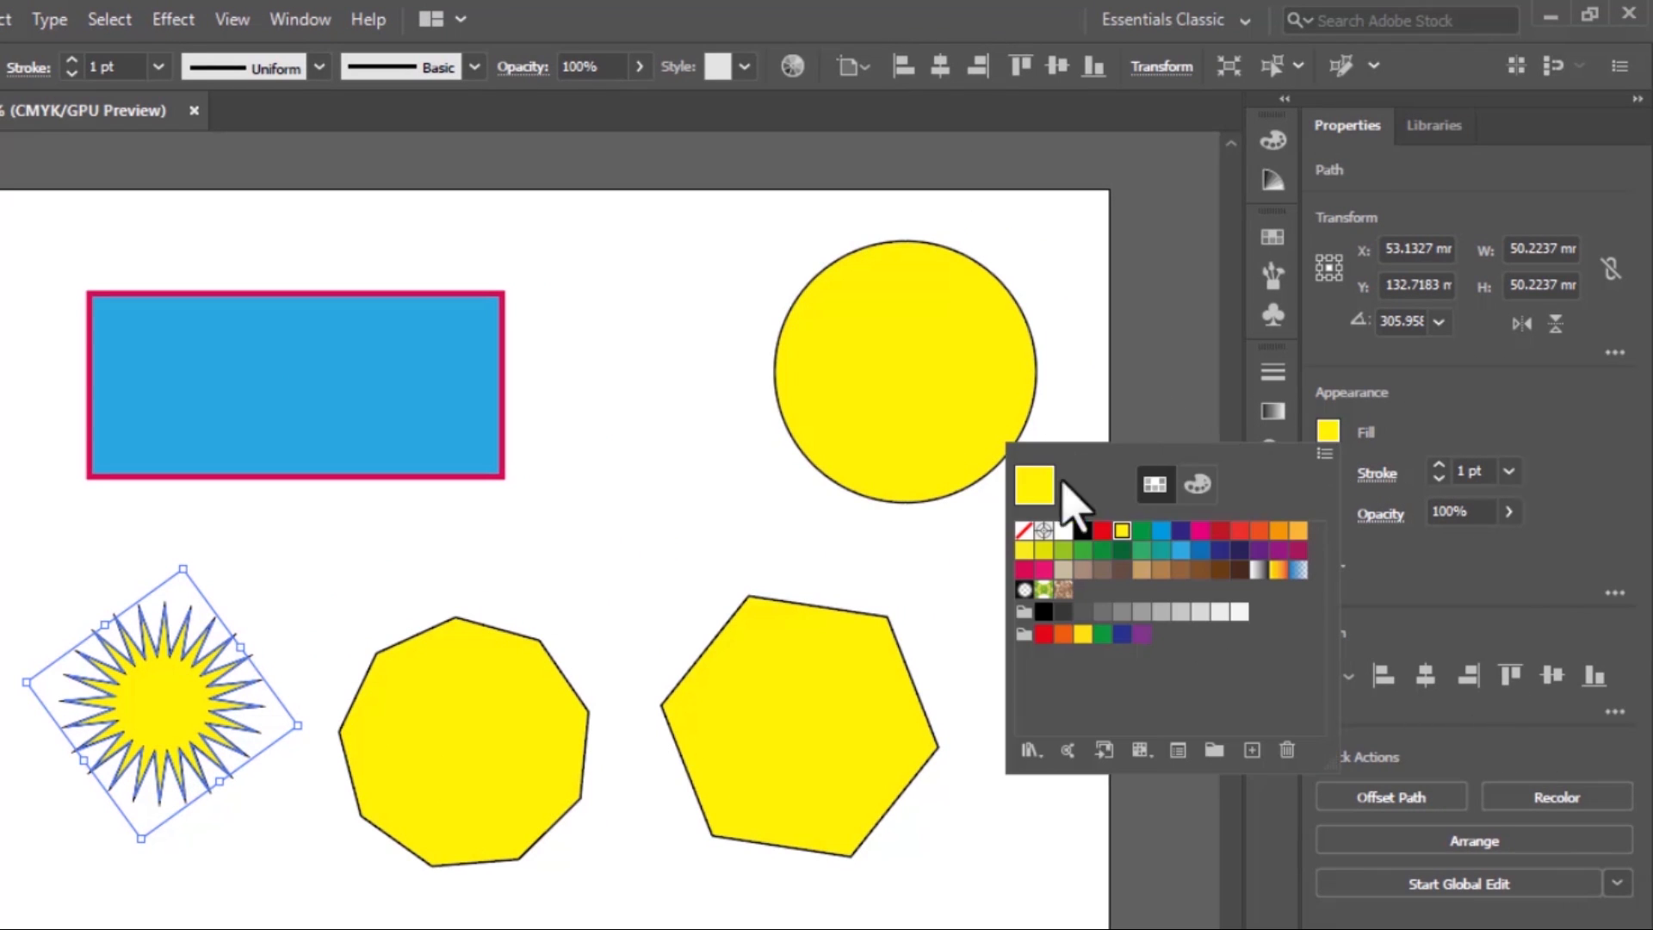
{"action": "left_click", "coordinate": [1141, 549]}
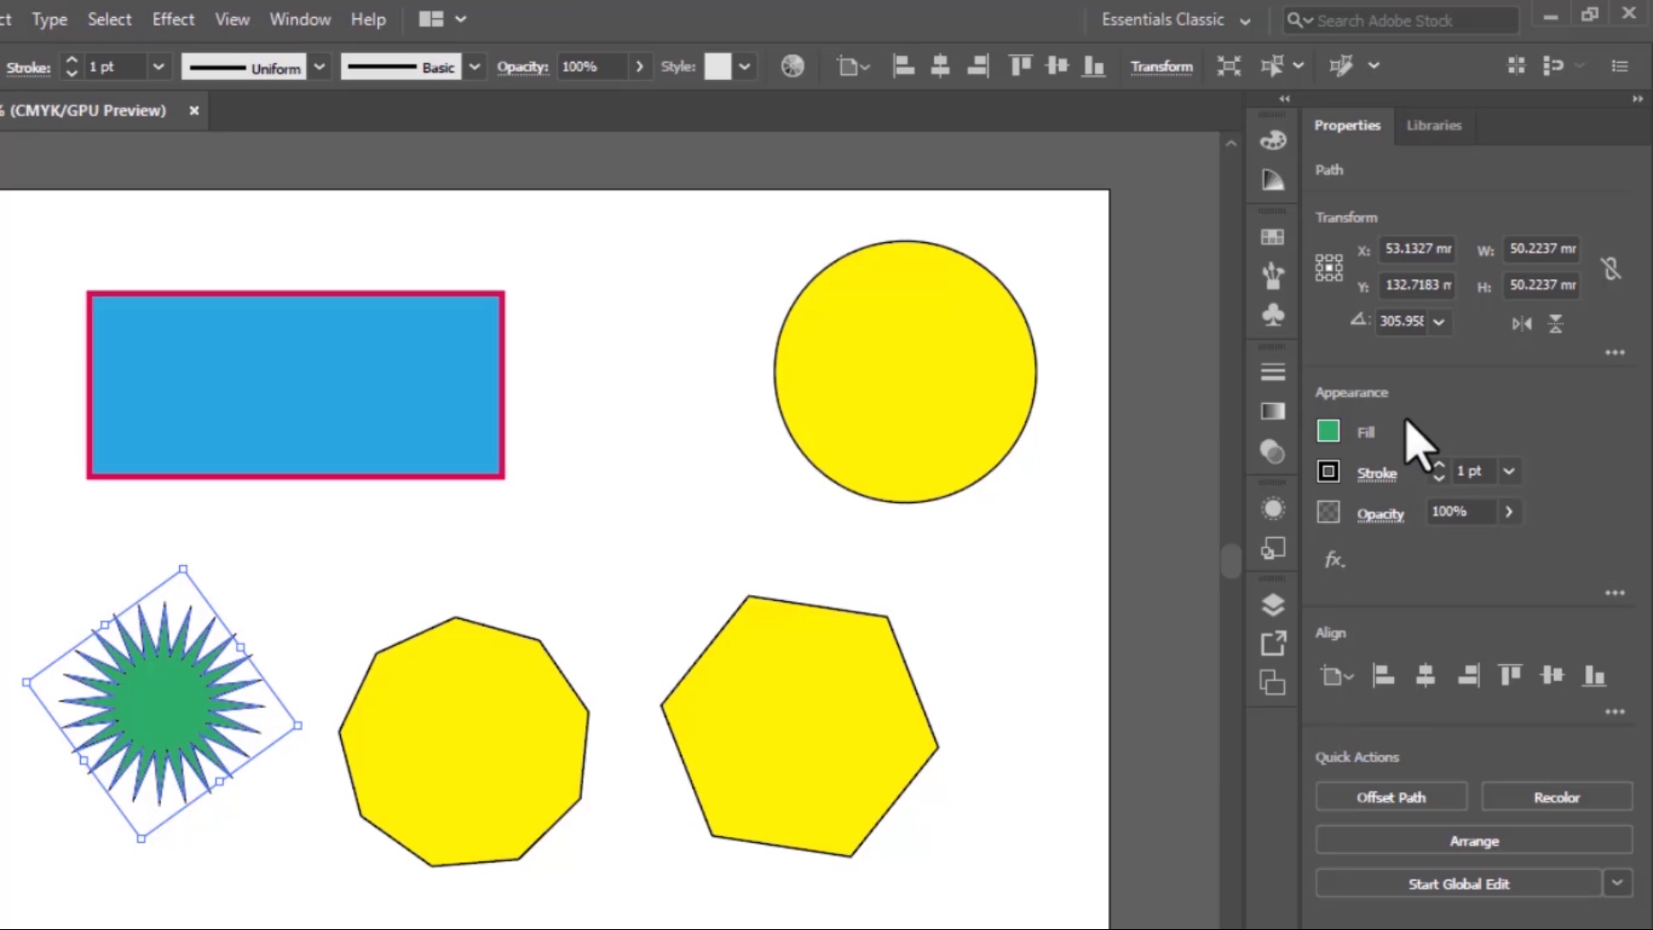
{"action": "left_click", "coordinate": [1329, 471]}
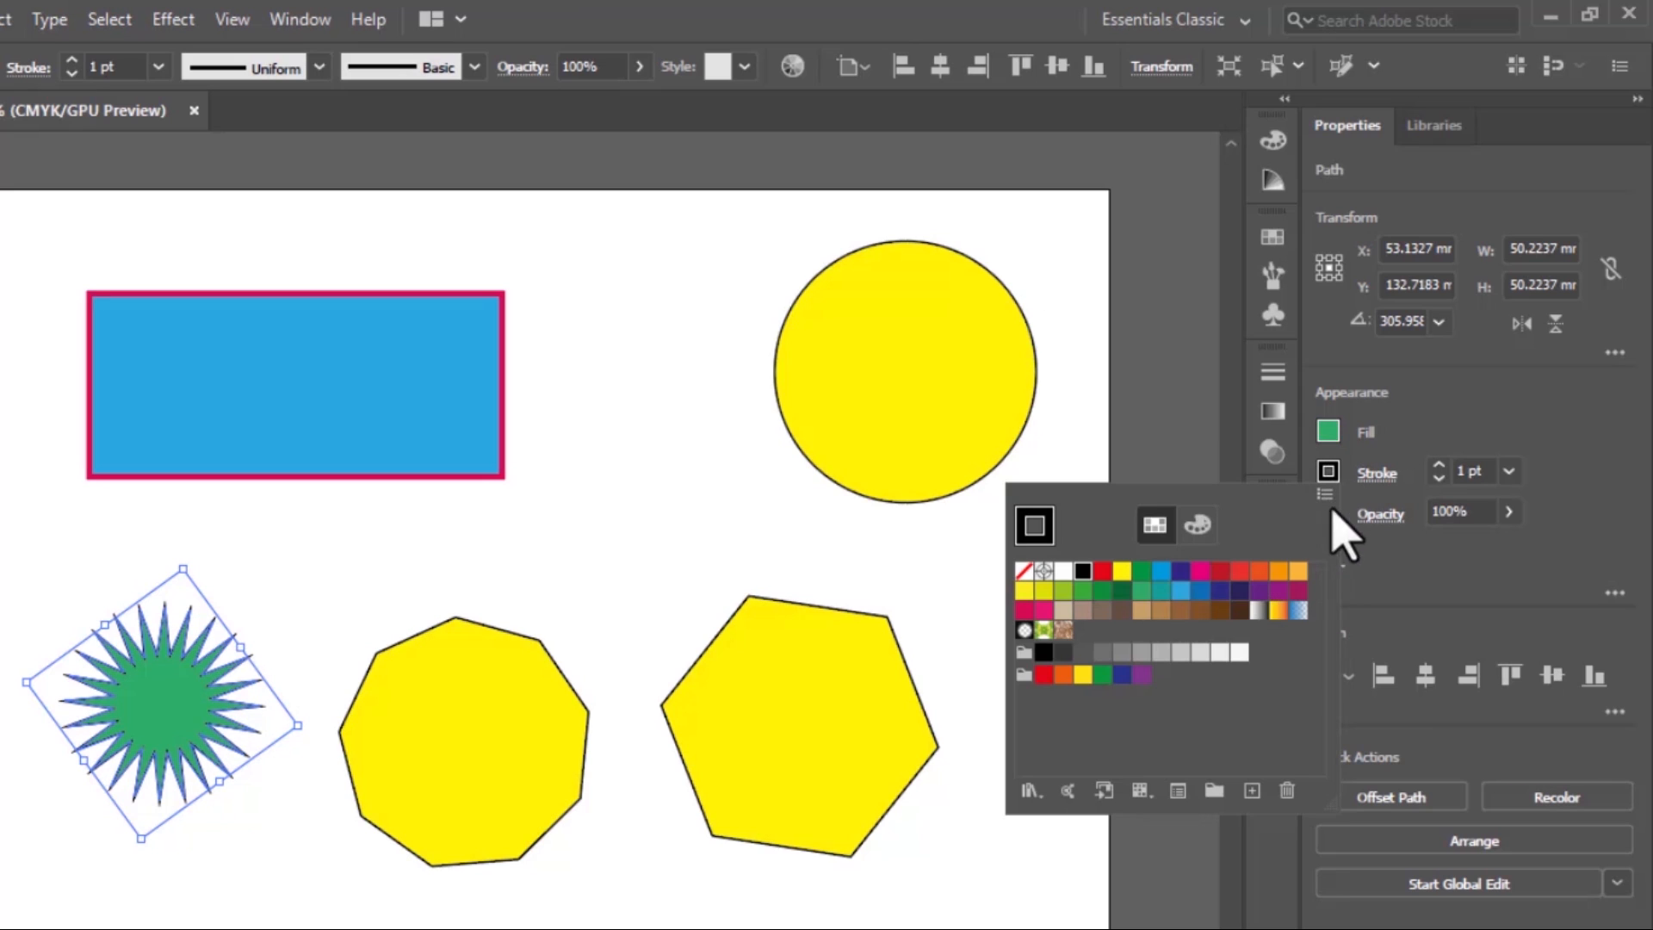
{"action": "left_click", "coordinate": [1025, 572]}
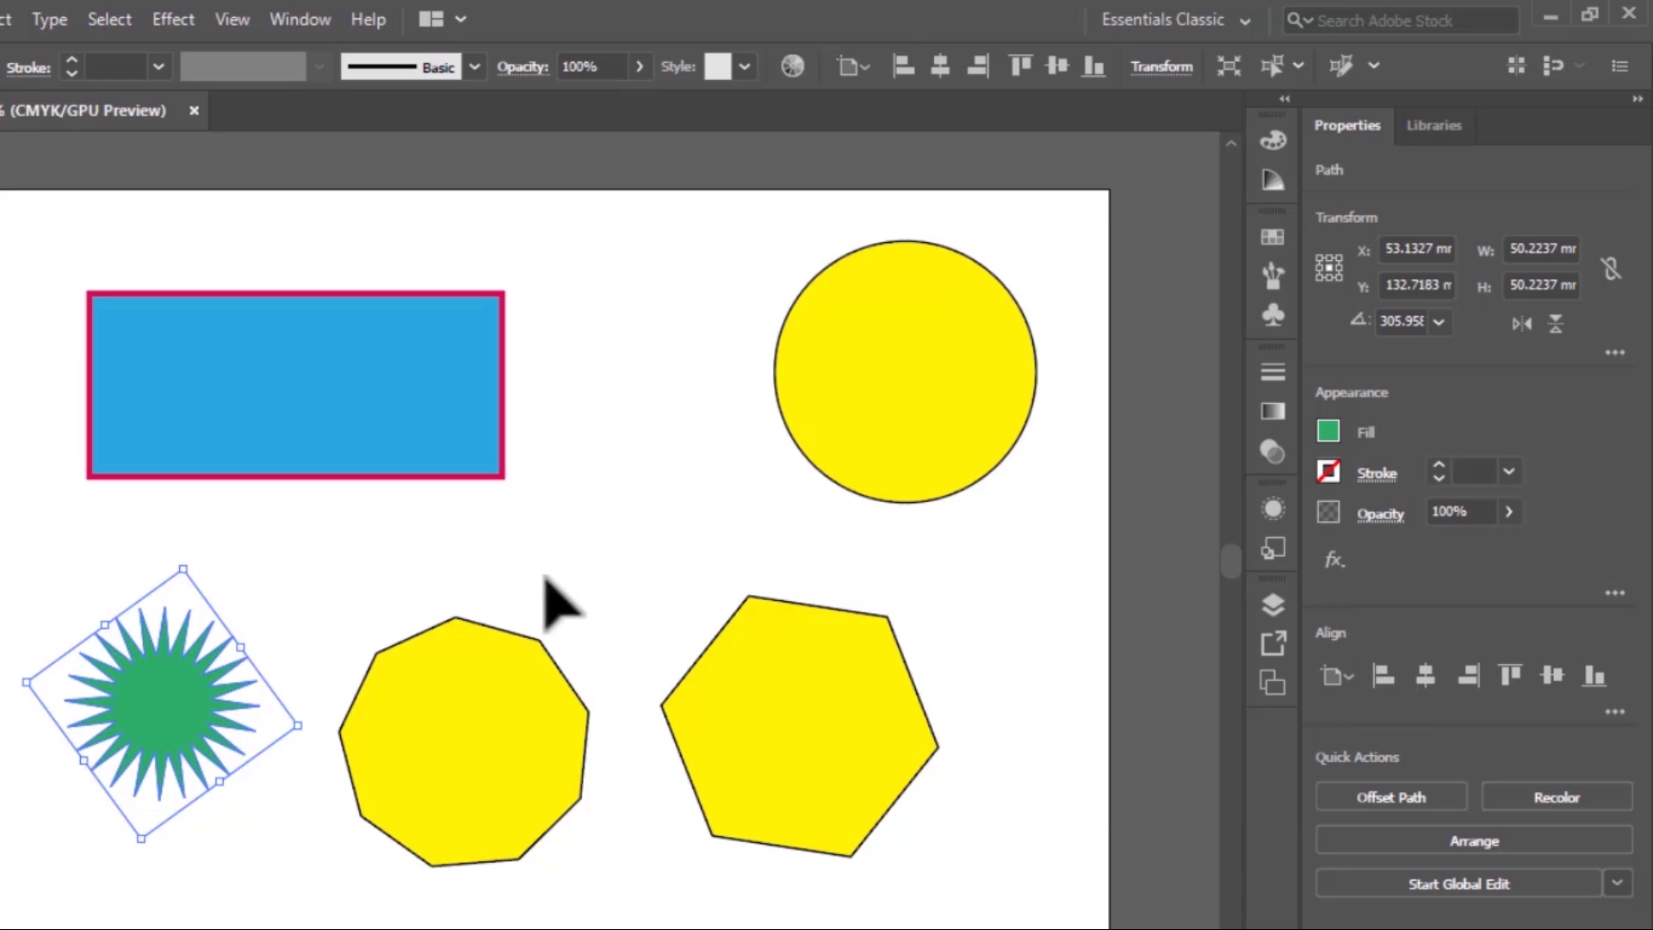
{"action": "left_click", "coordinate": [236, 868]}
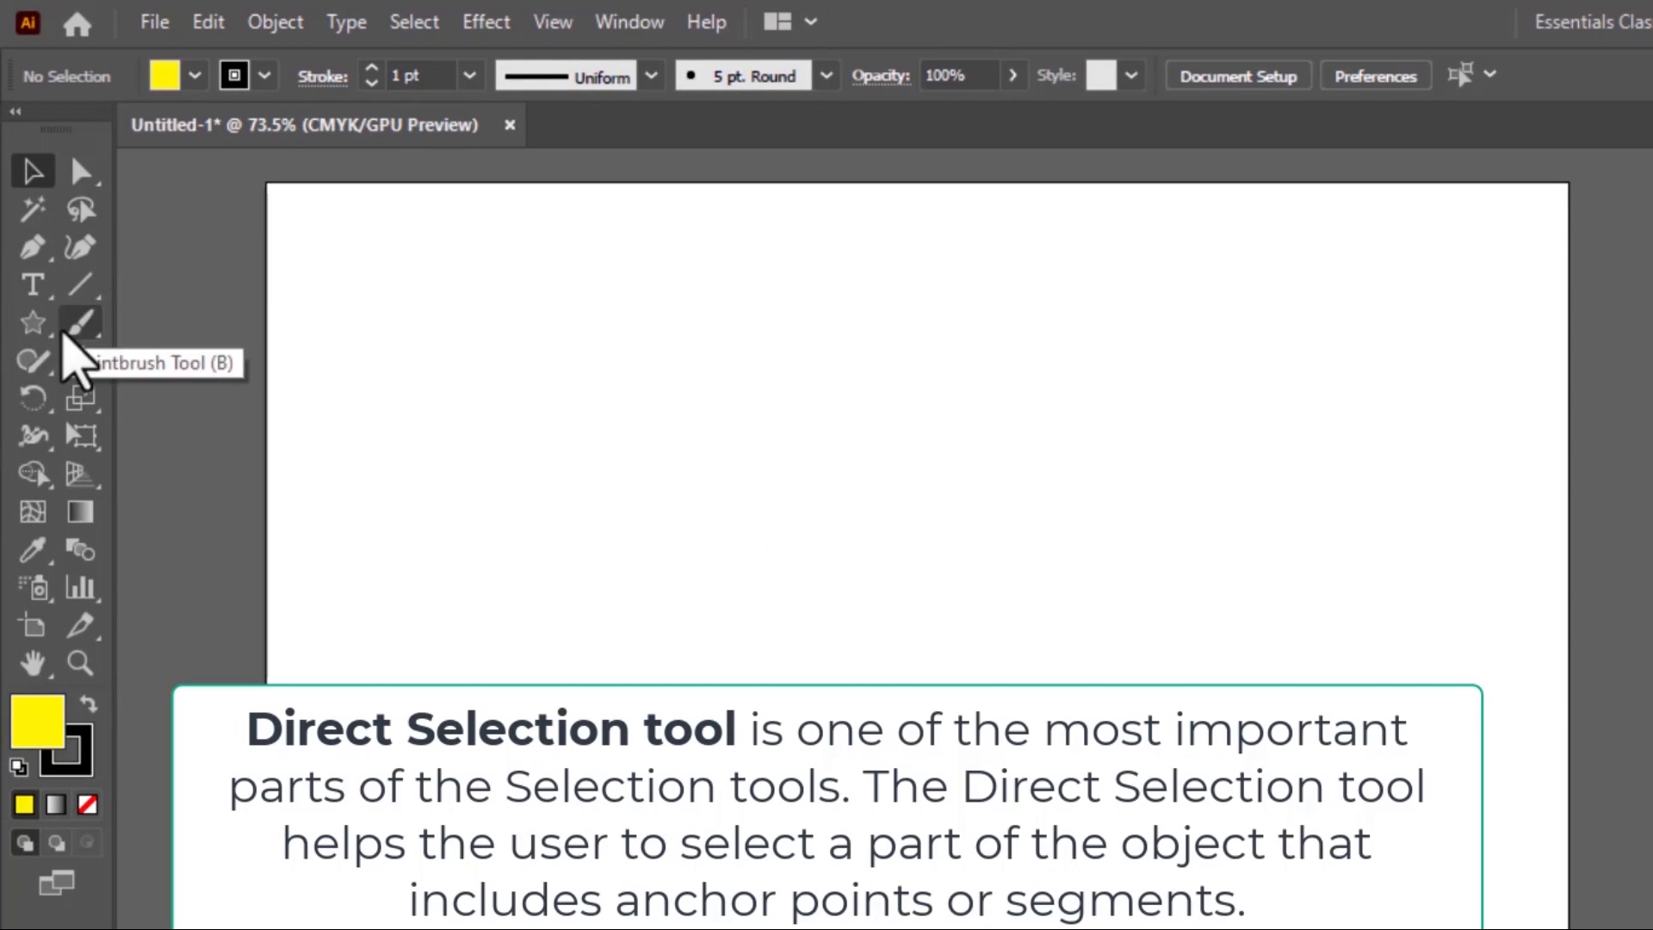
Draw a yellow rectangle on the empty artboard, move it toward the artboard's centre, and deselect it
{"action": "left_click_drag", "start_coordinate": [44, 343], "coordinate": [155, 332]}
{"action": "left_click_drag", "start_coordinate": [355, 365], "coordinate": [688, 578]}
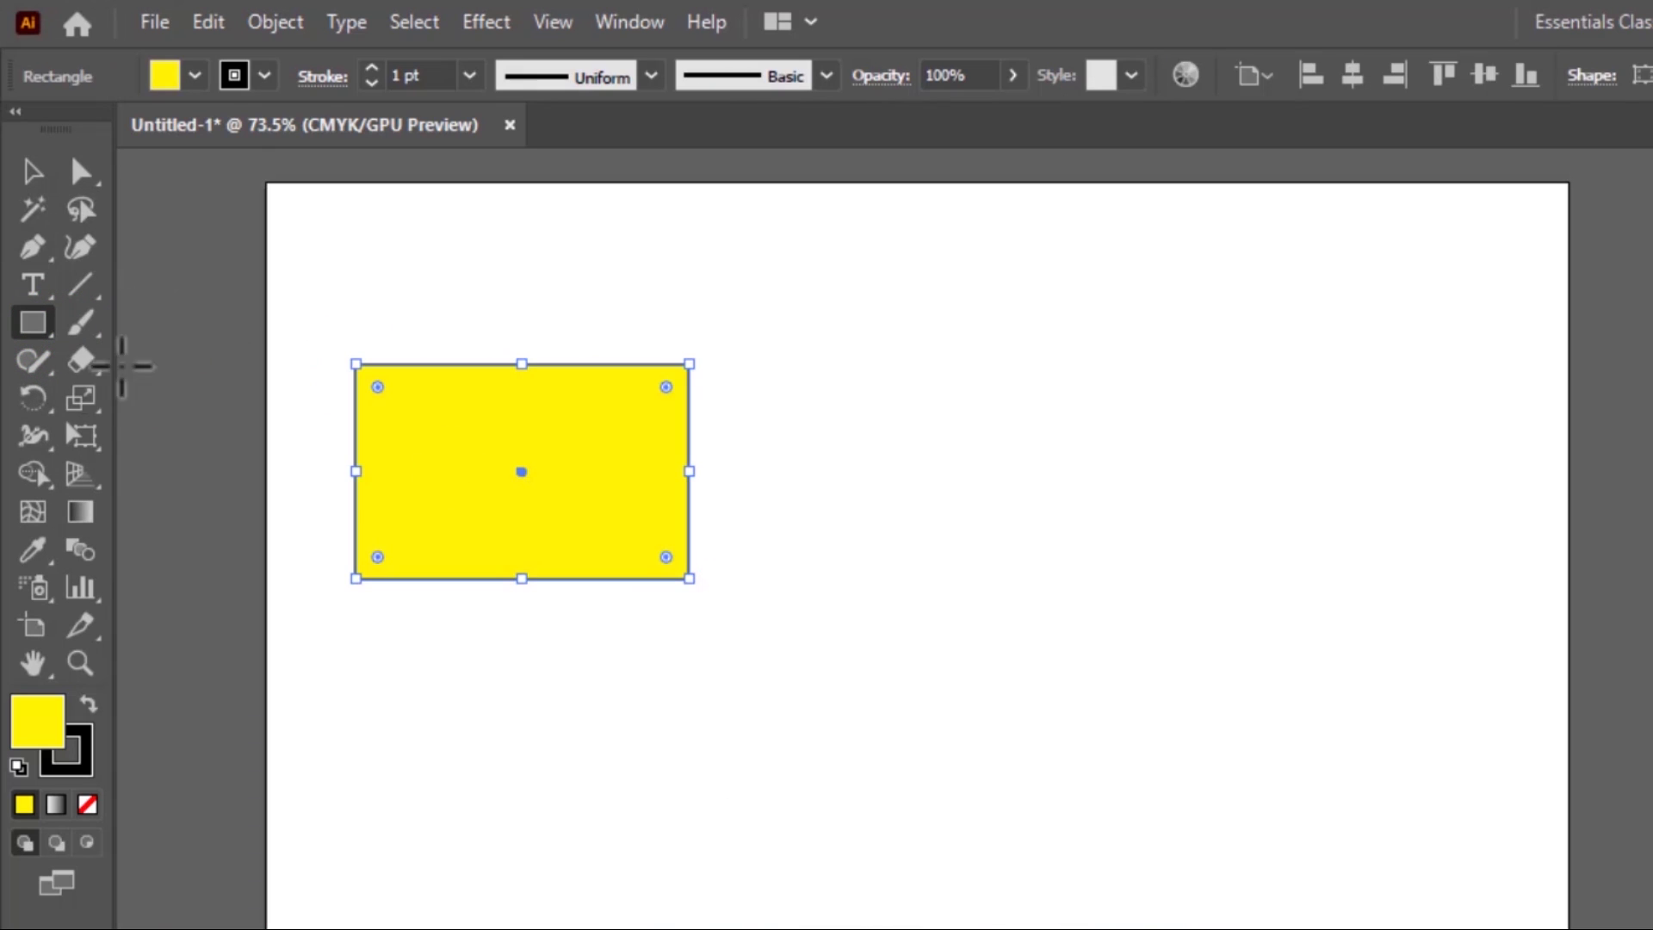
{"action": "left_click", "coordinate": [33, 172]}
{"action": "left_click_drag", "start_coordinate": [545, 508], "coordinate": [857, 558]}
{"action": "left_click", "coordinate": [1174, 560]}
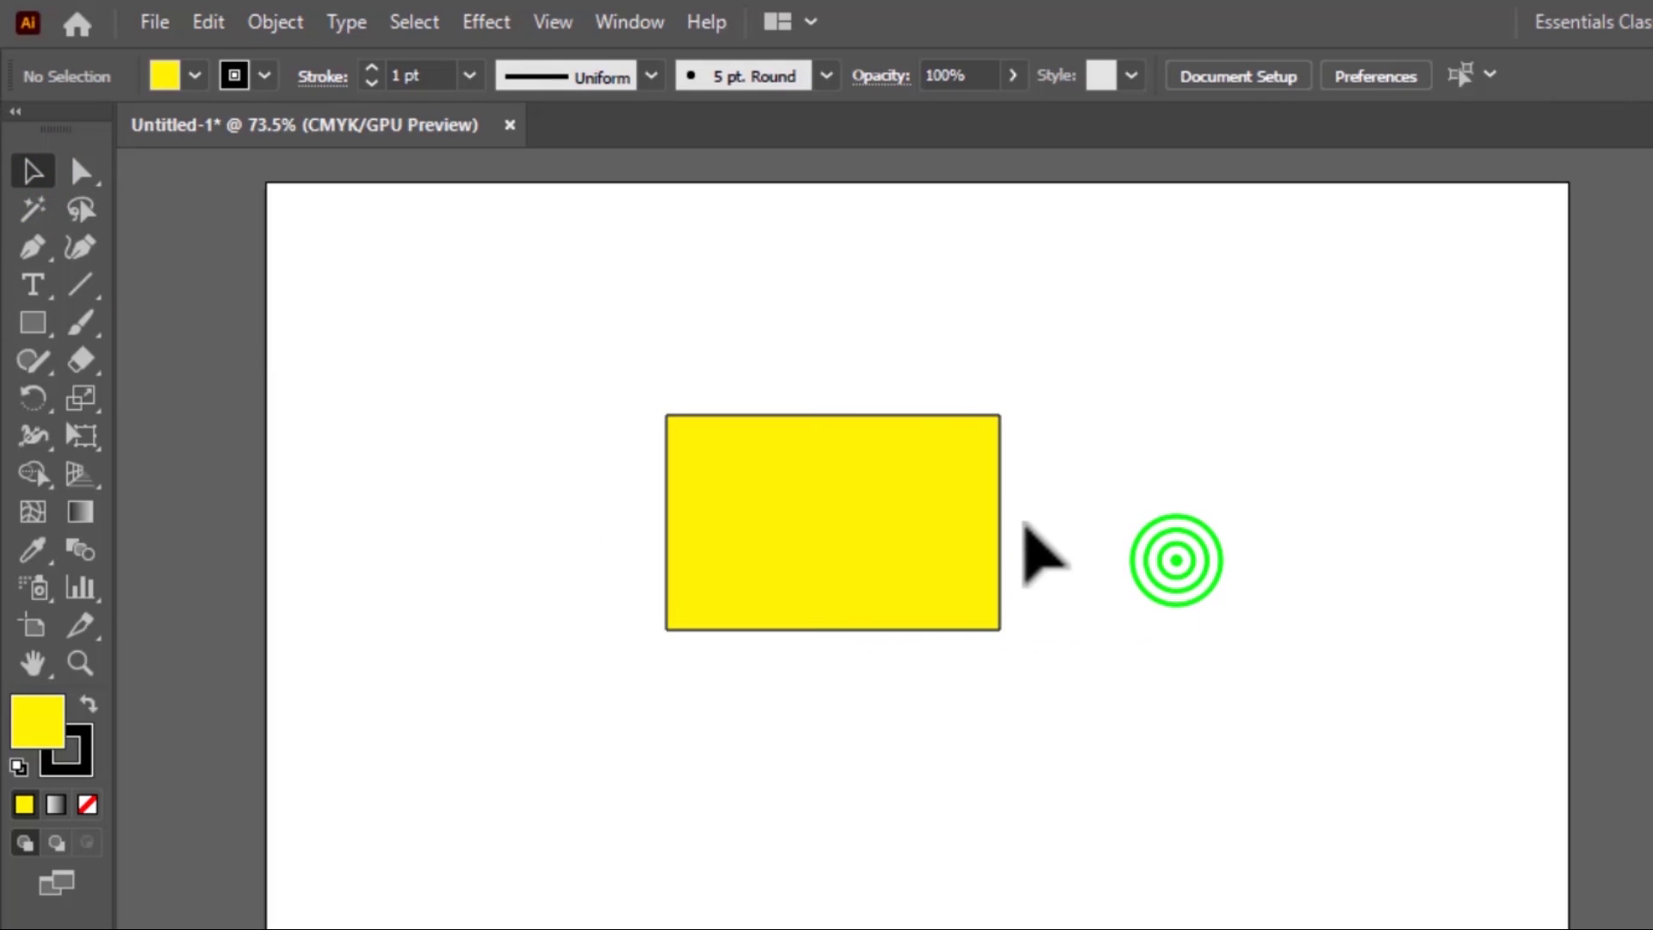
Reshape the rectangle with Direct Selection by moving only its upper-right anchor point around, leaving it slightly outward of its original position
{"action": "left_click", "coordinate": [923, 523]}
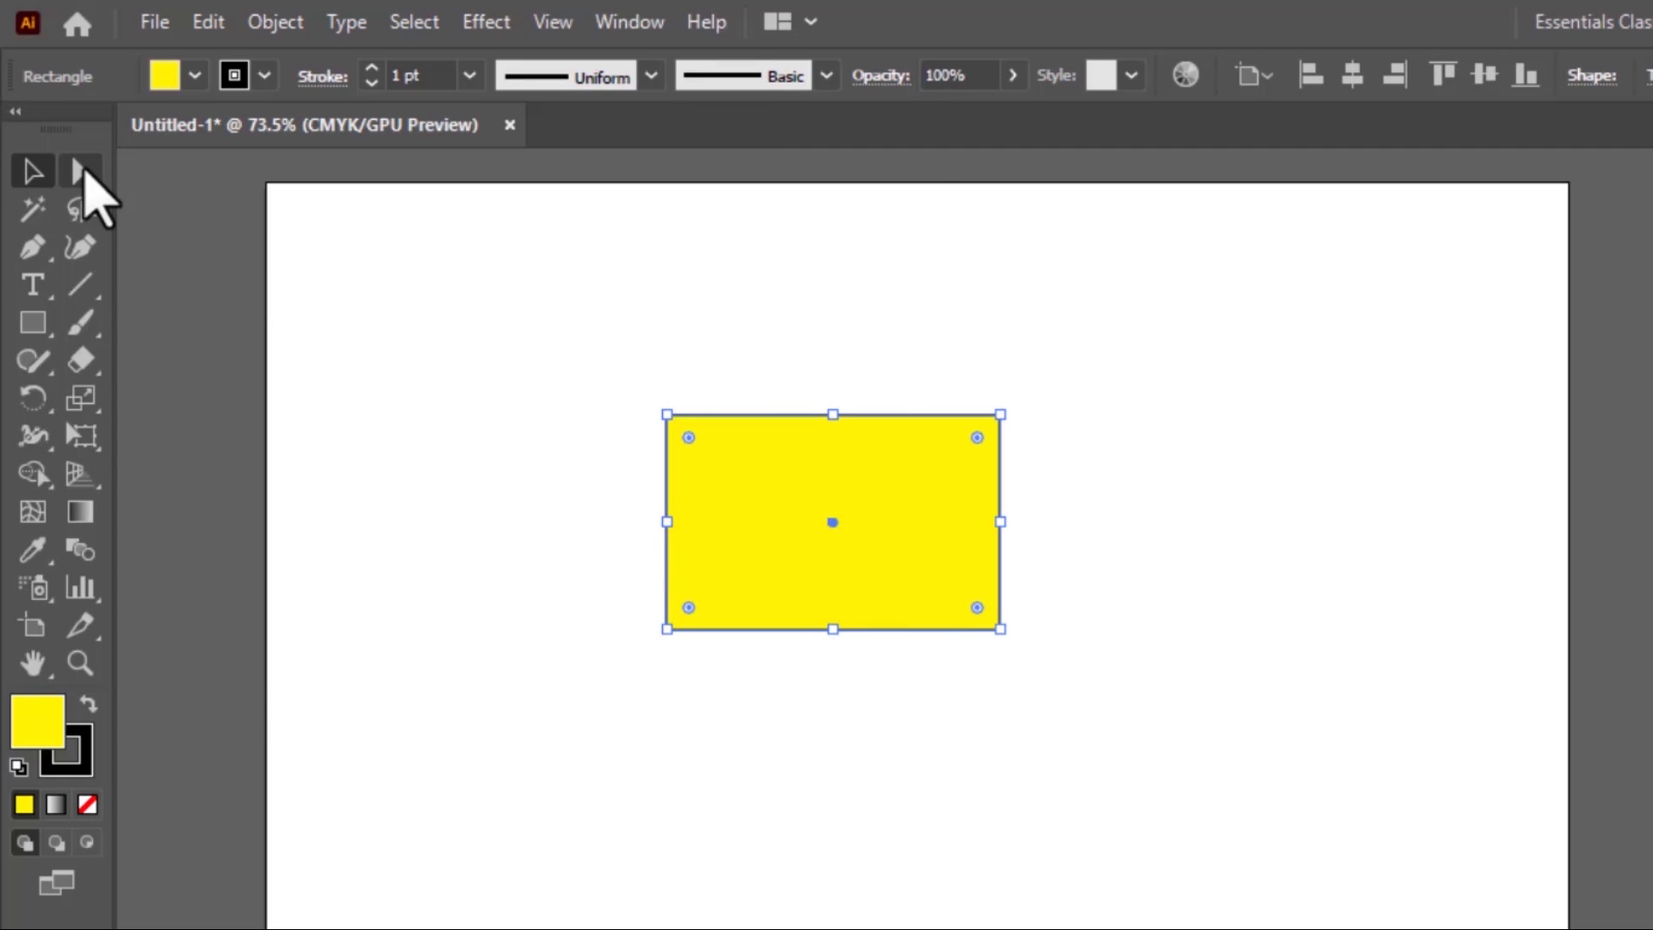
{"action": "left_click", "coordinate": [79, 170]}
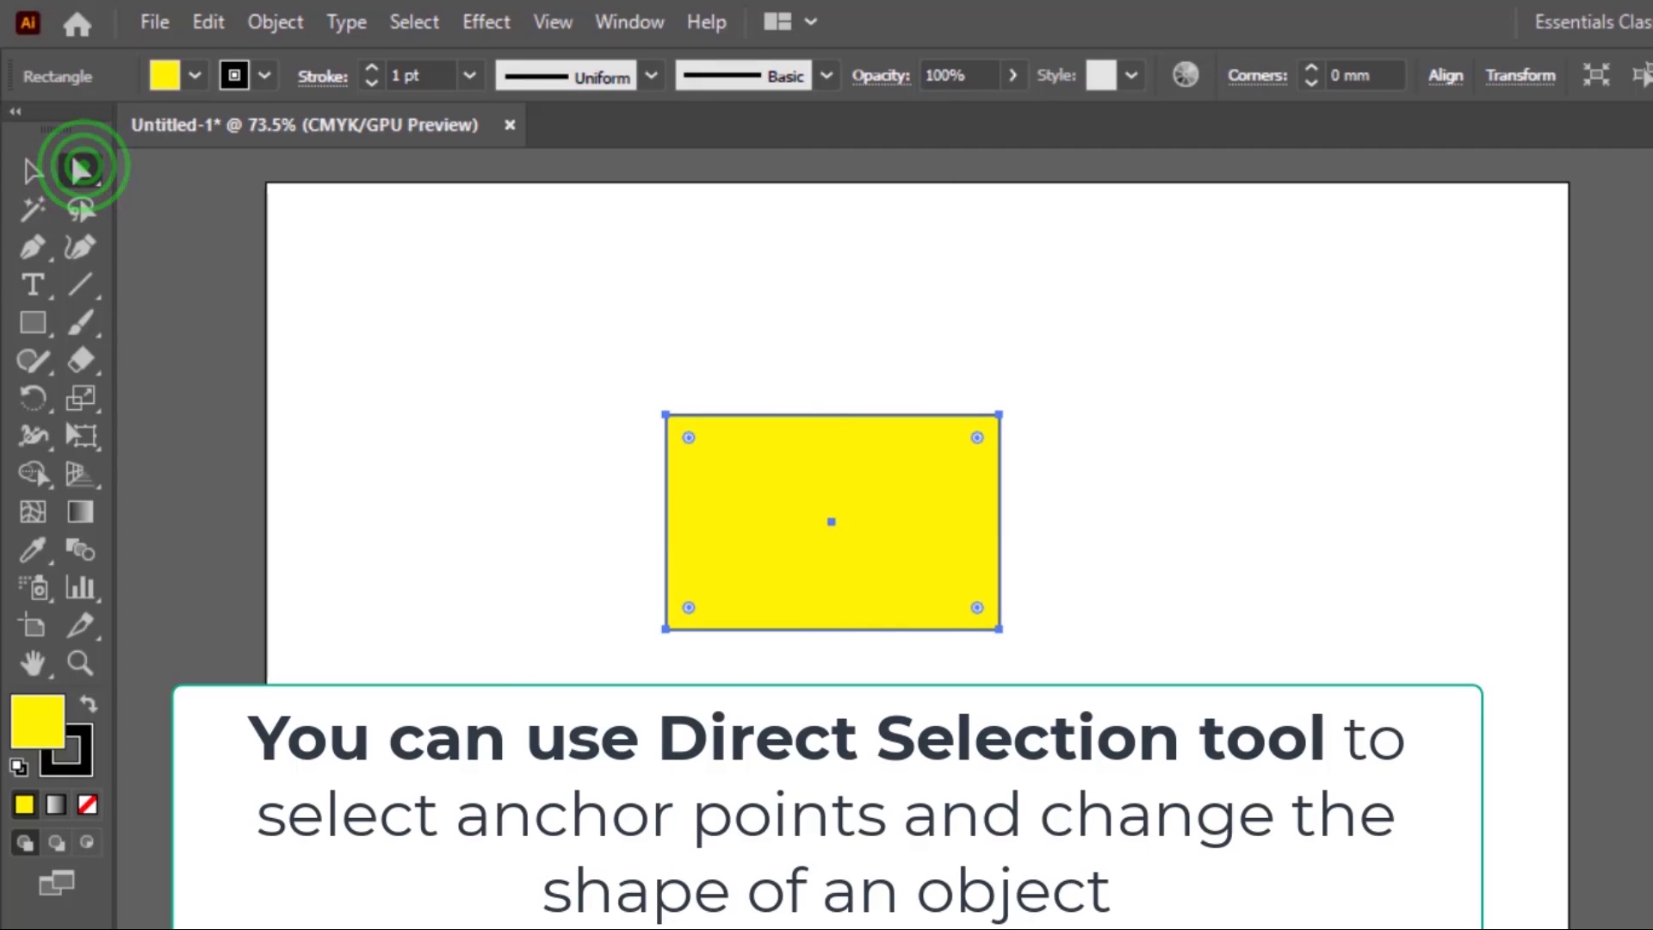
{"action": "left_click_drag", "start_coordinate": [865, 337], "coordinate": [1020, 461]}
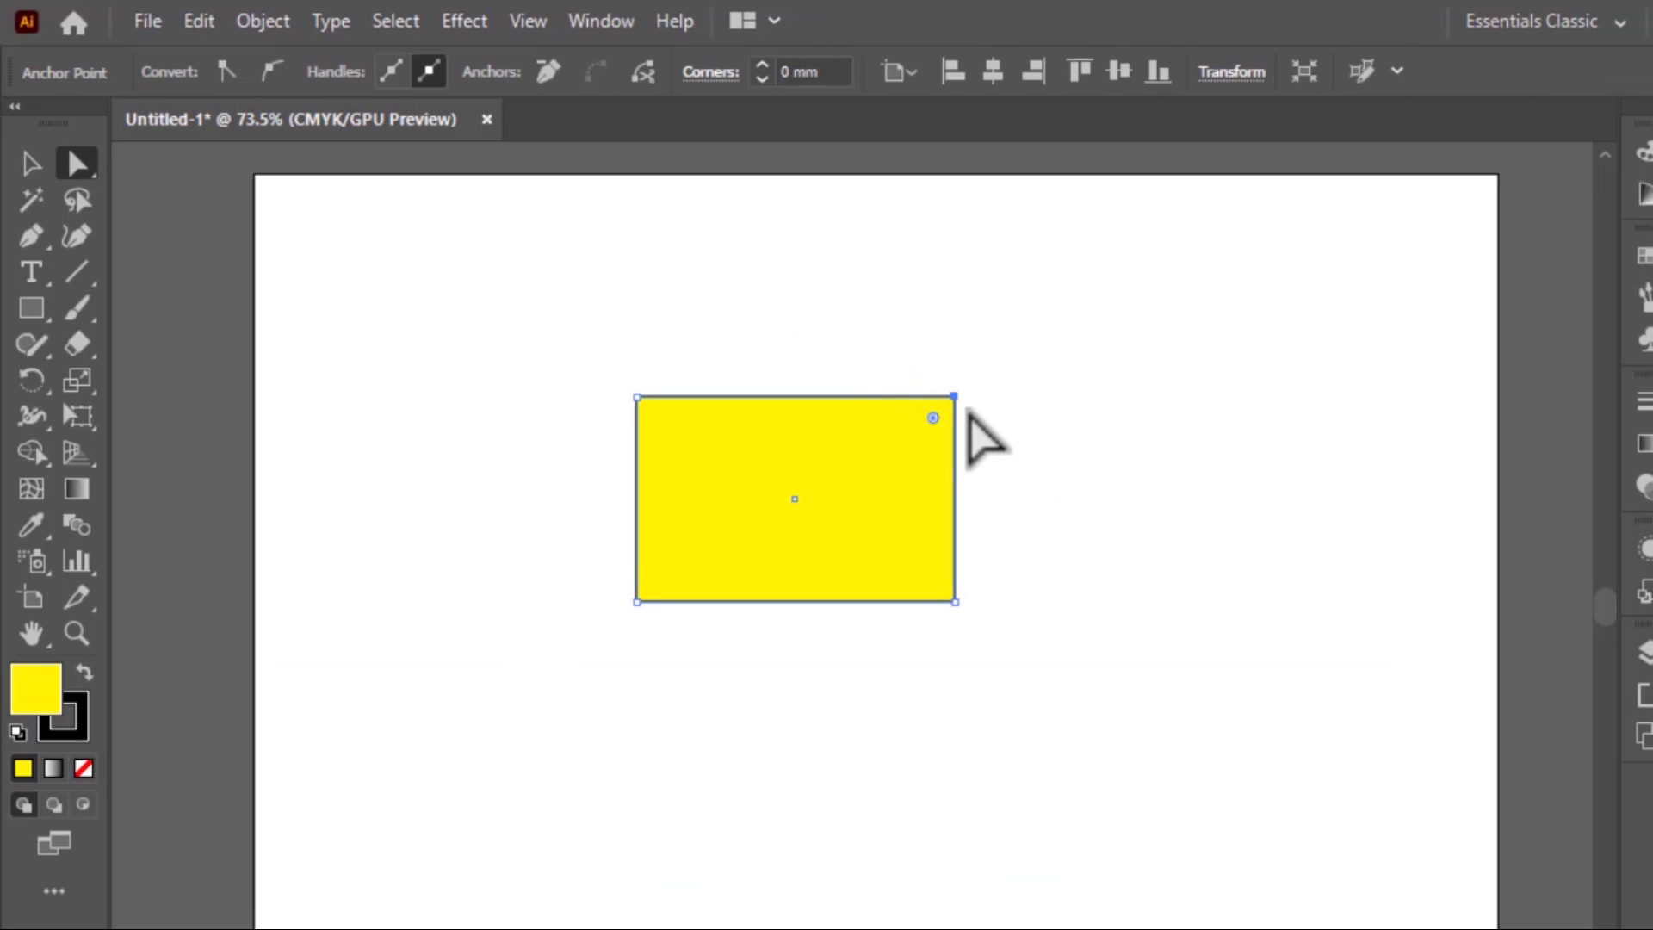
{"action": "left_click_drag", "start_coordinate": [956, 397], "coordinate": [1183, 409]}
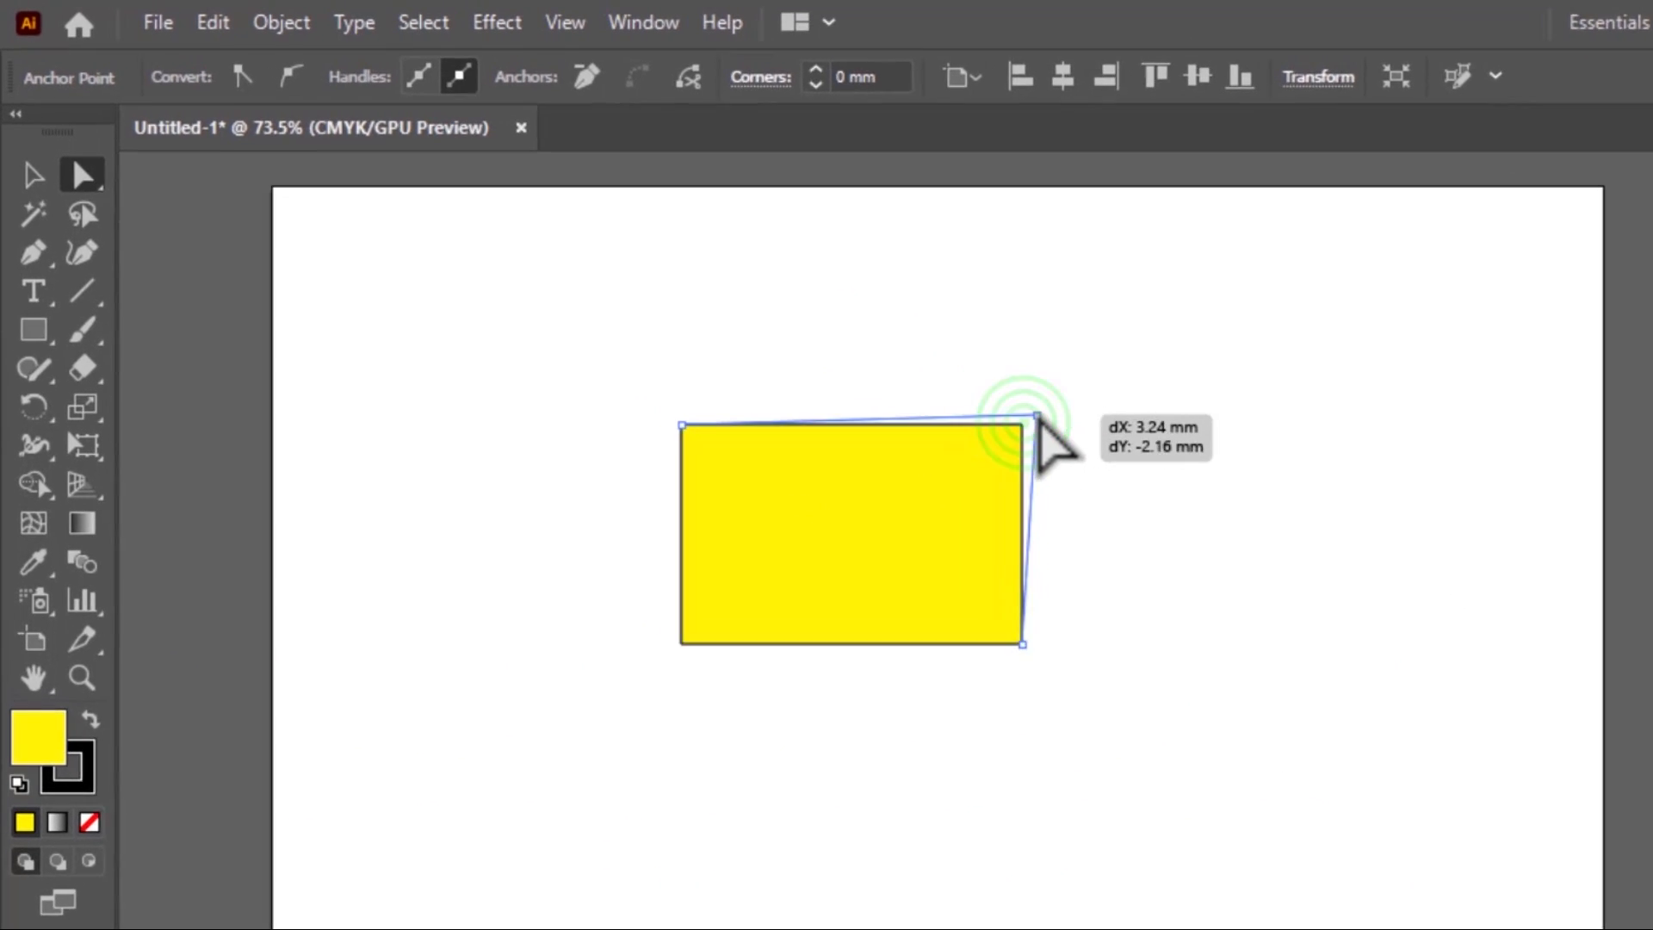
{"action": "left_click_drag", "start_coordinate": [1348, 465], "coordinate": [834, 762]}
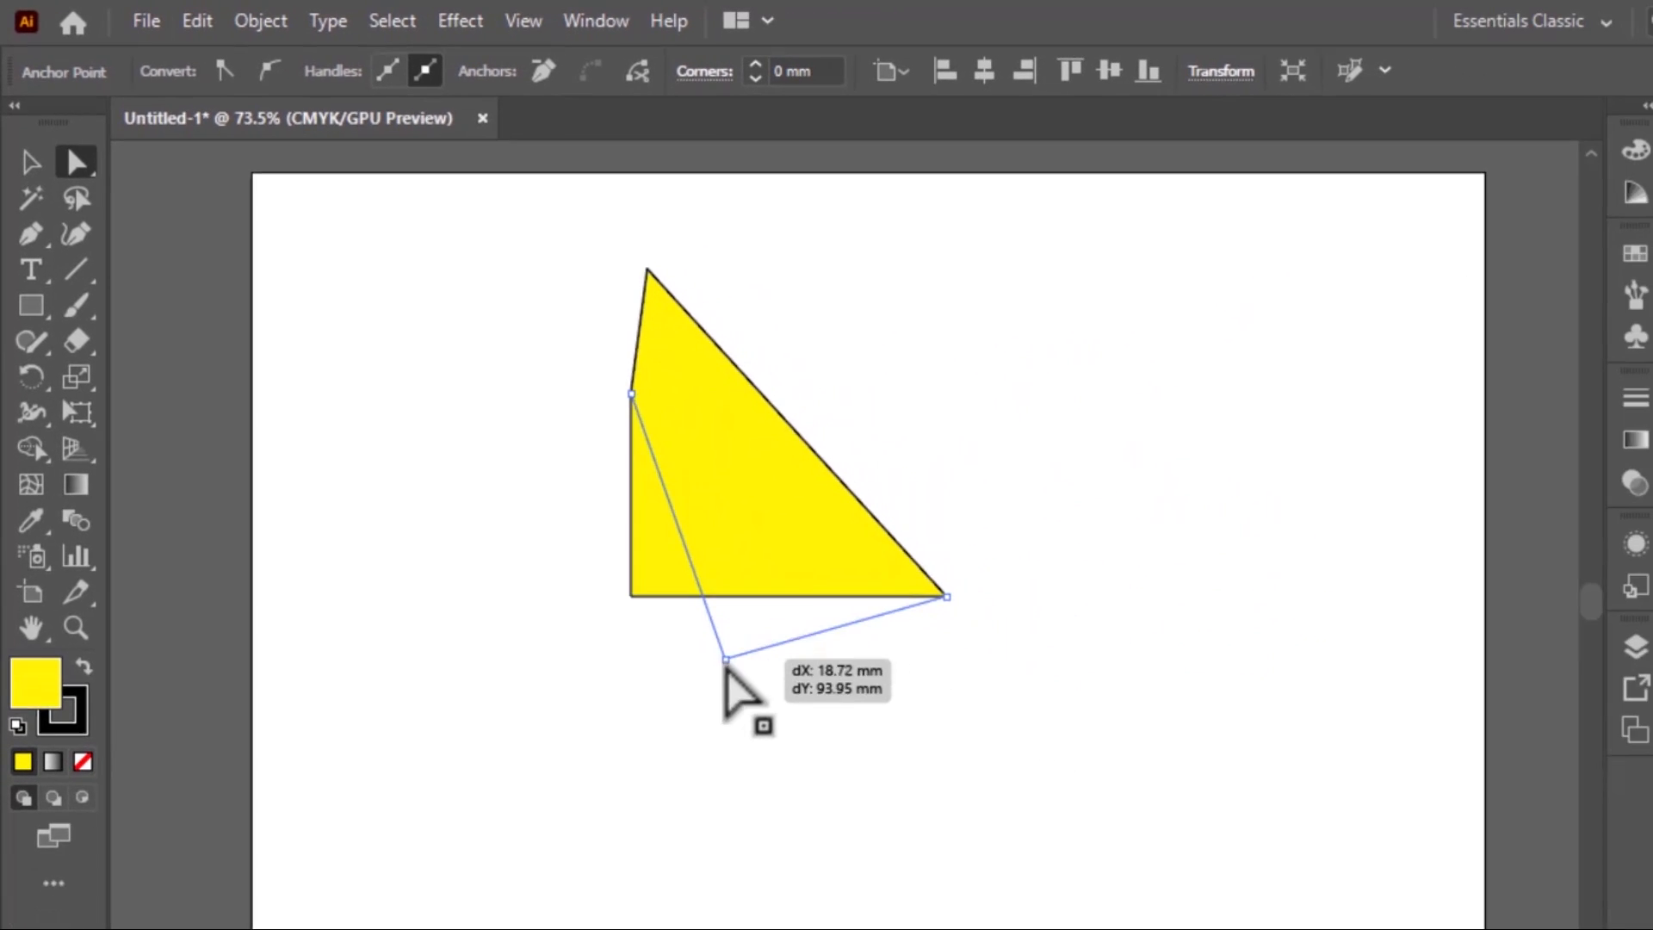
{"action": "left_click_drag", "start_coordinate": [726, 661], "coordinate": [853, 900]}
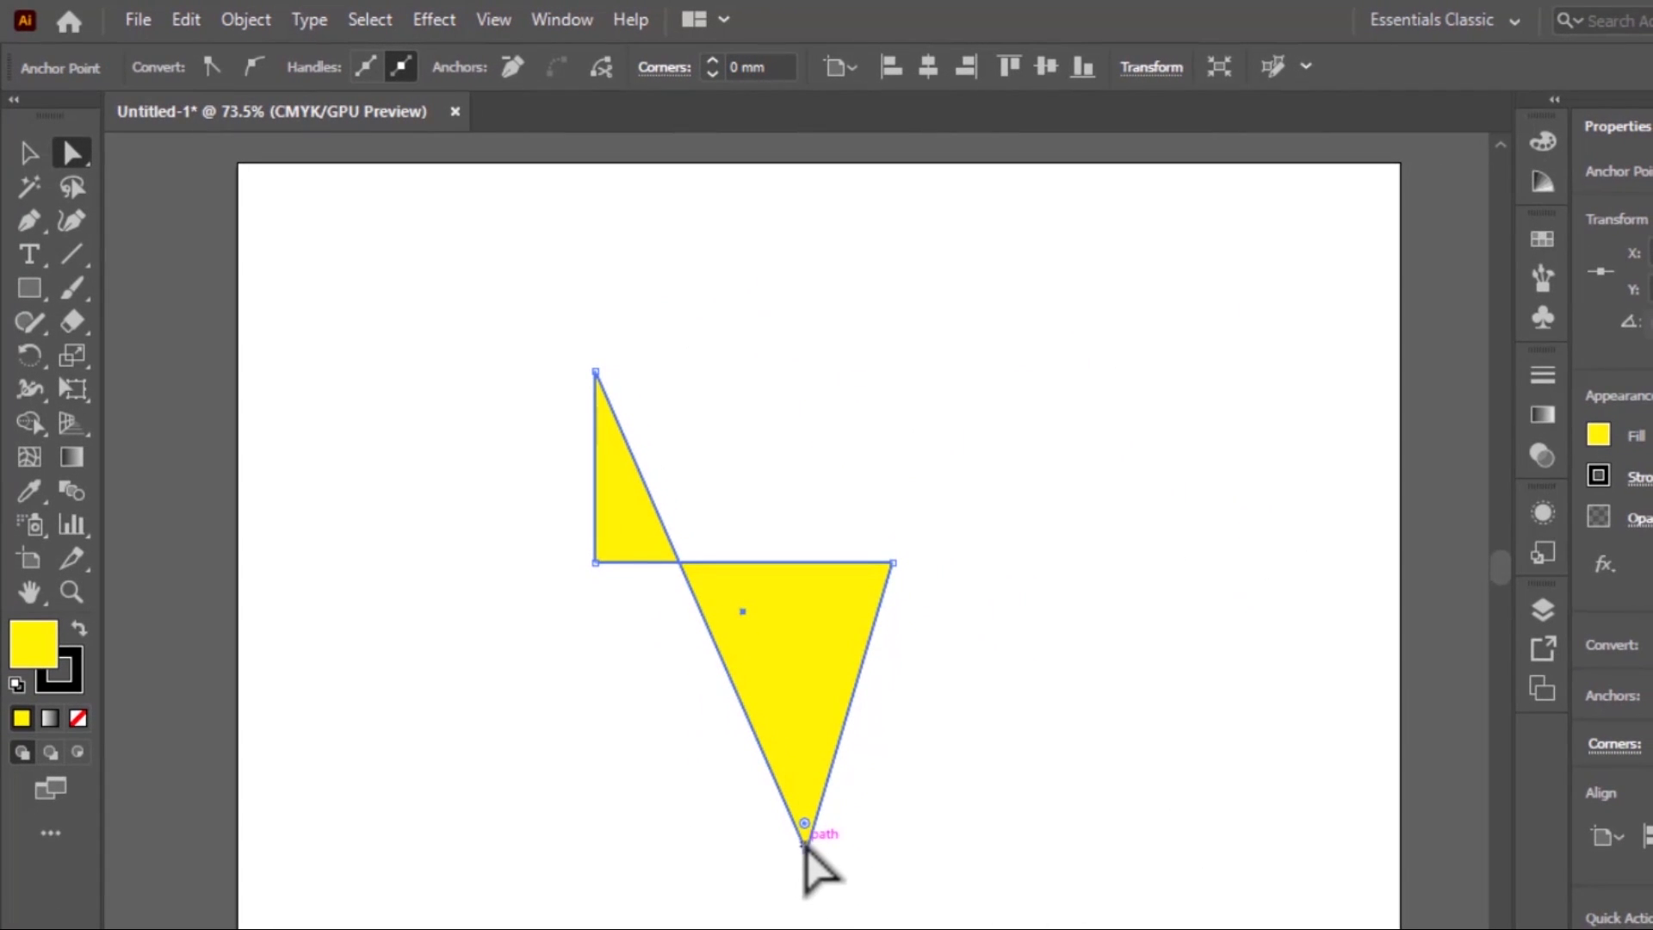
{"action": "left_click_drag", "start_coordinate": [805, 846], "coordinate": [919, 370]}
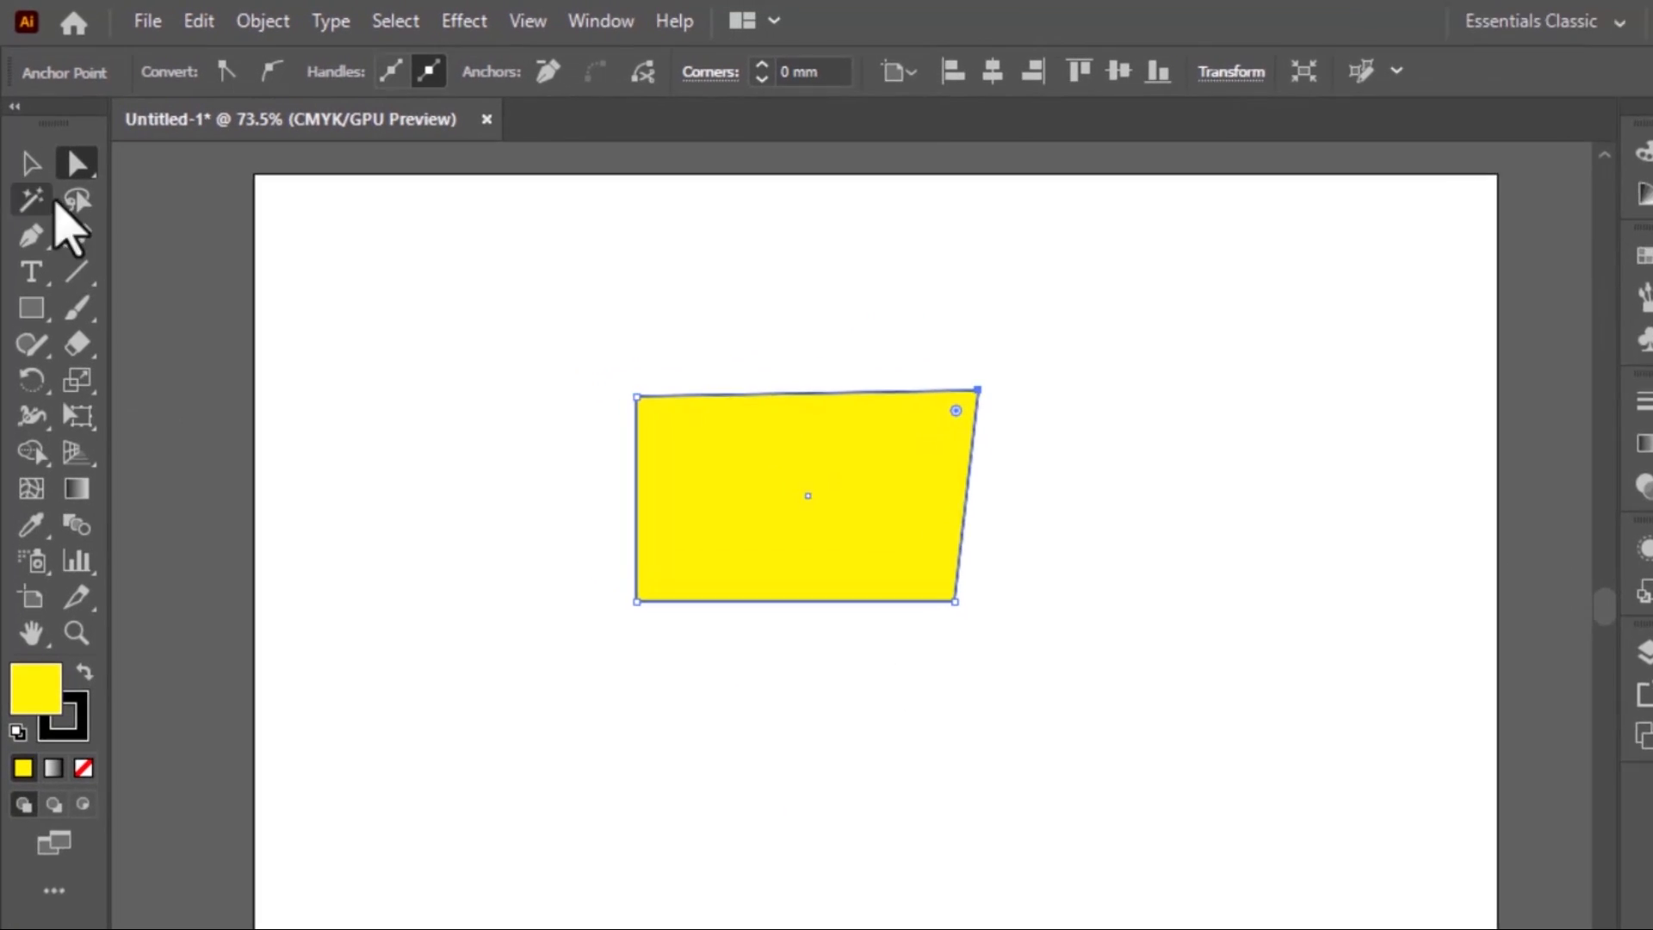
Move the lower-left and upper-right anchor points outward to turn the yellow shape into a slanted quadrilateral
{"action": "left_click_drag", "start_coordinate": [544, 575], "coordinate": [835, 730]}
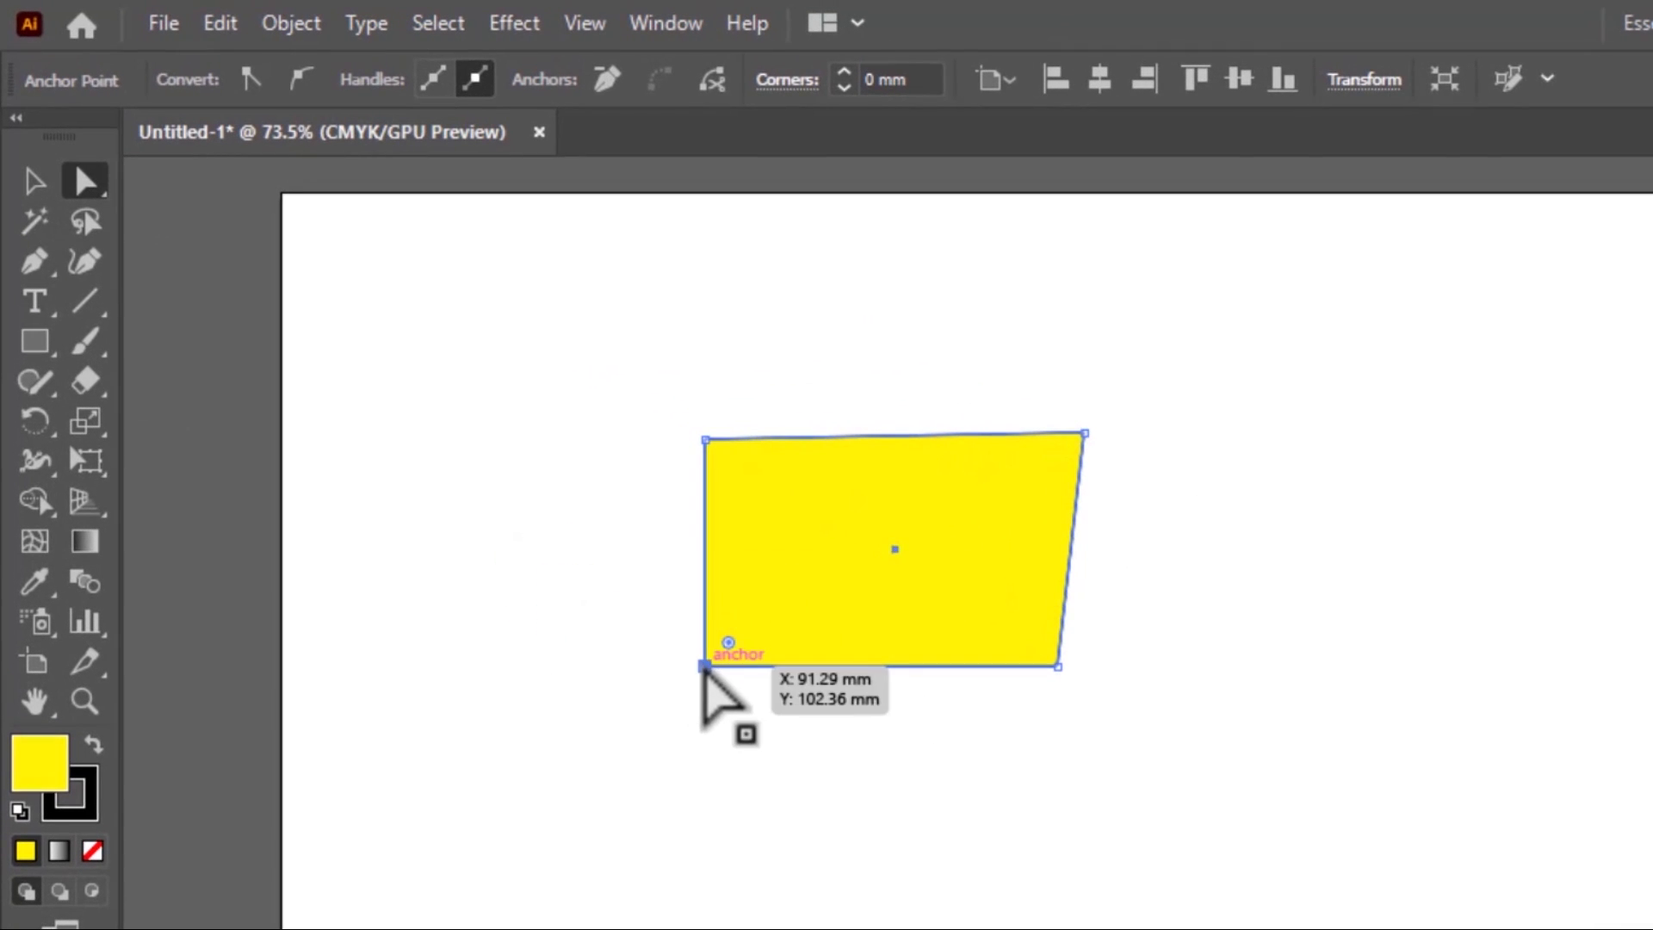
{"action": "left_click_drag", "start_coordinate": [704, 665], "coordinate": [1101, 929]}
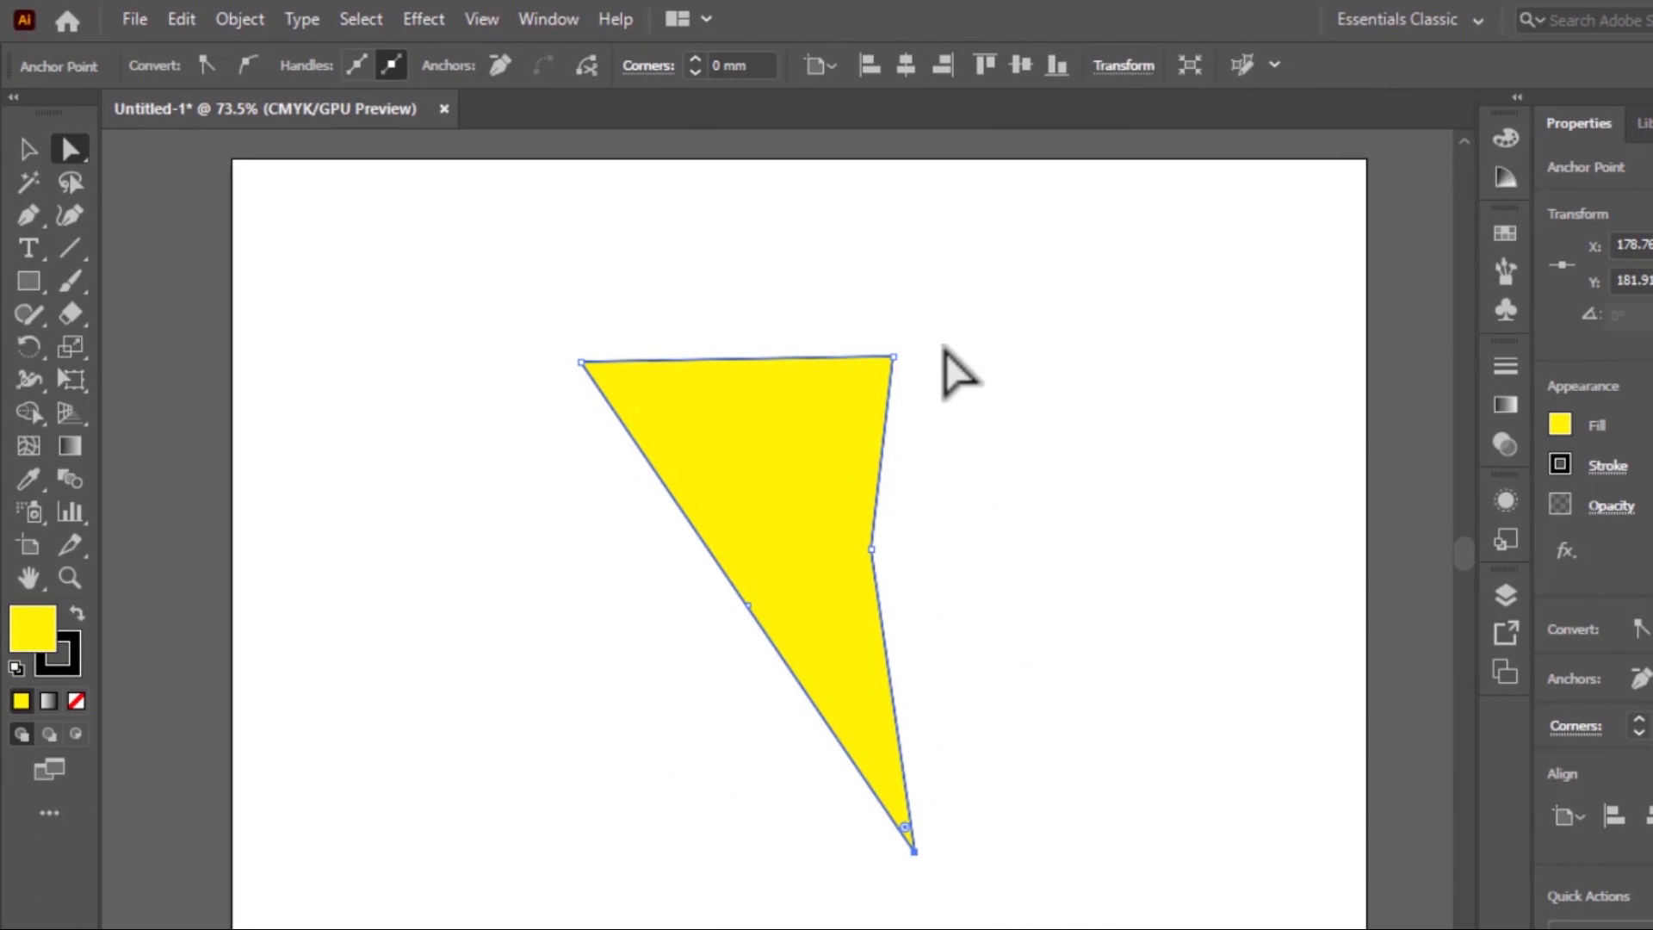
{"action": "left_click_drag", "start_coordinate": [892, 357], "coordinate": [981, 338]}
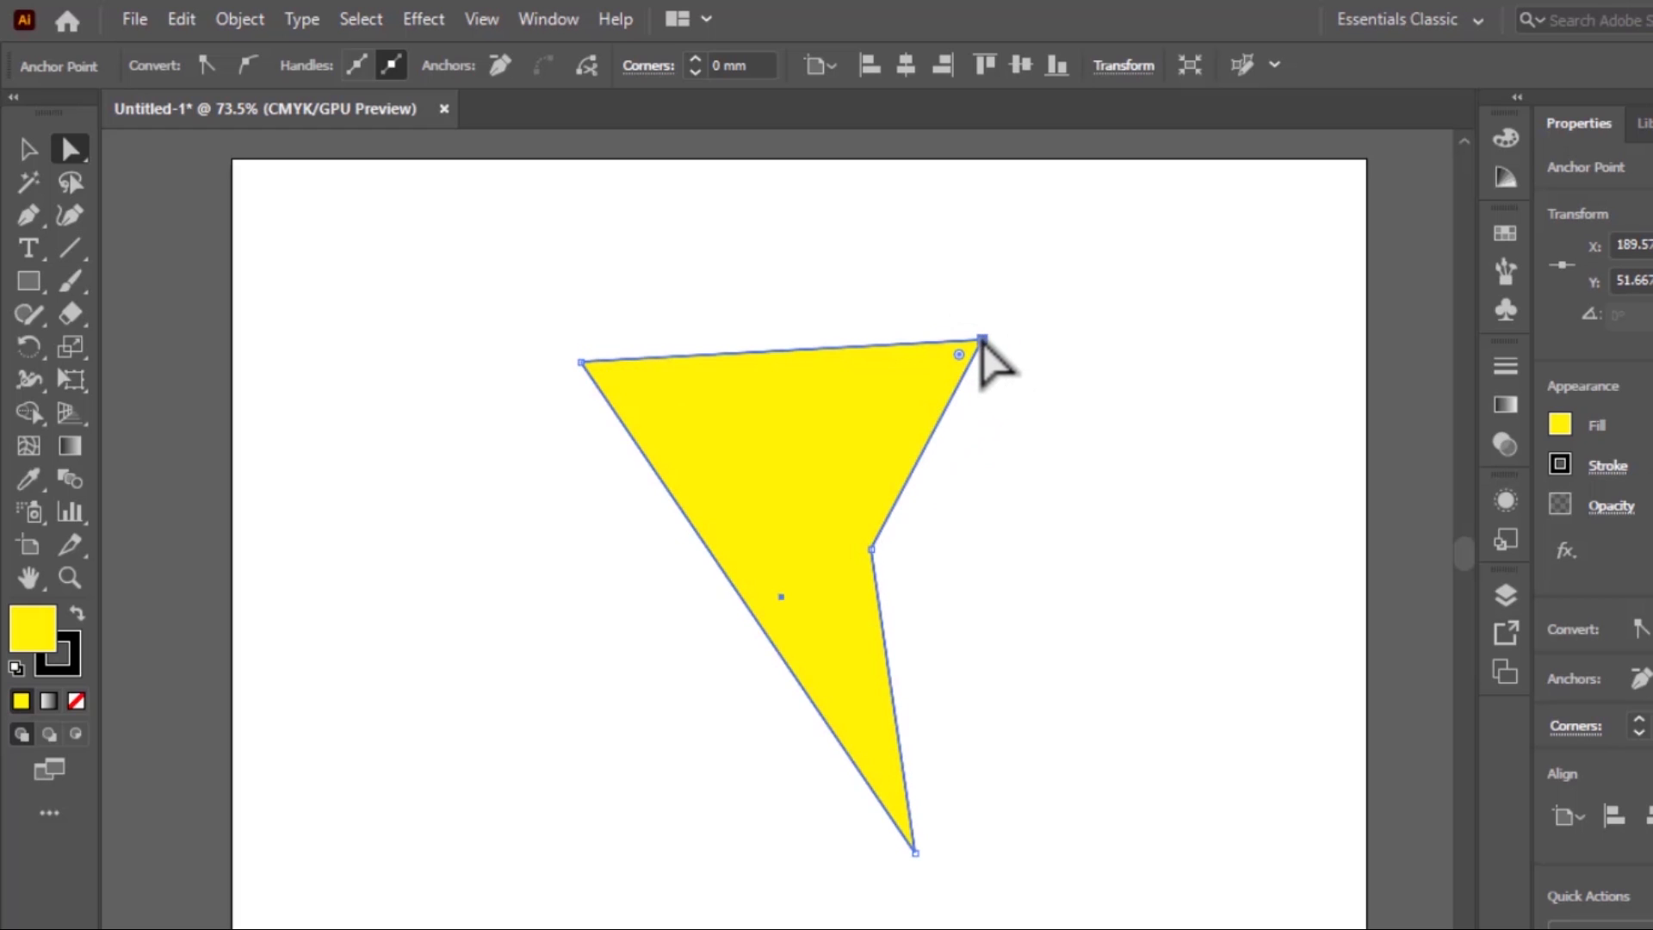
{"action": "left_click_drag", "start_coordinate": [915, 850], "coordinate": [613, 610]}
{"action": "left_click_drag", "start_coordinate": [452, 517], "coordinate": [557, 616]}
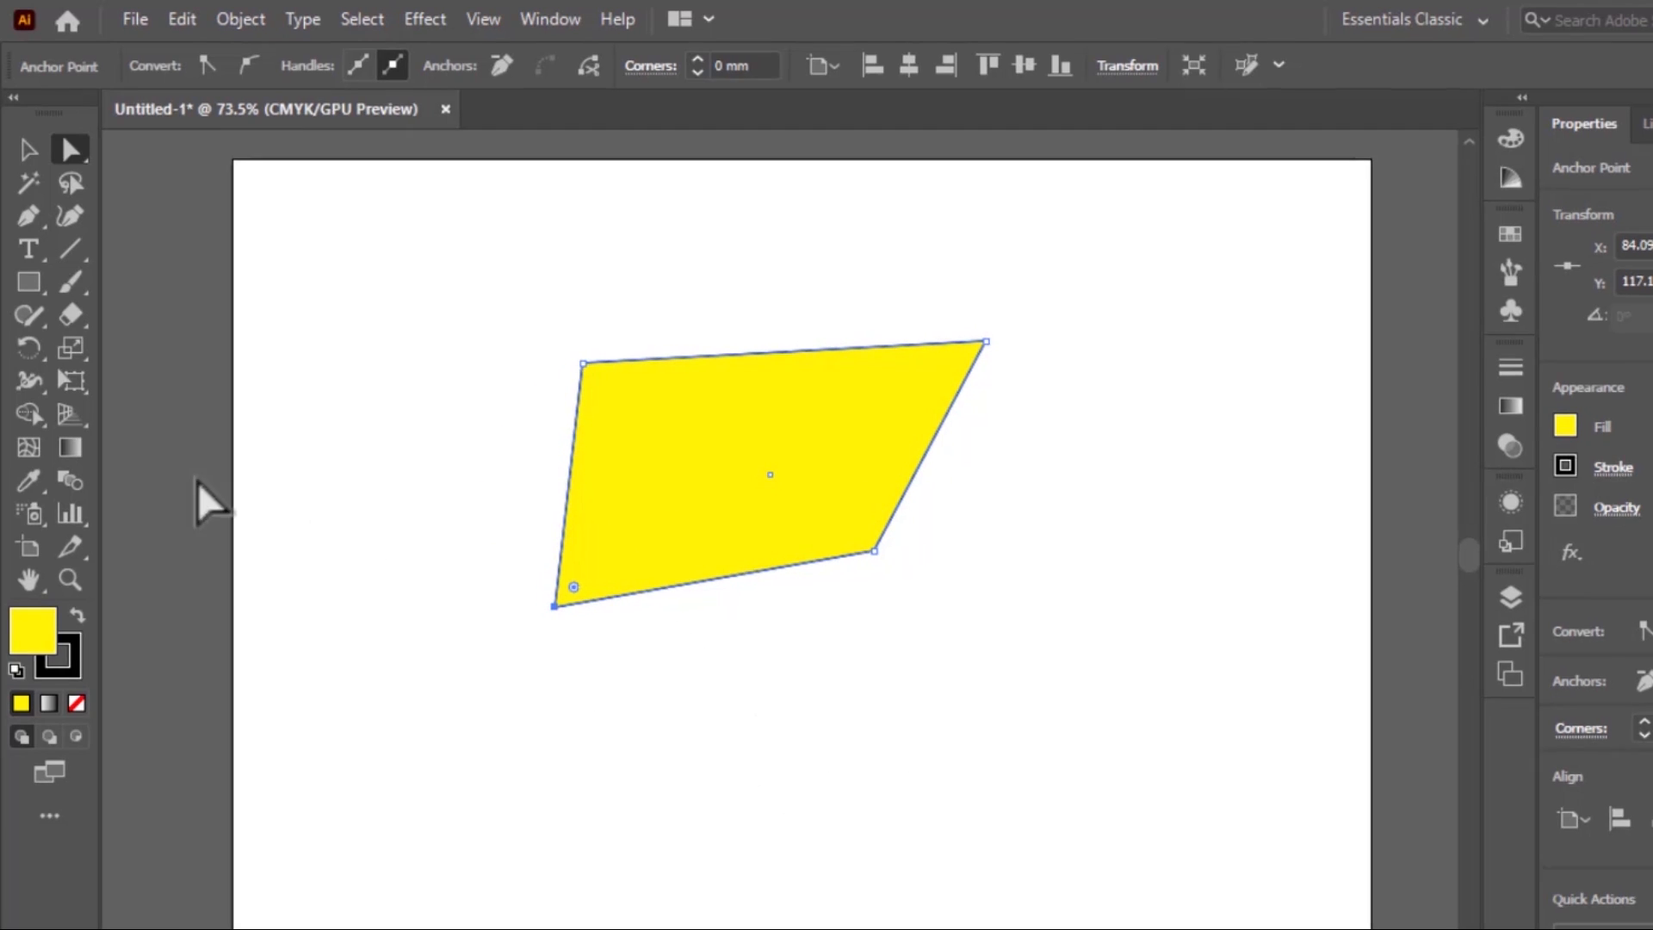
Draw a second, smaller yellow rectangle below the slanted quadrilateral
{"action": "left_click", "coordinate": [29, 149]}
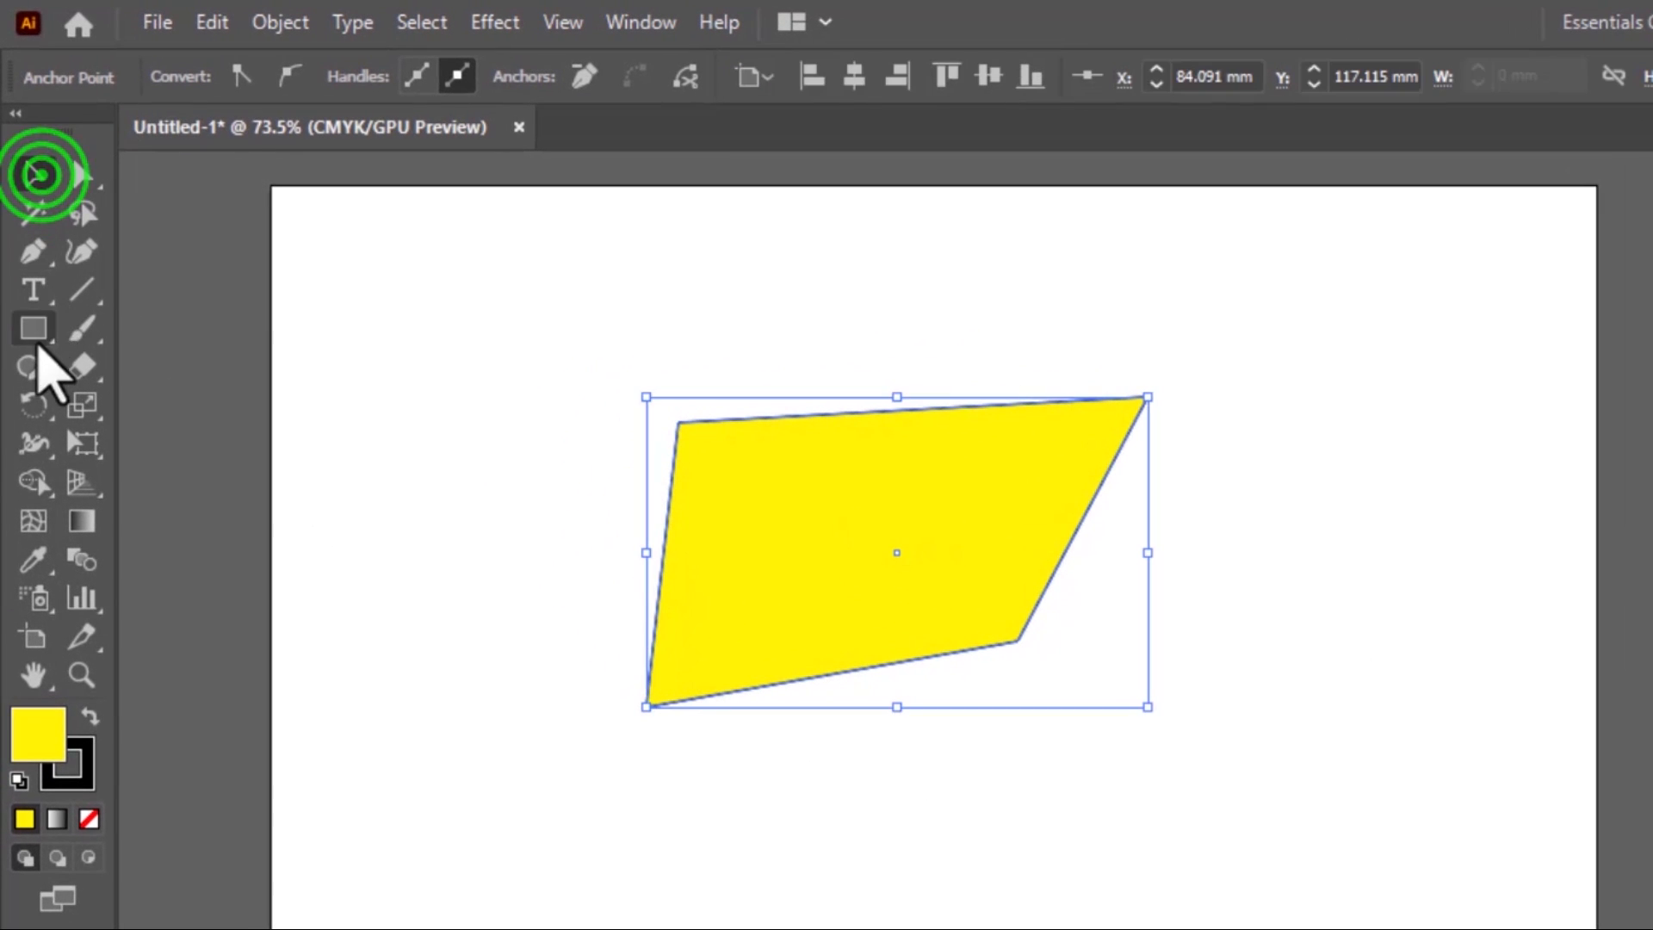
{"action": "left_click", "coordinate": [34, 331]}
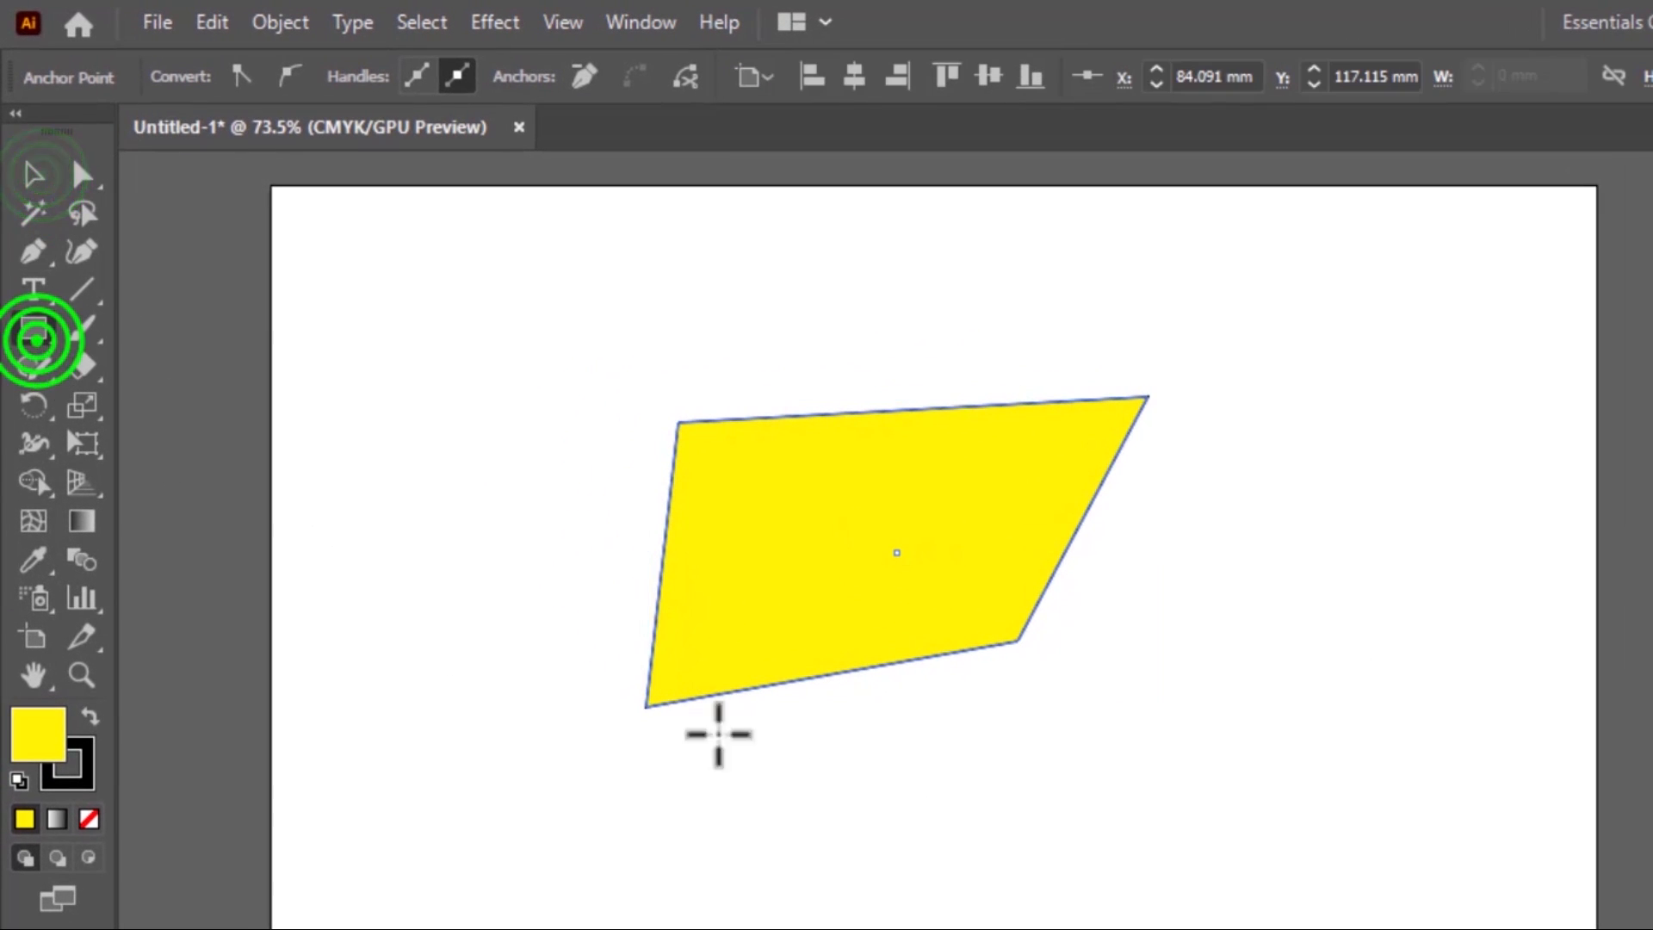
{"action": "left_click_drag", "start_coordinate": [897, 801], "coordinate": [1286, 929]}
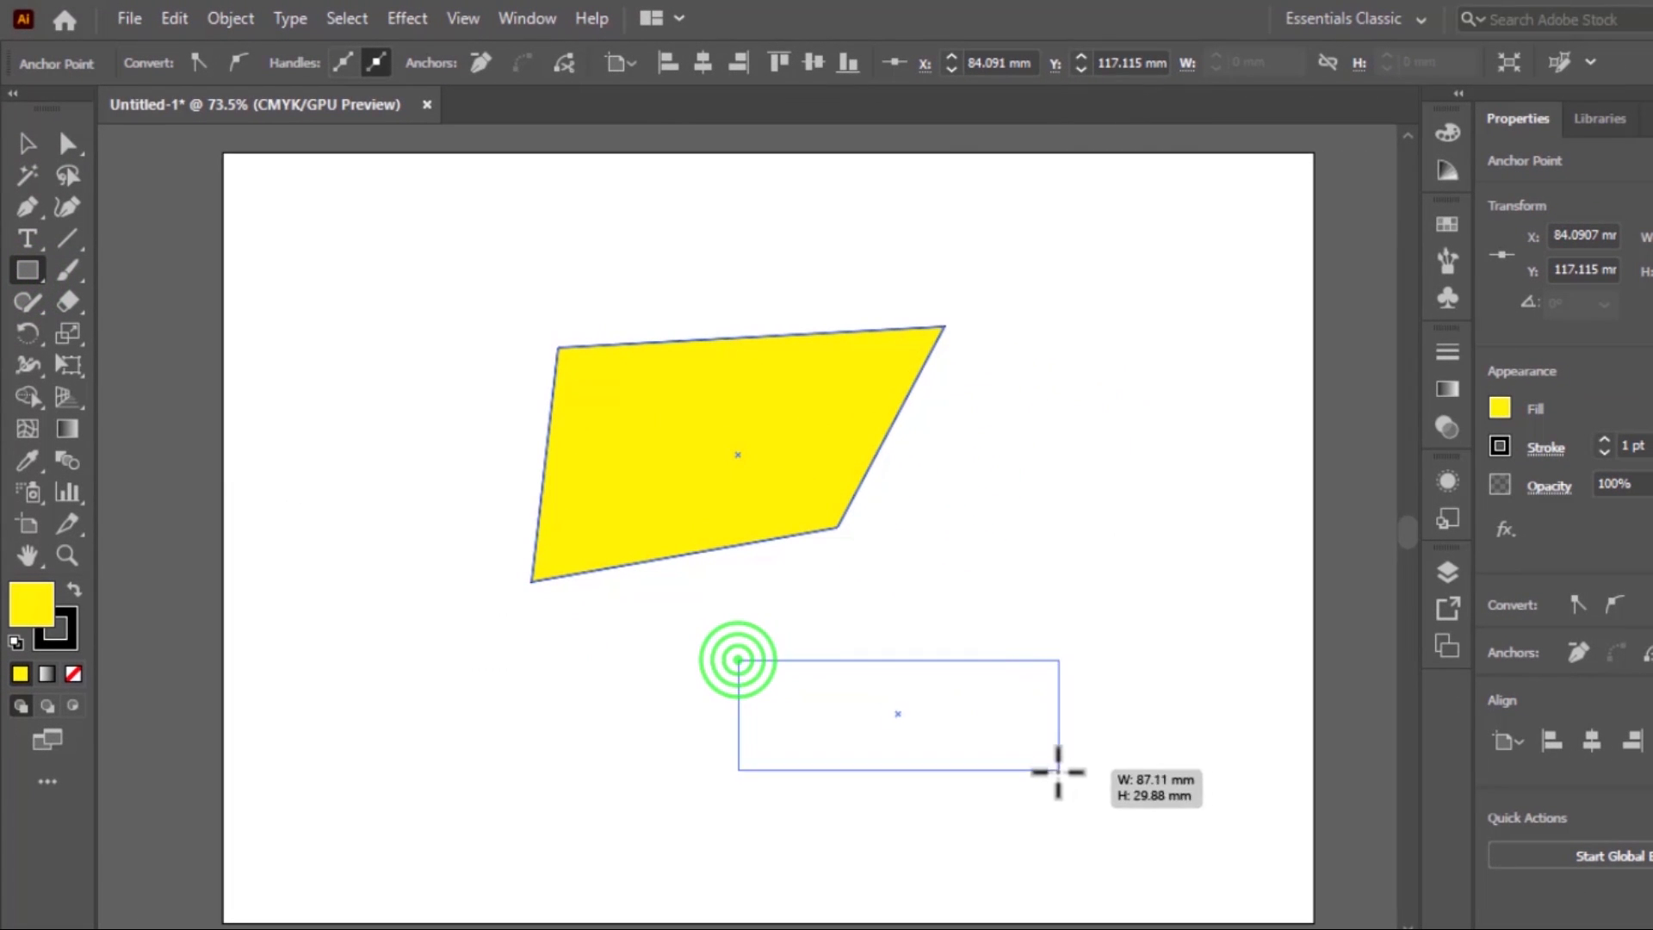
{"action": "left_click_drag", "start_coordinate": [1058, 771], "coordinate": [966, 819]}
Round only the new rectangle's upper-right corner to a radius of about 31.5 mm using Direct Selection
{"action": "left_click", "coordinate": [64, 149]}
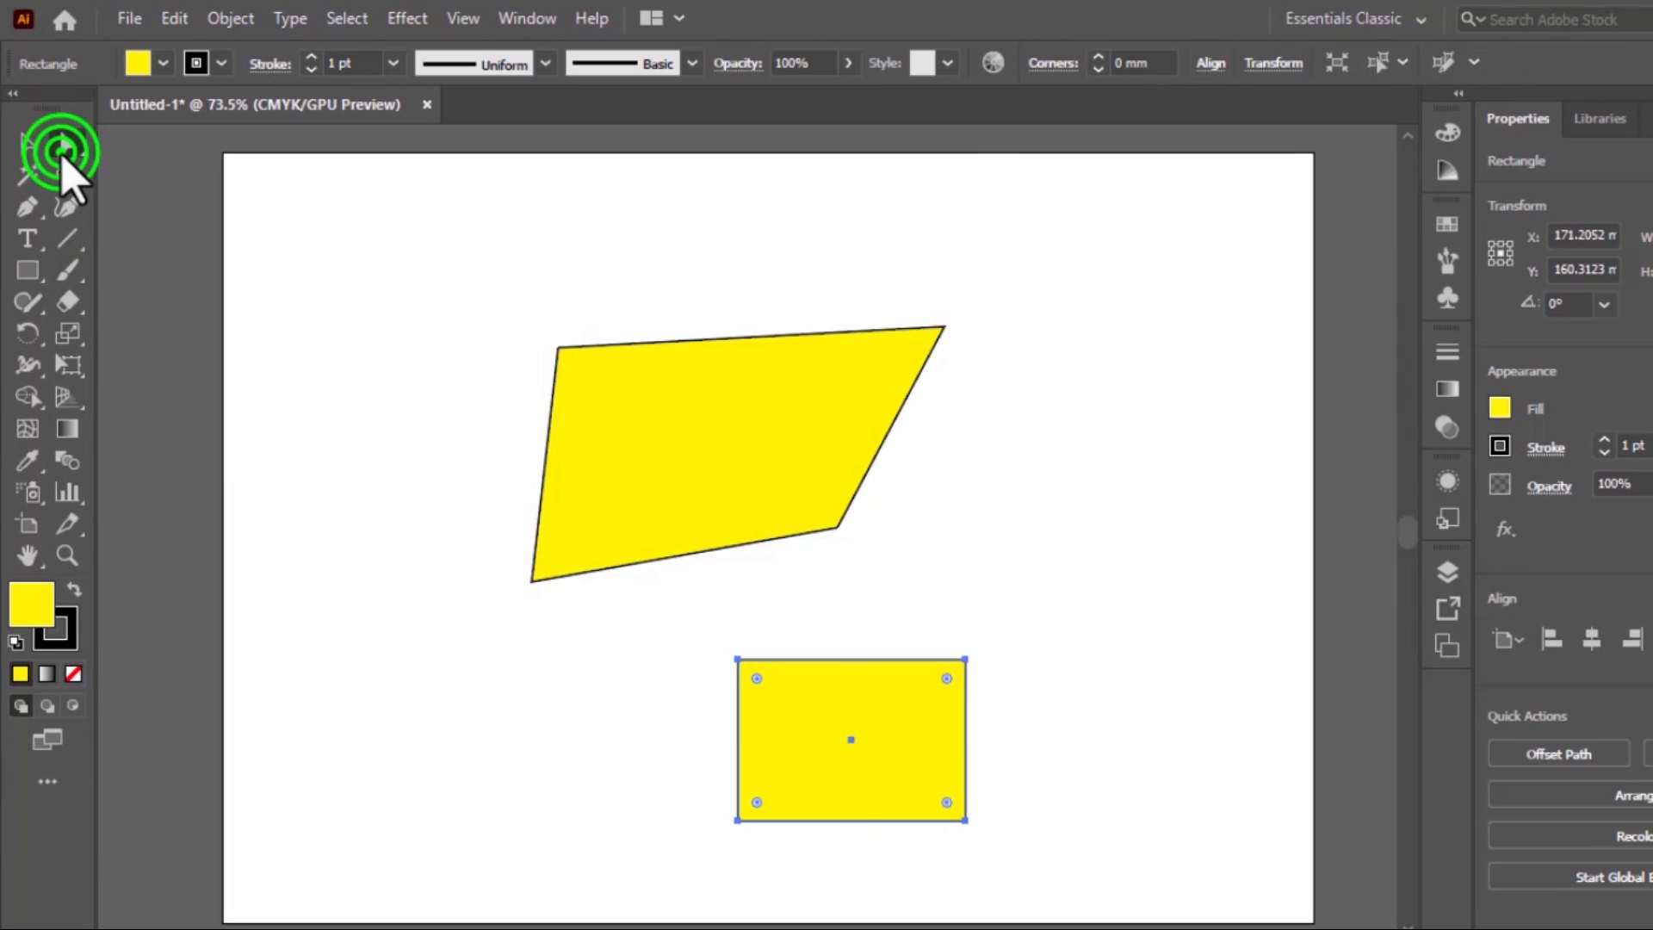
{"action": "left_click_drag", "start_coordinate": [891, 616], "coordinate": [1023, 749]}
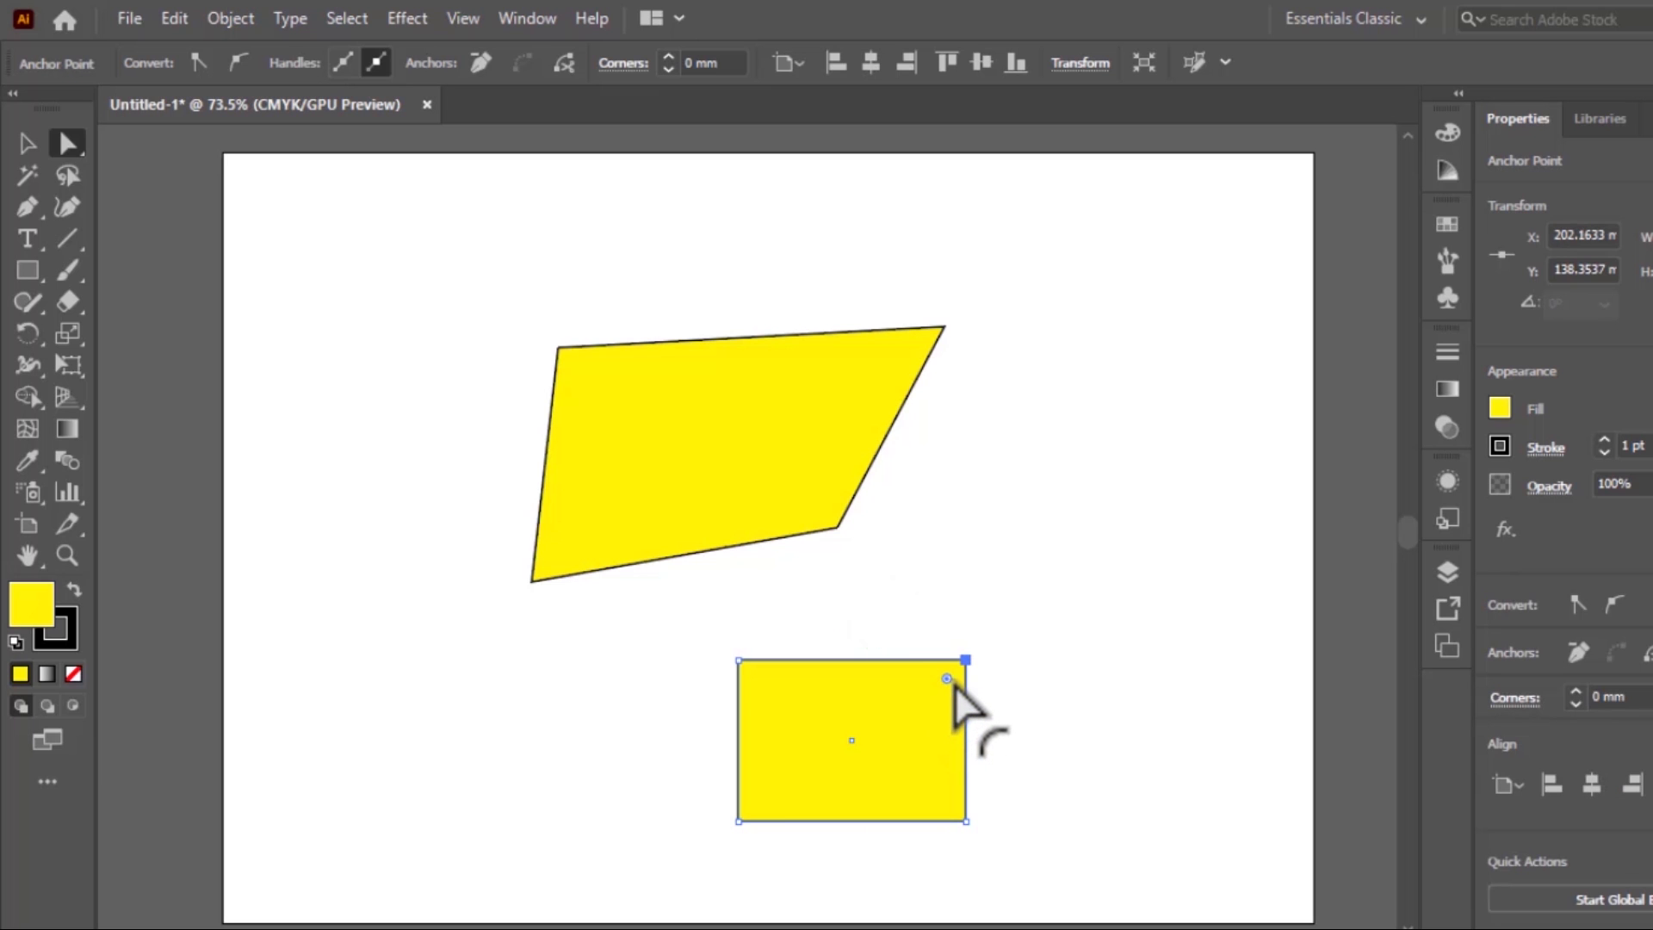
{"action": "left_click_drag", "start_coordinate": [946, 679], "coordinate": [926, 703]}
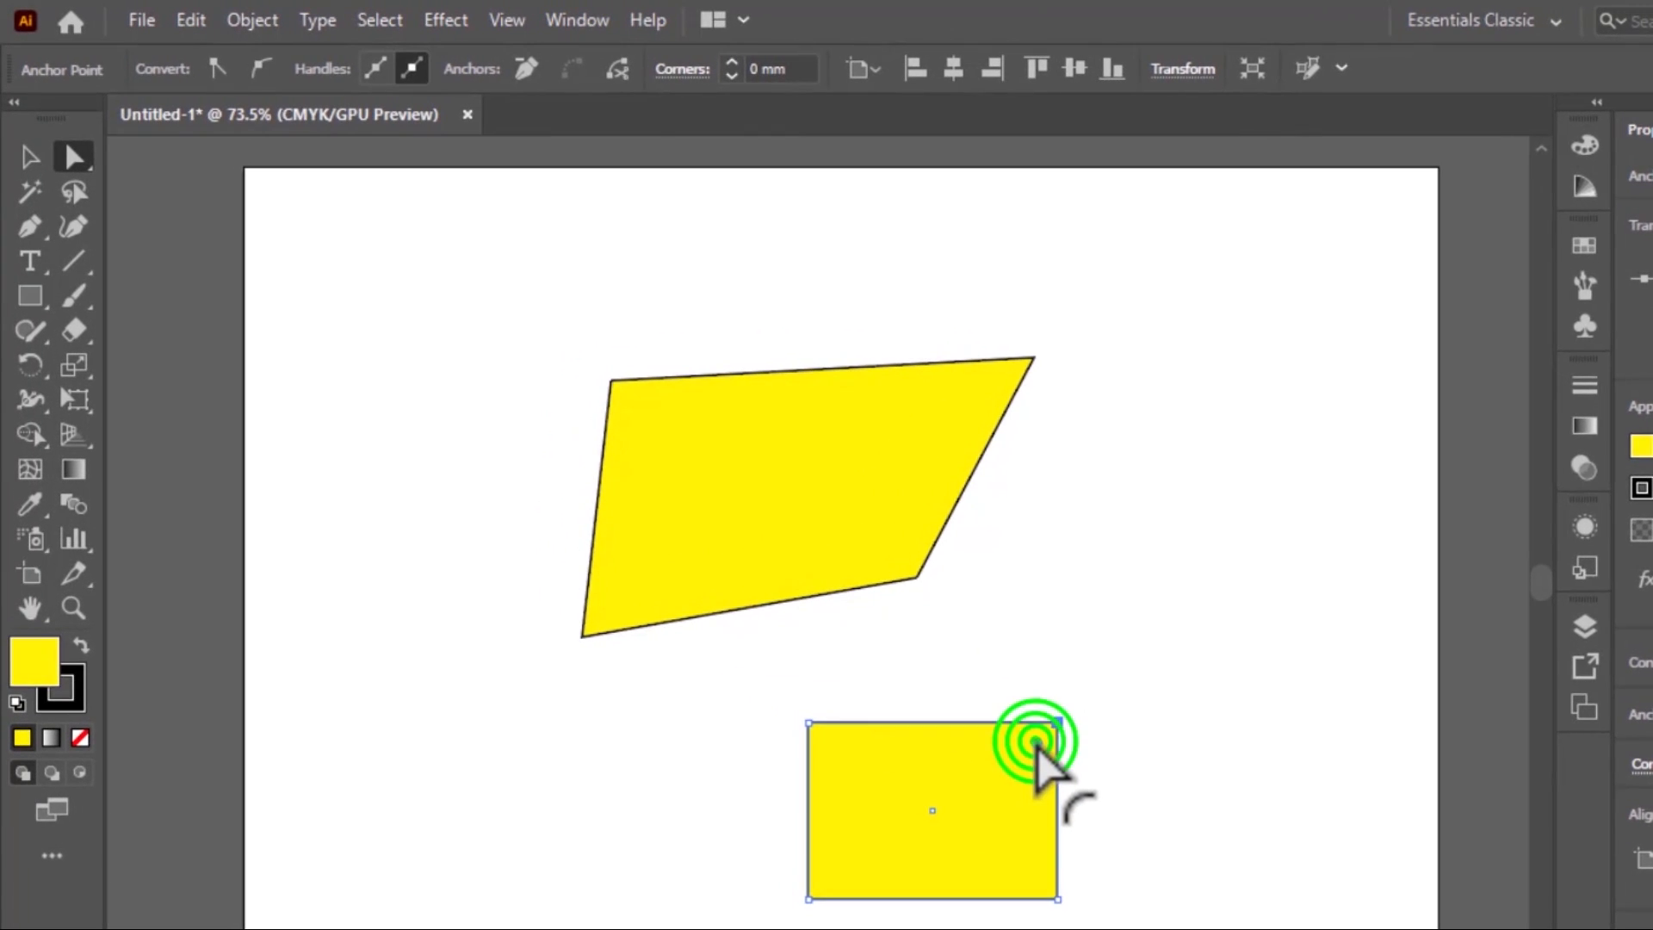
{"action": "left_click_drag", "start_coordinate": [1014, 768], "coordinate": [911, 856]}
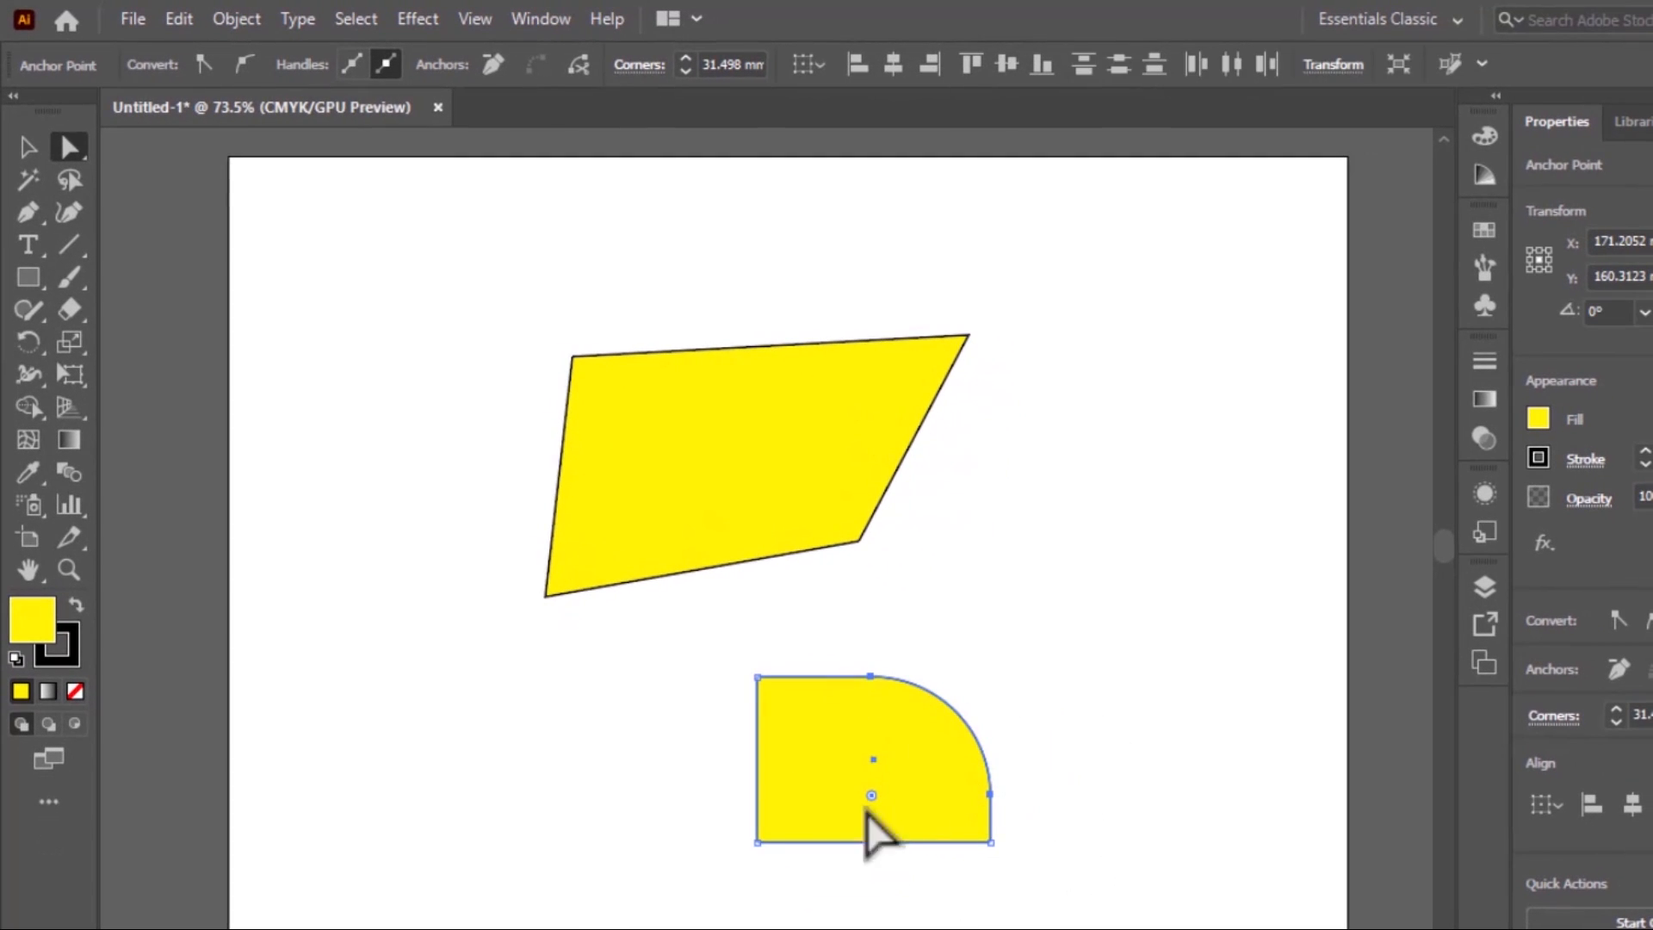
Round only the lower rectangle's lower-left corner to about 41.76 mm for a leaf-like shape, and switch to the Rectangle tool
{"action": "left_click_drag", "start_coordinate": [683, 801], "coordinate": [853, 913]}
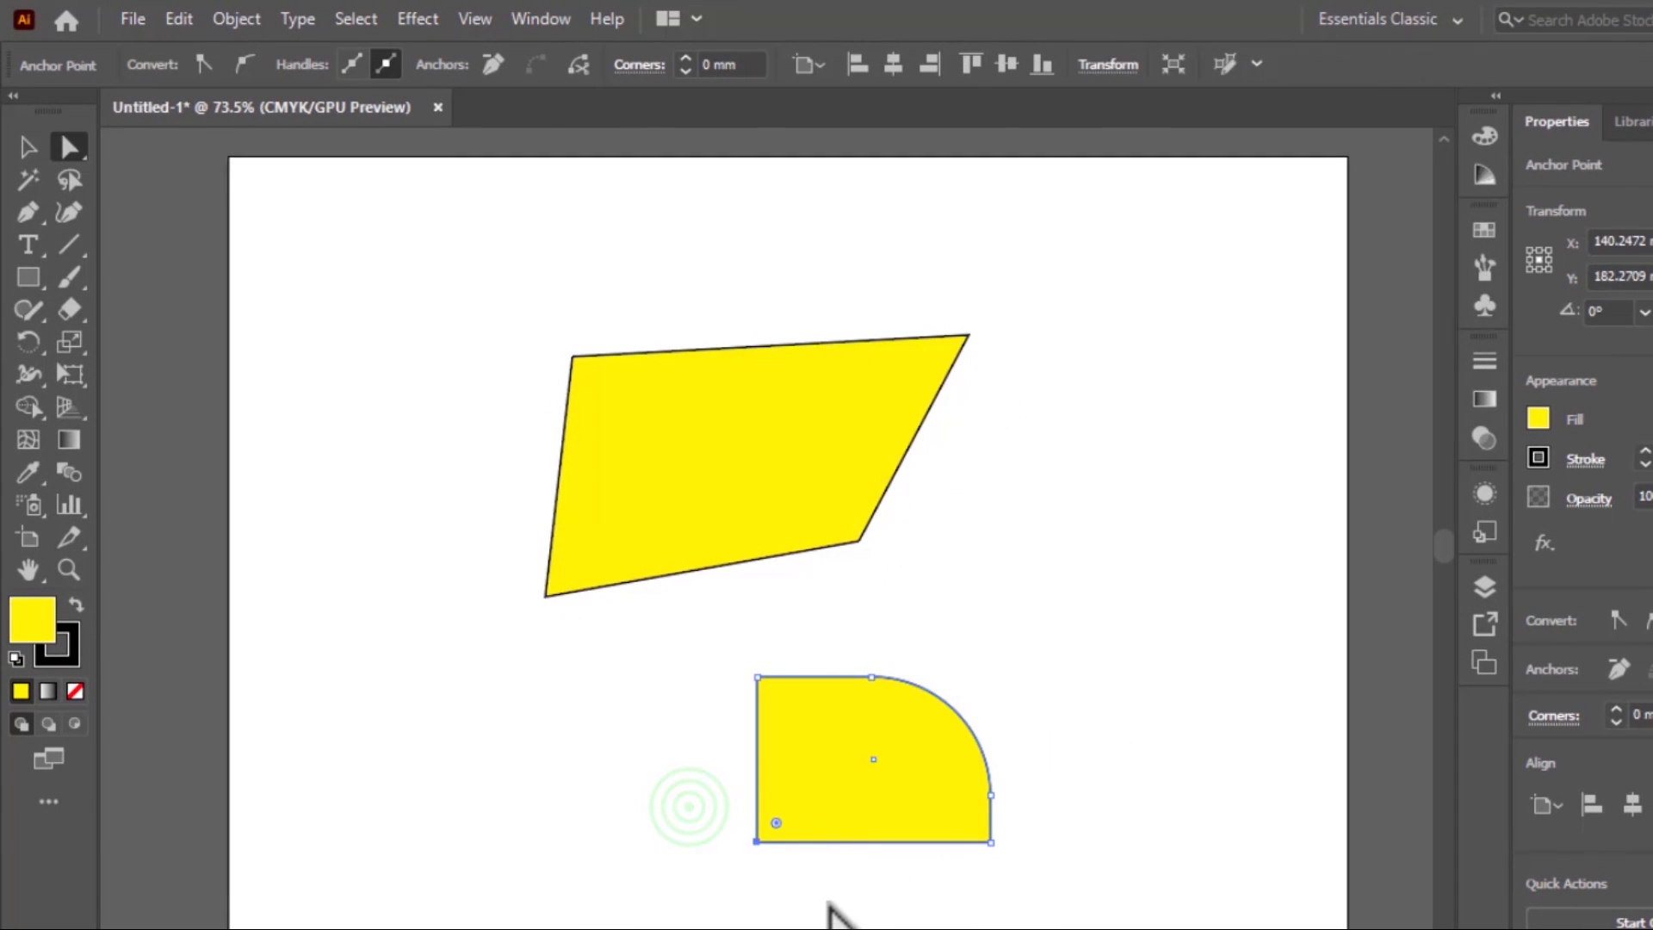
{"action": "left_click_drag", "start_coordinate": [776, 824], "coordinate": [1050, 823]}
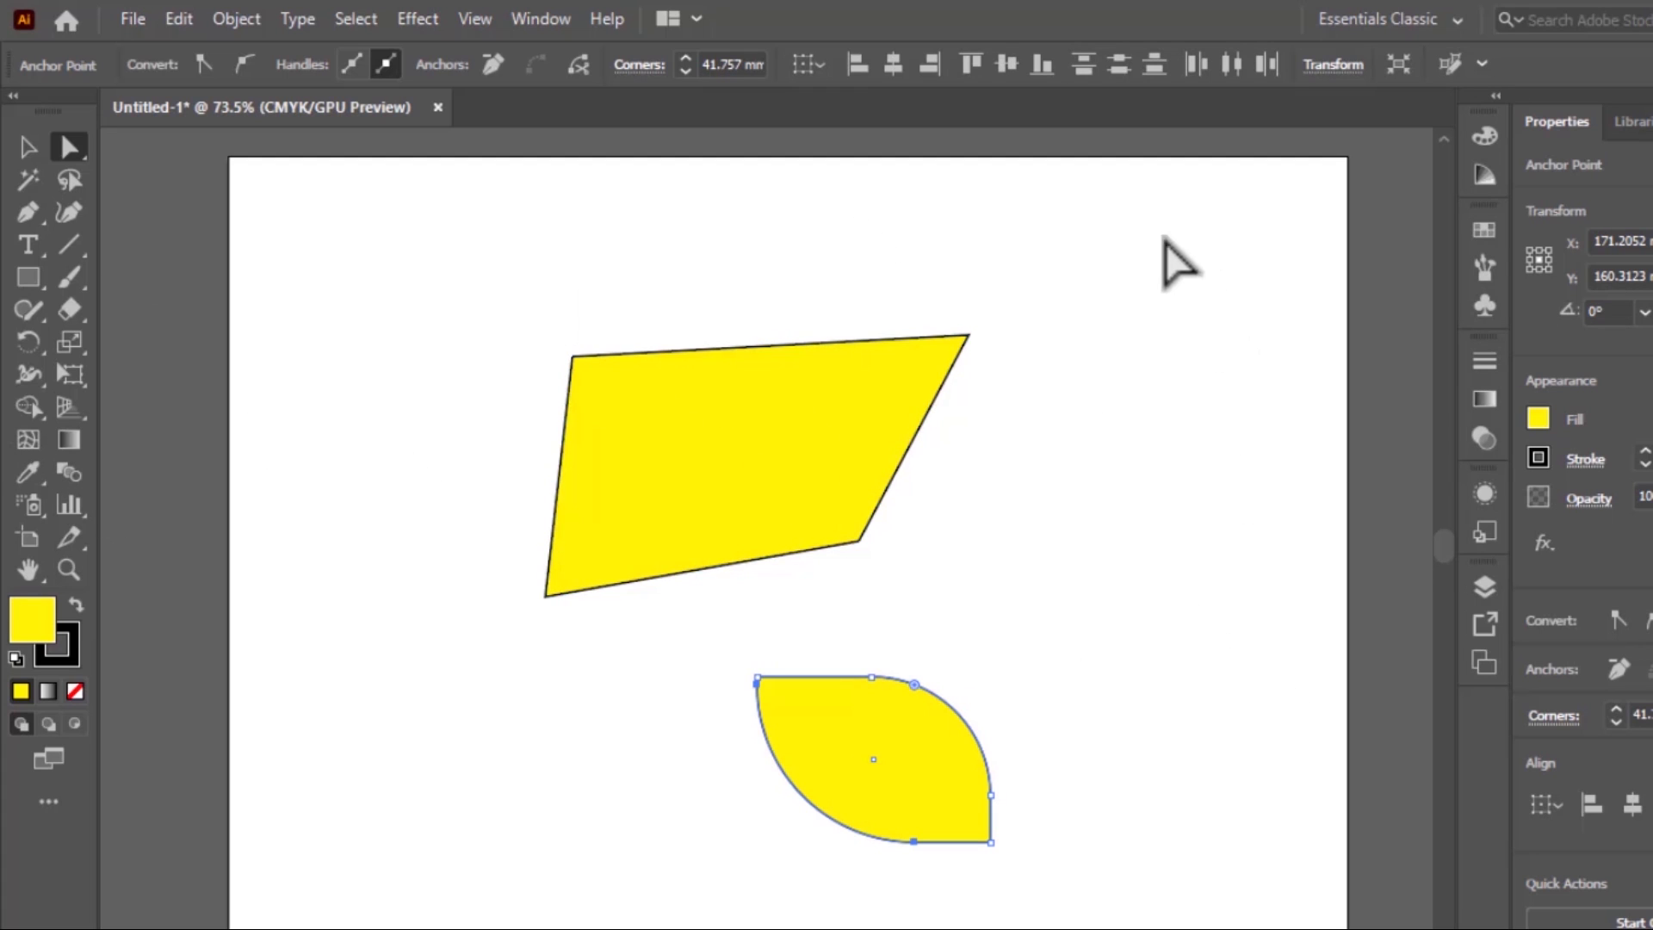
{"action": "left_click", "coordinate": [21, 276]}
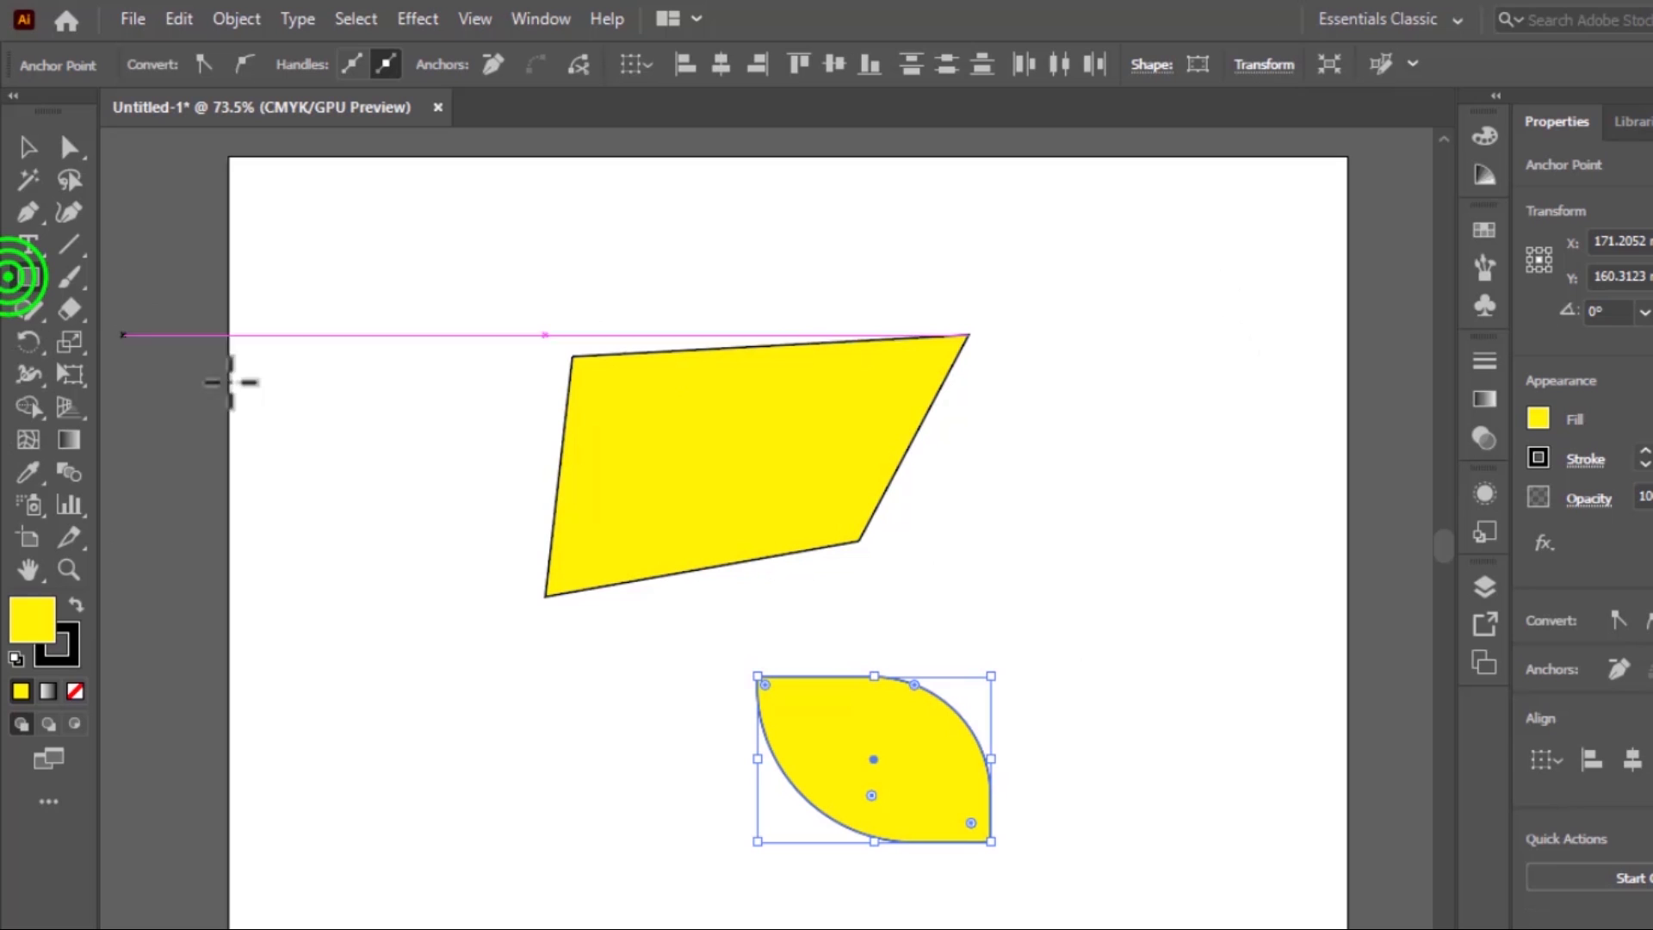
Move the slanted quadrilateral into the artboard's upper-left corner and the leaf shape just below it along the left edge
{"action": "left_click", "coordinate": [41, 291]}
{"action": "left_click", "coordinate": [138, 343]}
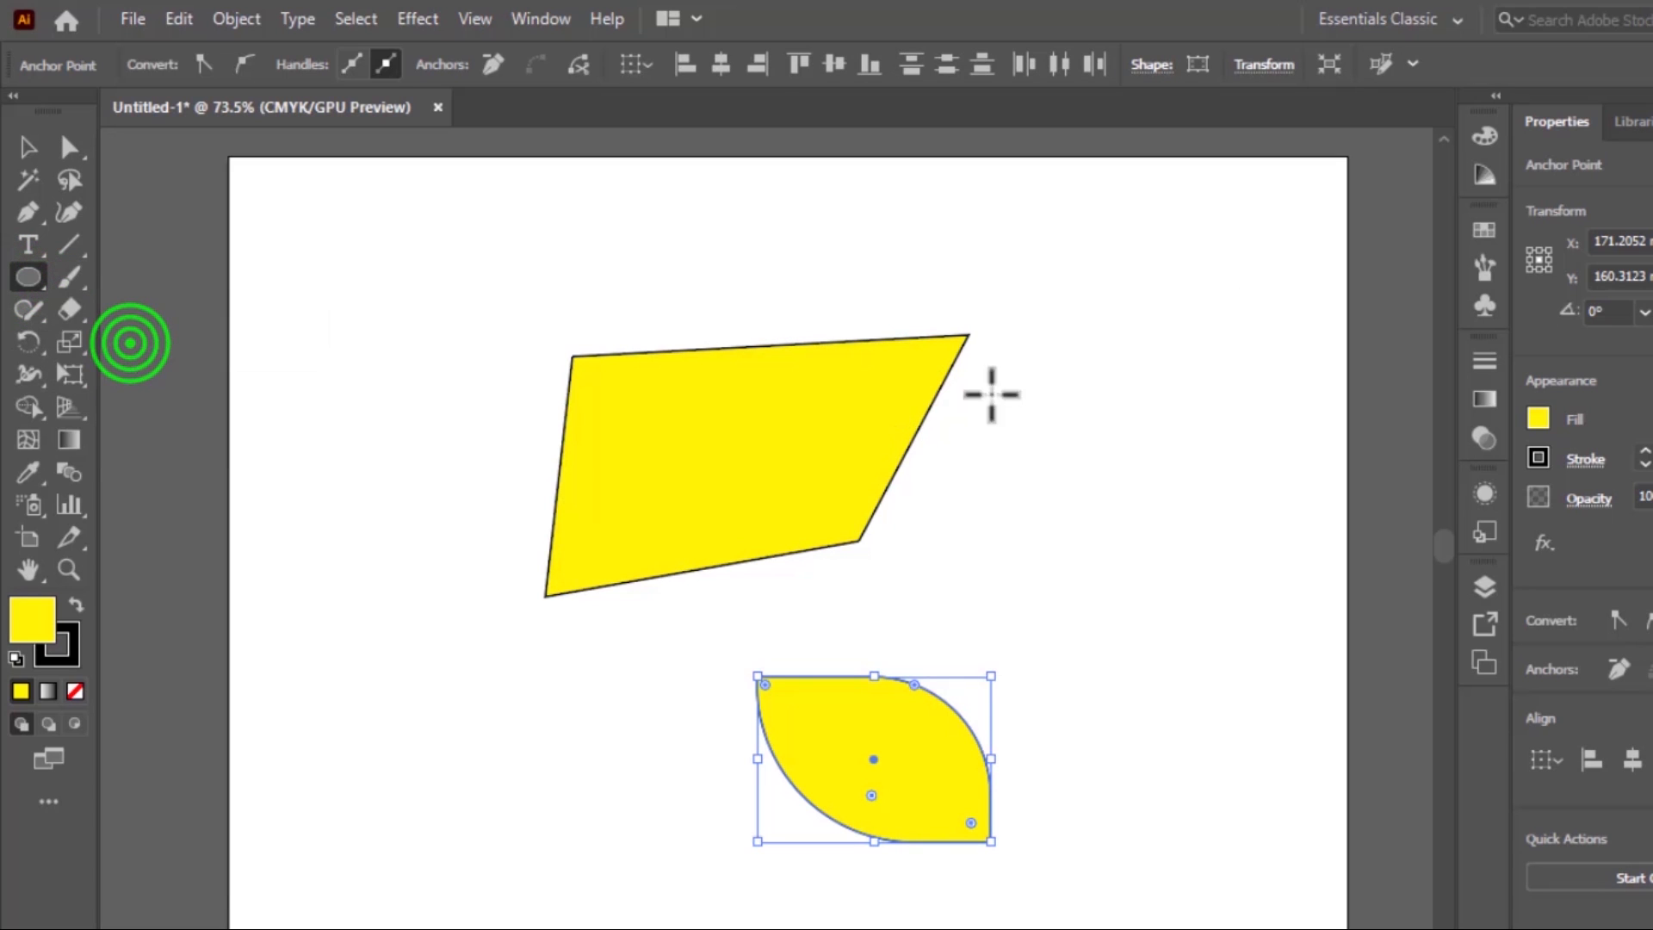
{"action": "left_click", "coordinate": [27, 147]}
{"action": "left_click", "coordinate": [629, 381]}
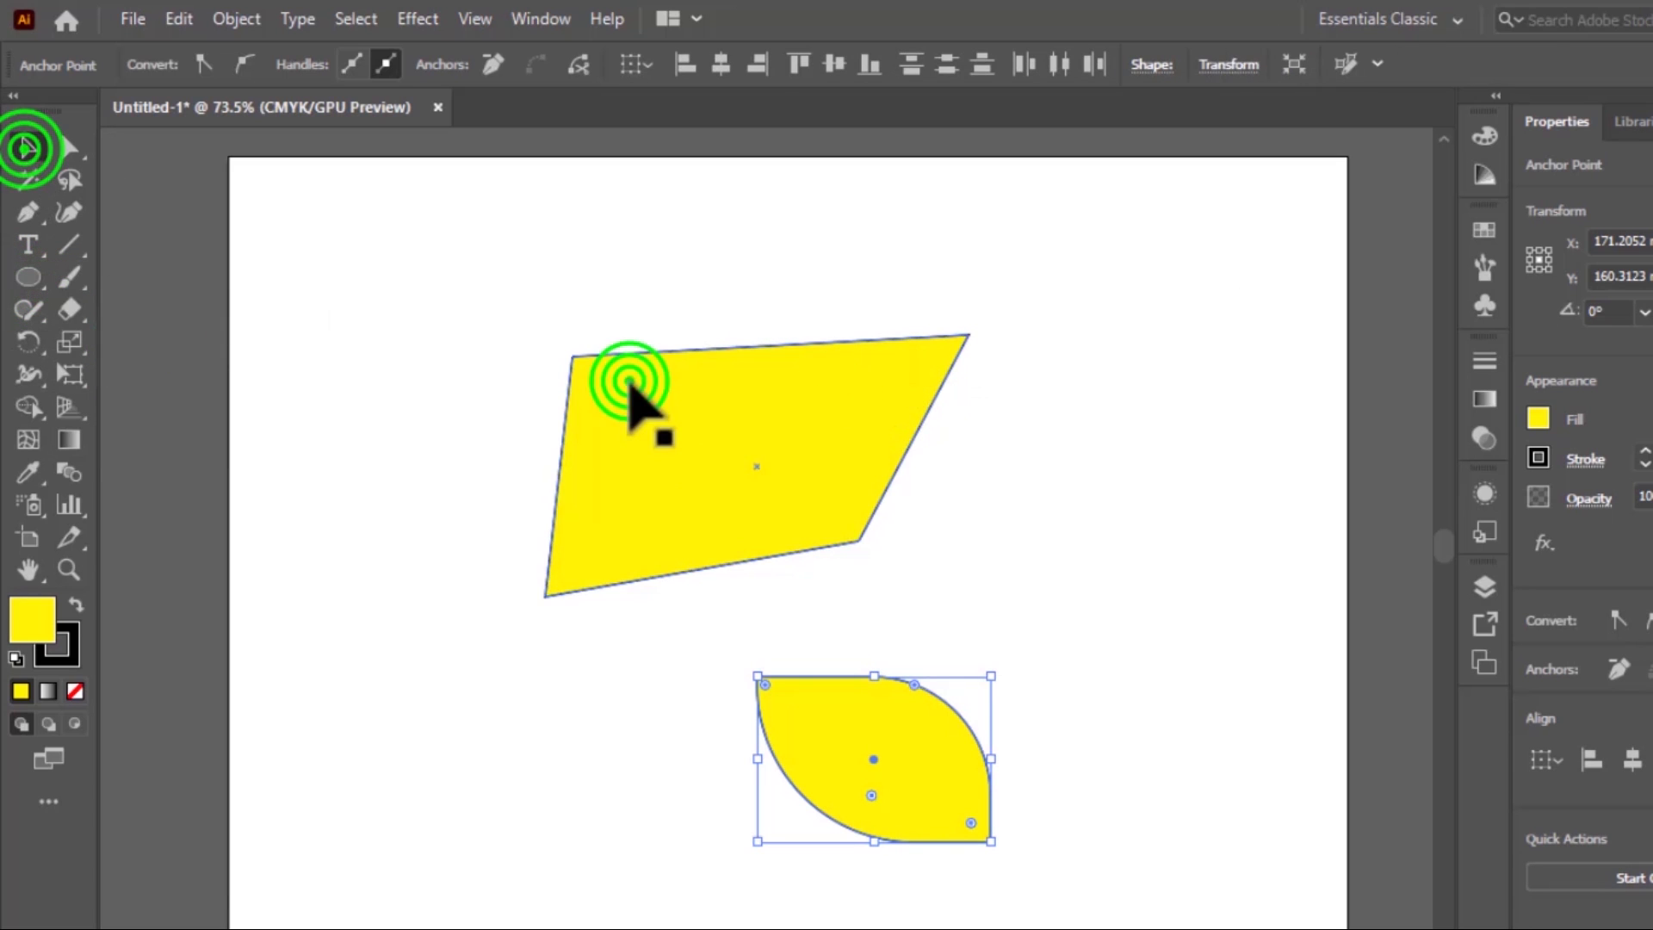
{"action": "left_click_drag", "start_coordinate": [654, 404], "coordinate": [340, 231]}
{"action": "left_click_drag", "start_coordinate": [816, 771], "coordinate": [276, 674]}
Draw a yellow circle with the Ellipse tool in the free area, centred at about X 165 mm, Y 107 mm
{"action": "left_click", "coordinate": [27, 278]}
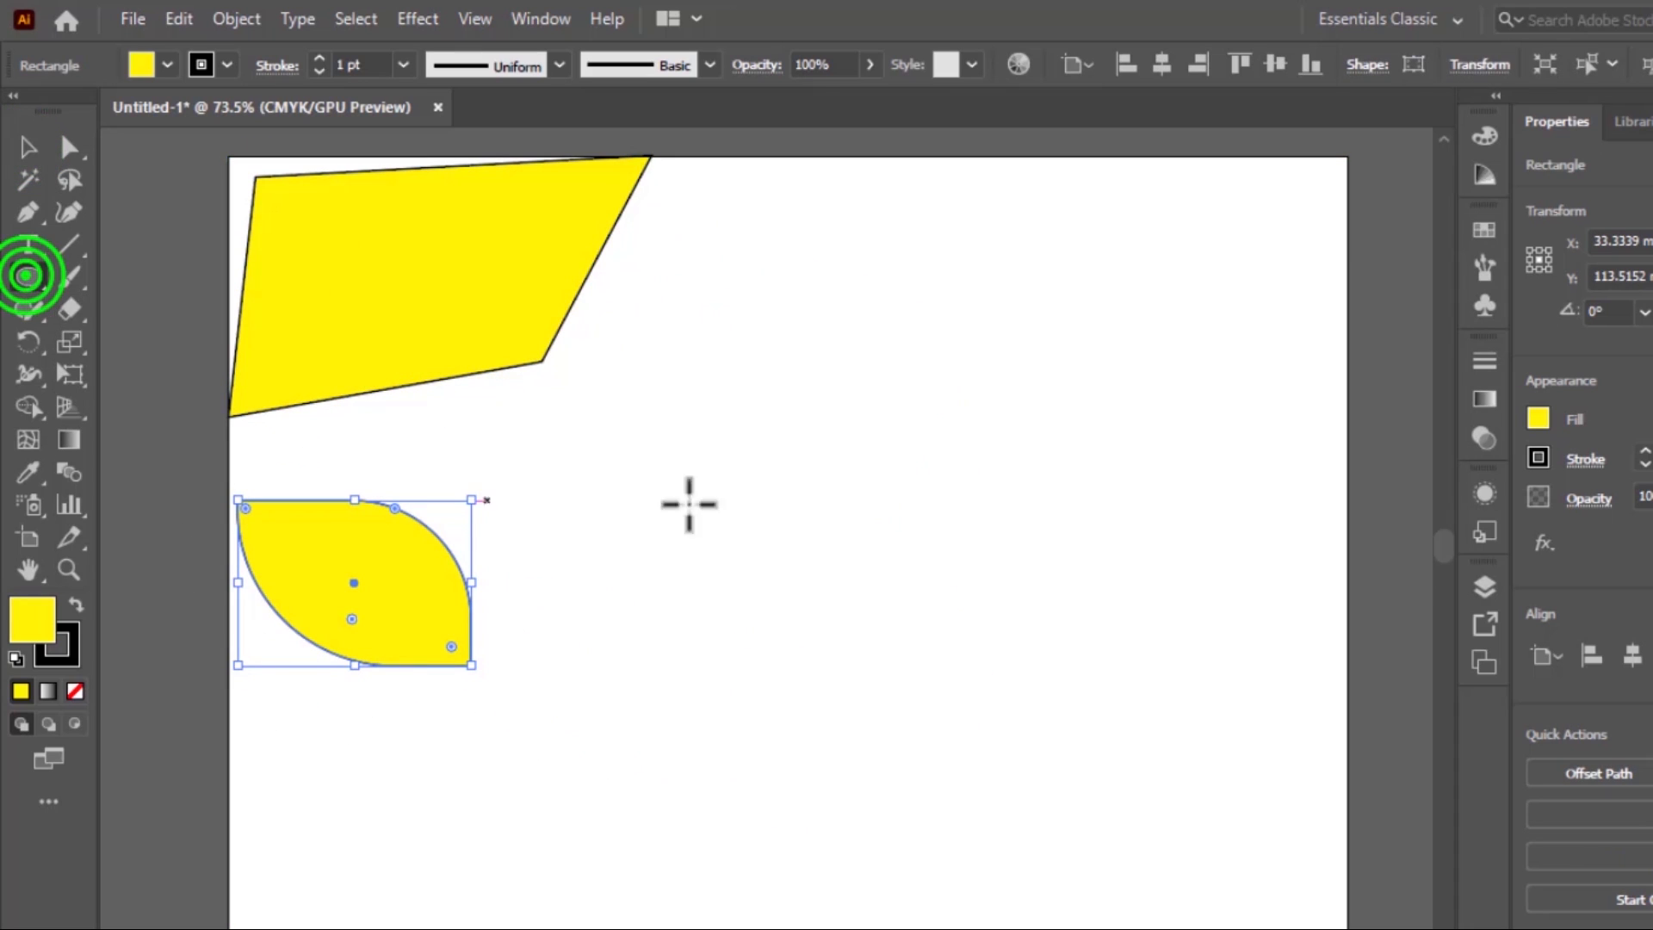
{"action": "left_click_drag", "start_coordinate": [702, 409], "coordinate": [999, 699]}
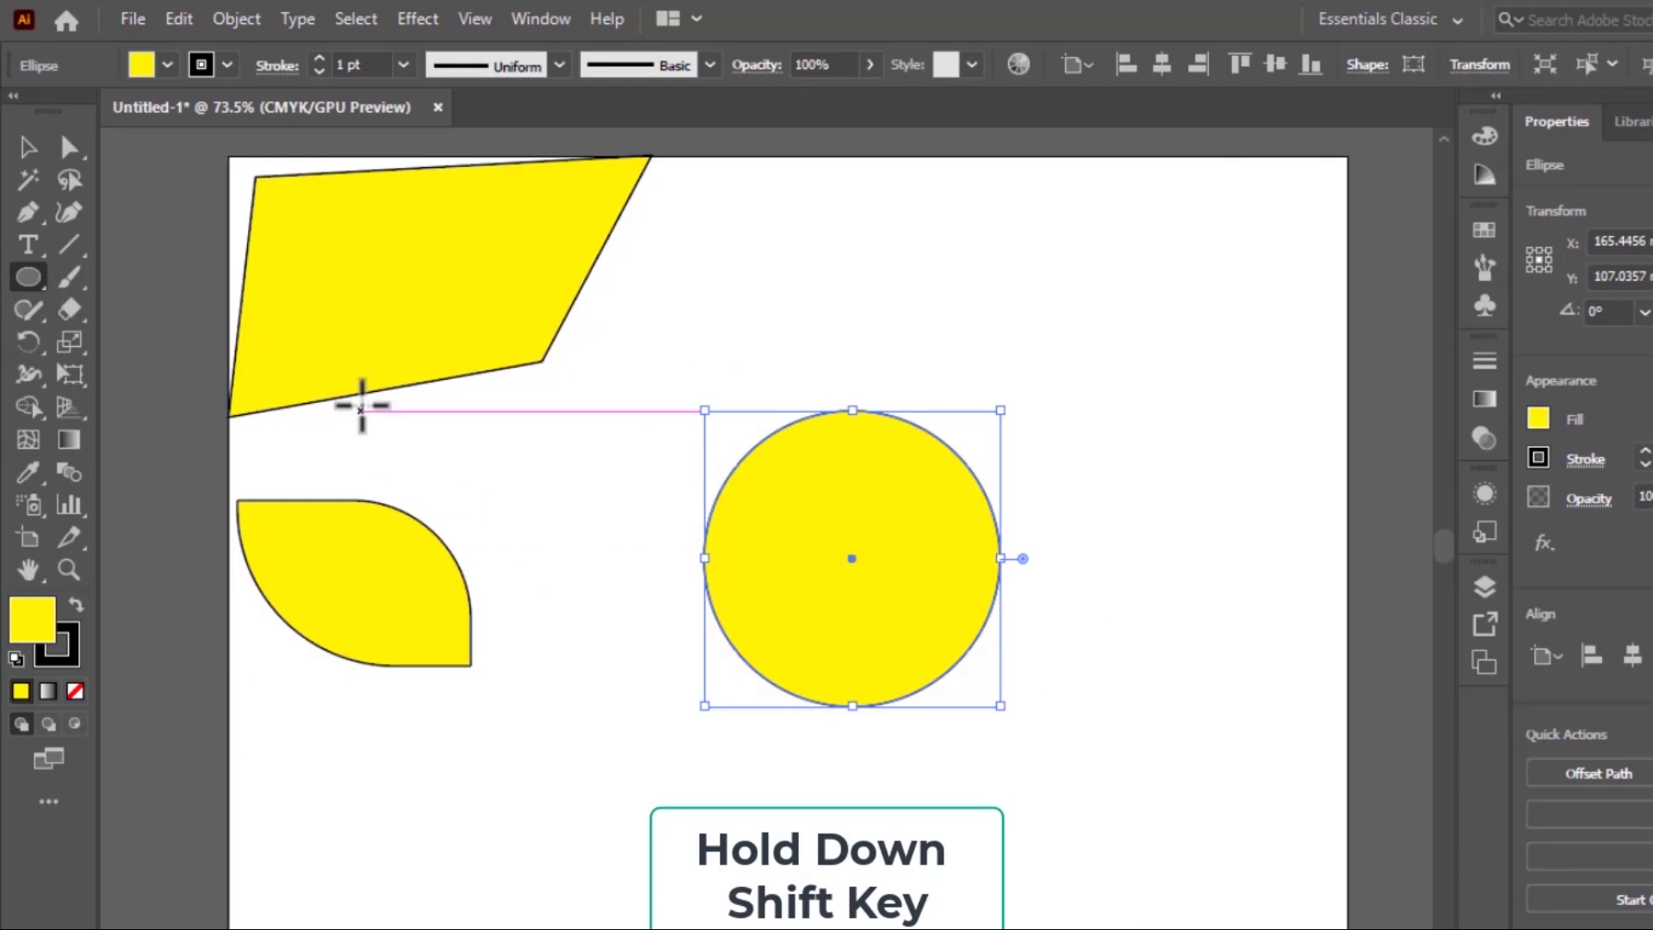
Tilt and lengthen the circle's top anchor handles for an uneven peak using Direct Selection, and shift the shape slightly right and down
{"action": "left_click", "coordinate": [74, 142]}
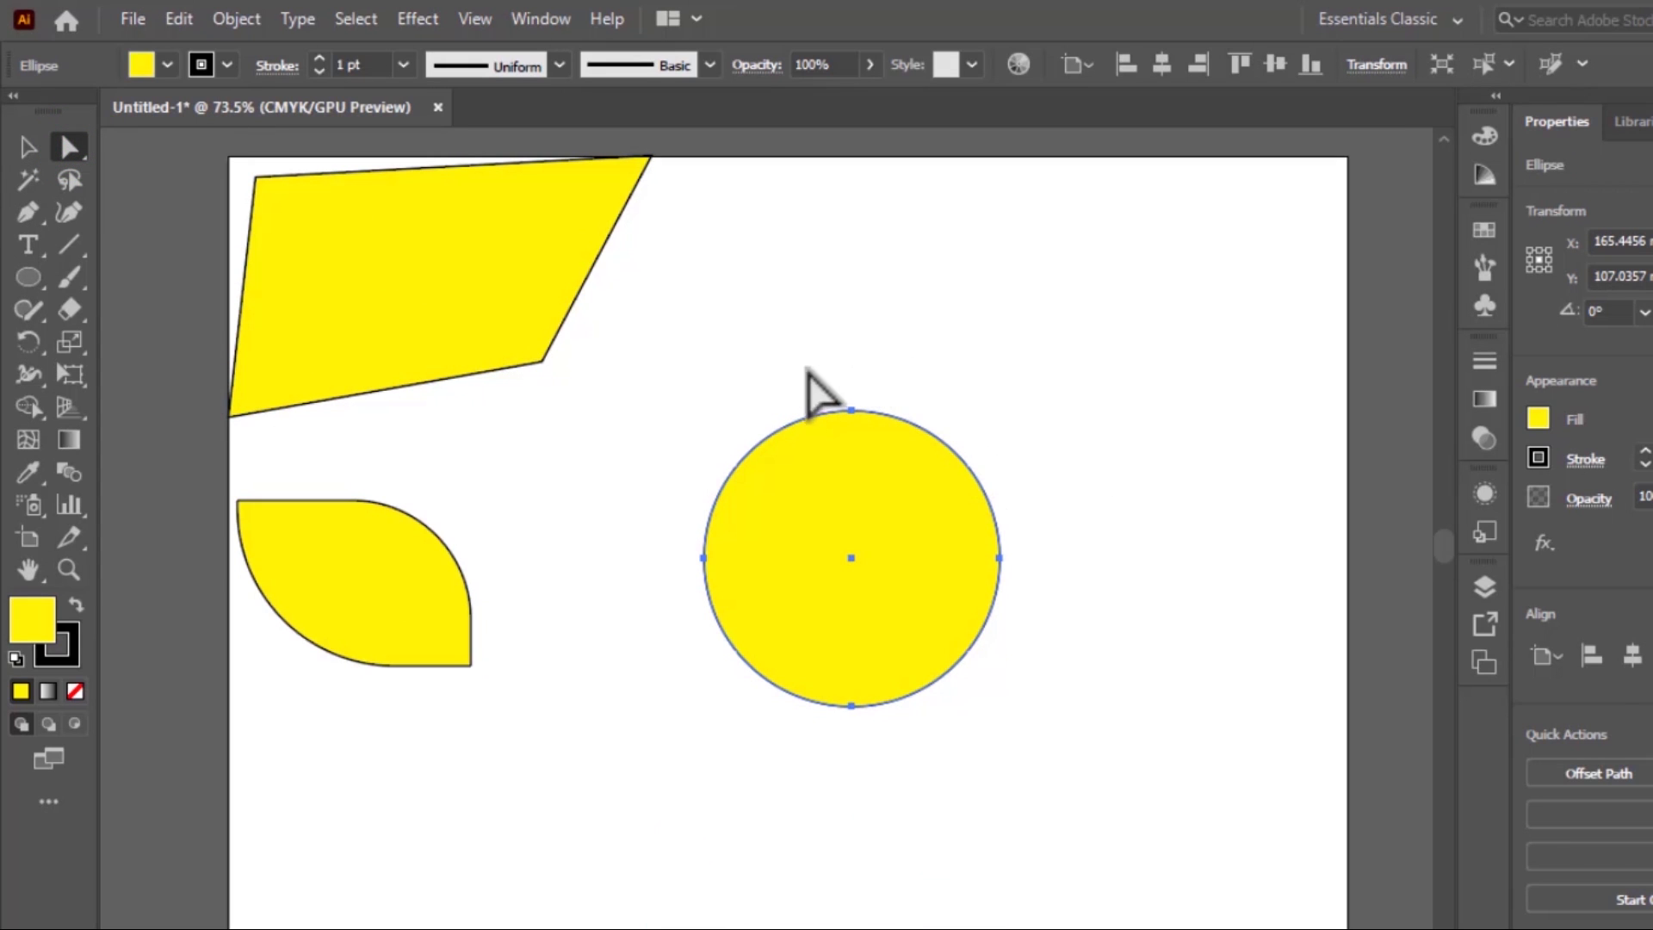
{"action": "left_click_drag", "start_coordinate": [756, 413], "coordinate": [1089, 492]}
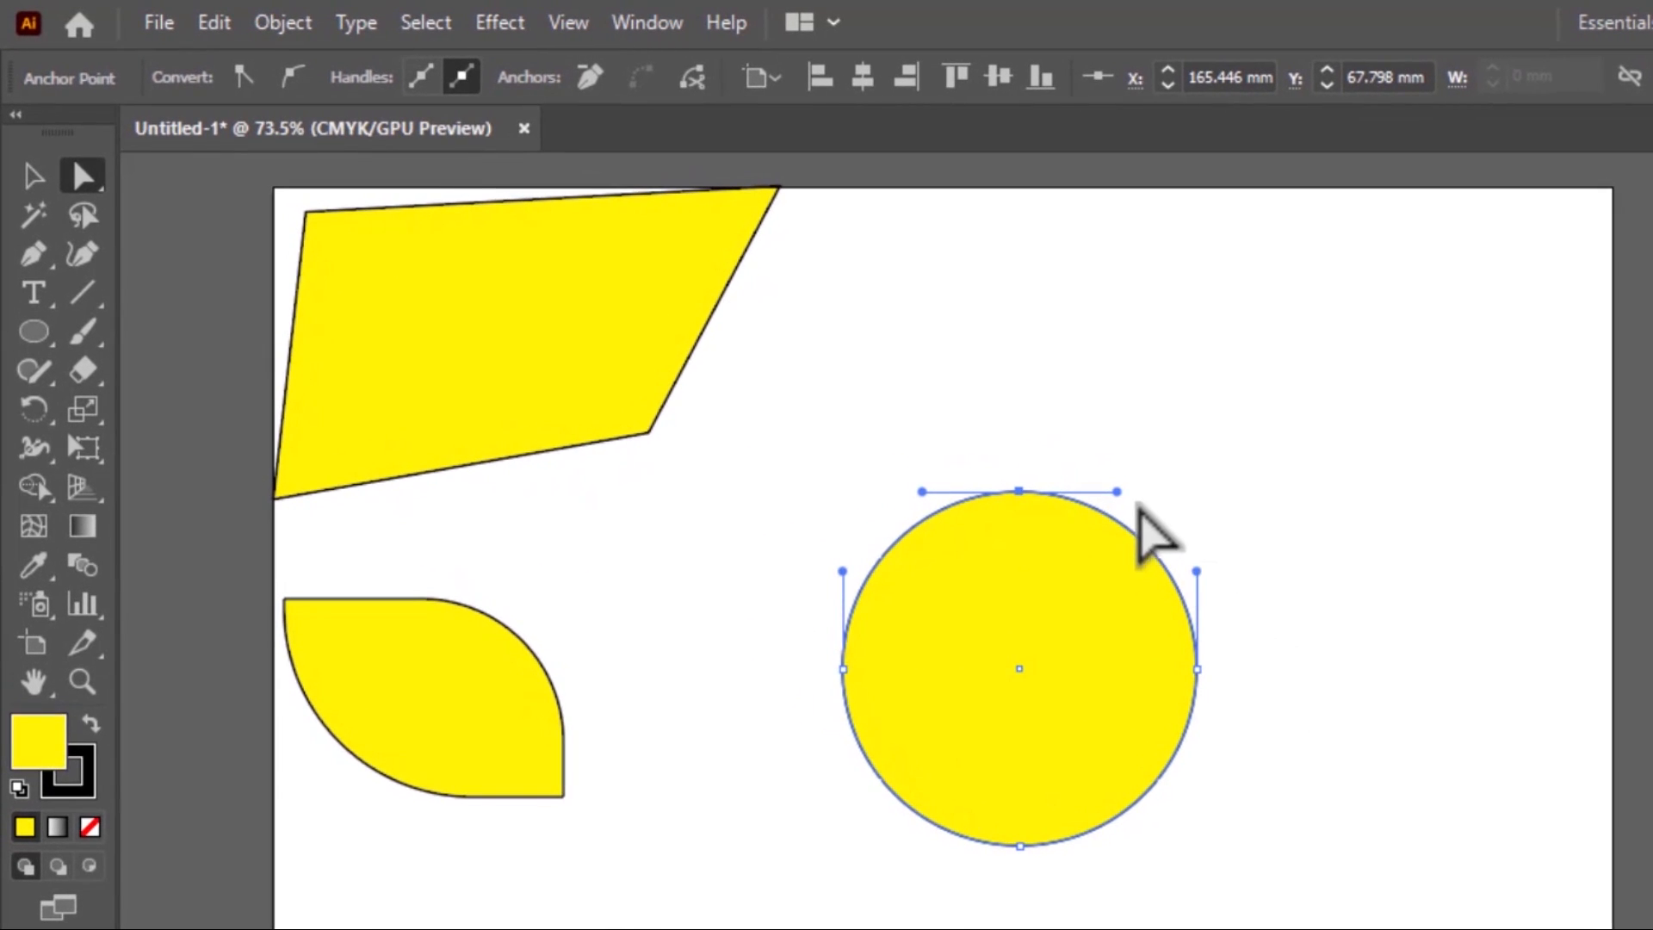
{"action": "mouse_move", "coordinate": [912, 522]}
{"action": "left_mouse_down"}
{"action": "mouse_move", "coordinate": [818, 470]}
{"action": "mouse_move", "coordinate": [903, 506]}
{"action": "left_mouse_up"}
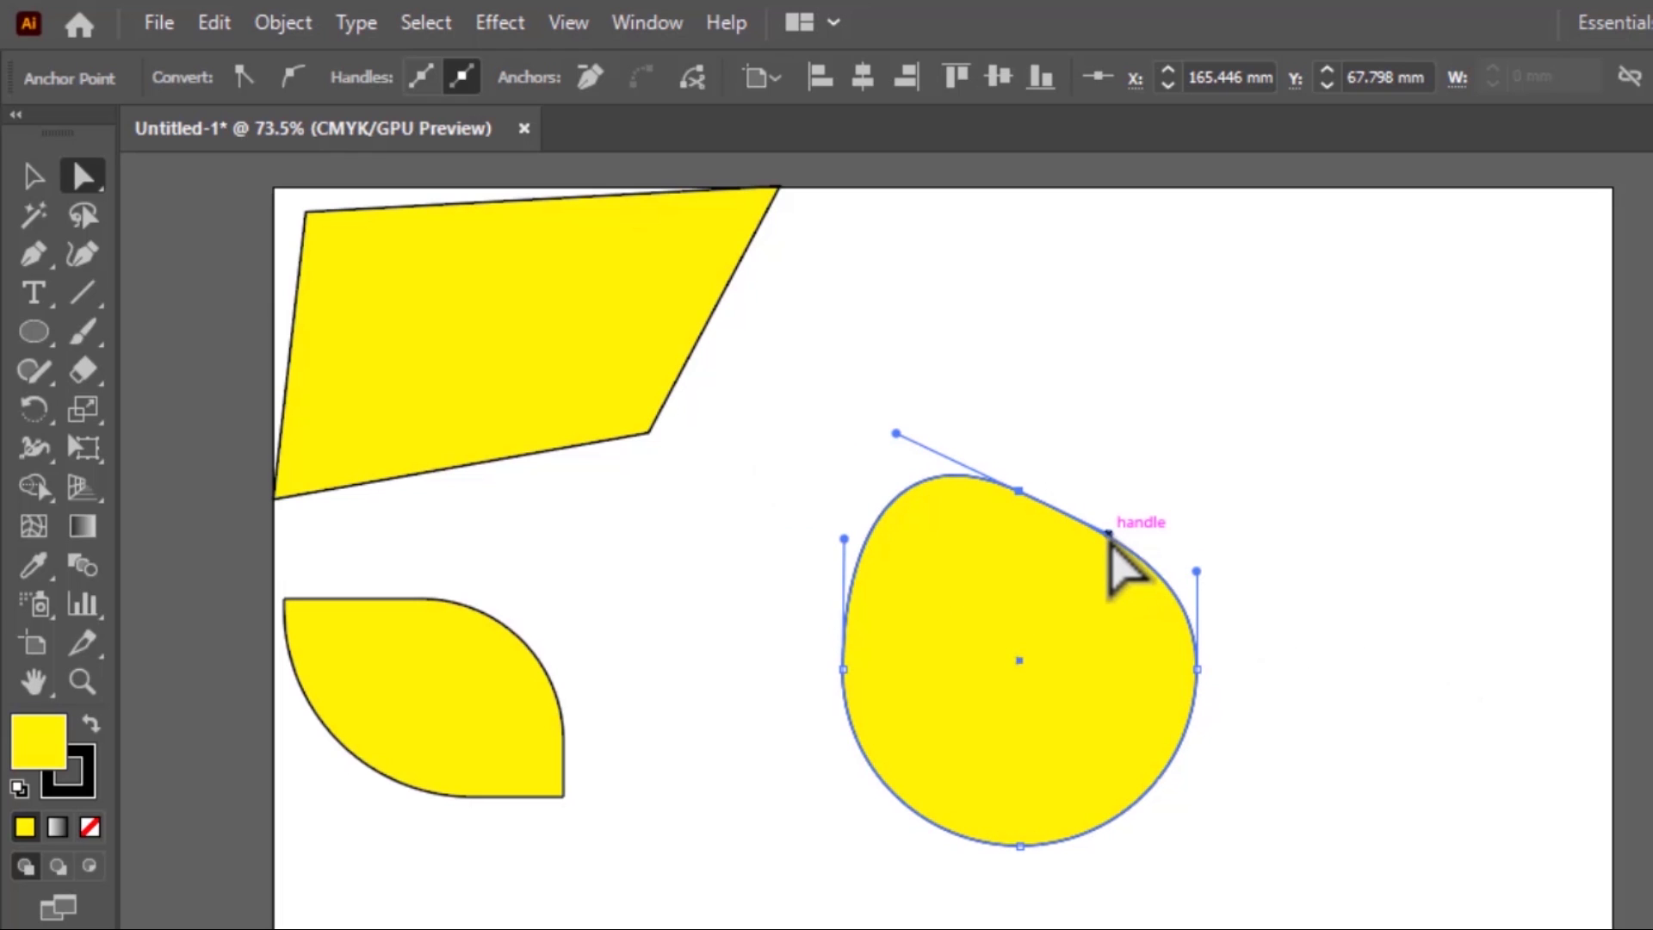
{"action": "left_click_drag", "start_coordinate": [1112, 536], "coordinate": [1070, 285]}
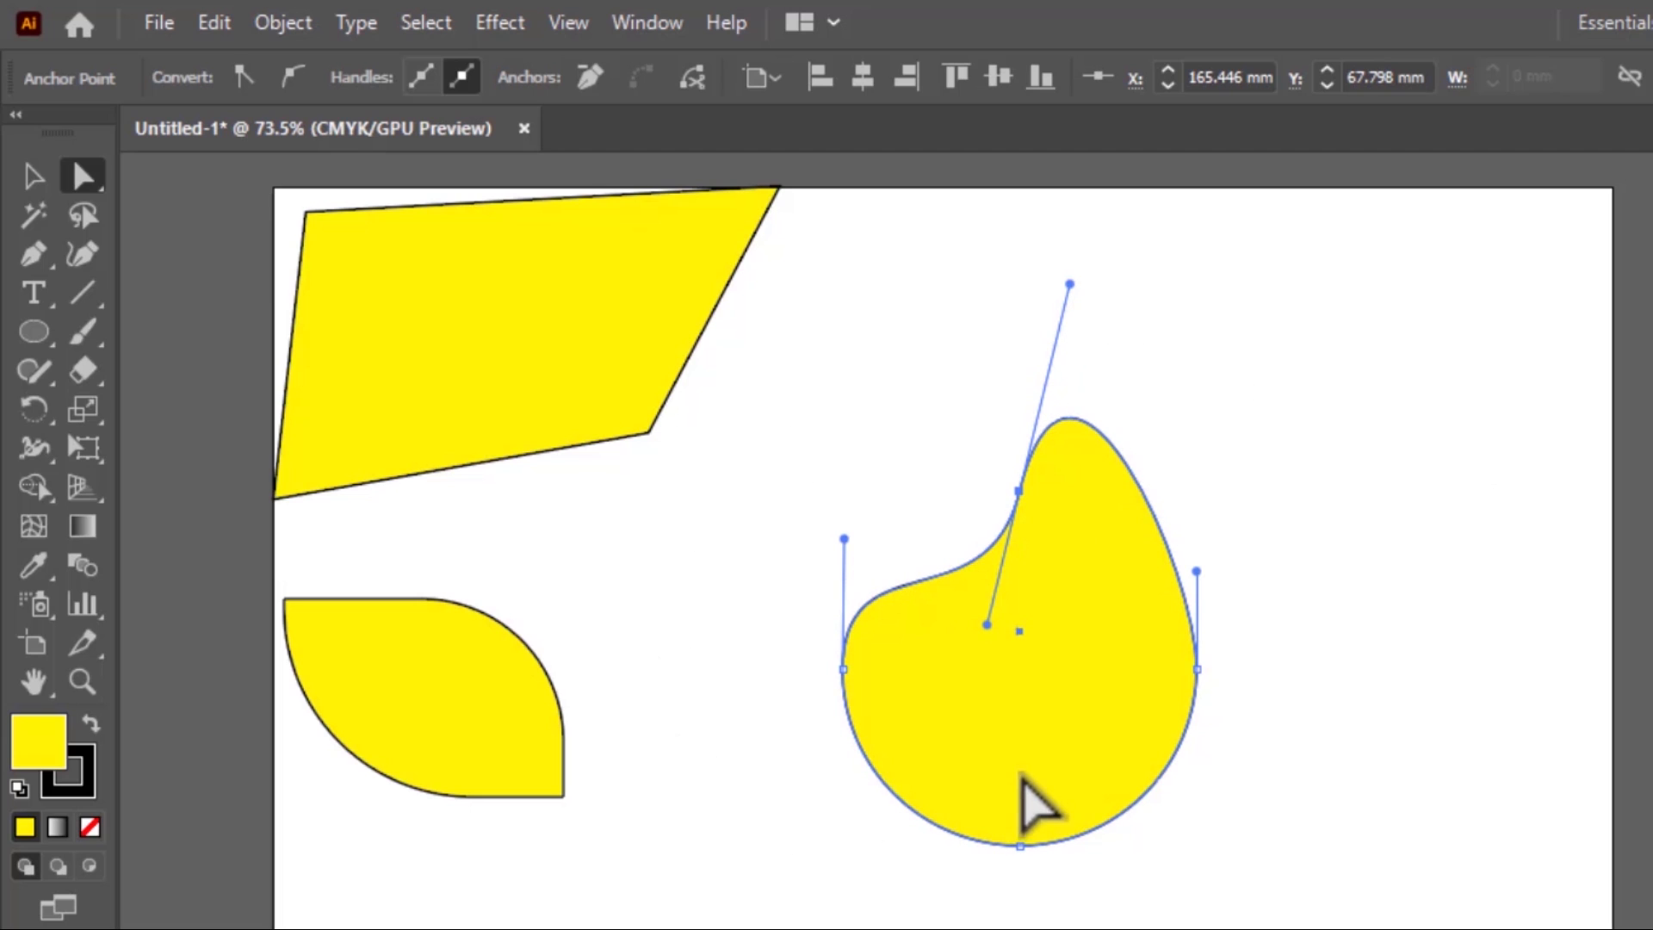
{"action": "left_click_drag", "start_coordinate": [982, 627], "coordinate": [1064, 680]}
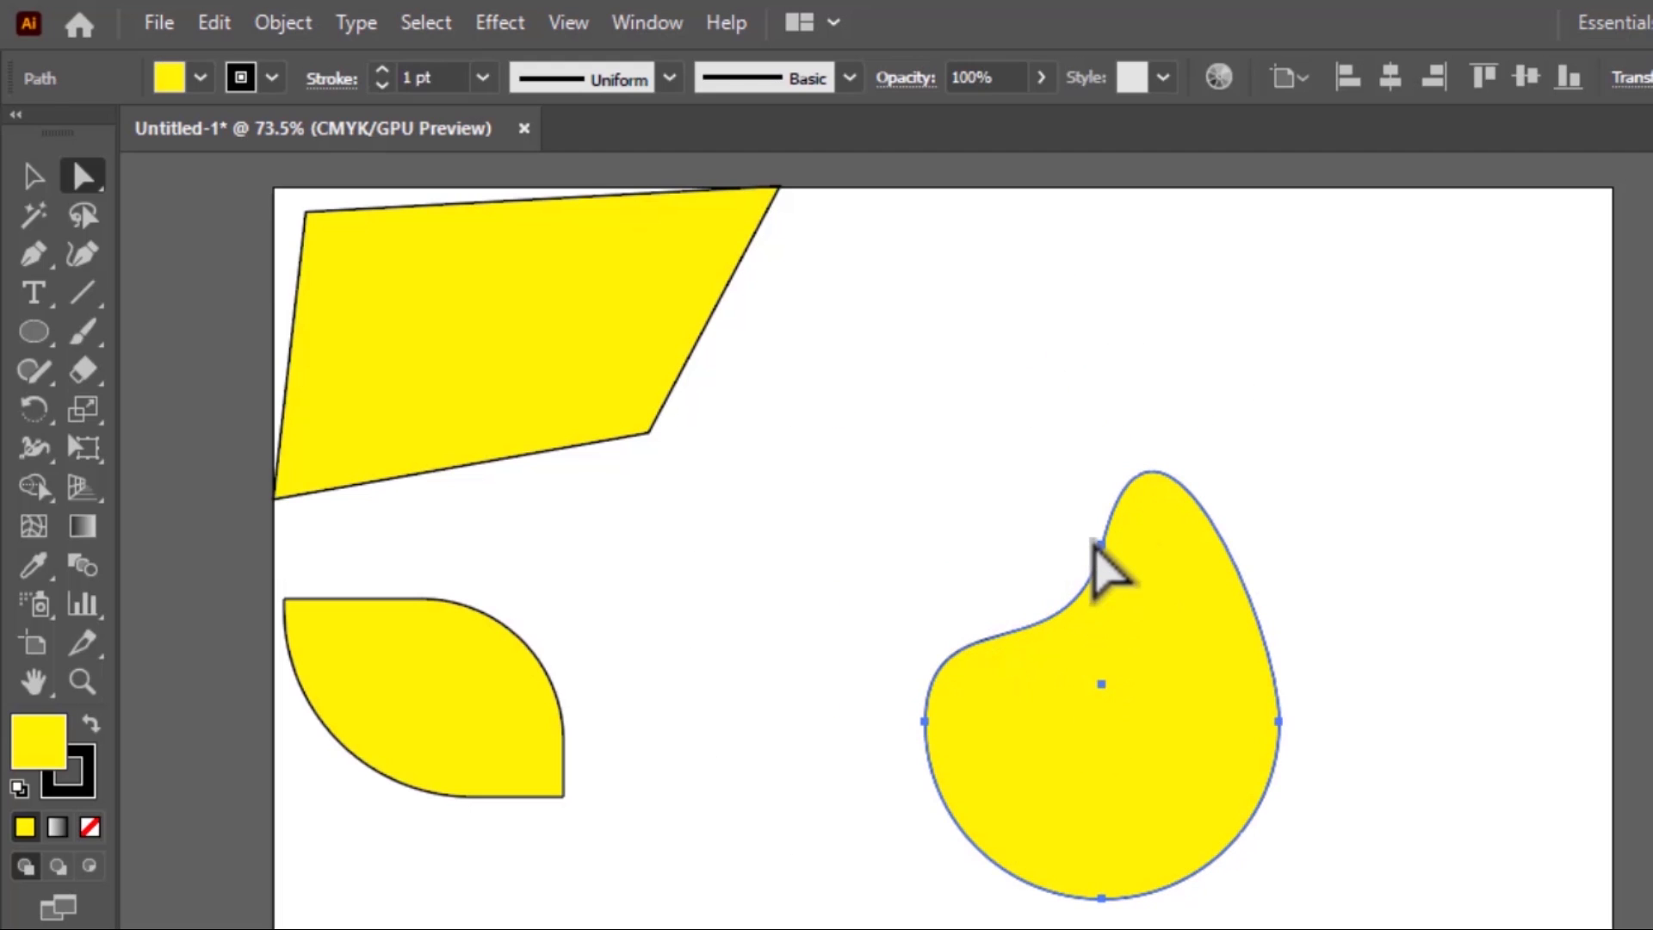
Select the reshaped circle's anchors one after another, pull the right anchor's lower handle outward to bulge the lower-right curve, and deselect
{"action": "left_click", "coordinate": [1102, 543]}
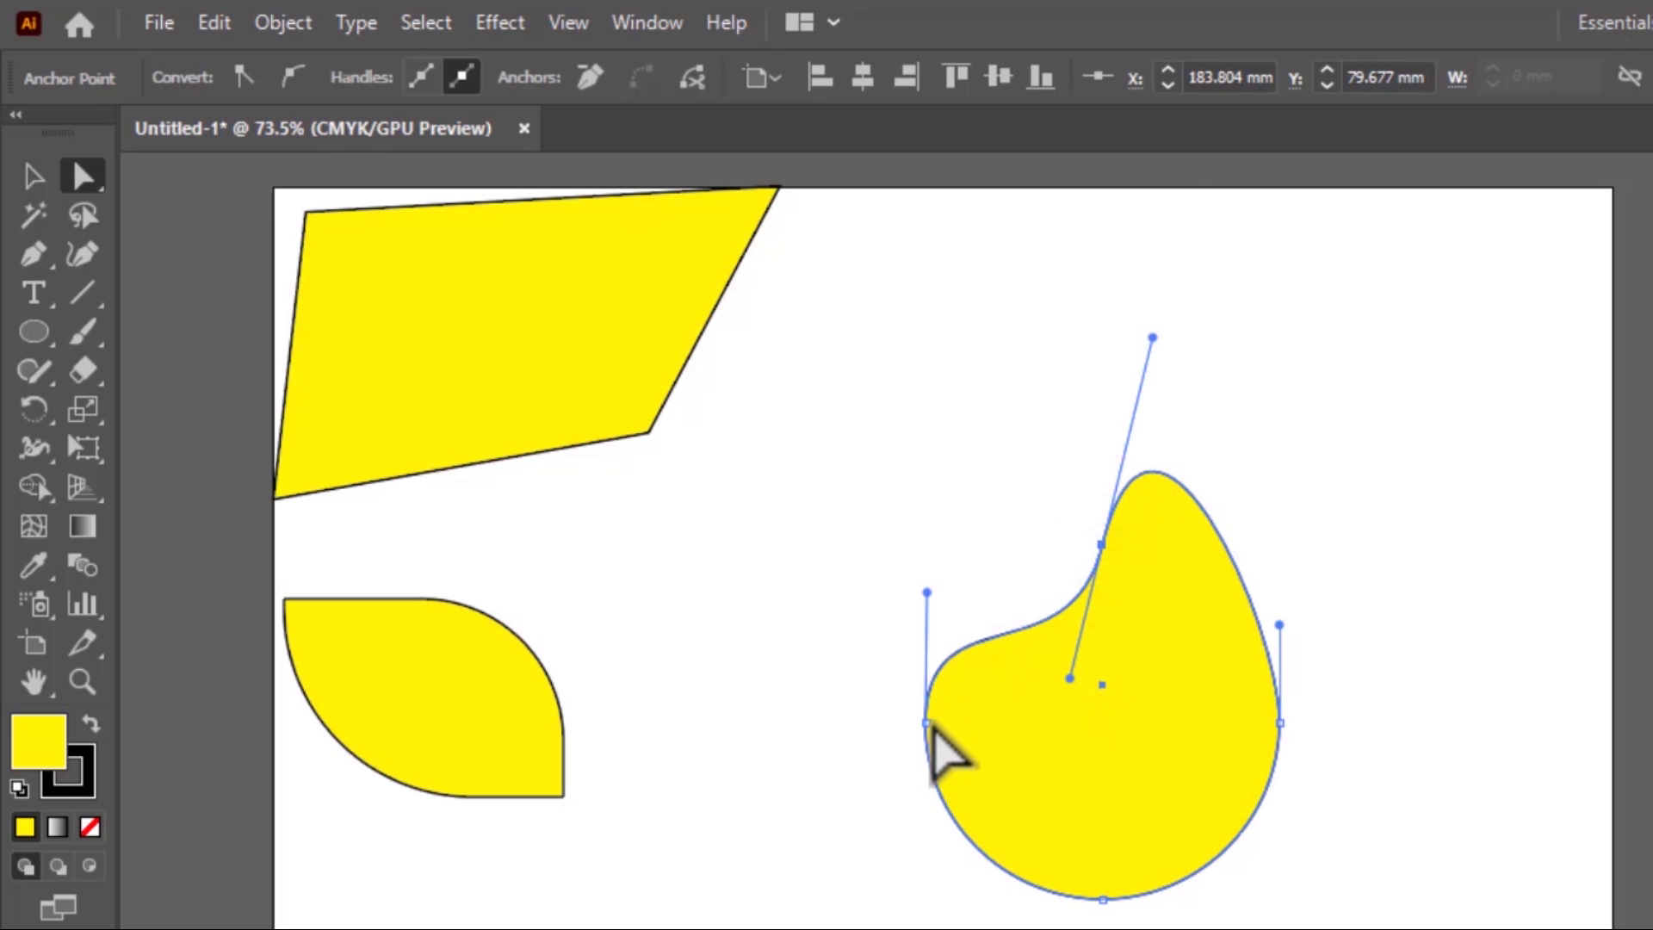
{"action": "left_click", "coordinate": [926, 721]}
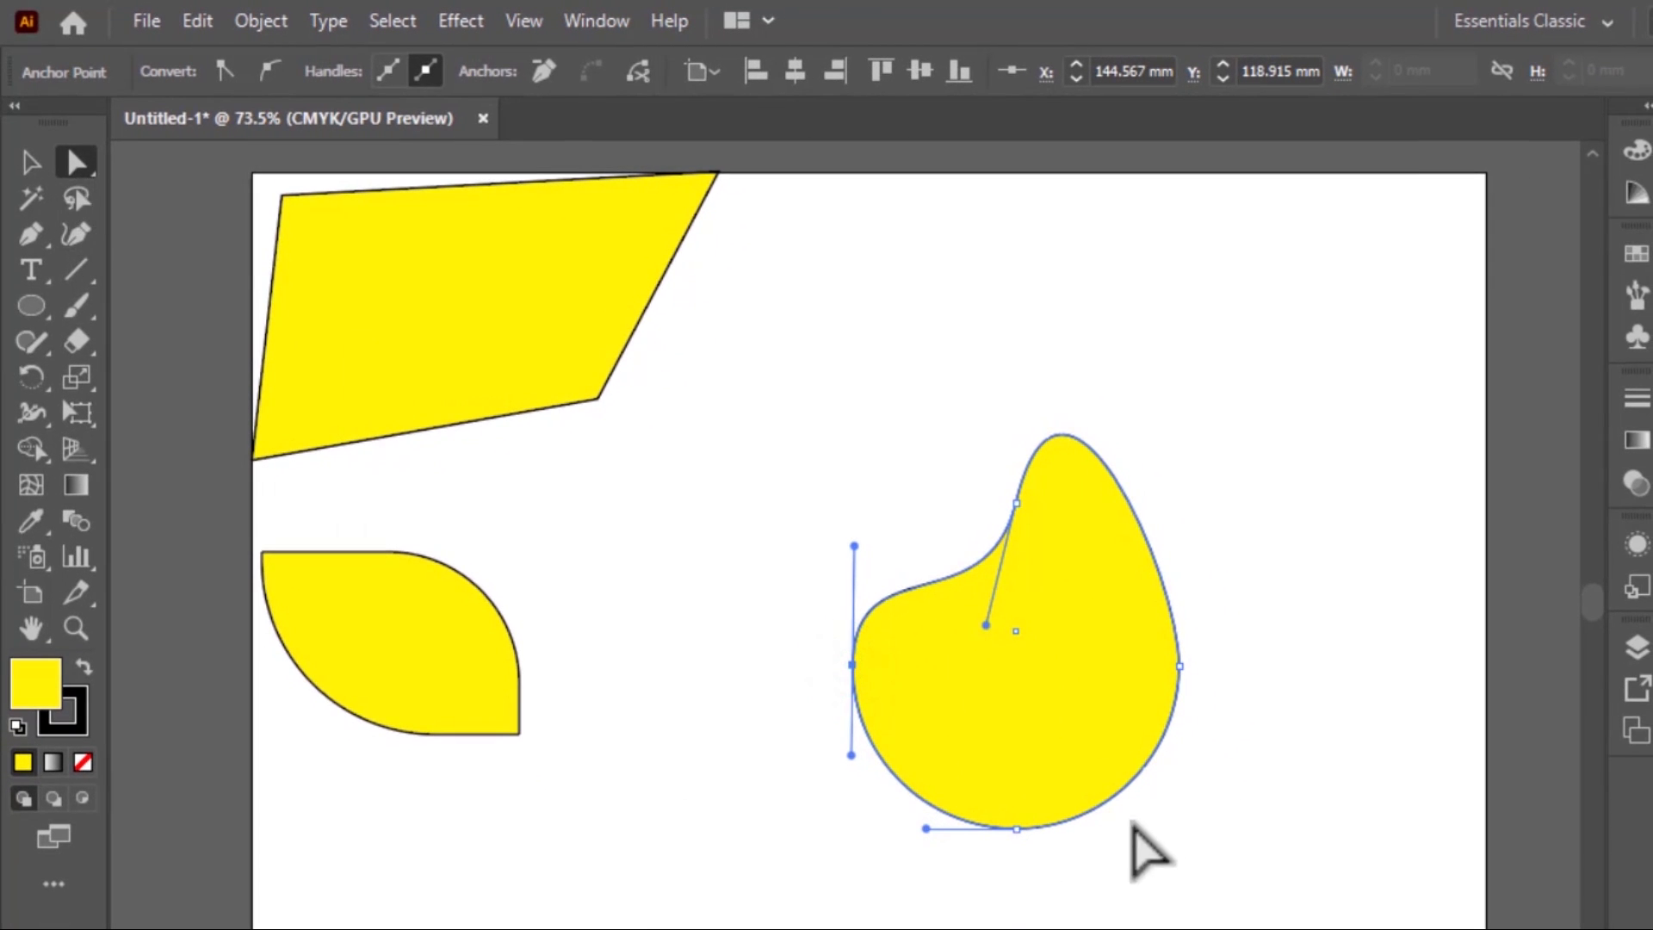
{"action": "left_click", "coordinate": [1016, 829]}
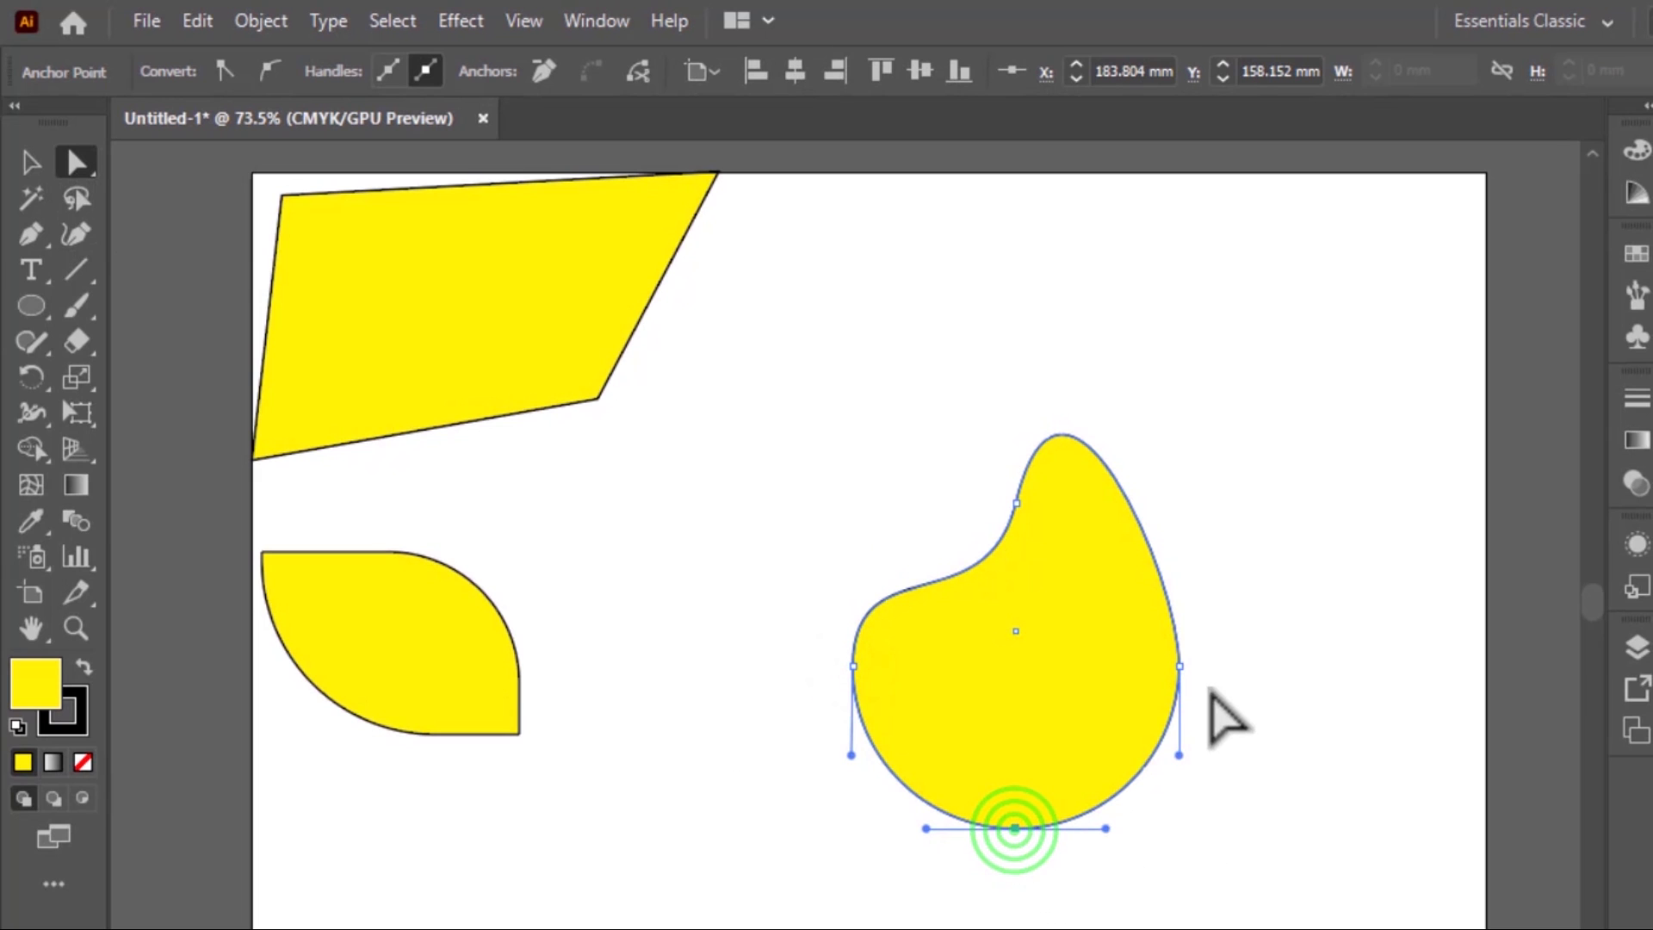
{"action": "left_click", "coordinate": [1177, 666]}
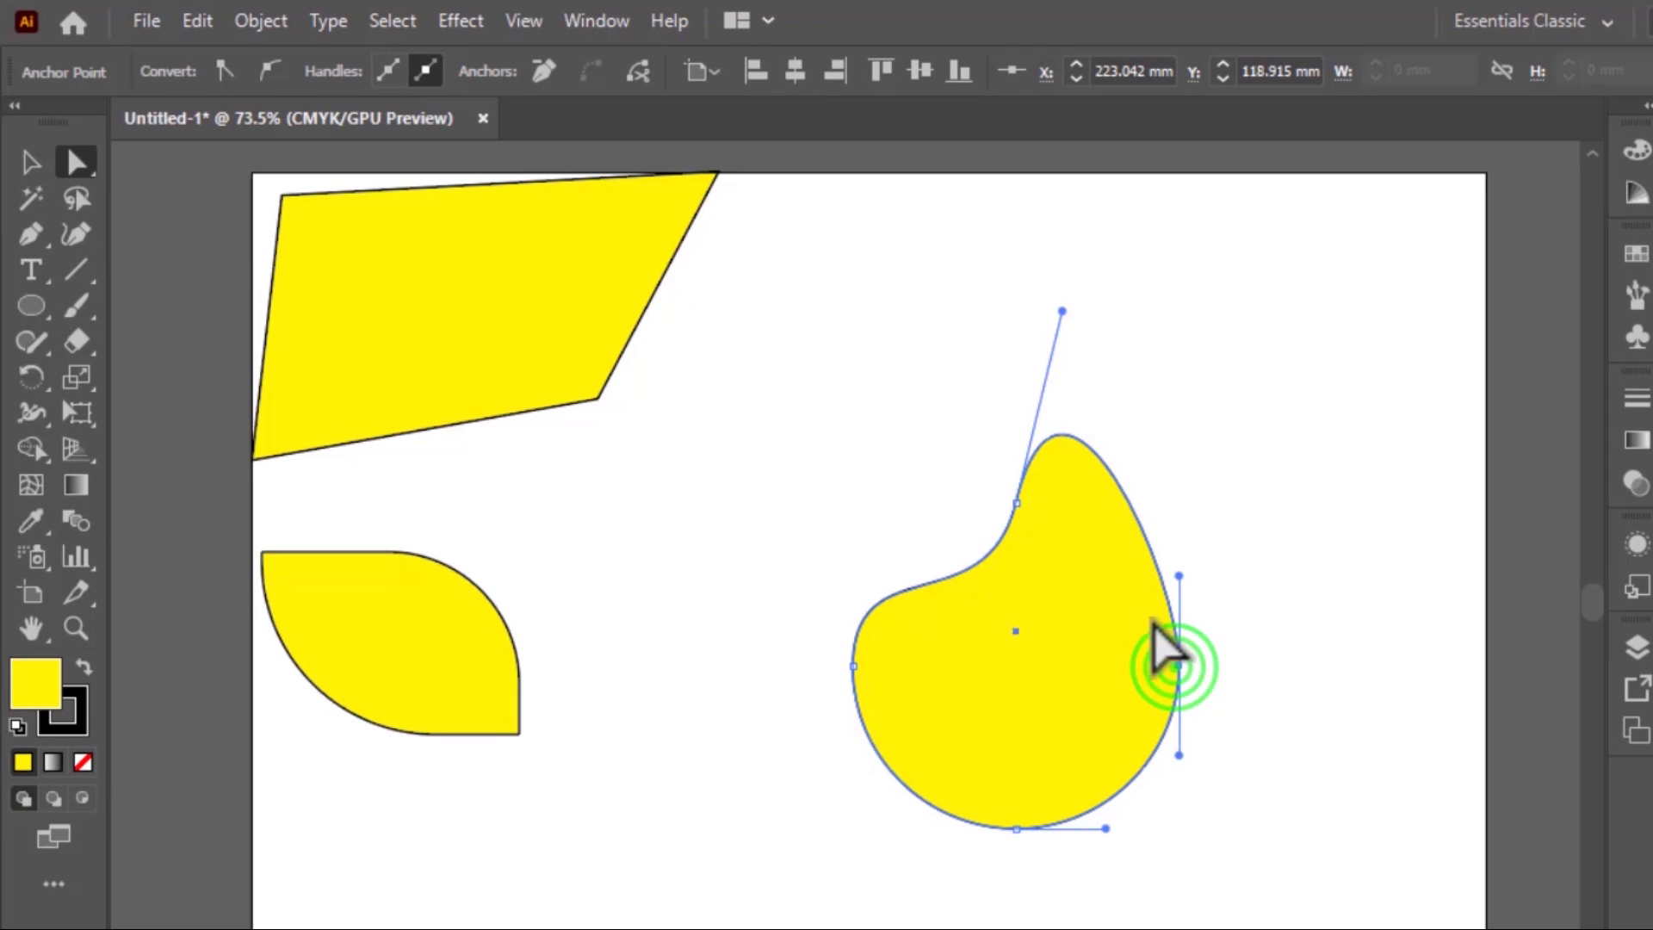
{"action": "left_click_drag", "start_coordinate": [1177, 755], "coordinate": [1298, 832]}
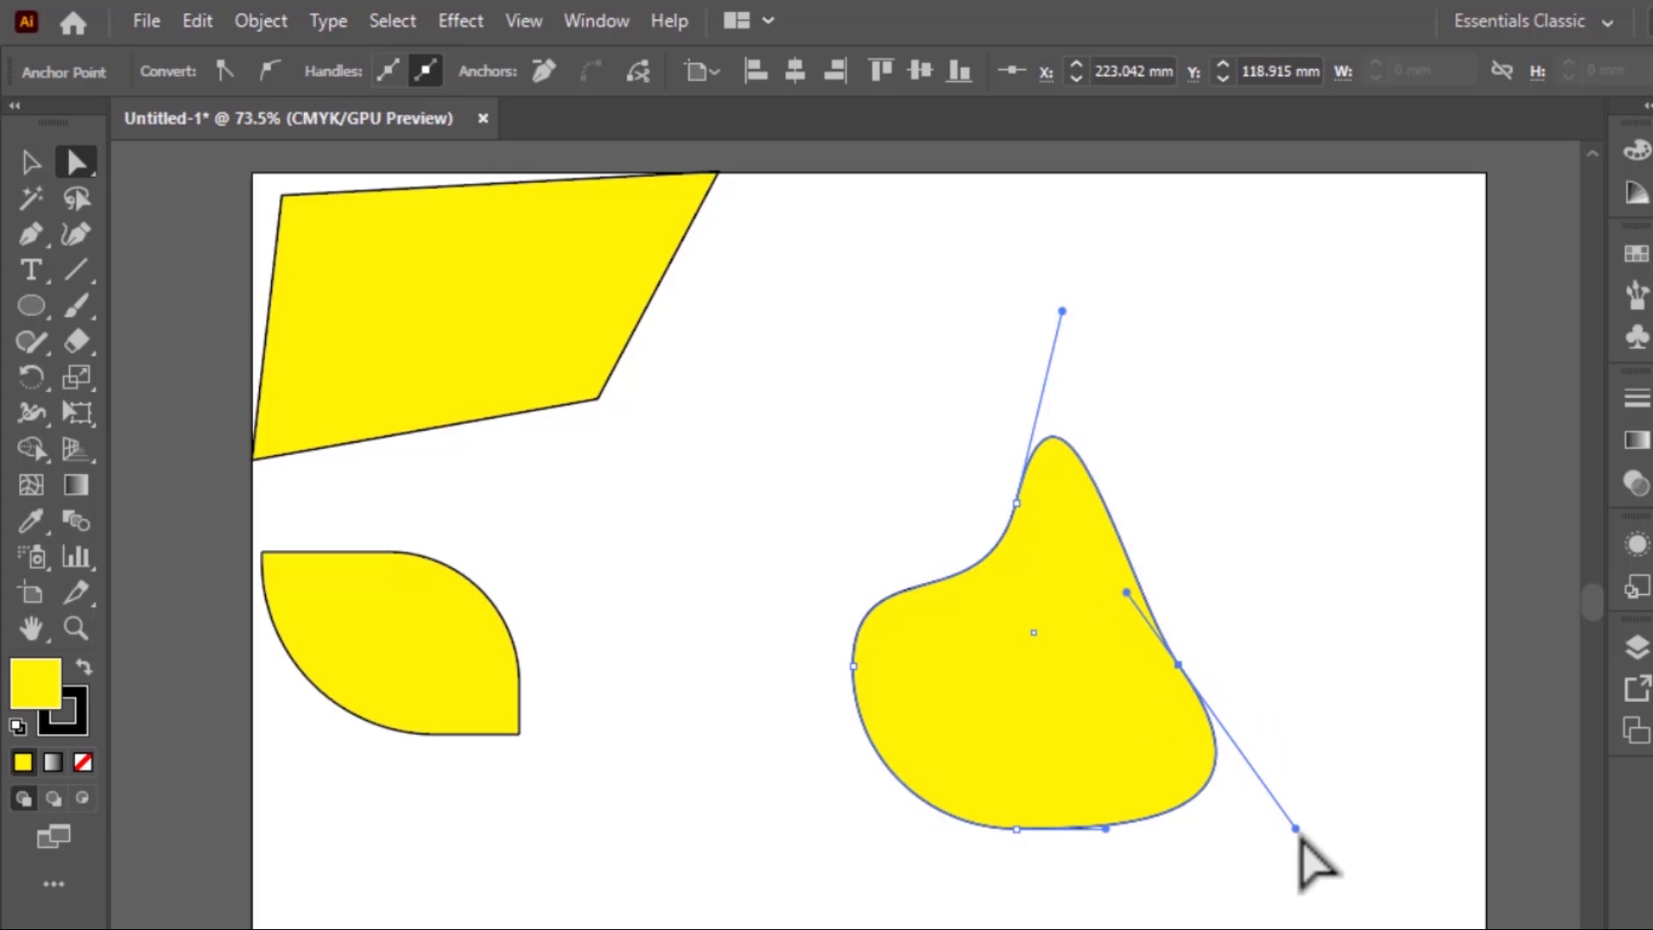
{"action": "left_click", "coordinate": [1241, 576]}
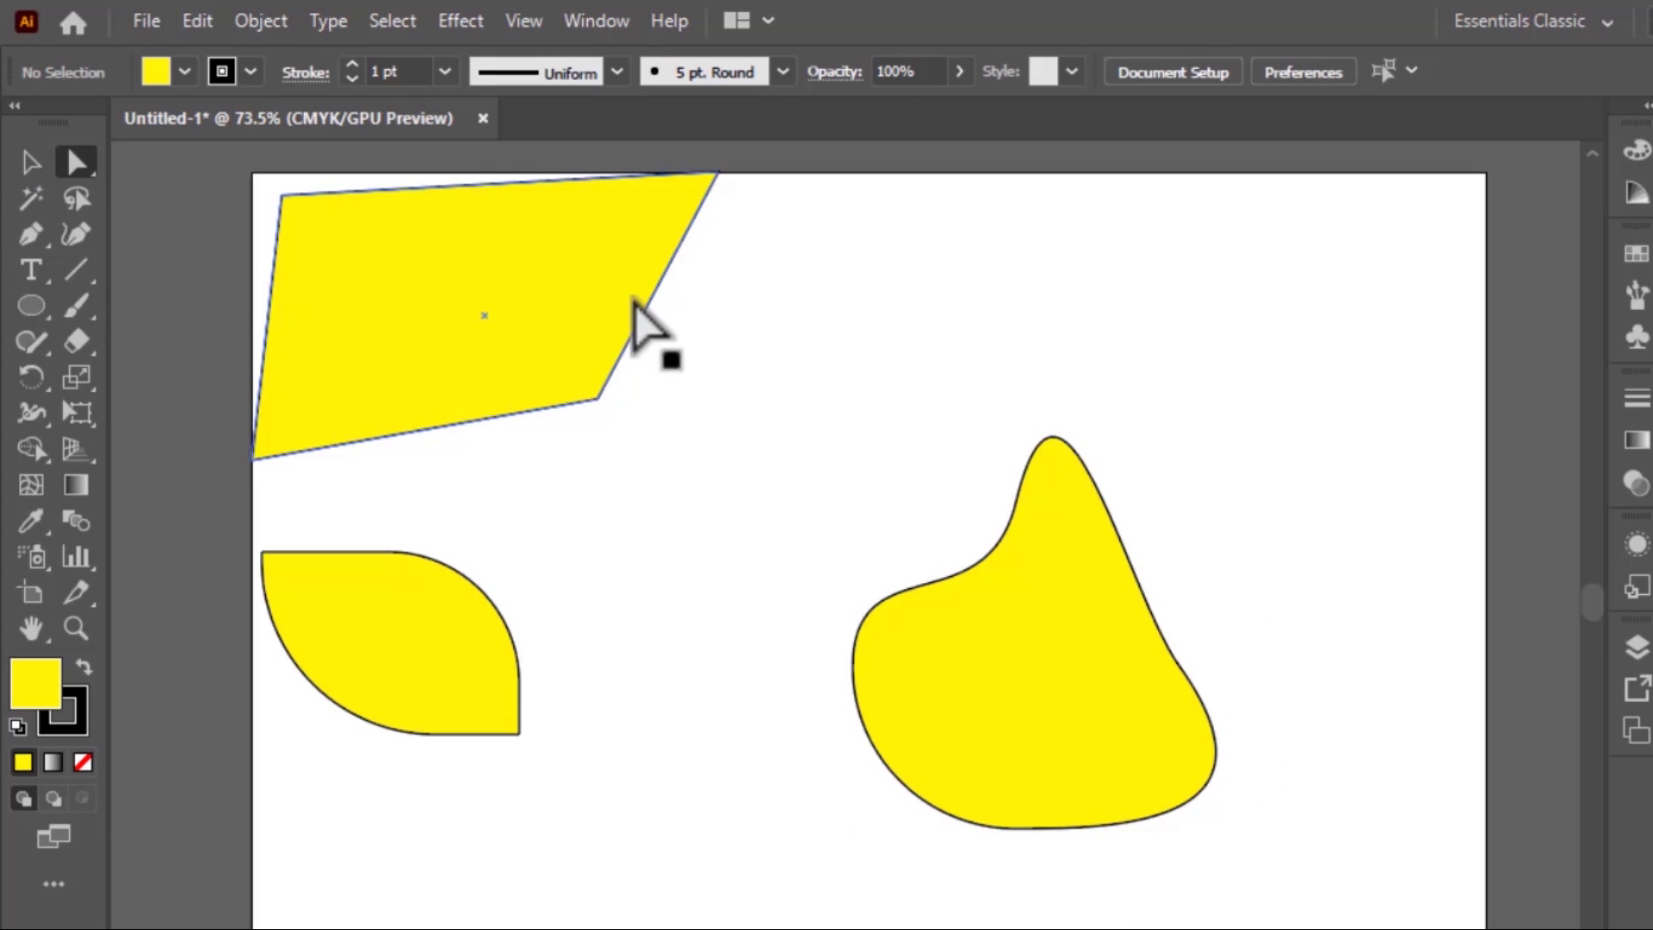
{"action": "left_click", "coordinate": [30, 161]}
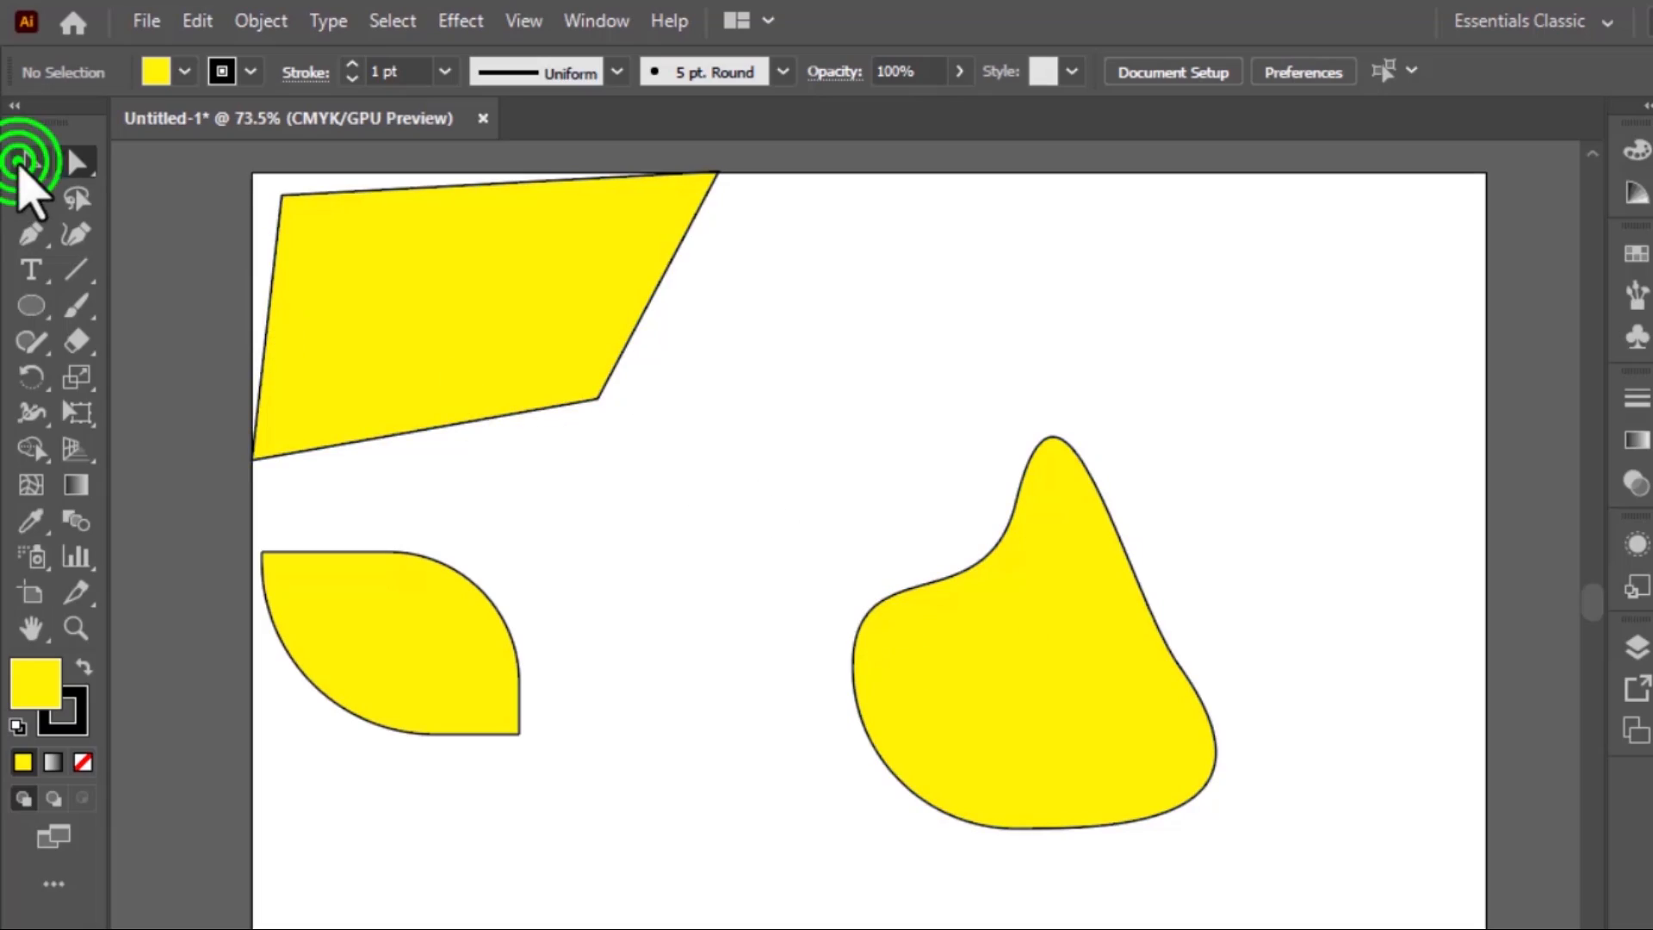
{"action": "left_click_drag", "start_coordinate": [336, 364], "coordinate": [443, 430]}
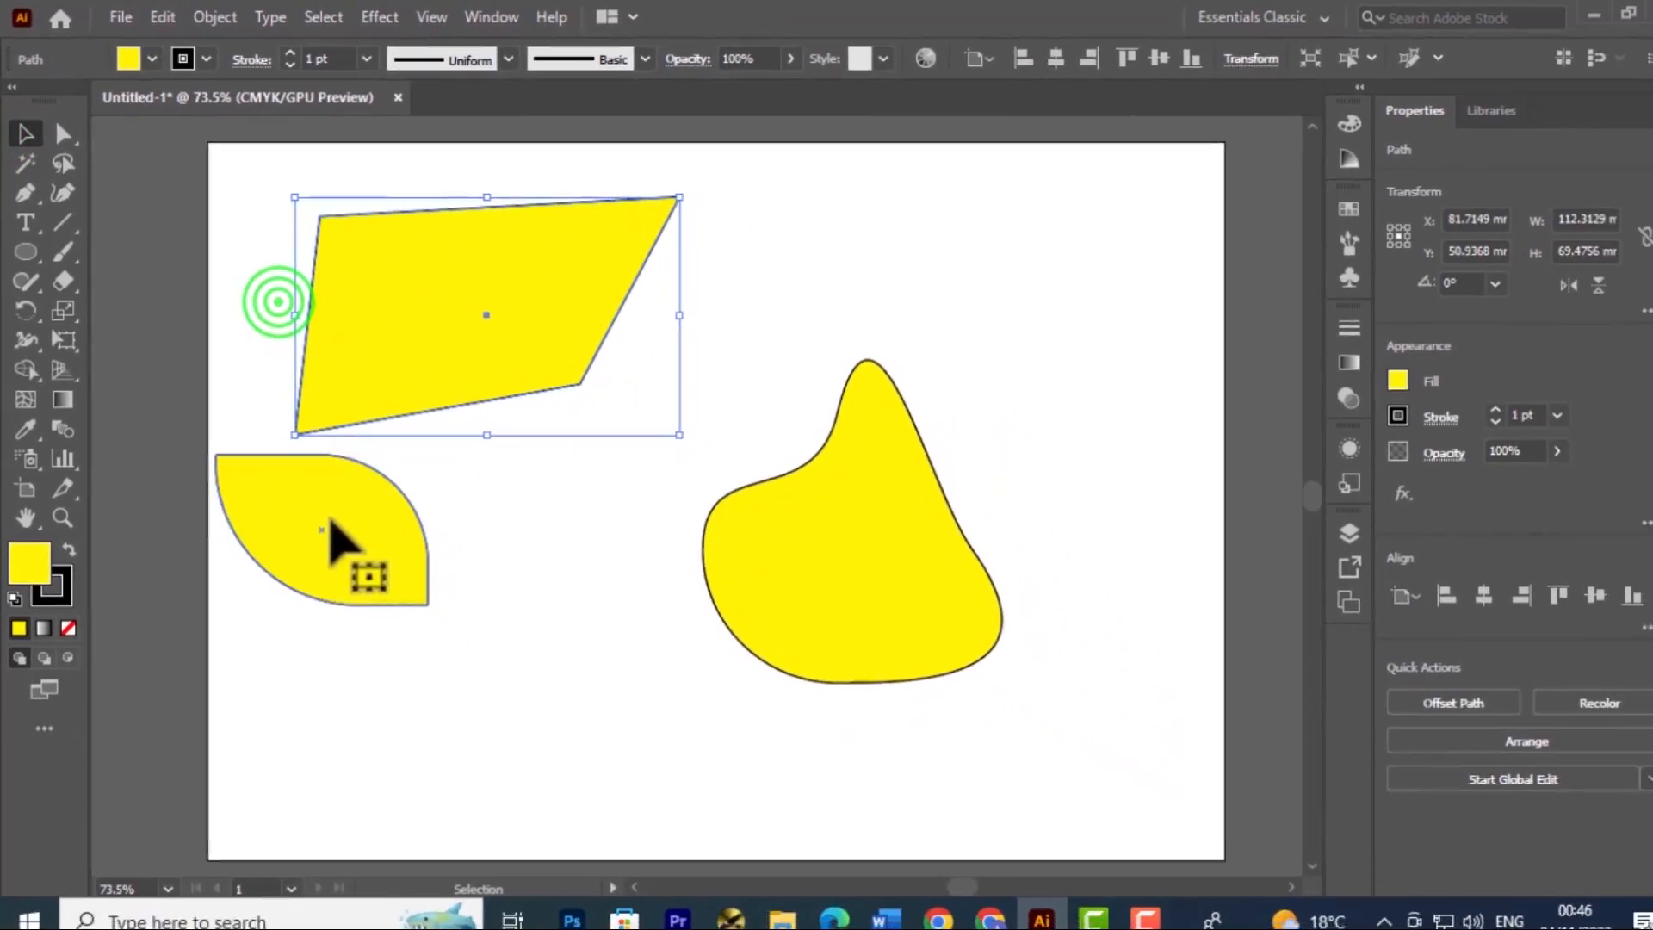
{"action": "left_click", "coordinate": [327, 508]}
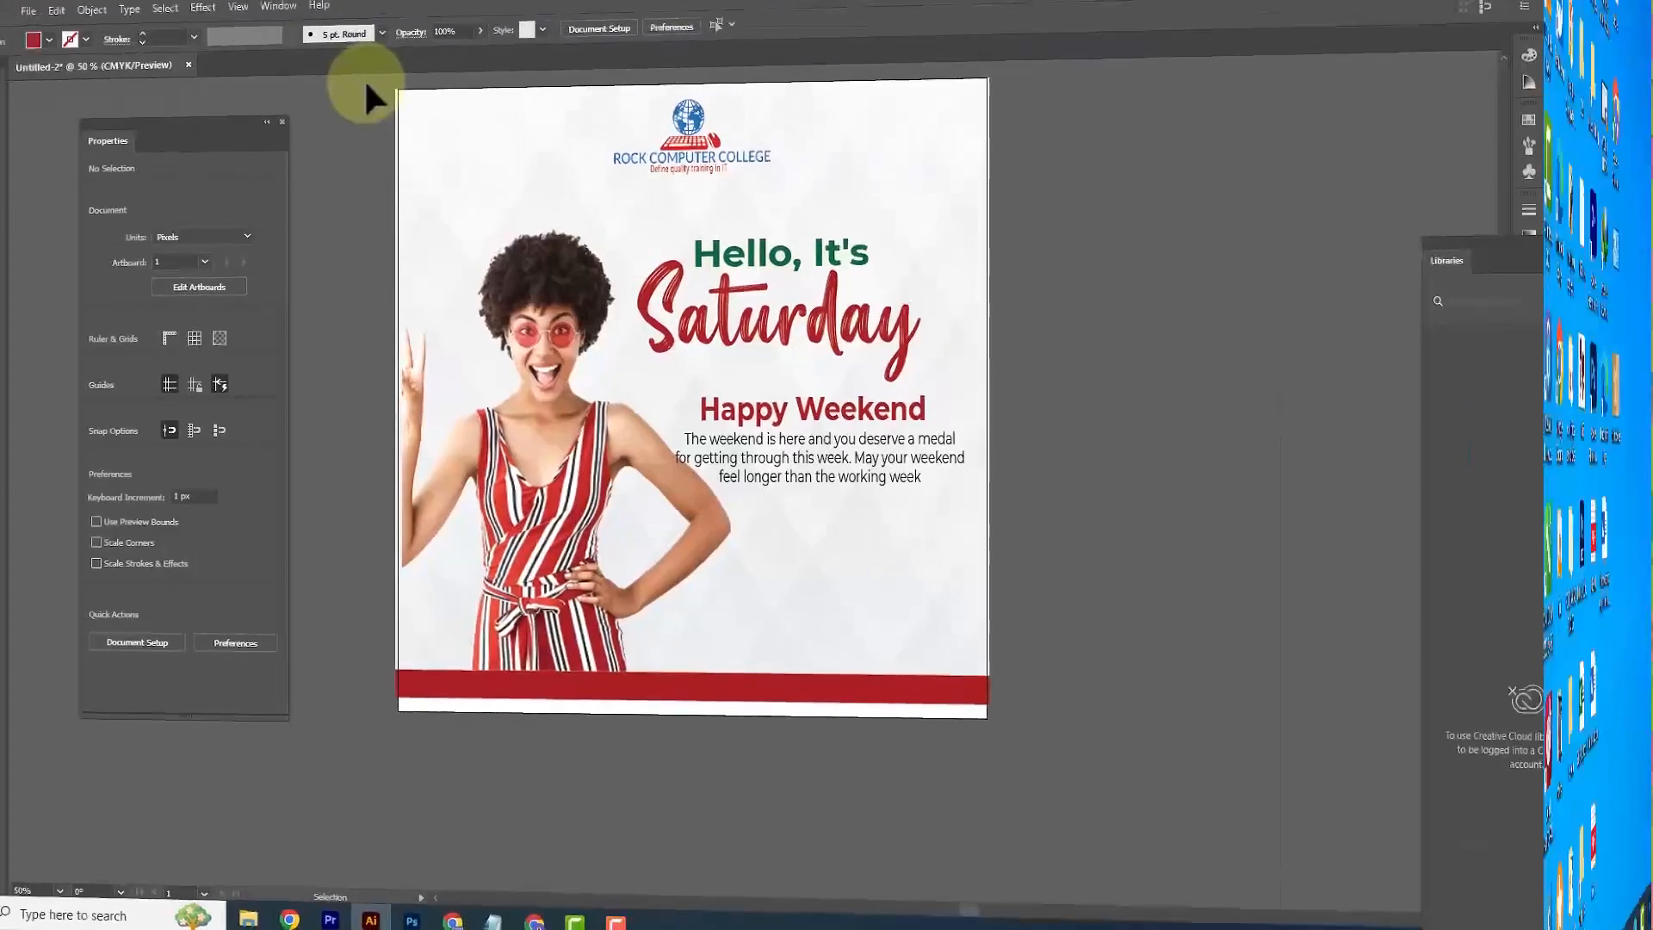
Select all objects of the finished Saturday poster to examine its parts, and clear the selection
{"action": "left_click_drag", "start_coordinate": [472, 95], "coordinate": [1067, 699]}
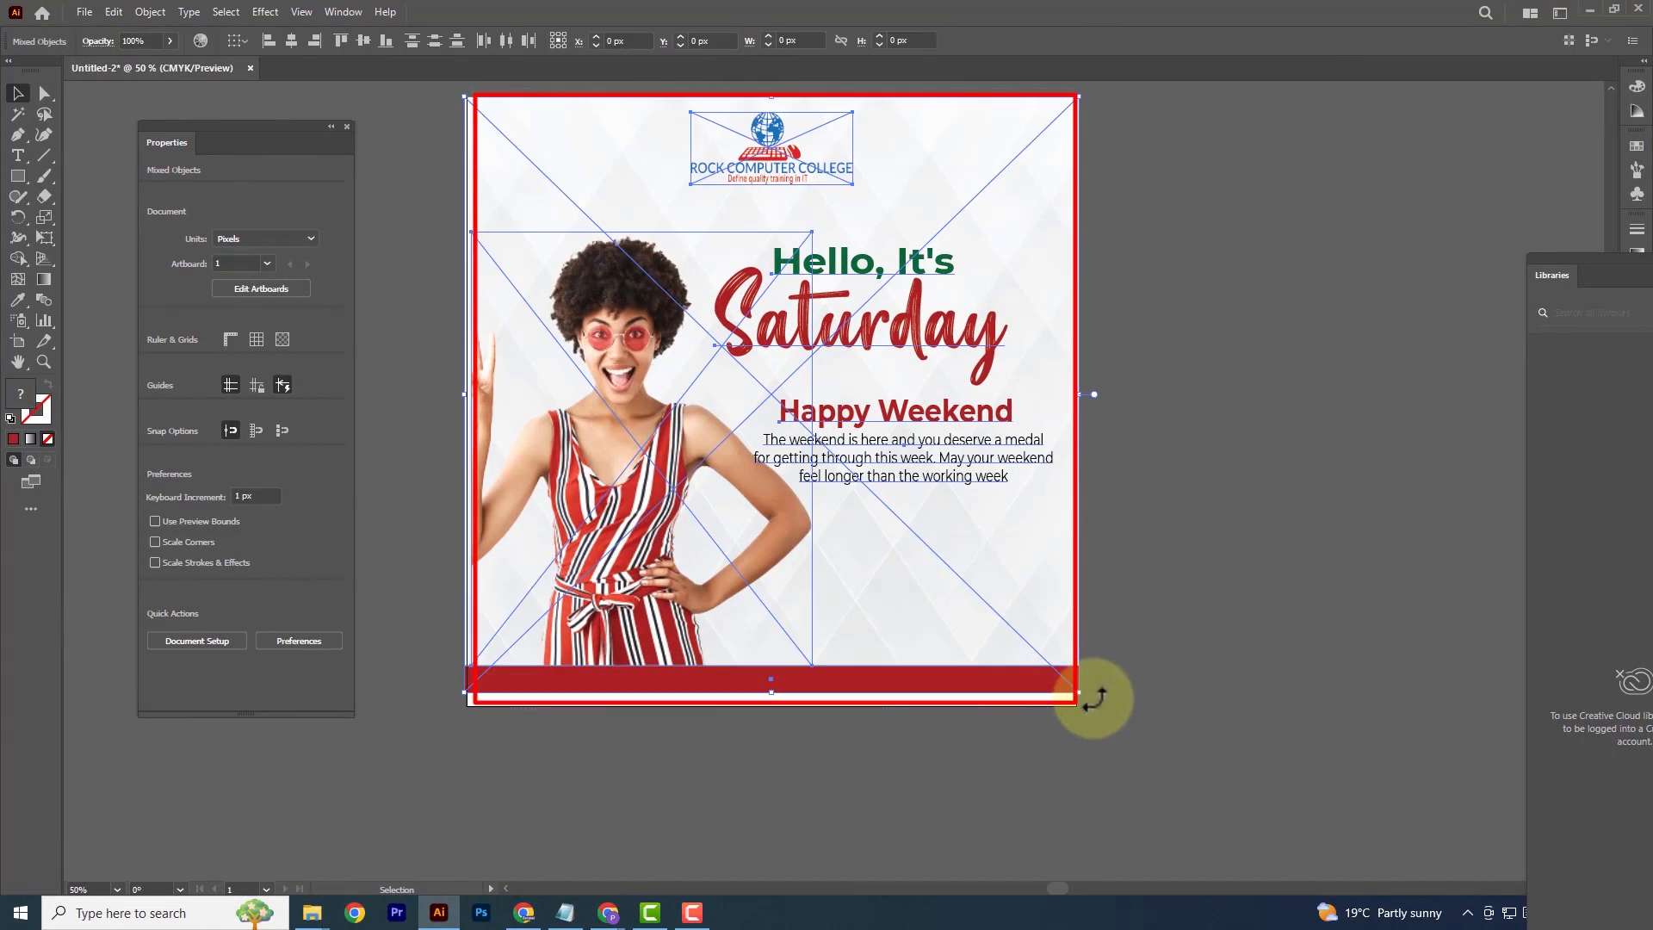
{"action": "left_click", "coordinate": [1171, 428]}
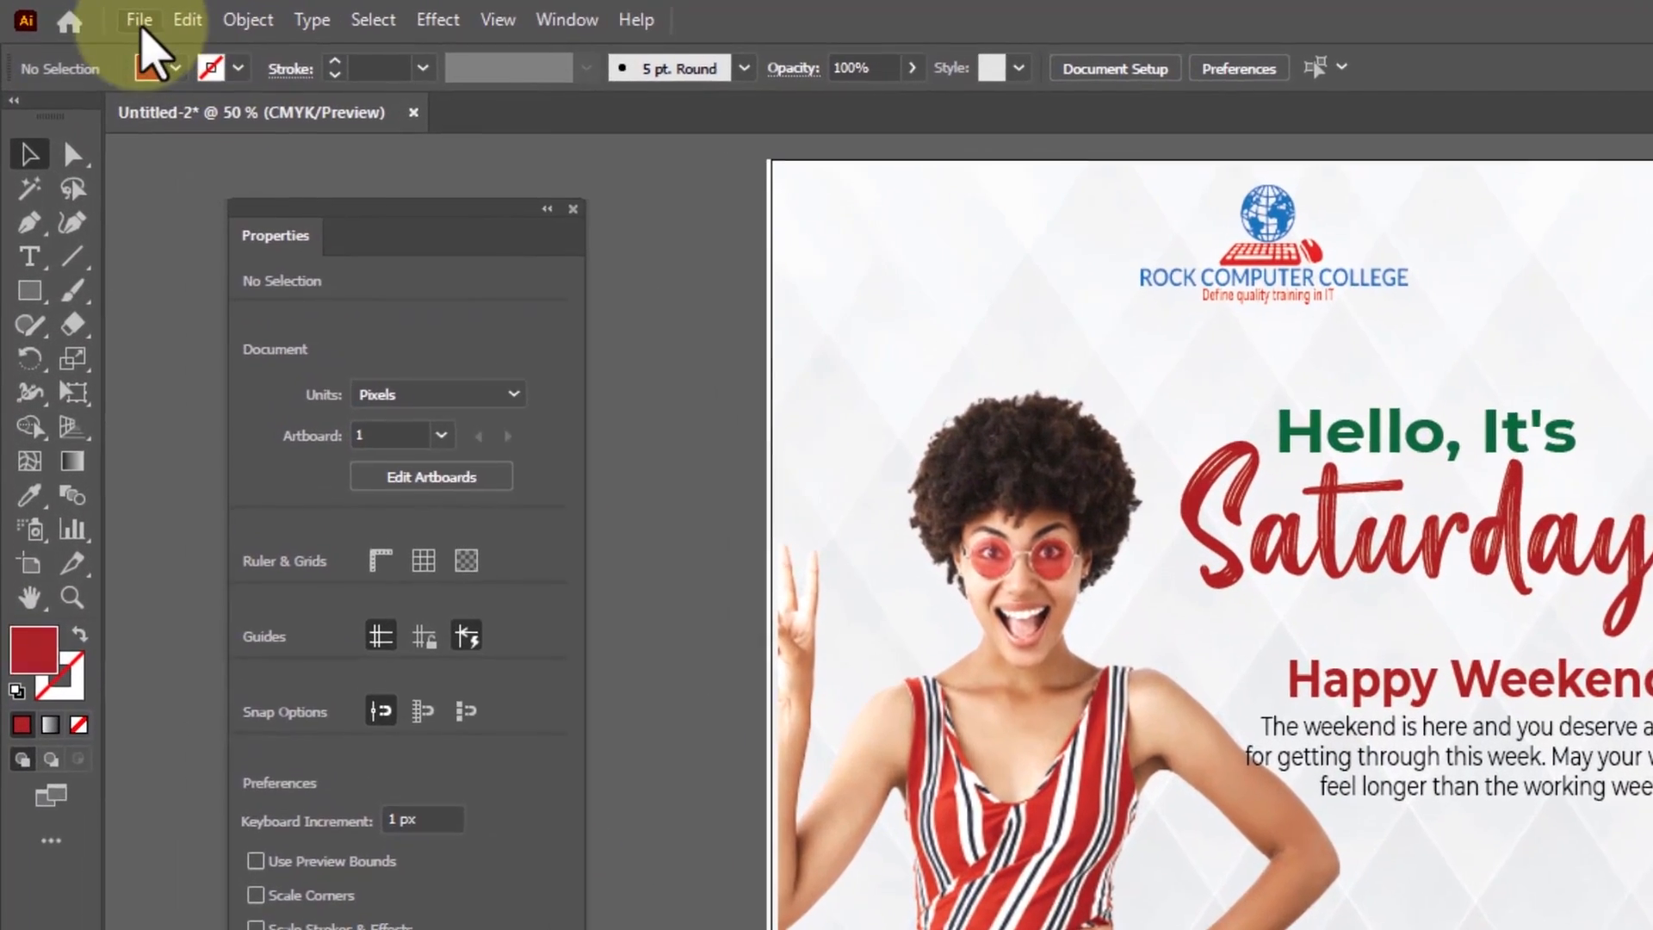
Create a new 500 x 500 px document named HAPPY WEEKEND with CMYK colour and 300 ppi raster effects
{"action": "left_click", "coordinate": [114, 19]}
{"action": "left_click", "coordinate": [190, 53]}
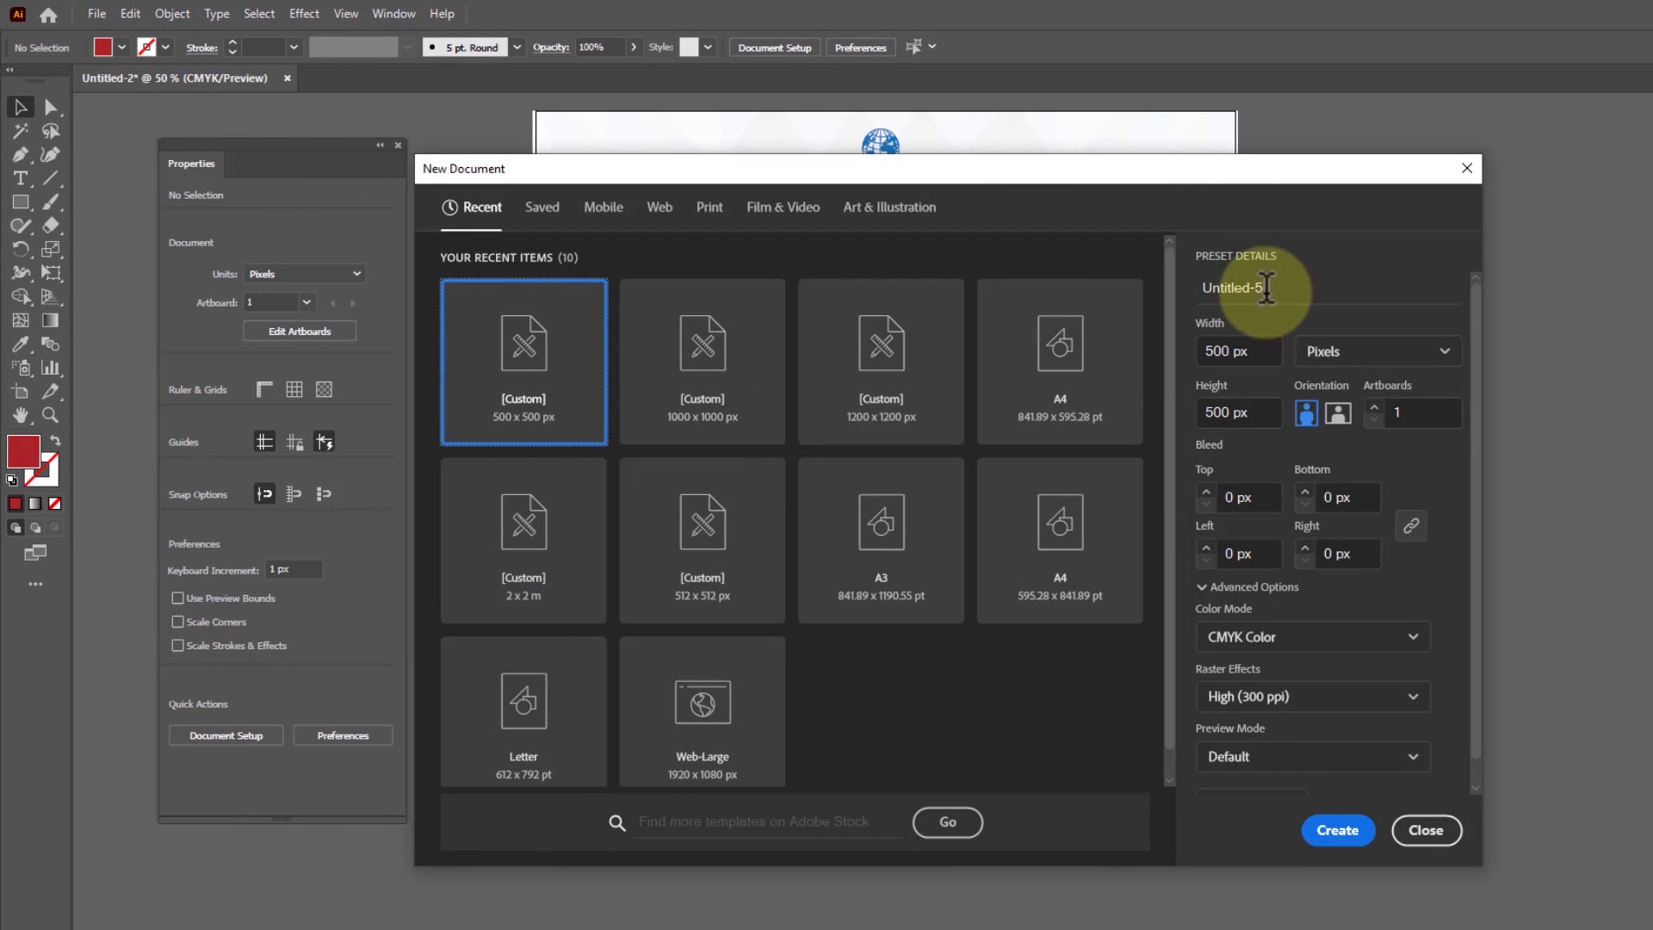
{"action": "left_click", "coordinate": [1262, 285]}
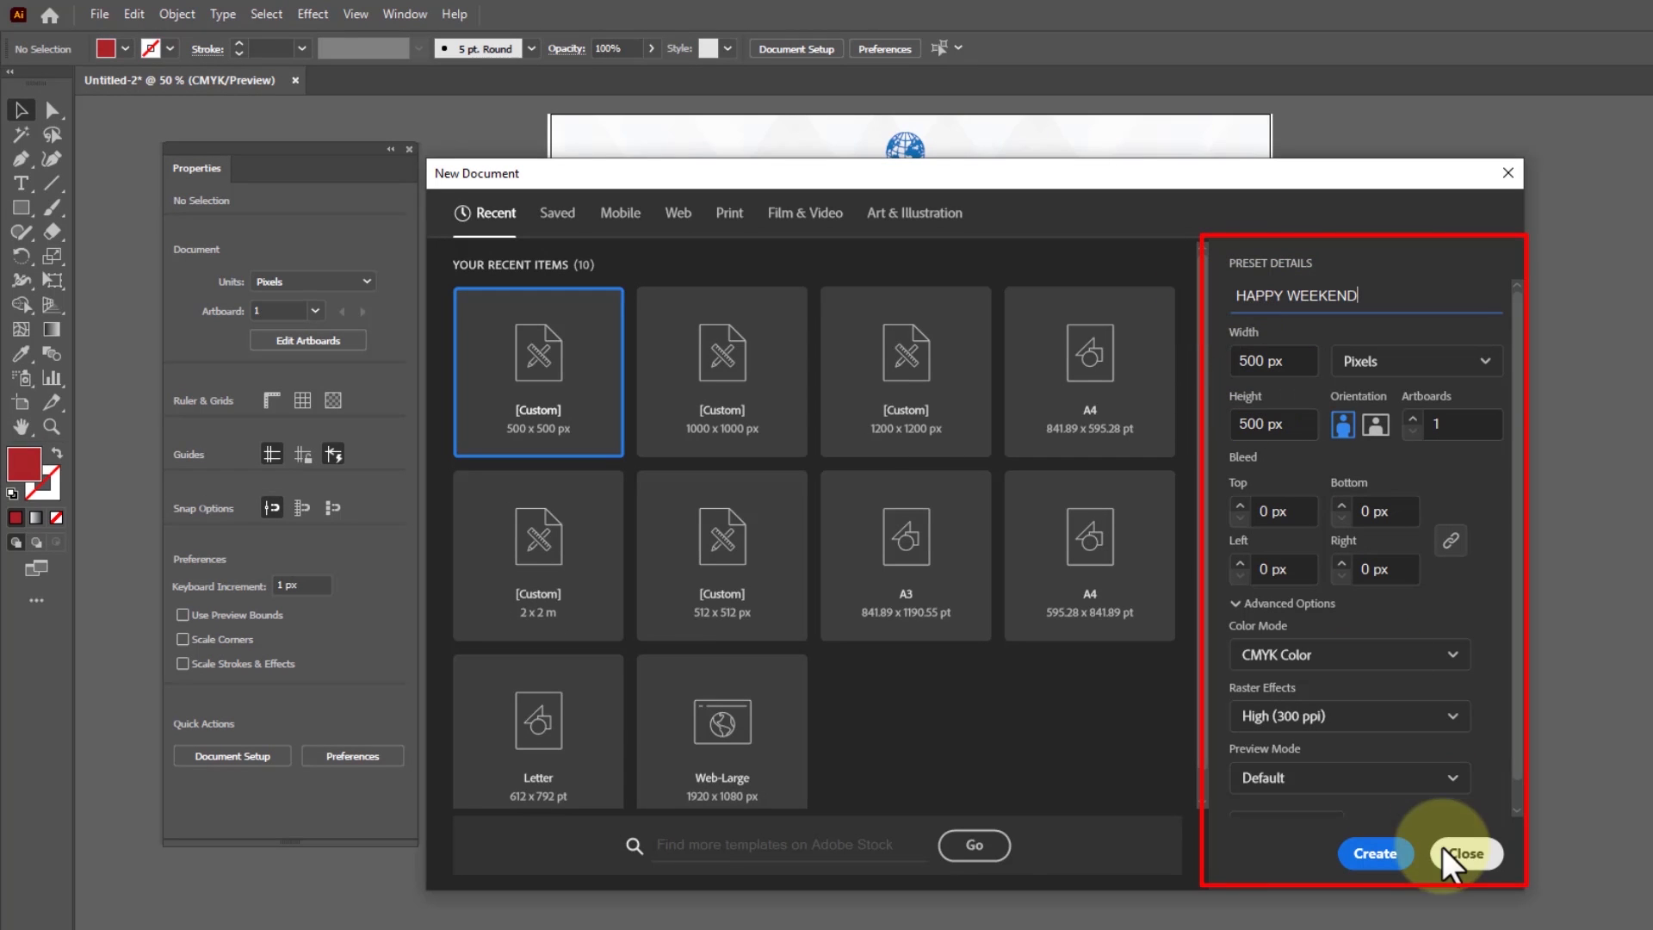
{"action": "left_click", "coordinate": [1381, 861]}
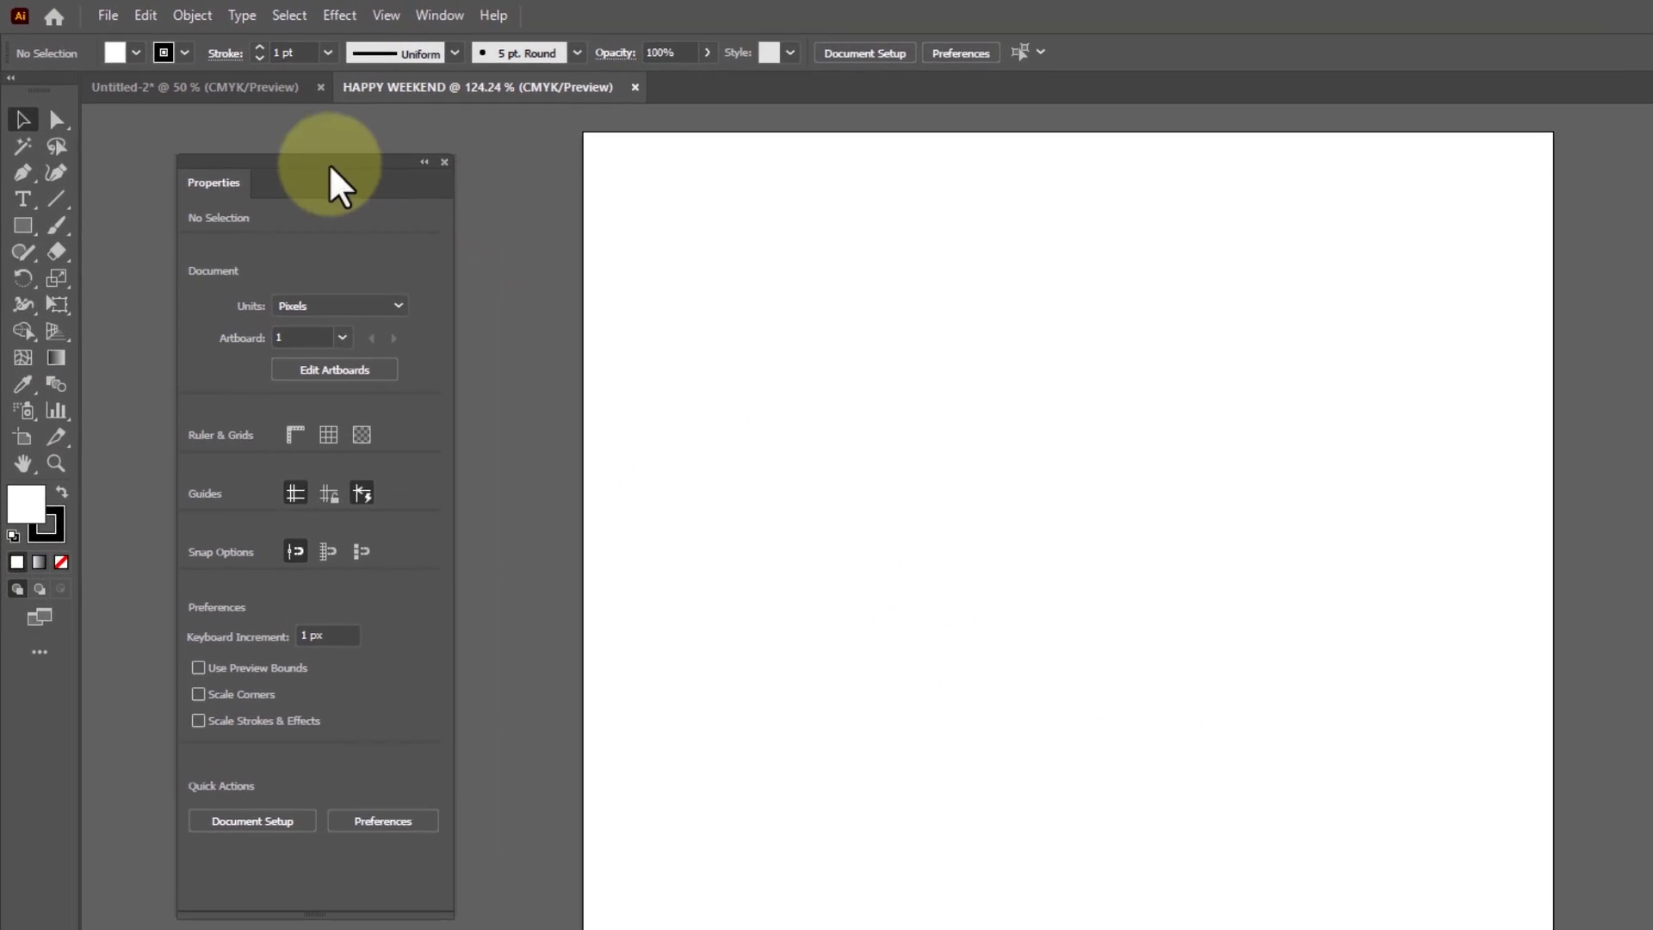
Place the BACKGROUND 1 image as a linked file on the blank artboard
{"action": "left_click", "coordinate": [95, 14]}
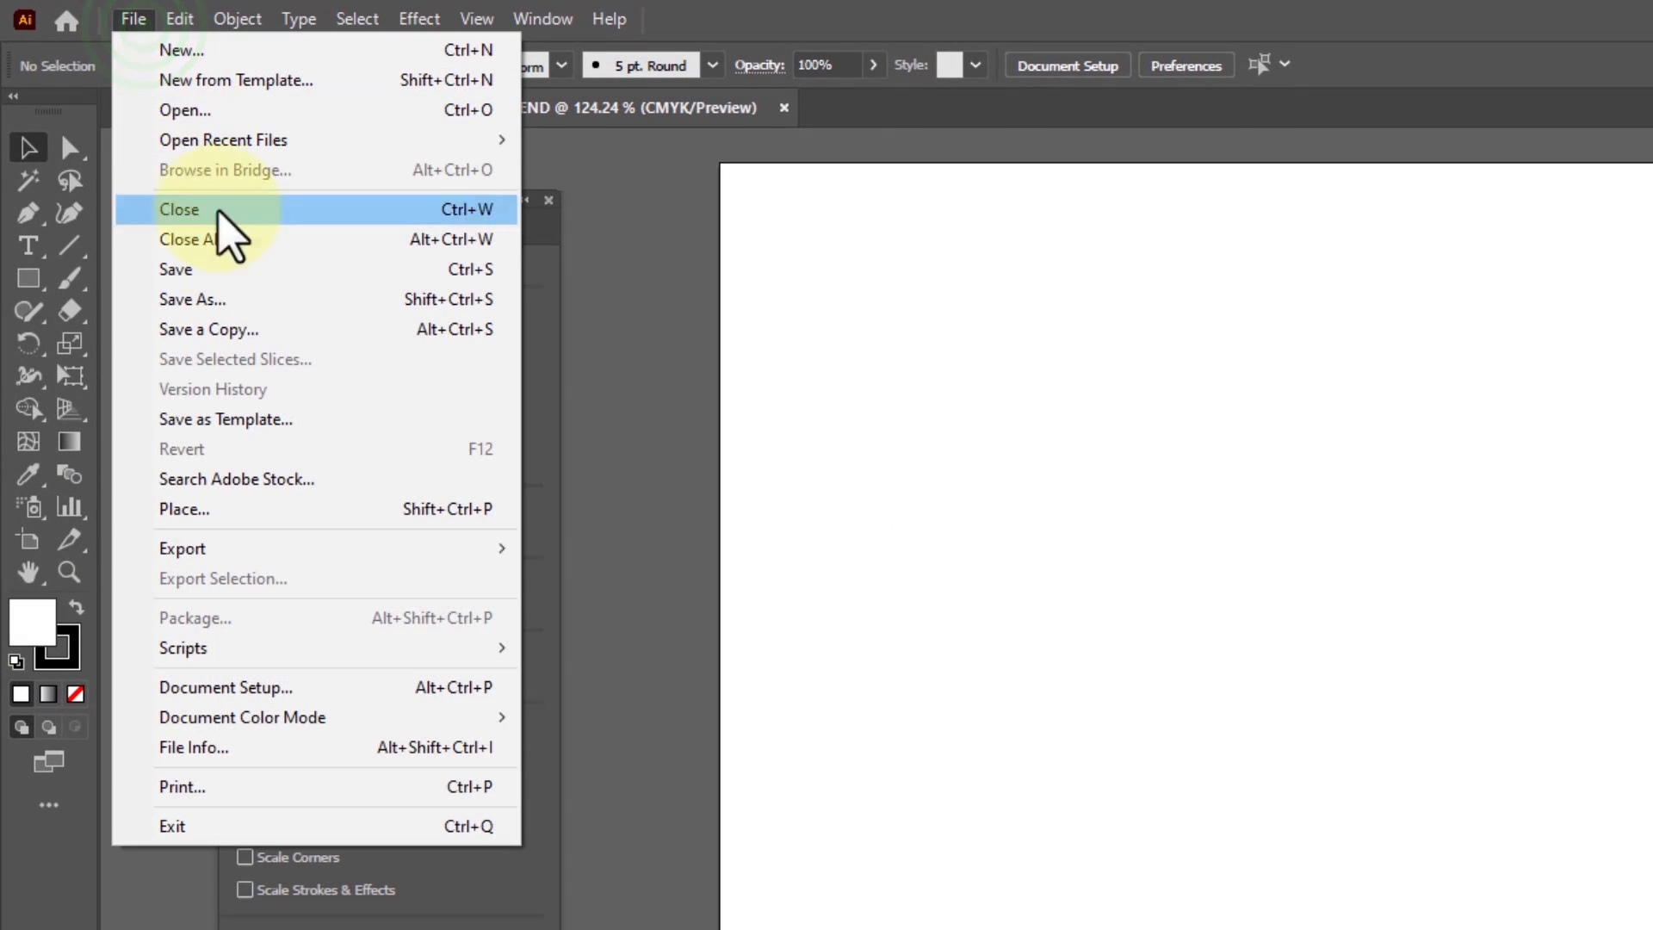
{"action": "left_click", "coordinate": [217, 516]}
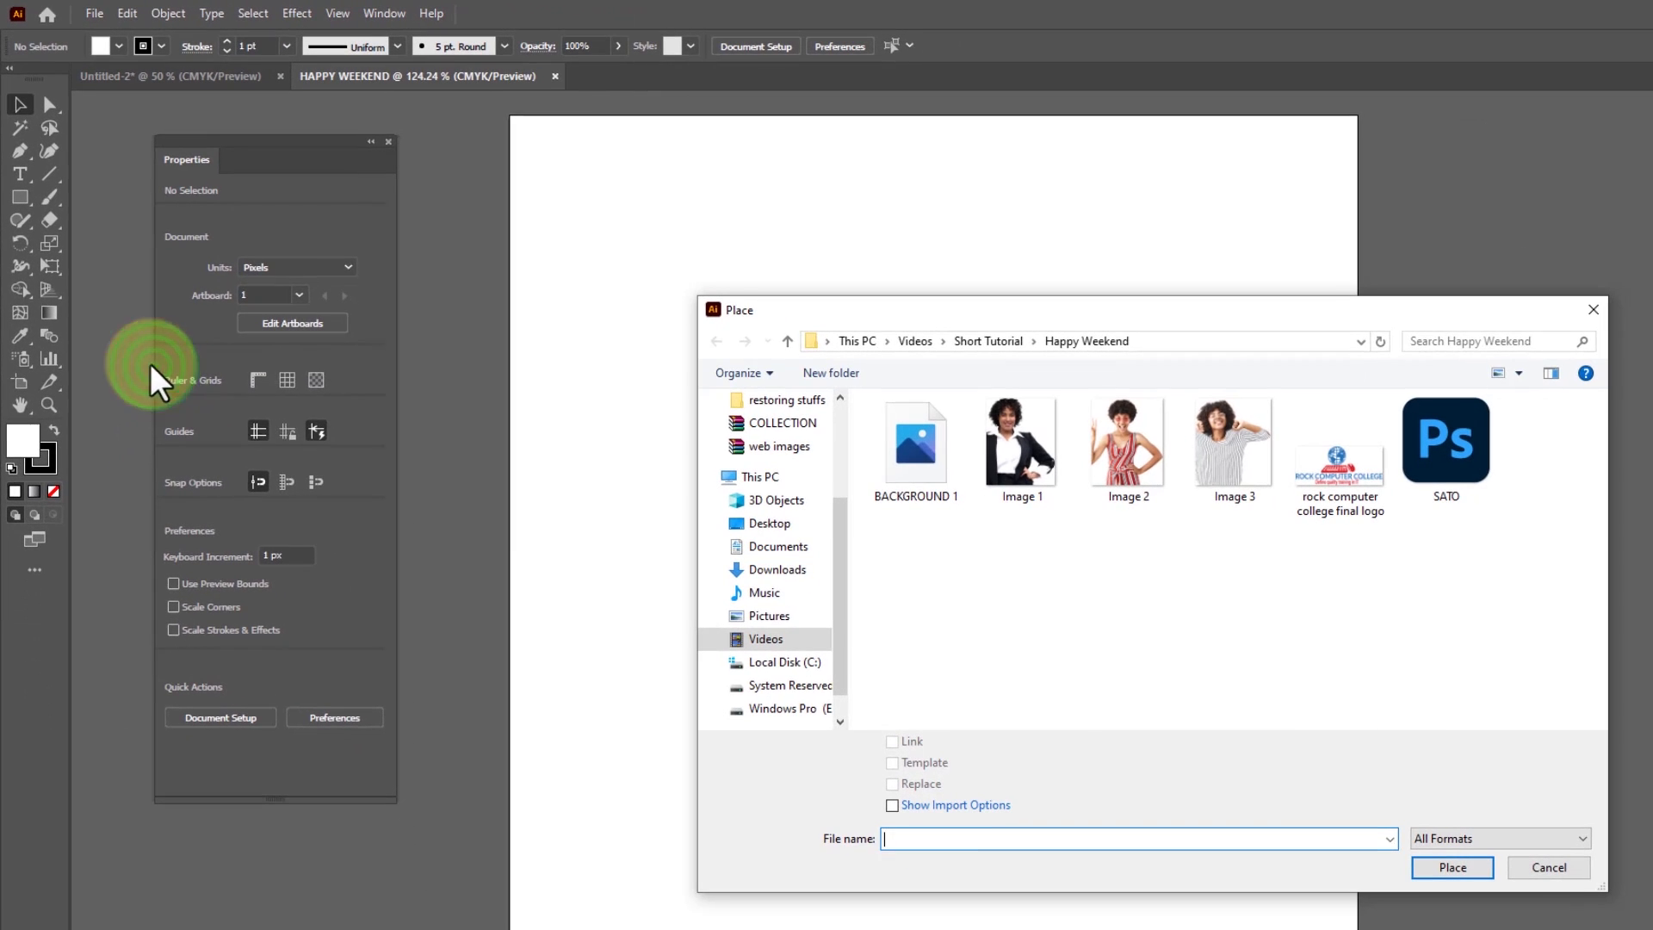
{"action": "left_click", "coordinate": [916, 490]}
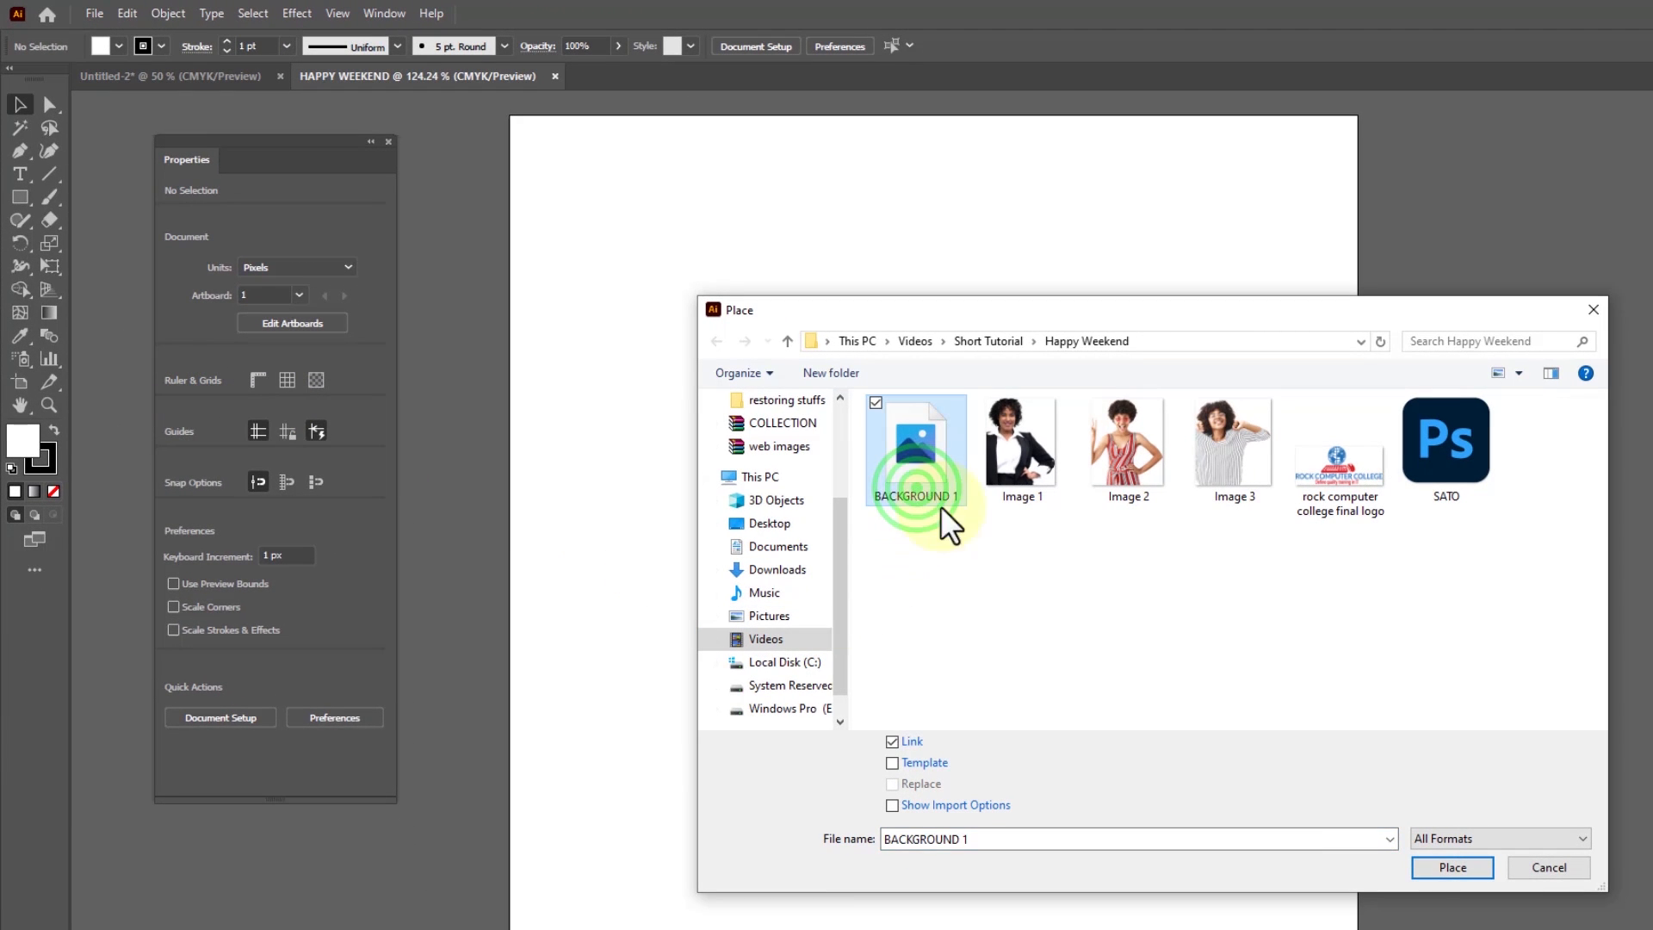
{"action": "left_click", "coordinate": [1440, 869]}
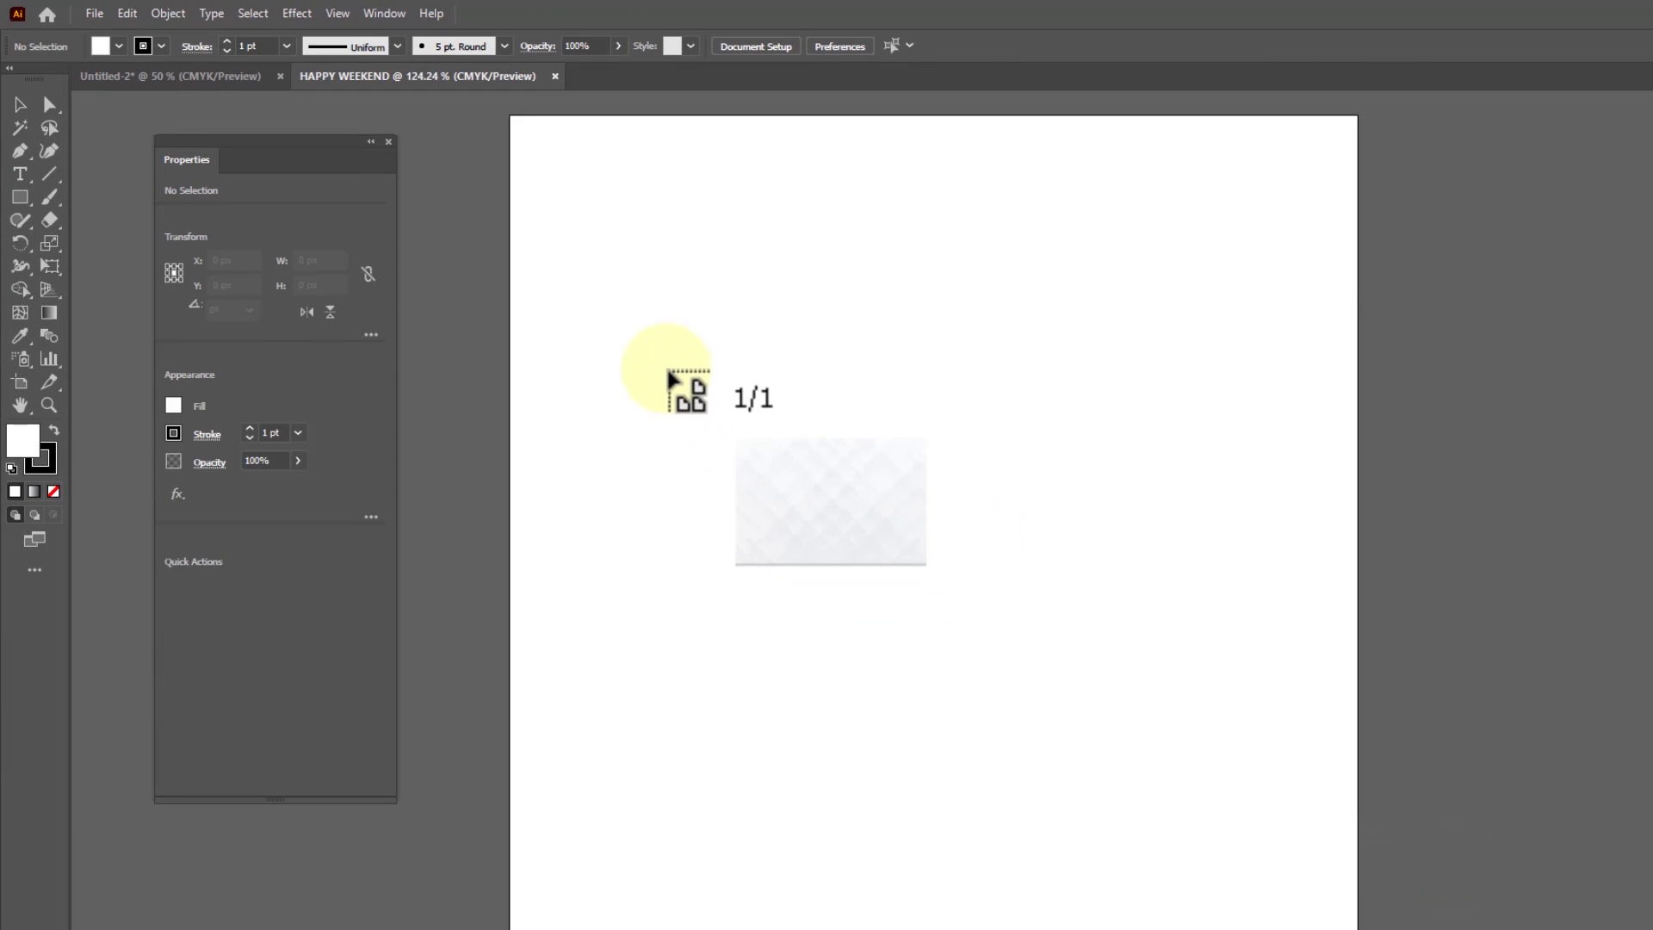
{"action": "left_click_drag", "start_coordinate": [666, 368], "coordinate": [1188, 788]}
Move the background image to the artboard's upper-left area and stretch it to about 499 x 500 px
{"action": "left_click_drag", "start_coordinate": [1002, 583], "coordinate": [854, 334]}
{"action": "left_click_drag", "start_coordinate": [1040, 549], "coordinate": [1317, 926]}
{"action": "left_click", "coordinate": [1420, 535]}
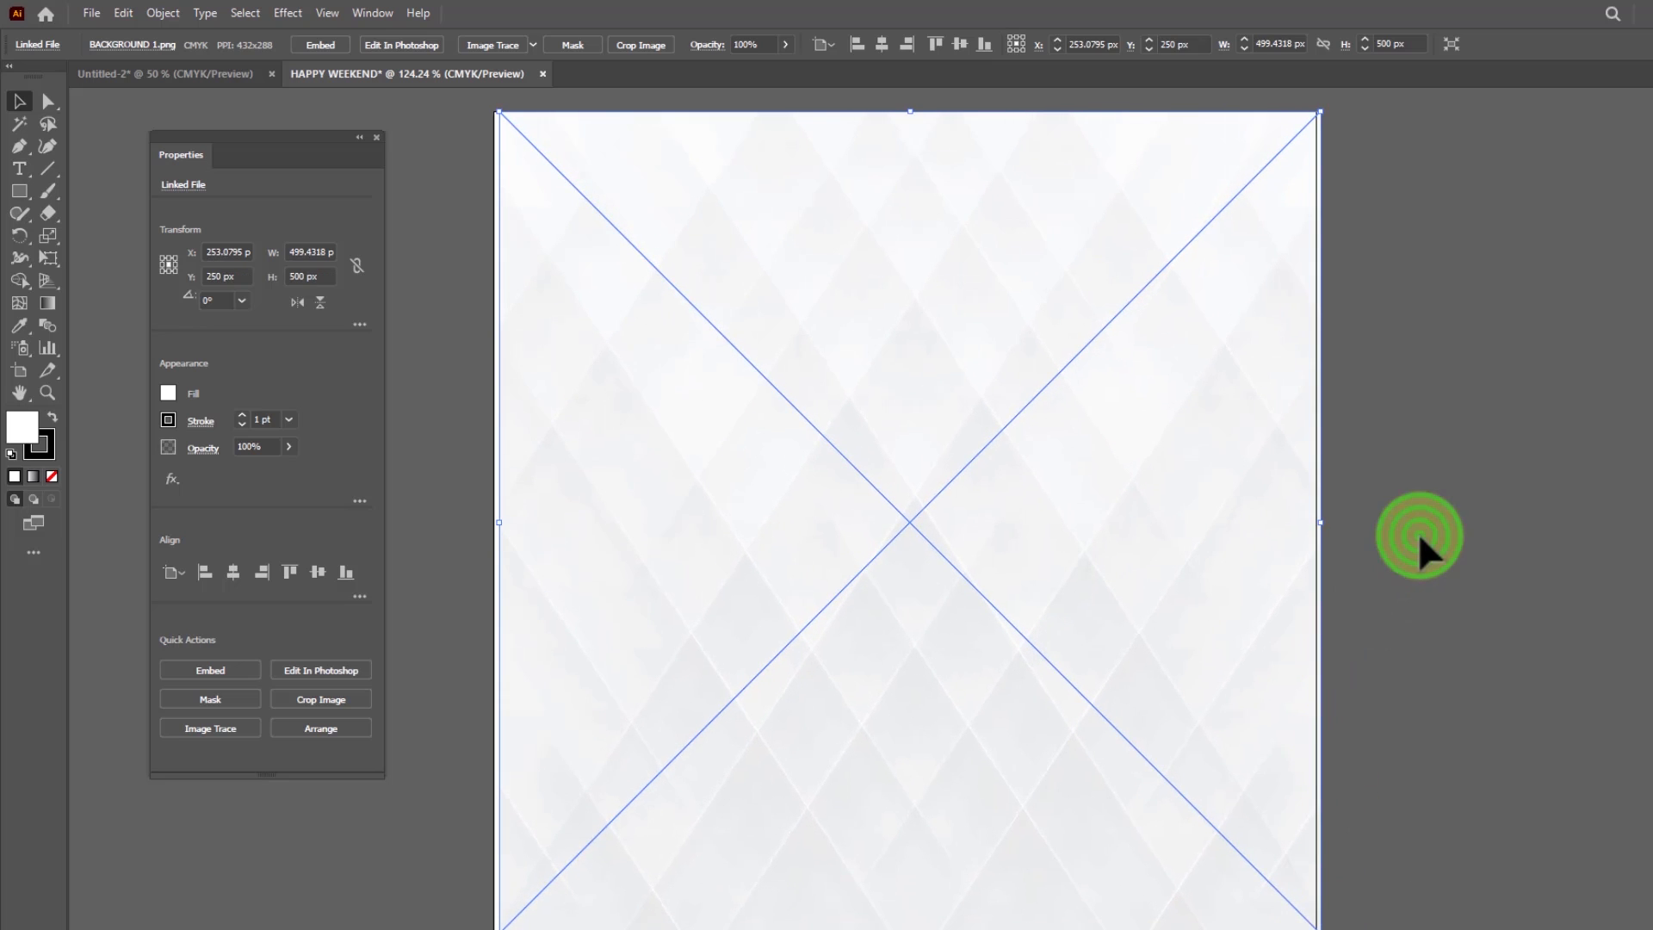
Enlarge the background to about 502 x 535 px and move it to X 250 px, Y about 267.5 px, flush with the artboard's top
{"action": "left_click", "coordinate": [1075, 373]}
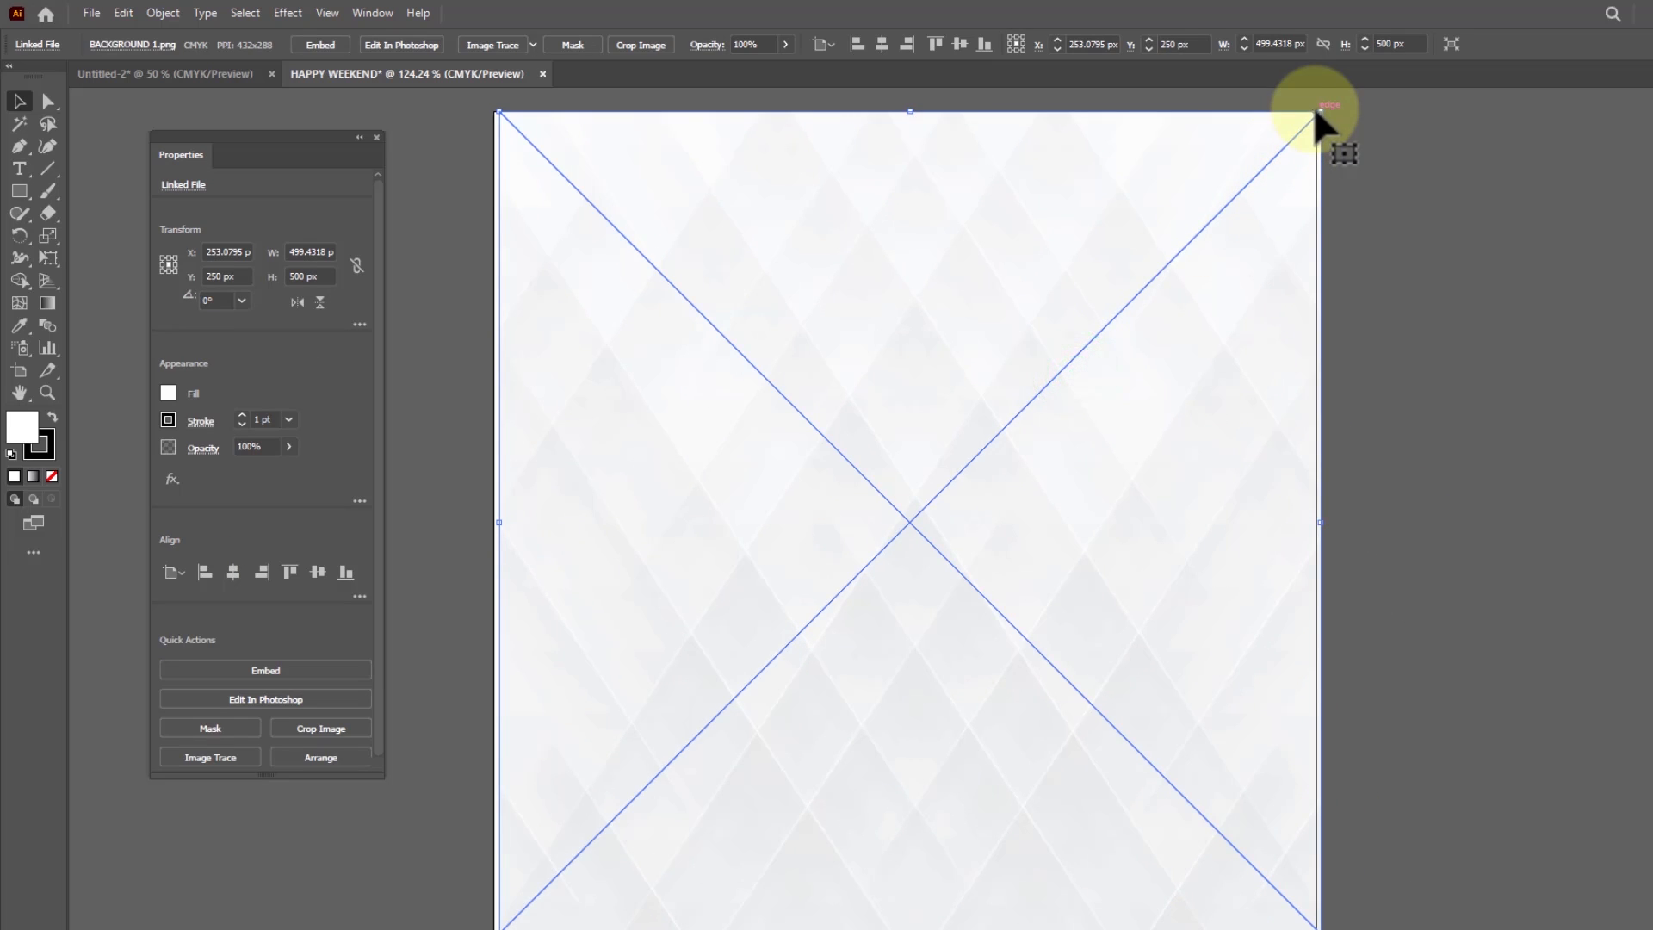
{"action": "left_click_drag", "start_coordinate": [1317, 112], "coordinate": [1330, 112]}
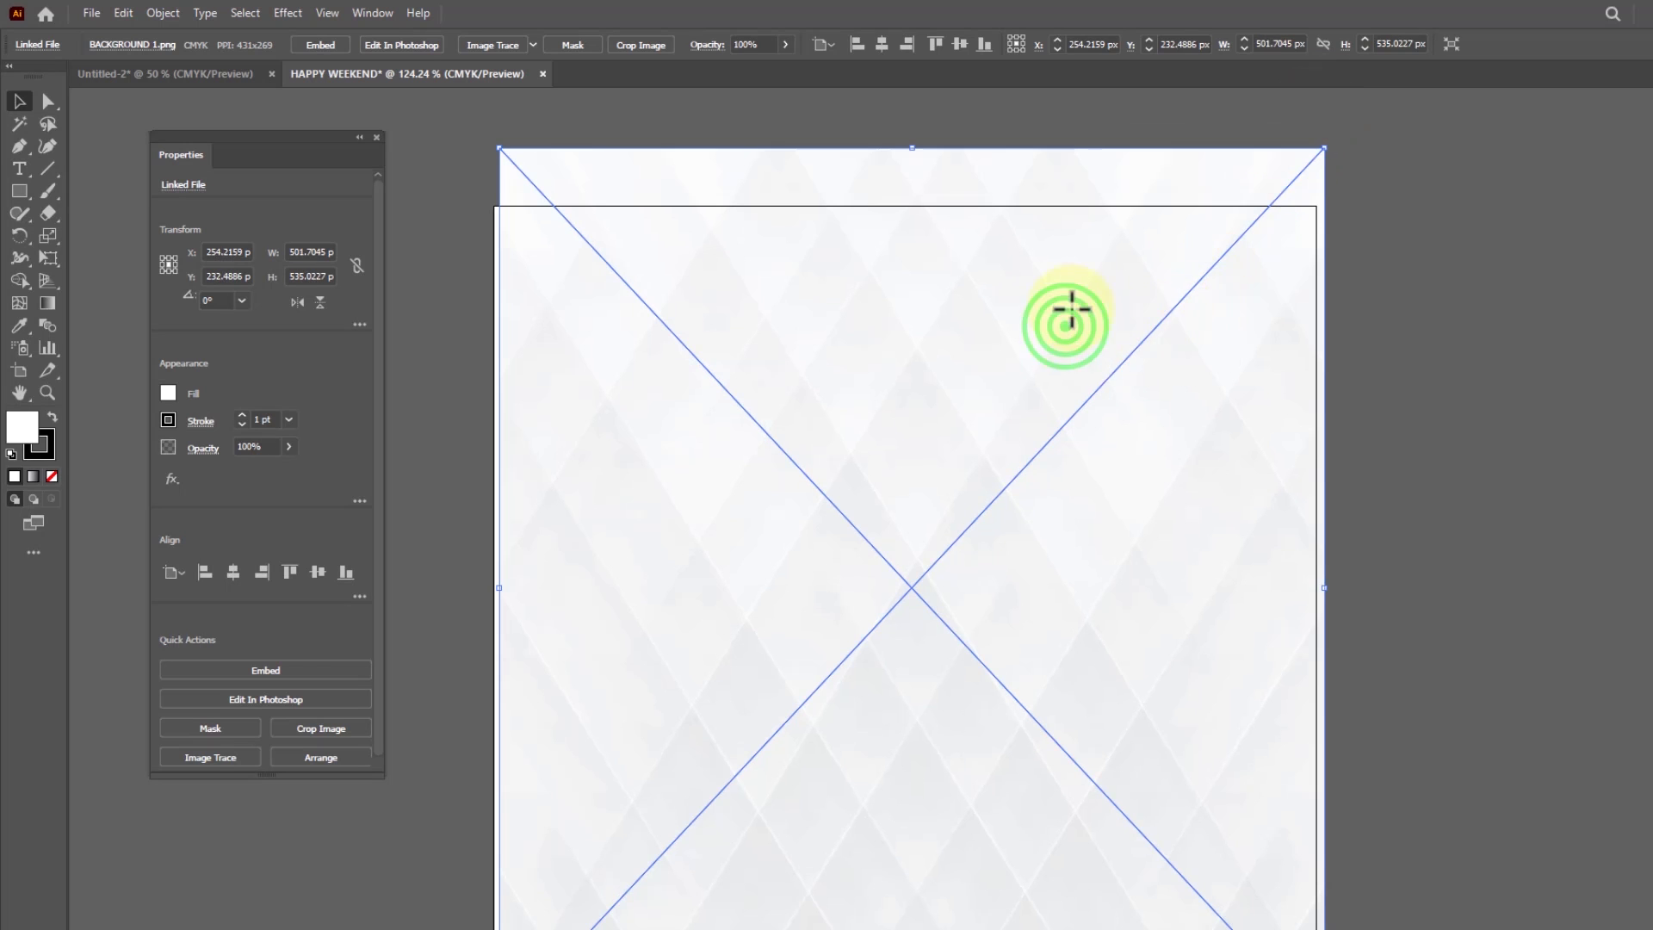
{"action": "left_click_drag", "start_coordinate": [1071, 310], "coordinate": [989, 375]}
{"action": "scroll", "coordinate": [1119, 439], "scroll_direction": "down", "scroll_amount": 2}
{"action": "scroll", "coordinate": [1148, 445], "scroll_direction": "down", "scroll_amount": 3}
{"action": "scroll", "coordinate": [1148, 445], "scroll_direction": "up", "scroll_amount": 2}
{"action": "scroll", "coordinate": [1266, 786], "scroll_direction": "down", "scroll_amount": 3}
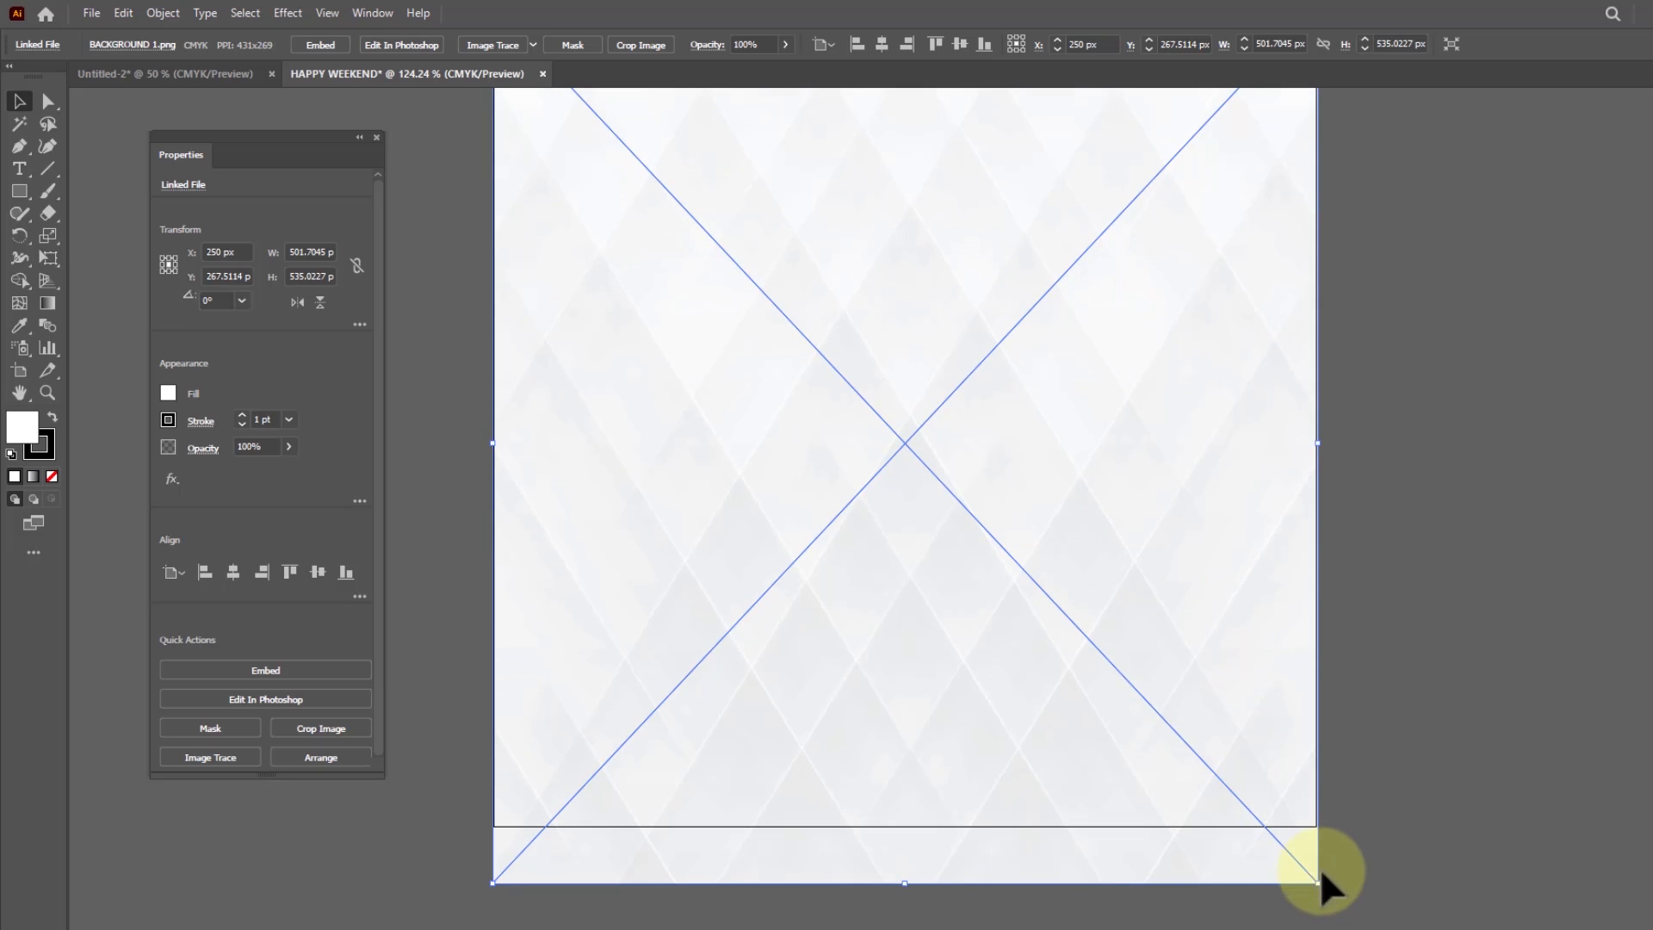
Shrink the background from its bottom corner to about 501 x 500 px so its lower edge meets the artboard's bottom
{"action": "left_click_drag", "start_coordinate": [1312, 876], "coordinate": [1312, 825]}
{"action": "scroll", "coordinate": [1206, 664], "scroll_direction": "up", "scroll_amount": 2}
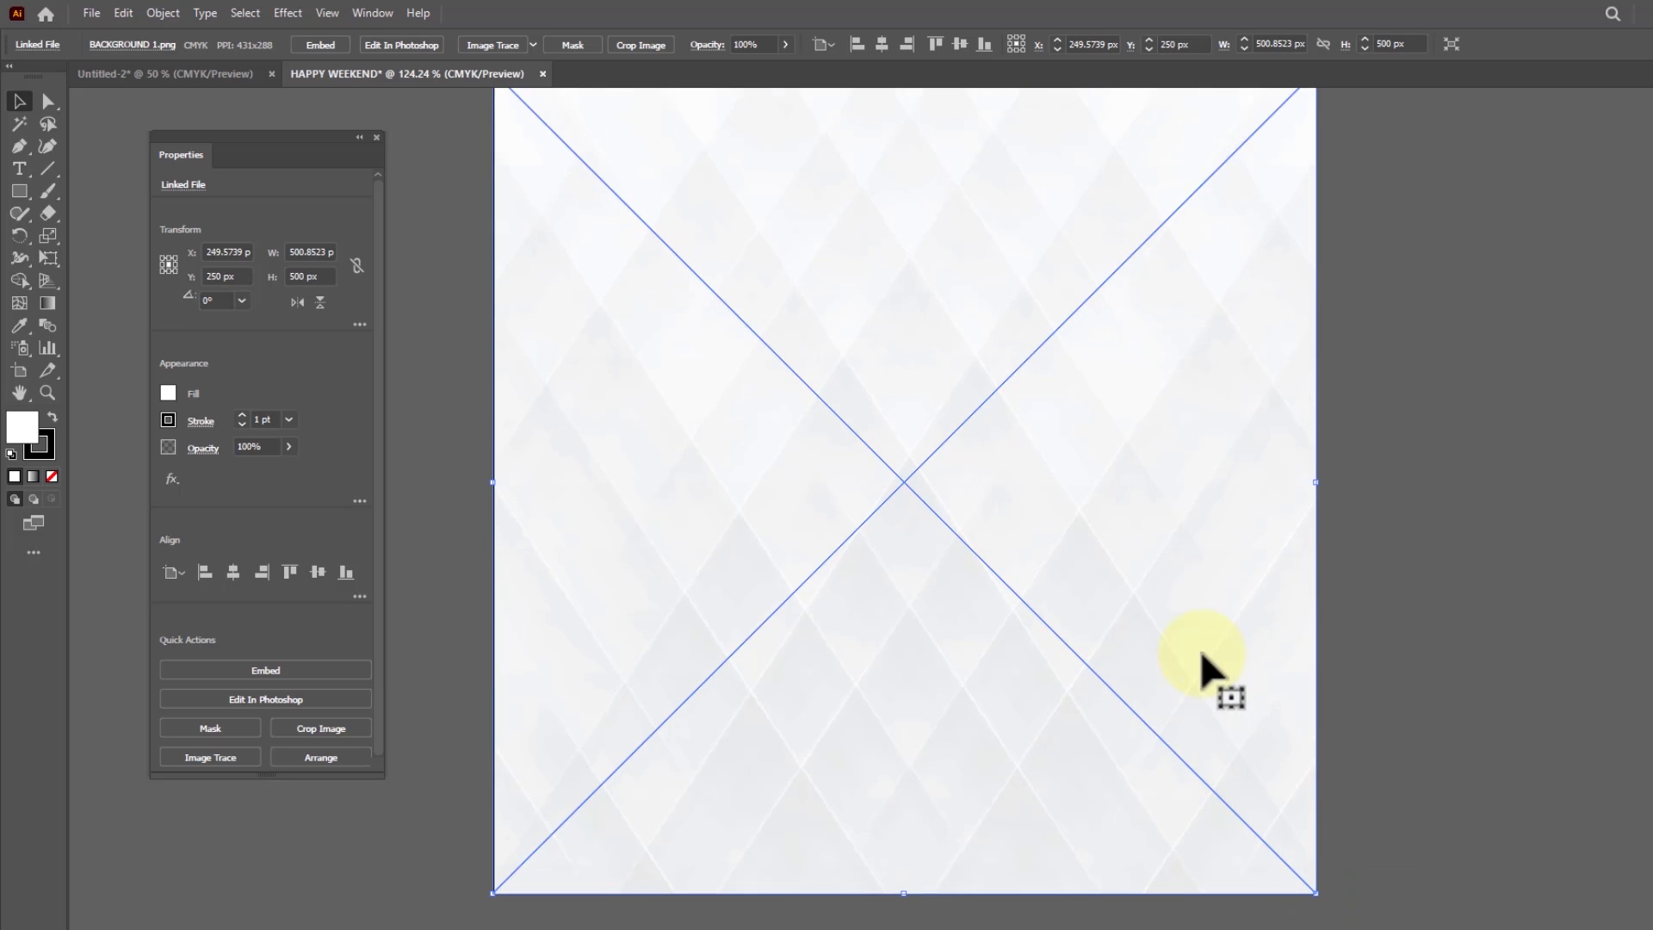
{"action": "scroll", "coordinate": [1202, 667], "scroll_direction": "up", "scroll_amount": 1}
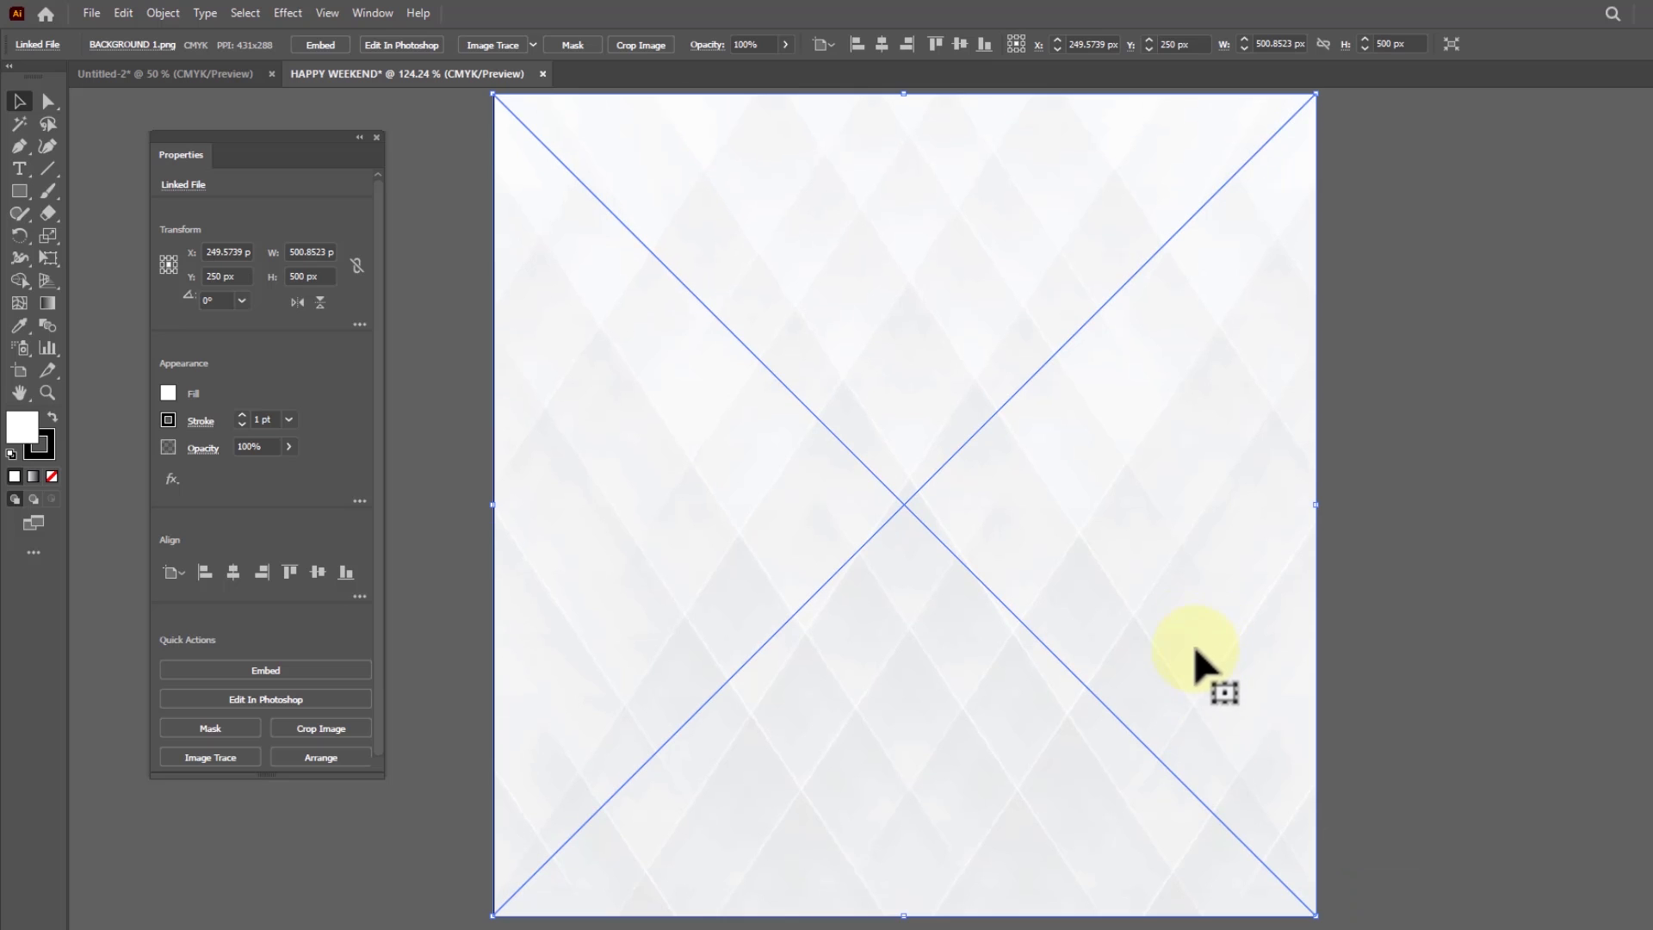
{"action": "key", "text": "ctrl+1"}
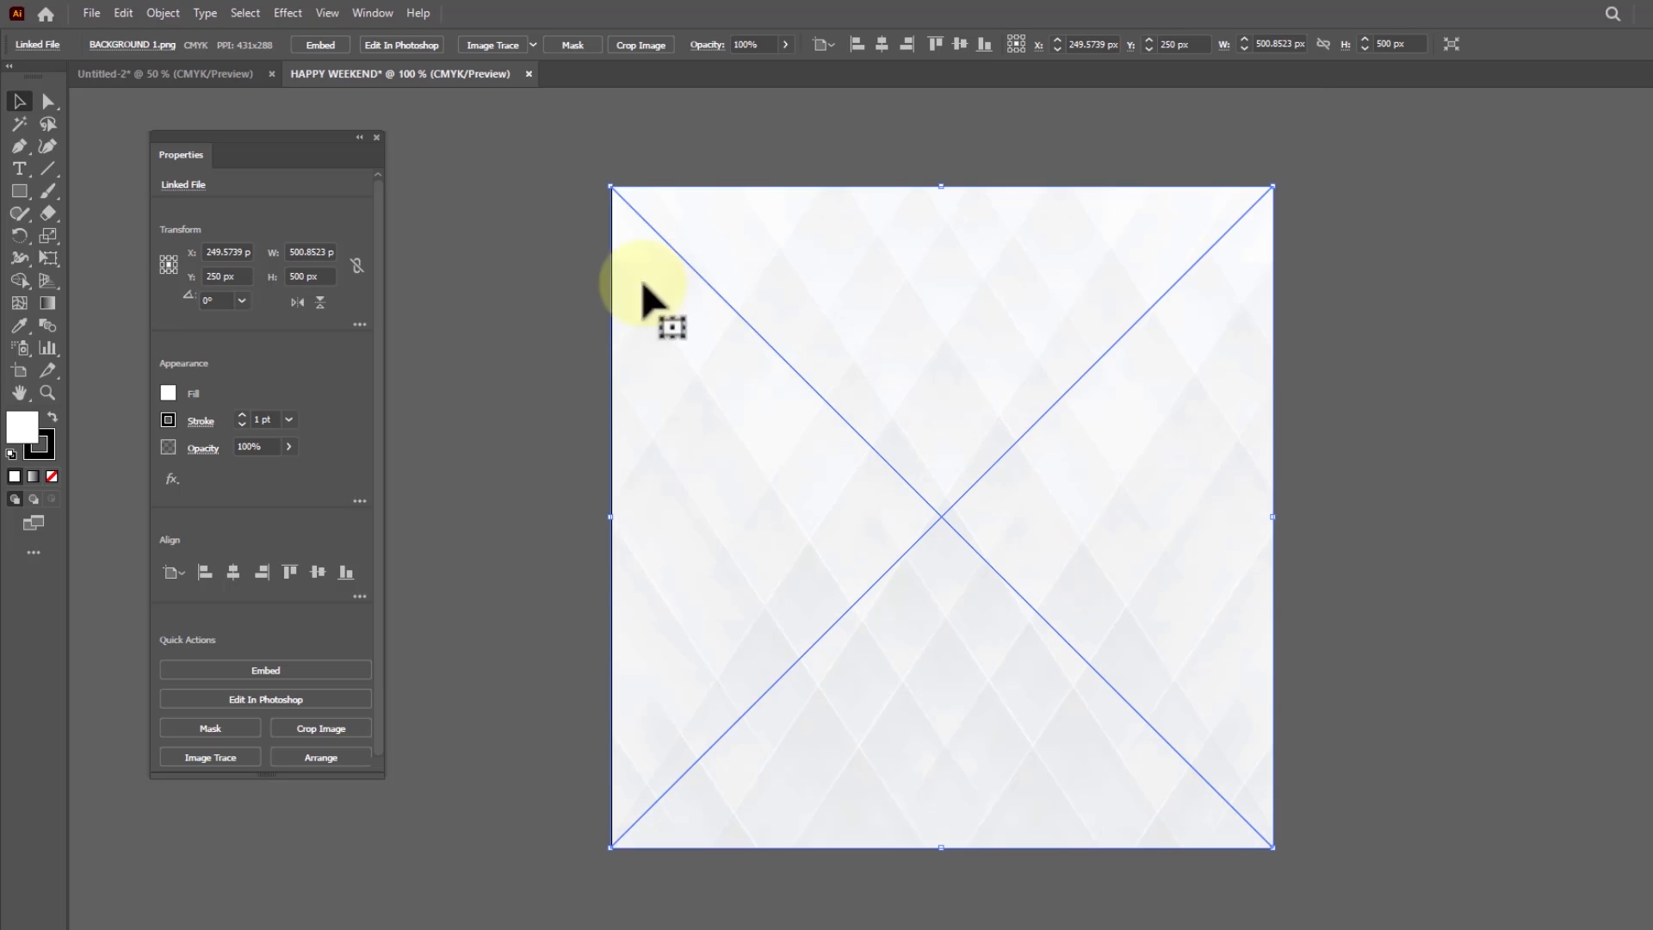
Place the Image 2 picture of the woman as a linked file over the background
{"action": "left_click", "coordinate": [91, 13]}
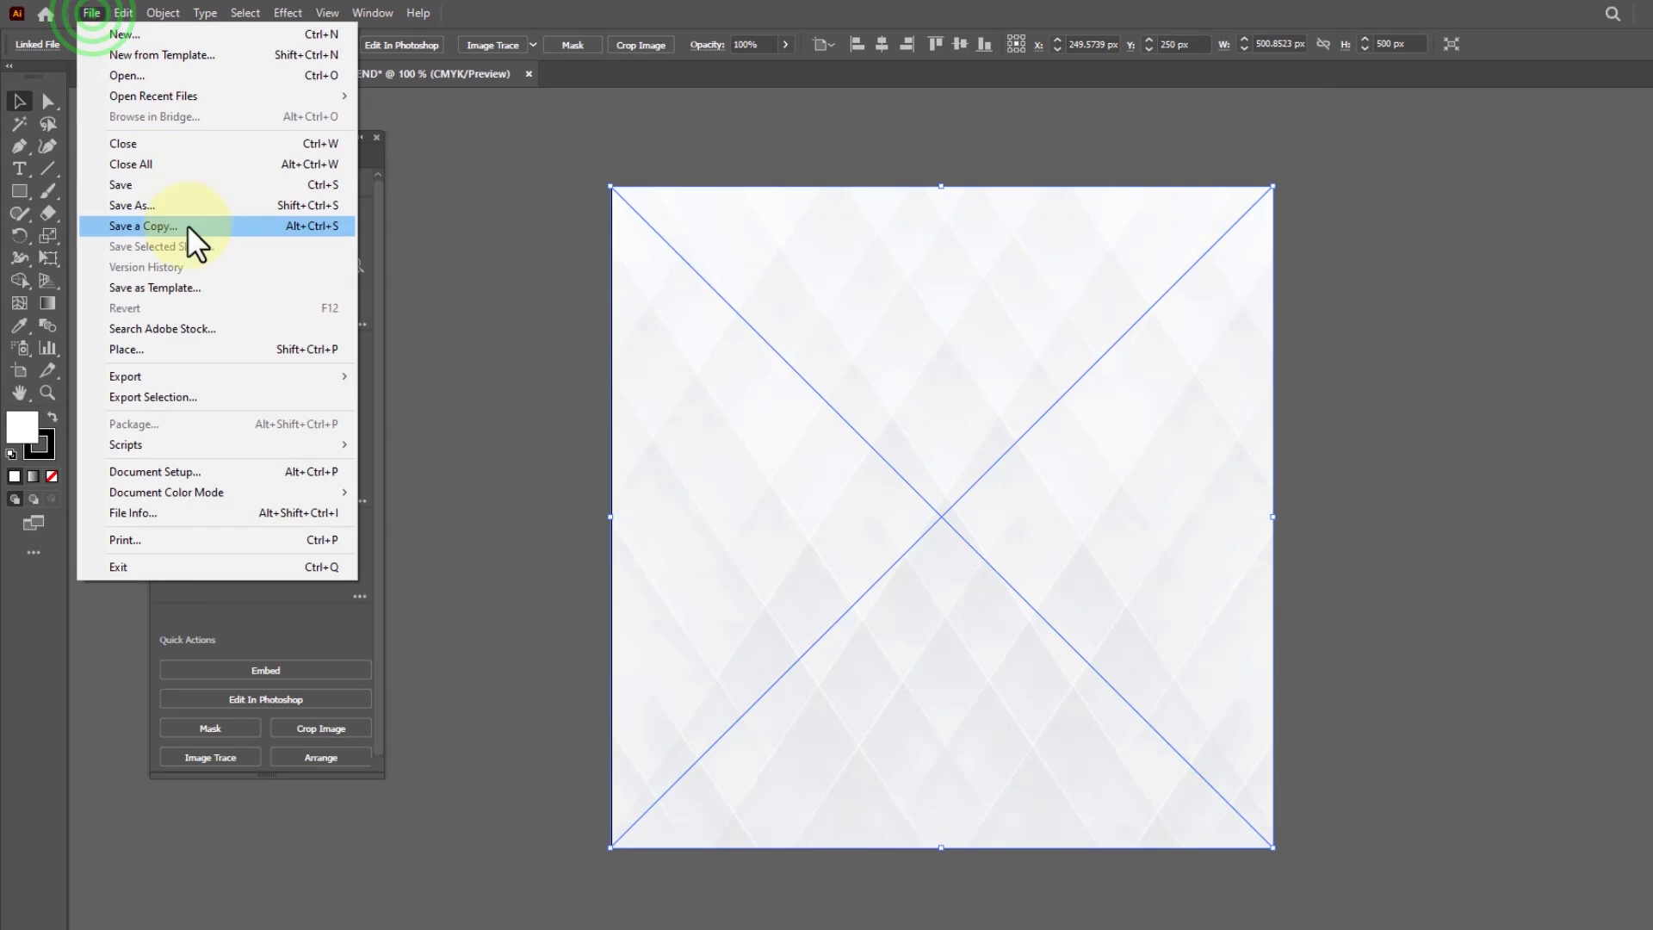
{"action": "left_click", "coordinate": [164, 349]}
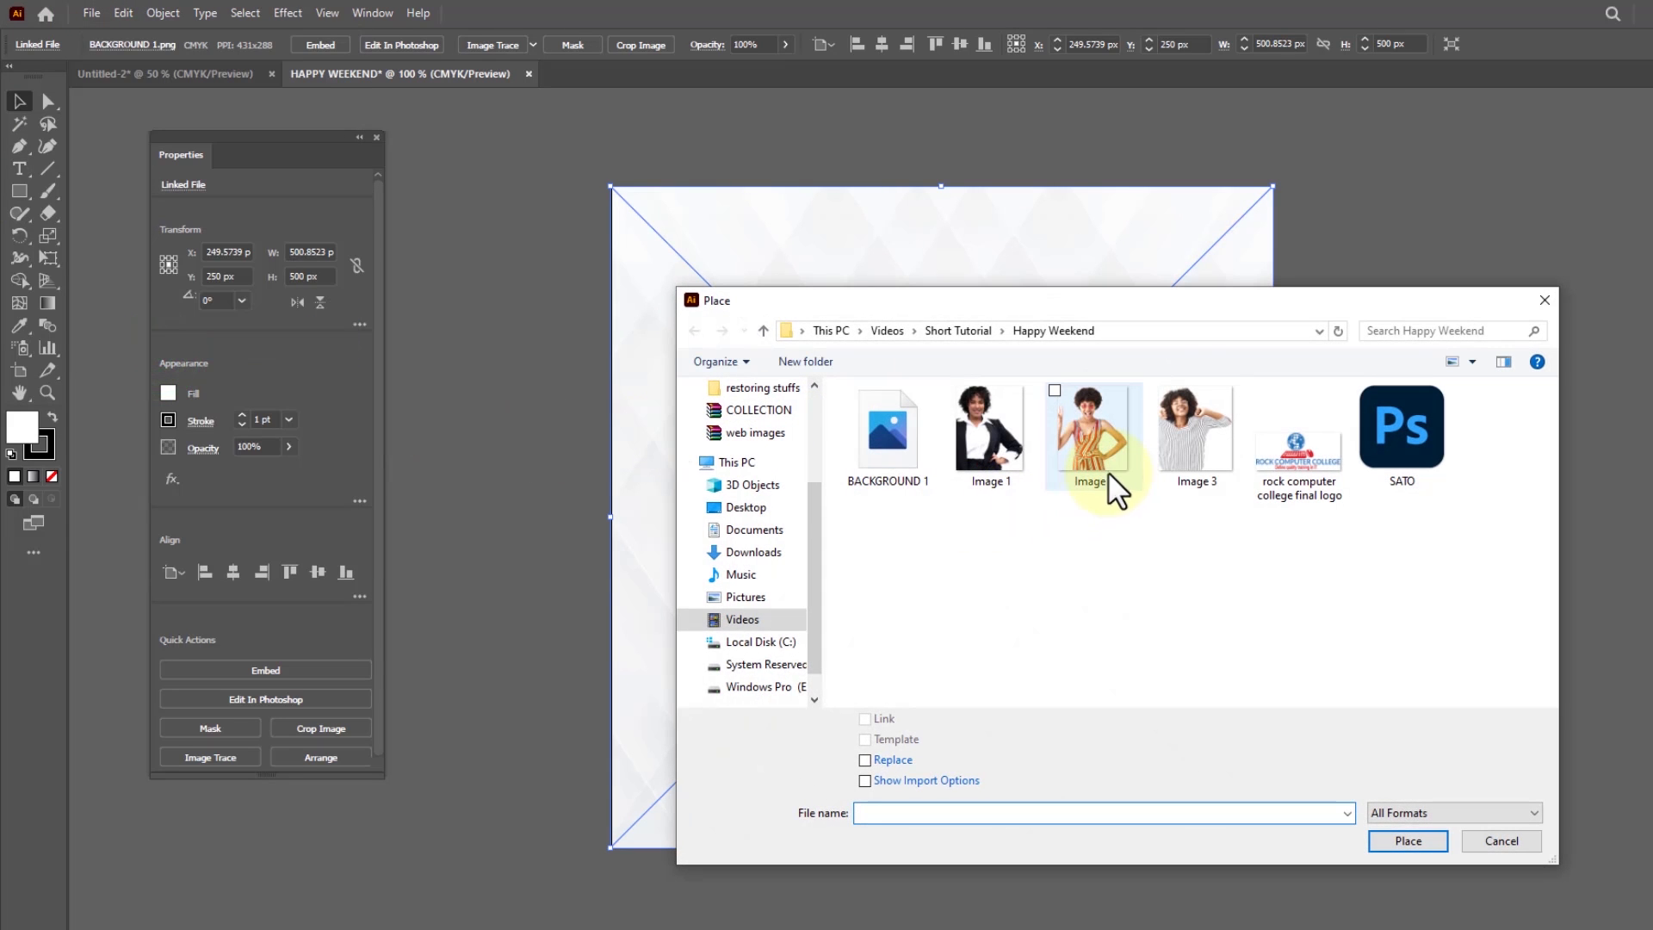
{"action": "left_click", "coordinate": [1097, 469]}
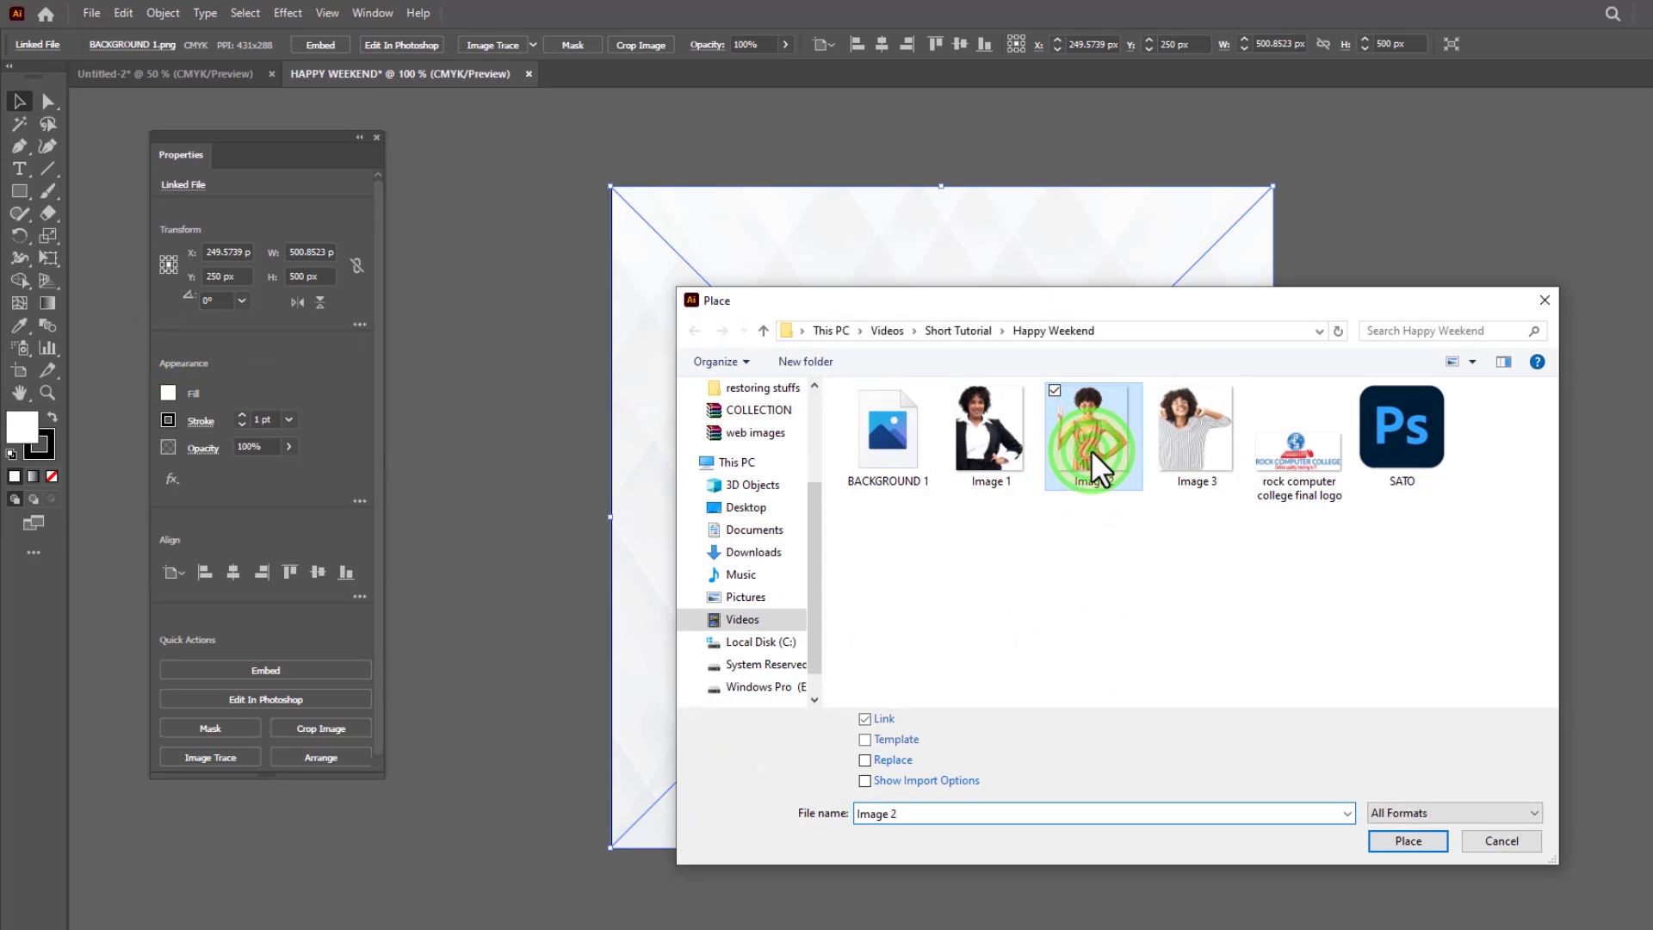
{"action": "left_click", "coordinate": [1407, 841]}
{"action": "left_click", "coordinate": [723, 408]}
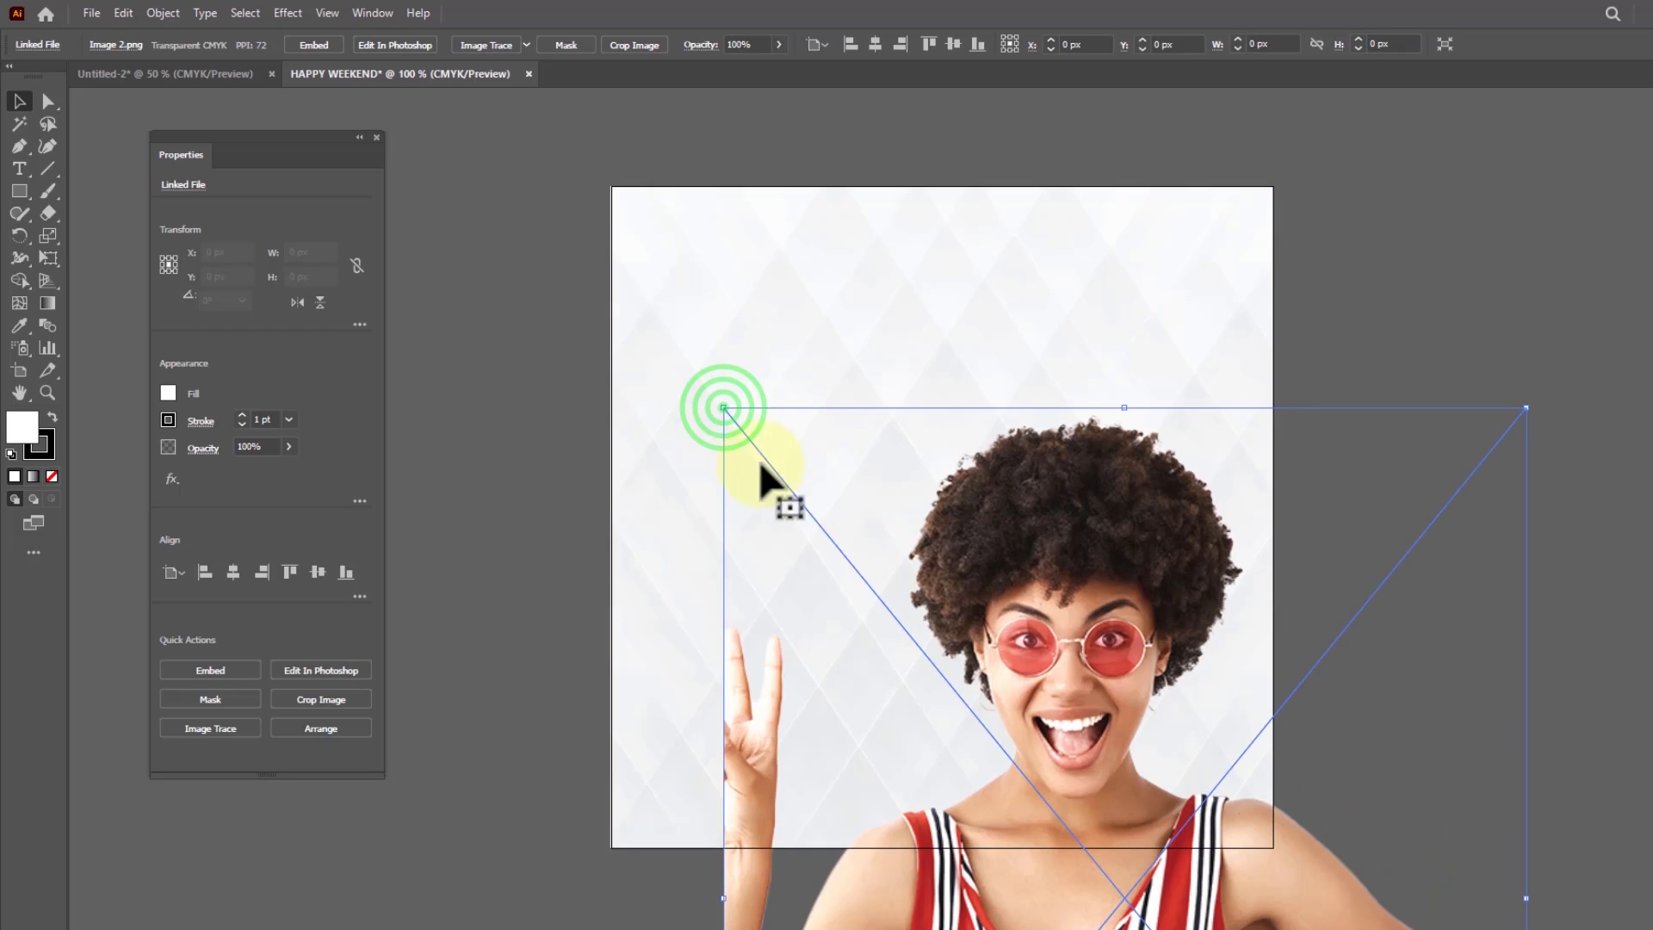
Shrink the woman's image to about 326 x 377 px and position it along the artboard's left edge, around X 159 px, Y 287 px
{"action": "left_click_drag", "start_coordinate": [1070, 646], "coordinate": [934, 446]}
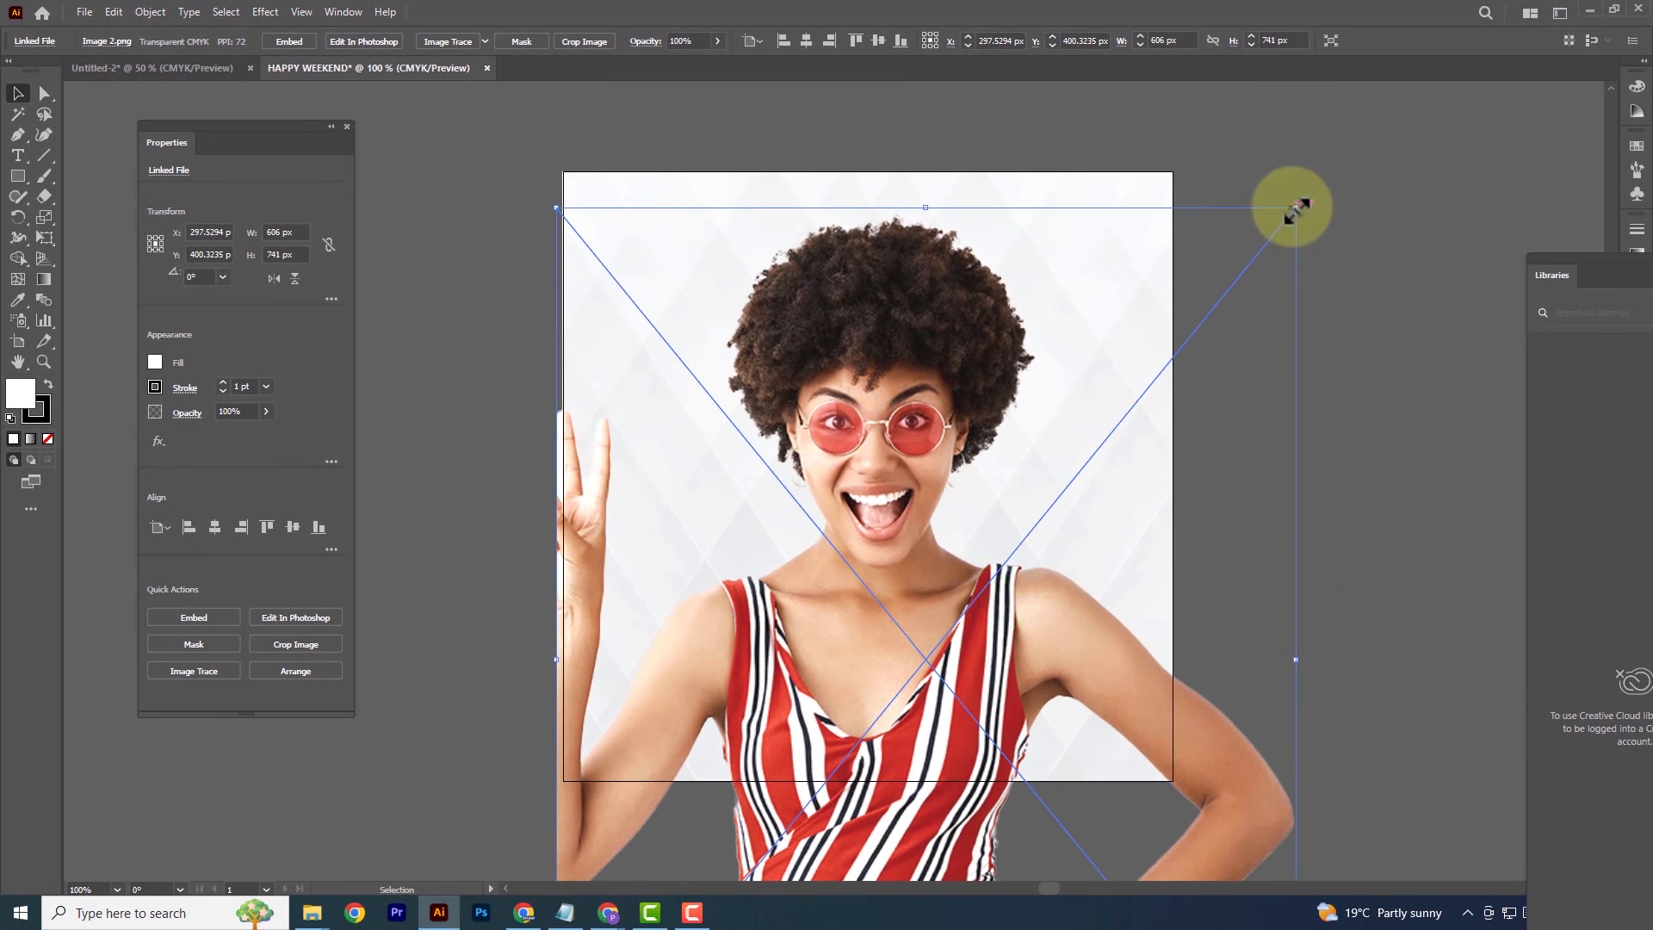
{"action": "left_click_drag", "start_coordinate": [1295, 207], "coordinate": [1106, 513]}
{"action": "left_click_drag", "start_coordinate": [856, 701], "coordinate": [856, 364]}
{"action": "left_click_drag", "start_coordinate": [1104, 758], "coordinate": [917, 570]}
{"action": "left_click_drag", "start_coordinate": [729, 486], "coordinate": [723, 576]}
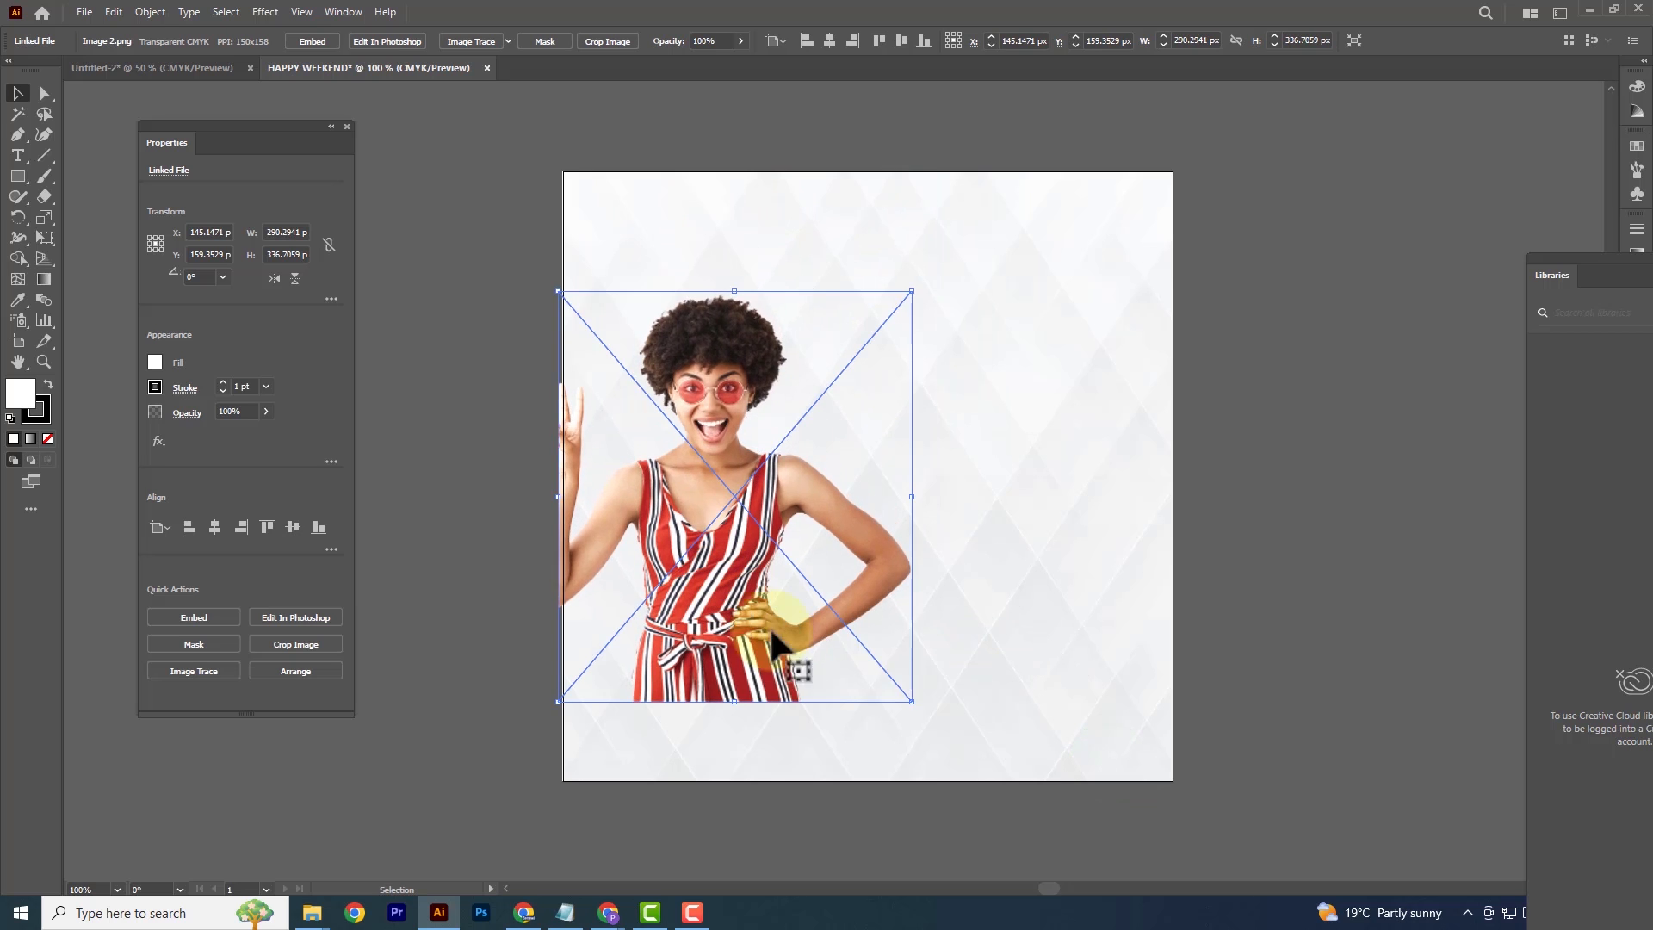
{"action": "left_click_drag", "start_coordinate": [904, 701], "coordinate": [952, 749]}
{"action": "left_click", "coordinate": [519, 193]}
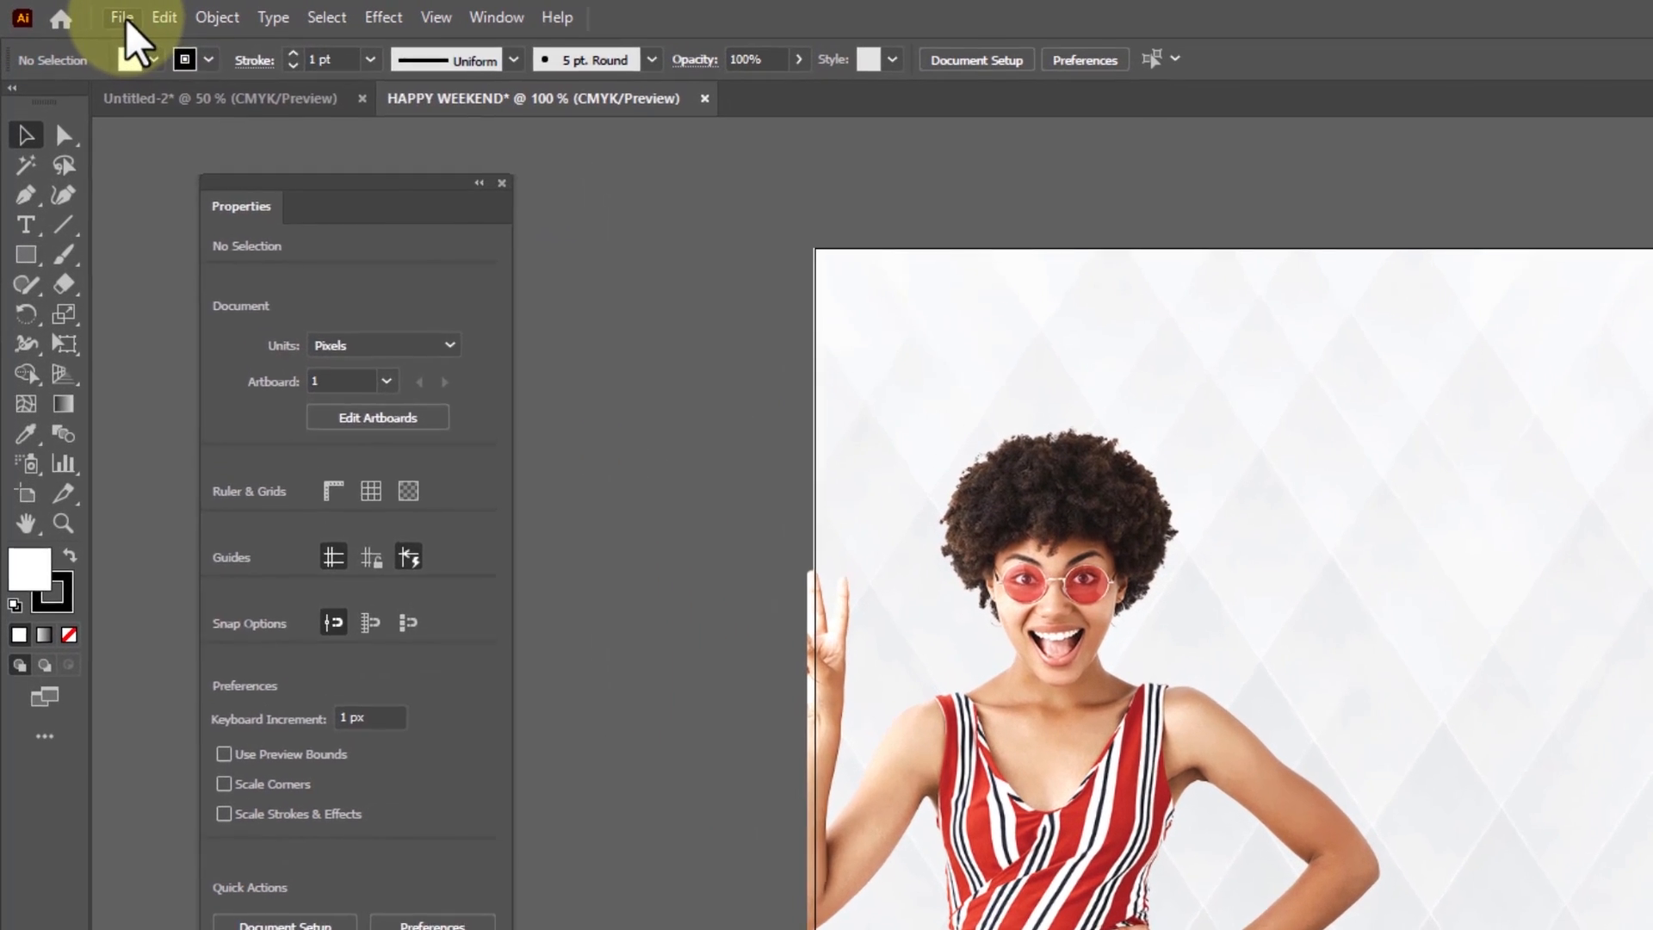
Place the rock computer college final logo as a linked file above the woman's image
{"action": "left_click", "coordinate": [124, 19]}
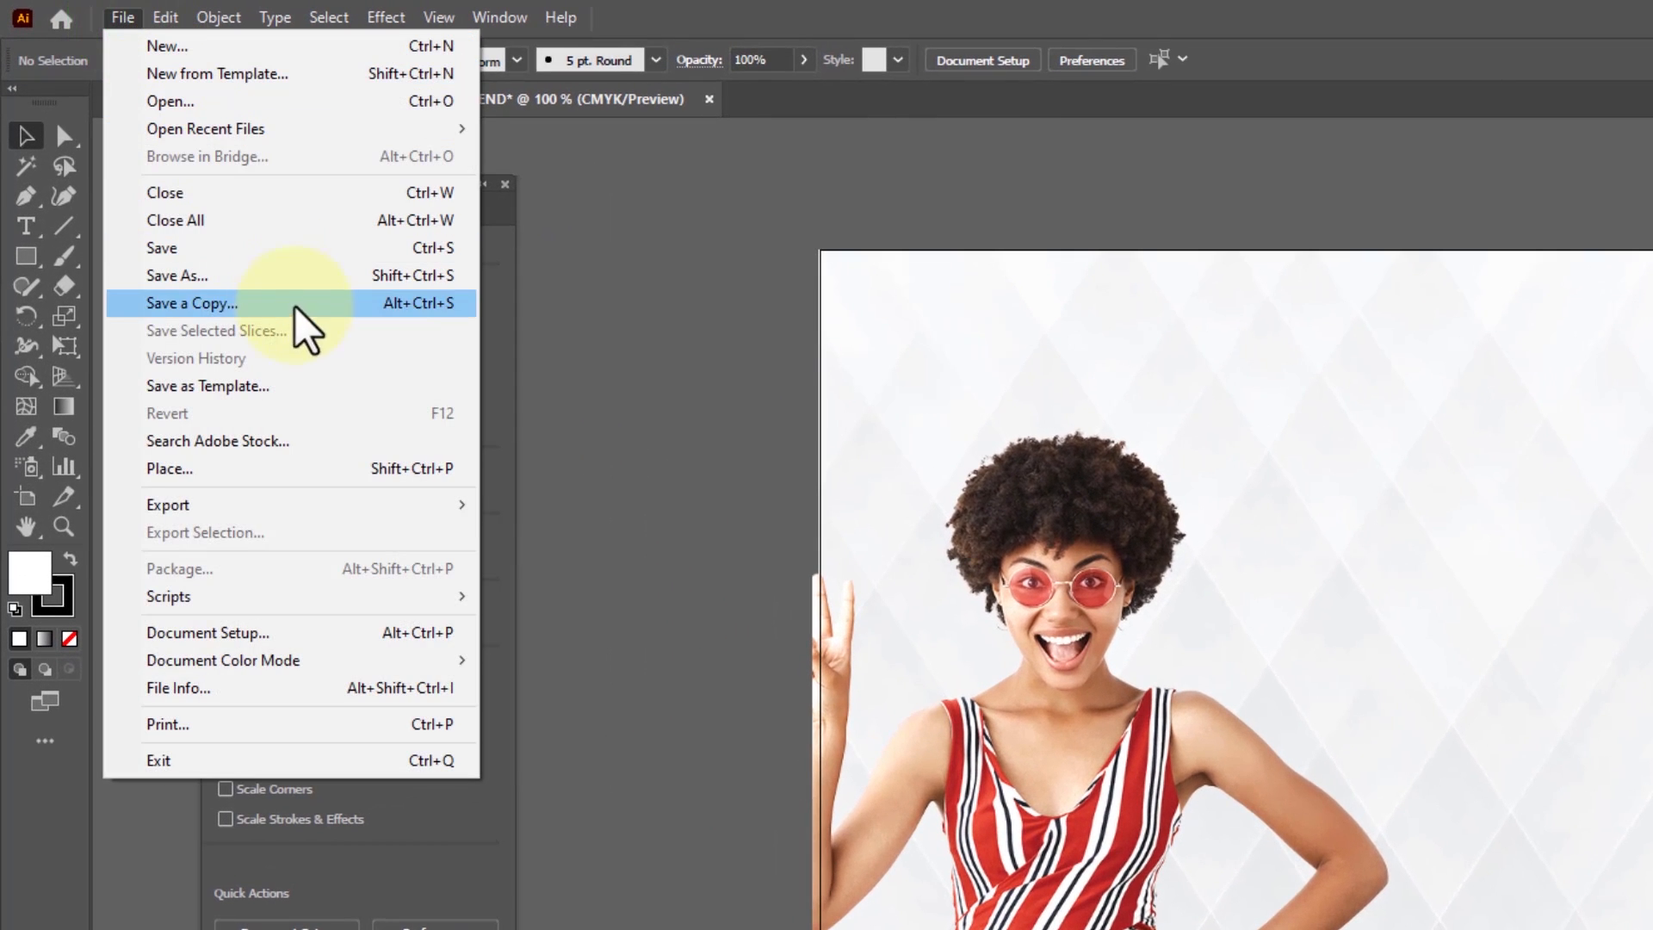
{"action": "left_click", "coordinate": [191, 469]}
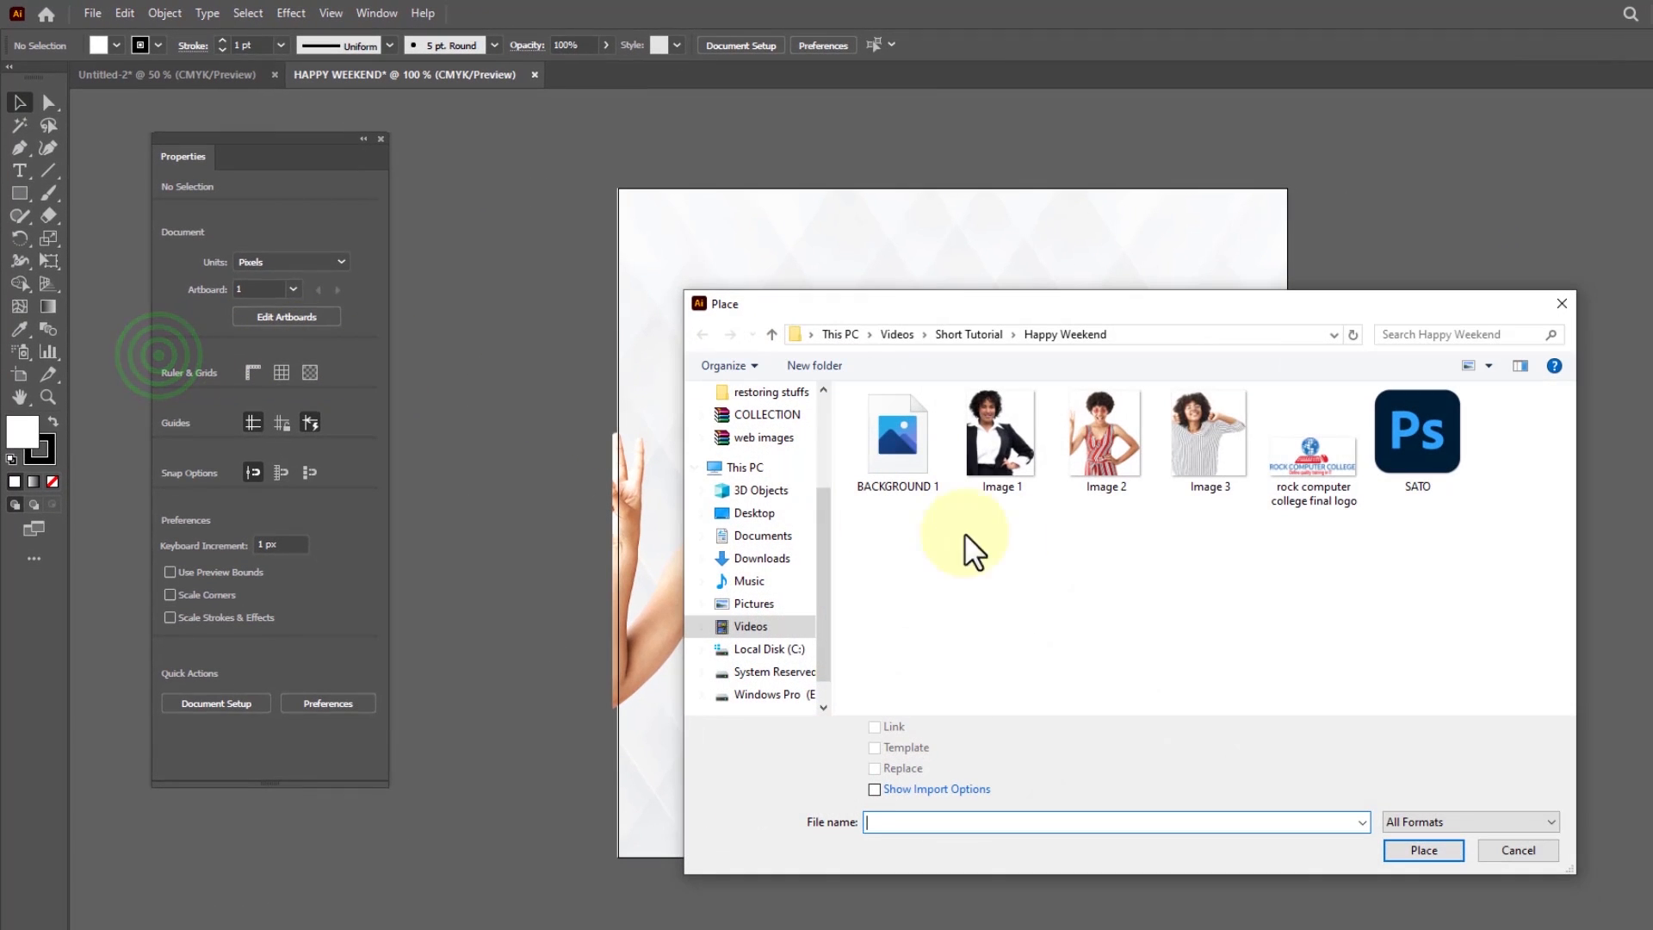
{"action": "left_click", "coordinate": [1326, 503]}
{"action": "left_click", "coordinate": [1422, 850]}
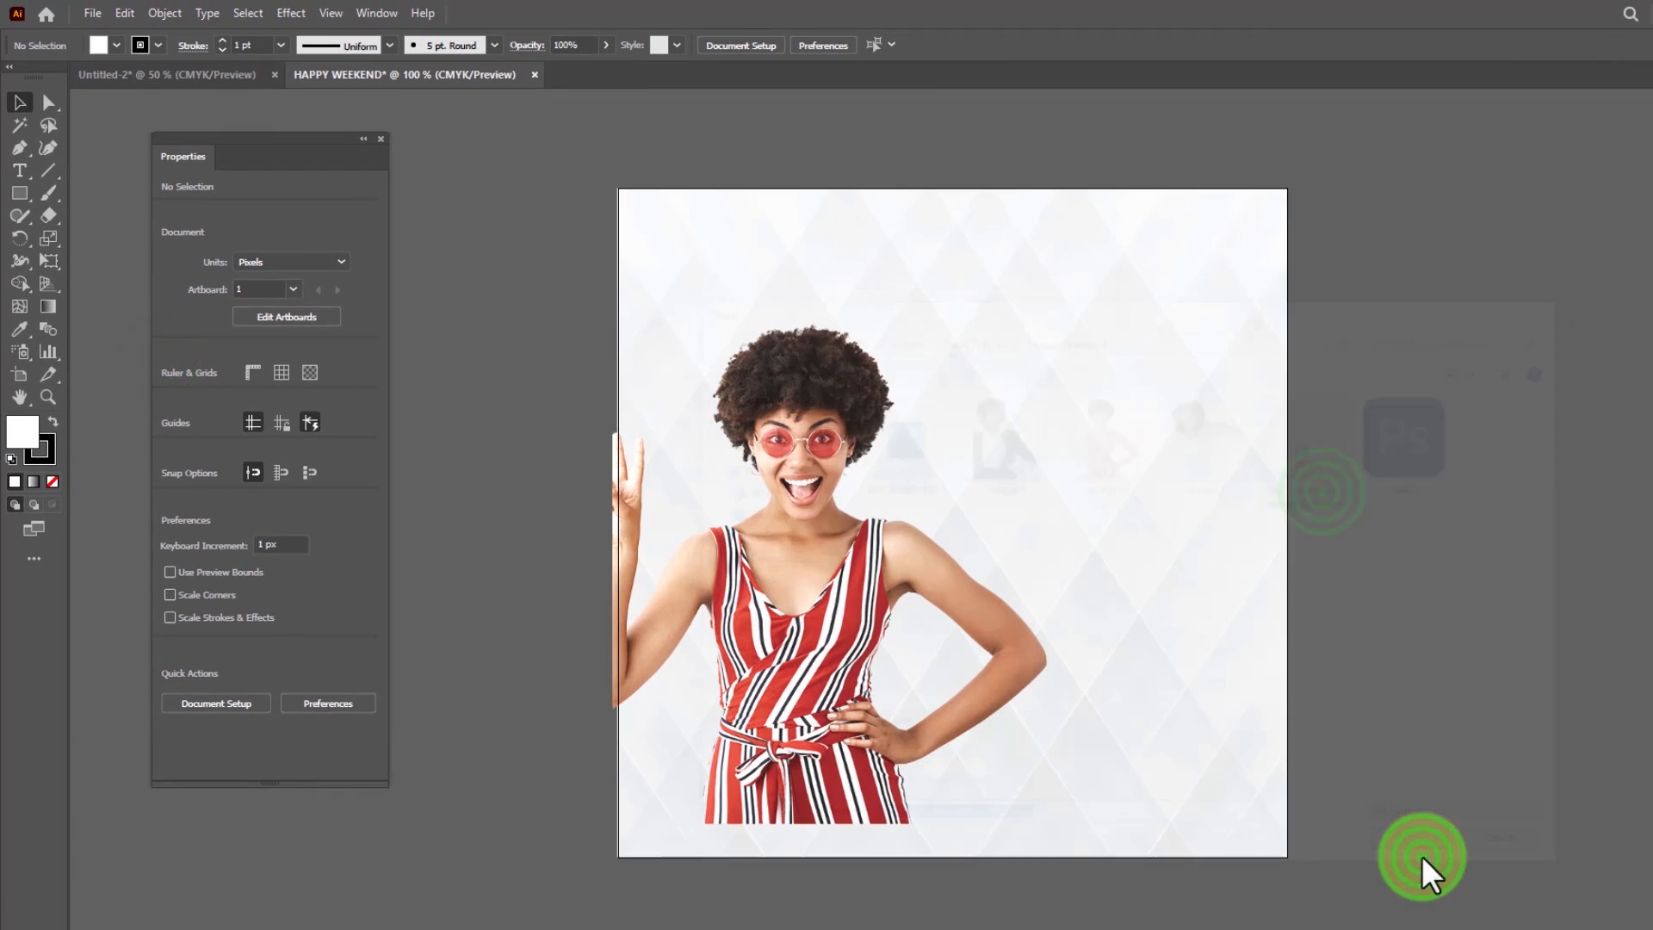
{"action": "left_click", "coordinate": [839, 245]}
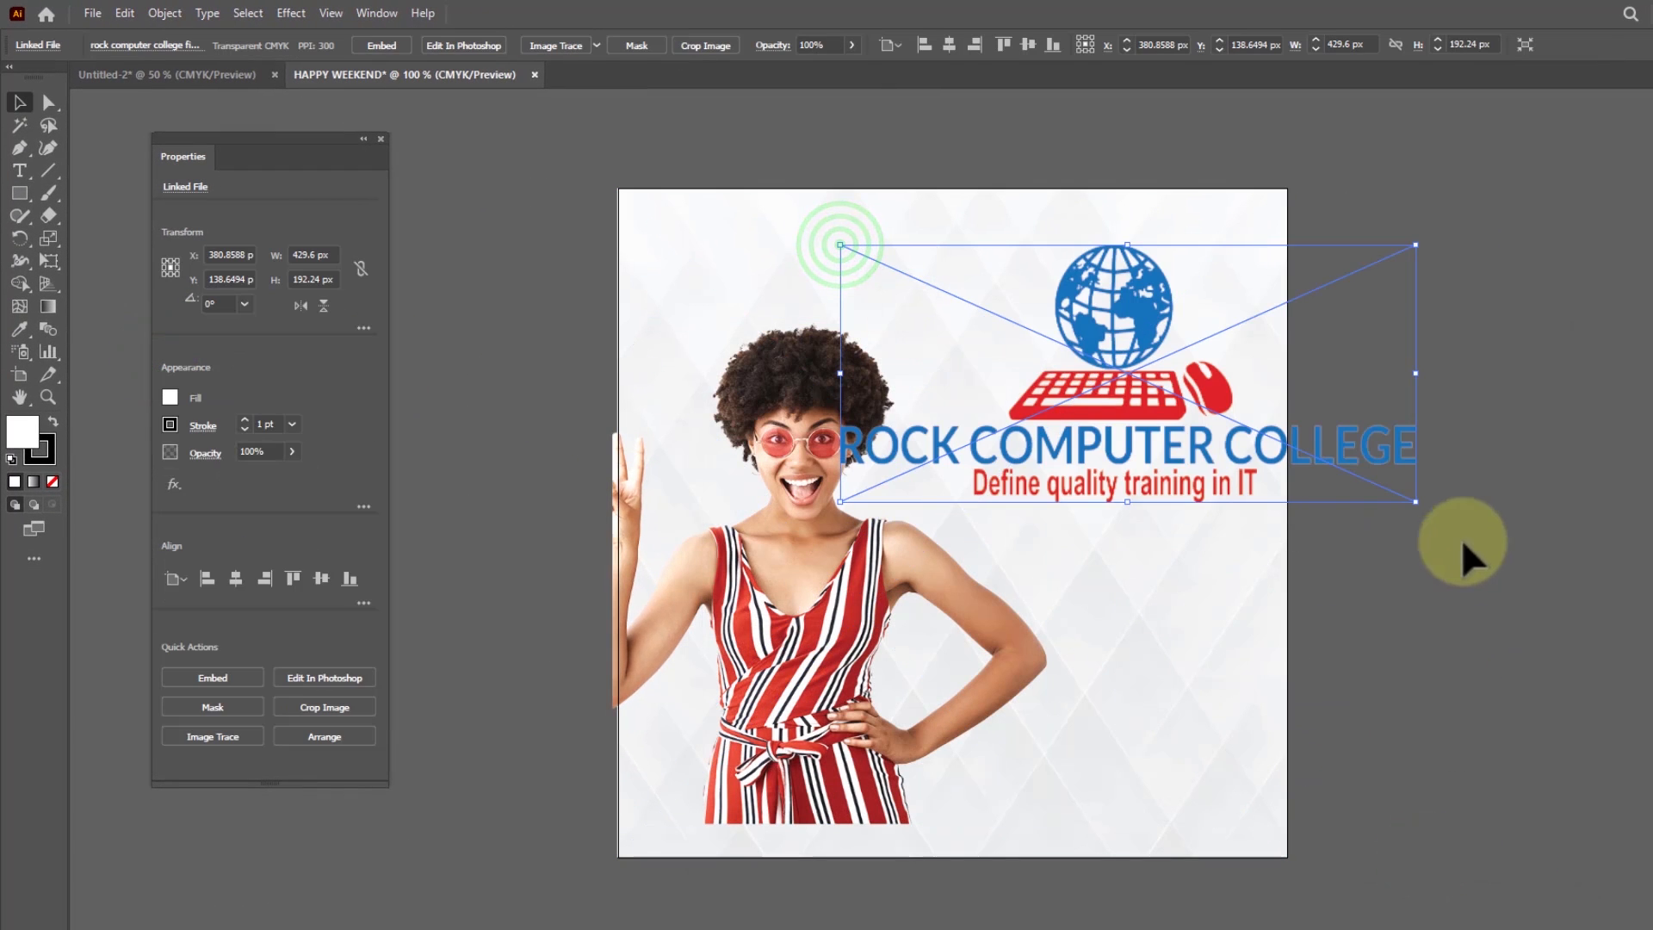
Scale the logo down to about 118 x 60 px and centre it near the artboard's top, around X 246 px, Y 42 px
{"action": "left_click_drag", "start_coordinate": [1414, 504], "coordinate": [965, 274]}
{"action": "left_click", "coordinate": [996, 390]}
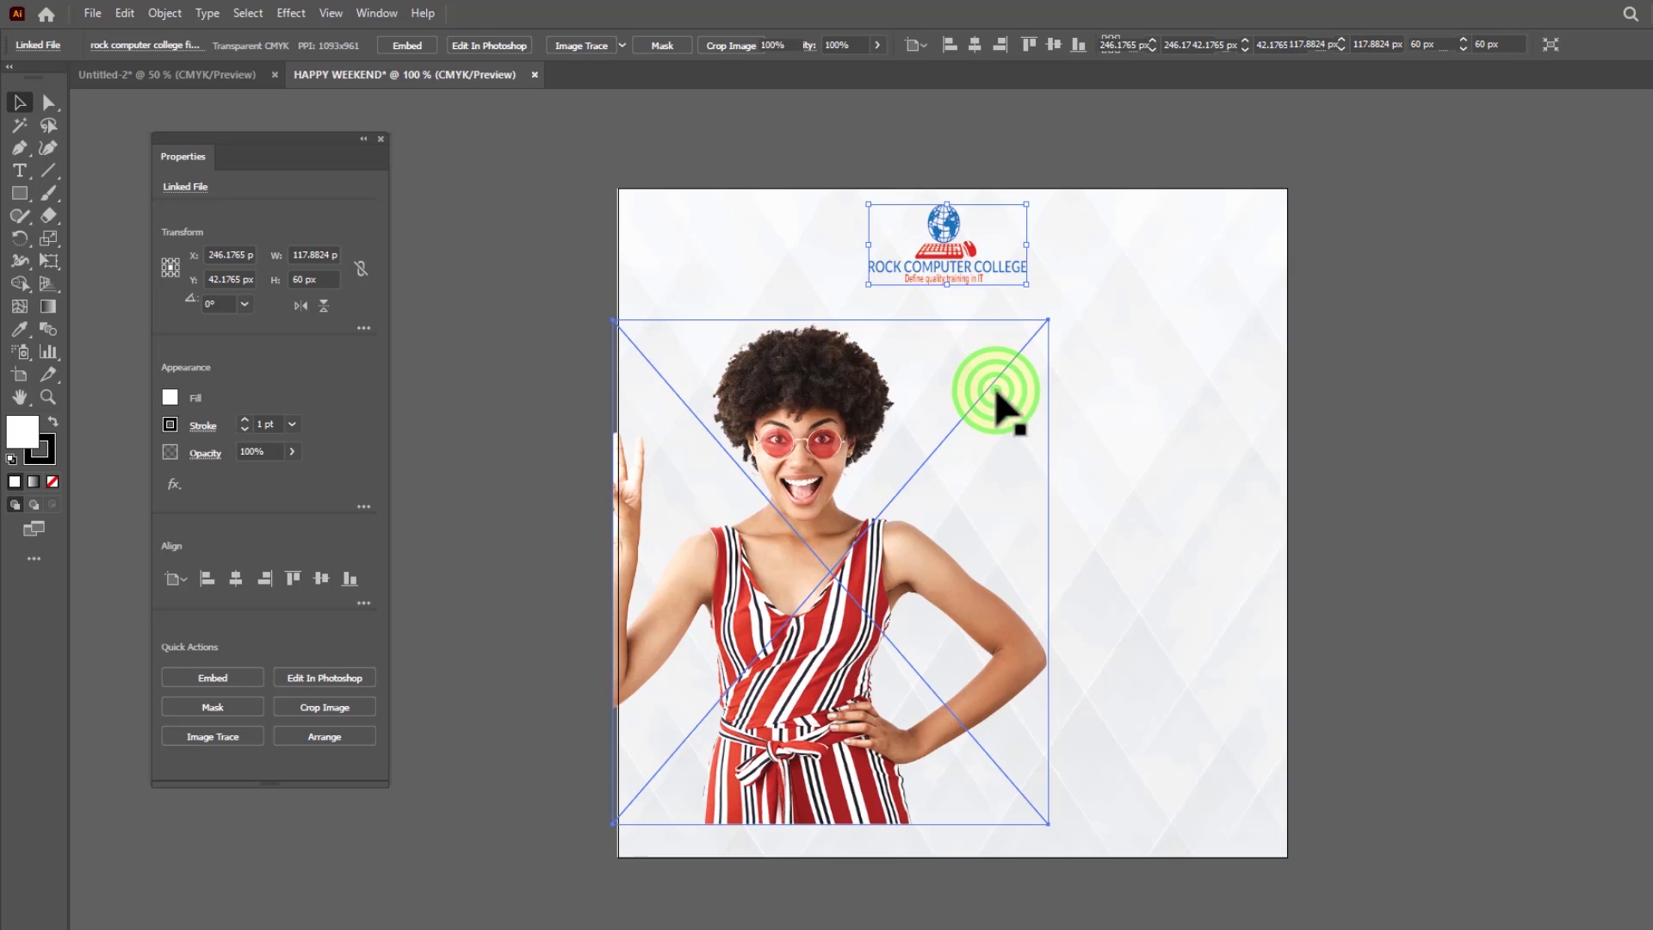
{"action": "left_click", "coordinate": [1145, 321]}
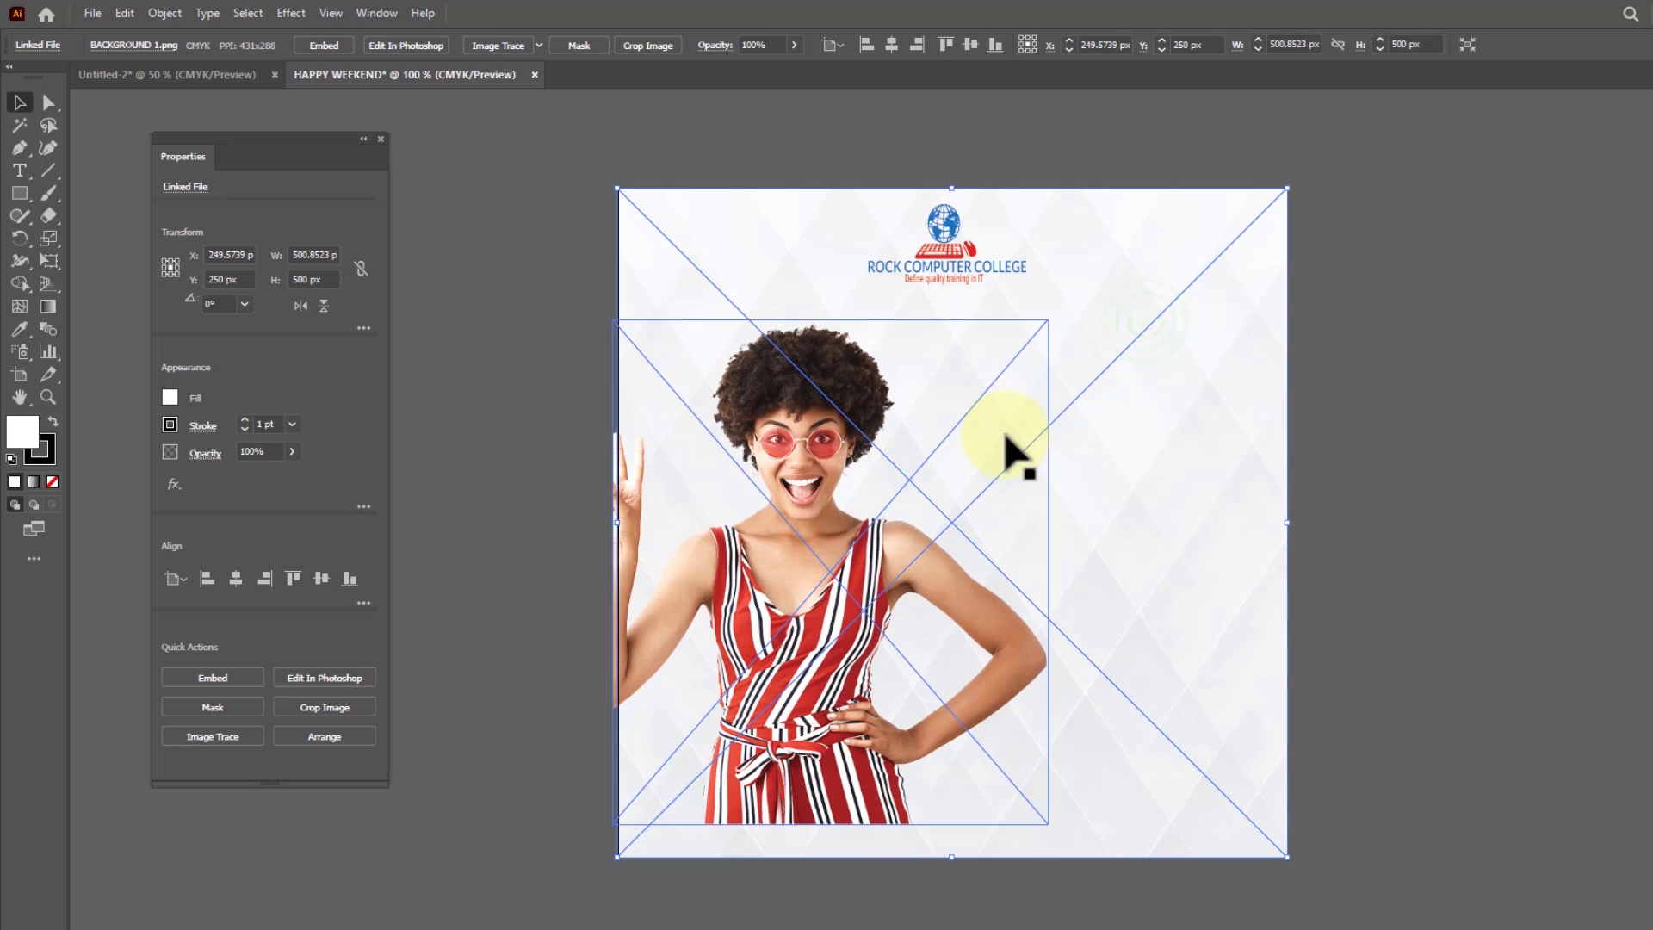
Switch to Notepad and copy the line "Hello, It's"
{"action": "key", "text": "alt+Tab"}
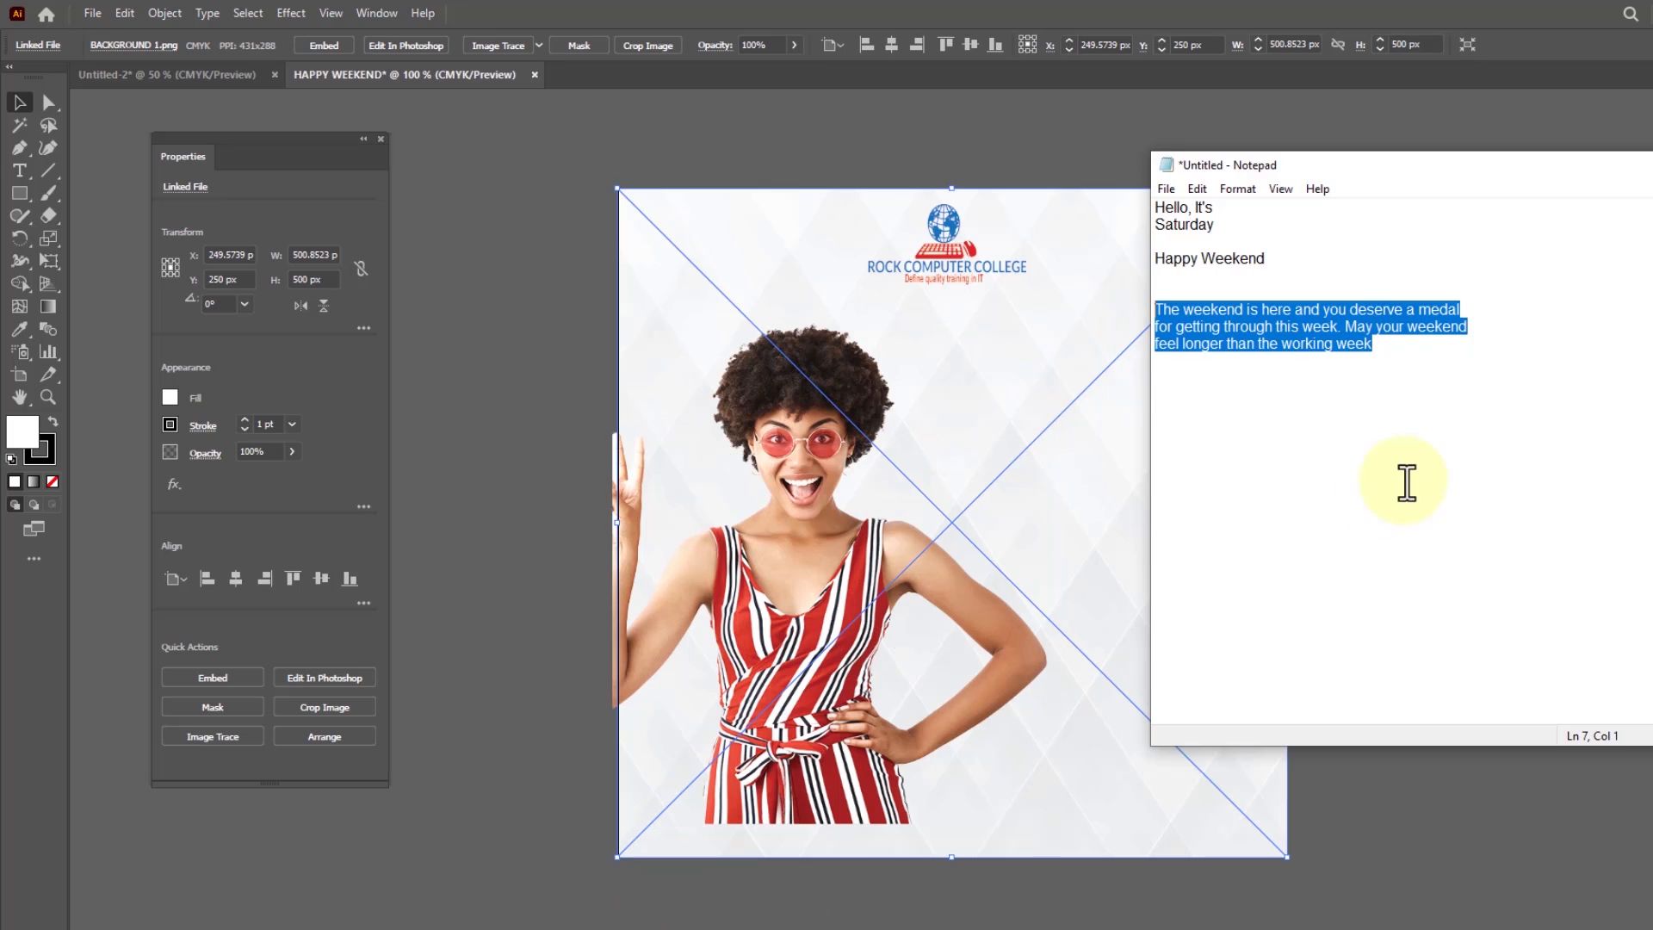
{"action": "left_click", "coordinate": [1229, 207]}
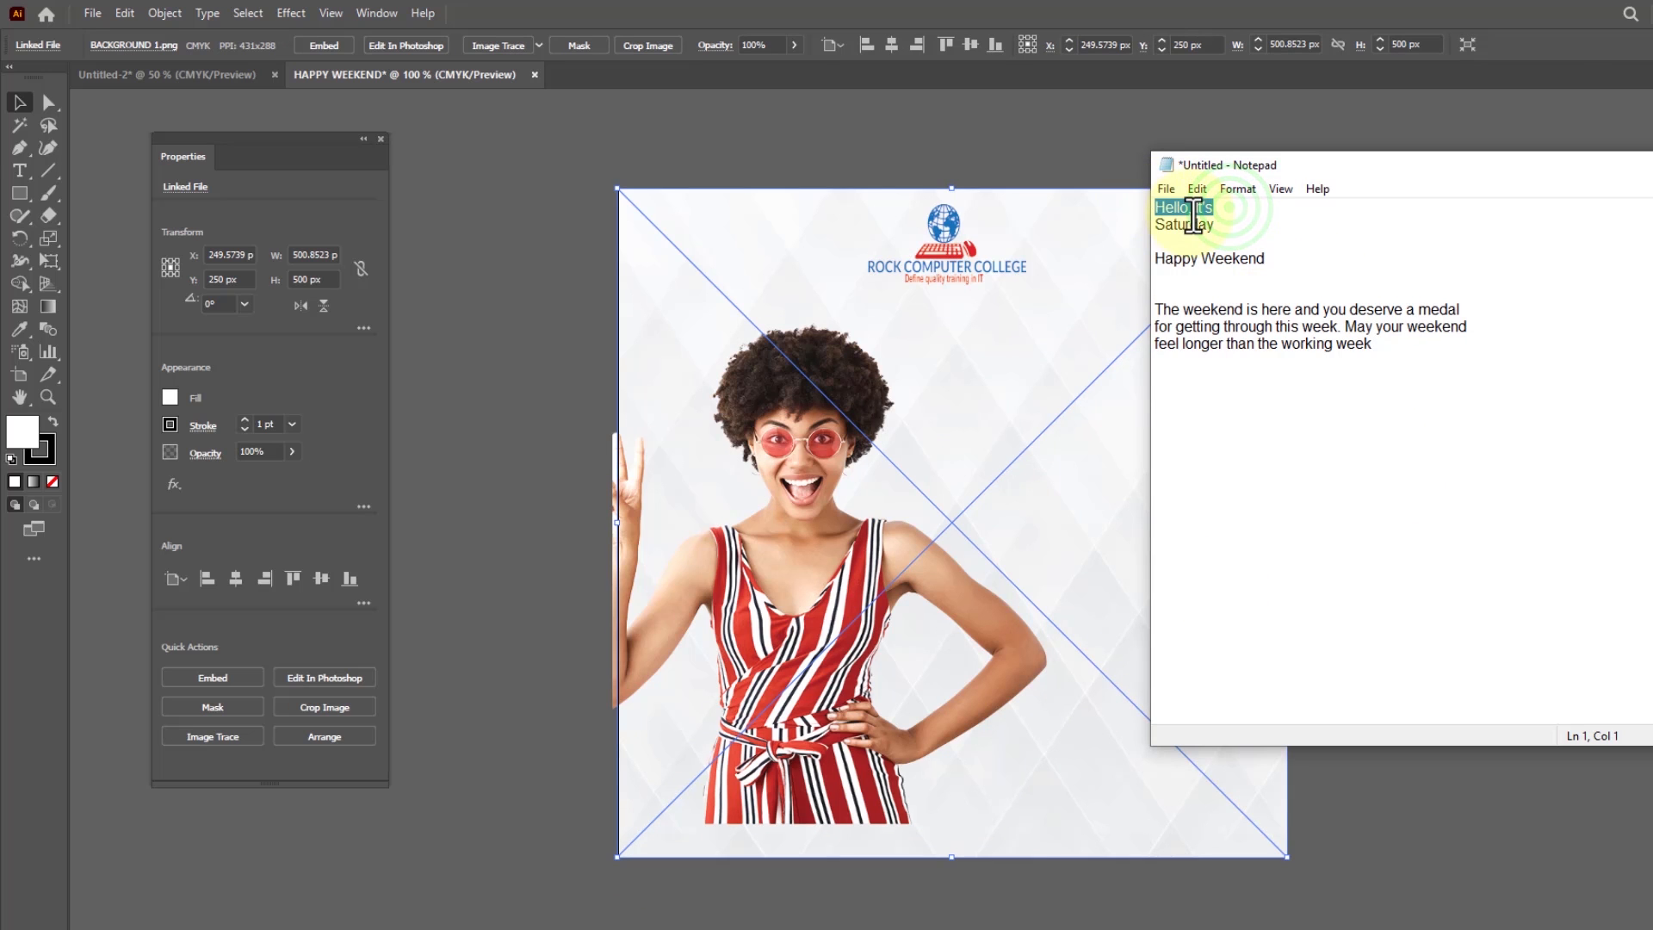
{"action": "right_click", "coordinate": [1193, 222]}
{"action": "left_click", "coordinate": [1029, 276]}
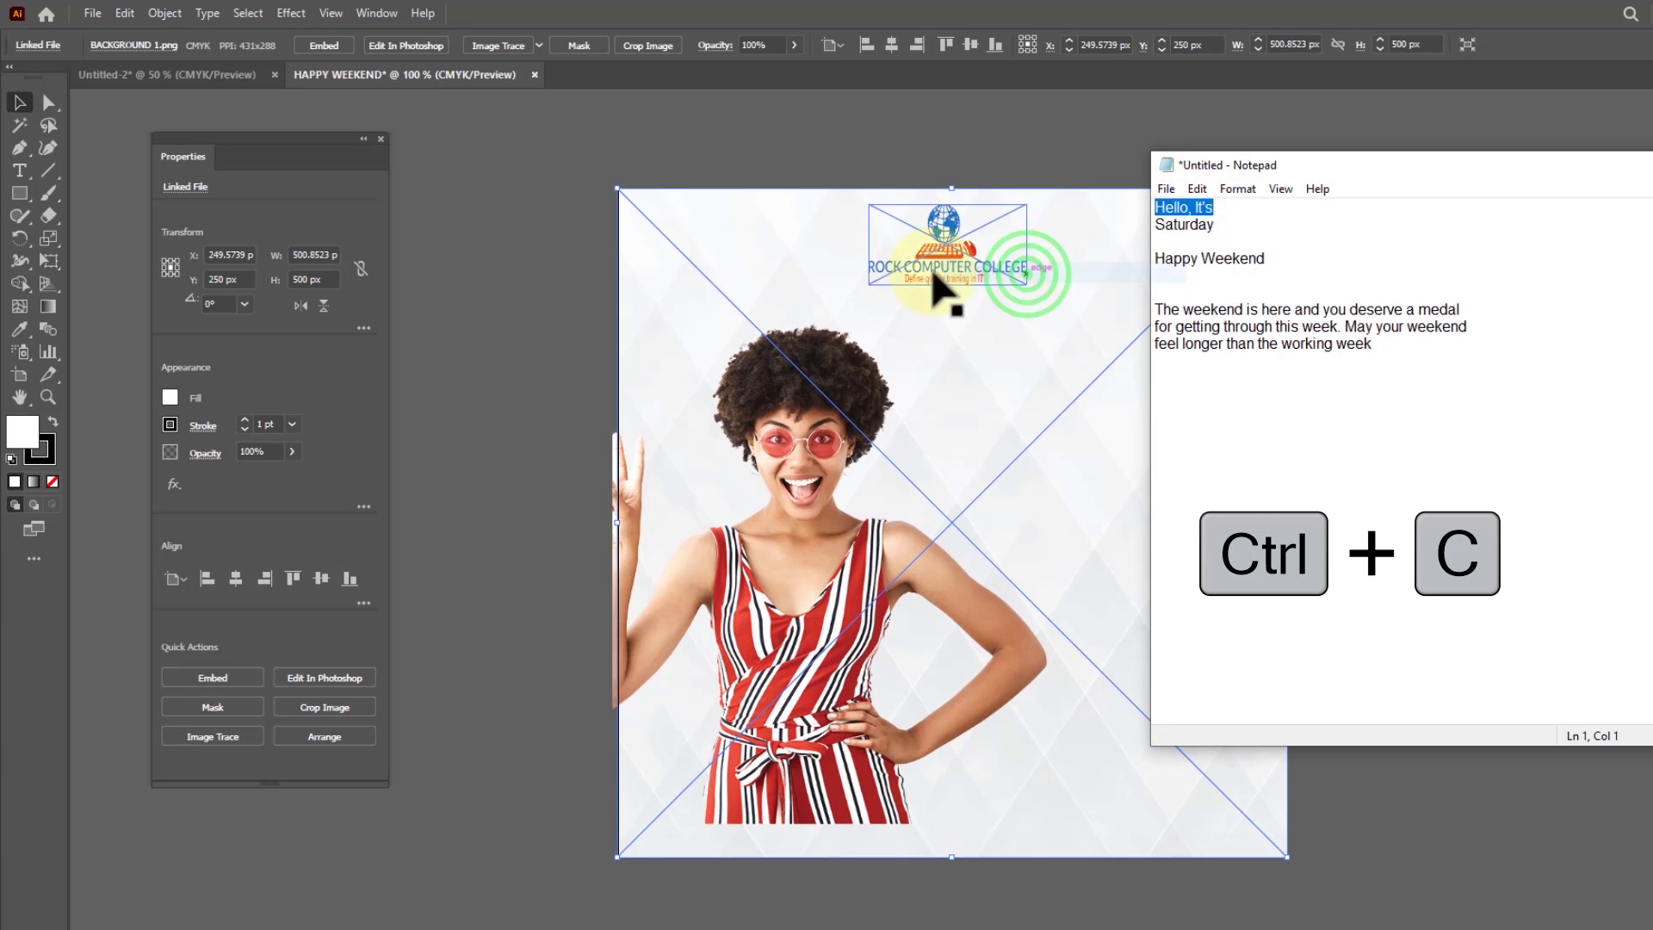
Back in Illustrator, create point text below and to the right of the logo and paste "Hello, It's" into it
{"action": "left_click", "coordinate": [1005, 357]}
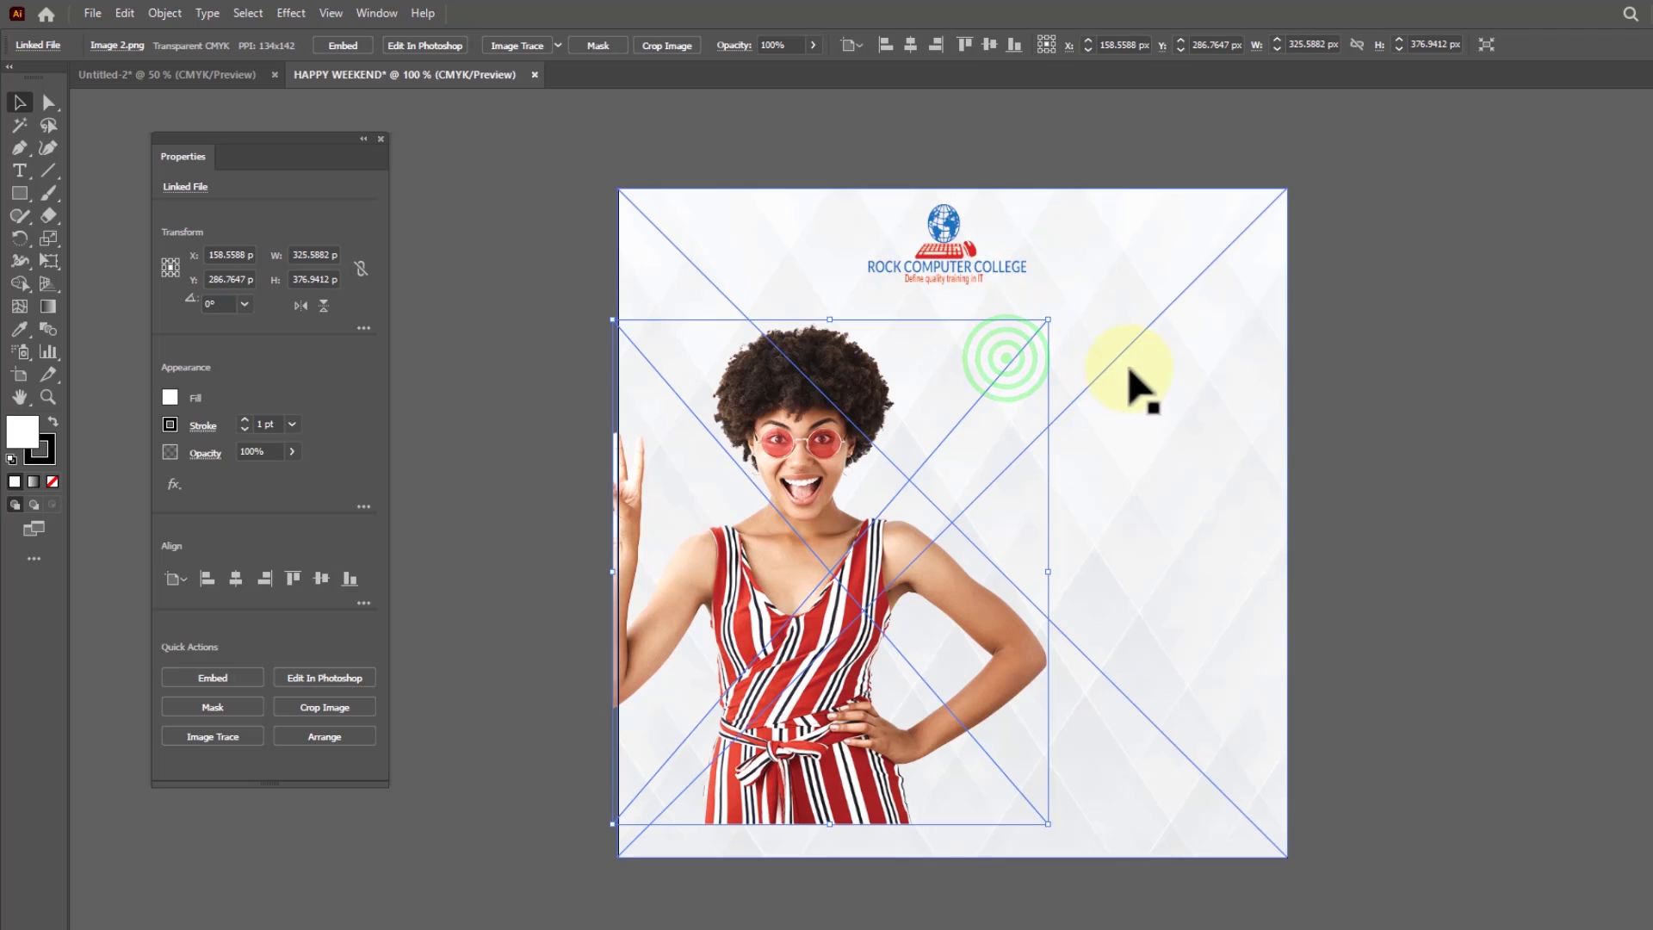
{"action": "left_click", "coordinate": [1217, 442]}
{"action": "left_click", "coordinate": [20, 173]}
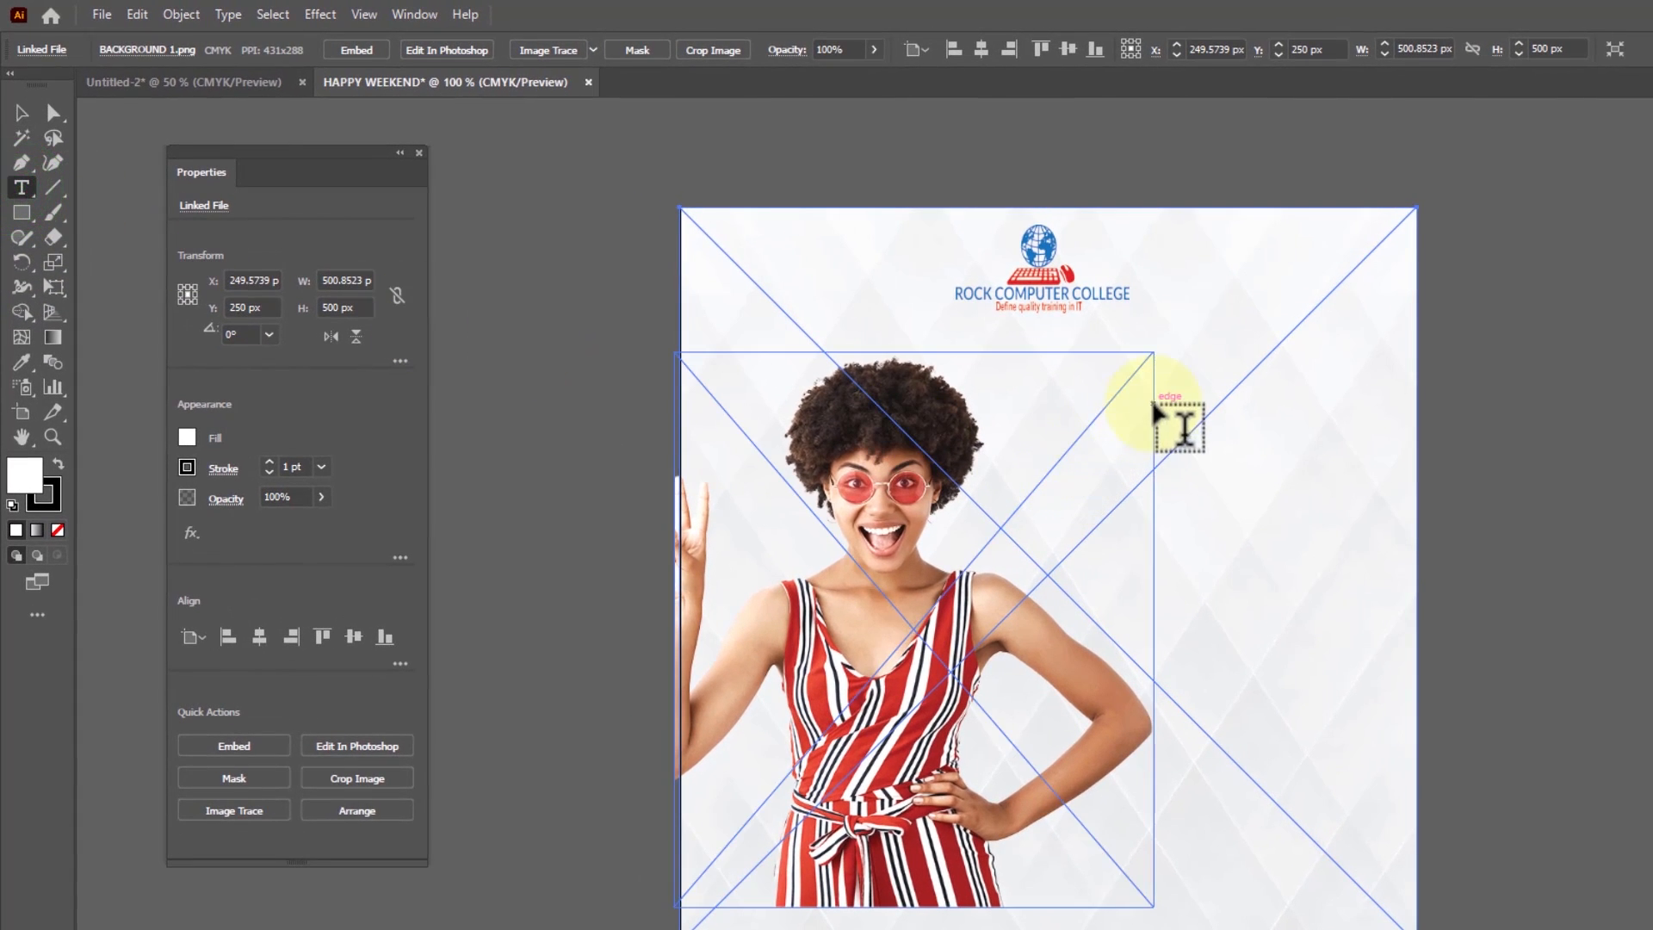
{"action": "left_click", "coordinate": [1162, 348]}
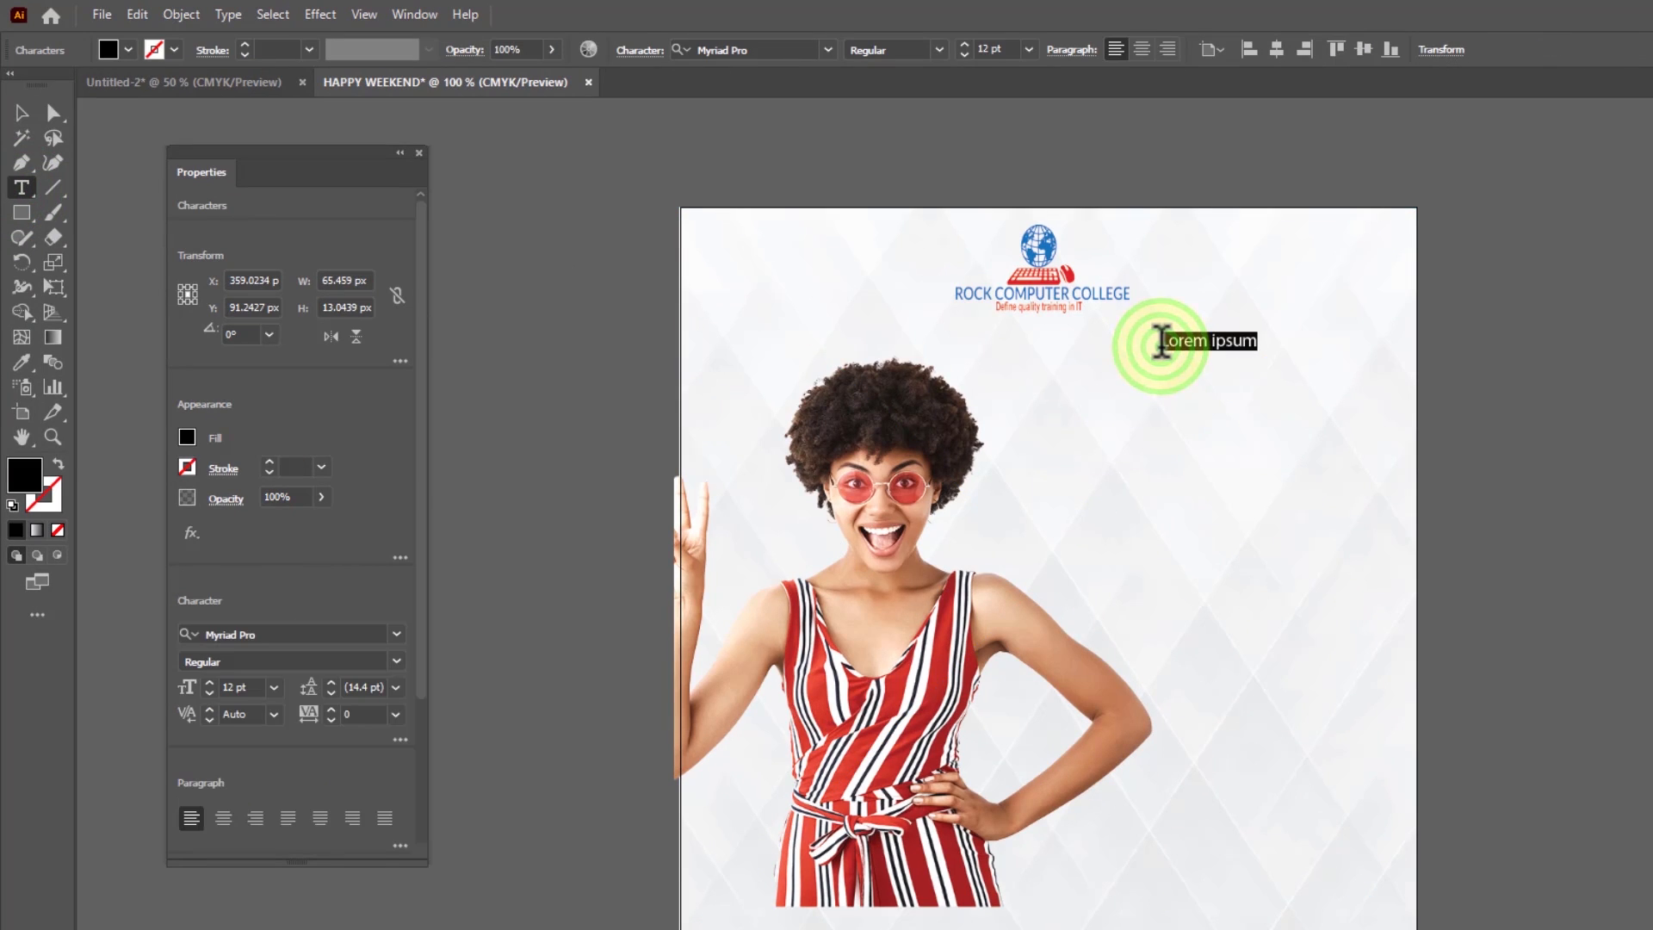
{"action": "key", "text": "ctrl+v"}
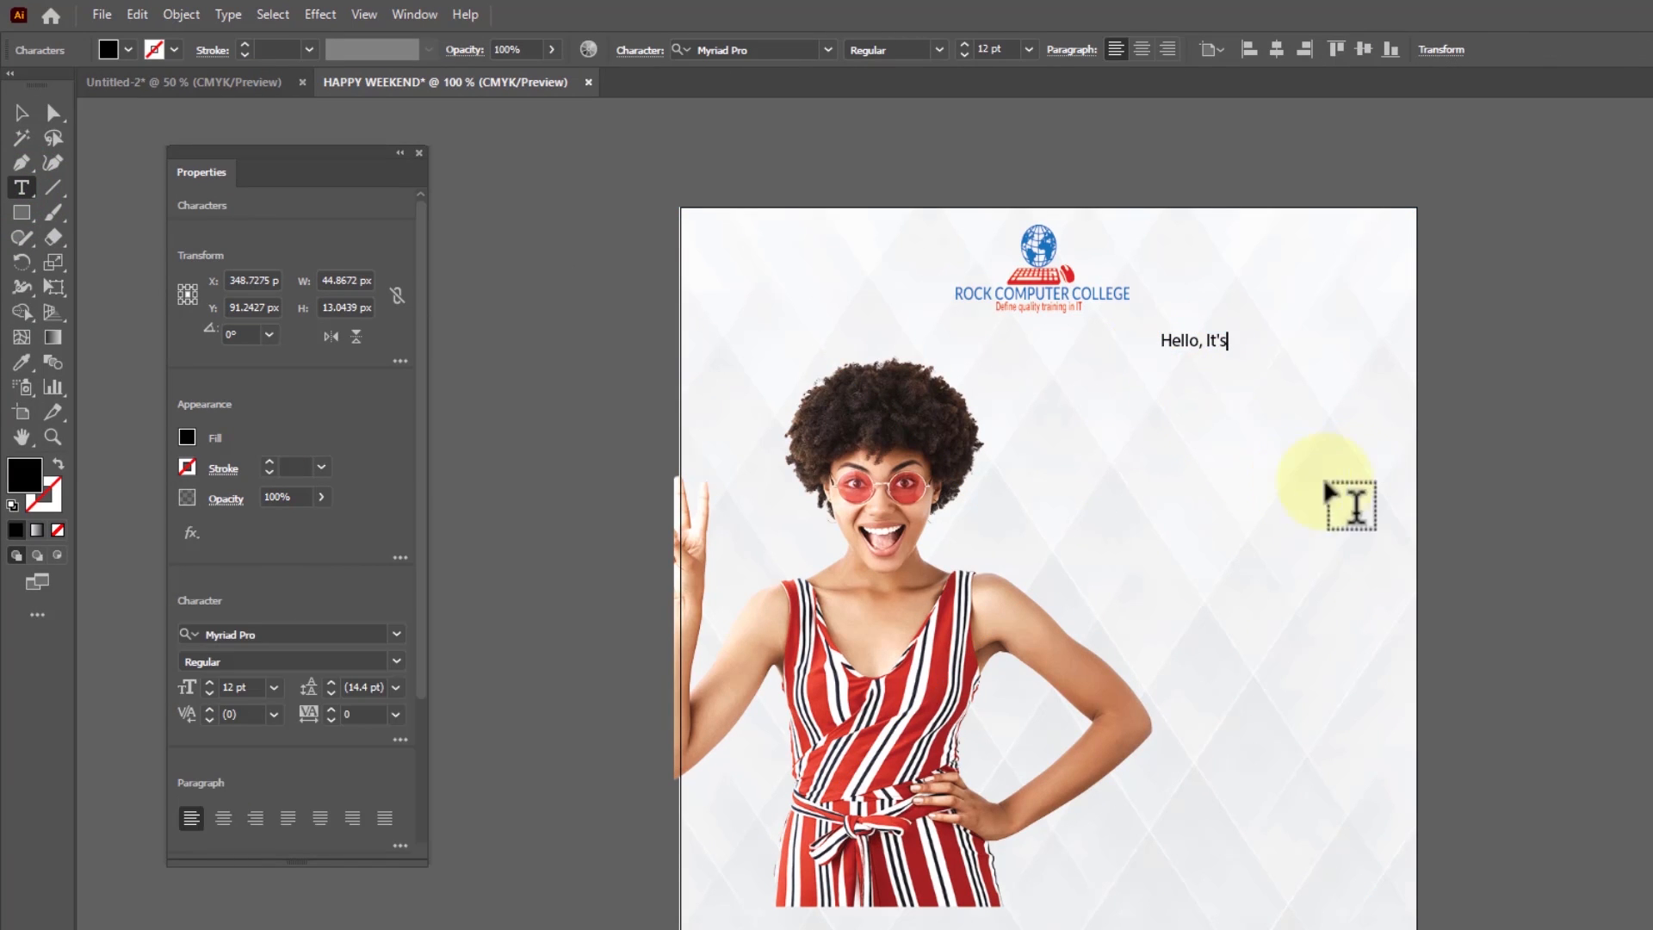
Enlarge the "Hello, It's" text to about 48.2 pt and move it beside the woman's hair
{"action": "left_click", "coordinate": [22, 114]}
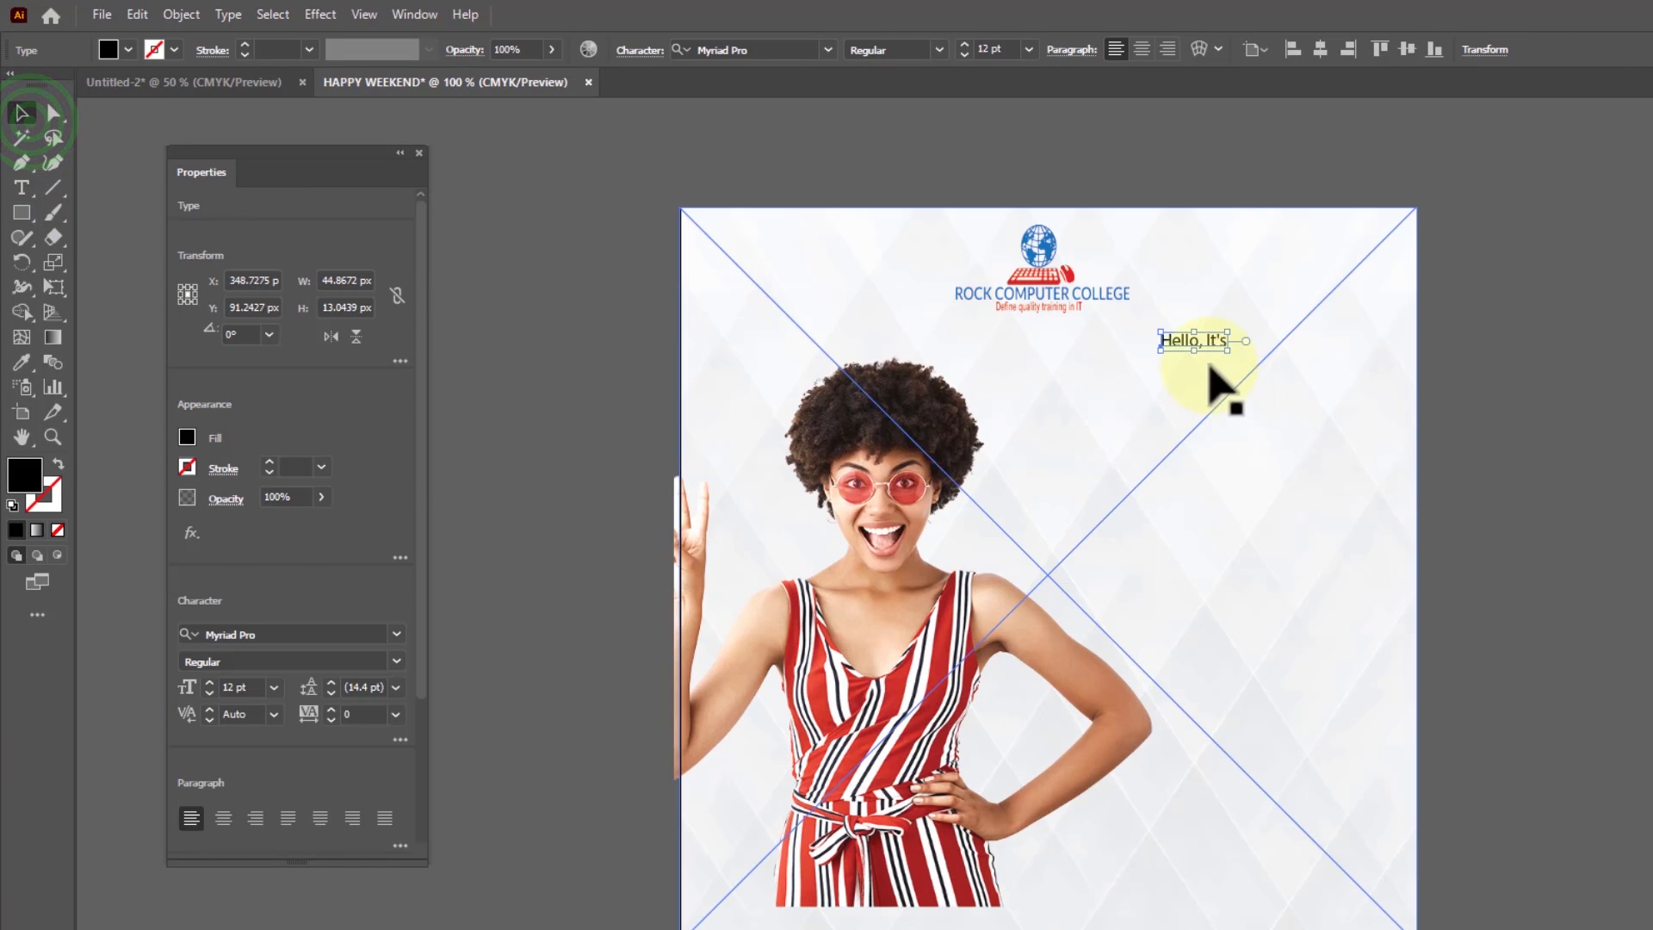
{"action": "left_click_drag", "start_coordinate": [1228, 351], "coordinate": [1337, 415]}
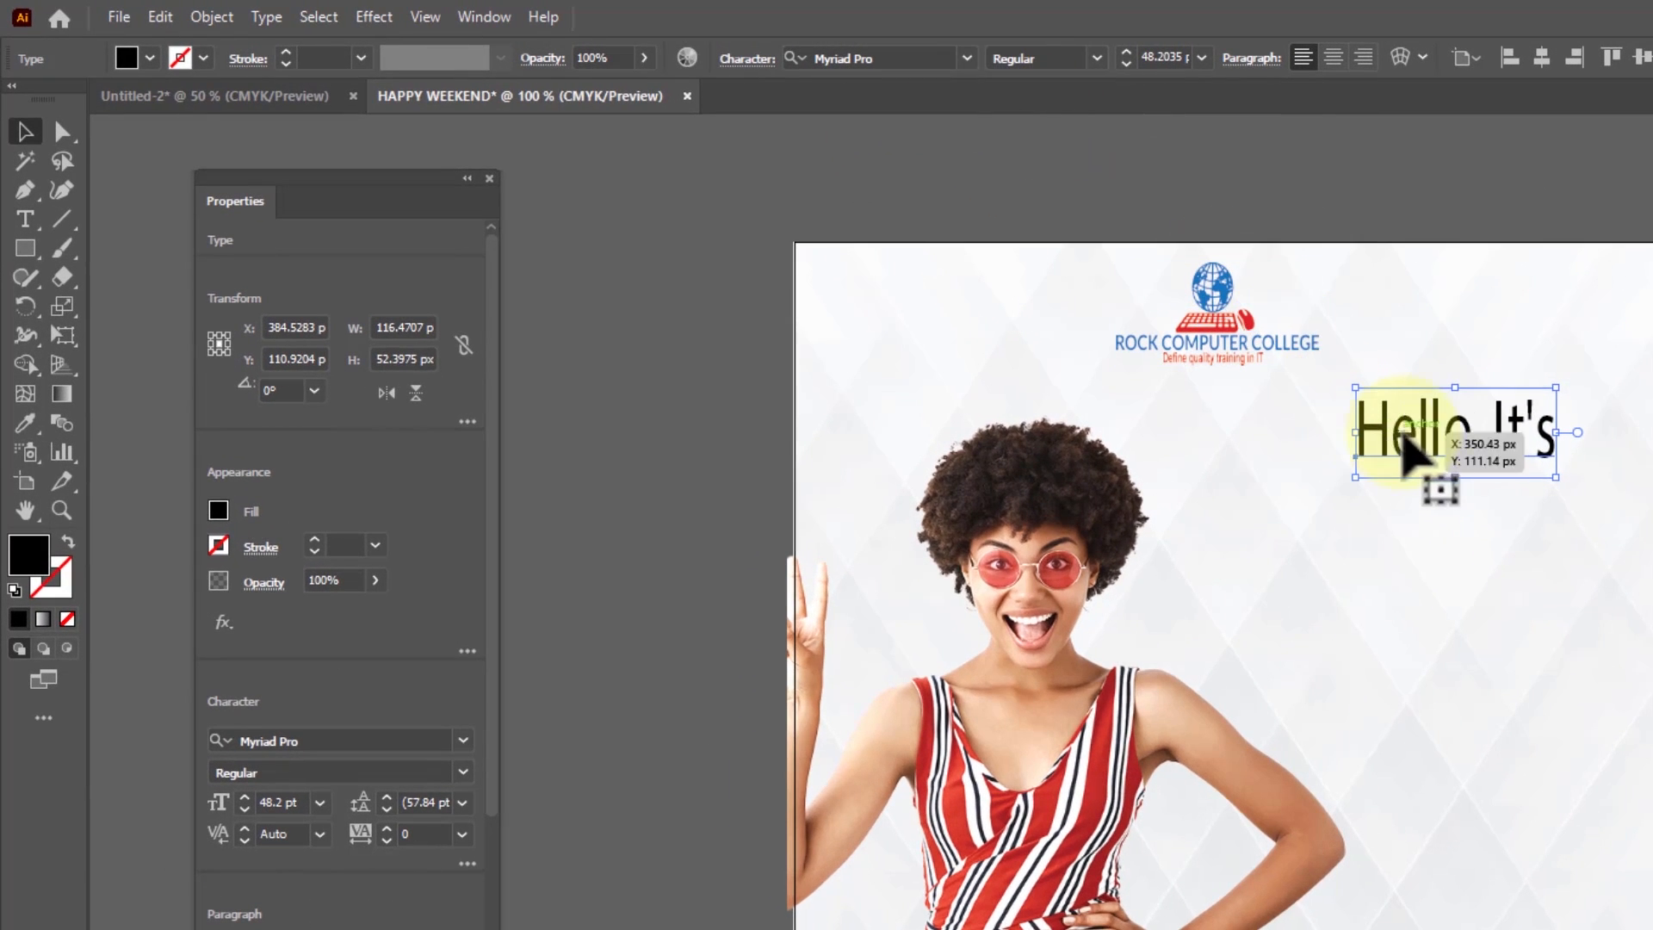
{"action": "left_click_drag", "start_coordinate": [1412, 448], "coordinate": [1315, 491]}
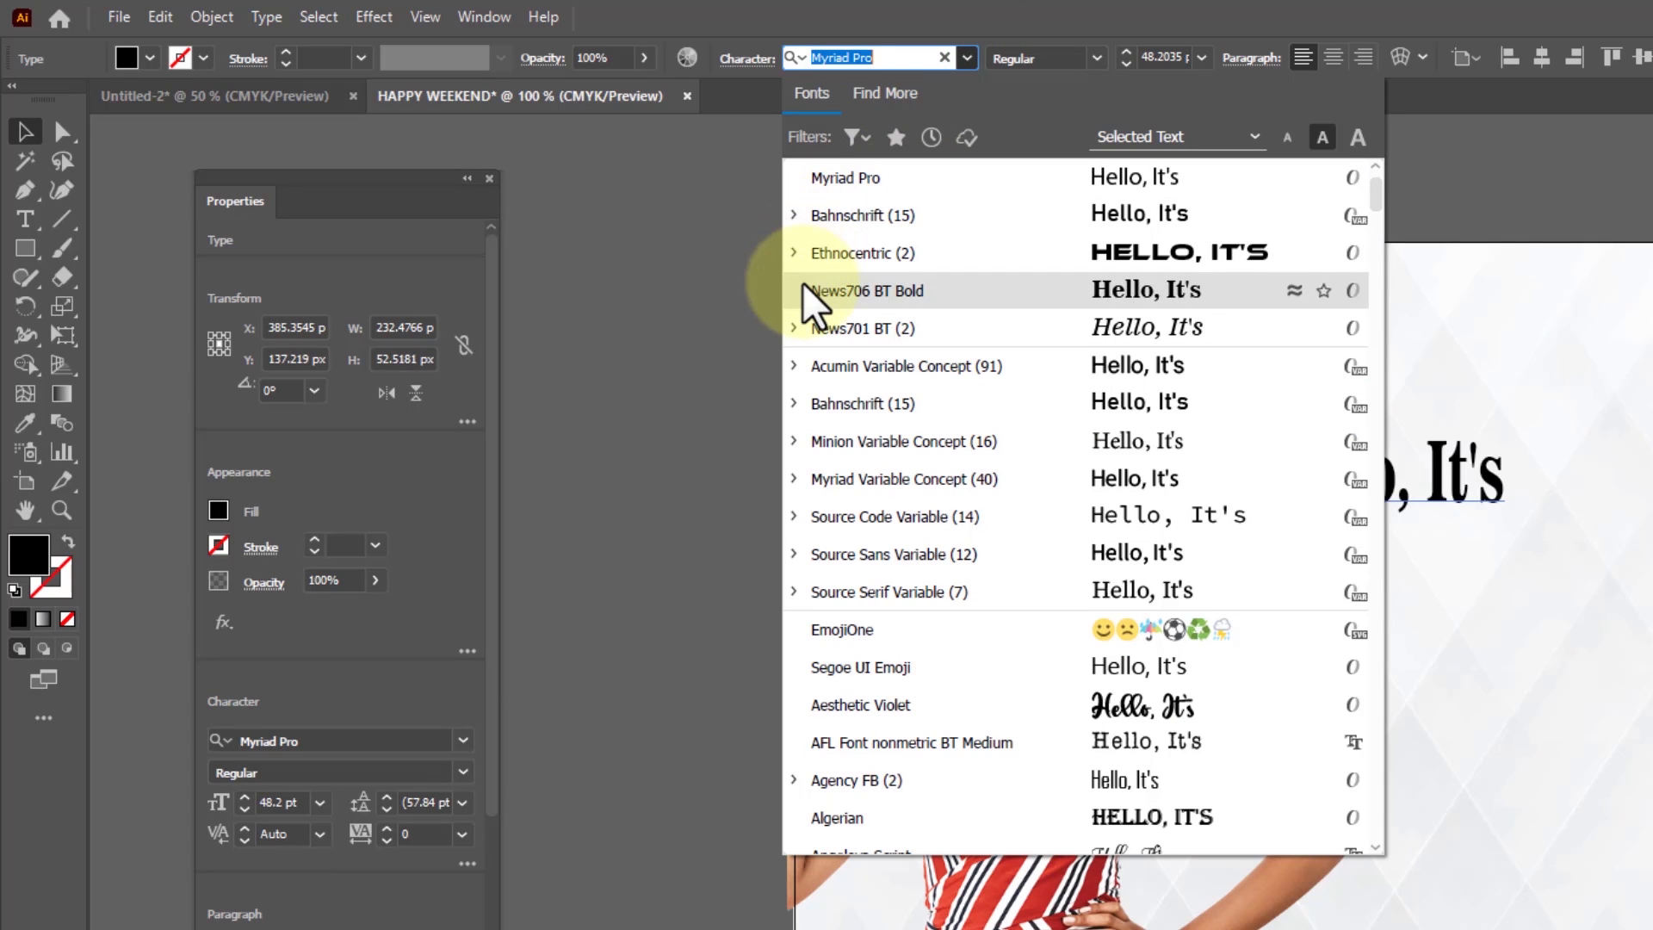
Set the "Hello, It's" text in Montserrat Bold
{"action": "scroll", "coordinate": [833, 267], "scroll_direction": "up", "scroll_amount": 1}
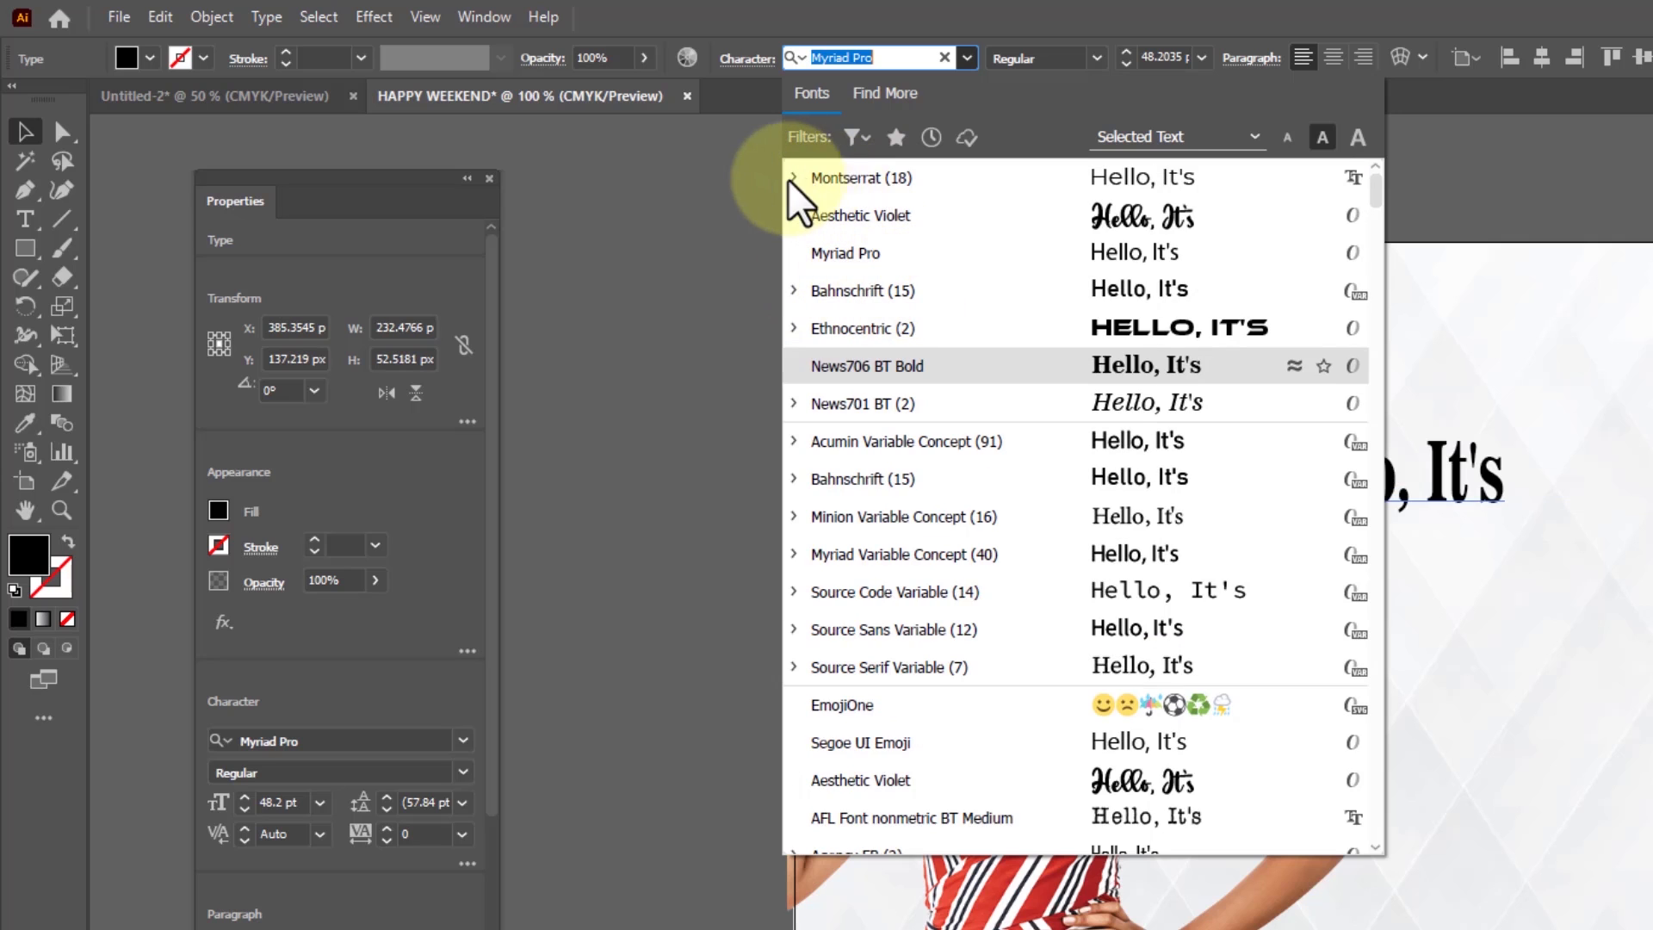
{"action": "left_click", "coordinate": [814, 181]}
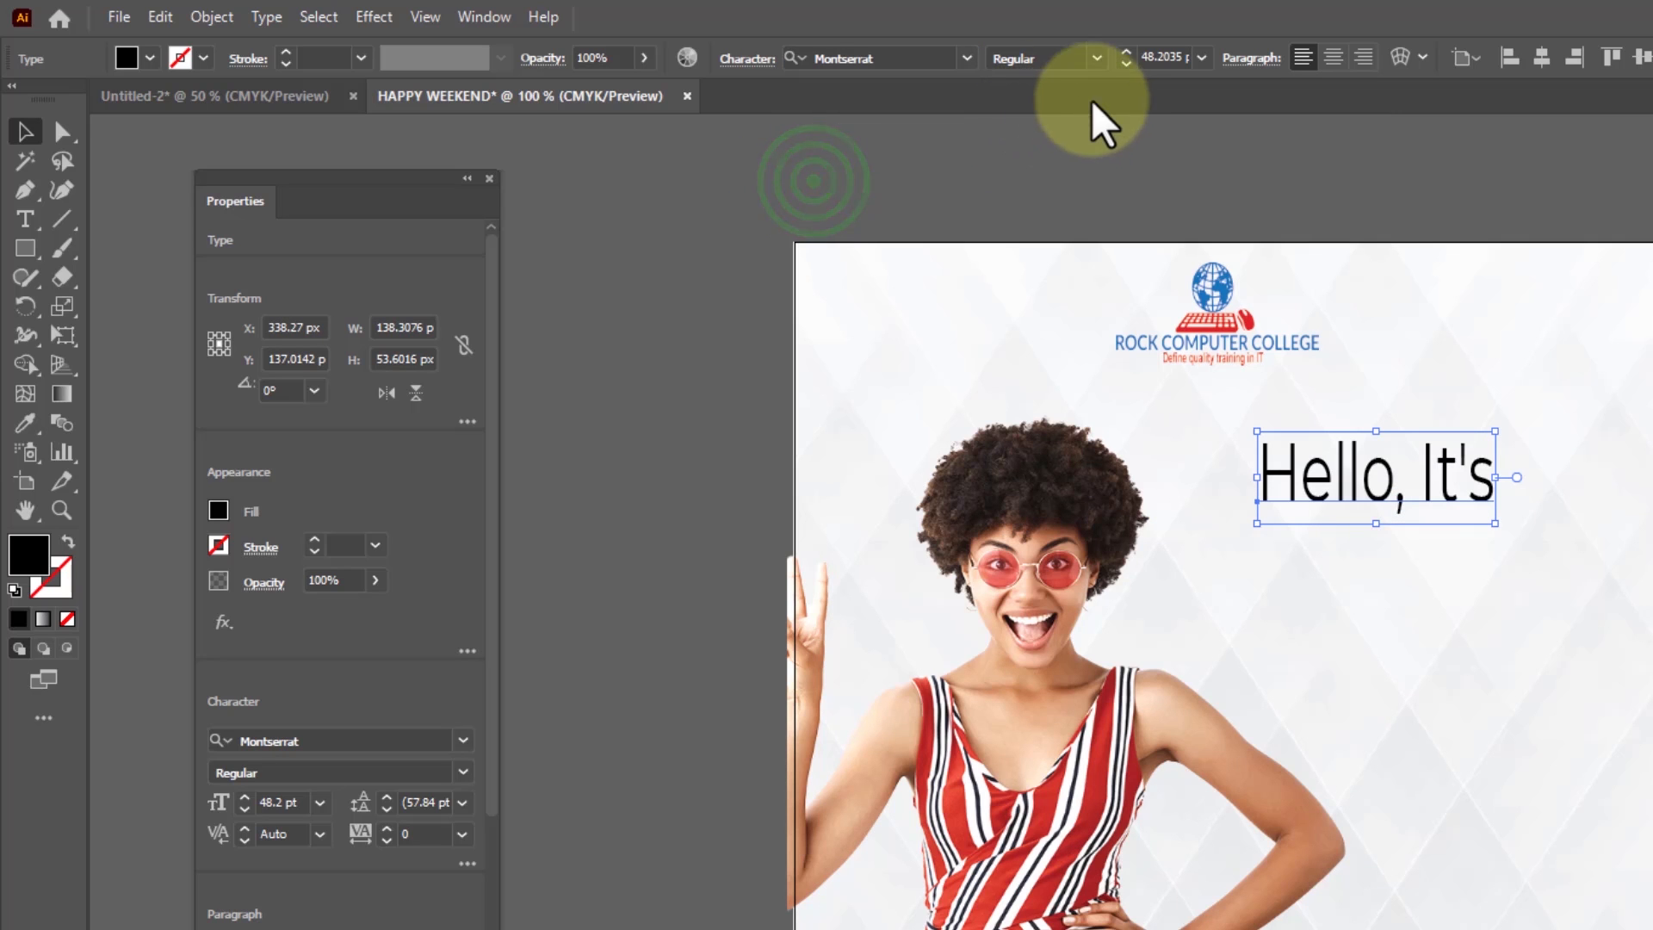
{"action": "left_click", "coordinate": [1101, 58]}
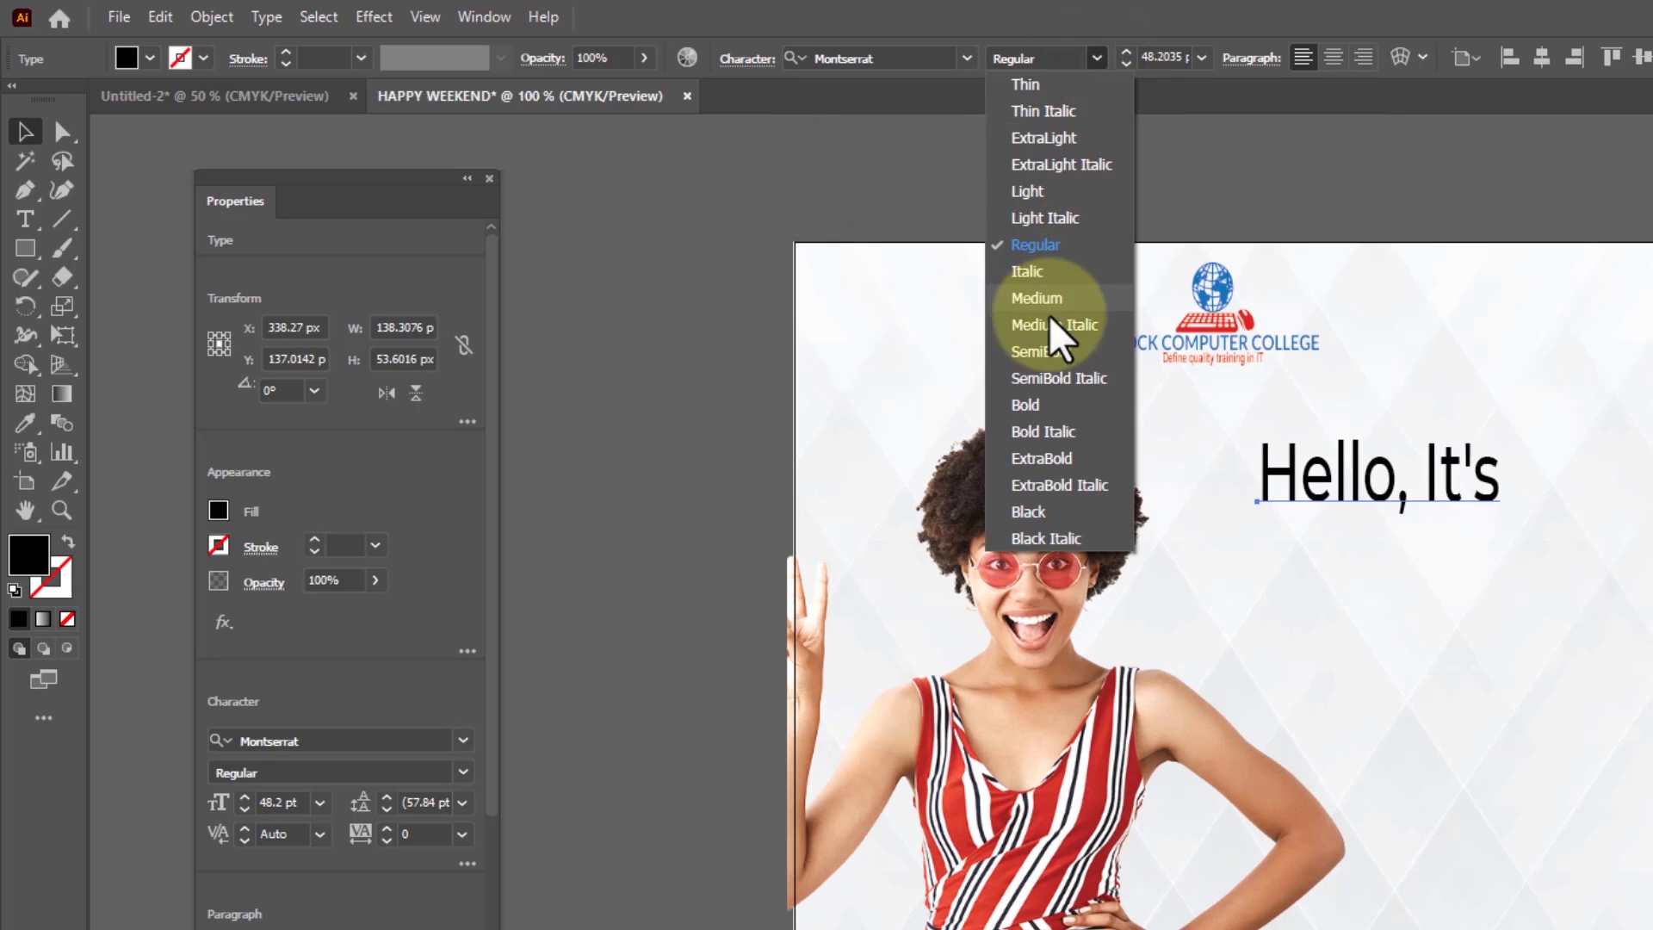
{"action": "left_click", "coordinate": [1059, 406]}
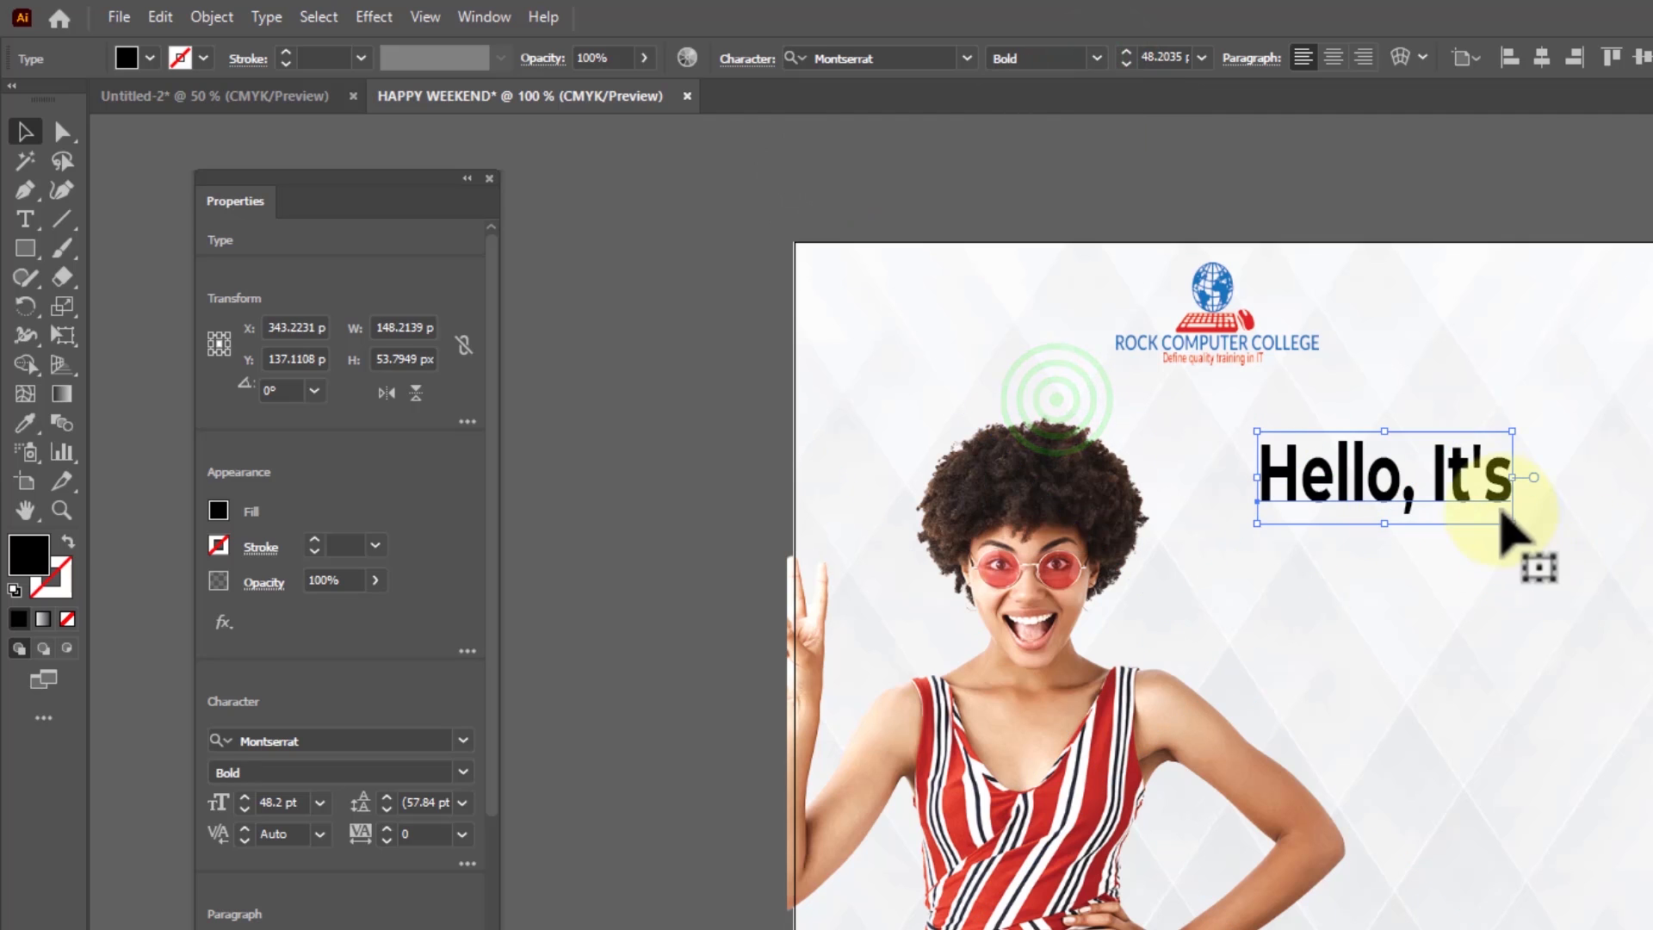
Reduce the "Hello, It's" text to about 36.7 pt and move it to around X 358 px, Y 123 px
{"action": "left_click", "coordinate": [1464, 483]}
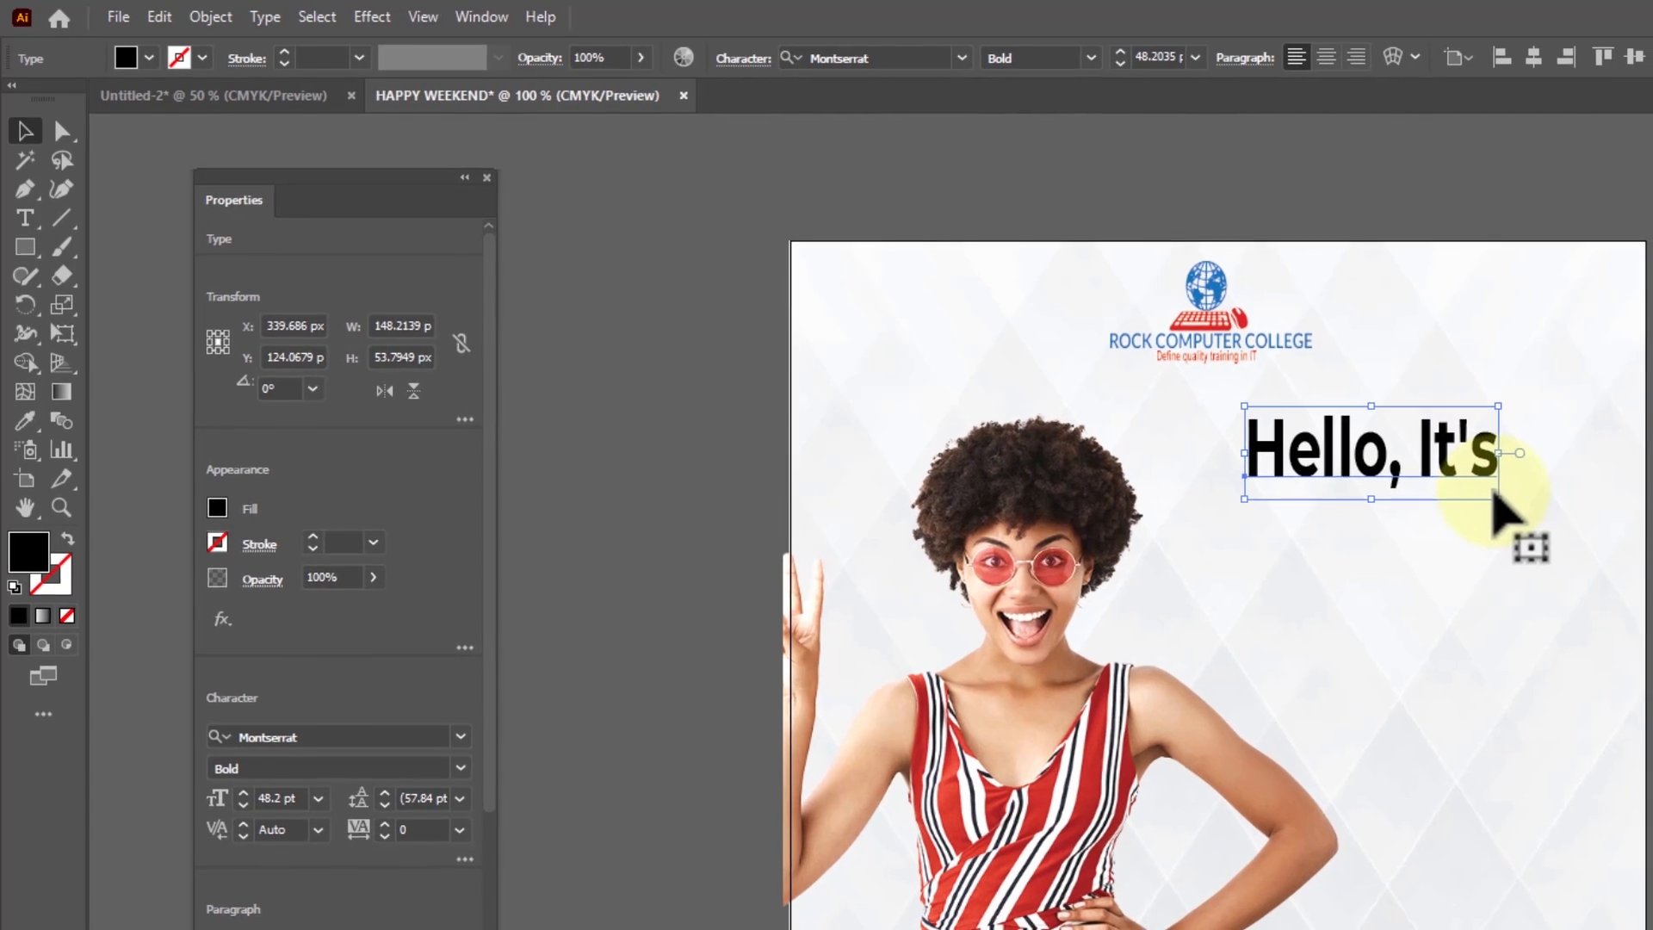
{"action": "left_click_drag", "start_coordinate": [1506, 502], "coordinate": [1429, 468]}
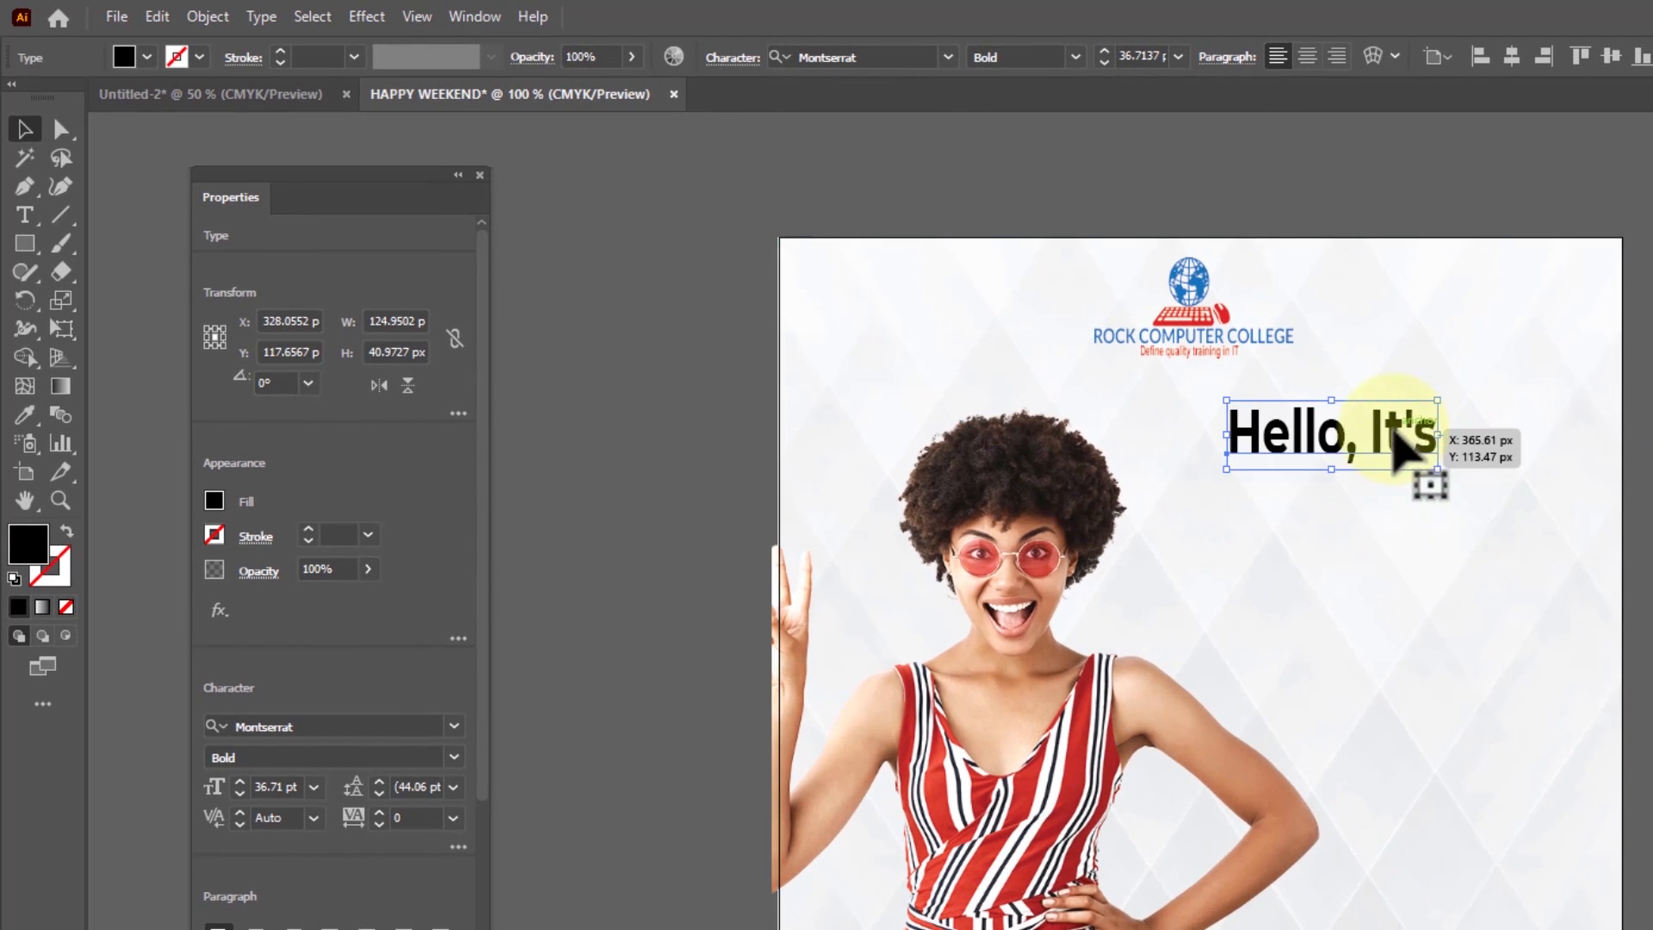
{"action": "left_click_drag", "start_coordinate": [1399, 414], "coordinate": [1442, 413]}
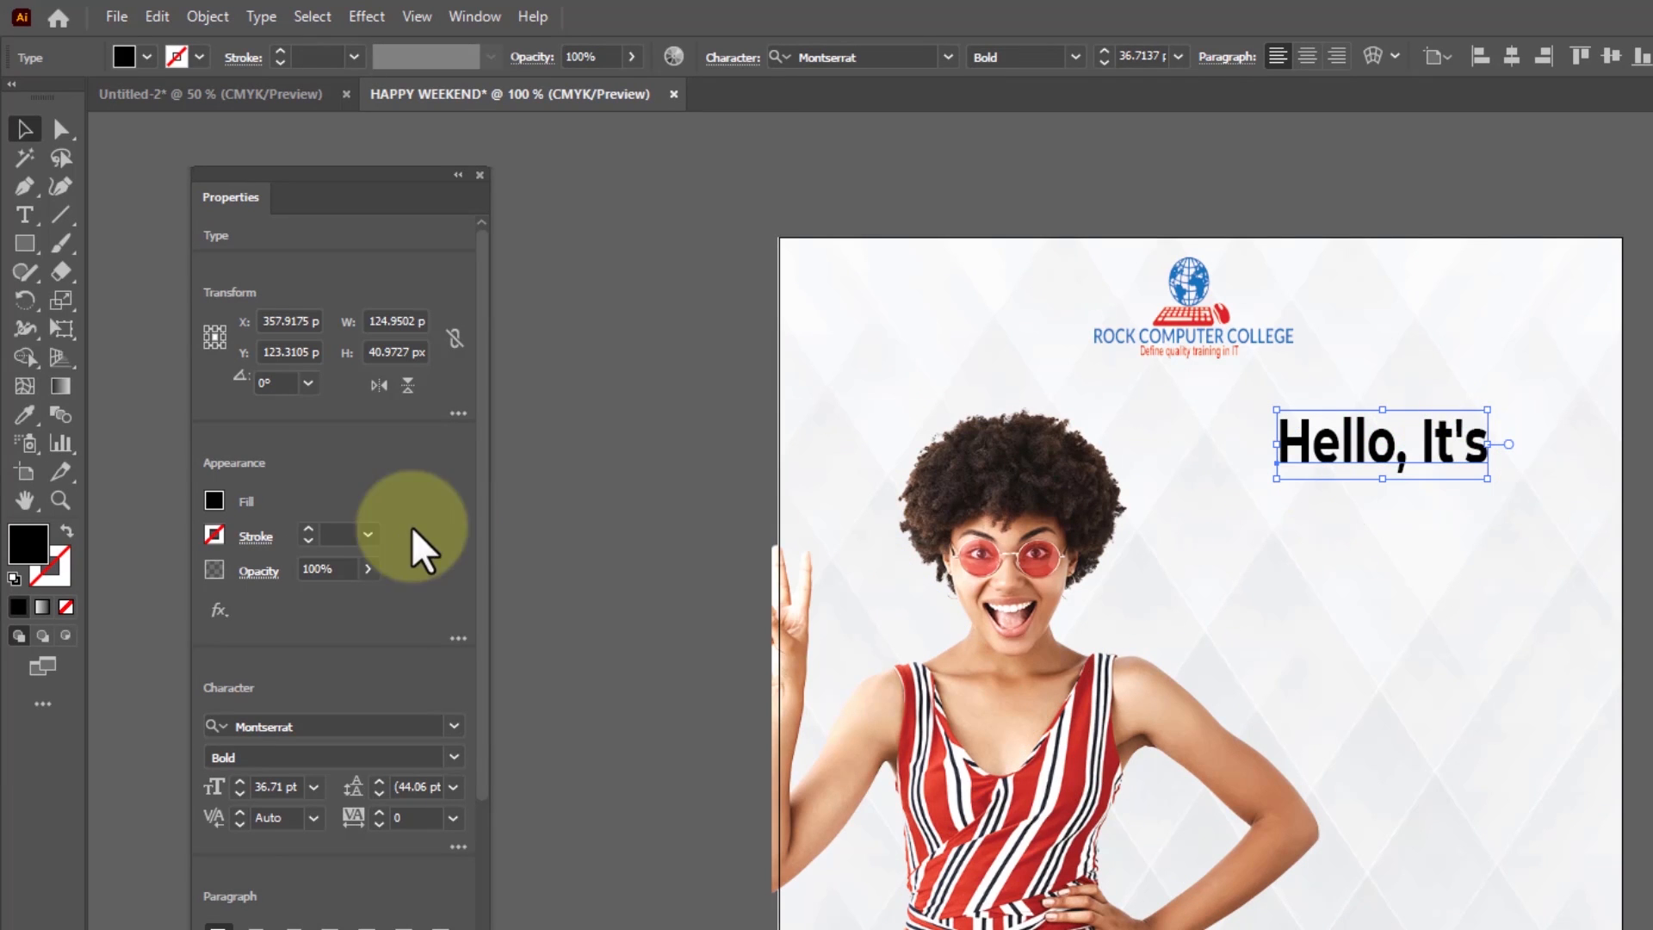
Create point text below "Hello, It's" and fill it with the word "Saturday" copied from Notepad
{"action": "left_click", "coordinate": [27, 221]}
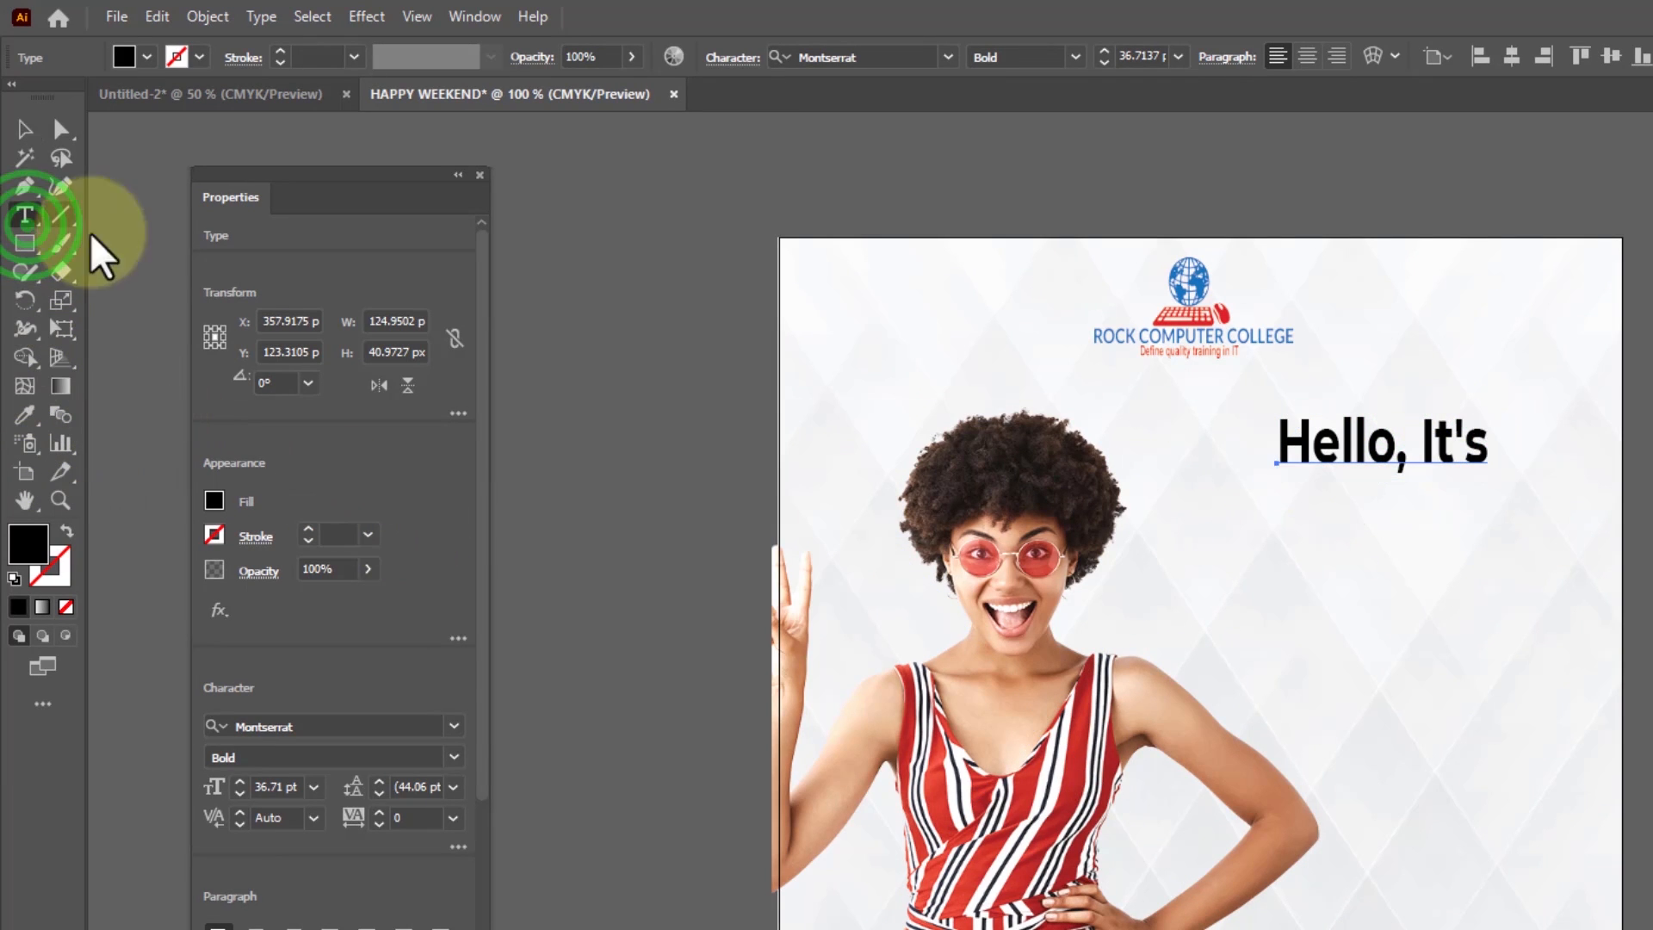
{"action": "left_click", "coordinate": [1267, 651]}
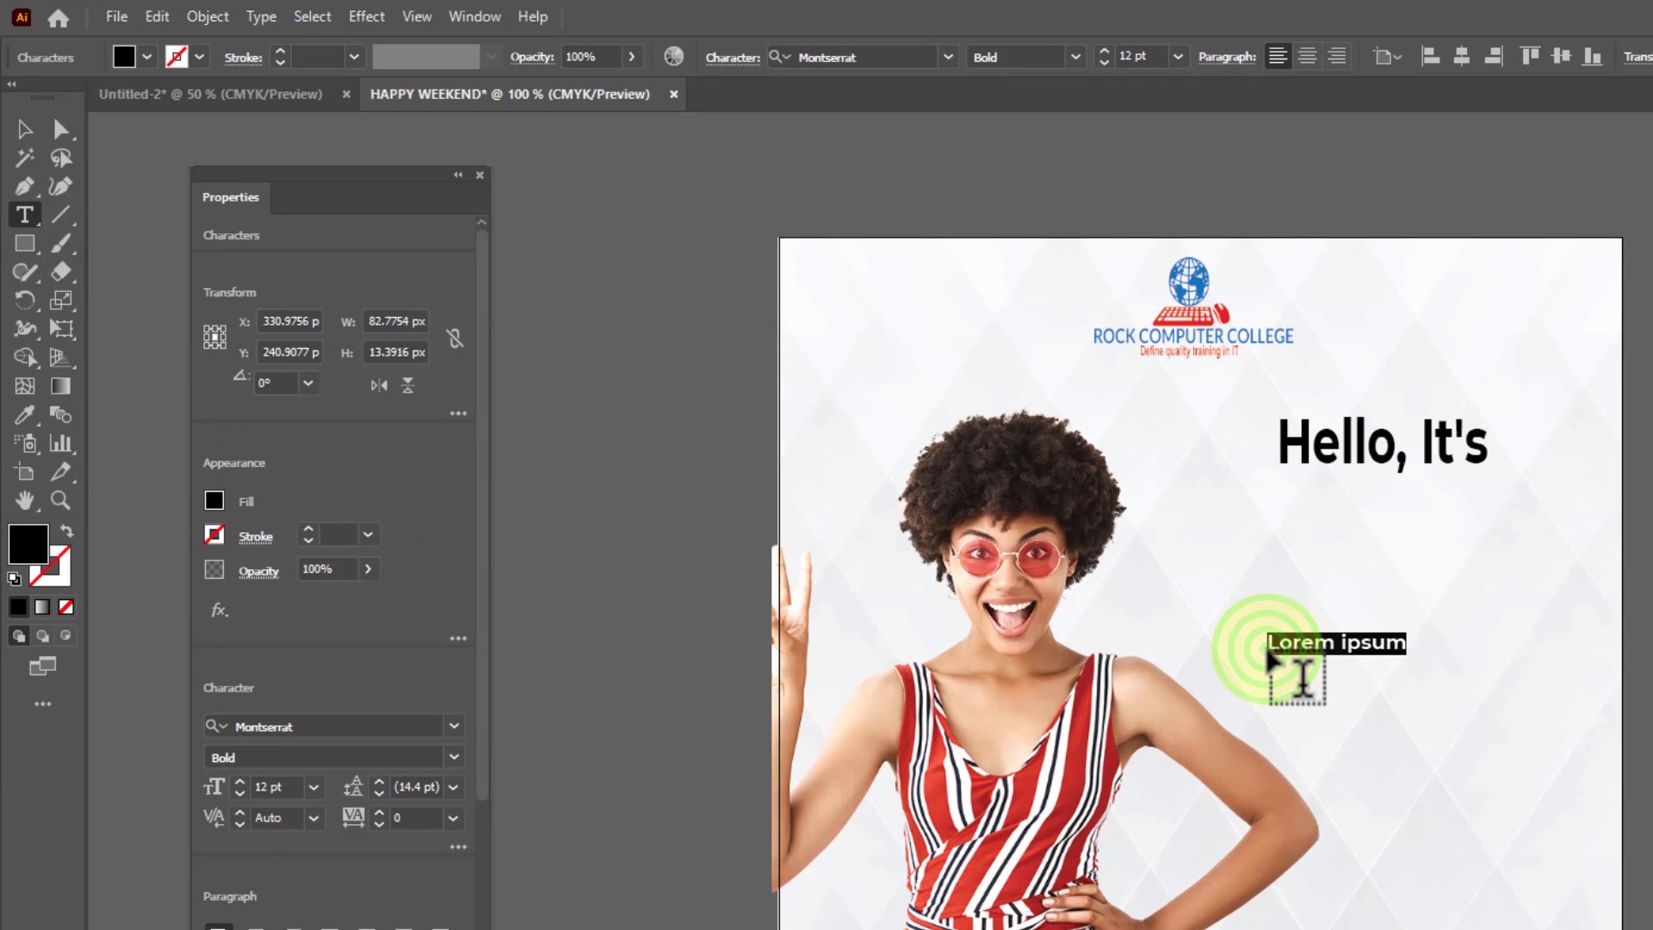
{"action": "key", "text": "alt+Tab"}
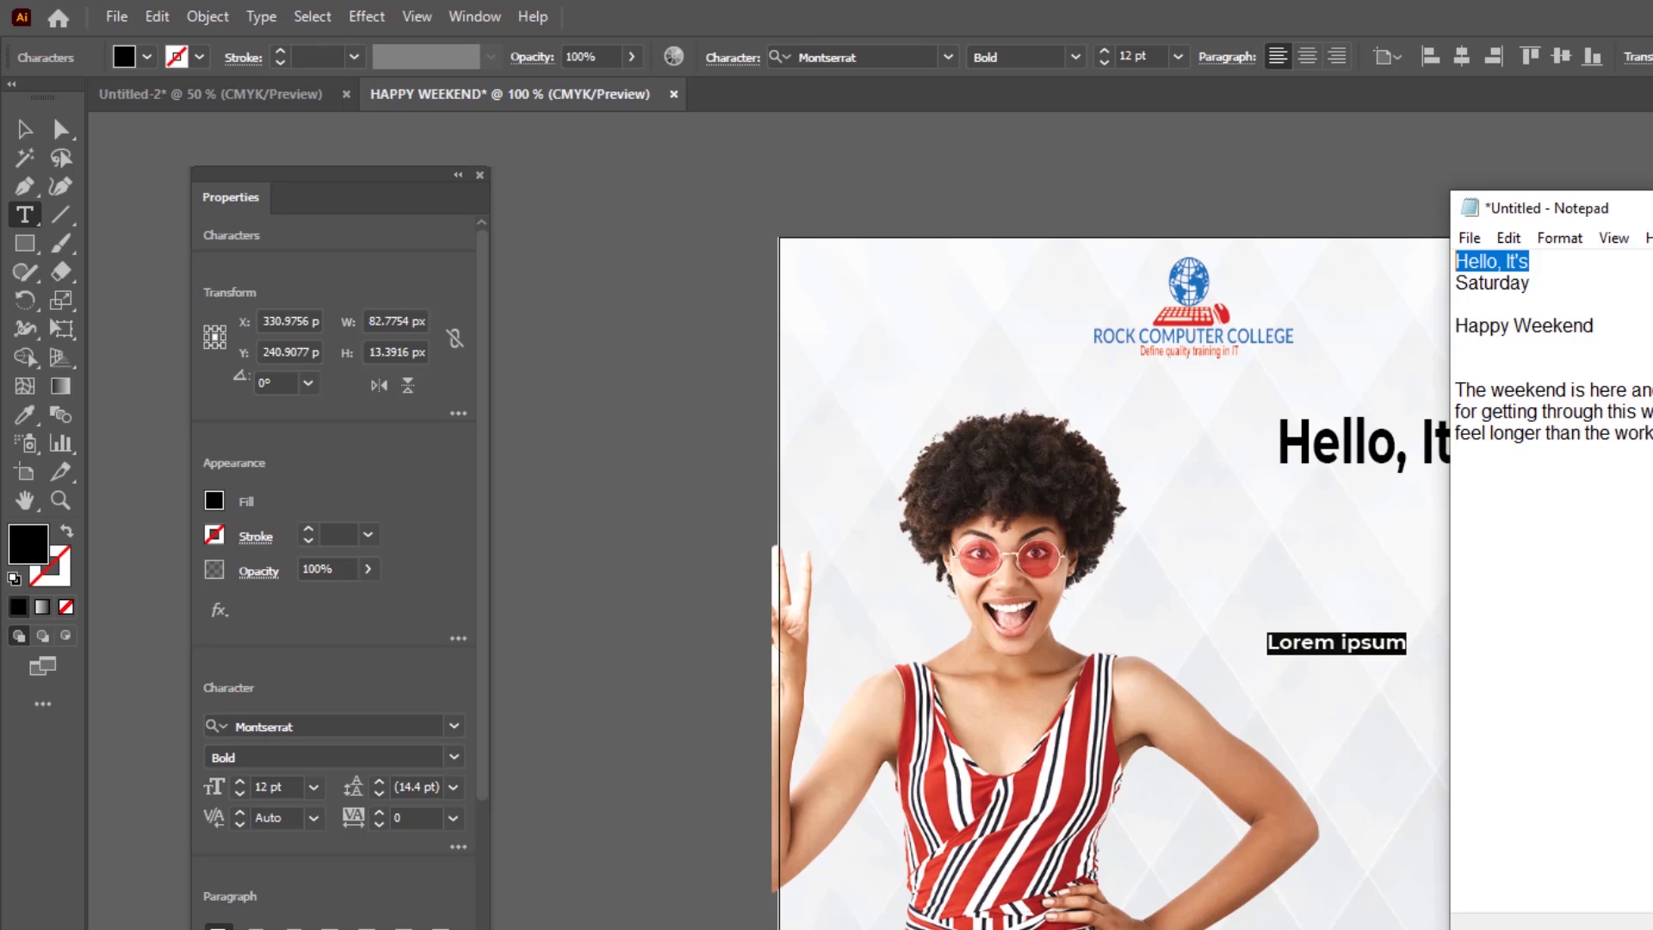
{"action": "double_click", "coordinate": [1492, 283]}
{"action": "key", "text": "ctrl+c"}
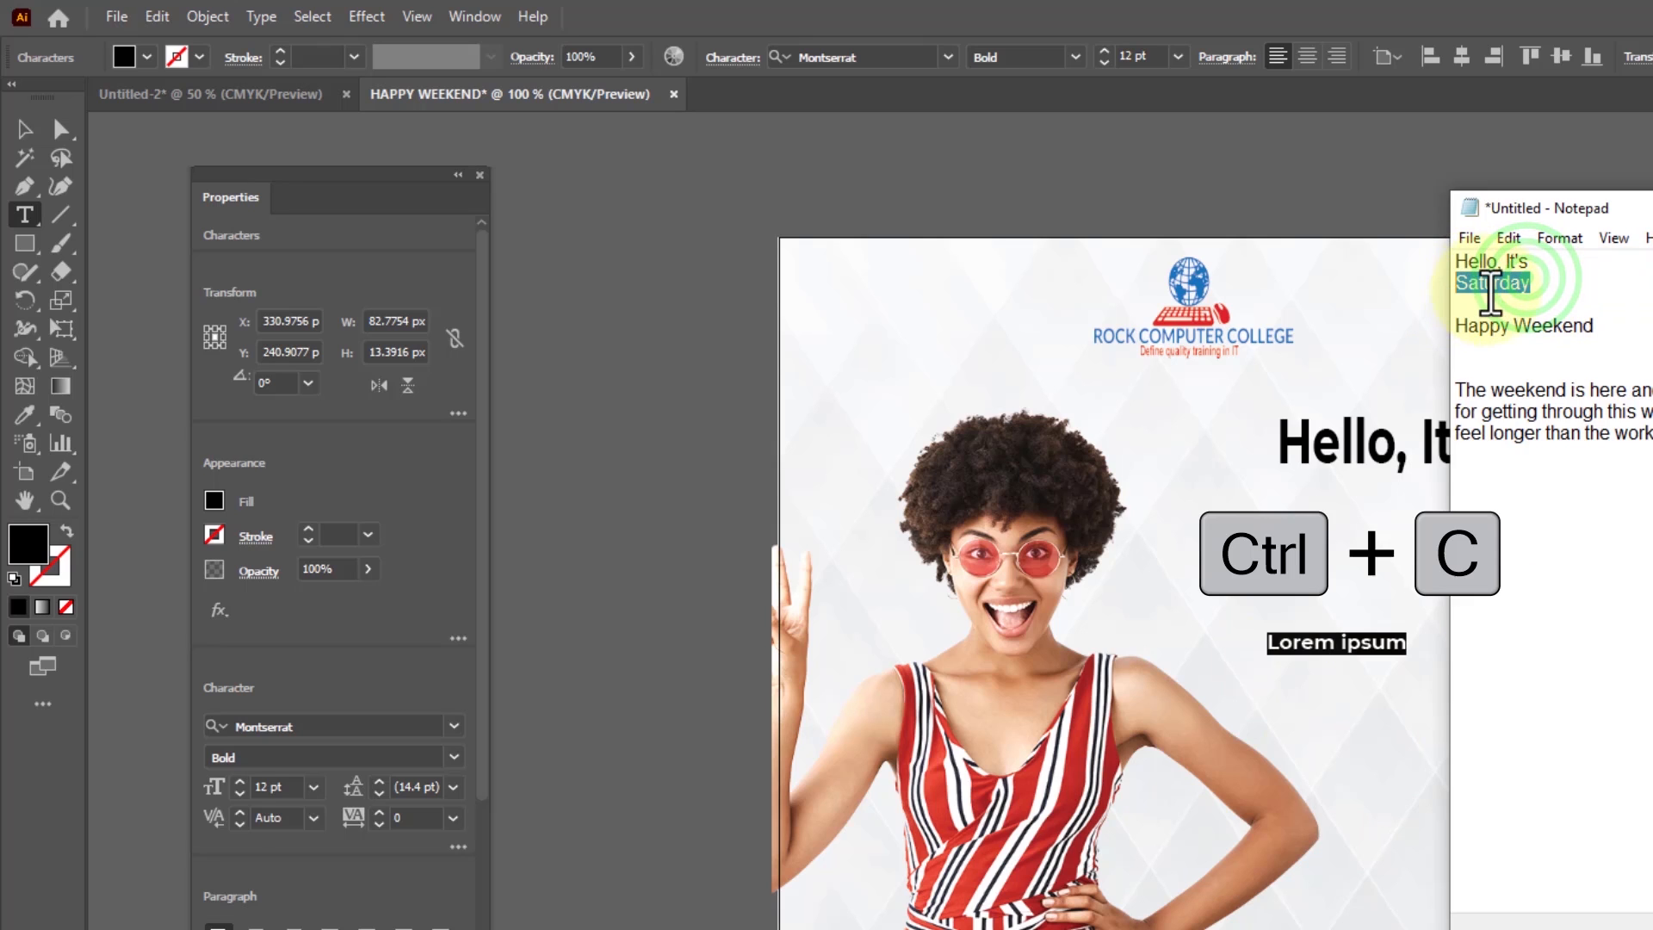
{"action": "right_click", "coordinate": [1486, 290]}
{"action": "left_click", "coordinate": [1241, 368]}
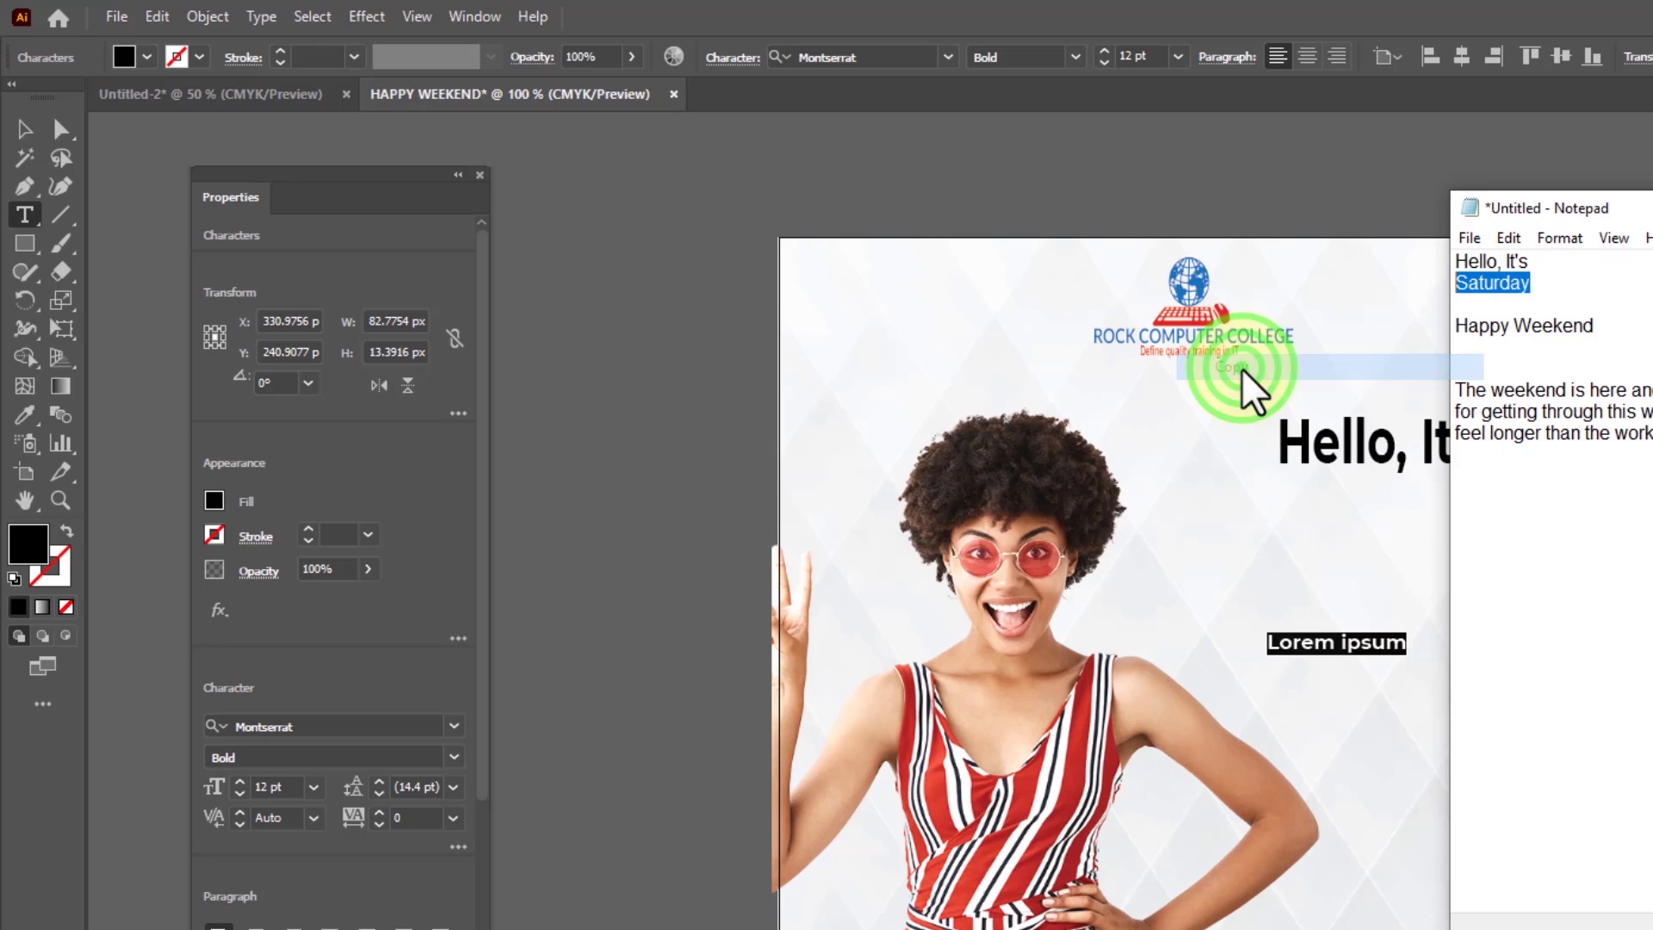
{"action": "left_click", "coordinate": [1366, 647]}
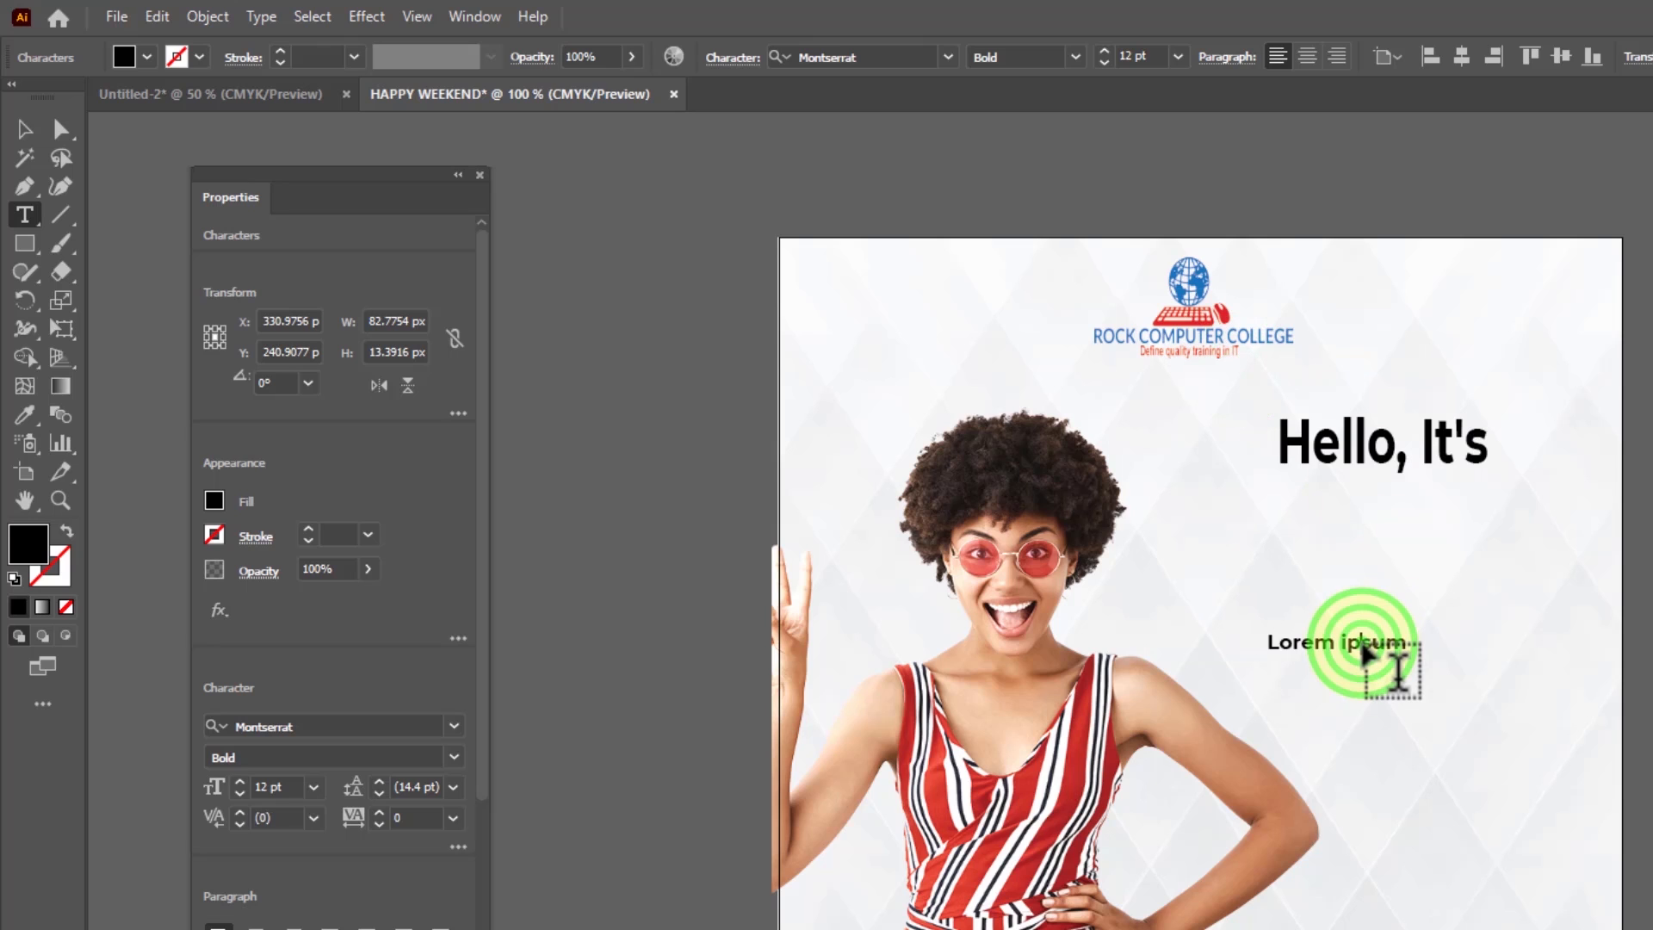
{"action": "key", "text": "ctrl+v"}
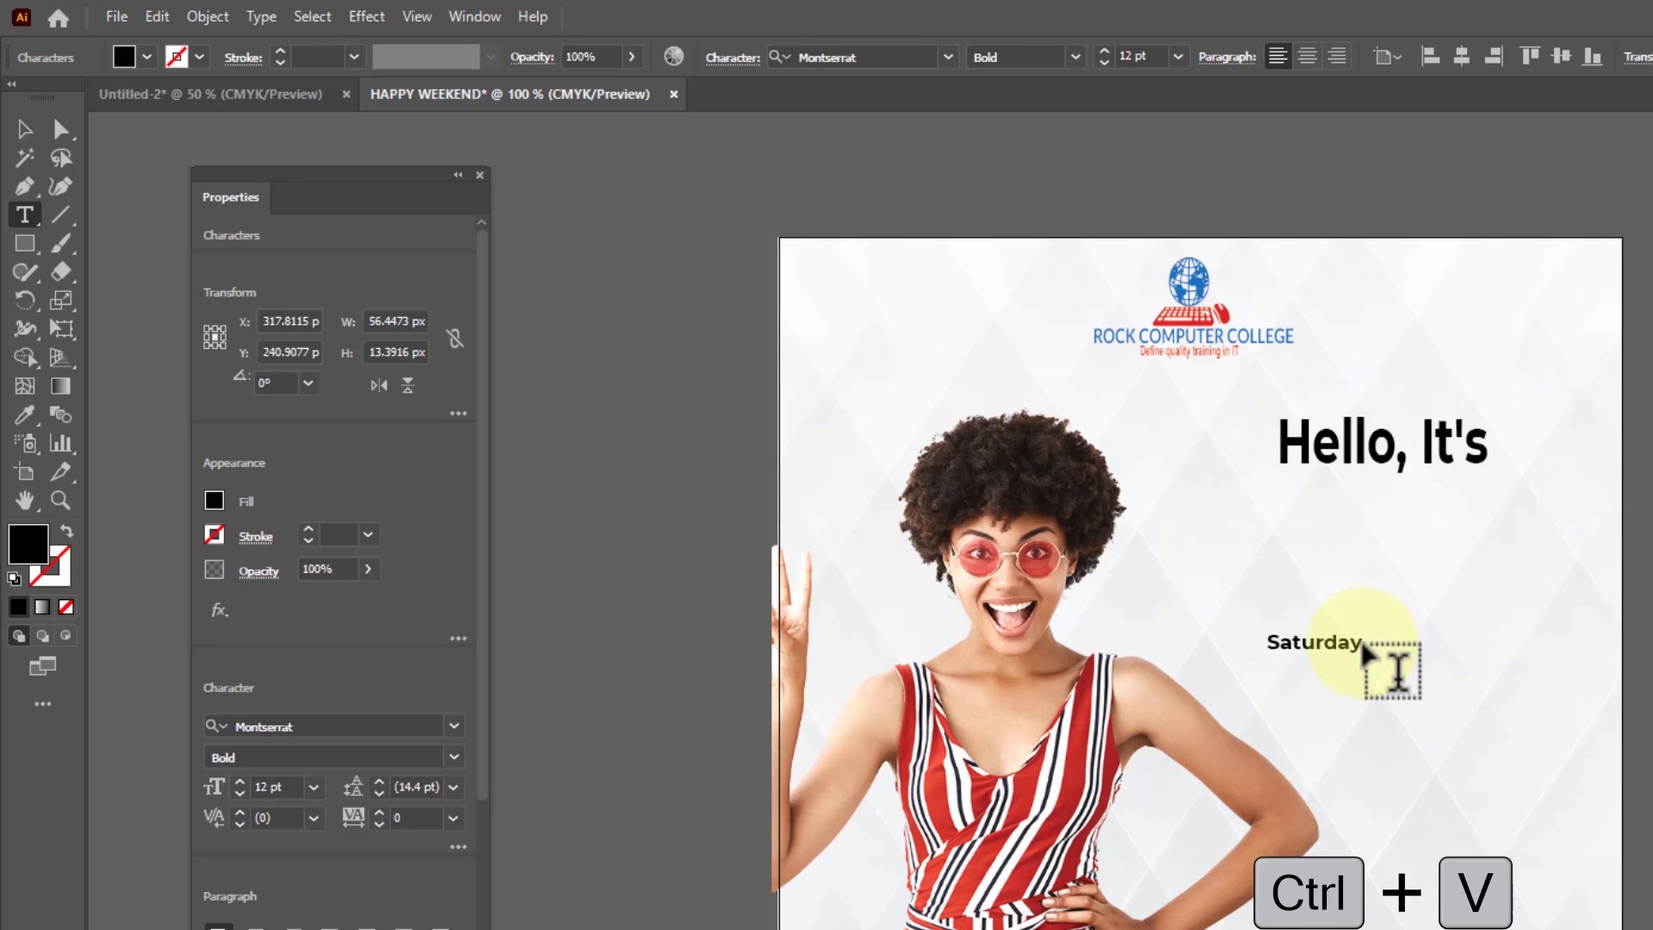
Enlarge the "Saturday" text to about 42.6 pt, move it under "Hello, It's" and set it in Aesthetic Violet
{"action": "left_click", "coordinate": [23, 129]}
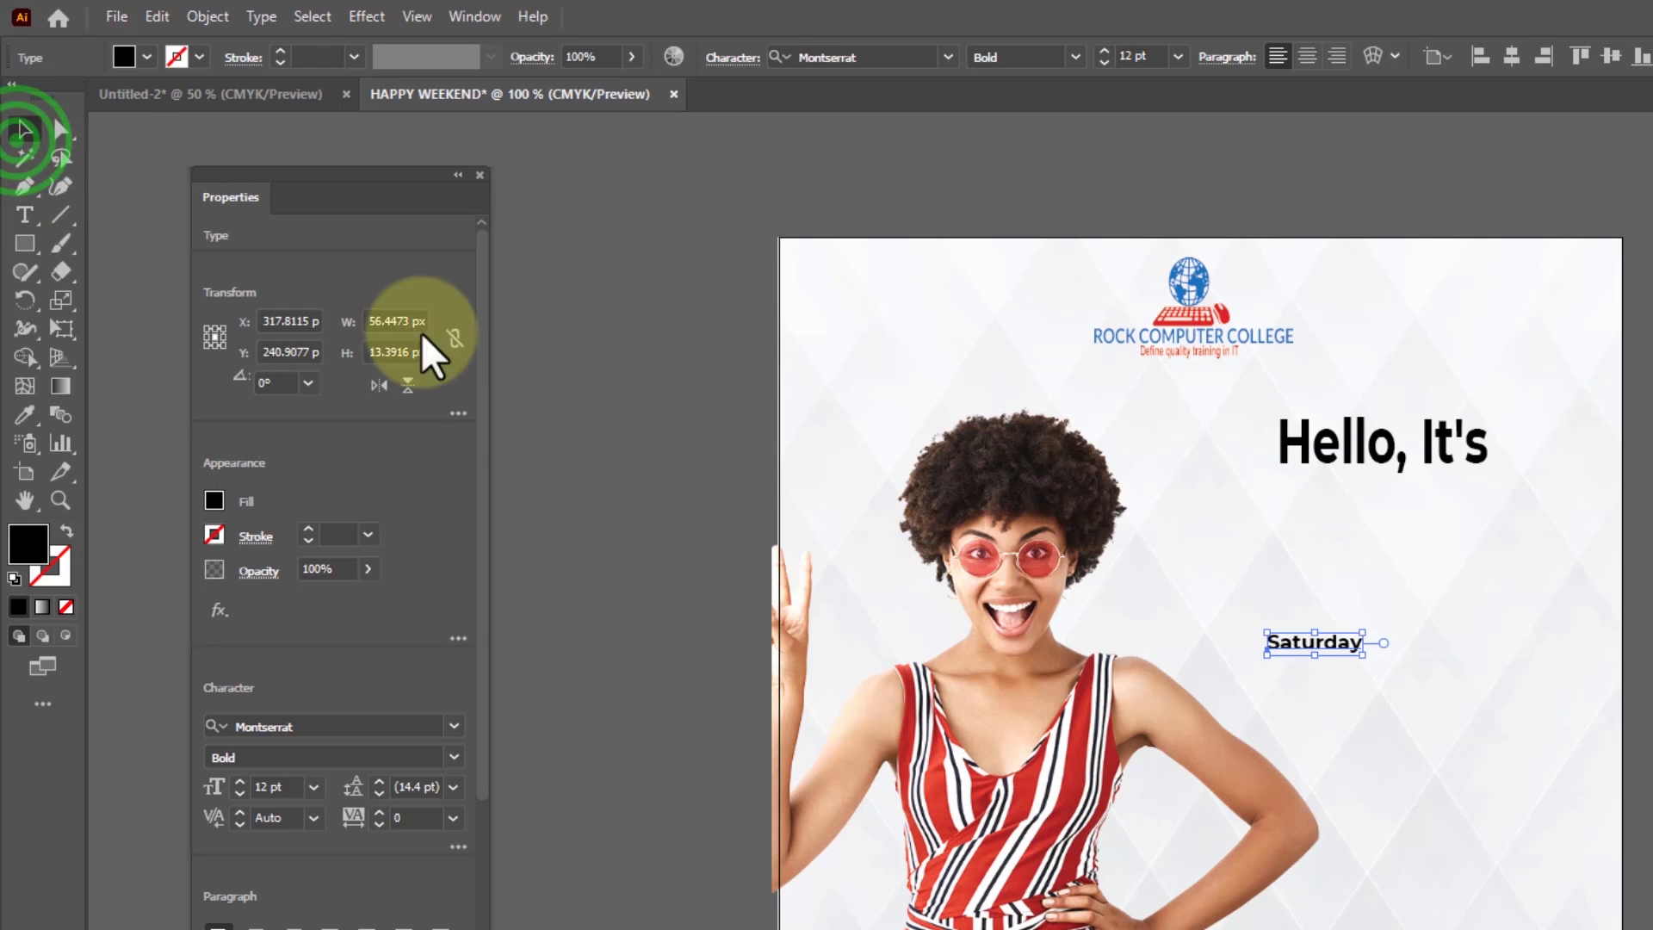
{"action": "left_click_drag", "start_coordinate": [1364, 650], "coordinate": [1612, 812]}
{"action": "left_click_drag", "start_coordinate": [1483, 670], "coordinate": [1416, 570]}
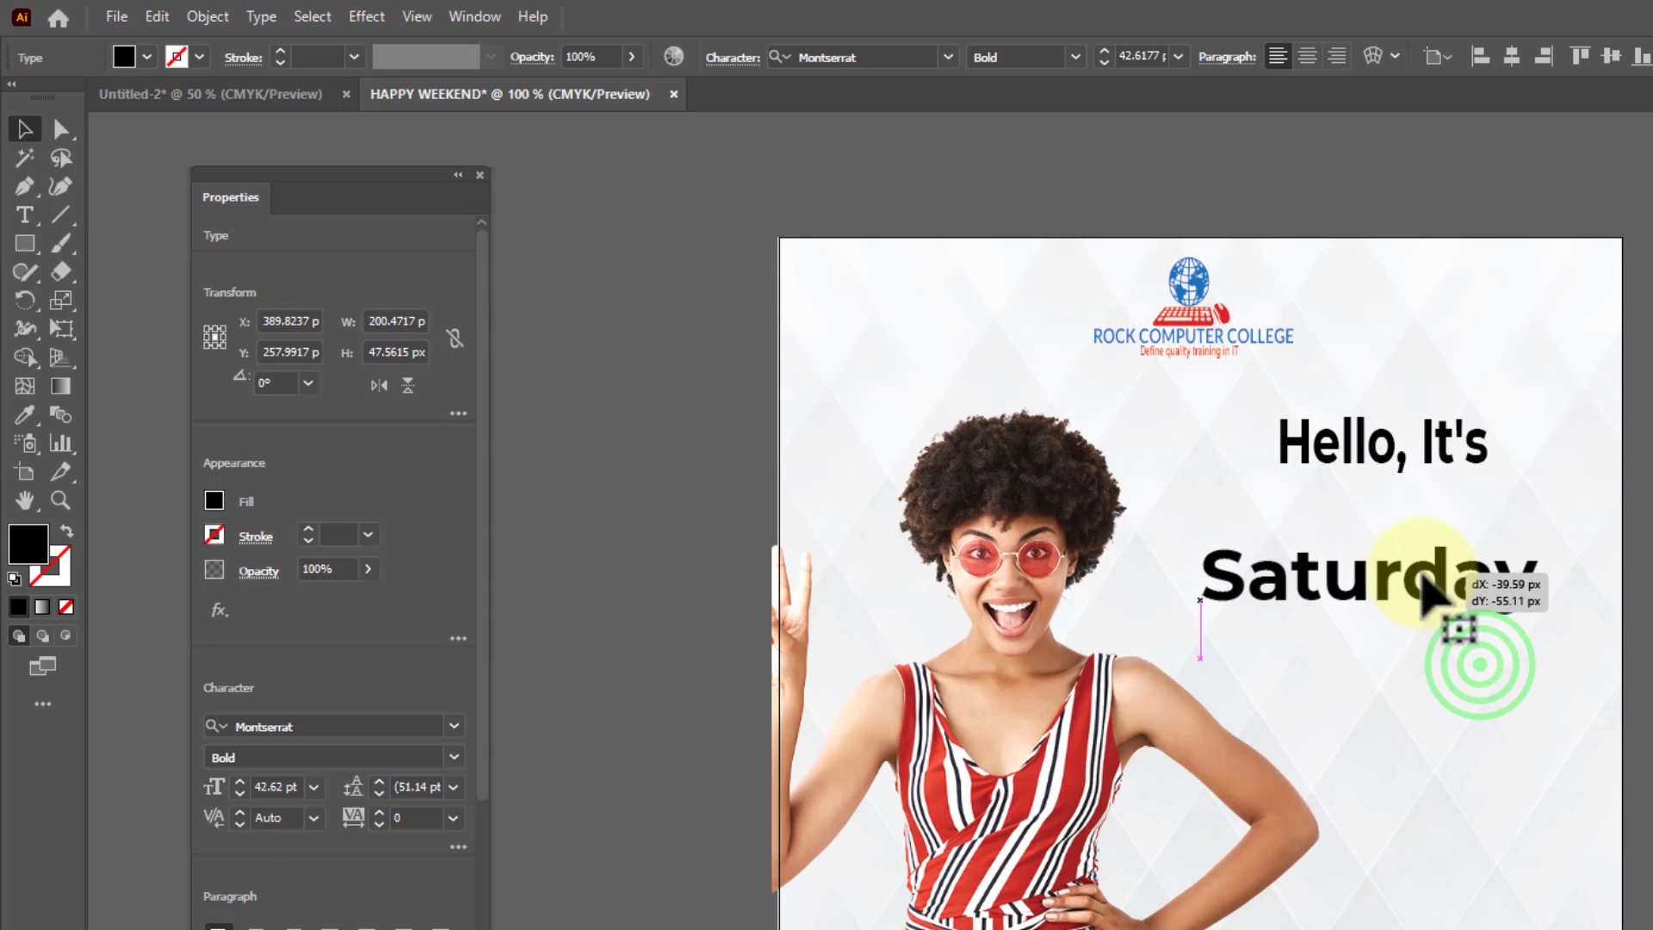
{"action": "left_click", "coordinate": [951, 57]}
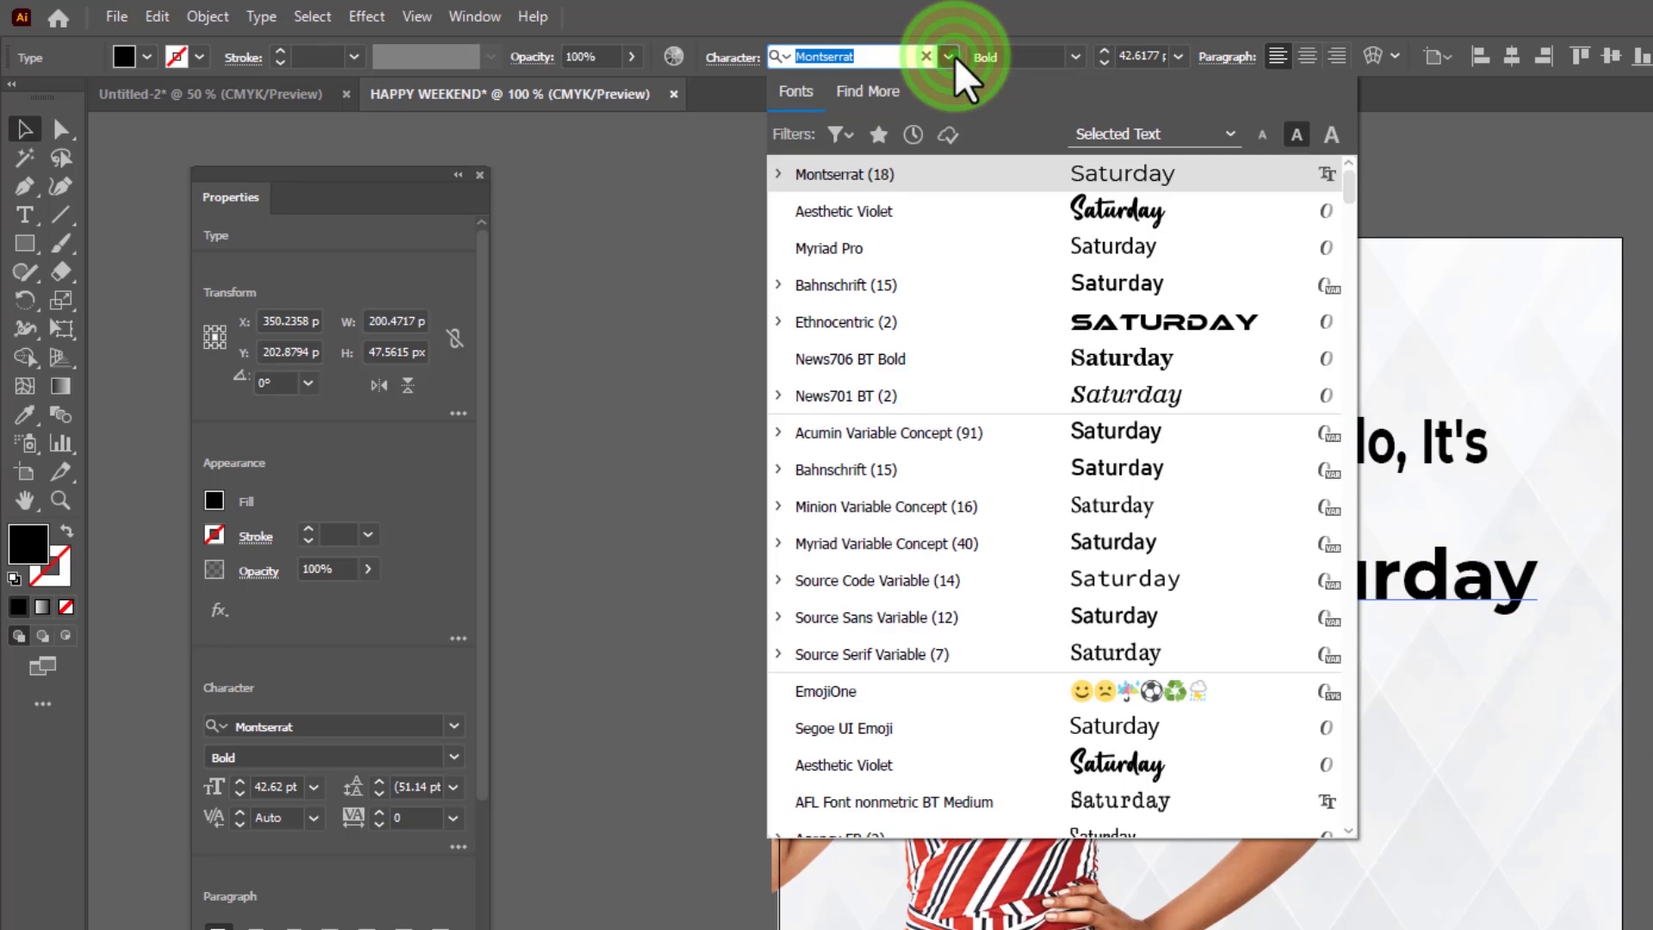
{"action": "left_click", "coordinate": [938, 219]}
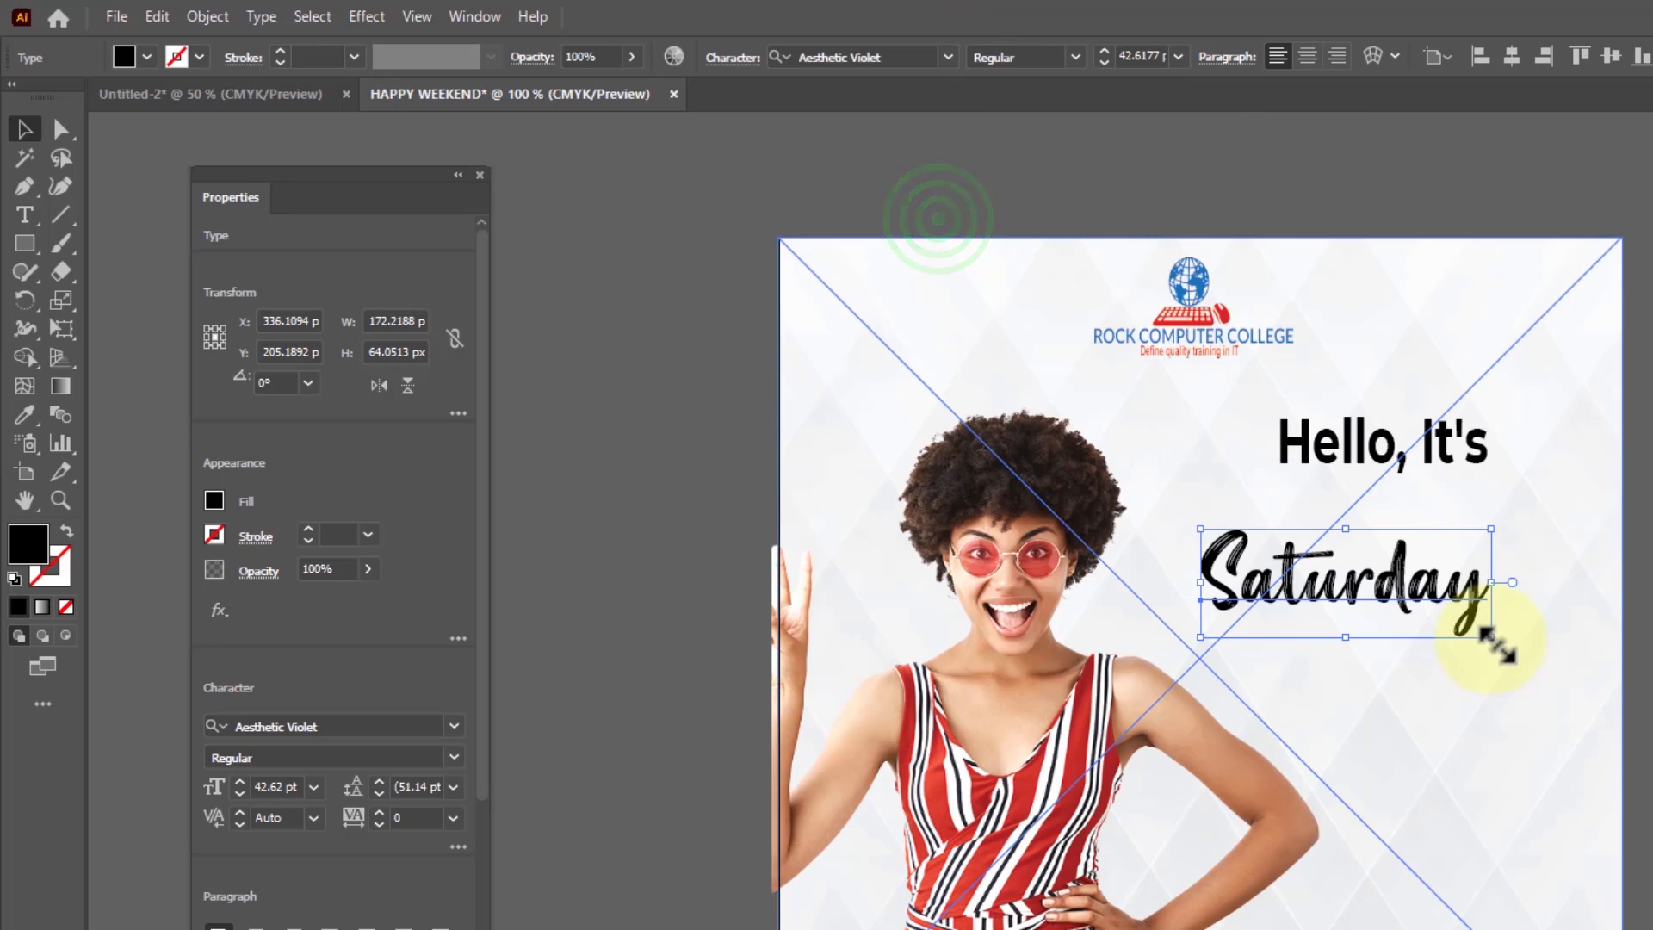
Enlarge the "Saturday" text to about 71.8 pt and fit it closely beneath "Hello, It's"
{"action": "left_click_drag", "start_coordinate": [1494, 639], "coordinate": [1610, 699]}
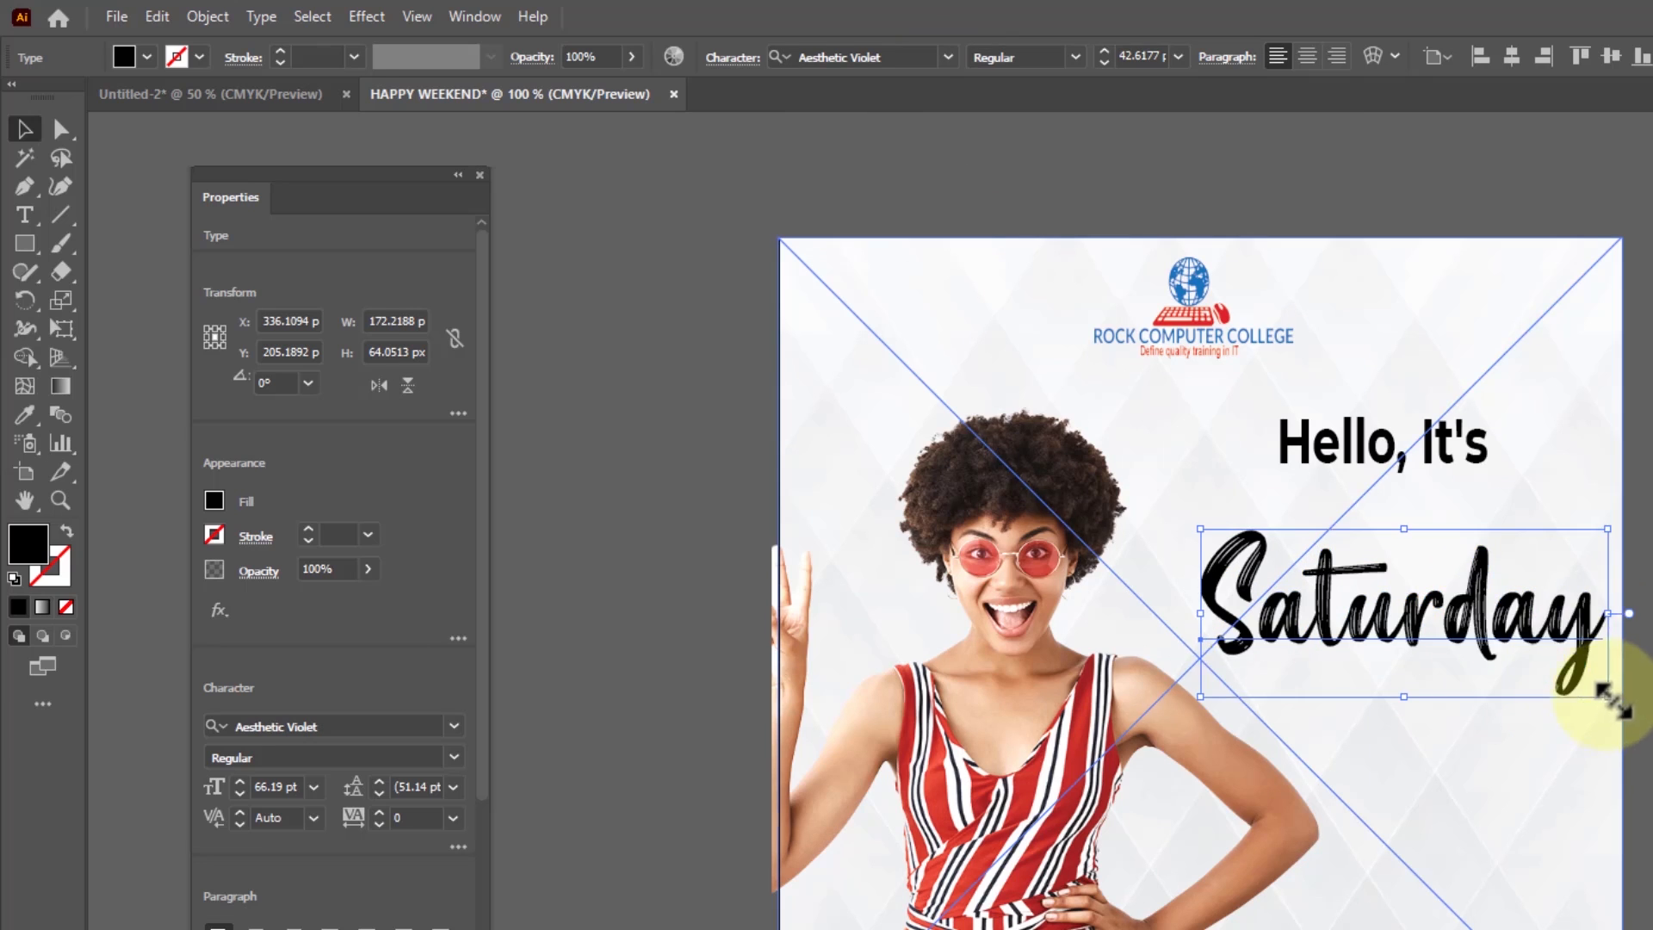
{"action": "left_click_drag", "start_coordinate": [1455, 670], "coordinate": [1431, 608]}
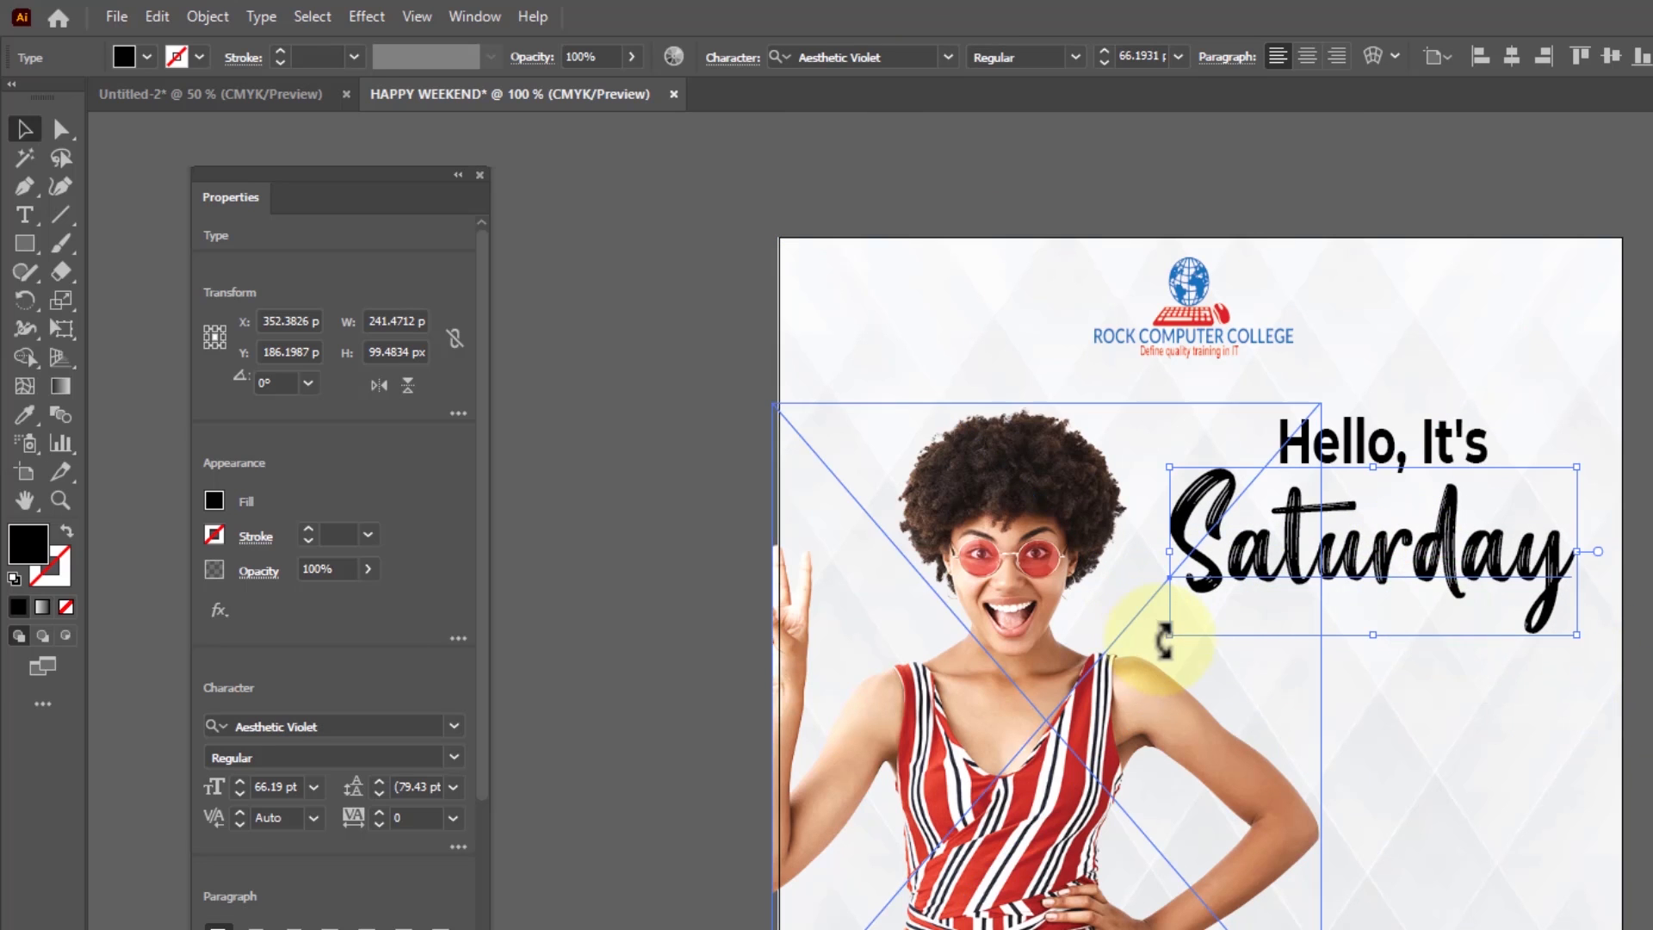
{"action": "left_click_drag", "start_coordinate": [1164, 642], "coordinate": [1158, 652]}
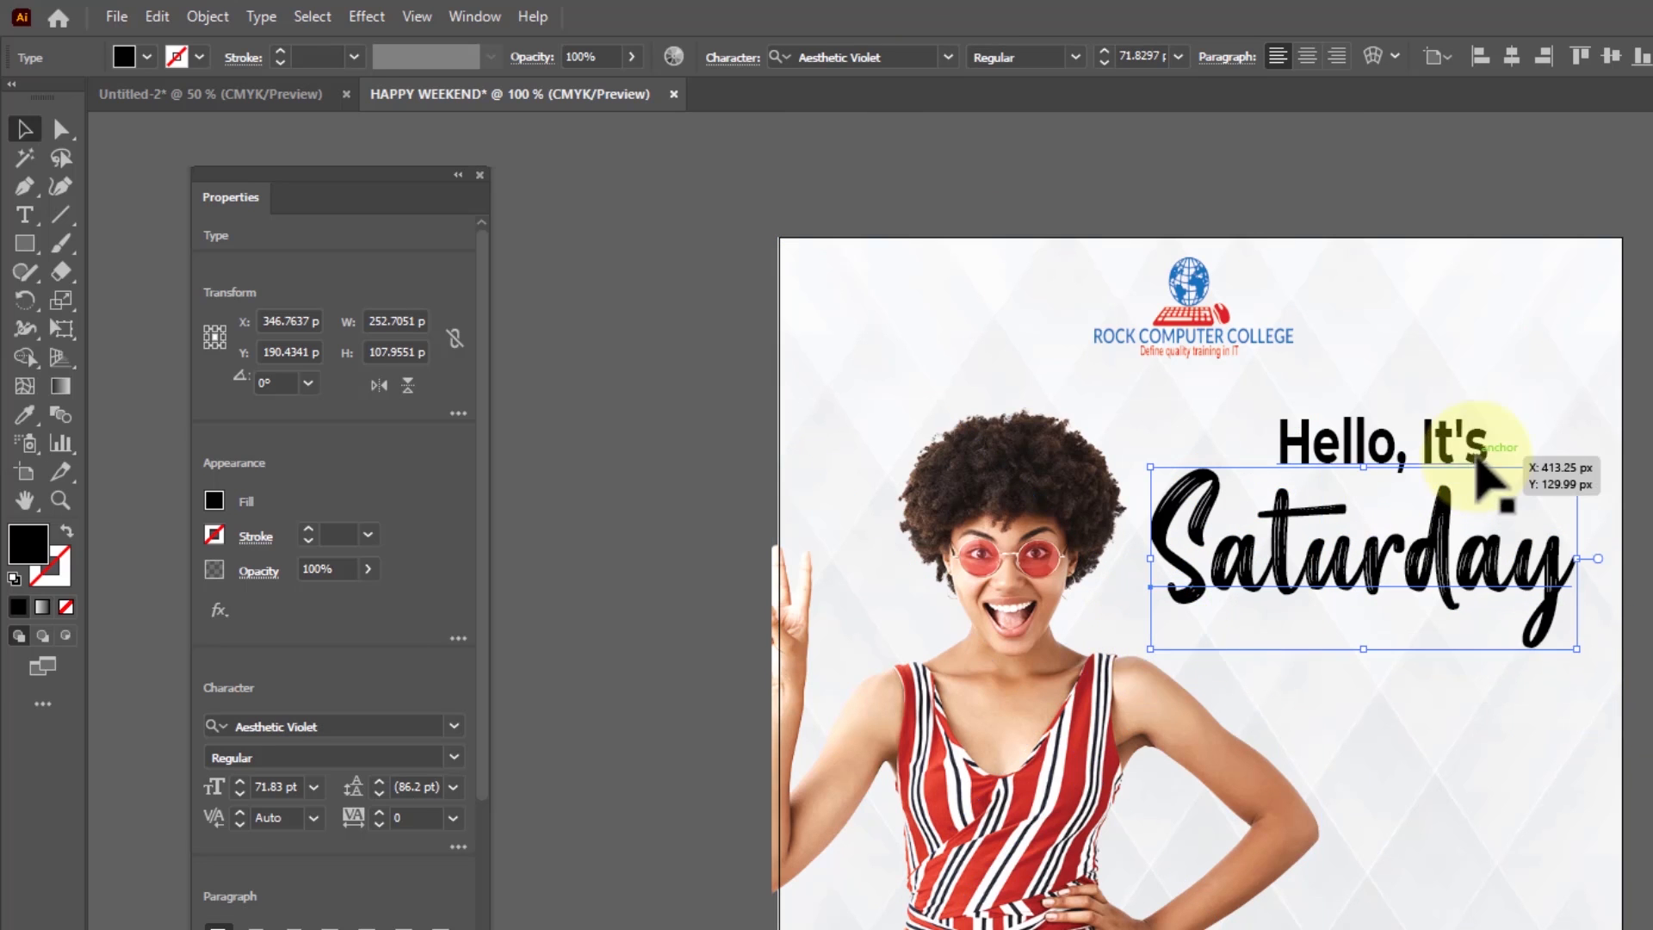
{"action": "left_click_drag", "start_coordinate": [1419, 428], "coordinate": [1425, 440]}
{"action": "left_click", "coordinate": [1420, 676]}
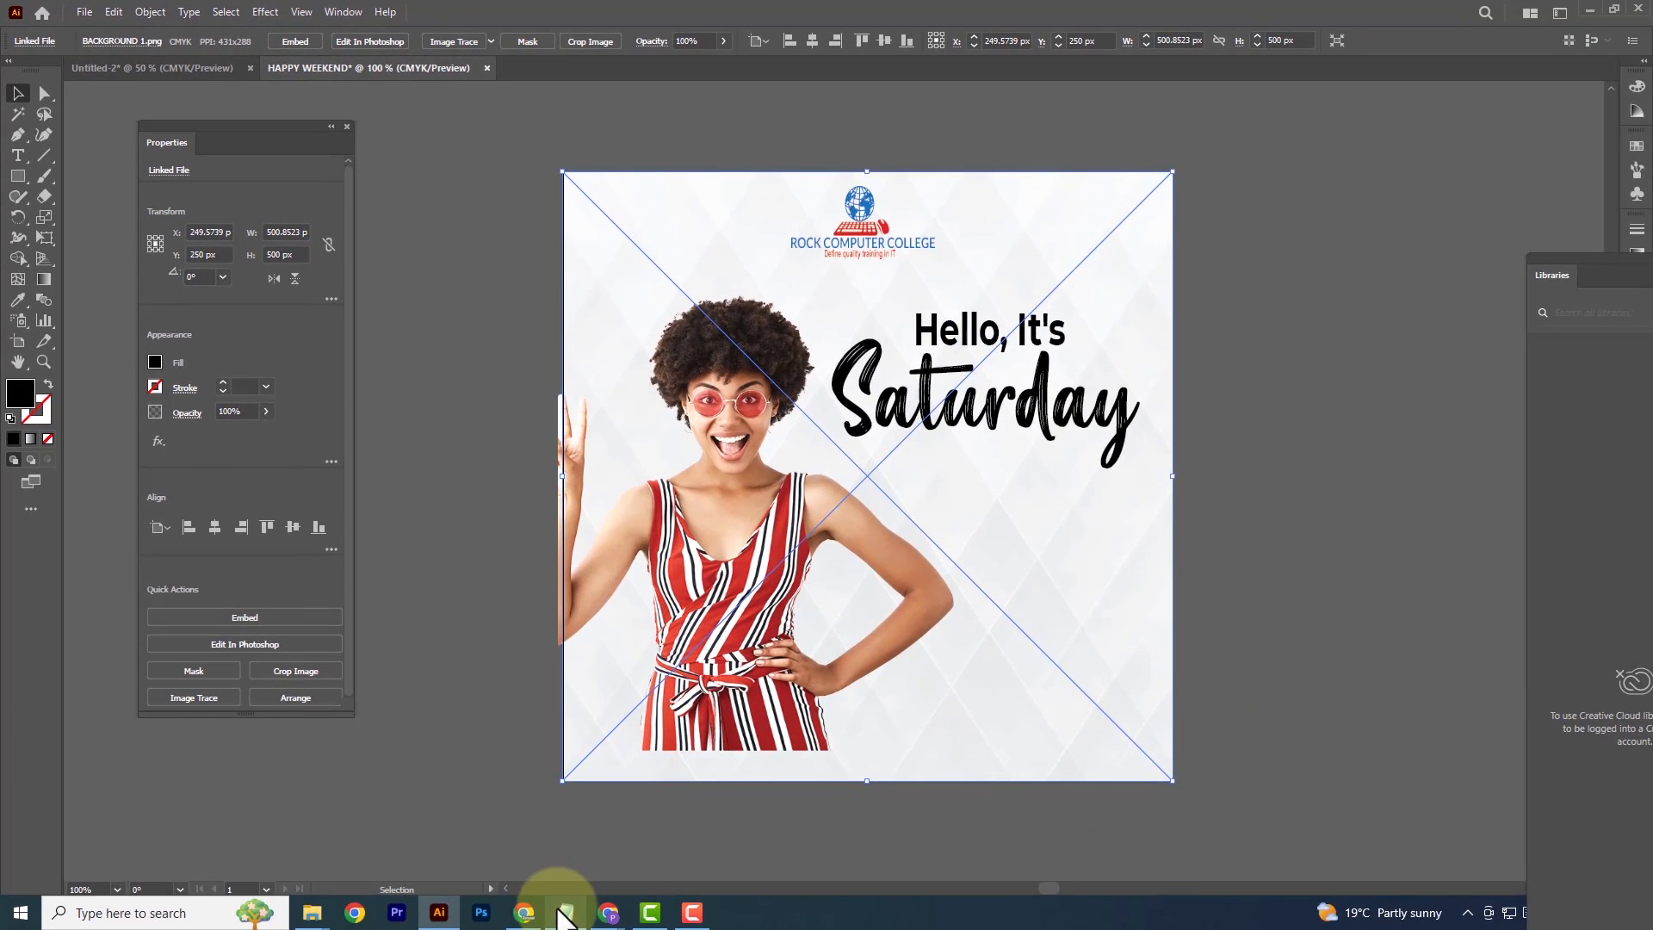
Switch to Notepad and copy the "Happy Weekend" line
{"action": "left_click", "coordinate": [561, 910]}
{"action": "left_click_drag", "start_coordinate": [1168, 231], "coordinate": [1085, 234]}
{"action": "key", "text": "ctrl+c"}
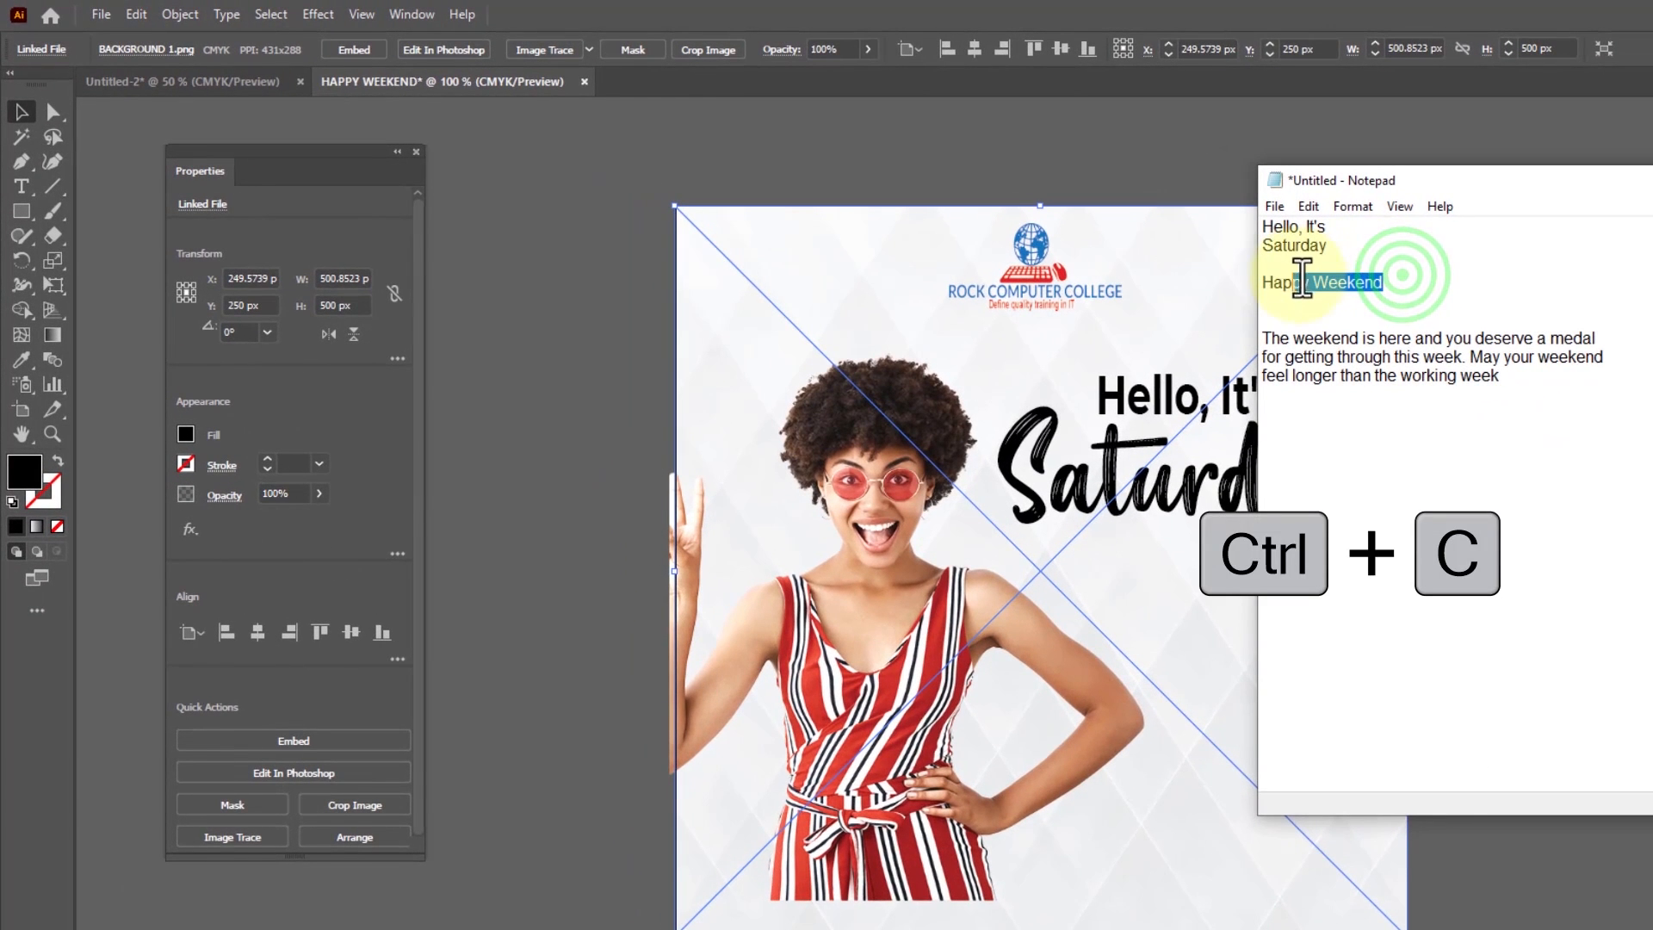
{"action": "left_click_drag", "start_coordinate": [1308, 282], "coordinate": [1271, 289]}
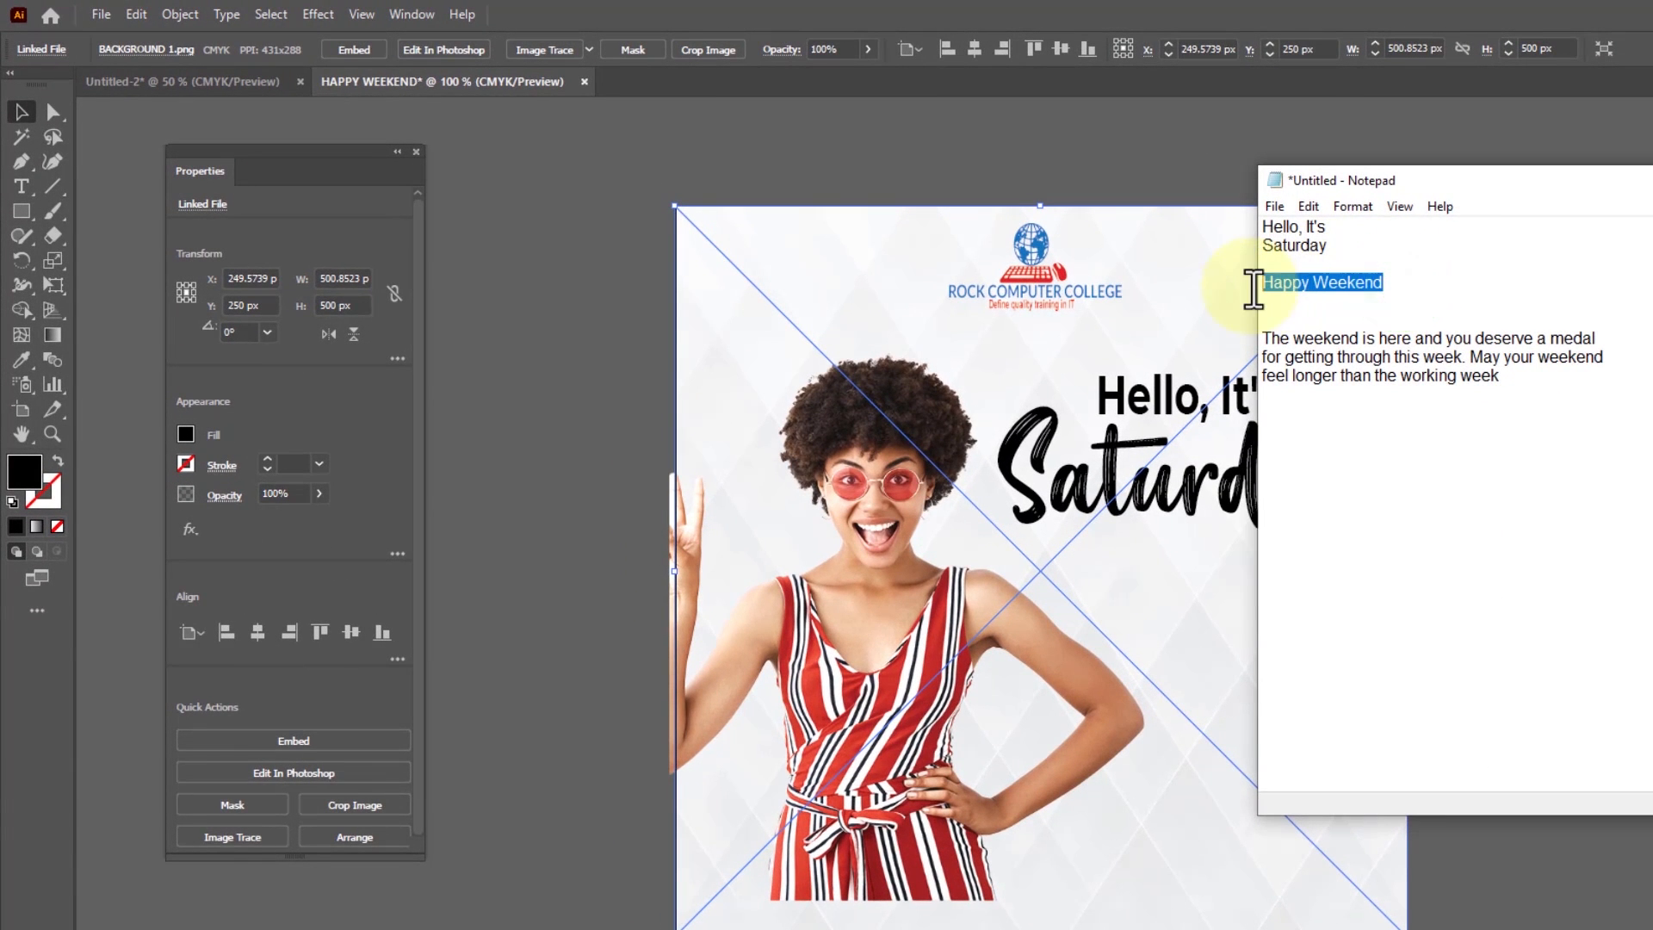
{"action": "right_click", "coordinate": [1348, 287]}
{"action": "left_click", "coordinate": [1144, 353]}
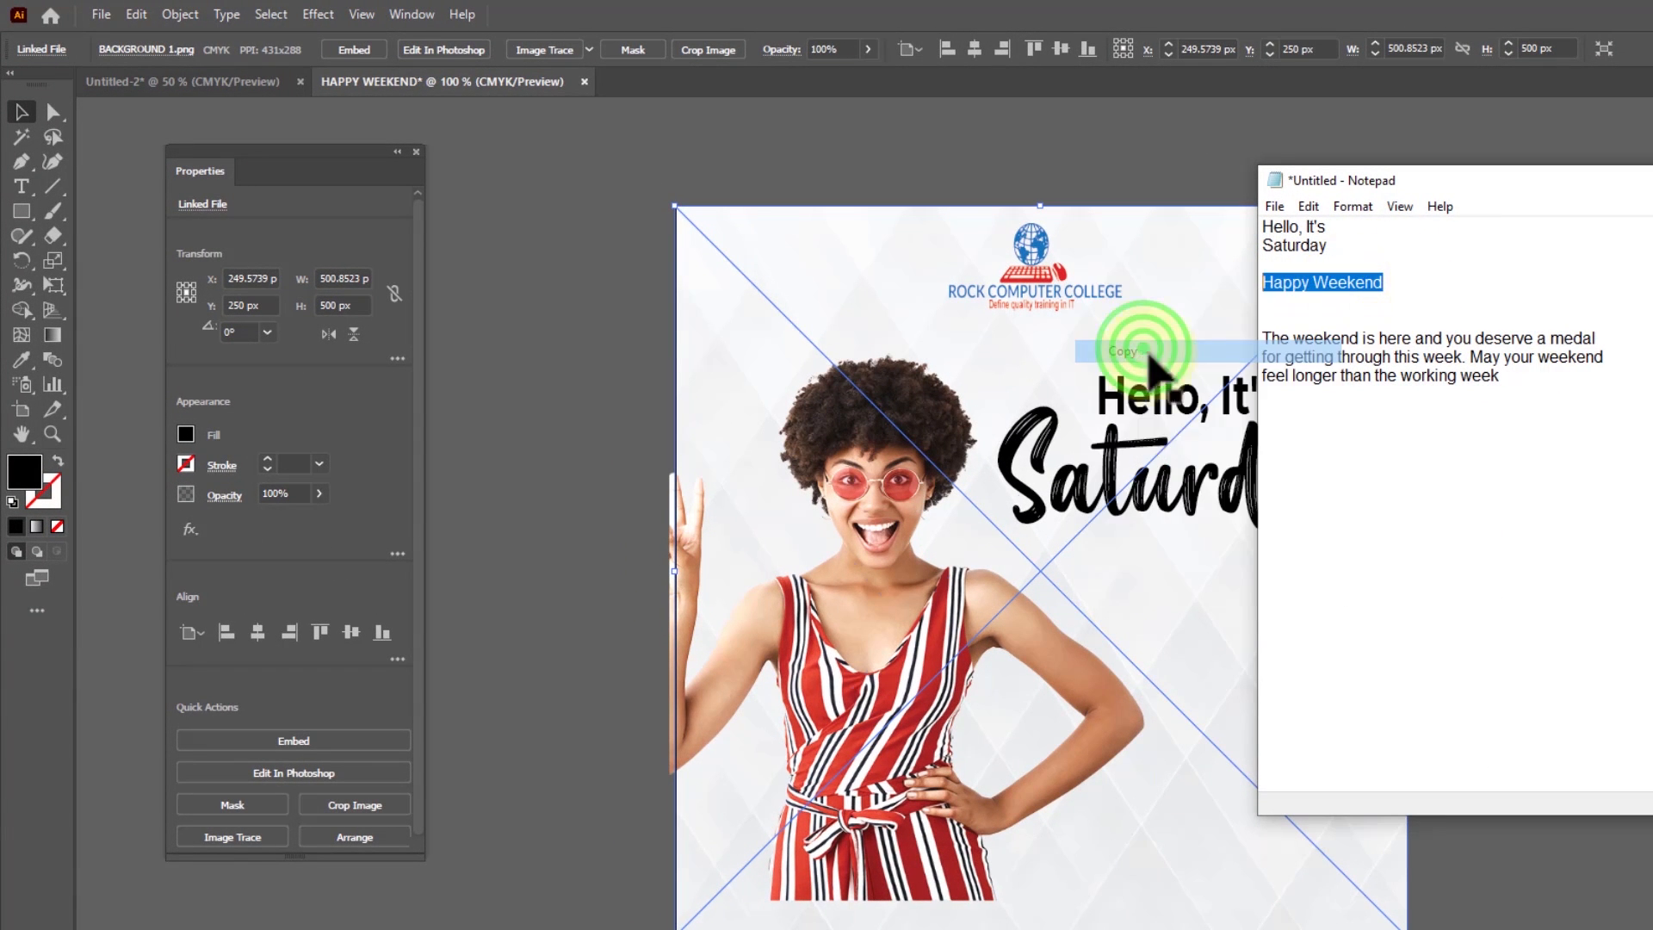
Back in Illustrator, create point text below "Saturday" and paste "Happy Weekend" into it
{"action": "left_click", "coordinate": [1175, 570]}
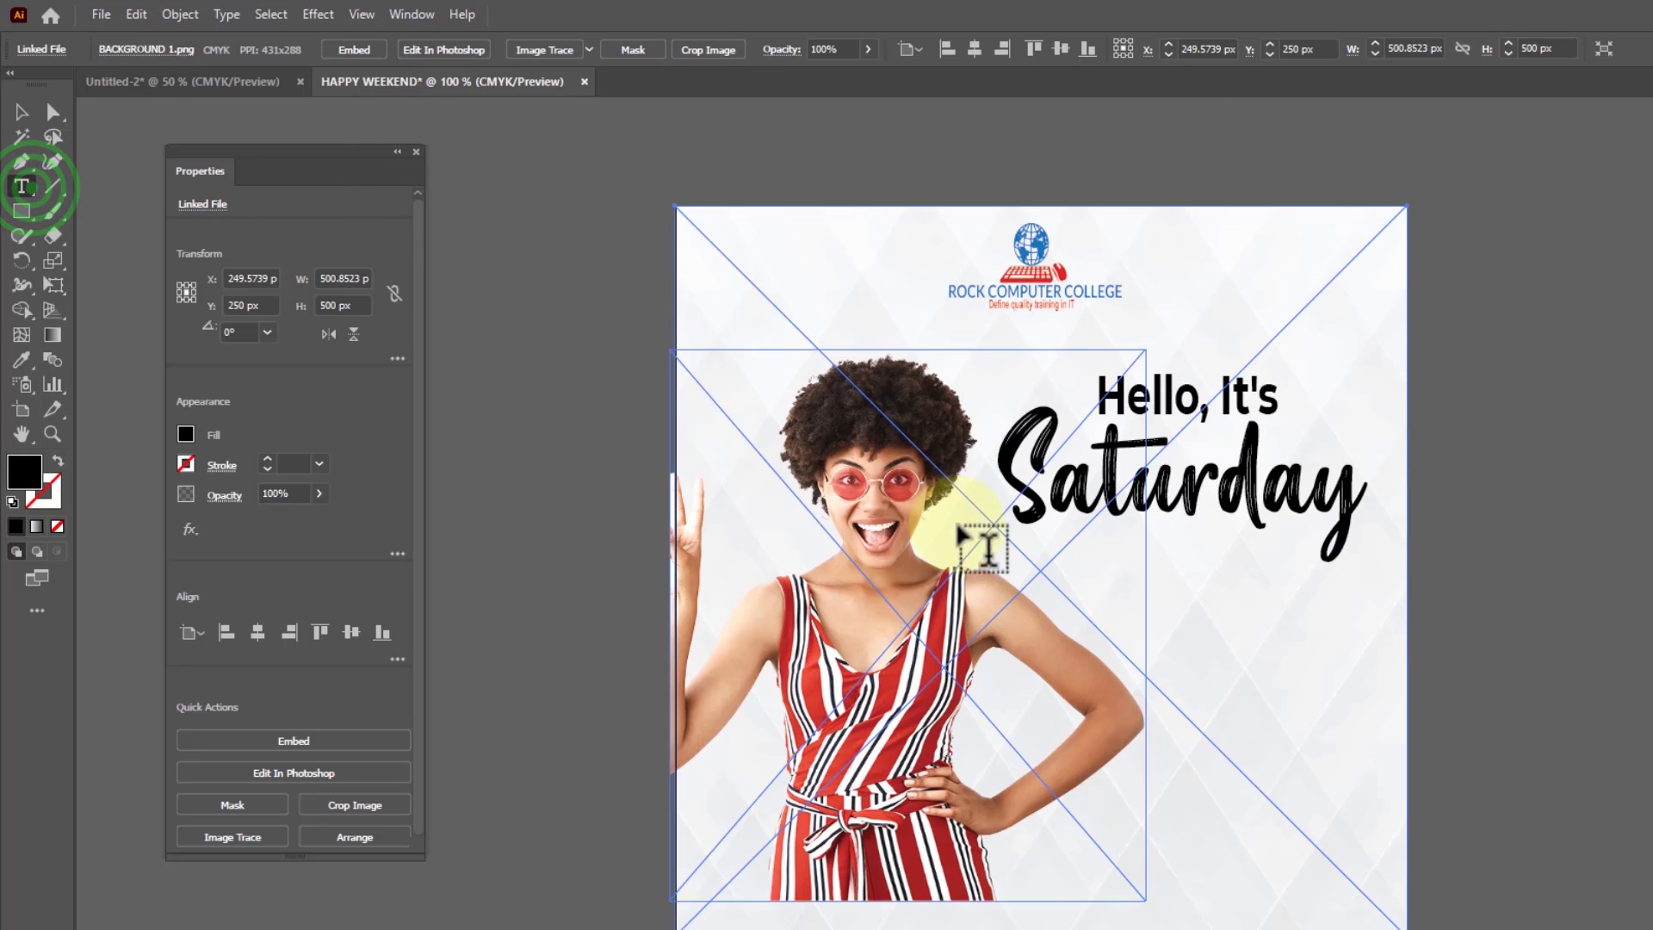
{"action": "left_click", "coordinate": [1092, 615]}
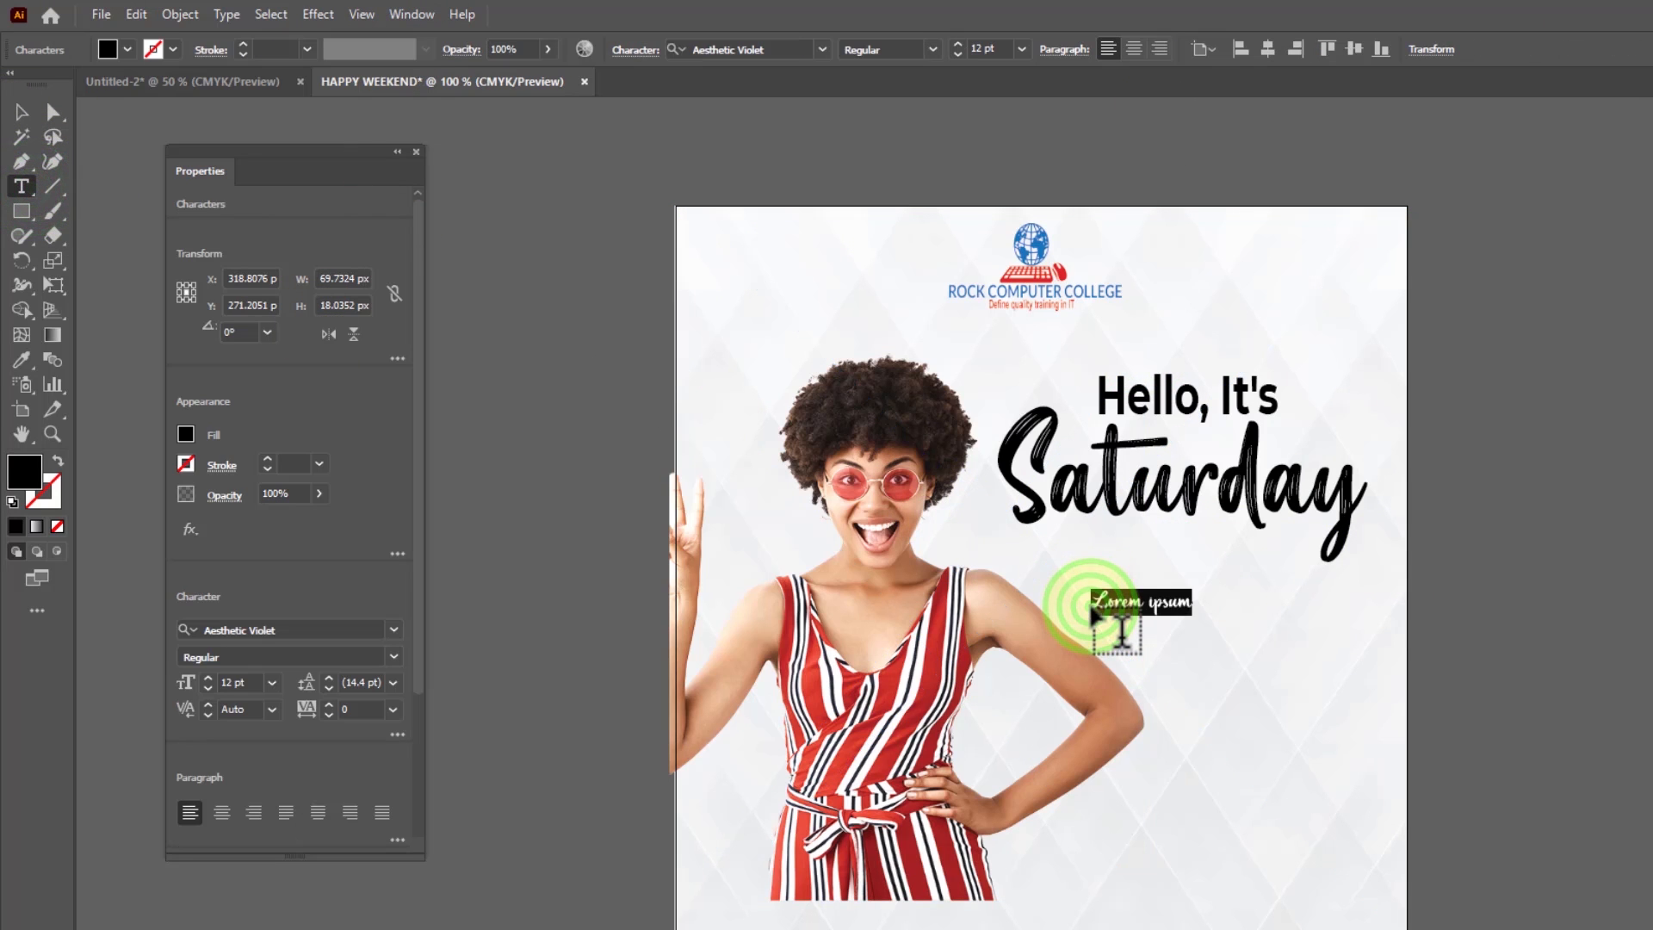
{"action": "key", "text": "ctrl+v"}
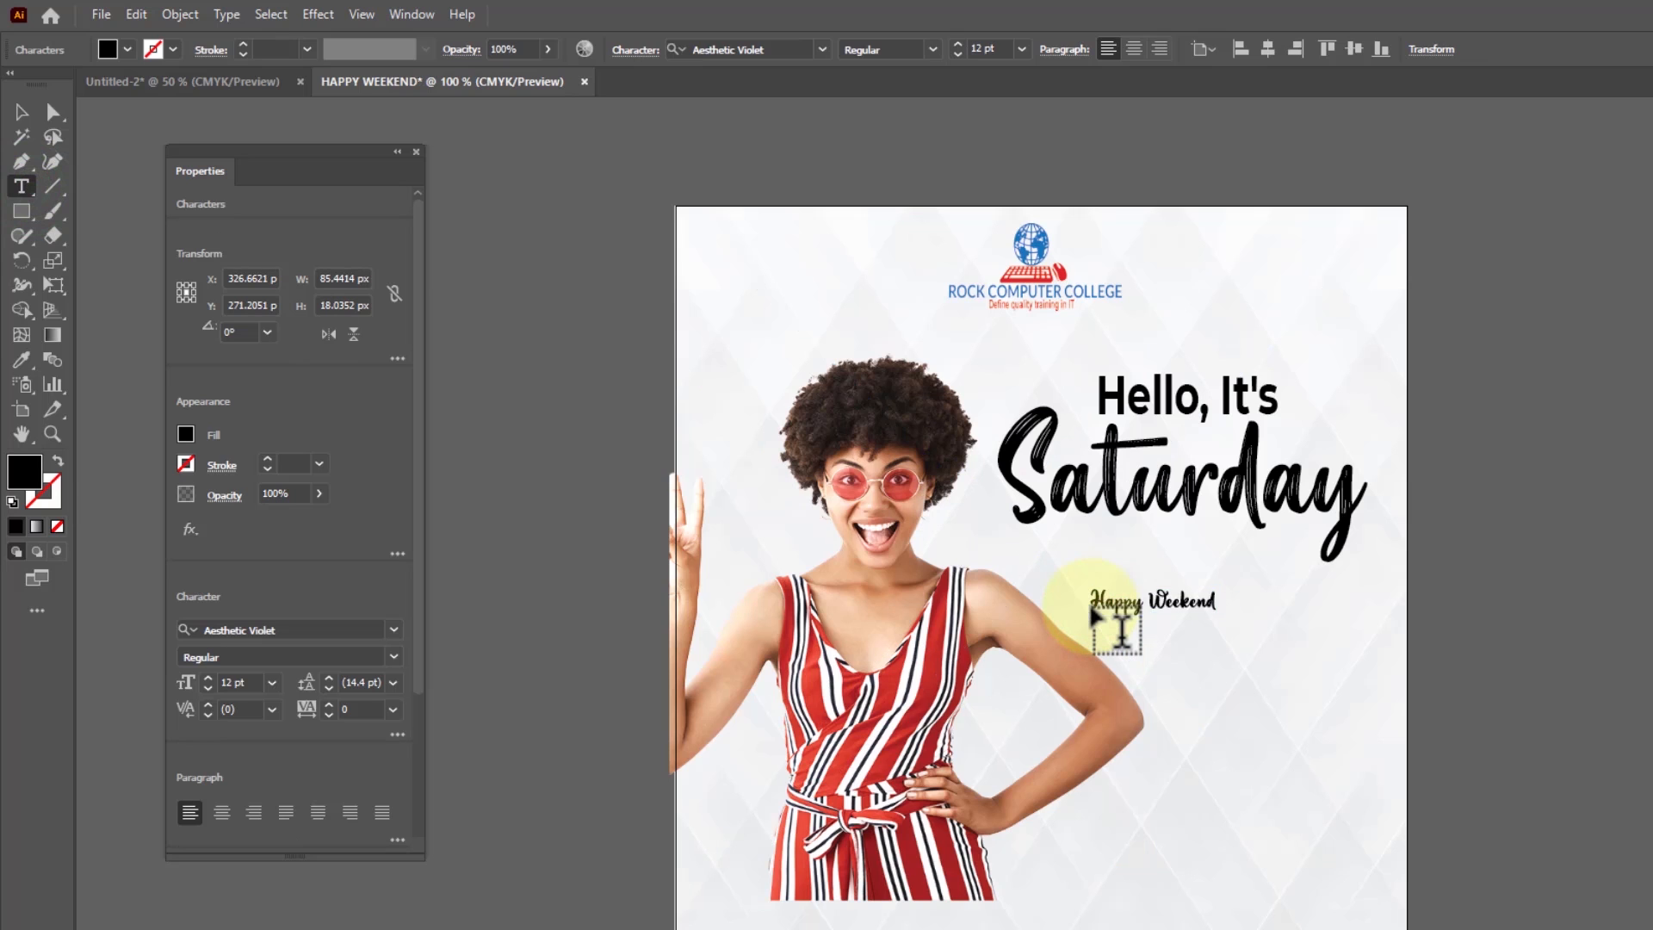
Enlarge the "Happy Weekend" text to about 27 pt and set it in Montserrat Bold
{"action": "left_click", "coordinate": [21, 112]}
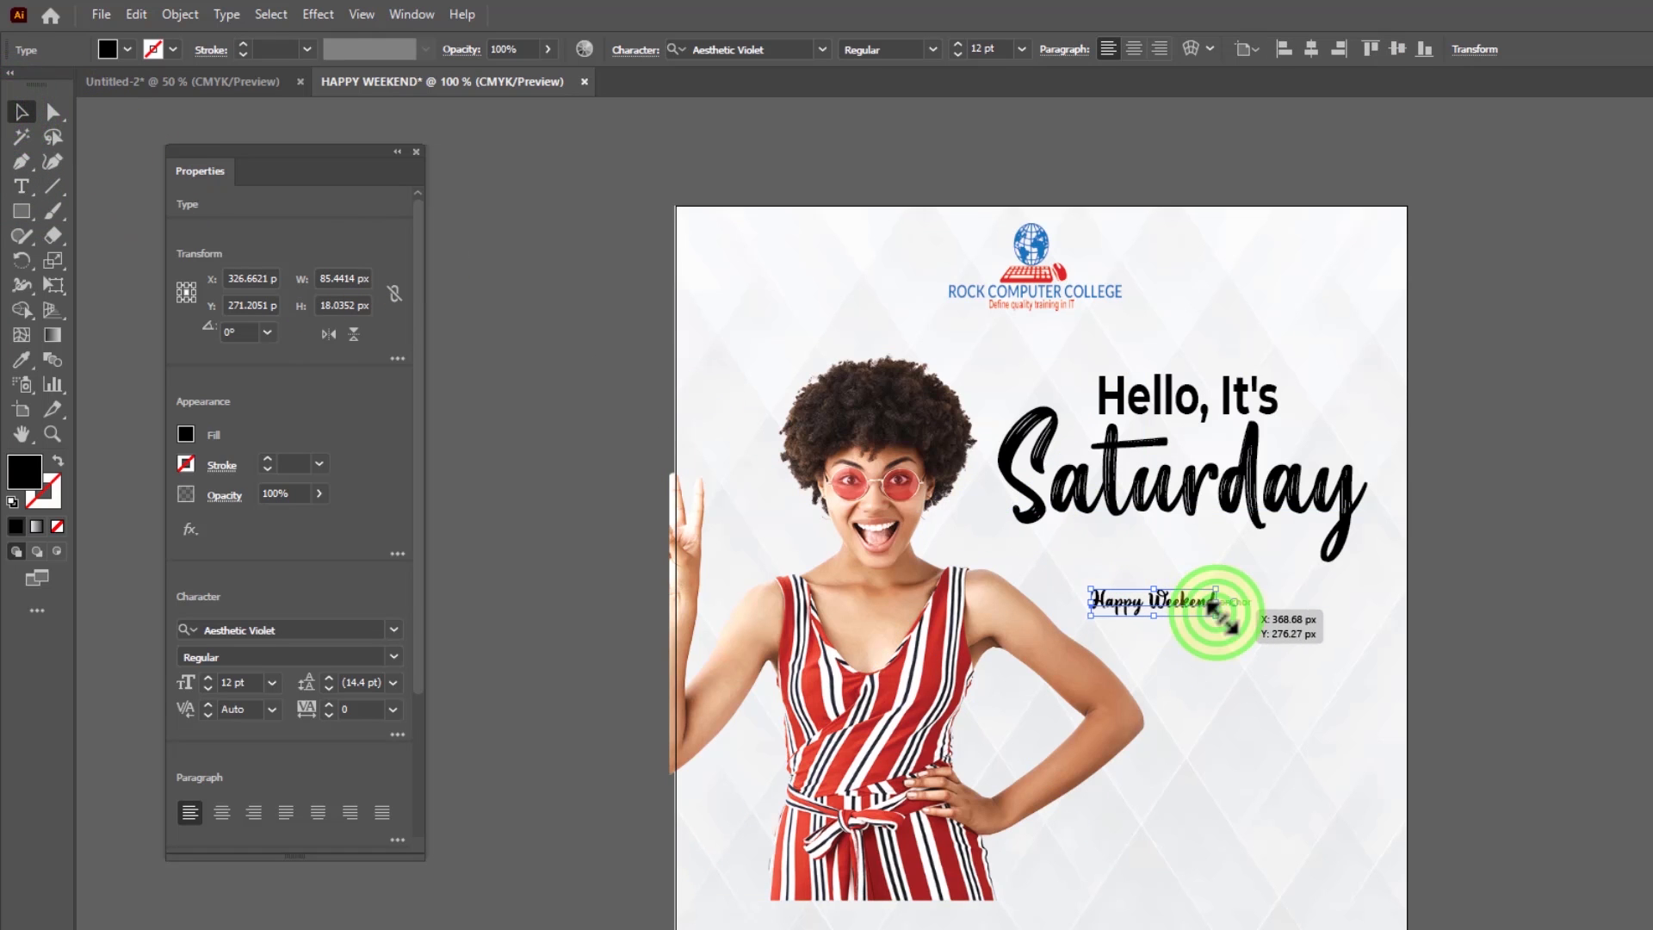
{"action": "left_click_drag", "start_coordinate": [1215, 607], "coordinate": [1373, 650]}
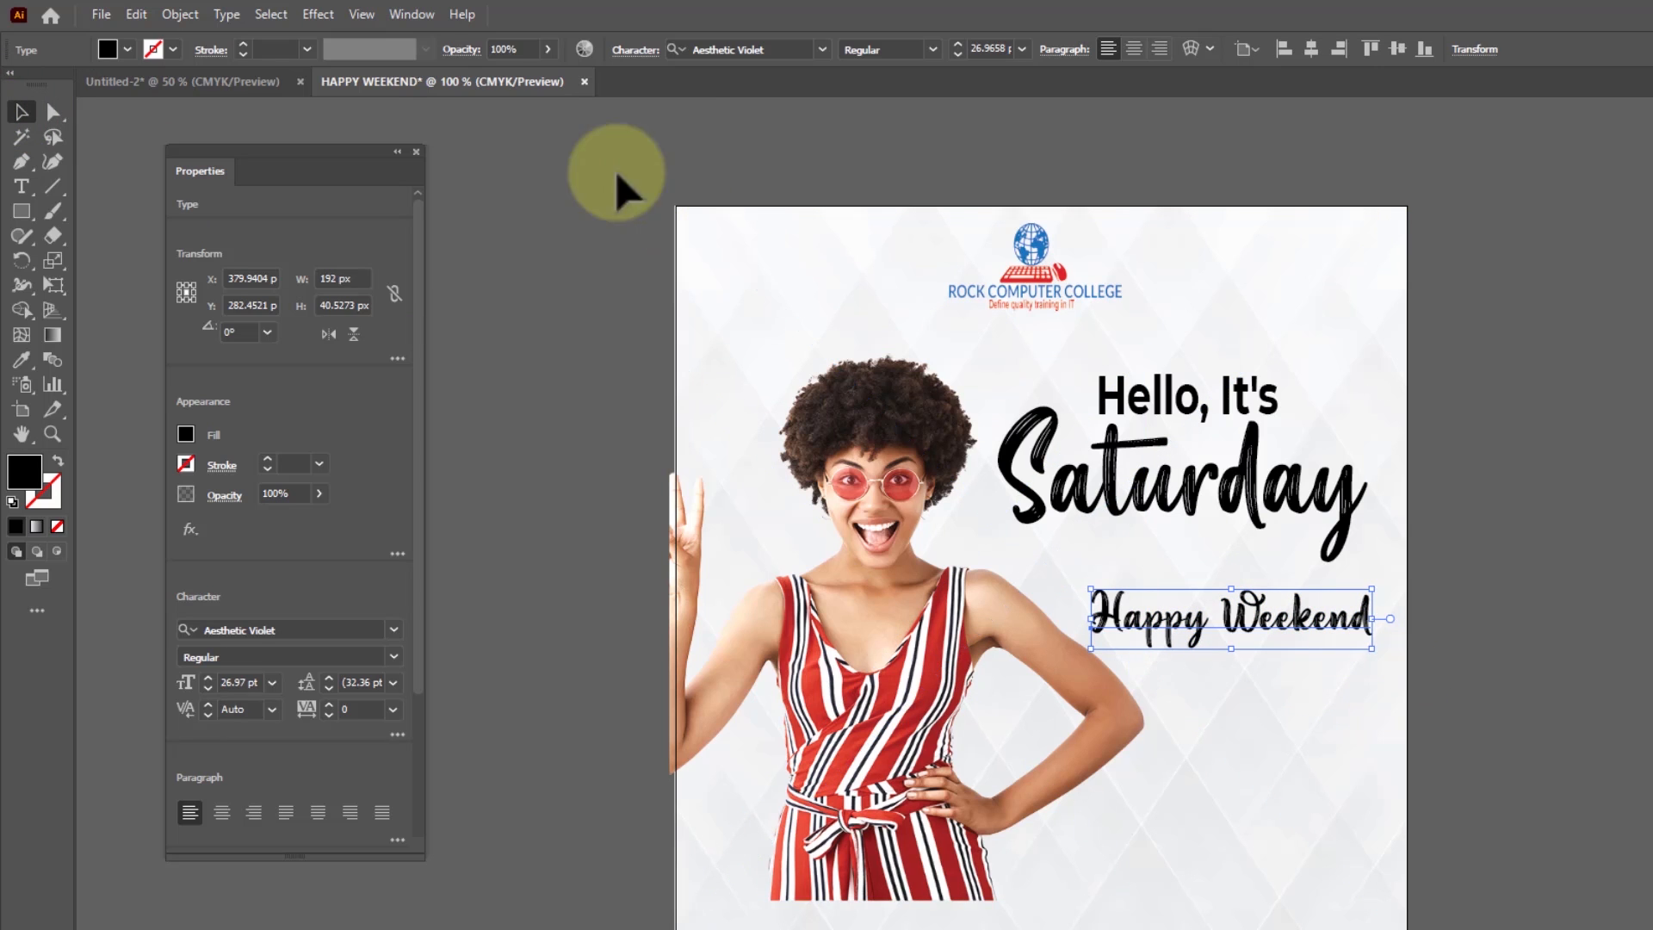
{"action": "left_click", "coordinate": [823, 50]}
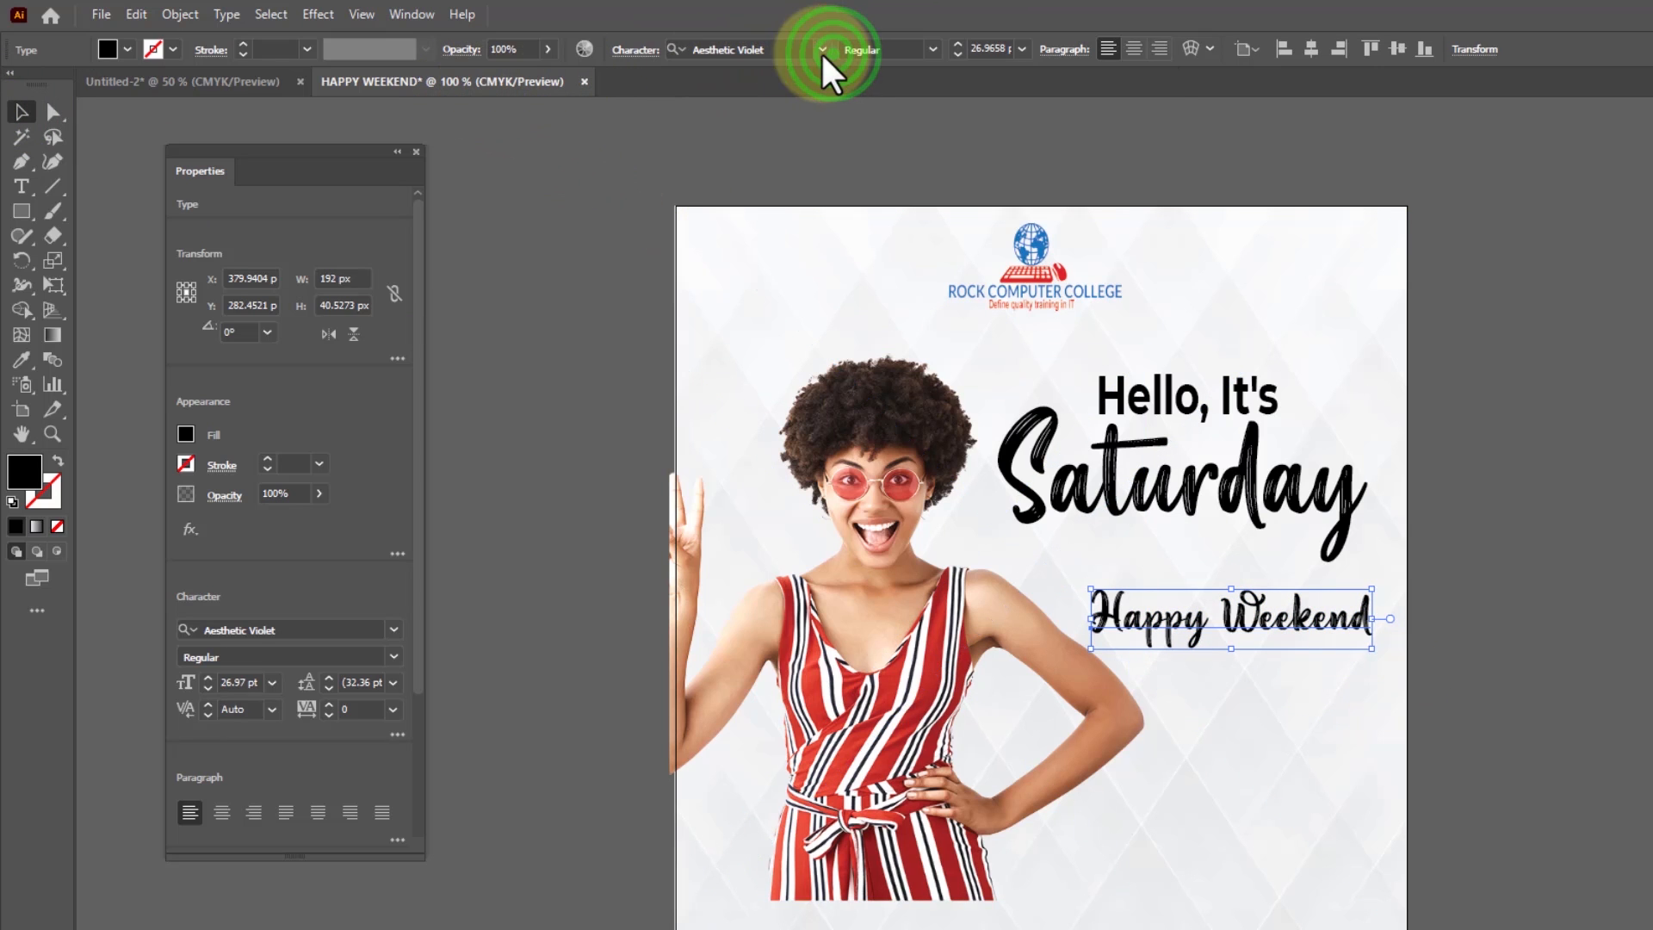
{"action": "left_click", "coordinate": [725, 184]}
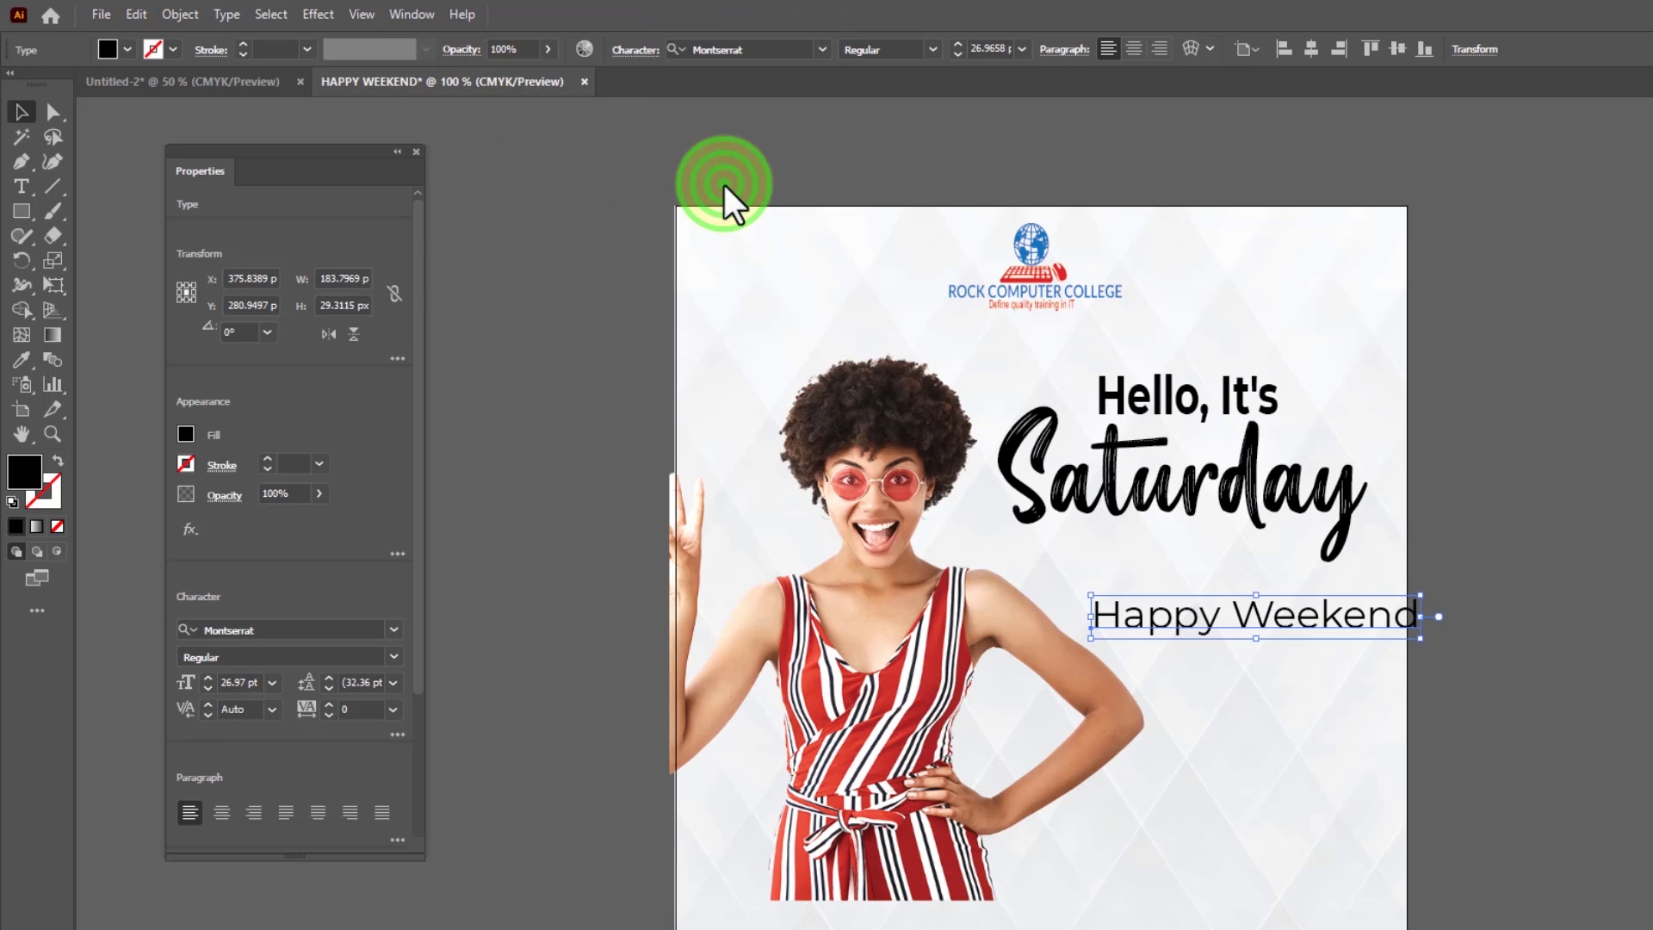
{"action": "left_click", "coordinate": [926, 50]}
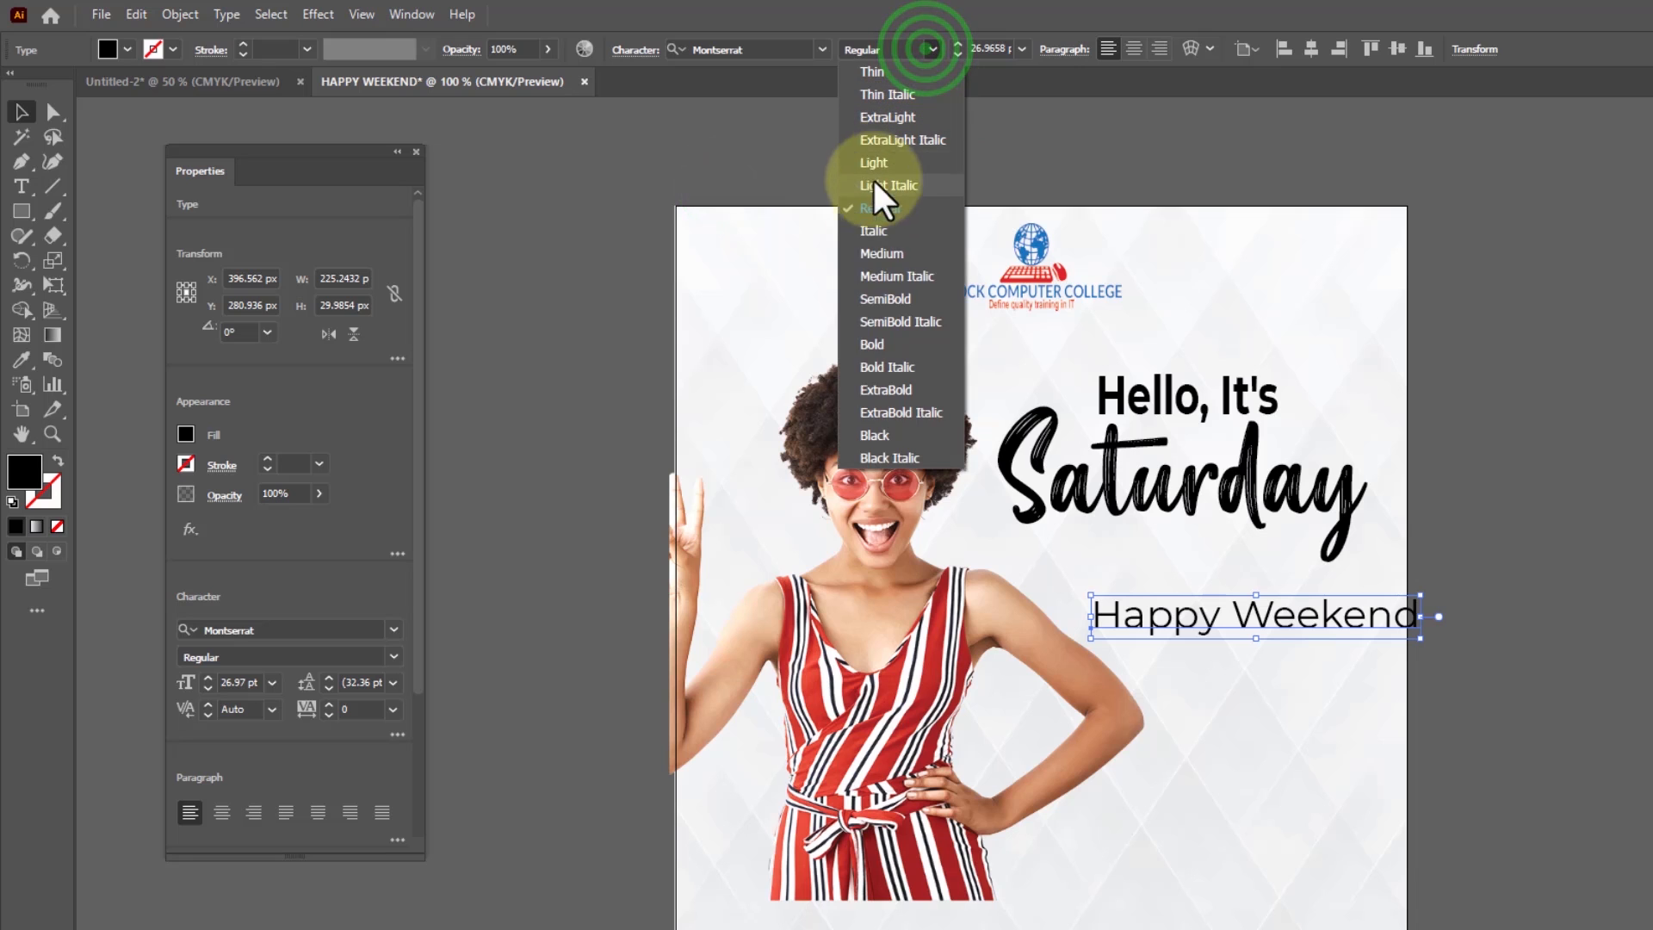
{"action": "left_click", "coordinate": [896, 348]}
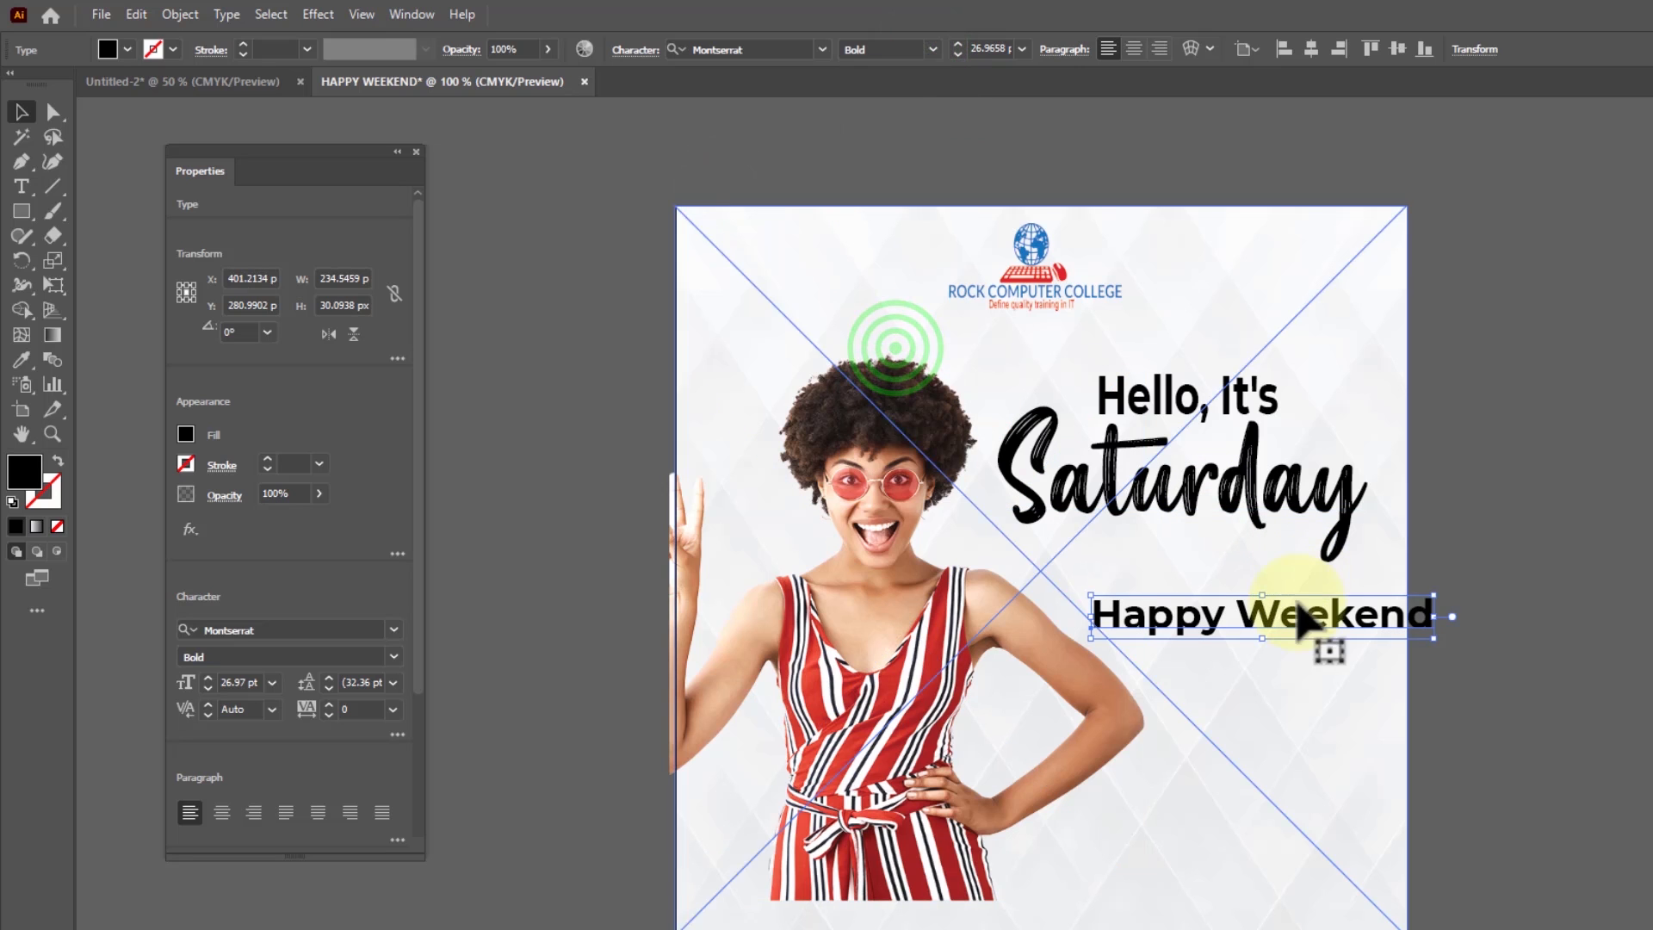
Reduce the "Happy Weekend" text to about 18.7 pt and place it beneath "Saturday"
{"action": "left_click_drag", "start_coordinate": [1309, 620], "coordinate": [1272, 608]}
{"action": "left_click_drag", "start_coordinate": [1390, 637], "coordinate": [1260, 614]}
{"action": "left_click", "coordinate": [1249, 615]}
Scale the woman image down to about 297 x 348 px against the artboard's left edge and shift "Happy Weekend" to about X 371 px, Y 289 px
{"action": "left_click_drag", "start_coordinate": [928, 663], "coordinate": [923, 654]}
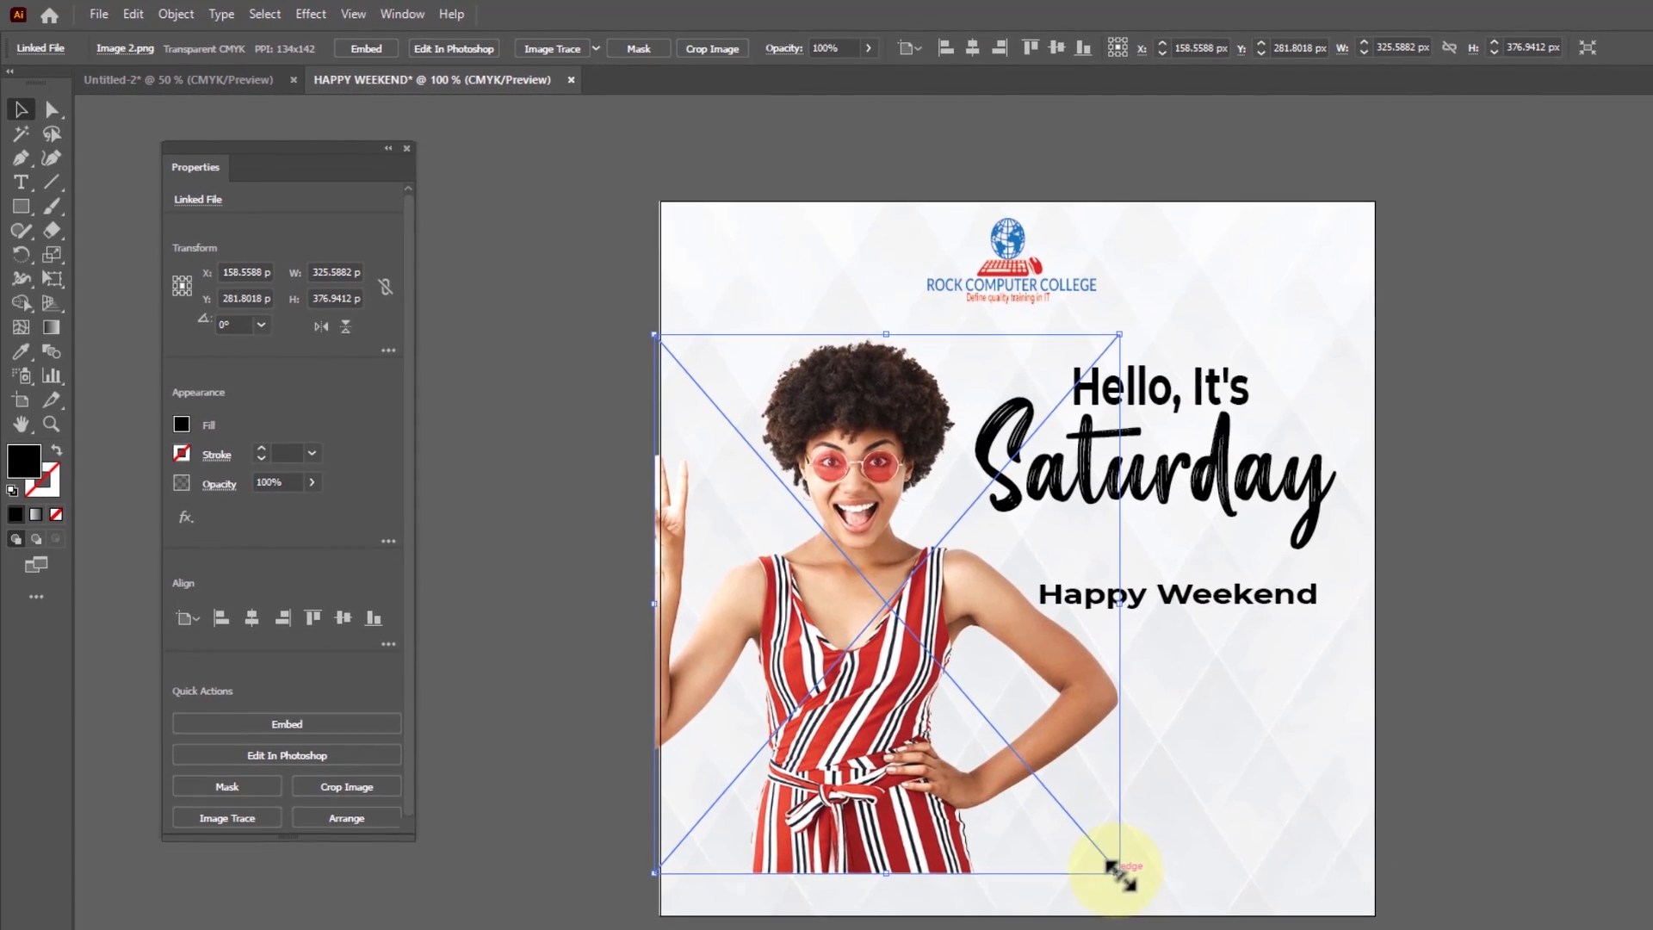
{"action": "left_click_drag", "start_coordinate": [1133, 885], "coordinate": [1099, 847]}
{"action": "left_click", "coordinate": [896, 729]}
{"action": "left_click_drag", "start_coordinate": [880, 722], "coordinate": [887, 733]}
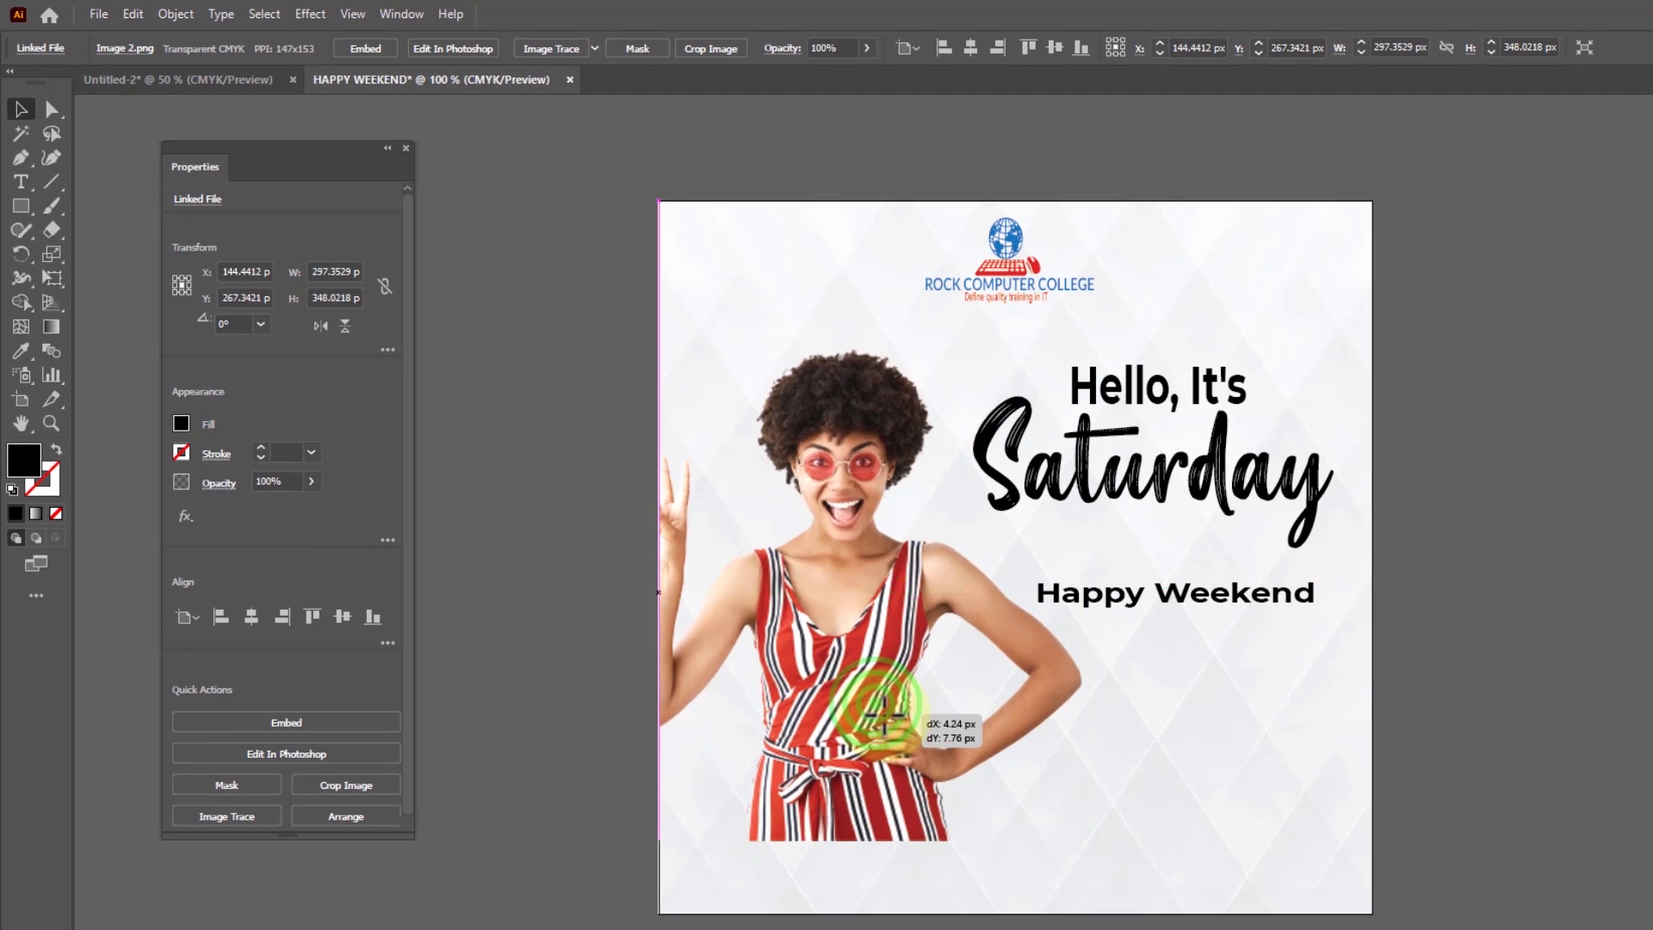
{"action": "mouse_move", "coordinate": [1180, 608]}
{"action": "left_mouse_down"}
{"action": "mouse_move", "coordinate": [1191, 628]}
{"action": "mouse_move", "coordinate": [1180, 618]}
{"action": "left_mouse_up"}
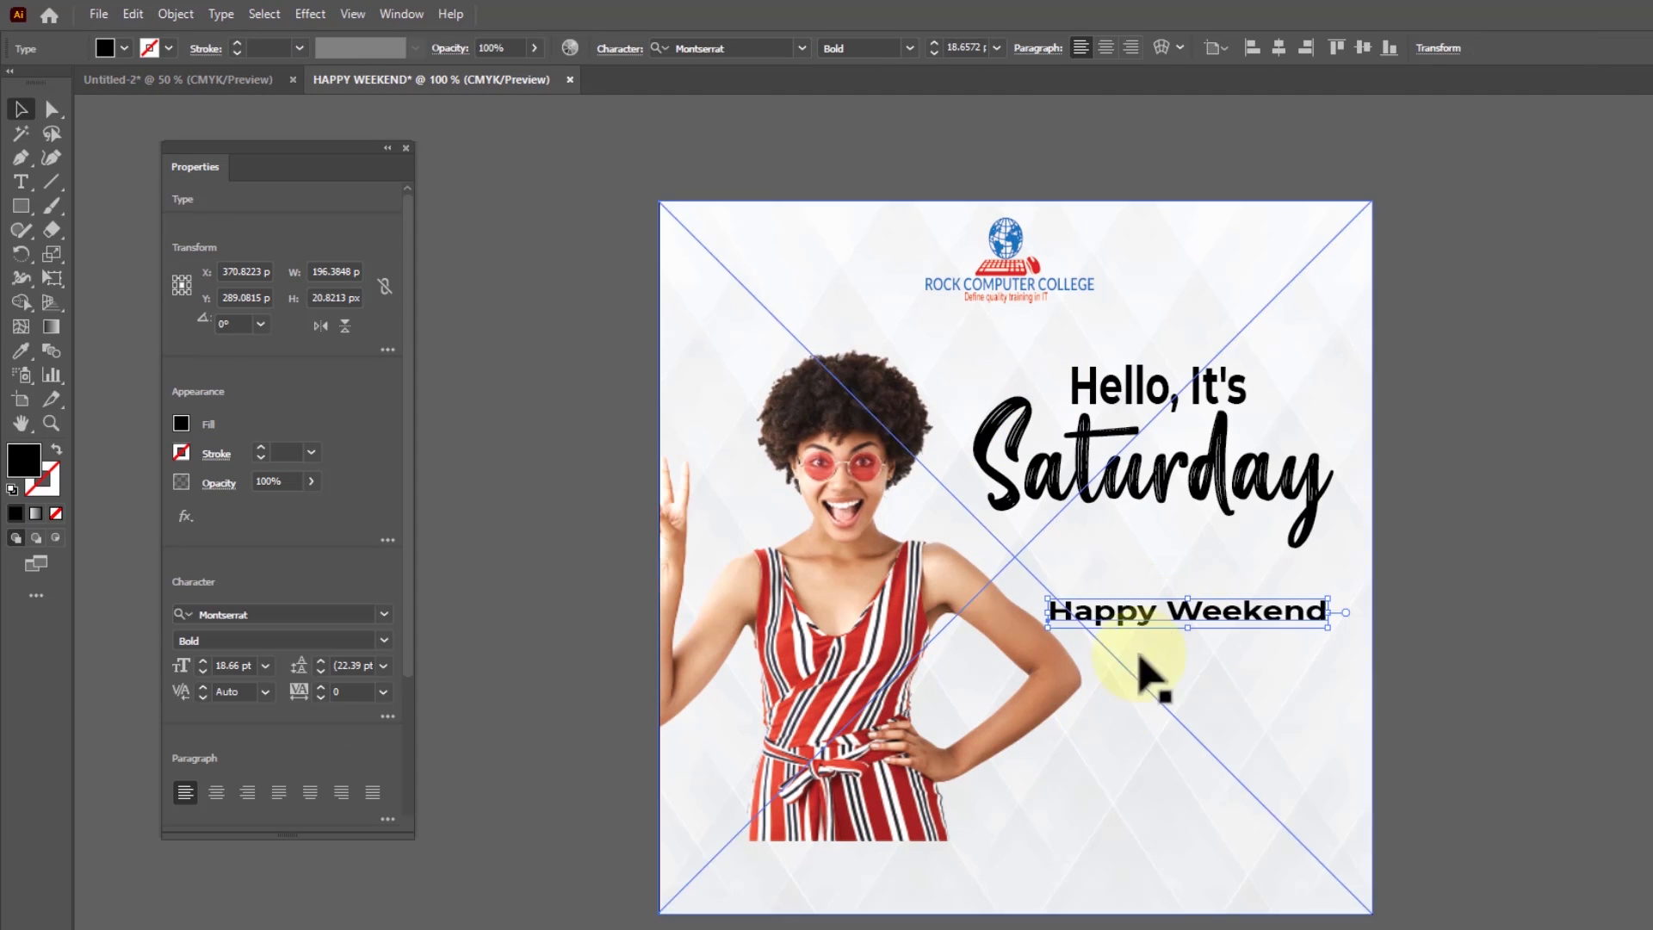
Switch to Notepad and copy the three-line paragraph beginning "The weekend is here and you deserve a medal"
{"action": "key", "text": "alt+Tab"}
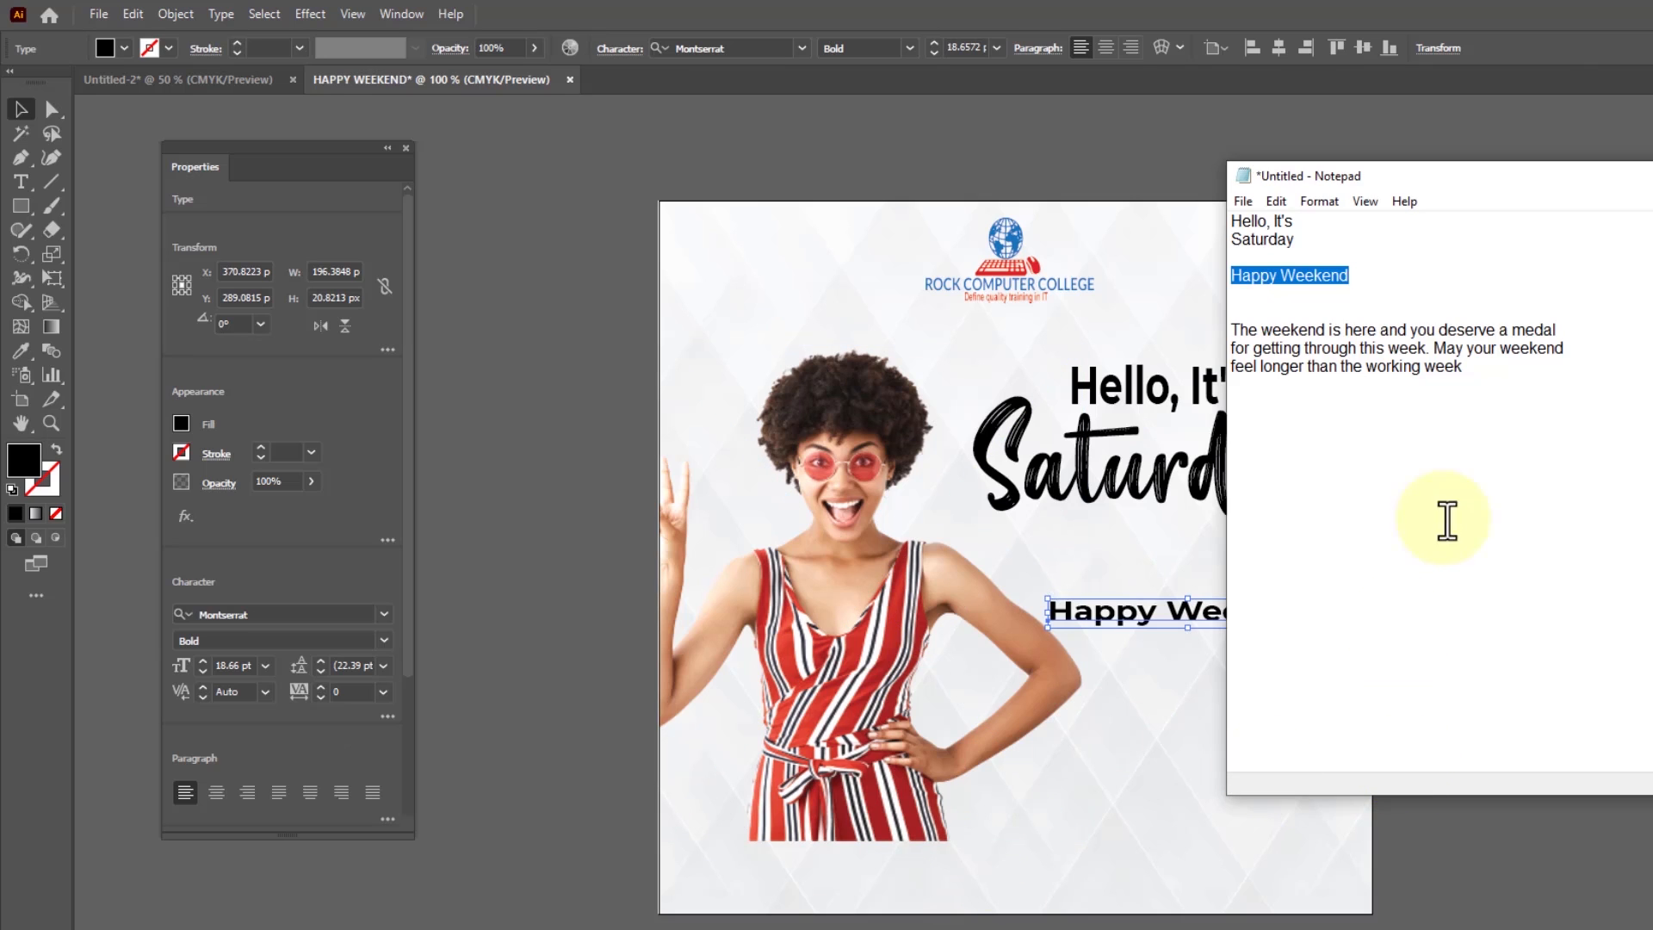
{"action": "left_click_drag", "start_coordinate": [1483, 383], "coordinate": [1231, 332]}
{"action": "key", "text": "ctrl+c"}
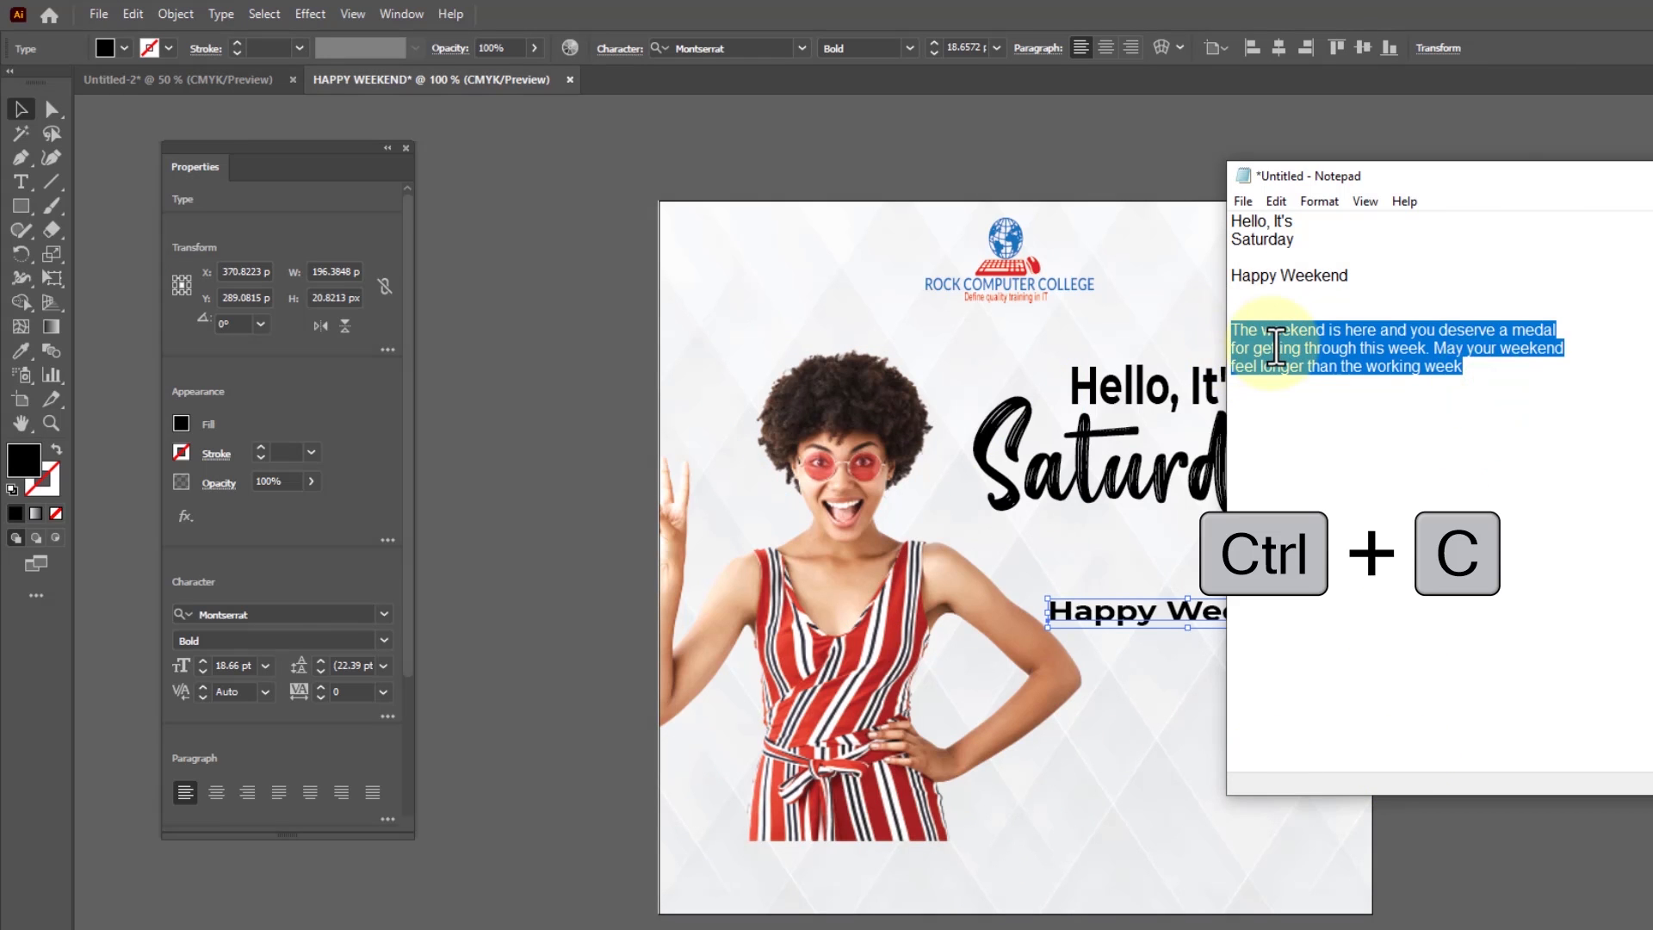
{"action": "right_click", "coordinate": [1275, 346]}
{"action": "left_click", "coordinate": [1070, 408]}
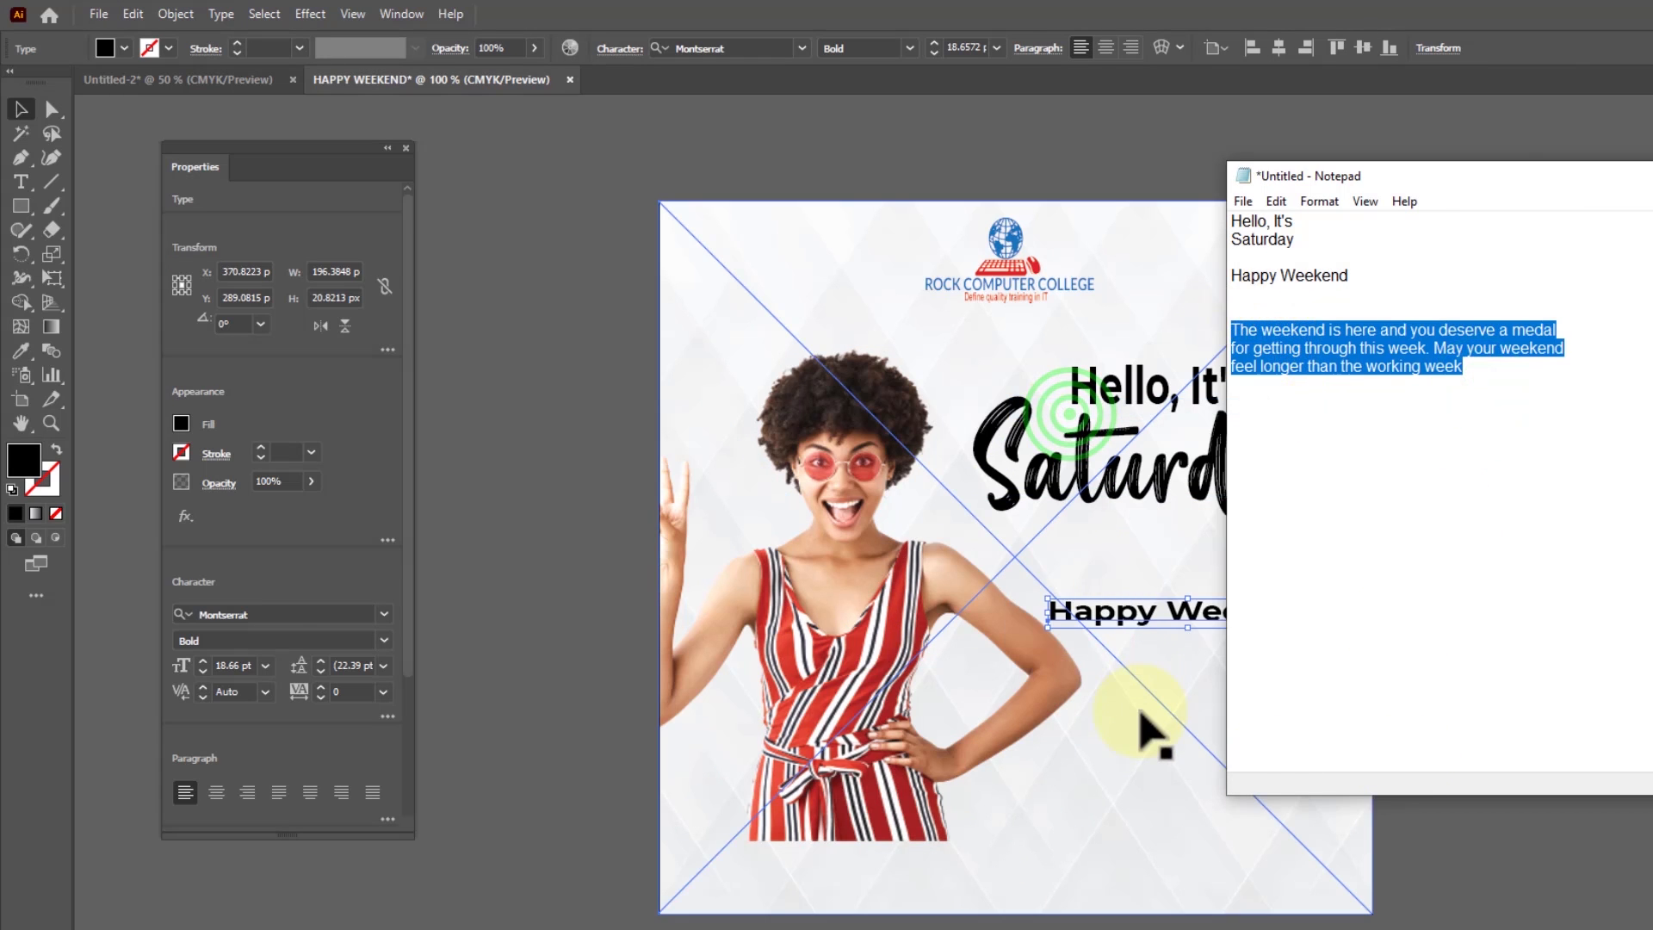
Back in Illustrator, create point text below "Happy Weekend" and paste the copied weekend paragraph into it
{"action": "left_click", "coordinate": [1139, 711]}
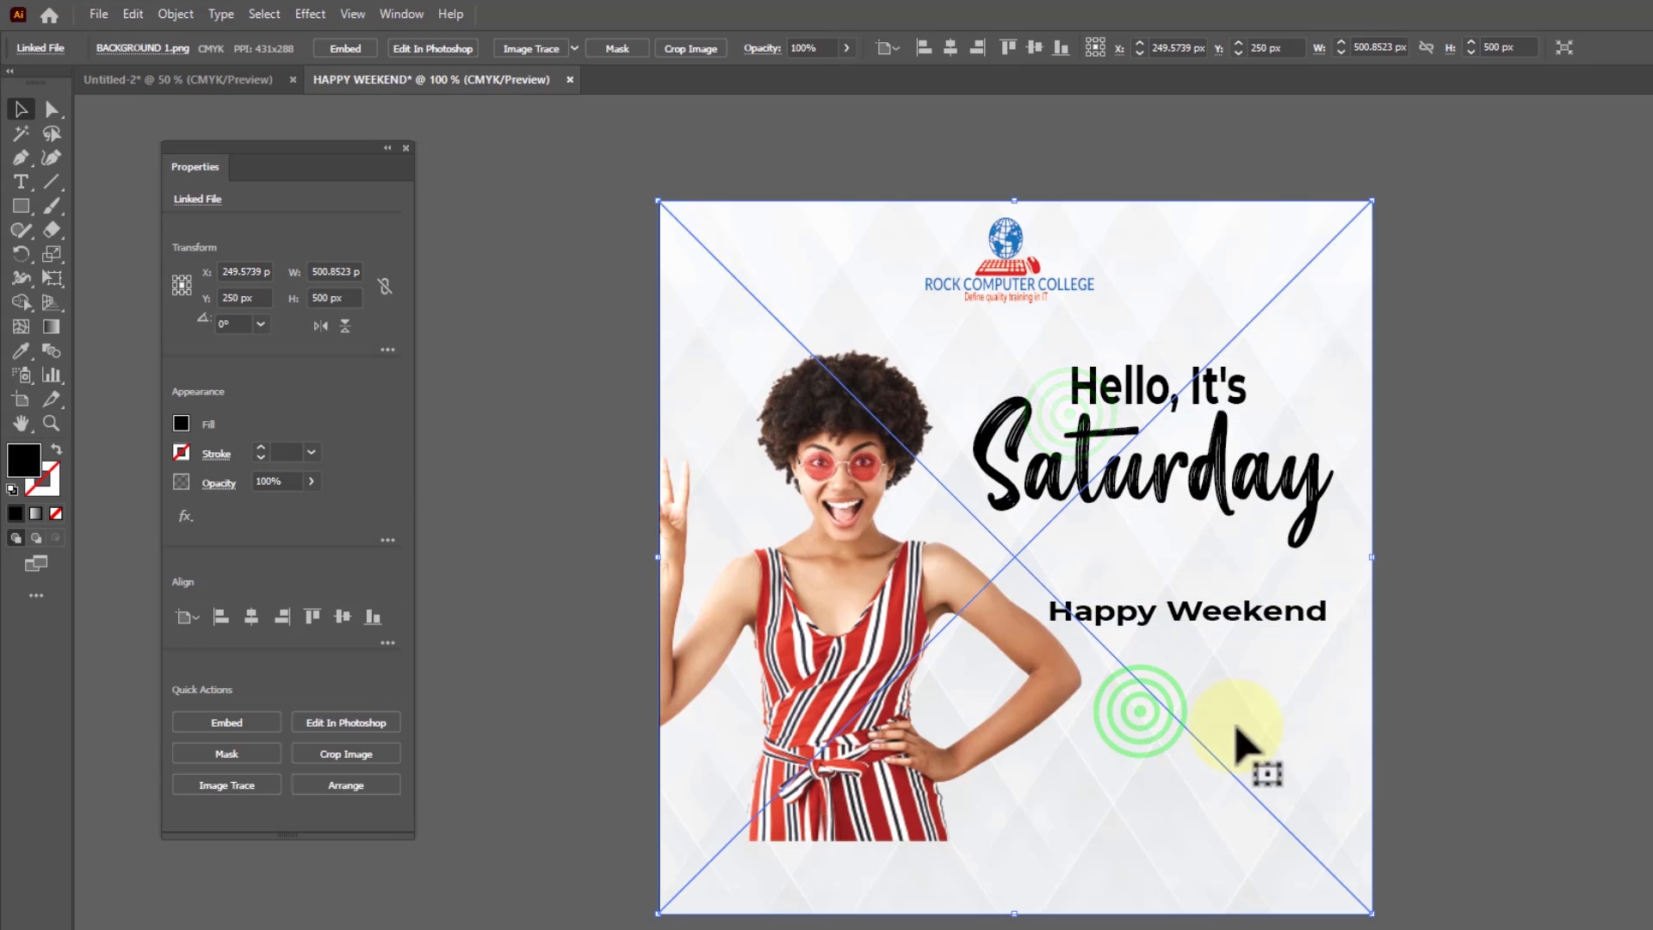
{"action": "left_click", "coordinate": [21, 181]}
{"action": "left_click", "coordinate": [1046, 719]}
{"action": "key", "text": "ctrl+v"}
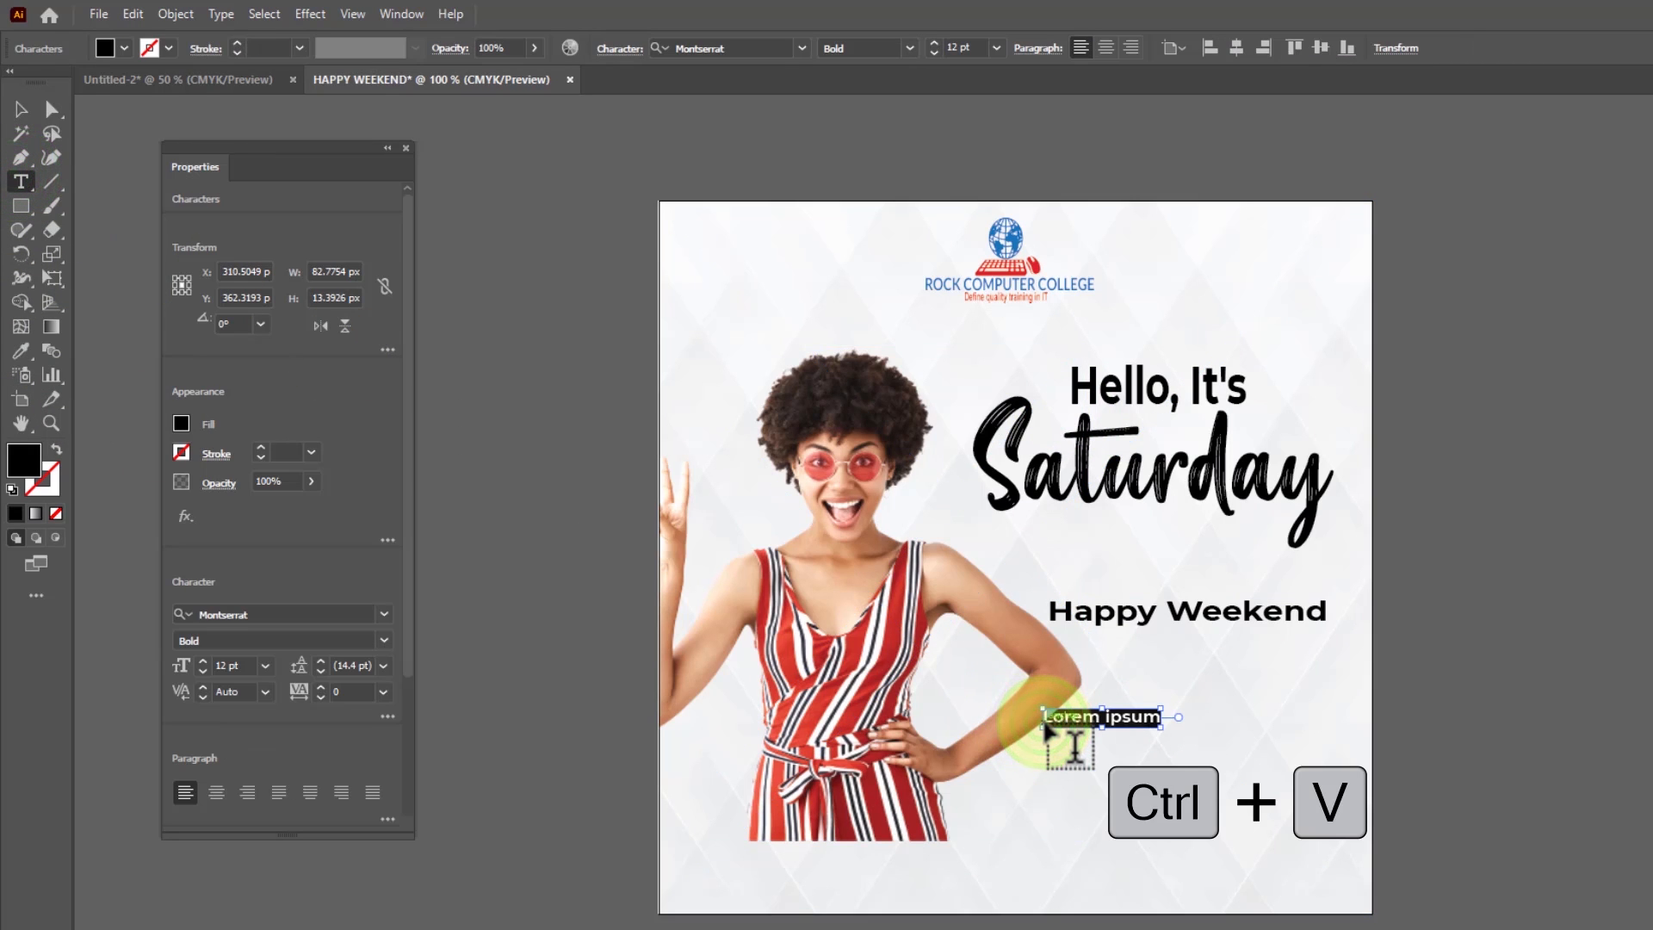
Move "Happy Weekend" and the weekend paragraph lower on the poster, scaling the paragraph down to about 10.17 pt
{"action": "left_click", "coordinate": [19, 108]}
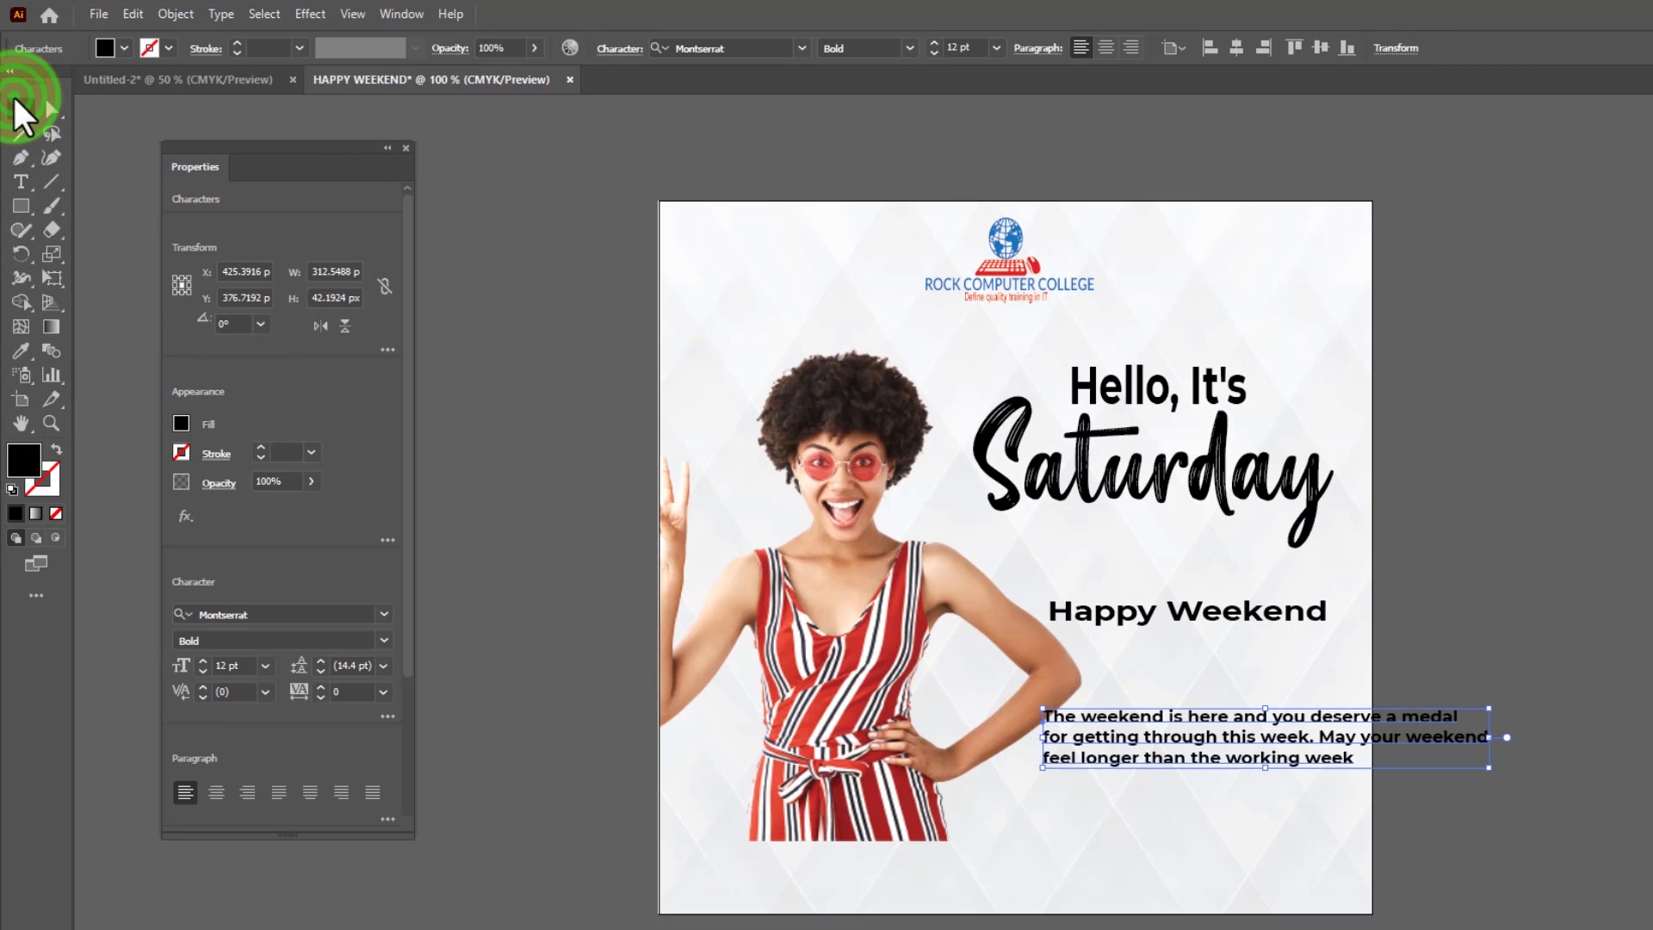
{"action": "left_click_drag", "start_coordinate": [1273, 738], "coordinate": [1237, 725]}
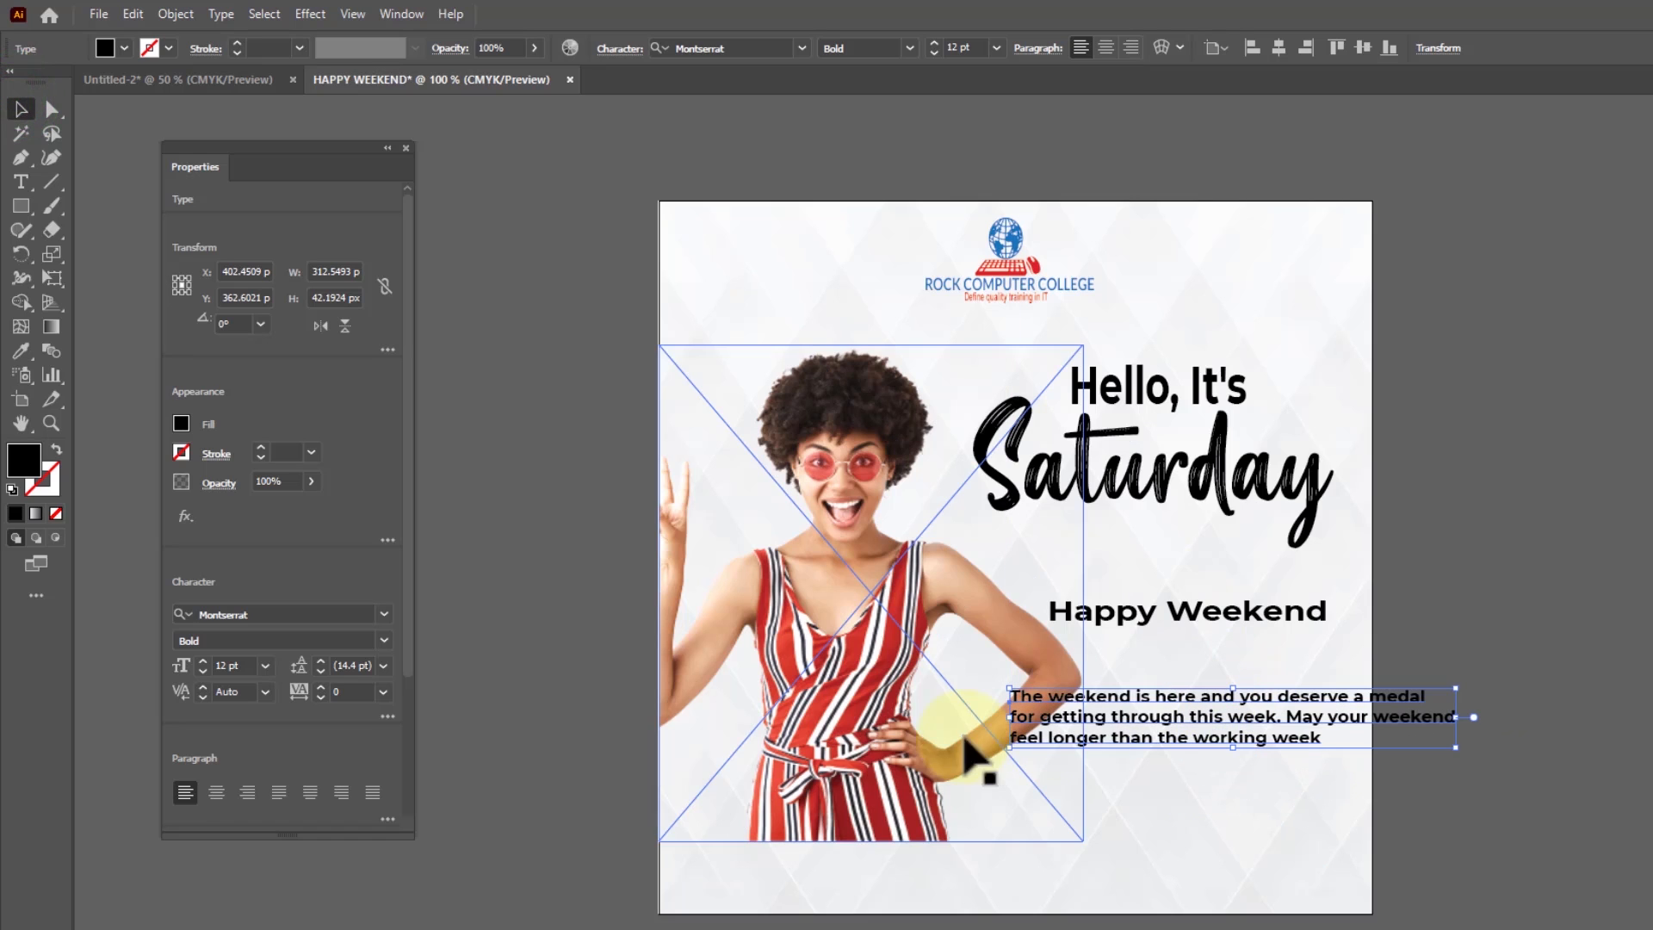
{"action": "mouse_move", "coordinate": [878, 646]}
{"action": "left_mouse_down"}
{"action": "mouse_move", "coordinate": [874, 631]}
{"action": "mouse_move", "coordinate": [864, 641]}
{"action": "mouse_move", "coordinate": [964, 646]}
{"action": "mouse_move", "coordinate": [878, 618]}
{"action": "left_mouse_up"}
{"action": "mouse_move", "coordinate": [1173, 608]}
{"action": "left_mouse_down"}
{"action": "mouse_move", "coordinate": [1201, 667]}
{"action": "mouse_move", "coordinate": [1173, 608]}
{"action": "left_mouse_up"}
{"action": "left_click_drag", "start_coordinate": [1176, 713], "coordinate": [1143, 772]}
{"action": "left_click_drag", "start_coordinate": [1420, 807], "coordinate": [1361, 799]}
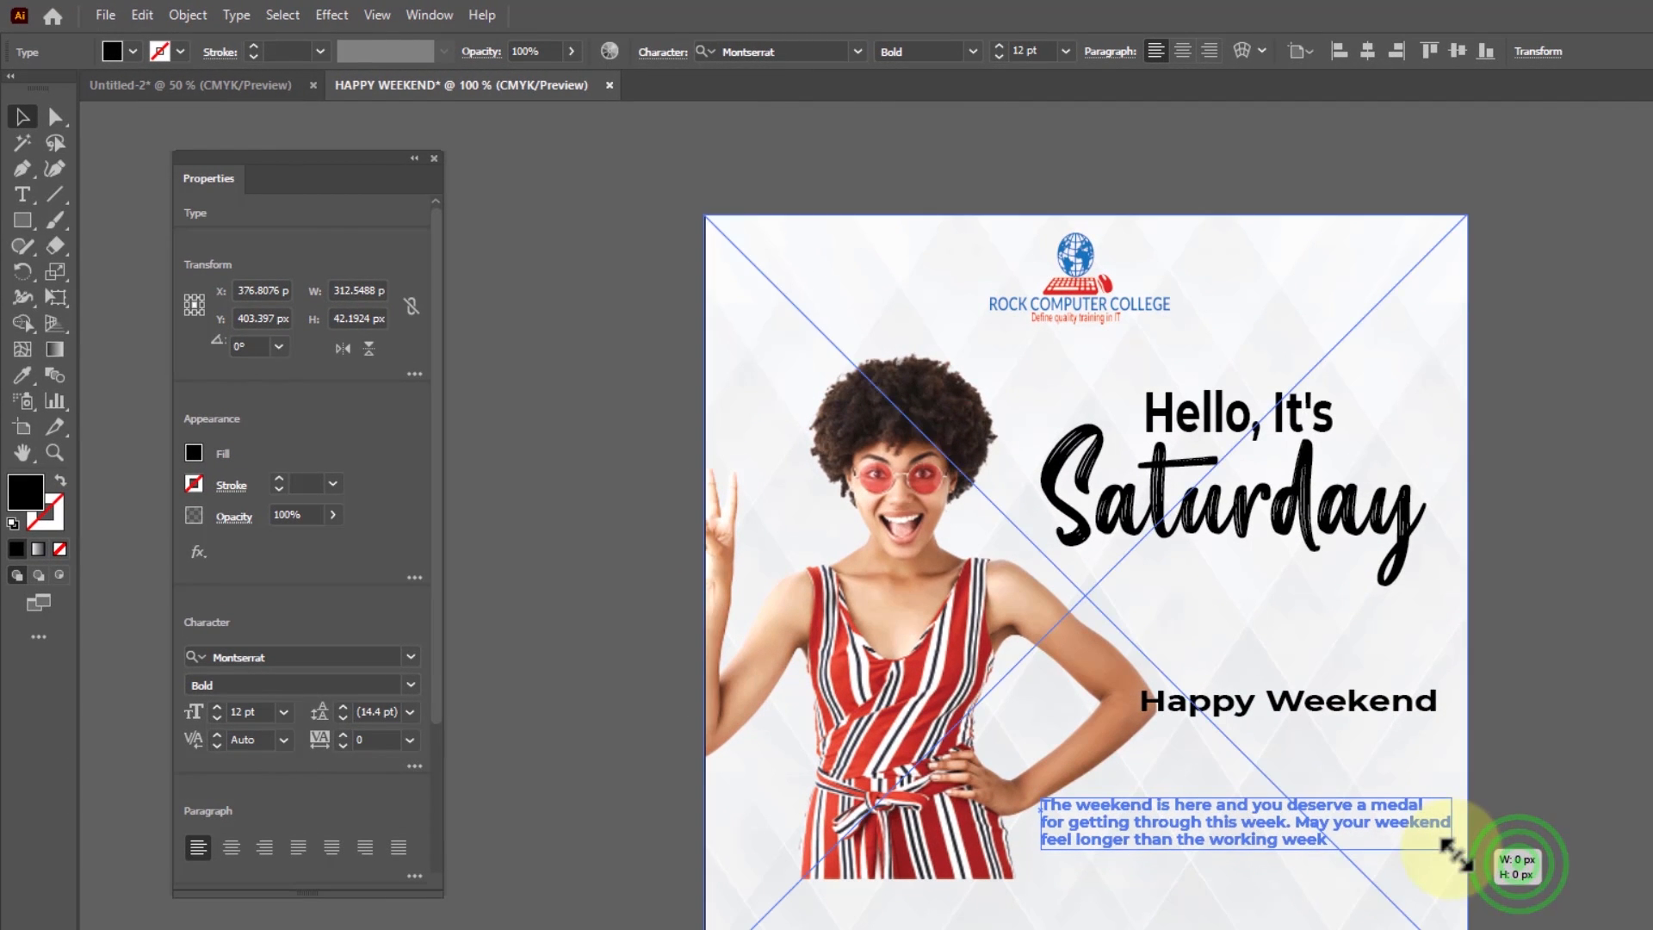
{"action": "left_click_drag", "start_coordinate": [1457, 855], "coordinate": [1457, 855]}
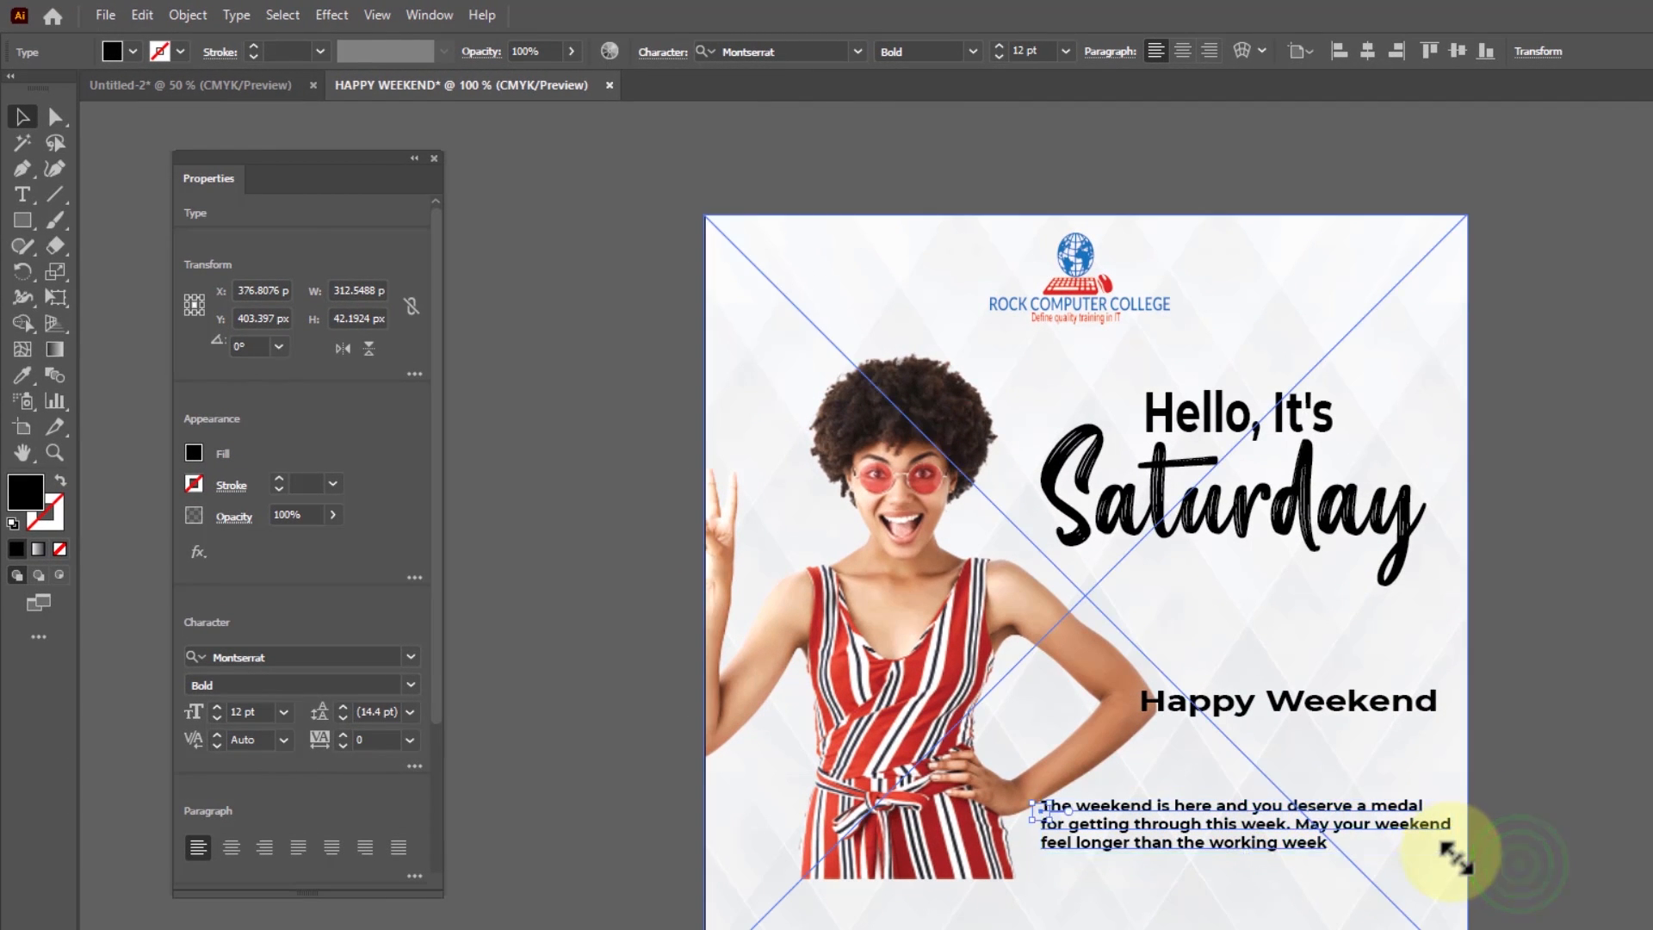
Center-align the weekend paragraph at about 11 pt, 230 x 39 px, and place "Happy Weekend" just above it at about X 369, Y 338 px
{"action": "left_click", "coordinate": [1182, 51]}
{"action": "left_click_drag", "start_coordinate": [1083, 847], "coordinate": [1308, 818]}
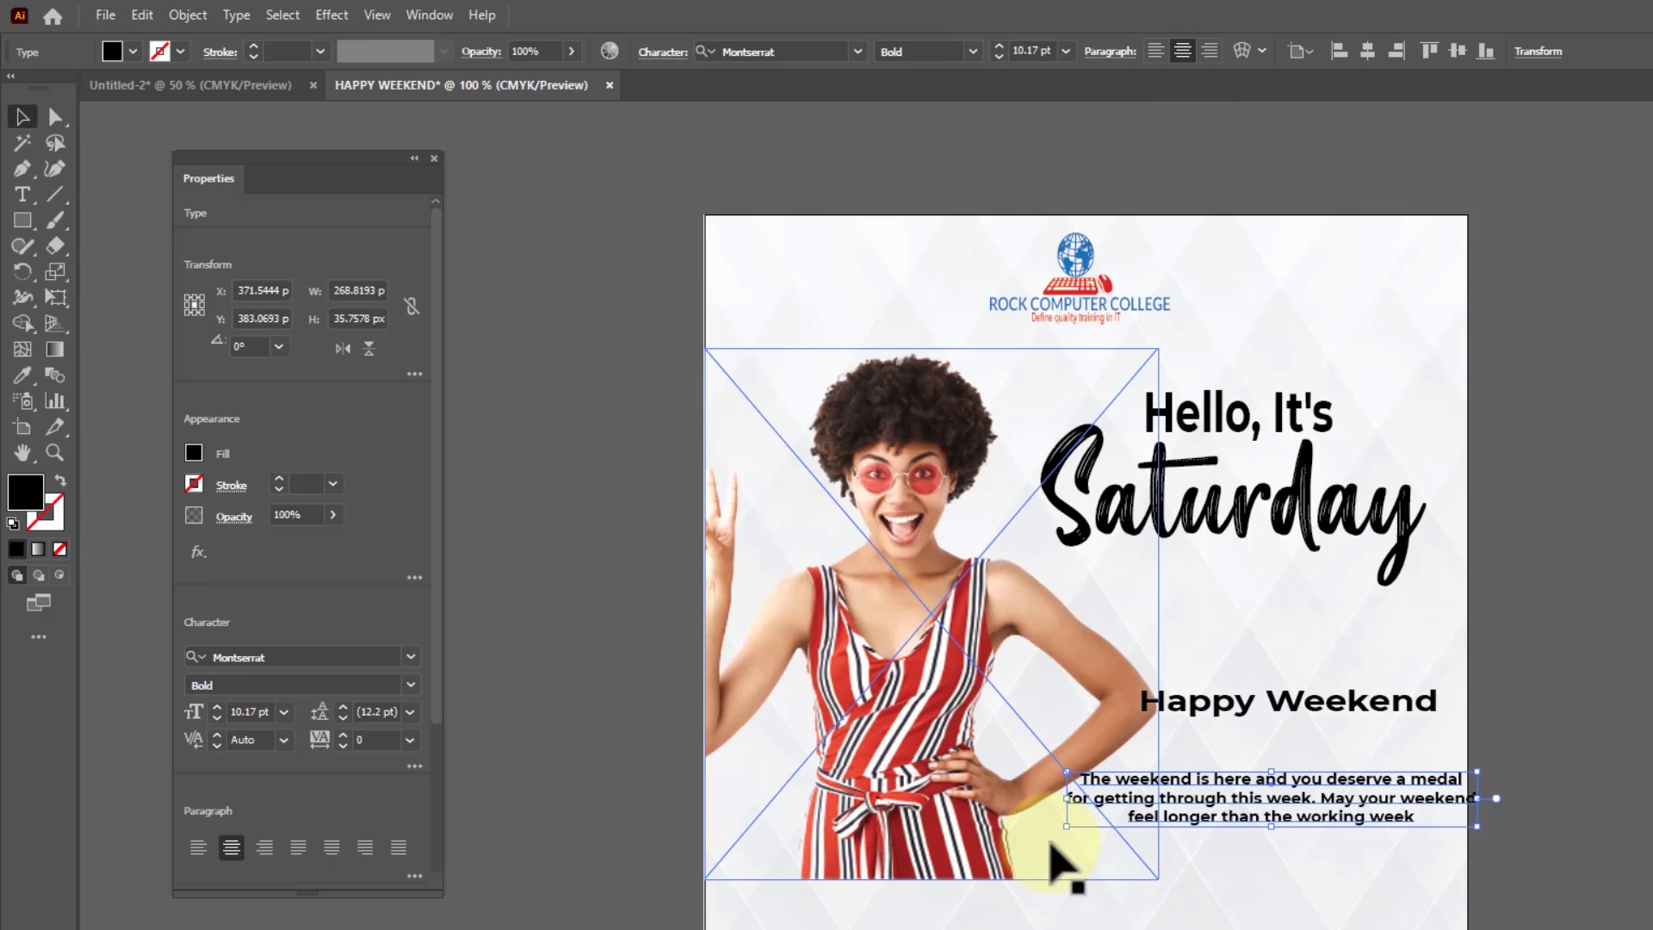
{"action": "left_click_drag", "start_coordinate": [1075, 828], "coordinate": [1109, 832]}
{"action": "left_click_drag", "start_coordinate": [1265, 788], "coordinate": [1245, 792]}
{"action": "left_click_drag", "start_coordinate": [1298, 704], "coordinate": [1289, 754]}
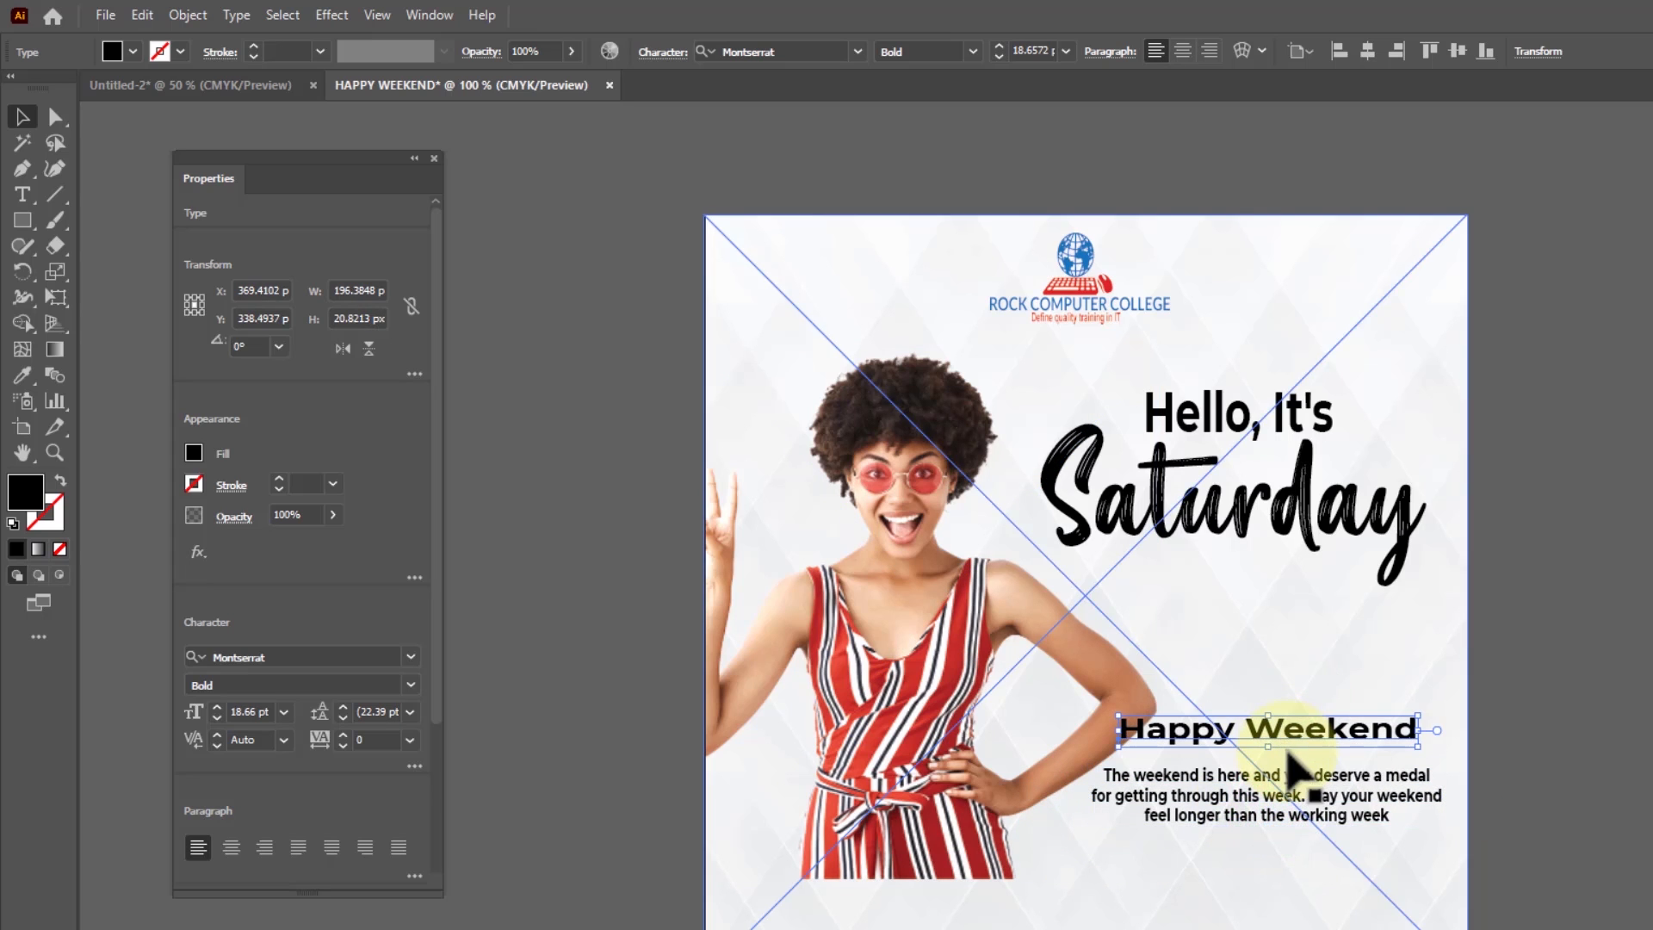
Fill the "Hello, It's" text with CMYK Green and the "Saturday" text with red
{"action": "left_click", "coordinate": [1240, 416]}
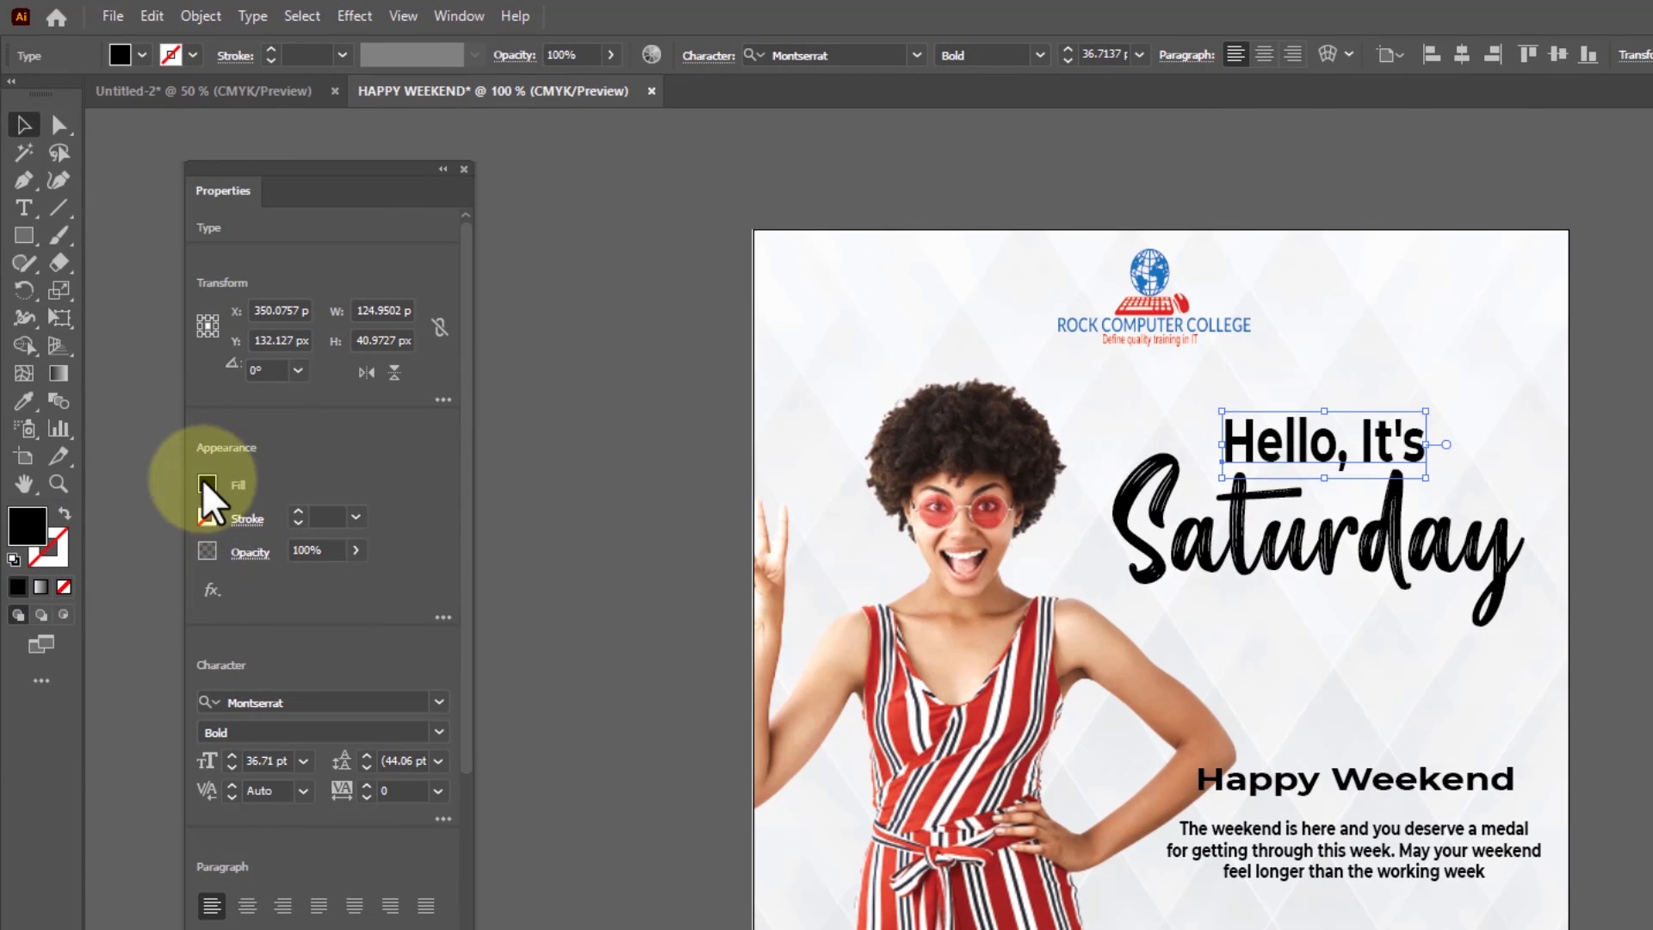
{"action": "left_click", "coordinate": [207, 484]}
{"action": "left_click", "coordinate": [113, 568]}
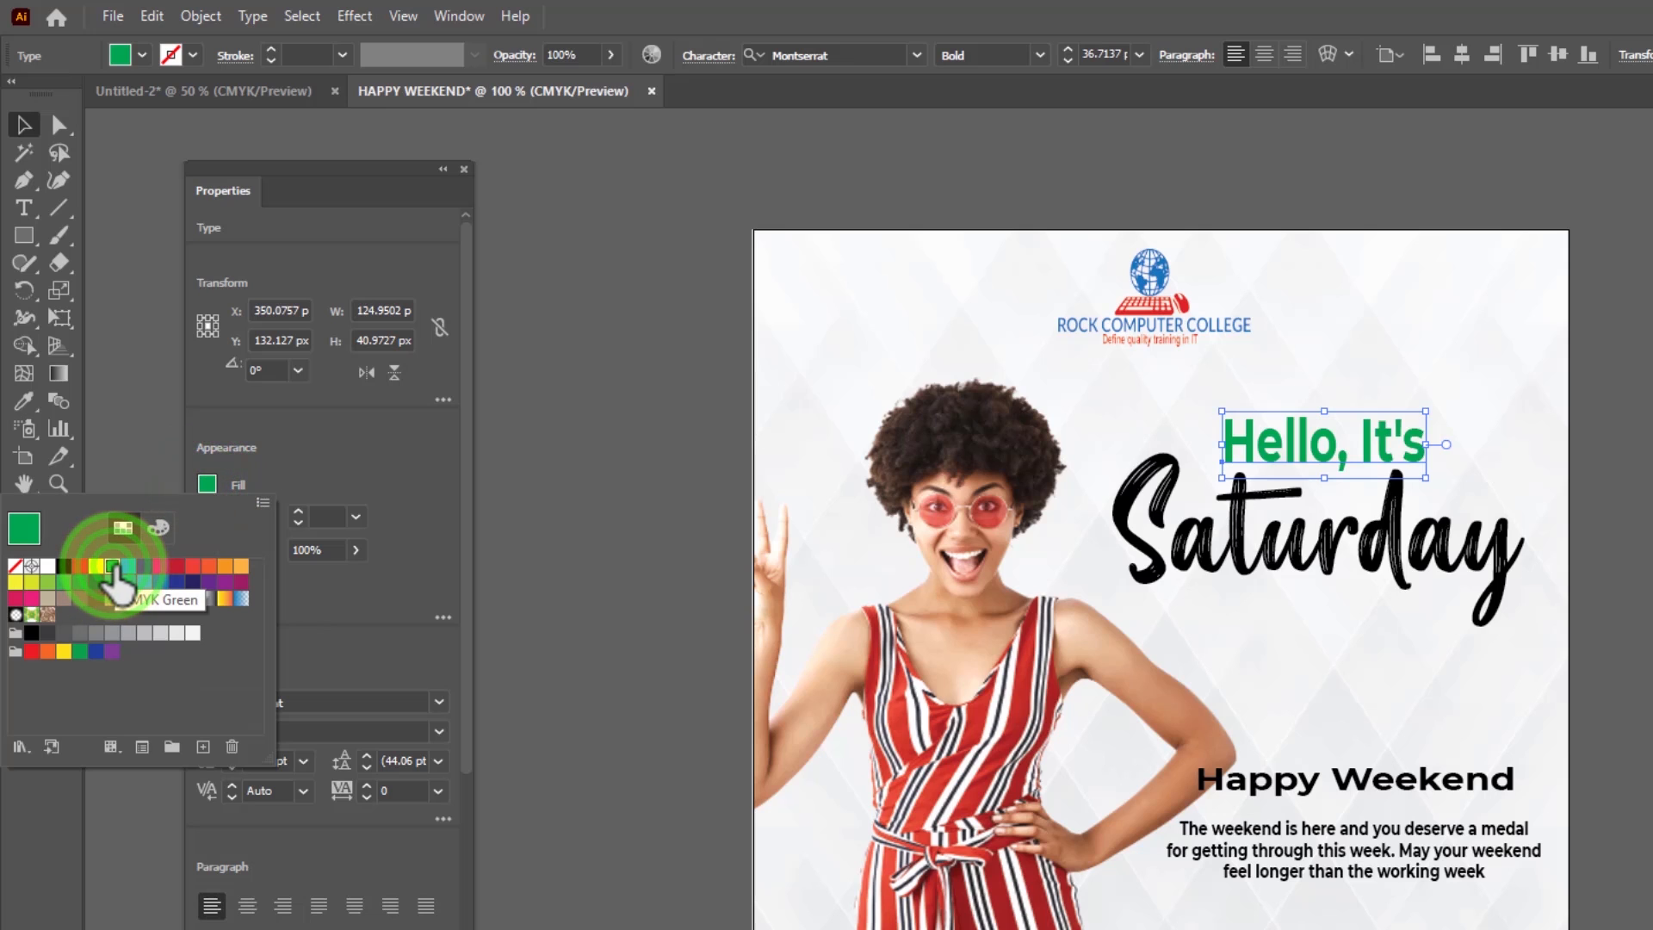
{"action": "left_click", "coordinate": [1132, 538]}
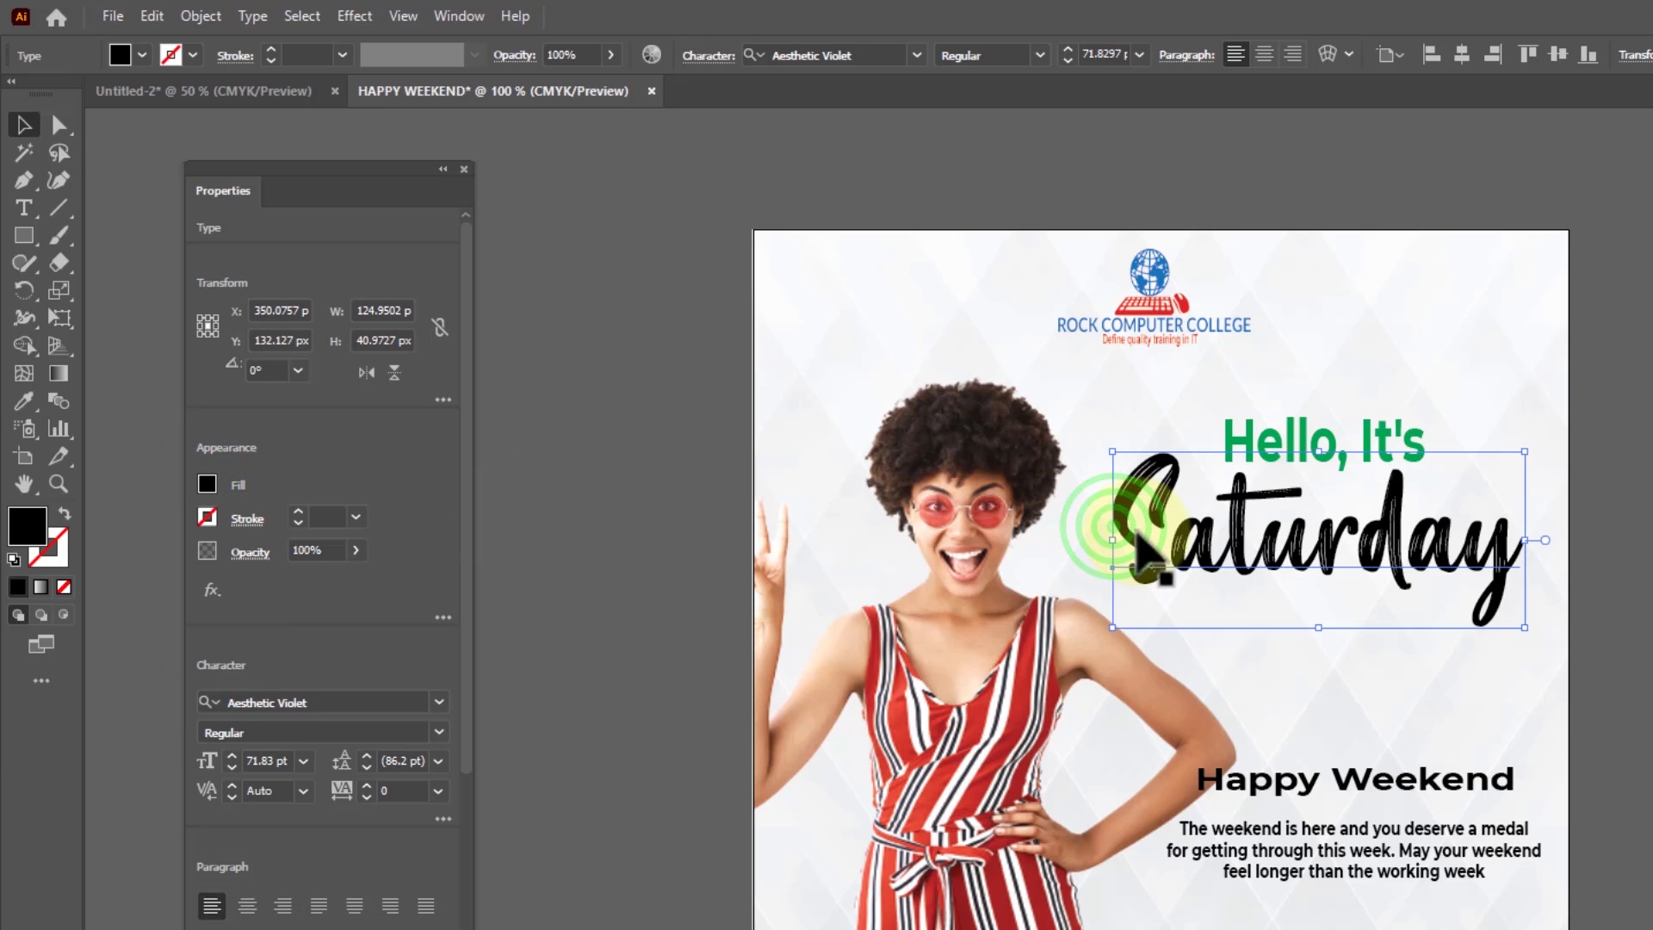
{"action": "left_click", "coordinate": [207, 483]}
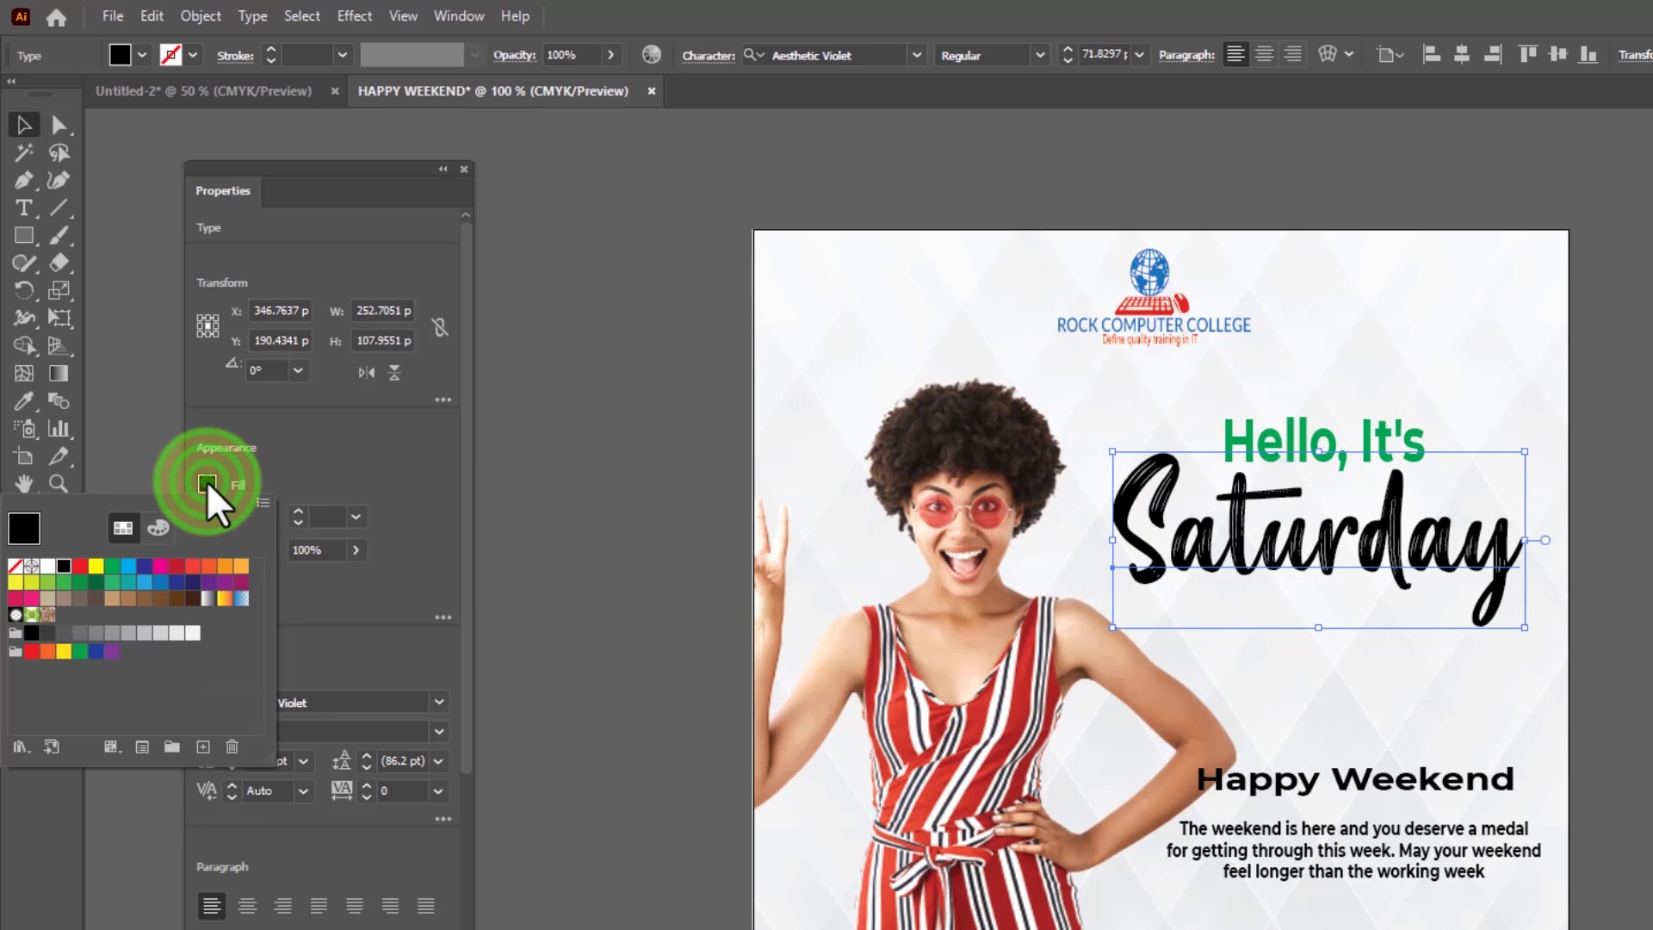
{"action": "left_click", "coordinate": [80, 566]}
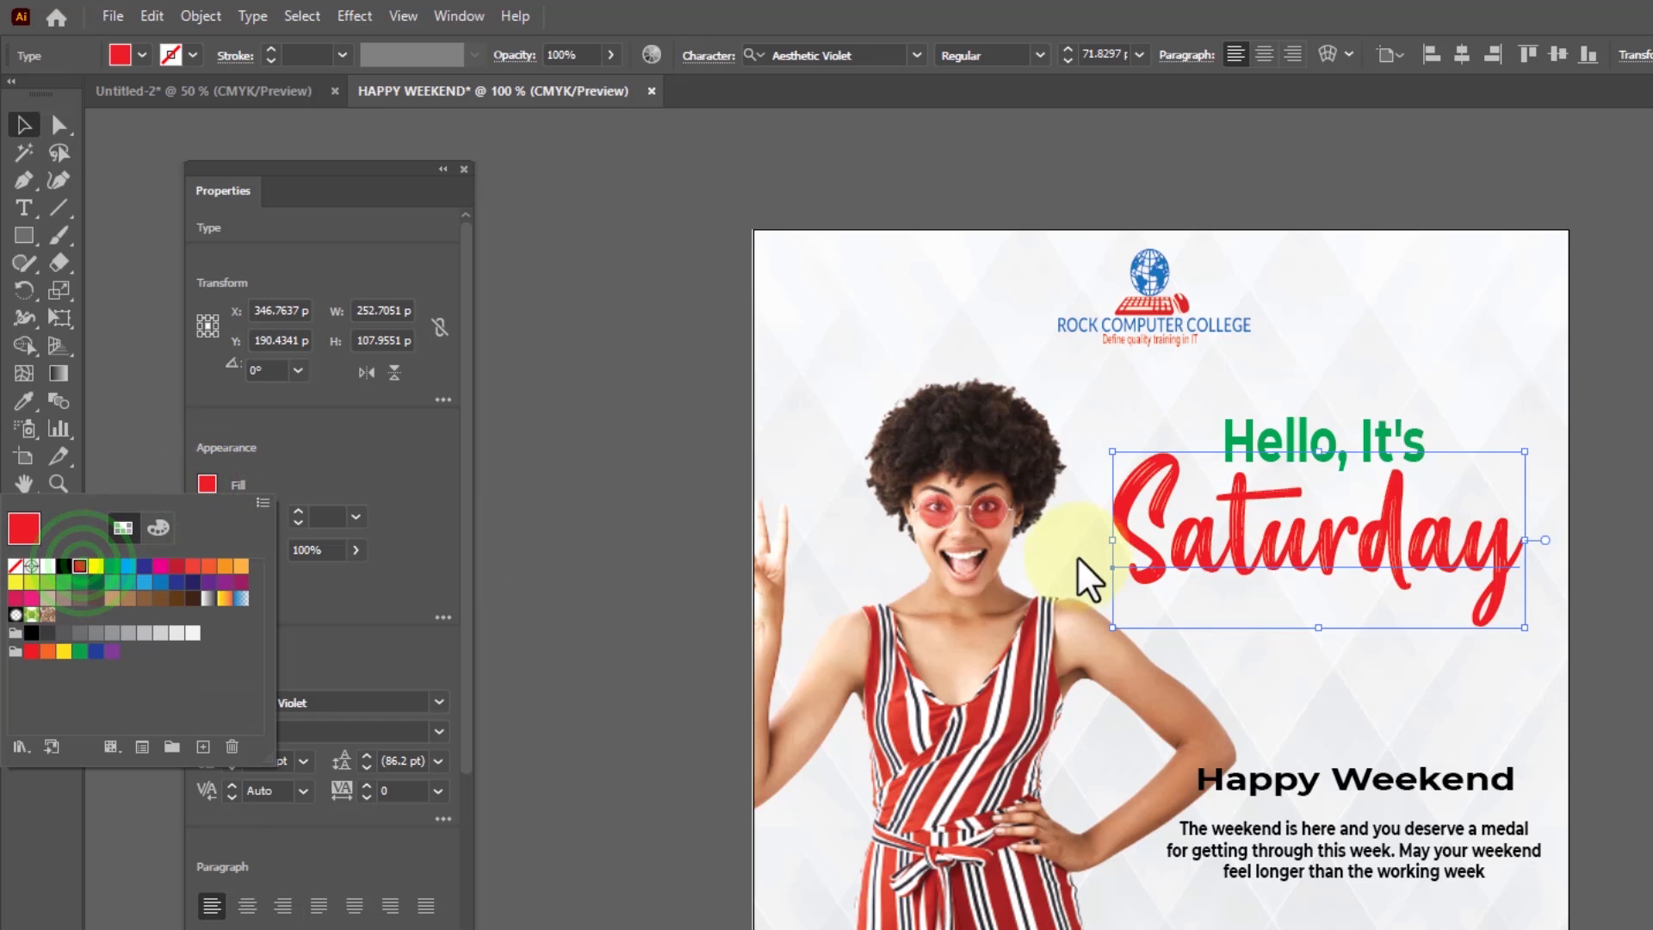
Fill the "Happy Weekend" text with the same red swatch as "Saturday"
{"action": "left_click", "coordinate": [1206, 785]}
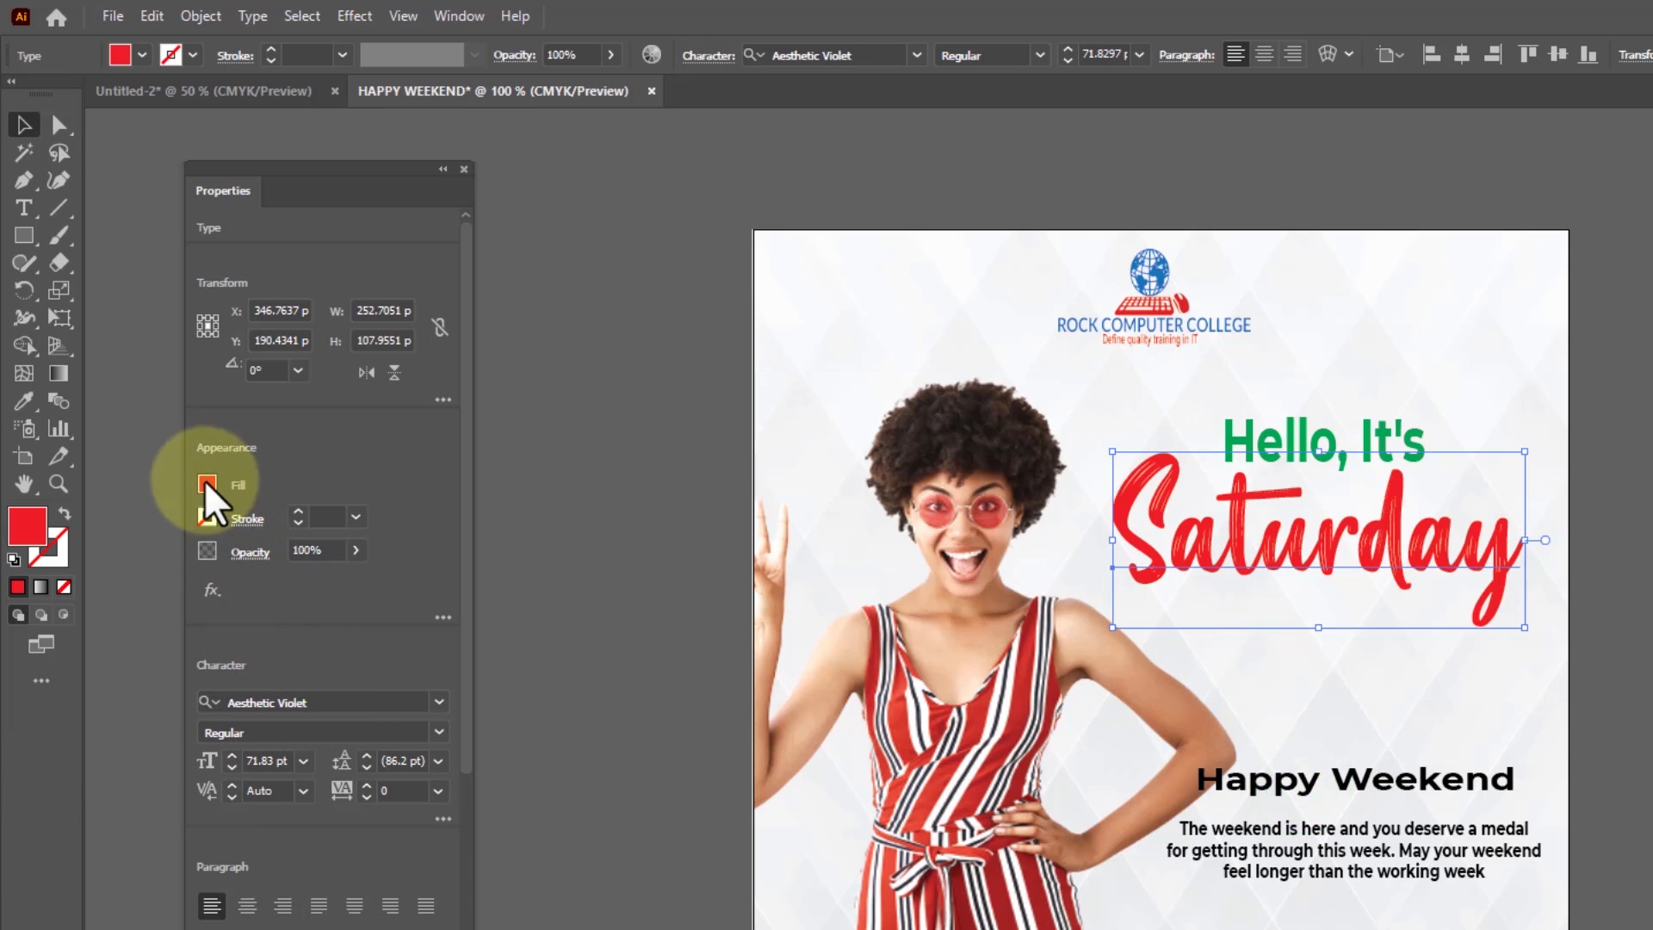
{"action": "left_click", "coordinate": [1317, 770]}
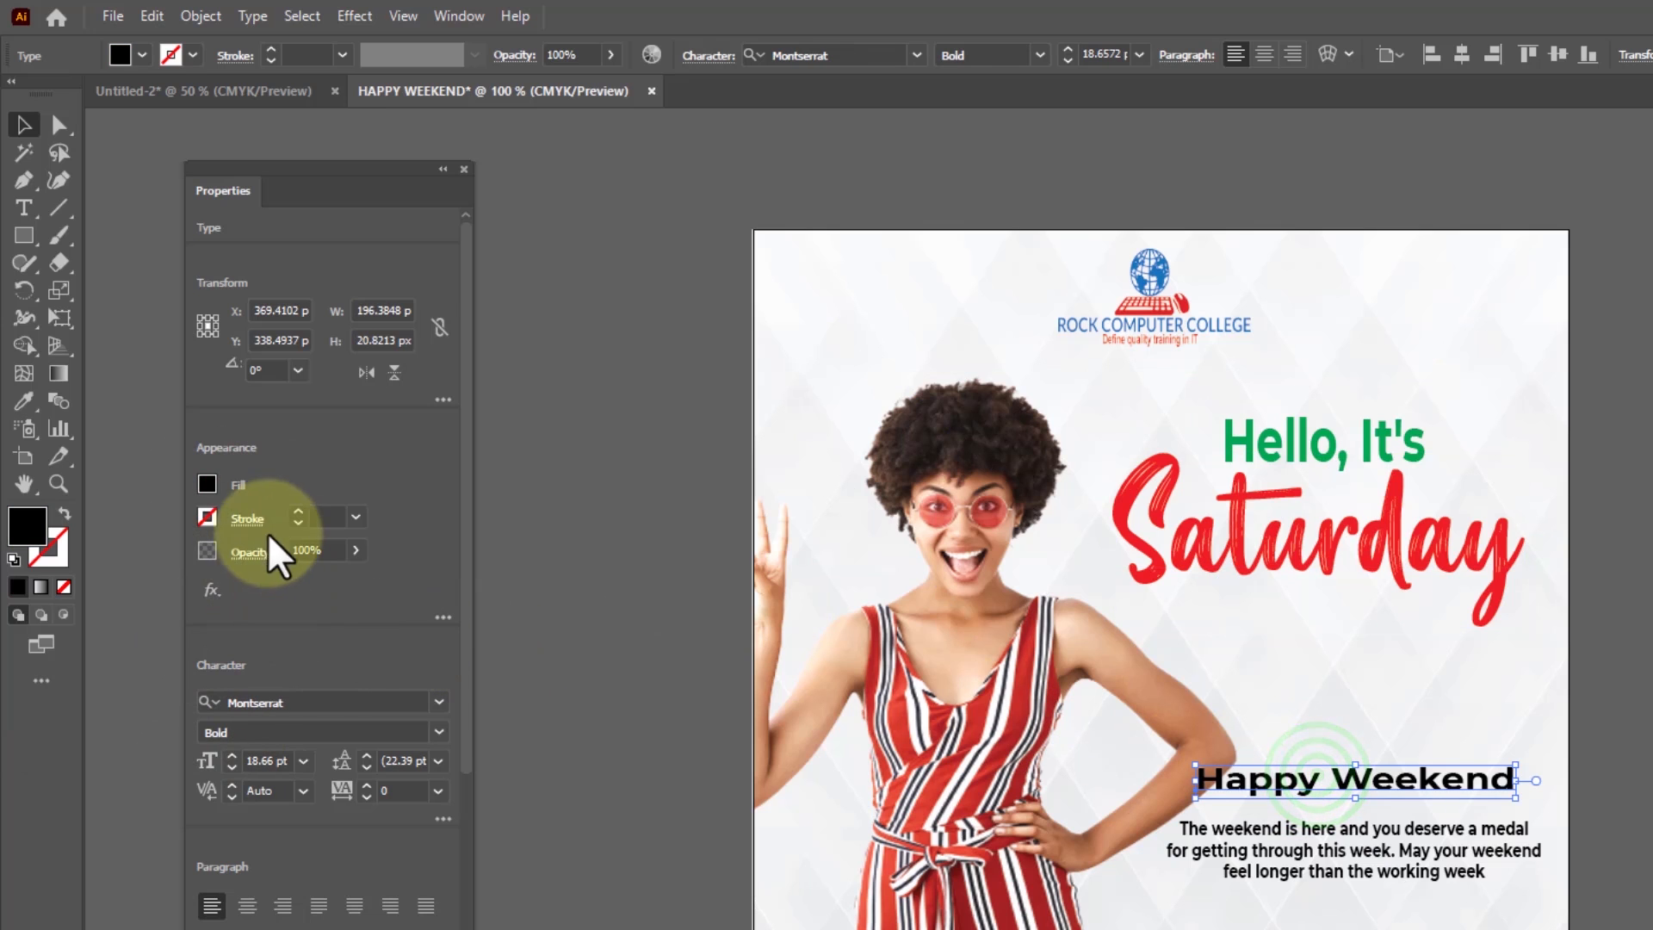
{"action": "left_click", "coordinate": [208, 487]}
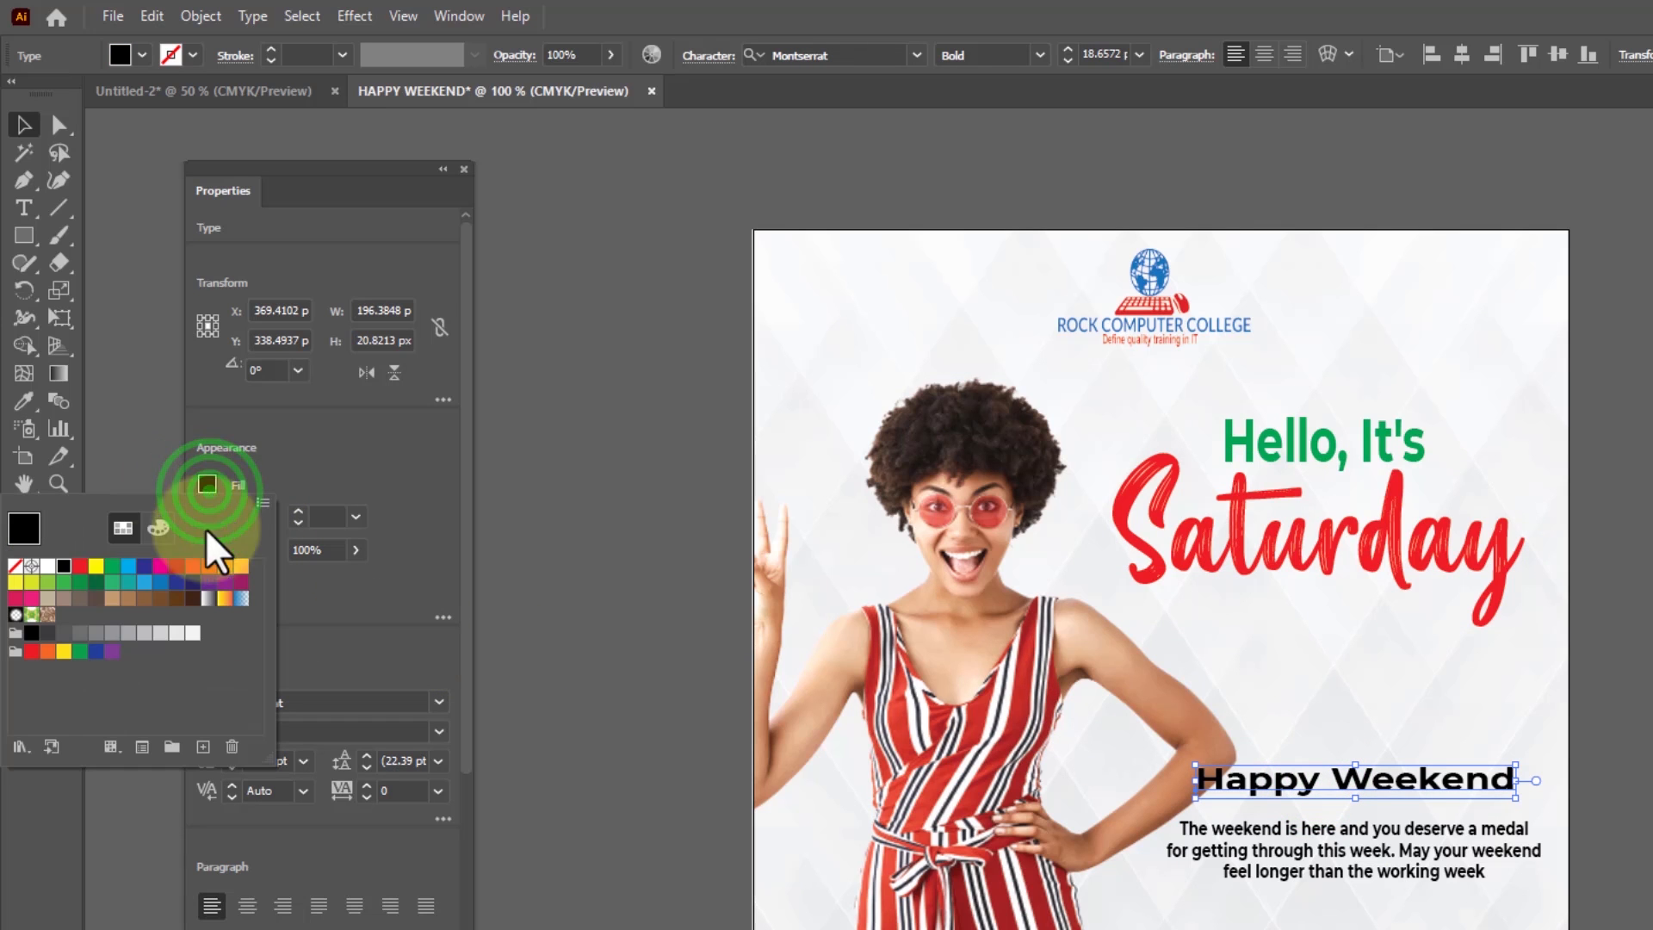
{"action": "left_click", "coordinate": [80, 565]}
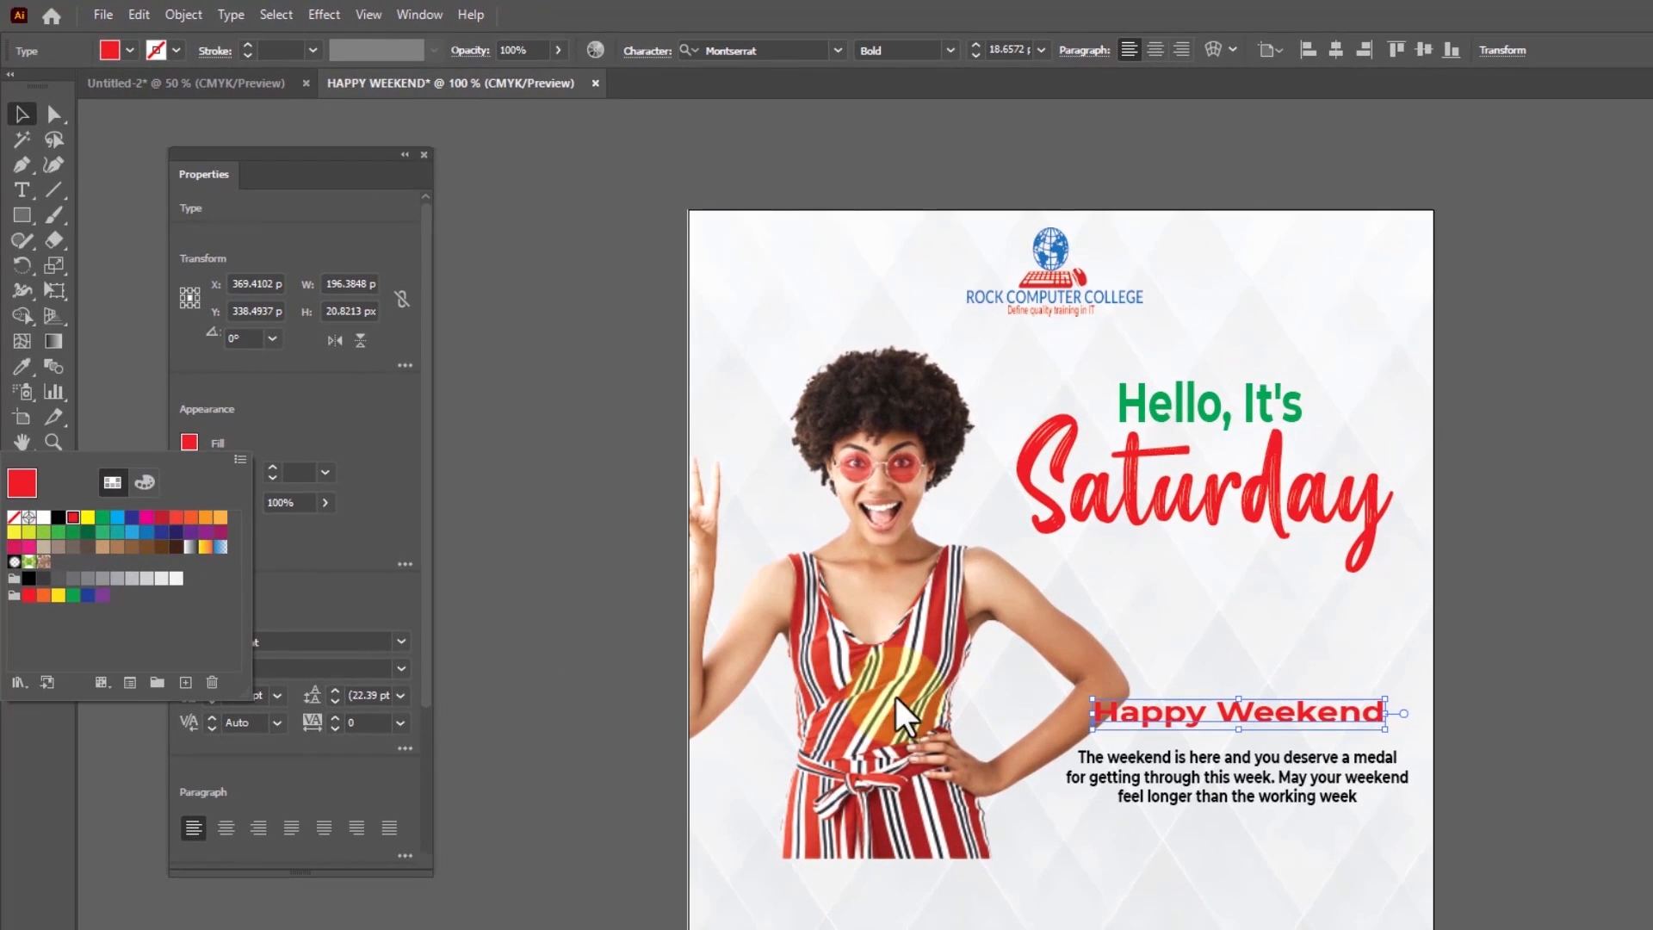
{"action": "left_click", "coordinate": [1188, 638]}
{"action": "left_click", "coordinate": [1192, 792]}
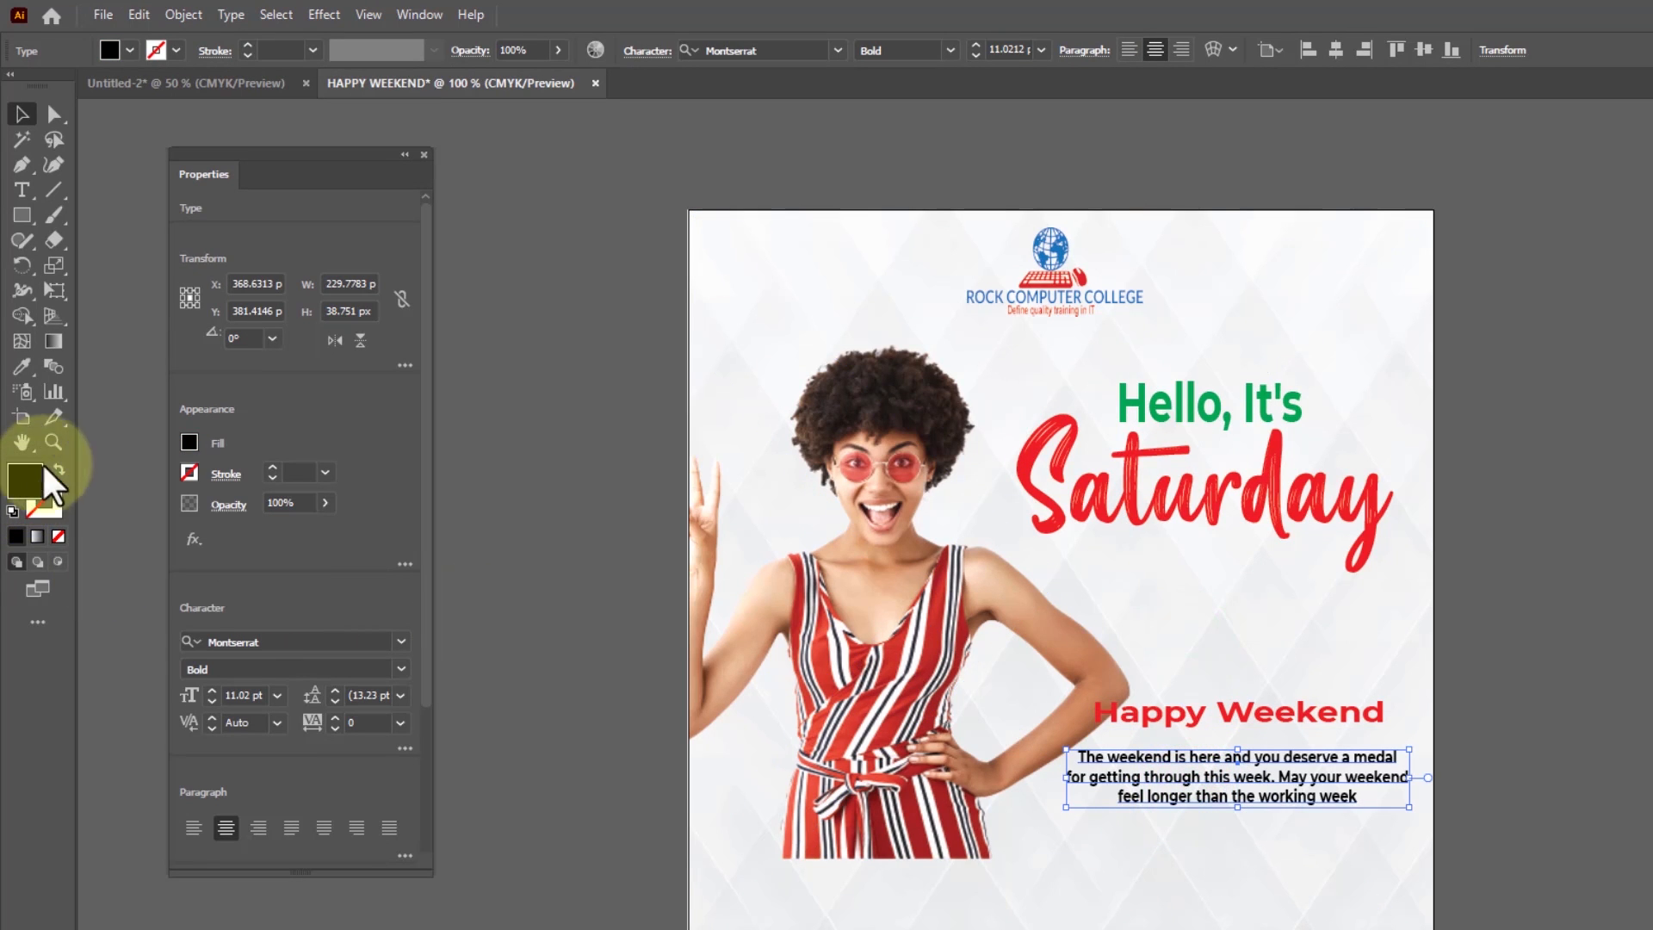
Draw a rectangle about 538 x 29 px across the artboard's lower edge, overhanging both sides, and fill it red
{"action": "left_click", "coordinate": [22, 216]}
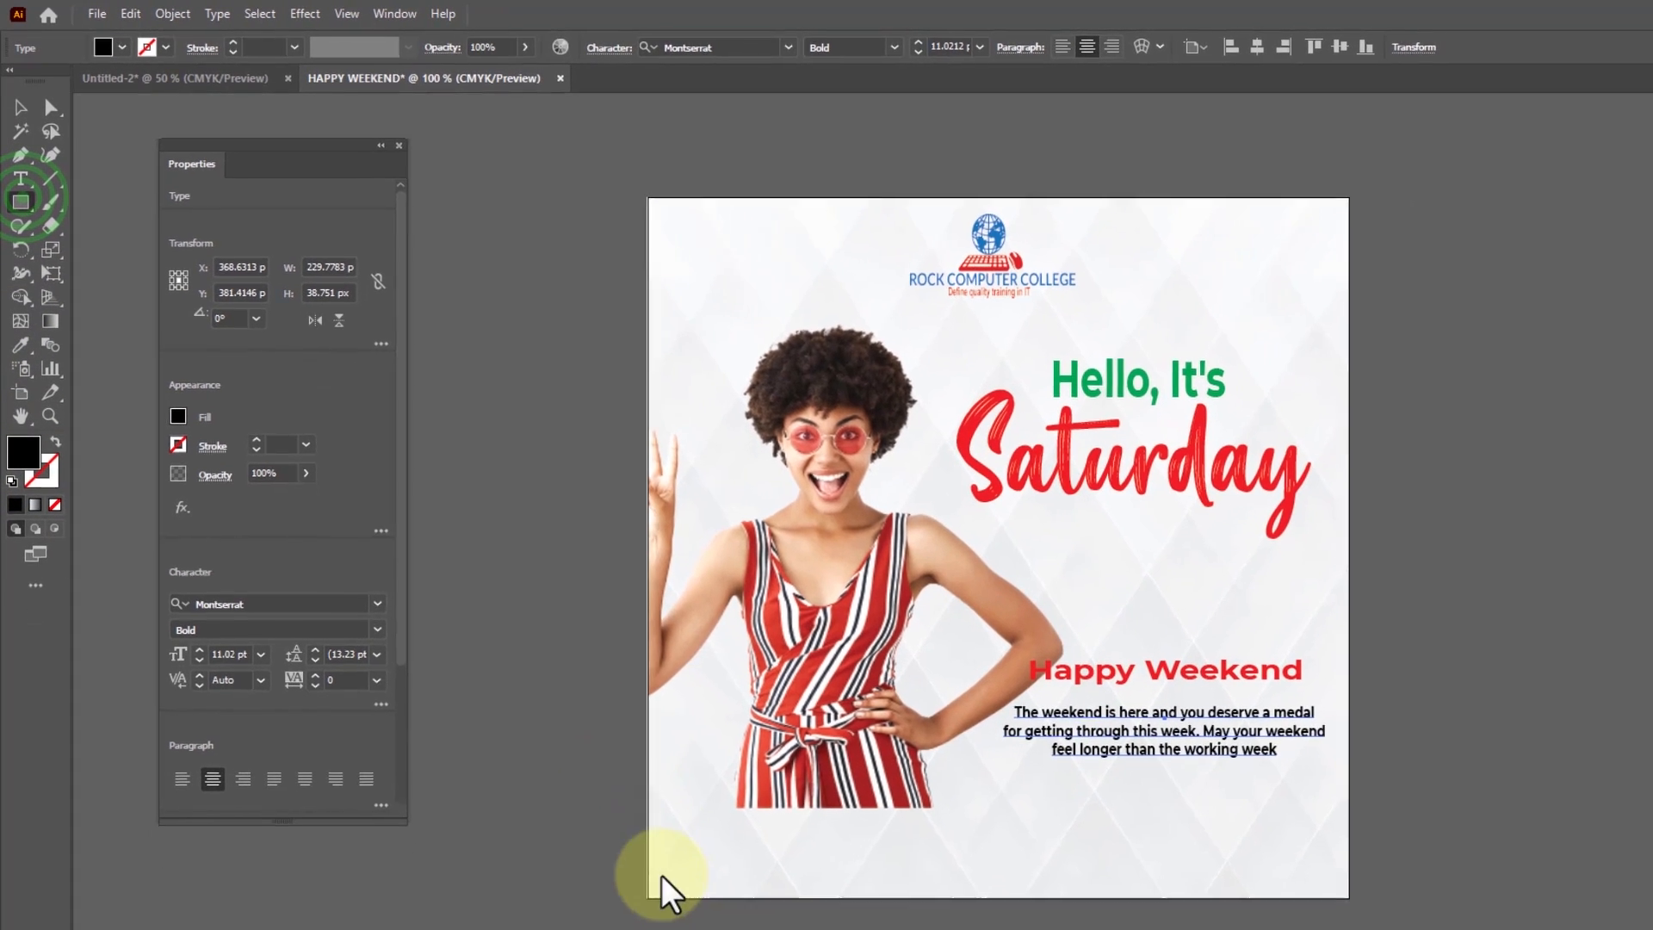
{"action": "mouse_move", "coordinate": [712, 882]}
{"action": "left_mouse_down"}
{"action": "mouse_move", "coordinate": [1196, 839]}
{"action": "mouse_move", "coordinate": [1361, 867]}
{"action": "left_mouse_up"}
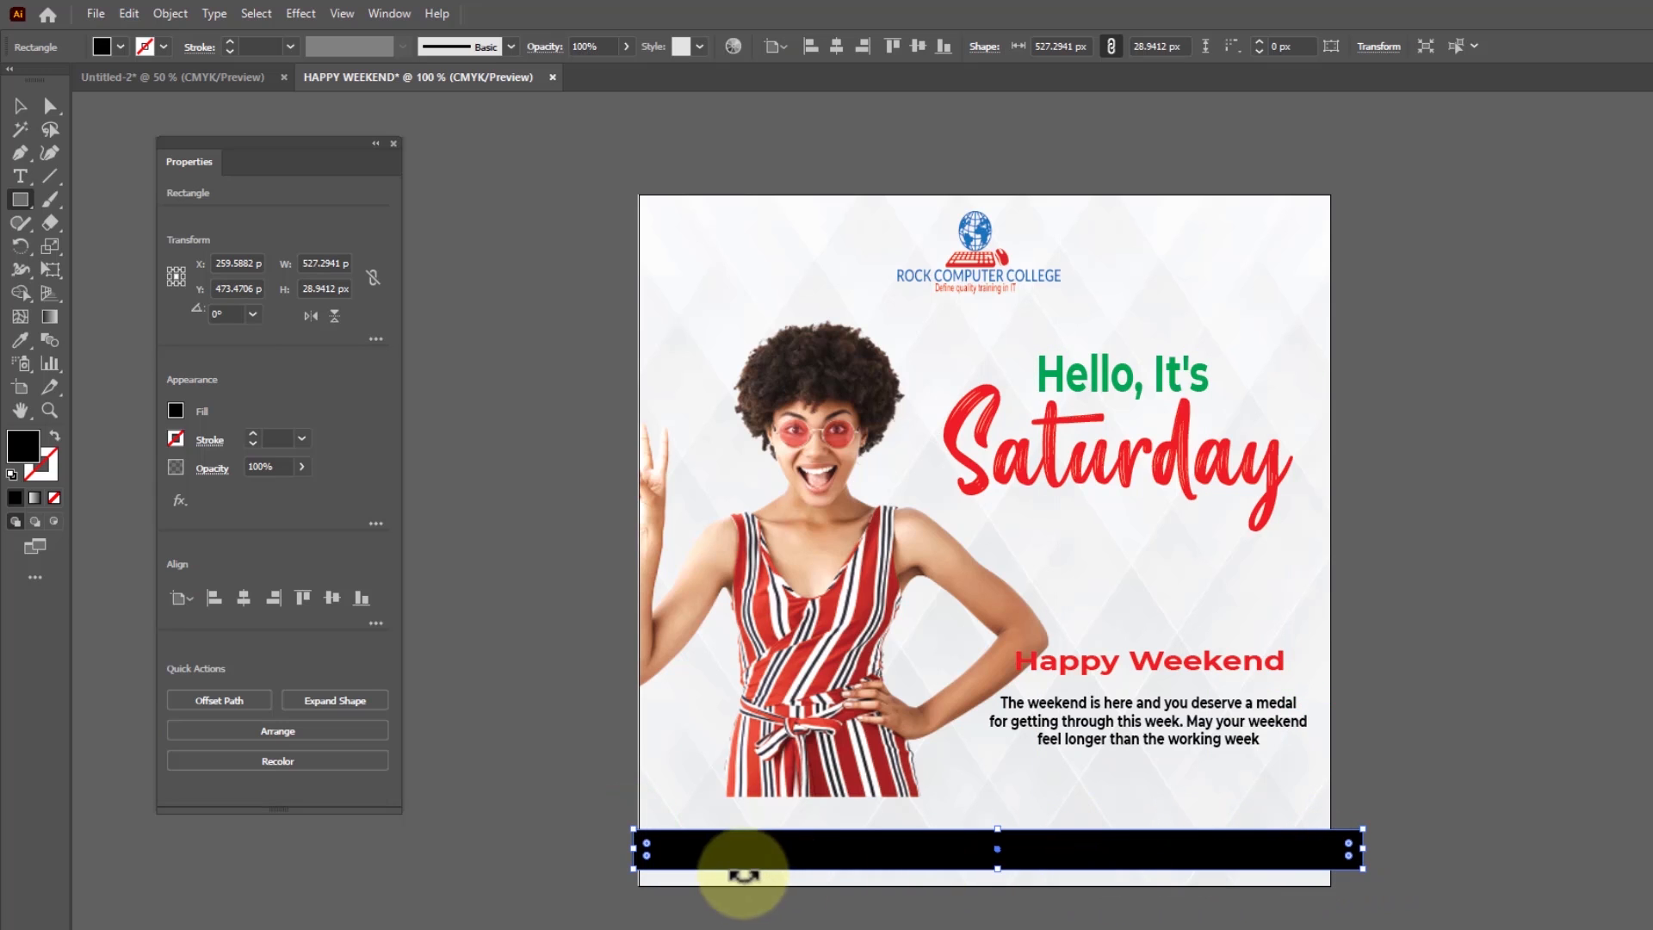
{"action": "left_click_drag", "start_coordinate": [617, 826], "coordinate": [618, 828]}
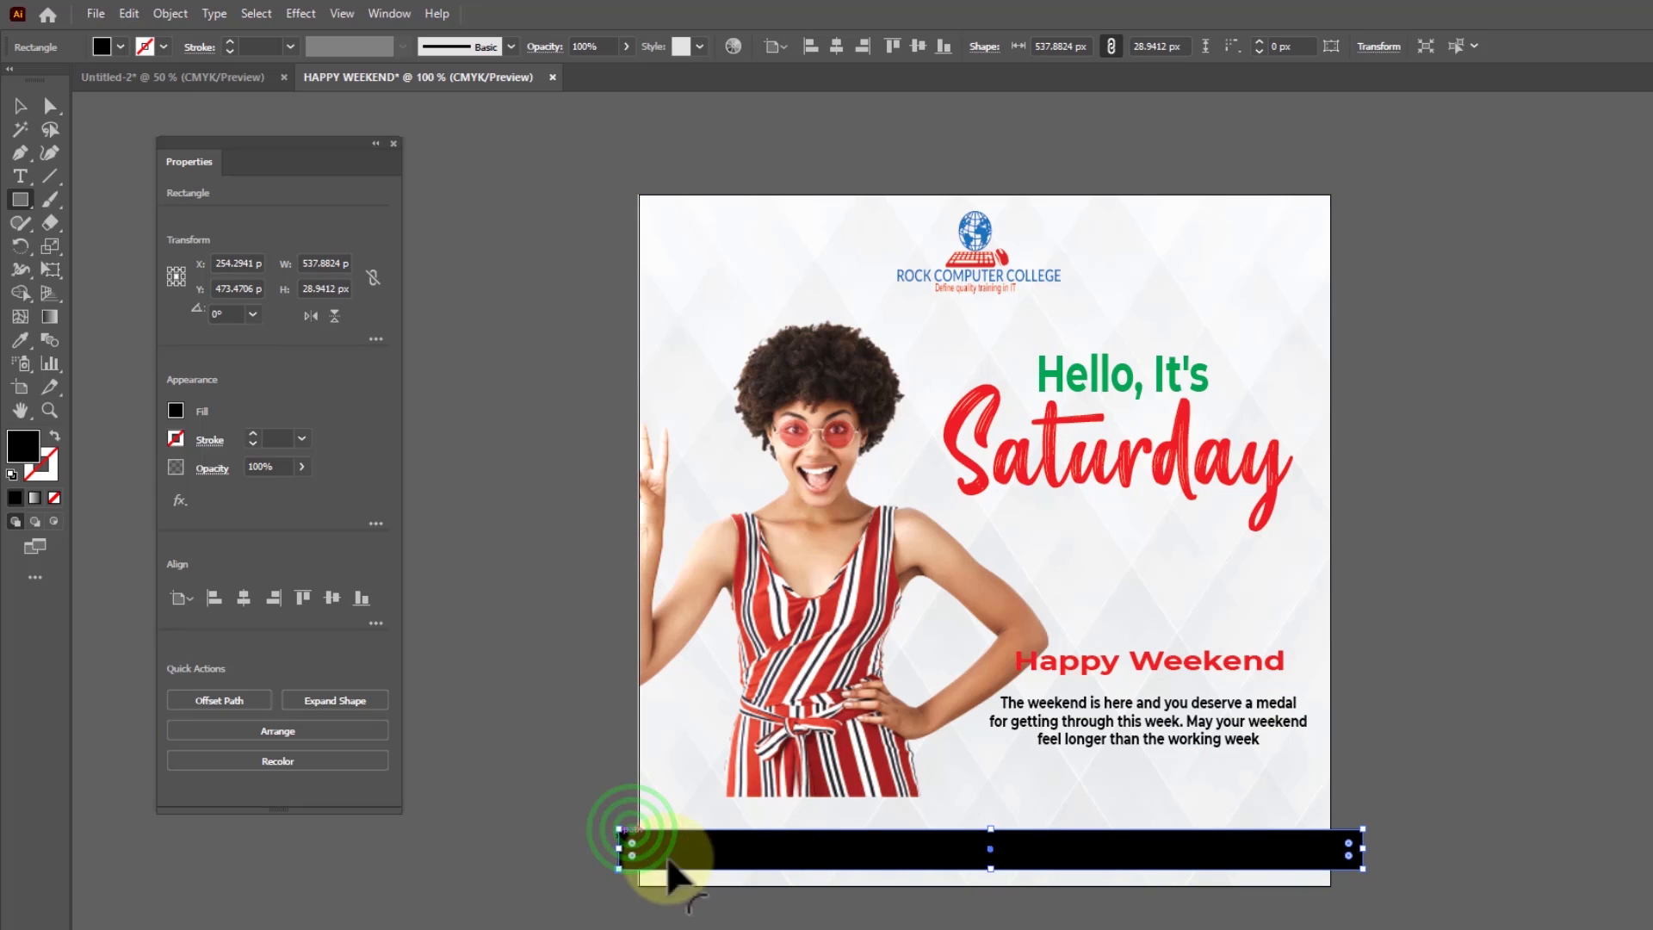
{"action": "left_click", "coordinate": [183, 412]}
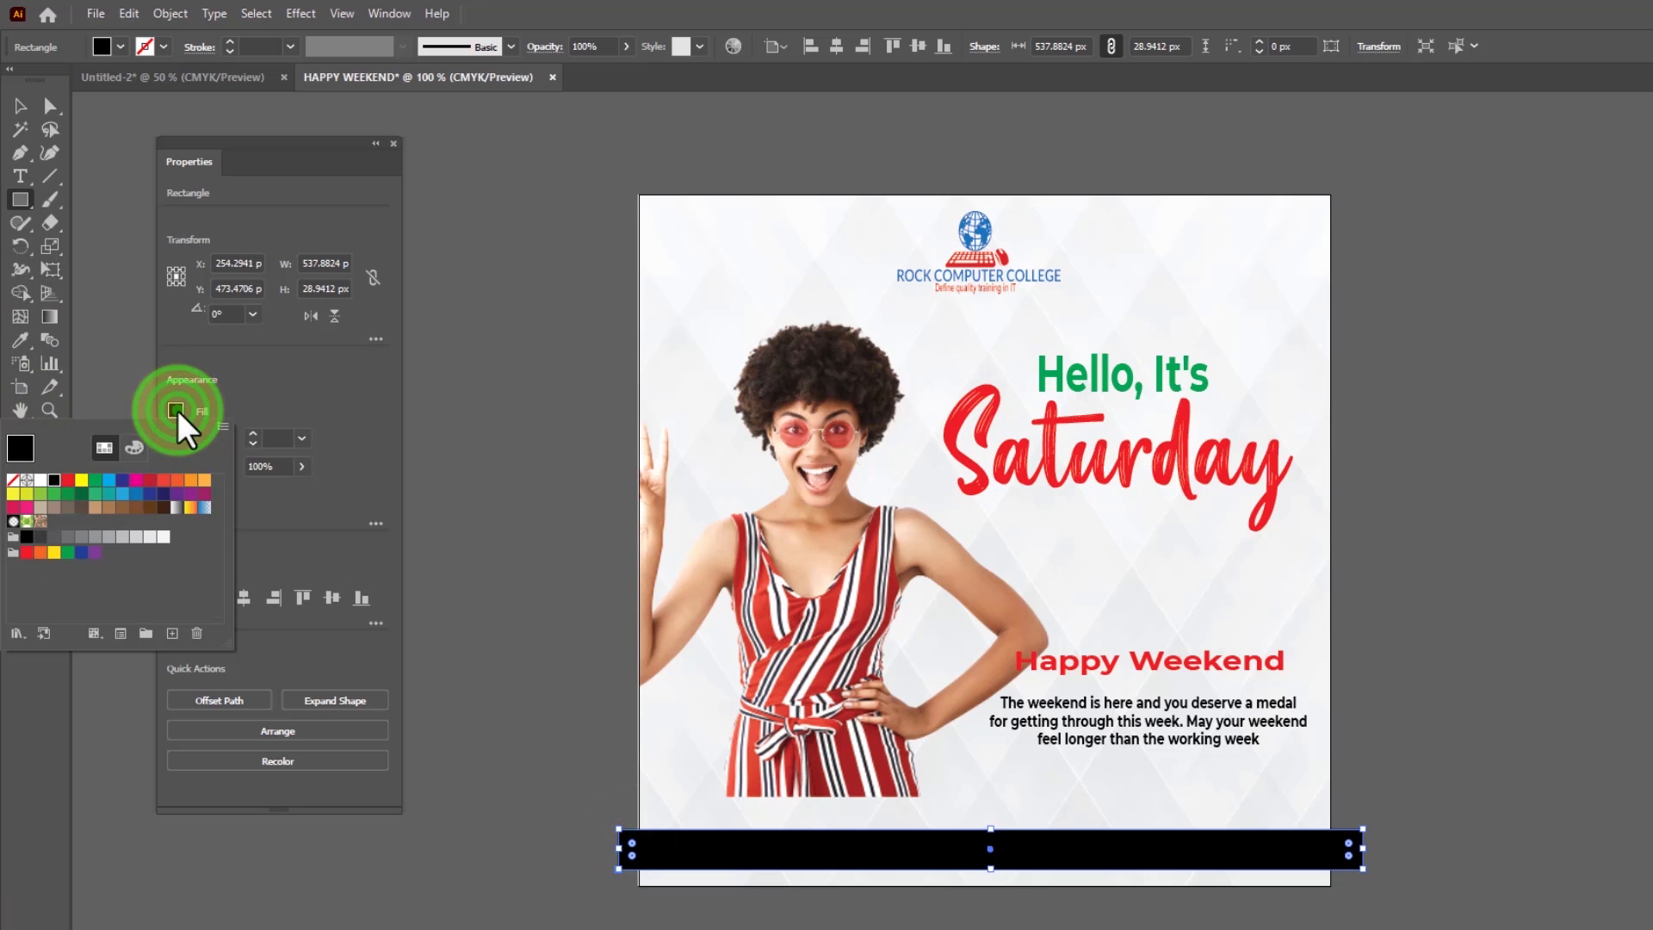
{"action": "left_click", "coordinate": [67, 480]}
{"action": "left_click", "coordinate": [19, 105]}
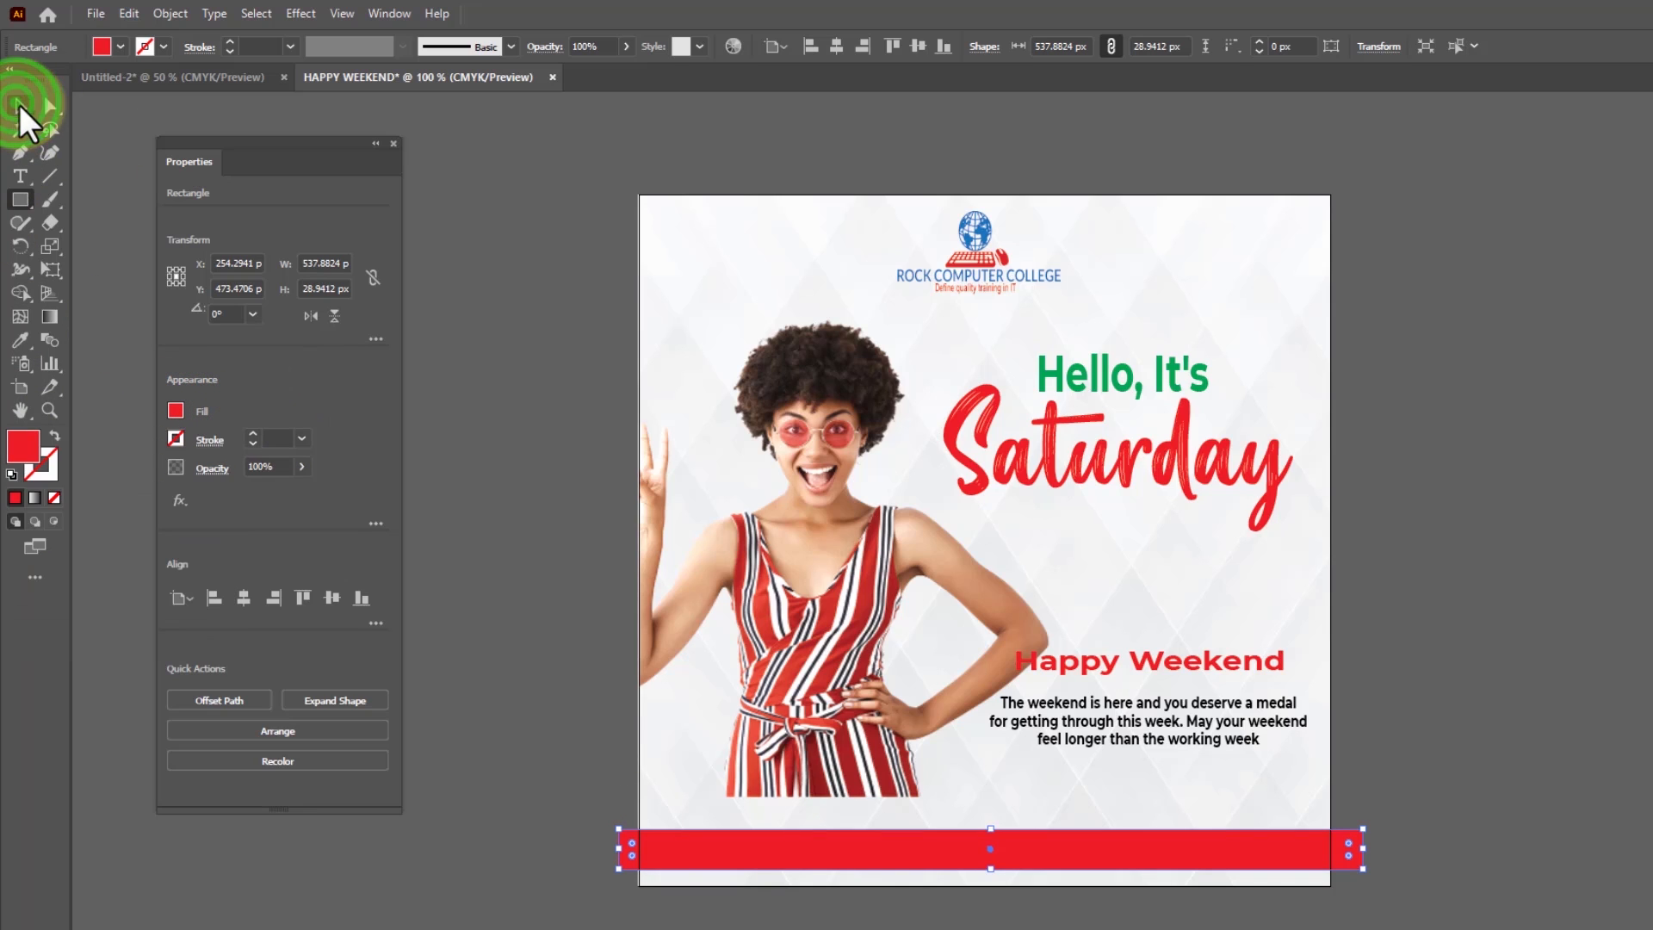
Move the red bar slightly down, closer to the artboard's bottom edge
{"action": "left_click", "coordinate": [535, 339]}
{"action": "left_click", "coordinate": [981, 548]}
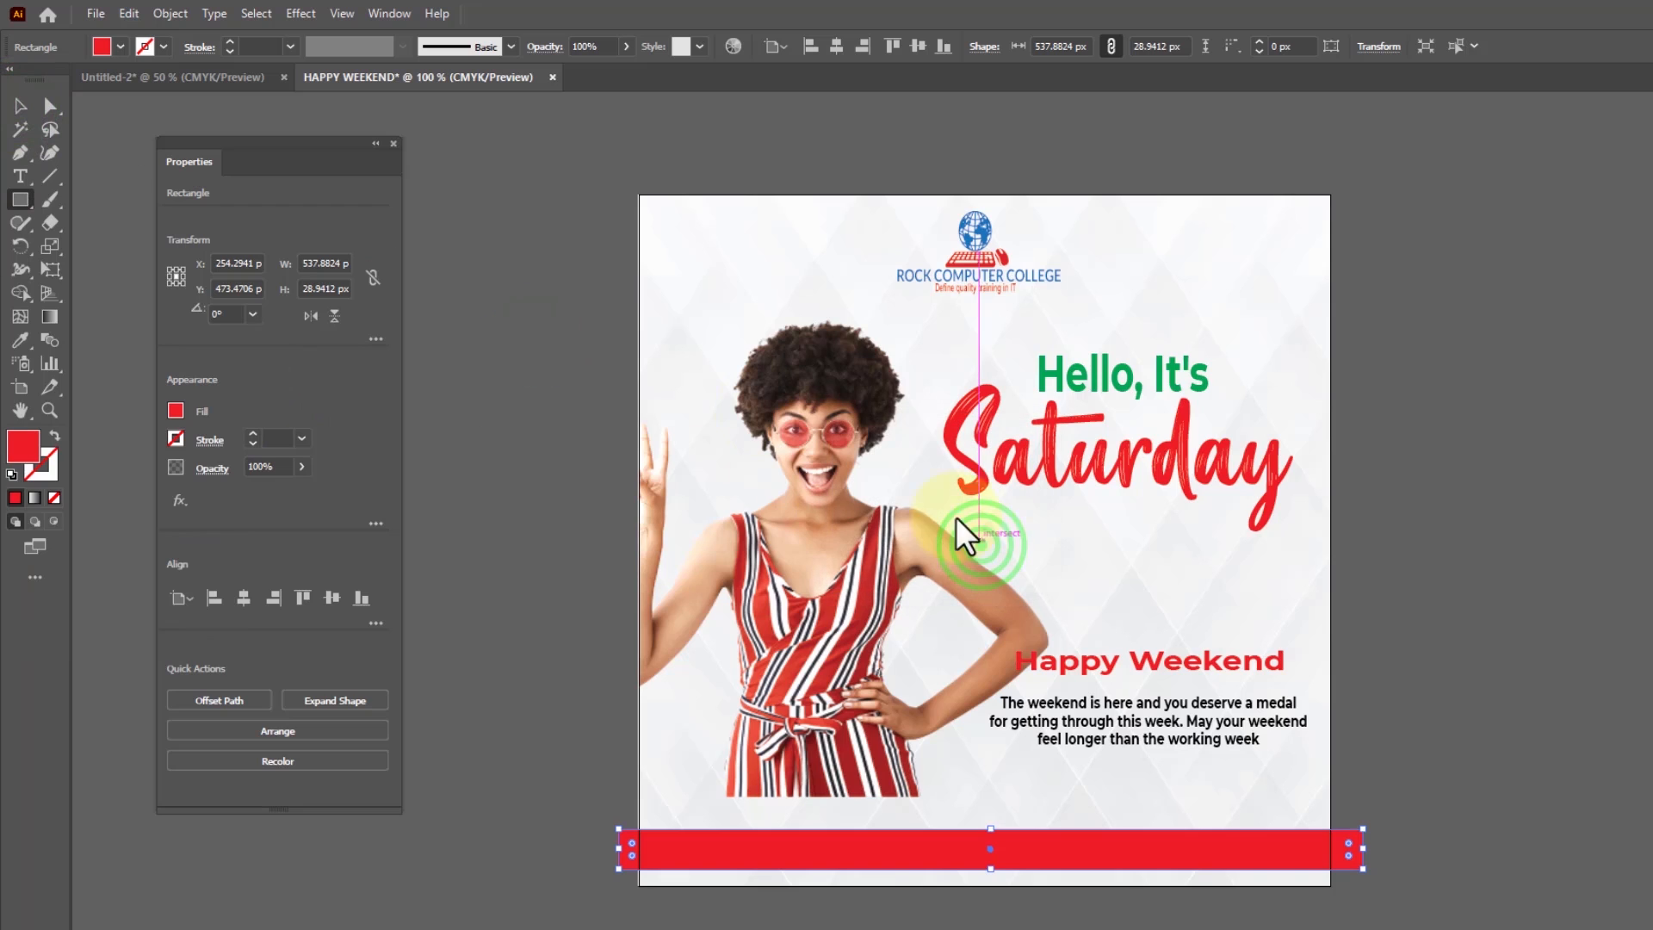
{"action": "left_click", "coordinate": [570, 282]}
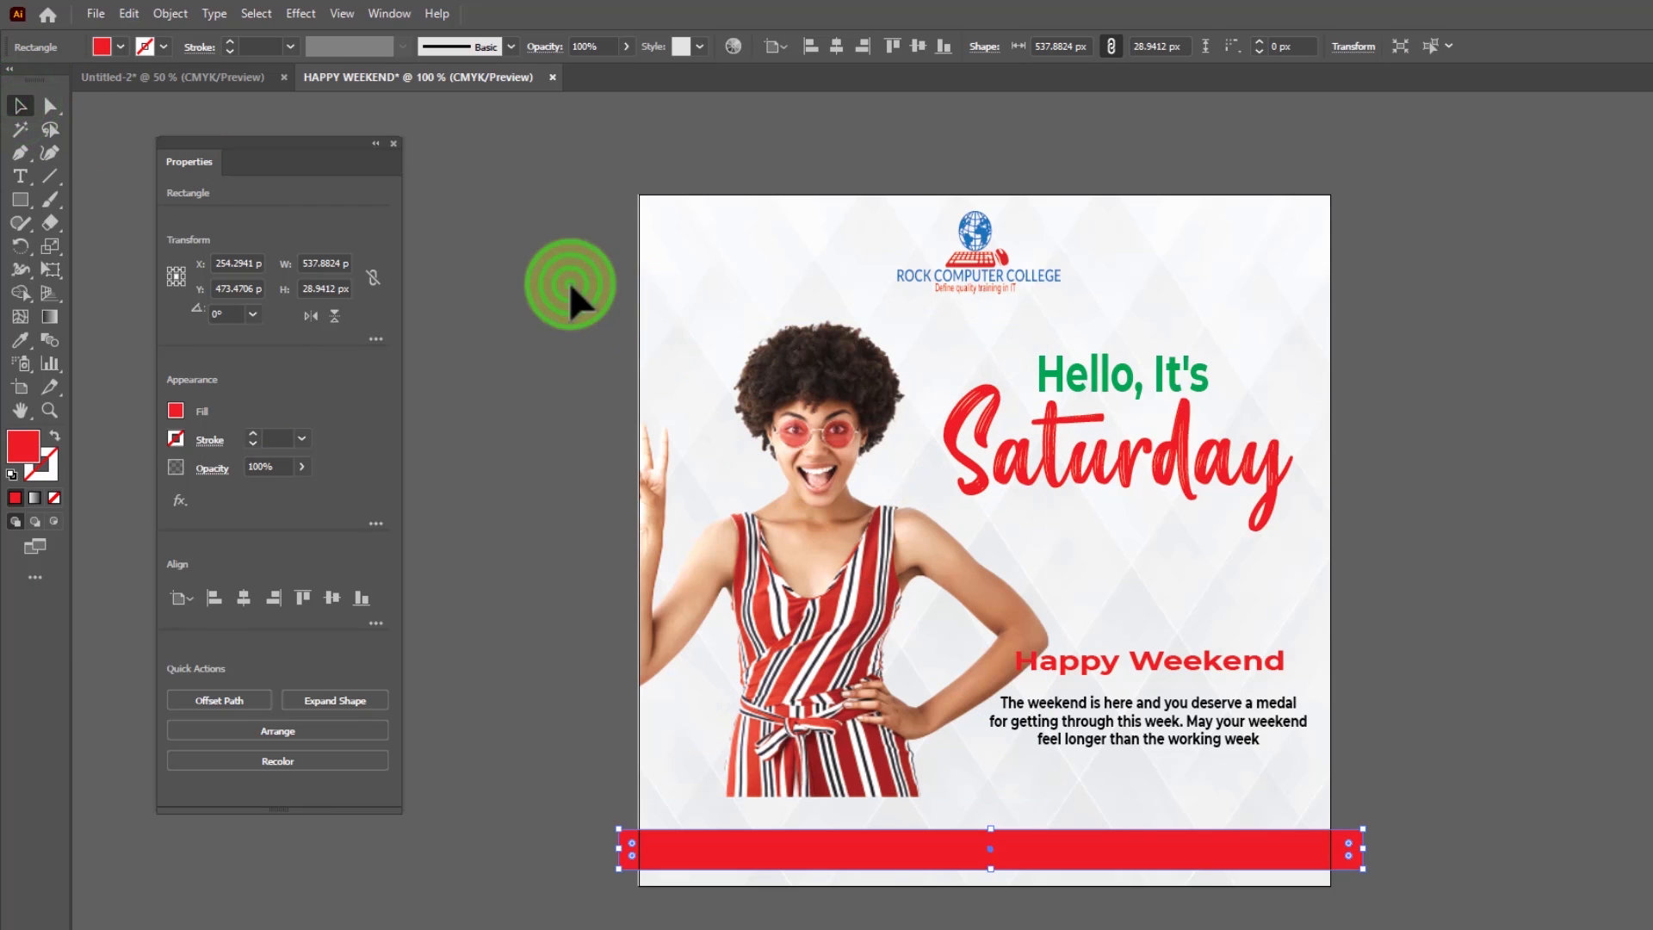
{"action": "left_click_drag", "start_coordinate": [946, 844], "coordinate": [950, 856]}
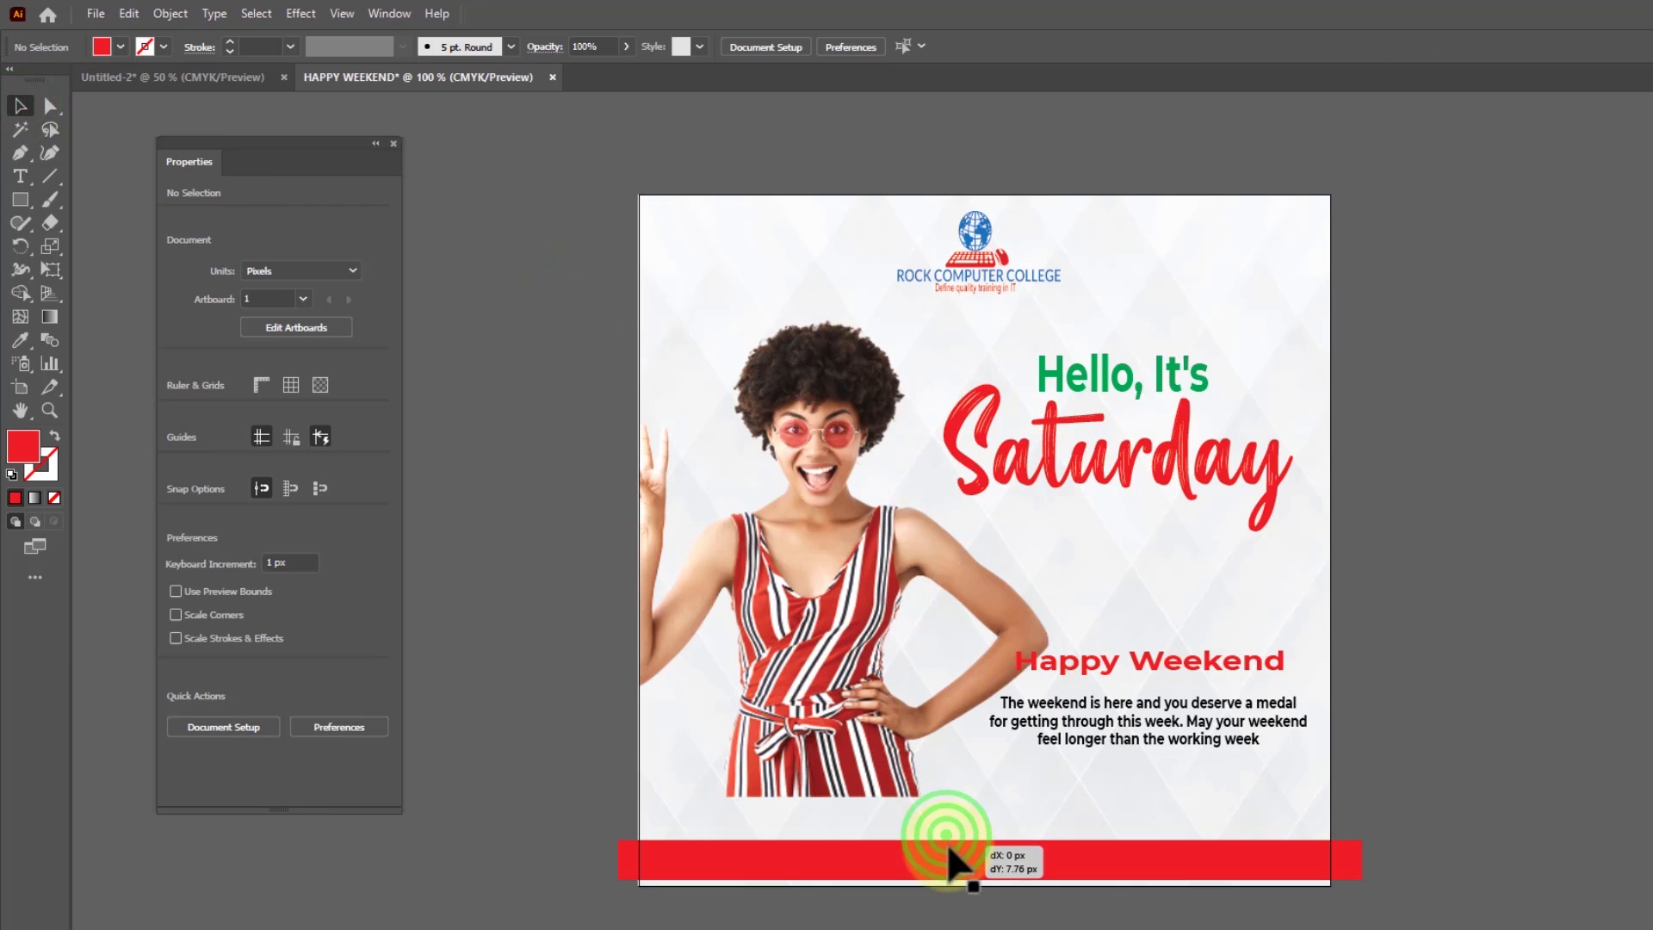
Resize the woman image to about 297 x 364 px and lower it so its bottom edge rests on the red bar
{"action": "left_click", "coordinate": [822, 706]}
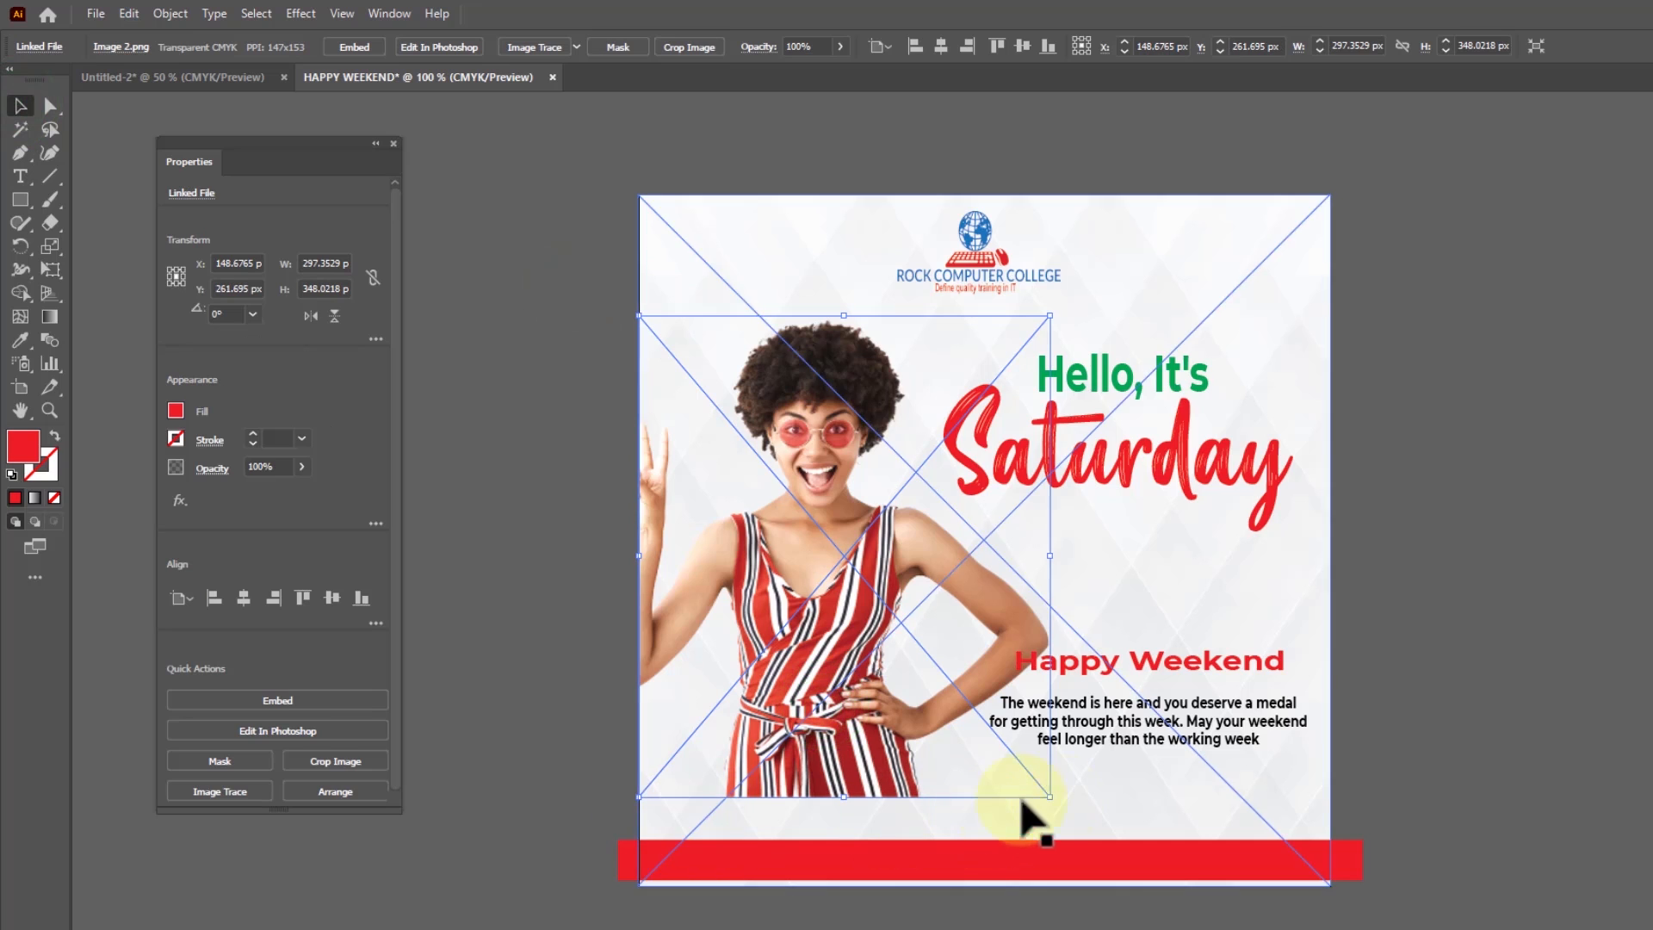
{"action": "left_click_drag", "start_coordinate": [1049, 798], "coordinate": [1088, 841]}
{"action": "left_click_drag", "start_coordinate": [879, 730], "coordinate": [885, 728]}
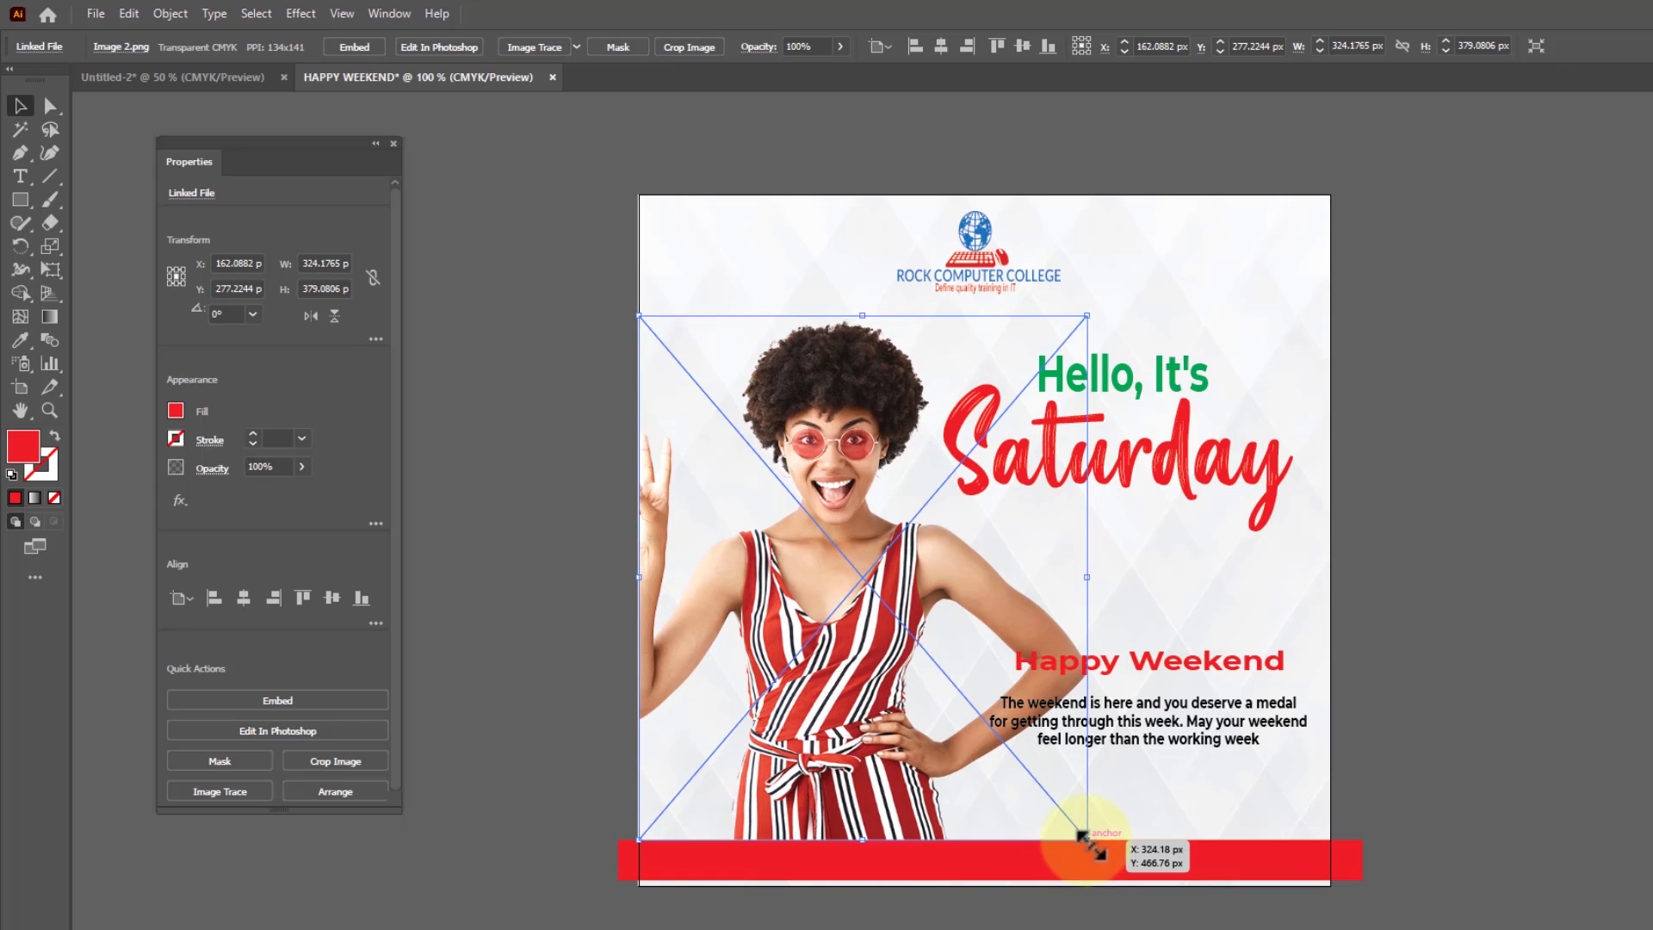
{"action": "left_click_drag", "start_coordinate": [1086, 839], "coordinate": [1049, 819]}
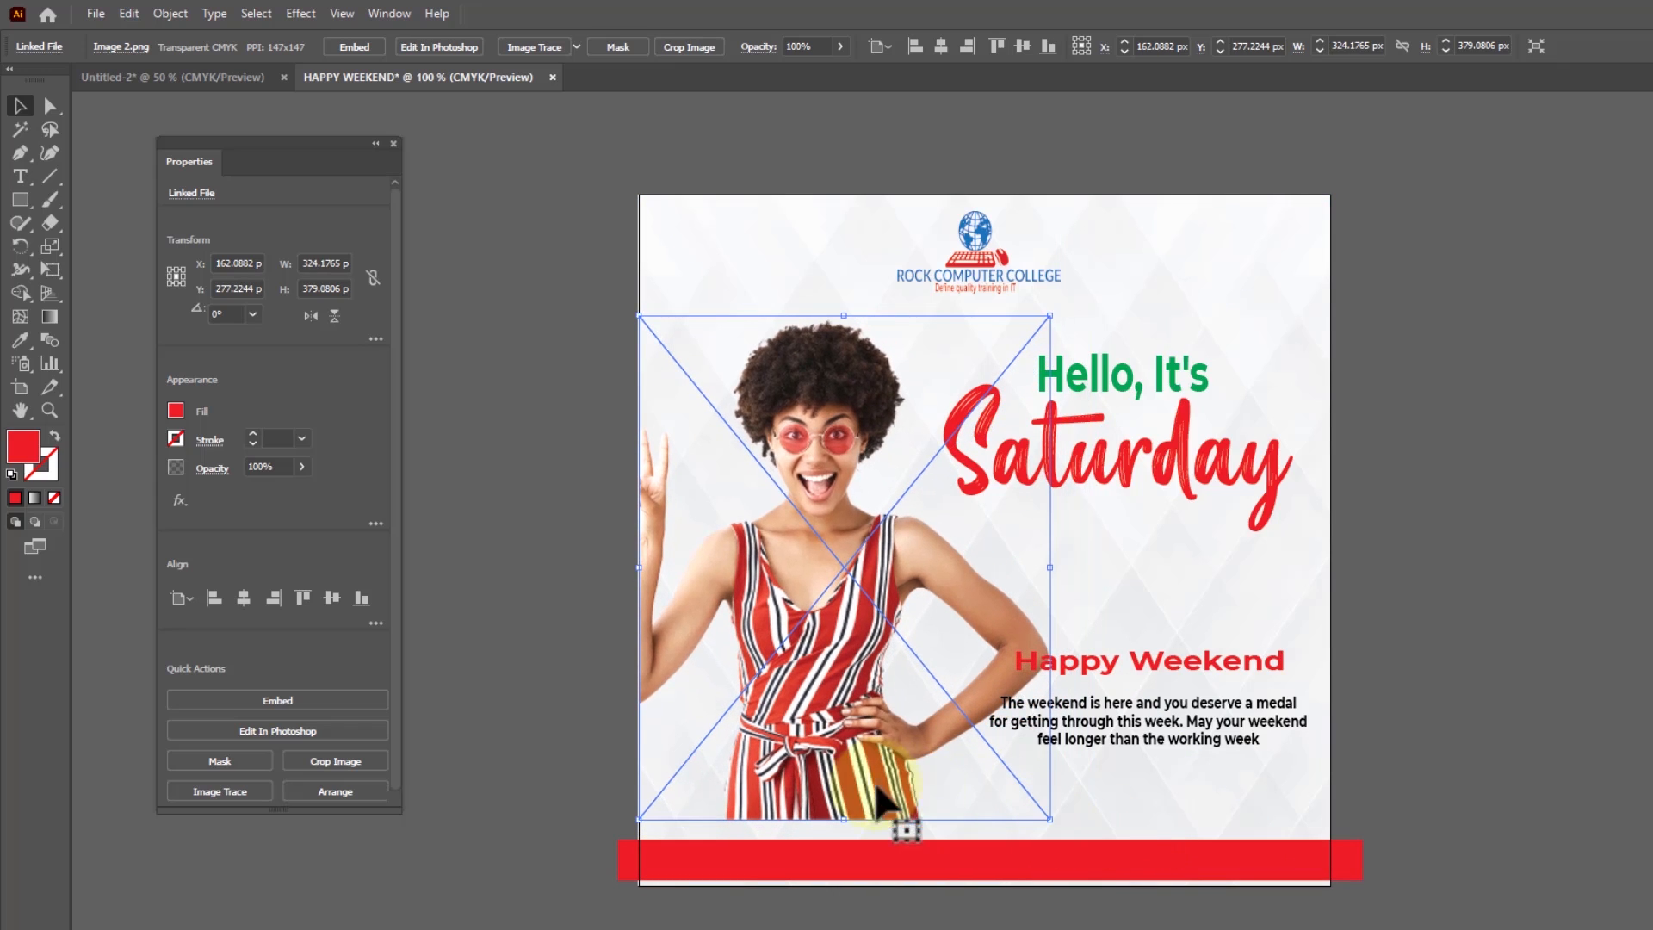
{"action": "left_click_drag", "start_coordinate": [847, 756], "coordinate": [847, 769]}
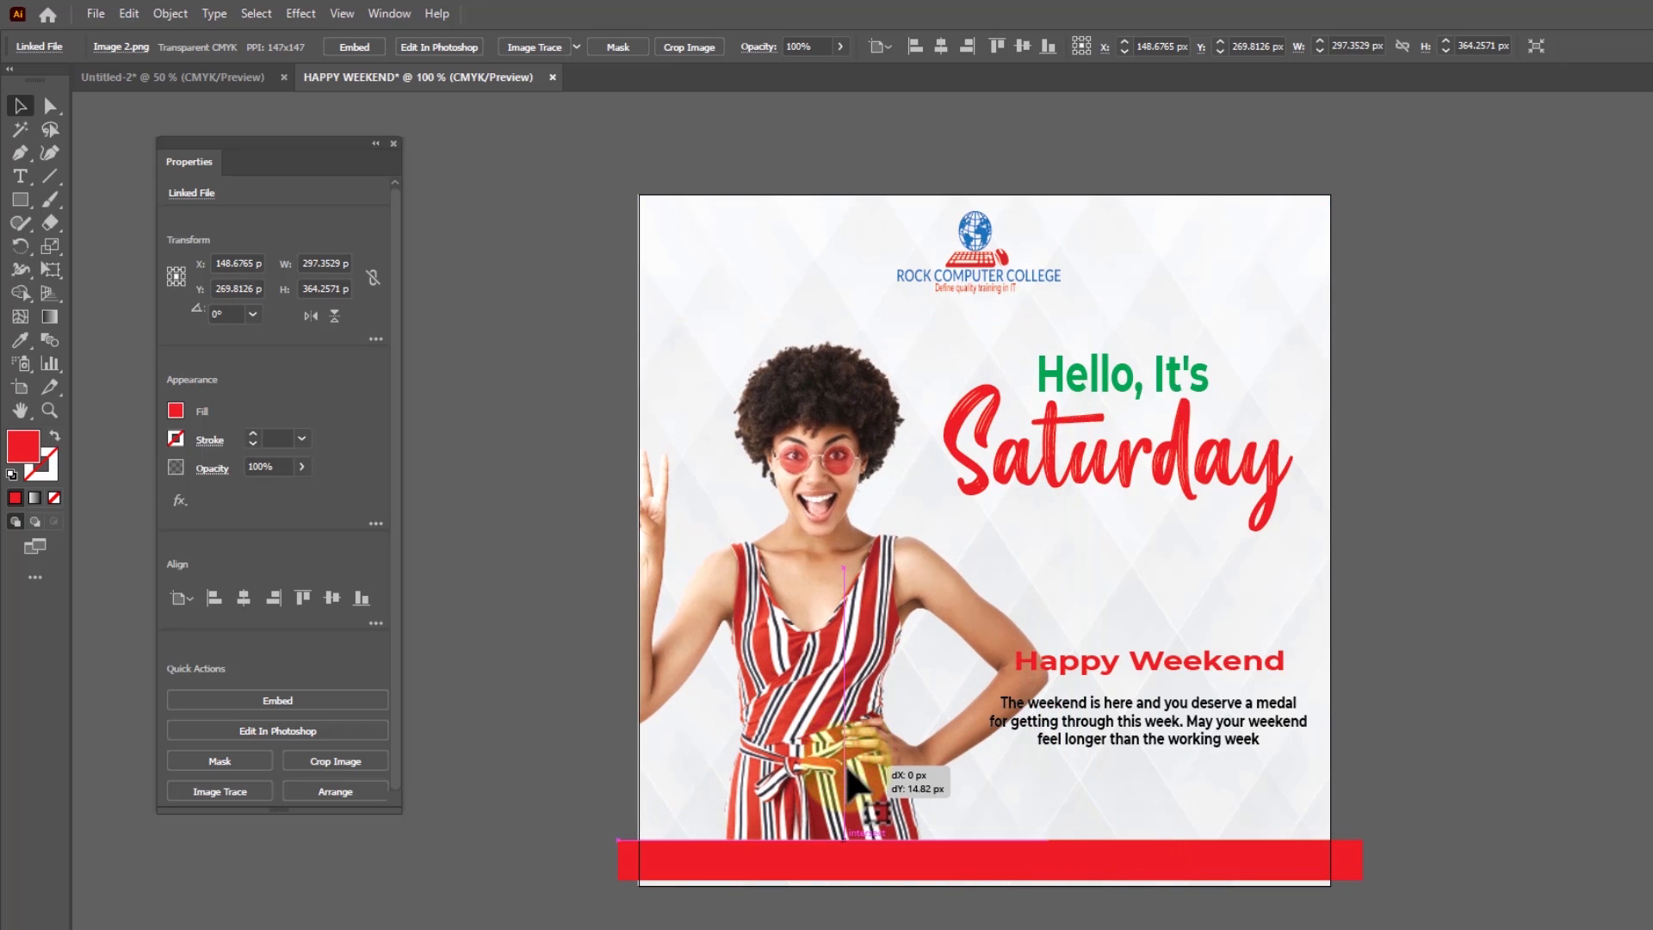
{"action": "left_click_drag", "start_coordinate": [853, 783], "coordinate": [1188, 738]}
Move "Happy Weekend" to about X 368, Y 262 px beneath "Saturday" and the paragraph to about X 373, Y 297 px below it
{"action": "left_click", "coordinate": [1413, 635]}
{"action": "left_click_drag", "start_coordinate": [1245, 661], "coordinate": [1240, 582]}
{"action": "left_click_drag", "start_coordinate": [1166, 725], "coordinate": [1171, 660]}
{"action": "left_click_drag", "start_coordinate": [1151, 591], "coordinate": [1139, 530]}
{"action": "left_click_drag", "start_coordinate": [1177, 661], "coordinate": [1164, 602]}
{"action": "left_click_drag", "start_coordinate": [1151, 524], "coordinate": [1155, 546]}
{"action": "left_click_drag", "start_coordinate": [1172, 603], "coordinate": [1178, 619]}
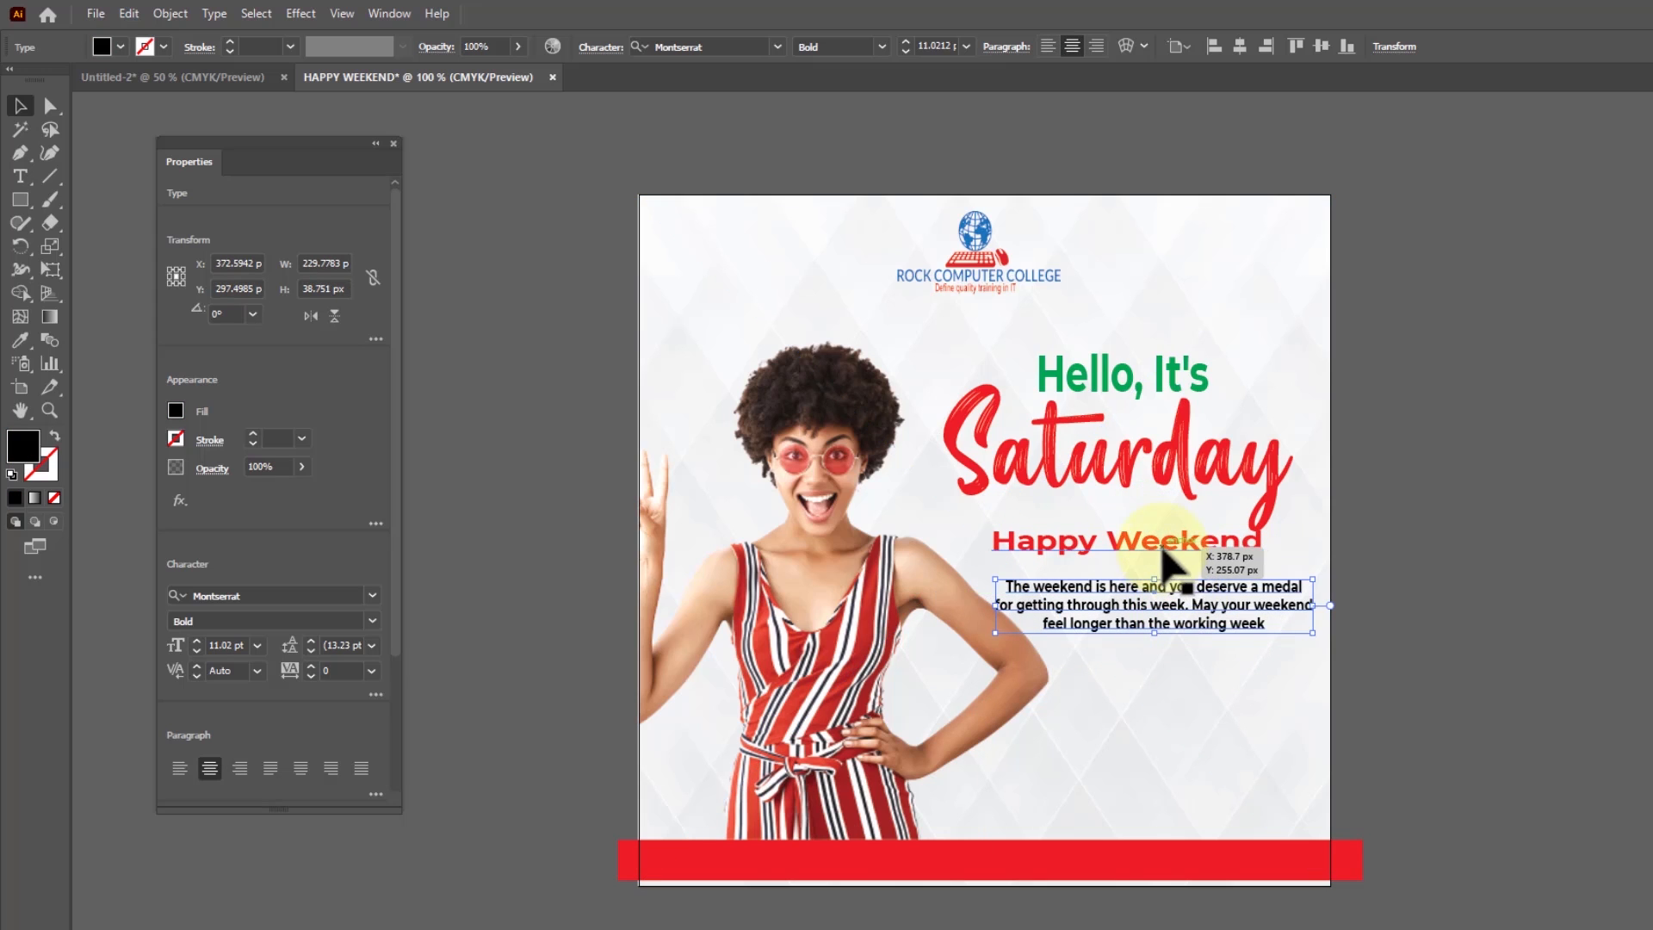
{"action": "left_click_drag", "start_coordinate": [1162, 549], "coordinate": [1183, 555]}
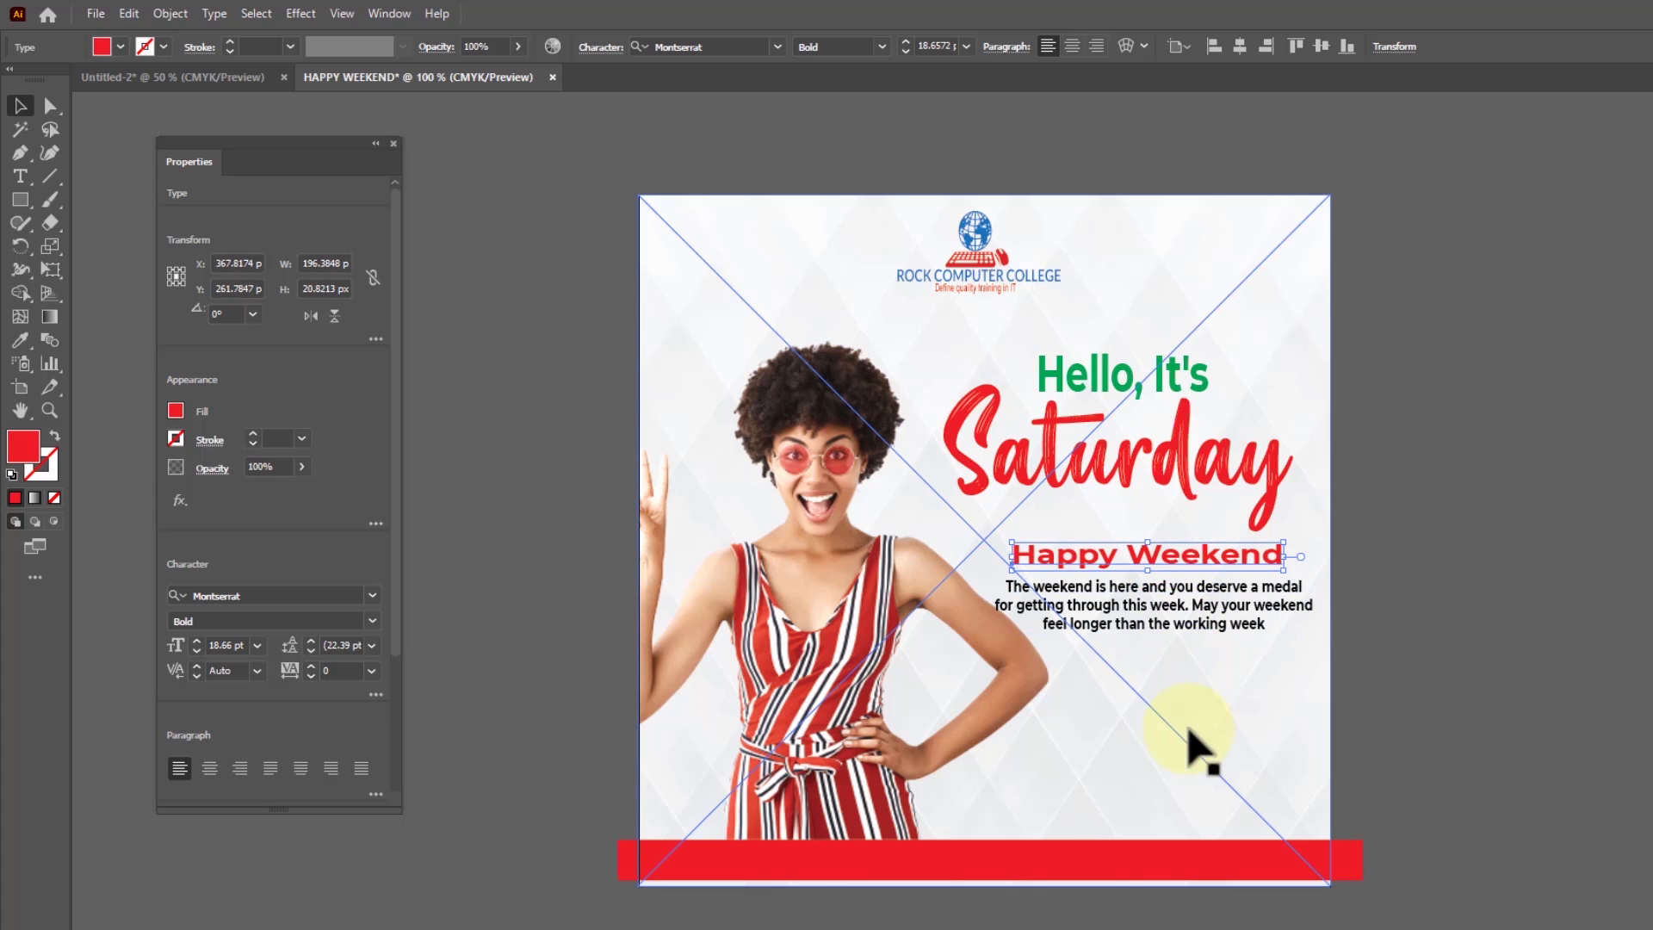
Nudge "Hello, It's" about 3.5 px left and raise "Saturday" to about Y 187 px
{"action": "left_click", "coordinate": [1174, 384]}
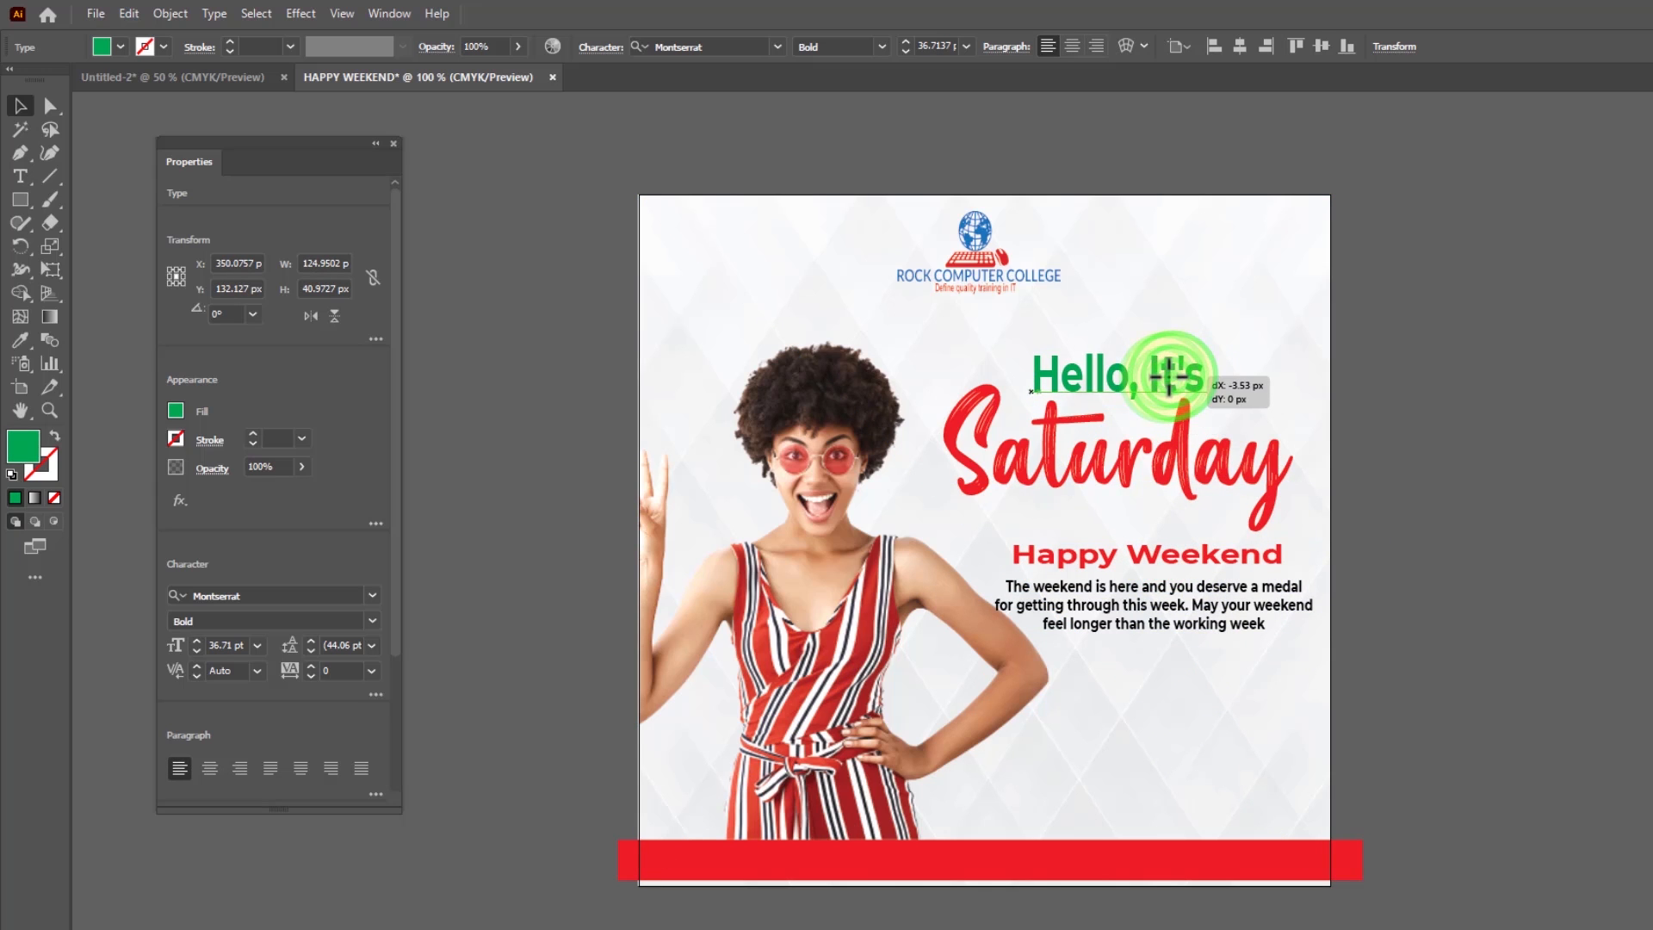
{"action": "left_click", "coordinate": [1183, 476]}
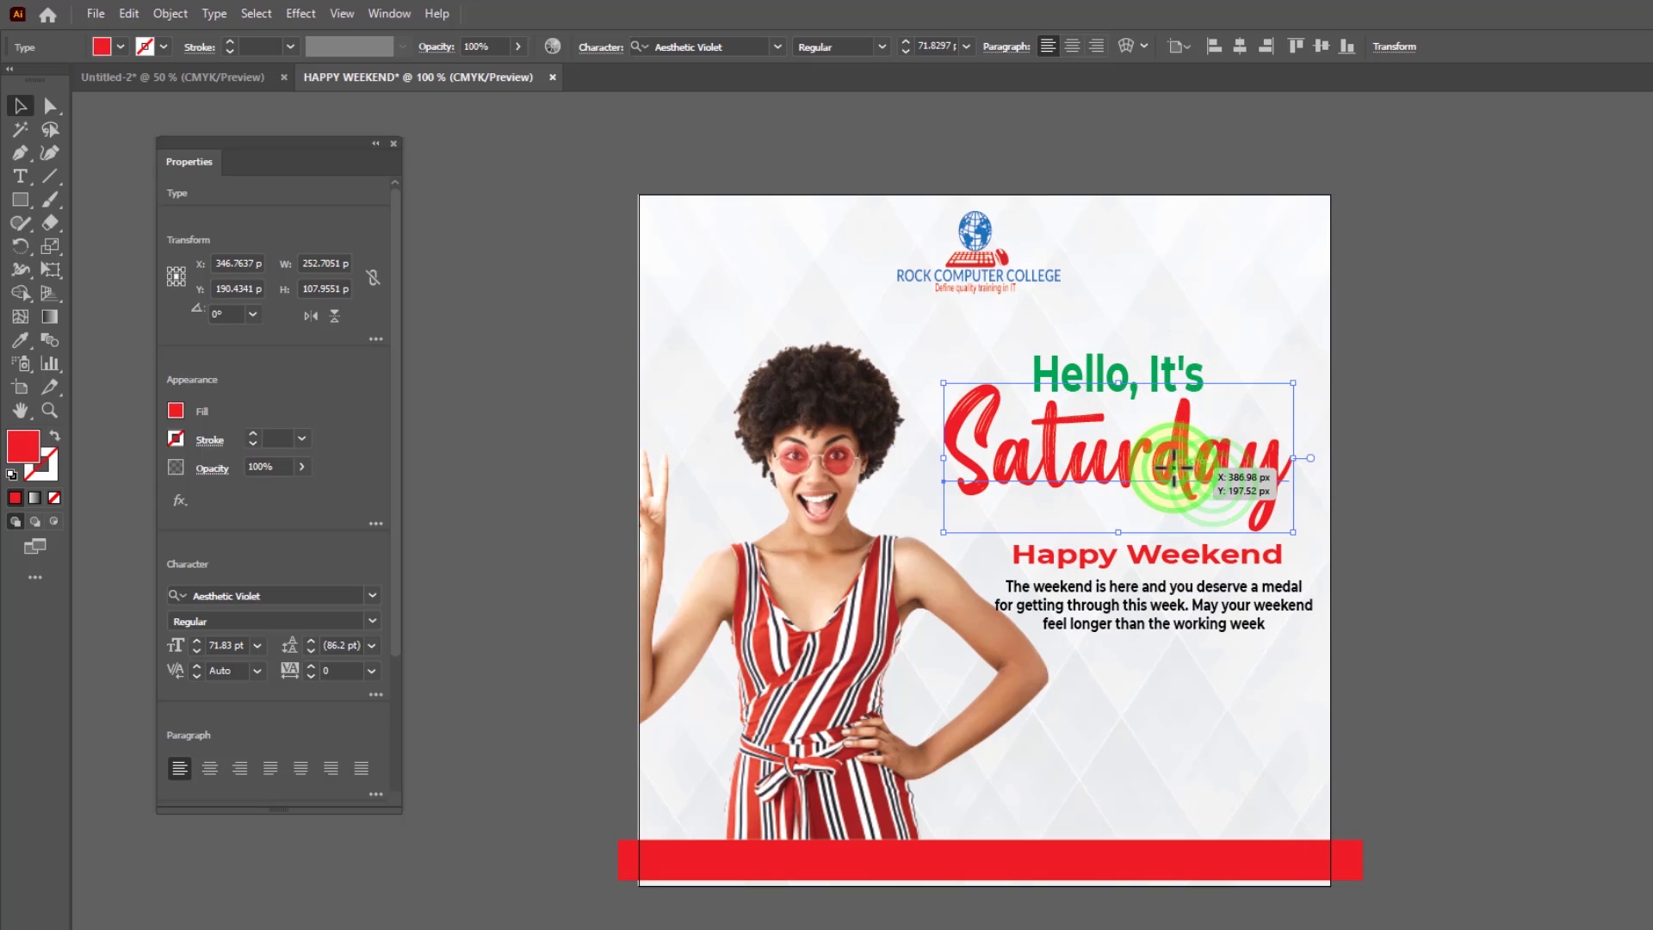
{"action": "left_click_drag", "start_coordinate": [1174, 466], "coordinate": [1175, 462]}
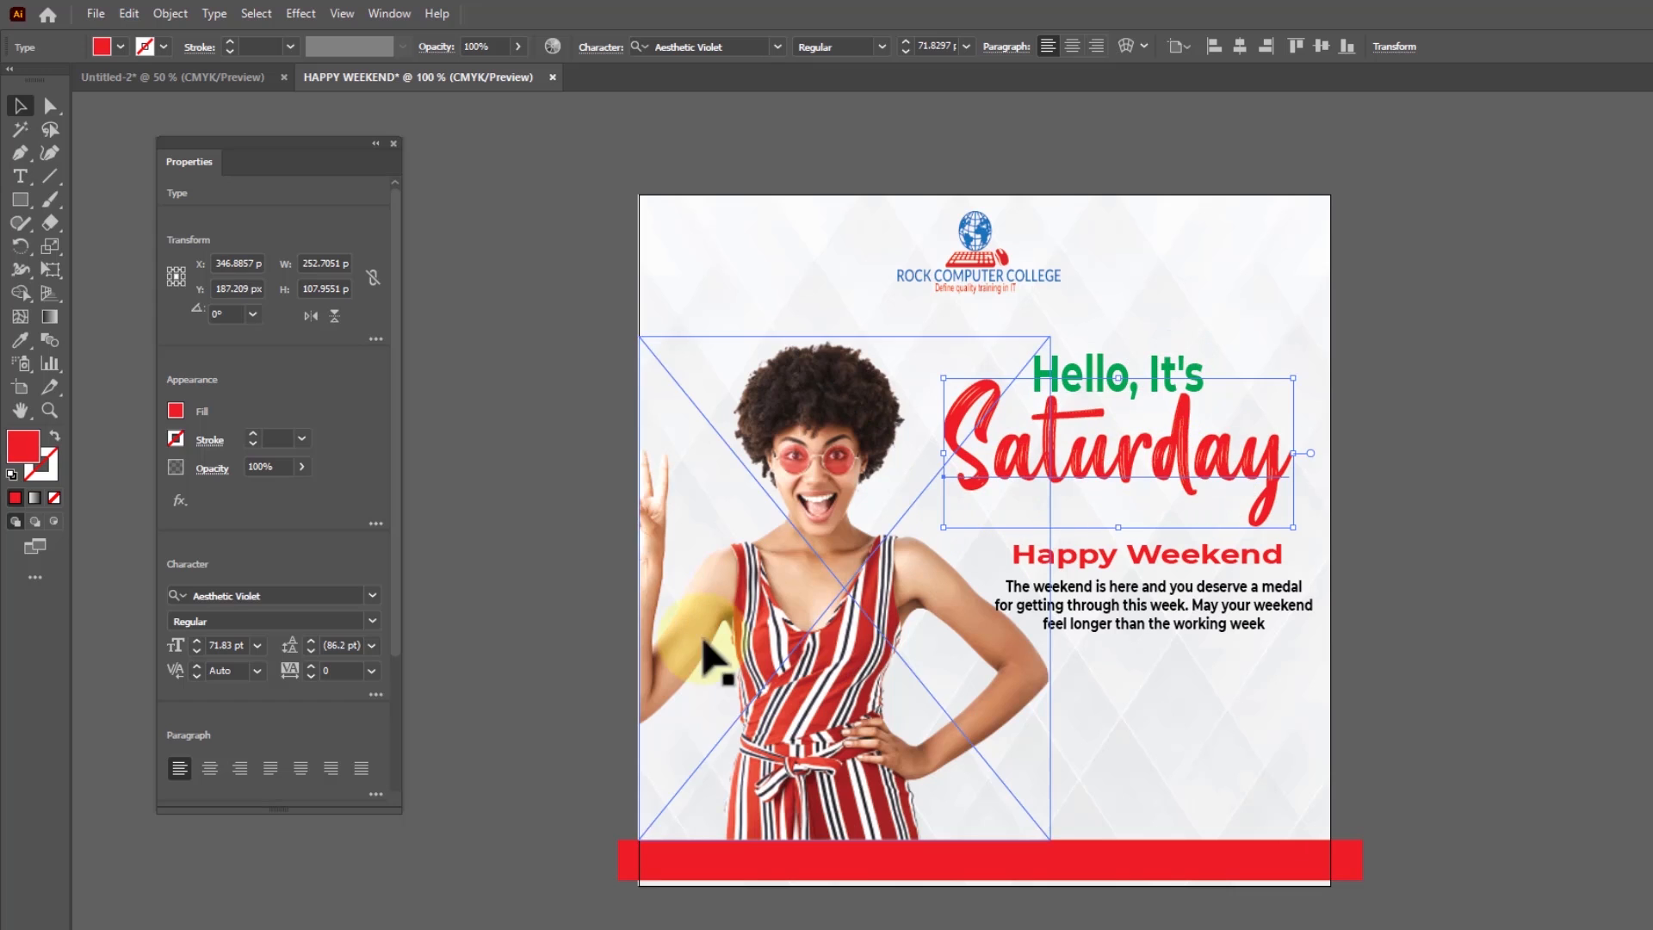
Enlarge the Rock Computer College logo to about 132 x 63.5 px, positioned at about X 254, Y 42.5 px
{"action": "left_click", "coordinate": [1013, 277]}
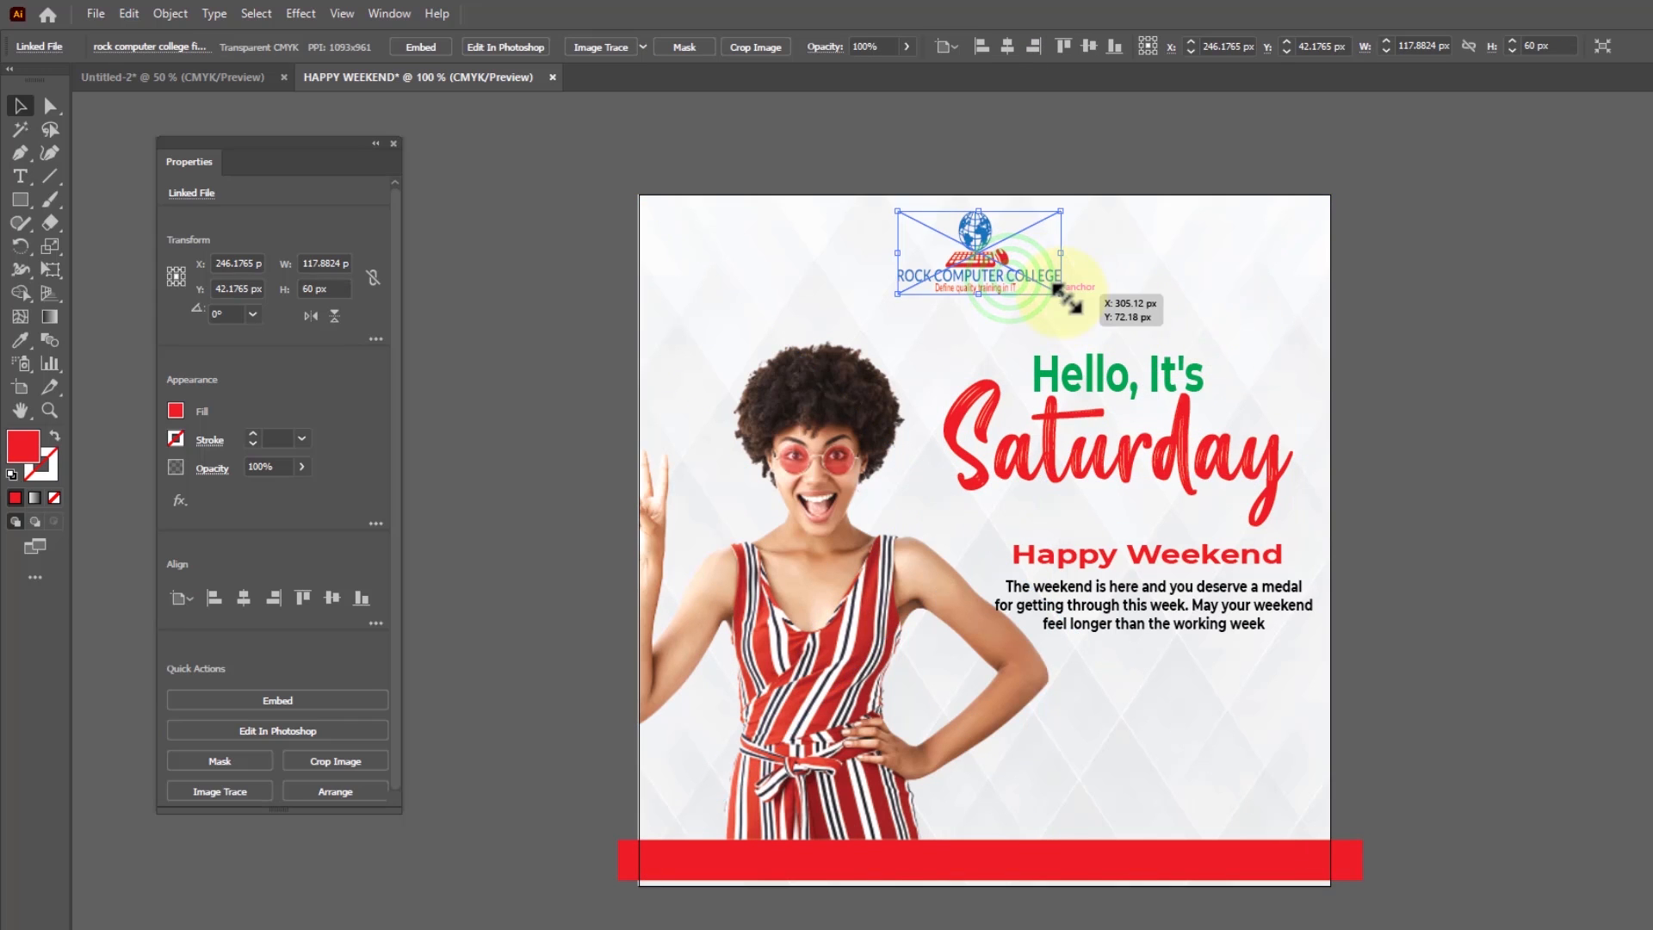
{"action": "left_click_drag", "start_coordinate": [1061, 293], "coordinate": [1029, 262]}
{"action": "left_click", "coordinate": [1095, 160]}
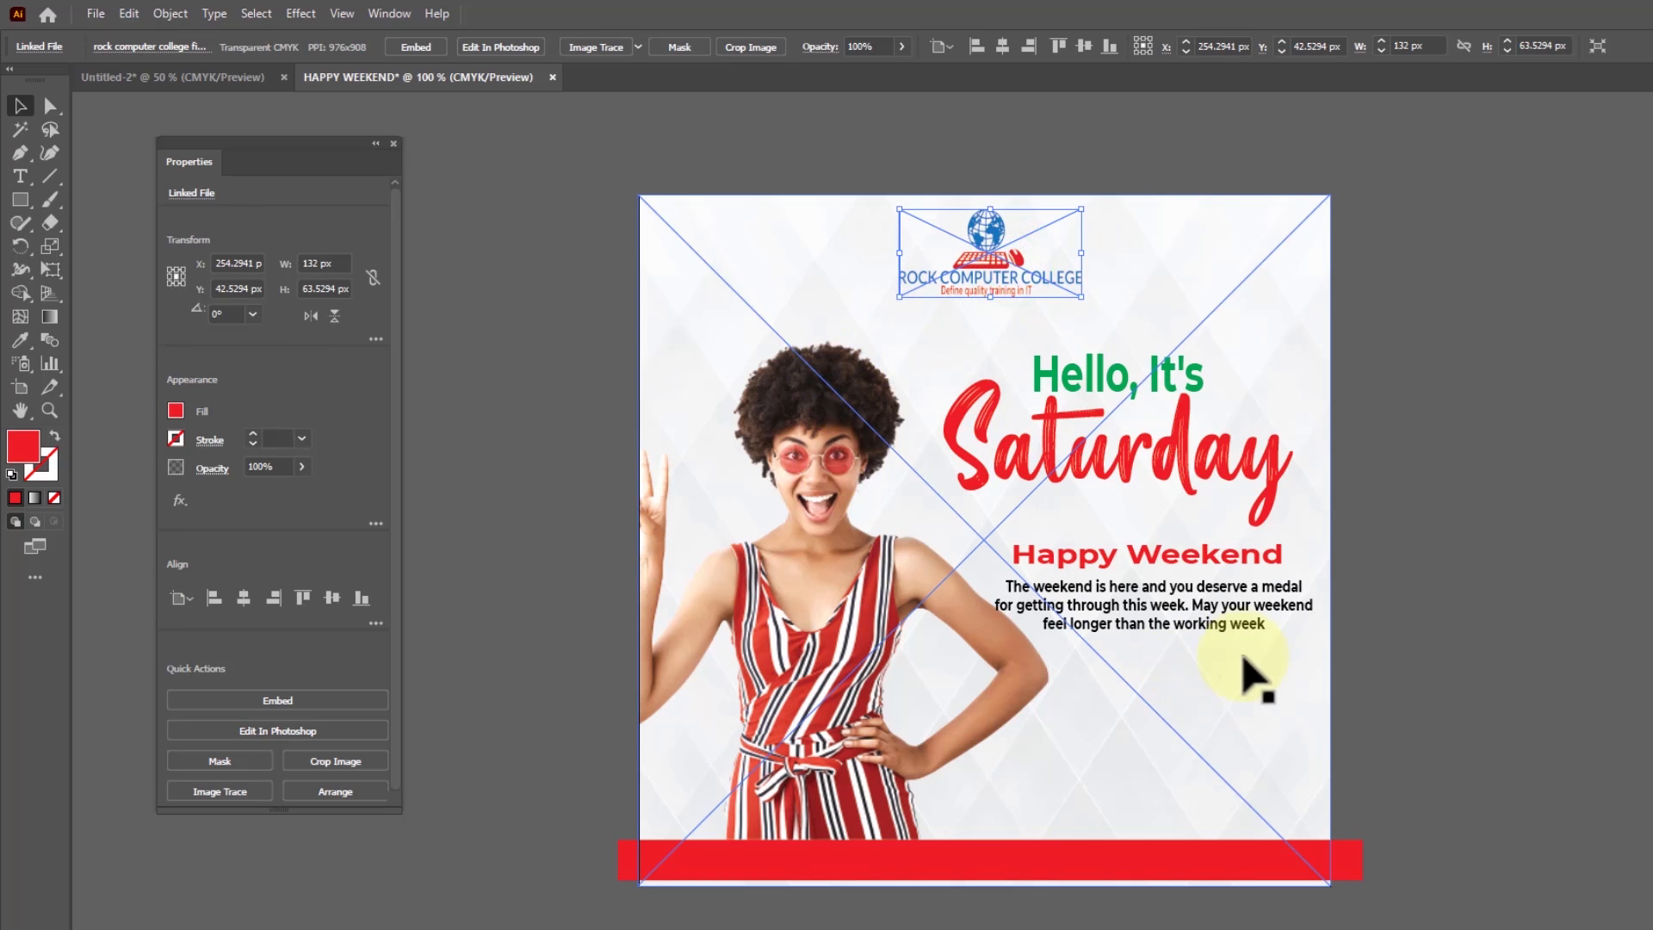
{"action": "left_click", "coordinate": [1455, 615]}
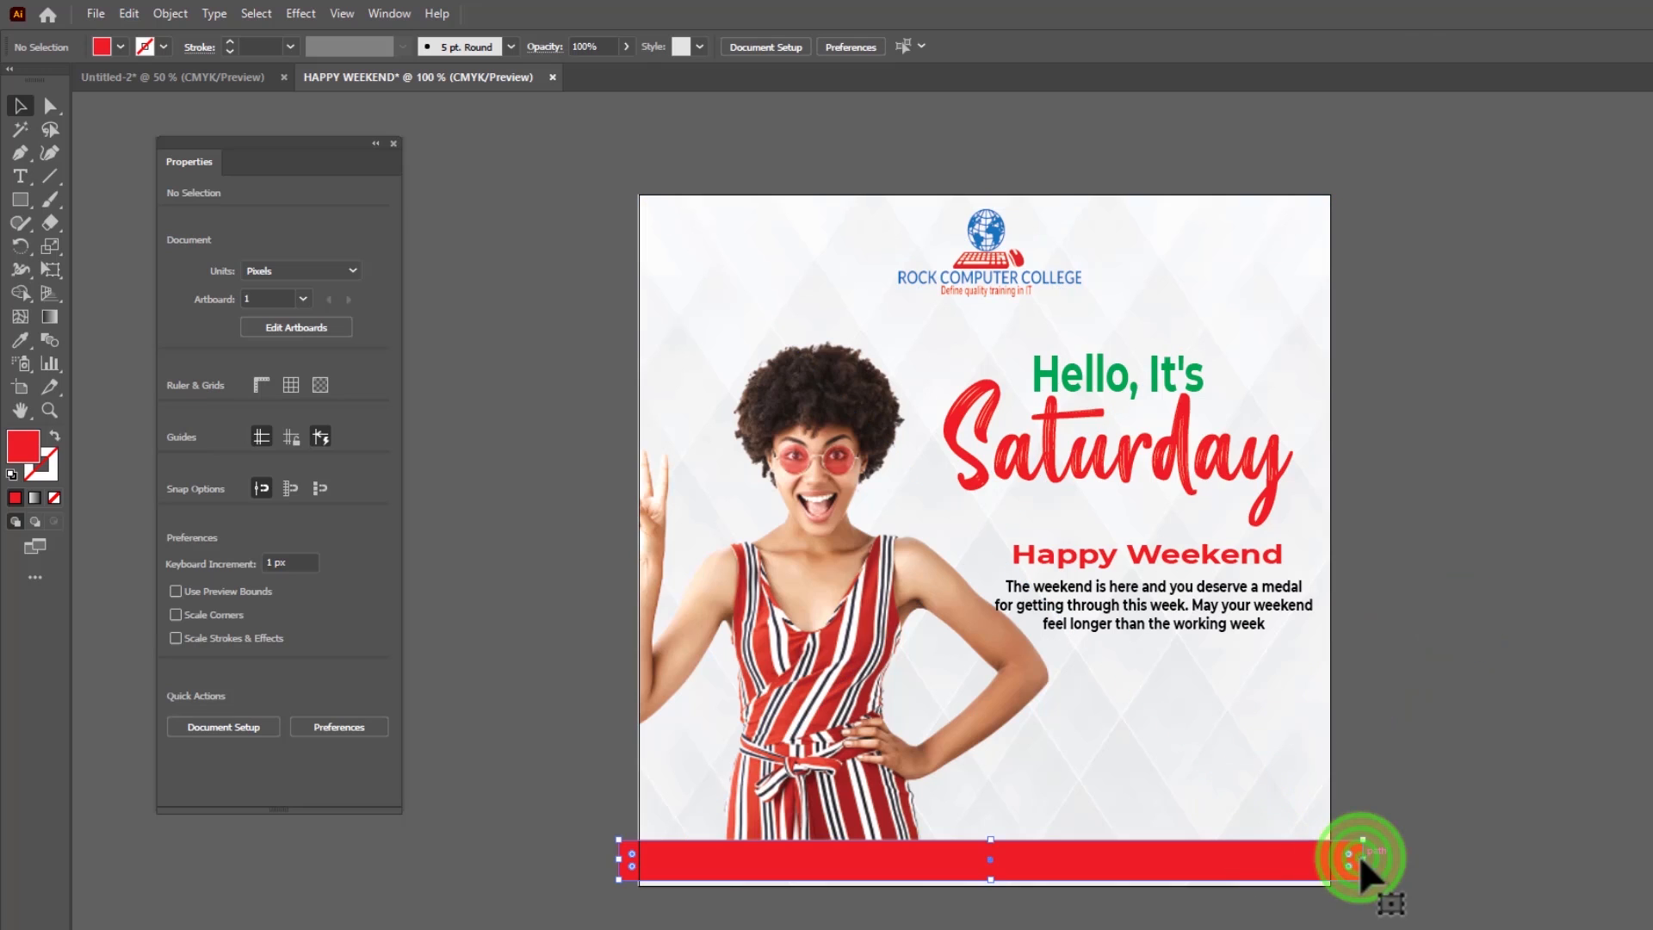
Reduce the red bar's height to about 21 px and pull both ends in to the artboard's side edges
{"action": "left_click", "coordinate": [1359, 856]}
{"action": "left_click_drag", "start_coordinate": [994, 879], "coordinate": [993, 869]}
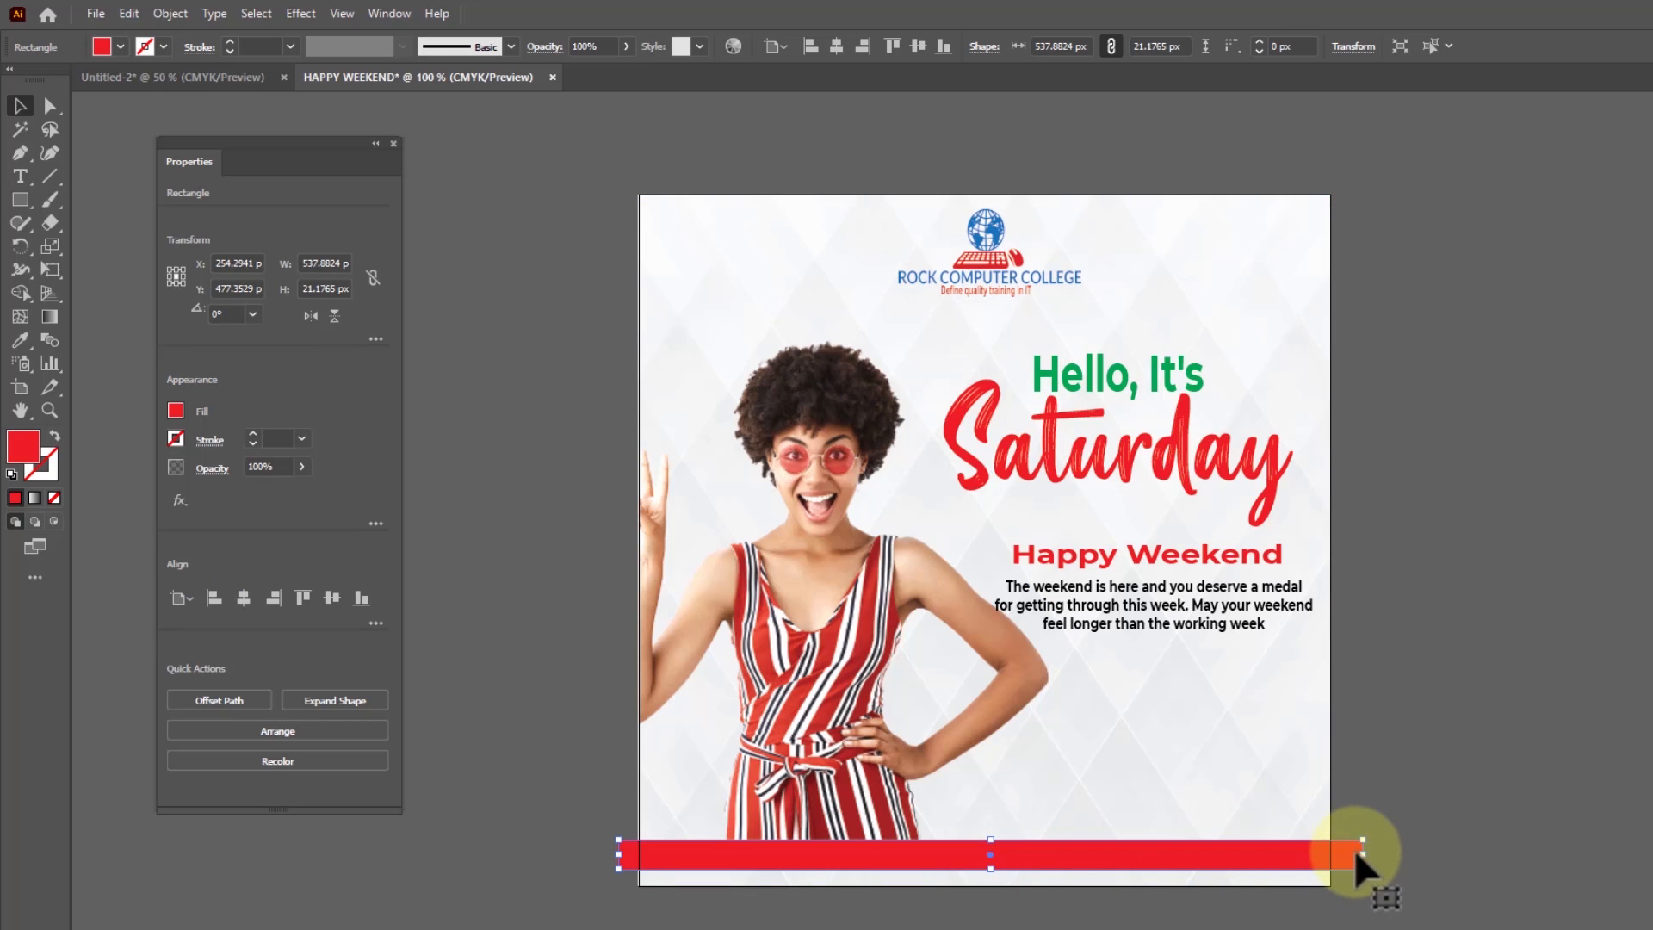
{"action": "left_click_drag", "start_coordinate": [1362, 854], "coordinate": [1334, 856]}
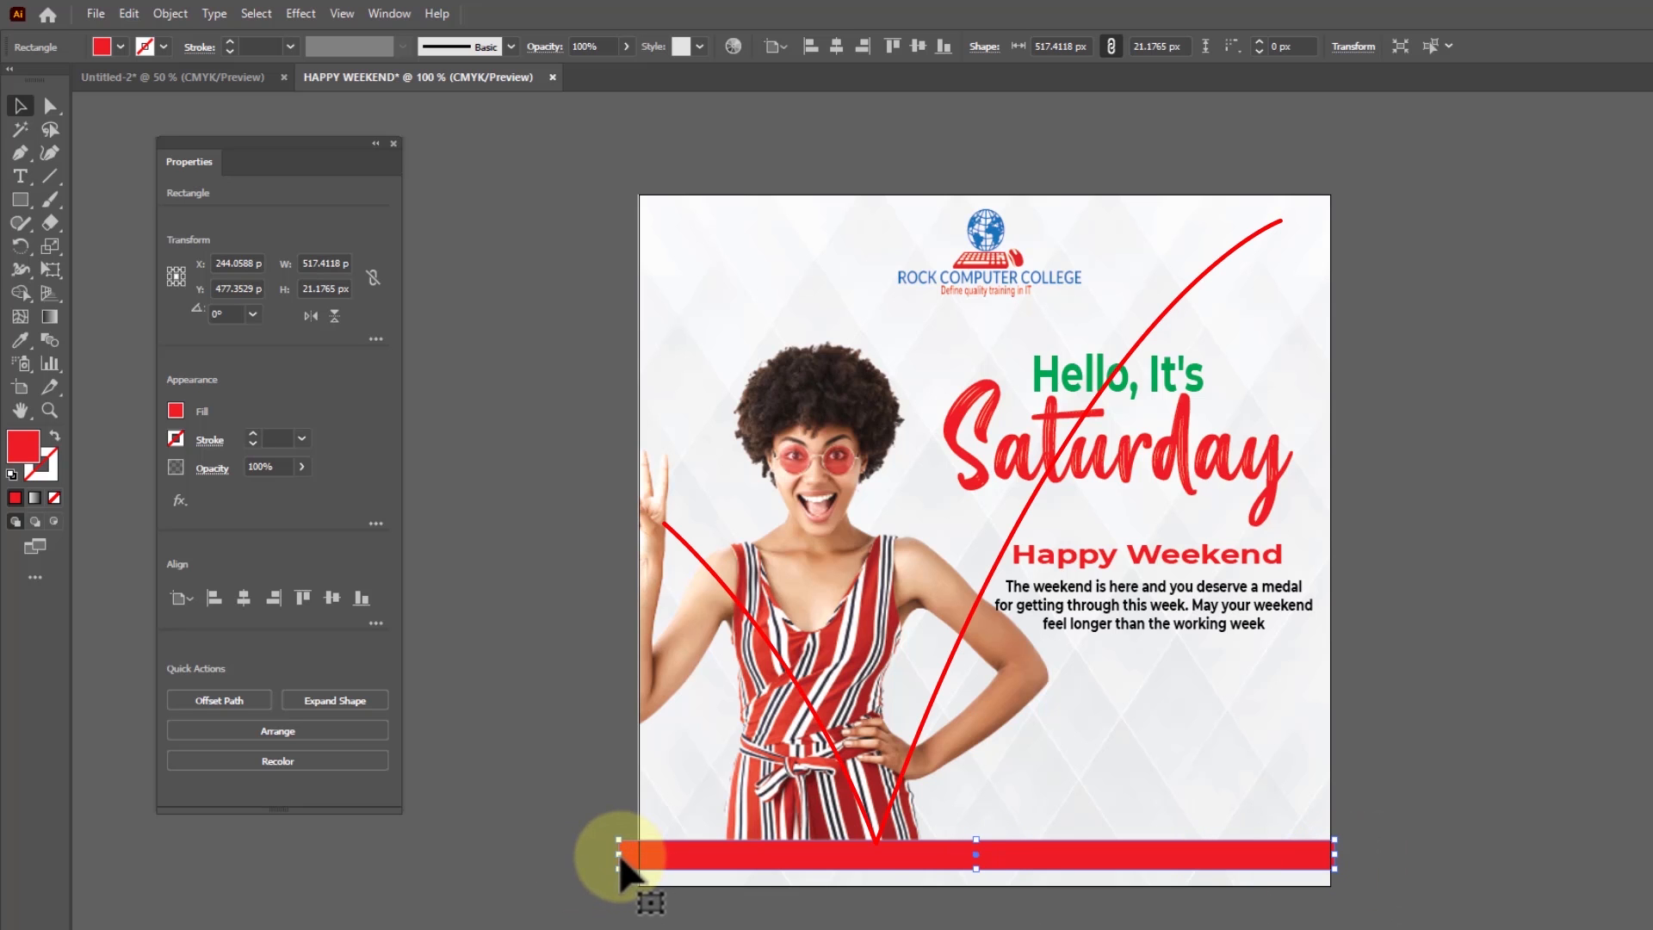
{"action": "left_click_drag", "start_coordinate": [620, 854], "coordinate": [633, 858]}
{"action": "left_click_drag", "start_coordinate": [638, 863], "coordinate": [639, 863]}
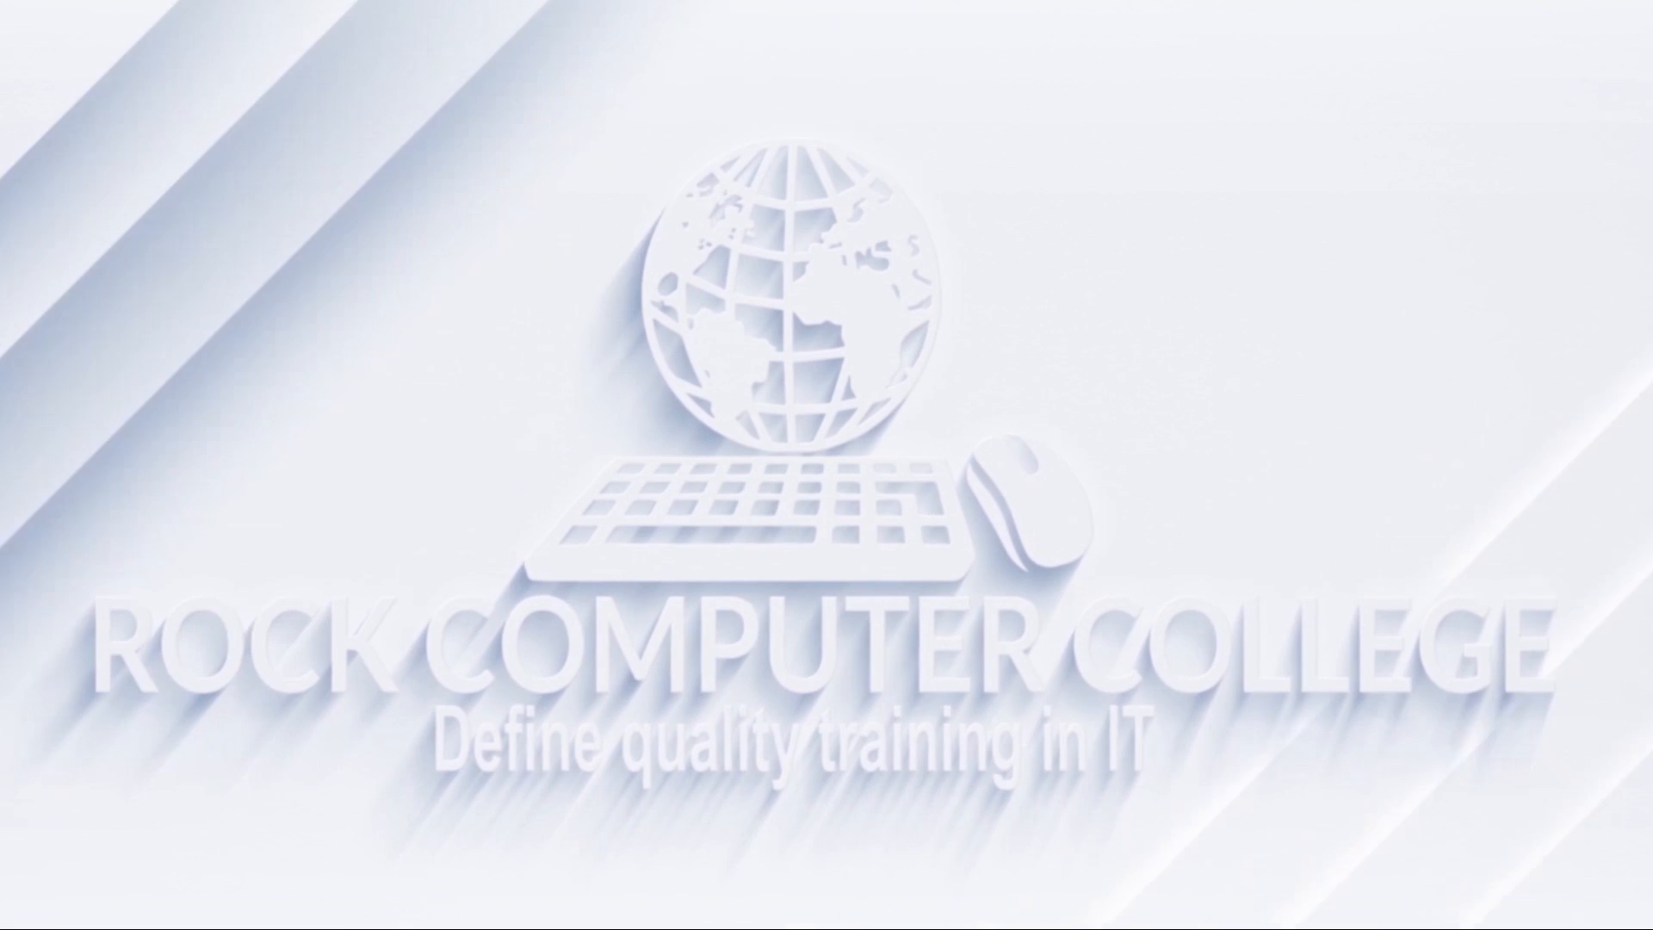